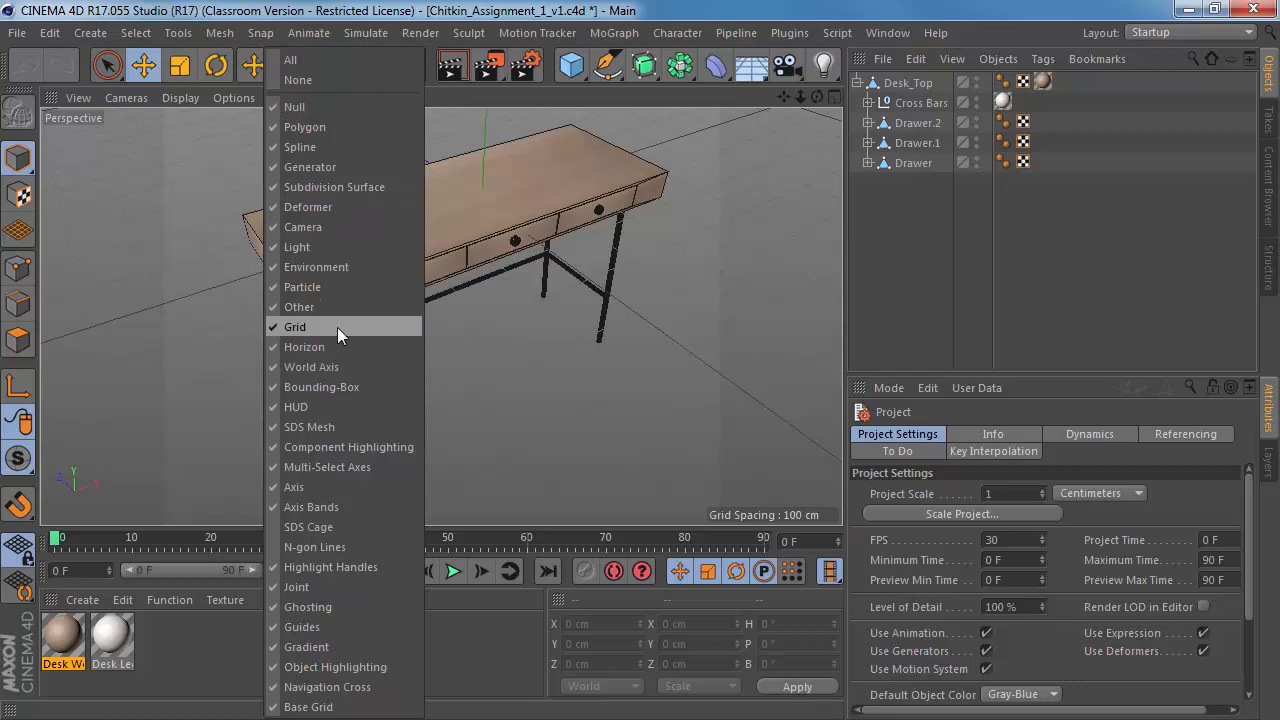
Step: Hide the grid in the perspective viewport around the desk
{"action": "left_click", "coordinate": [326, 322]}
{"action": "left_click_drag", "start_coordinate": [326, 322], "coordinate": [515, 273], "text": "alt"}
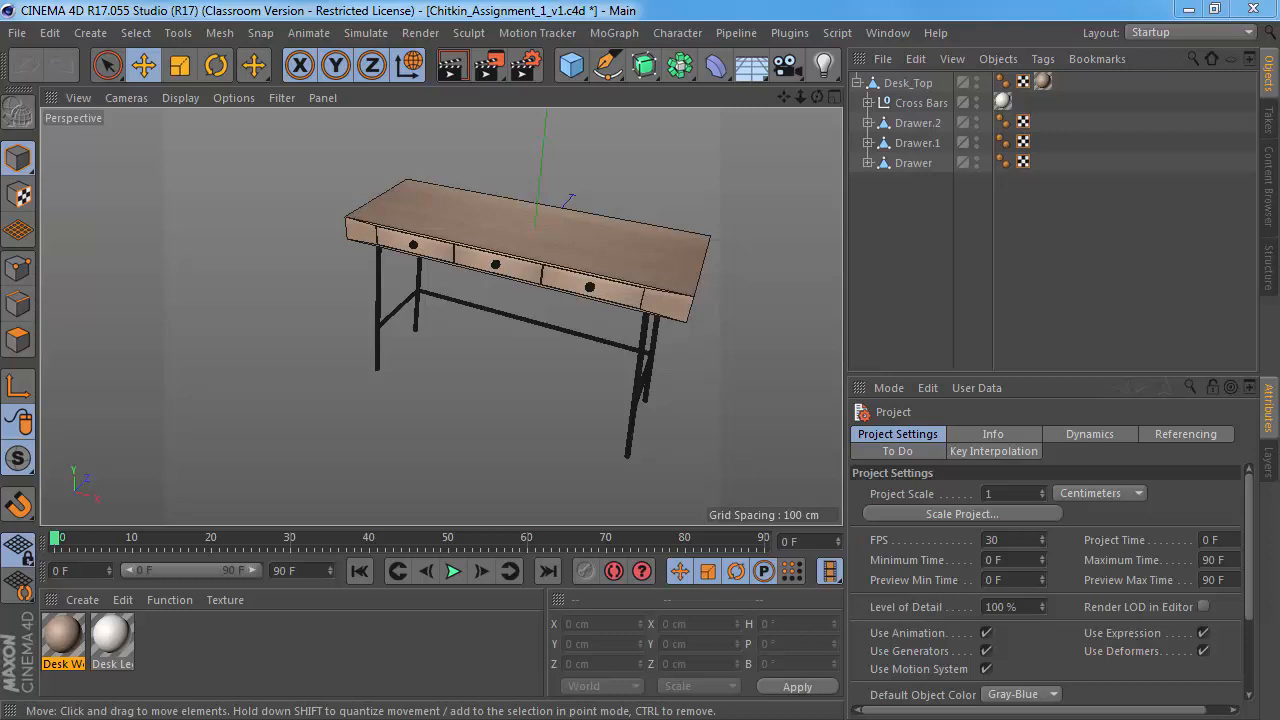
Step: Switch to the Chrome browser and select the existing Google search text for replacement
{"action": "left_click_drag", "start_coordinate": [1279, 335], "coordinate": [618, 66]}
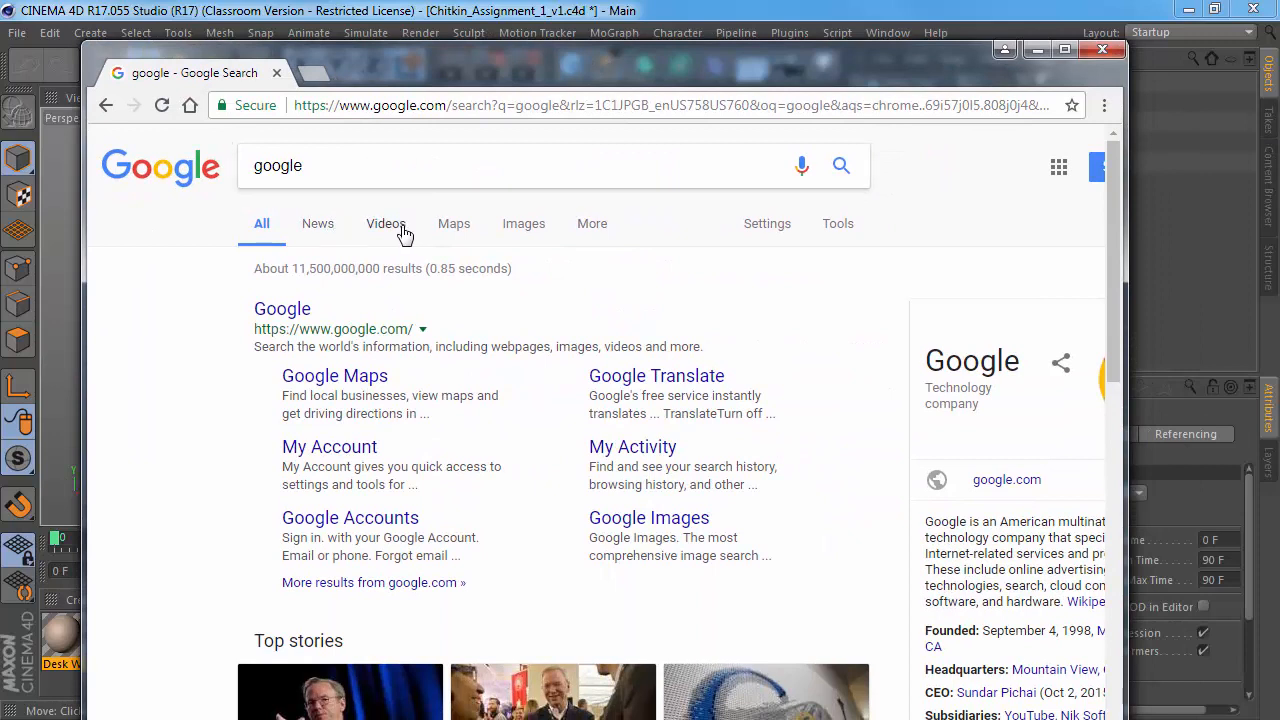
{"action": "left_click", "coordinate": [343, 170]}
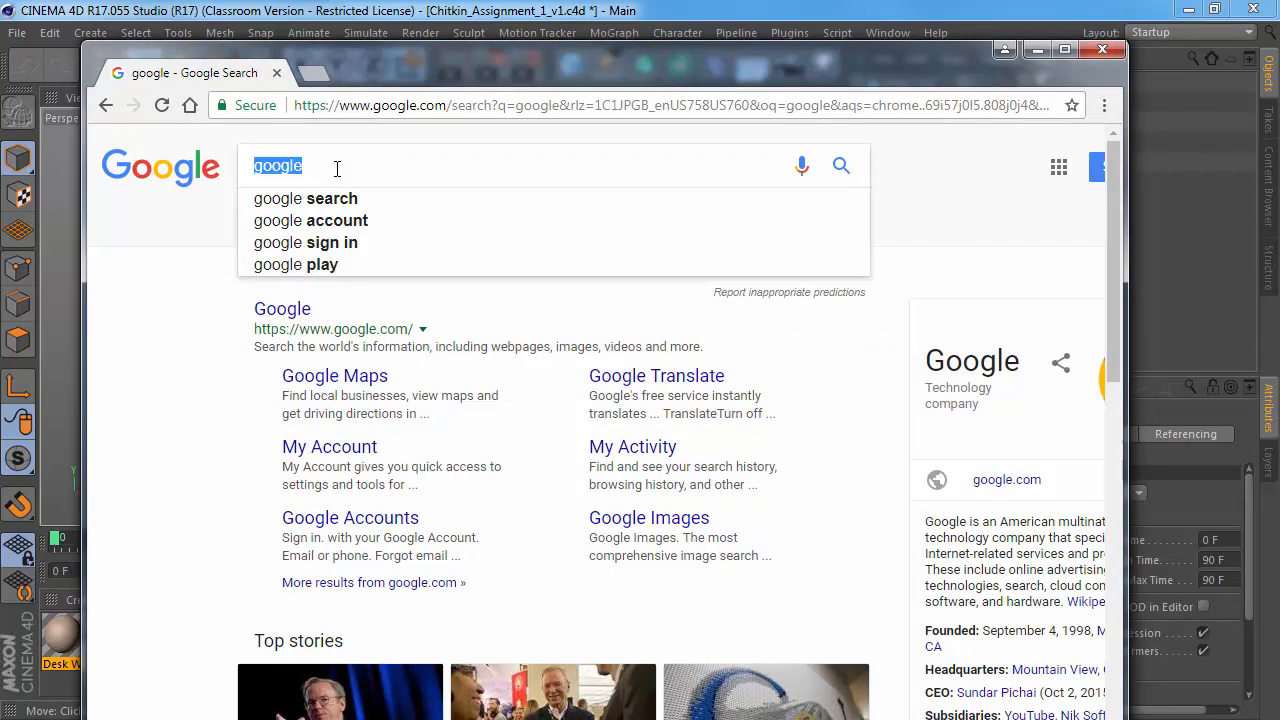
{"action": "type", "text": "office chair"}
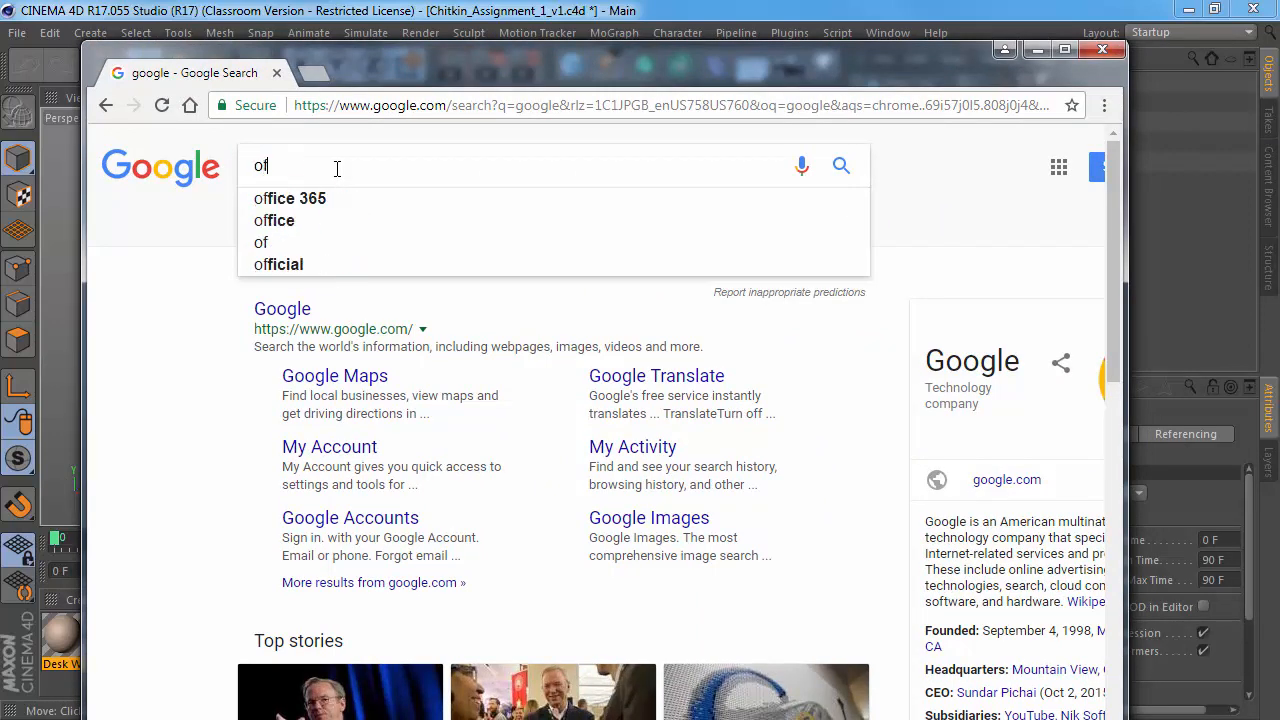
{"action": "key", "text": "BackSpace"}
{"action": "key", "text": "BackSpace"}
{"action": "key", "text": "BackSpace"}
{"action": "key", "text": "BackSpace"}
{"action": "key", "text": "BackSpace"}
{"action": "key", "text": "BackSpace"}
{"action": "key", "text": "BackSpace"}
{"action": "key", "text": "BackSpace"}
{"action": "key", "text": "BackSpace"}
{"action": "key", "text": "BackSpace"}
{"action": "key", "text": "BackSpace"}
{"action": "key", "text": "BackSpace"}
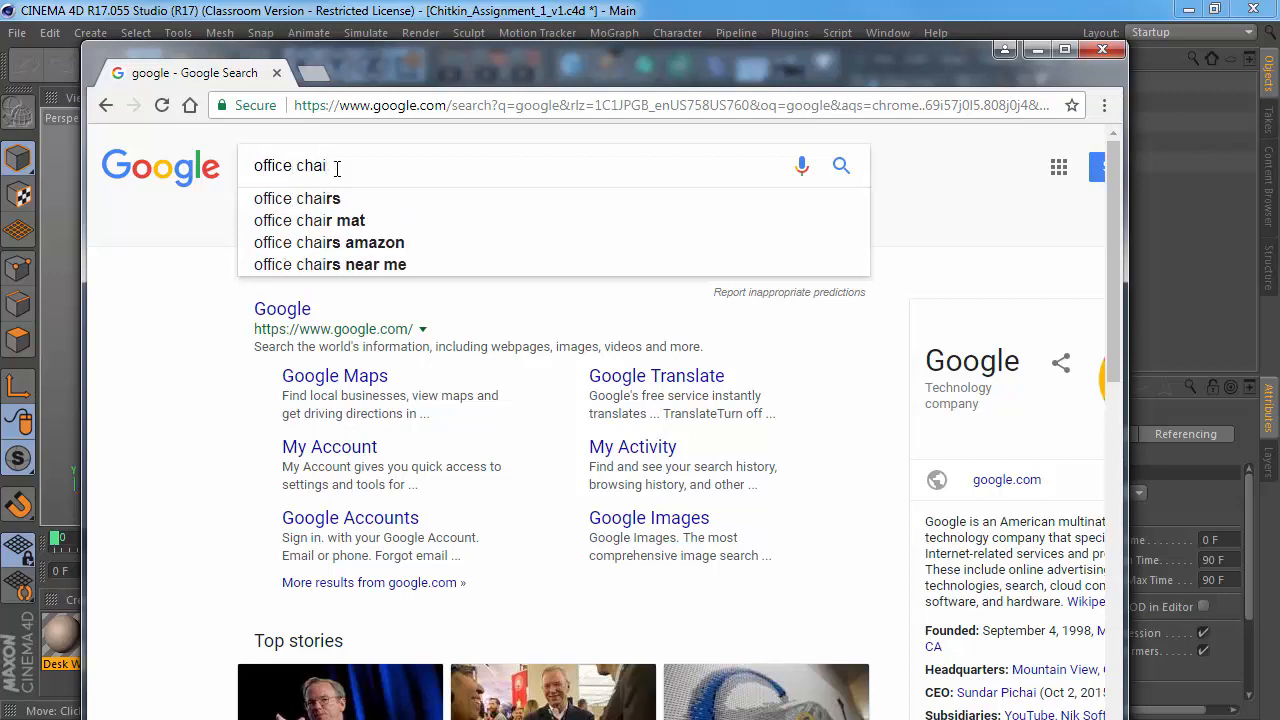
Step: Search Google for "wooden chair", maximize the browser window and show the image results
{"action": "type", "text": "wooden chair"}
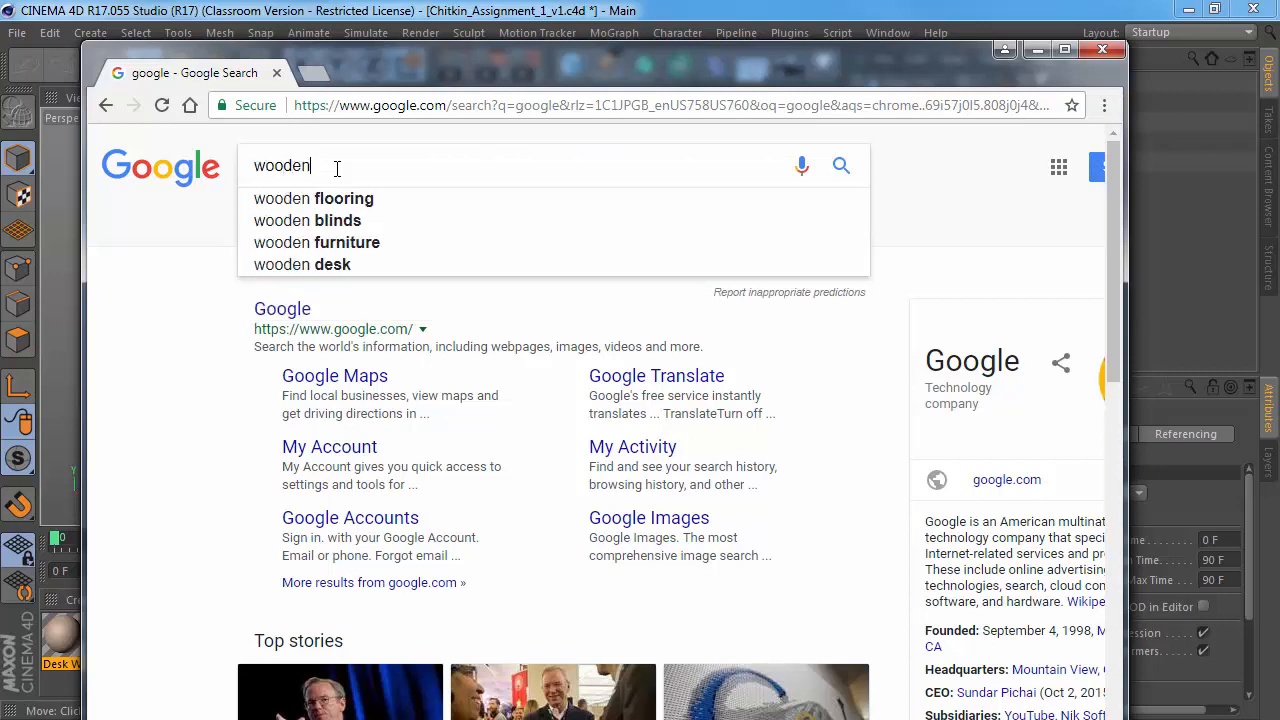
{"action": "key", "text": "Return"}
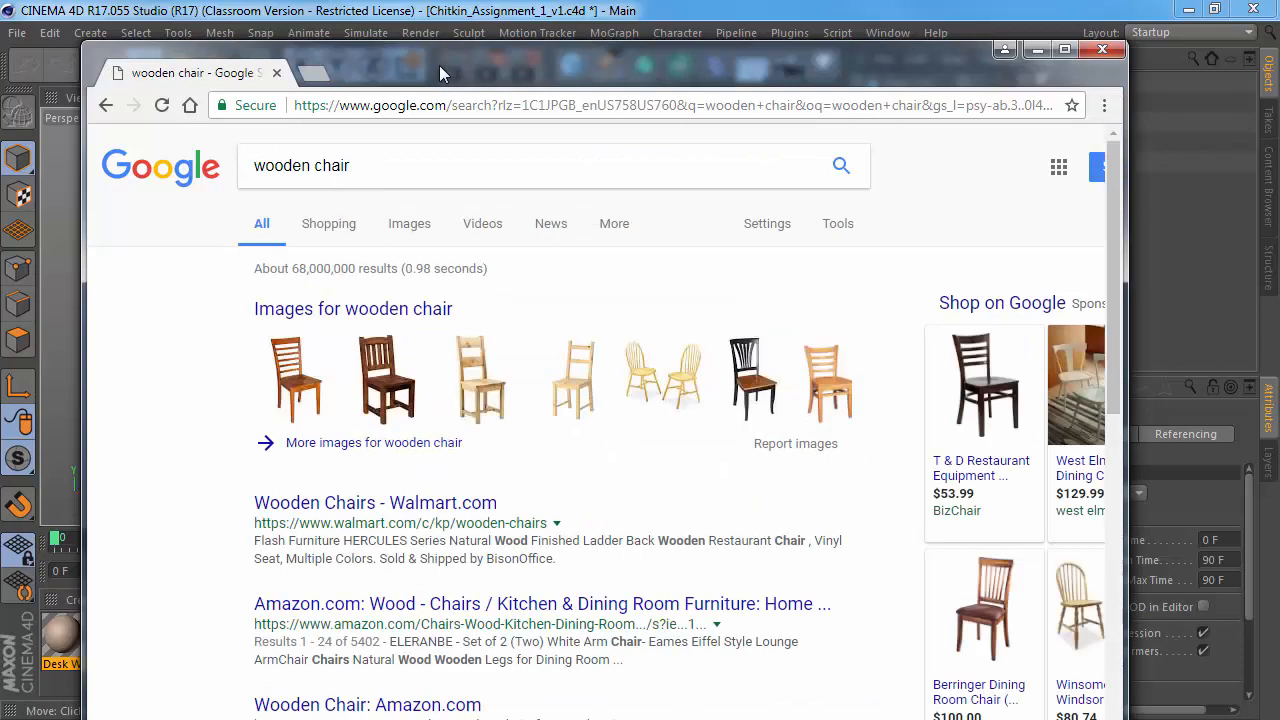
{"action": "left_click_drag", "start_coordinate": [440, 64], "coordinate": [425, 37]}
{"action": "left_click", "coordinate": [1051, 29]}
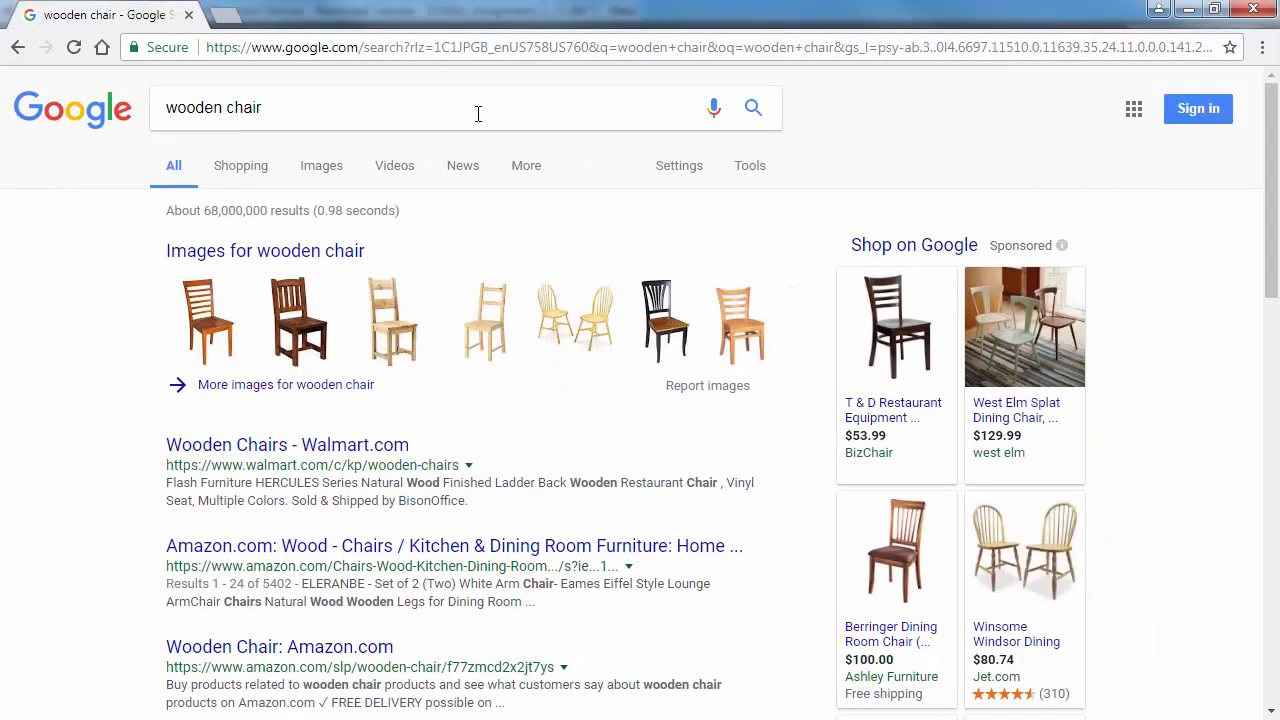
{"action": "left_click", "coordinate": [325, 175]}
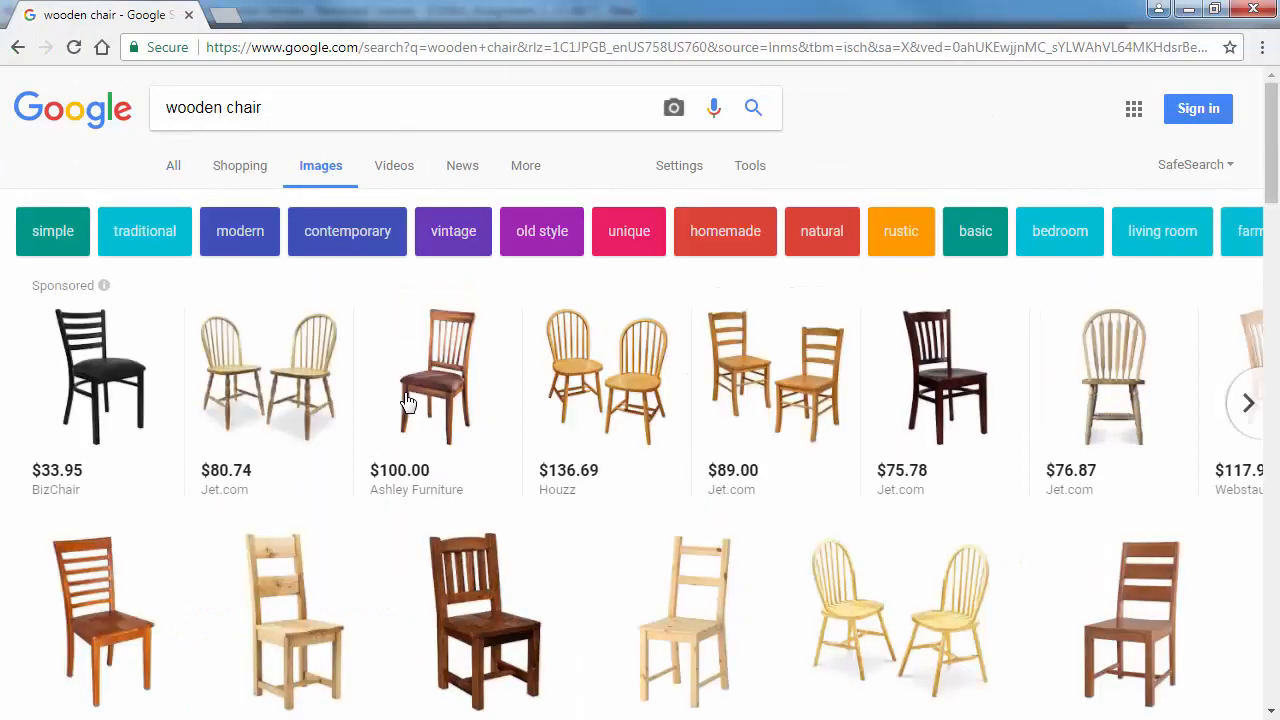
Step: Browse the wooden chair images and open the preview of the light wood dining chair with the slatted back
{"action": "scroll", "coordinate": [409, 402], "scroll_direction": "down", "scroll_amount": 4}
{"action": "scroll", "coordinate": [409, 402], "scroll_direction": "down", "scroll_amount": 1}
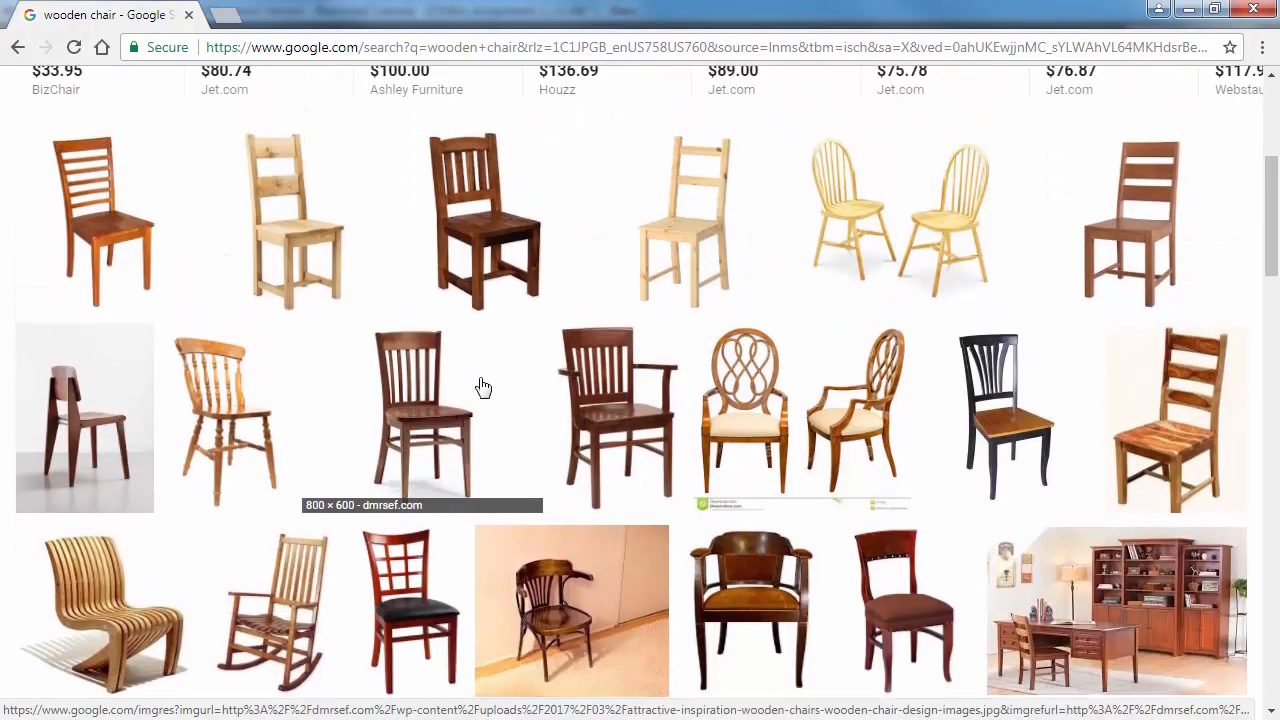
{"action": "scroll", "coordinate": [480, 386], "scroll_direction": "down", "scroll_amount": 2}
{"action": "scroll", "coordinate": [480, 385], "scroll_direction": "down", "scroll_amount": 2}
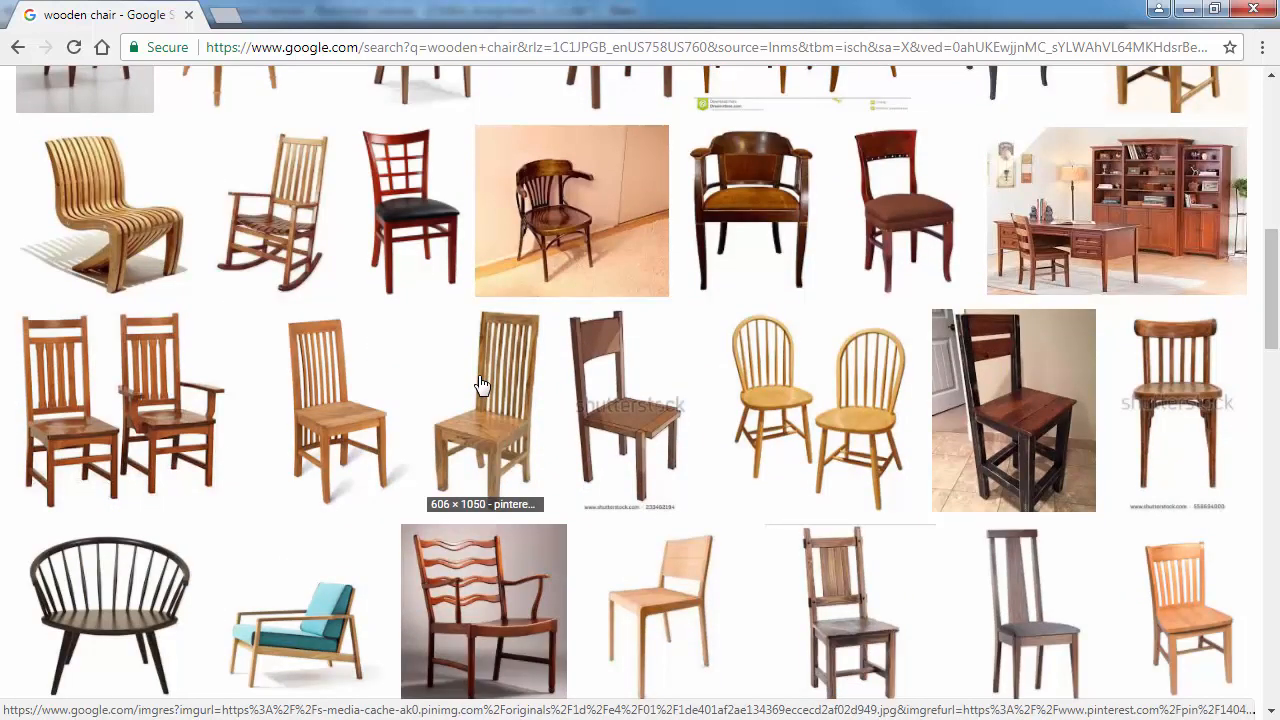
{"action": "scroll", "coordinate": [480, 385], "scroll_direction": "down", "scroll_amount": 1}
{"action": "scroll", "coordinate": [480, 385], "scroll_direction": "down", "scroll_amount": 1}
{"action": "scroll", "coordinate": [480, 385], "scroll_direction": "down", "scroll_amount": 1}
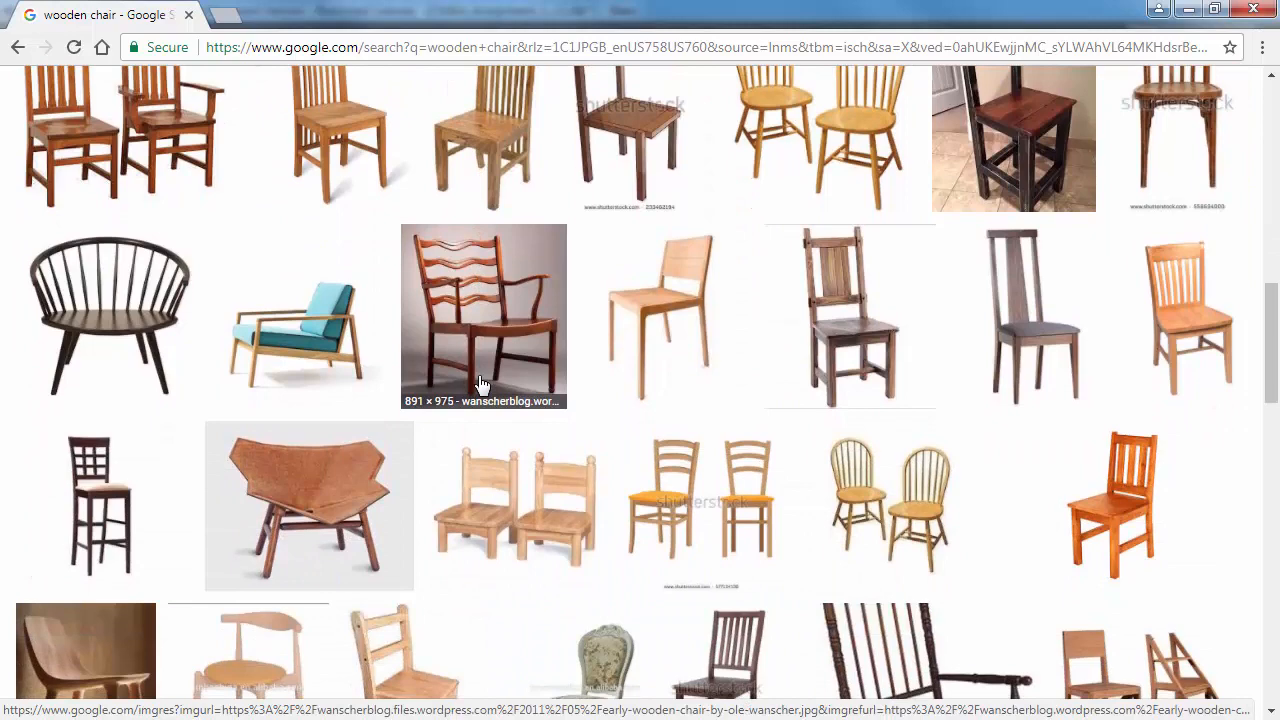
{"action": "left_click", "coordinate": [1176, 313]}
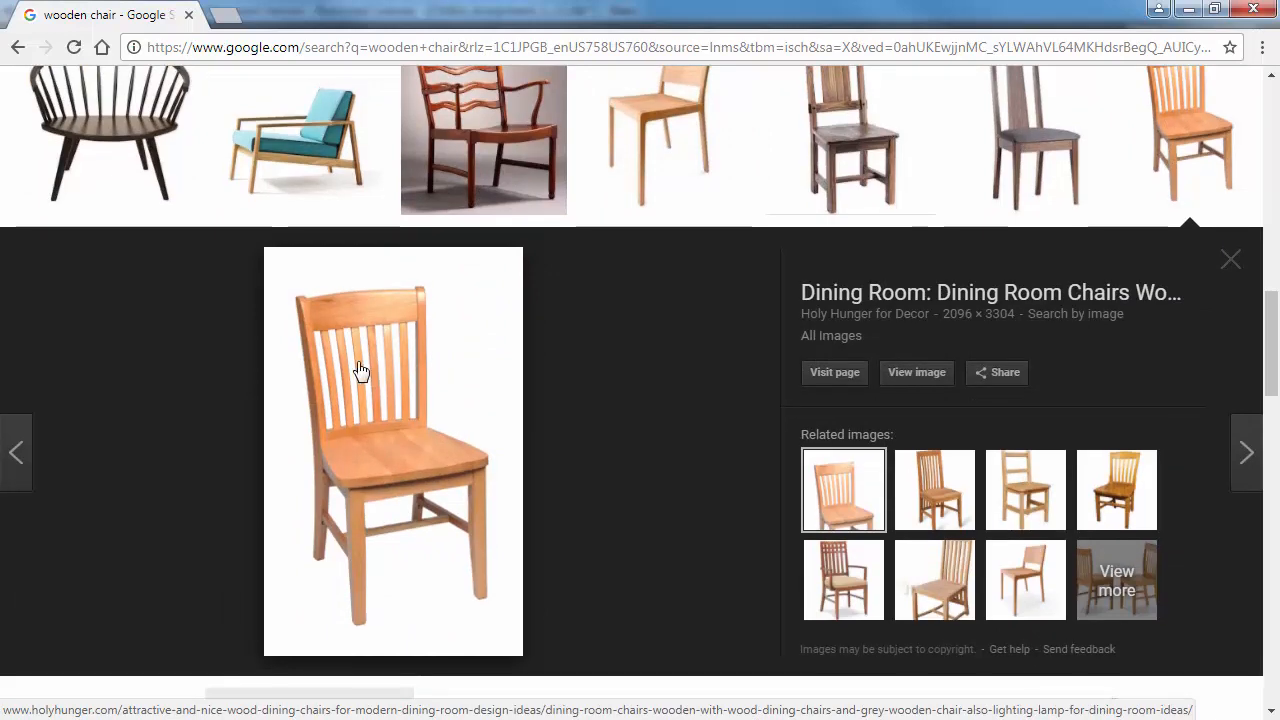
Step: Open the full-size image of the slatted dining chair in a new tab and close its preview in the results
{"action": "scroll", "coordinate": [358, 371], "scroll_direction": "up", "scroll_amount": 1}
{"action": "scroll", "coordinate": [360, 371], "scroll_direction": "down", "scroll_amount": 2}
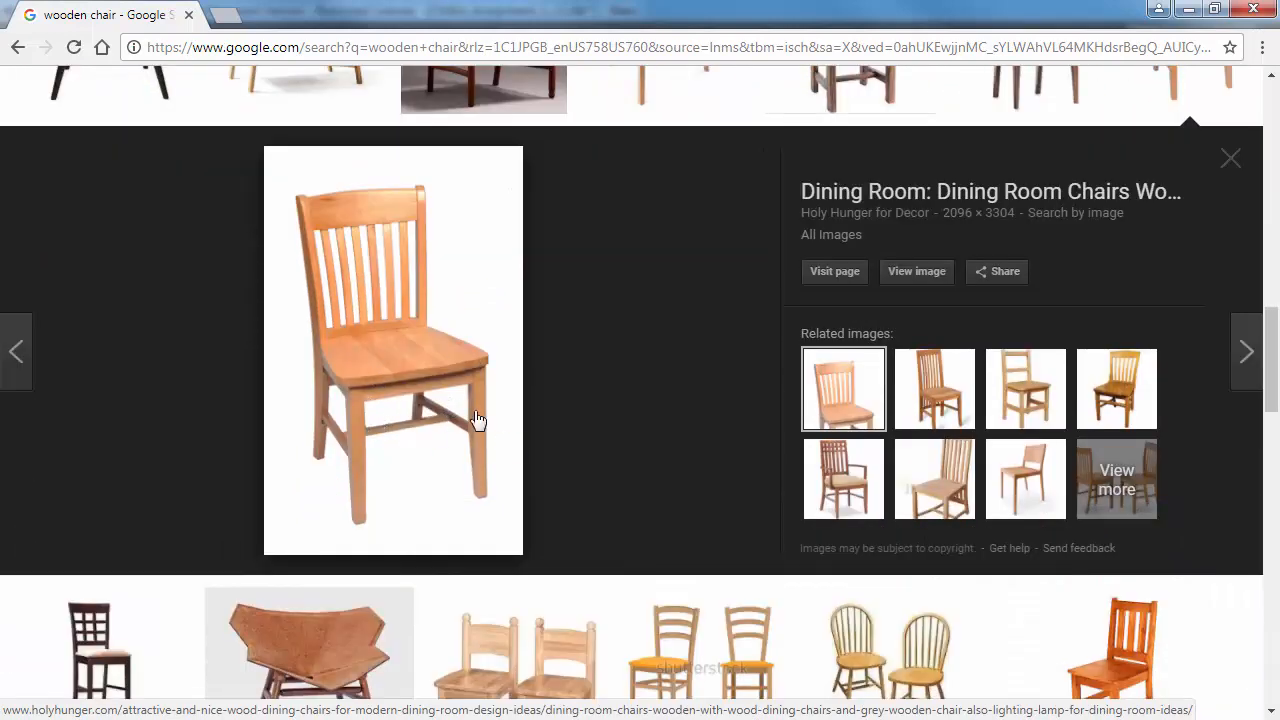
{"action": "scroll", "coordinate": [397, 394], "scroll_direction": "down", "scroll_amount": 3}
{"action": "scroll", "coordinate": [394, 394], "scroll_direction": "up", "scroll_amount": 3}
{"action": "scroll", "coordinate": [404, 392], "scroll_direction": "up", "scroll_amount": 1}
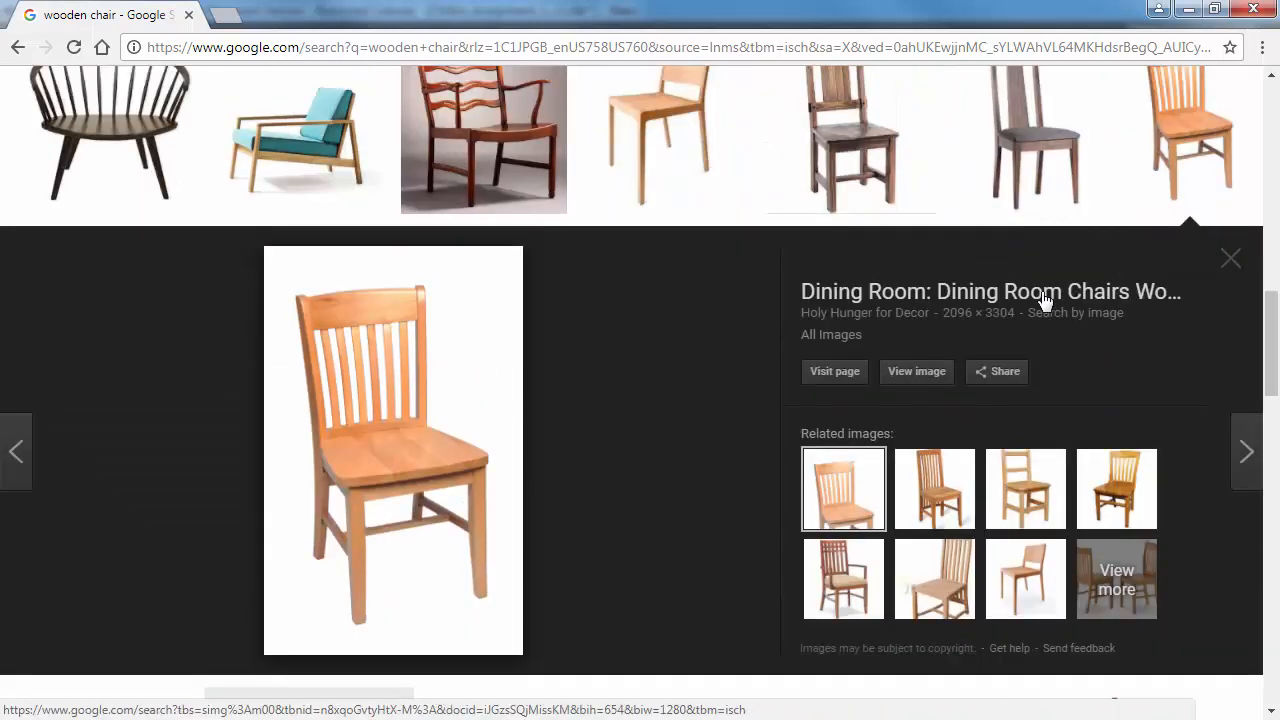
{"action": "left_click", "coordinate": [916, 371]}
{"action": "left_click", "coordinate": [1177, 151]}
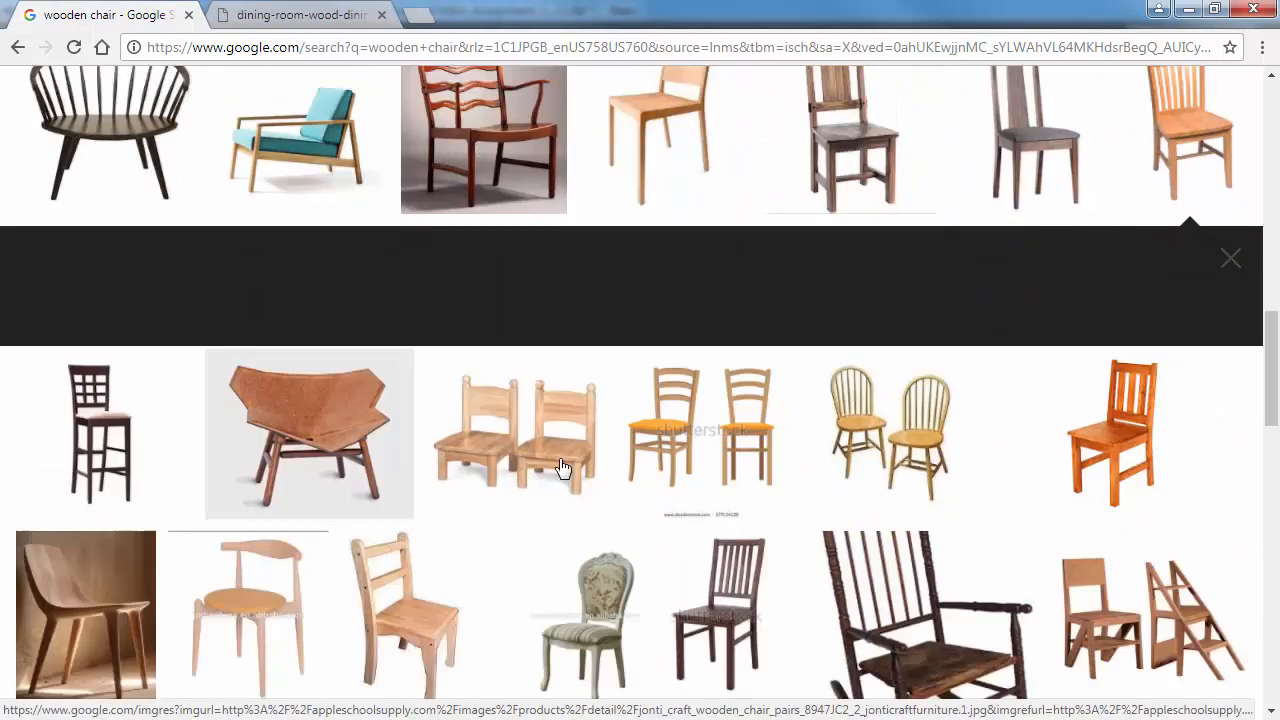
Step: Find the dark wooden chair with armrests in the image results and open its image in a new tab
{"action": "scroll", "coordinate": [560, 460], "scroll_direction": "down", "scroll_amount": 3}
{"action": "scroll", "coordinate": [512, 424], "scroll_direction": "down", "scroll_amount": 2}
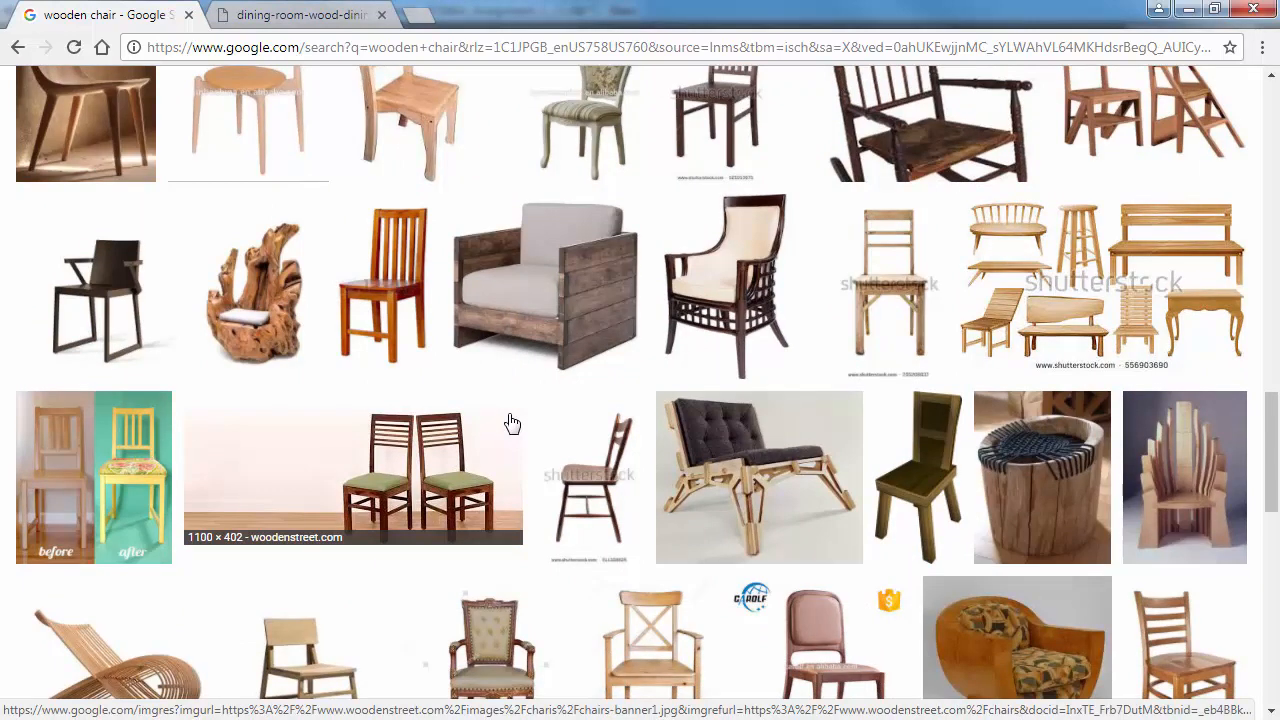
{"action": "left_click", "coordinate": [82, 284]}
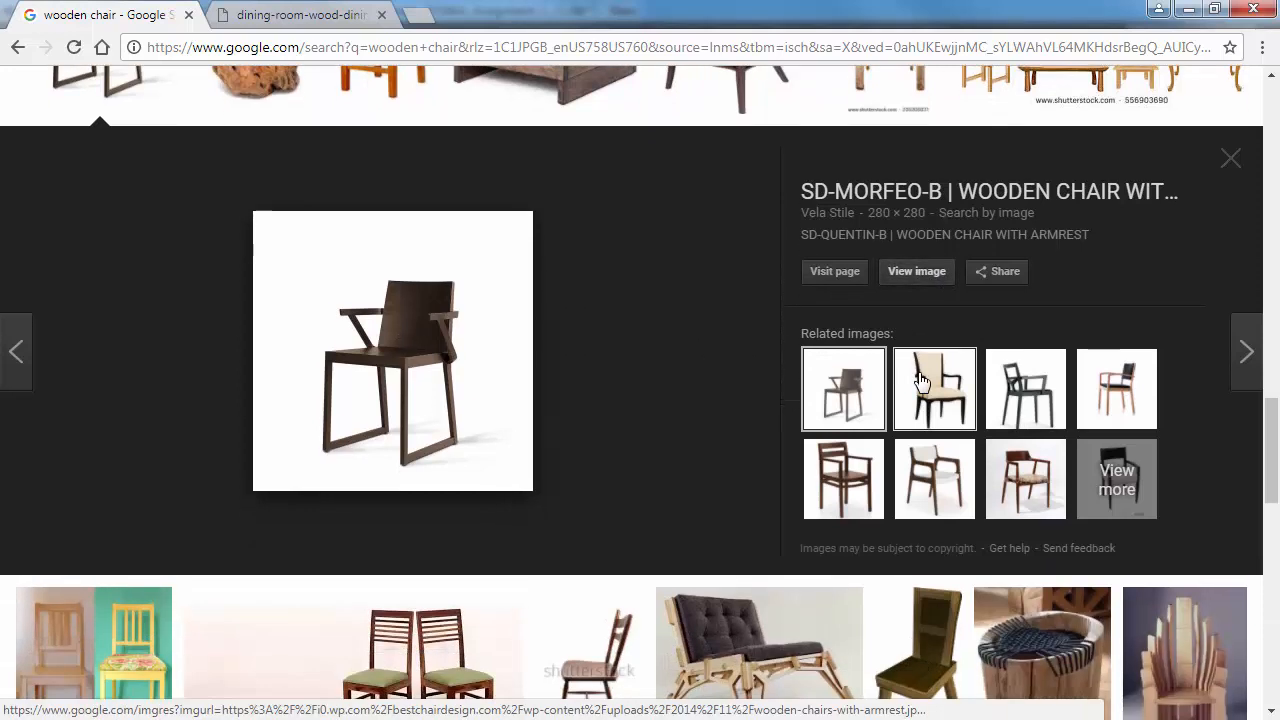
{"action": "scroll", "coordinate": [918, 378], "scroll_direction": "down", "scroll_amount": 1}
{"action": "left_click", "coordinate": [905, 272]}
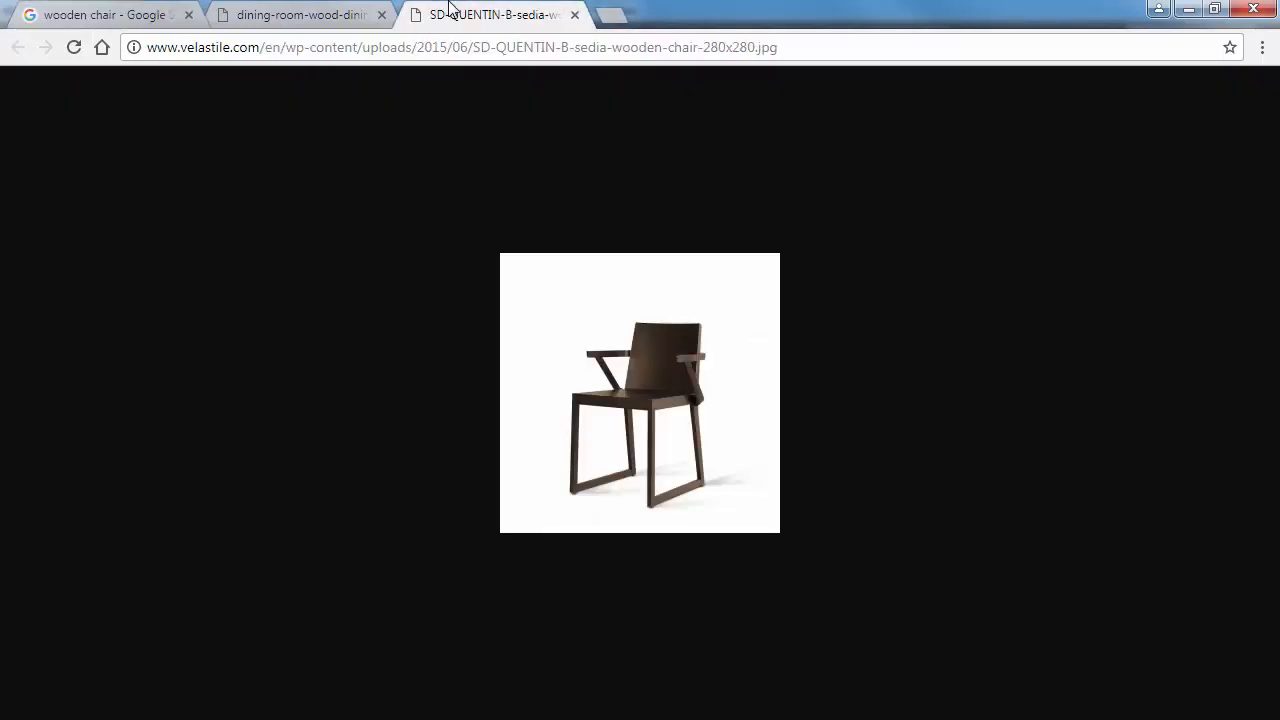
Step: Filter the wooden chair image results to Large size
{"action": "left_click", "coordinate": [115, 15]}
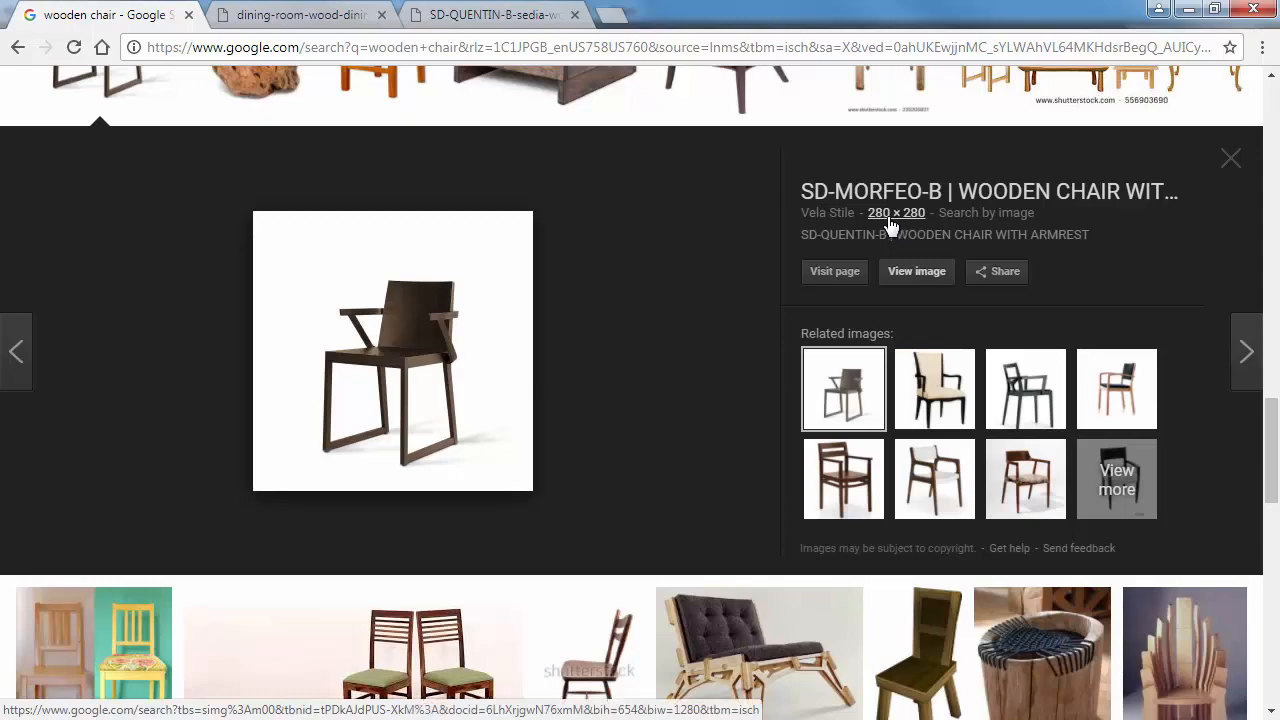
{"action": "scroll", "coordinate": [540, 300], "scroll_direction": "up", "scroll_amount": 10}
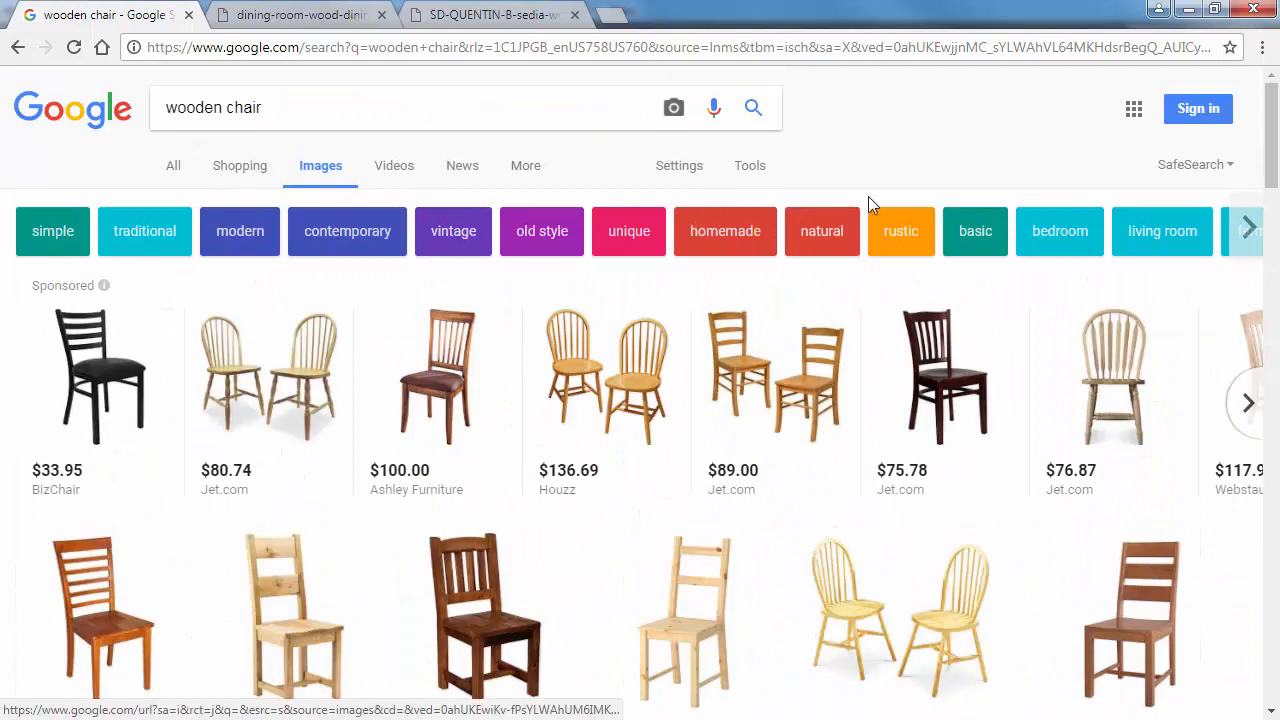
{"action": "left_click", "coordinate": [750, 165]}
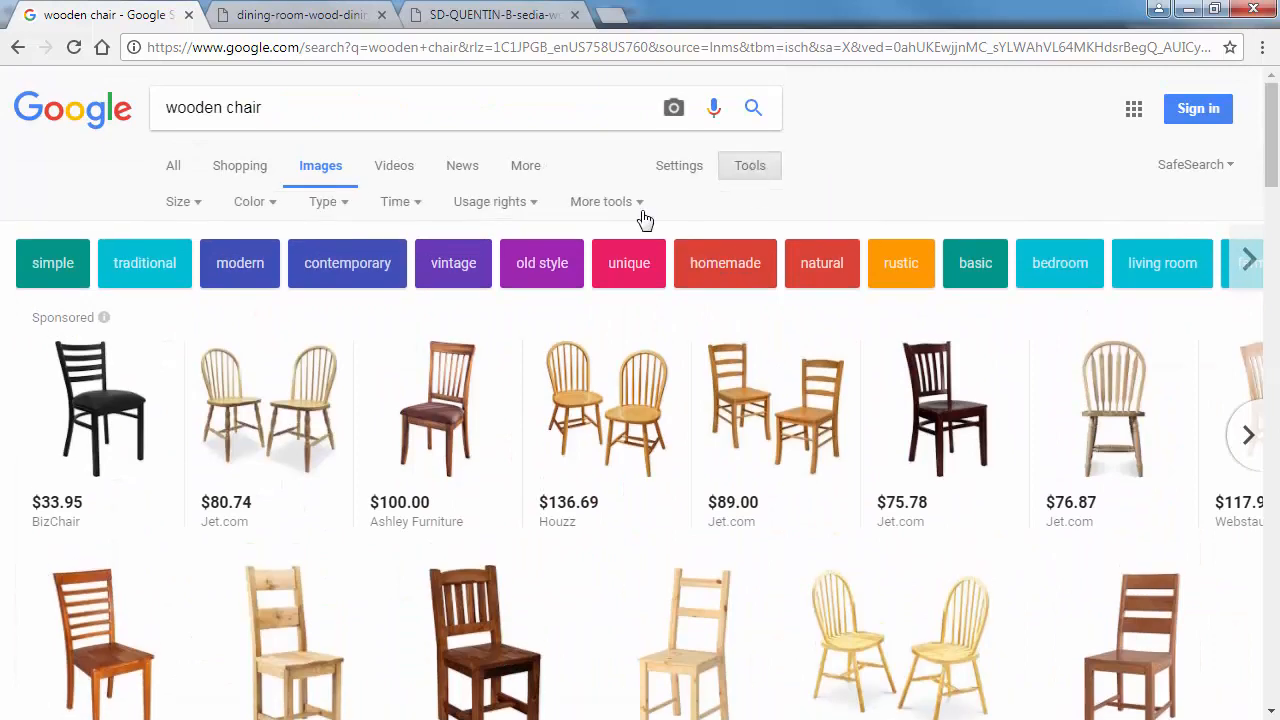
{"action": "left_click", "coordinate": [604, 201]}
{"action": "left_click", "coordinate": [180, 203]}
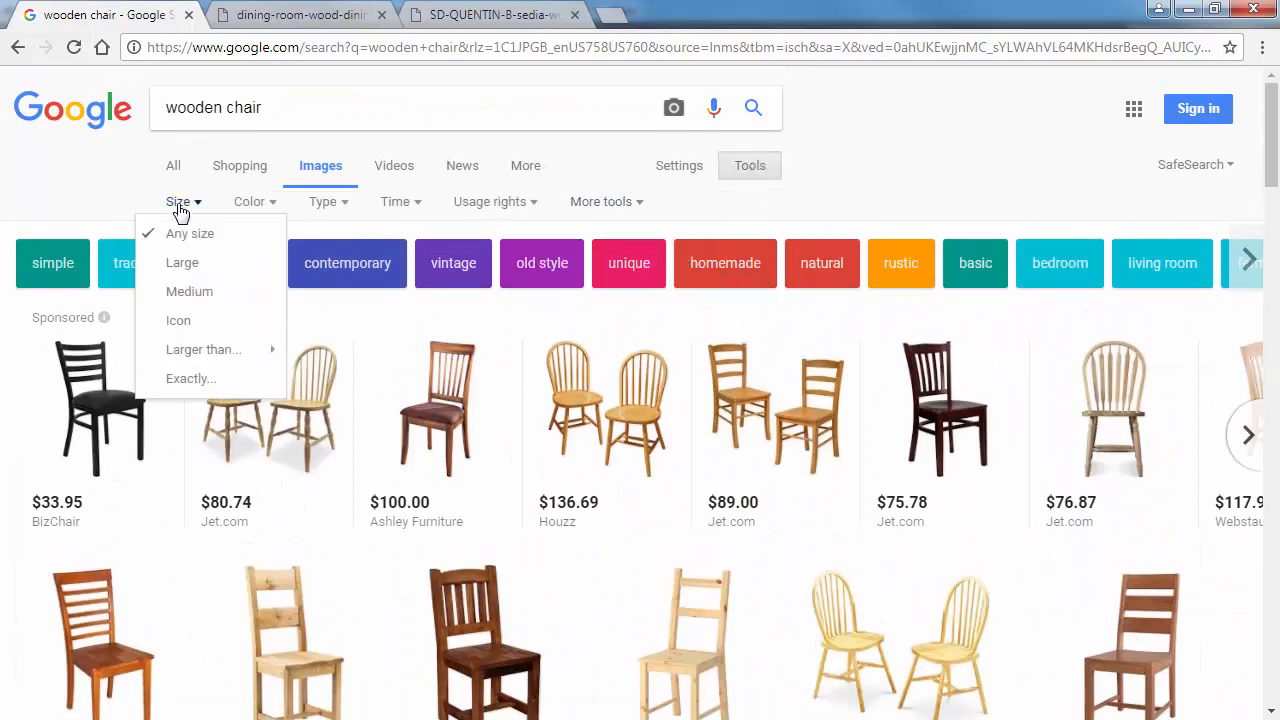
{"action": "left_click", "coordinate": [196, 268]}
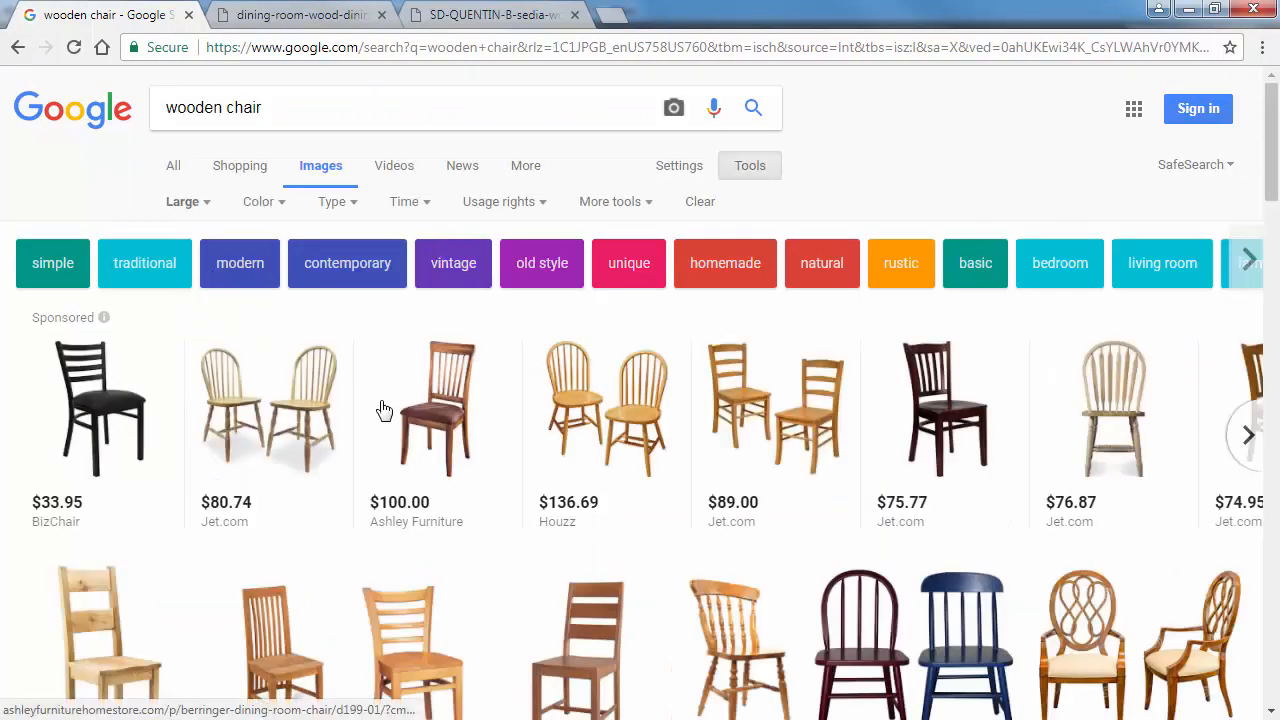
Step: Look through the large image results for the dark armrest chair and return to its preview in the unfiltered results
{"action": "scroll", "coordinate": [386, 409], "scroll_direction": "down", "scroll_amount": 15}
{"action": "left_click", "coordinate": [462, 14]}
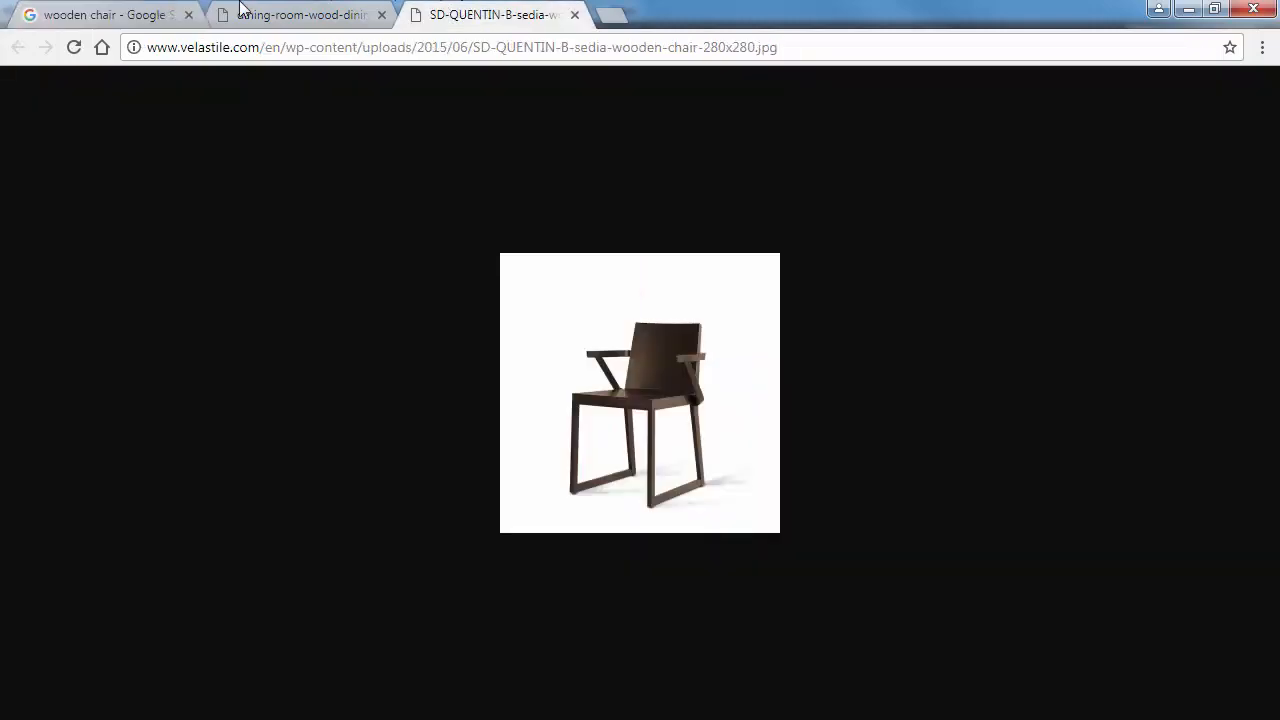
{"action": "left_click", "coordinate": [126, 14]}
{"action": "scroll", "coordinate": [437, 296], "scroll_direction": "down", "scroll_amount": 5}
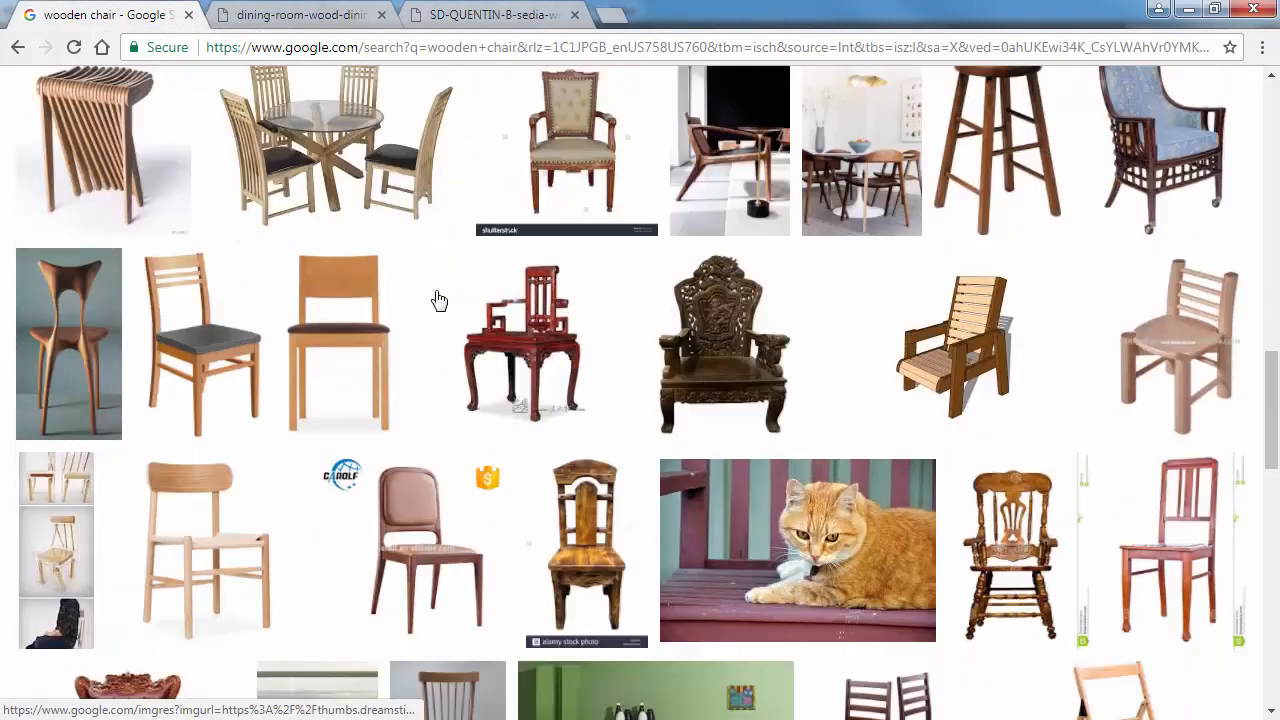
{"action": "scroll", "coordinate": [440, 302], "scroll_direction": "down", "scroll_amount": 4}
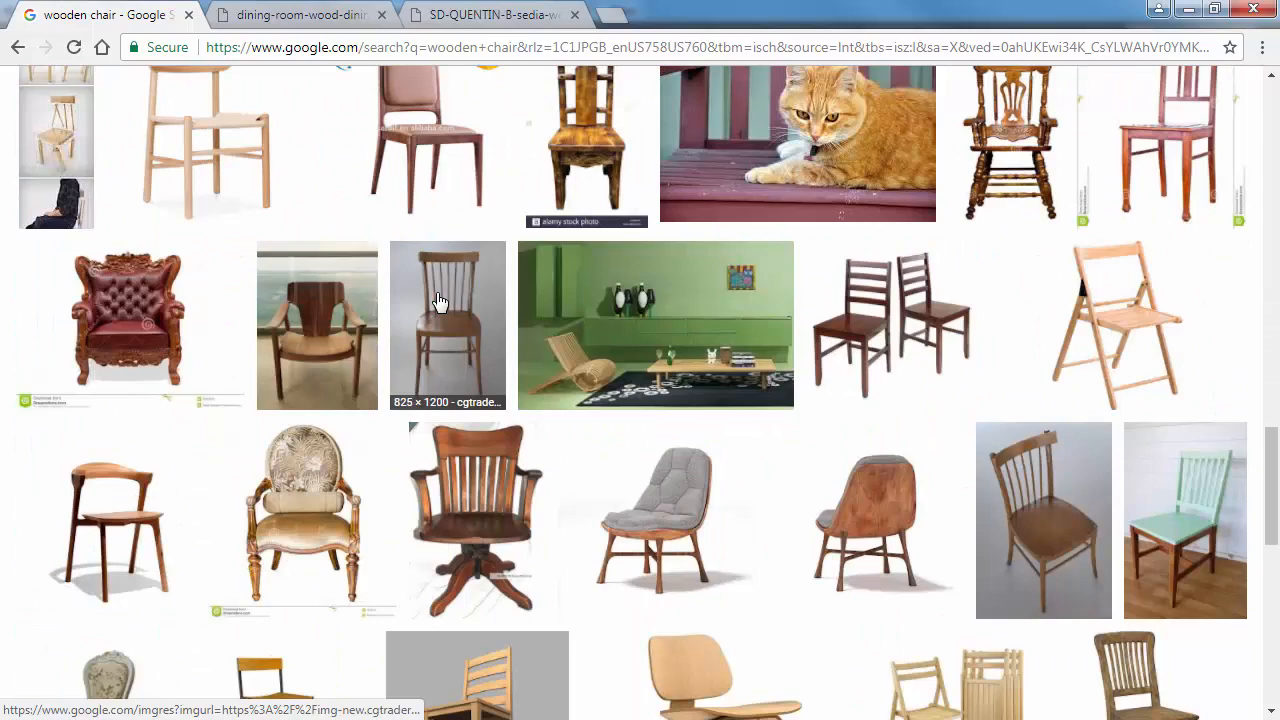
{"action": "scroll", "coordinate": [440, 302], "scroll_direction": "down", "scroll_amount": 6}
{"action": "left_click", "coordinate": [14, 47]}
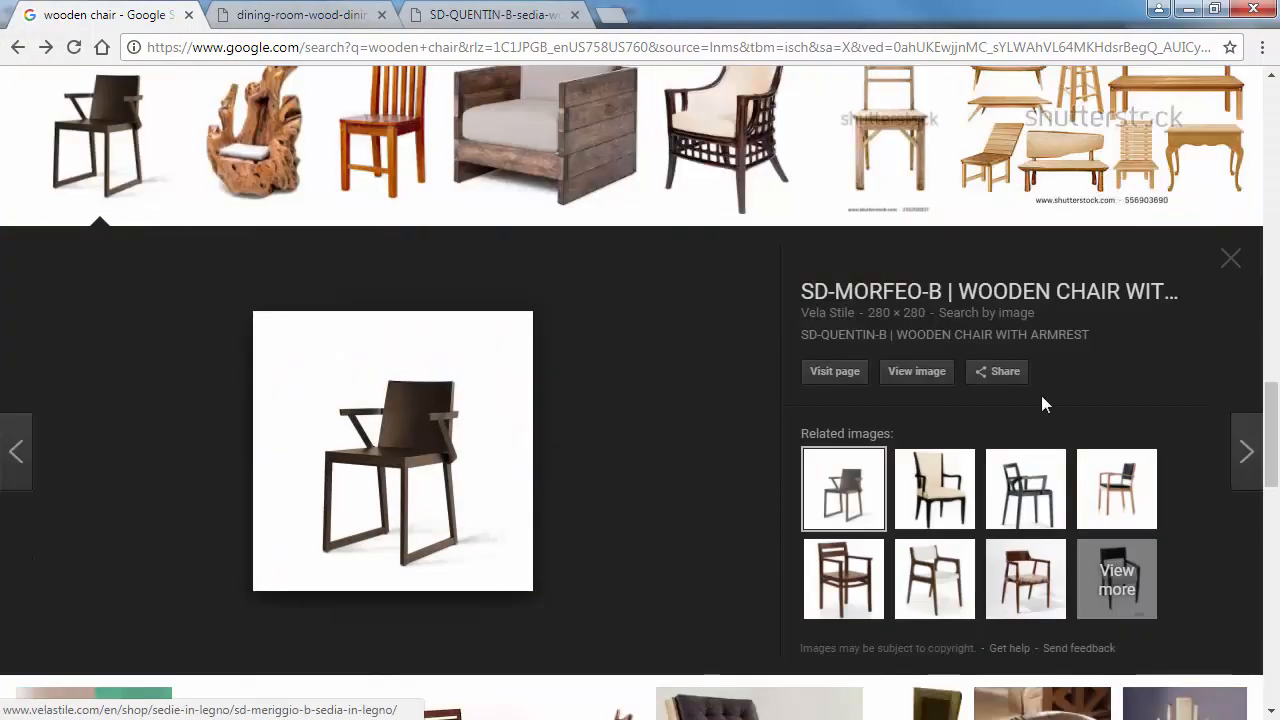
Step: Look up other sizes of the armrest chair image in a new tab and open the 736 × 736 version full size
{"action": "middle_click", "coordinate": [890, 320]}
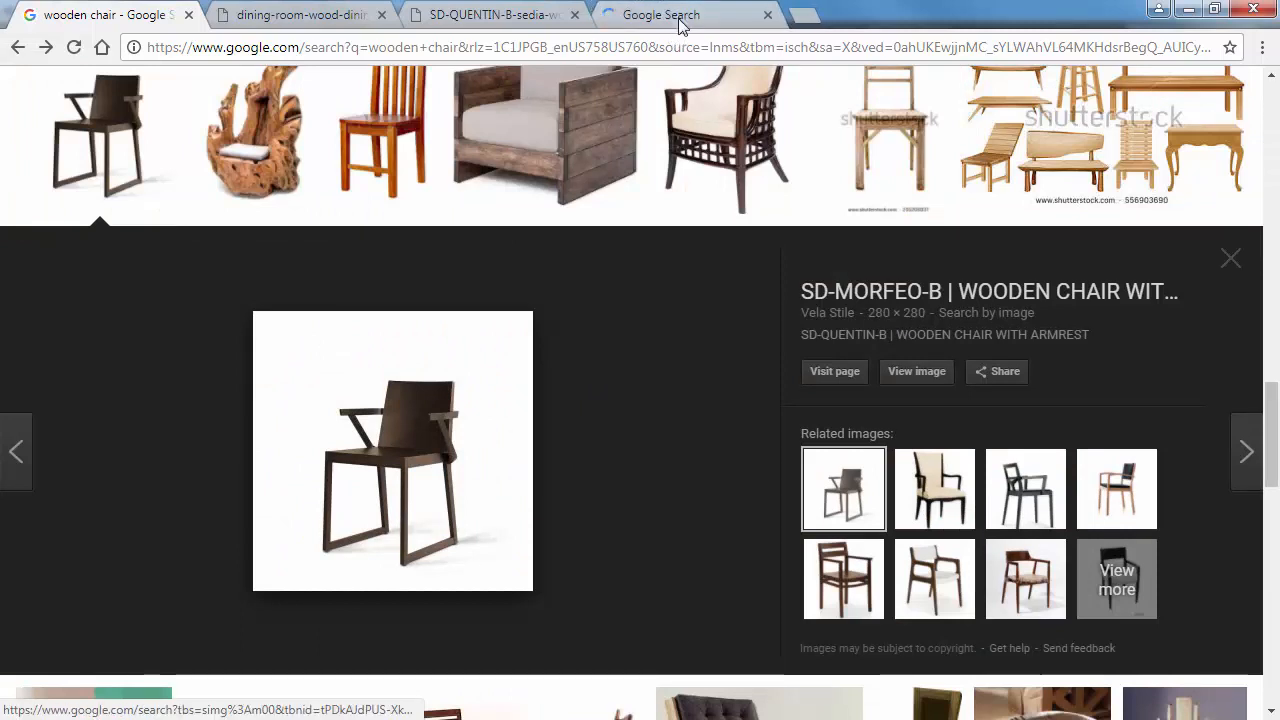
{"action": "left_click", "coordinate": [682, 20]}
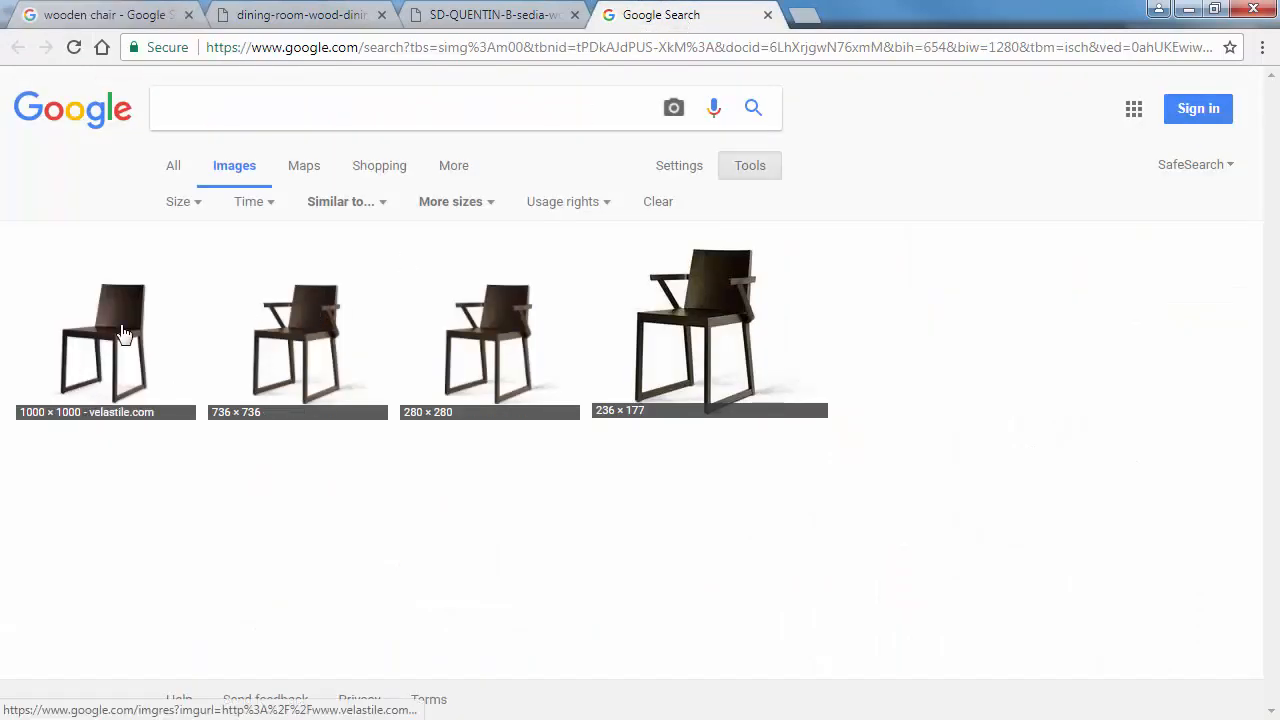
{"action": "left_click", "coordinate": [306, 362]}
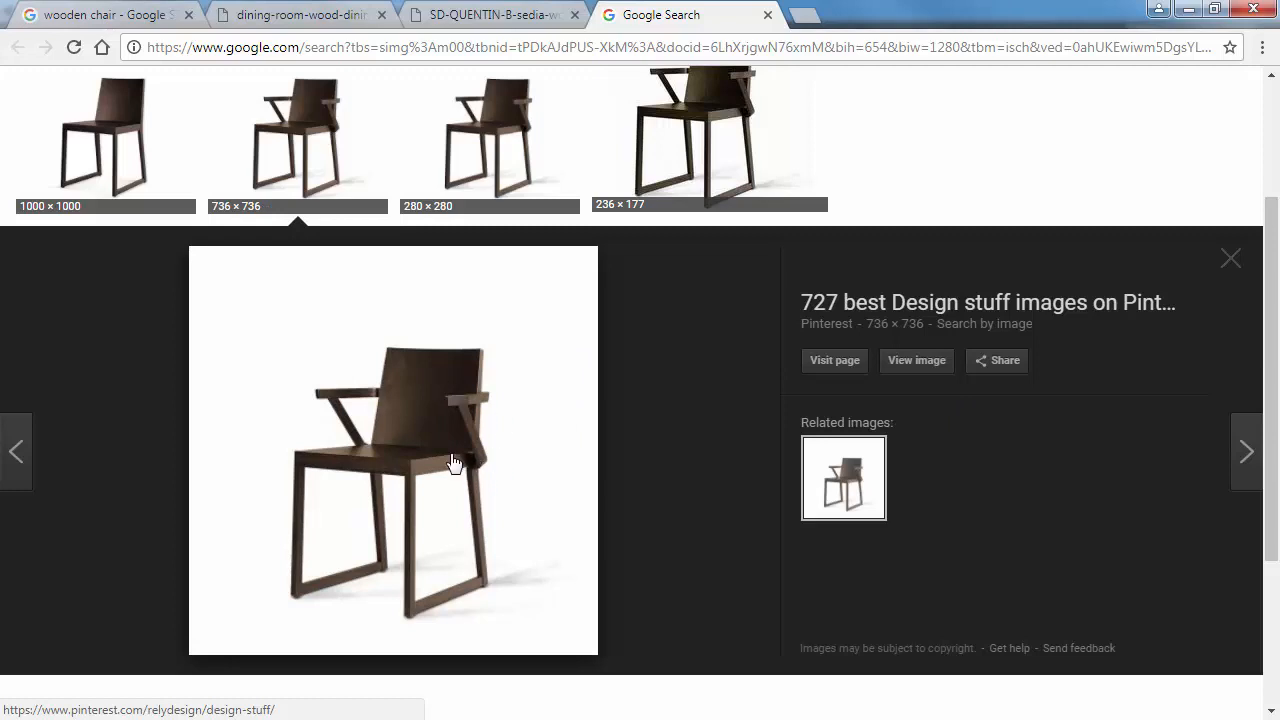
{"action": "left_click", "coordinate": [912, 362]}
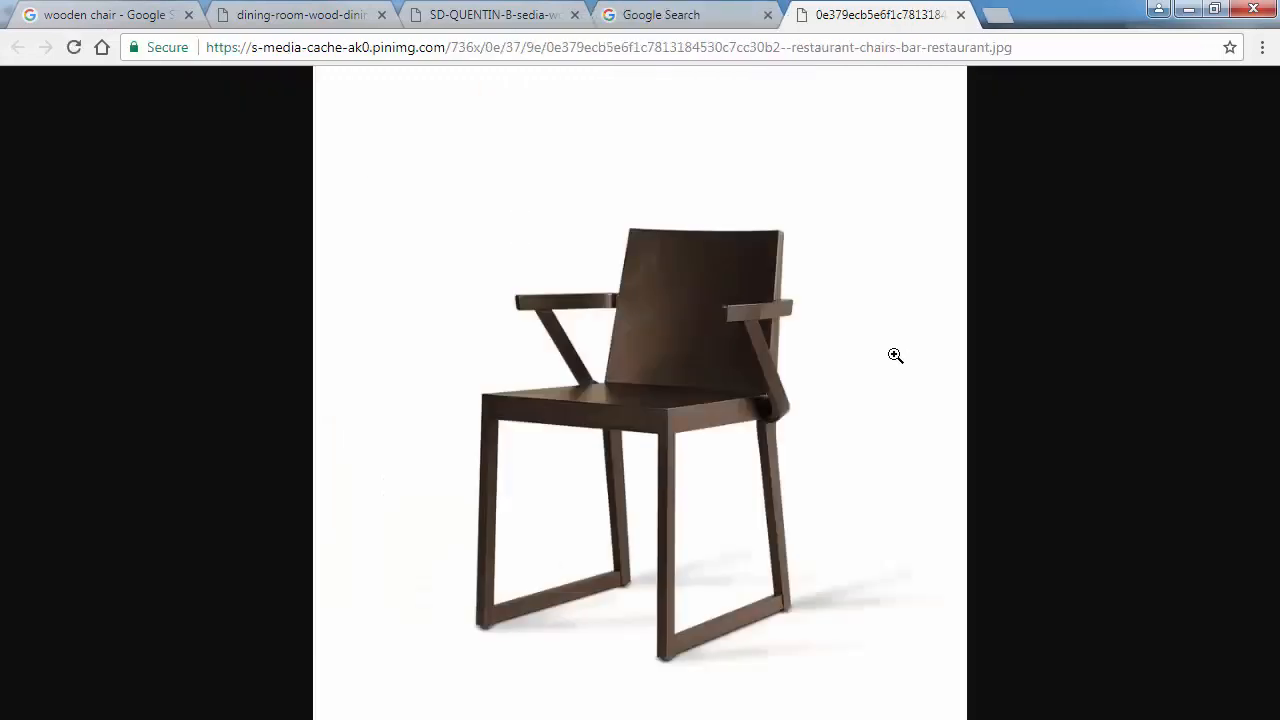
Step: Start saving the full-size chair image and choose the Reference Images folder inside Assignment_1 on drive P: as its destination
{"action": "right_click", "coordinate": [635, 330]}
{"action": "left_click", "coordinate": [694, 366]}
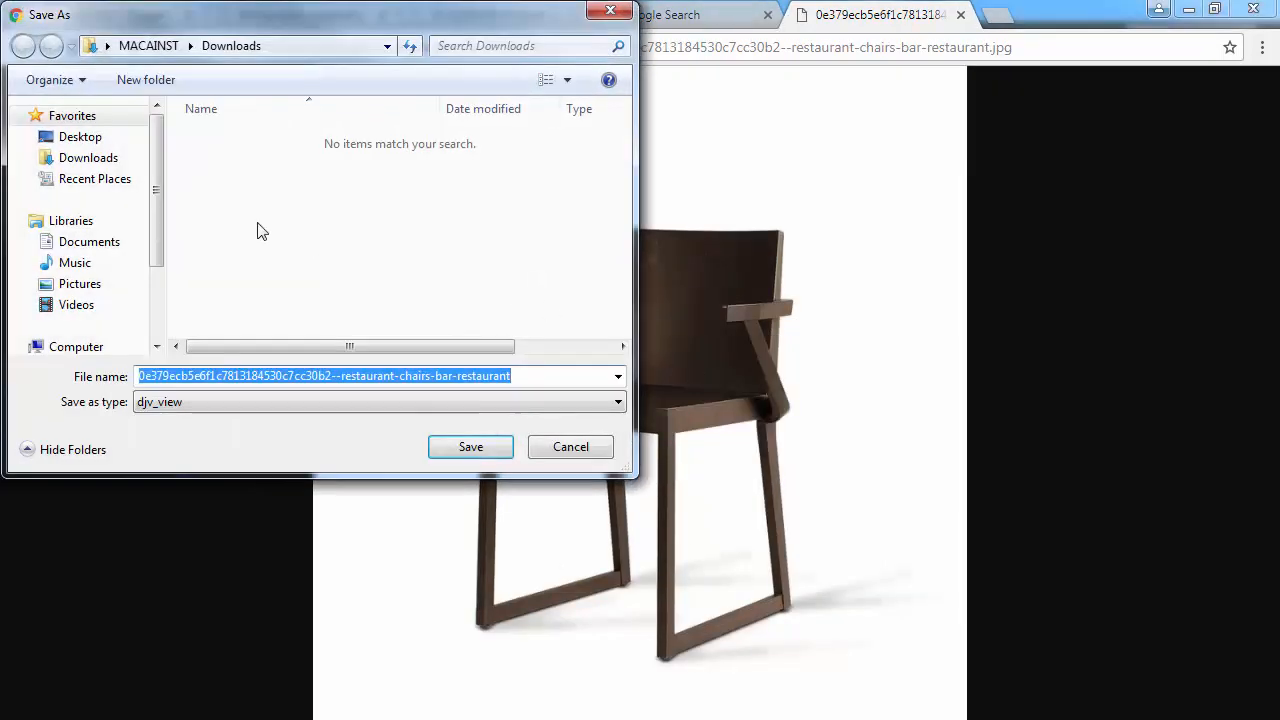
{"action": "left_click_drag", "start_coordinate": [230, 15], "coordinate": [301, 36]}
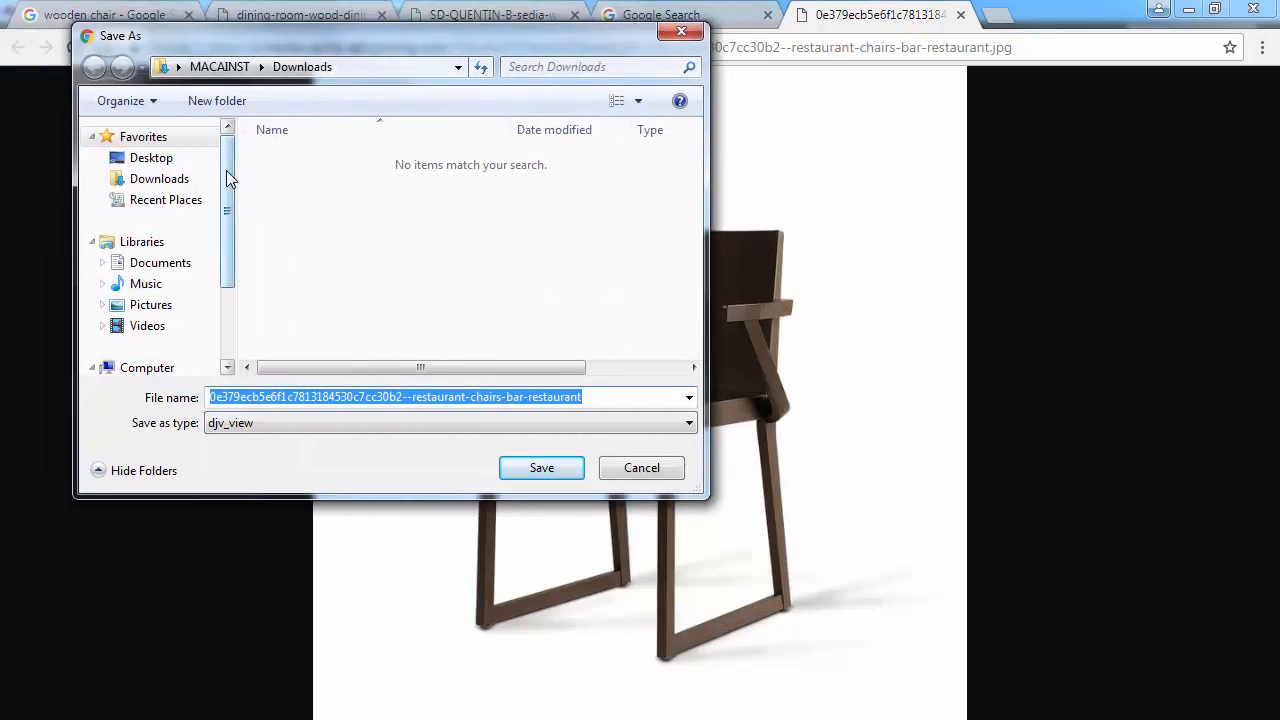
{"action": "left_click_drag", "start_coordinate": [226, 178], "coordinate": [227, 255]}
{"action": "left_click", "coordinate": [166, 316]}
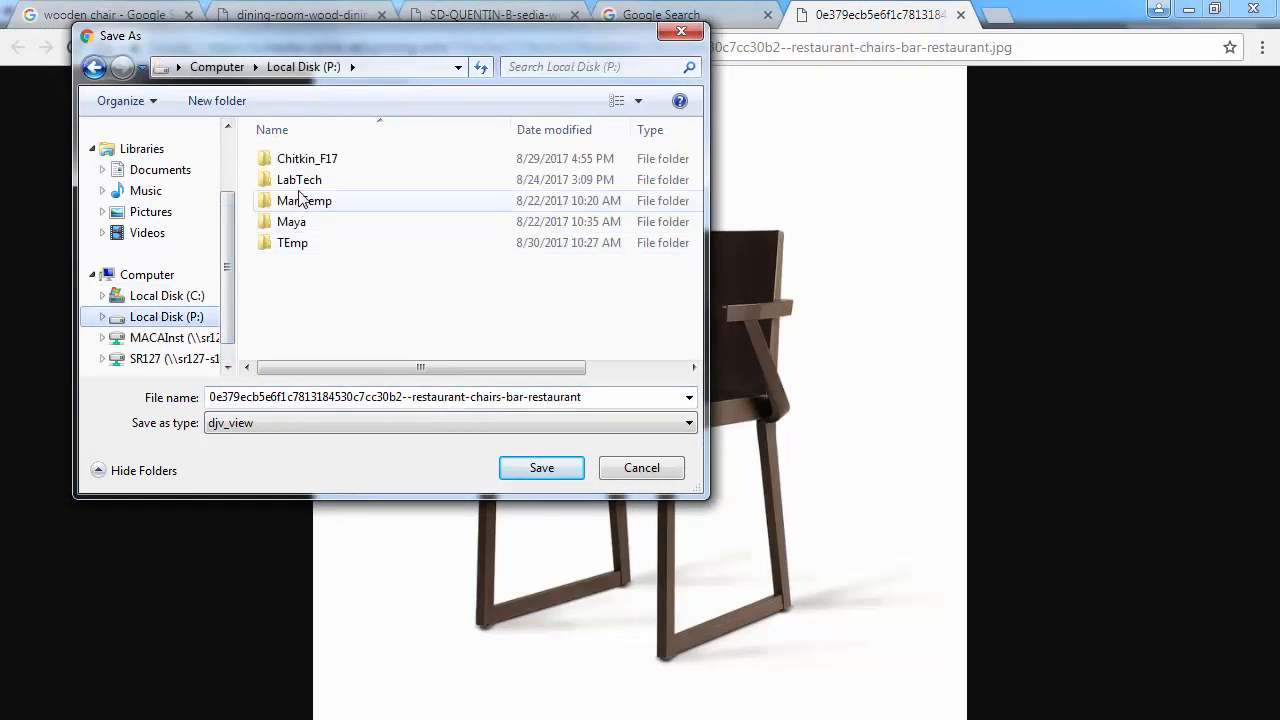
{"action": "double_click", "coordinate": [311, 160]}
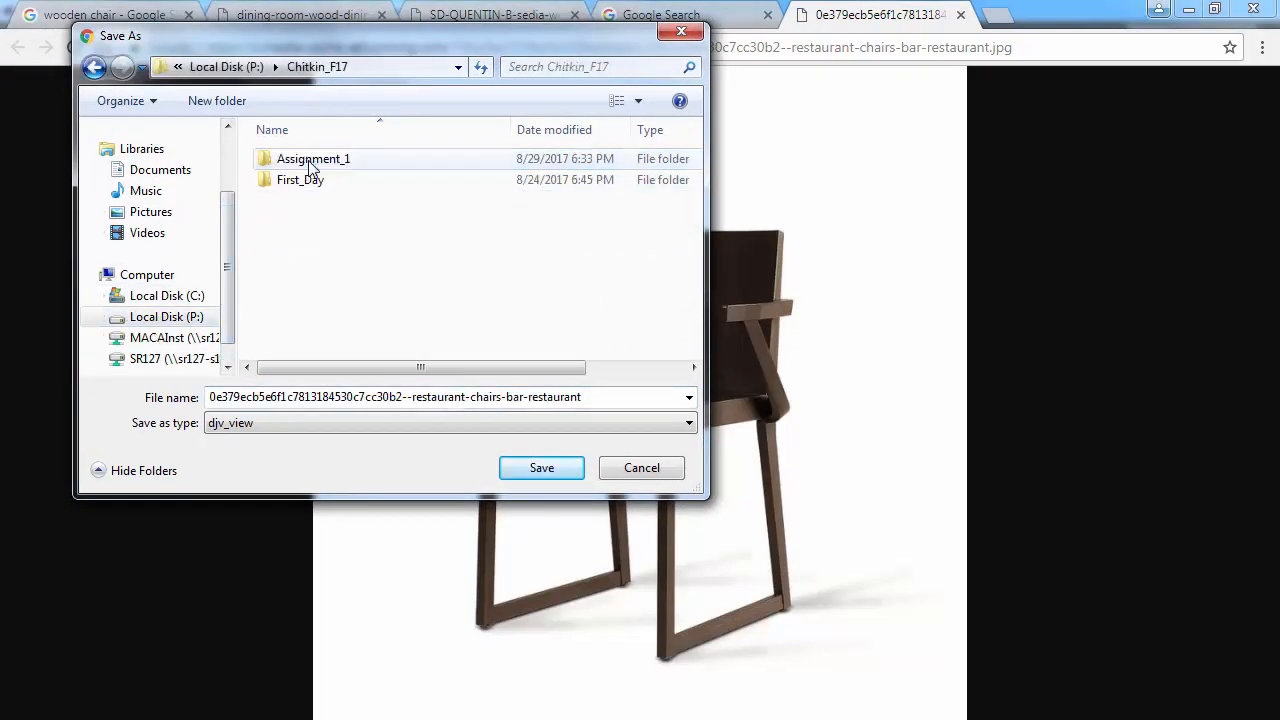
{"action": "double_click", "coordinate": [311, 160]}
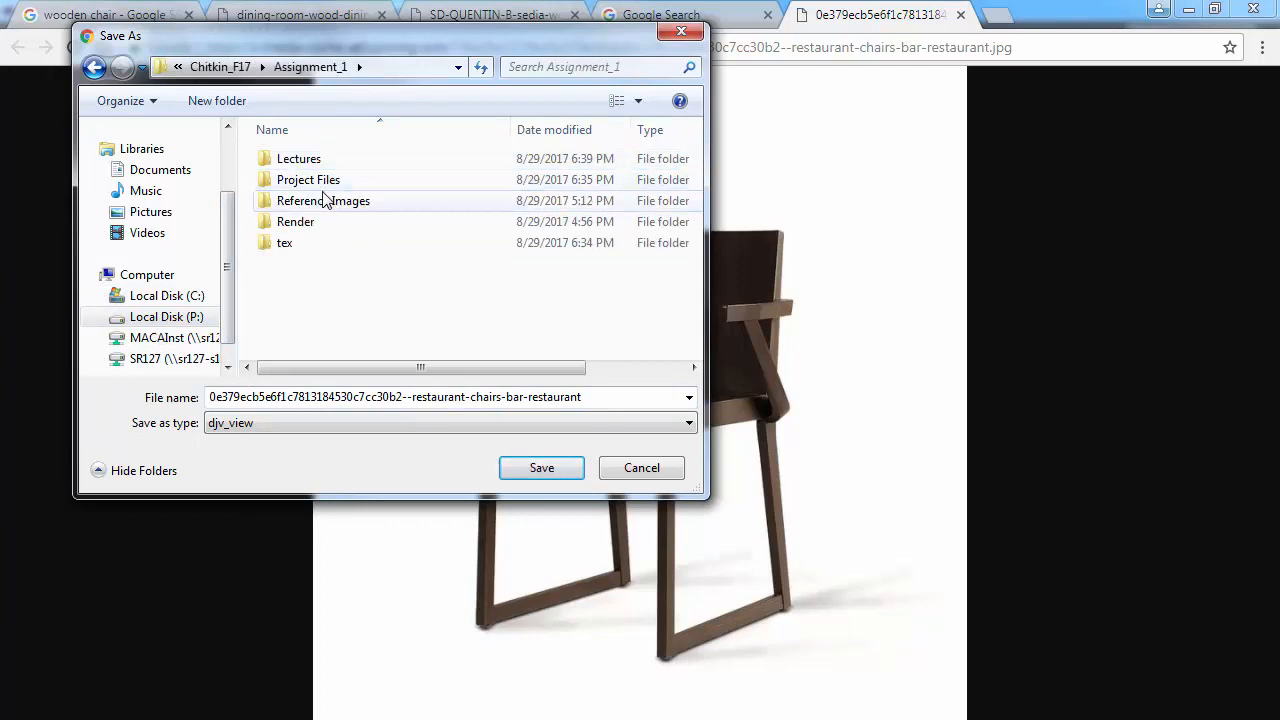
{"action": "double_click", "coordinate": [315, 203]}
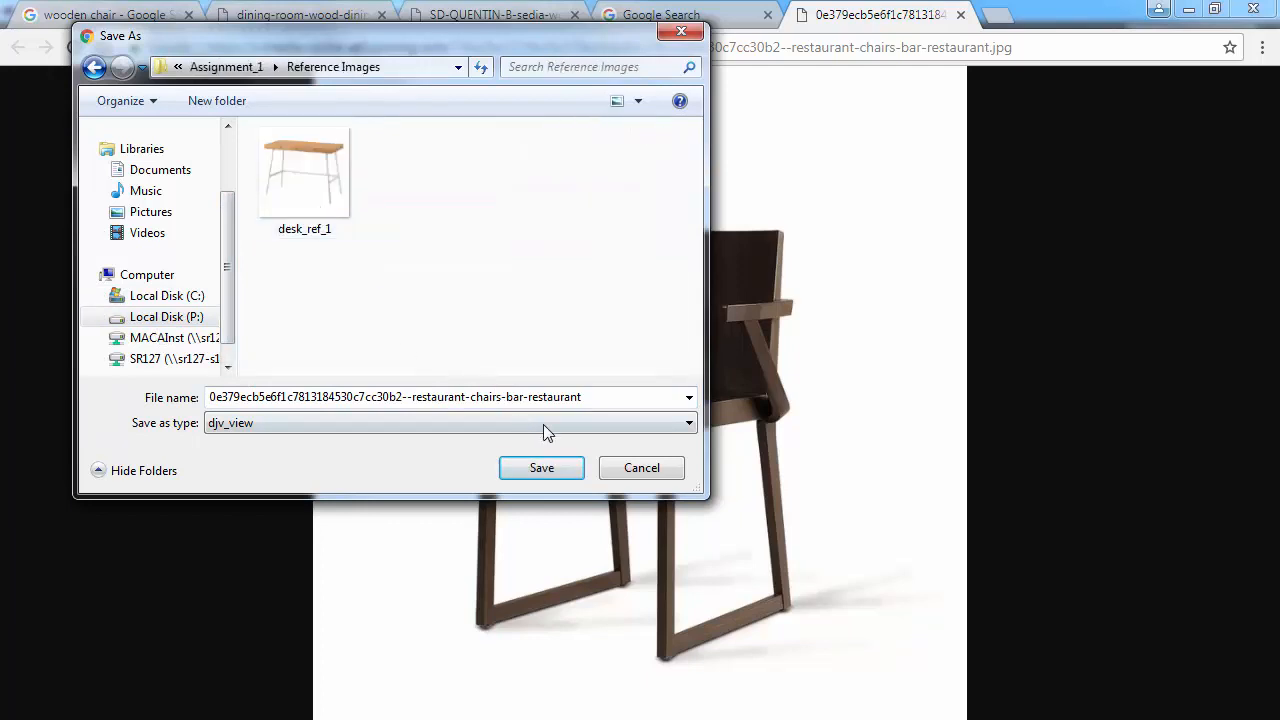
Step: Name the image file chair_reference and save it
{"action": "left_click", "coordinate": [607, 396]}
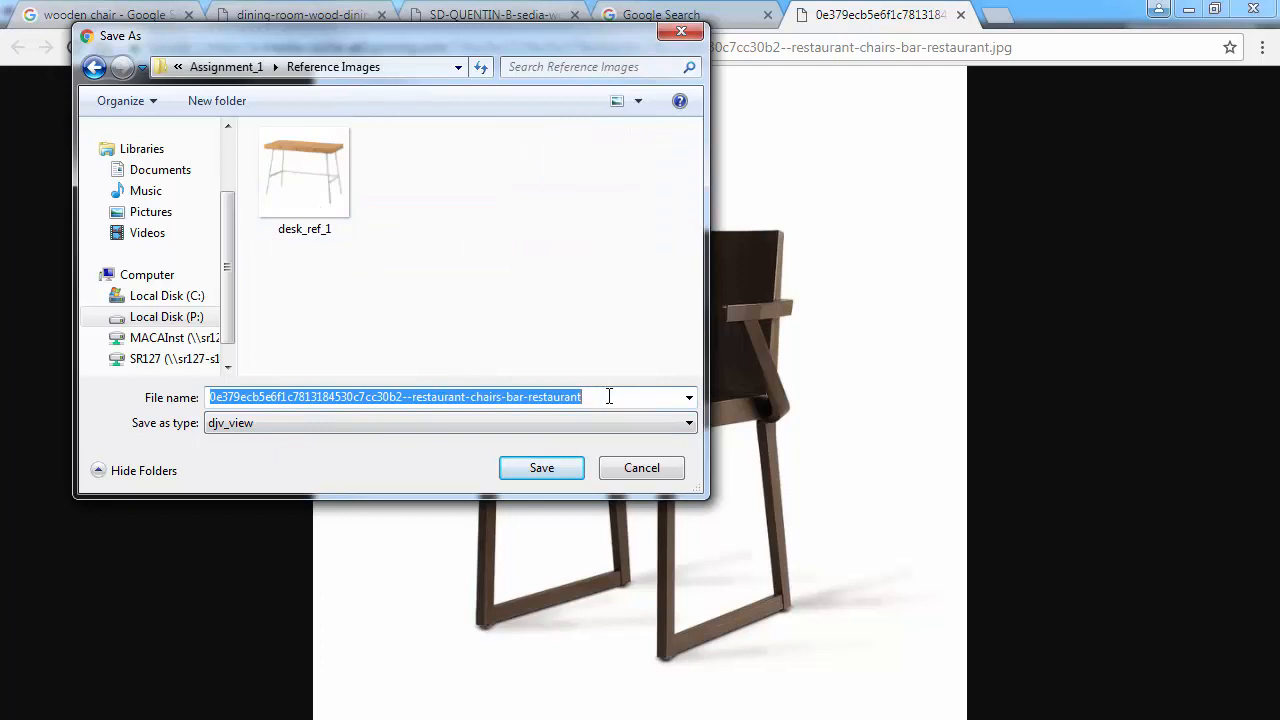
{"action": "type", "text": "chair_"}
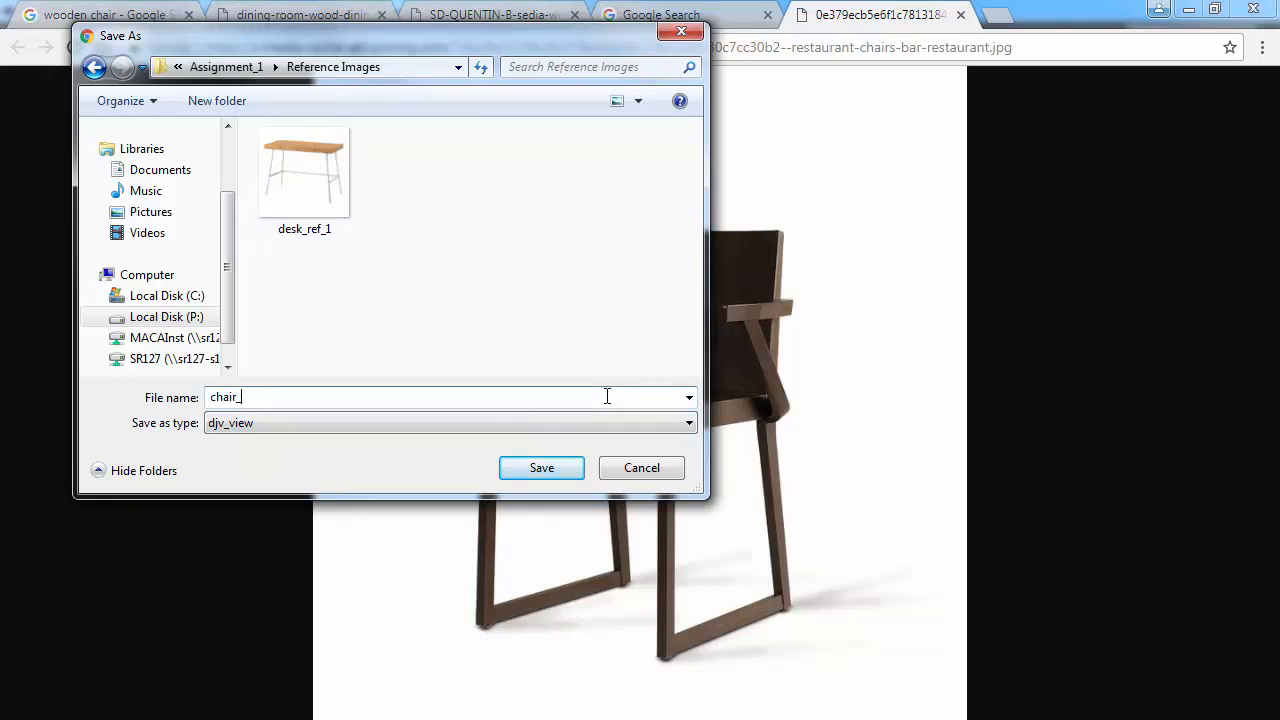
{"action": "type", "text": "reference"}
{"action": "key", "text": "Return"}
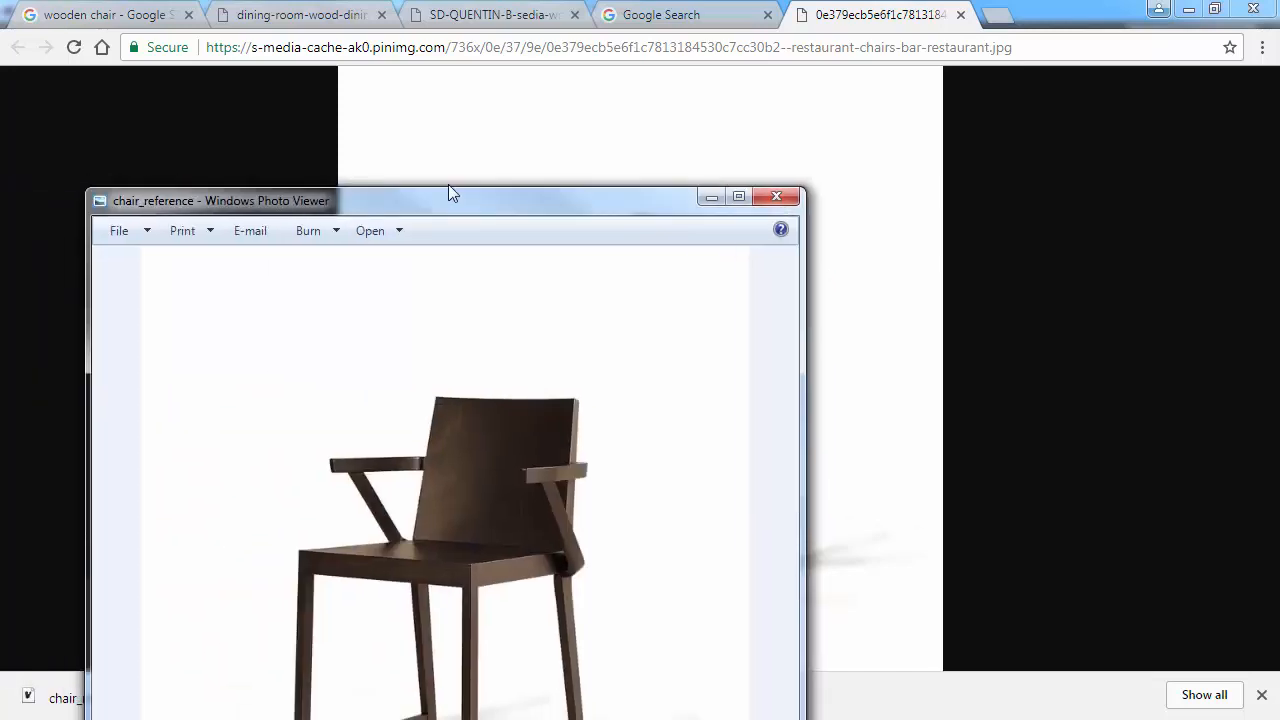
Step: Reposition the chair_reference viewer window, then switch to Cinema 4D and collapse and select the Desk_Top hierarchy
{"action": "left_click_drag", "start_coordinate": [449, 191], "coordinate": [377, 45]}
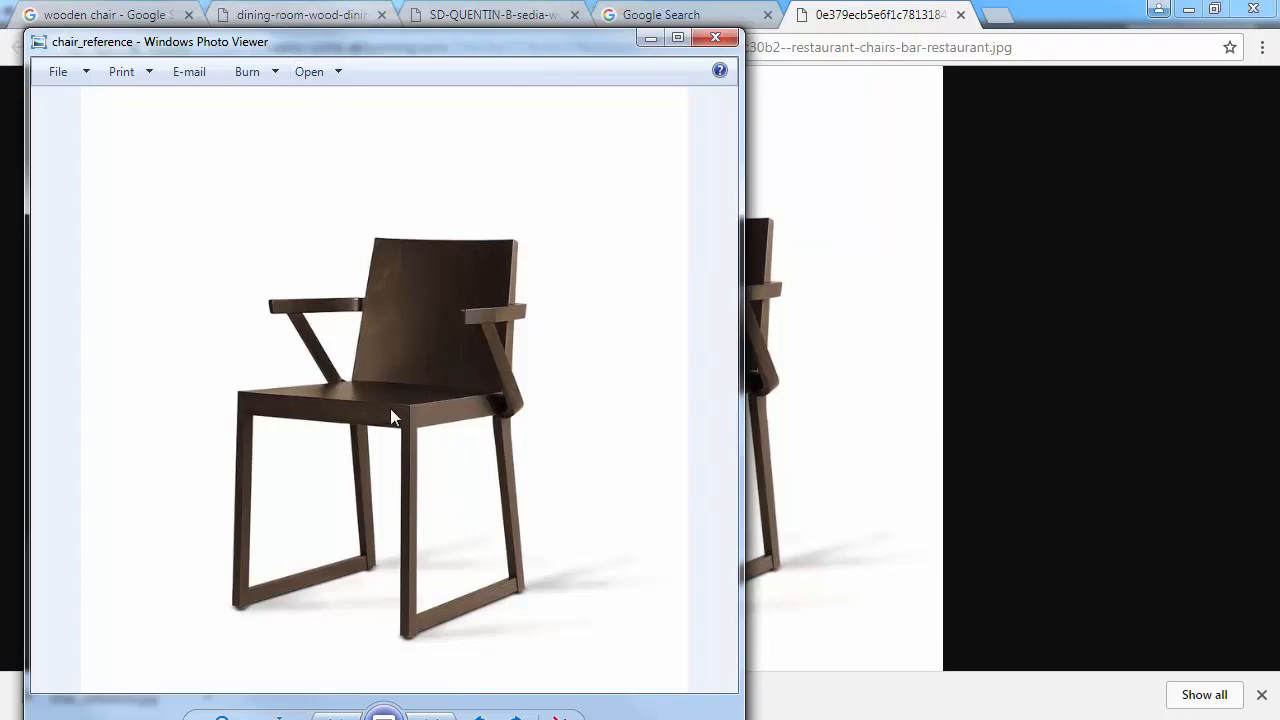
{"action": "key", "text": "alt+Tab"}
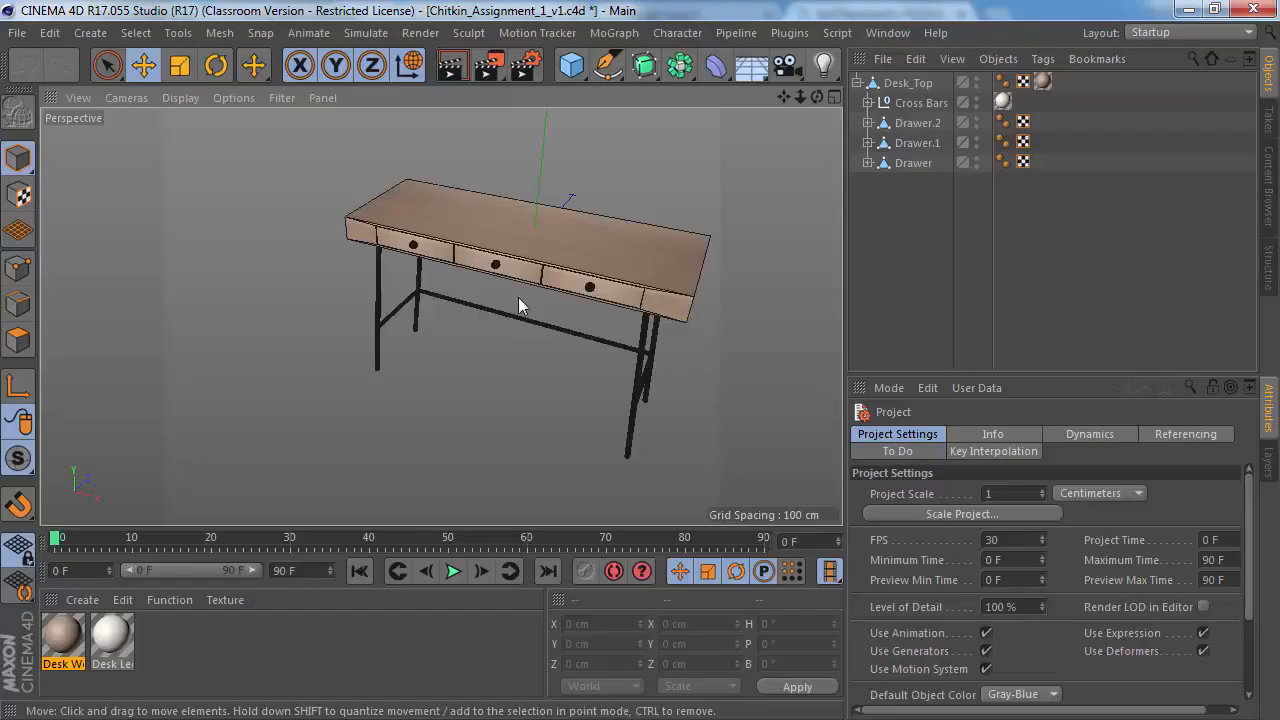
{"action": "left_click_drag", "start_coordinate": [461, 222], "coordinate": [448, 198], "text": "alt"}
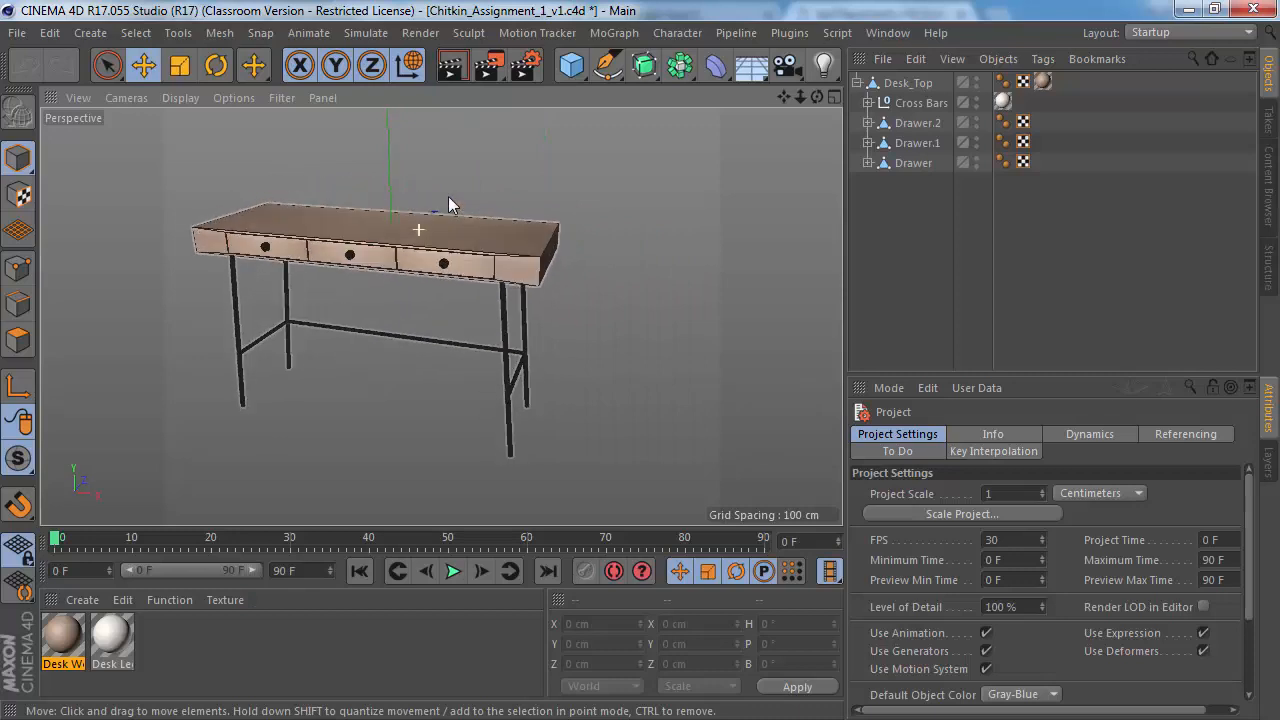
{"action": "left_click", "coordinate": [857, 82]}
{"action": "left_click", "coordinate": [908, 82]}
Step: Widen the object name column and hide Desk_Top in both the editor and the renderer
{"action": "left_click_drag", "start_coordinate": [626, 235], "coordinate": [772, 258], "text": "alt"}
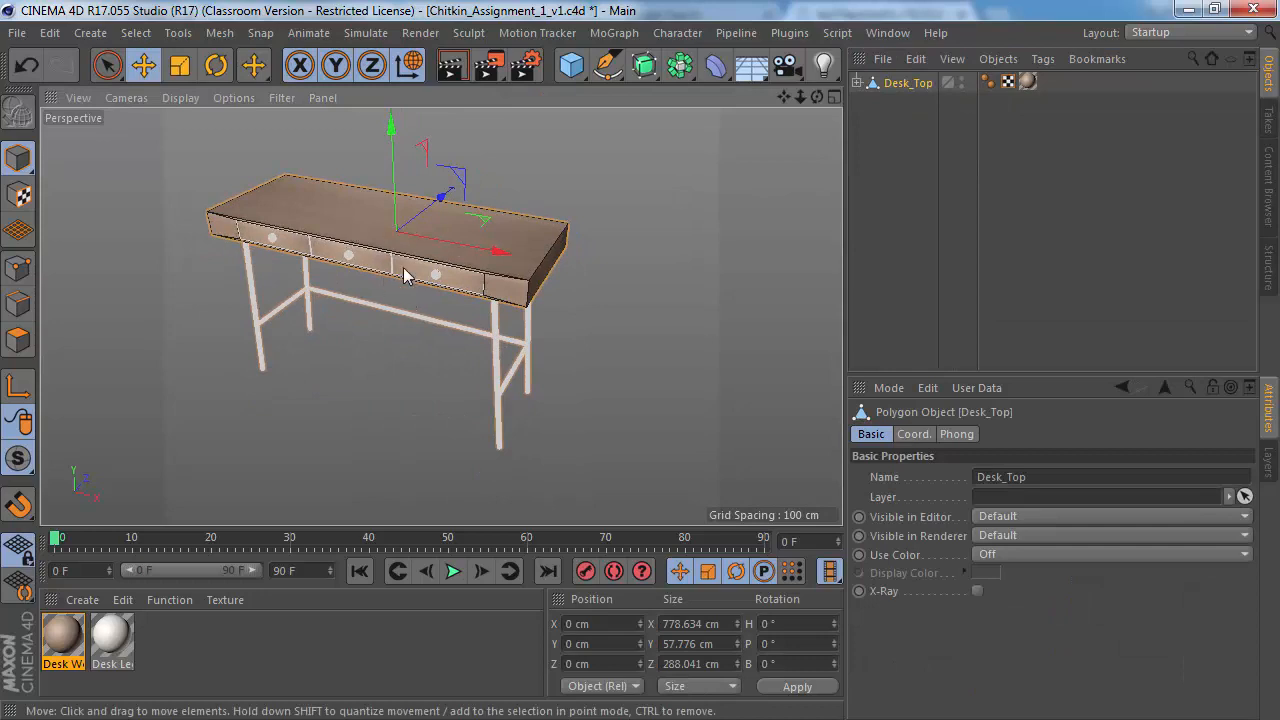
{"action": "mouse_move", "coordinate": [406, 274]}
{"action": "left_mouse_down", "text": "alt"}
{"action": "mouse_move", "coordinate": [434, 214]}
{"action": "mouse_move", "coordinate": [418, 257]}
{"action": "left_mouse_up", "text": "alt"}
{"action": "mouse_move", "coordinate": [386, 281]}
{"action": "left_mouse_down", "text": "alt"}
{"action": "mouse_move", "coordinate": [371, 239]}
{"action": "mouse_move", "coordinate": [378, 272]}
{"action": "left_mouse_up", "text": "alt"}
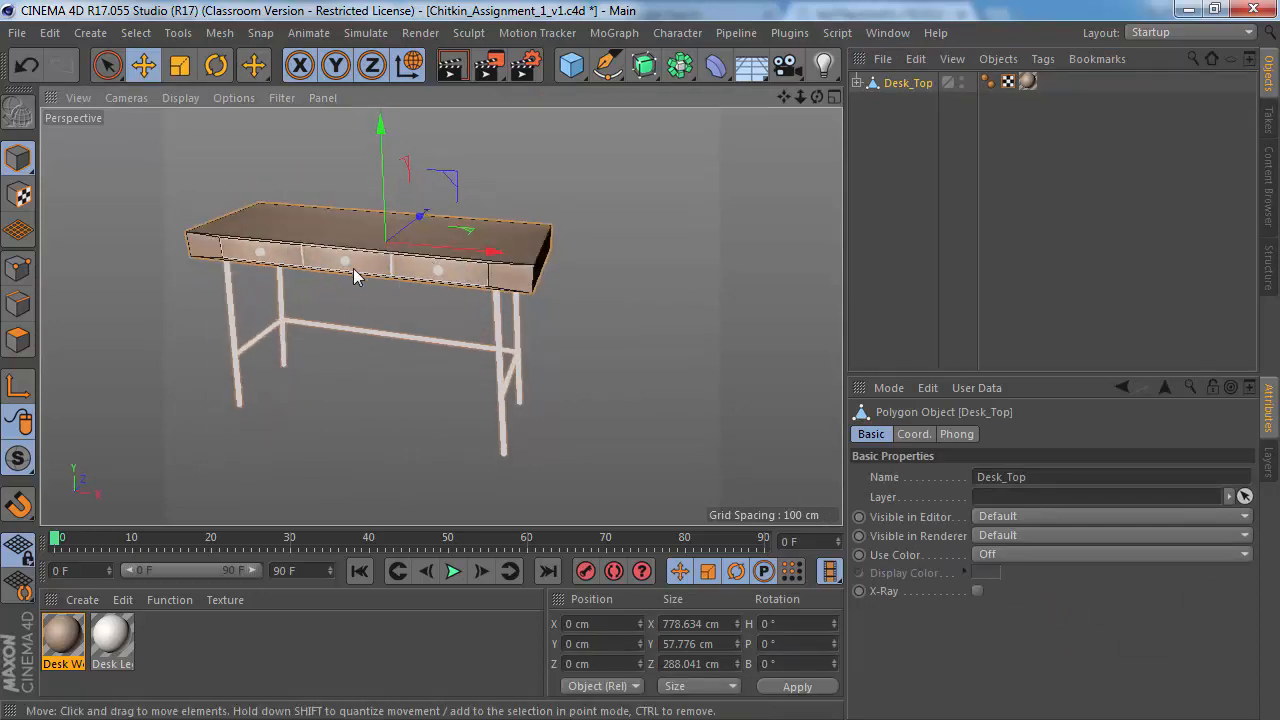
{"action": "middle_click_drag", "start_coordinate": [338, 267], "coordinate": [392, 282], "text": "alt"}
{"action": "mouse_move", "coordinate": [391, 280]}
{"action": "left_mouse_down", "text": "alt"}
{"action": "mouse_move", "coordinate": [393, 212]}
{"action": "mouse_move", "coordinate": [403, 294]}
{"action": "left_mouse_up", "text": "alt"}
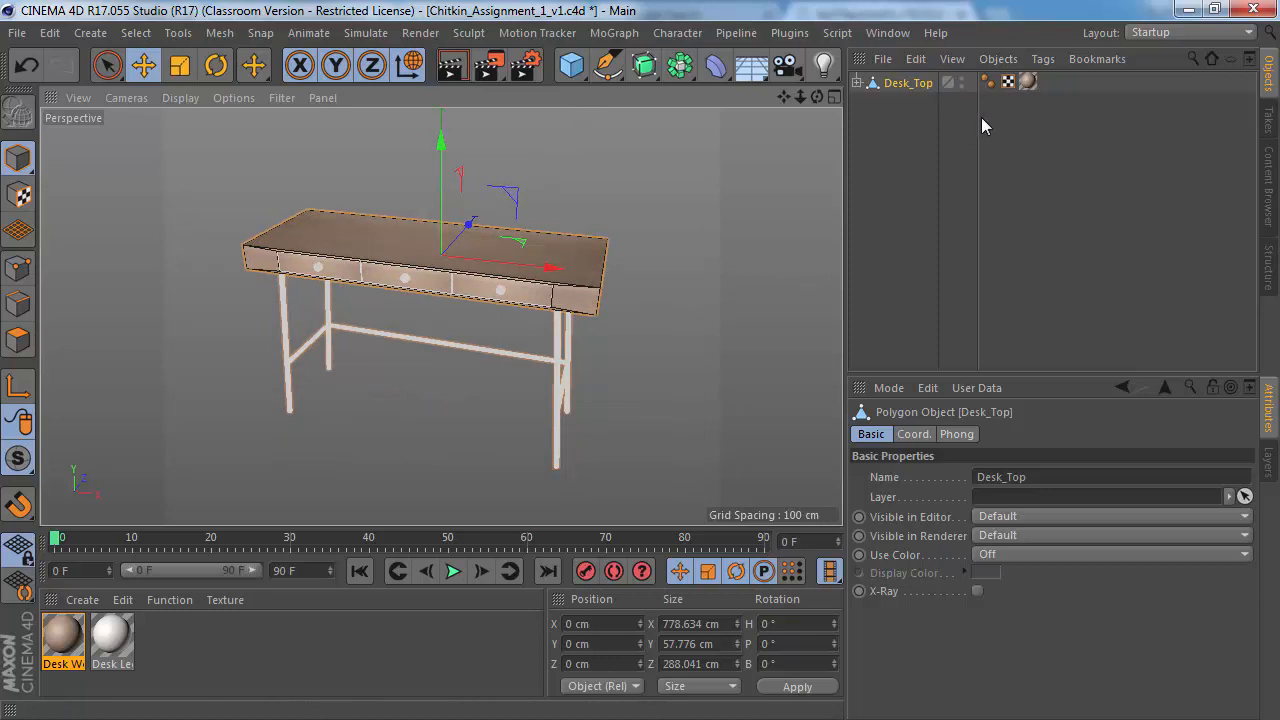
{"action": "left_click_drag", "start_coordinate": [971, 117], "coordinate": [1000, 117]}
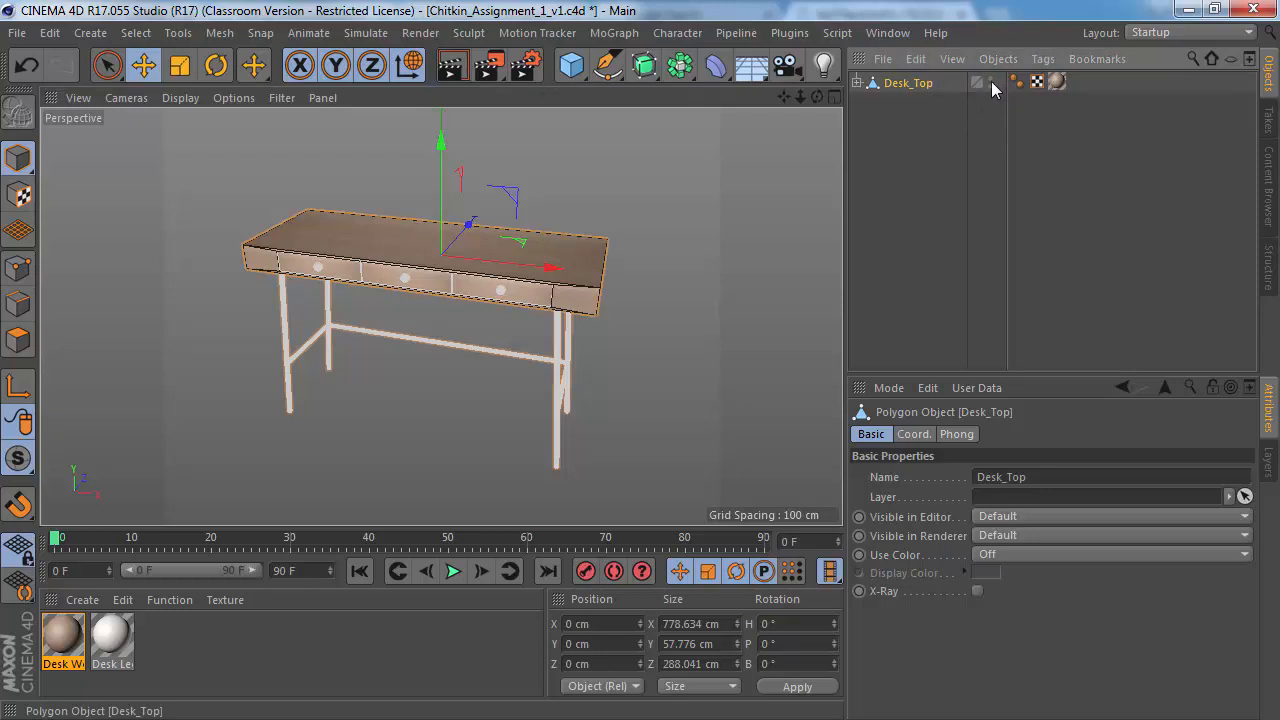
{"action": "left_click", "coordinate": [991, 79]}
{"action": "left_click", "coordinate": [991, 79]}
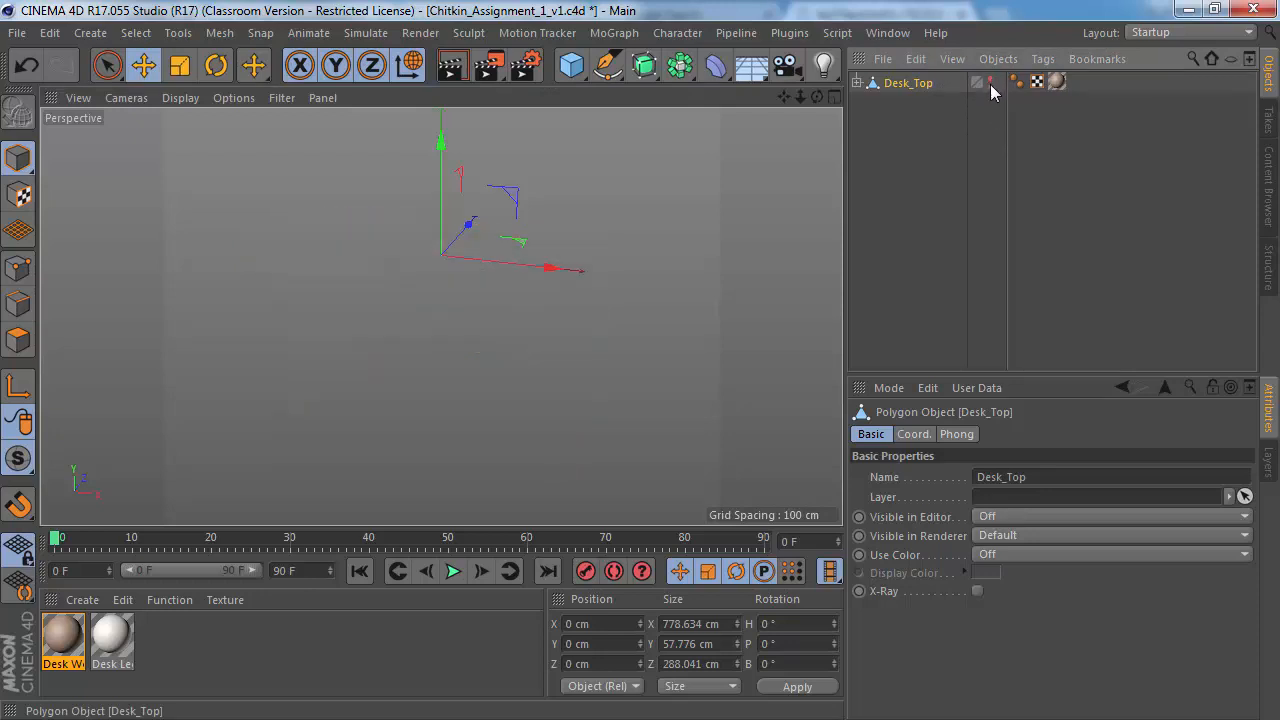
{"action": "left_click", "coordinate": [990, 85]}
{"action": "left_click", "coordinate": [990, 85]}
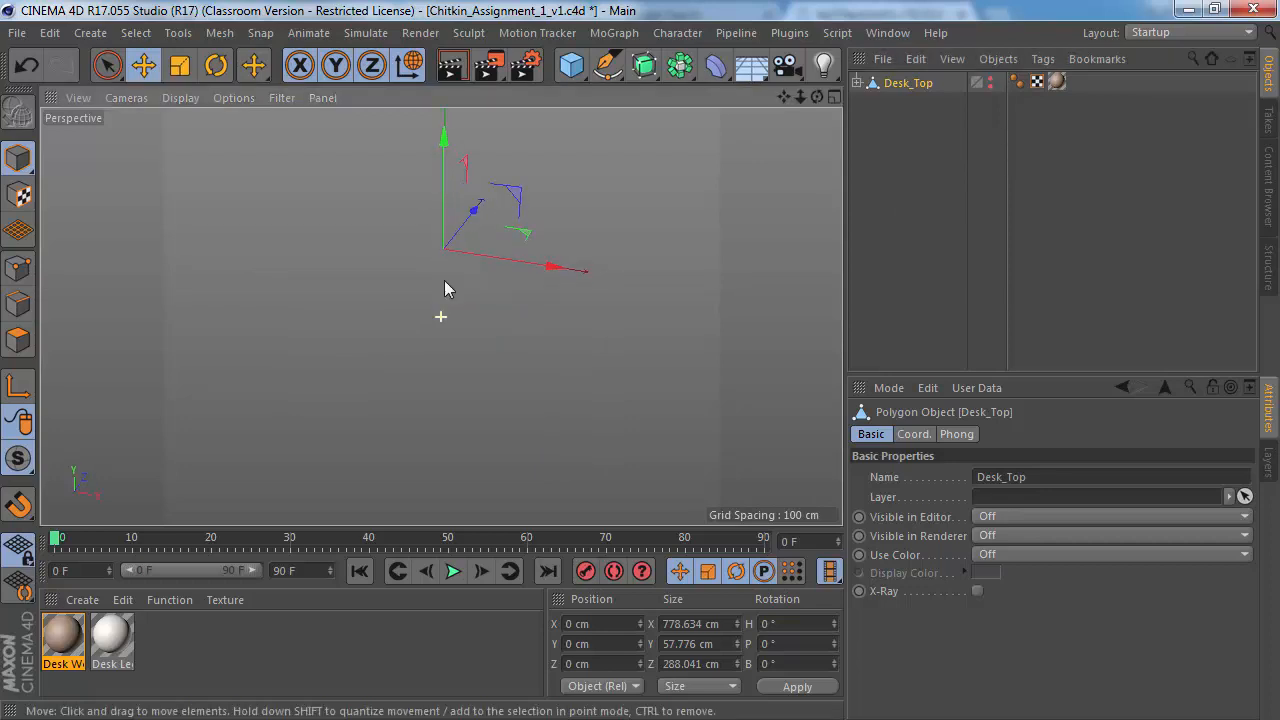
Step: Deselect the desk and add a cube primitive to the scene
{"action": "left_click", "coordinate": [877, 157]}
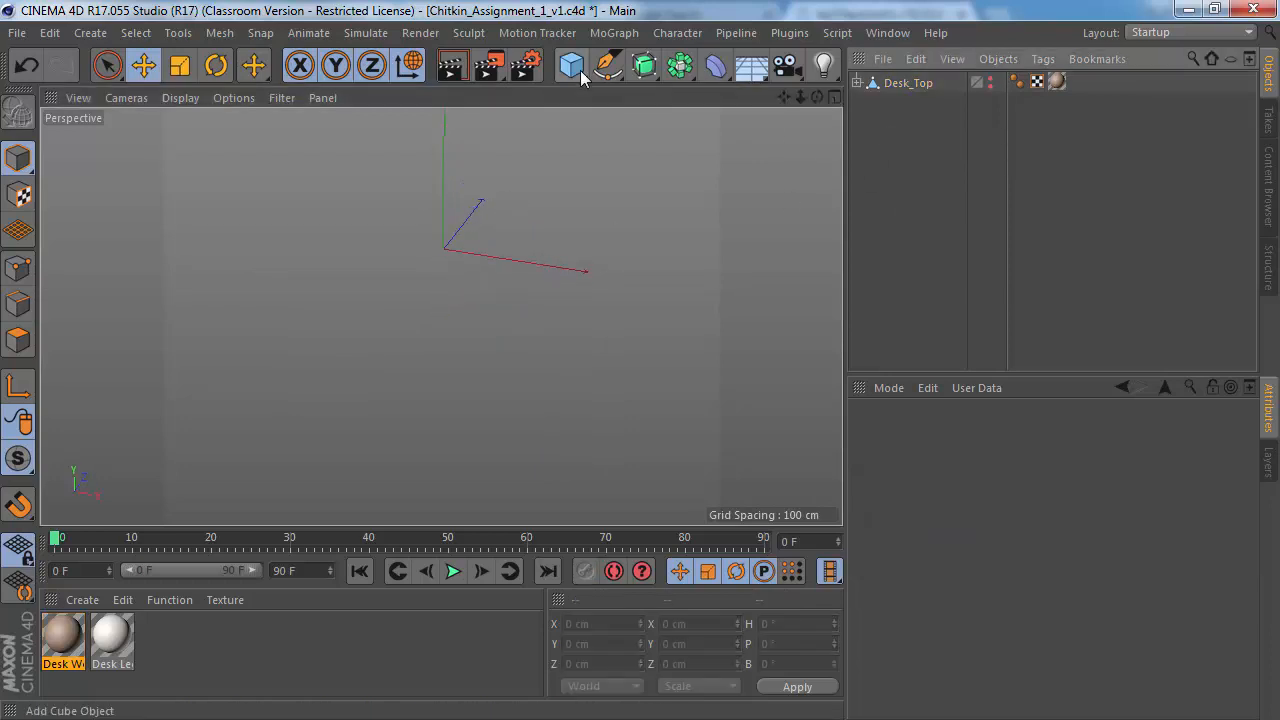
{"action": "left_click", "coordinate": [572, 66]}
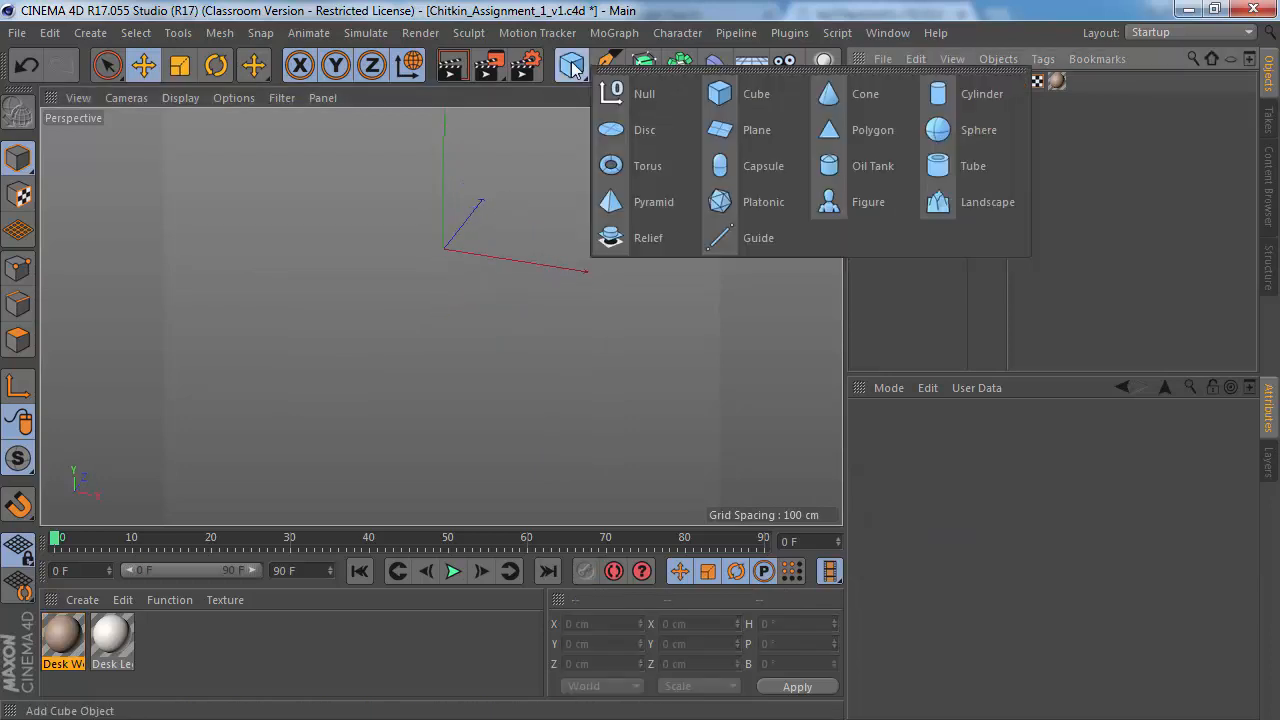
{"action": "left_click", "coordinate": [745, 101]}
{"action": "left_click_drag", "start_coordinate": [360, 197], "coordinate": [450, 210], "text": "alt"}
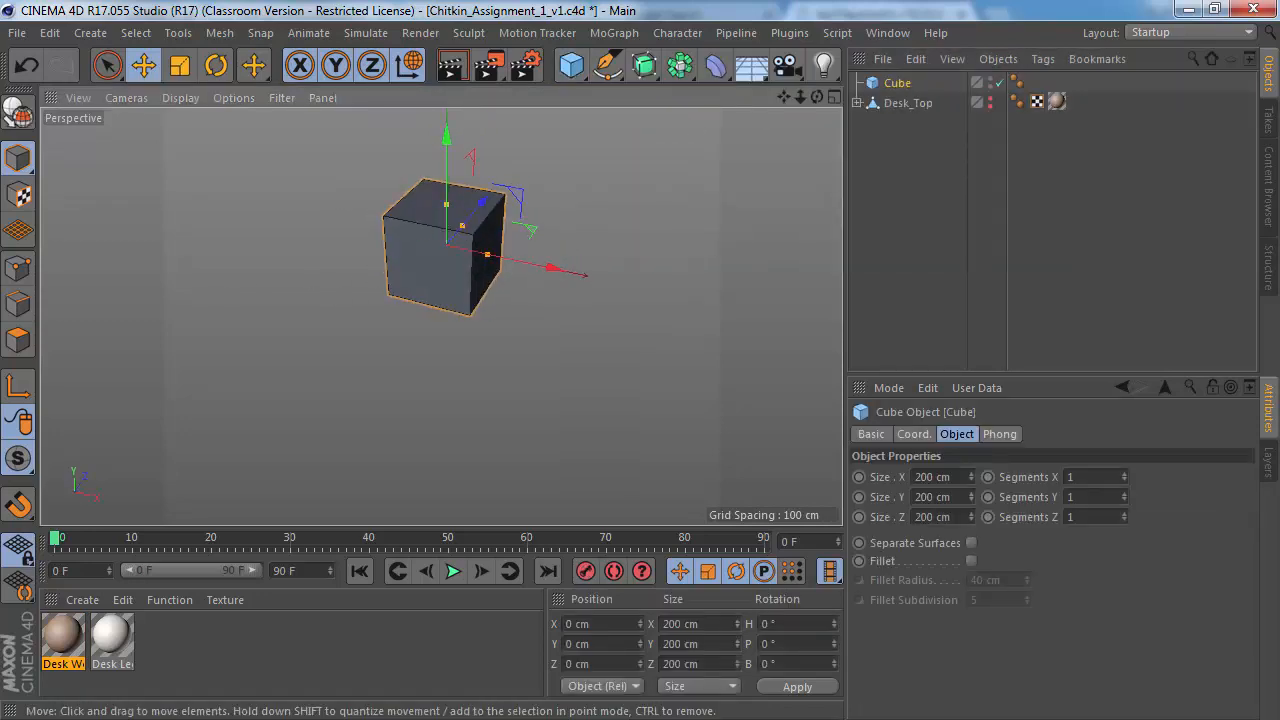
Step: Check the seat in the chair reference image and flatten the cube to a height of about 25.7 cm
{"action": "key", "text": "alt+Tab"}
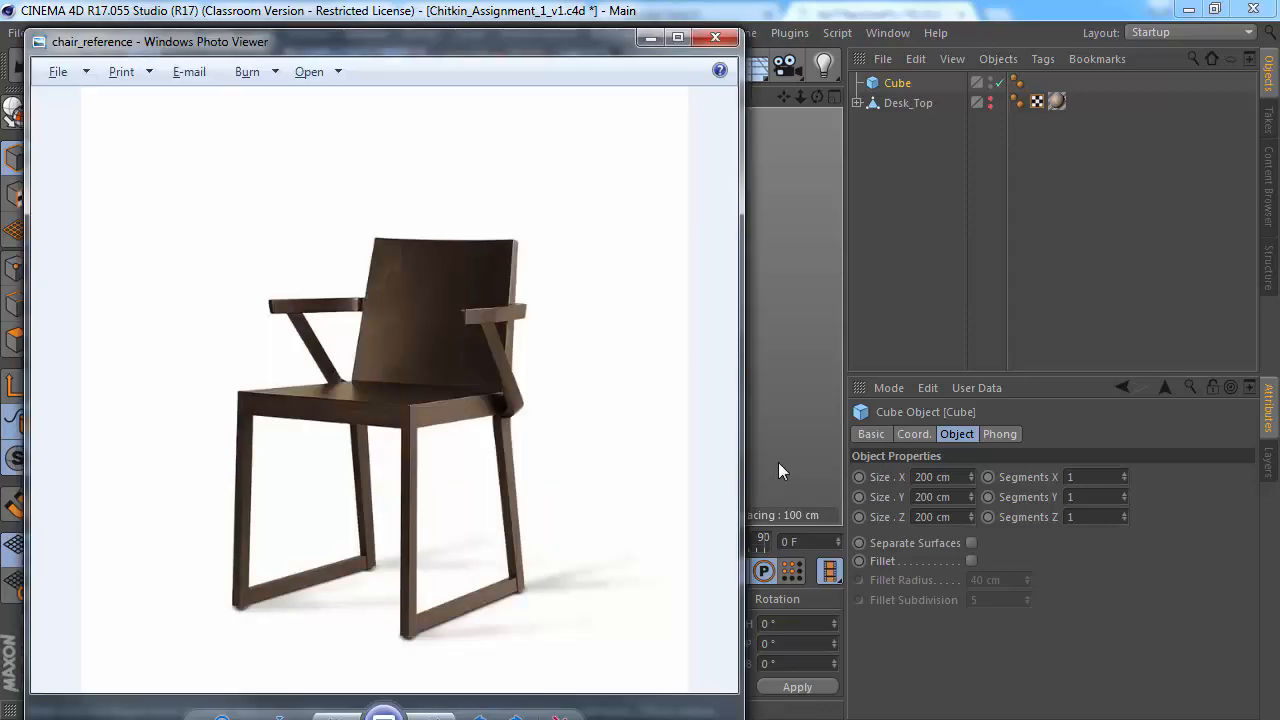
{"action": "scroll", "coordinate": [398, 395], "scroll_direction": "up", "scroll_amount": 3}
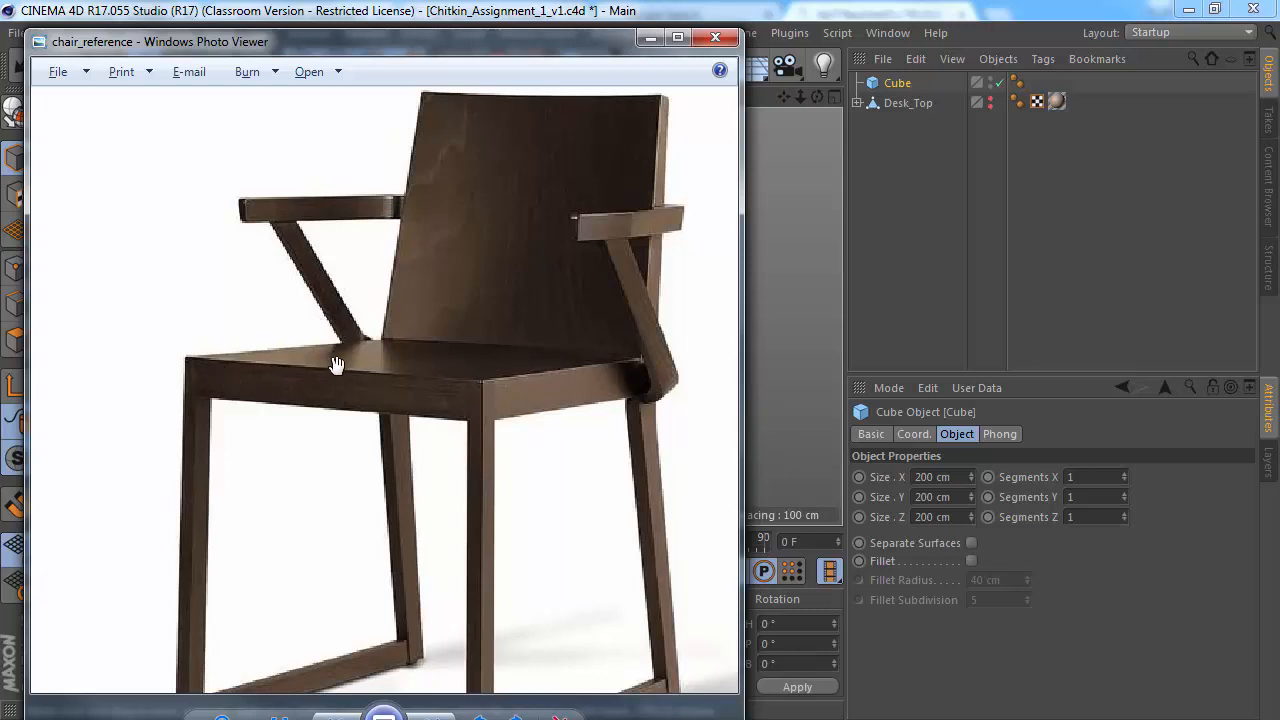
{"action": "left_click", "coordinate": [900, 83]}
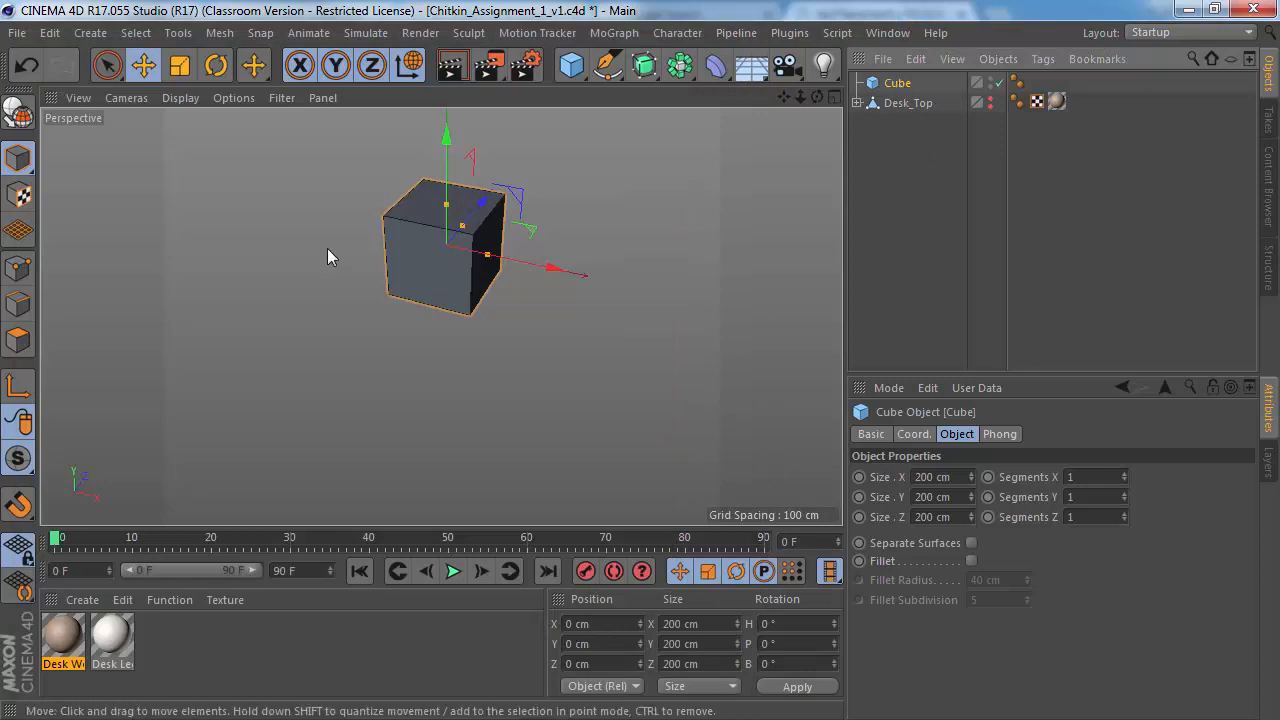
{"action": "left_click_drag", "start_coordinate": [465, 222], "coordinate": [471, 329]}
{"action": "right_click_drag", "start_coordinate": [449, 254], "coordinate": [543, 258], "text": "alt"}
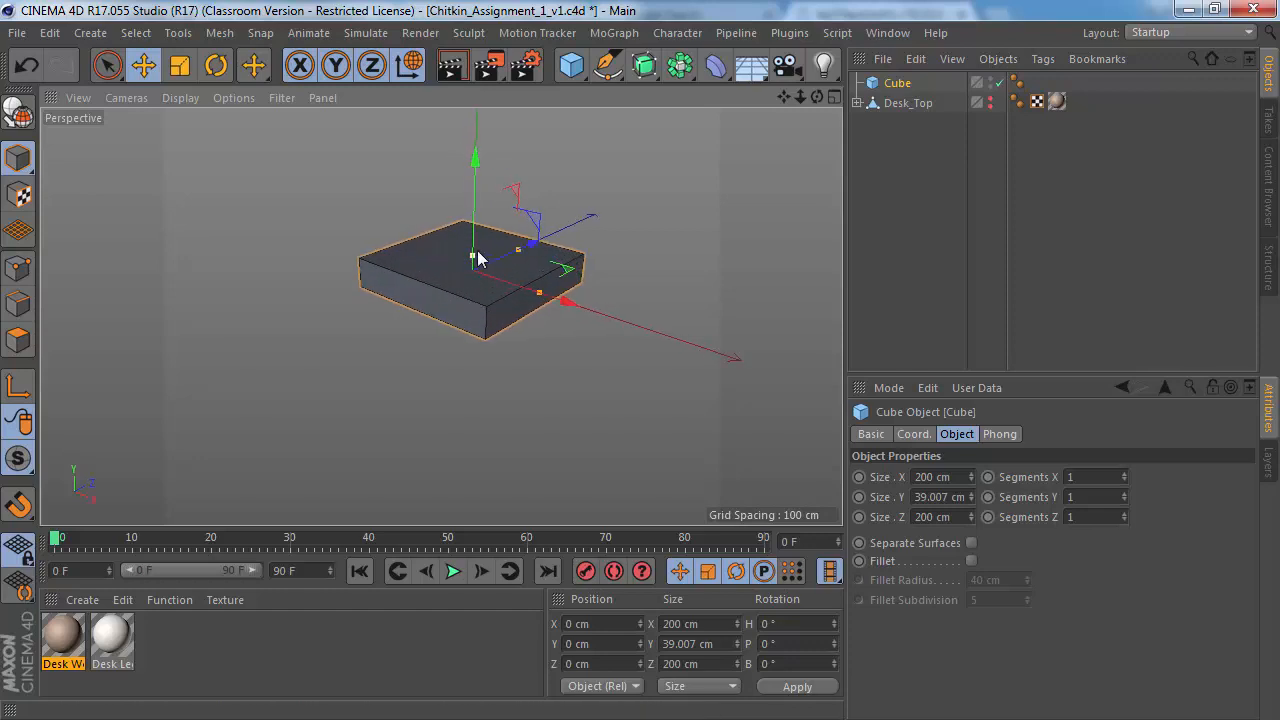
{"action": "left_click_drag", "start_coordinate": [476, 258], "coordinate": [494, 297]}
Step: Study the chair's parts in the reference image and rename the flattened cube as Chair Seat
{"action": "key", "text": "alt+Tab"}
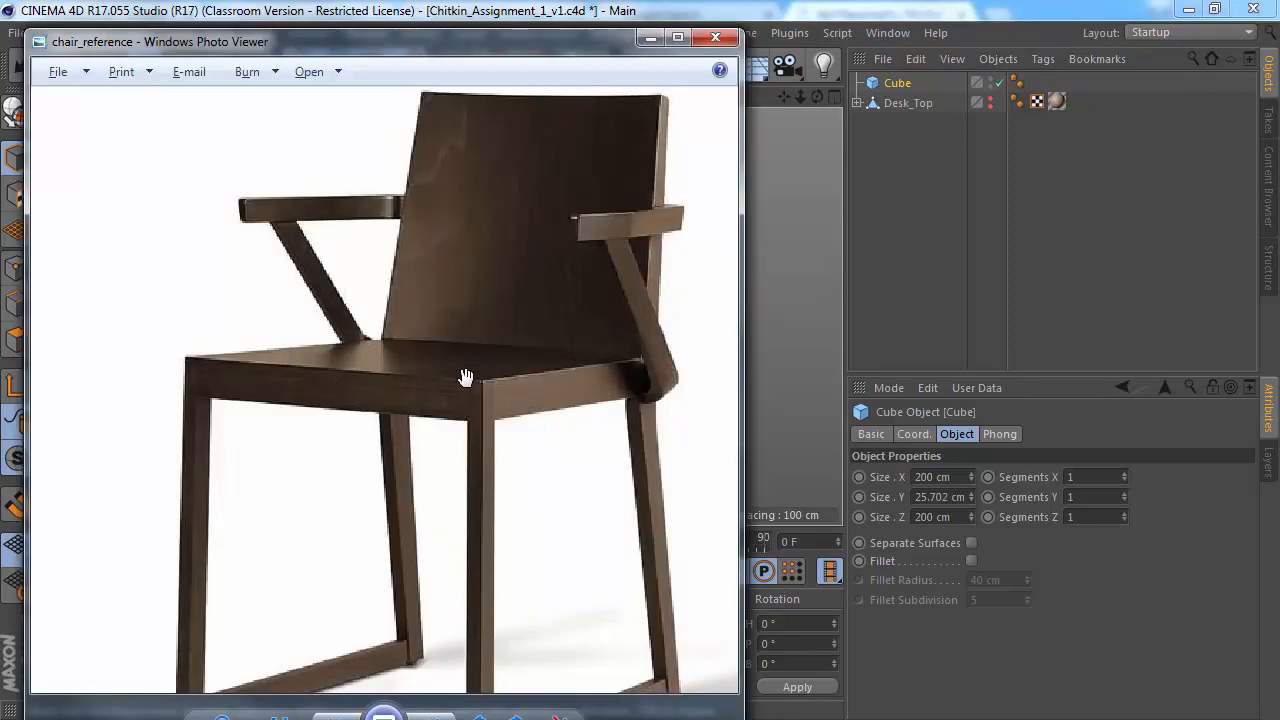
{"action": "key", "text": "alt+Tab"}
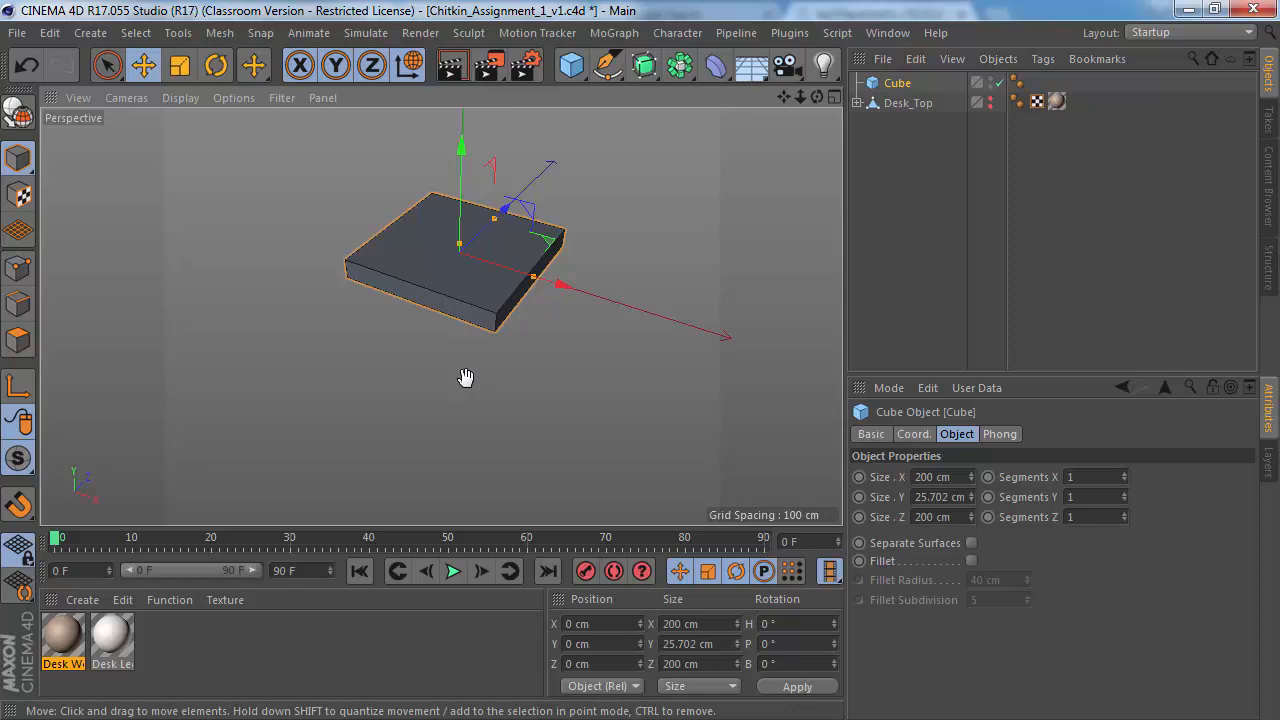
{"action": "key", "text": "alt+Tab"}
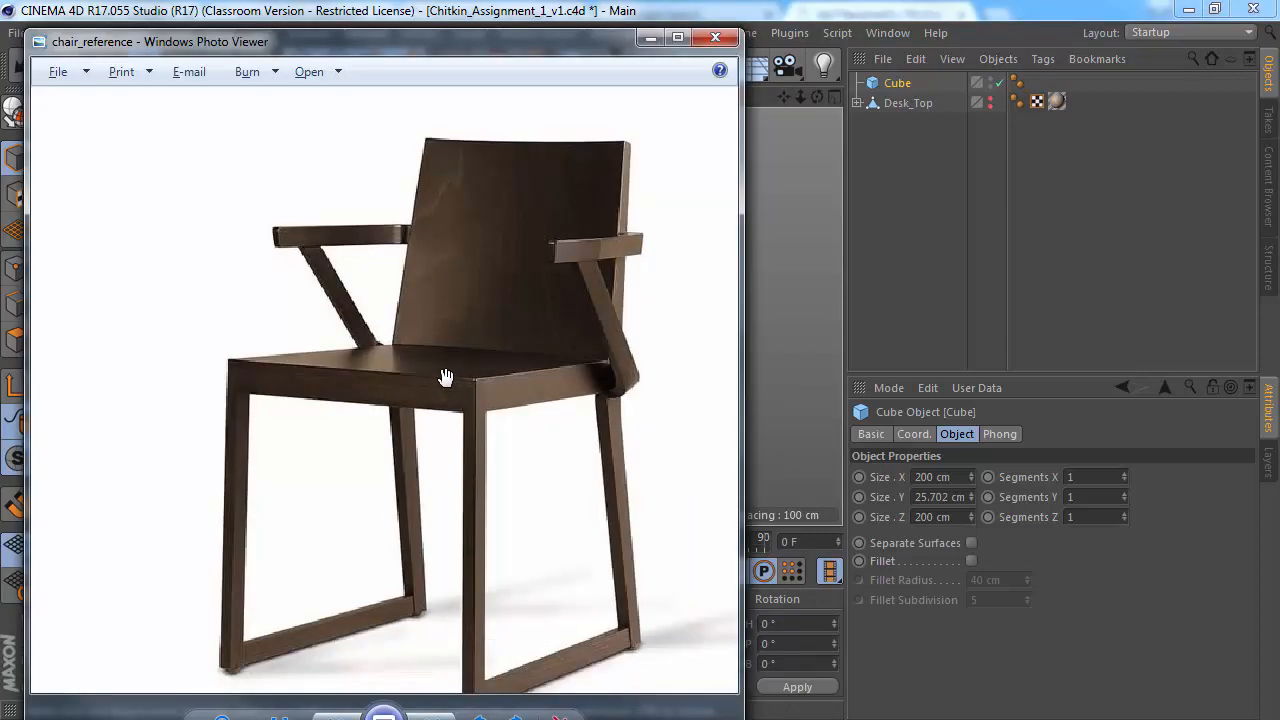
{"action": "scroll", "coordinate": [446, 376], "scroll_direction": "down", "scroll_amount": 1}
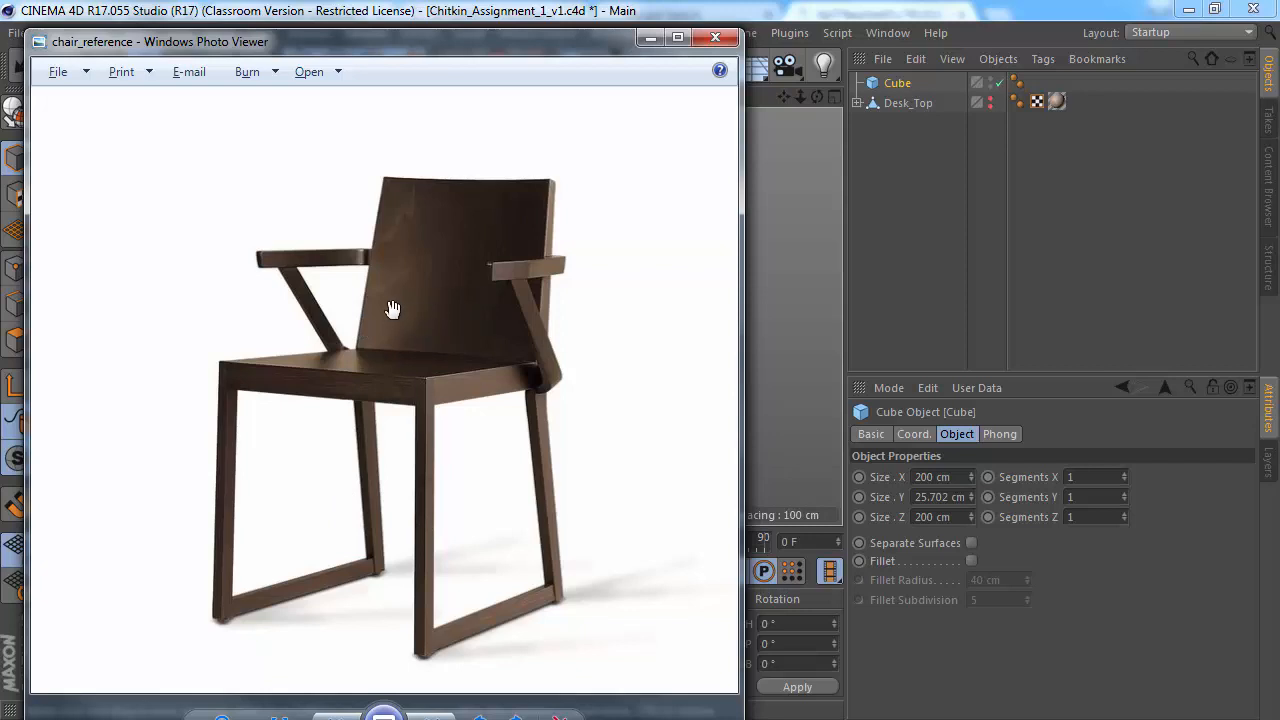
{"action": "key", "text": "alt+Tab"}
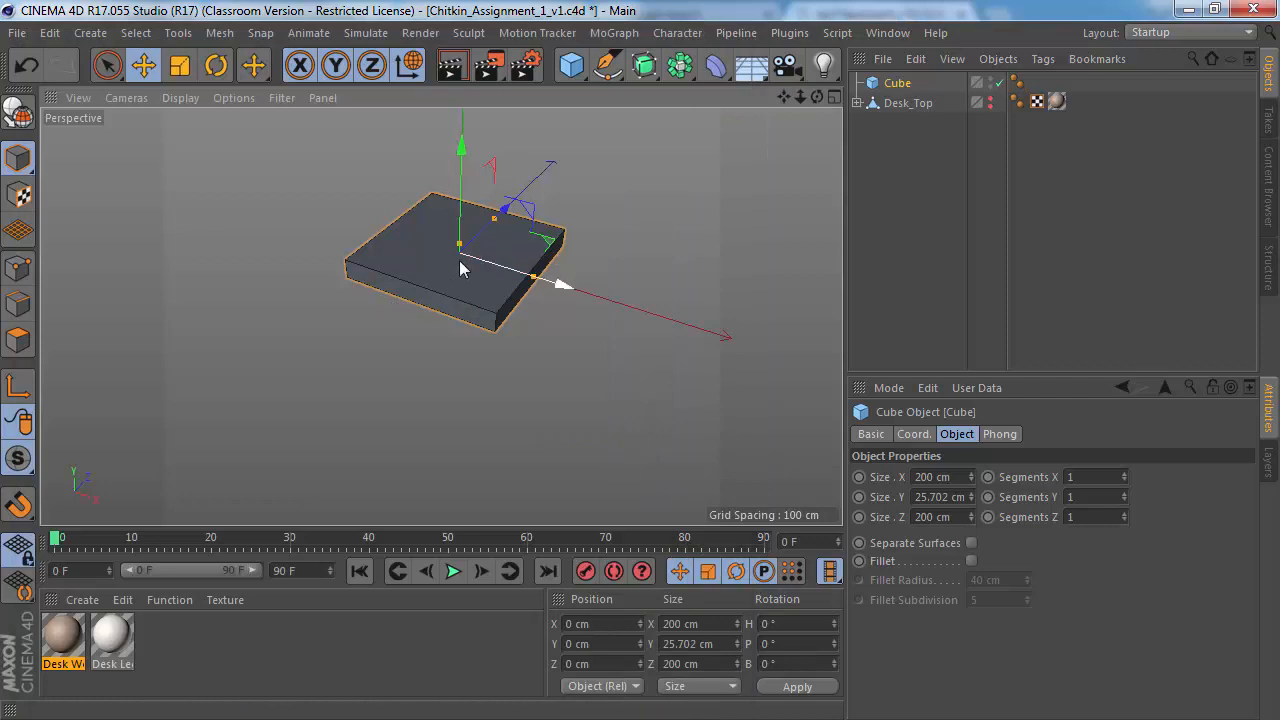
{"action": "left_click_drag", "start_coordinate": [436, 218], "coordinate": [637, 163], "text": "alt"}
{"action": "double_click", "coordinate": [898, 83]}
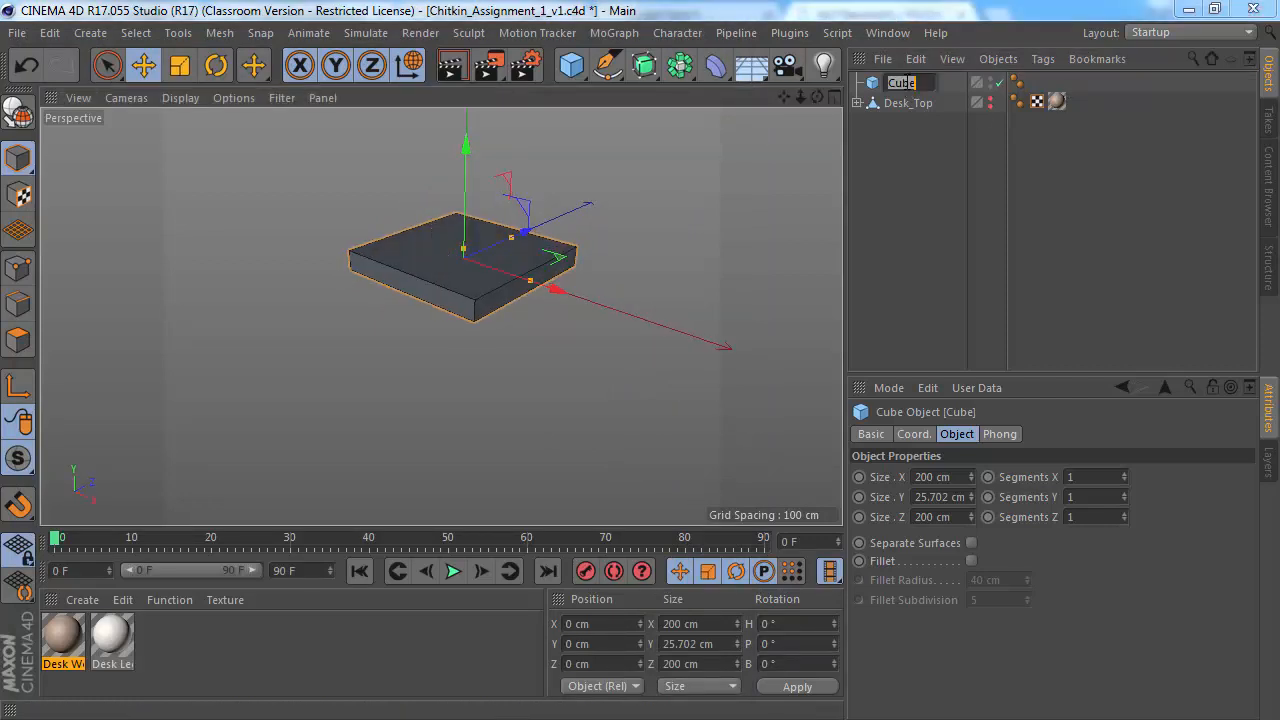
{"action": "type", "text": "Chair Seat"}
{"action": "key", "text": "Return"}
Step: Check the backrest in the chair reference image and duplicate the Chair Seat slab about 111 cm along the Z axis
{"action": "middle_click_drag", "start_coordinate": [460, 257], "coordinate": [462, 275], "text": "alt"}
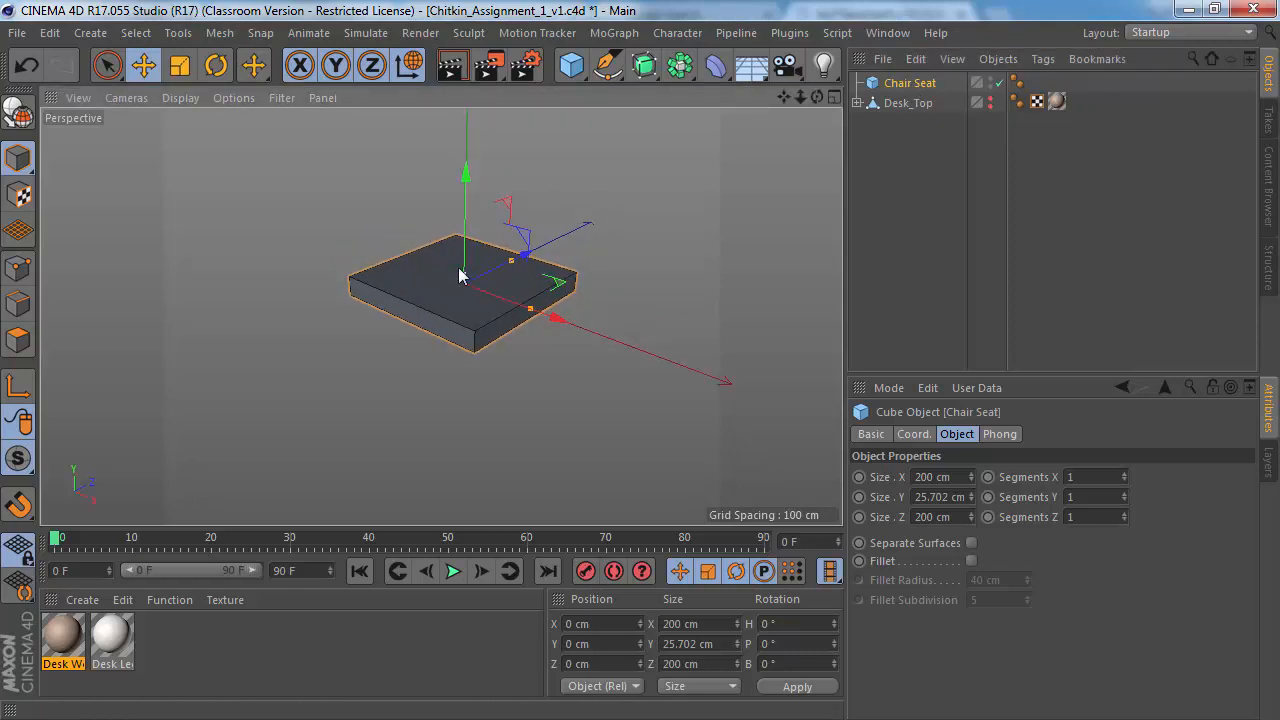
{"action": "key", "text": "alt+Tab"}
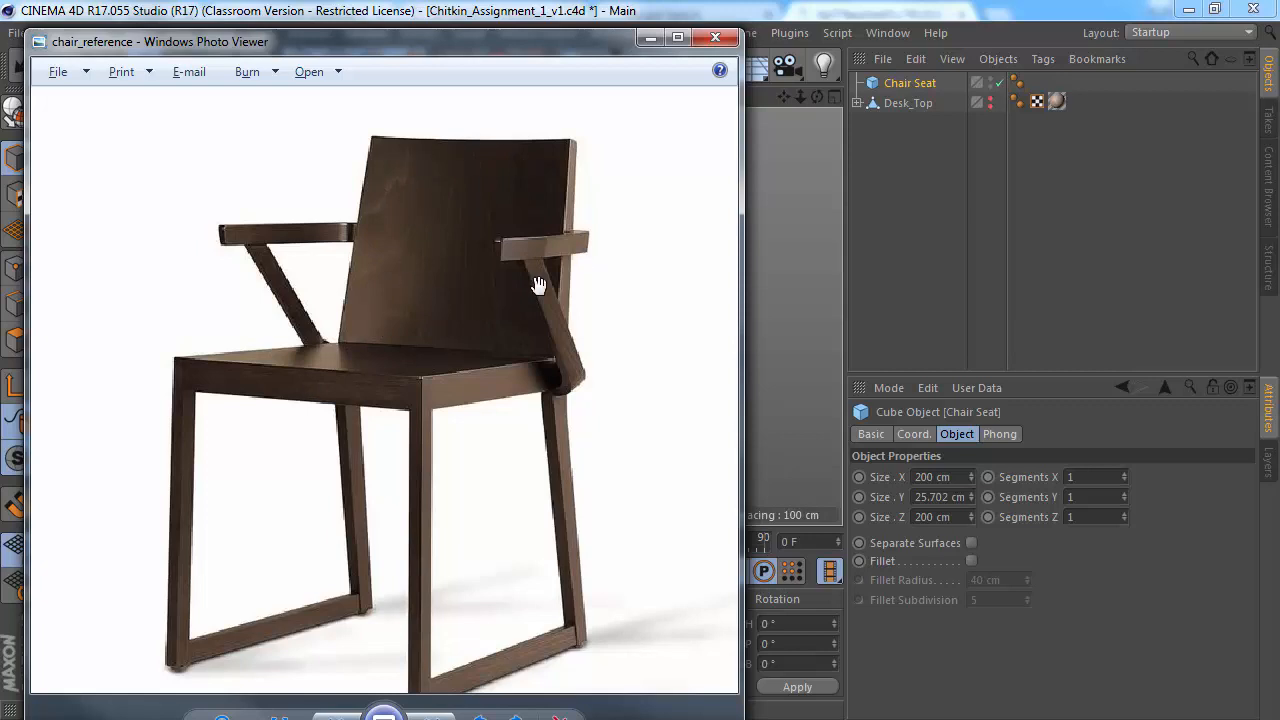
{"action": "key", "text": "alt+Tab"}
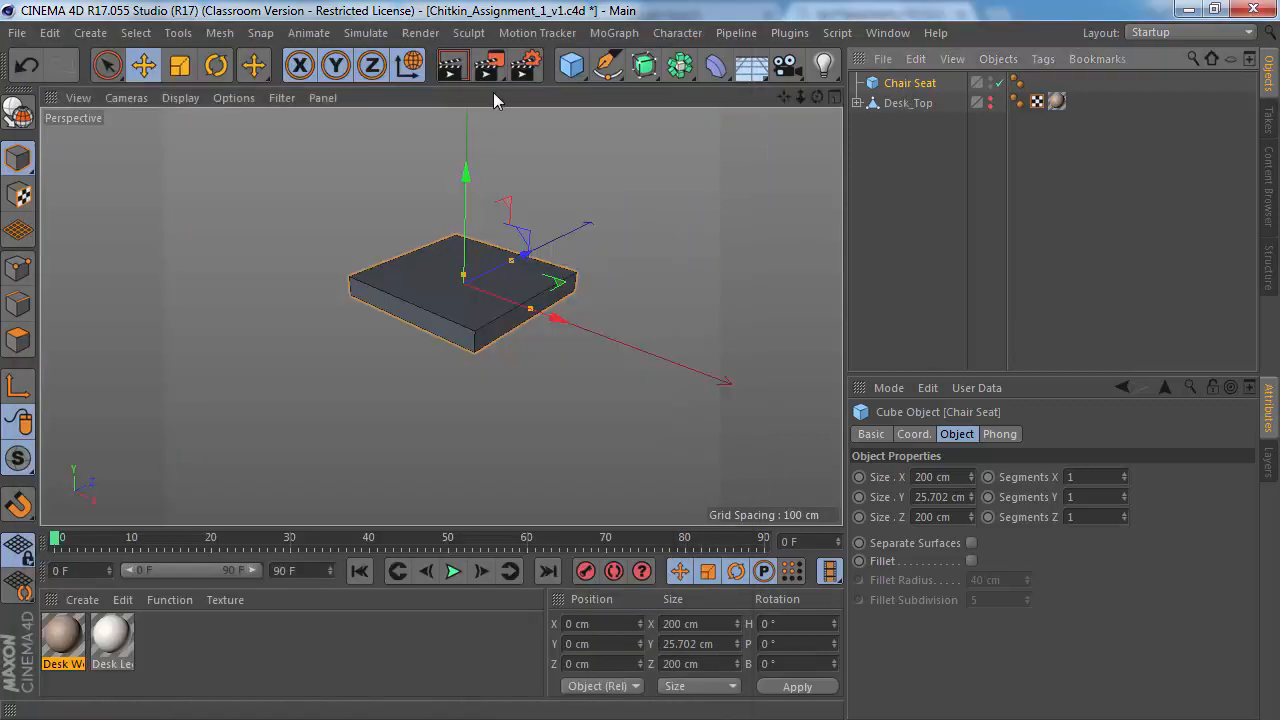
{"action": "mouse_move", "coordinate": [495, 275]}
{"action": "left_mouse_down", "text": "alt"}
{"action": "mouse_move", "coordinate": [395, 277]}
{"action": "mouse_move", "coordinate": [478, 277]}
{"action": "left_mouse_up", "text": "alt"}
{"action": "middle_click_drag", "start_coordinate": [478, 277], "coordinate": [393, 328], "text": "alt"}
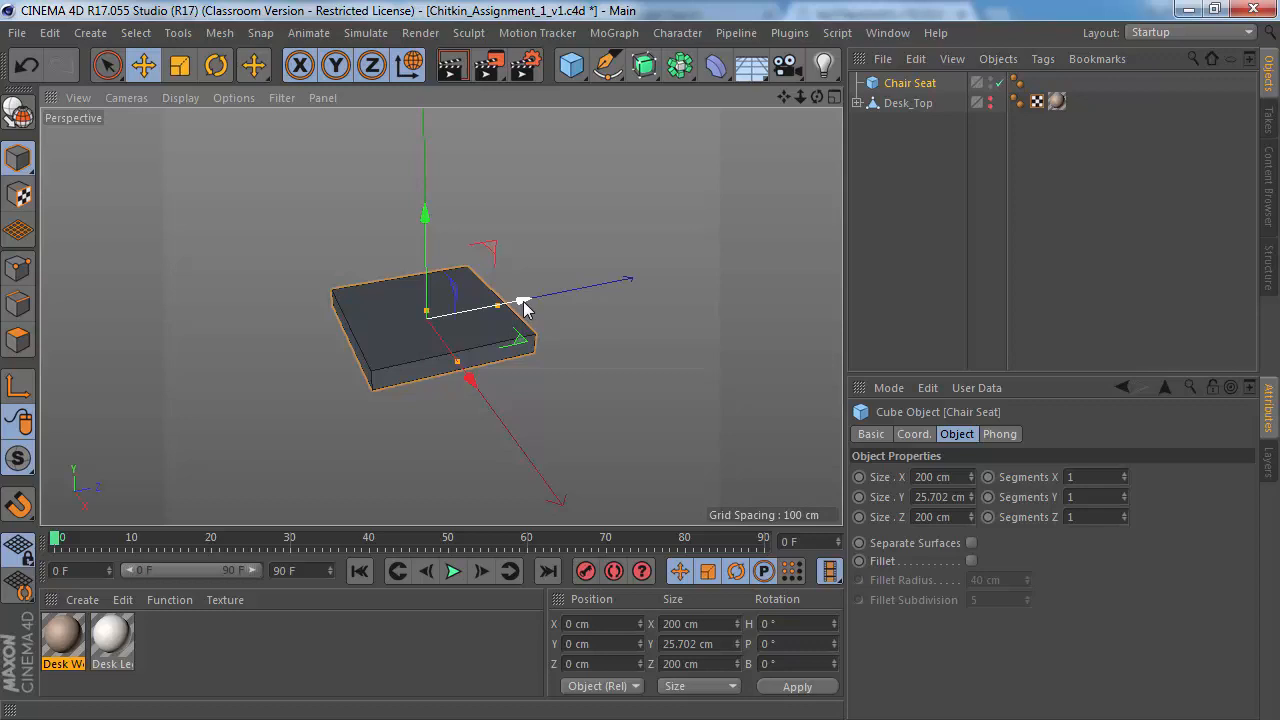
{"action": "left_click_drag", "start_coordinate": [519, 300], "coordinate": [597, 292], "text": "ctrl"}
Step: Tilt the duplicated slab to a pitch of about 79.4° and raise it as a backrest to about Y 98 cm, Z 130 cm
{"action": "key", "text": "r"}
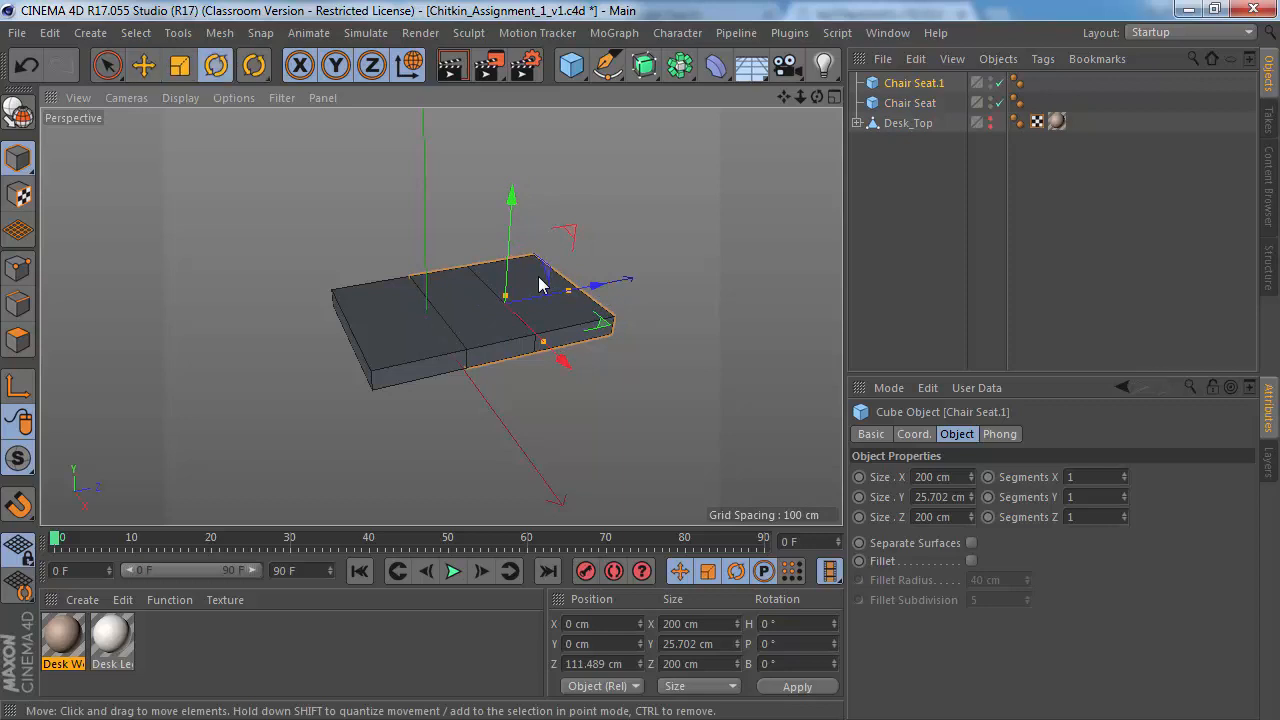
{"action": "left_click_drag", "start_coordinate": [497, 252], "coordinate": [474, 311]}
{"action": "key", "text": "e"}
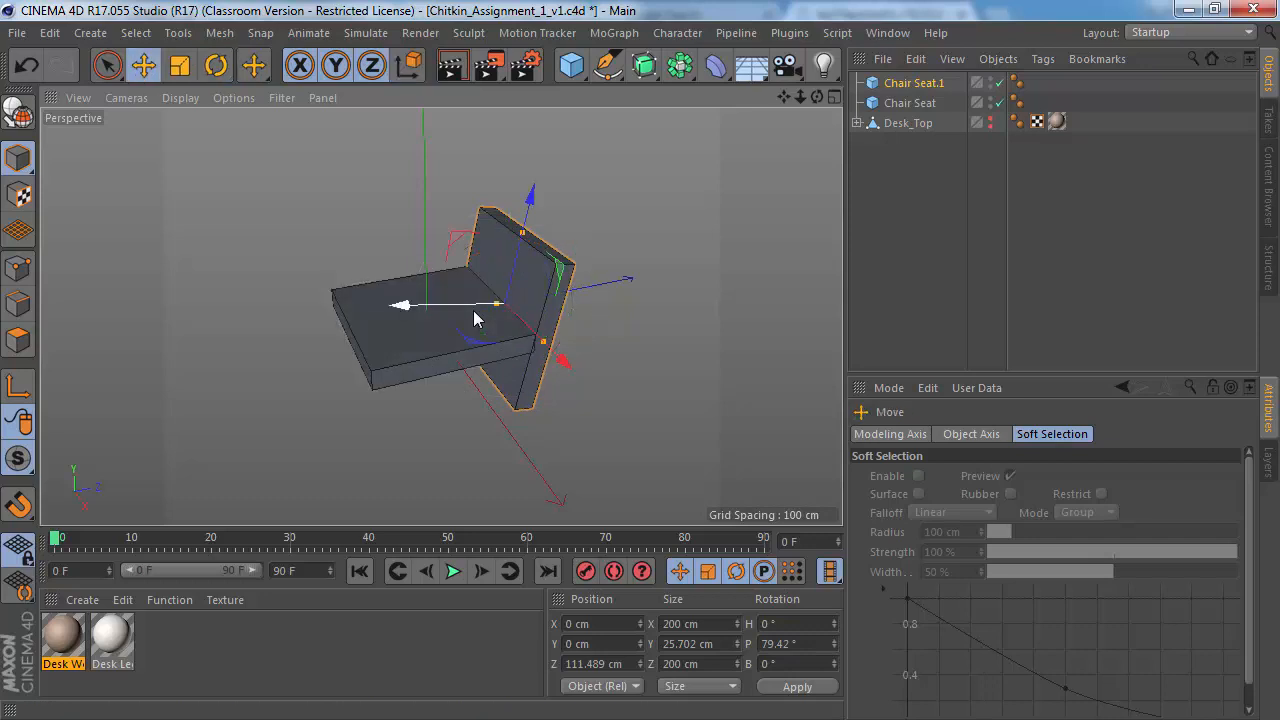
{"action": "left_click_drag", "start_coordinate": [500, 305], "coordinate": [430, 280], "text": "alt"}
{"action": "left_click_drag", "start_coordinate": [533, 214], "coordinate": [549, 138]}
{"action": "left_click_drag", "start_coordinate": [523, 320], "coordinate": [692, 322], "text": "alt"}
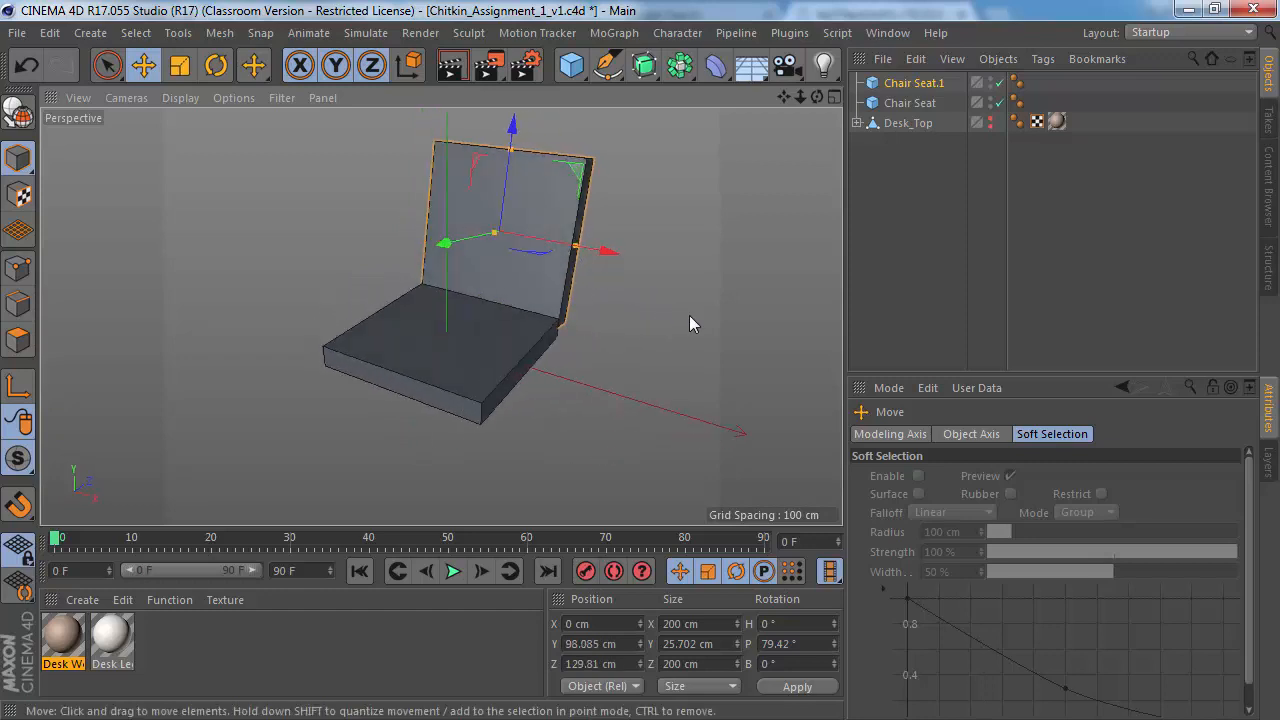
Step: Compare the upright slab with the chair reference image and rename it Chair Back
{"action": "key", "text": "alt+Tab"}
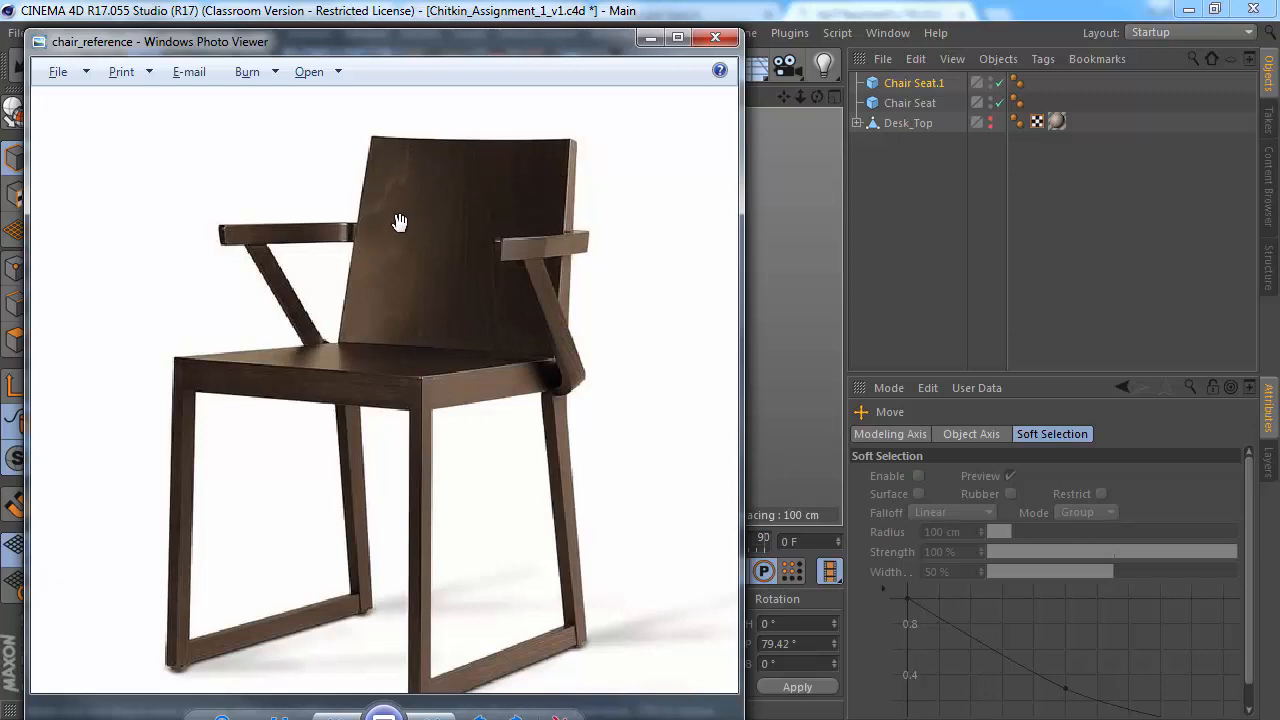
{"action": "key", "text": "alt+Tab"}
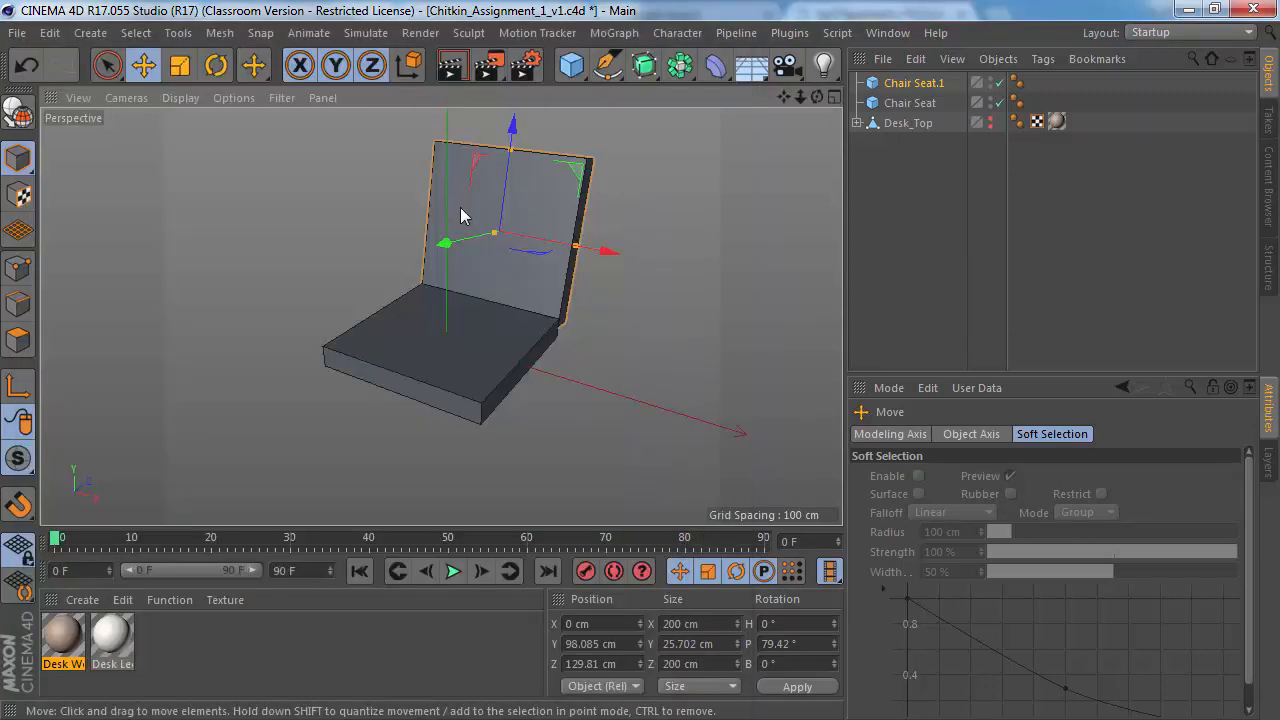
{"action": "left_click_drag", "start_coordinate": [492, 188], "coordinate": [471, 246], "text": "alt"}
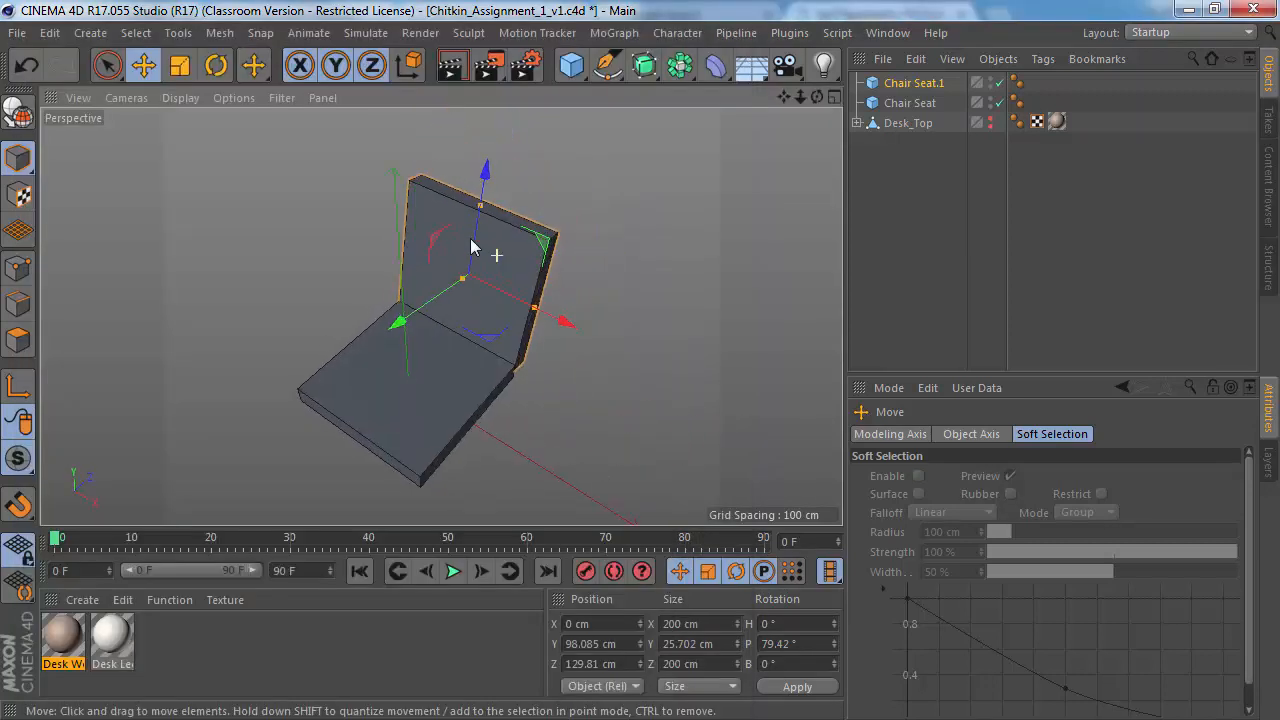
{"action": "left_click", "coordinate": [910, 86]}
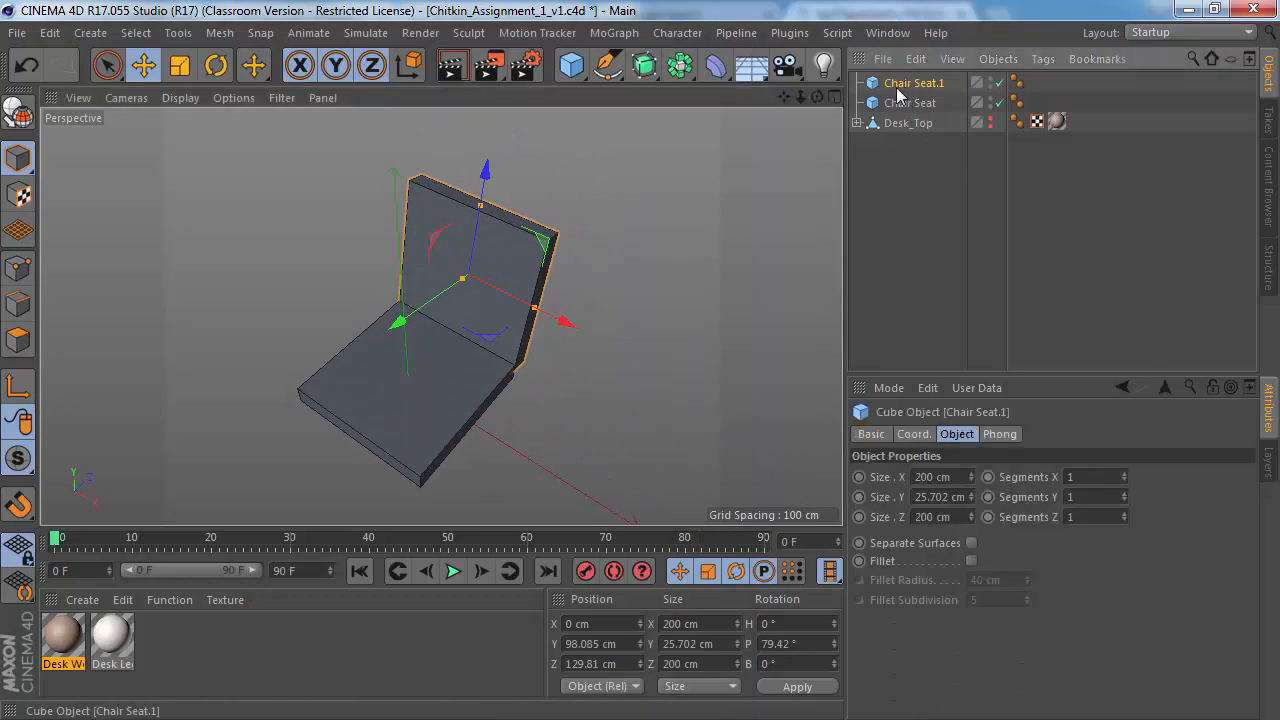
{"action": "double_click", "coordinate": [907, 86]}
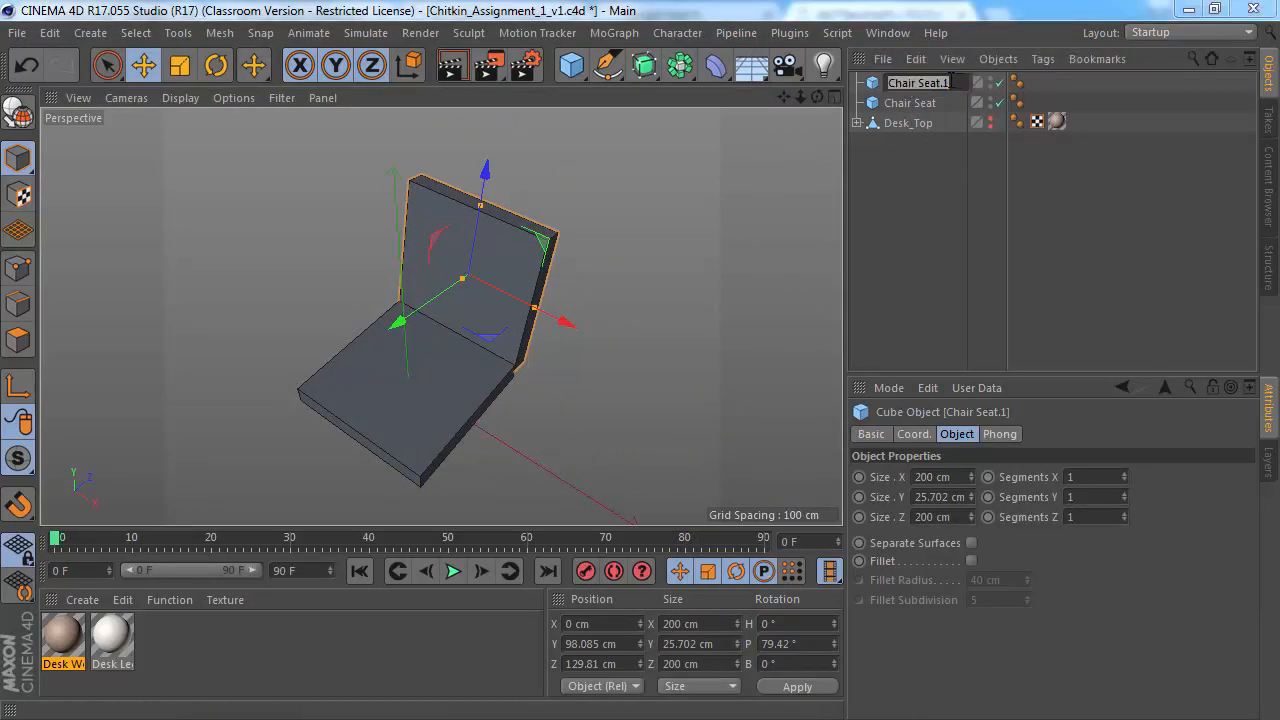
{"action": "type", "text": "Chair Ba"}
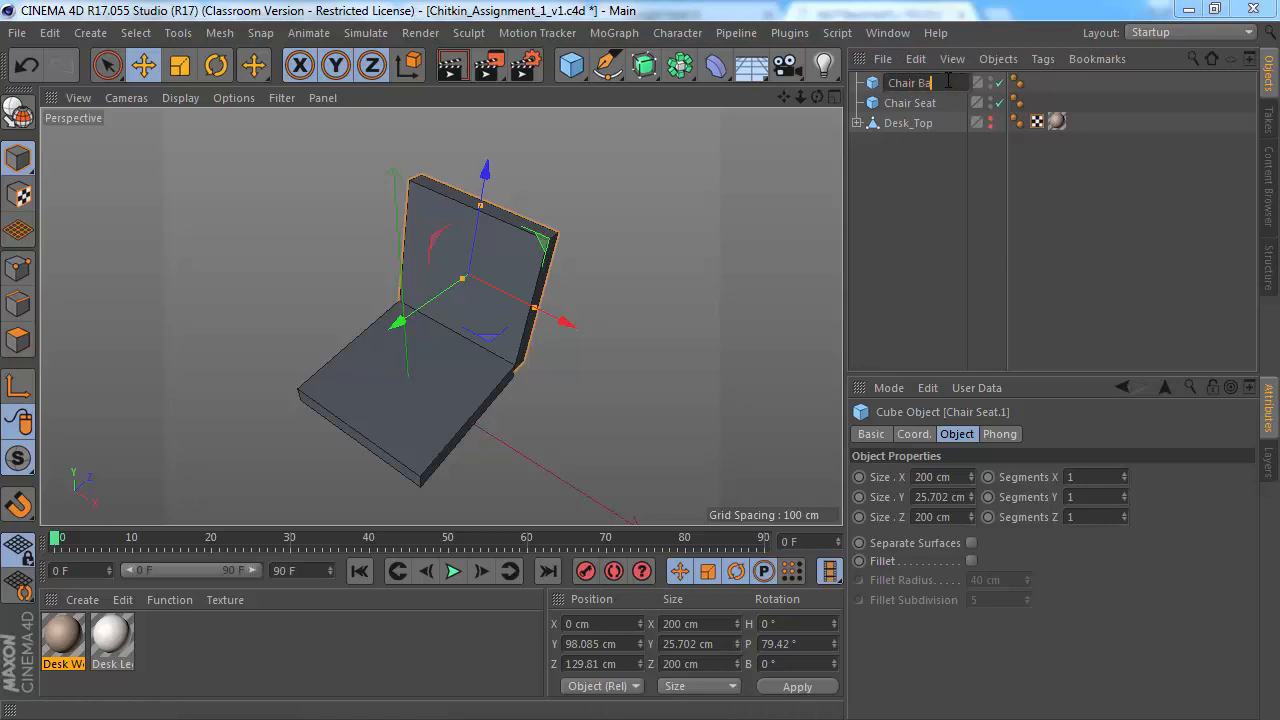
{"action": "type", "text": "ck"}
{"action": "key", "text": "Return"}
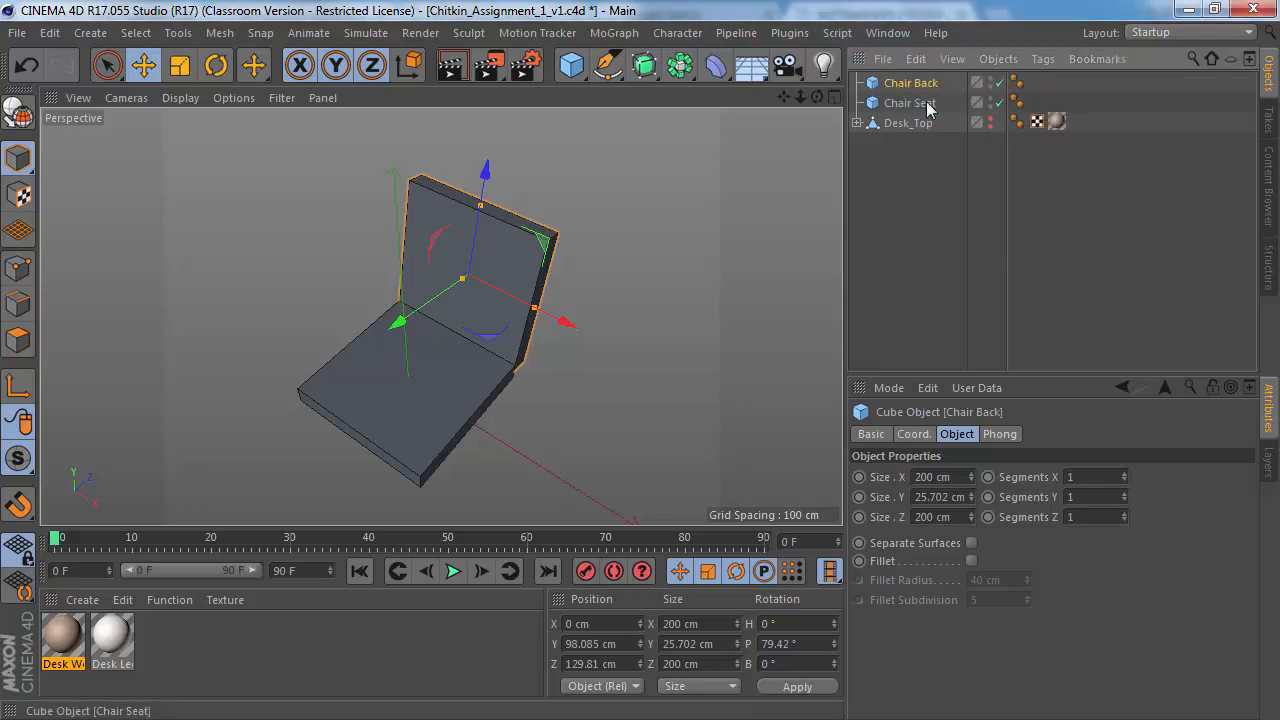
Step: Examine the backrest closely in the chair reference image and set the Chair Back's X segments to 6
{"action": "left_click_drag", "start_coordinate": [492, 252], "coordinate": [514, 242], "text": "alt"}
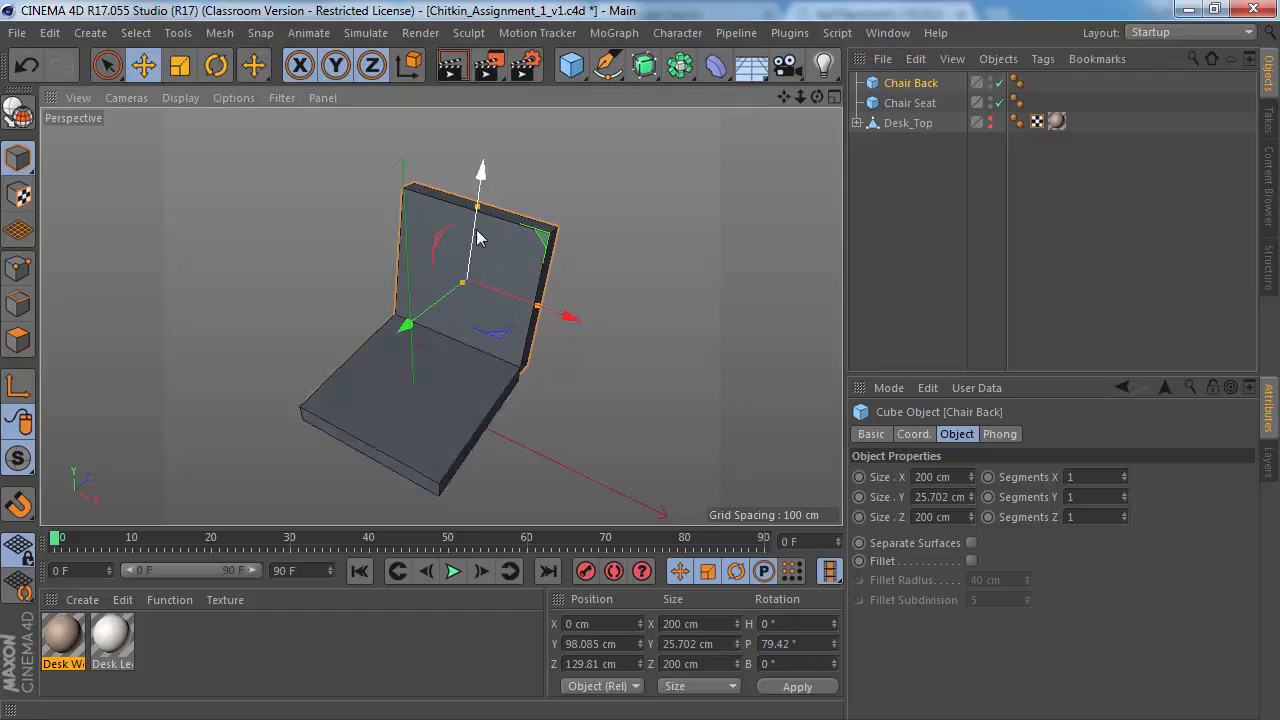
{"action": "key", "text": "alt+Tab"}
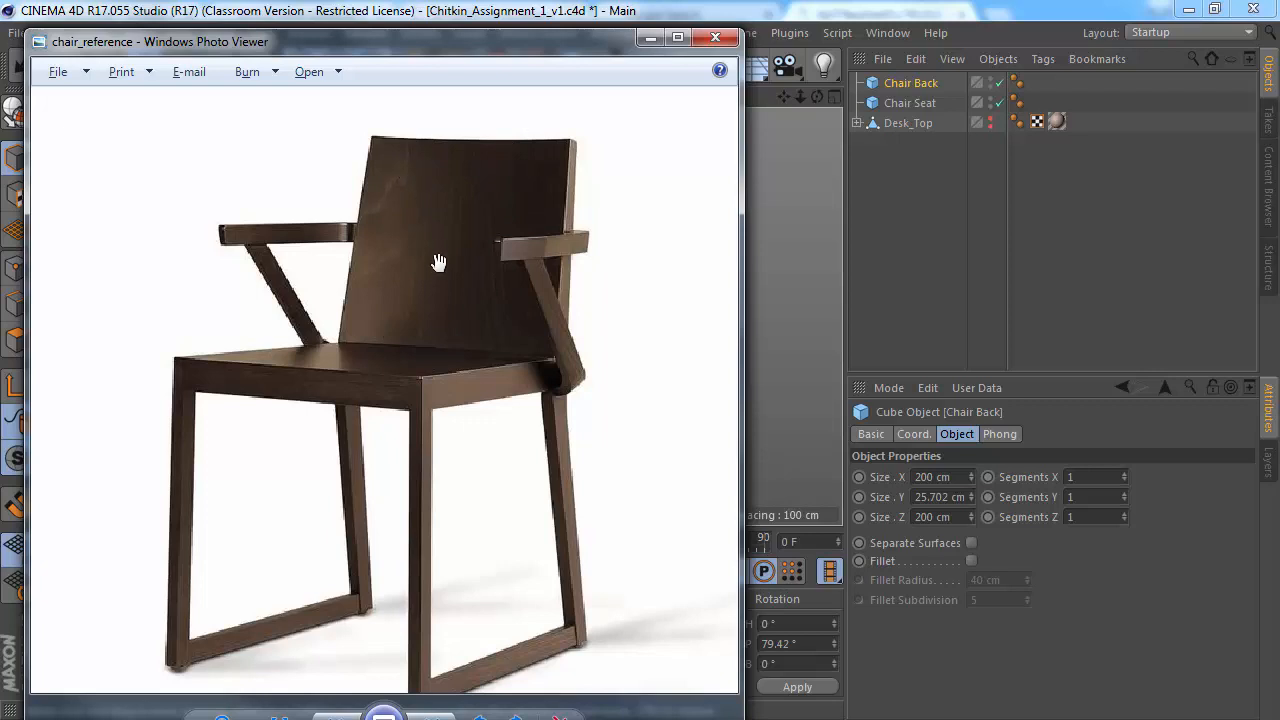
{"action": "scroll", "coordinate": [440, 262], "scroll_direction": "up", "scroll_amount": 3}
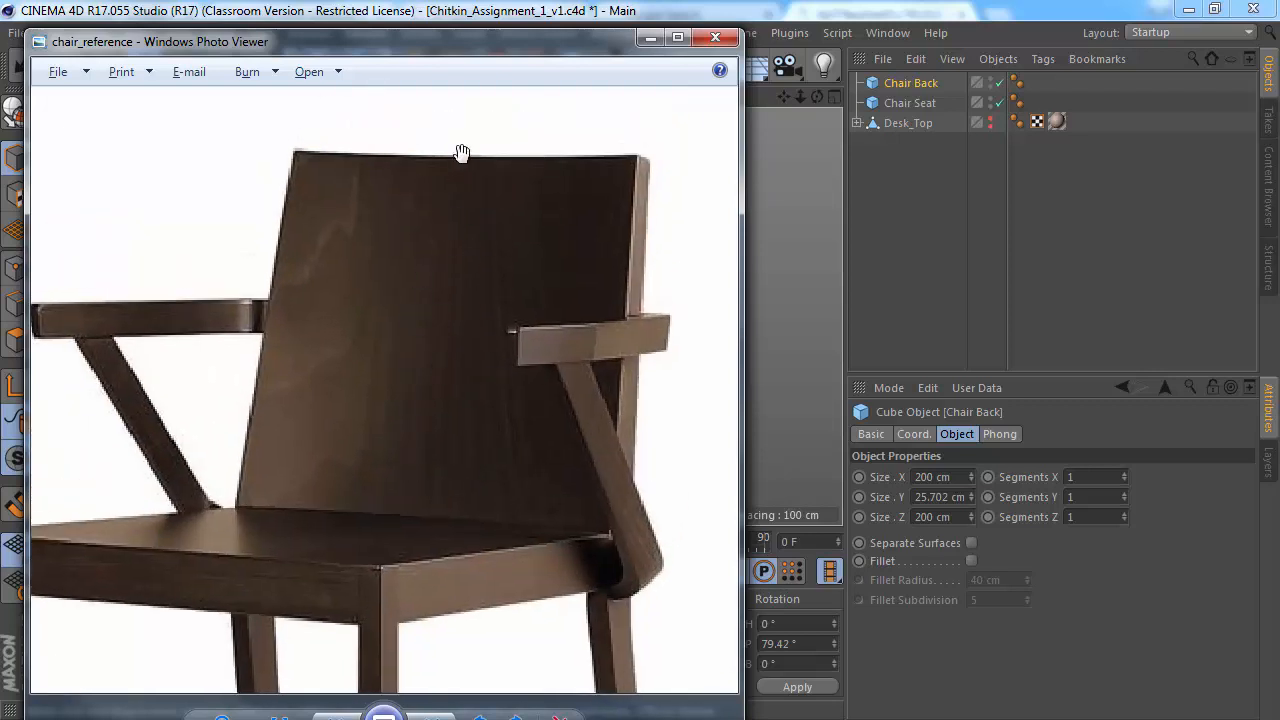
{"action": "key", "text": "alt+Tab"}
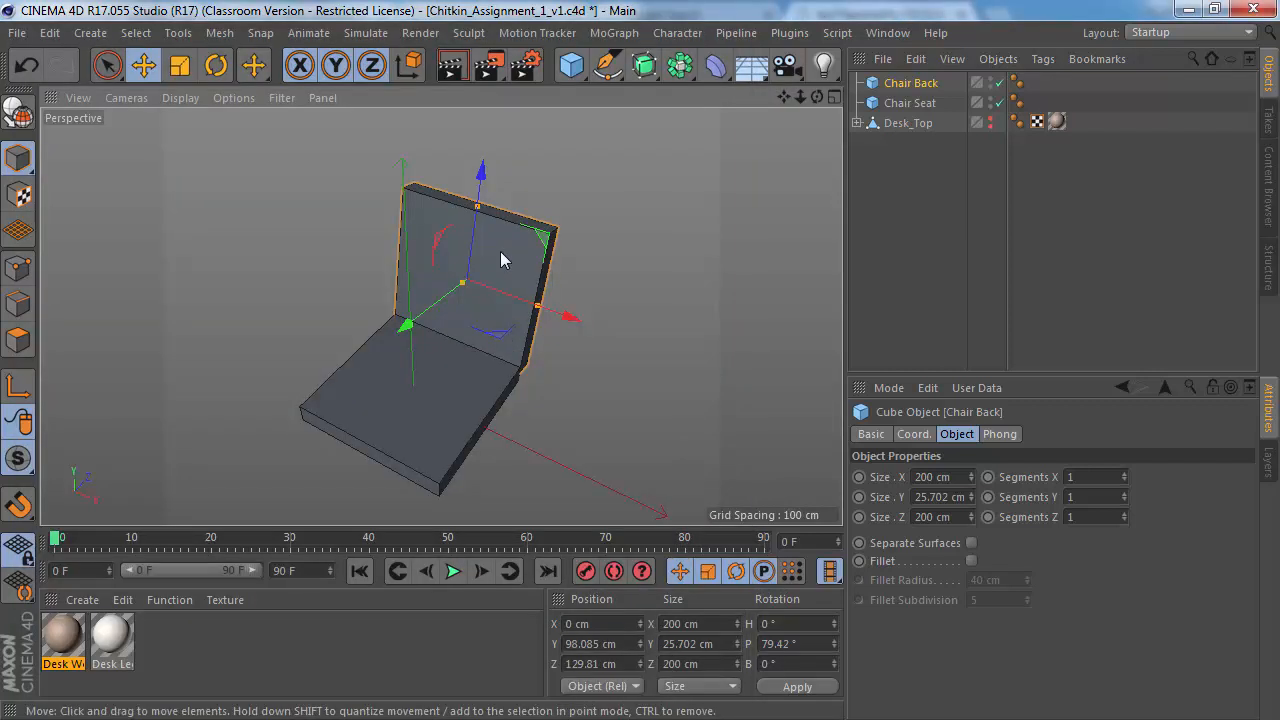
{"action": "left_click_drag", "start_coordinate": [503, 257], "coordinate": [714, 352], "text": "alt"}
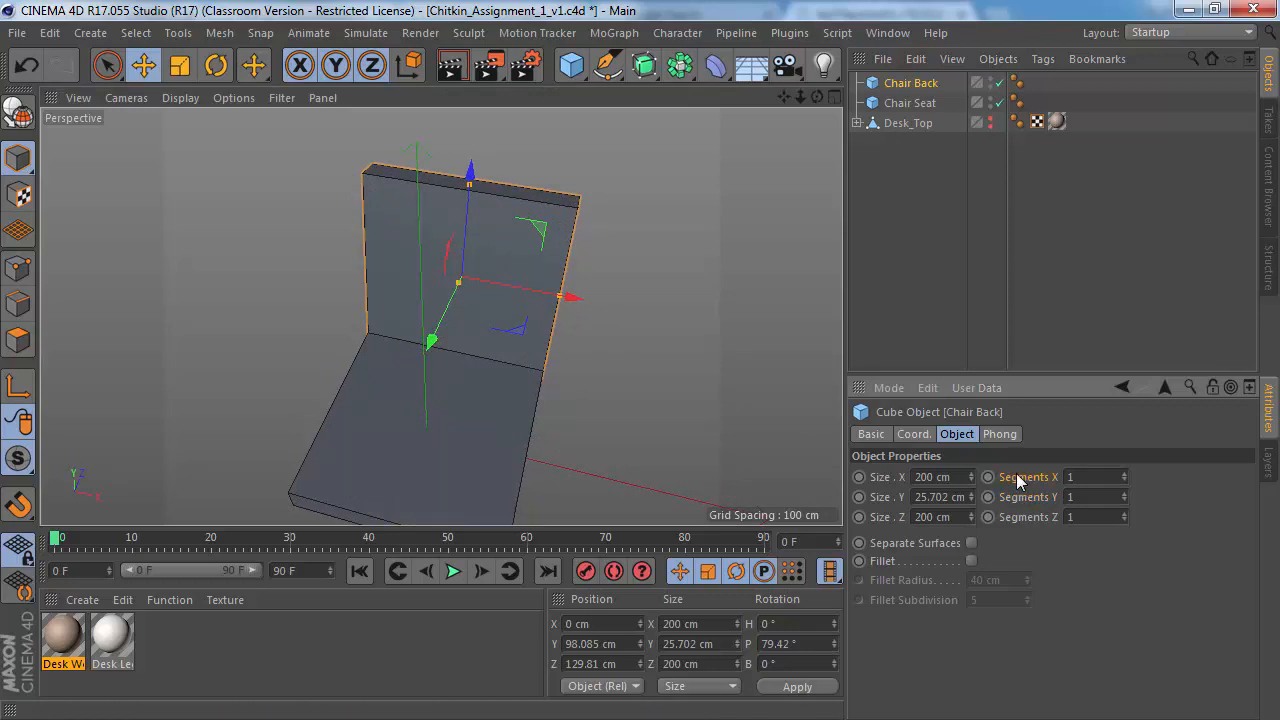
{"action": "left_click_drag", "start_coordinate": [491, 286], "coordinate": [522, 268], "text": "alt"}
{"action": "right_click_drag", "start_coordinate": [494, 260], "coordinate": [532, 260], "text": "alt"}
{"action": "left_click_drag", "start_coordinate": [509, 251], "coordinate": [477, 263], "text": "alt"}
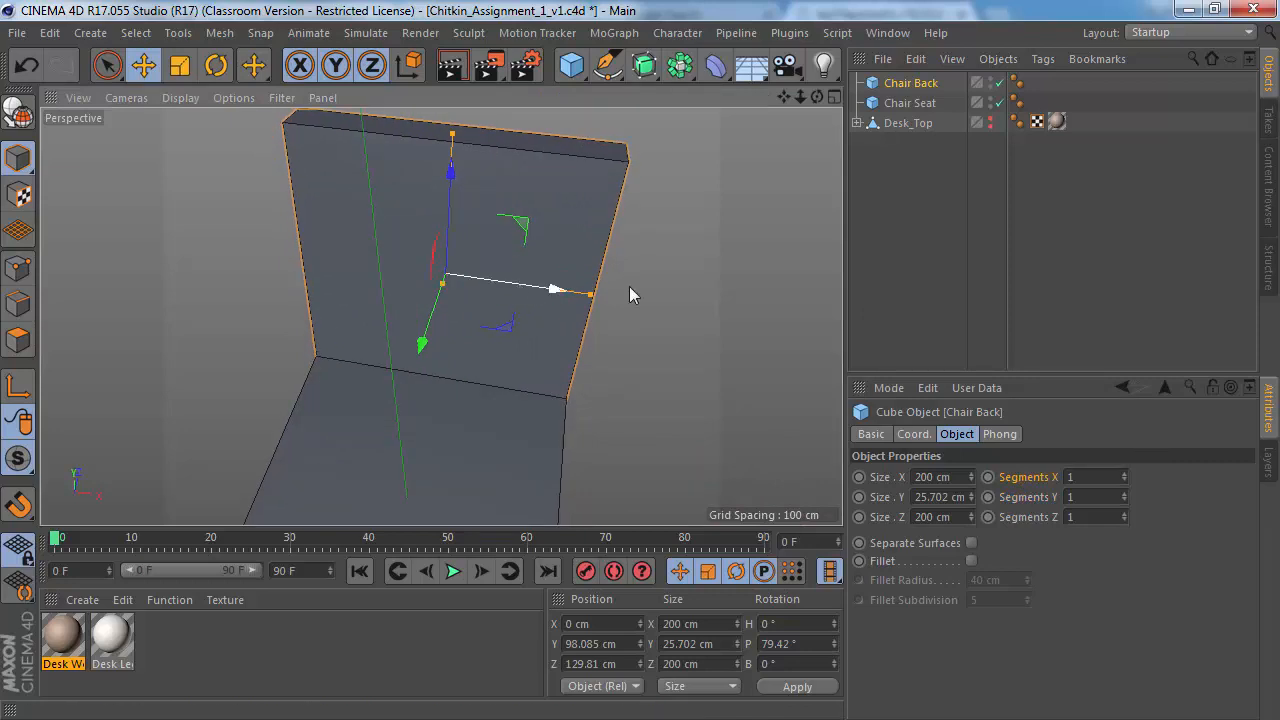
{"action": "left_click", "coordinate": [1124, 474]}
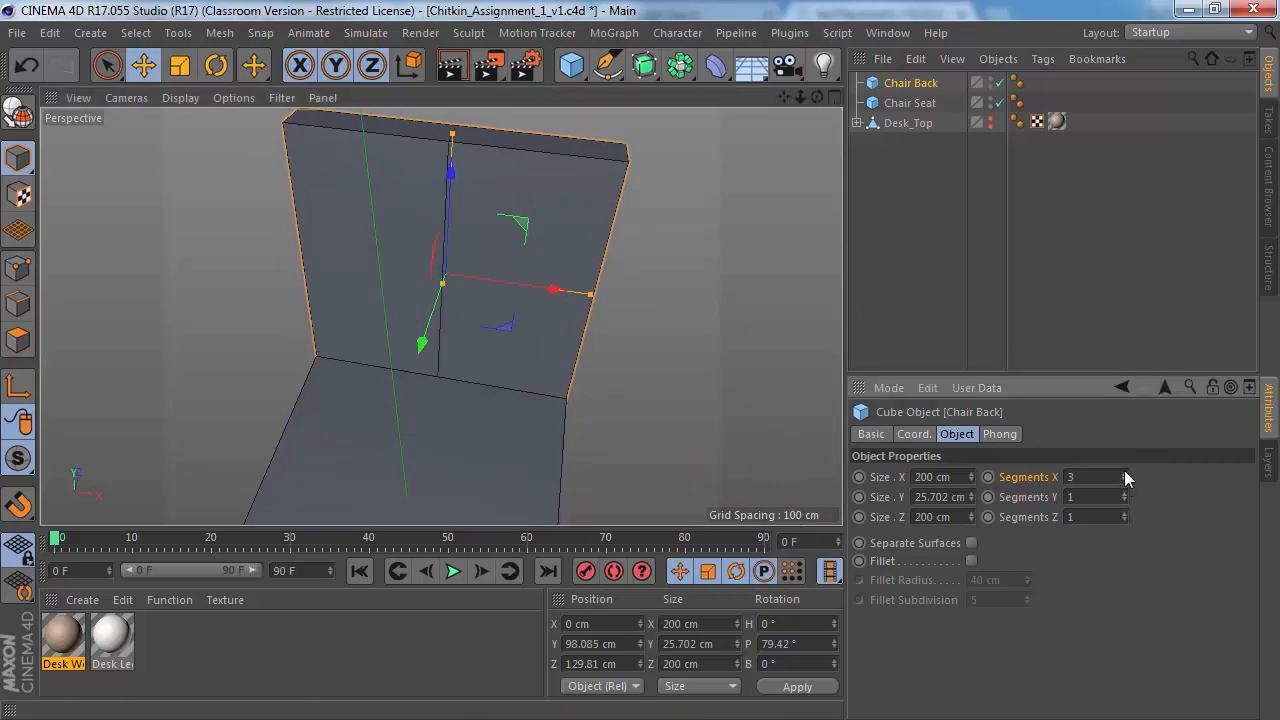
{"action": "left_click", "coordinate": [1124, 474]}
{"action": "left_click", "coordinate": [1124, 474]}
{"action": "left_click", "coordinate": [1124, 474]}
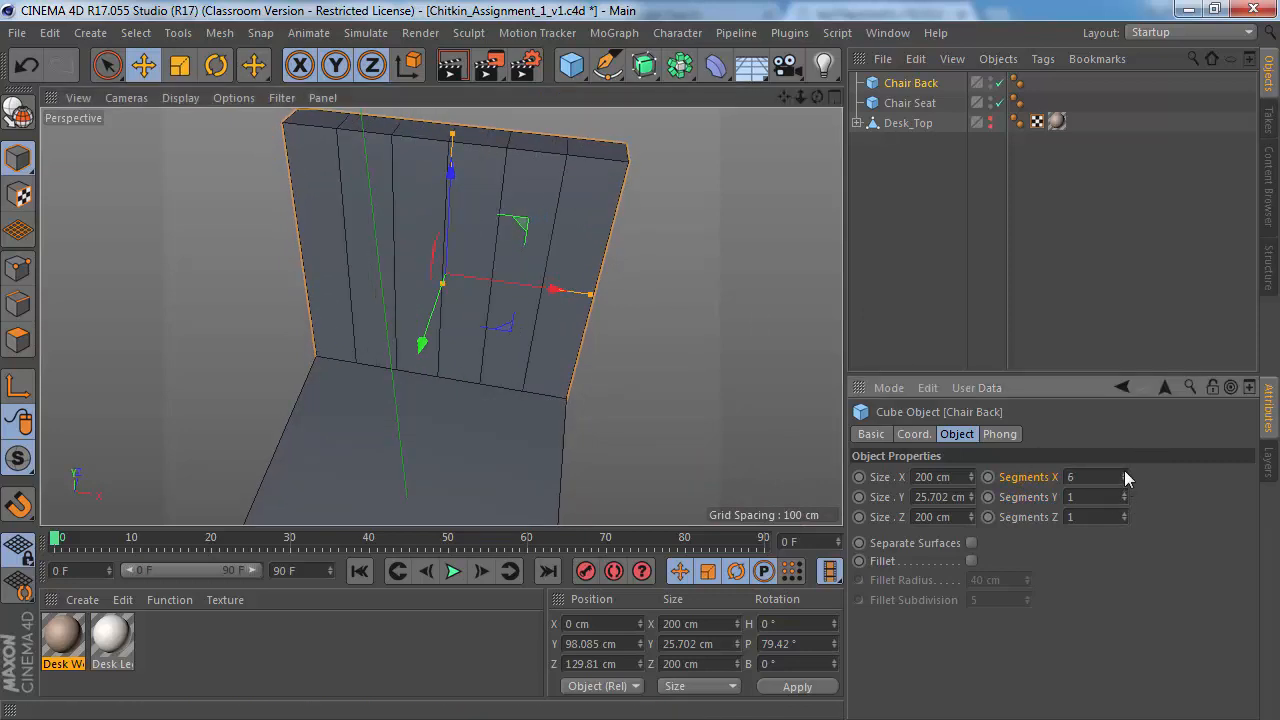
Step: Set the viewport display to Gouraud Shading (Lines) so the Chair Back's segment lines are drawn
{"action": "left_click_drag", "start_coordinate": [443, 171], "coordinate": [400, 150], "text": "alt"}
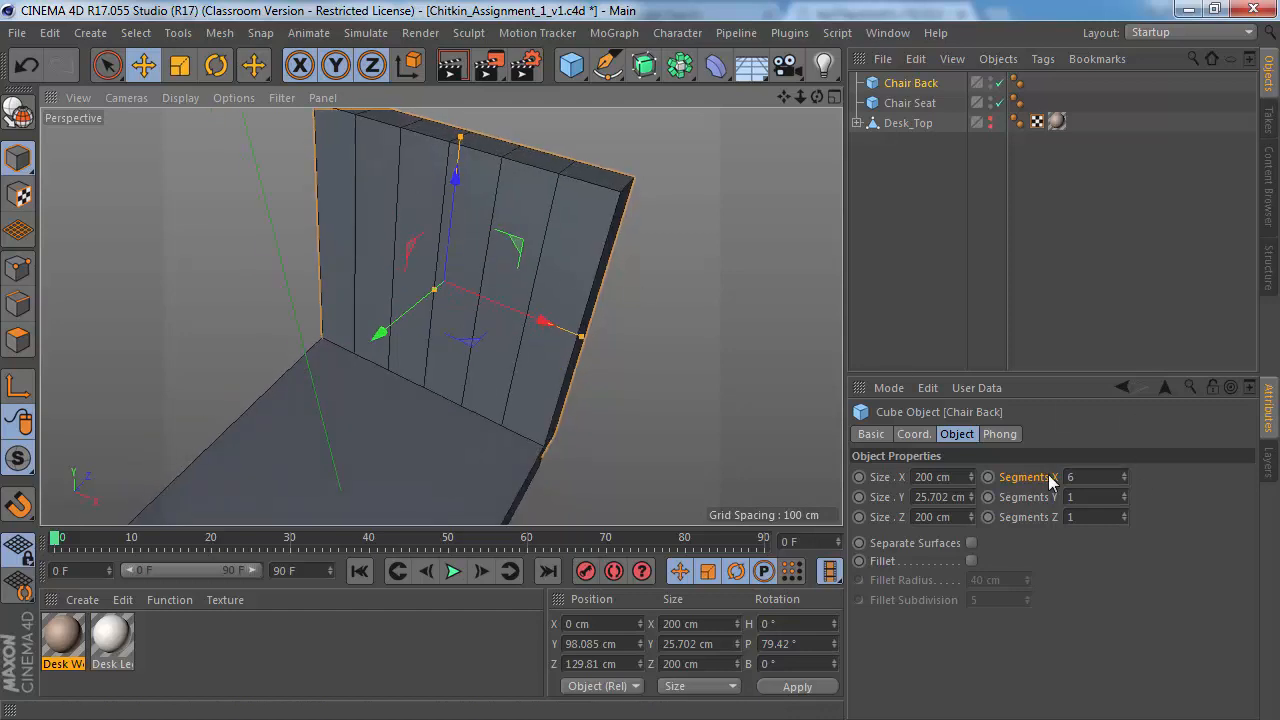
{"action": "left_click_drag", "start_coordinate": [474, 266], "coordinate": [474, 302], "text": "alt"}
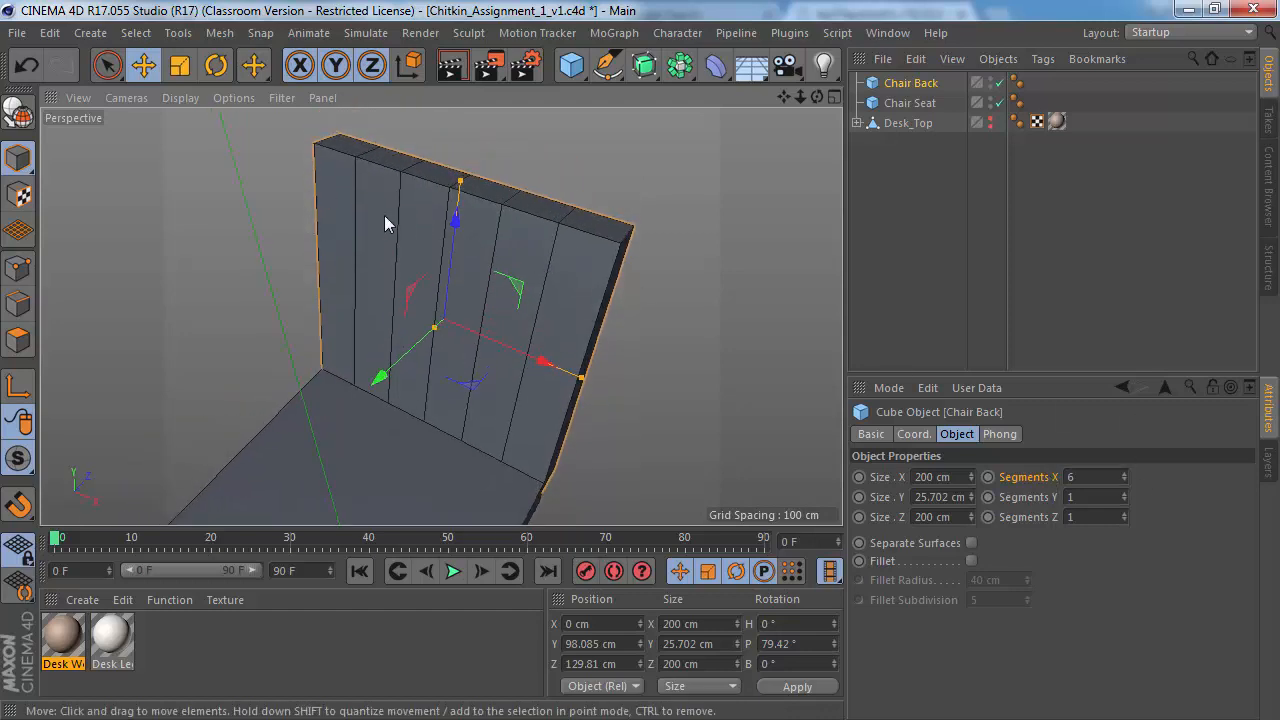
{"action": "left_click", "coordinate": [180, 98]}
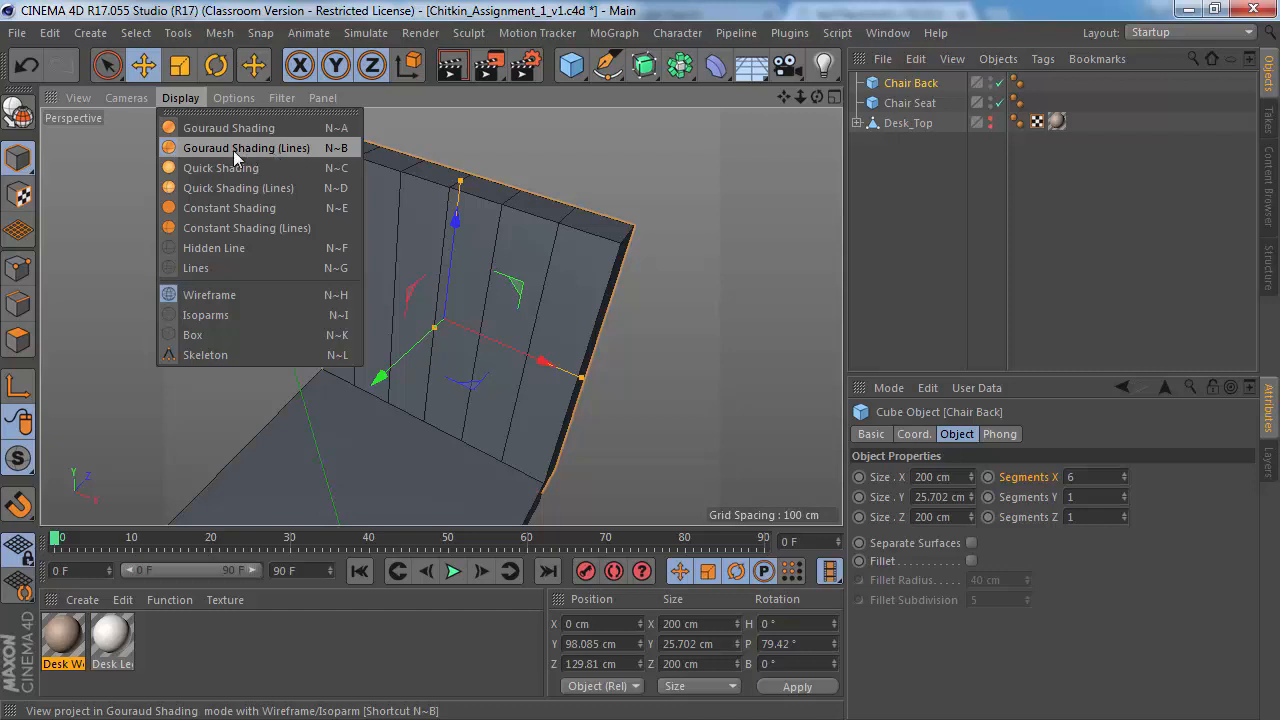
{"action": "left_click", "coordinate": [291, 150]}
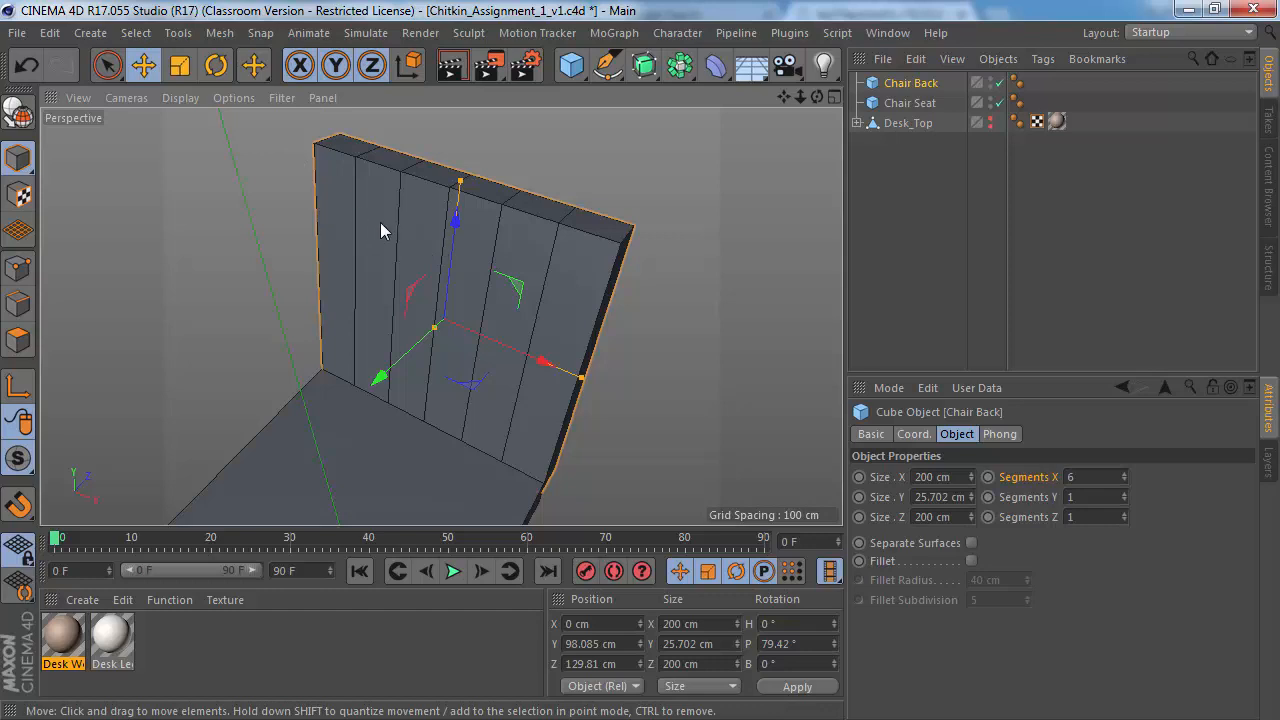
{"action": "left_click_drag", "start_coordinate": [391, 240], "coordinate": [467, 260], "text": "alt"}
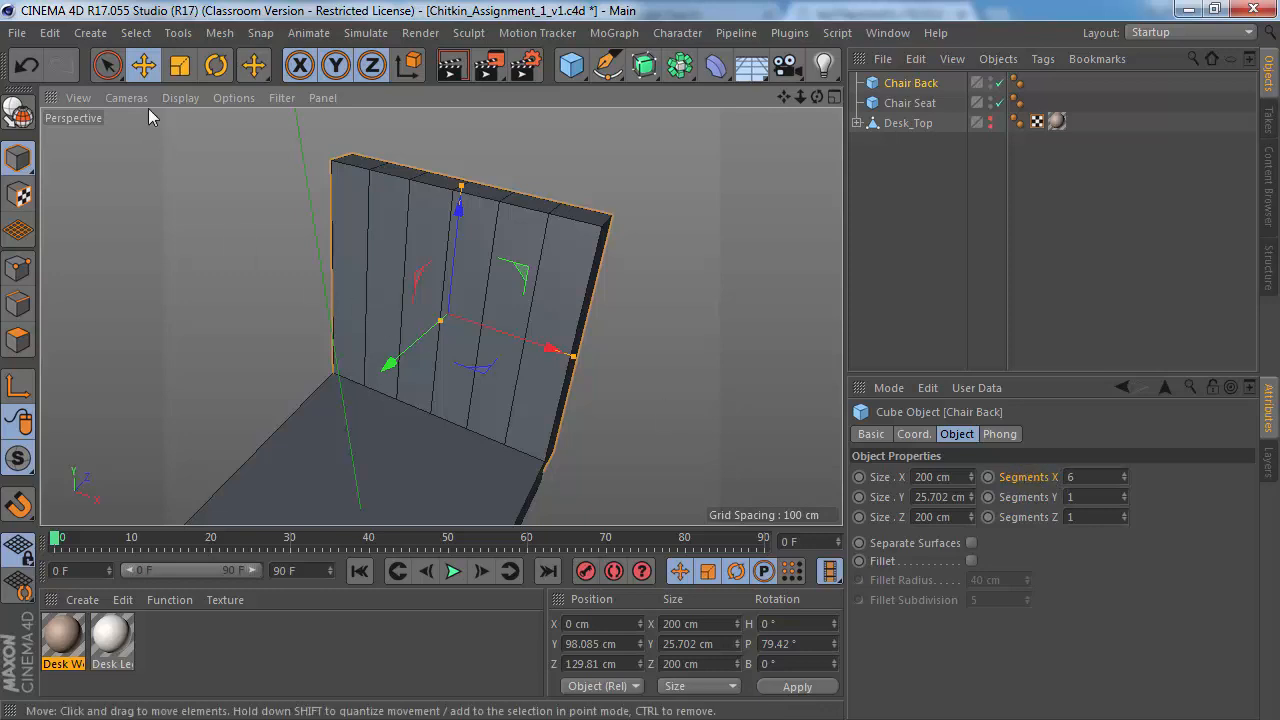
{"action": "left_click", "coordinate": [179, 98]}
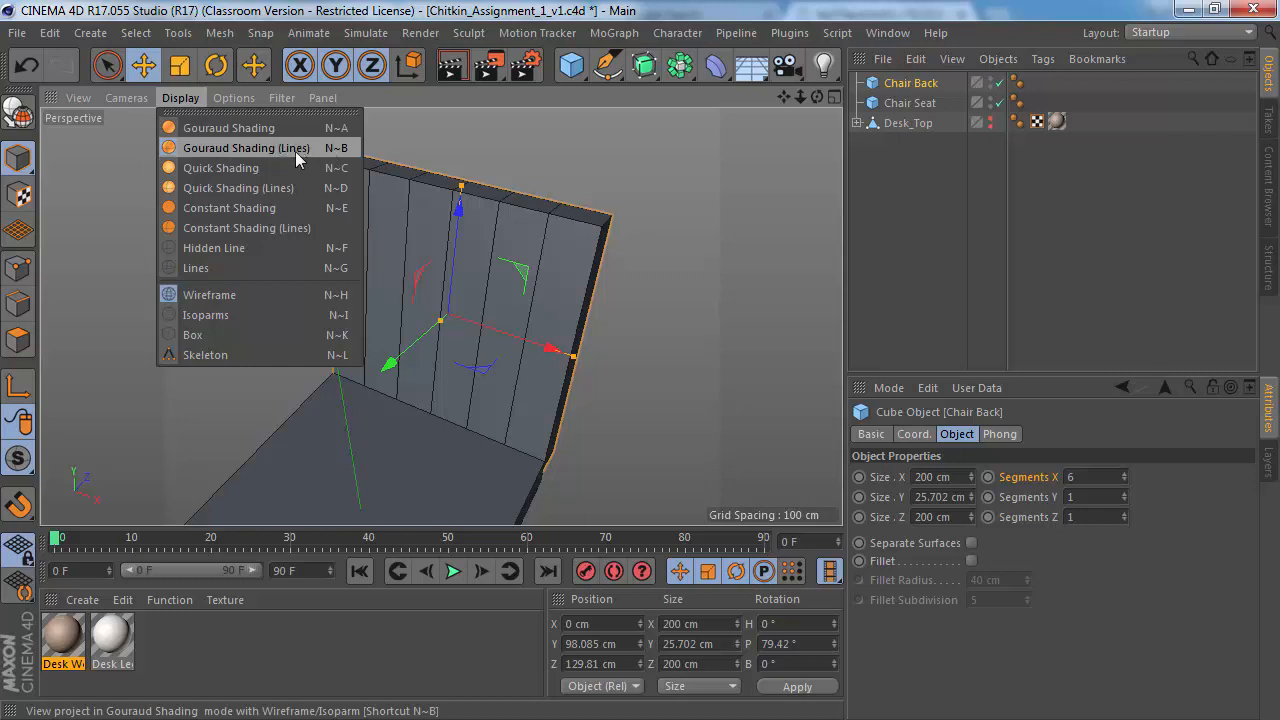
{"action": "left_click", "coordinate": [462, 291]}
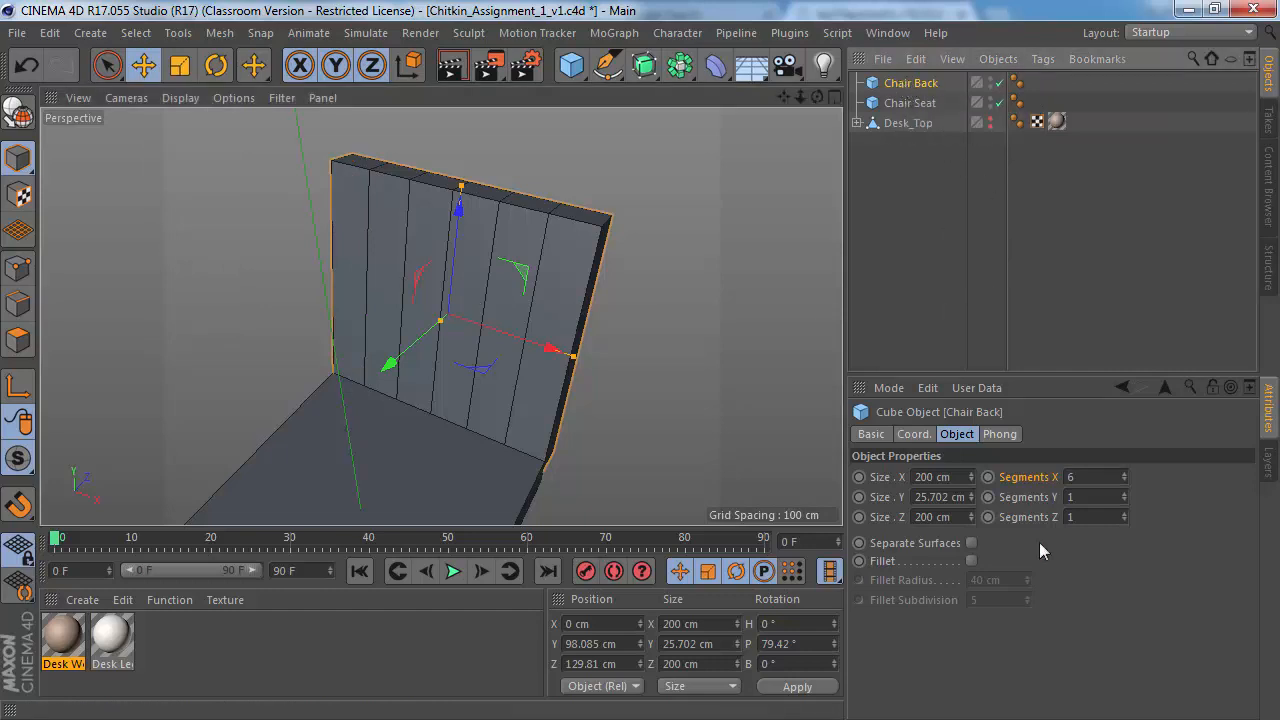
Step: Reduce the Chair Back's X segments to 1 and raise them to 6 again to compare the subdivision
{"action": "double_click", "coordinate": [1097, 477]}
{"action": "type", "text": "1"}
{"action": "key", "text": "Return"}
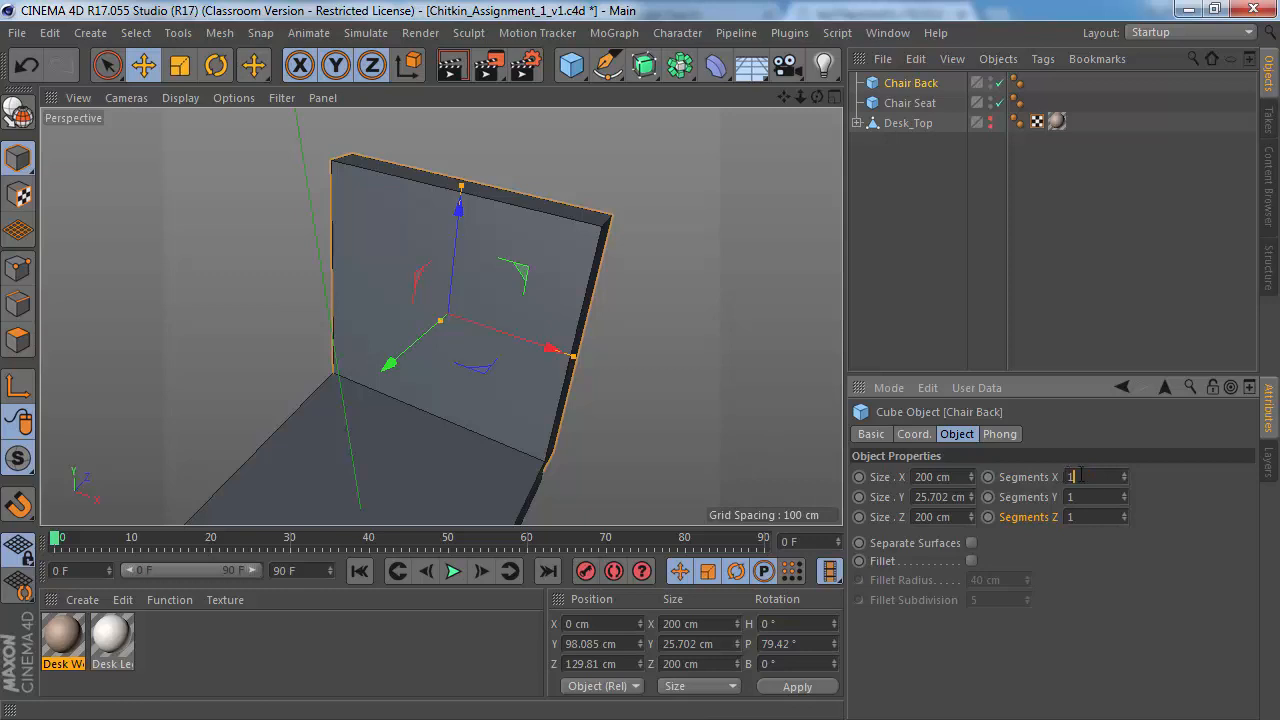
{"action": "left_click", "coordinate": [1102, 478]}
{"action": "left_click", "coordinate": [1125, 474]}
{"action": "left_click", "coordinate": [1125, 474]}
{"action": "left_click", "coordinate": [1125, 474]}
{"action": "left_click", "coordinate": [1125, 474]}
{"action": "left_click", "coordinate": [1125, 474]}
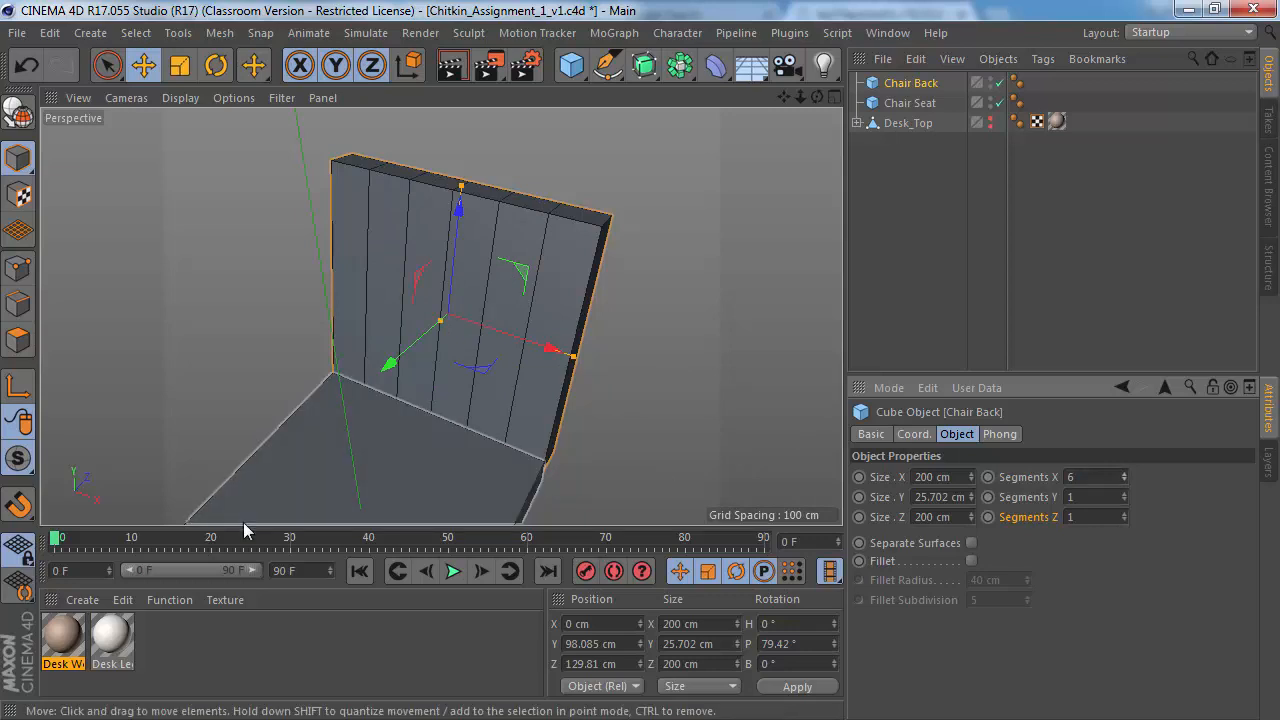
Step: Examine the chair reference image and browse web pictures of wooden chairs, including a dining chair with a curved, slatted backrest
{"action": "key", "text": "alt+Tab"}
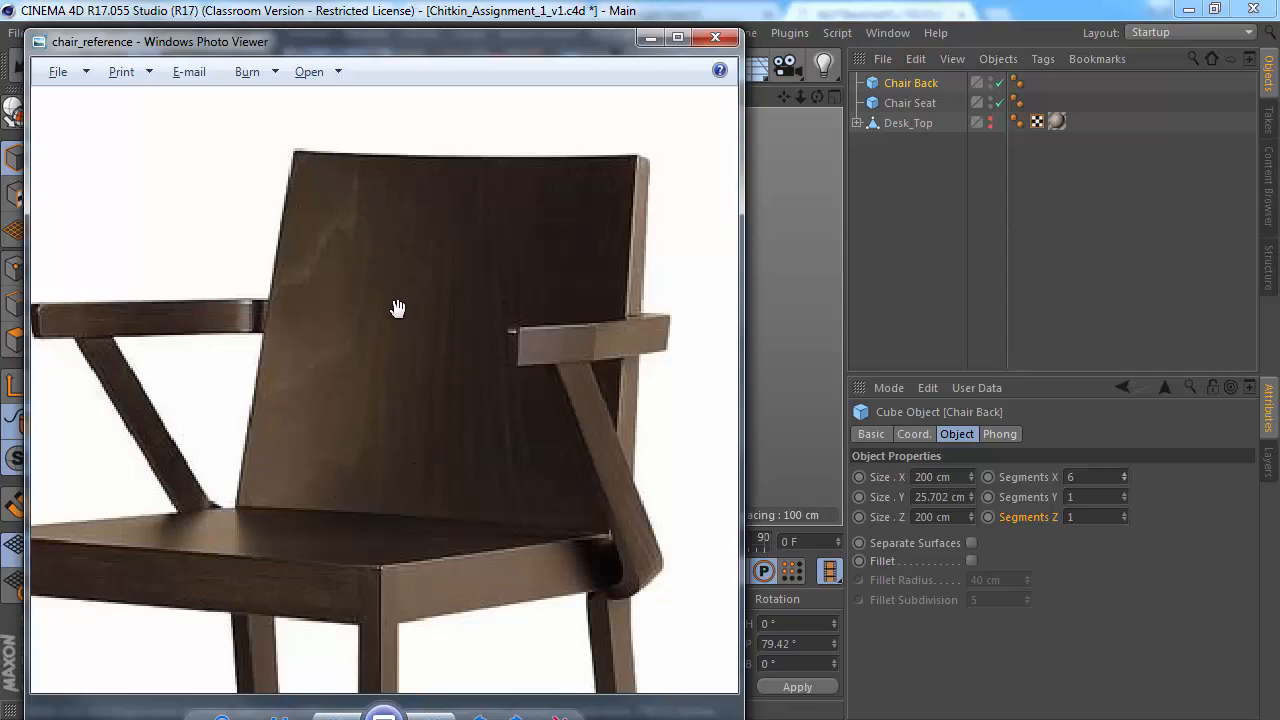
{"action": "key", "text": "alt+Tab"}
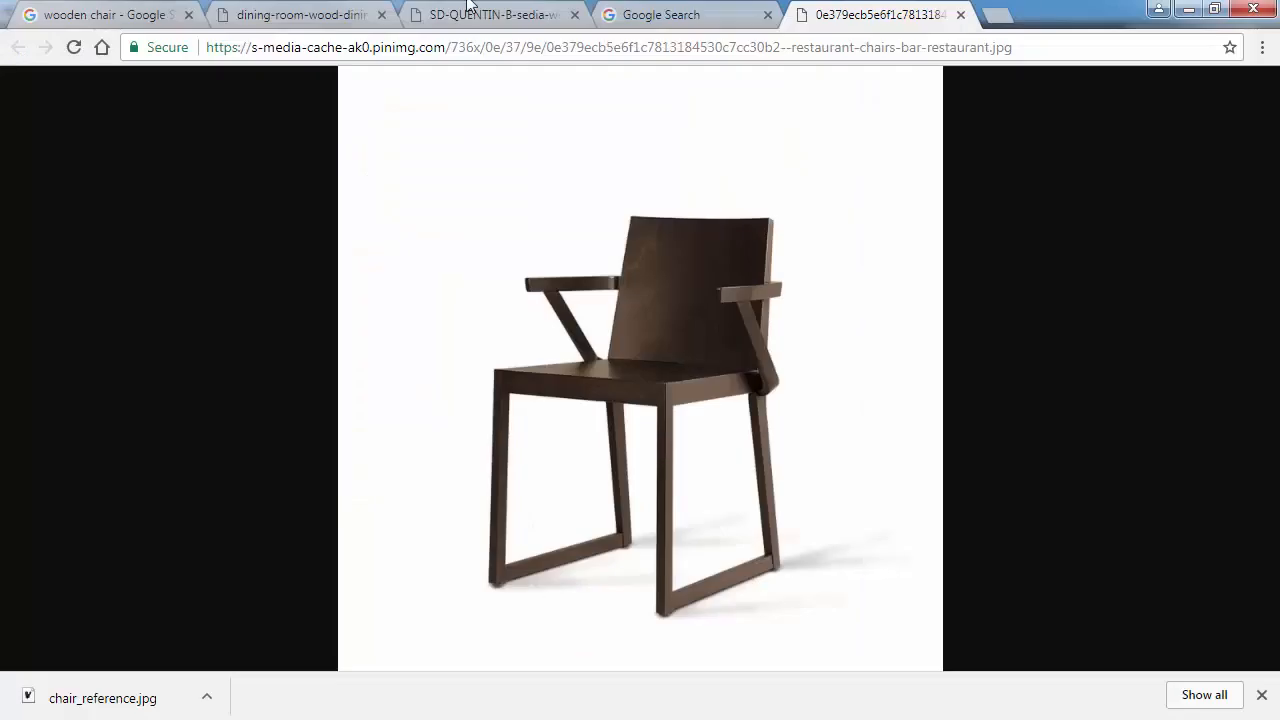
{"action": "left_click", "coordinate": [692, 8]}
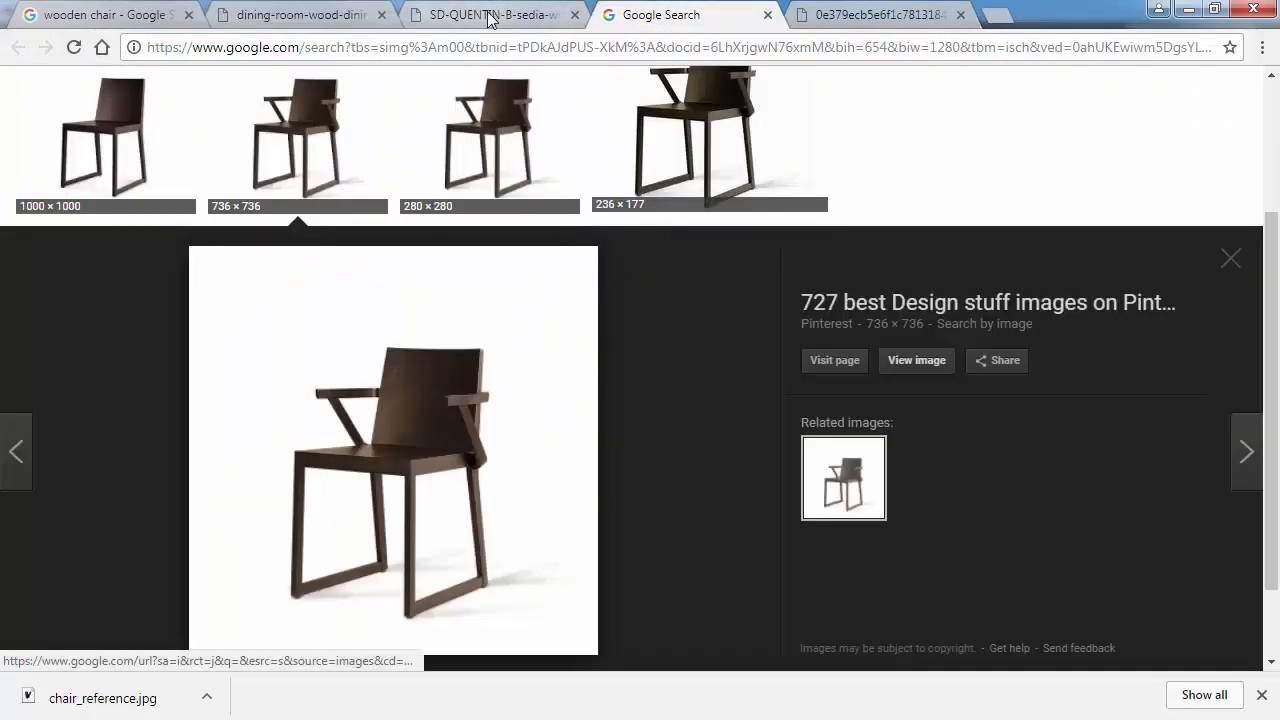
{"action": "left_click", "coordinate": [100, 14]}
{"action": "scroll", "coordinate": [455, 415], "scroll_direction": "up", "scroll_amount": 3}
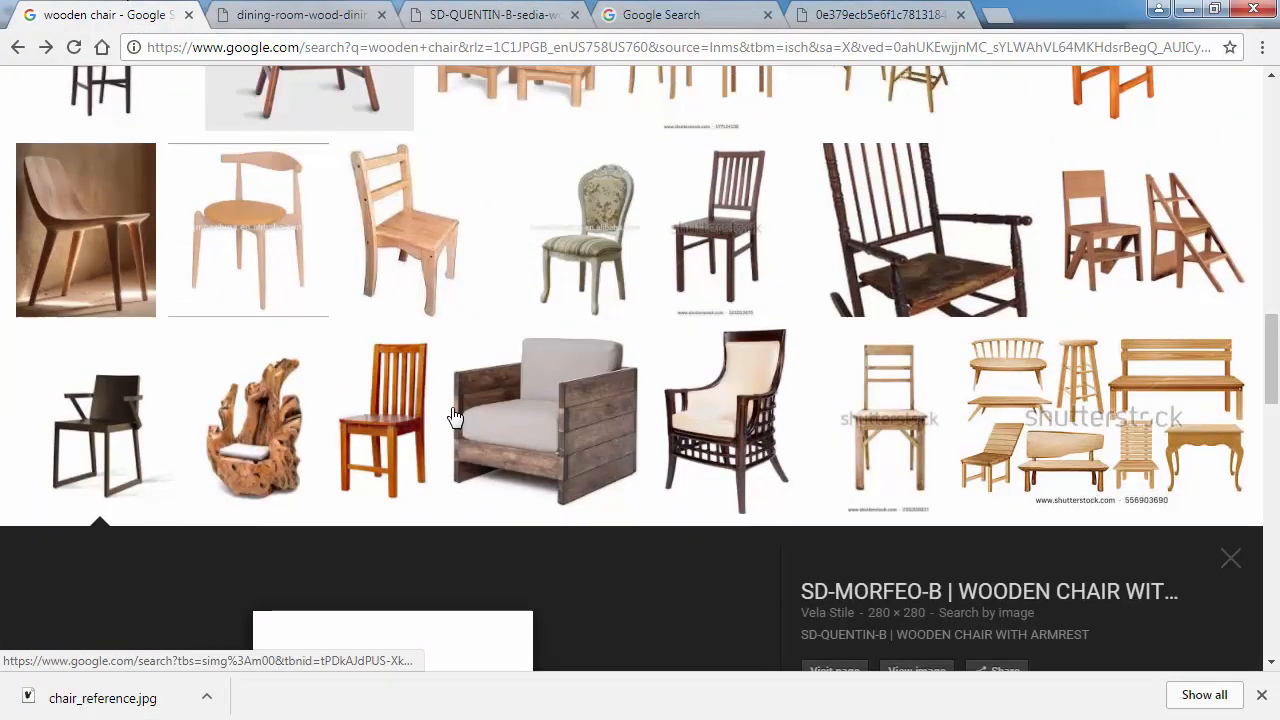
{"action": "left_click", "coordinate": [718, 400]}
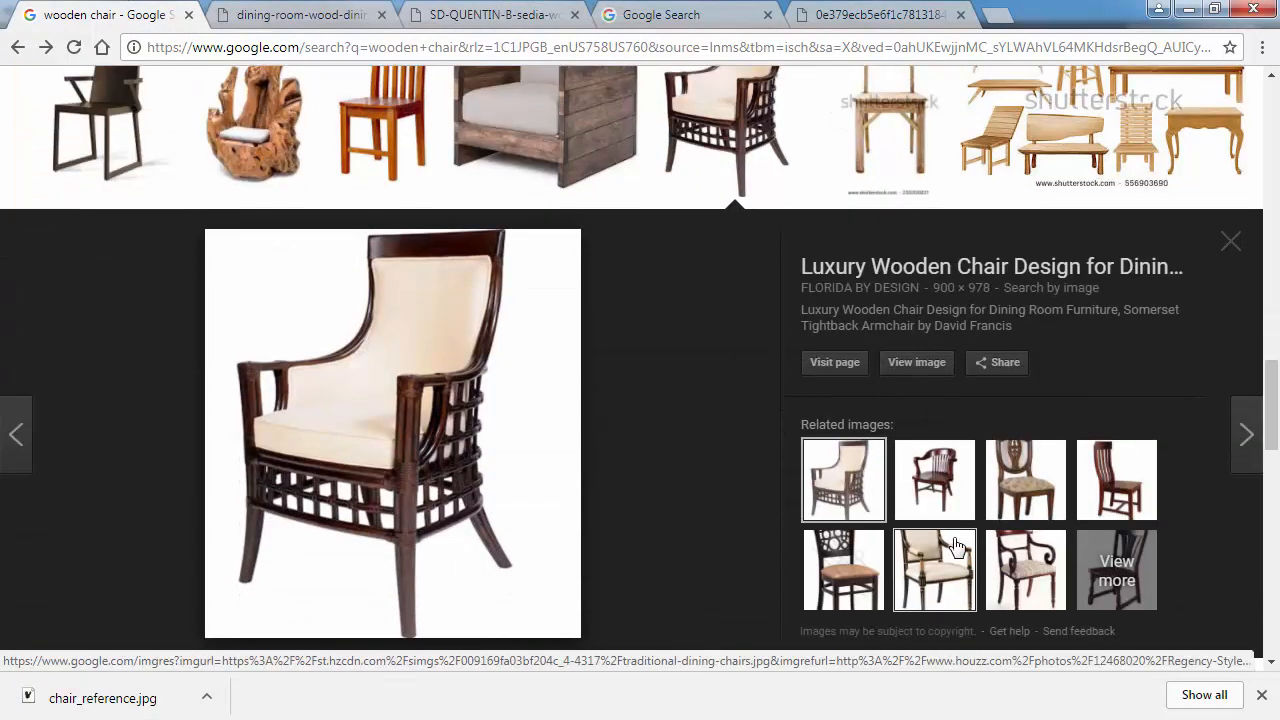
{"action": "left_click", "coordinate": [1131, 466]}
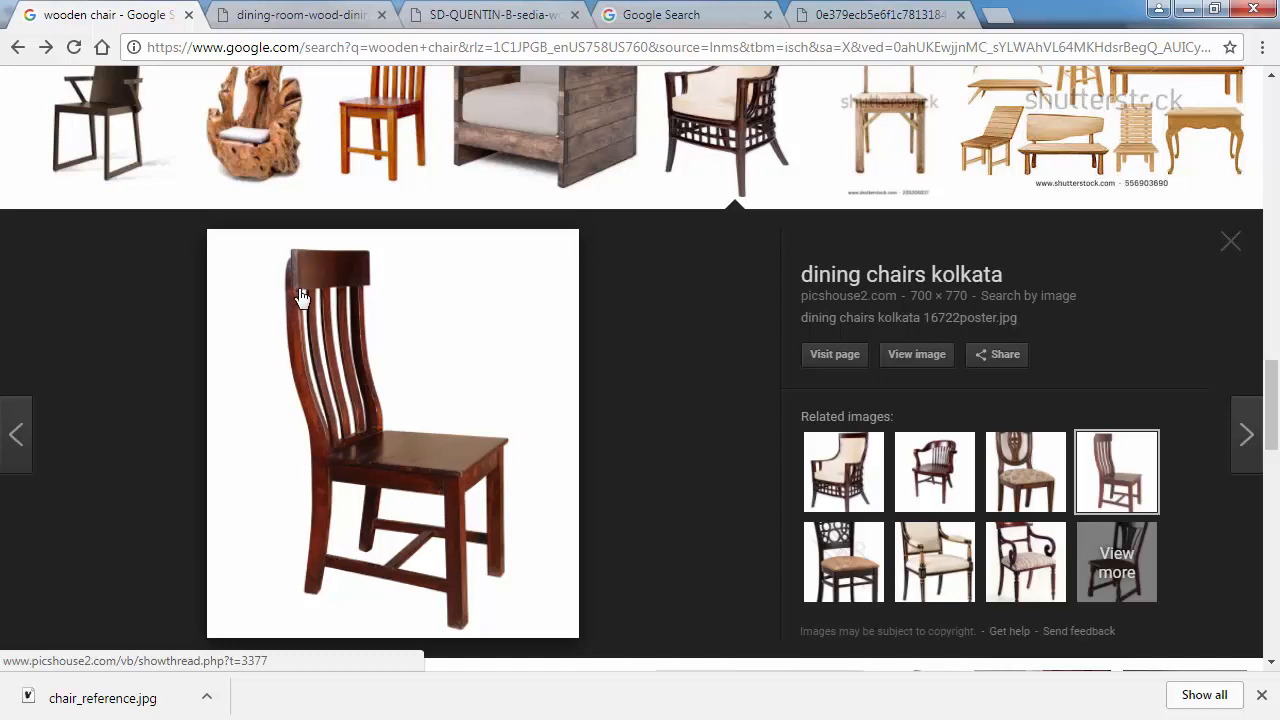
{"action": "key", "text": "alt+Tab"}
{"action": "key", "text": "alt+Tab"}
{"action": "key", "text": "alt+Tab"}
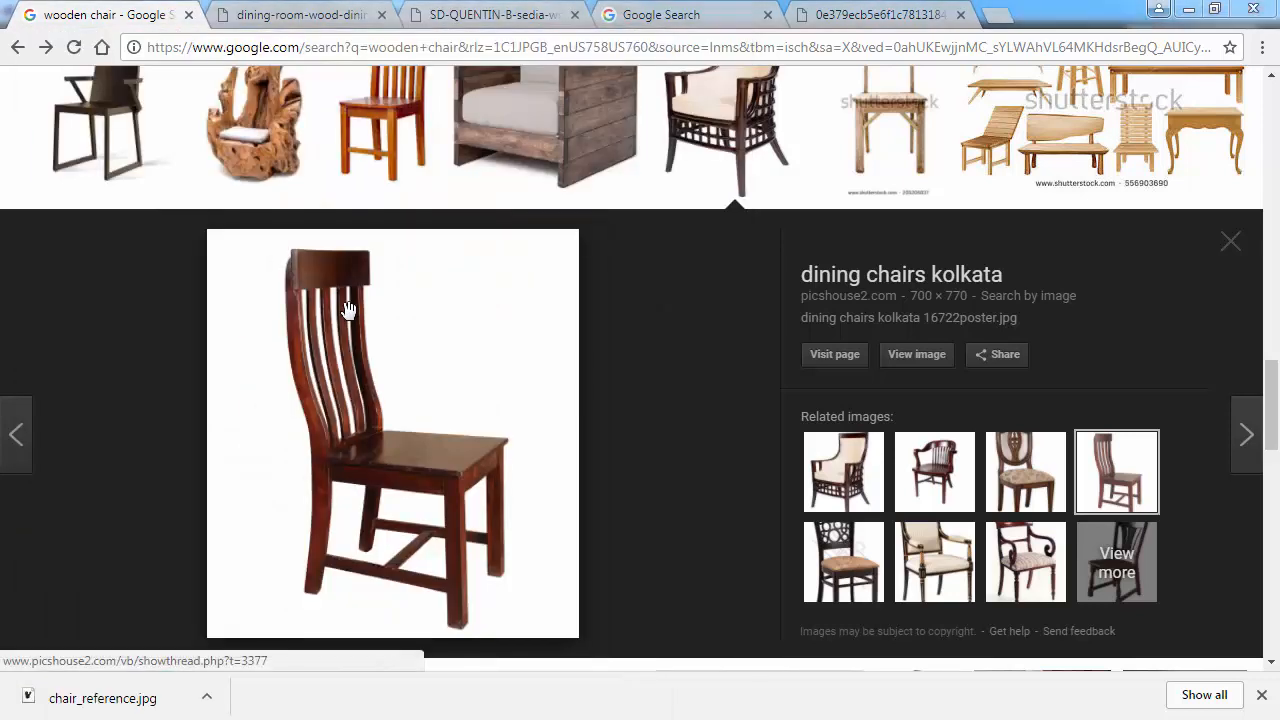
{"action": "key", "text": "alt+Tab"}
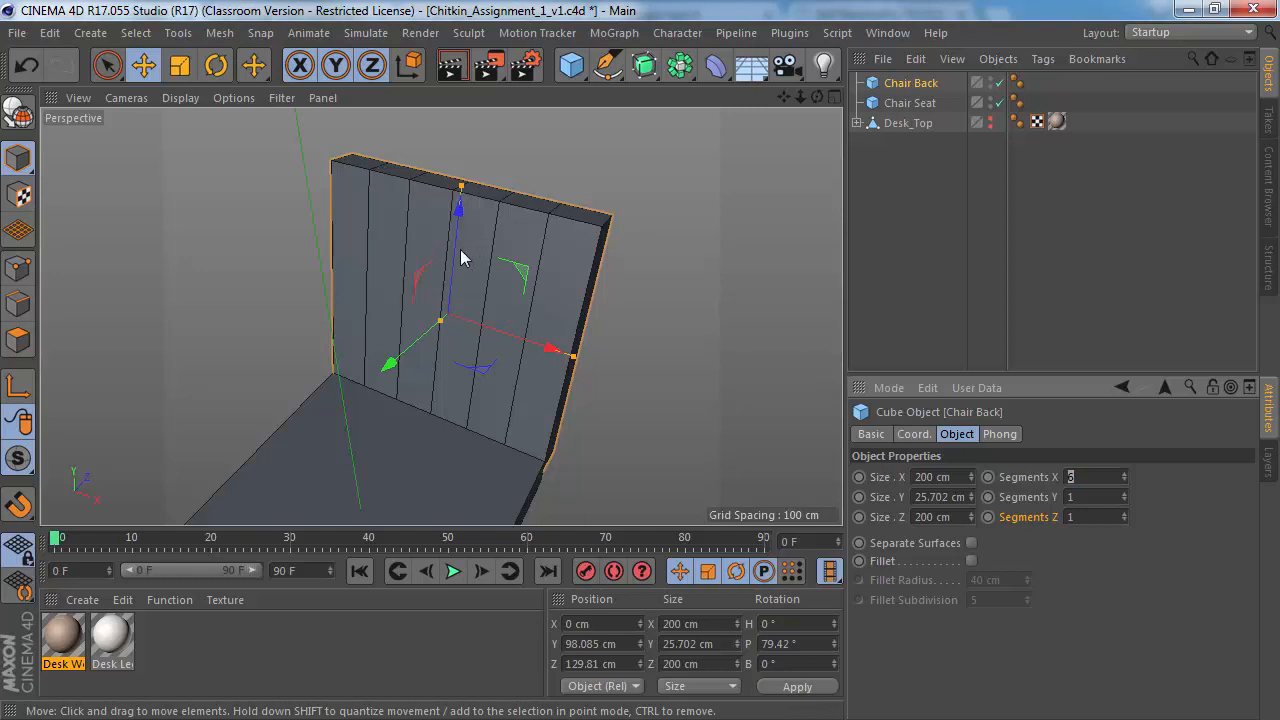
{"action": "left_click", "coordinate": [180, 97]}
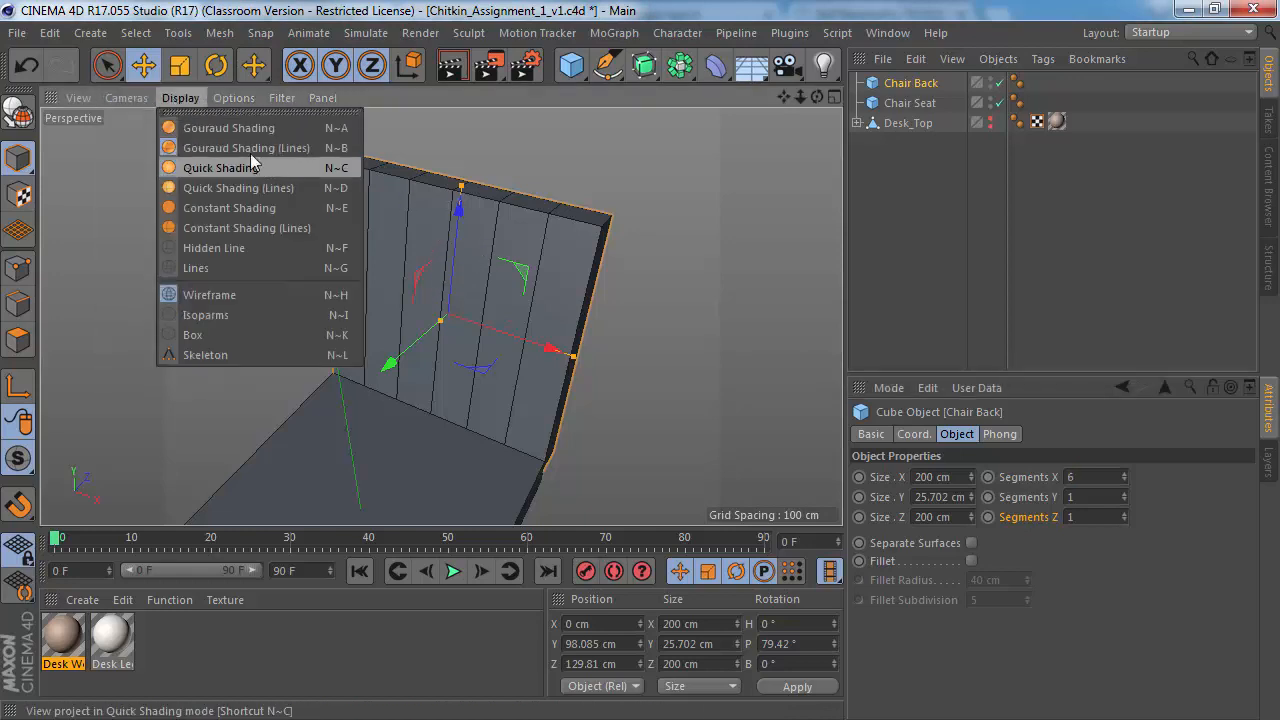
{"action": "left_click", "coordinate": [533, 227]}
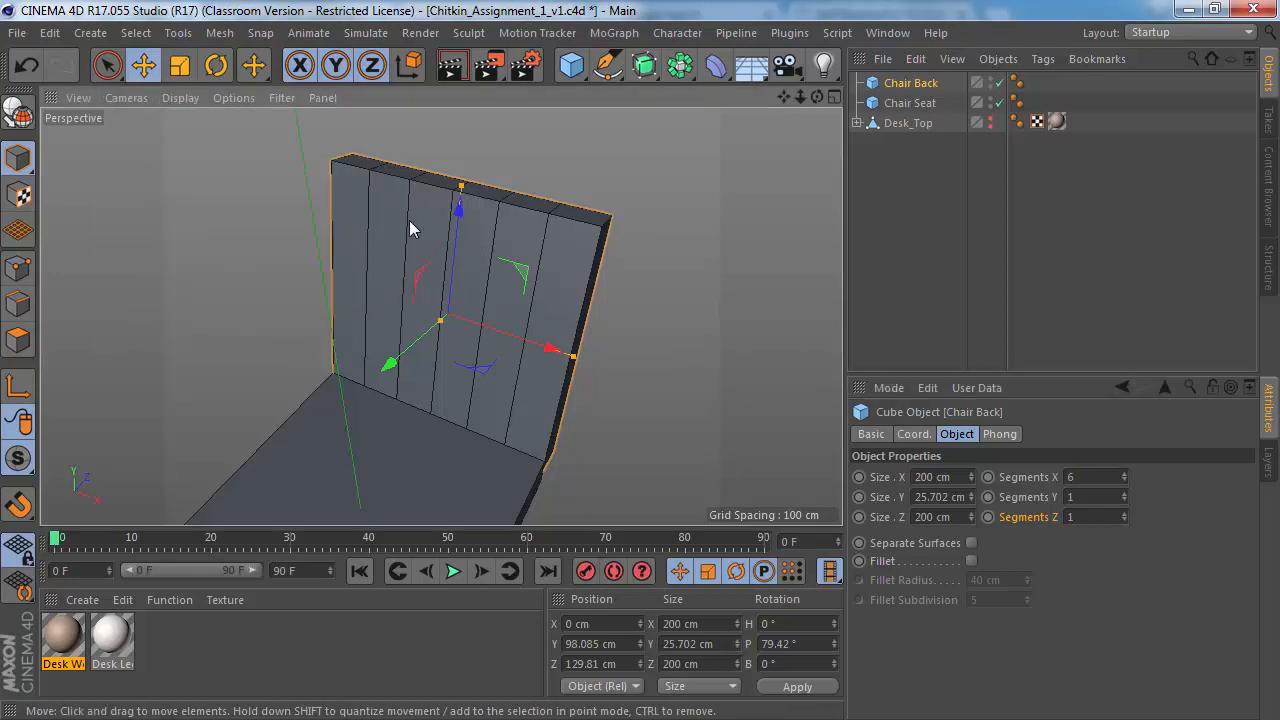
{"action": "left_click_drag", "start_coordinate": [409, 229], "coordinate": [422, 316], "text": "alt"}
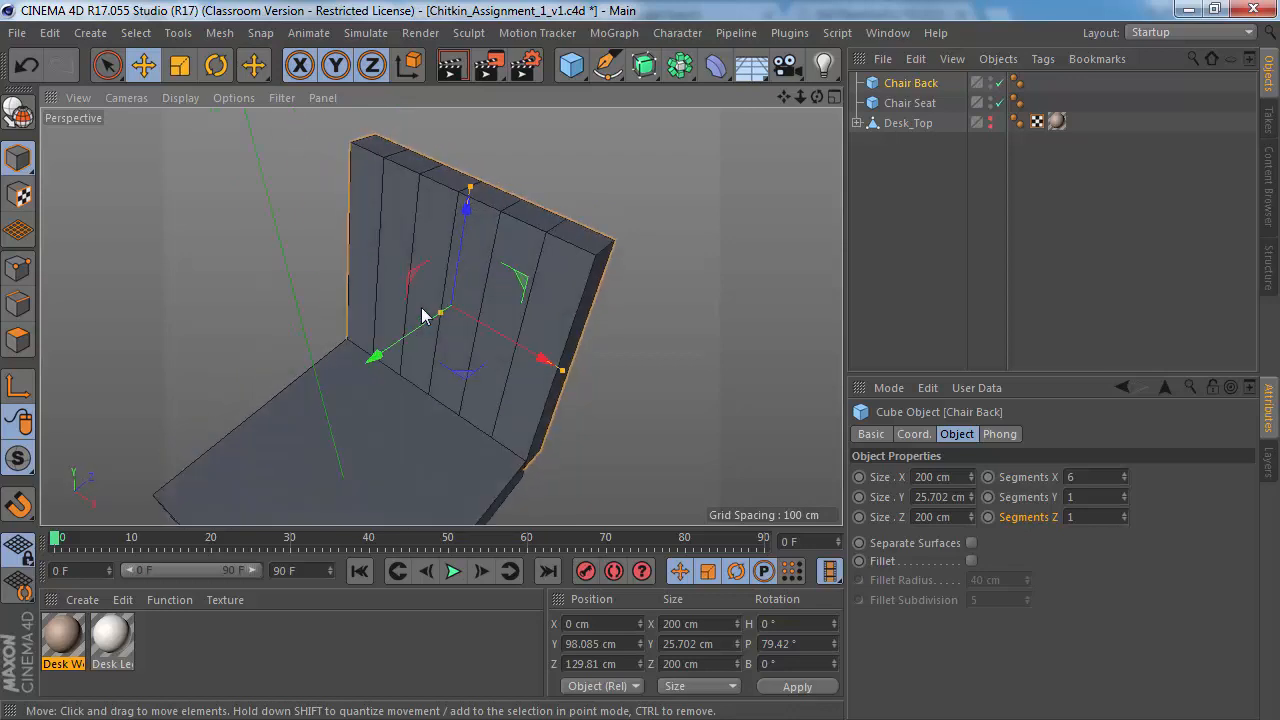
{"action": "left_click_drag", "start_coordinate": [488, 293], "coordinate": [297, 420], "text": "alt"}
{"action": "mouse_move", "coordinate": [436, 340]}
{"action": "left_mouse_down", "text": "alt"}
{"action": "mouse_move", "coordinate": [394, 360]}
{"action": "mouse_move", "coordinate": [416, 403]}
{"action": "mouse_move", "coordinate": [607, 289]}
{"action": "mouse_move", "coordinate": [366, 360]}
{"action": "mouse_move", "coordinate": [429, 320]}
{"action": "left_mouse_up", "text": "alt"}
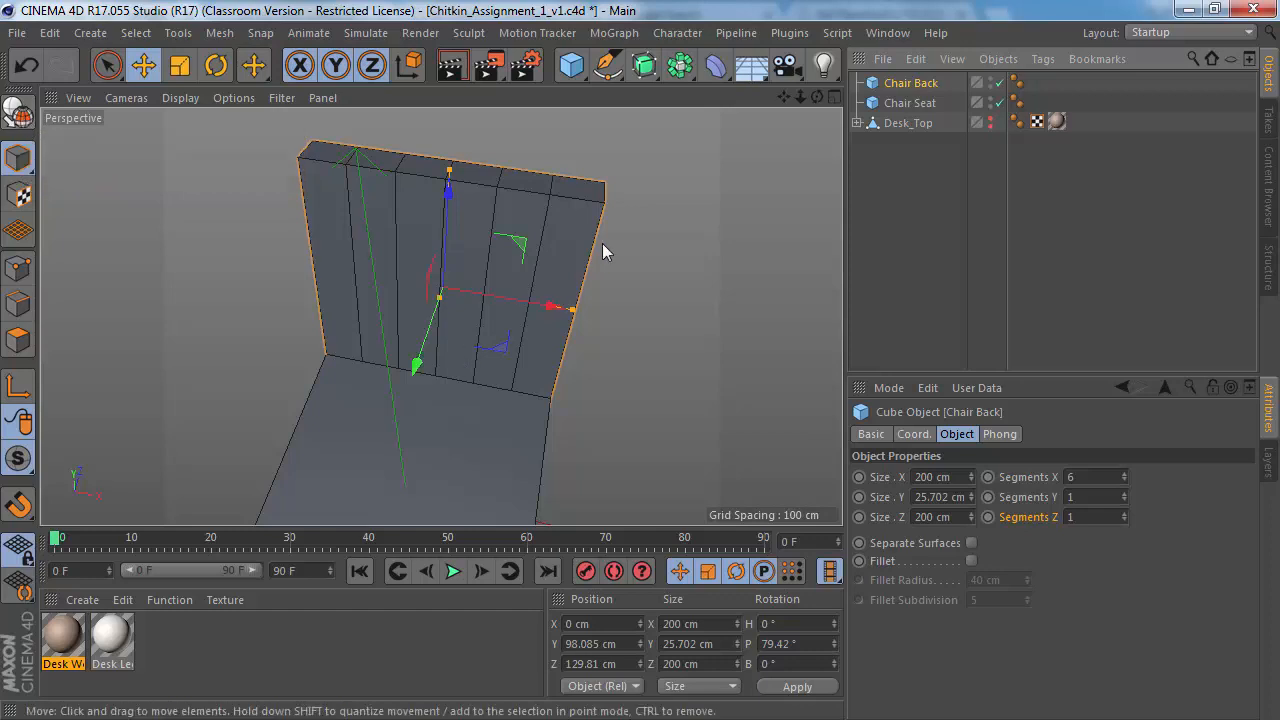
Step: Convert the Chair Back to an editable polygon object and switch to edge mode
{"action": "key", "text": "c"}
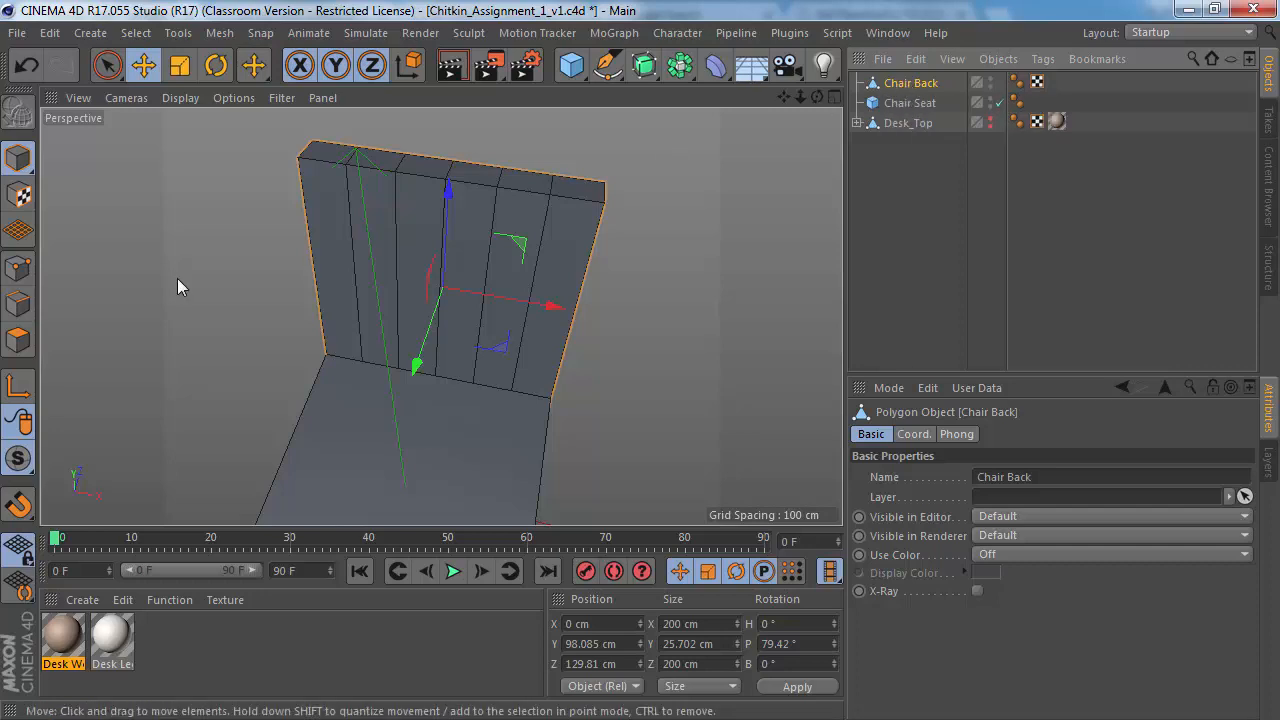
{"action": "mouse_move", "coordinate": [438, 237]}
{"action": "left_mouse_down", "text": "alt"}
{"action": "mouse_move", "coordinate": [430, 199]}
{"action": "mouse_move", "coordinate": [391, 184]}
{"action": "mouse_move", "coordinate": [429, 264]}
{"action": "mouse_move", "coordinate": [440, 234]}
{"action": "left_mouse_up", "text": "alt"}
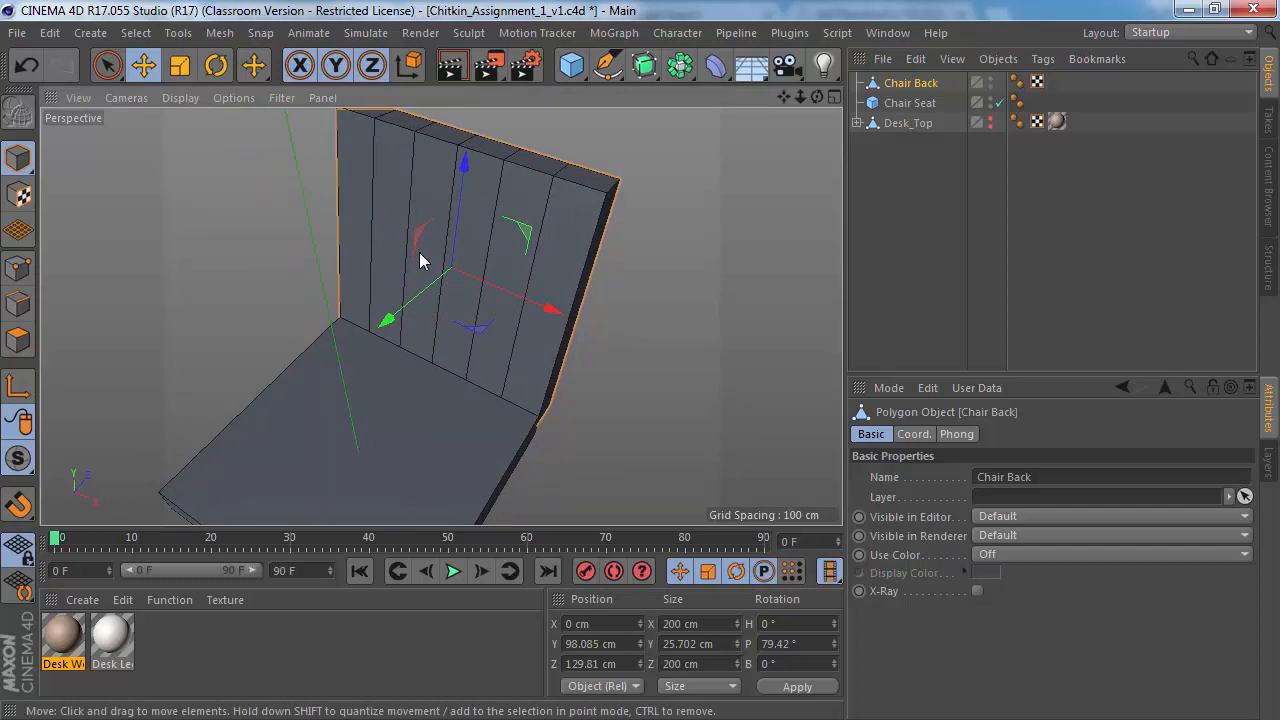
{"action": "left_click", "coordinate": [20, 341]}
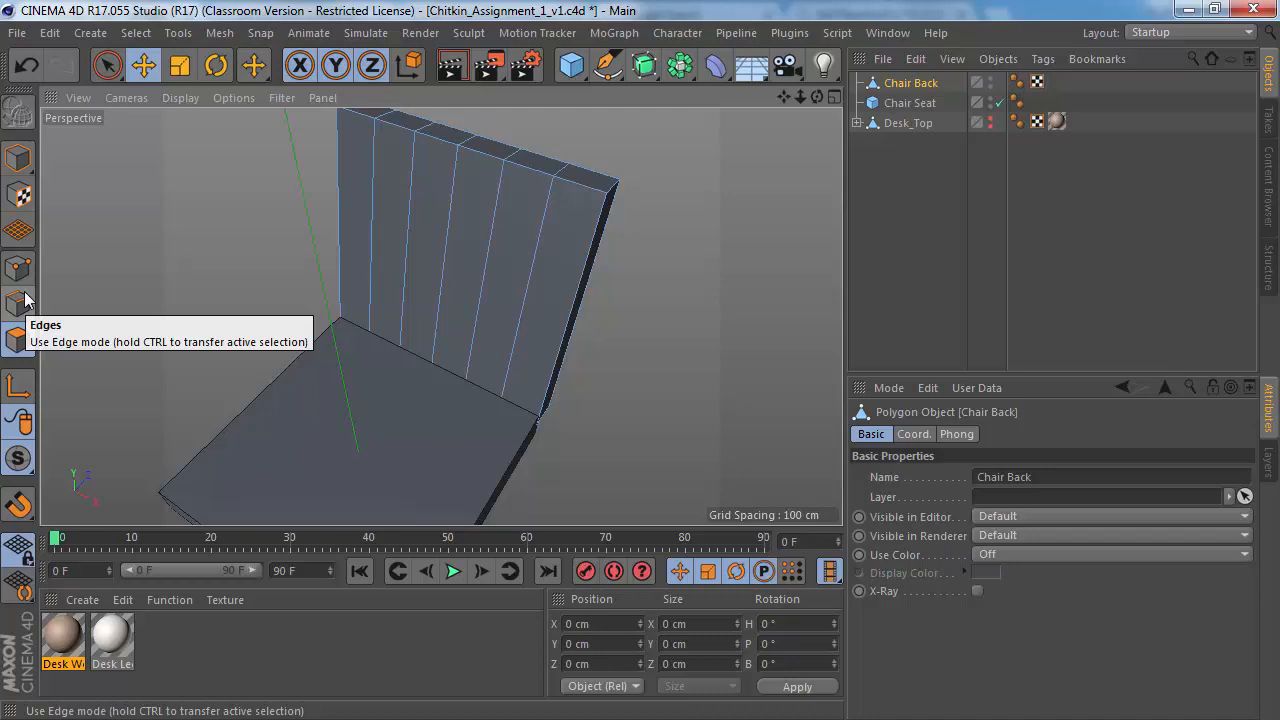
{"action": "left_click", "coordinate": [25, 300]}
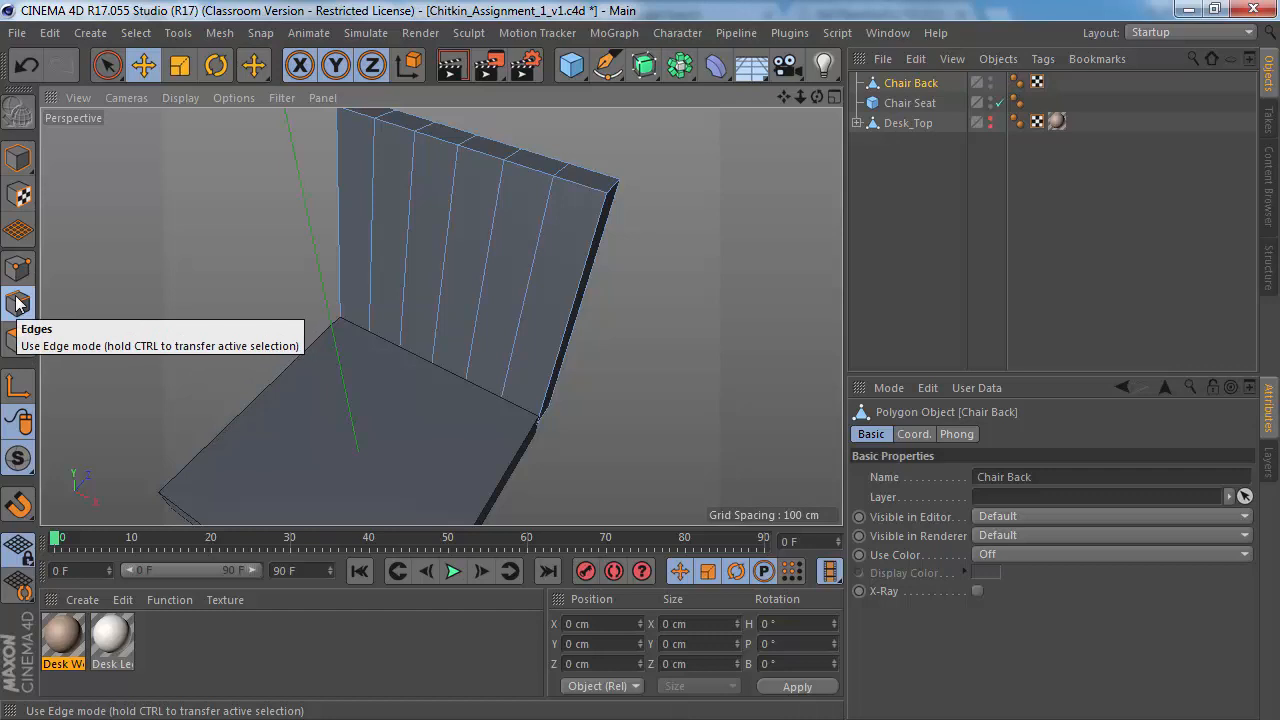
Step: Select the middle vertical edge on the Chair Back's front face, and the matching edge on its rear face
{"action": "left_click", "coordinate": [440, 255]}
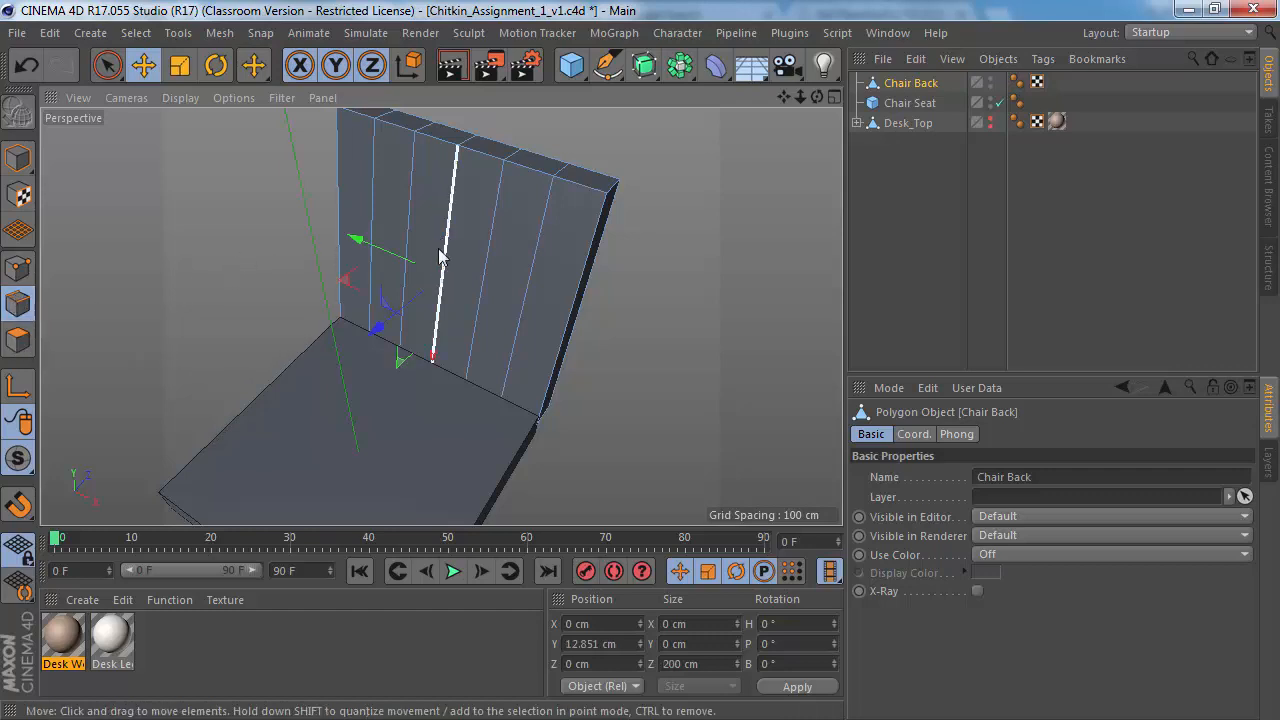
{"action": "left_click_drag", "start_coordinate": [440, 255], "coordinate": [96, 216], "text": "alt"}
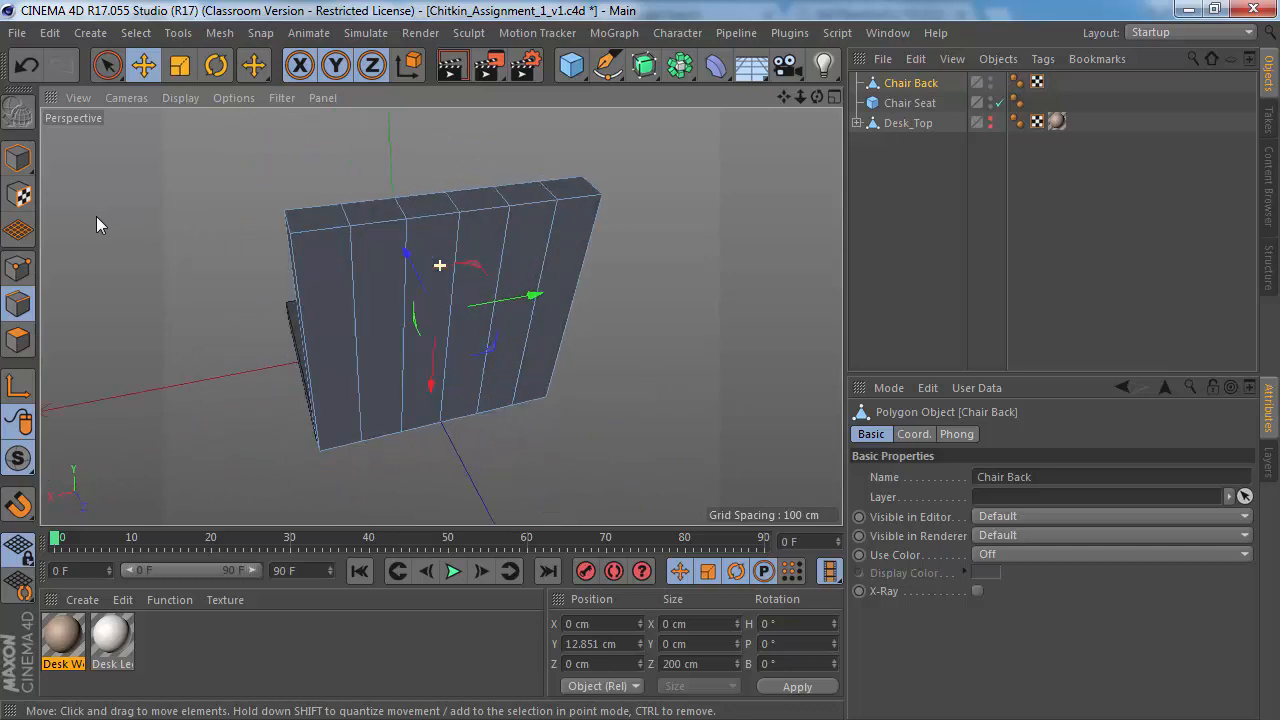
{"action": "left_click", "coordinate": [452, 240]}
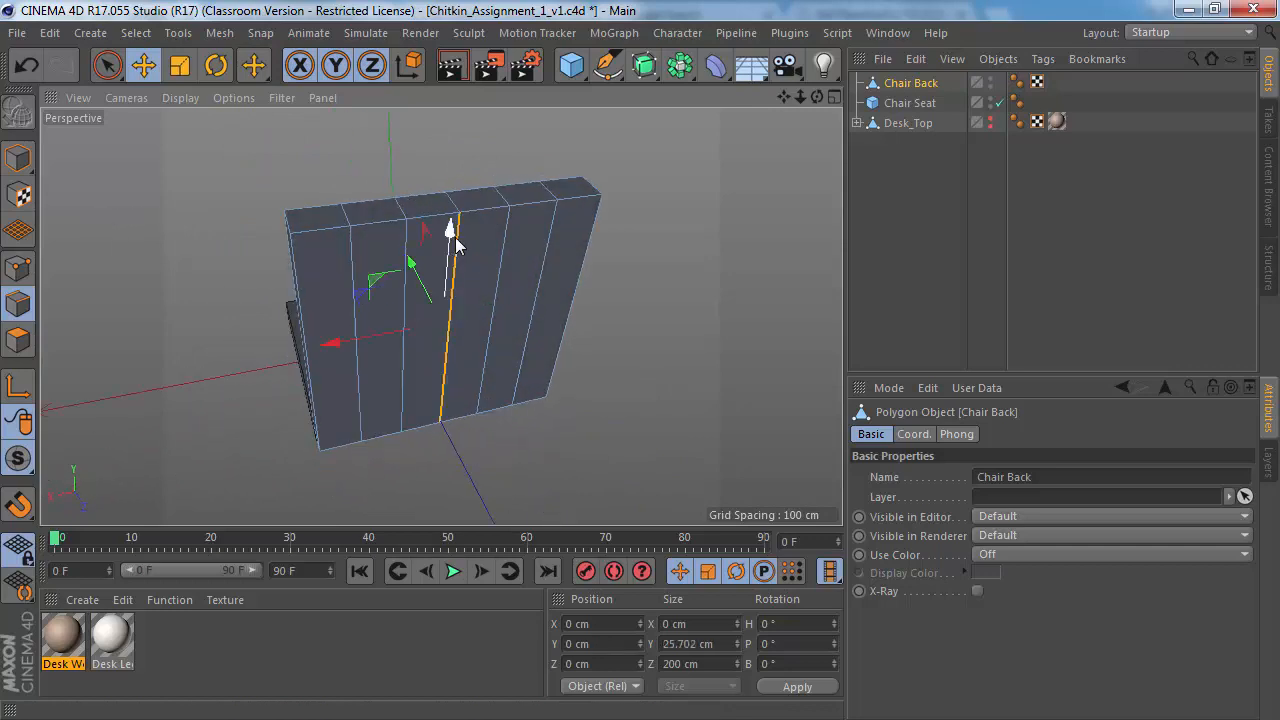
{"action": "left_click_drag", "start_coordinate": [423, 252], "coordinate": [530, 262], "text": "alt"}
Step: Try picking the five inner vertical edges on the Chair Back's front face with Live Selection, and clear the selection
{"action": "key", "text": "space"}
{"action": "left_click", "coordinate": [344, 266]}
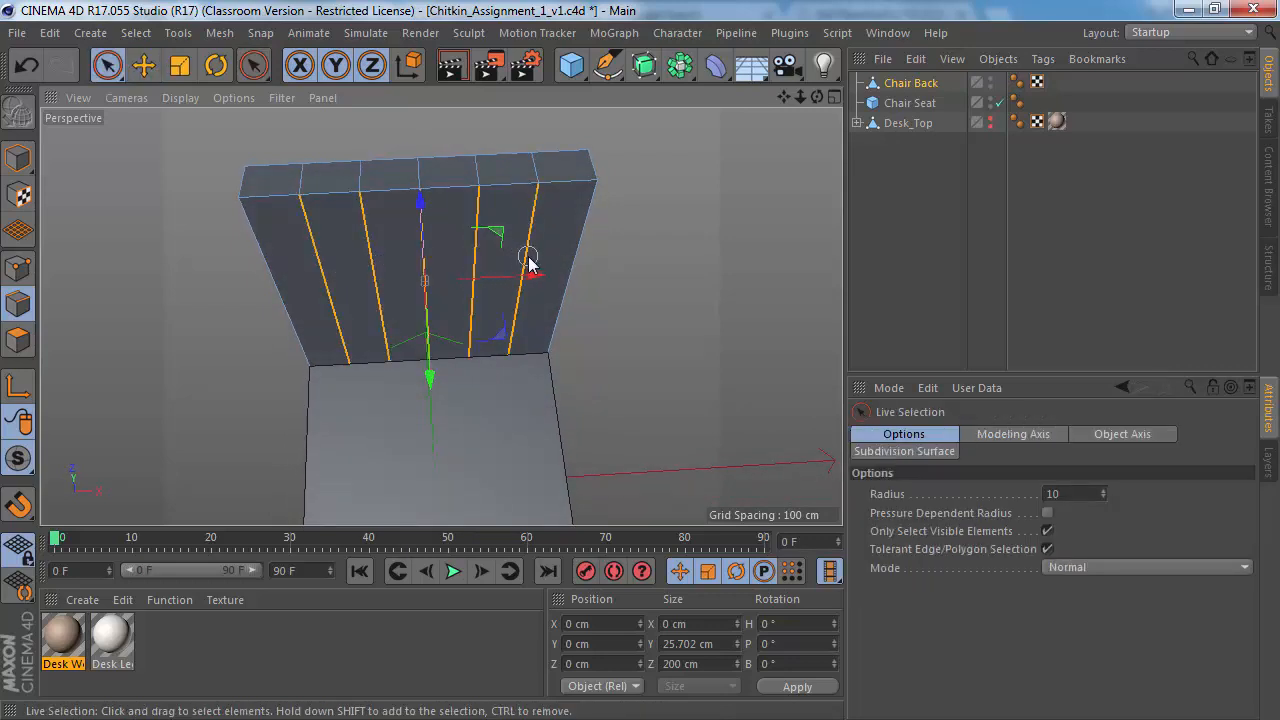
{"action": "left_click", "coordinate": [226, 256]}
{"action": "left_click", "coordinate": [316, 260]}
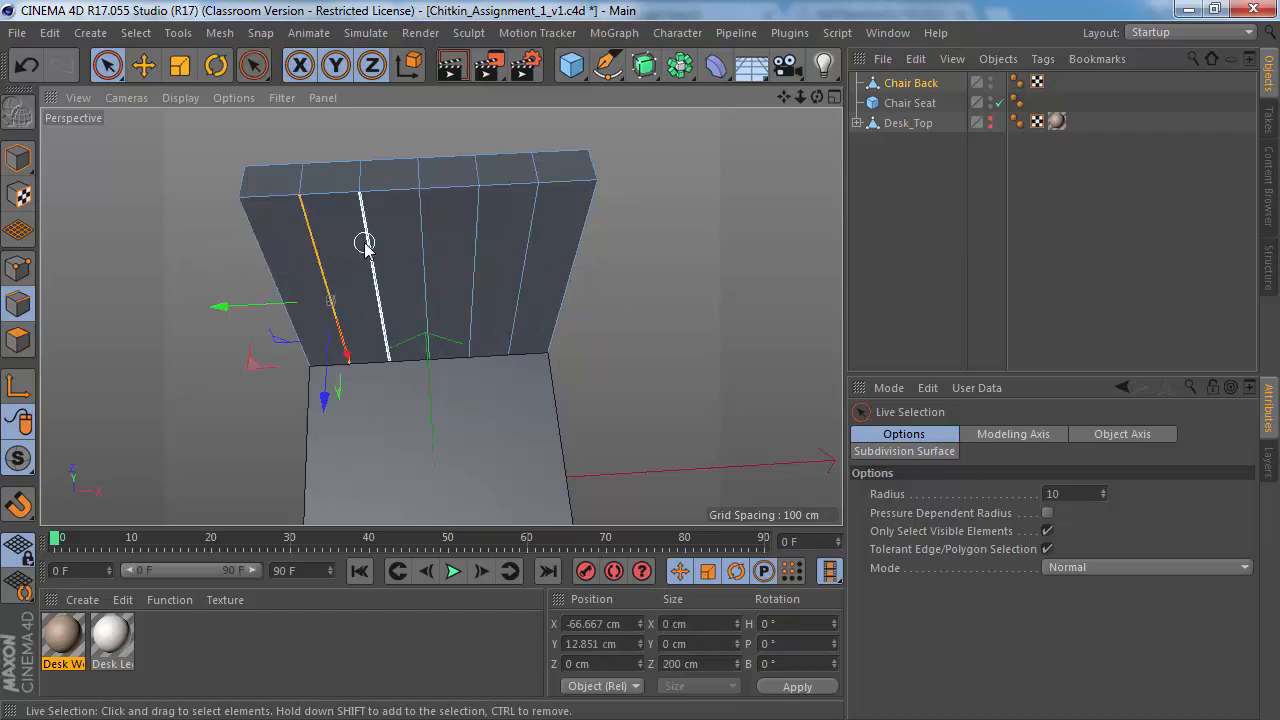
{"action": "left_click", "coordinate": [364, 243], "text": "shift"}
{"action": "left_click", "coordinate": [428, 230], "text": "shift"}
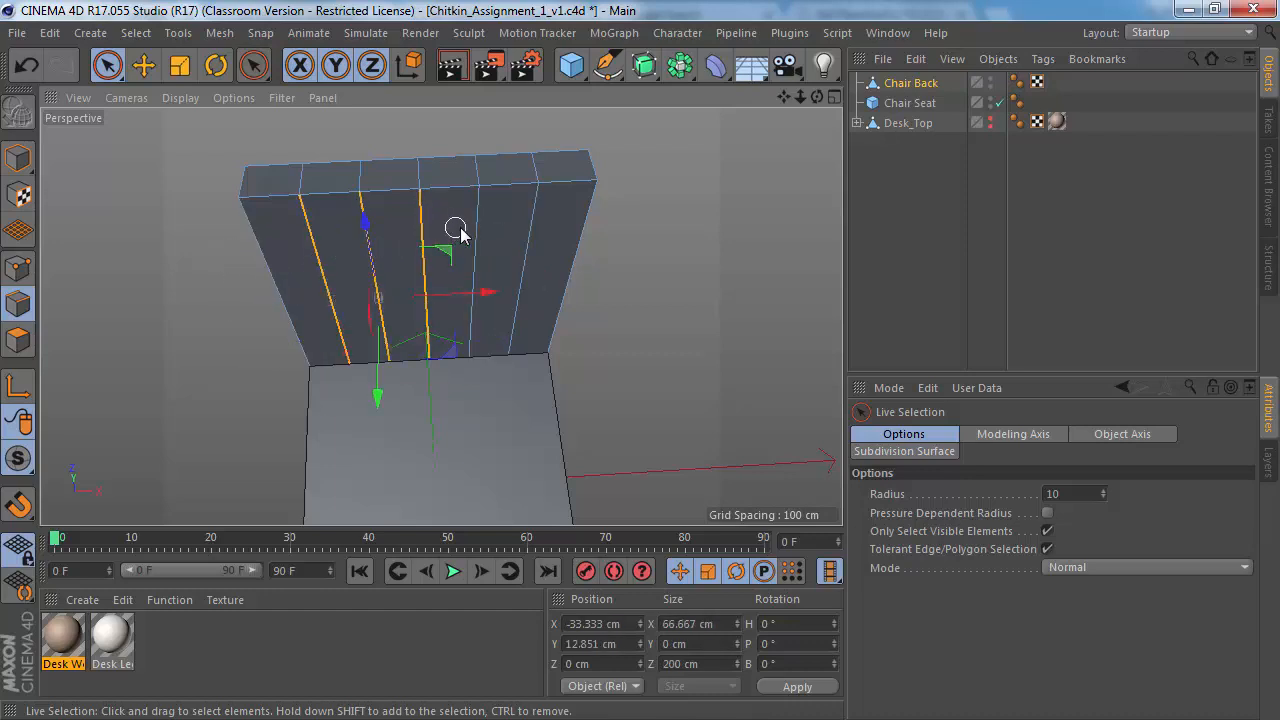
{"action": "left_click", "coordinate": [528, 214], "text": "shift"}
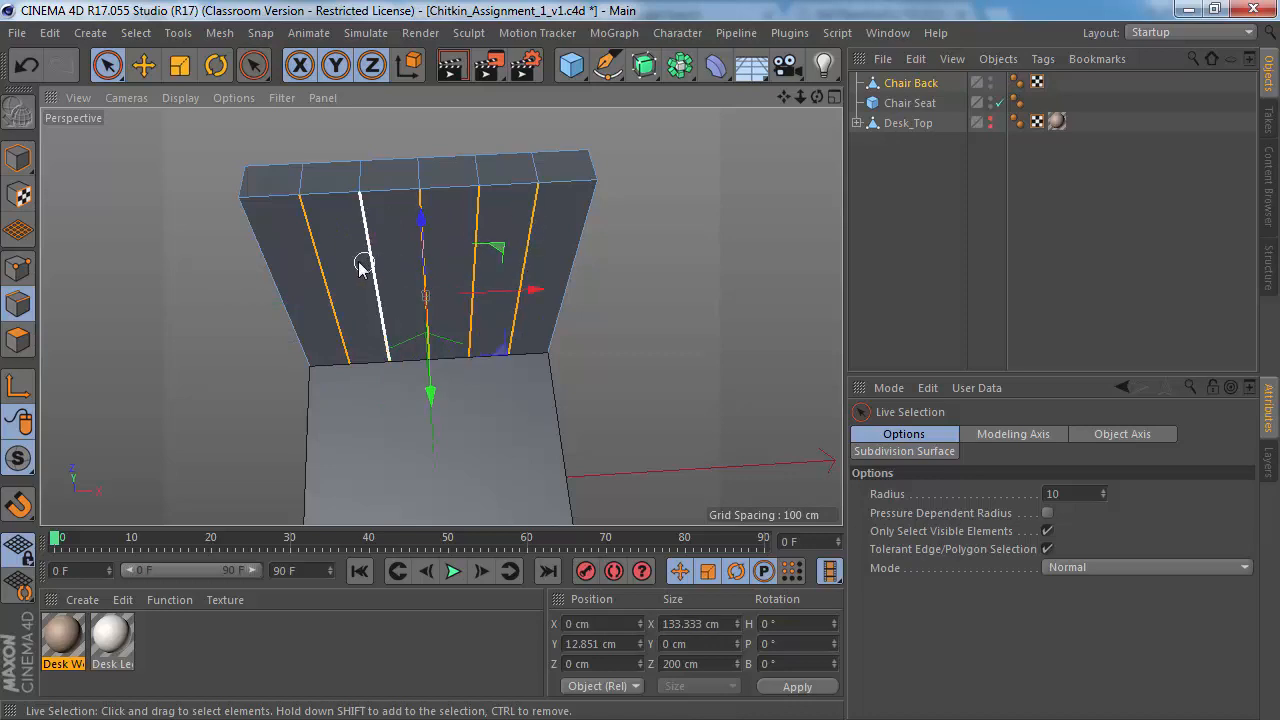
{"action": "mouse_move", "coordinate": [352, 261]}
{"action": "left_mouse_down", "text": "alt"}
{"action": "mouse_move", "coordinate": [334, 221]}
{"action": "mouse_move", "coordinate": [345, 258]}
{"action": "left_mouse_up", "text": "alt"}
{"action": "left_click", "coordinate": [214, 277]}
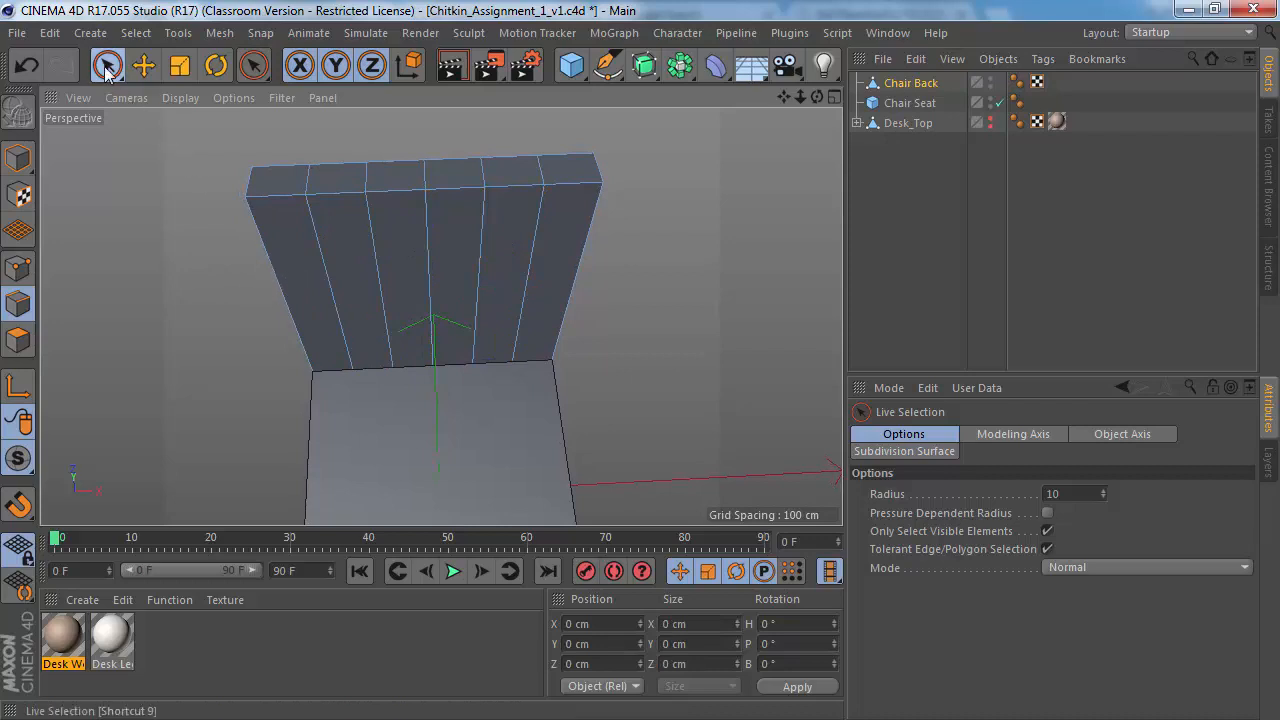
Step: Select the five inner vertical edges on both the front and rear faces of the Chair Back
{"action": "left_click", "coordinate": [328, 277]}
{"action": "left_click", "coordinate": [377, 272], "text": "shift"}
{"action": "left_click", "coordinate": [430, 274], "text": "shift"}
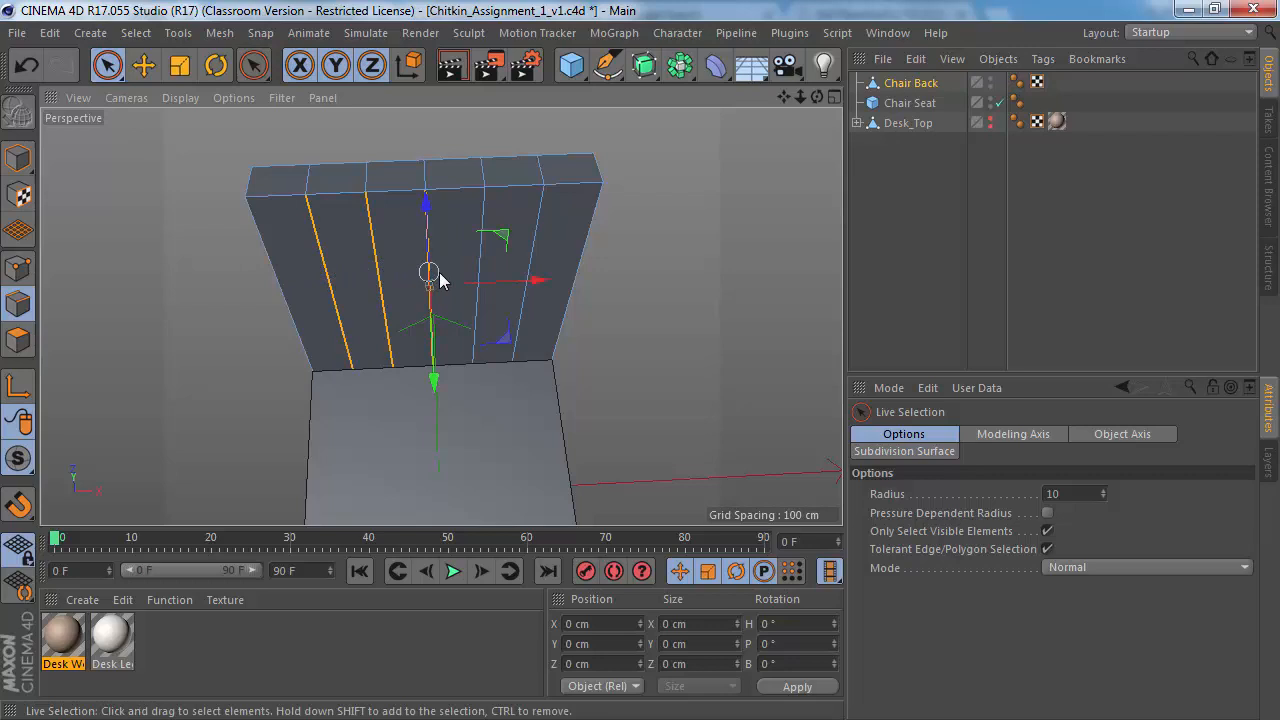
{"action": "left_click", "coordinate": [531, 271], "text": "shift"}
{"action": "left_click_drag", "start_coordinate": [422, 274], "coordinate": [461, 343], "text": "alt"}
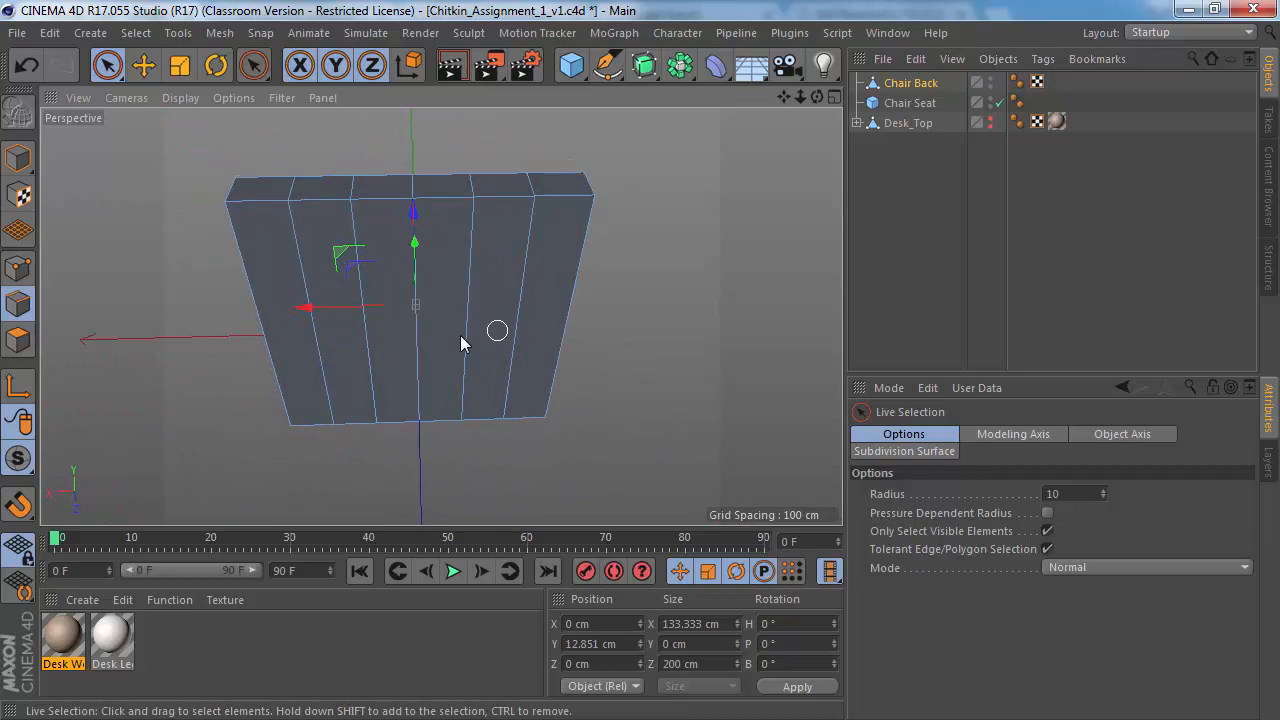
{"action": "left_click", "coordinate": [302, 271]}
{"action": "left_click", "coordinate": [358, 268], "text": "shift"}
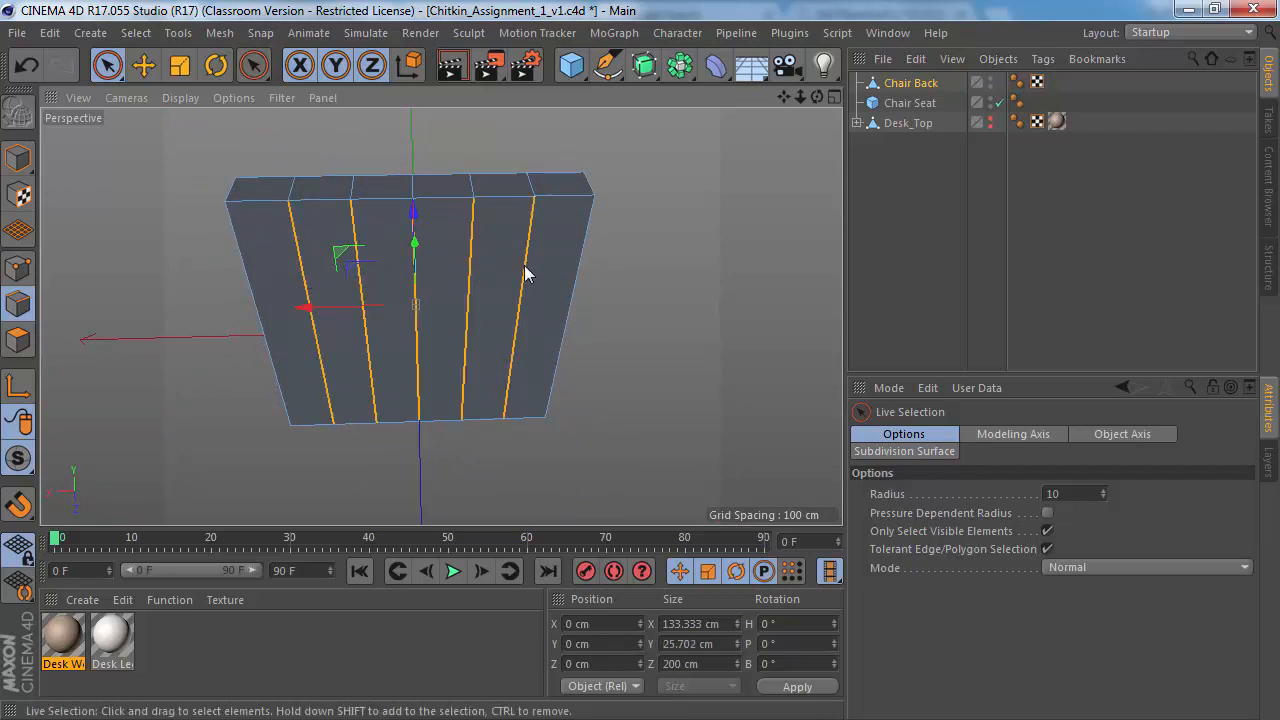
Step: Check the backrest's curve in the chair reference image and move the selected edges backward along Y by about 8 cm
{"action": "key", "text": "alt+Tab"}
{"action": "key", "text": "alt+Tab"}
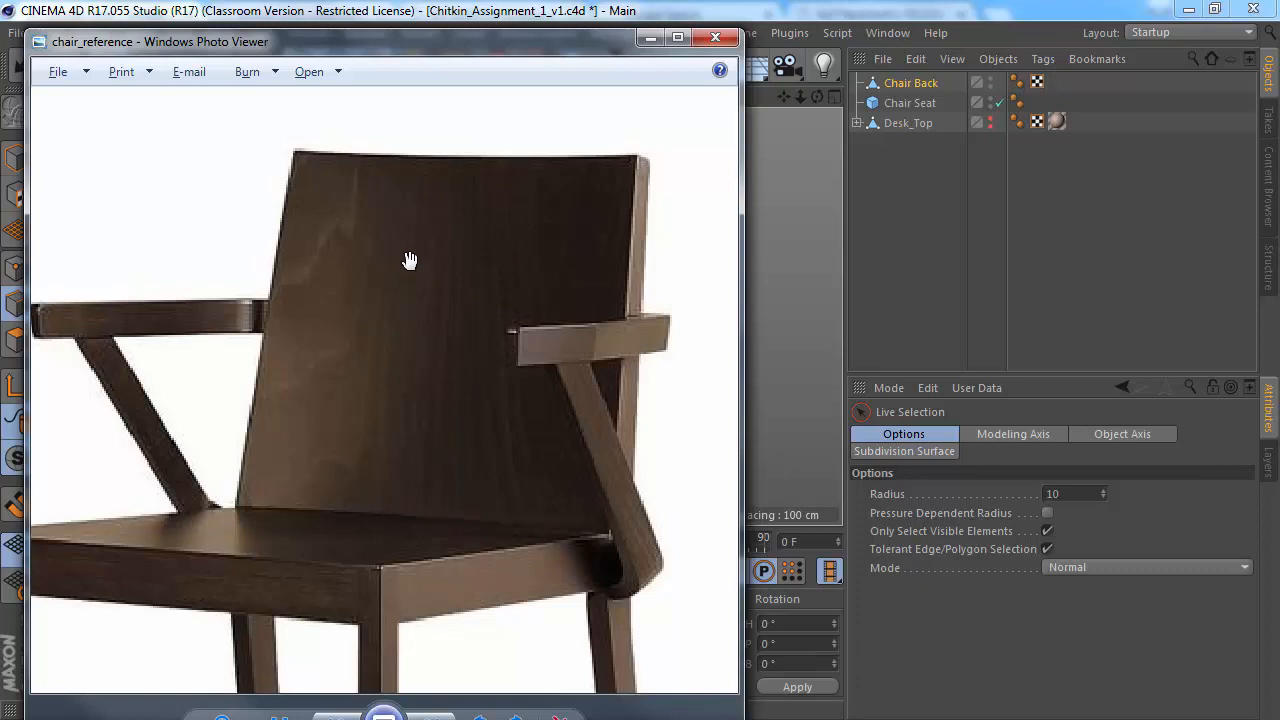
{"action": "key", "text": "alt+Tab"}
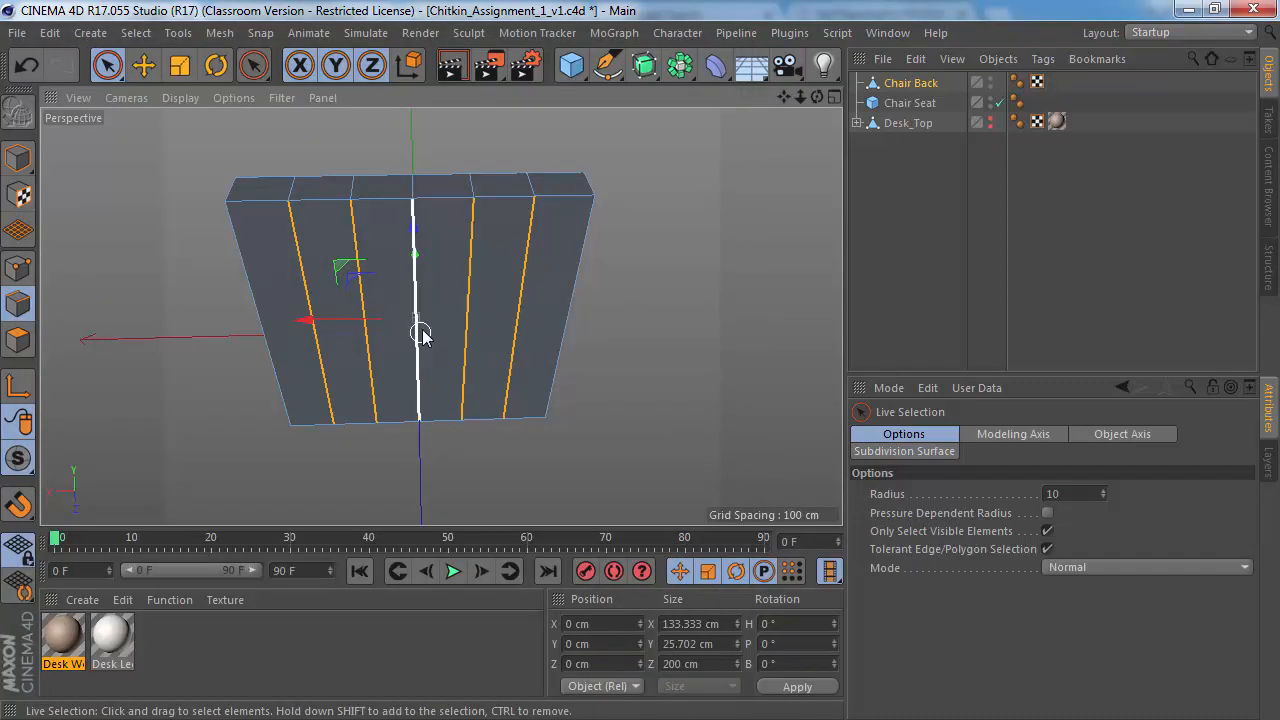
{"action": "left_click_drag", "start_coordinate": [420, 334], "coordinate": [388, 264], "text": "alt"}
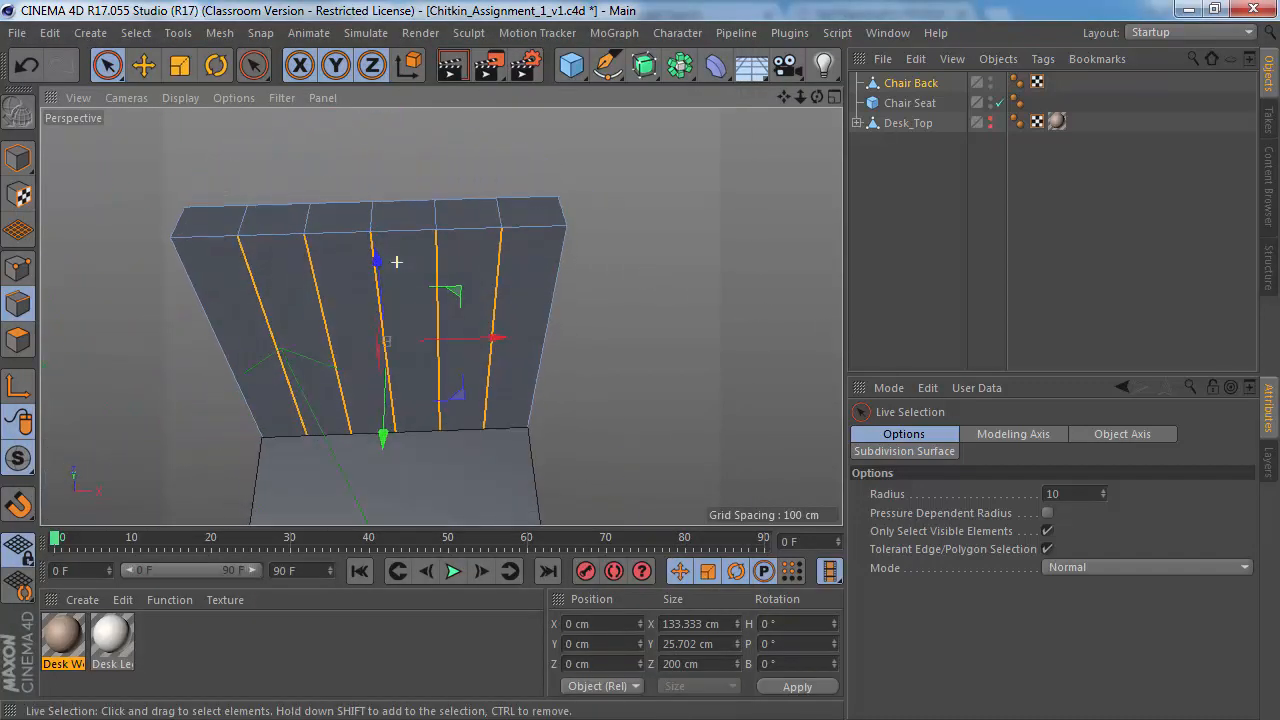
{"action": "left_click_drag", "start_coordinate": [394, 337], "coordinate": [372, 409], "text": "alt"}
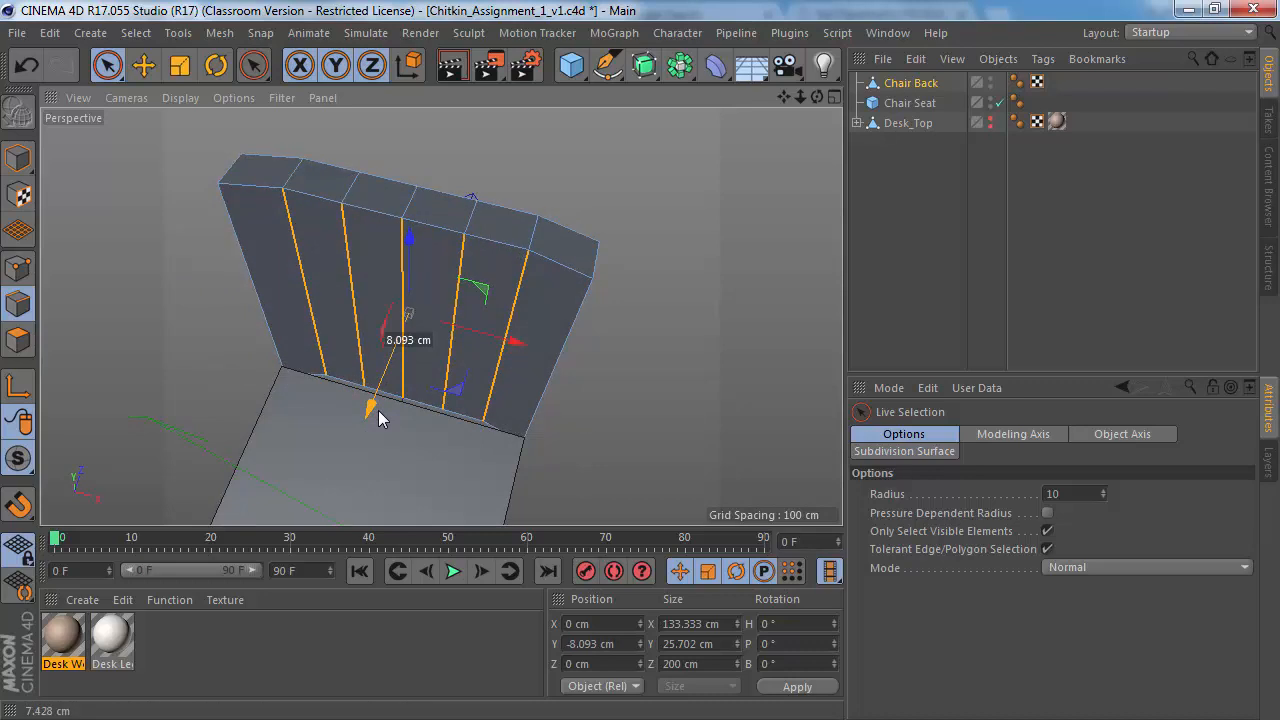
{"action": "left_click_drag", "start_coordinate": [323, 257], "coordinate": [387, 268], "text": "alt"}
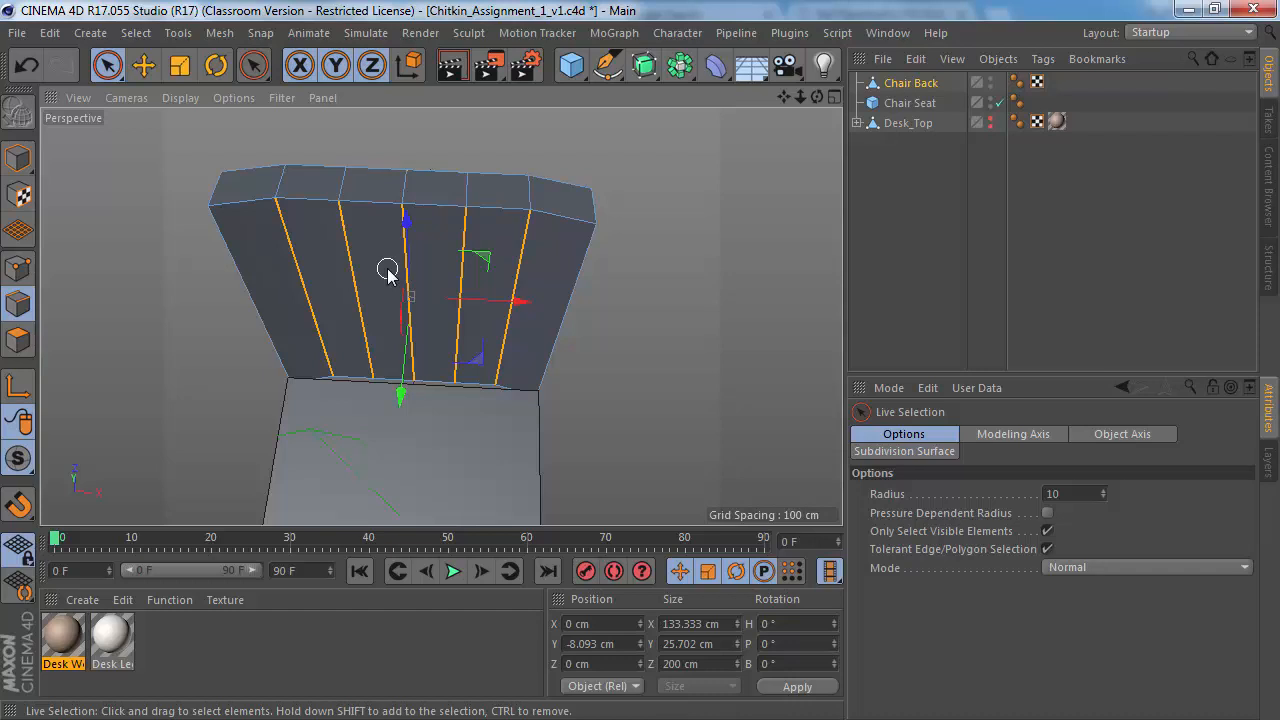
Step: Undo the backward edge move and the edge selection on the Chair Back
{"action": "key", "text": "ctrl+z"}
{"action": "key", "text": "ctrl+z"}
{"action": "key", "text": "ctrl+z"}
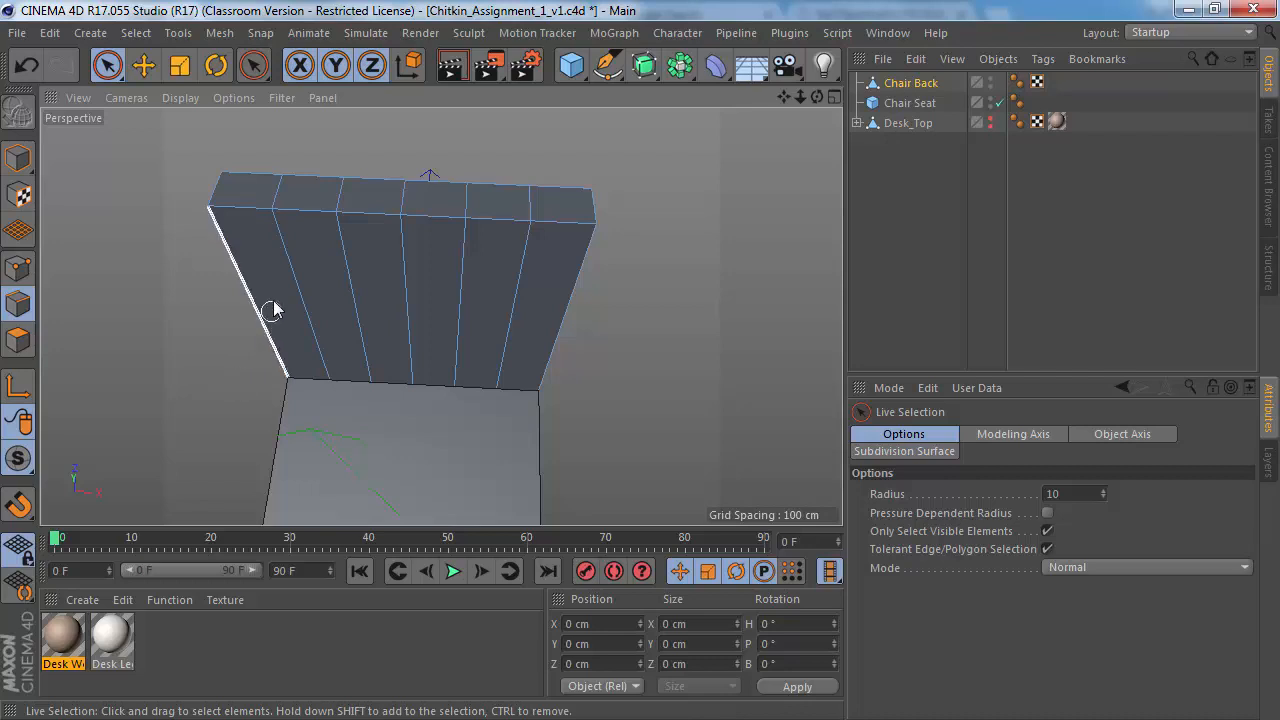
Step: Select the five inner vertical edges on the Chair Back's front face with Live Selection, and clear the selection
{"action": "left_click", "coordinate": [300, 290]}
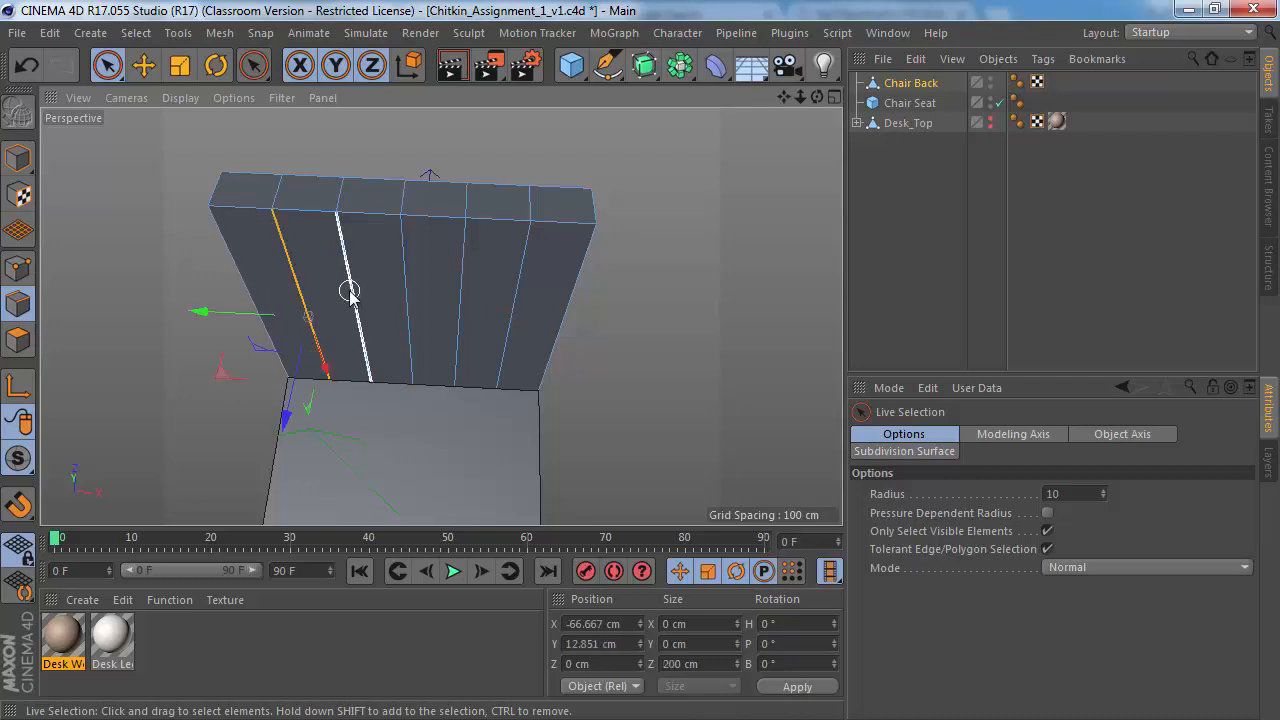
{"action": "left_click", "coordinate": [352, 290], "text": "shift"}
{"action": "left_click", "coordinate": [406, 253], "text": "shift"}
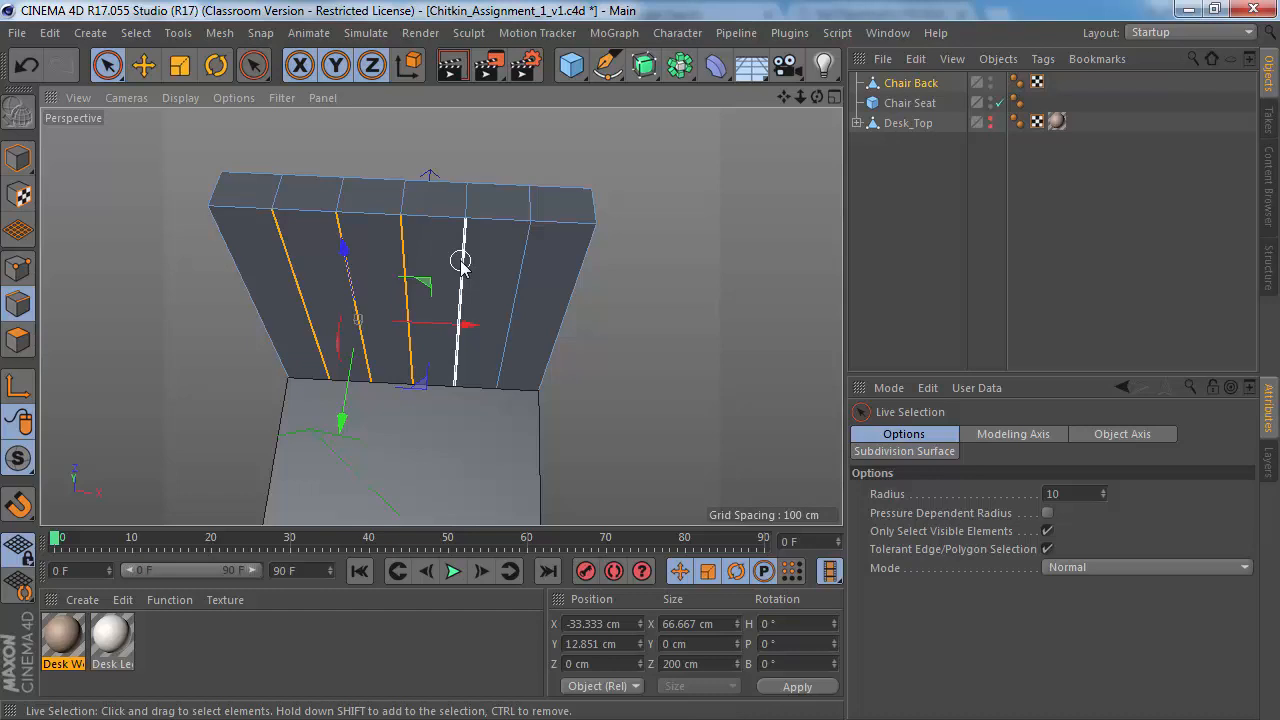
{"action": "left_click", "coordinate": [462, 262], "text": "shift"}
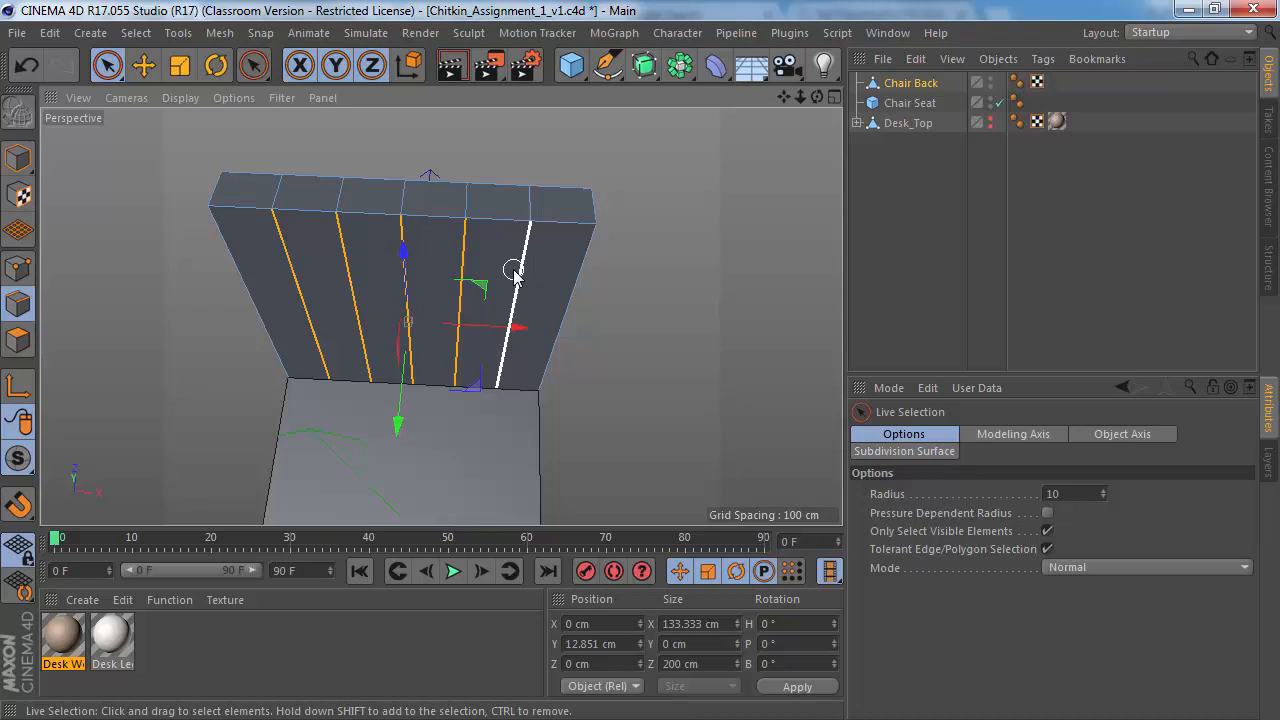
{"action": "left_click", "coordinate": [614, 249]}
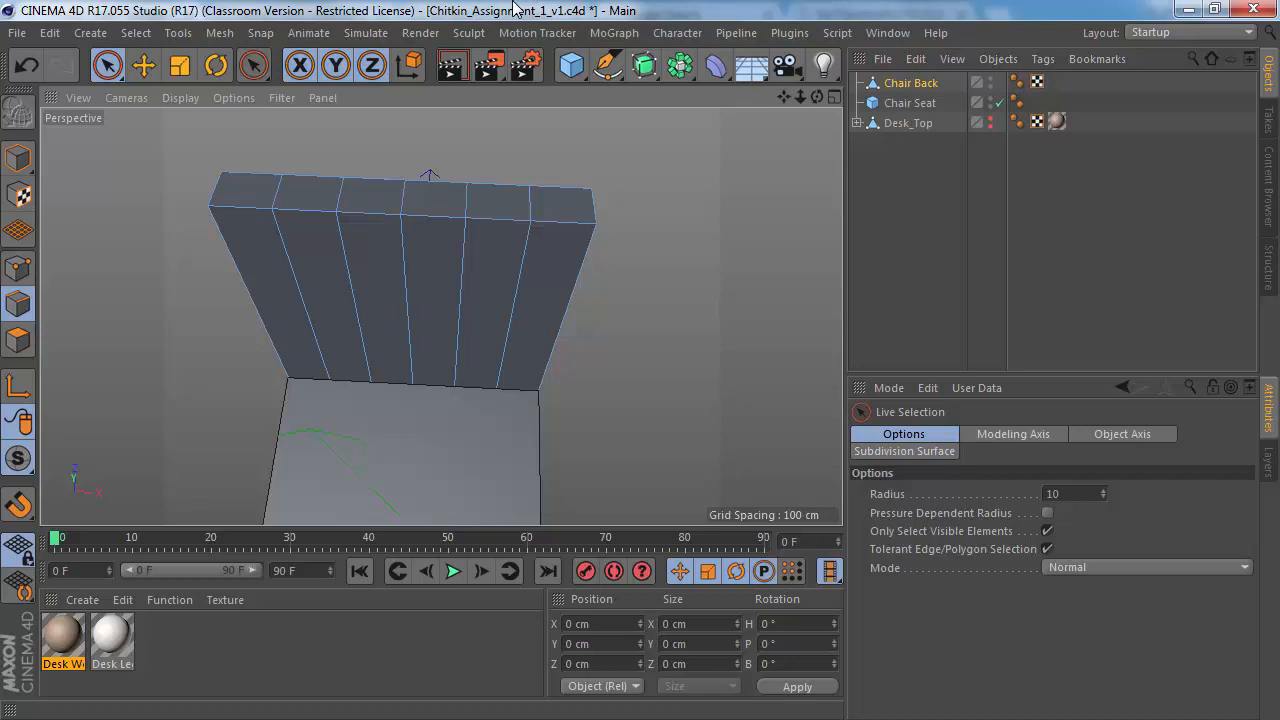
Step: Save the project as a new file version in the Project Files folder, changing the file name's suffix to v2
{"action": "left_click", "coordinate": [17, 32]}
{"action": "left_click", "coordinate": [64, 217]}
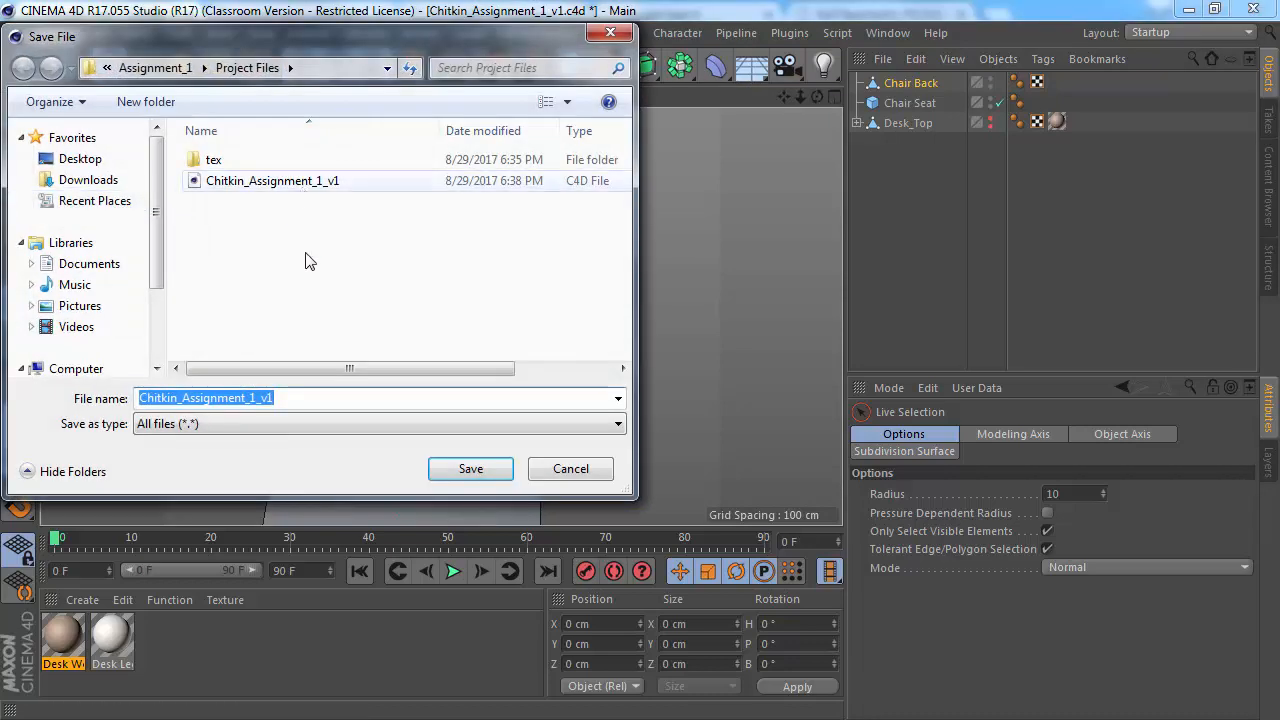
{"action": "left_click", "coordinate": [284, 399]}
{"action": "key", "text": "BackSpace"}
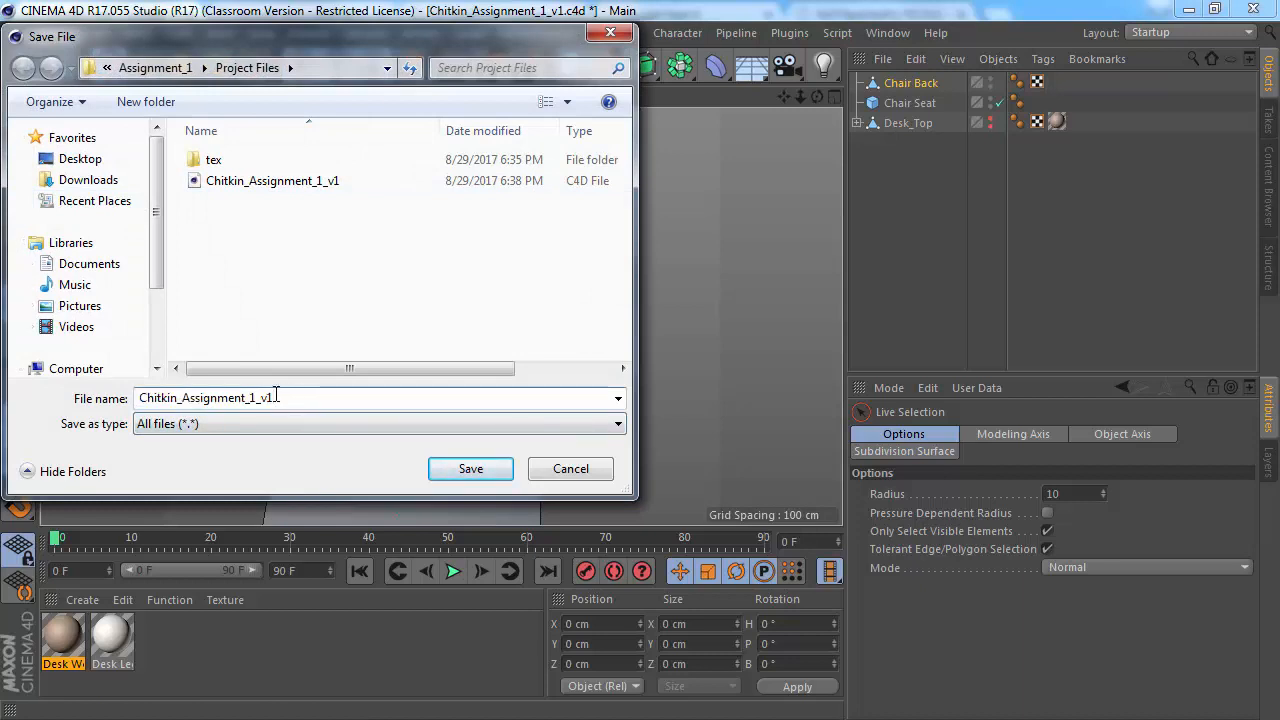
{"action": "type", "text": "2"}
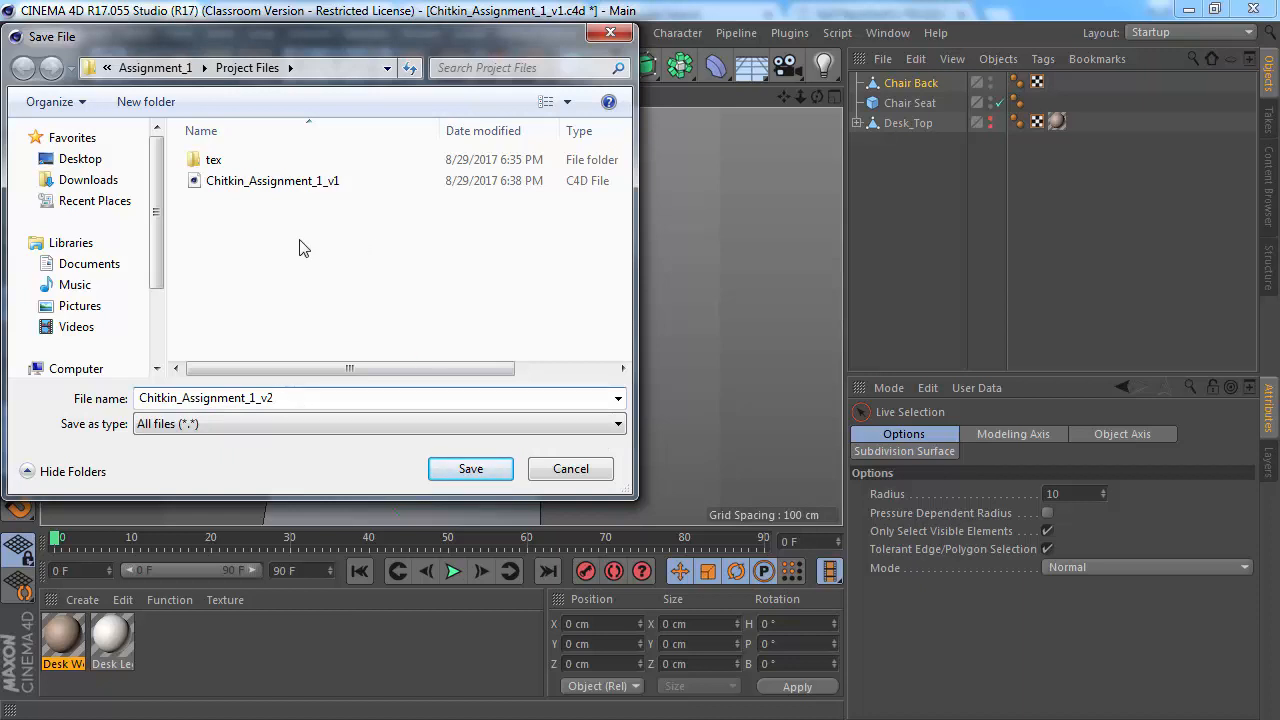
{"action": "left_click", "coordinate": [472, 468]}
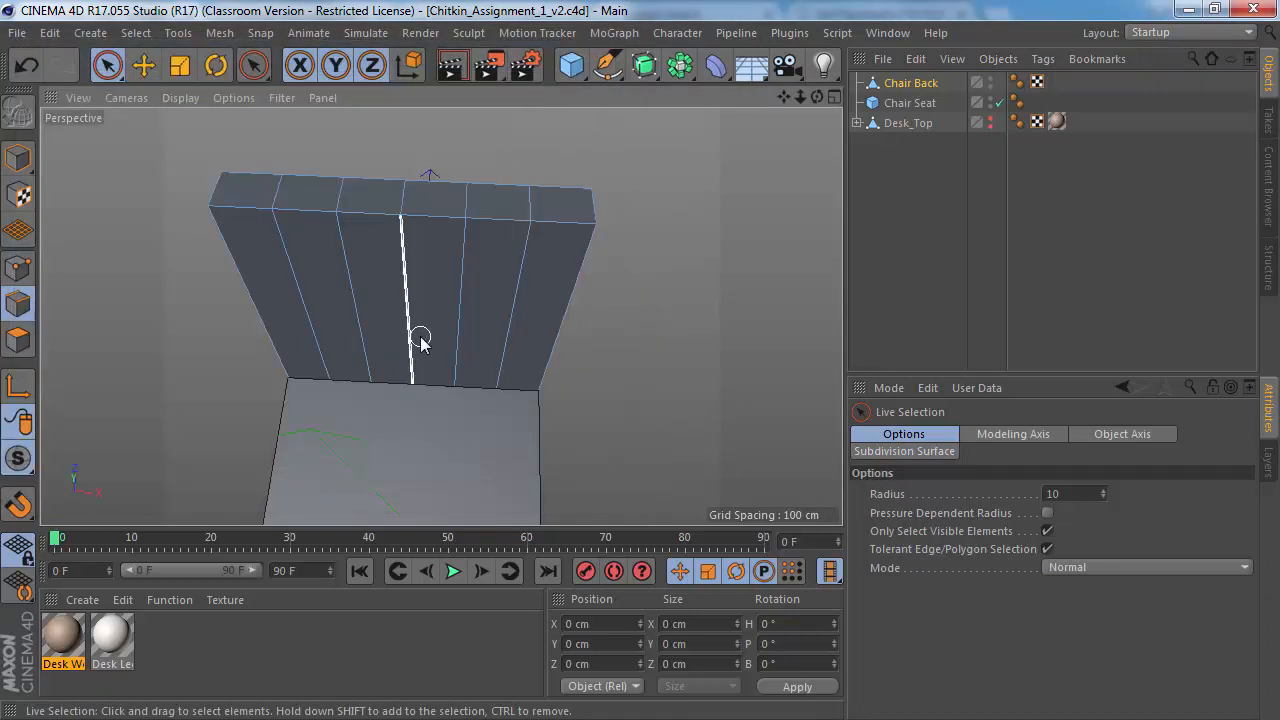
Step: Undo the edge edits back to the parametric Chair Back cube and show its object properties
{"action": "key", "text": "ctrl+z"}
{"action": "key", "text": "ctrl+z"}
{"action": "key", "text": "ctrl+z"}
{"action": "key", "text": "ctrl+z"}
{"action": "key", "text": "ctrl+z"}
{"action": "key", "text": "ctrl+z"}
{"action": "key", "text": "ctrl+z"}
{"action": "key", "text": "ctrl+z"}
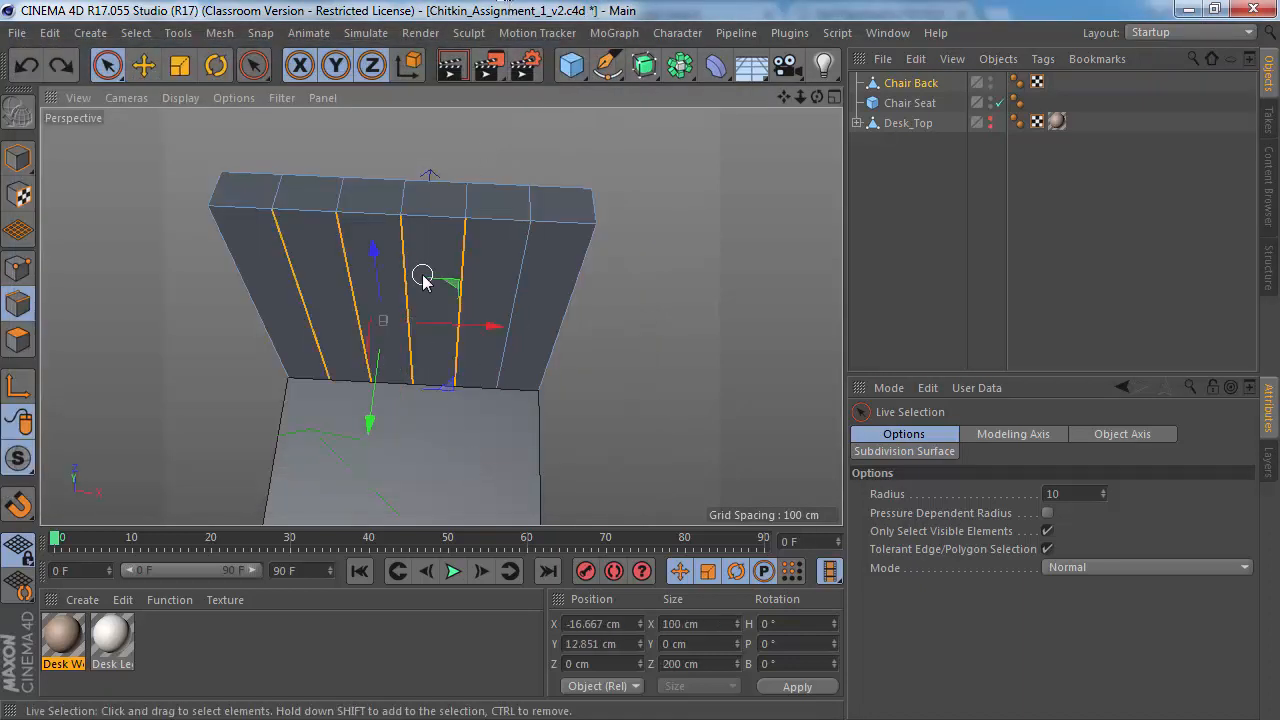
{"action": "key", "text": "ctrl+z"}
{"action": "key", "text": "ctrl+z"}
{"action": "key", "text": "ctrl+z"}
{"action": "key", "text": "ctrl+z"}
{"action": "key", "text": "ctrl+z"}
{"action": "key", "text": "ctrl+z"}
{"action": "key", "text": "ctrl+z"}
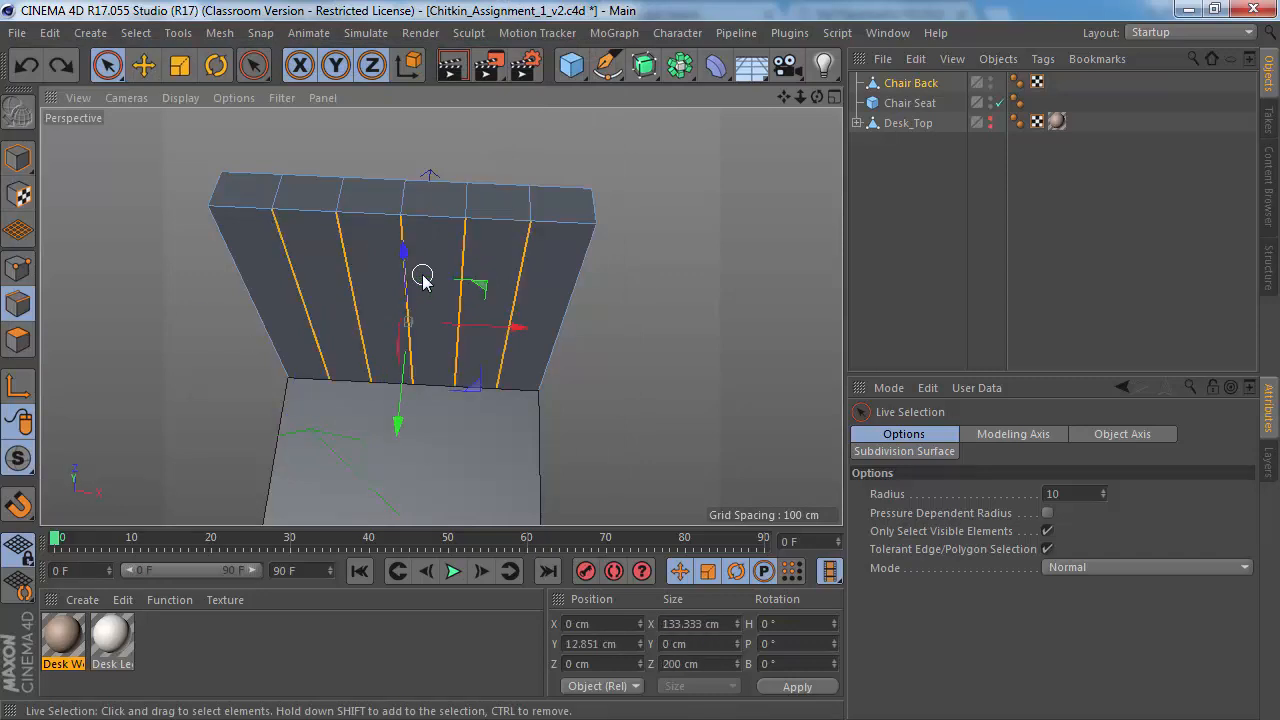
{"action": "key", "text": "ctrl+z"}
{"action": "key", "text": "ctrl+z"}
{"action": "key", "text": "ctrl+z"}
{"action": "key", "text": "ctrl+z"}
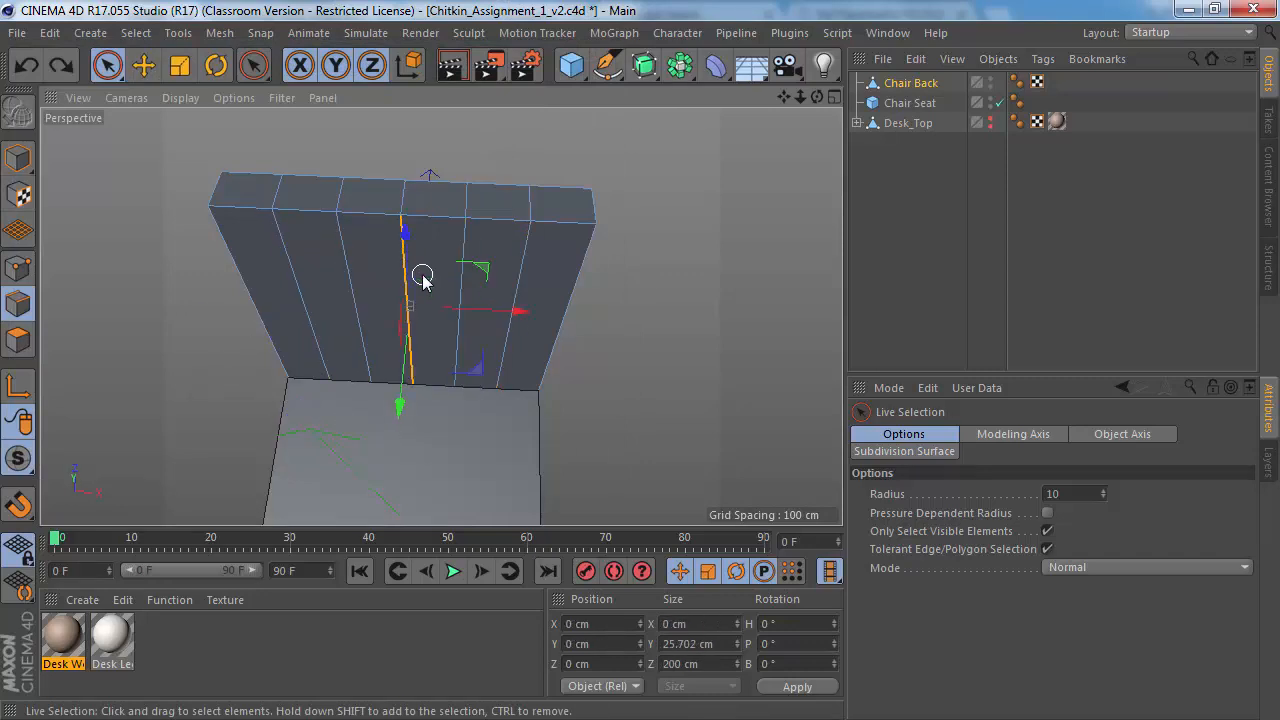
{"action": "key", "text": "ctrl+z"}
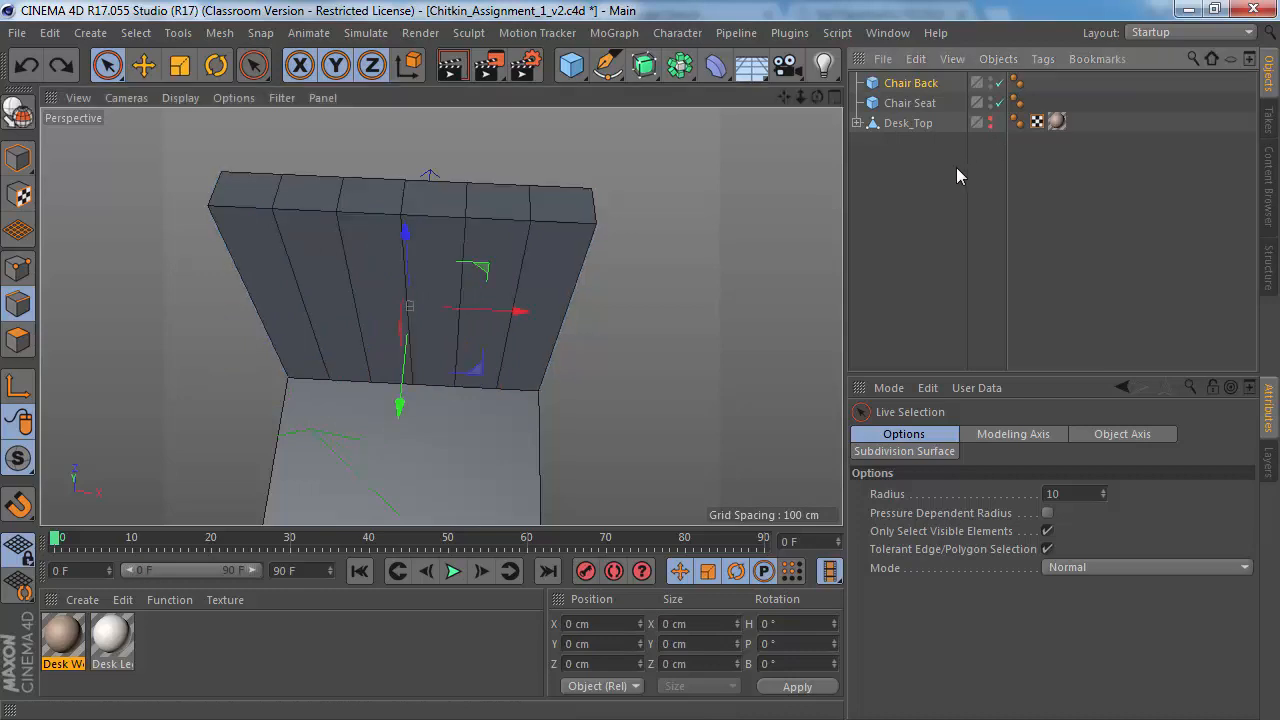
{"action": "left_click", "coordinate": [922, 84]}
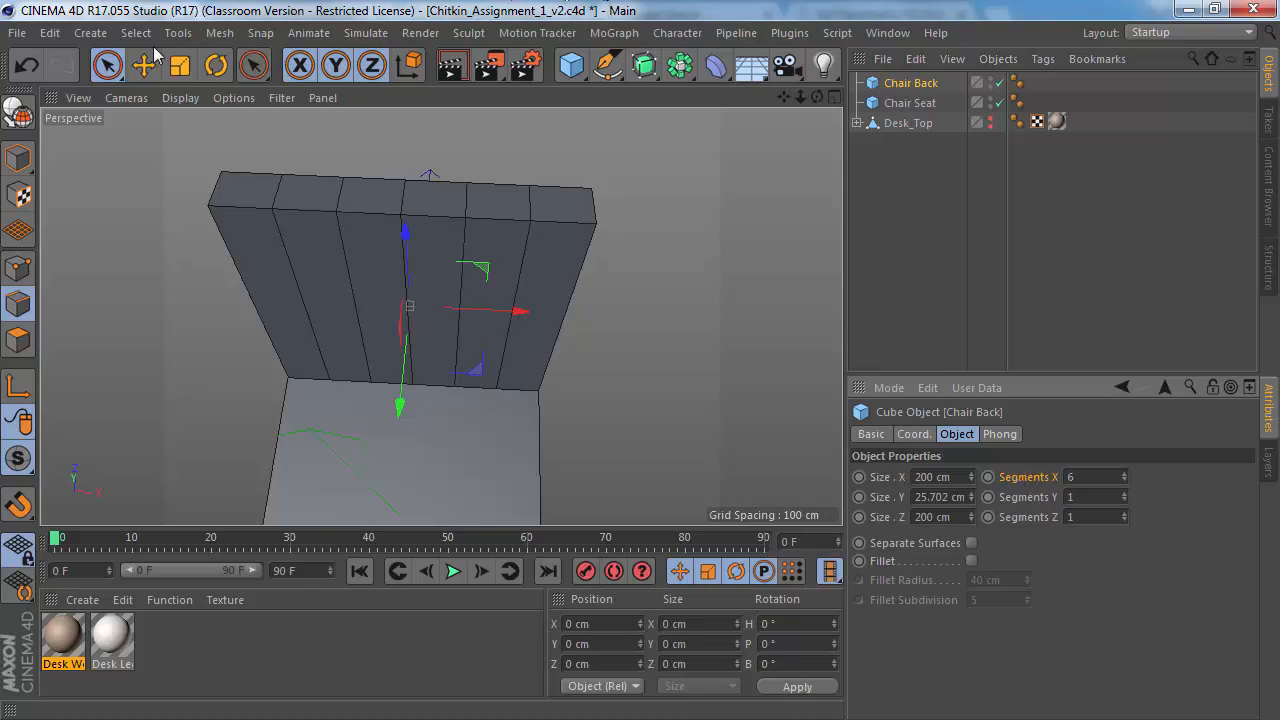
Step: Revert the project to its saved v2 version, discarding the current changes
{"action": "left_click", "coordinate": [24, 35]}
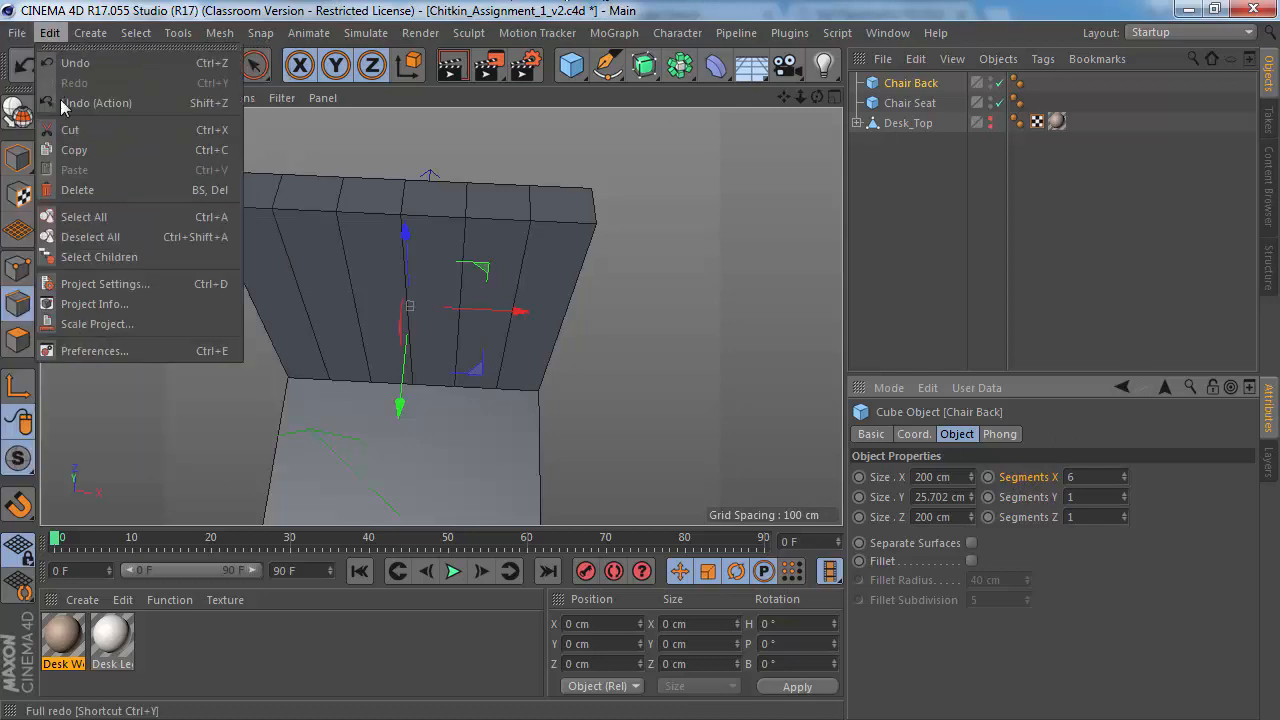
{"action": "left_click", "coordinate": [66, 124]}
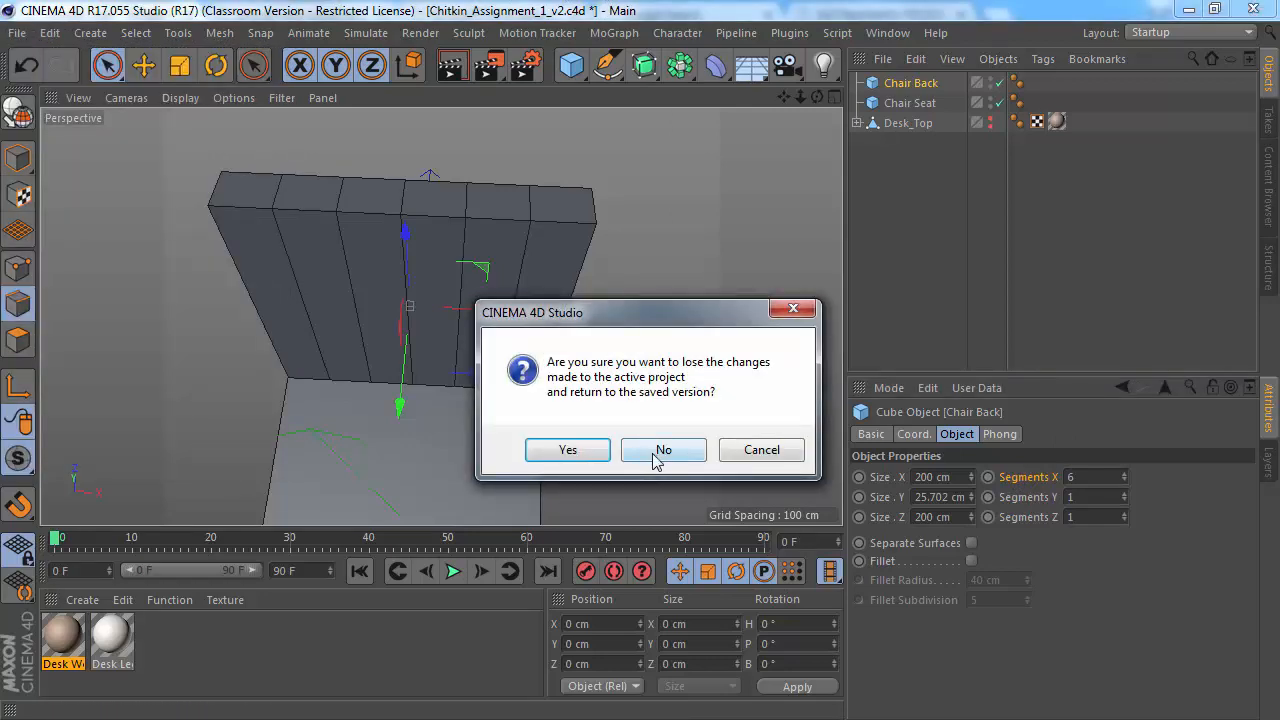
{"action": "left_click", "coordinate": [570, 449]}
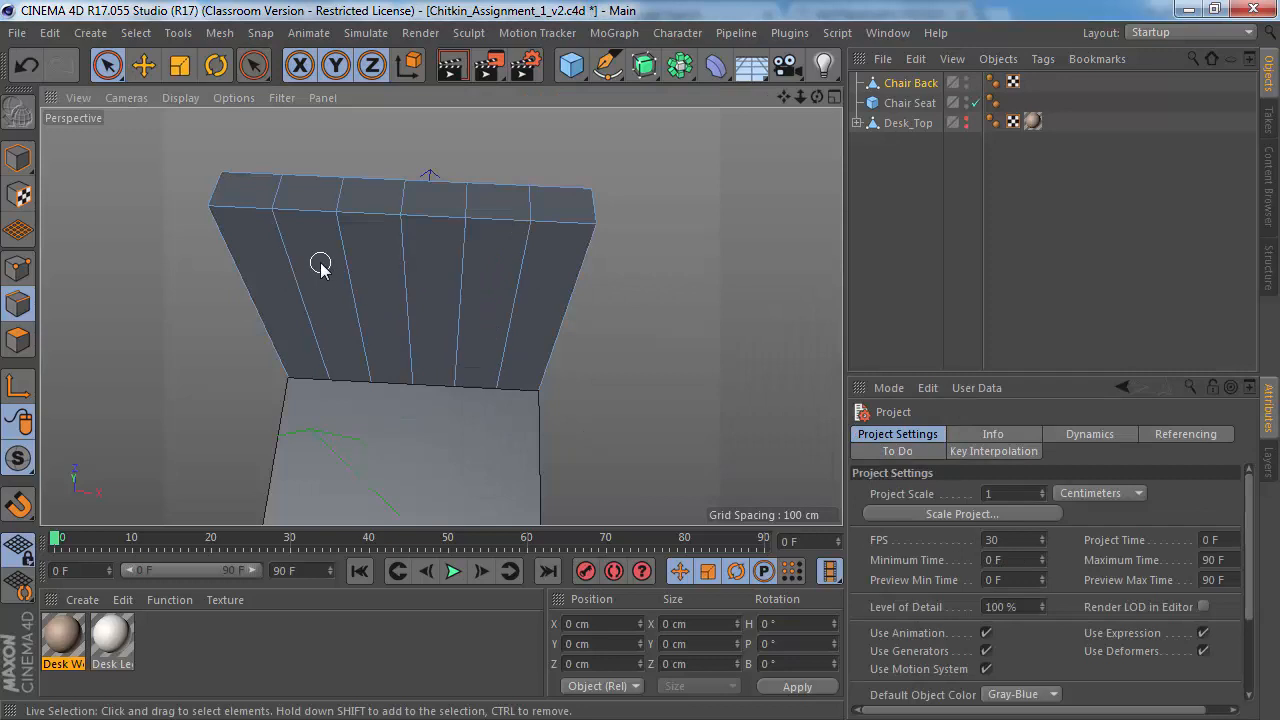
Step: Select the Chair Back's five inner vertical edges on both faces and move them backward along Y by about 5.7 cm
{"action": "mouse_move", "coordinate": [354, 243]}
{"action": "left_mouse_down", "text": "alt"}
{"action": "mouse_move", "coordinate": [345, 255]}
{"action": "mouse_move", "coordinate": [514, 263]}
{"action": "mouse_move", "coordinate": [49, 184]}
{"action": "mouse_move", "coordinate": [110, 200]}
{"action": "left_mouse_up", "text": "alt"}
{"action": "left_click_drag", "start_coordinate": [698, 358], "coordinate": [457, 314], "text": "alt"}
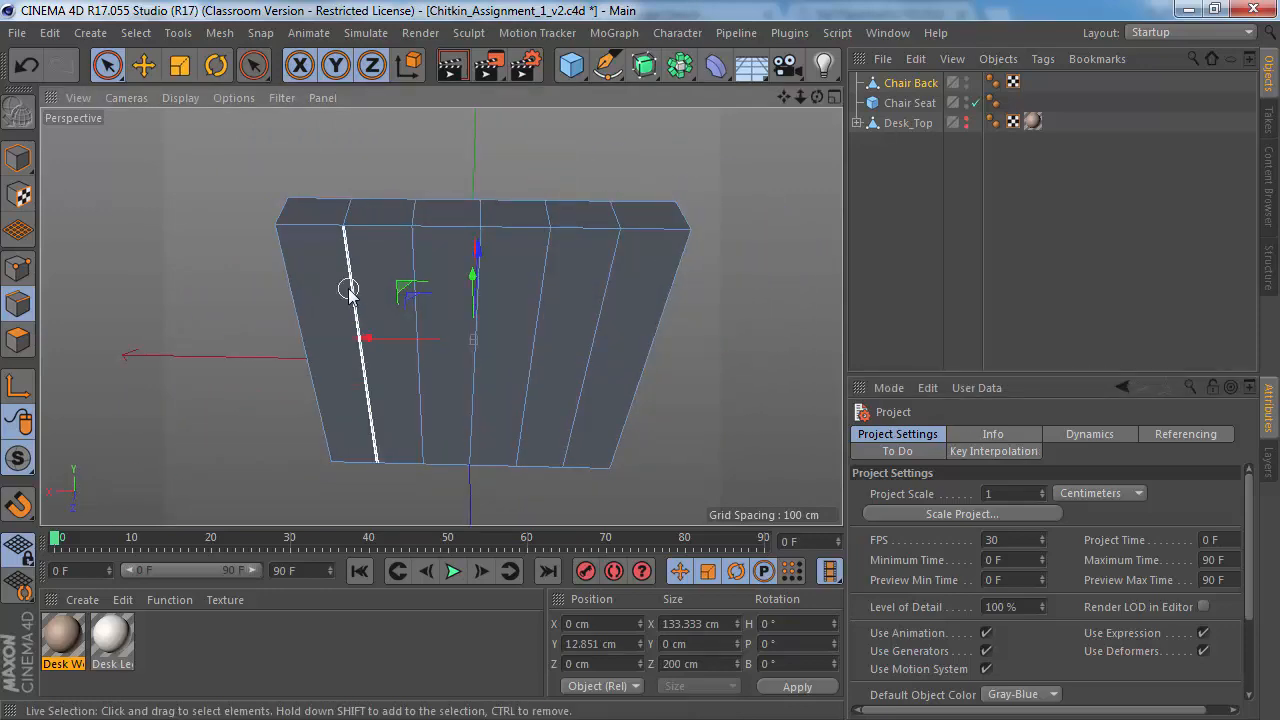
{"action": "mouse_move", "coordinate": [349, 286]}
{"action": "left_mouse_down"}
{"action": "mouse_move", "coordinate": [597, 300]}
{"action": "mouse_move", "coordinate": [766, 286]}
{"action": "mouse_move", "coordinate": [457, 257]}
{"action": "mouse_move", "coordinate": [440, 275]}
{"action": "mouse_move", "coordinate": [363, 263]}
{"action": "mouse_move", "coordinate": [348, 298]}
{"action": "left_mouse_up"}
{"action": "left_click_drag", "start_coordinate": [380, 364], "coordinate": [257, 362], "text": "alt"}
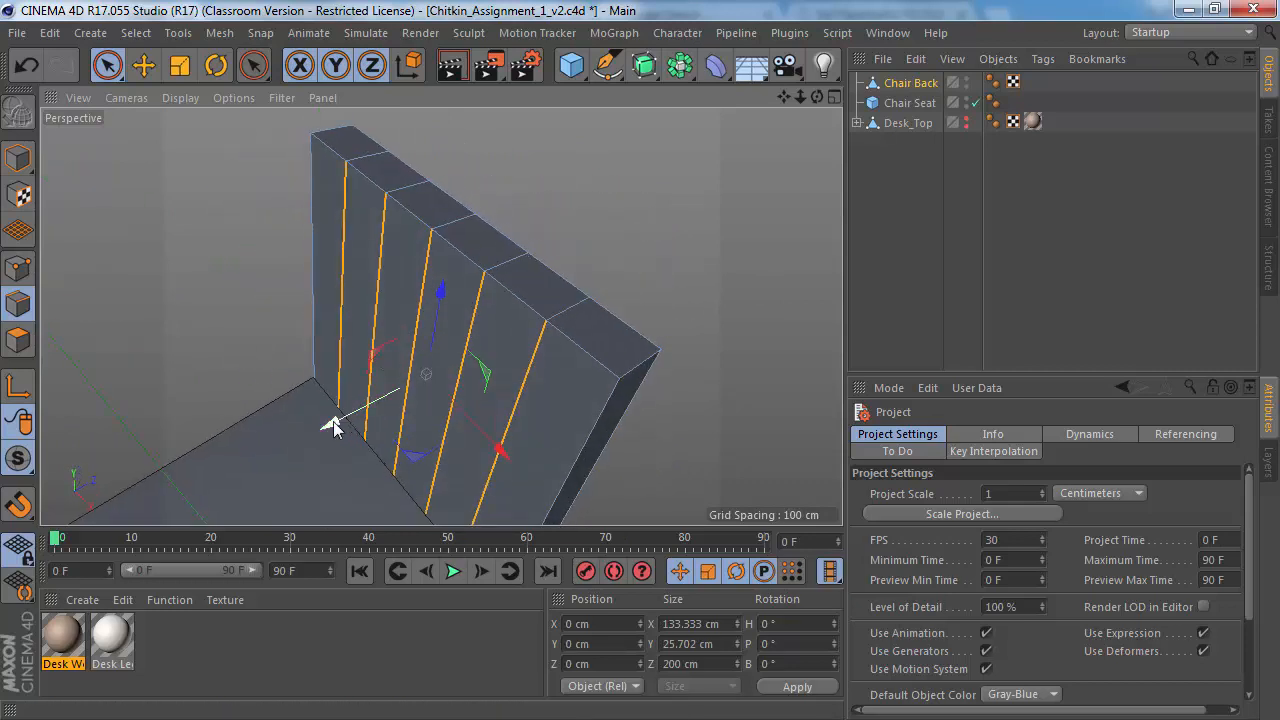
{"action": "left_click_drag", "start_coordinate": [333, 427], "coordinate": [346, 430]}
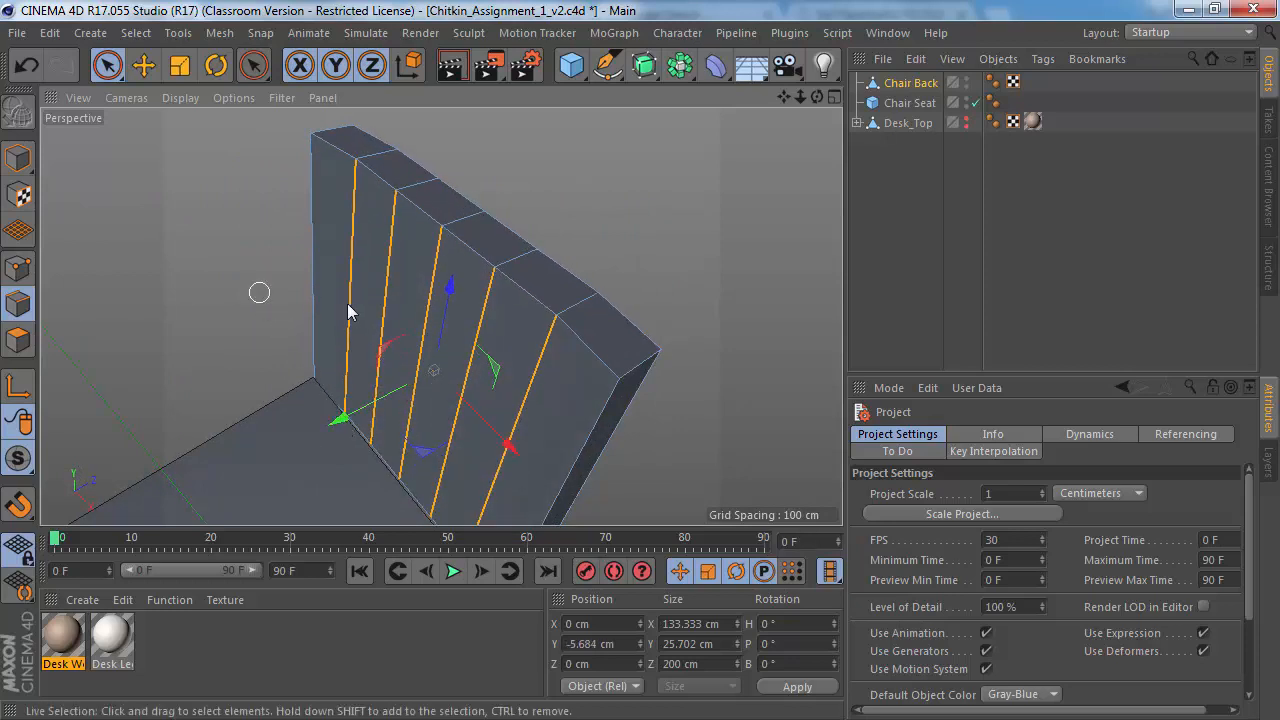
Step: Undo the backward edge move, clear the edge selection, and check the Live Selection radius setting
{"action": "left_click_drag", "start_coordinate": [349, 306], "coordinate": [181, 276], "text": "alt"}
{"action": "left_click", "coordinate": [181, 276]}
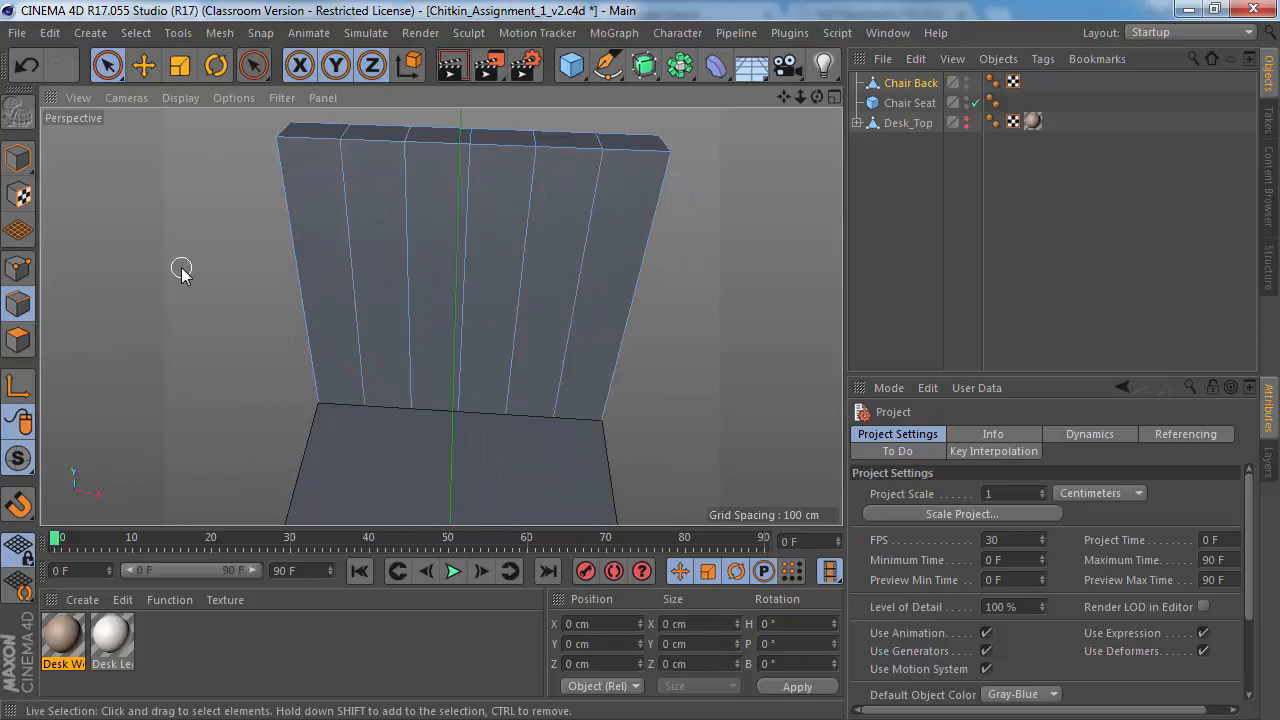
{"action": "left_click_drag", "start_coordinate": [260, 263], "coordinate": [249, 307], "text": "alt"}
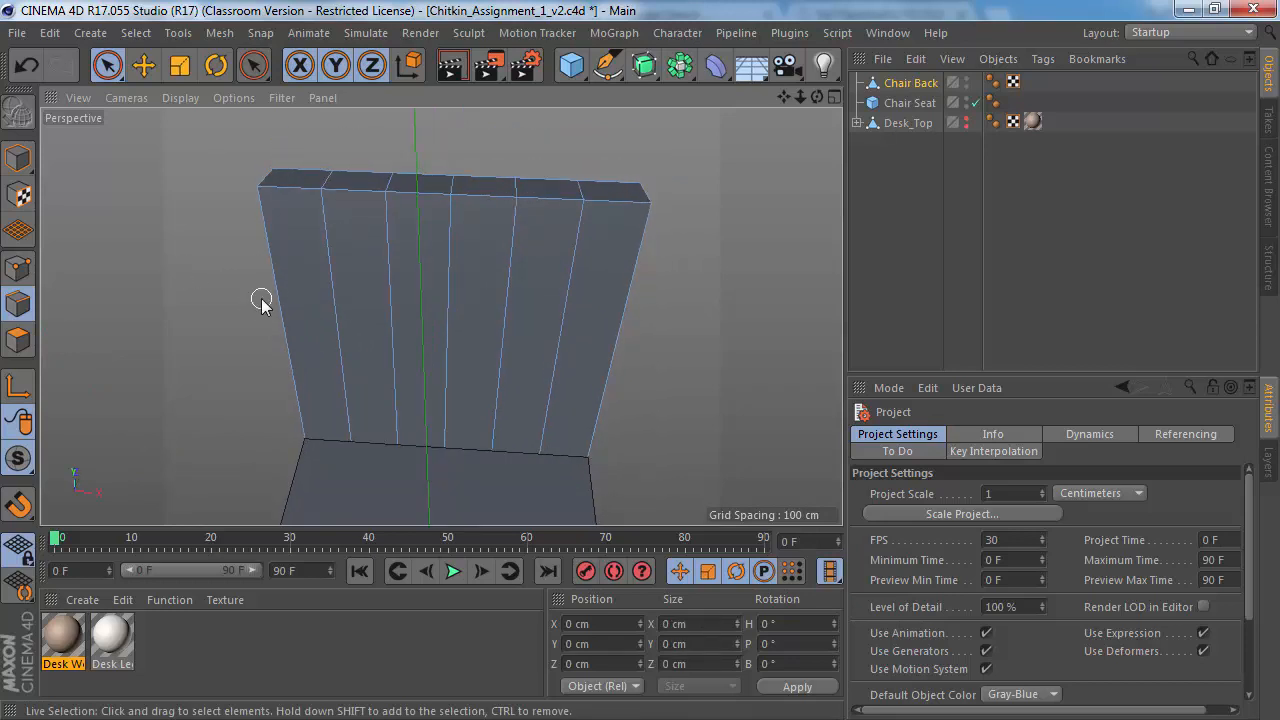
{"action": "left_click", "coordinate": [261, 299]}
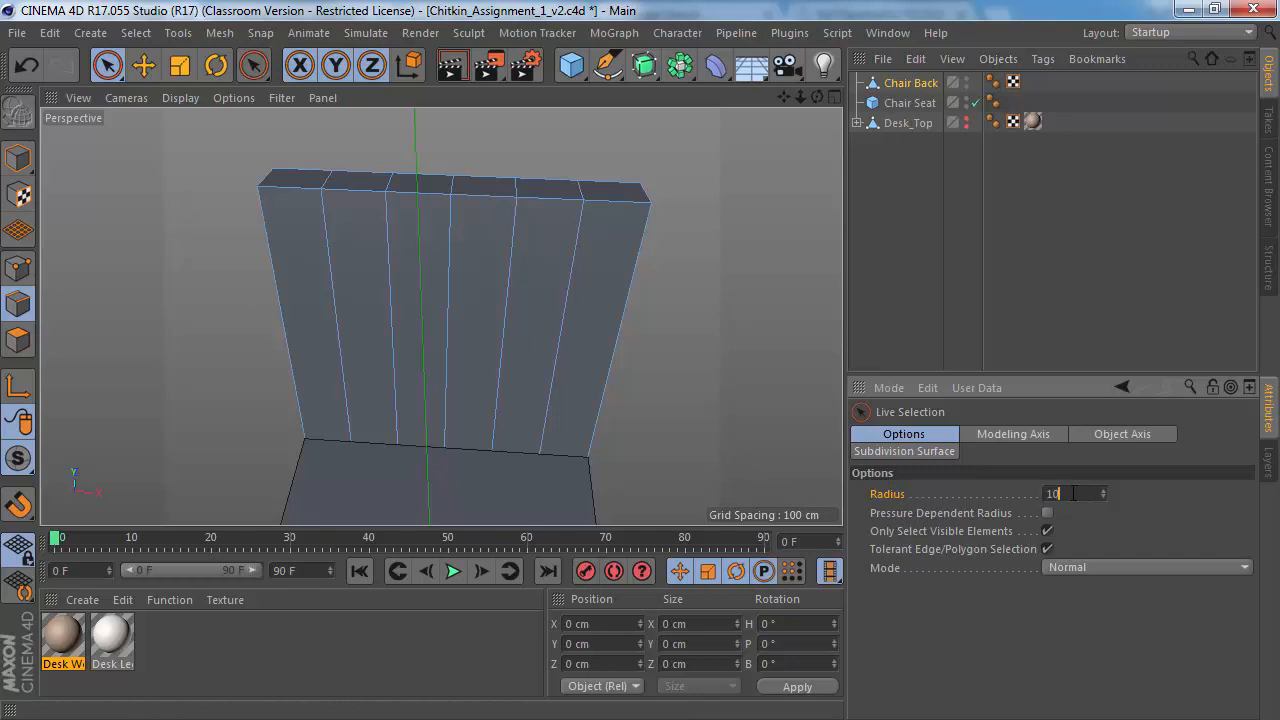
{"action": "left_click", "coordinate": [219, 335]}
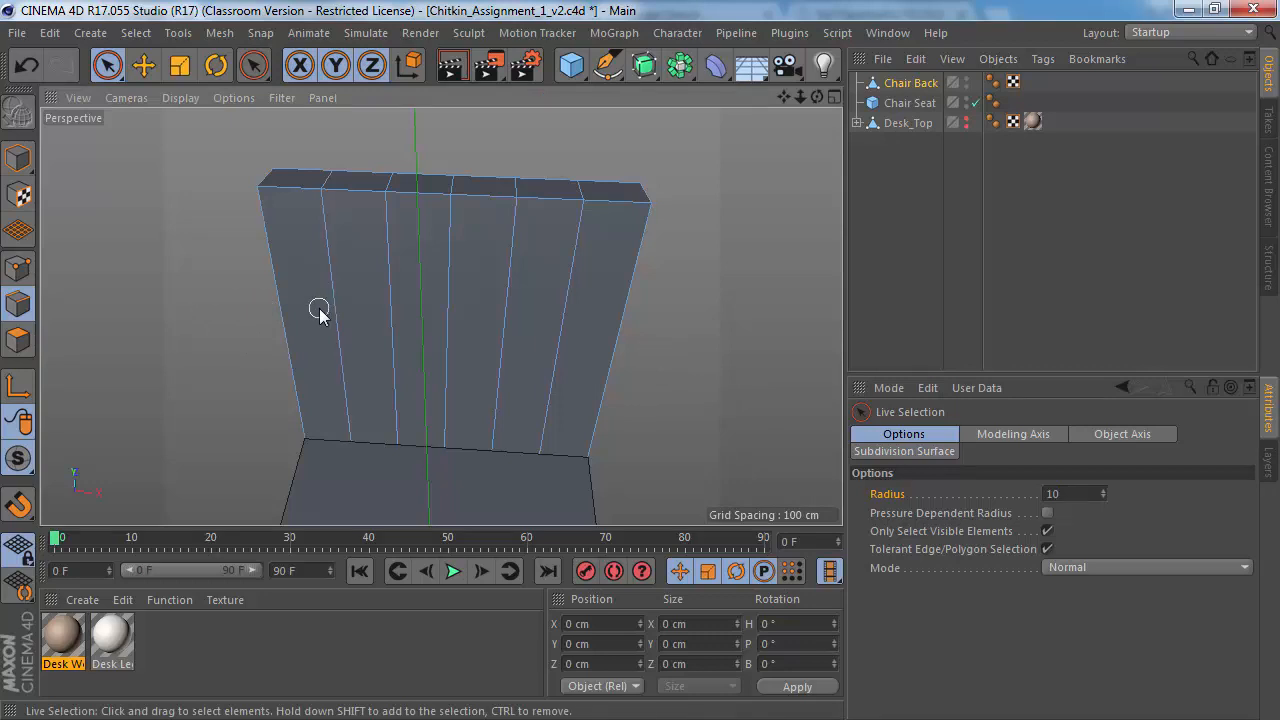
Step: Select the five inner vertical edges on both the front and rear faces of the Chair Back with Live Selection
{"action": "left_click_drag", "start_coordinate": [318, 310], "coordinate": [566, 320]}
{"action": "left_click_drag", "start_coordinate": [486, 251], "coordinate": [40, 203], "text": "alt"}
{"action": "left_click_drag", "start_coordinate": [420, 251], "coordinate": [358, 227], "text": "alt"}
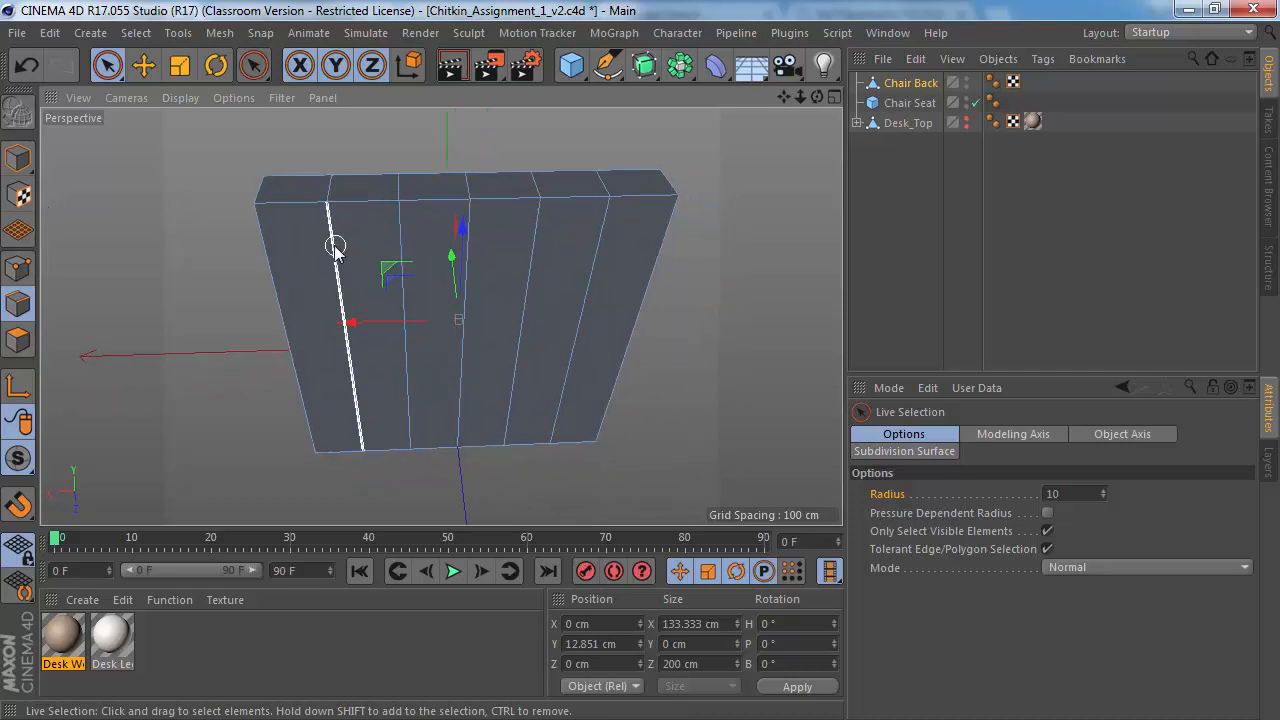
{"action": "left_click", "coordinate": [335, 248]}
{"action": "left_click", "coordinate": [402, 228], "text": "shift"}
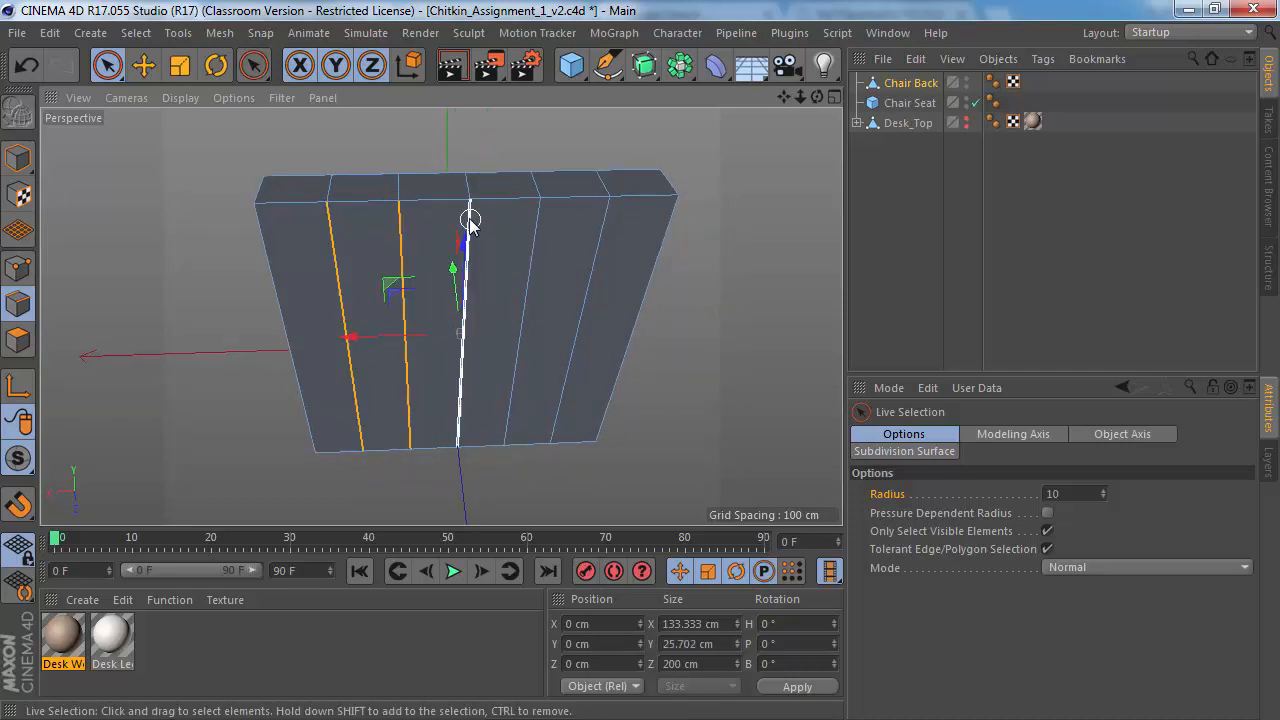
{"action": "left_click", "coordinate": [467, 212], "text": "shift"}
{"action": "left_click", "coordinate": [532, 257], "text": "shift"}
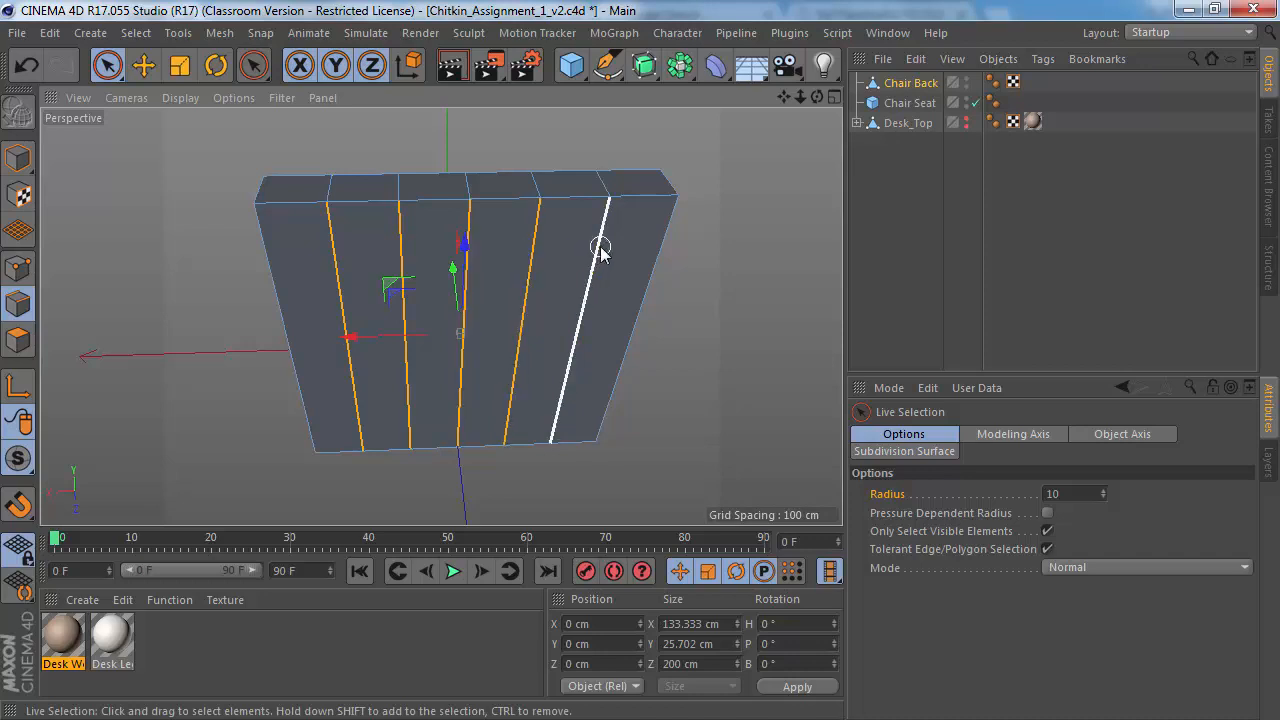
{"action": "left_click_drag", "start_coordinate": [578, 270], "coordinate": [304, 315], "text": "alt"}
{"action": "left_click", "coordinate": [400, 277], "text": "shift"}
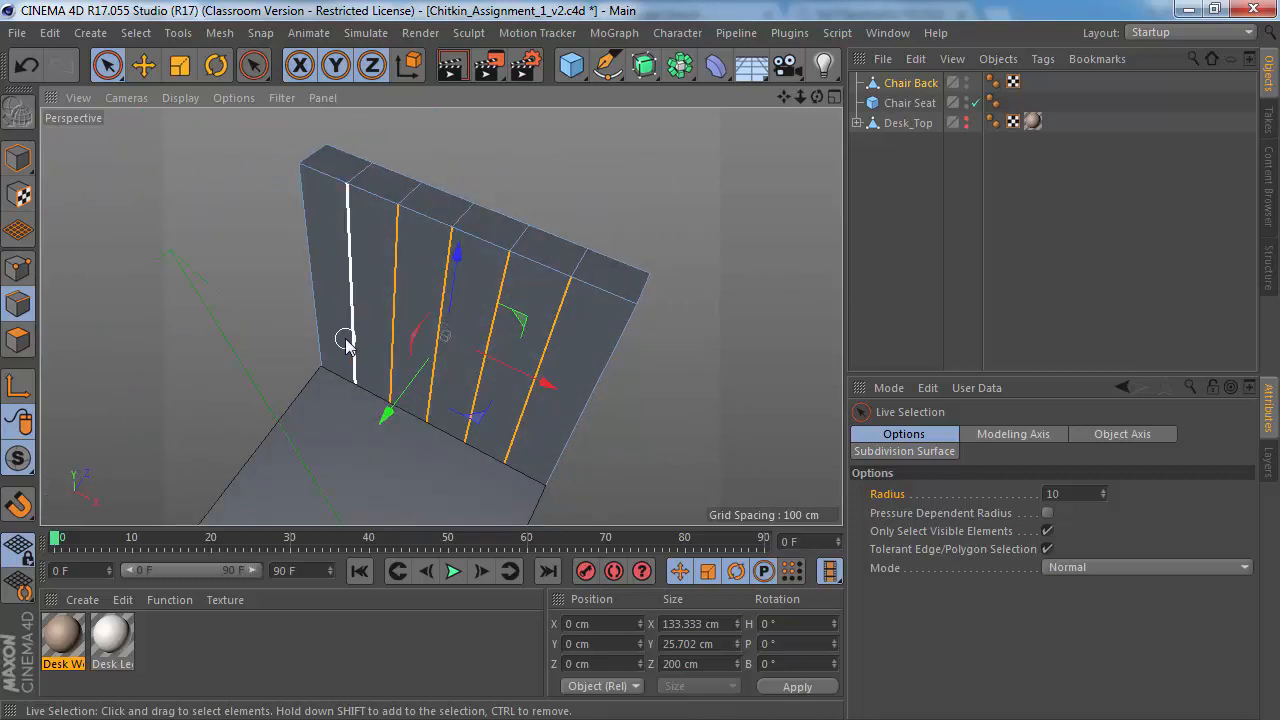
Step: Move the selected edges backward along Y by about 6.6 cm and compare the curve with the chair reference image
{"action": "left_click_drag", "start_coordinate": [388, 420], "coordinate": [391, 409]}
{"action": "left_click_drag", "start_coordinate": [391, 263], "coordinate": [289, 229], "text": "alt"}
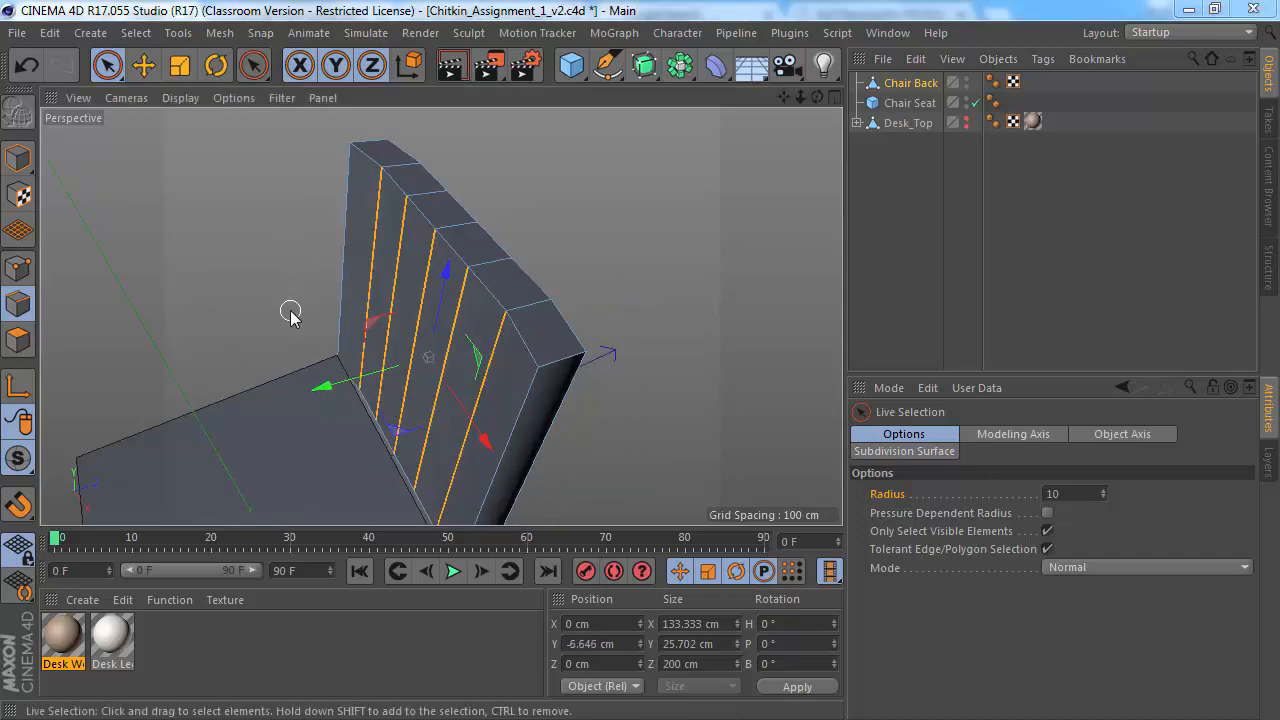
{"action": "key", "text": "alt+Tab"}
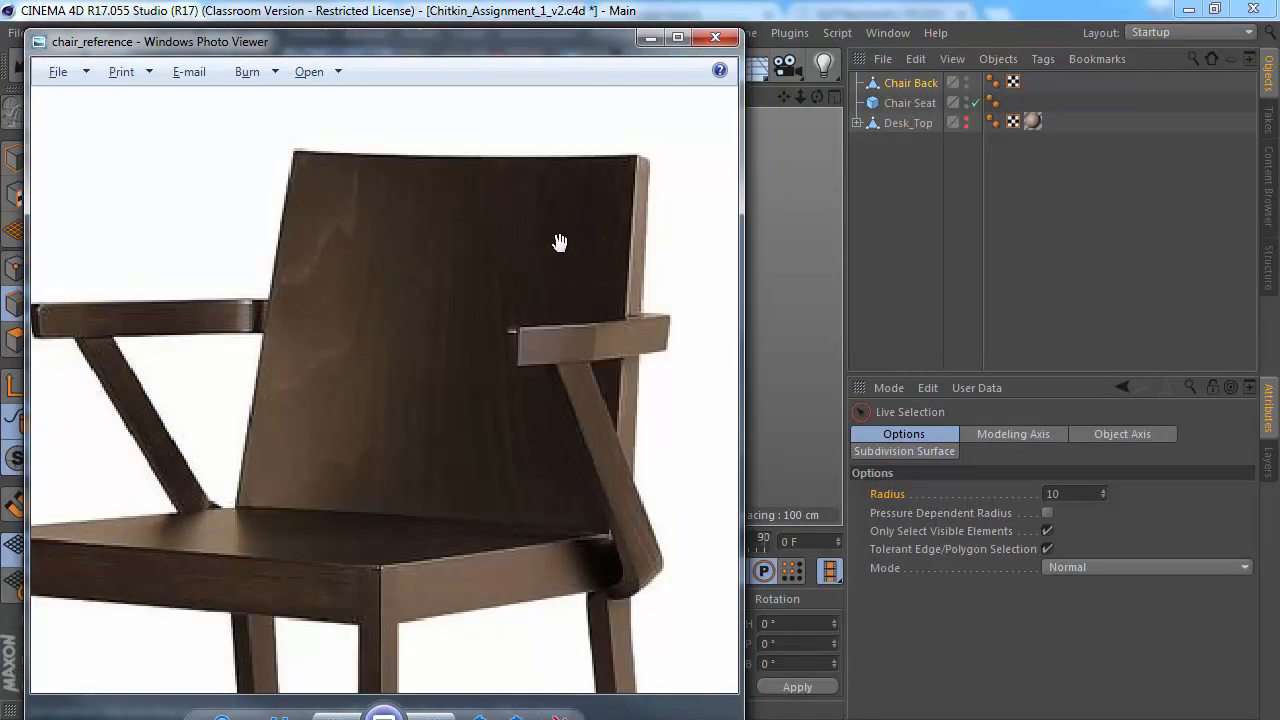
{"action": "key", "text": "alt+Tab"}
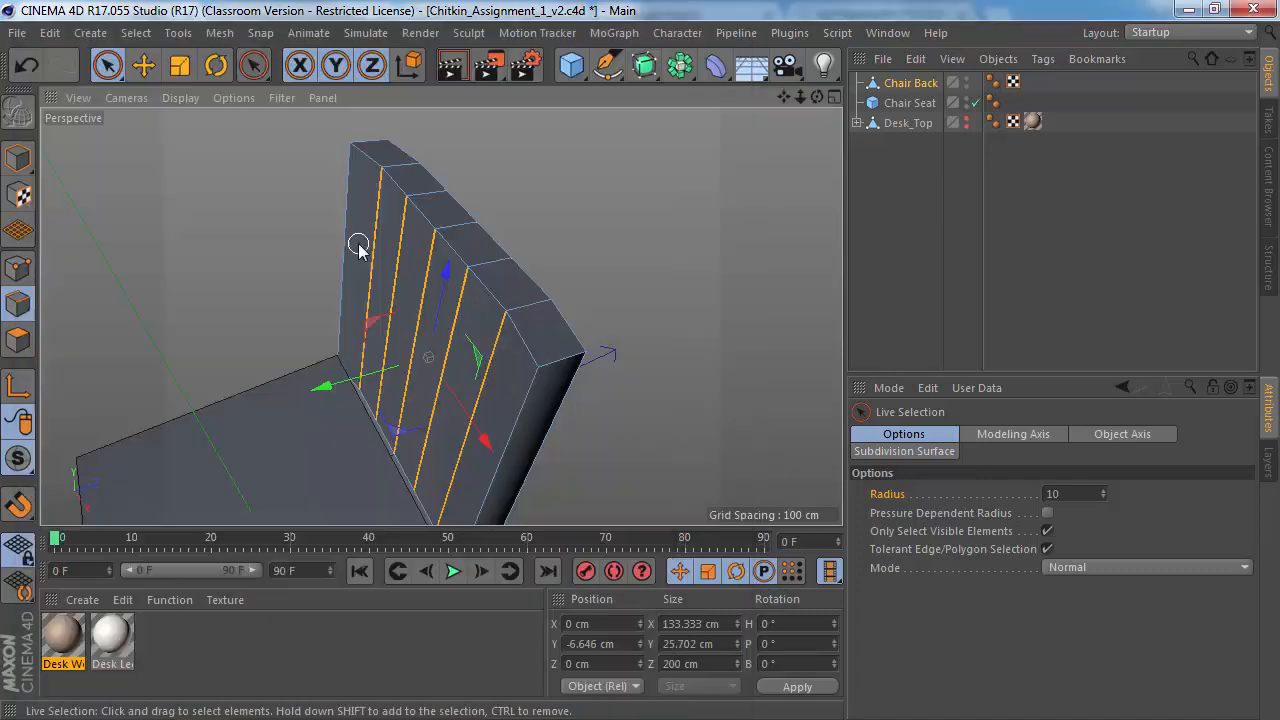
Step: Remove the outermost selected edges on both faces and move the three remaining edge pairs backward along Y by about 4.6 cm
{"action": "left_click_drag", "start_coordinate": [365, 243], "coordinate": [401, 250], "text": "alt"}
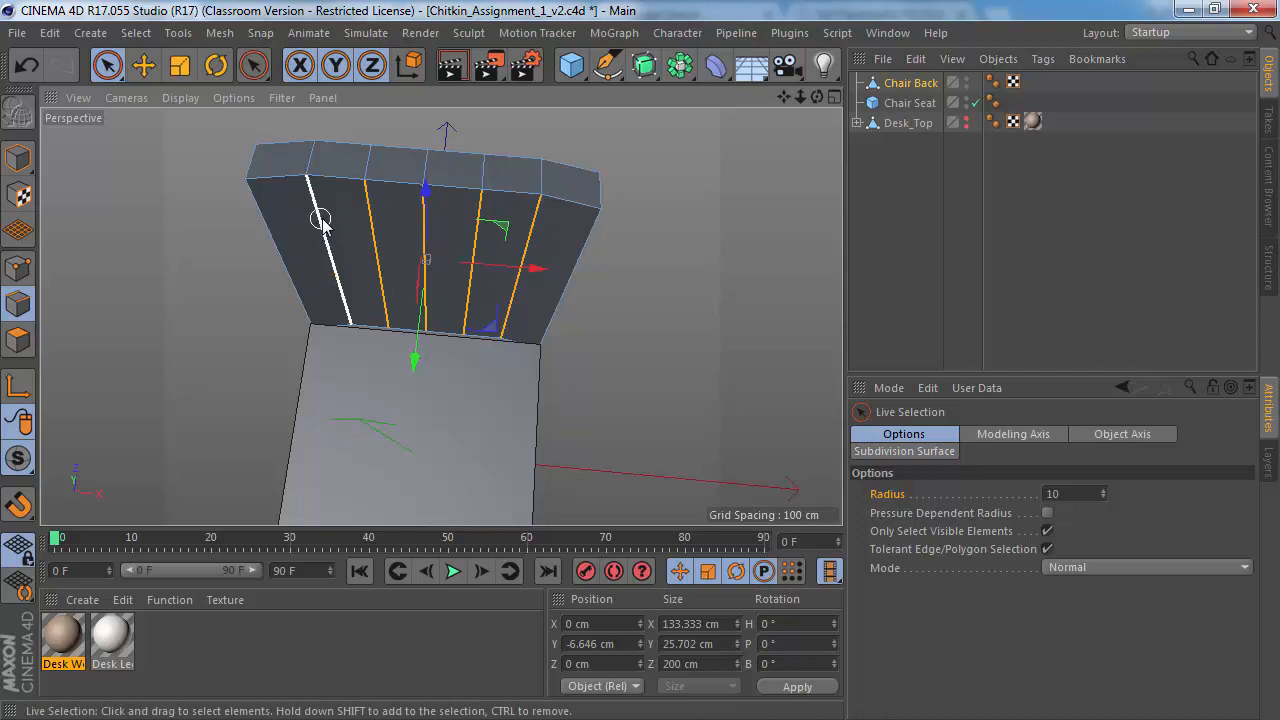
{"action": "left_click", "coordinate": [529, 228], "text": "ctrl"}
{"action": "left_click_drag", "start_coordinate": [498, 360], "coordinate": [577, 354], "text": "alt"}
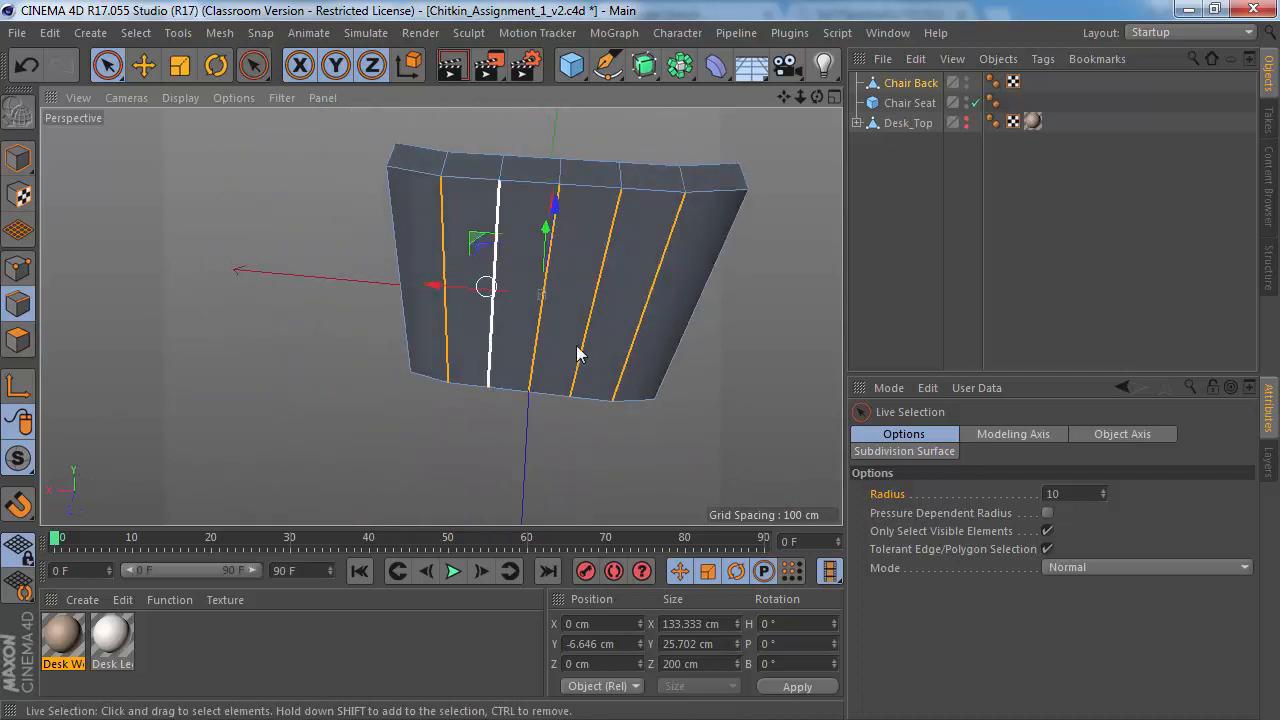
{"action": "left_click", "coordinate": [672, 246], "text": "ctrl"}
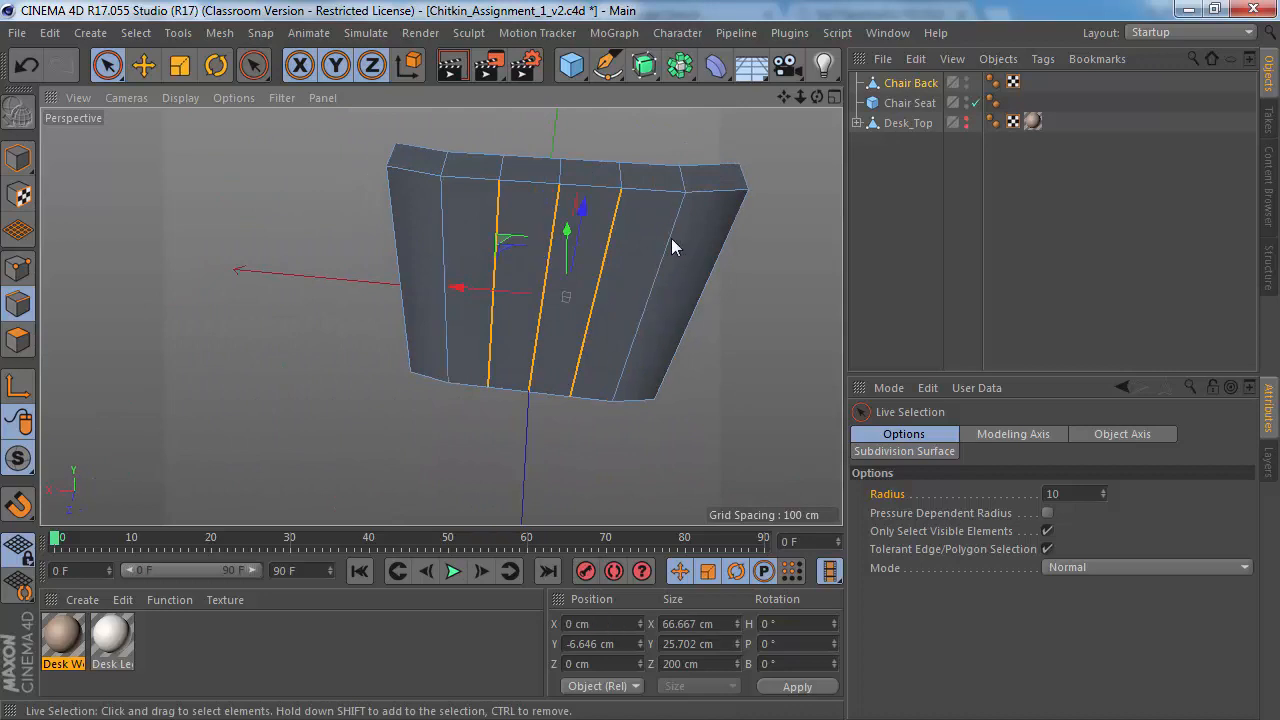
{"action": "mouse_move", "coordinate": [509, 228]}
{"action": "left_mouse_down", "text": "alt"}
{"action": "mouse_move", "coordinate": [790, 281]}
{"action": "mouse_move", "coordinate": [520, 245]}
{"action": "left_mouse_up", "text": "alt"}
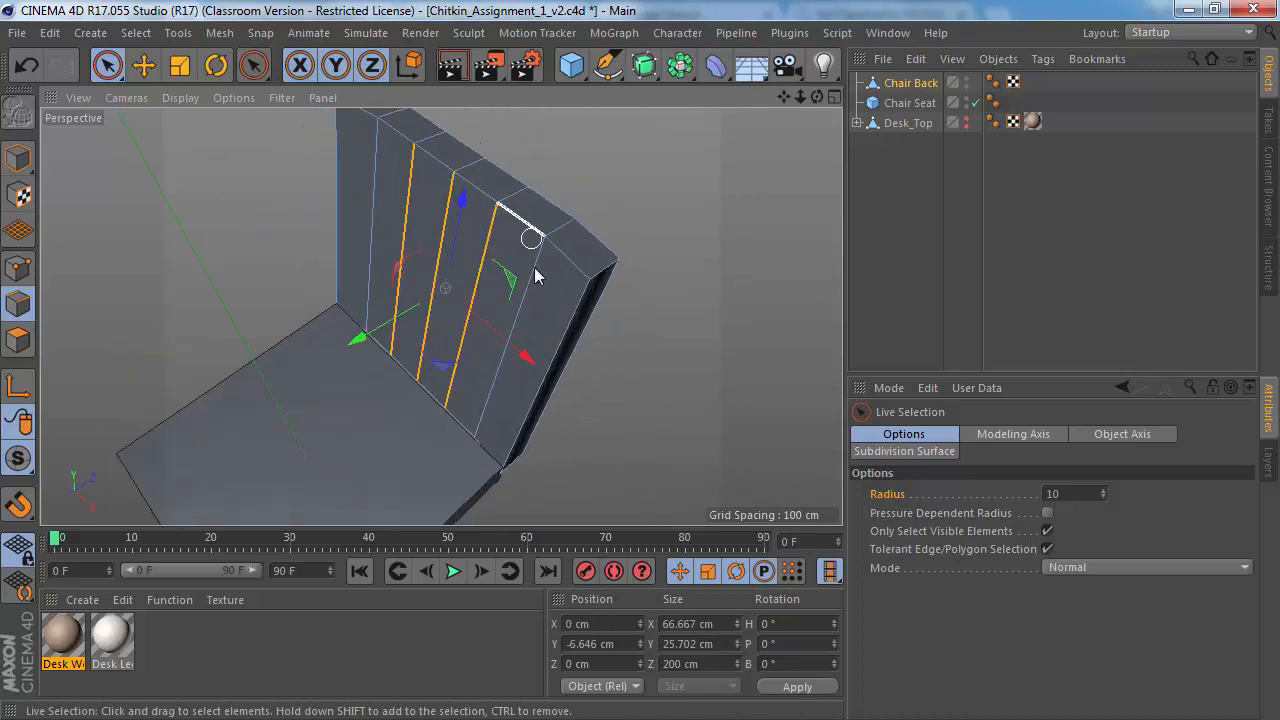
{"action": "left_click_drag", "start_coordinate": [400, 354], "coordinate": [629, 279], "text": "alt"}
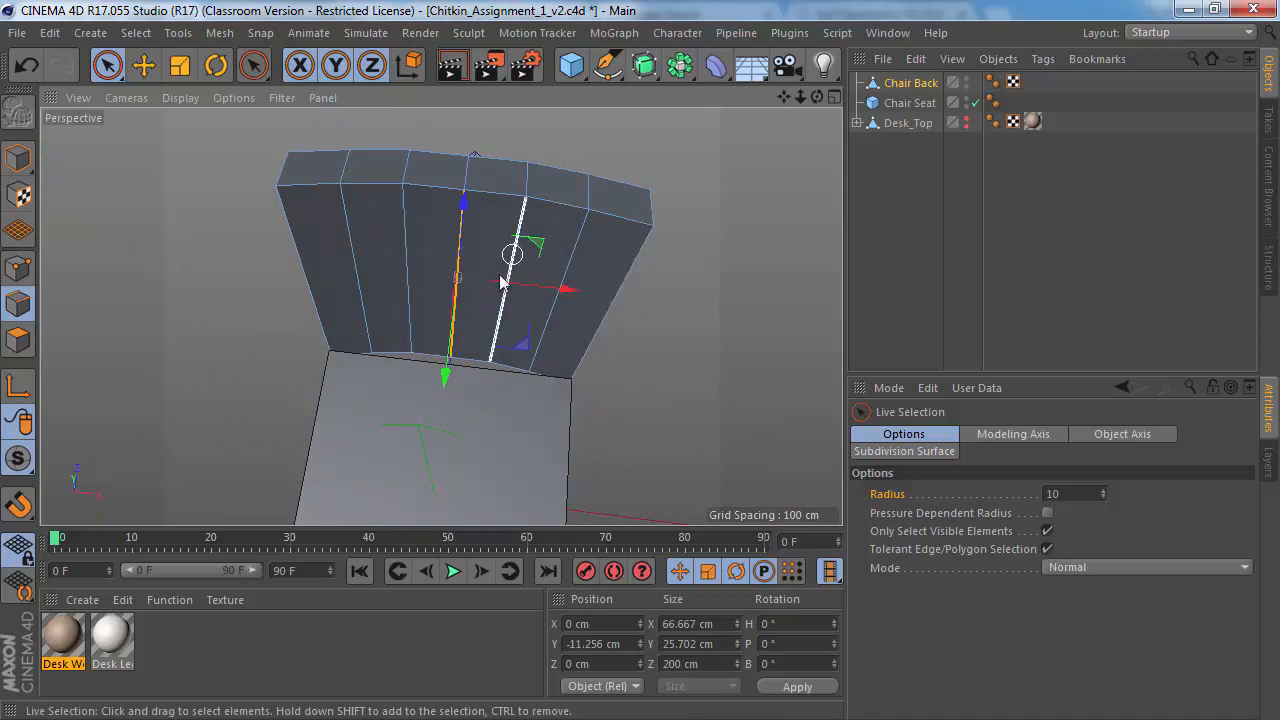
Step: Remove the outer selected edges on both faces of the Chair Back and move the remaining centre edge pair backward along Y by about 2.3 cm
{"action": "left_click_drag", "start_coordinate": [509, 251], "coordinate": [480, 240], "text": "alt"}
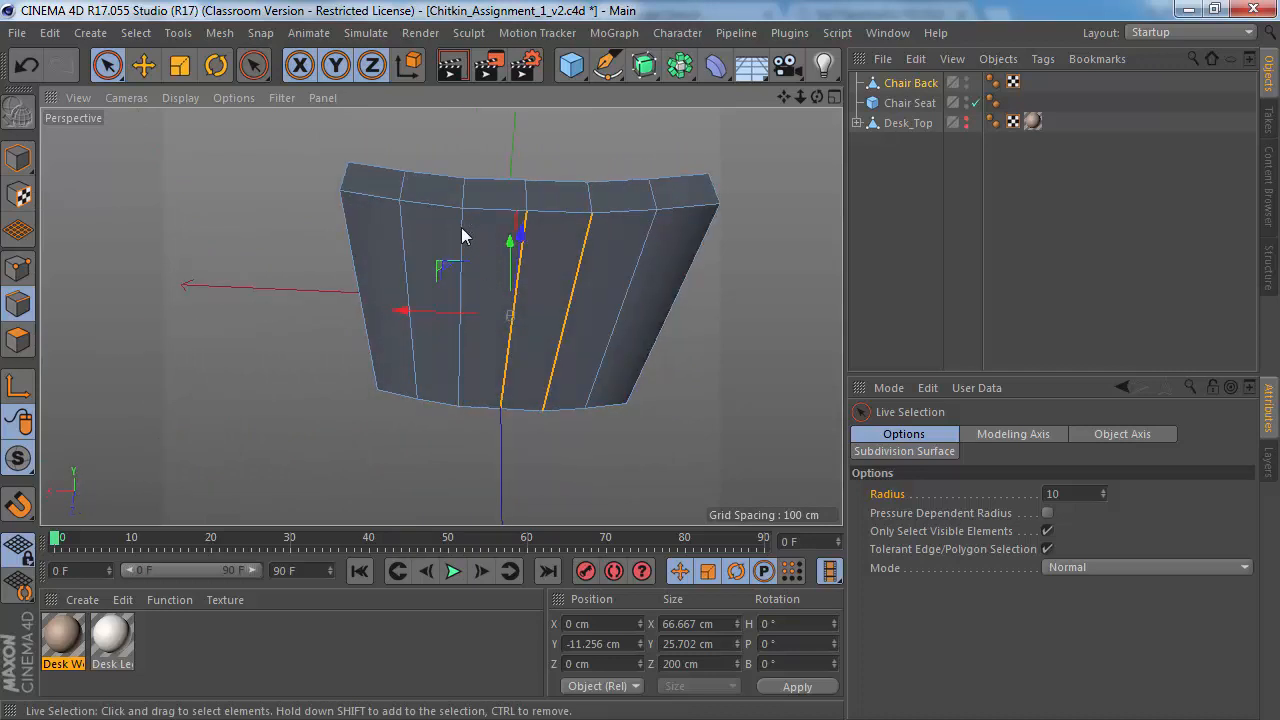
{"action": "left_click", "coordinate": [586, 245], "text": "ctrl"}
{"action": "left_click_drag", "start_coordinate": [460, 230], "coordinate": [449, 206], "text": "alt"}
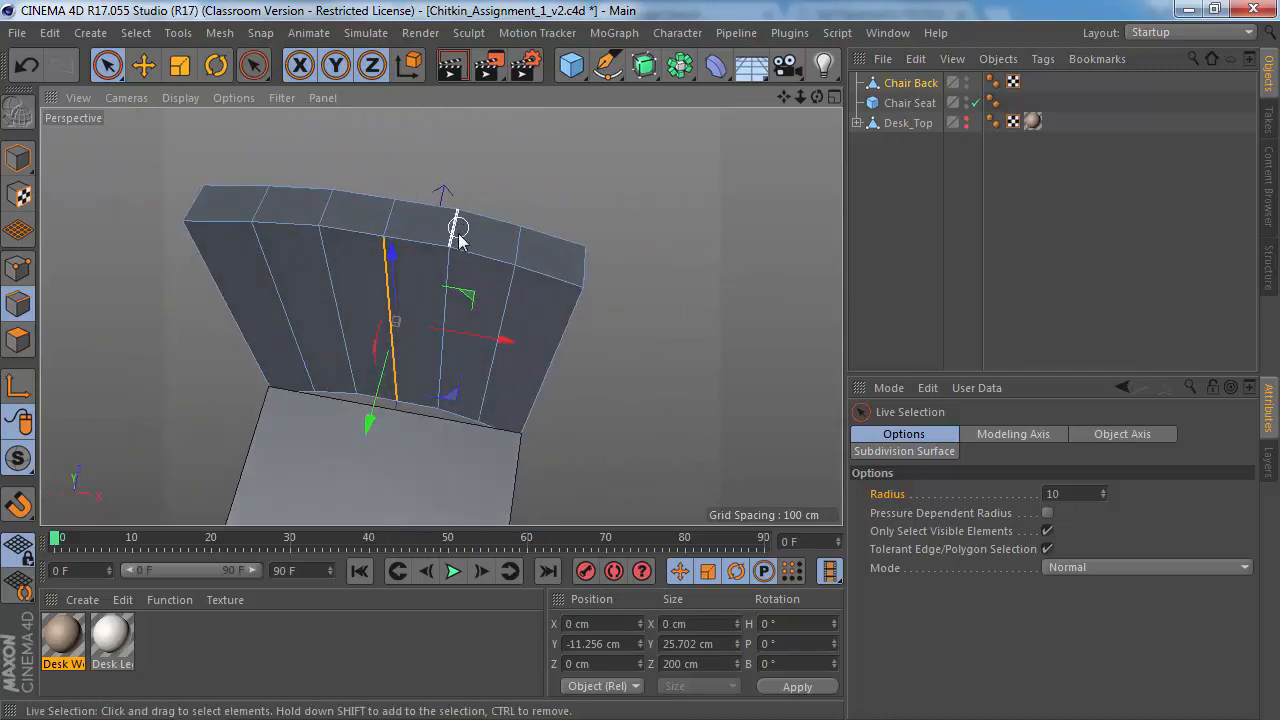
{"action": "left_click", "coordinate": [366, 417], "text": "shift"}
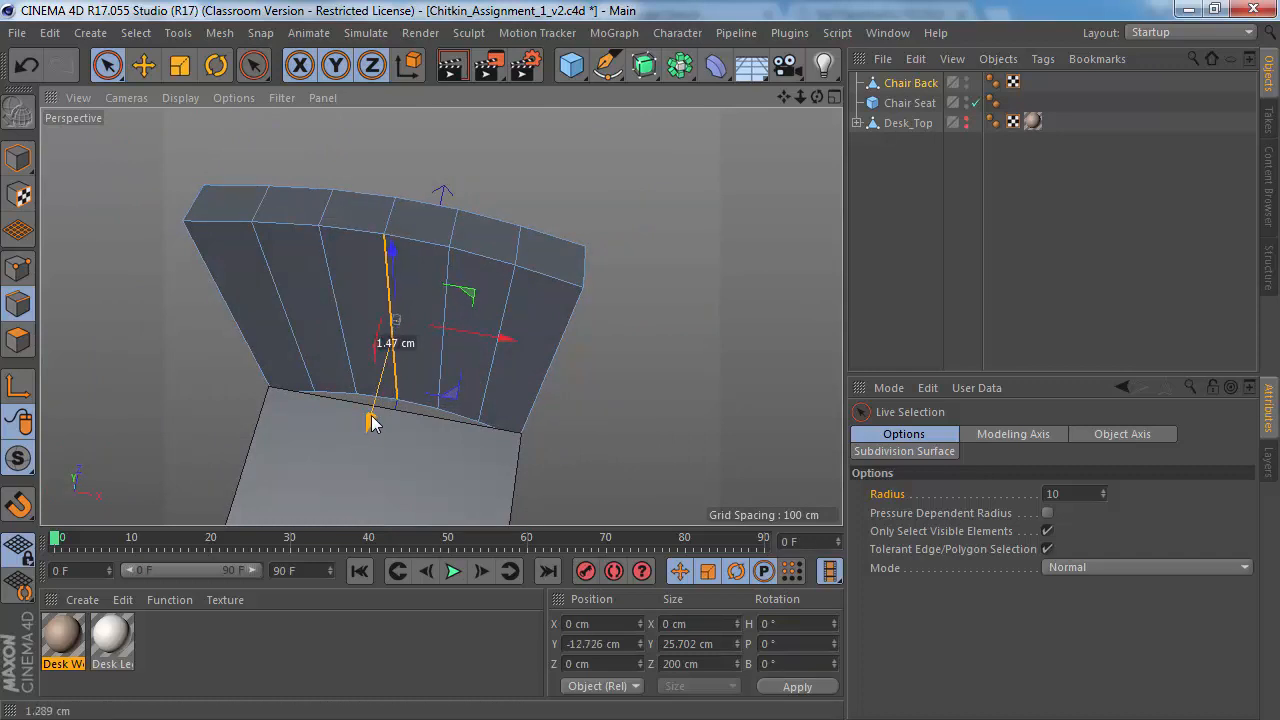
{"action": "left_click_drag", "start_coordinate": [376, 385], "coordinate": [247, 212], "text": "alt"}
{"action": "left_click_drag", "start_coordinate": [440, 315], "coordinate": [366, 340], "text": "alt"}
{"action": "middle_click_drag", "start_coordinate": [366, 440], "coordinate": [462, 311], "text": "alt"}
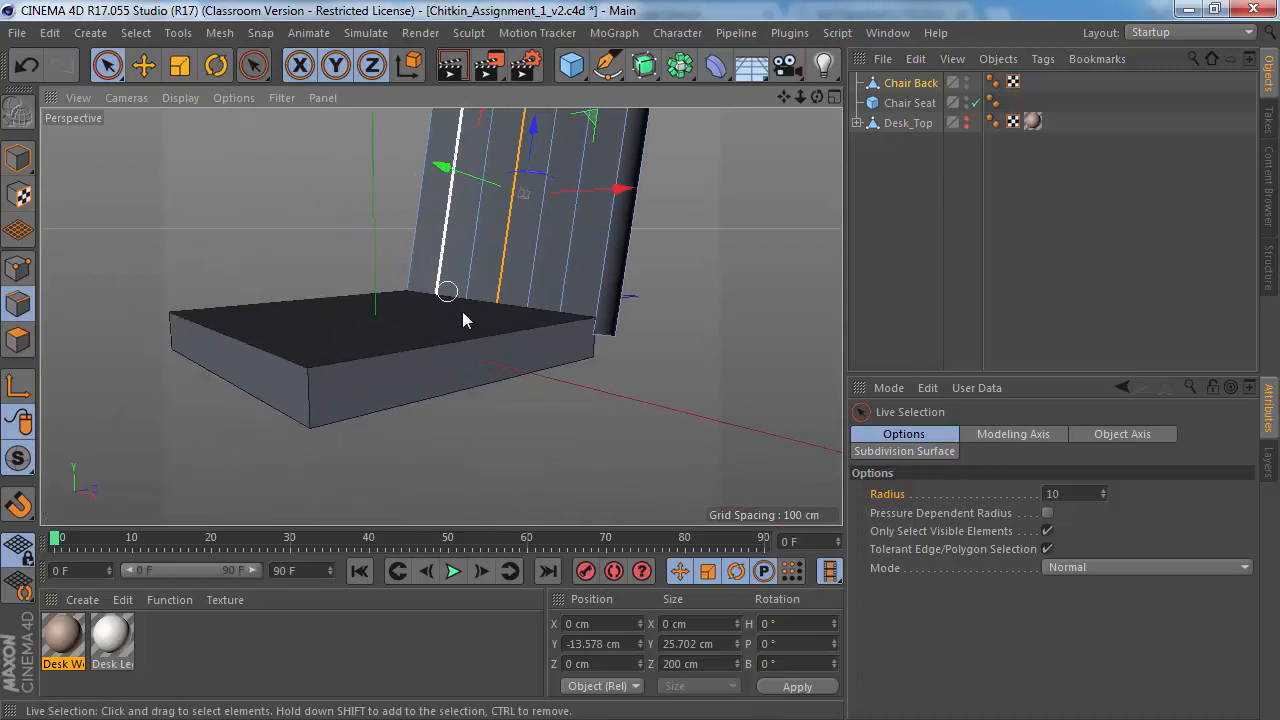
{"action": "left_click_drag", "start_coordinate": [461, 311], "coordinate": [491, 409], "text": "alt"}
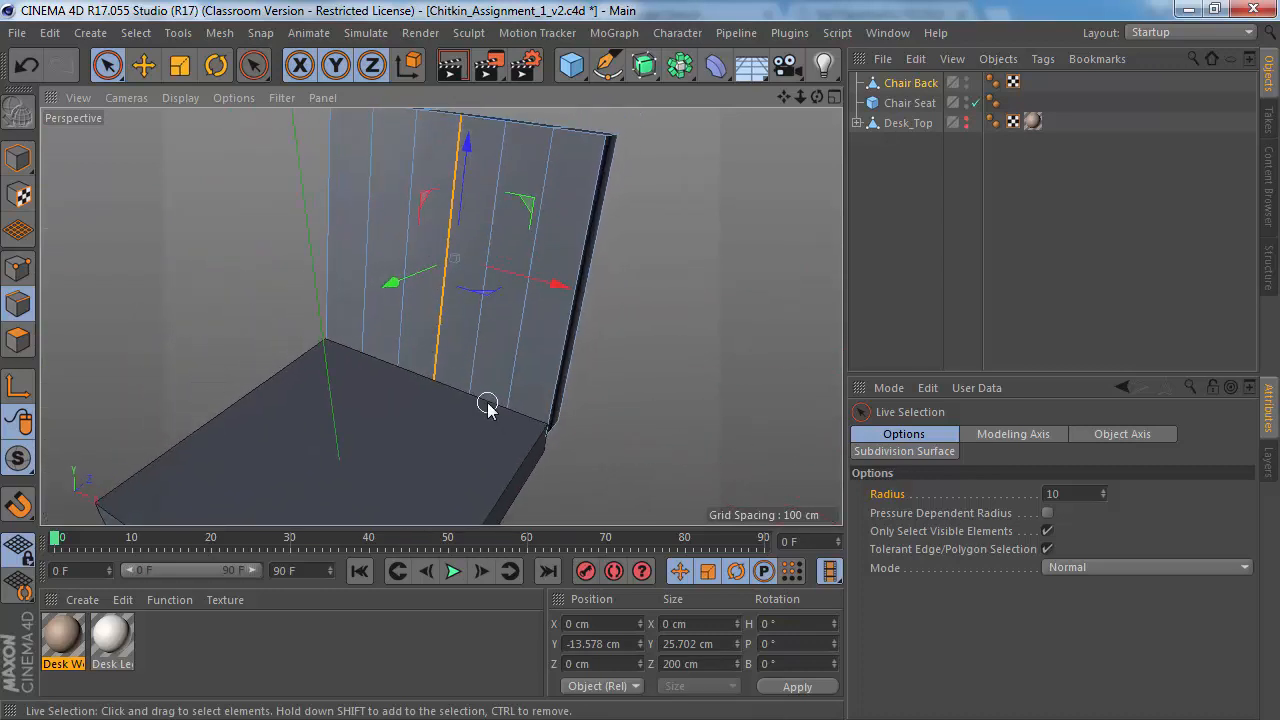
Step: Compare the curved backrest with the chair reference image and inspect where its lower edge meets the seat
{"action": "left_click", "coordinate": [19, 160]}
{"action": "key", "text": "alt+Tab"}
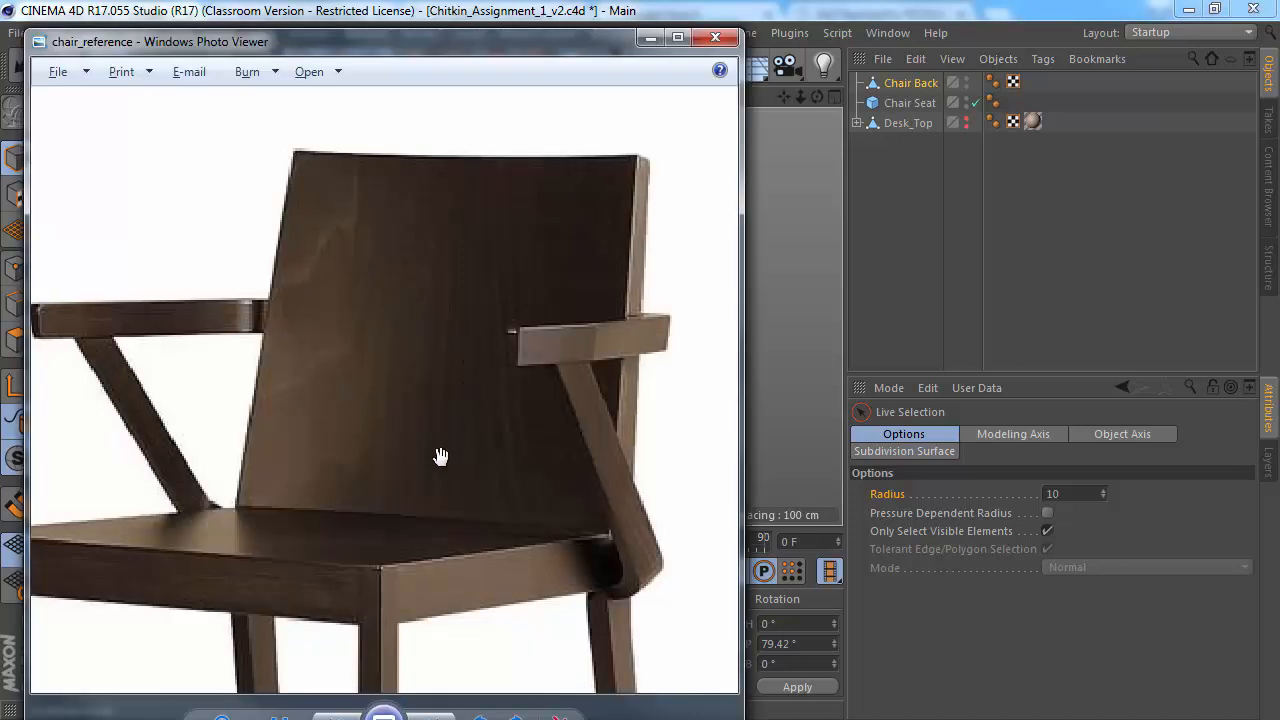
{"action": "key", "text": "alt+Tab"}
{"action": "mouse_move", "coordinate": [417, 306]}
{"action": "left_mouse_down", "text": "alt"}
{"action": "mouse_move", "coordinate": [489, 329]}
{"action": "mouse_move", "coordinate": [437, 449]}
{"action": "mouse_move", "coordinate": [449, 514]}
{"action": "mouse_move", "coordinate": [393, 311]}
{"action": "left_mouse_up", "text": "alt"}
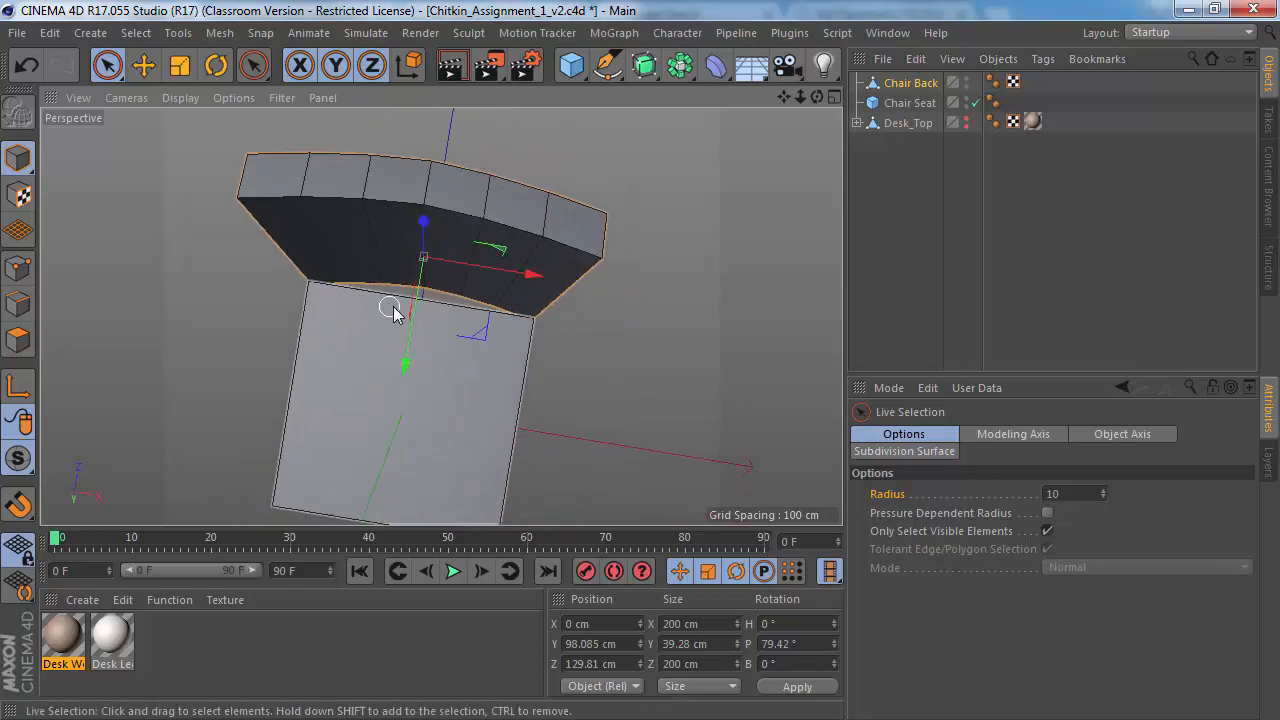
{"action": "scroll", "coordinate": [393, 311], "scroll_direction": "up", "scroll_amount": 6}
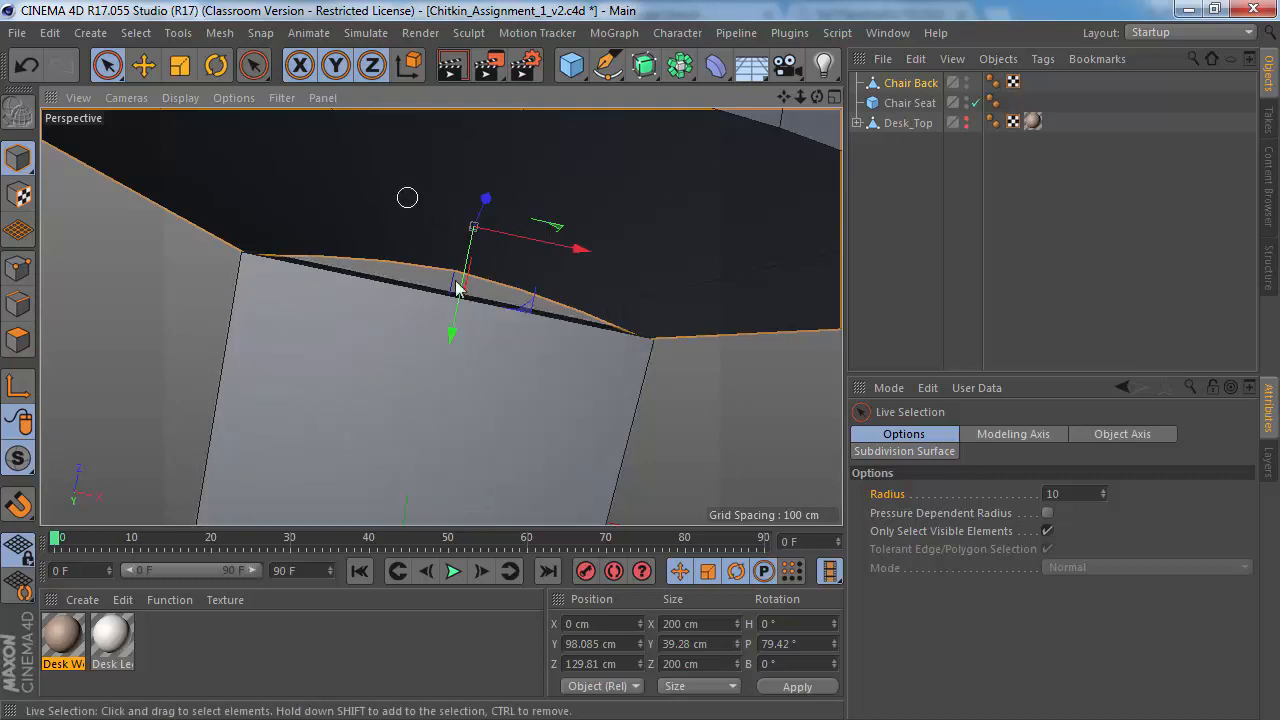
{"action": "left_click_drag", "start_coordinate": [420, 347], "coordinate": [431, 181], "text": "alt"}
{"action": "left_click_drag", "start_coordinate": [450, 230], "coordinate": [437, 272], "text": "alt"}
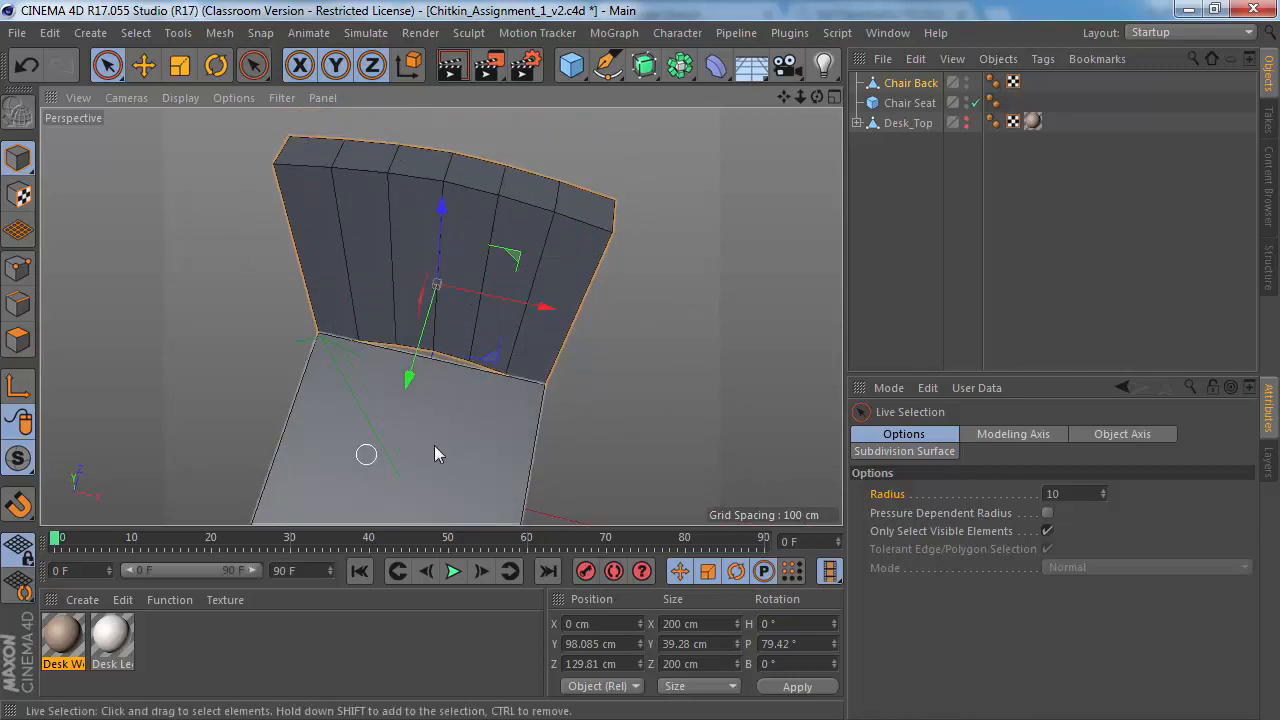
{"action": "left_click_drag", "start_coordinate": [394, 449], "coordinate": [485, 339], "text": "alt"}
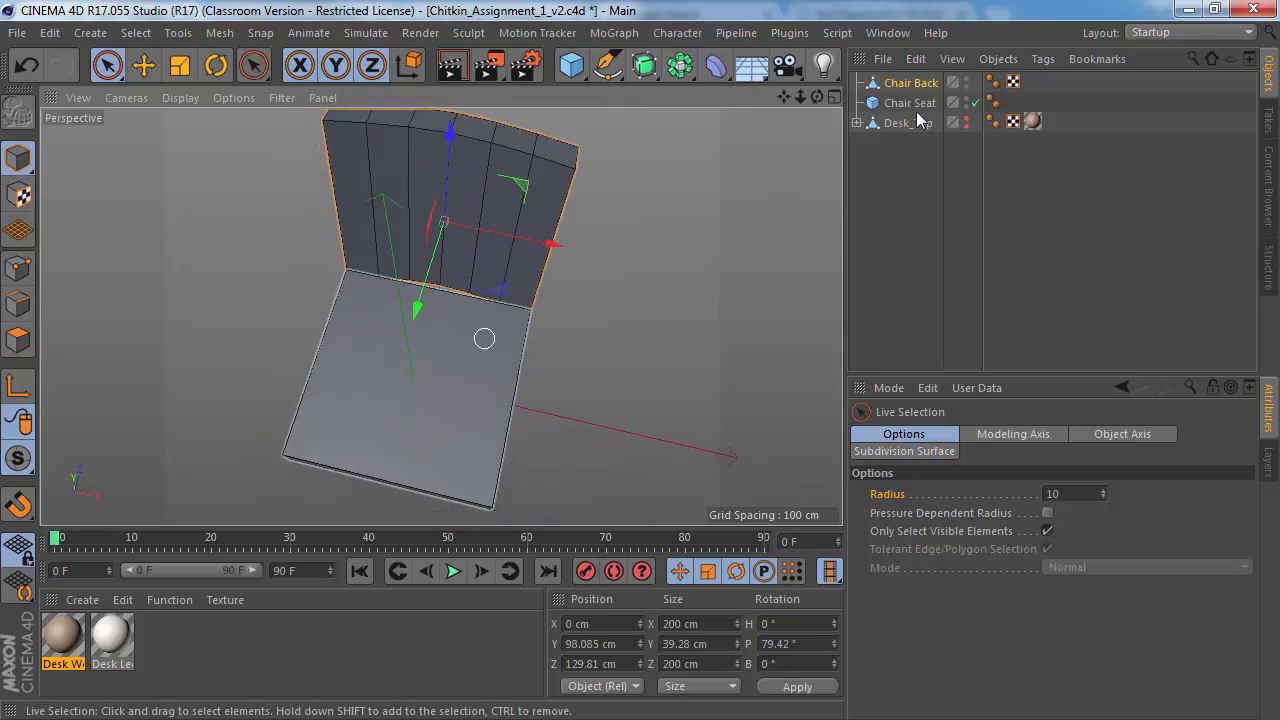
Step: Set the Chair Seat's X segments to 6 and make it an editable polygon object
{"action": "left_click", "coordinate": [908, 103]}
{"action": "left_click_drag", "start_coordinate": [405, 352], "coordinate": [447, 368], "text": "alt"}
{"action": "scroll", "coordinate": [458, 362], "scroll_direction": "up", "scroll_amount": 5}
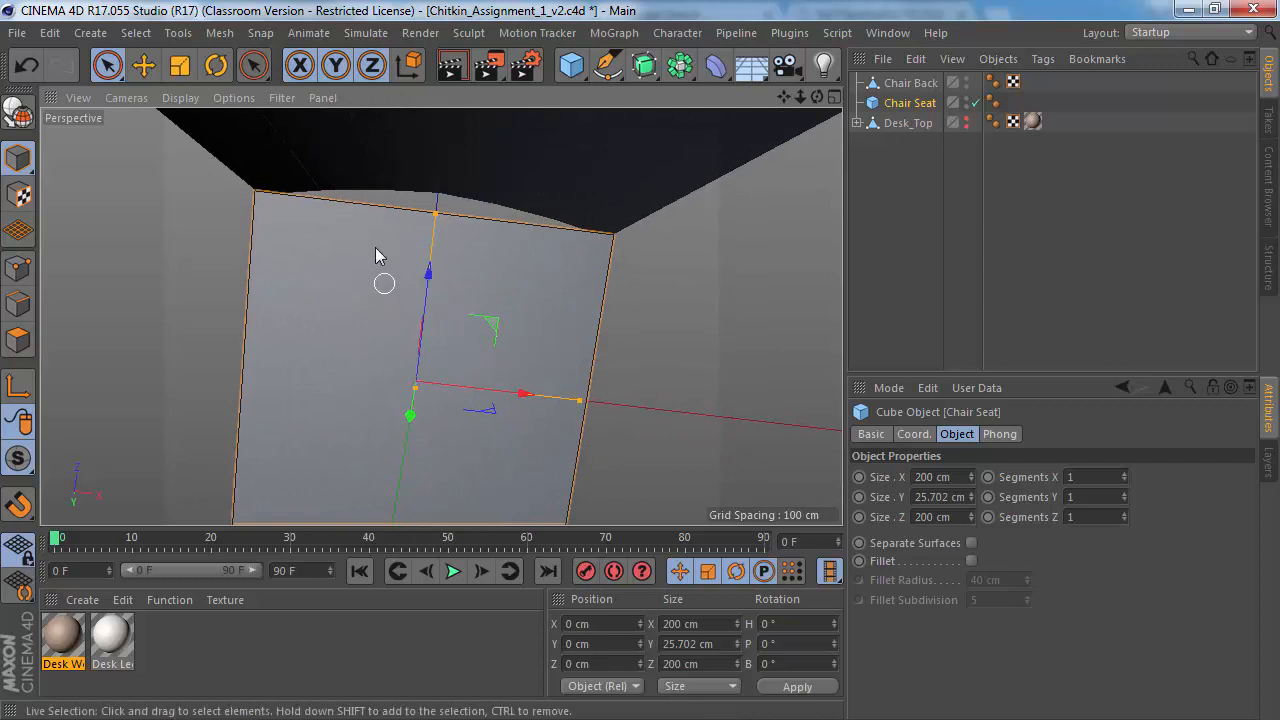
{"action": "left_click", "coordinate": [1125, 473]}
{"action": "left_click", "coordinate": [1125, 473]}
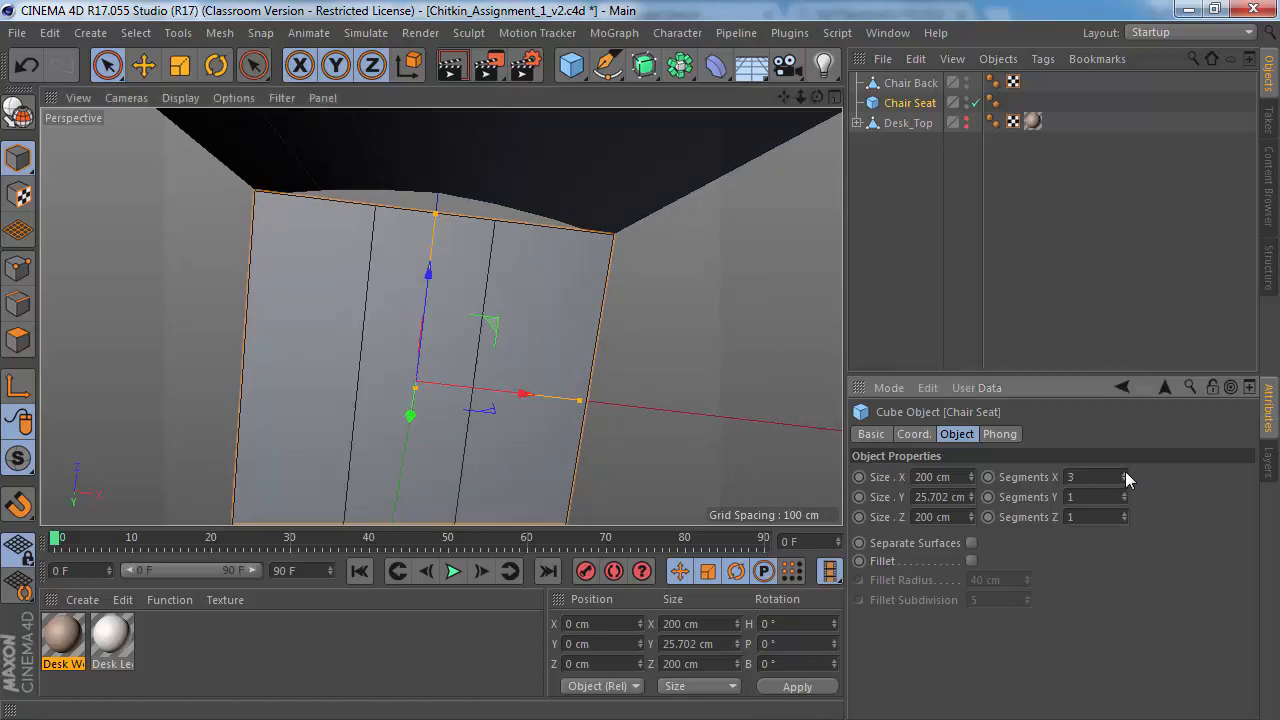
{"action": "left_click", "coordinate": [1125, 473]}
{"action": "left_click", "coordinate": [1125, 473]}
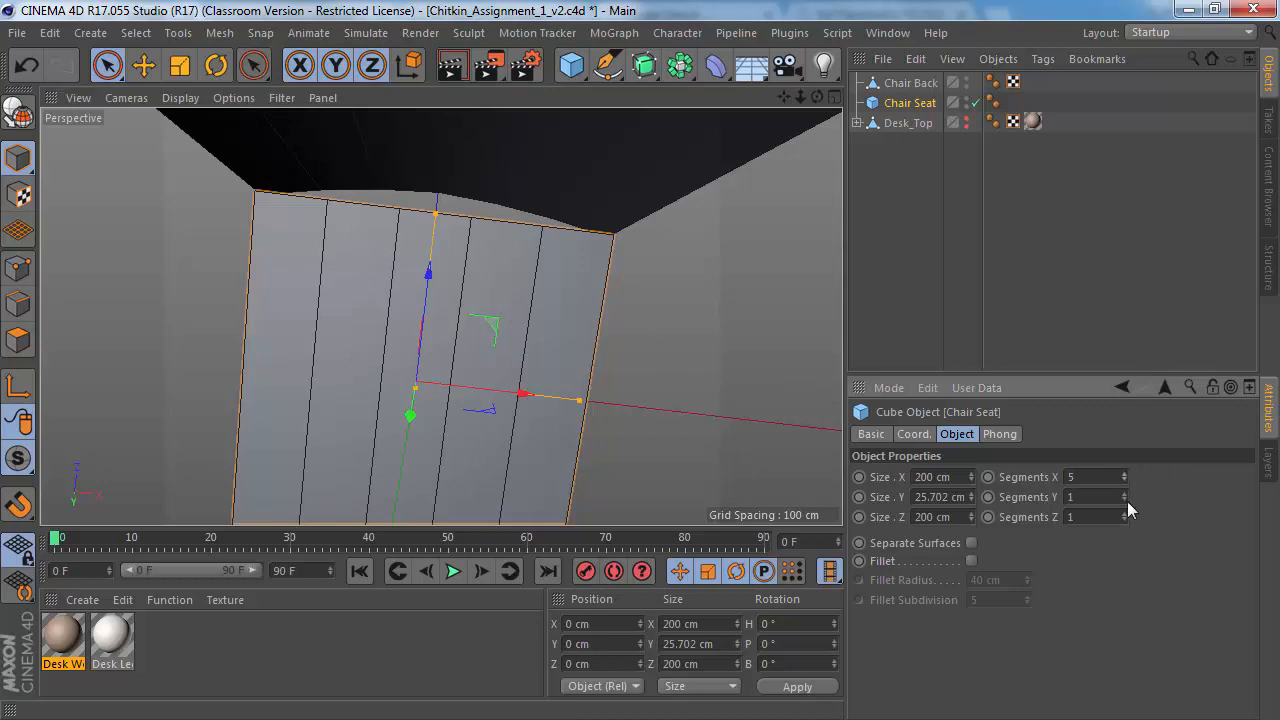
{"action": "left_click_drag", "start_coordinate": [504, 290], "coordinate": [420, 192], "text": "alt"}
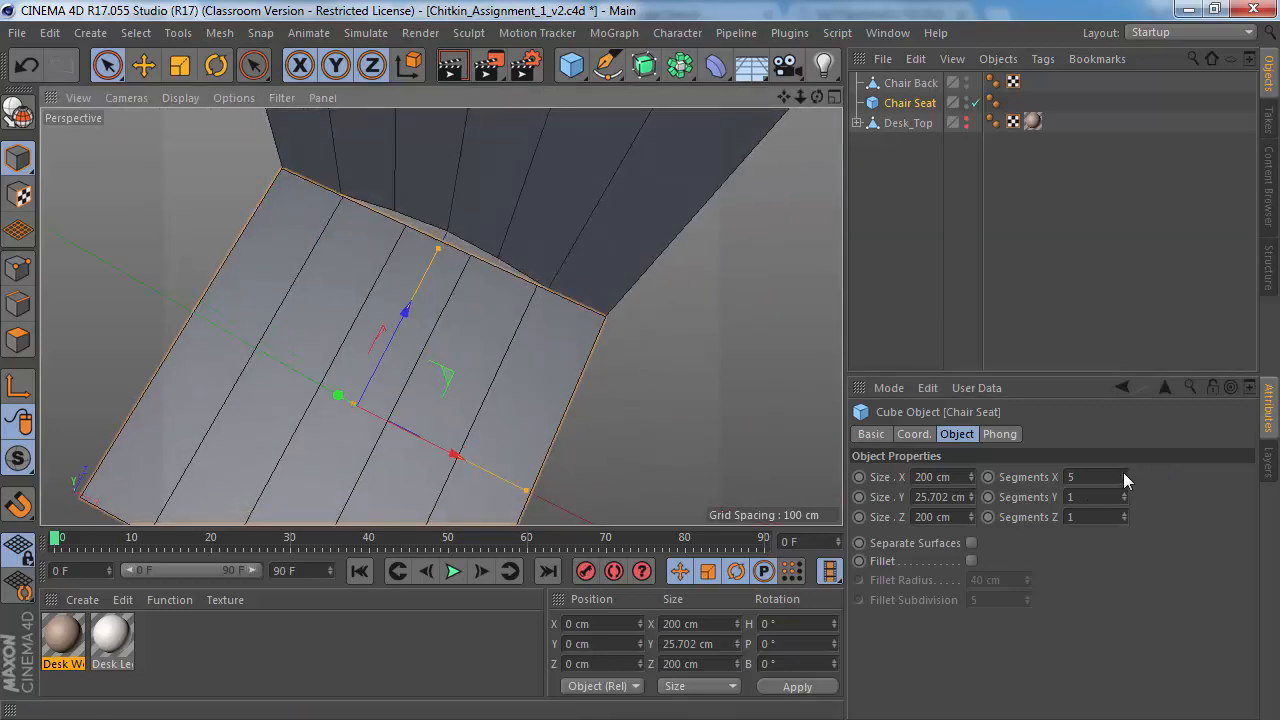
{"action": "left_click", "coordinate": [1124, 473]}
{"action": "left_click_drag", "start_coordinate": [457, 337], "coordinate": [354, 306], "text": "alt"}
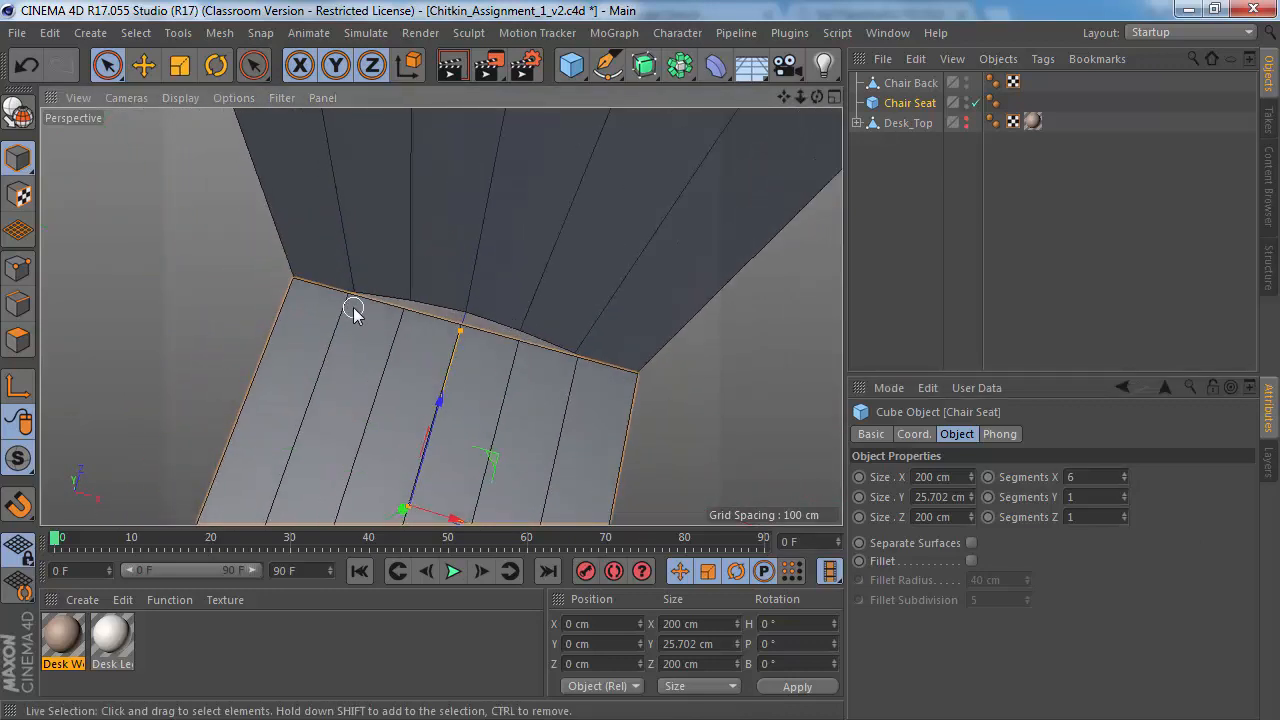
{"action": "left_click", "coordinate": [965, 121]}
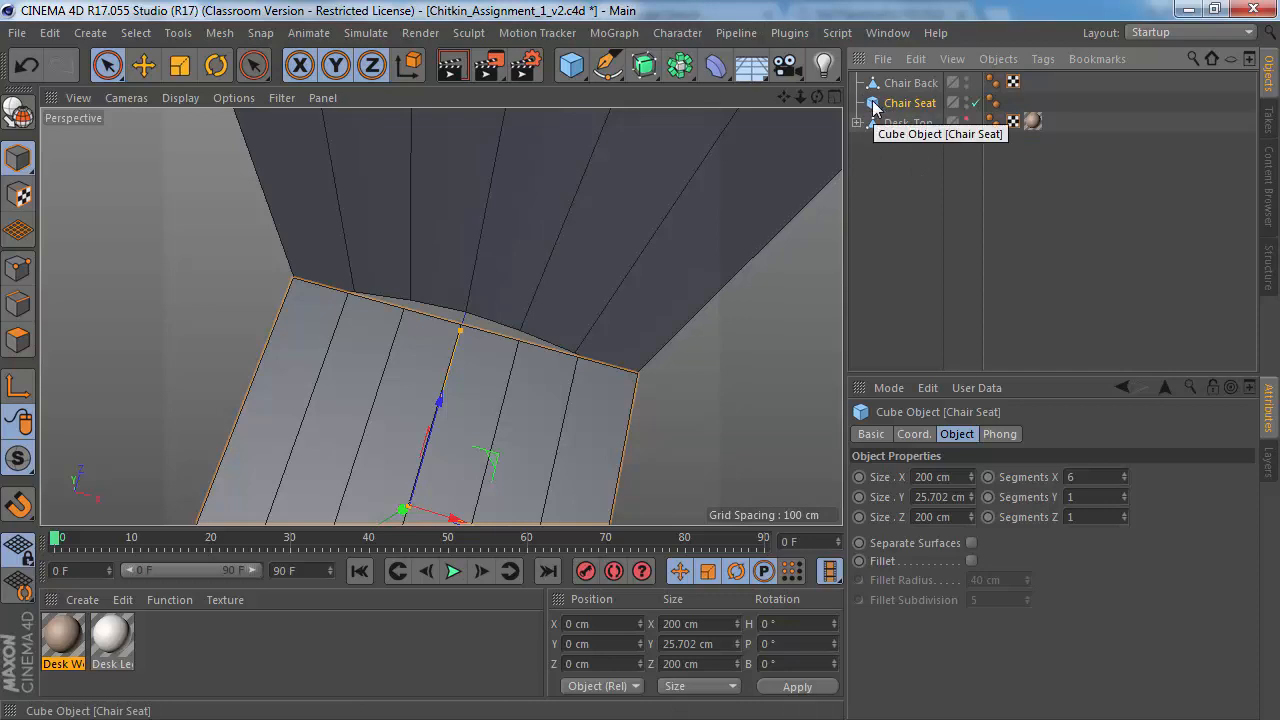
{"action": "key", "text": "c"}
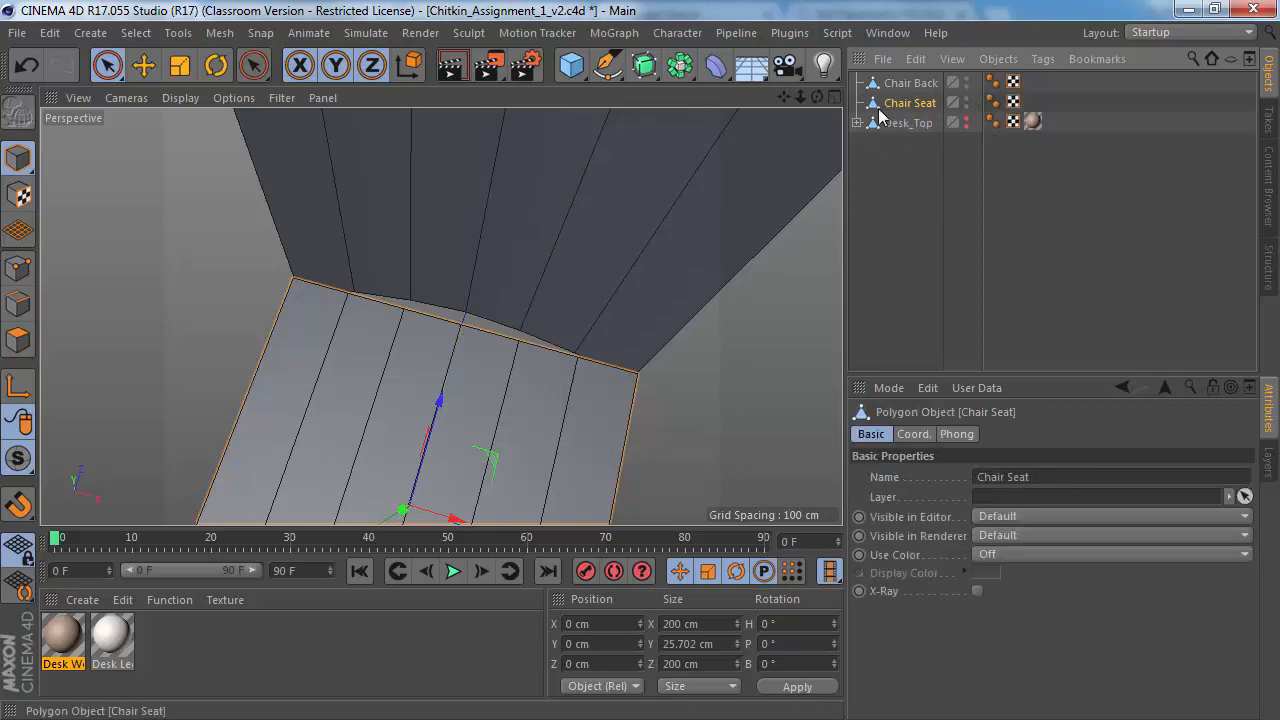
Step: Select the five inner vertical edges on the rear face of the Chair Seat in edge mode
{"action": "left_click", "coordinate": [18, 308]}
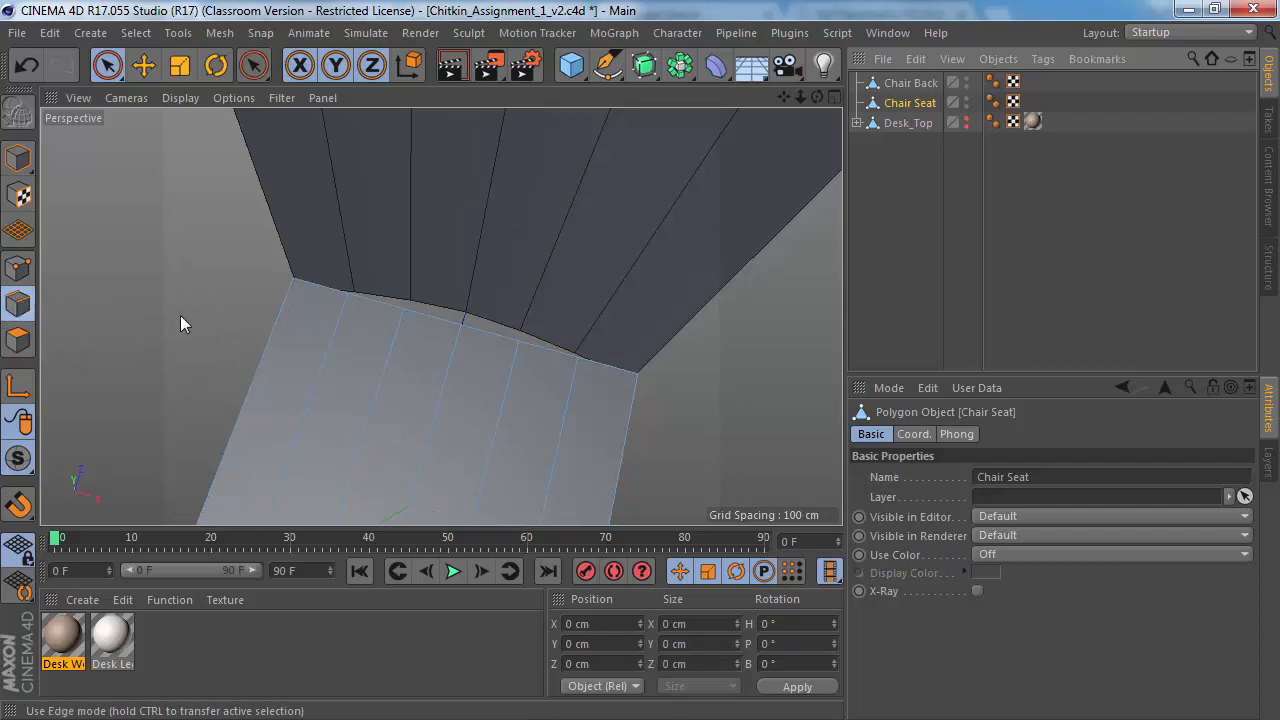
{"action": "left_click_drag", "start_coordinate": [364, 335], "coordinate": [235, 320], "text": "alt"}
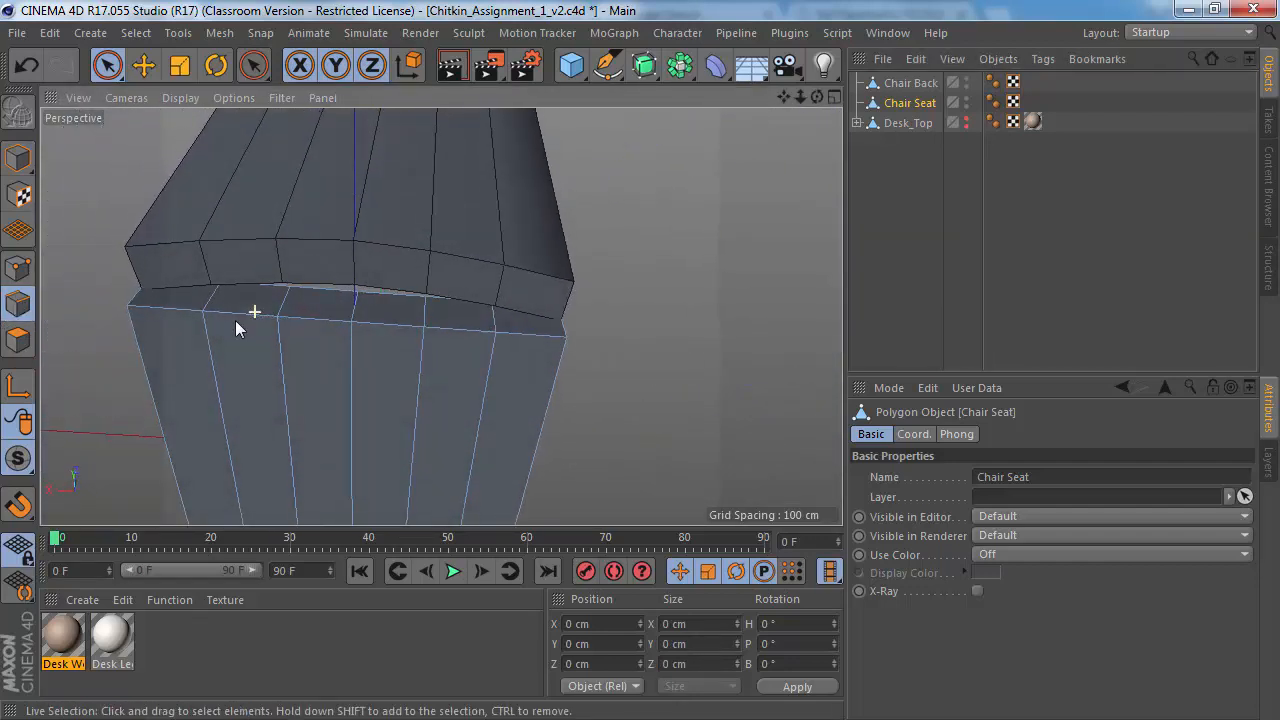
{"action": "left_click", "coordinate": [216, 296]}
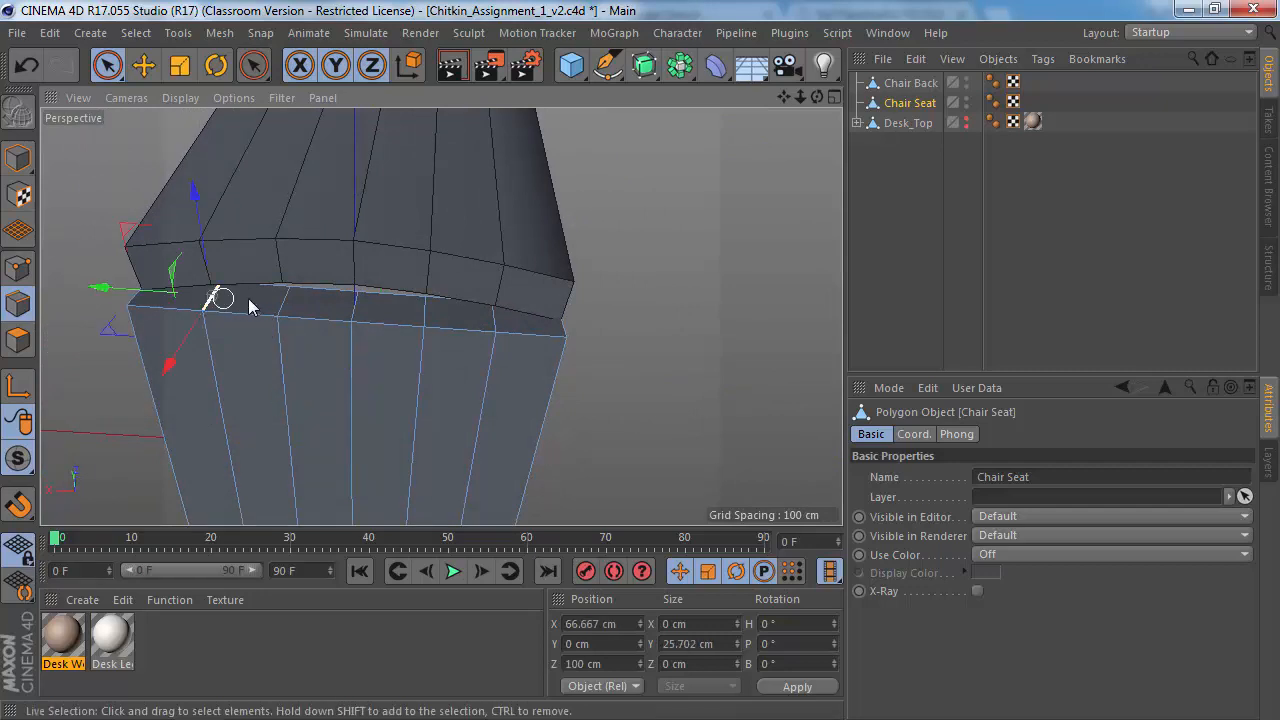
{"action": "left_click", "coordinate": [284, 298], "text": "shift"}
{"action": "left_click", "coordinate": [354, 302], "text": "shift"}
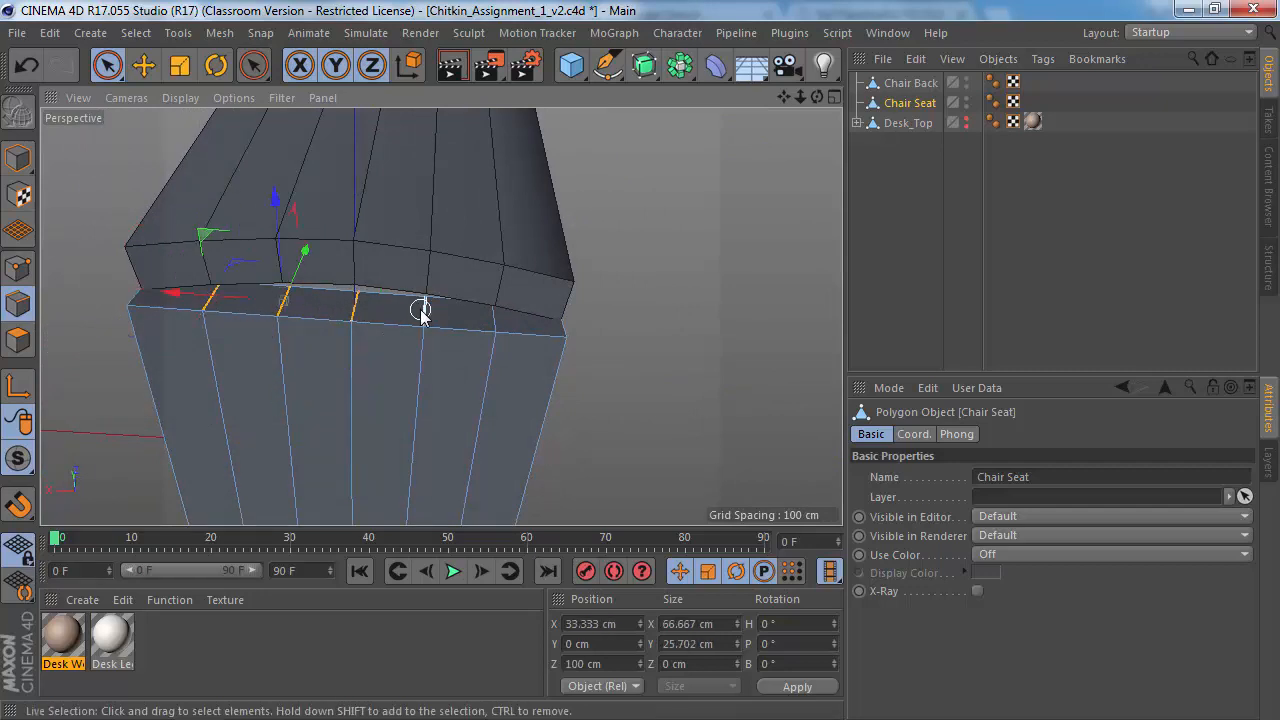
{"action": "left_click", "coordinate": [424, 308], "text": "shift"}
{"action": "left_click", "coordinate": [490, 318], "text": "shift"}
Step: Move the selected seat edges backward along Z by about 5.6 cm toward the backrest's curve
{"action": "left_click_drag", "start_coordinate": [306, 323], "coordinate": [297, 261], "text": "alt"}
{"action": "left_click_drag", "start_coordinate": [228, 300], "coordinate": [480, 174], "text": "alt"}
{"action": "left_click_drag", "start_coordinate": [271, 296], "coordinate": [412, 240], "text": "alt"}
Step: Remove the two outermost seat edges from the selection and move the three remaining edges backward along Z by about 4.9 cm
{"action": "left_click", "coordinate": [509, 322], "text": "ctrl"}
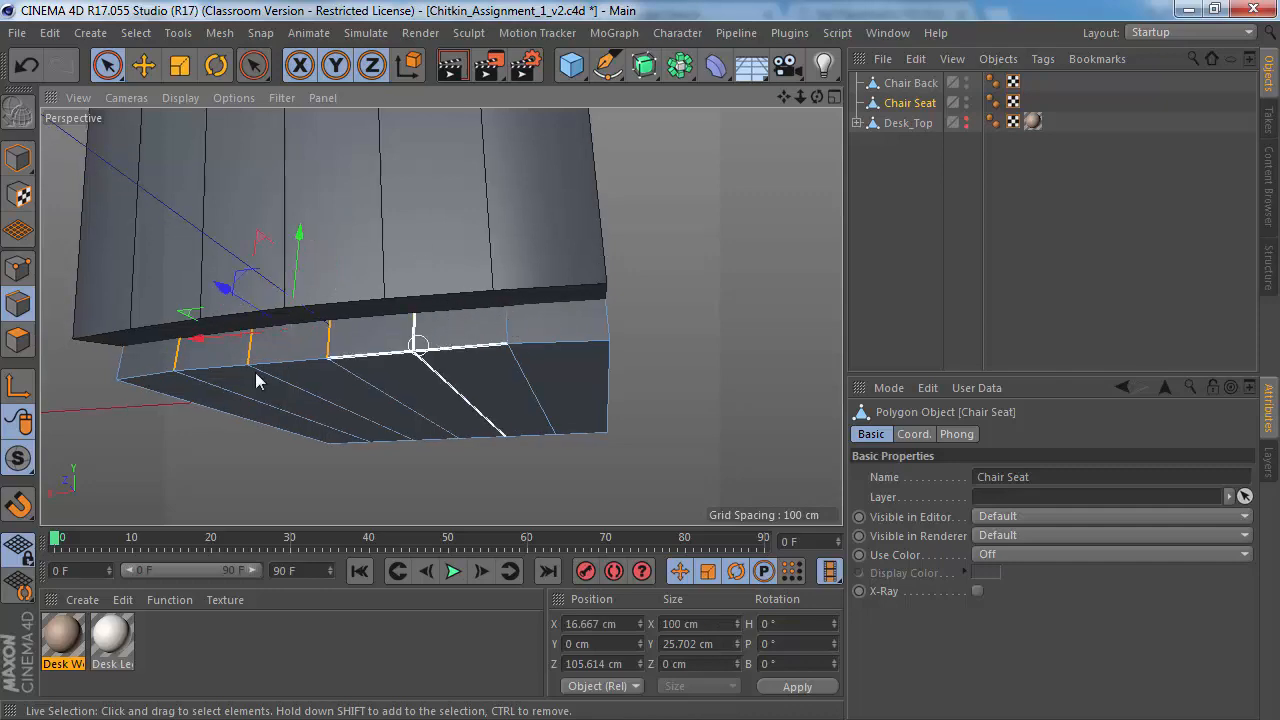
{"action": "left_click", "coordinate": [180, 352], "text": "ctrl"}
{"action": "left_click_drag", "start_coordinate": [309, 360], "coordinate": [290, 190], "text": "alt"}
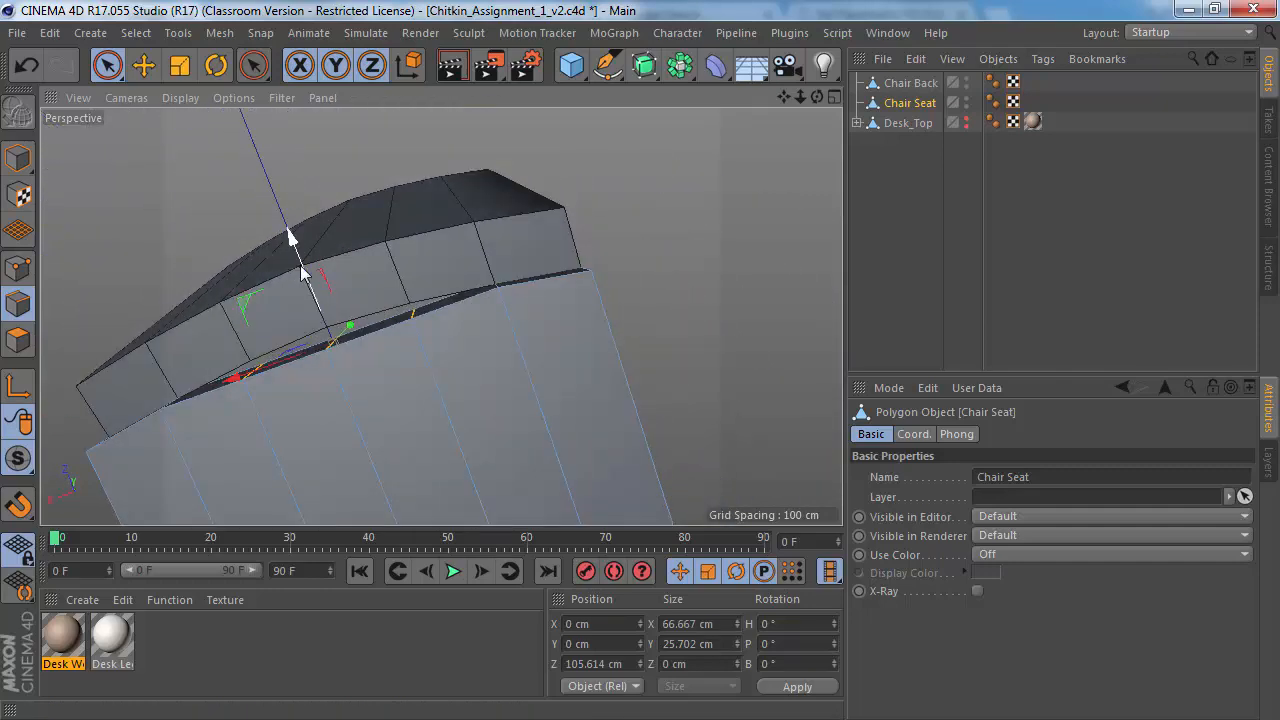
{"action": "left_click_drag", "start_coordinate": [304, 275], "coordinate": [400, 334]}
Step: Keep only the centre rear edge of the seat selected and move it backward along Z by about 1.75 cm to meet the backrest
{"action": "left_click", "coordinate": [396, 333], "text": "ctrl"}
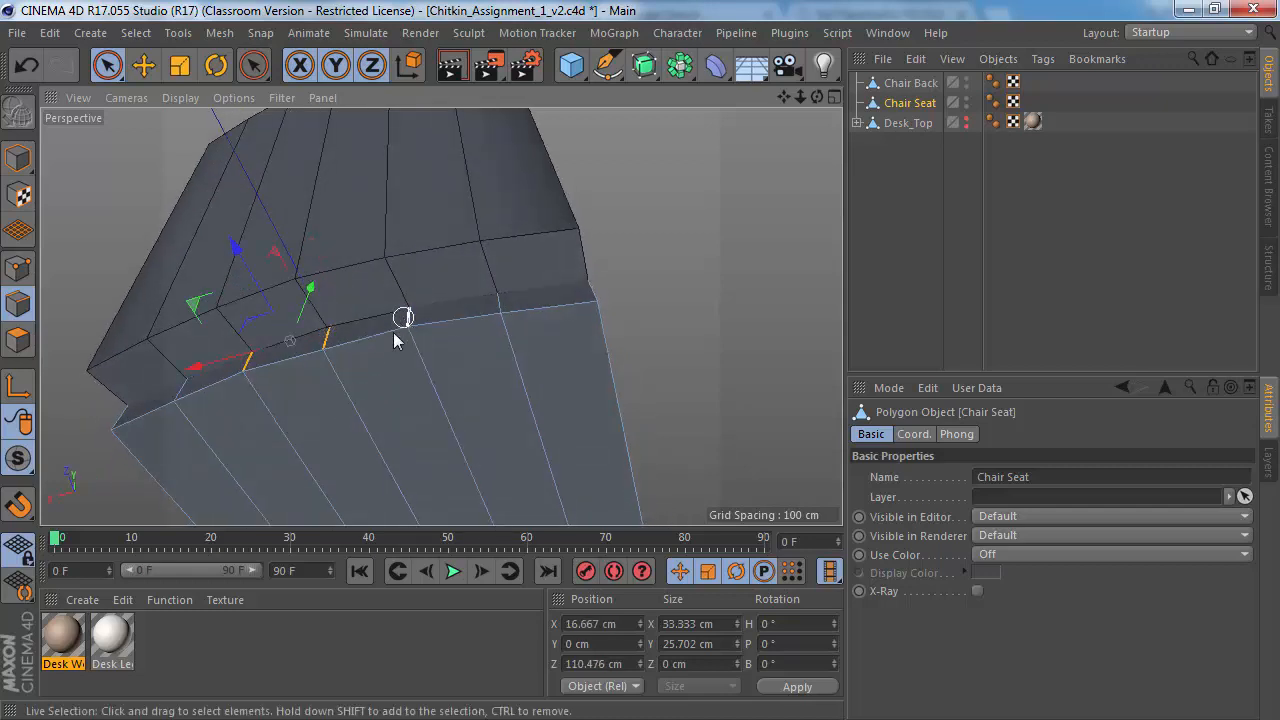
{"action": "left_click_drag", "start_coordinate": [247, 353], "coordinate": [297, 283], "text": "ctrl"}
{"action": "key", "text": "ctrl+z"}
{"action": "left_click", "coordinate": [246, 369], "text": "ctrl"}
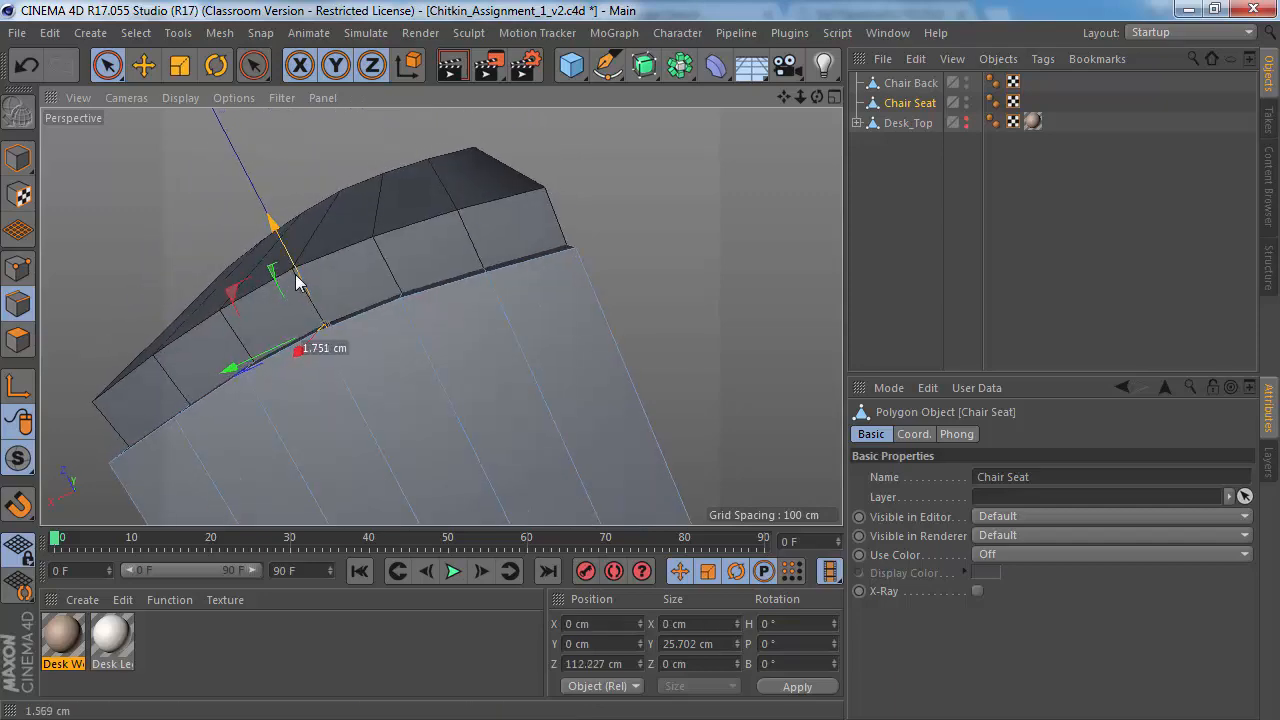
{"action": "left_click_drag", "start_coordinate": [360, 312], "coordinate": [406, 284], "text": "alt"}
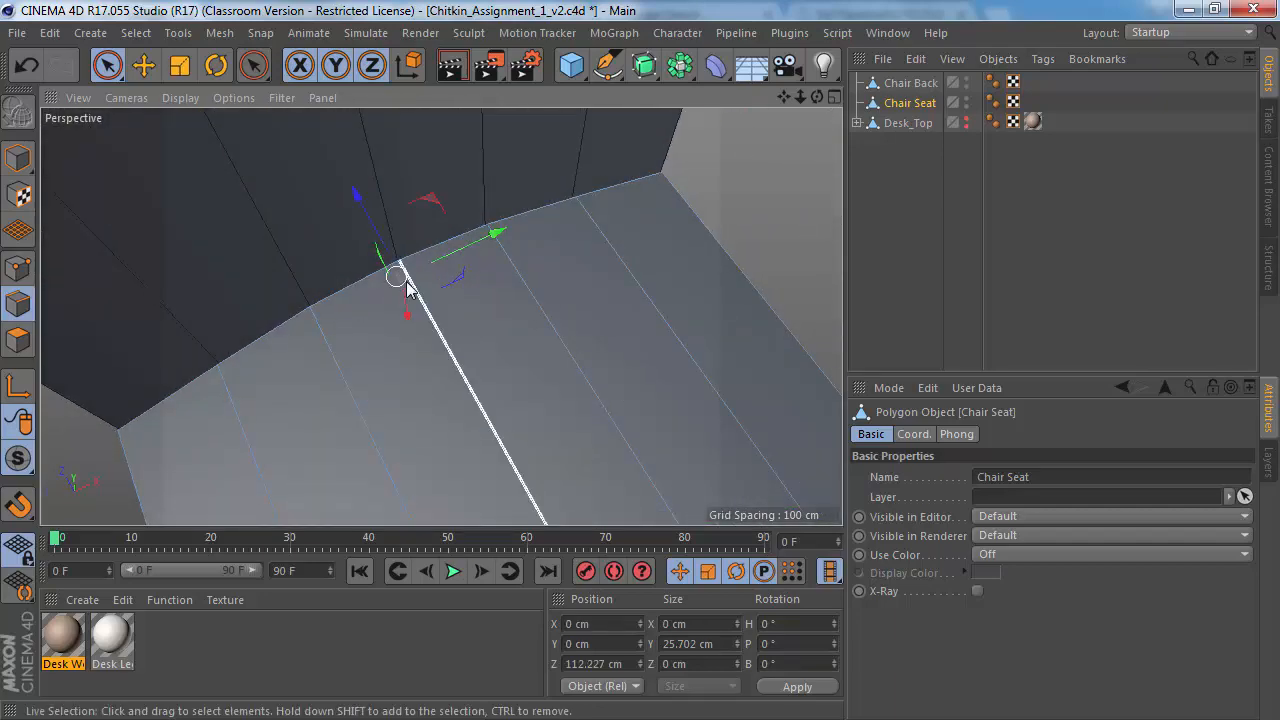
{"action": "right_click_drag", "start_coordinate": [406, 284], "coordinate": [291, 281], "text": "alt"}
{"action": "left_click_drag", "start_coordinate": [386, 323], "coordinate": [330, 238], "text": "alt"}
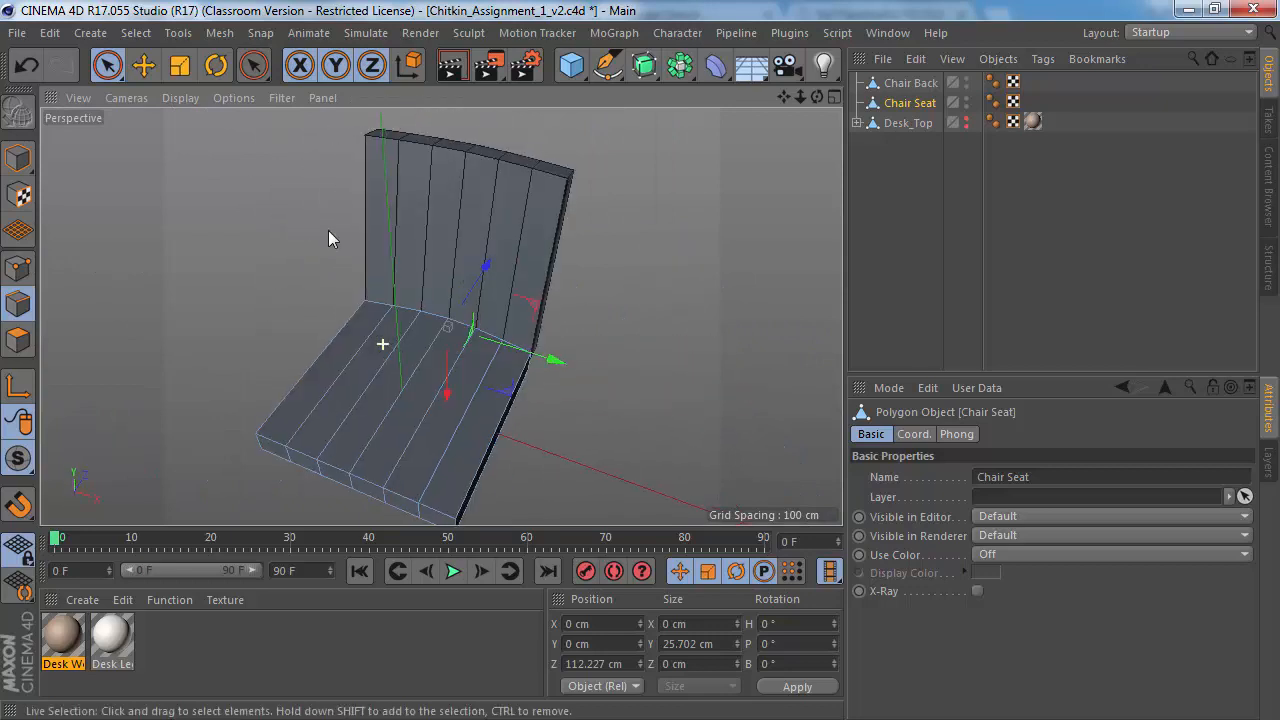
Step: Study the armrests and their diagonal supports in the chair reference image
{"action": "right_click_drag", "start_coordinate": [376, 281], "coordinate": [322, 272], "text": "alt"}
{"action": "key", "text": "alt+Tab"}
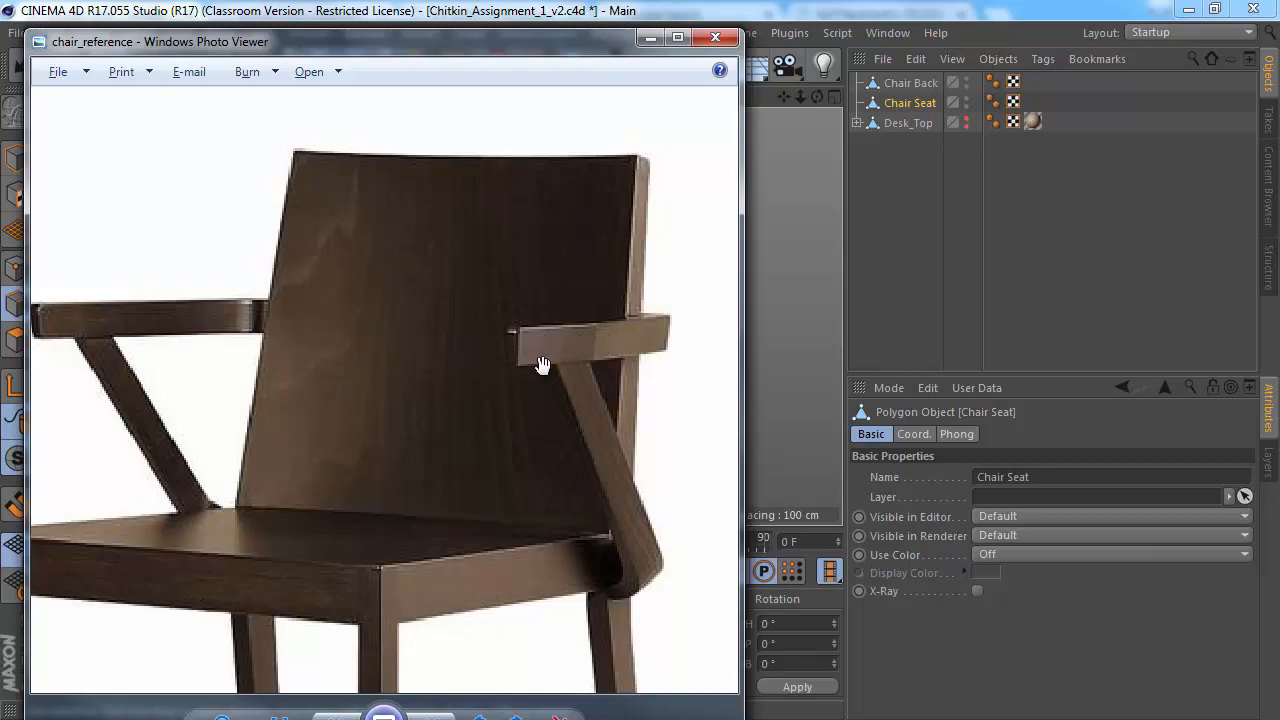
{"action": "left_click_drag", "start_coordinate": [540, 365], "coordinate": [543, 320]}
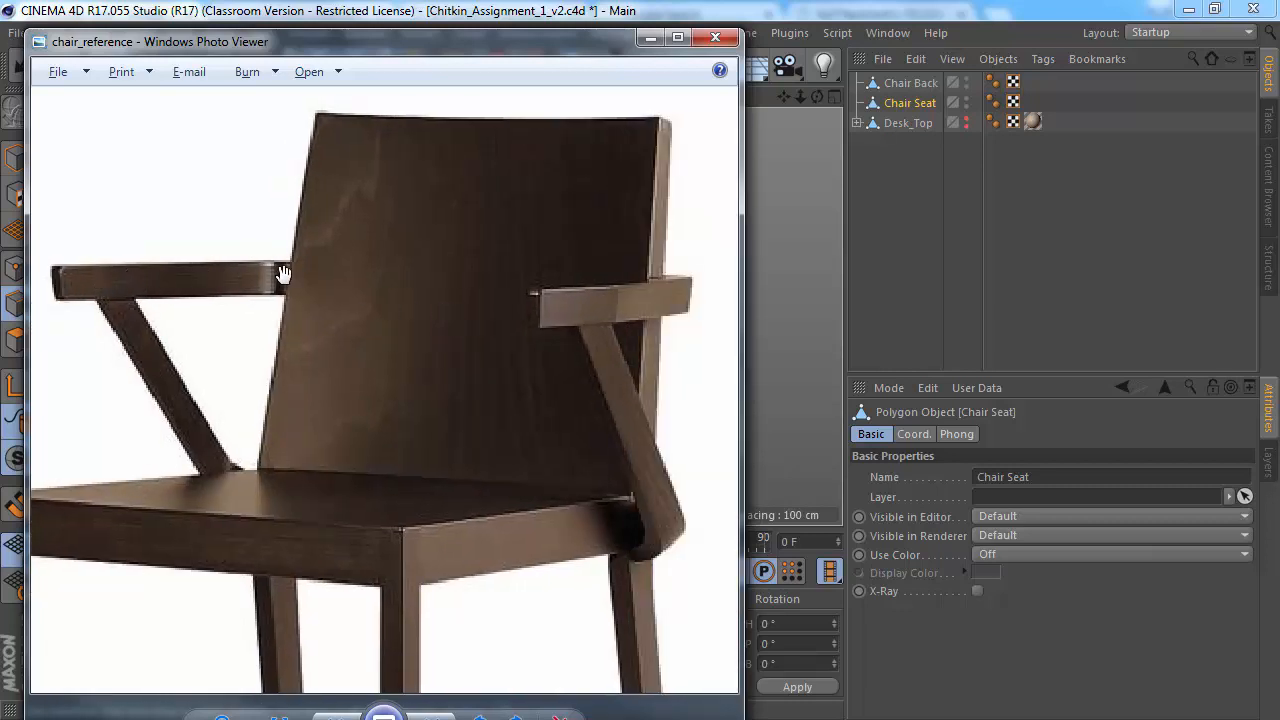
{"action": "mouse_move", "coordinate": [117, 279]}
{"action": "left_mouse_down"}
{"action": "mouse_move", "coordinate": [160, 274]}
{"action": "mouse_move", "coordinate": [137, 271]}
{"action": "left_mouse_up"}
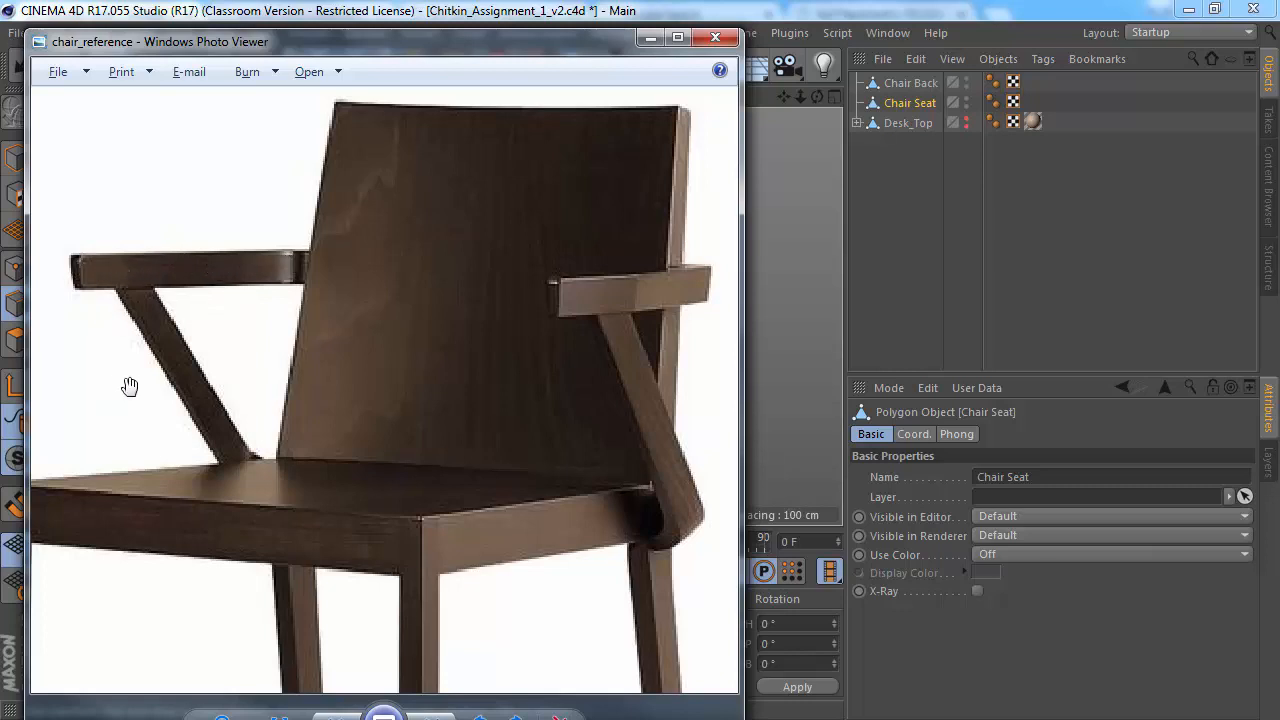
{"action": "key", "text": "alt+Tab"}
{"action": "left_click_drag", "start_coordinate": [392, 327], "coordinate": [306, 250], "text": "alt"}
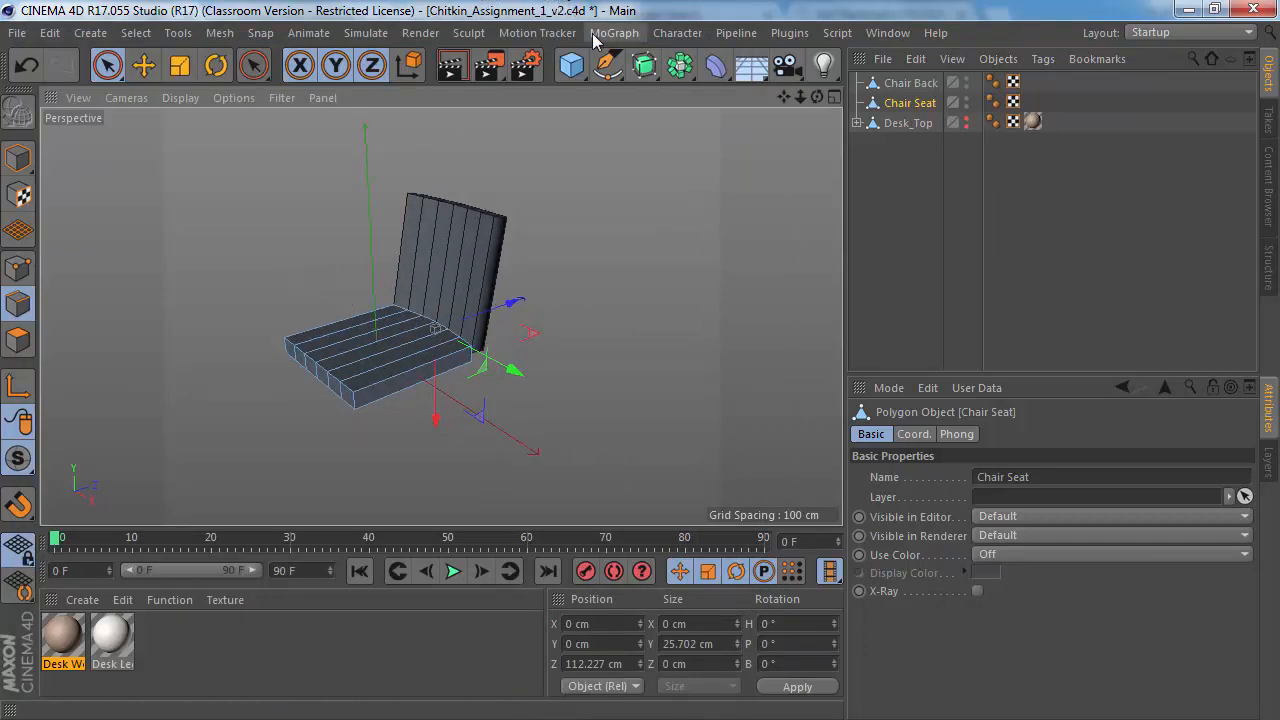
Step: Save the project and add a new Cube primitive to the scene
{"action": "key", "text": "ctrl+s"}
{"action": "left_click", "coordinate": [573, 66]}
{"action": "left_click", "coordinate": [720, 92]}
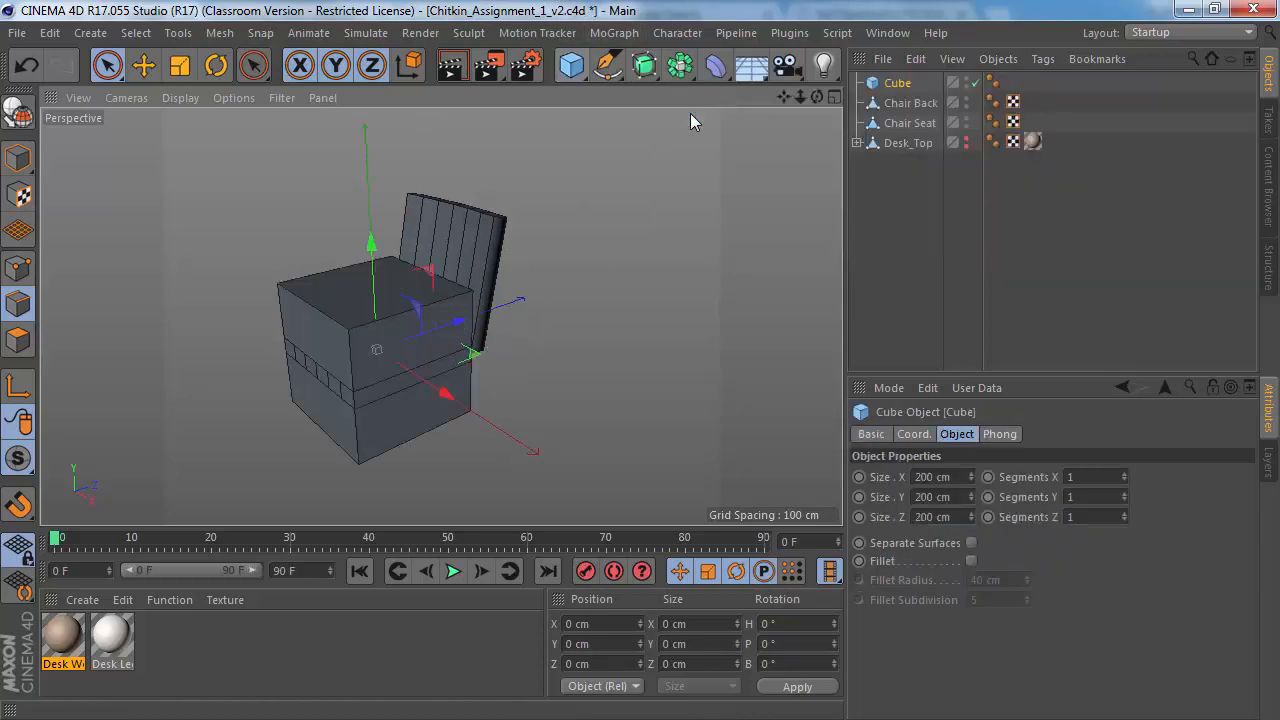
Step: Raise the new cube along Y by about 131 cm above the seat and switch to model mode
{"action": "left_click_drag", "start_coordinate": [440, 317], "coordinate": [465, 178], "text": "alt"}
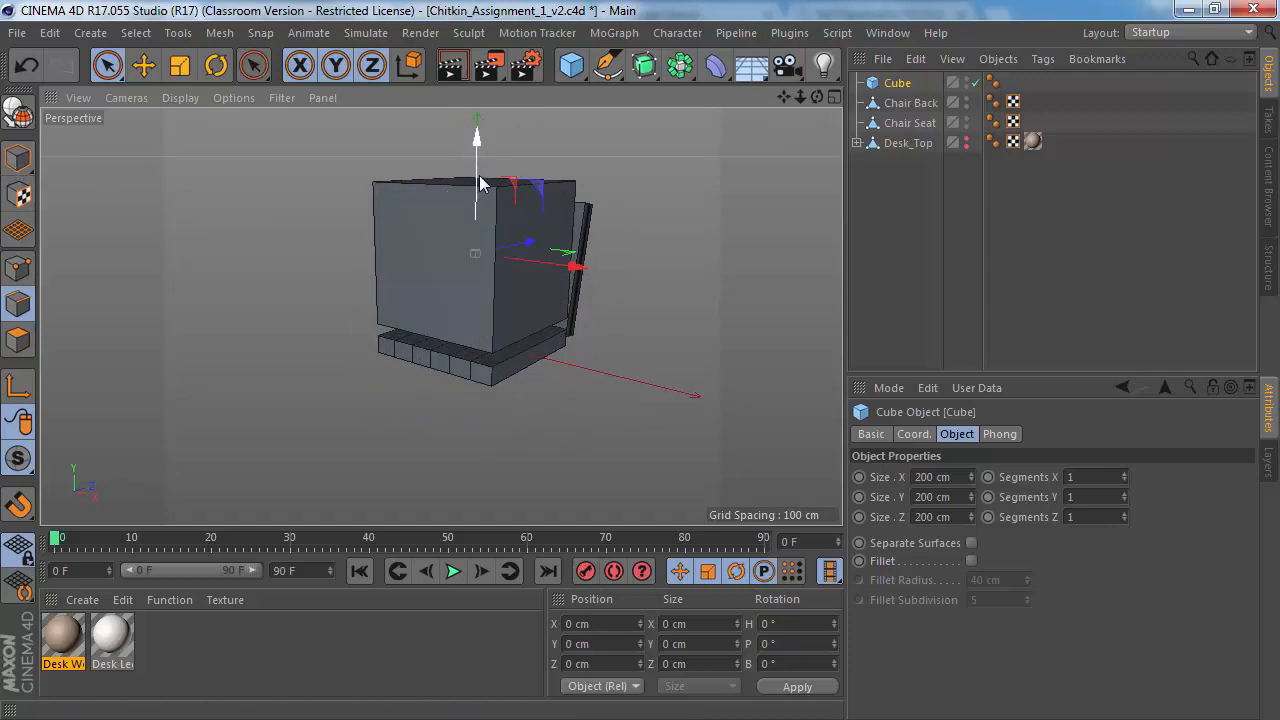
{"action": "left_click_drag", "start_coordinate": [479, 175], "coordinate": [466, 294], "text": "alt"}
{"action": "left_click_drag", "start_coordinate": [466, 165], "coordinate": [443, 309], "text": "alt"}
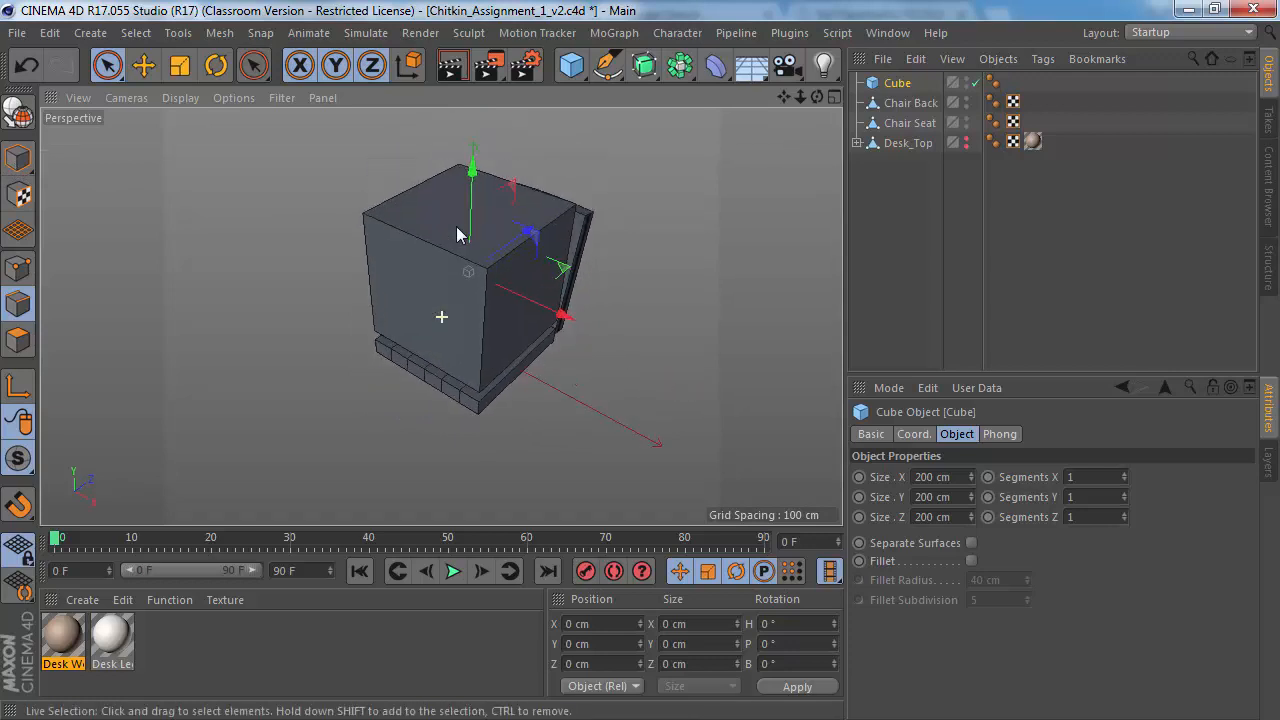
{"action": "left_click", "coordinate": [17, 162]}
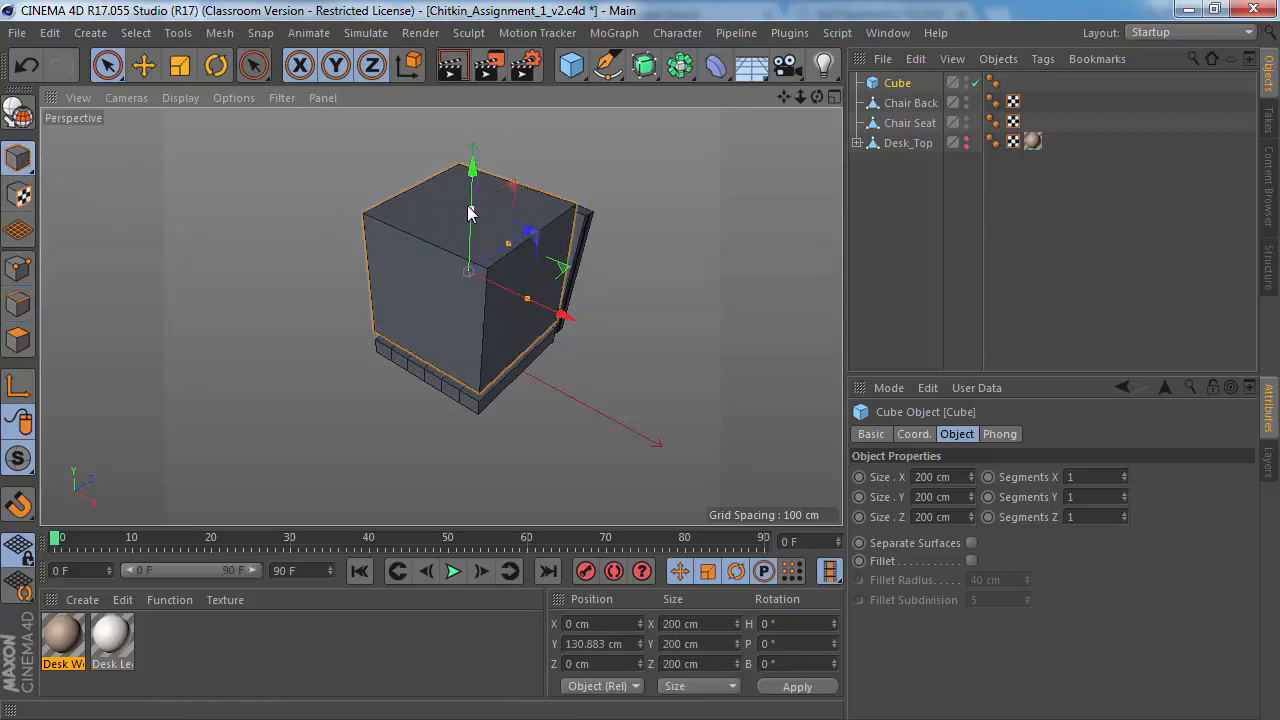
Step: Reduce the cube to about 32 cm in X and 19 cm in Y, checking the armrest proportions in the chair reference image
{"action": "left_click_drag", "start_coordinate": [472, 212], "coordinate": [475, 268]}
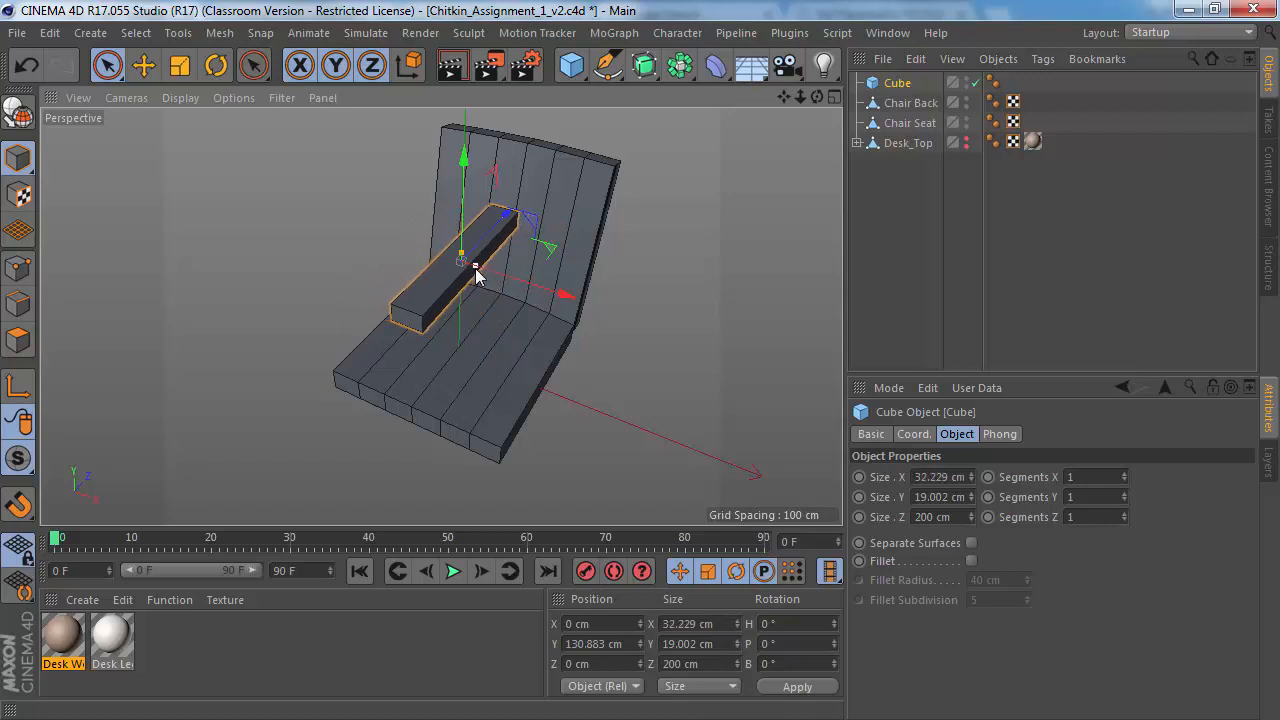
{"action": "key", "text": "alt+Tab"}
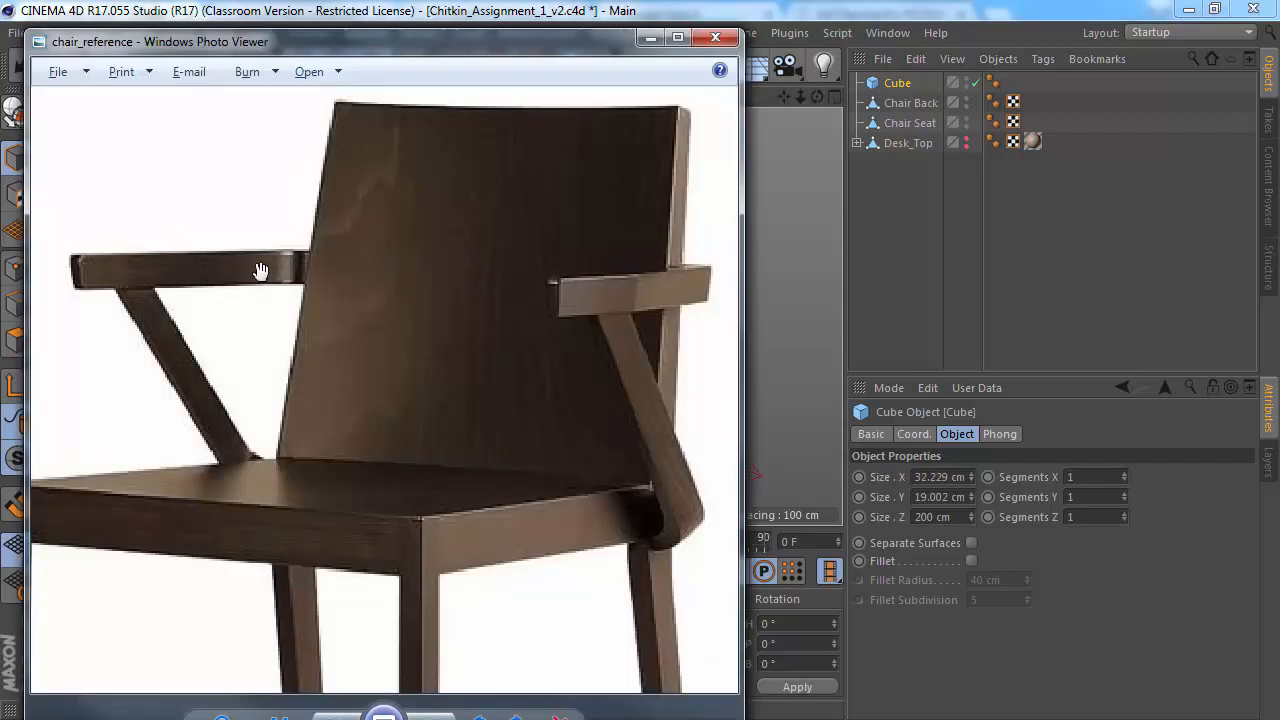
{"action": "scroll", "coordinate": [307, 309], "scroll_direction": "down", "scroll_amount": 2}
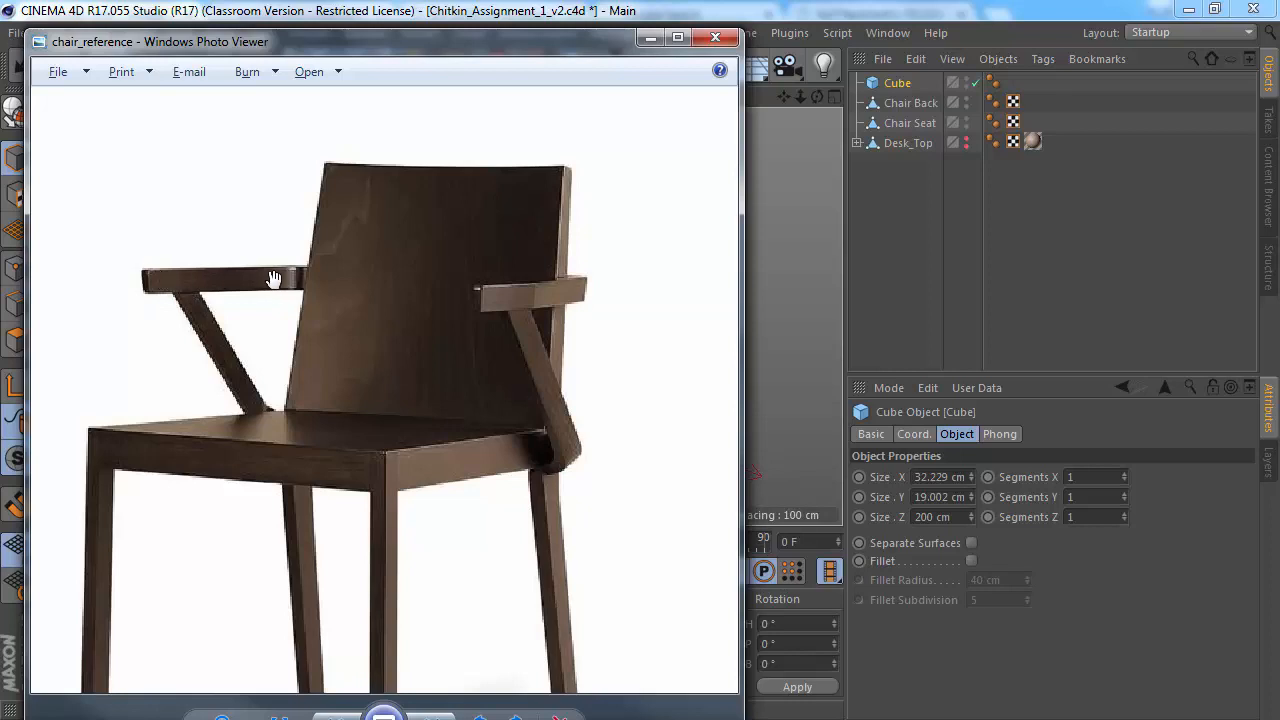
{"action": "key", "text": "alt+Tab"}
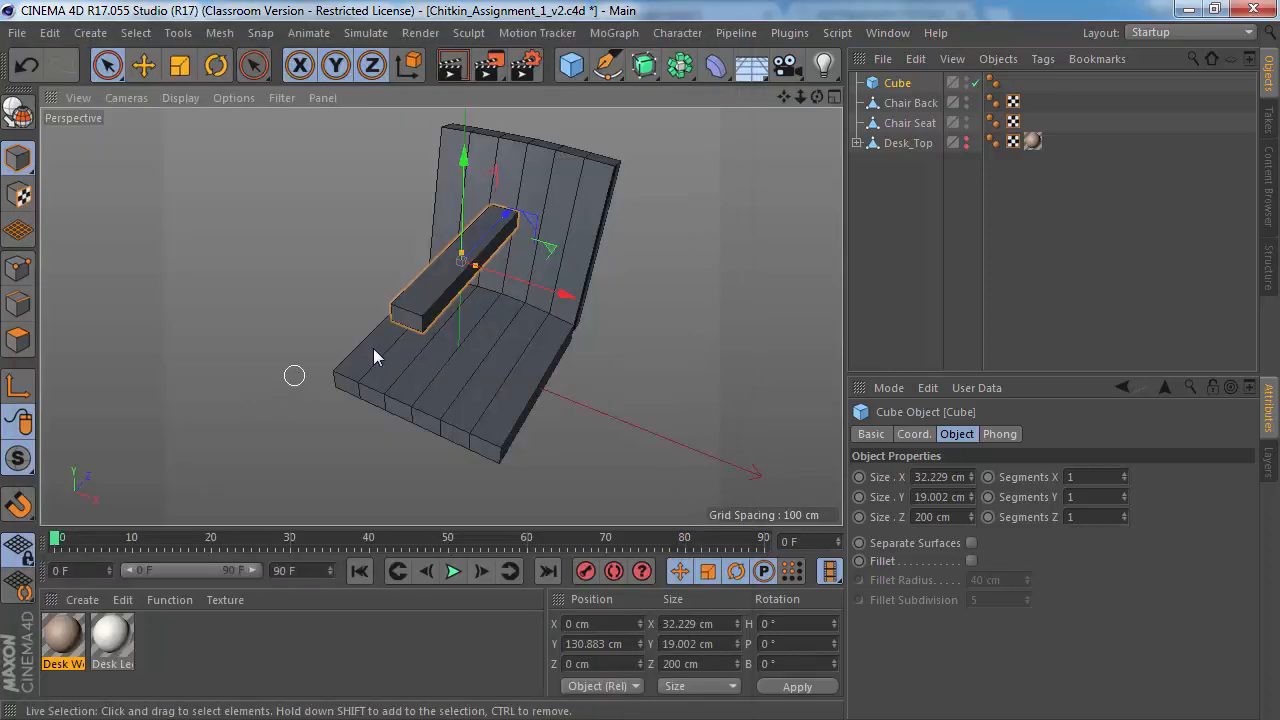
Step: Shorten the armrest cube to about 166 cm in Z and position it beside the backrest at about X -129 cm, Z 38 cm
{"action": "left_click_drag", "start_coordinate": [373, 348], "coordinate": [262, 200], "text": "alt"}
{"action": "key", "text": "alt+Tab"}
{"action": "key", "text": "alt+Tab"}
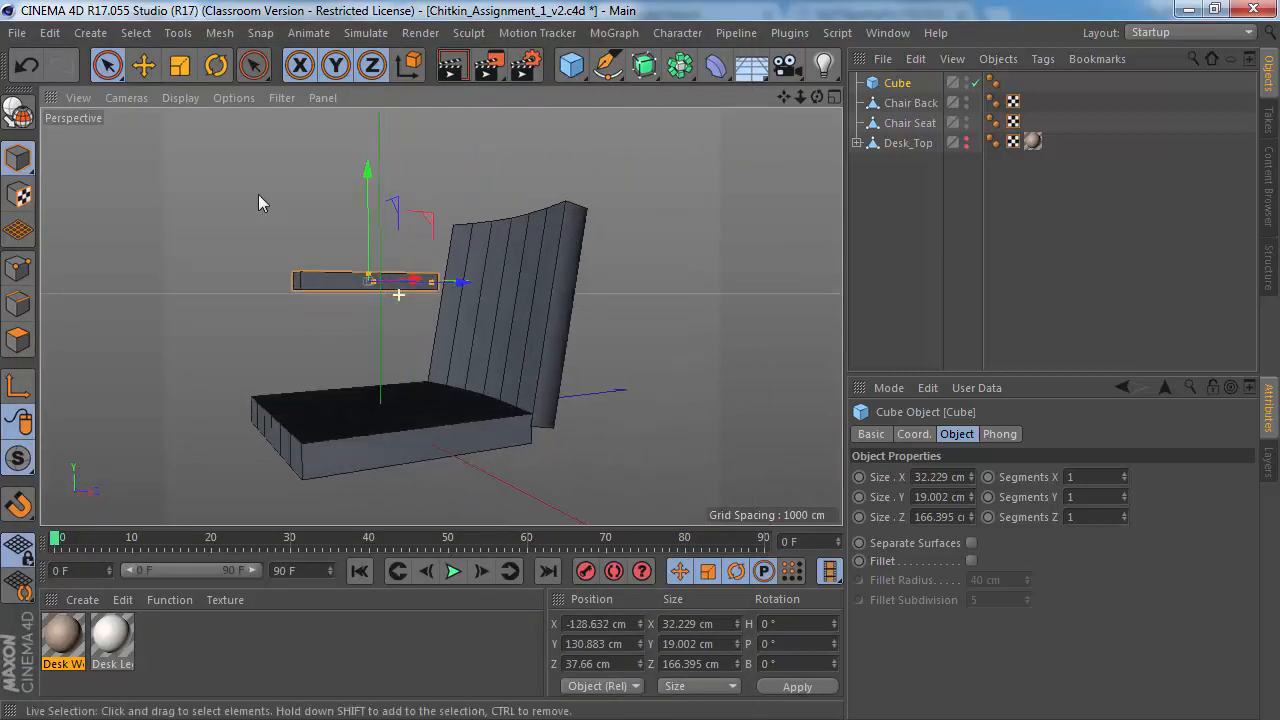
Step: Lower the armrest cube to about Y 105 cm to match the armrest height in the reference image
{"action": "key", "text": "alt+Tab"}
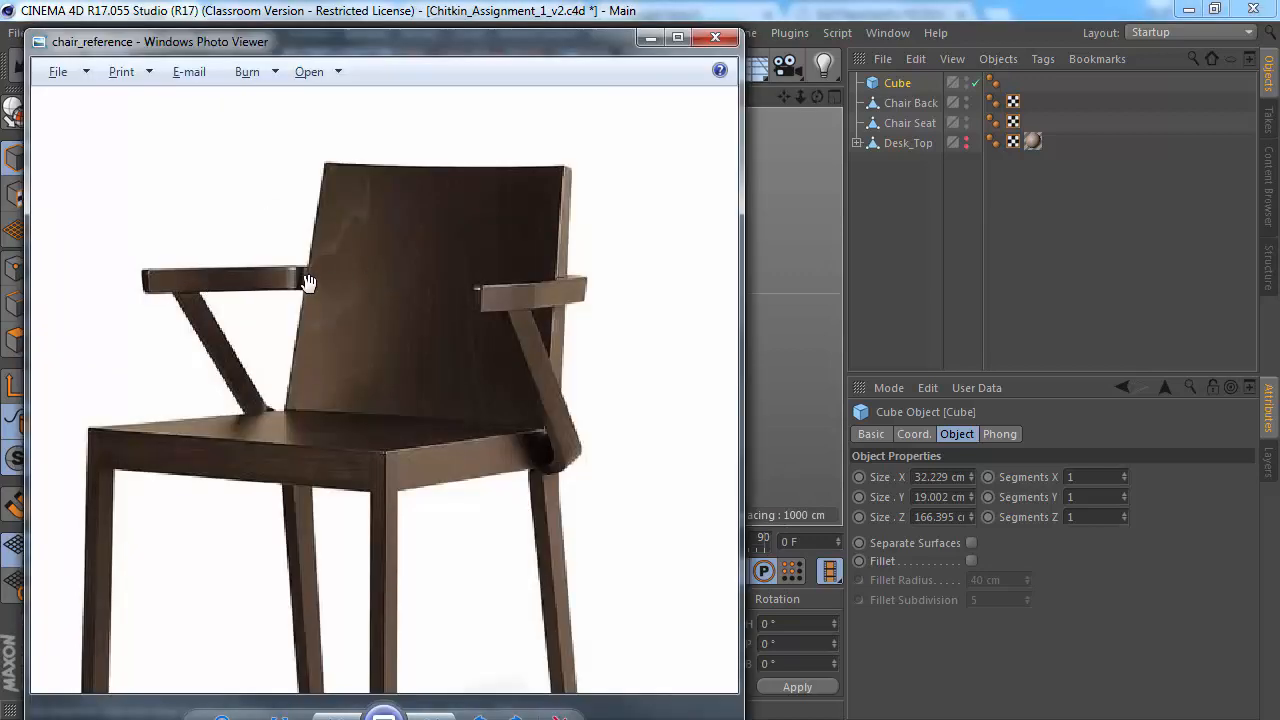
{"action": "key", "text": "alt+Tab"}
{"action": "left_click_drag", "start_coordinate": [280, 316], "coordinate": [374, 276], "text": "alt"}
{"action": "scroll", "coordinate": [376, 276], "scroll_direction": "up", "scroll_amount": 3}
{"action": "left_click_drag", "start_coordinate": [405, 235], "coordinate": [409, 300]}
{"action": "left_click_drag", "start_coordinate": [409, 300], "coordinate": [327, 429], "text": "alt"}
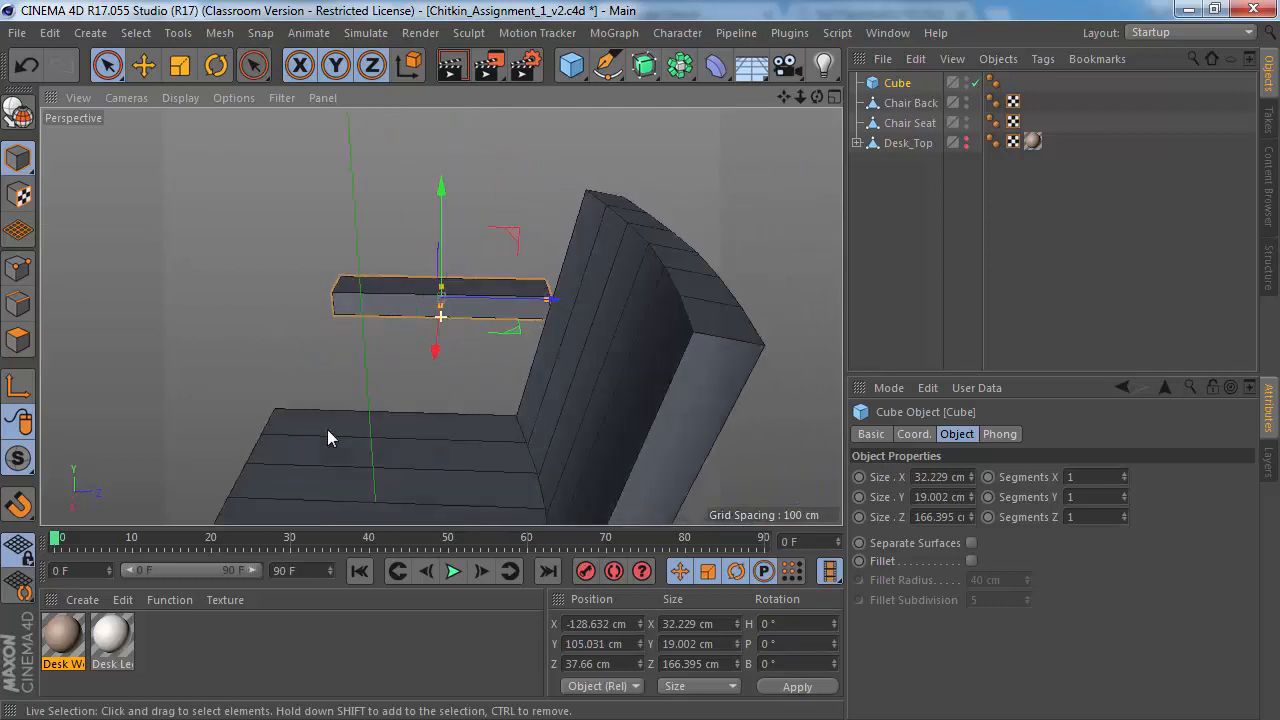
Step: Thin the armrest cube to about 10.6 cm in X, comparing its thickness with the reference image
{"action": "key", "text": "alt+Tab"}
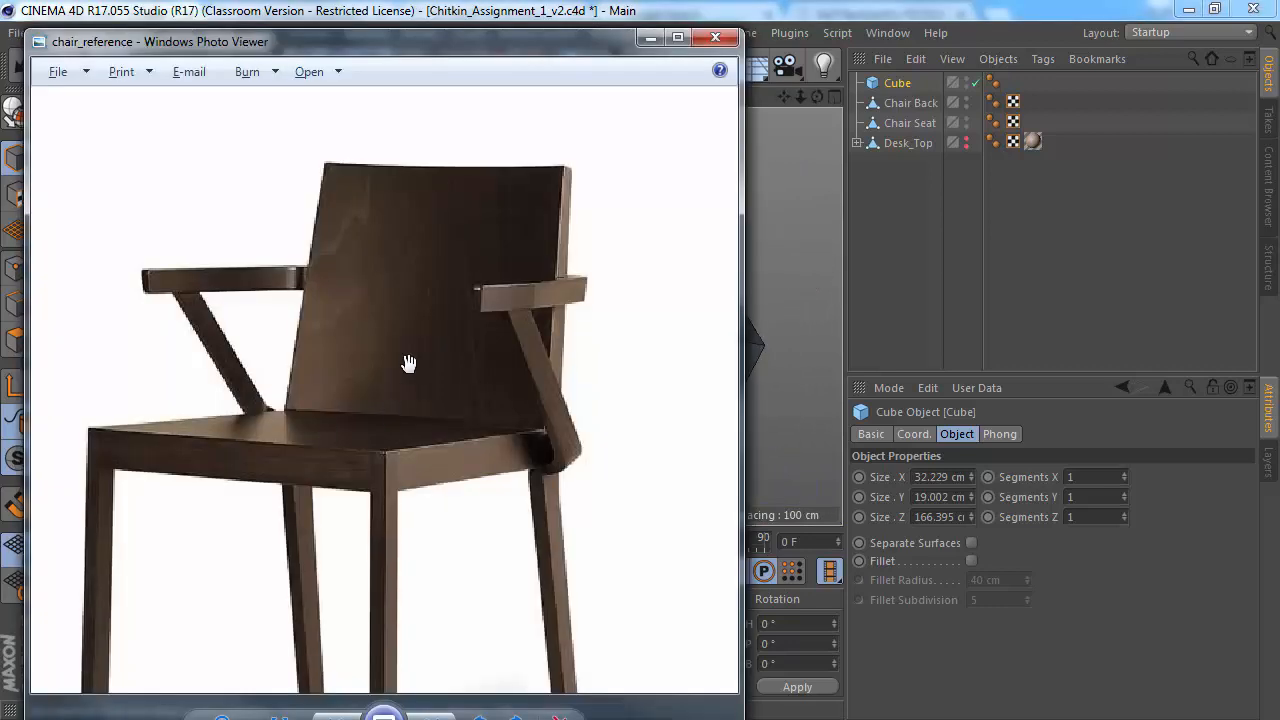
{"action": "key", "text": "alt+Tab"}
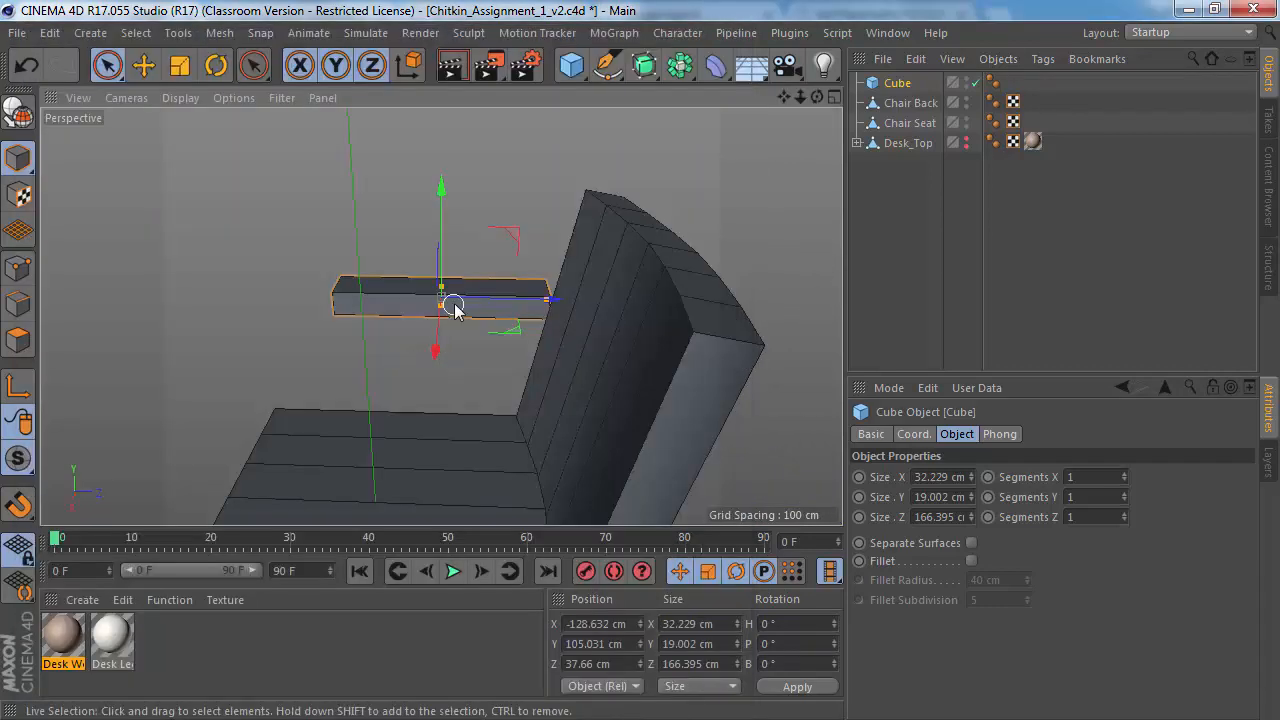
{"action": "left_click_drag", "start_coordinate": [454, 310], "coordinate": [315, 278], "text": "alt"}
{"action": "key", "text": "alt+Tab"}
{"action": "key", "text": "alt+Tab"}
{"action": "key", "text": "alt+Tab"}
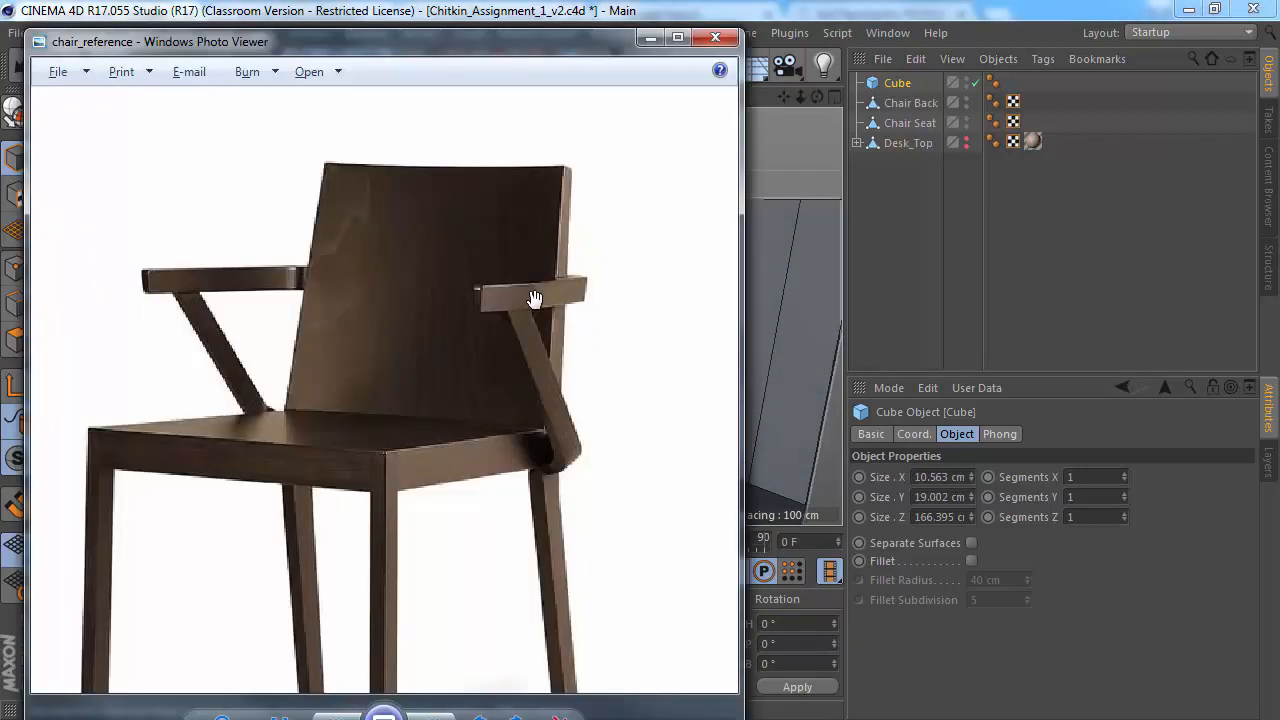
{"action": "key", "text": "alt+Tab"}
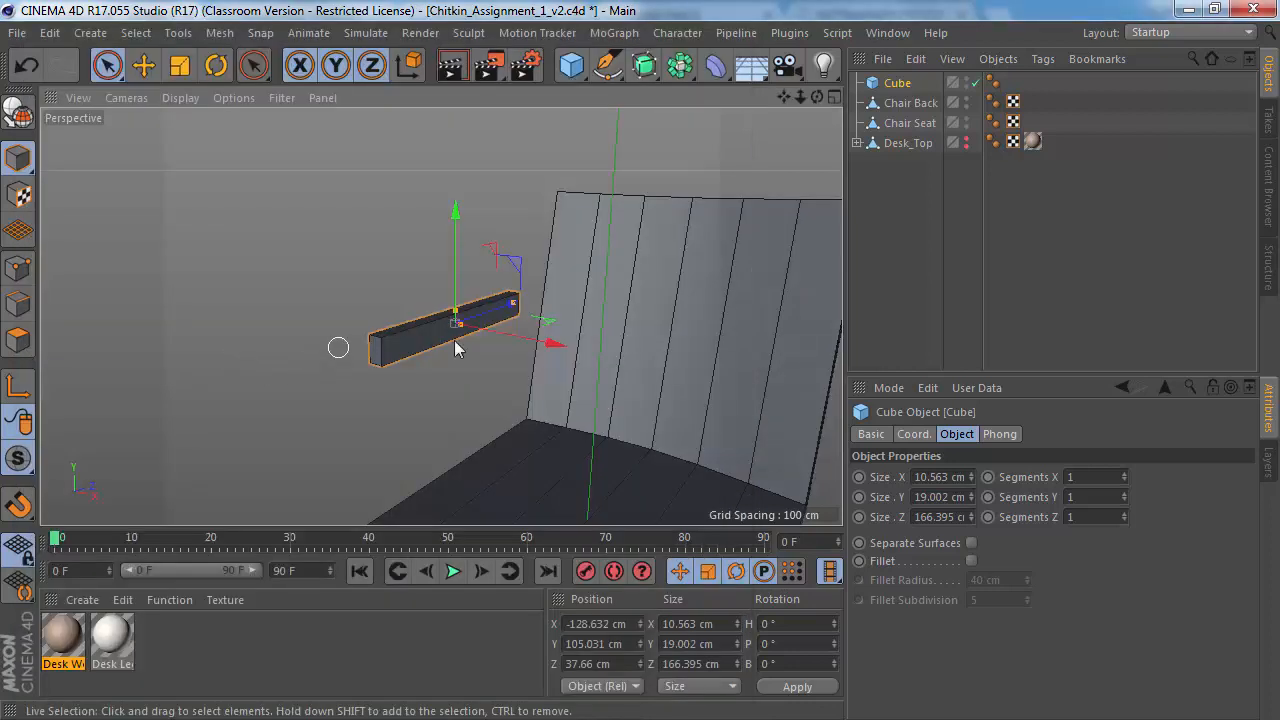
{"action": "mouse_move", "coordinate": [454, 347]}
{"action": "left_mouse_down", "text": "alt"}
{"action": "mouse_move", "coordinate": [466, 337]}
{"action": "mouse_move", "coordinate": [449, 323]}
{"action": "mouse_move", "coordinate": [505, 311]}
{"action": "mouse_move", "coordinate": [403, 342]}
{"action": "mouse_move", "coordinate": [435, 343]}
{"action": "left_mouse_up", "text": "alt"}
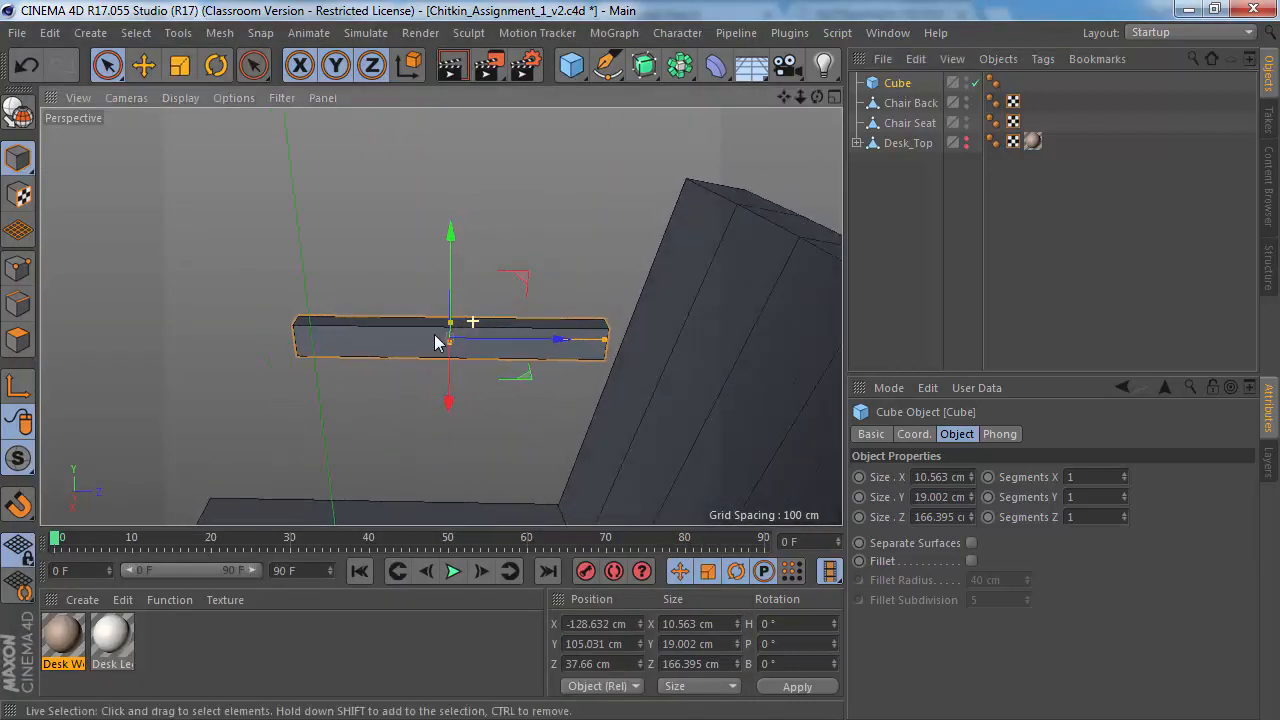
Step: Rename the cube as Arm 1 and convert it to an editable polygon object
{"action": "double_click", "coordinate": [897, 83]}
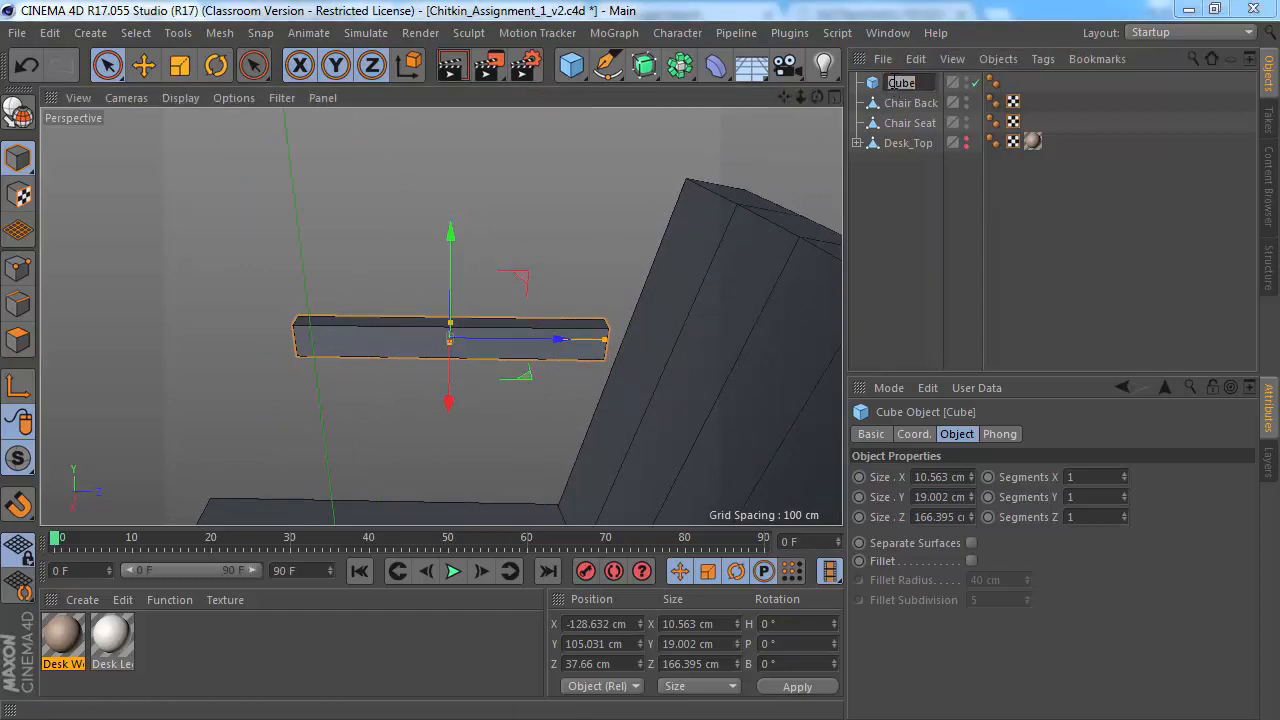
{"action": "key", "text": "Return"}
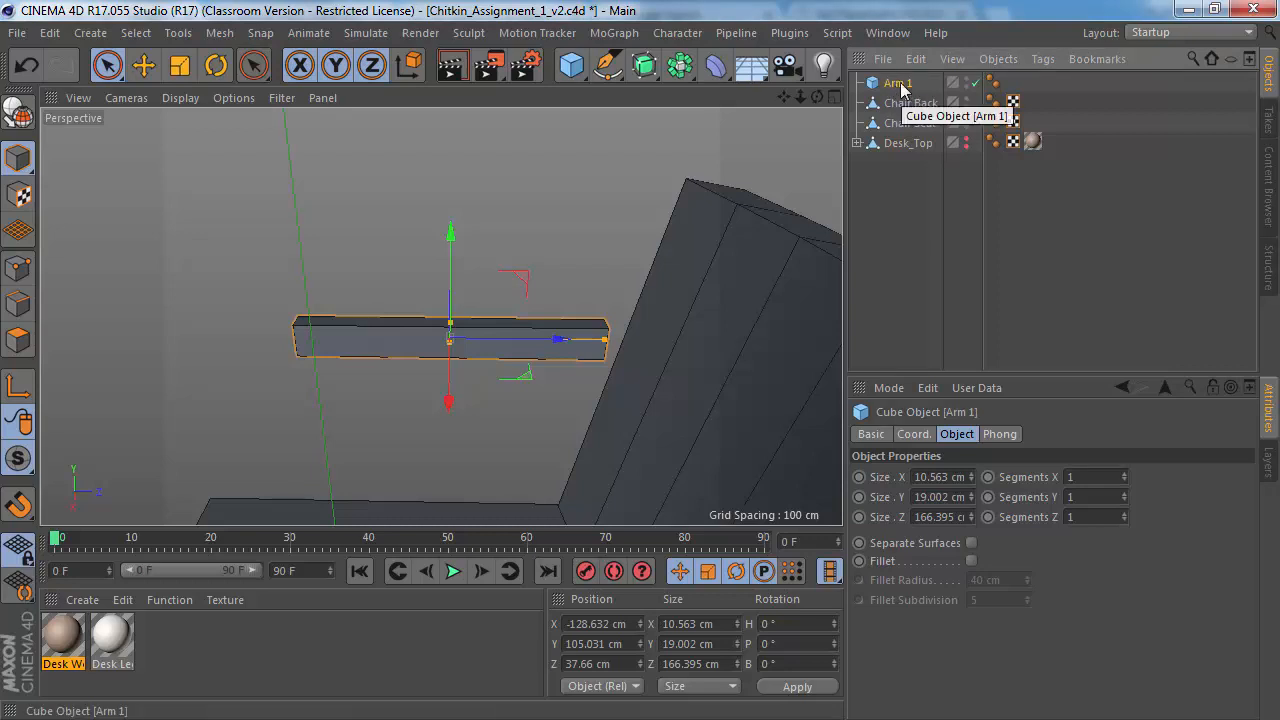
{"action": "key", "text": "c"}
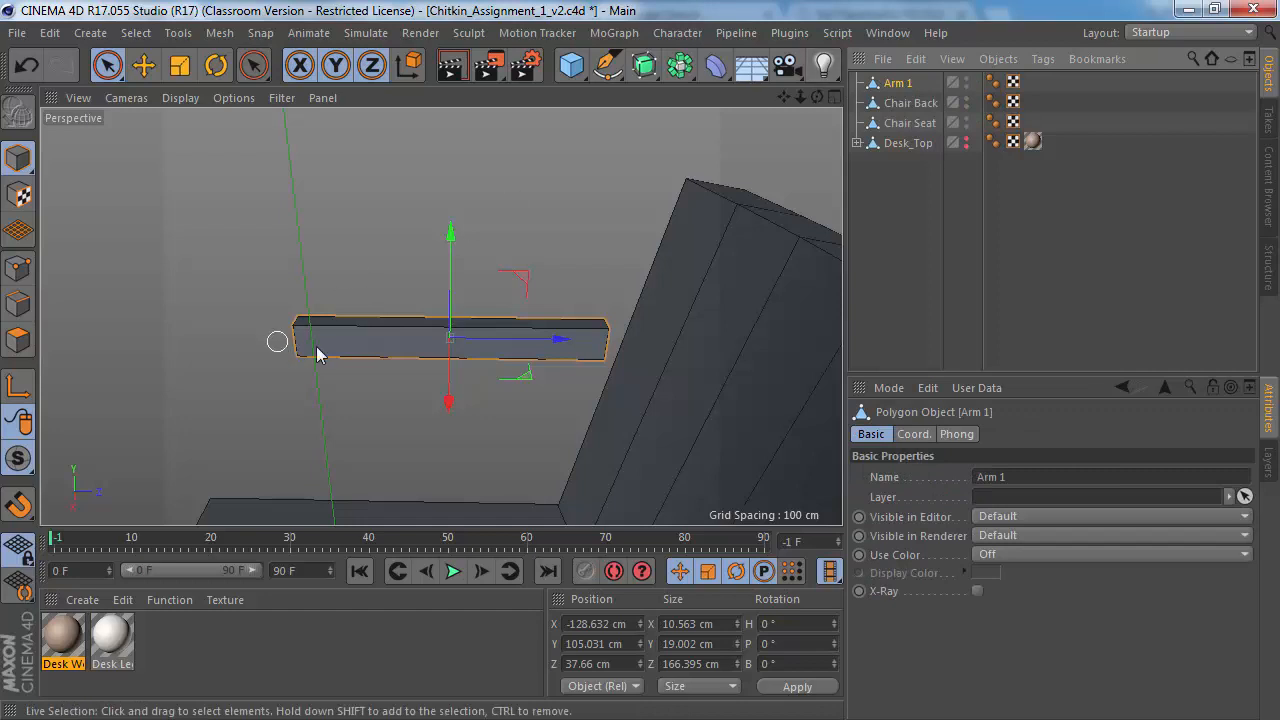
Step: Check the armrest's rear joint in the reference, and select Arm 1's rear end face in polygon mode
{"action": "key", "text": "alt+Tab"}
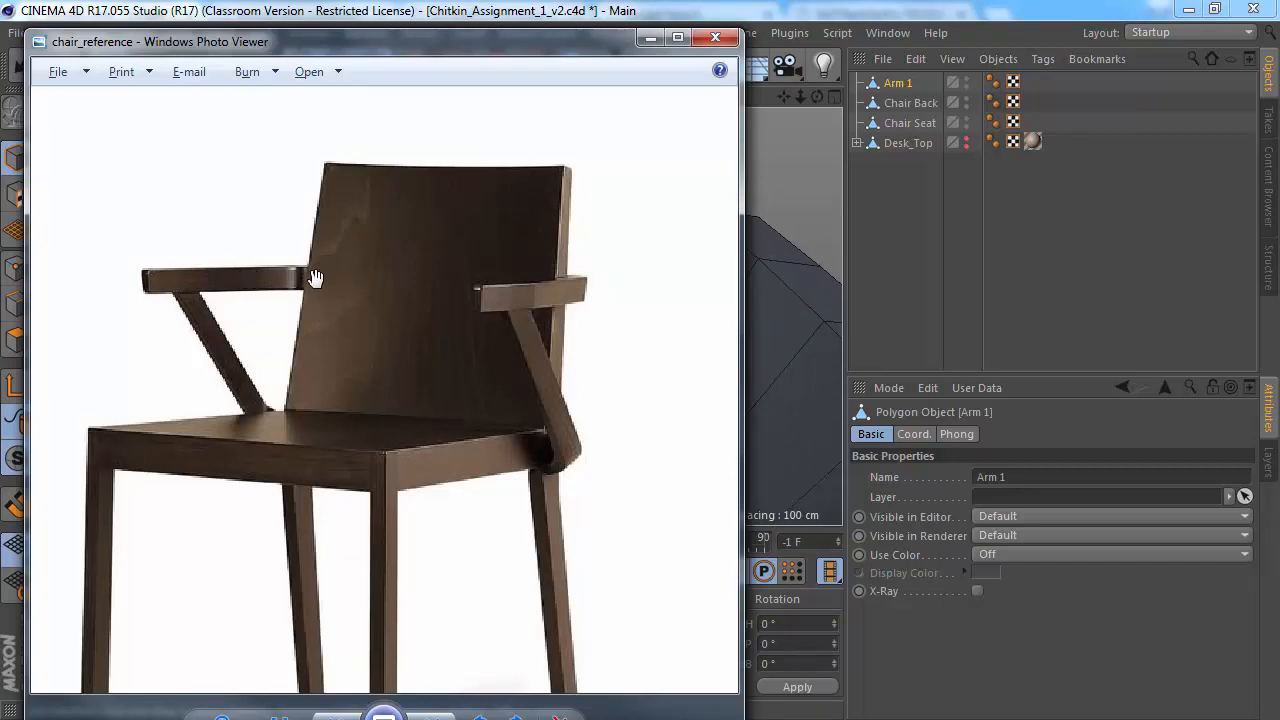
{"action": "scroll", "coordinate": [314, 277], "scroll_direction": "up", "scroll_amount": 3}
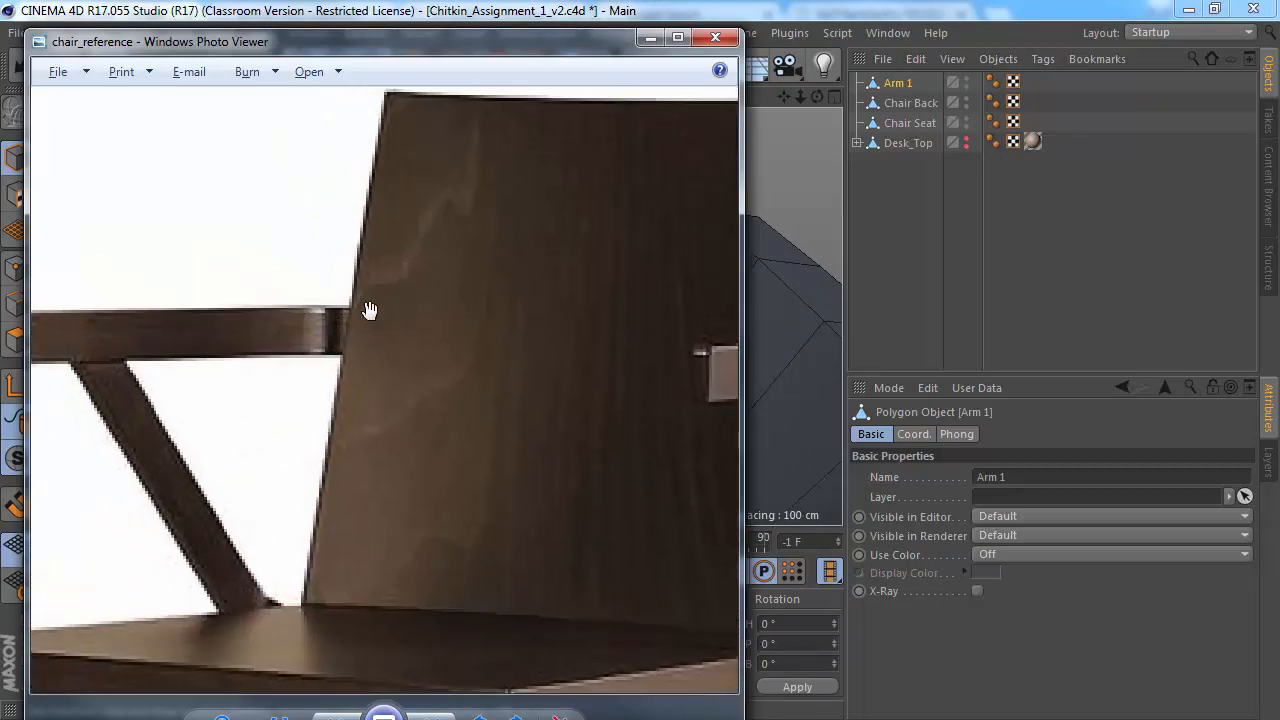
{"action": "key", "text": "alt+Tab"}
{"action": "left_click_drag", "start_coordinate": [505, 345], "coordinate": [270, 345], "text": "alt"}
{"action": "left_click_drag", "start_coordinate": [514, 351], "coordinate": [522, 283], "text": "alt"}
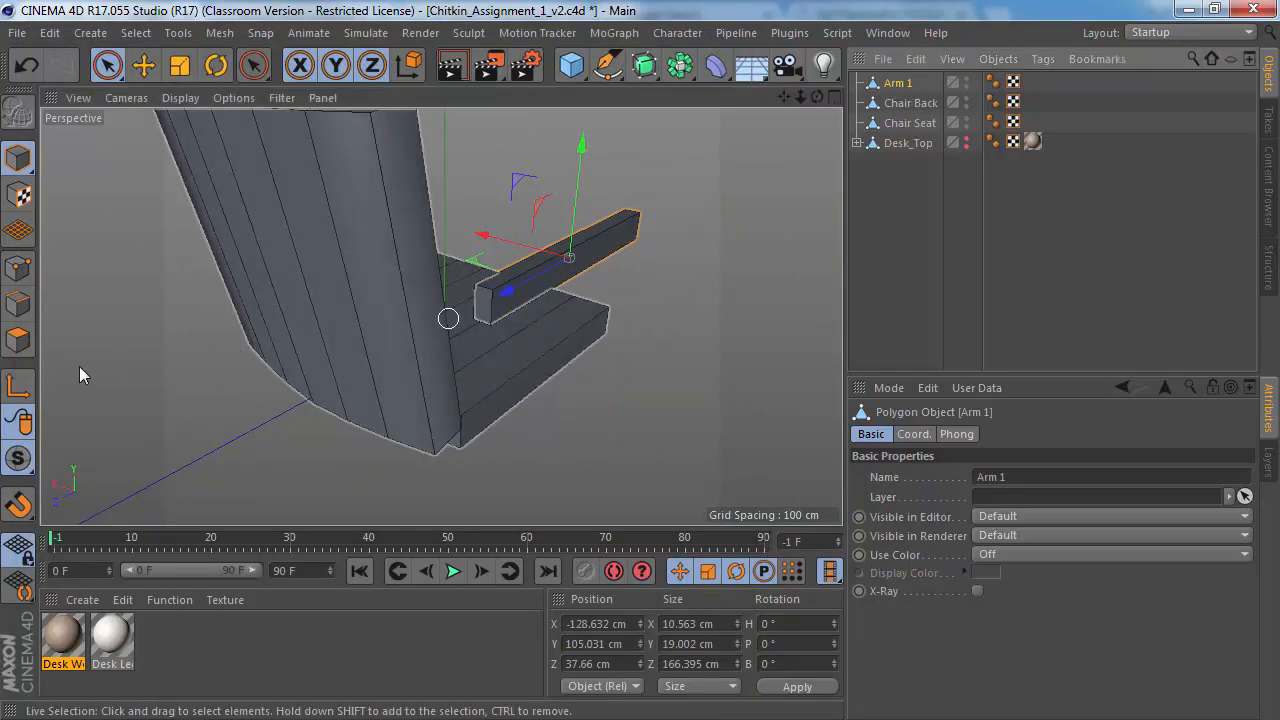
{"action": "left_click", "coordinate": [17, 341]}
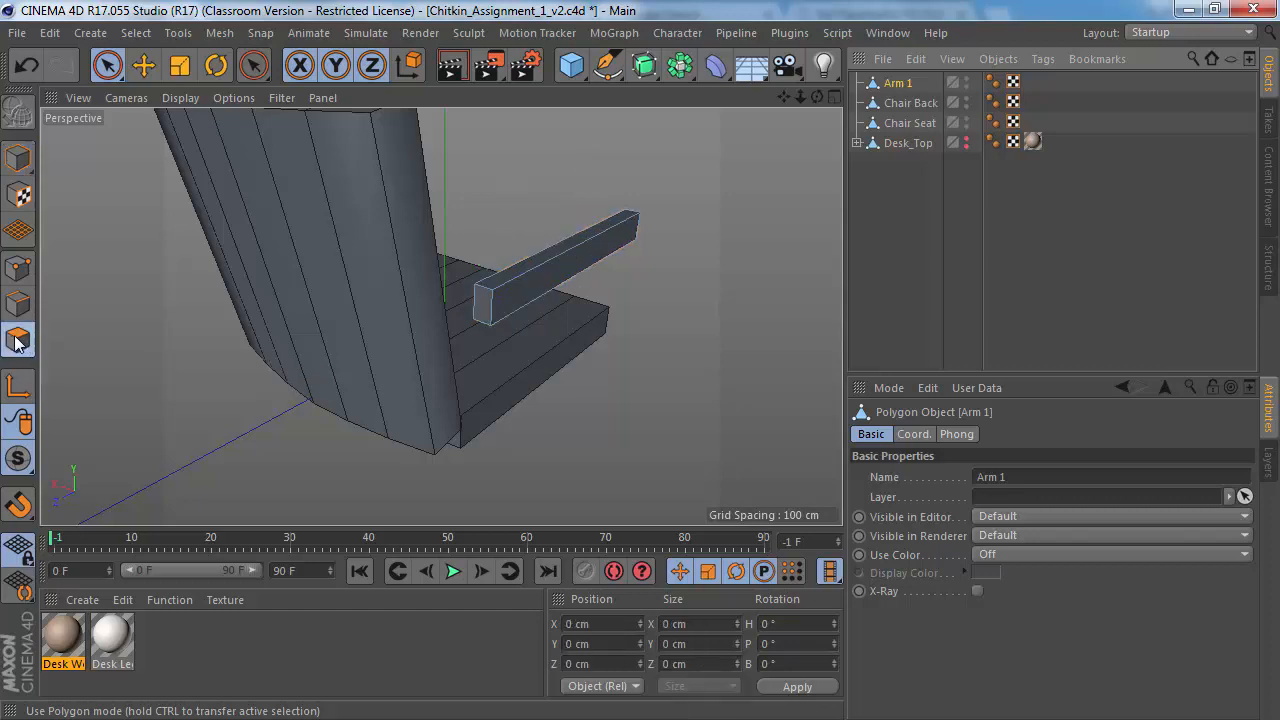
{"action": "scroll", "coordinate": [483, 311], "scroll_direction": "up", "scroll_amount": 3}
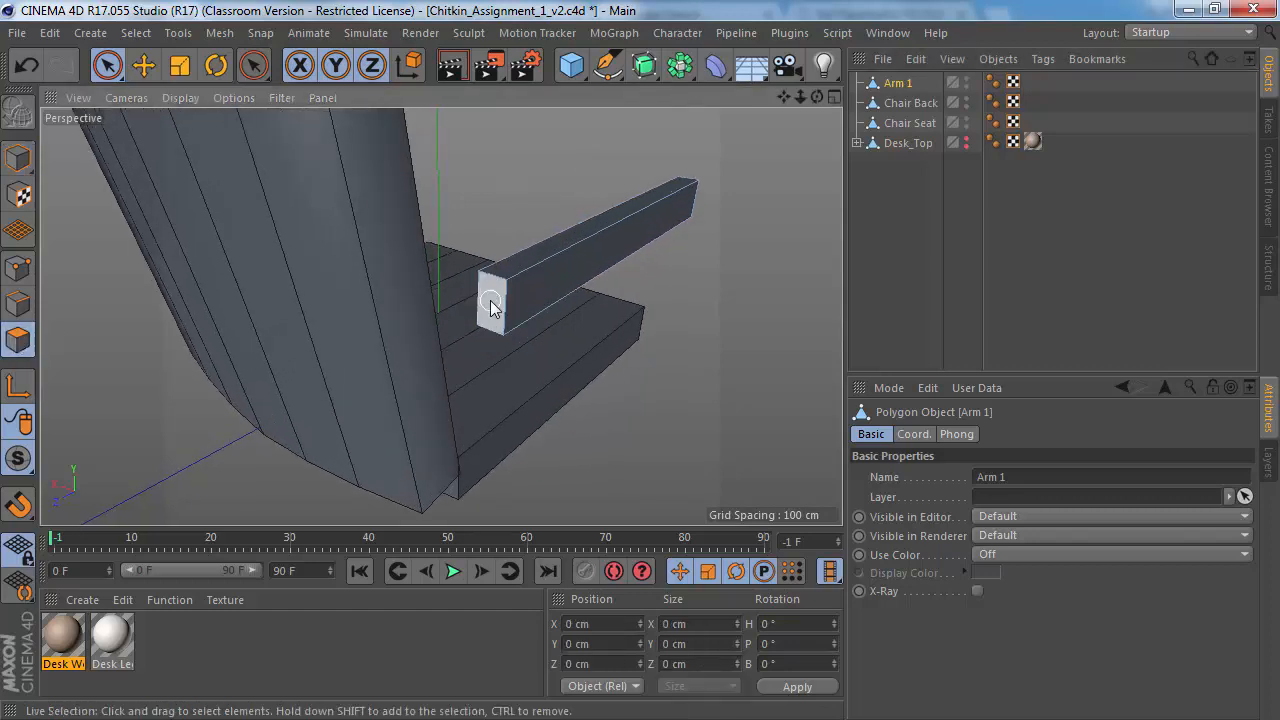
{"action": "left_click", "coordinate": [490, 307]}
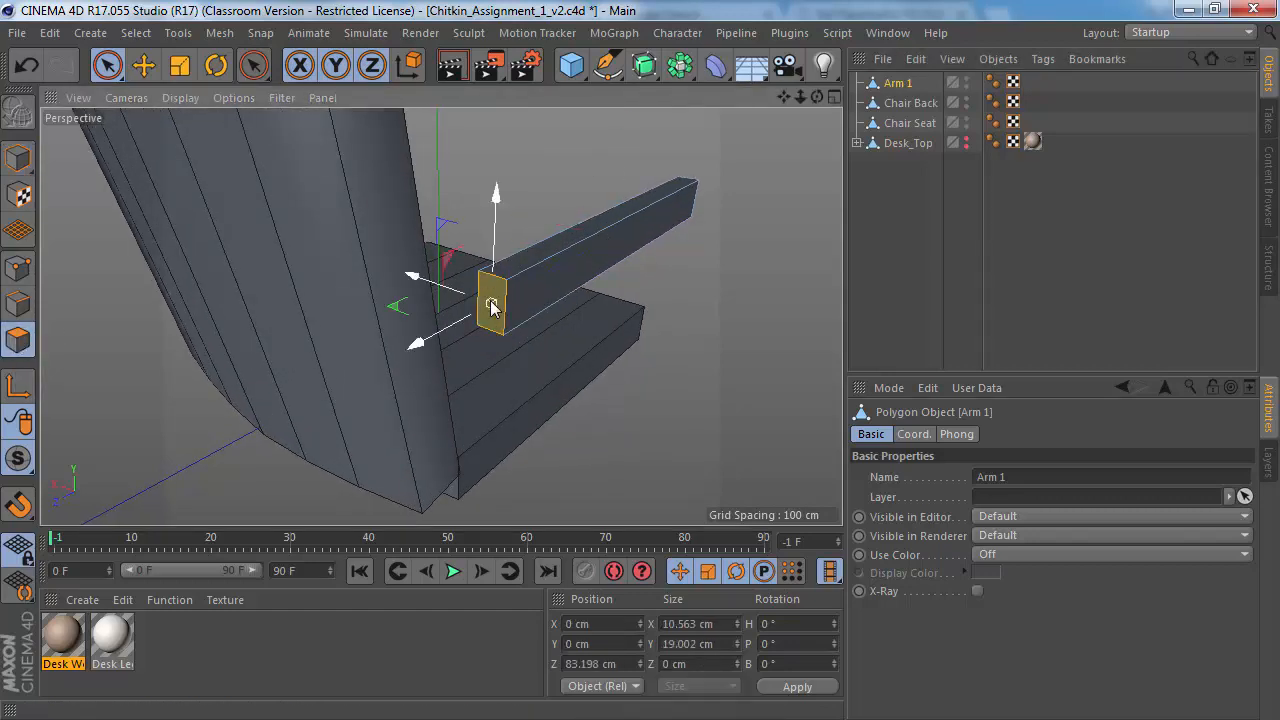
Step: Activate the Extrude tool for the selected rear end face of Arm 1
{"action": "left_click_drag", "start_coordinate": [490, 307], "coordinate": [449, 371], "text": "alt"}
{"action": "left_click_drag", "start_coordinate": [492, 308], "coordinate": [395, 362], "text": "alt"}
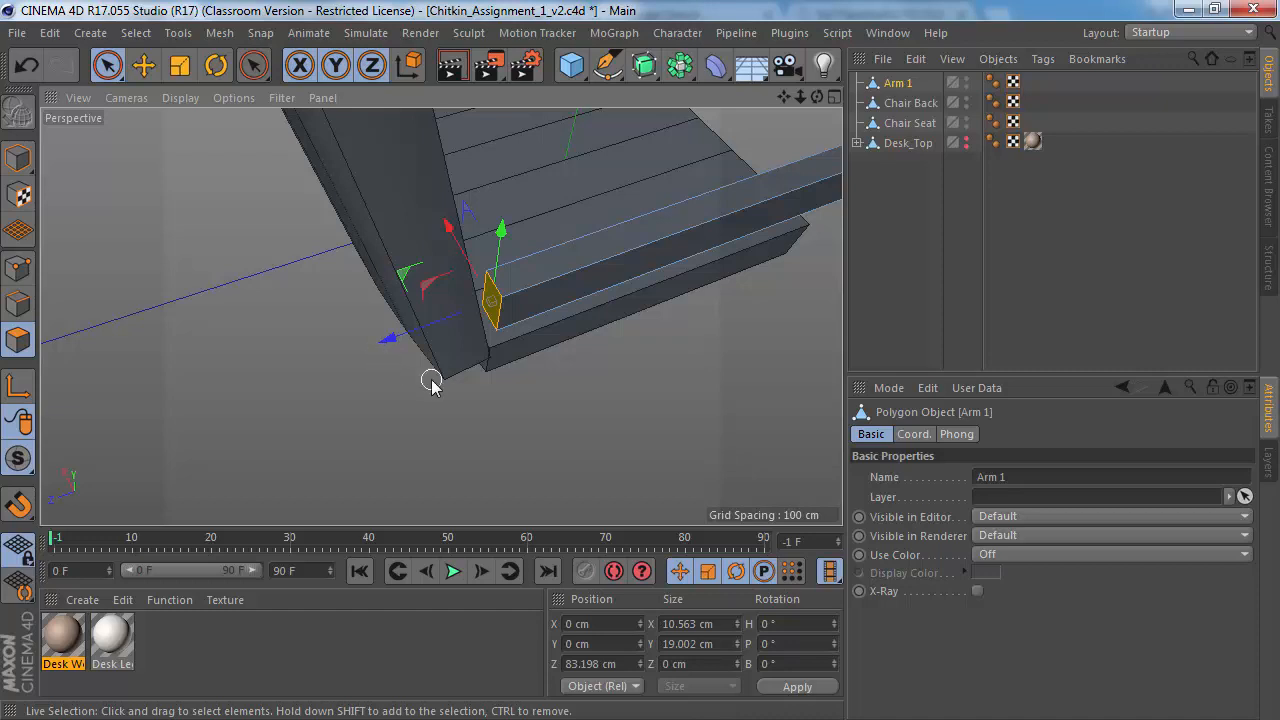
{"action": "key", "text": "d"}
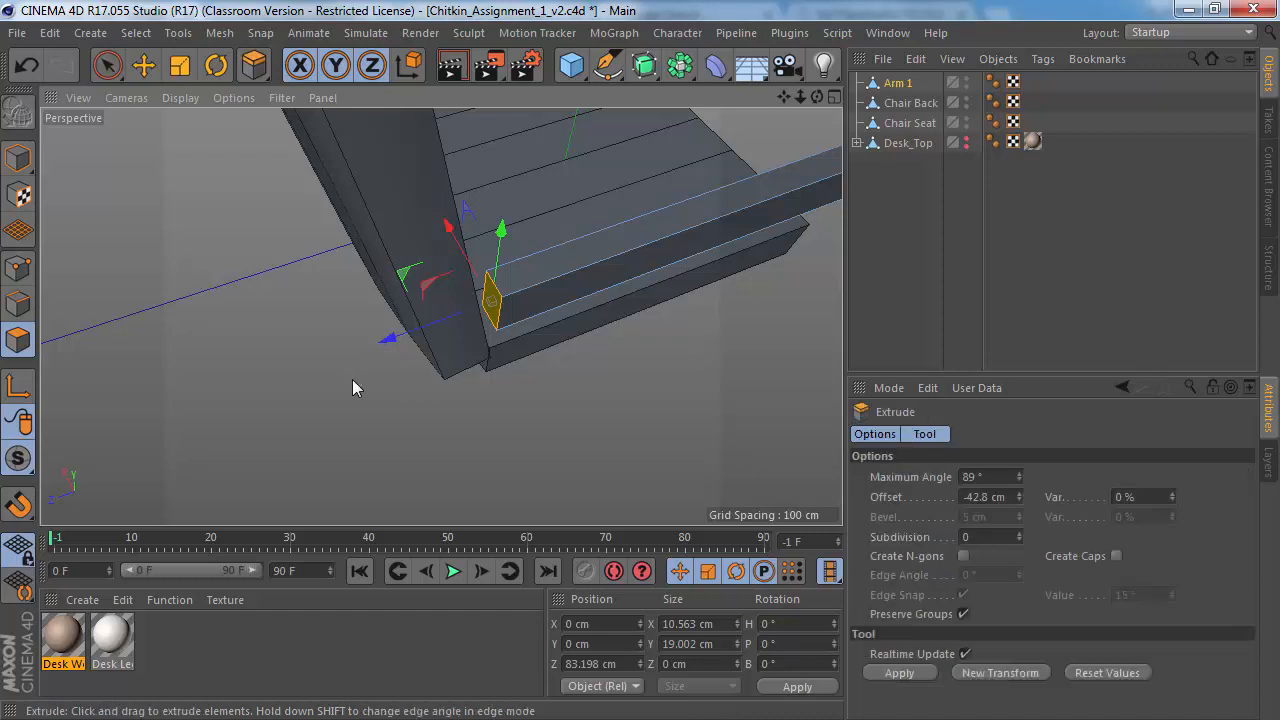
{"action": "left_click_drag", "start_coordinate": [422, 363], "coordinate": [396, 348], "text": "alt"}
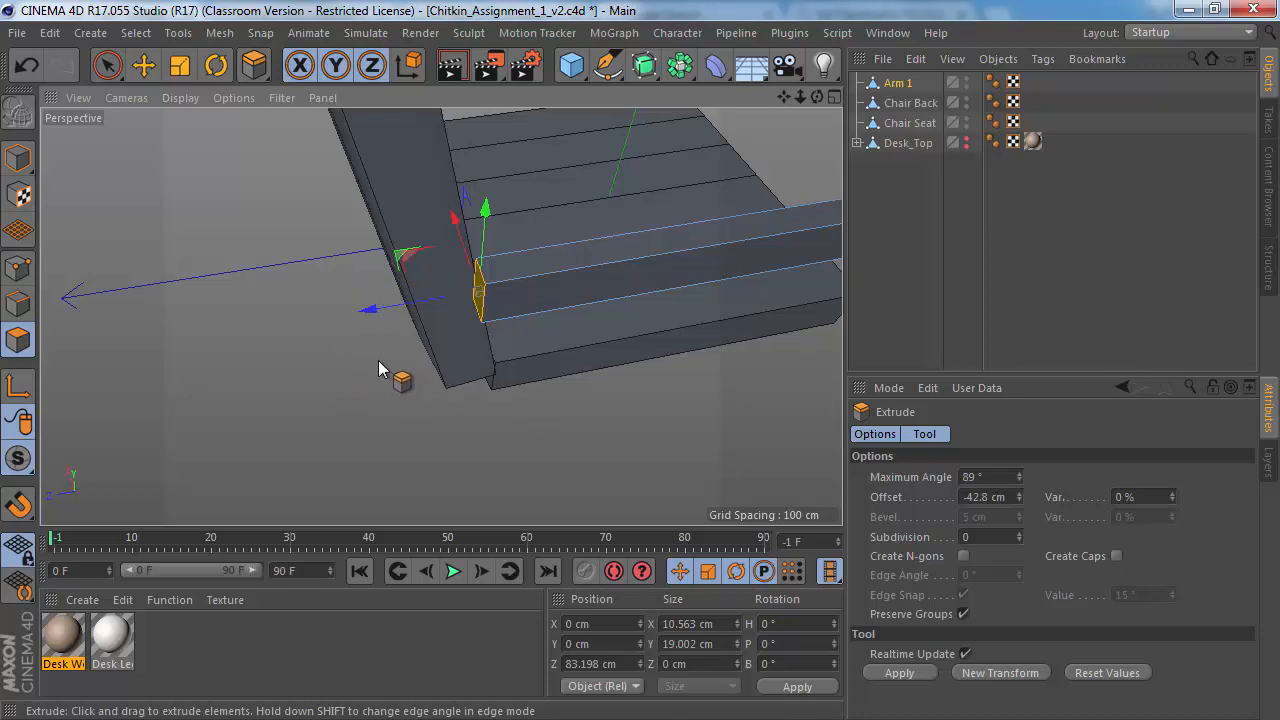
{"action": "left_click_drag", "start_coordinate": [382, 345], "coordinate": [433, 349], "text": "alt"}
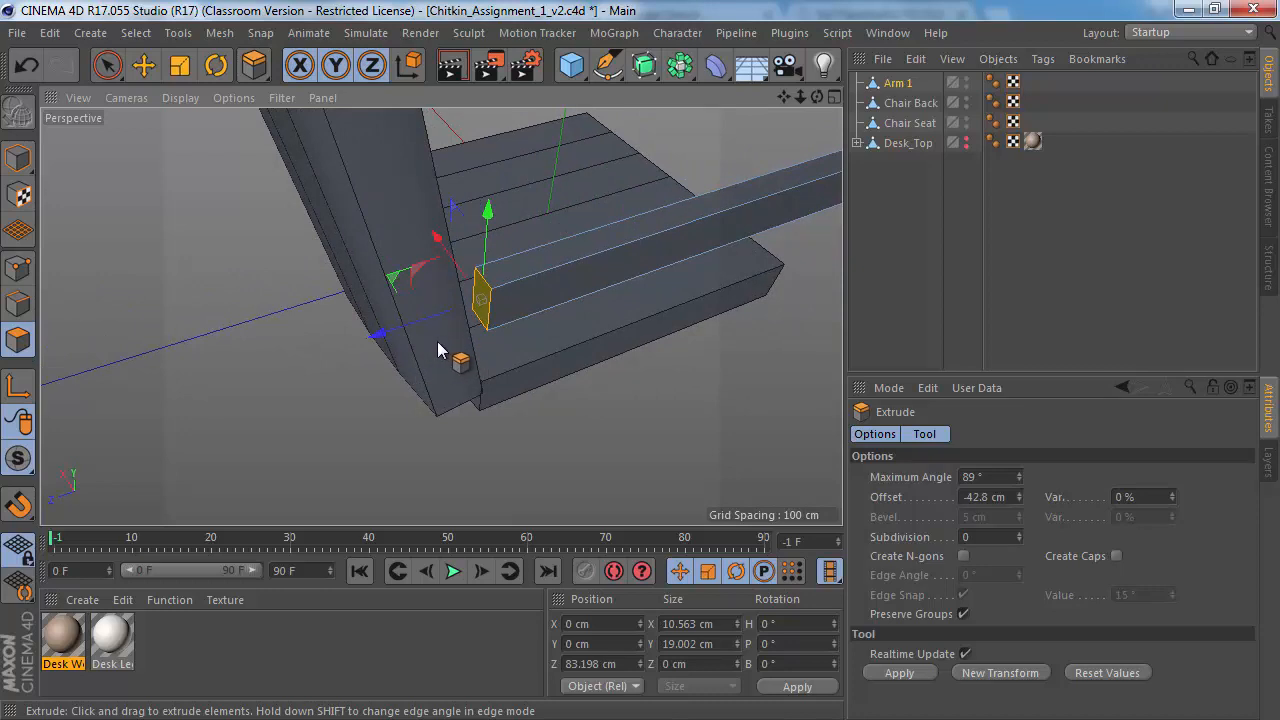
{"action": "left_click_drag", "start_coordinate": [450, 351], "coordinate": [472, 351]}
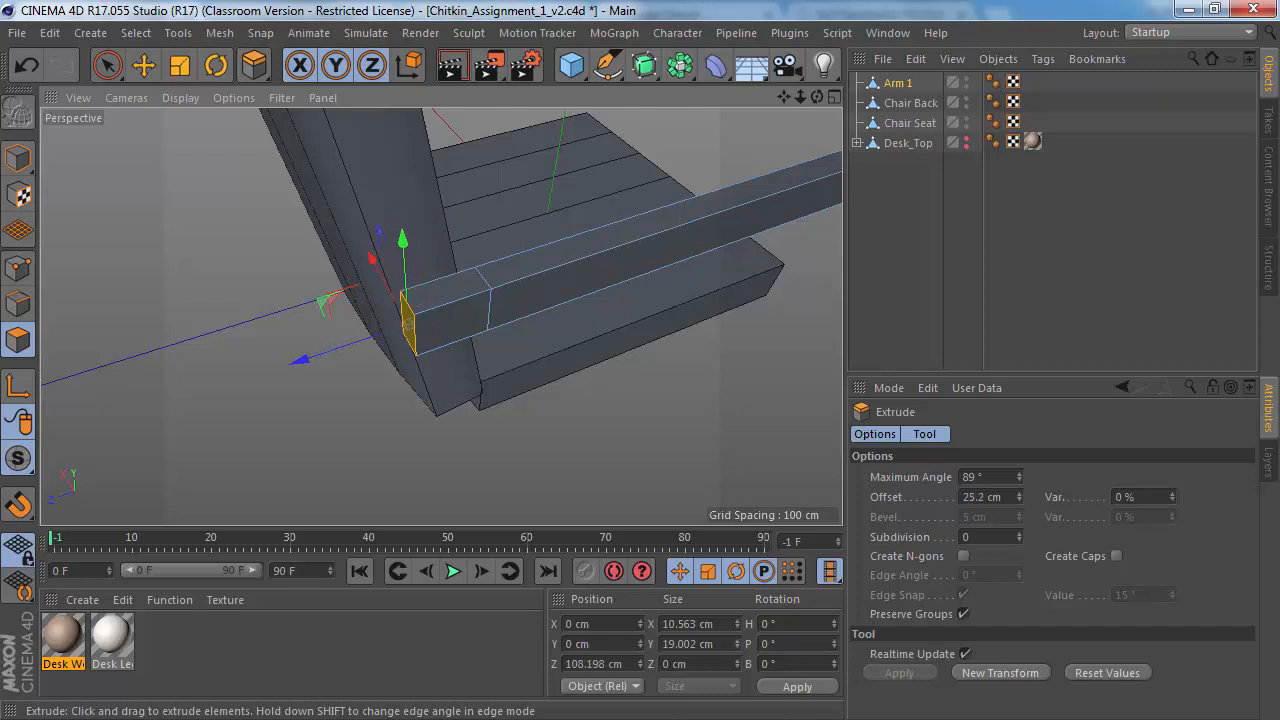
{"action": "left_click_drag", "start_coordinate": [474, 351], "coordinate": [467, 351]}
{"action": "left_click_drag", "start_coordinate": [445, 309], "coordinate": [476, 314], "text": "alt"}
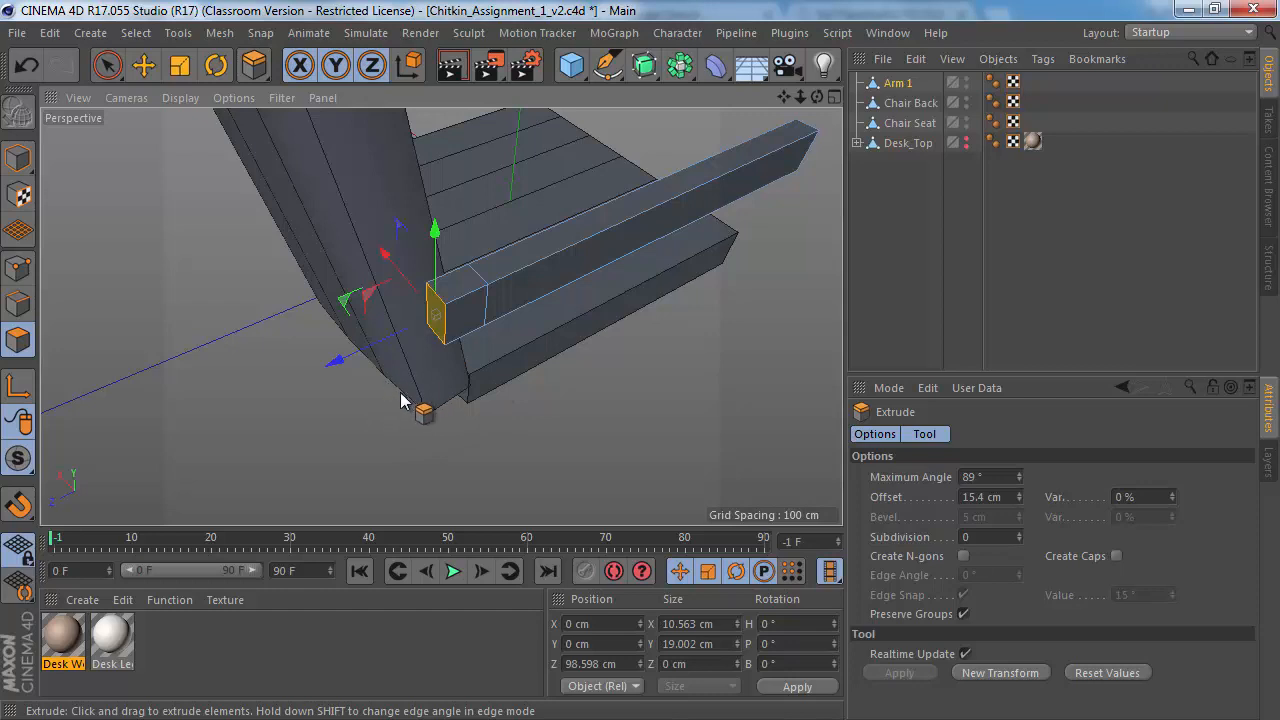
{"action": "left_click_drag", "start_coordinate": [407, 367], "coordinate": [385, 348], "text": "alt"}
{"action": "key", "text": "ctrl+z"}
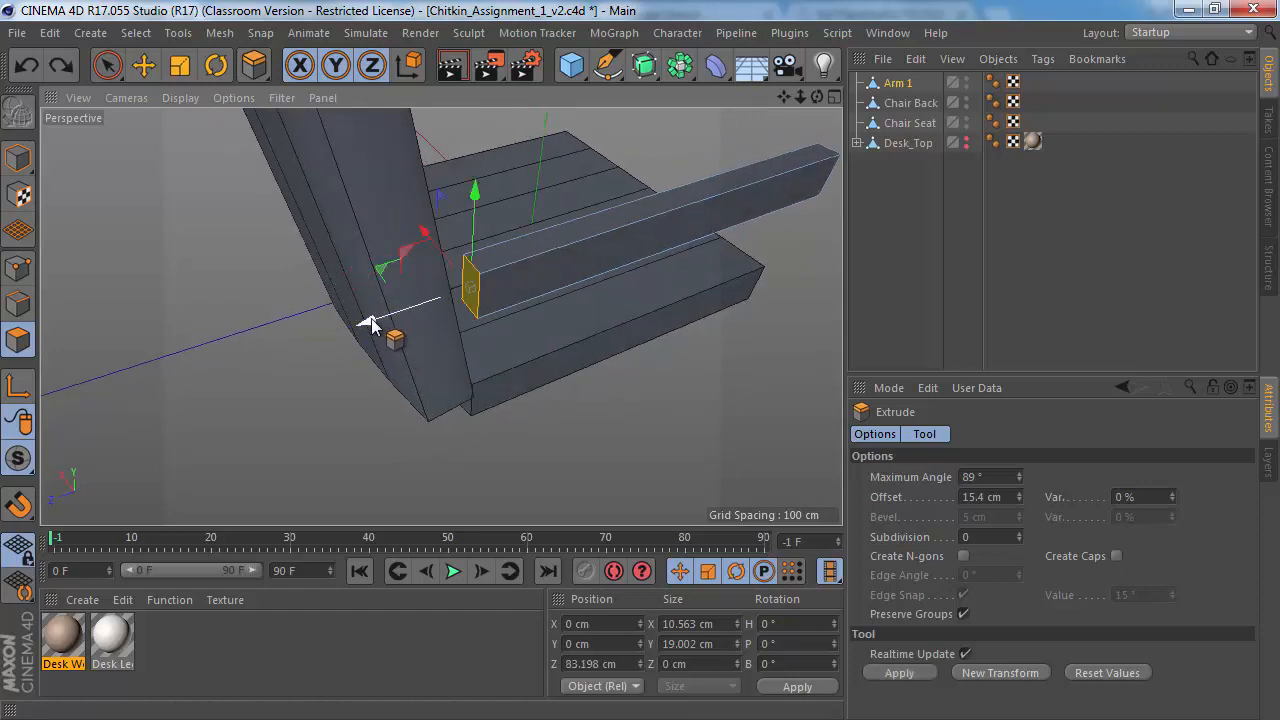
Step: Extrude the rear end face of Arm 1 by about 17.2 cm and compare the armrest's bend with the reference image
{"action": "left_click_drag", "start_coordinate": [370, 323], "coordinate": [481, 343]}
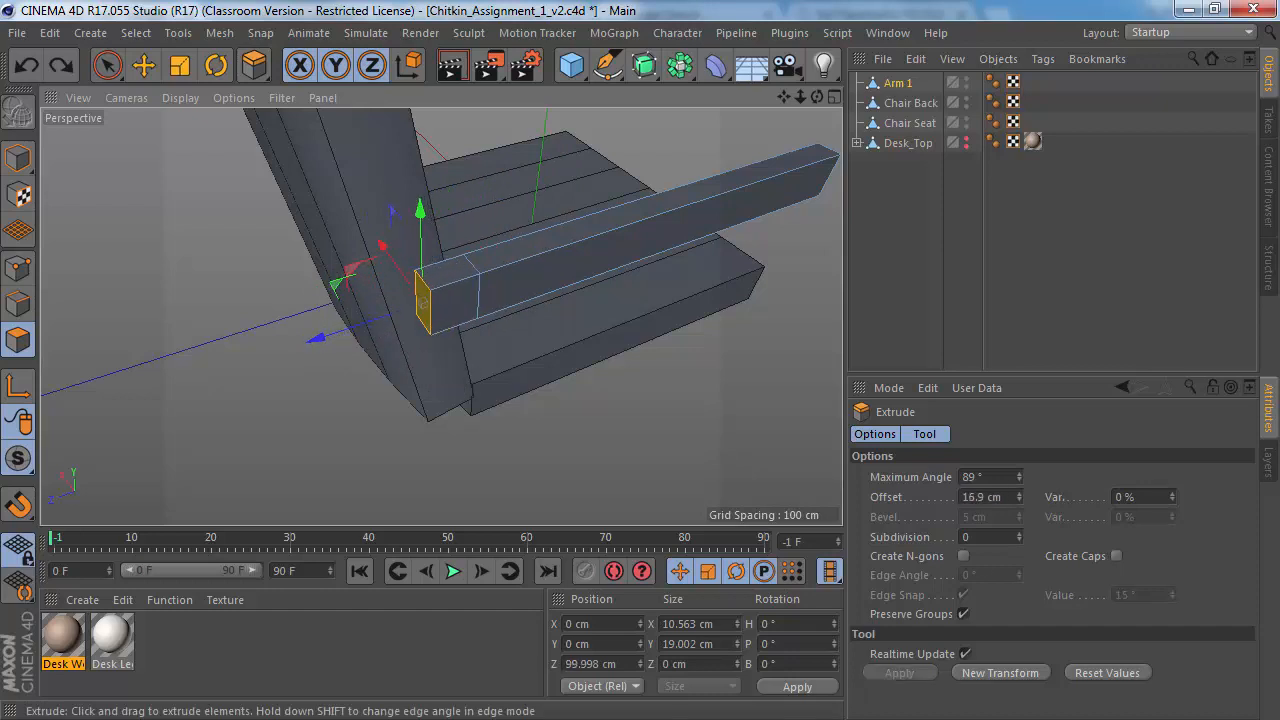
{"action": "left_click_drag", "start_coordinate": [481, 343], "coordinate": [559, 404]}
{"action": "key", "text": "alt+Tab"}
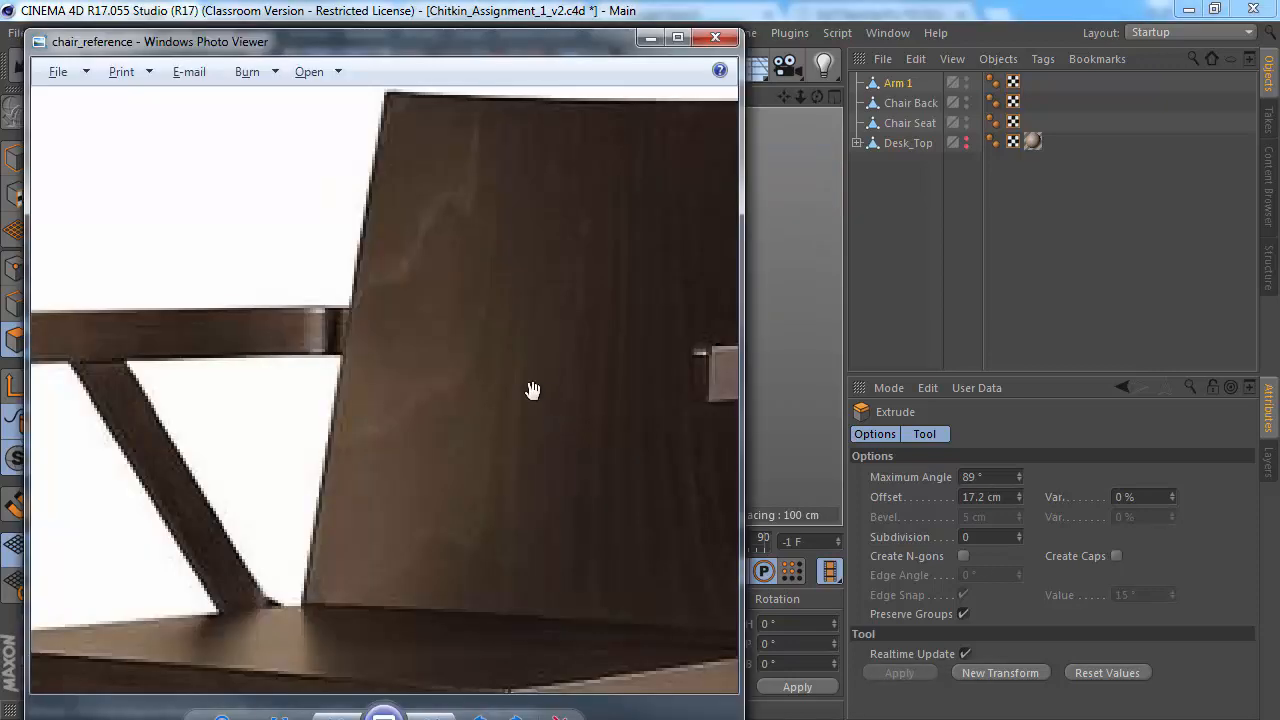
{"action": "scroll", "coordinate": [457, 363], "scroll_direction": "down", "scroll_amount": 3}
{"action": "left_click_drag", "start_coordinate": [367, 353], "coordinate": [318, 360]}
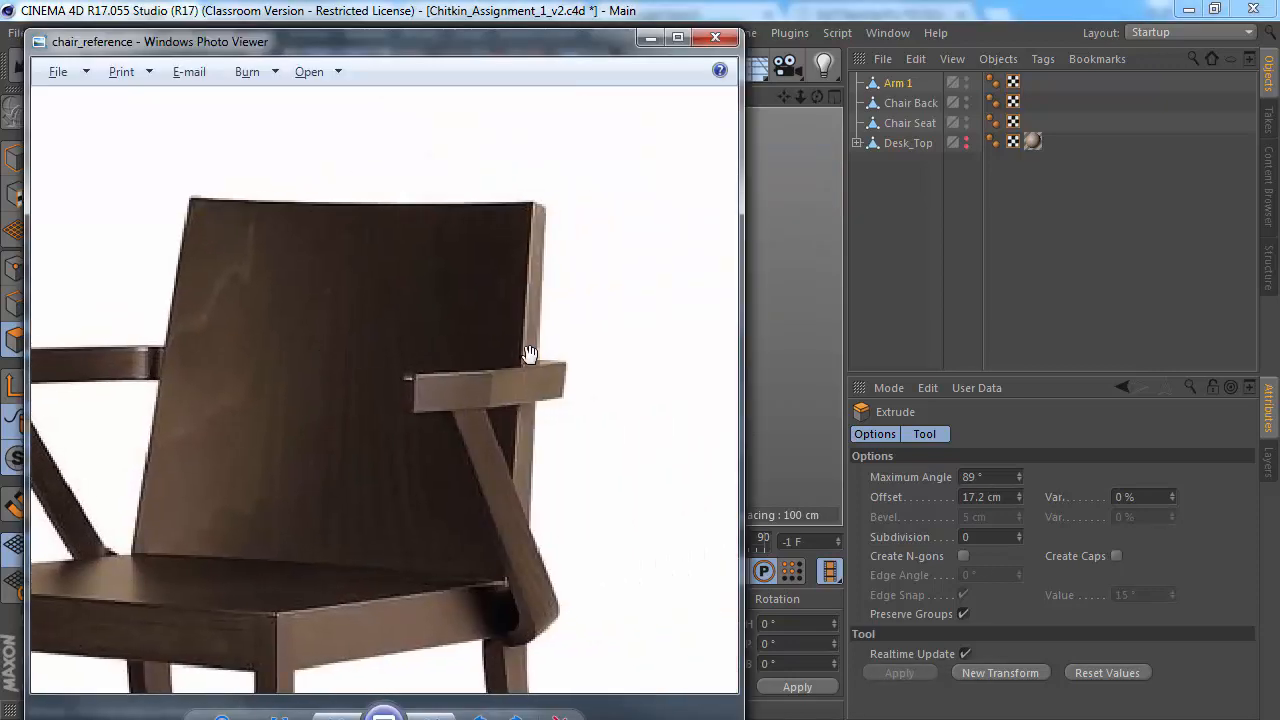
{"action": "key", "text": "alt+Tab"}
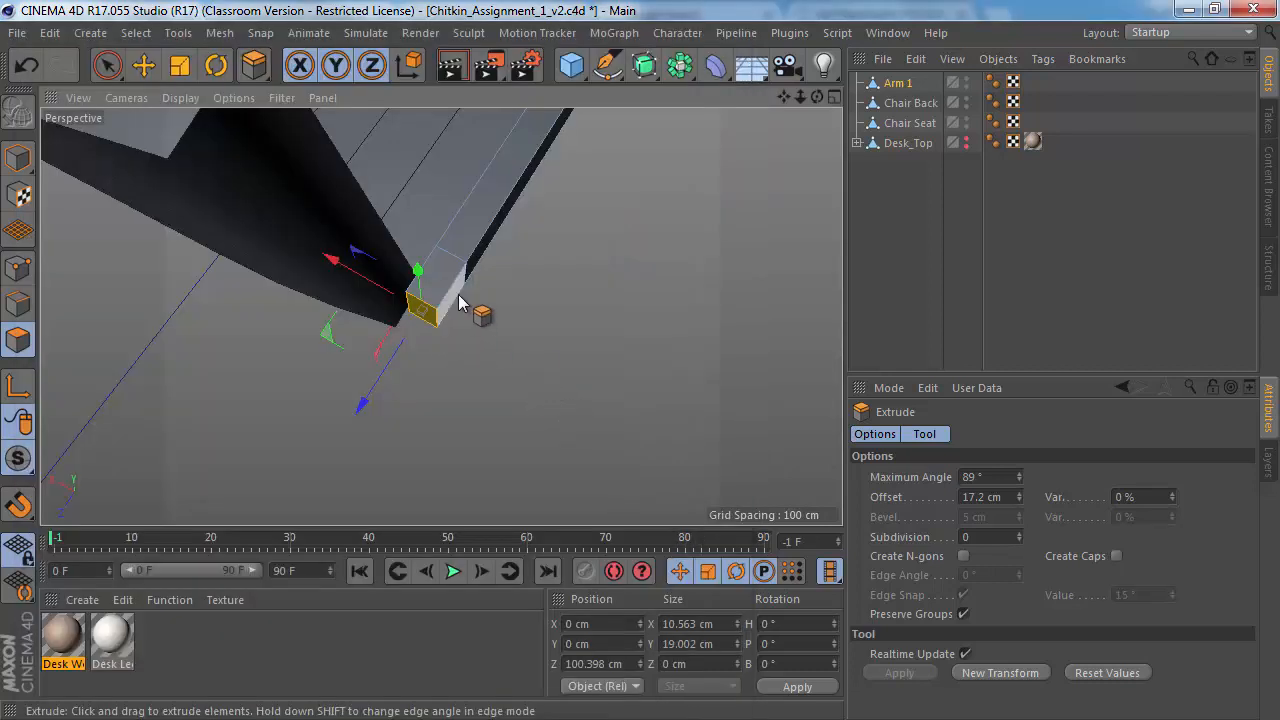
Step: Move the extruded end face of Arm 1 about 4 cm along X toward the backrest
{"action": "left_click_drag", "start_coordinate": [459, 302], "coordinate": [429, 414], "text": "alt"}
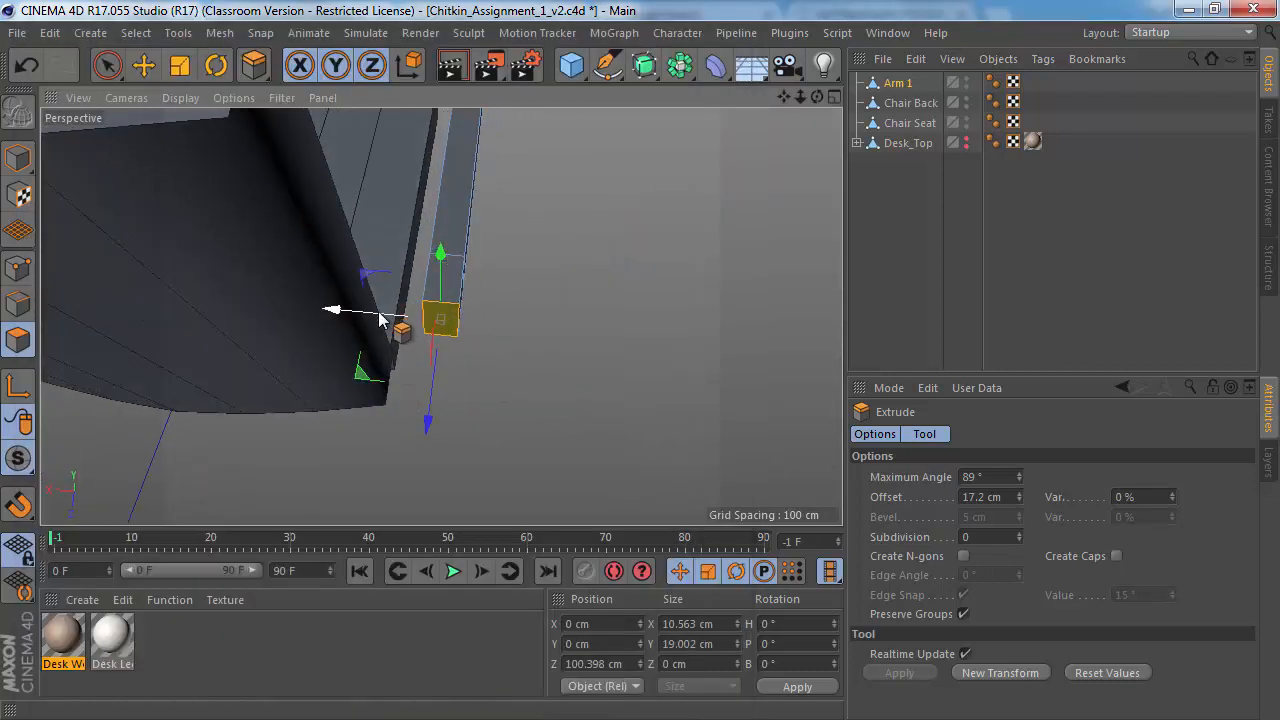
{"action": "right_click_drag", "start_coordinate": [393, 315], "coordinate": [433, 296], "text": "alt"}
{"action": "middle_click_drag", "start_coordinate": [440, 313], "coordinate": [392, 295], "text": "alt"}
{"action": "left_click_drag", "start_coordinate": [403, 308], "coordinate": [298, 310], "text": "alt"}
{"action": "left_click_drag", "start_coordinate": [377, 291], "coordinate": [403, 283], "text": "alt"}
{"action": "middle_click_drag", "start_coordinate": [352, 311], "coordinate": [388, 302], "text": "alt"}
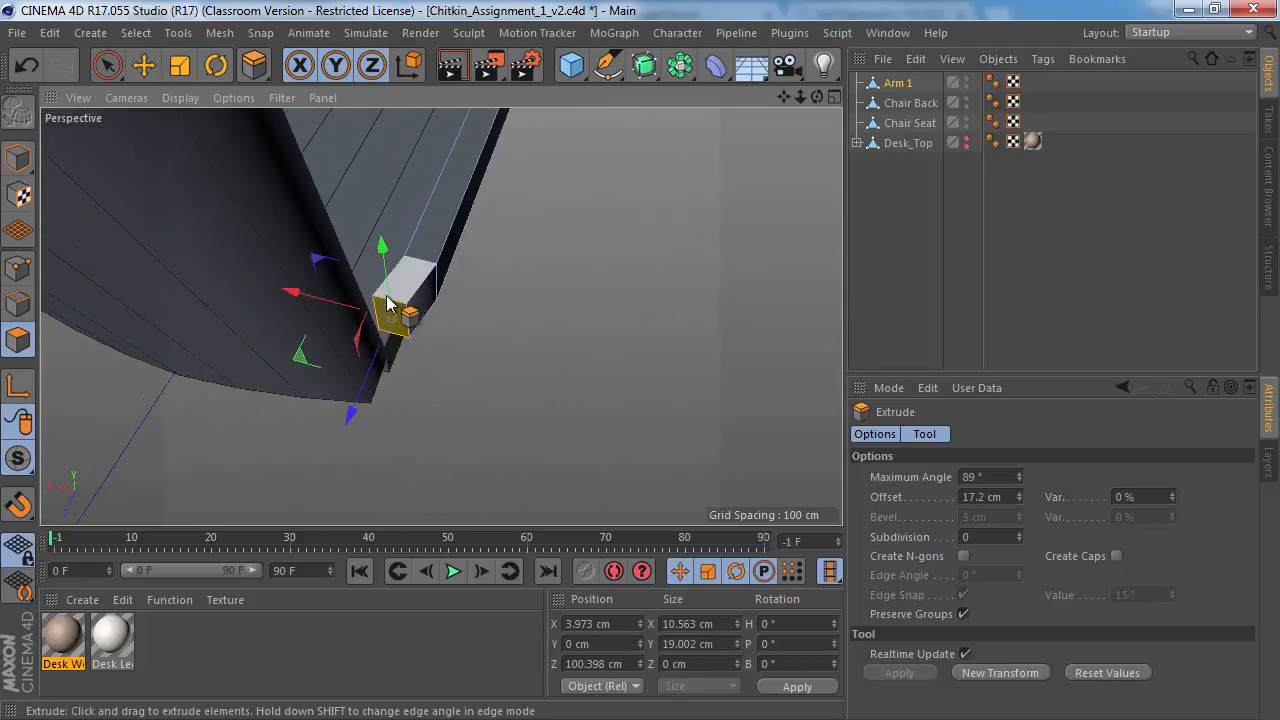
Step: Rotate the extruded end face of Arm 1 around the Y axis to angle it at the bend
{"action": "key", "text": "r"}
{"action": "scroll", "coordinate": [390, 312], "scroll_direction": "up", "scroll_amount": 3}
{"action": "left_click_drag", "start_coordinate": [408, 318], "coordinate": [367, 372], "text": "alt"}
{"action": "left_click_drag", "start_coordinate": [423, 294], "coordinate": [624, 370], "text": "alt"}
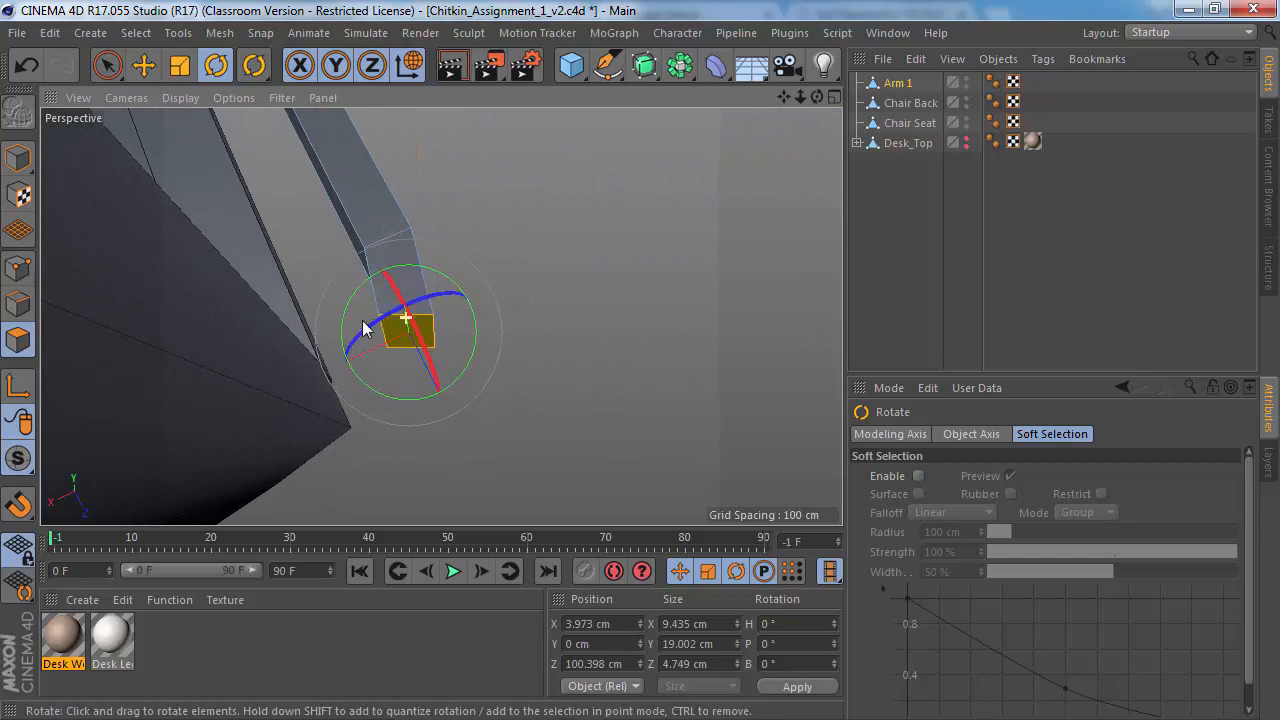
Step: Extrude the rear end face of Arm 1 by about 17.3 cm and move it about 12.6 cm along X toward the backrest
{"action": "left_click_drag", "start_coordinate": [362, 320], "coordinate": [540, 421], "text": "alt"}
{"action": "key", "text": "d"}
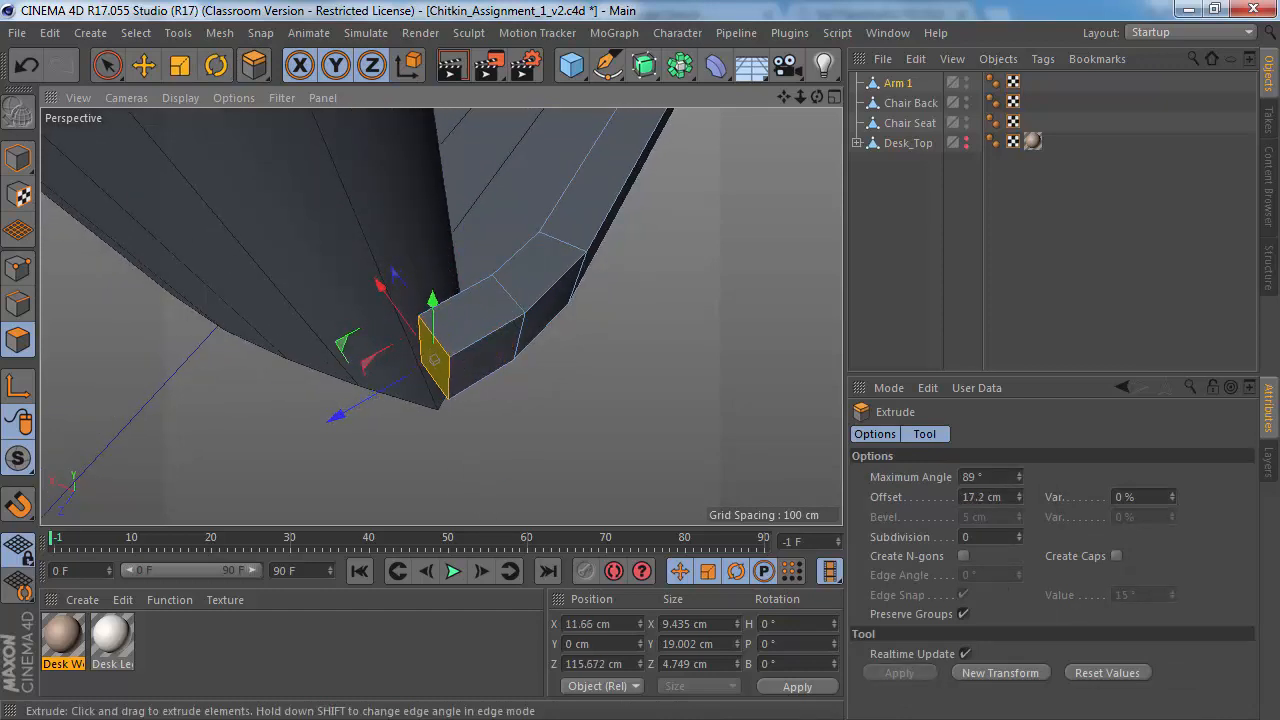
{"action": "left_click_drag", "start_coordinate": [473, 331], "coordinate": [548, 352], "text": "alt"}
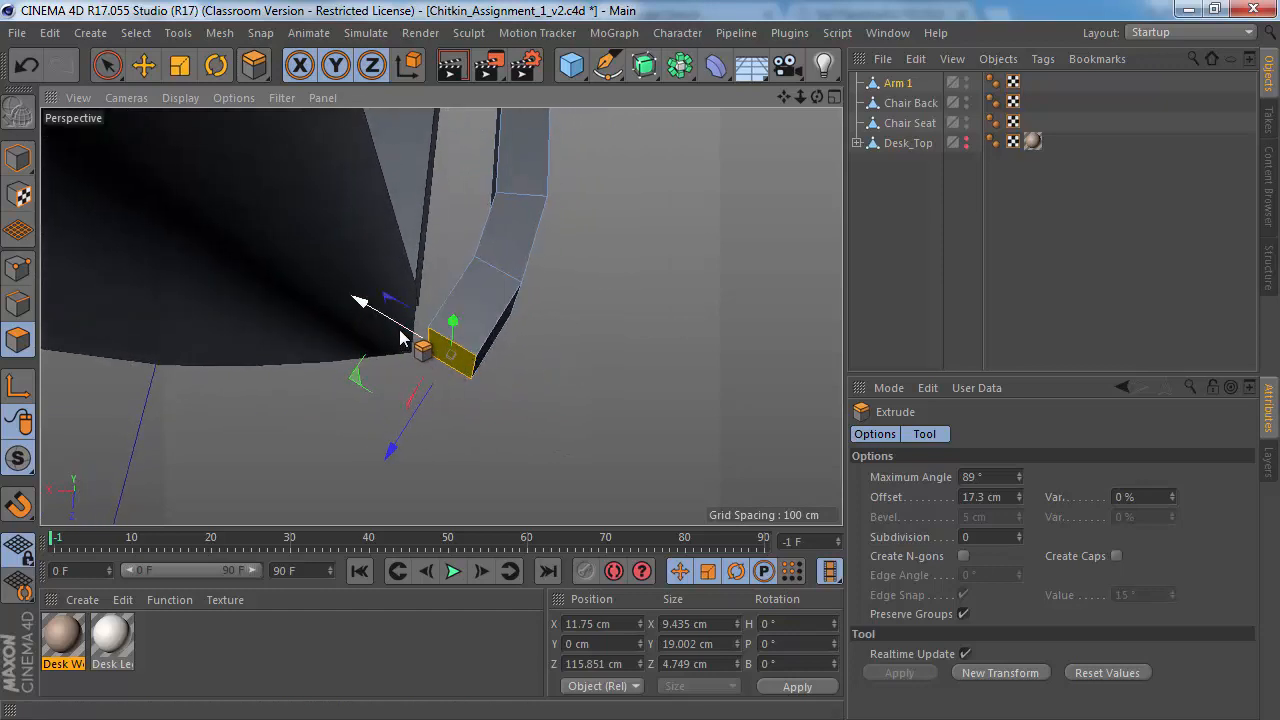
{"action": "left_click_drag", "start_coordinate": [400, 331], "coordinate": [340, 313]}
Step: Rotate the new end face of Arm 1 around the Y axis toward the backrest and move it about 9 cm closer to it
{"action": "key", "text": "r"}
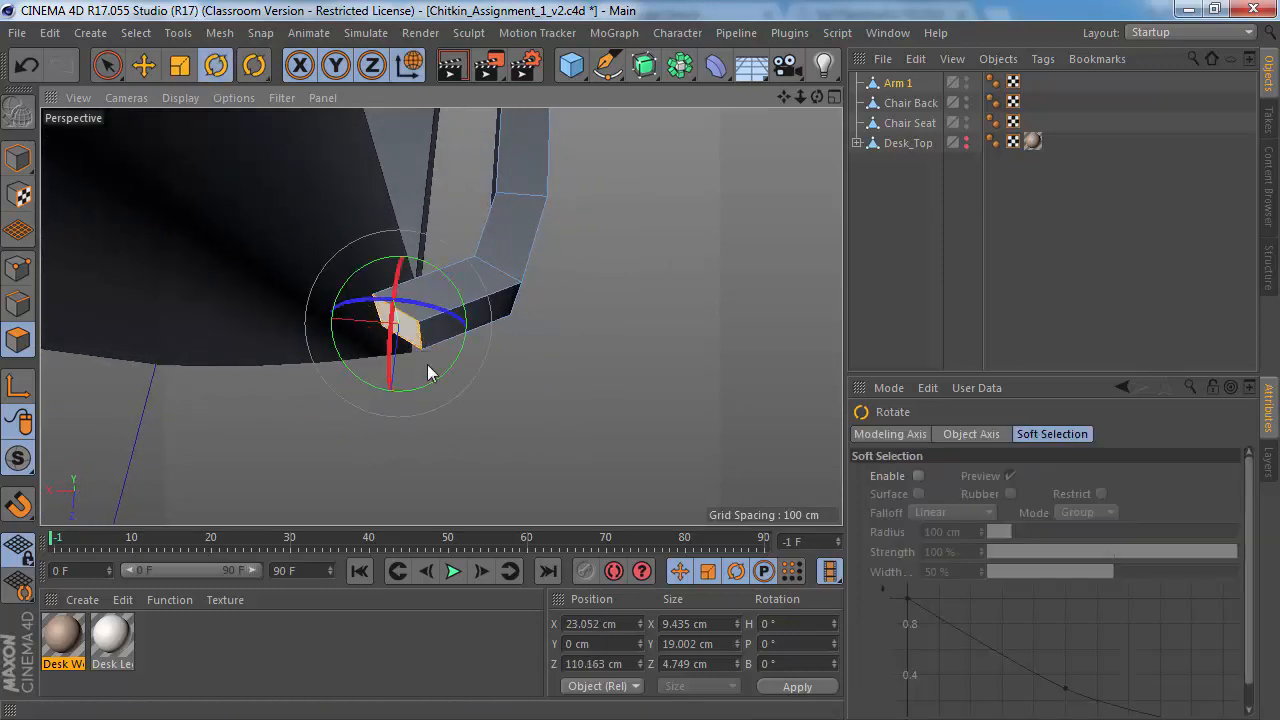
{"action": "left_click_drag", "start_coordinate": [445, 383], "coordinate": [362, 375]}
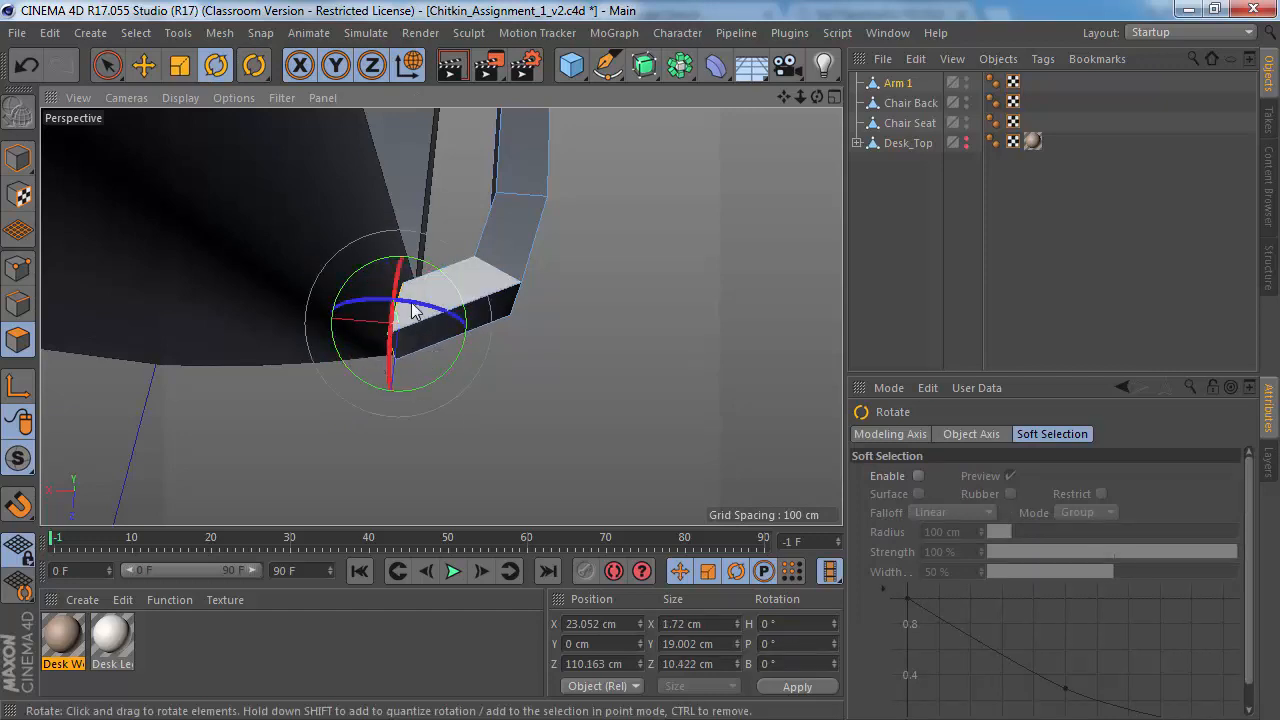
{"action": "mouse_move", "coordinate": [410, 302]}
{"action": "left_mouse_down", "text": "alt"}
{"action": "mouse_move", "coordinate": [206, 201]}
{"action": "mouse_move", "coordinate": [218, 251]}
{"action": "mouse_move", "coordinate": [383, 353]}
{"action": "mouse_move", "coordinate": [406, 294]}
{"action": "mouse_move", "coordinate": [420, 394]}
{"action": "mouse_move", "coordinate": [457, 383]}
{"action": "mouse_move", "coordinate": [387, 382]}
{"action": "mouse_move", "coordinate": [406, 386]}
{"action": "mouse_move", "coordinate": [238, 203]}
{"action": "mouse_move", "coordinate": [337, 309]}
{"action": "mouse_move", "coordinate": [337, 226]}
{"action": "mouse_move", "coordinate": [288, 178]}
{"action": "mouse_move", "coordinate": [357, 277]}
{"action": "mouse_move", "coordinate": [286, 228]}
{"action": "mouse_move", "coordinate": [460, 200]}
{"action": "mouse_move", "coordinate": [591, 226]}
{"action": "mouse_move", "coordinate": [720, 209]}
{"action": "mouse_move", "coordinate": [588, 243]}
{"action": "mouse_move", "coordinate": [537, 305]}
{"action": "mouse_move", "coordinate": [452, 318]}
{"action": "mouse_move", "coordinate": [409, 271]}
{"action": "mouse_move", "coordinate": [485, 378]}
{"action": "mouse_move", "coordinate": [414, 382]}
{"action": "mouse_move", "coordinate": [408, 330]}
{"action": "mouse_move", "coordinate": [375, 320]}
{"action": "mouse_move", "coordinate": [402, 321]}
{"action": "mouse_move", "coordinate": [271, 306]}
{"action": "mouse_move", "coordinate": [400, 324]}
{"action": "mouse_move", "coordinate": [437, 311]}
{"action": "mouse_move", "coordinate": [371, 323]}
{"action": "mouse_move", "coordinate": [437, 320]}
{"action": "mouse_move", "coordinate": [425, 321]}
{"action": "left_mouse_up", "text": "alt"}
{"action": "key", "text": "e"}
{"action": "mouse_move", "coordinate": [289, 320]}
{"action": "left_mouse_down", "text": "alt"}
{"action": "mouse_move", "coordinate": [394, 195]}
{"action": "mouse_move", "coordinate": [302, 138]}
{"action": "mouse_move", "coordinate": [297, 306]}
{"action": "left_mouse_up", "text": "alt"}
{"action": "mouse_move", "coordinate": [419, 343]}
{"action": "left_mouse_down"}
{"action": "mouse_move", "coordinate": [434, 340]}
{"action": "mouse_move", "coordinate": [414, 342]}
{"action": "left_mouse_up"}
{"action": "left_click_drag", "start_coordinate": [319, 360], "coordinate": [330, 287], "text": "alt"}
{"action": "left_click_drag", "start_coordinate": [449, 355], "coordinate": [343, 294], "text": "alt"}
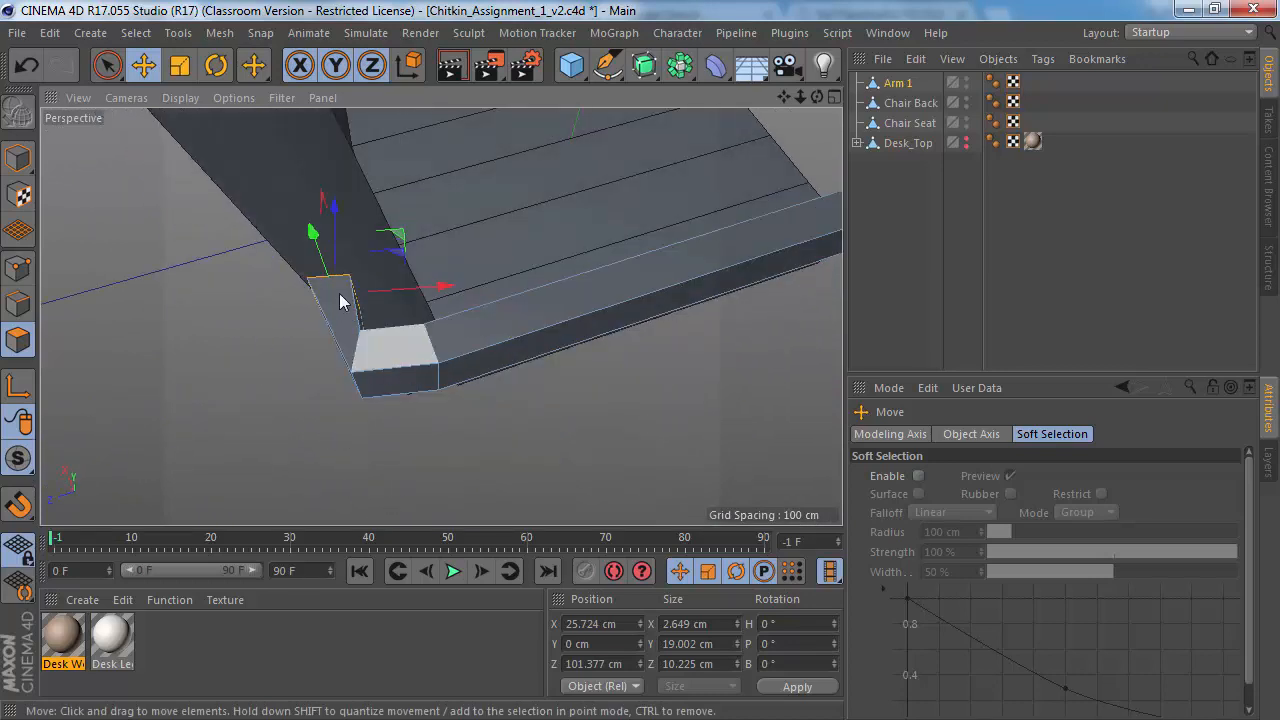
Step: Compare the shape of Arm 1's bend with the armrest in the chair reference image
{"action": "key", "text": "alt+Tab"}
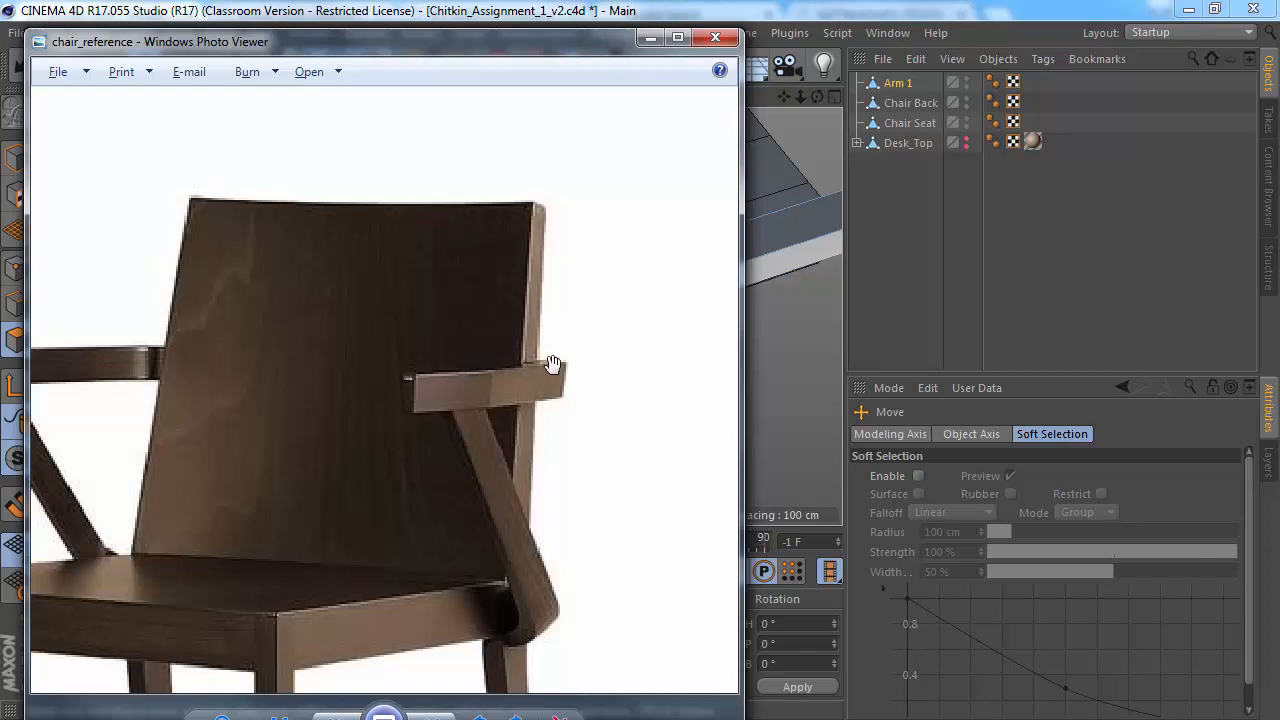
{"action": "key", "text": "alt+Tab"}
{"action": "left_click_drag", "start_coordinate": [451, 366], "coordinate": [471, 329], "text": "alt"}
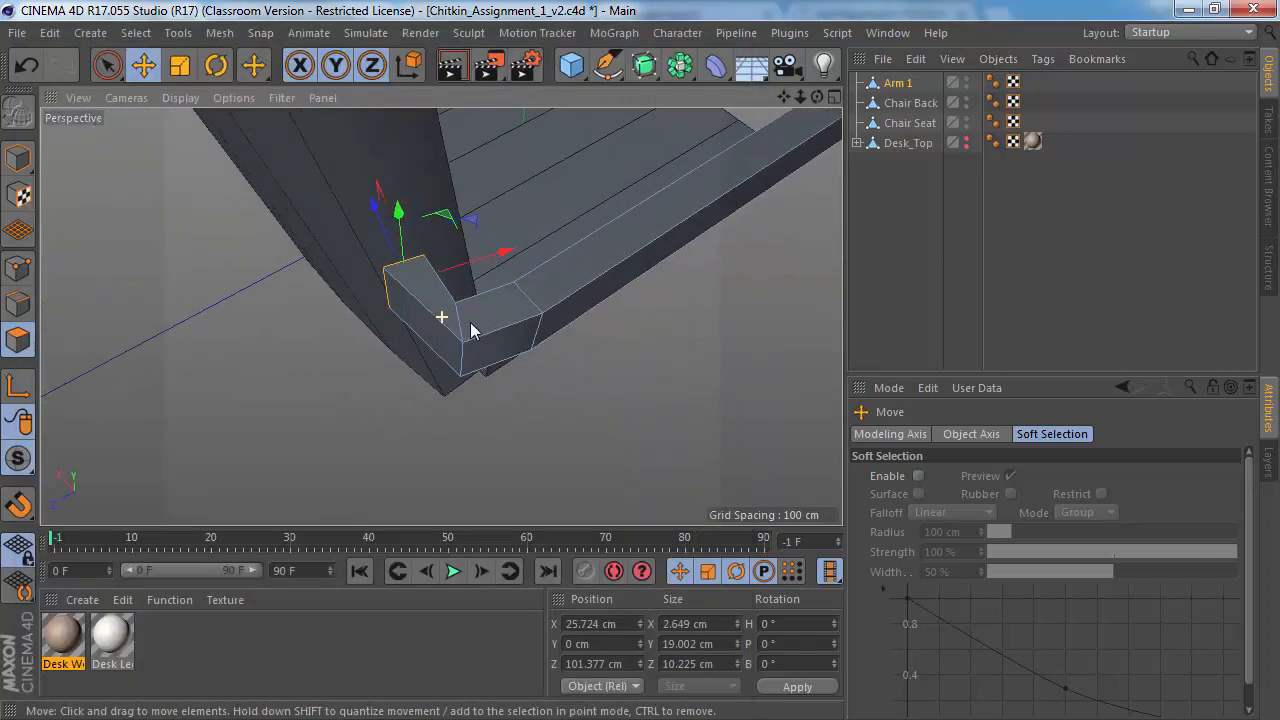
Step: Select the edges across the corner of Arm 1's bend and move them about 5 cm inward toward the backrest in the XZ plane
{"action": "left_click", "coordinate": [17, 304]}
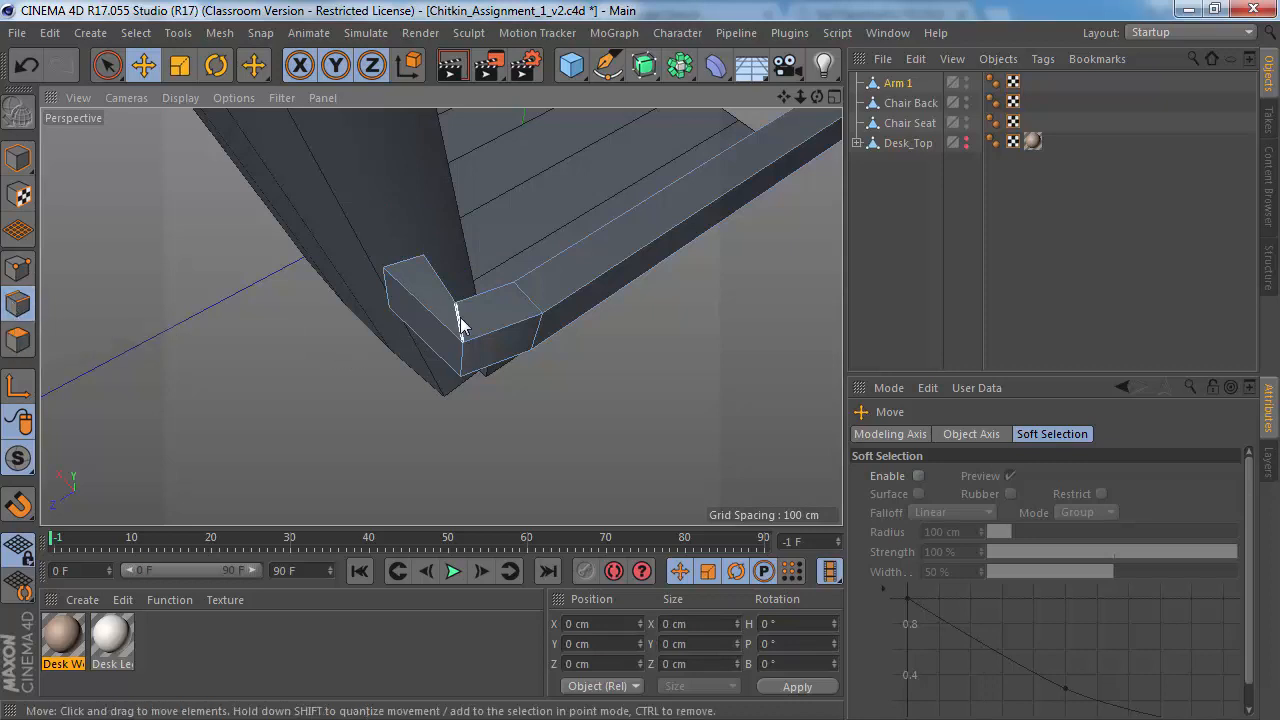
{"action": "mouse_move", "coordinate": [459, 323]}
{"action": "left_mouse_down", "text": "alt"}
{"action": "mouse_move", "coordinate": [451, 286]}
{"action": "mouse_move", "coordinate": [440, 354]}
{"action": "mouse_move", "coordinate": [472, 333]}
{"action": "left_mouse_up", "text": "alt"}
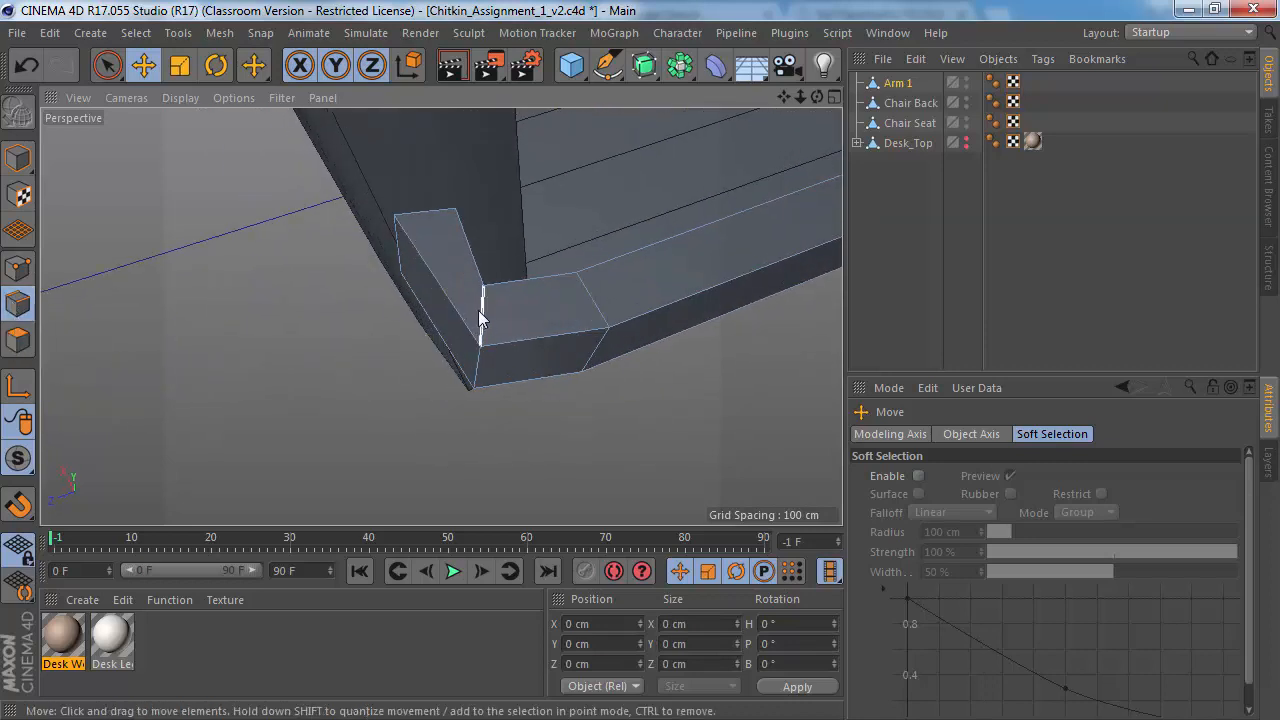
{"action": "left_click_drag", "start_coordinate": [470, 410], "coordinate": [500, 530], "text": "alt"}
{"action": "left_click", "coordinate": [525, 299], "text": "shift"}
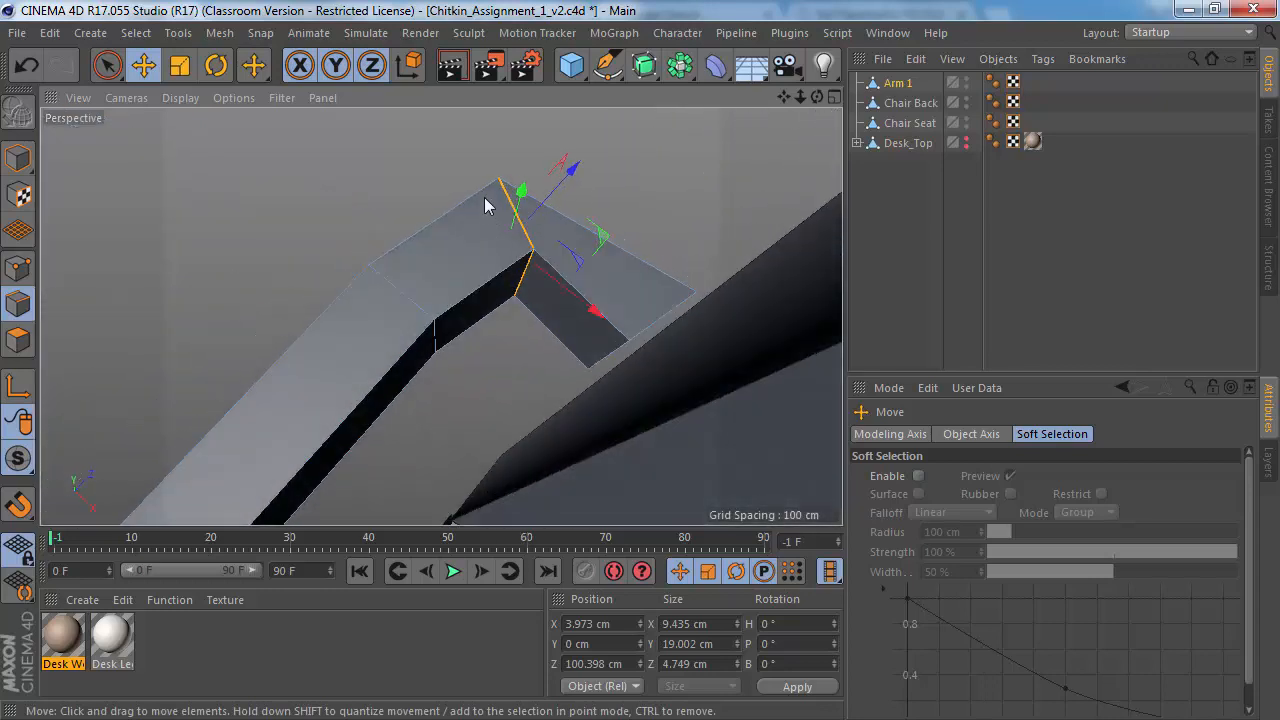
{"action": "left_click_drag", "start_coordinate": [440, 314], "coordinate": [408, 352], "text": "alt"}
{"action": "left_click_drag", "start_coordinate": [460, 309], "coordinate": [352, 333], "text": "alt"}
{"action": "left_click_drag", "start_coordinate": [551, 266], "coordinate": [522, 275]}
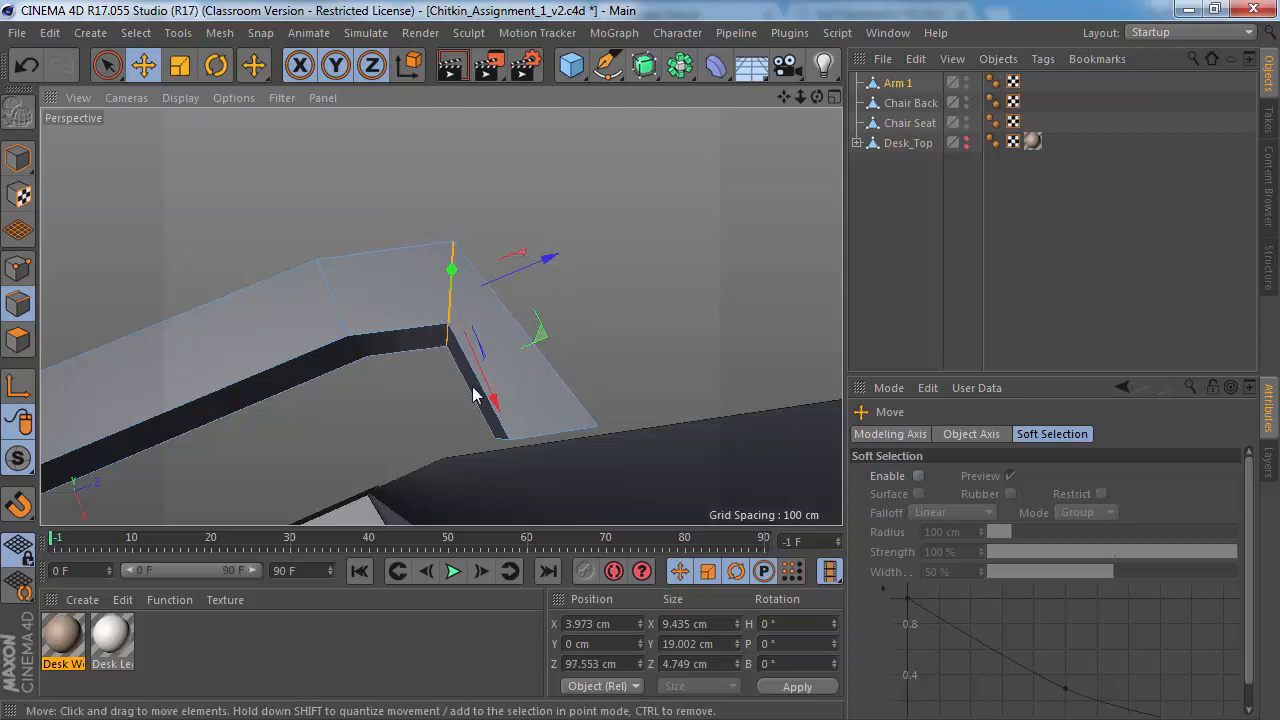
{"action": "key", "text": "ctrl+z"}
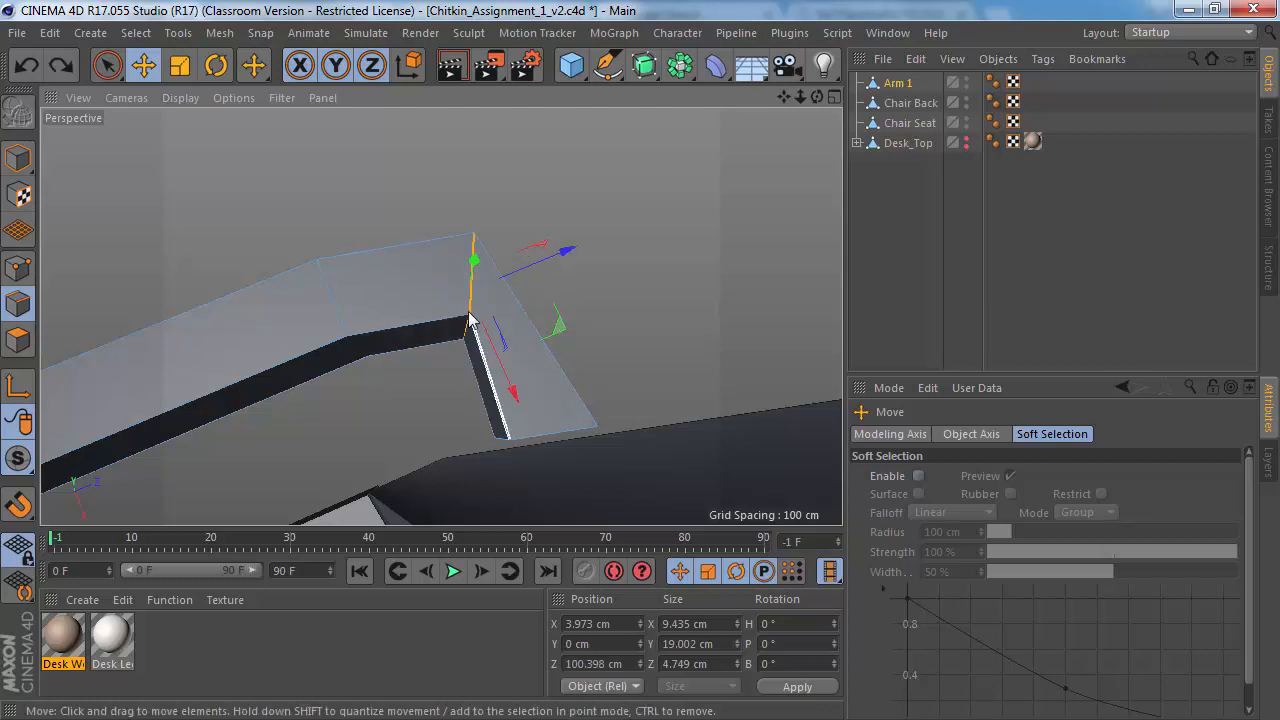
{"action": "left_click_drag", "start_coordinate": [495, 403], "coordinate": [561, 270], "text": "alt"}
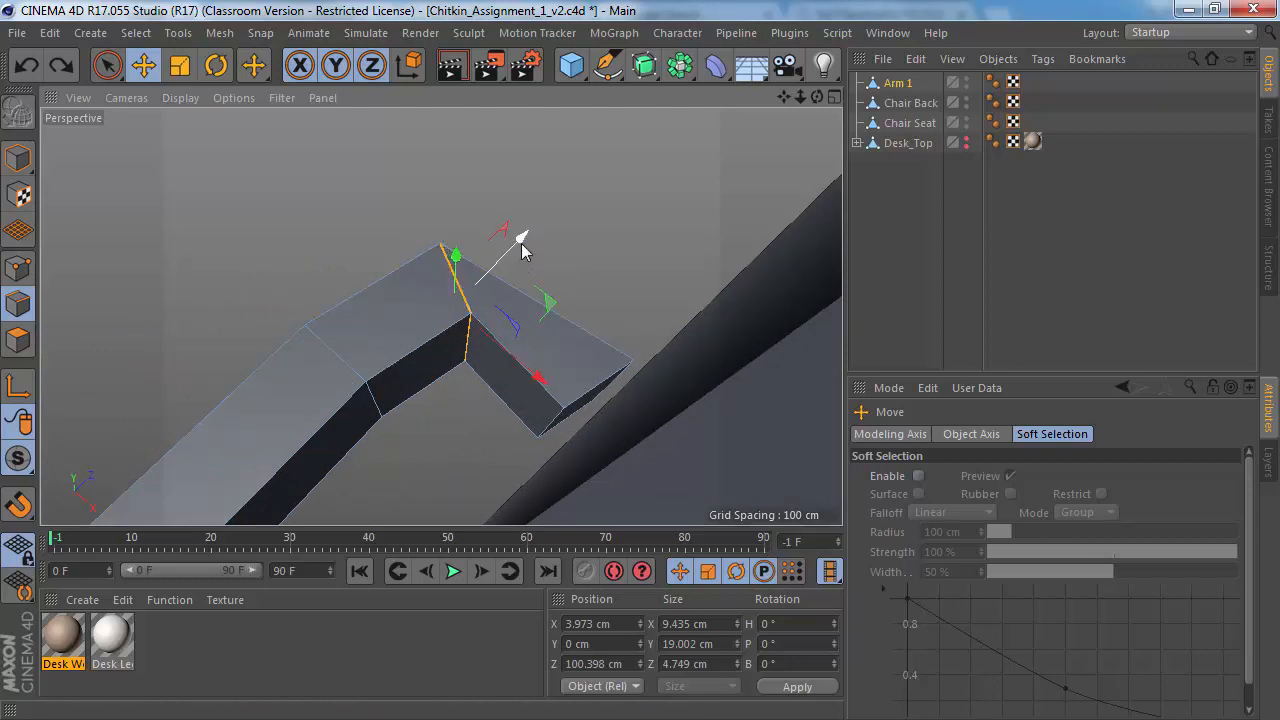
{"action": "left_click_drag", "start_coordinate": [514, 300], "coordinate": [549, 299], "text": "alt"}
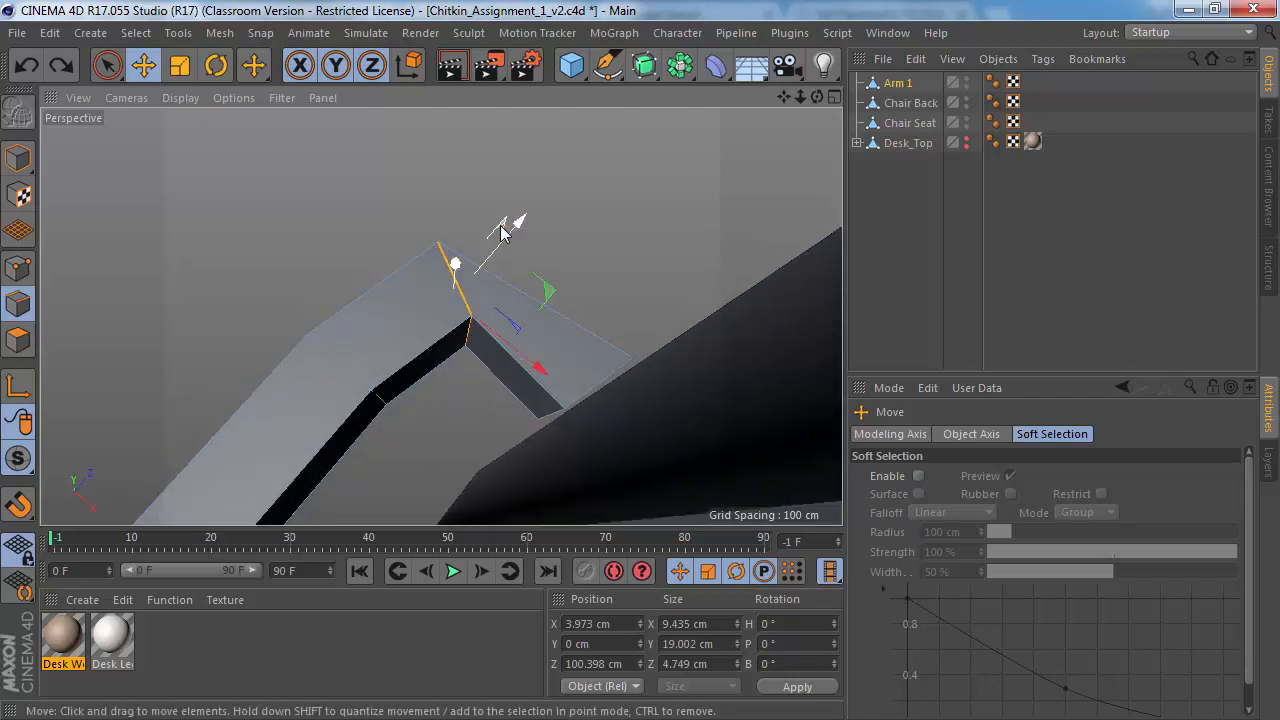
{"action": "left_click_drag", "start_coordinate": [543, 286], "coordinate": [546, 333]}
Step: Rotate the selected corner edges of Arm 1 around the Y axis to even out the bend
{"action": "key", "text": "r"}
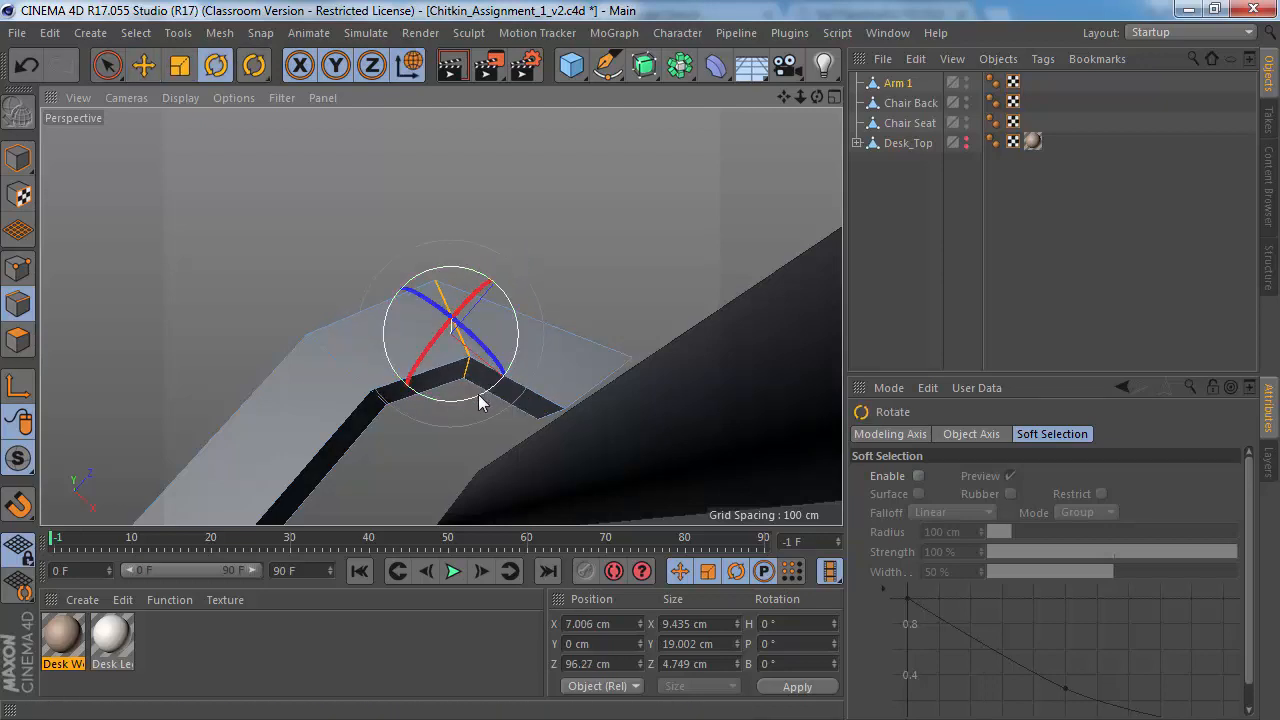
{"action": "left_click_drag", "start_coordinate": [480, 400], "coordinate": [449, 396]}
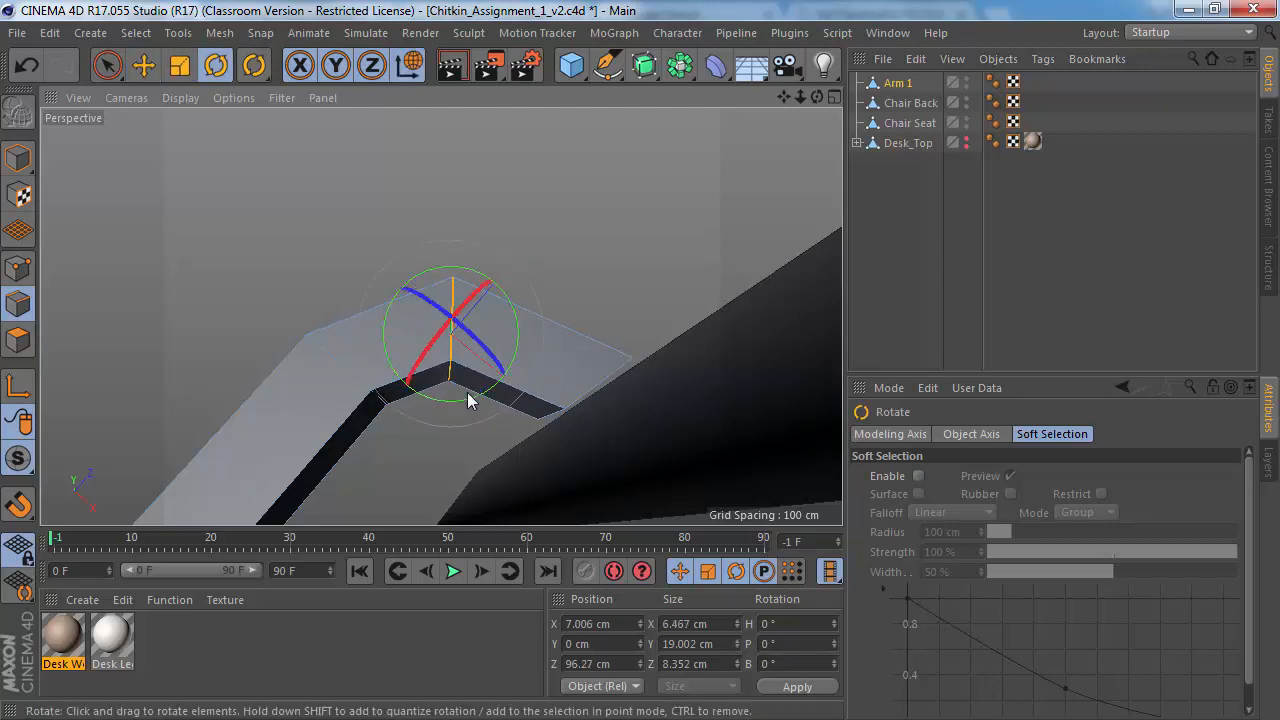
{"action": "right_click_drag", "start_coordinate": [512, 373], "coordinate": [483, 369], "text": "alt"}
{"action": "mouse_move", "coordinate": [483, 376]}
{"action": "left_mouse_down", "text": "alt"}
{"action": "mouse_move", "coordinate": [563, 408]}
{"action": "mouse_move", "coordinate": [763, 329]}
{"action": "mouse_move", "coordinate": [481, 386]}
{"action": "left_mouse_up", "text": "alt"}
{"action": "middle_click_drag", "start_coordinate": [498, 387], "coordinate": [442, 310], "text": "alt"}
Step: Examine both armrests and their diagonal supports in the chair reference image, including a close-up of where the armrest meets the backrest
{"action": "key", "text": "alt+Tab"}
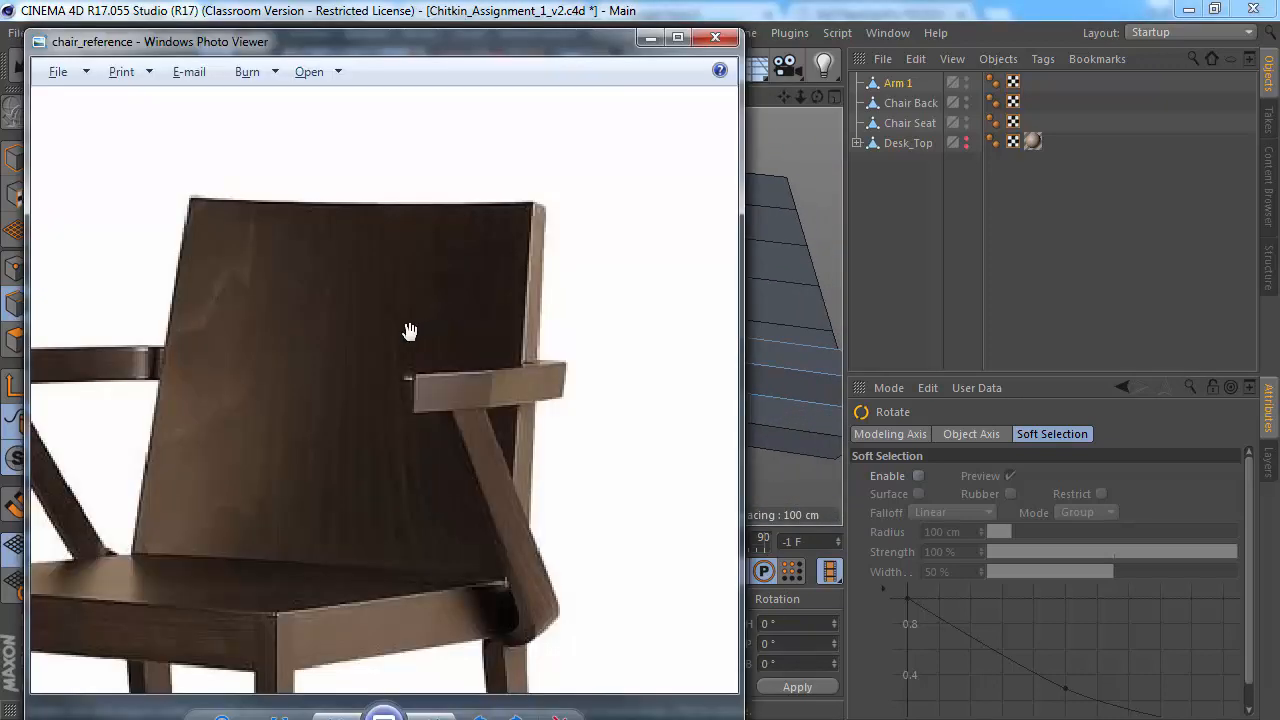
{"action": "left_click_drag", "start_coordinate": [362, 328], "coordinate": [543, 309]}
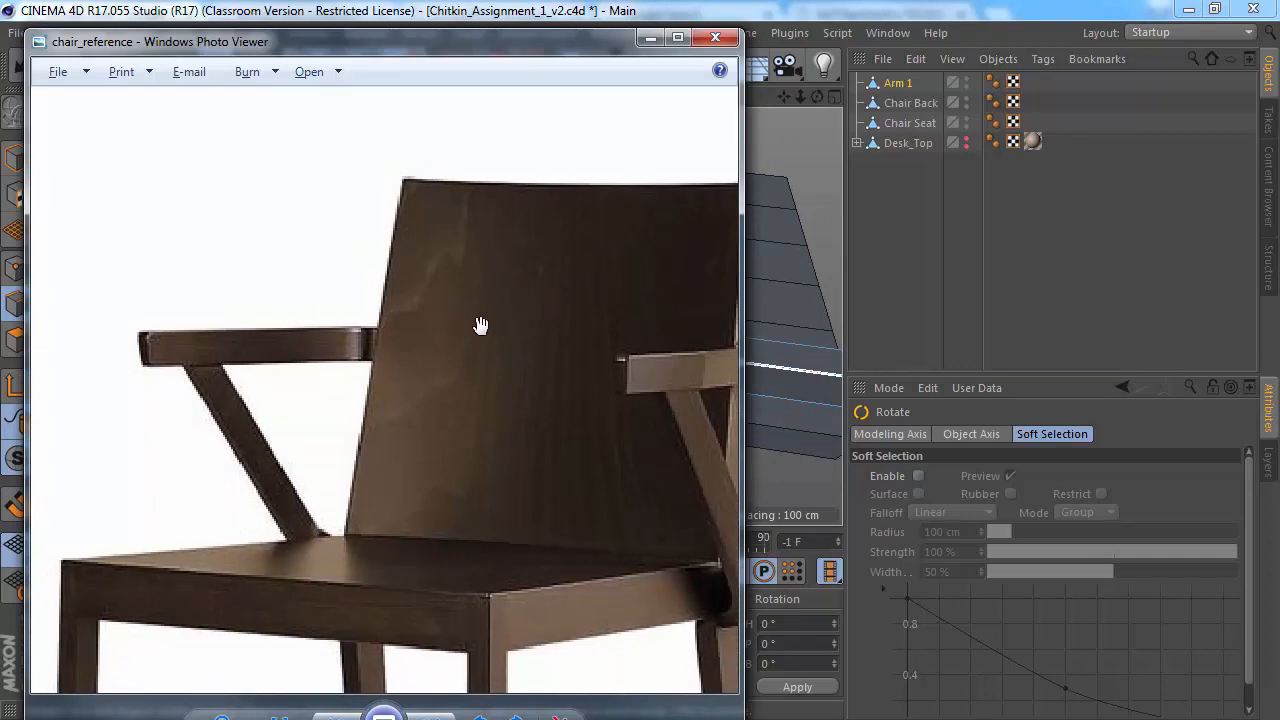
{"action": "left_click_drag", "start_coordinate": [483, 322], "coordinate": [382, 316]}
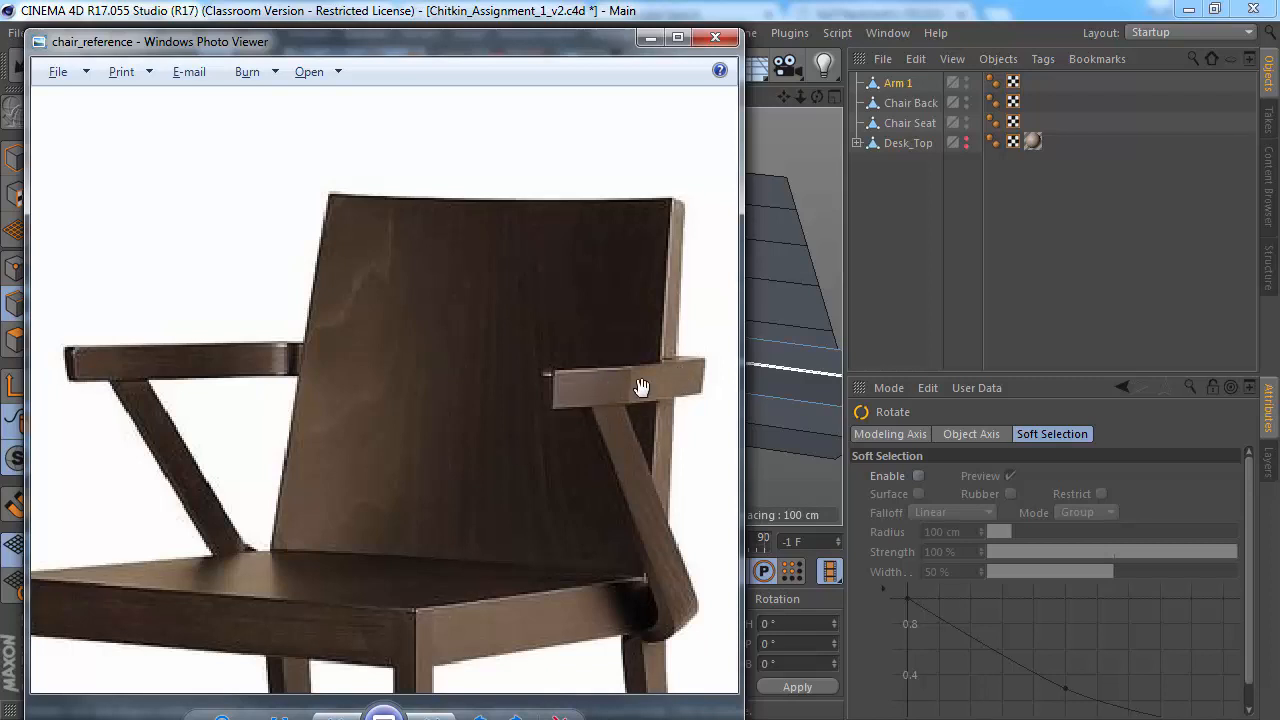
{"action": "scroll", "coordinate": [634, 376], "scroll_direction": "up", "scroll_amount": 3}
{"action": "left_click_drag", "start_coordinate": [637, 409], "coordinate": [491, 434]}
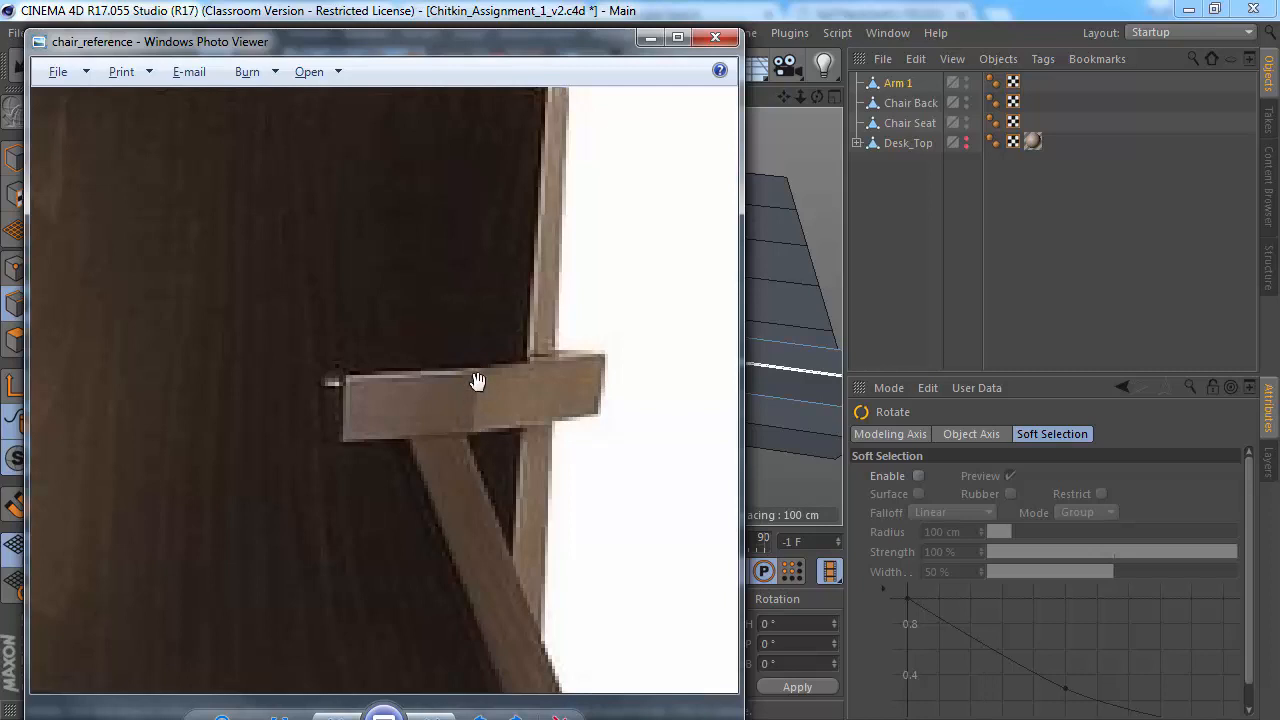
{"action": "scroll", "coordinate": [478, 382], "scroll_direction": "down", "scroll_amount": 3}
{"action": "left_click_drag", "start_coordinate": [470, 390], "coordinate": [510, 387]}
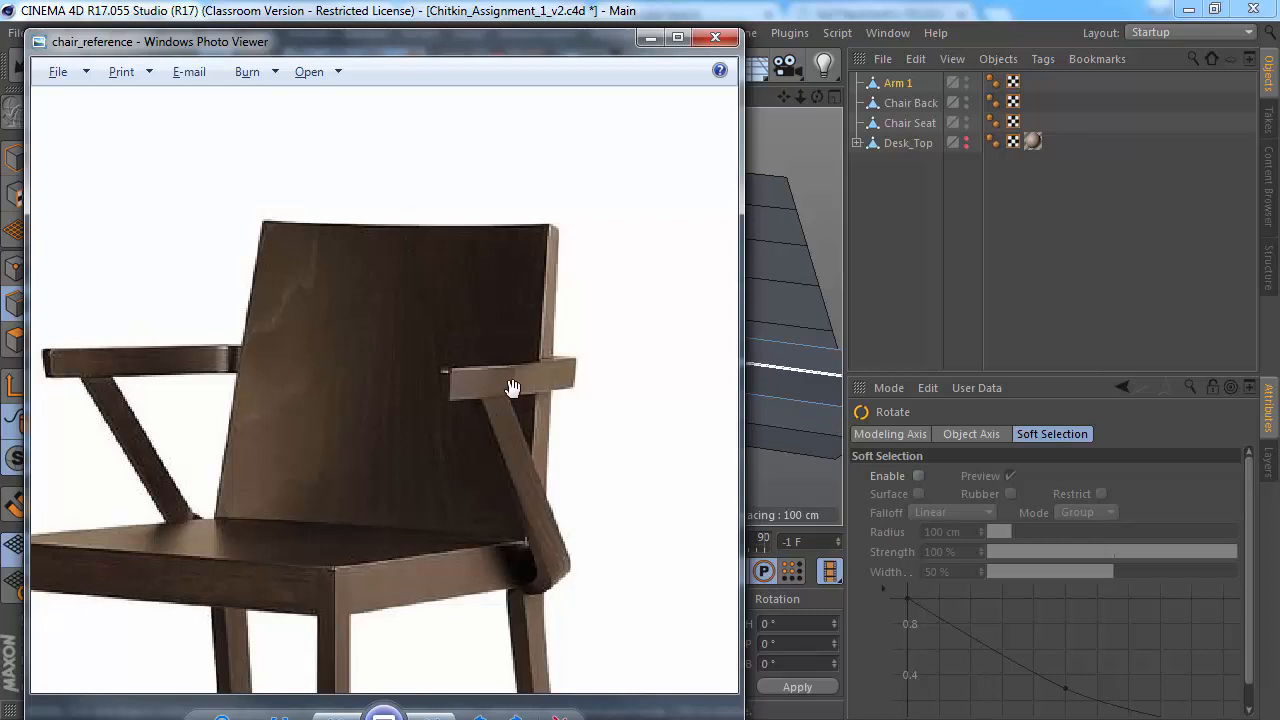
{"action": "left_click", "coordinate": [766, 6]}
Step: Deselect the bend edges and inspect Arm 1 from the side, comparing it with the diagonal support in the reference image
{"action": "left_click_drag", "start_coordinate": [486, 368], "coordinate": [374, 302], "text": "alt"}
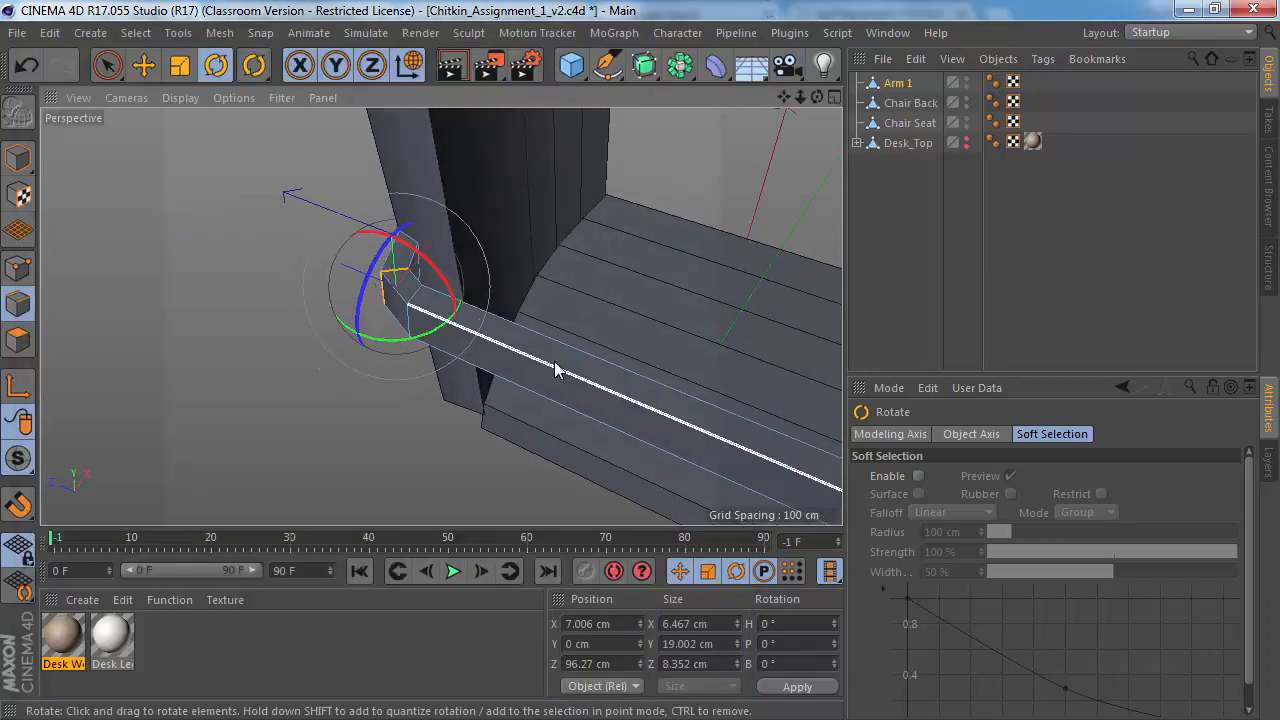
{"action": "scroll", "coordinate": [562, 367], "scroll_direction": "down", "scroll_amount": 4}
{"action": "left_click_drag", "start_coordinate": [586, 361], "coordinate": [122, 306], "text": "alt"}
{"action": "left_click_drag", "start_coordinate": [412, 343], "coordinate": [347, 337], "text": "alt"}
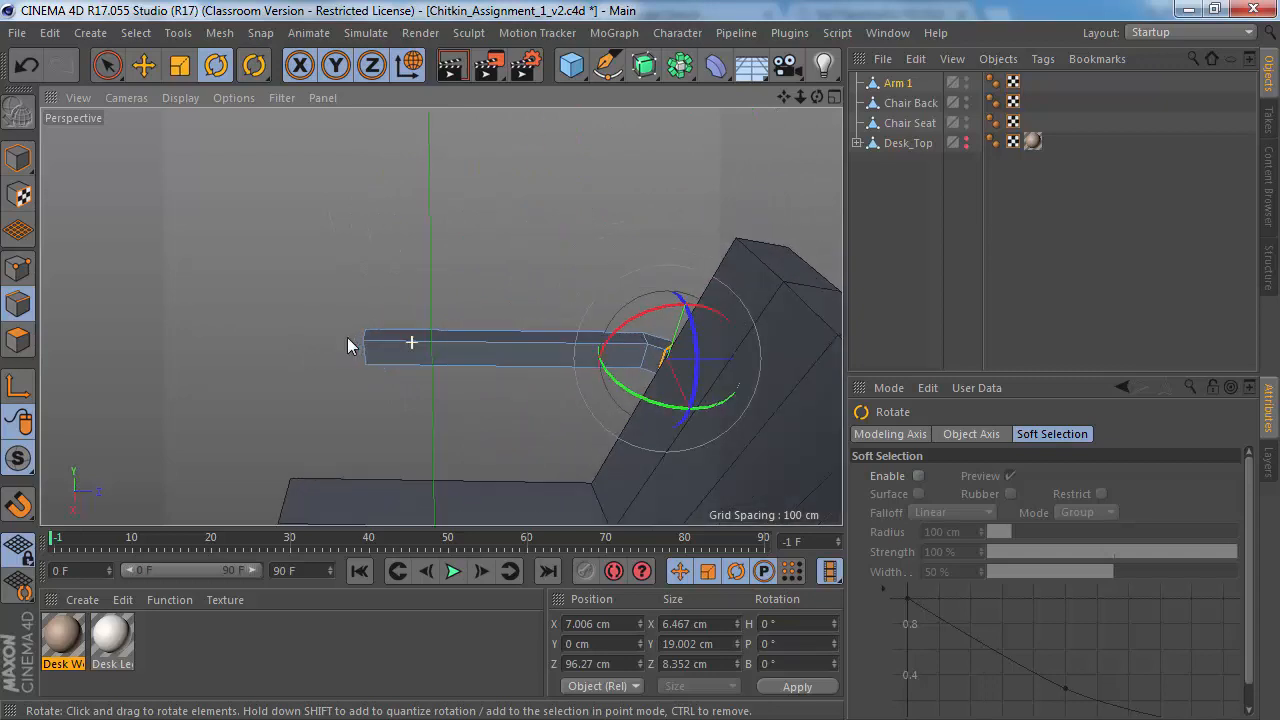
{"action": "left_click", "coordinate": [429, 266]}
{"action": "scroll", "coordinate": [480, 375], "scroll_direction": "up", "scroll_amount": 5}
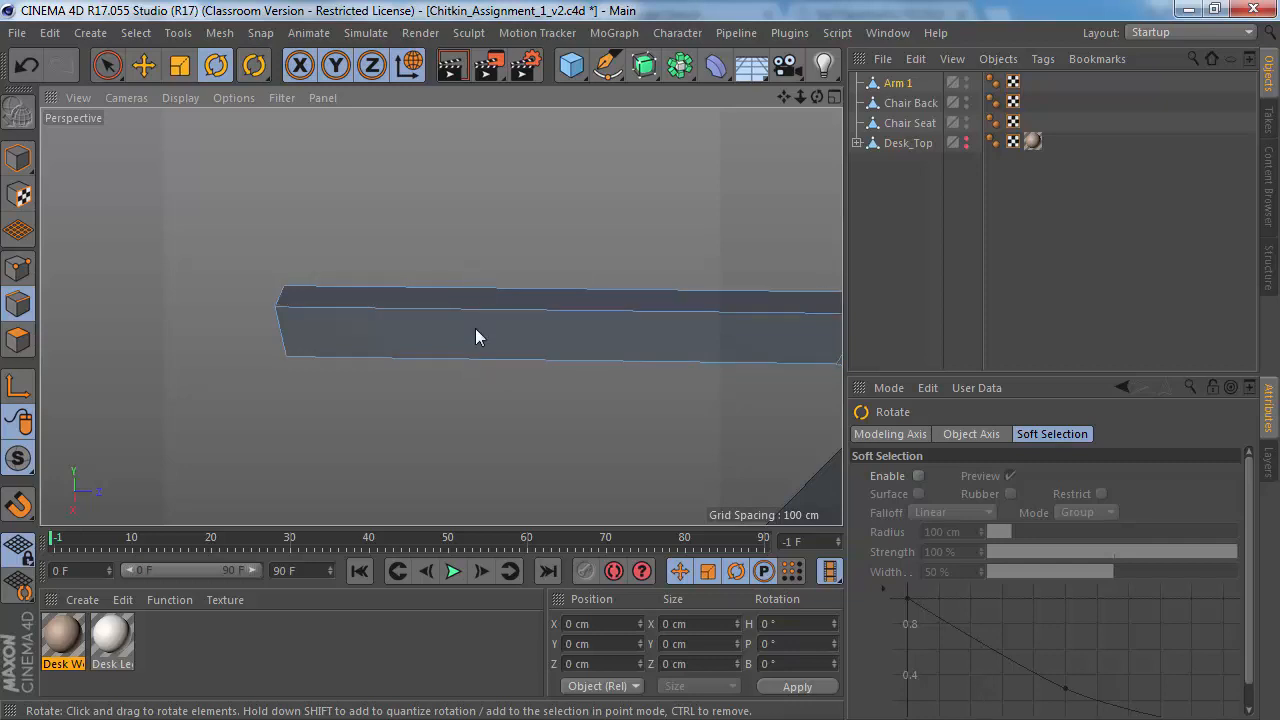
{"action": "right_click_drag", "start_coordinate": [491, 323], "coordinate": [440, 317], "text": "alt"}
{"action": "left_click_drag", "start_coordinate": [440, 317], "coordinate": [452, 322], "text": "alt"}
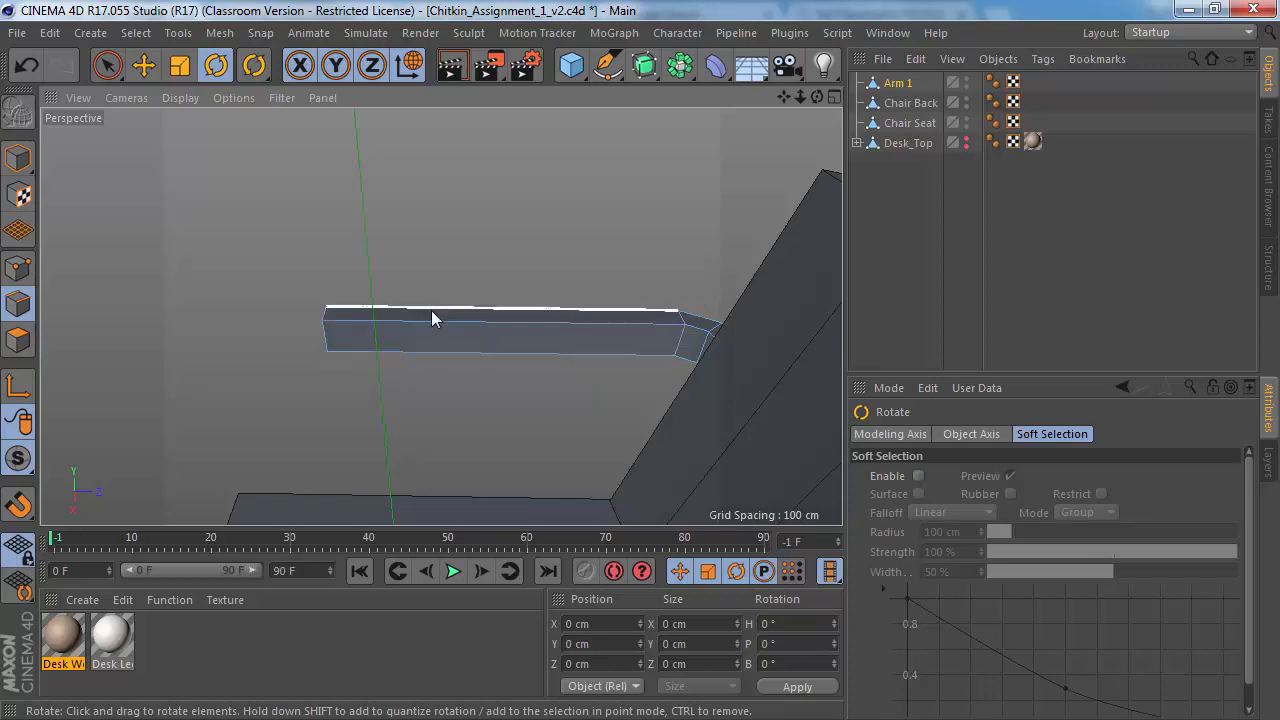
{"action": "key", "text": "alt+Tab"}
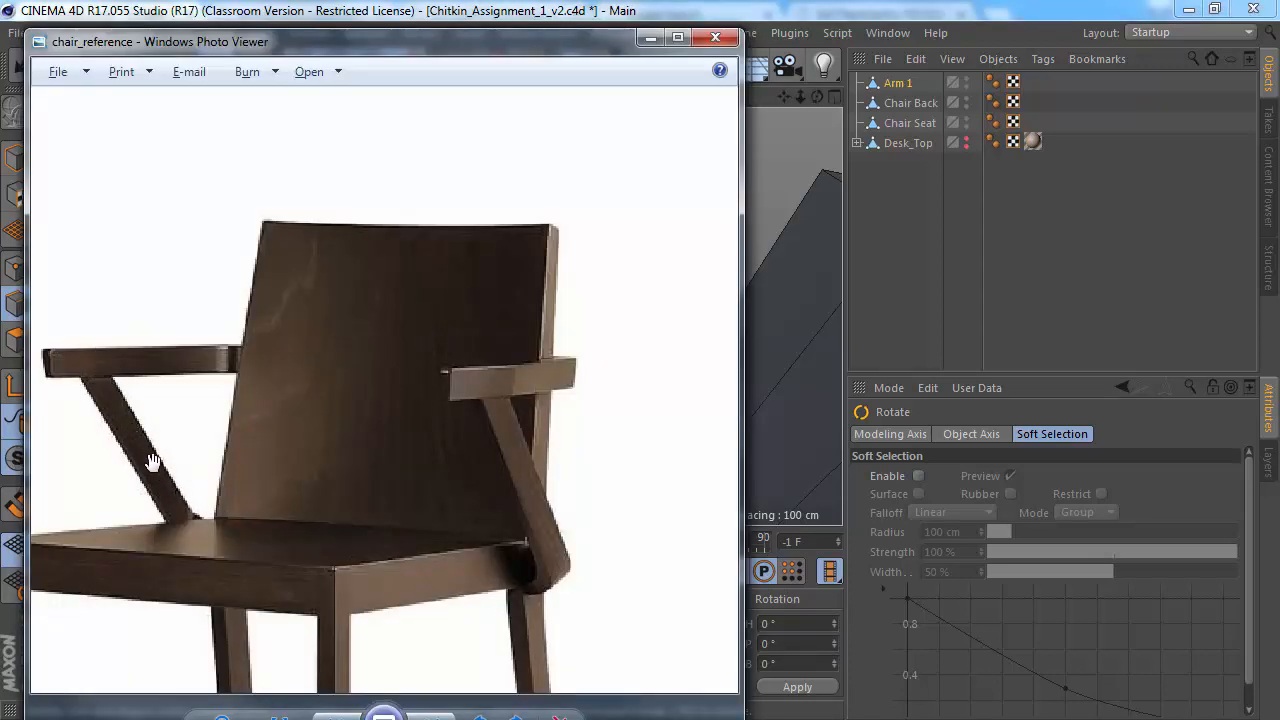
{"action": "key", "text": "alt+Tab"}
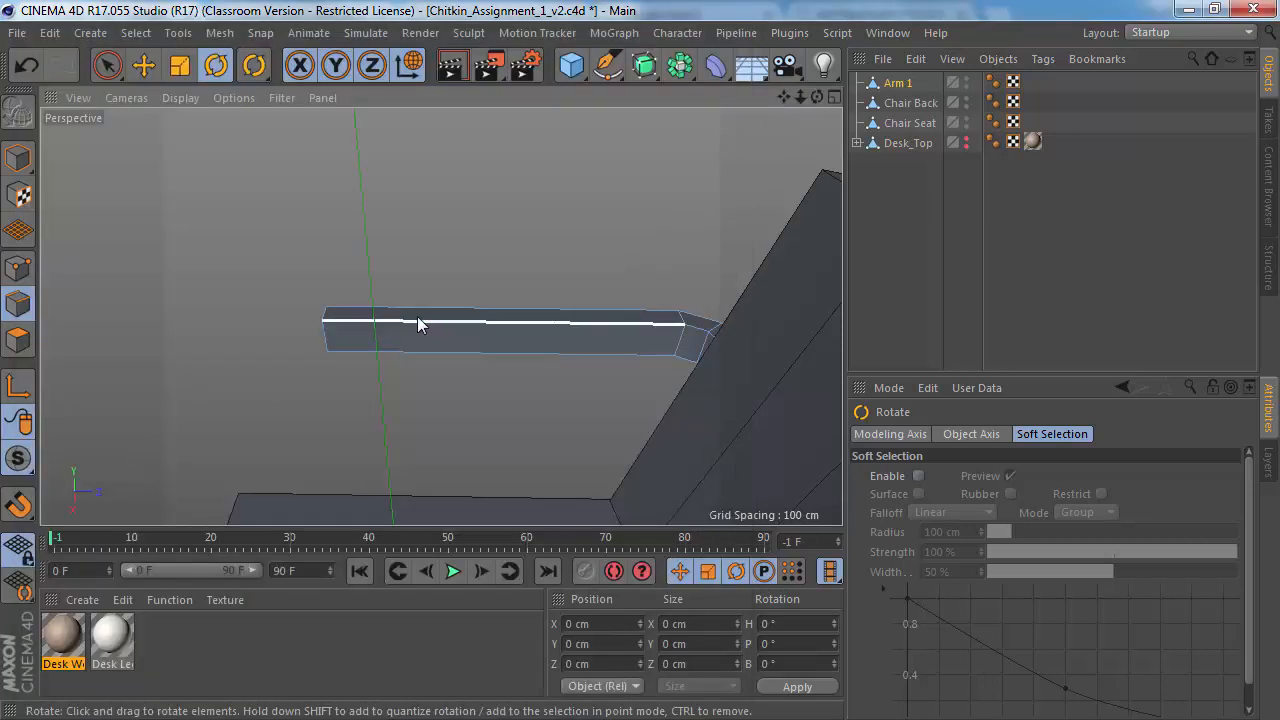
Step: Try to cut a vertical line across the side face of Arm 1 near its front end with the Knife tool in Line mode
{"action": "key", "text": "k"}
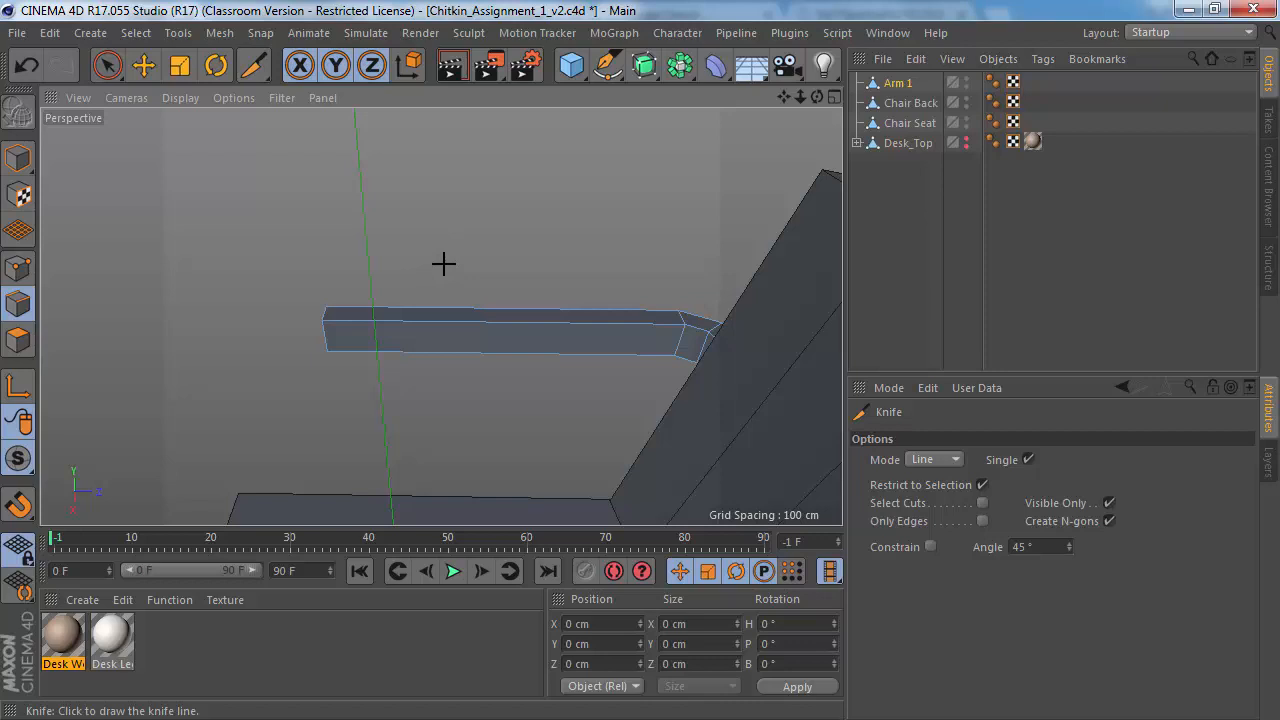
{"action": "right_click_drag", "start_coordinate": [426, 320], "coordinate": [451, 322], "text": "alt"}
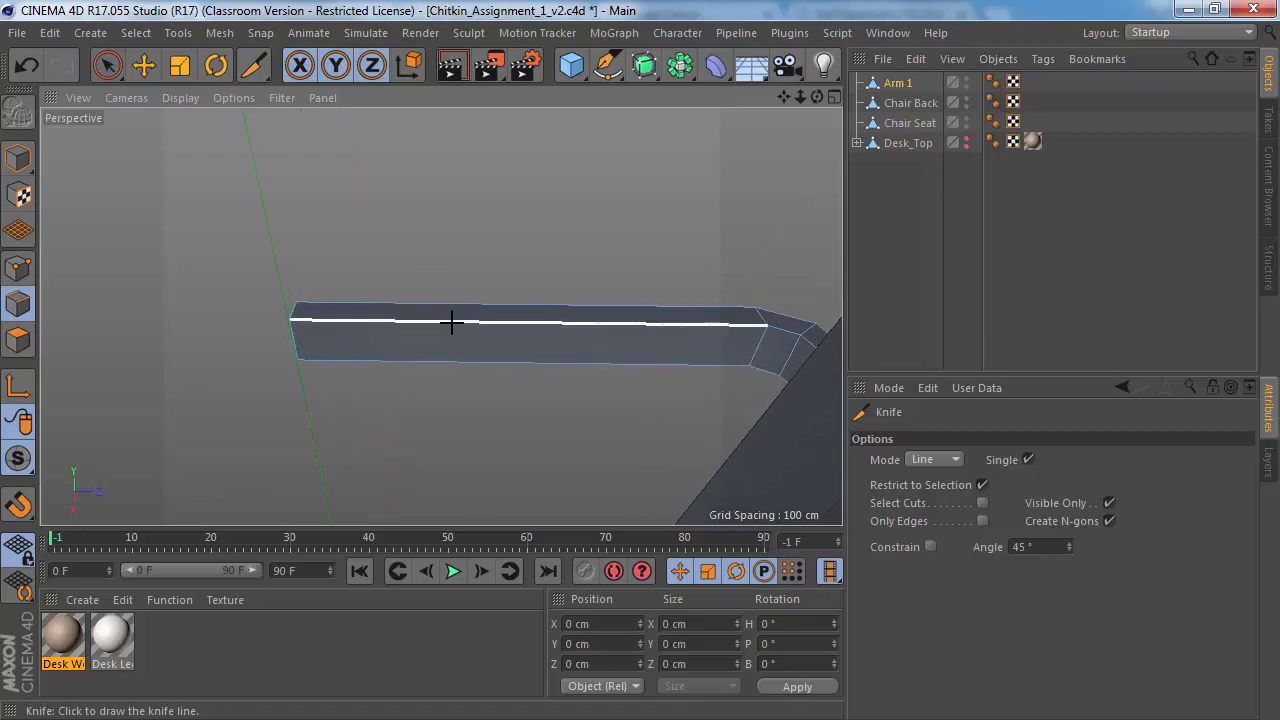
{"action": "left_click_drag", "start_coordinate": [420, 335], "coordinate": [420, 311], "text": "alt"}
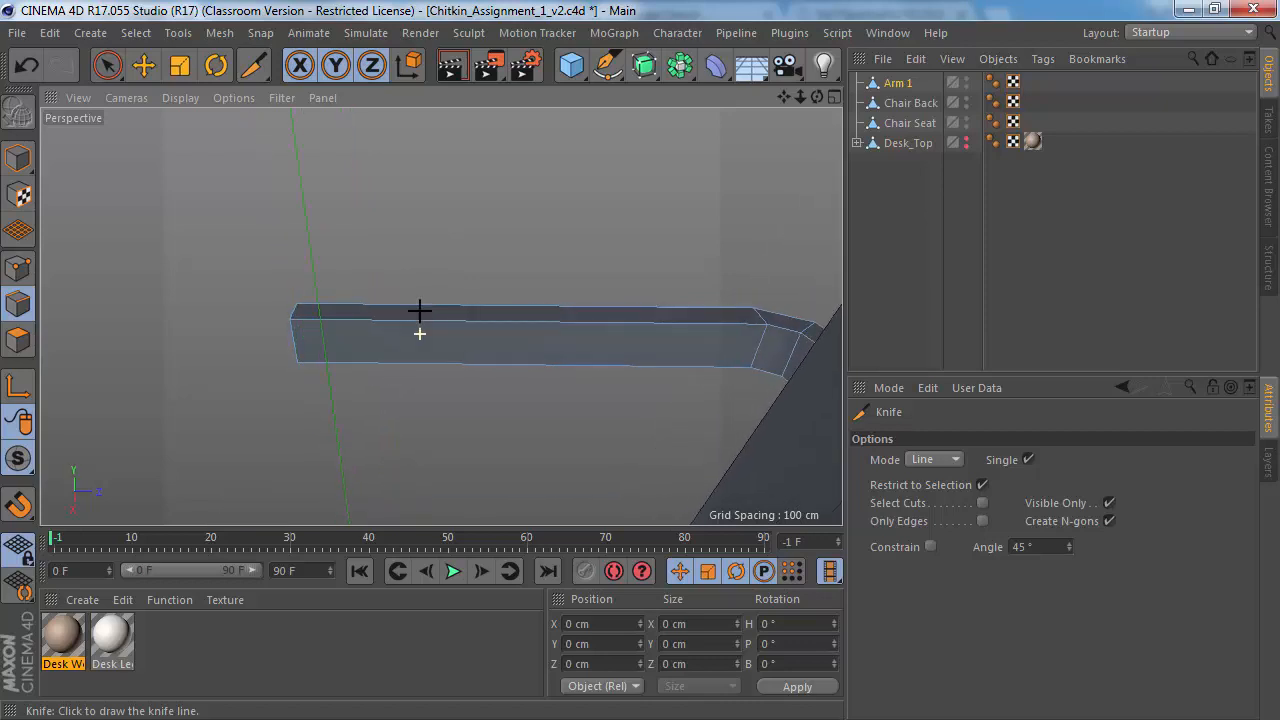
{"action": "right_click_drag", "start_coordinate": [409, 326], "coordinate": [436, 324], "text": "alt"}
{"action": "left_click_drag", "start_coordinate": [432, 318], "coordinate": [439, 381]}
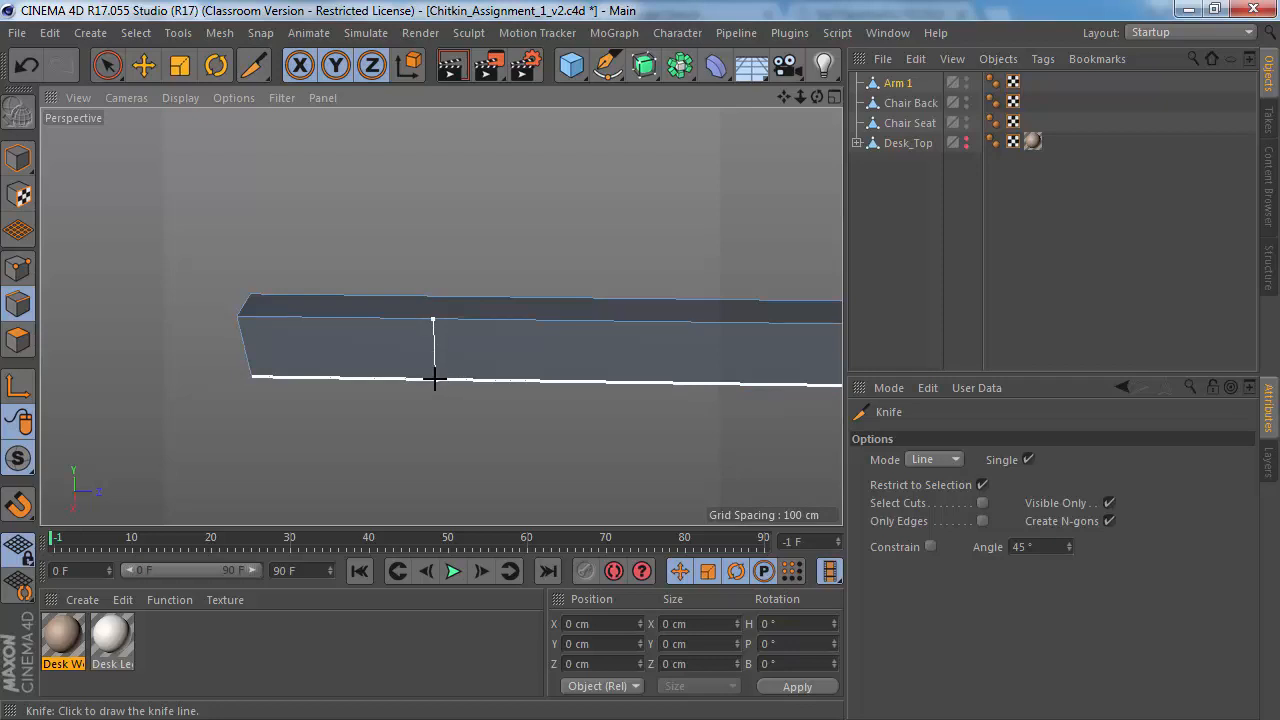
{"action": "left_click_drag", "start_coordinate": [434, 378], "coordinate": [434, 338]}
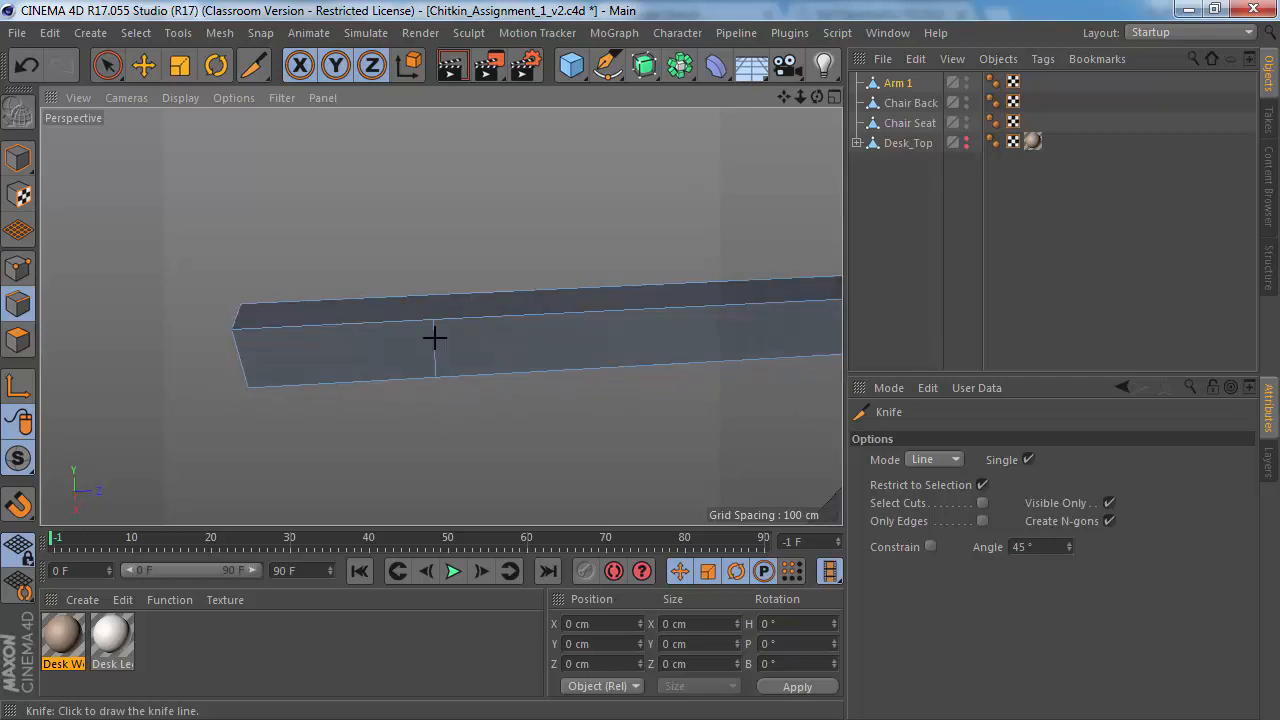
{"action": "left_click_drag", "start_coordinate": [447, 401], "coordinate": [617, 131], "text": "alt"}
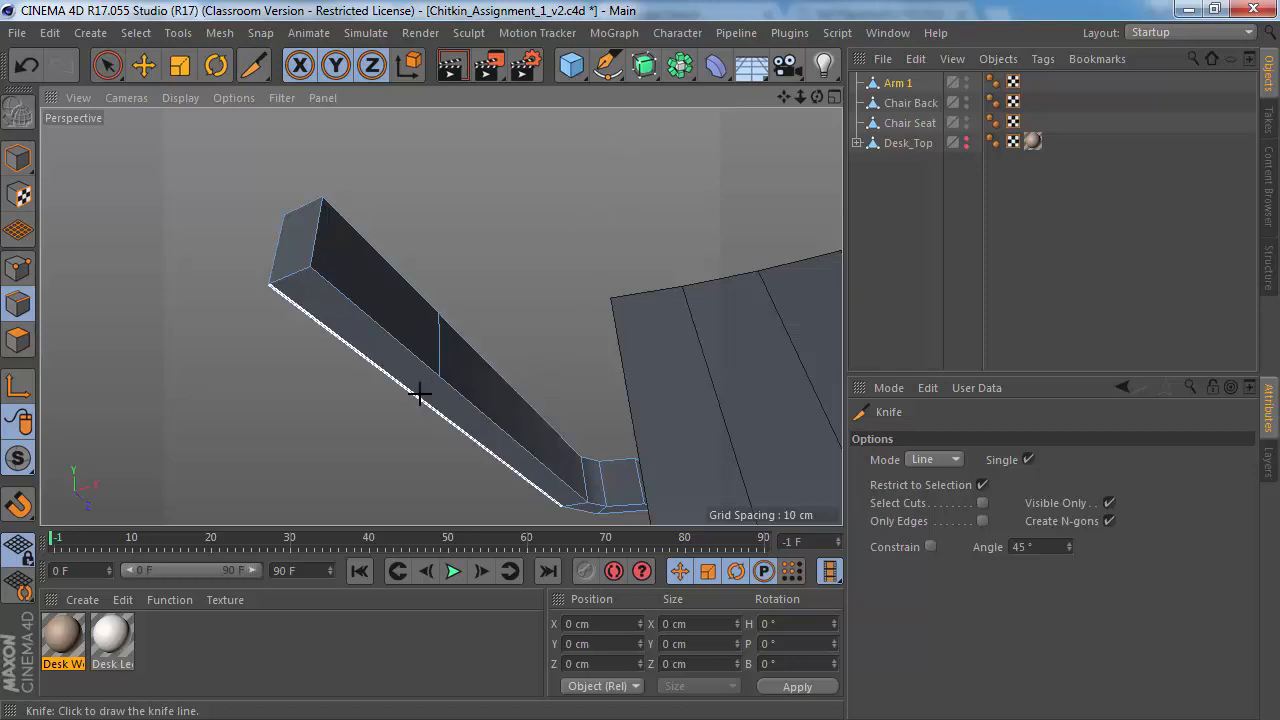
{"action": "left_click_drag", "start_coordinate": [380, 384], "coordinate": [331, 494], "text": "alt"}
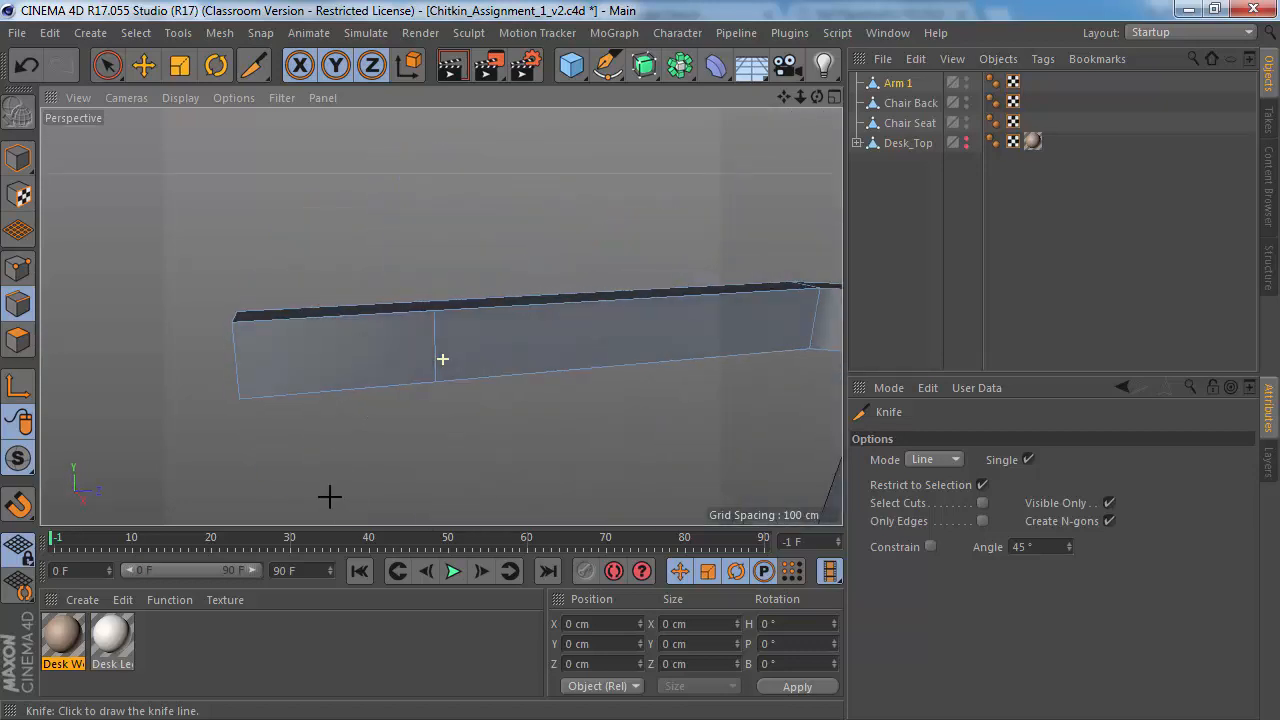
{"action": "left_click", "coordinate": [435, 373]}
{"action": "left_click_drag", "start_coordinate": [463, 343], "coordinate": [448, 432], "text": "alt"}
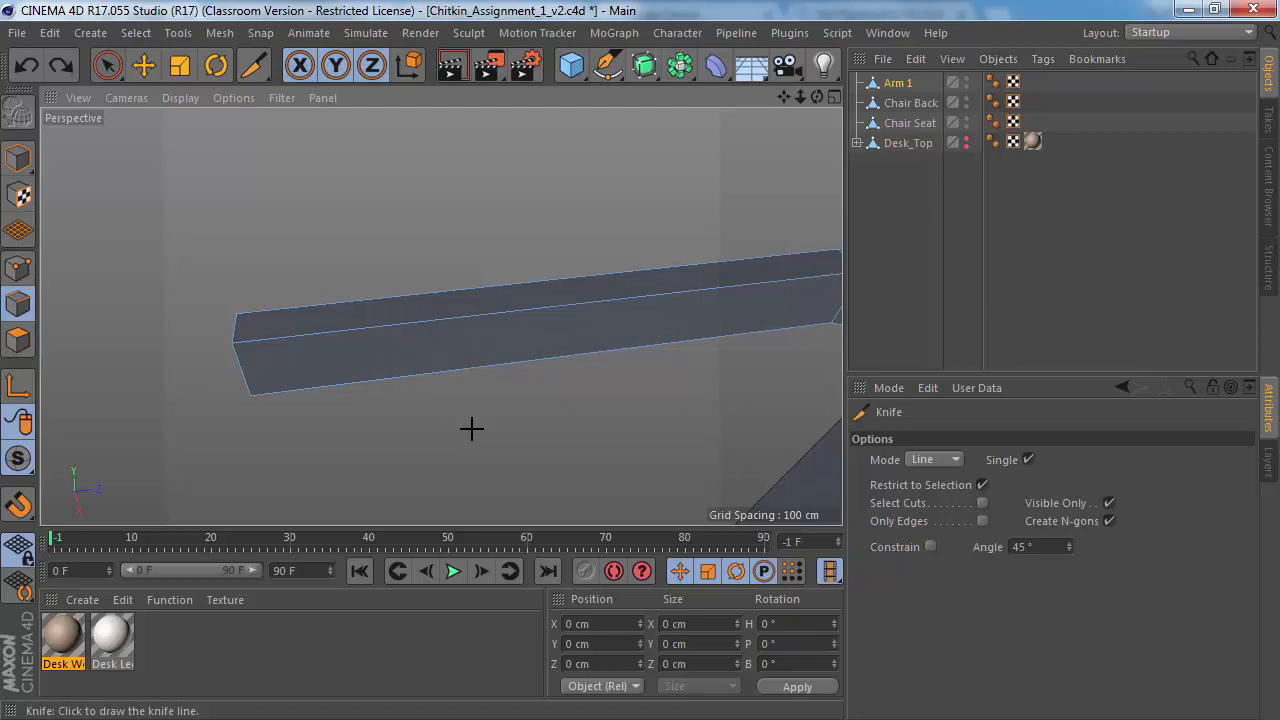
Step: Set the Knife to Loop mode and cut a loop around Arm 1 near its front end, at about 22% offset
{"action": "left_click", "coordinate": [884, 460]}
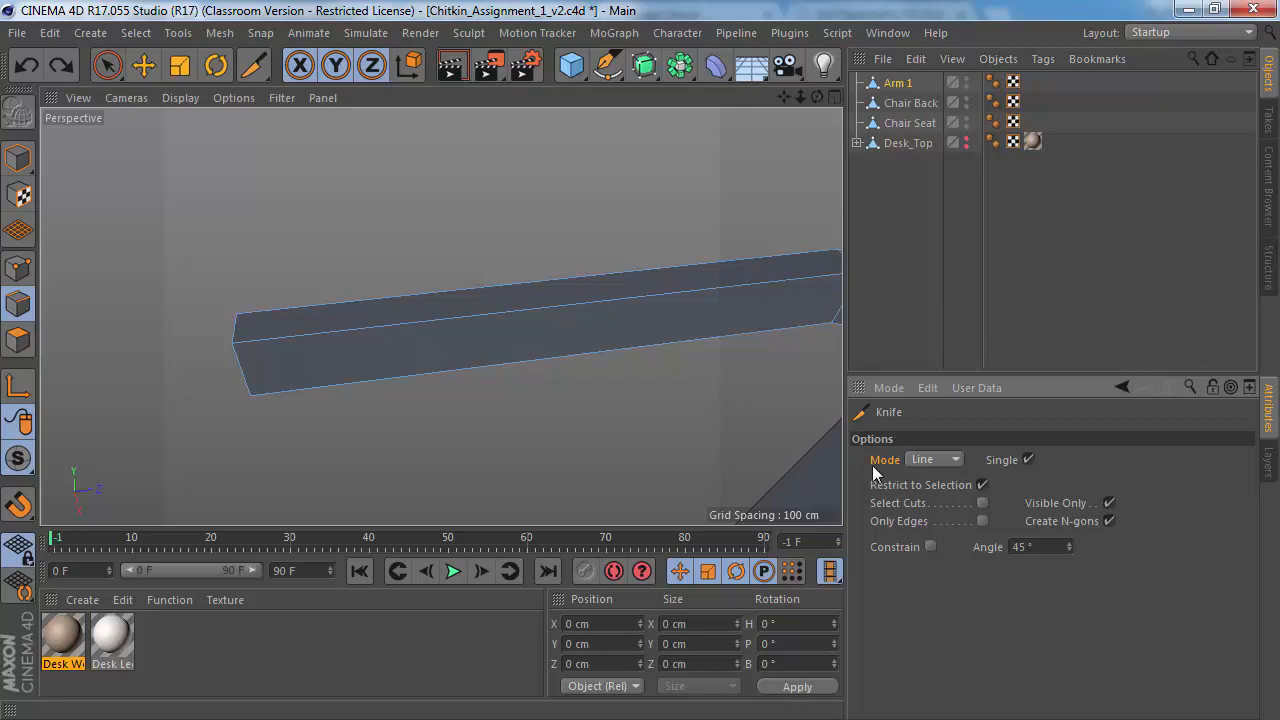
{"action": "left_click", "coordinate": [934, 459]}
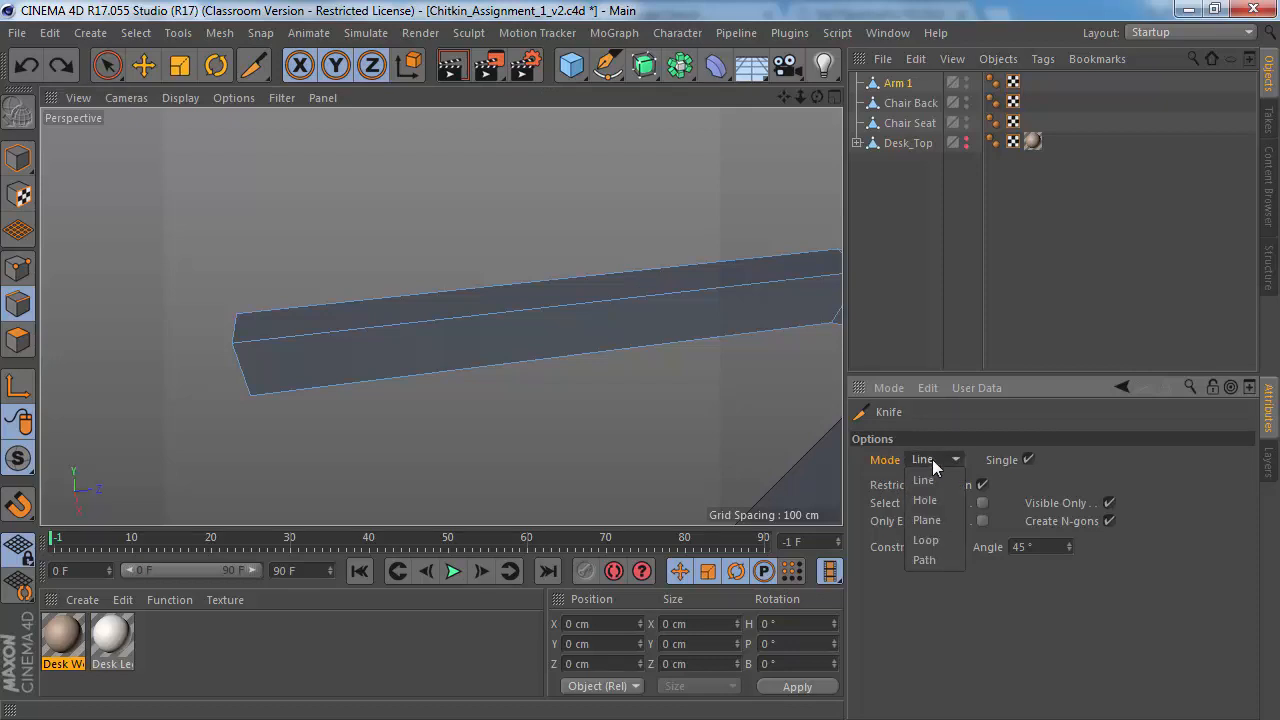
{"action": "left_click", "coordinate": [932, 538]}
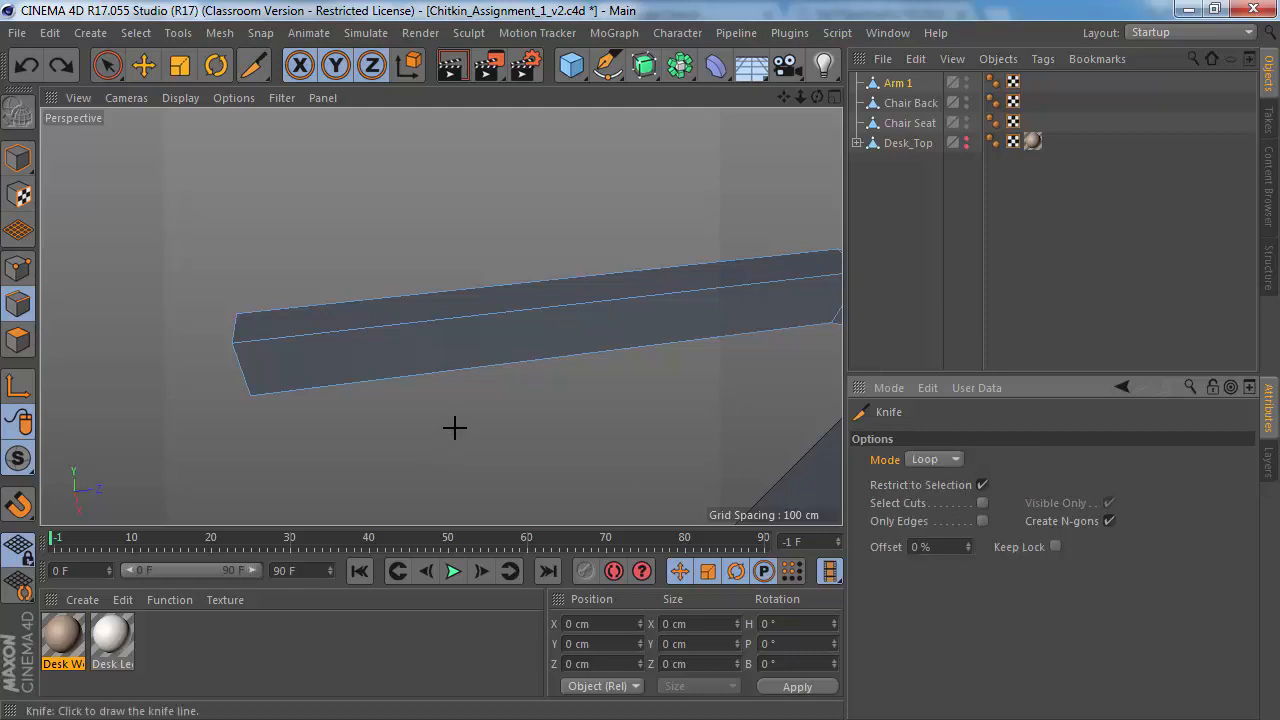
{"action": "left_click_drag", "start_coordinate": [408, 337], "coordinate": [376, 347], "text": "alt"}
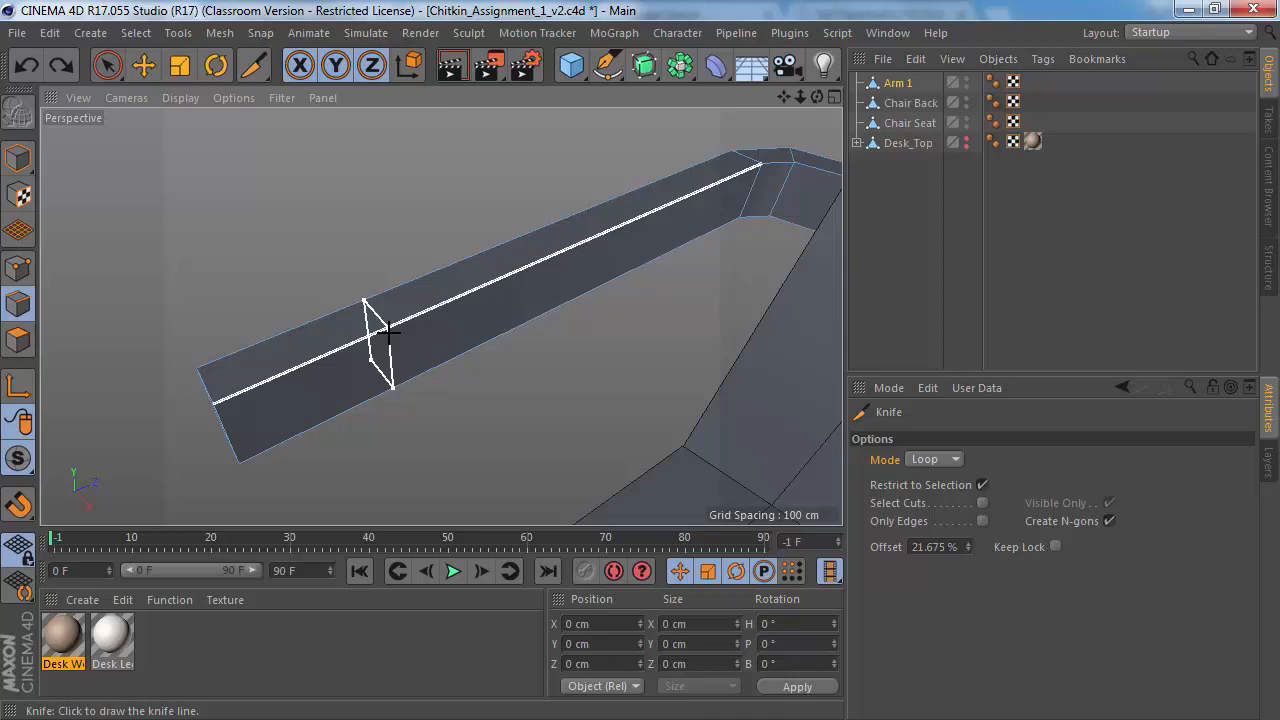
{"action": "left_click", "coordinate": [391, 330]}
Step: Inspect the new loop cut on Arm 1 and compare the front section with the angled armrest end in the chair reference image
{"action": "left_click_drag", "start_coordinate": [409, 363], "coordinate": [609, 342], "text": "alt"}
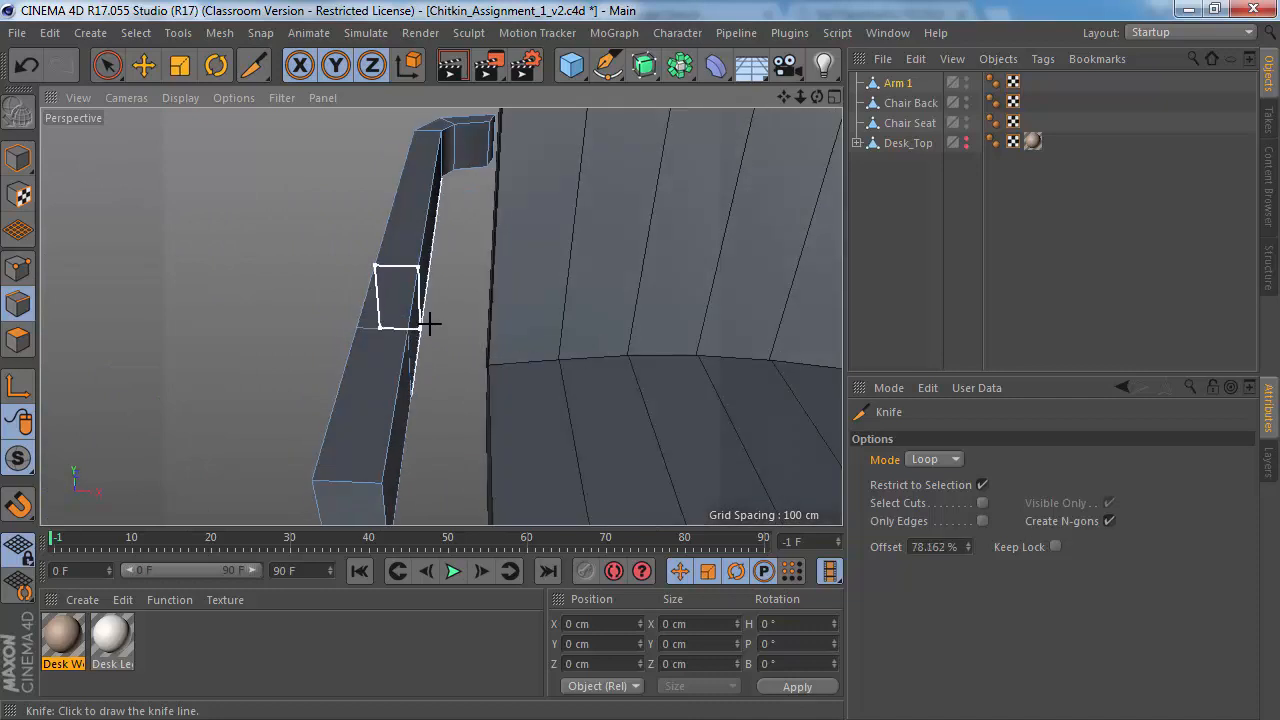
{"action": "left_click_drag", "start_coordinate": [431, 323], "coordinate": [404, 320], "text": "alt"}
{"action": "key", "text": "alt+Tab"}
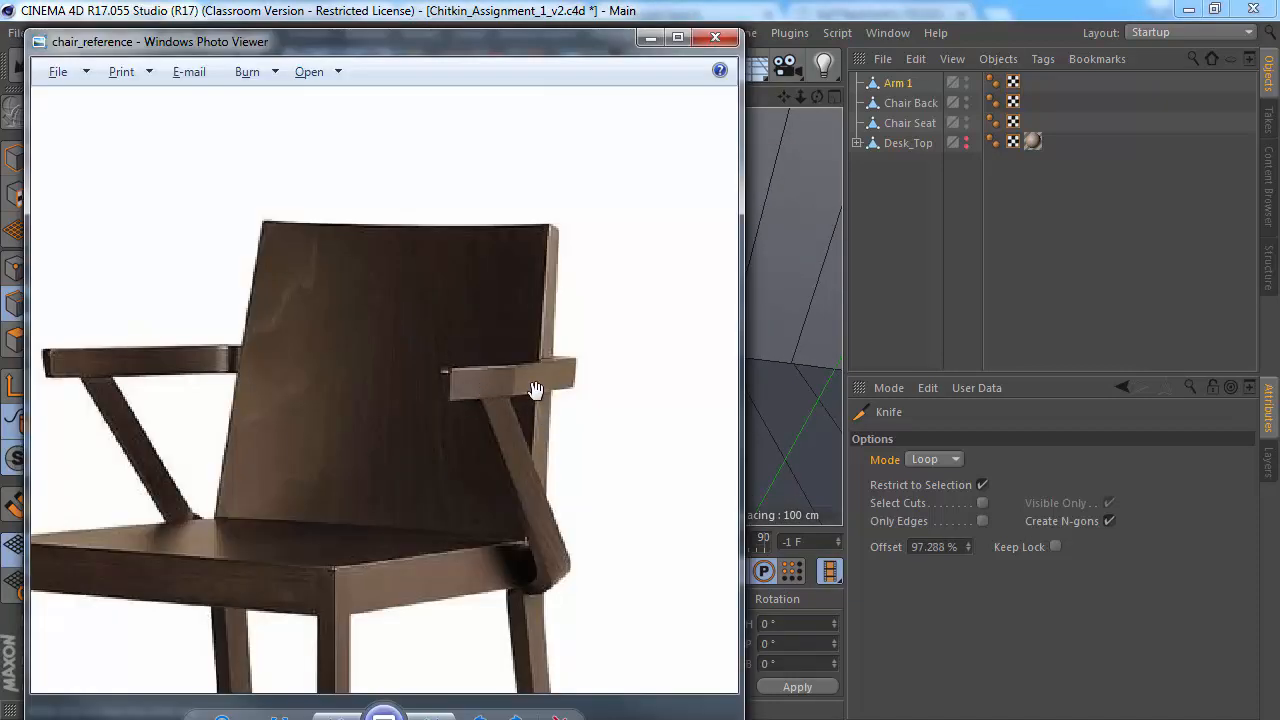
{"action": "left_click_drag", "start_coordinate": [534, 389], "coordinate": [577, 432]}
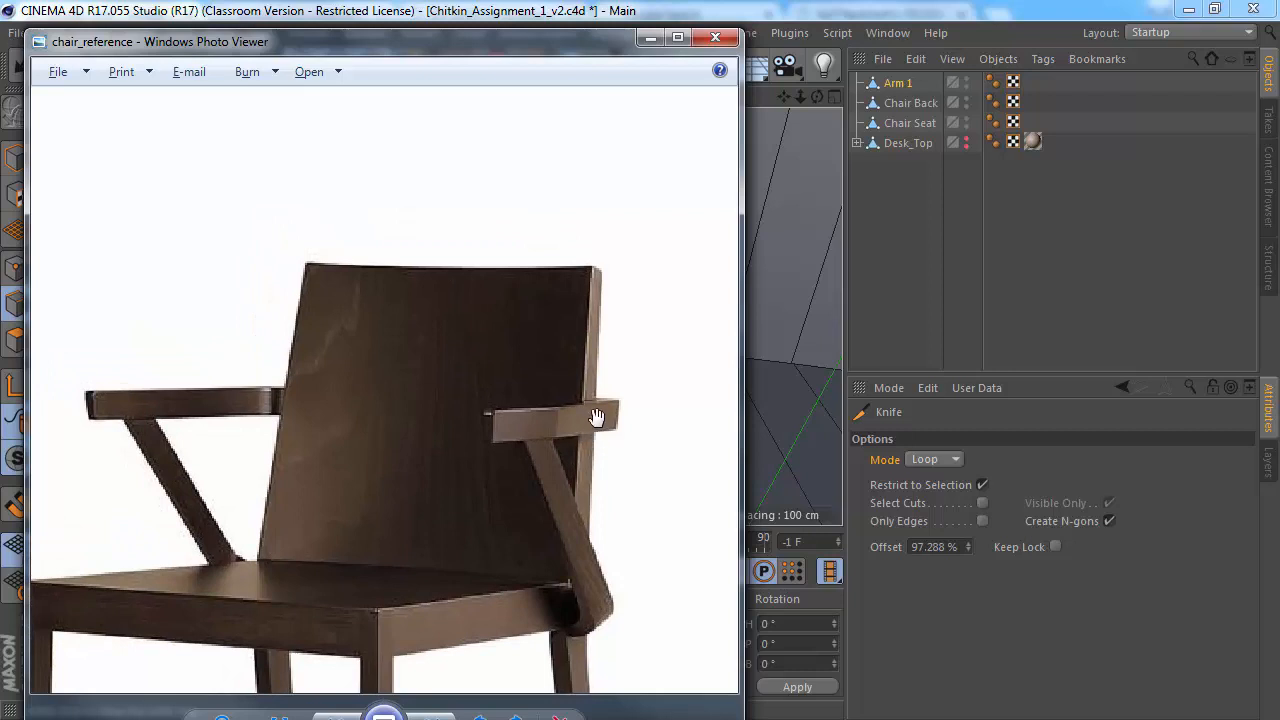
{"action": "scroll", "coordinate": [574, 425], "scroll_direction": "up", "scroll_amount": 1}
{"action": "scroll", "coordinate": [574, 425], "scroll_direction": "up", "scroll_amount": 1}
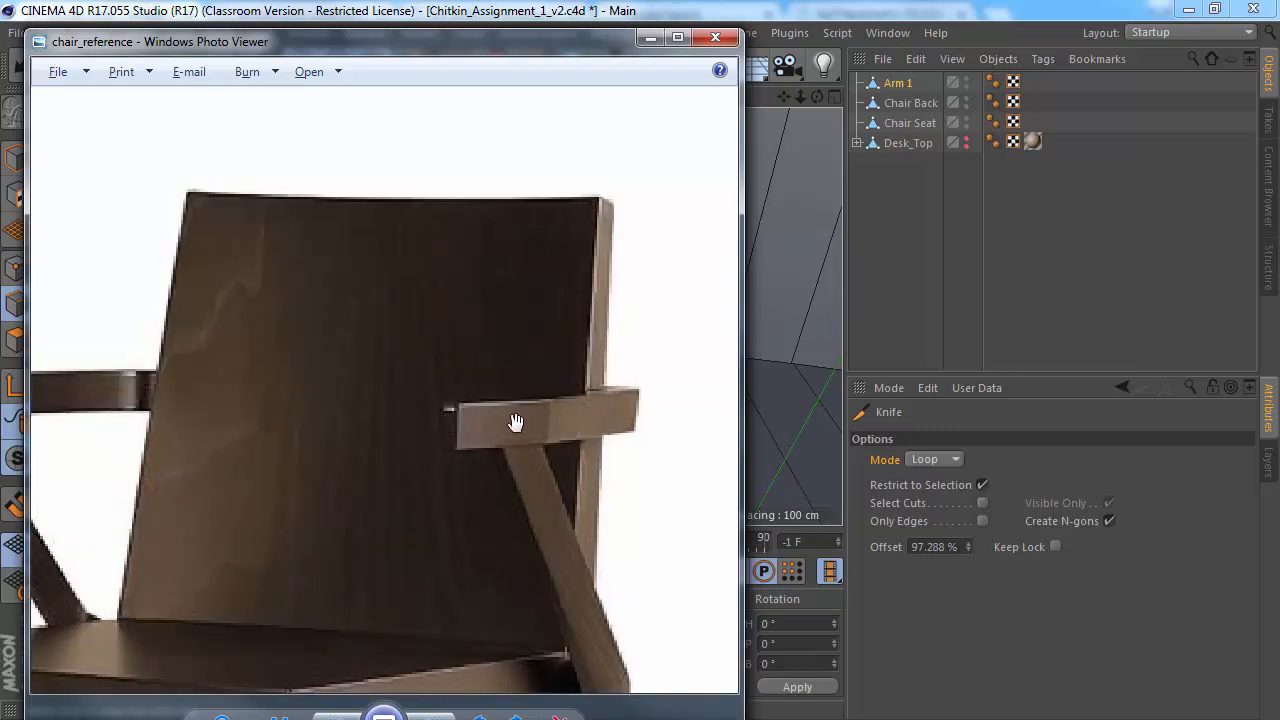
{"action": "key", "text": "alt+Tab"}
{"action": "left_click_drag", "start_coordinate": [400, 372], "coordinate": [63, 331], "text": "alt"}
{"action": "key", "text": "space"}
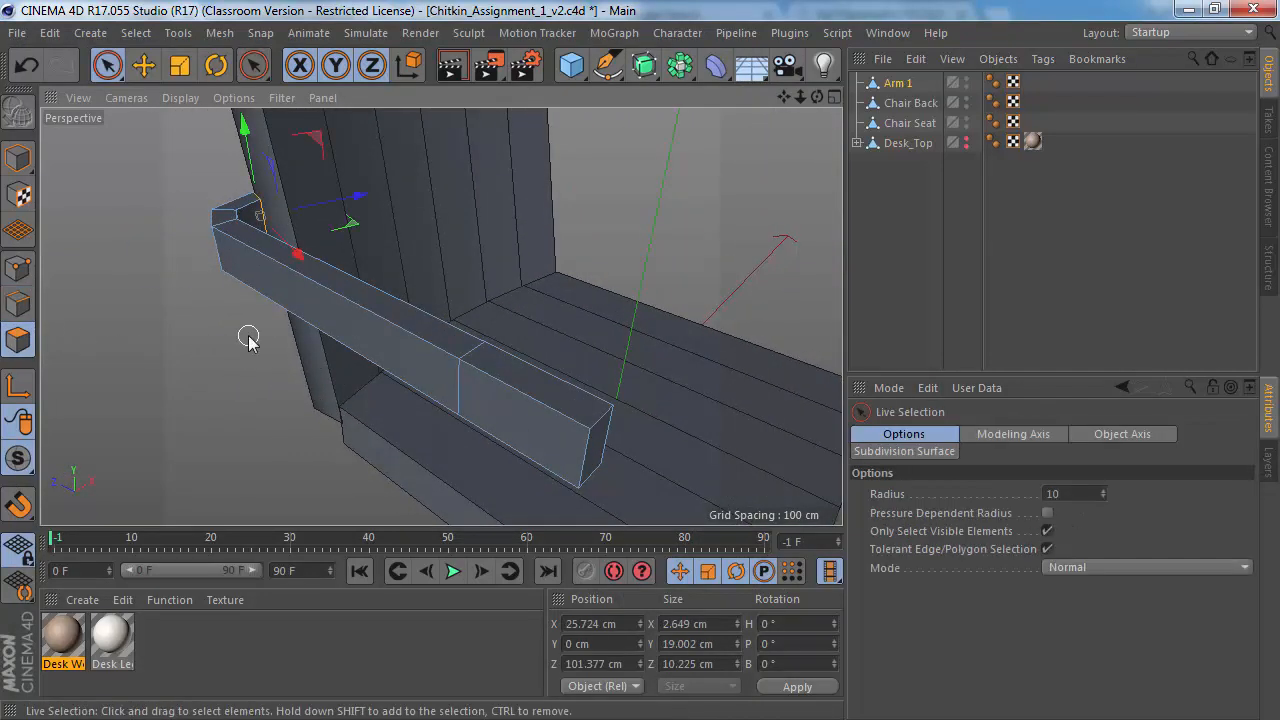
{"action": "left_click", "coordinate": [310, 312]}
{"action": "left_click_drag", "start_coordinate": [310, 312], "coordinate": [332, 344], "text": "alt"}
{"action": "left_click_drag", "start_coordinate": [497, 403], "coordinate": [435, 345], "text": "alt"}
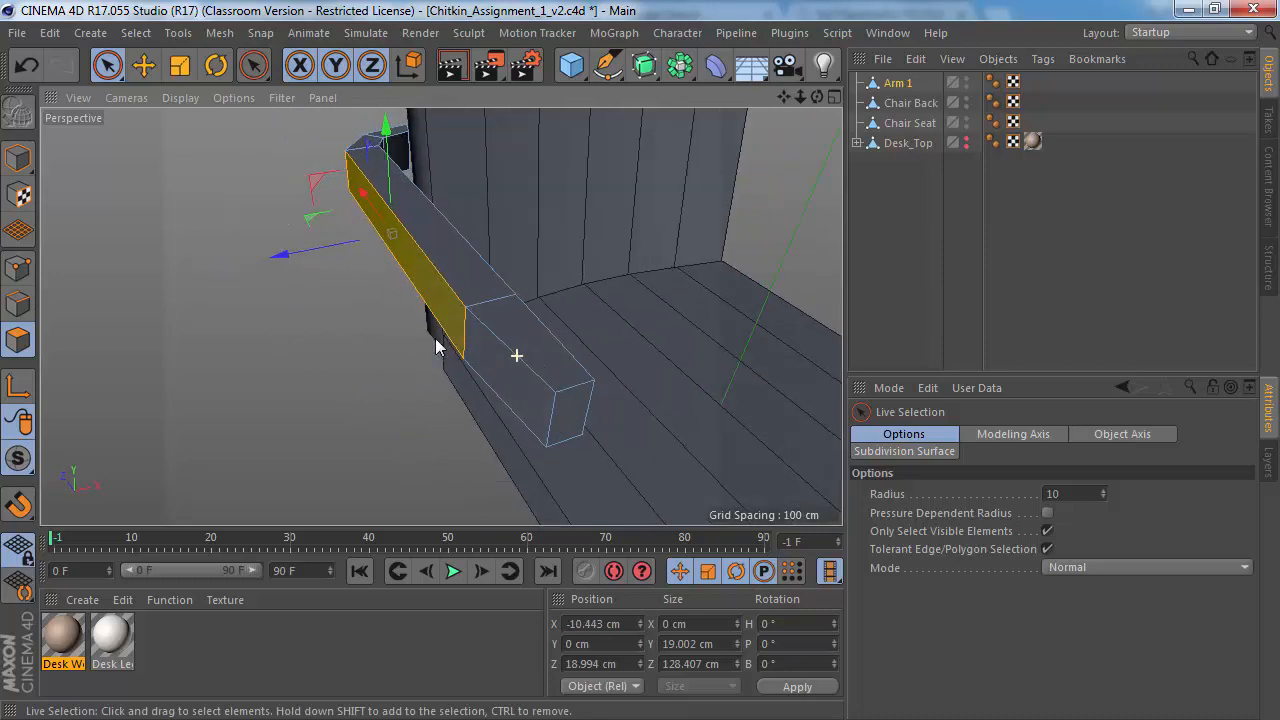
{"action": "left_click", "coordinate": [565, 419]}
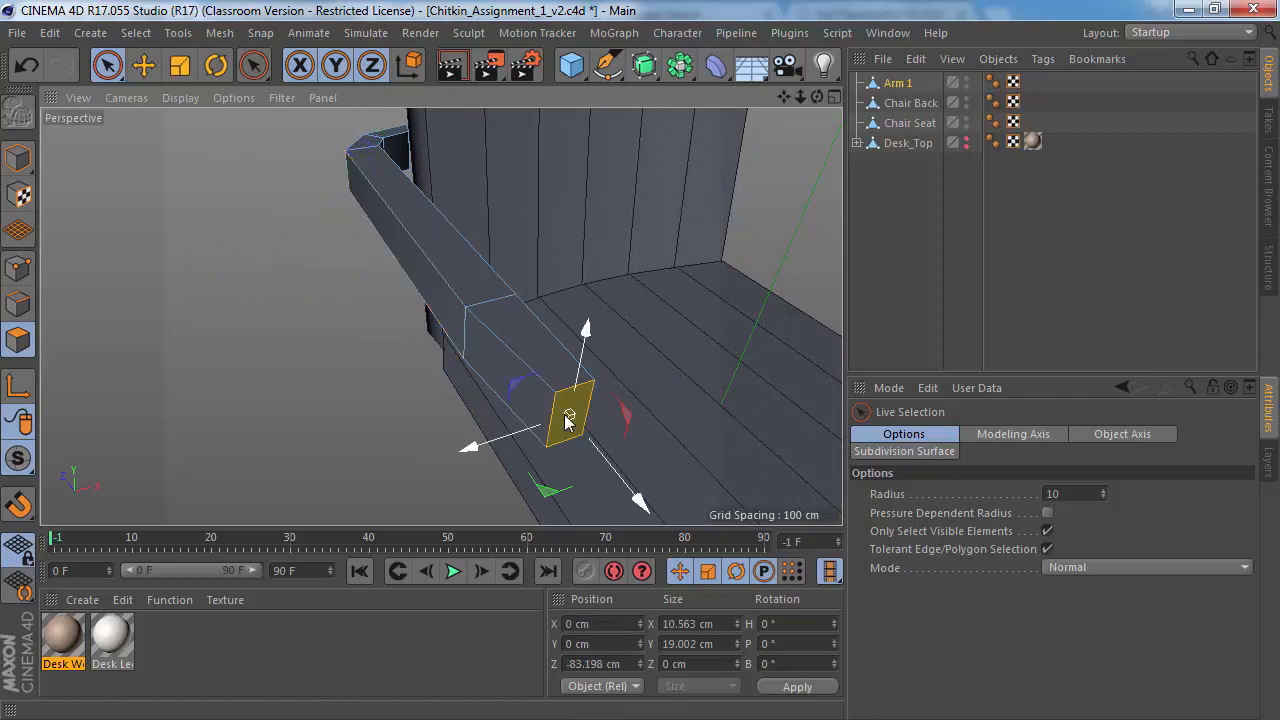
Step: Select the outer vertical edge of Arm 1's front end and move it inward along the world X axis by about 4 cm
{"action": "left_click", "coordinate": [18, 305]}
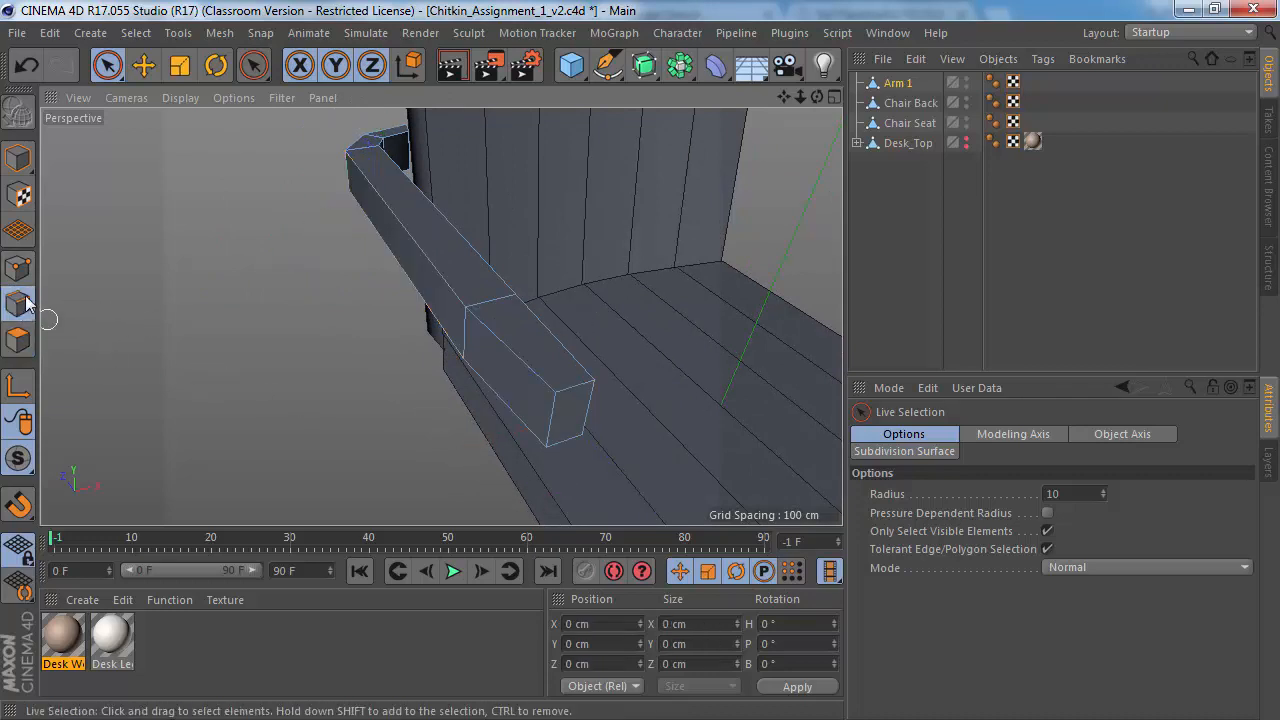
{"action": "left_click_drag", "start_coordinate": [562, 412], "coordinate": [432, 340], "text": "alt"}
{"action": "left_click", "coordinate": [430, 344]}
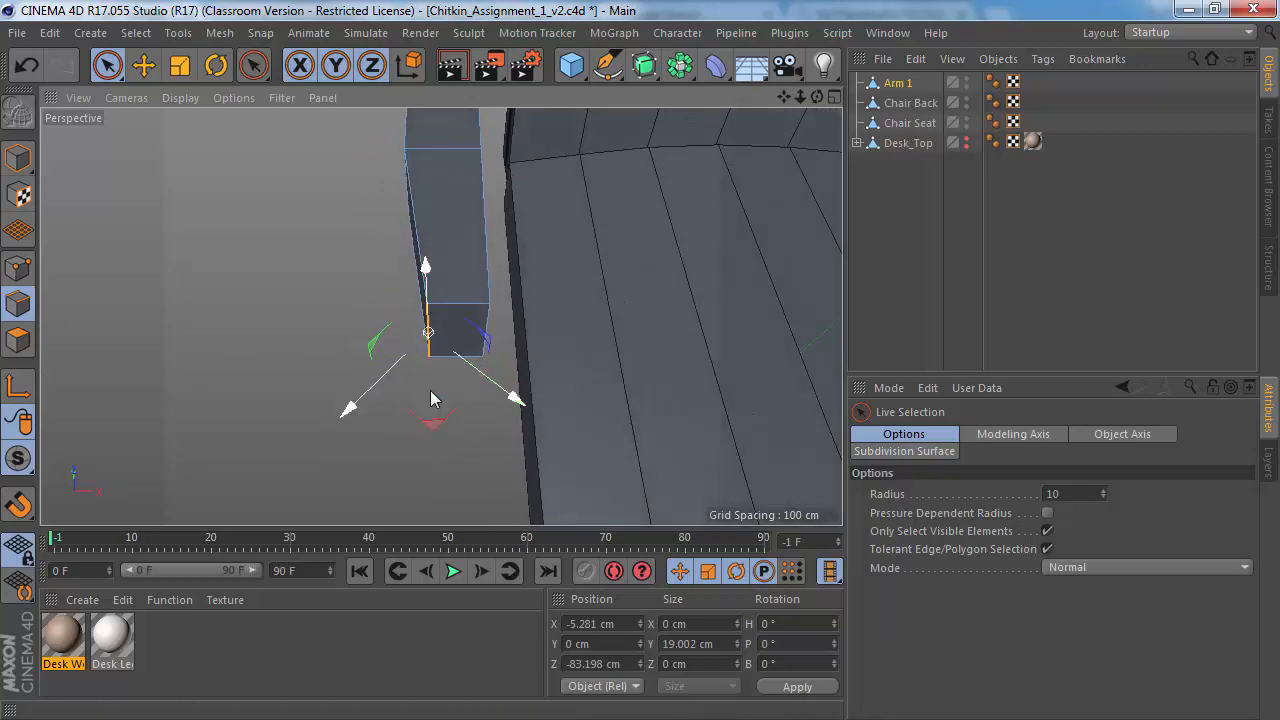
{"action": "mouse_move", "coordinate": [430, 399]}
{"action": "left_mouse_down", "text": "alt"}
{"action": "mouse_move", "coordinate": [483, 286]}
{"action": "mouse_move", "coordinate": [420, 391]}
{"action": "mouse_move", "coordinate": [442, 390]}
{"action": "left_mouse_up", "text": "alt"}
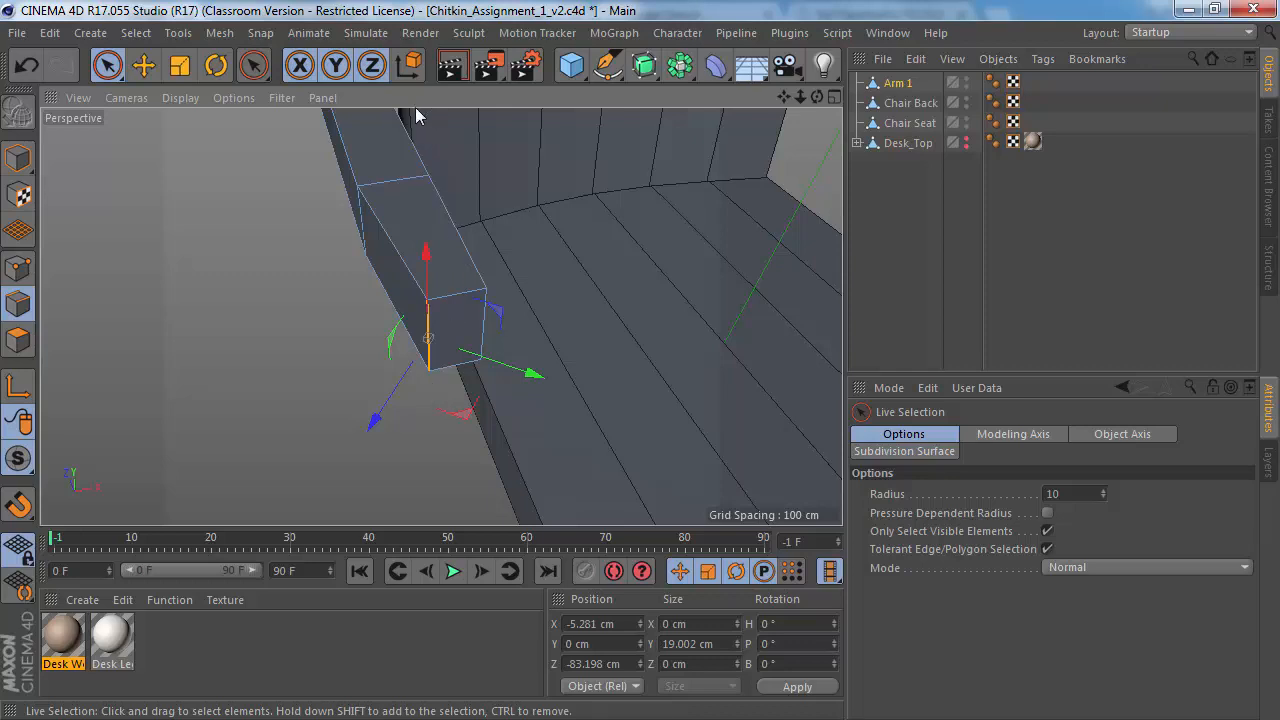
{"action": "key", "text": "w"}
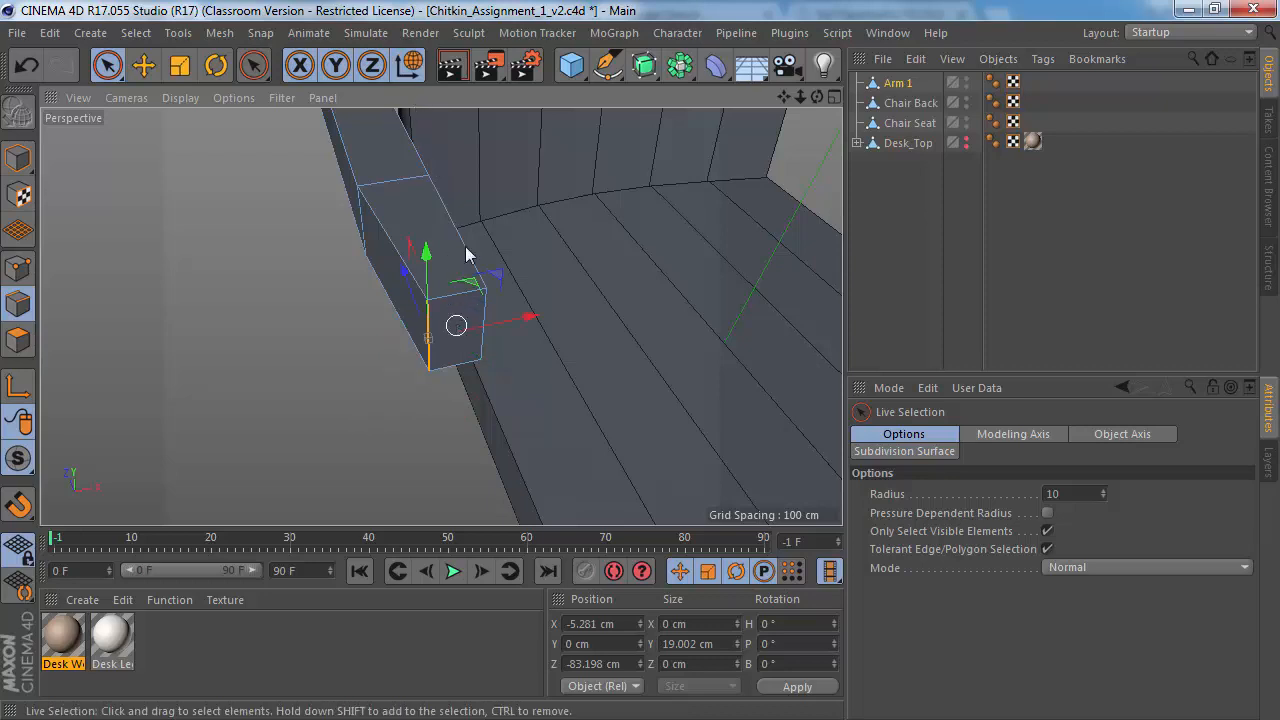
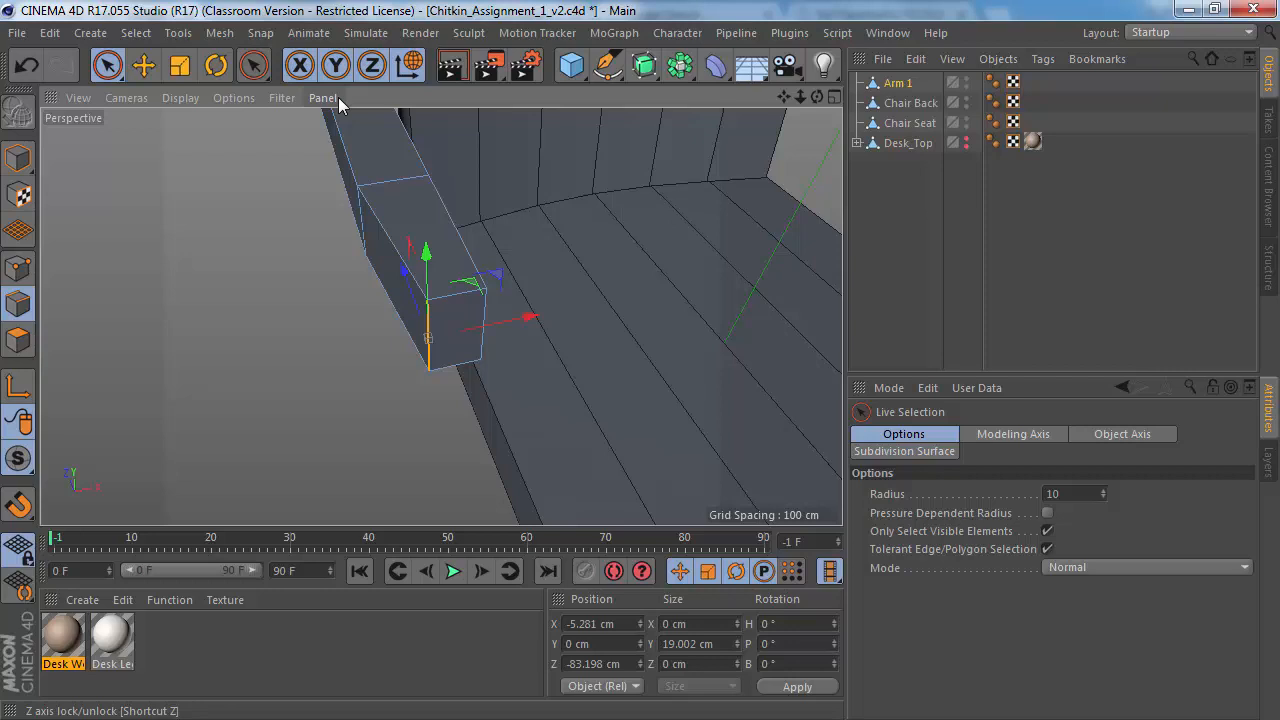
{"action": "left_click_drag", "start_coordinate": [509, 327], "coordinate": [434, 313]}
{"action": "right_click_drag", "start_coordinate": [434, 313], "coordinate": [359, 304], "text": "alt"}
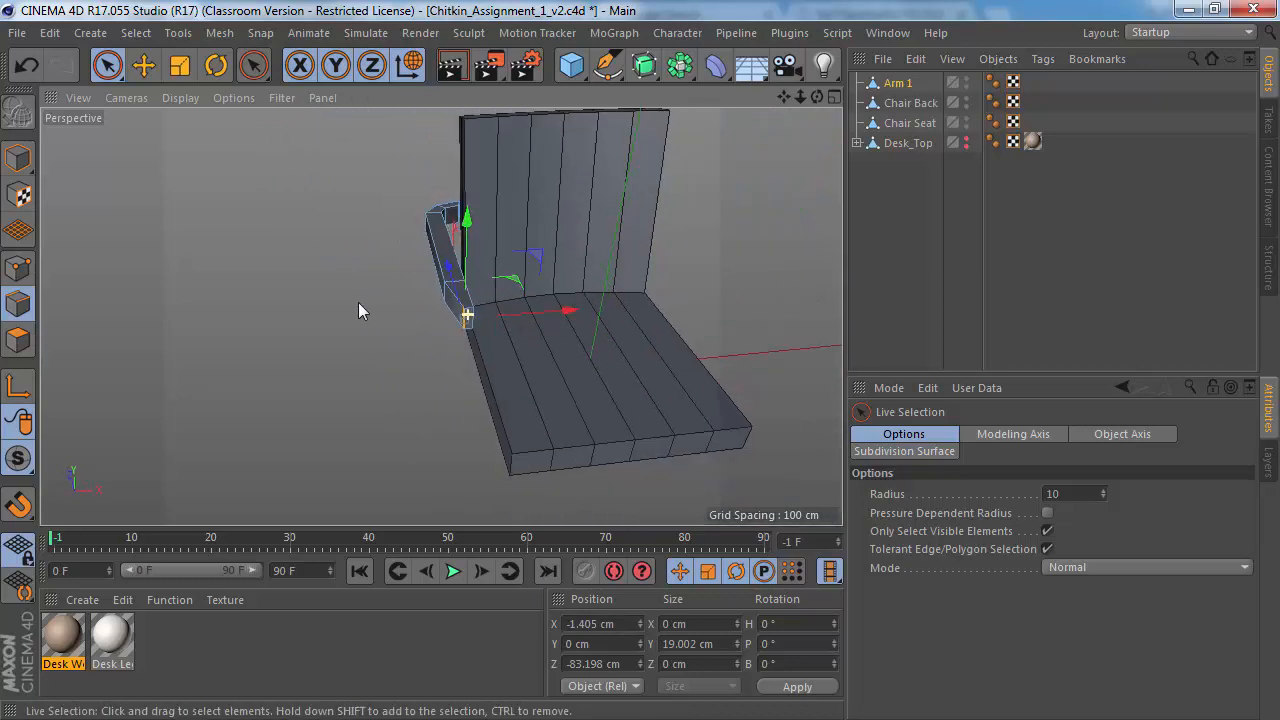
Step: Examine the armrest and the diagonal support below it in the chair reference image, comparing them with the model from the side
{"action": "key", "text": "alt+Tab"}
{"action": "left_click_drag", "start_coordinate": [292, 349], "coordinate": [552, 298]}
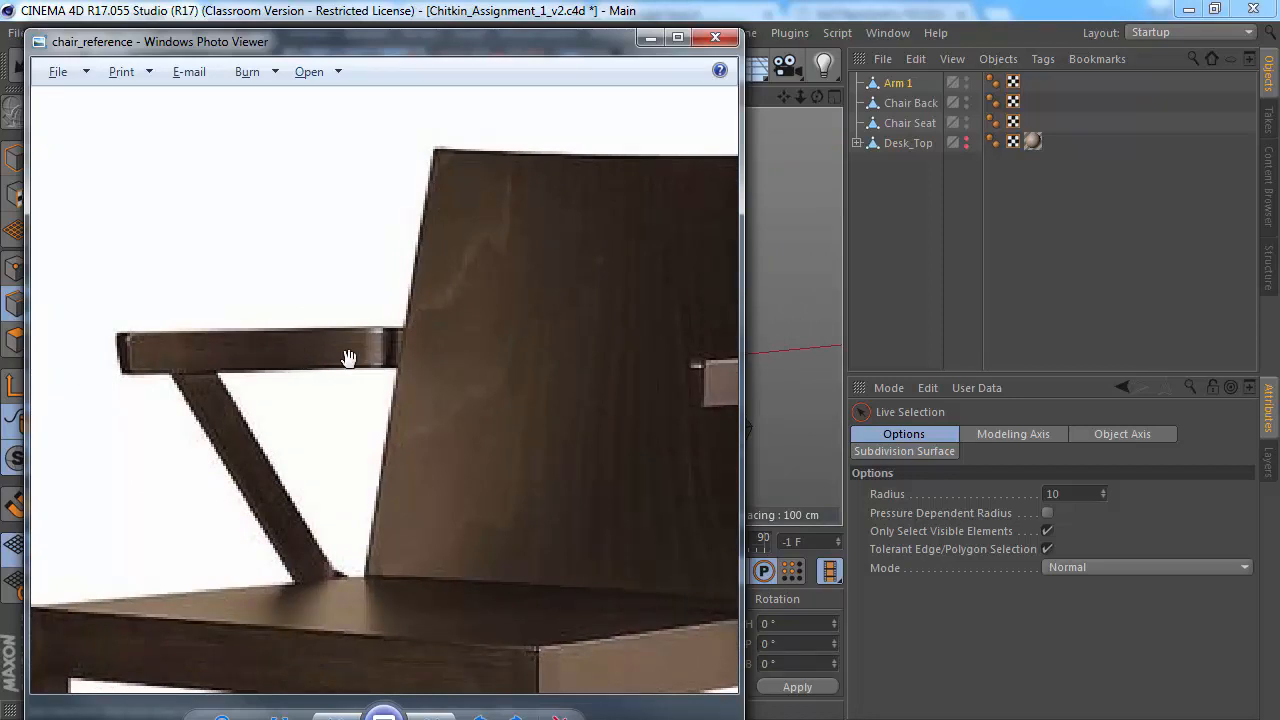
{"action": "key", "text": "alt+Tab"}
{"action": "left_click_drag", "start_coordinate": [491, 229], "coordinate": [551, 280], "text": "alt"}
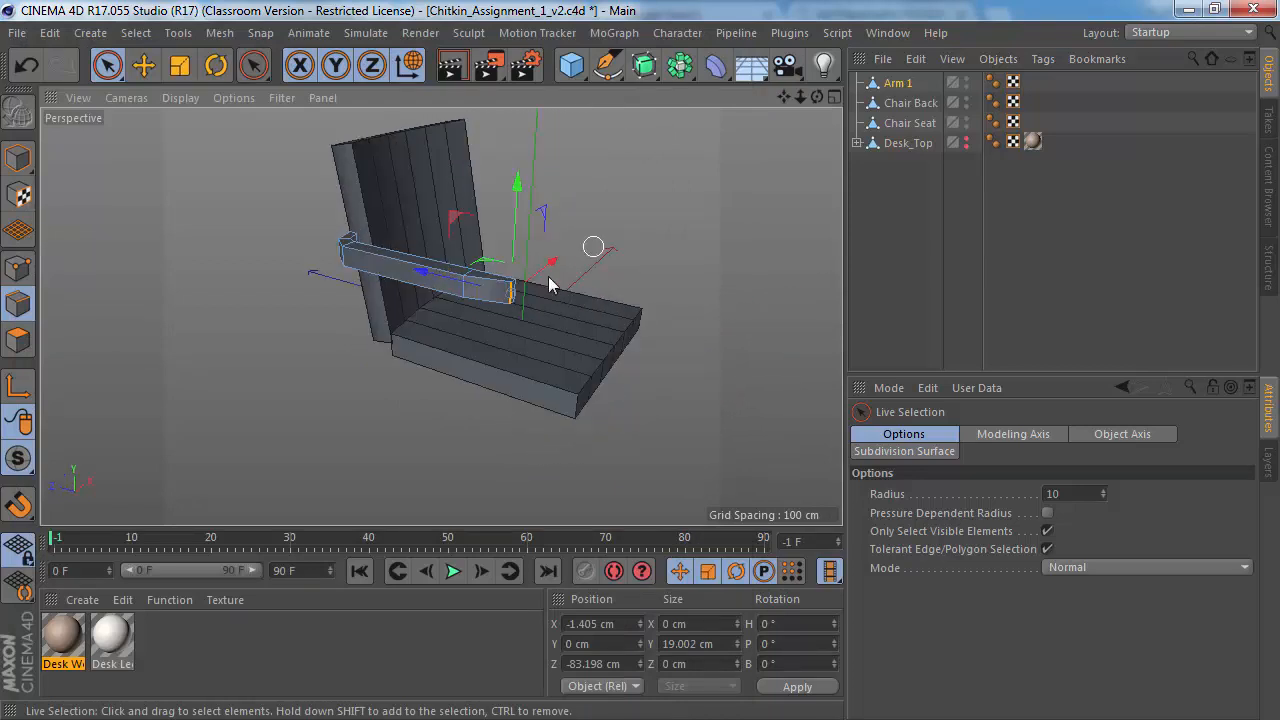
{"action": "left_click_drag", "start_coordinate": [465, 307], "coordinate": [534, 271], "text": "alt"}
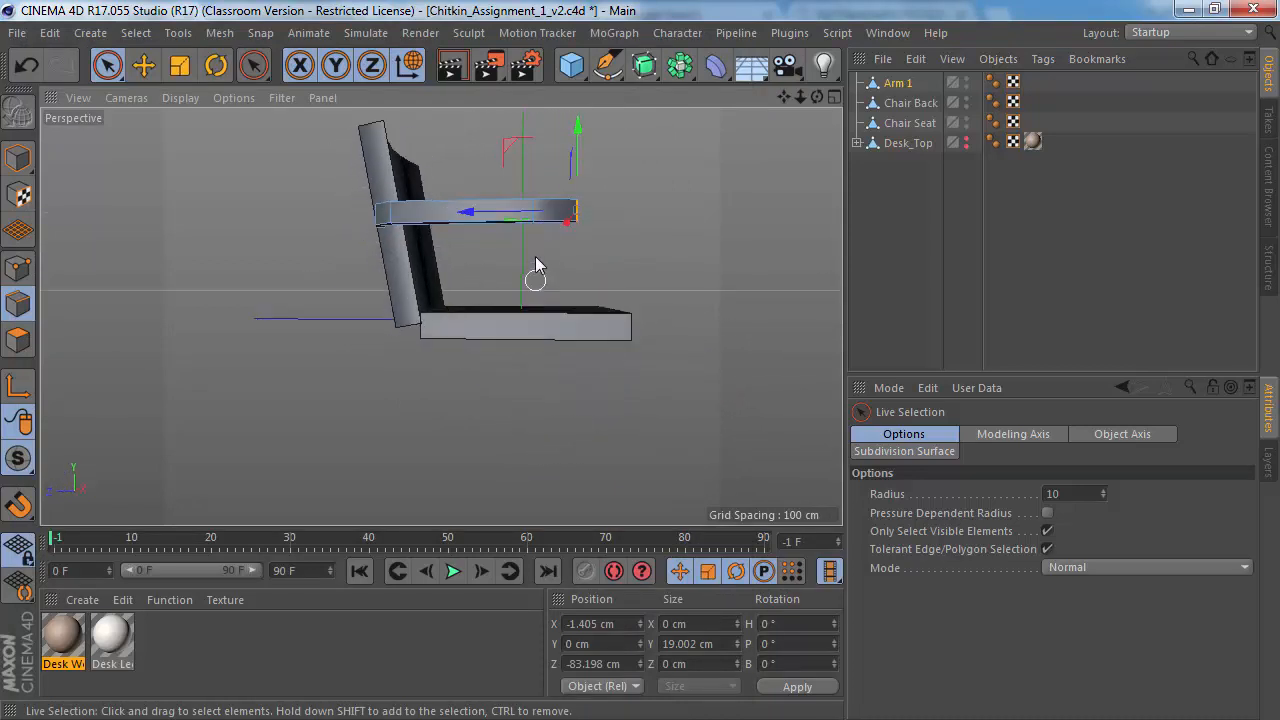
{"action": "key", "text": "alt+Tab"}
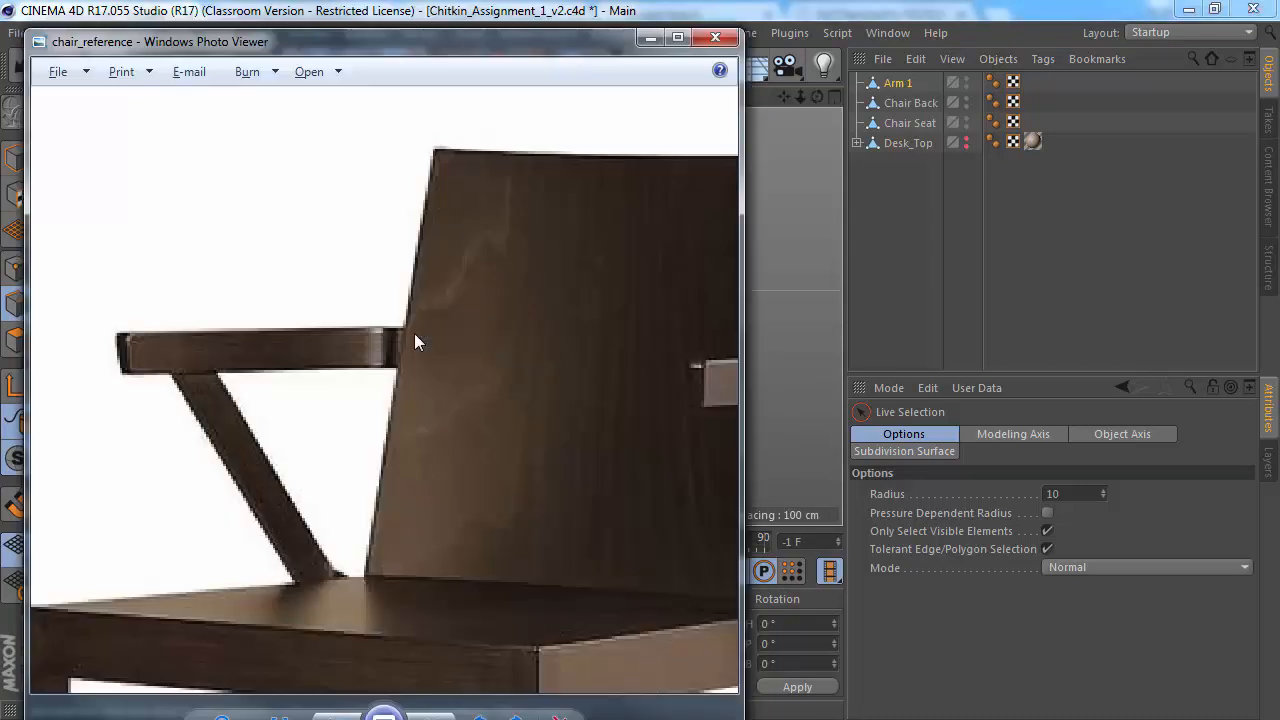
{"action": "scroll", "coordinate": [197, 439], "scroll_direction": "up", "scroll_amount": 2}
{"action": "left_click_drag", "start_coordinate": [197, 439], "coordinate": [514, 324]}
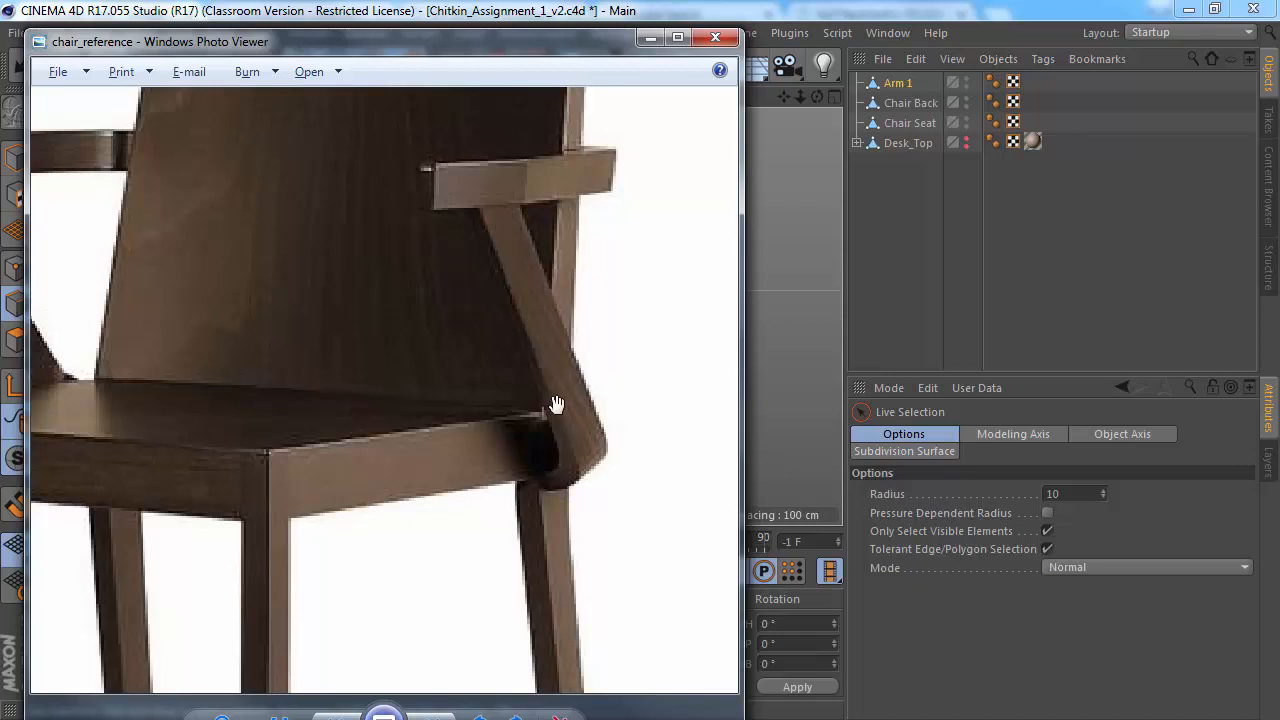
{"action": "key", "text": "alt+Tab"}
{"action": "left_click_drag", "start_coordinate": [455, 220], "coordinate": [367, 212], "text": "alt"}
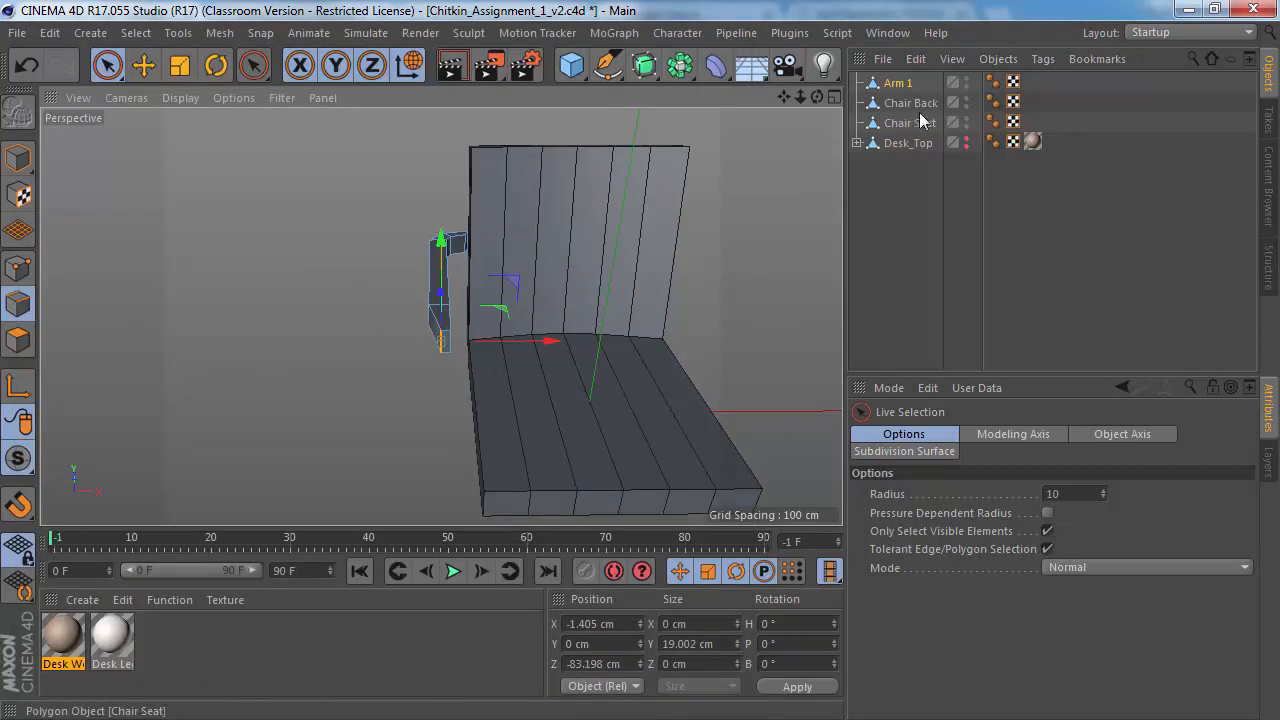
Step: Add a cube primitive for the armrest's diagonal support and switch to Model mode
{"action": "left_click", "coordinate": [897, 83]}
{"action": "left_click_drag", "start_coordinate": [392, 222], "coordinate": [535, 231], "text": "alt"}
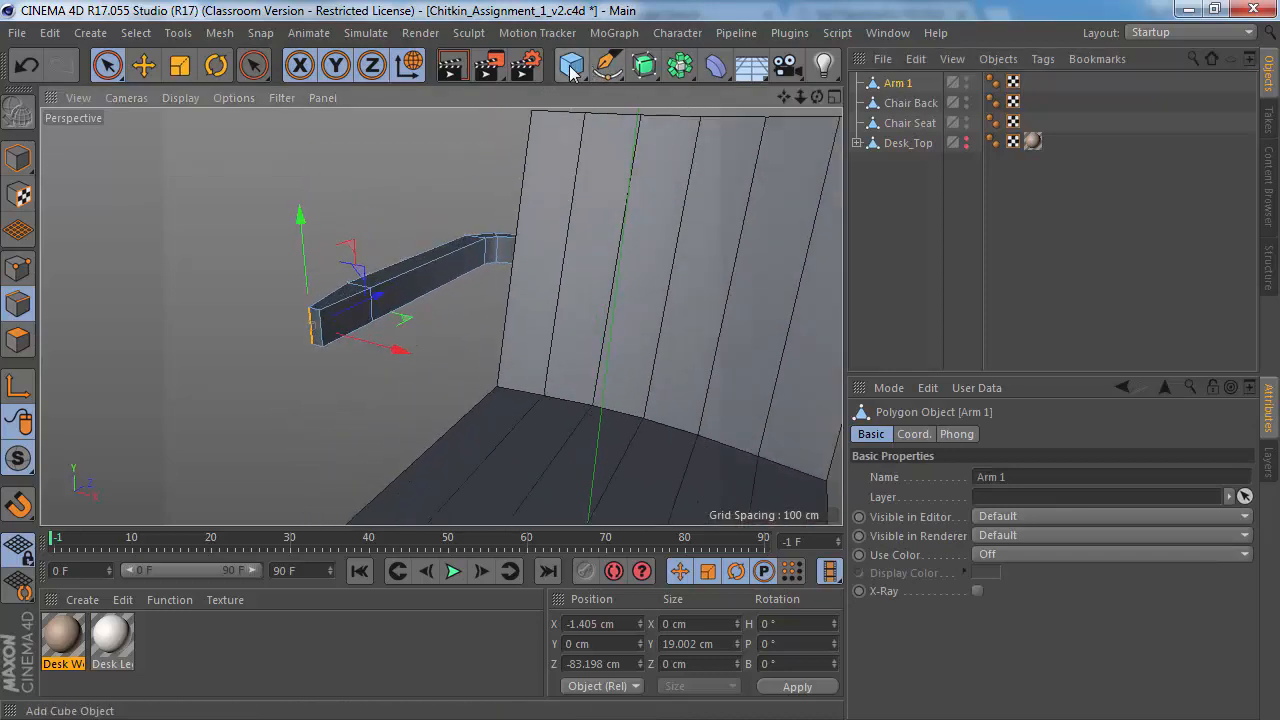
{"action": "left_click_drag", "start_coordinate": [572, 66], "coordinate": [735, 95]}
{"action": "left_click_drag", "start_coordinate": [392, 303], "coordinate": [472, 246], "text": "alt"}
{"action": "scroll", "coordinate": [552, 323], "scroll_direction": "down", "scroll_amount": 5}
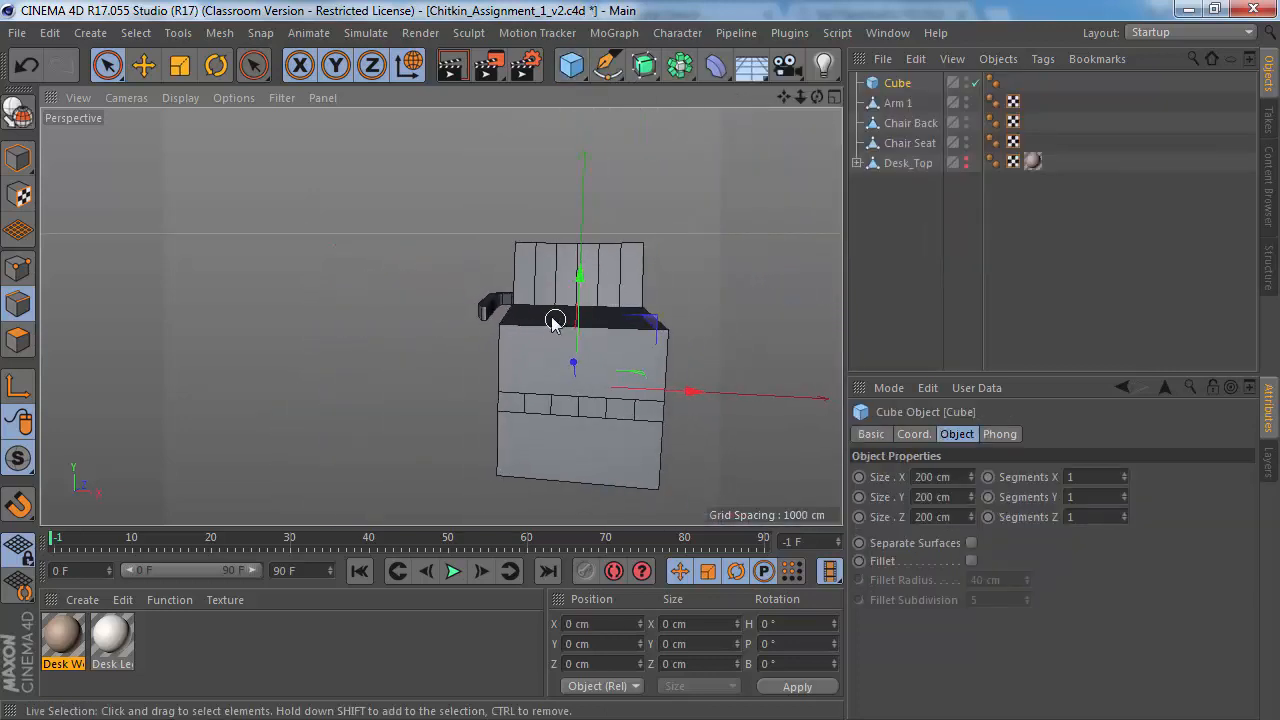
{"action": "middle_click_drag", "start_coordinate": [552, 323], "coordinate": [460, 272], "text": "alt"}
{"action": "left_click", "coordinate": [19, 163]}
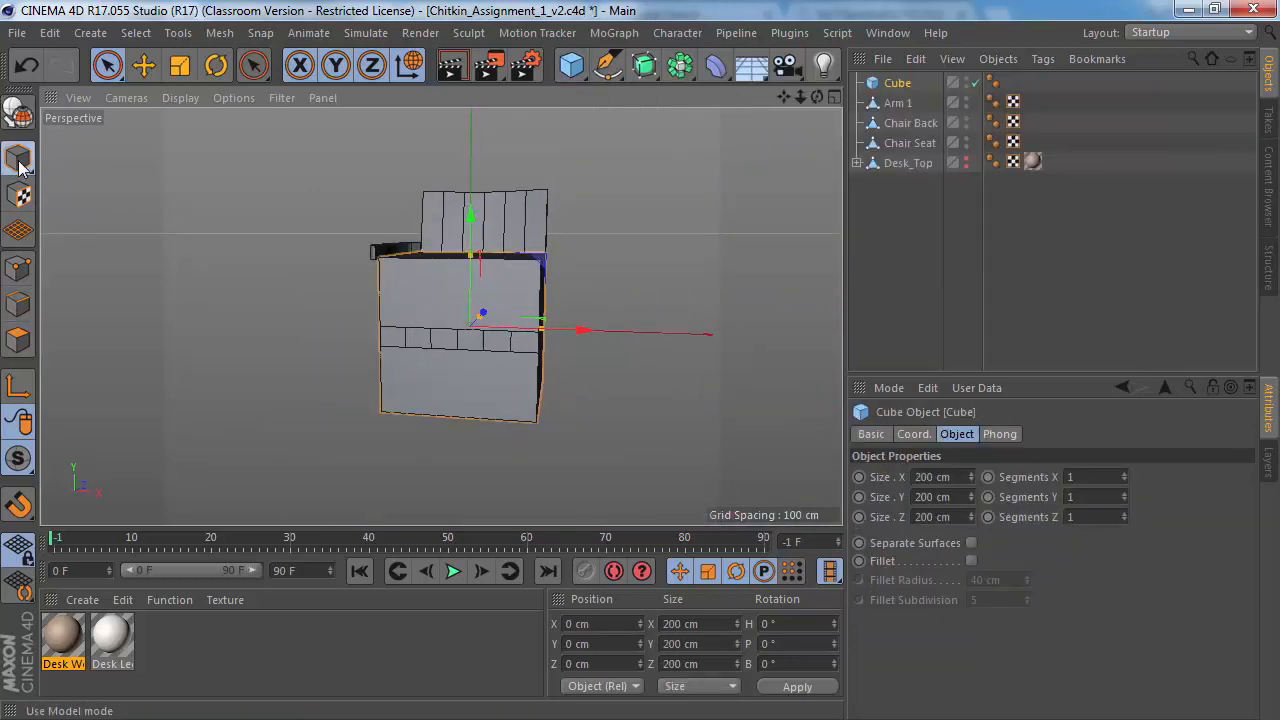
Step: Move the cube beneath Arm 1 to about X -103 cm, Y 65 cm, and flatten its height to about 11.7 cm
{"action": "left_click_drag", "start_coordinate": [490, 337], "coordinate": [490, 220], "text": "alt"}
{"action": "left_click_drag", "start_coordinate": [596, 284], "coordinate": [550, 281]}
{"action": "left_click_drag", "start_coordinate": [429, 194], "coordinate": [415, 263]}
{"action": "scroll", "coordinate": [432, 272], "scroll_direction": "up", "scroll_amount": 3}
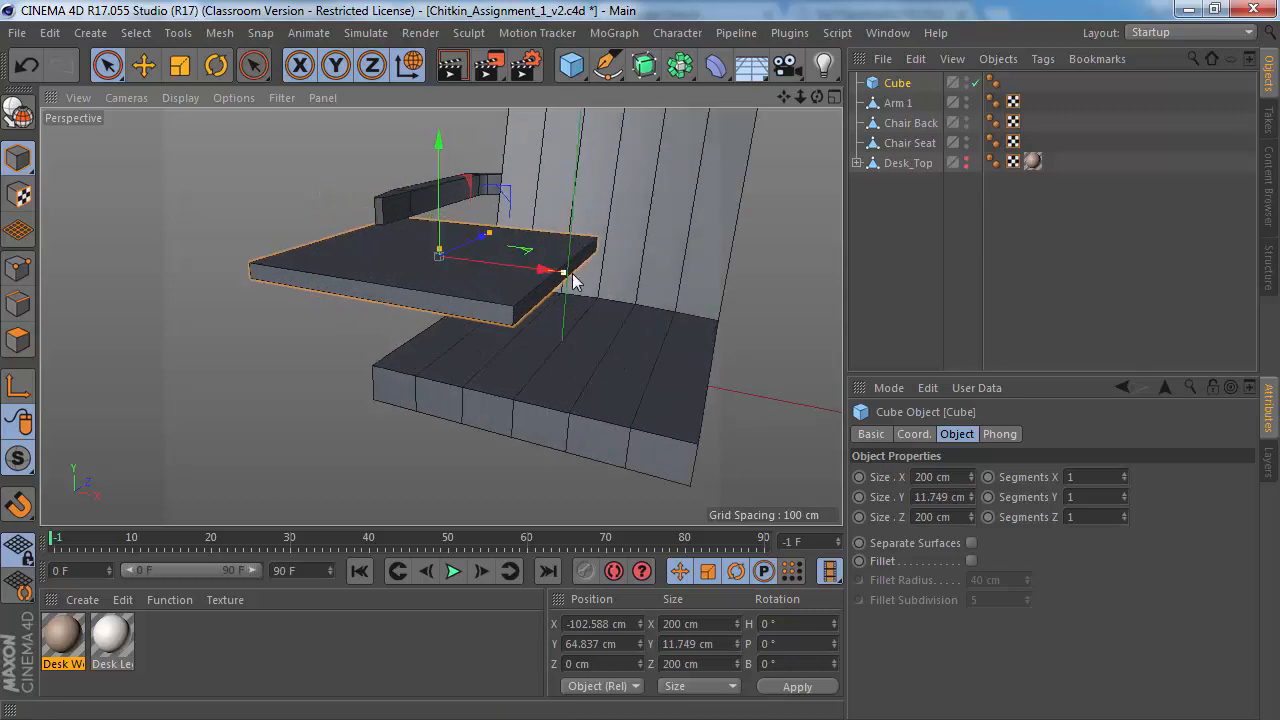
Step: Resize the cube into a slim bar about 5.8 cm by 15.9 cm by 107.6 cm, following the chair reference photo
{"action": "left_click_drag", "start_coordinate": [571, 280], "coordinate": [287, 208]}
{"action": "key", "text": "alt+Tab"}
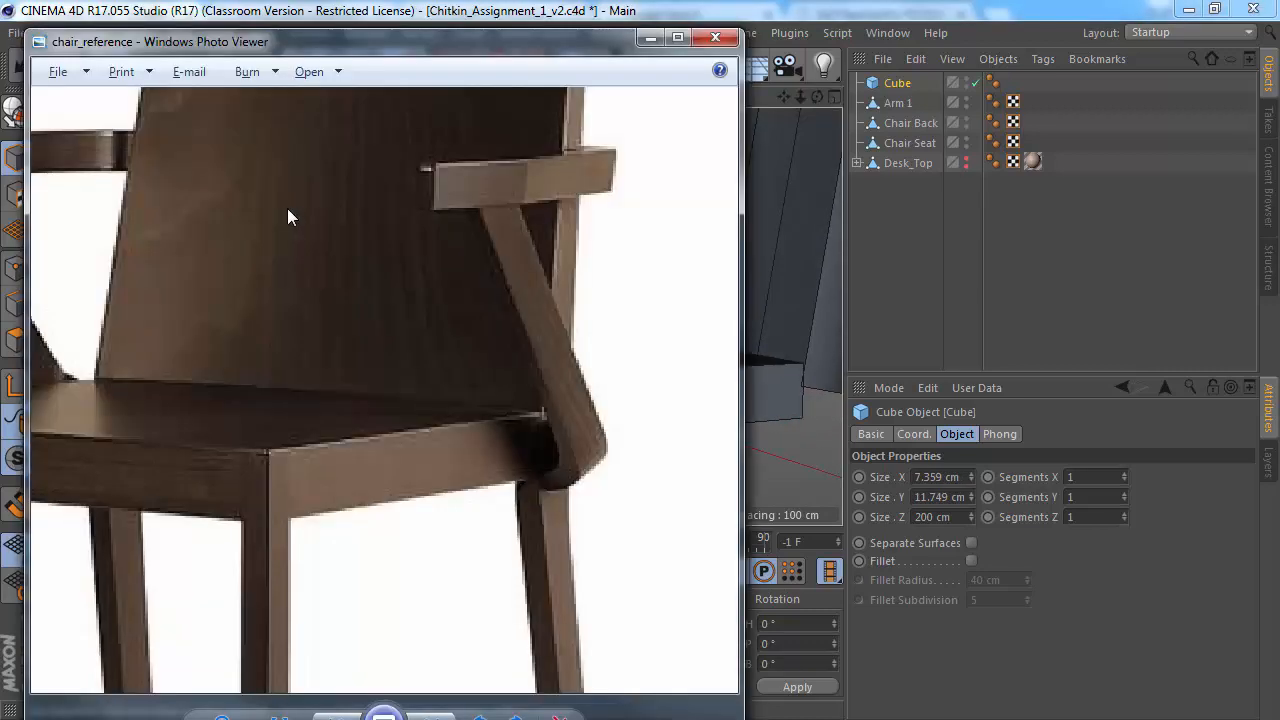
{"action": "key", "text": "alt+Tab"}
{"action": "scroll", "coordinate": [459, 272], "scroll_direction": "up", "scroll_amount": 4}
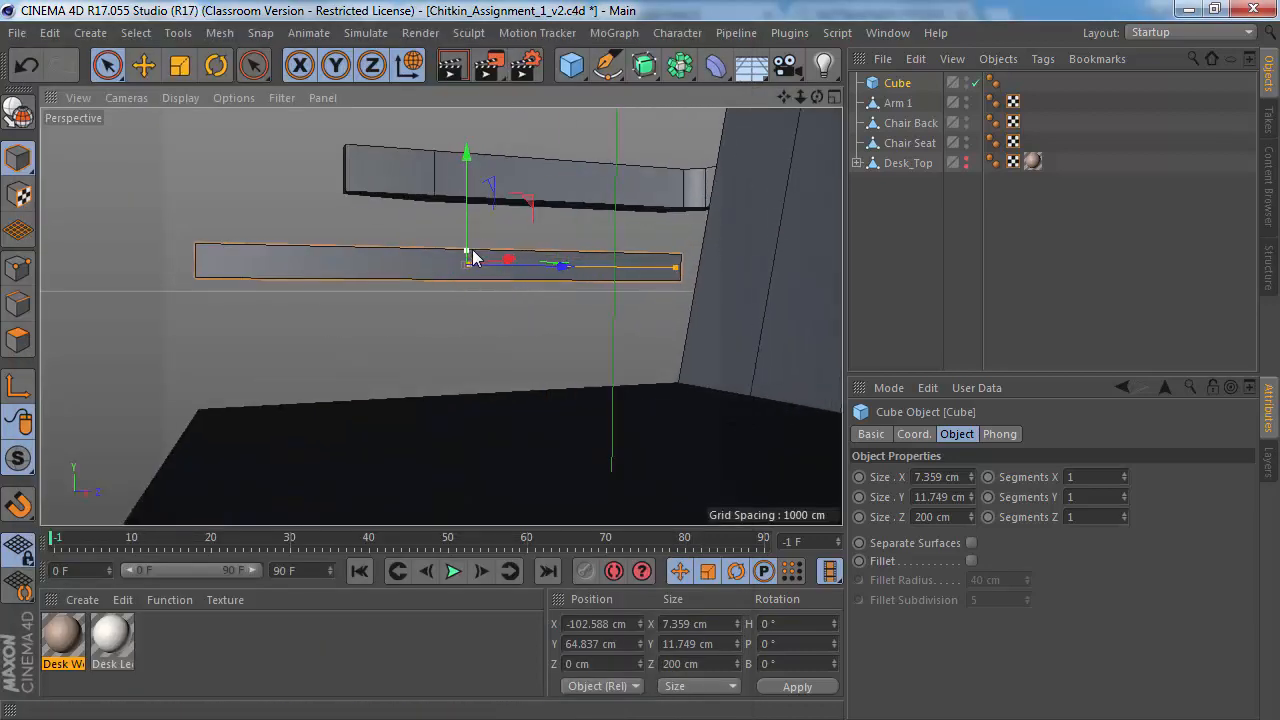
{"action": "left_click_drag", "start_coordinate": [467, 251], "coordinate": [585, 304]}
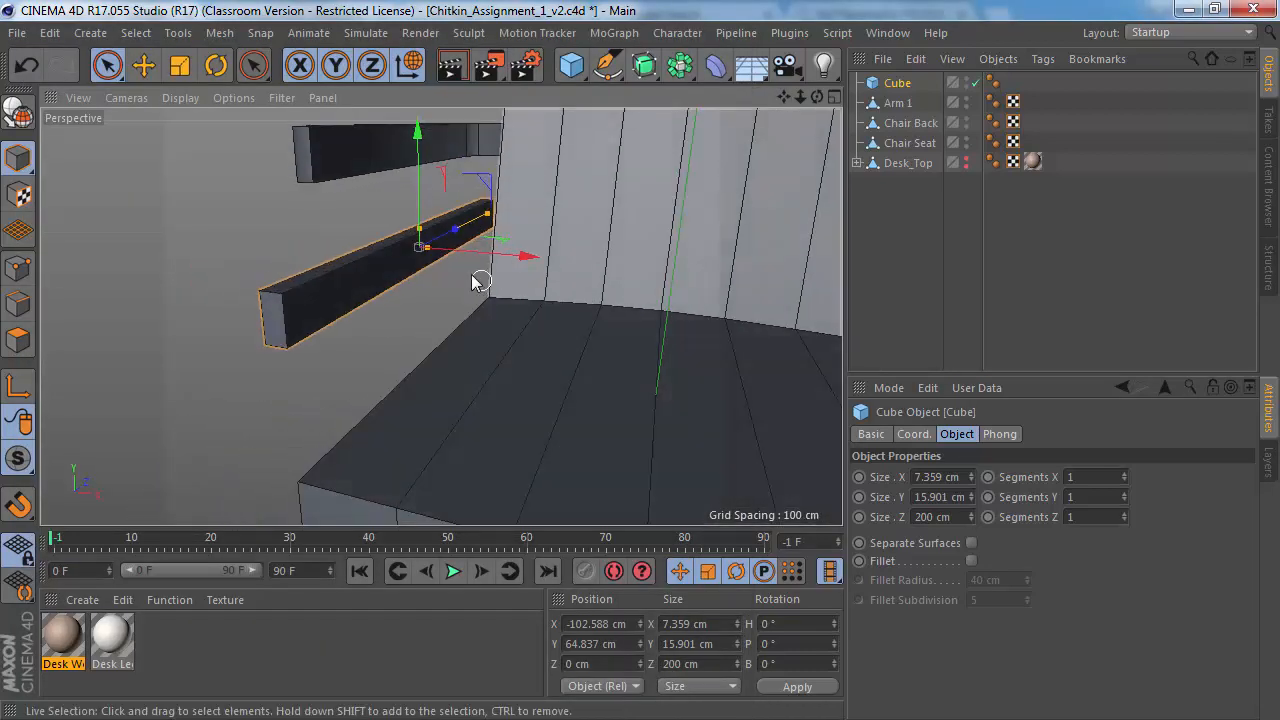
{"action": "left_click_drag", "start_coordinate": [363, 256], "coordinate": [646, 297], "text": "alt"}
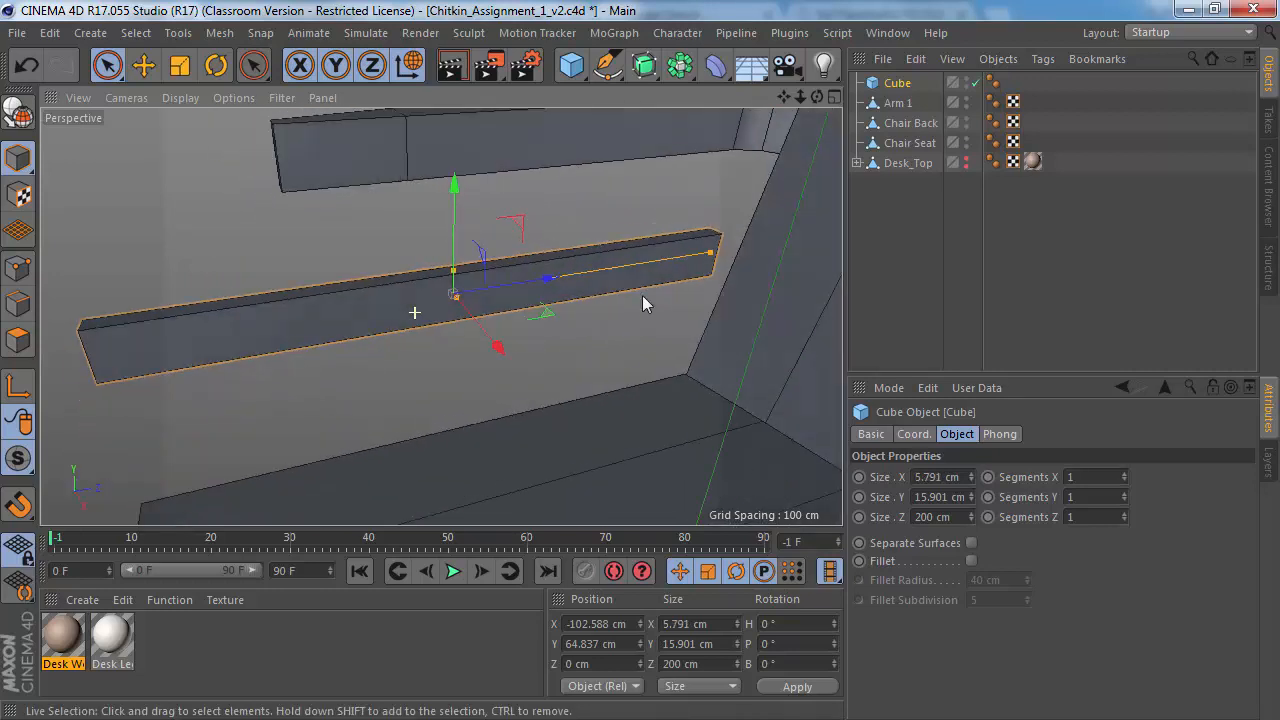
{"action": "left_click_drag", "start_coordinate": [697, 258], "coordinate": [603, 270]}
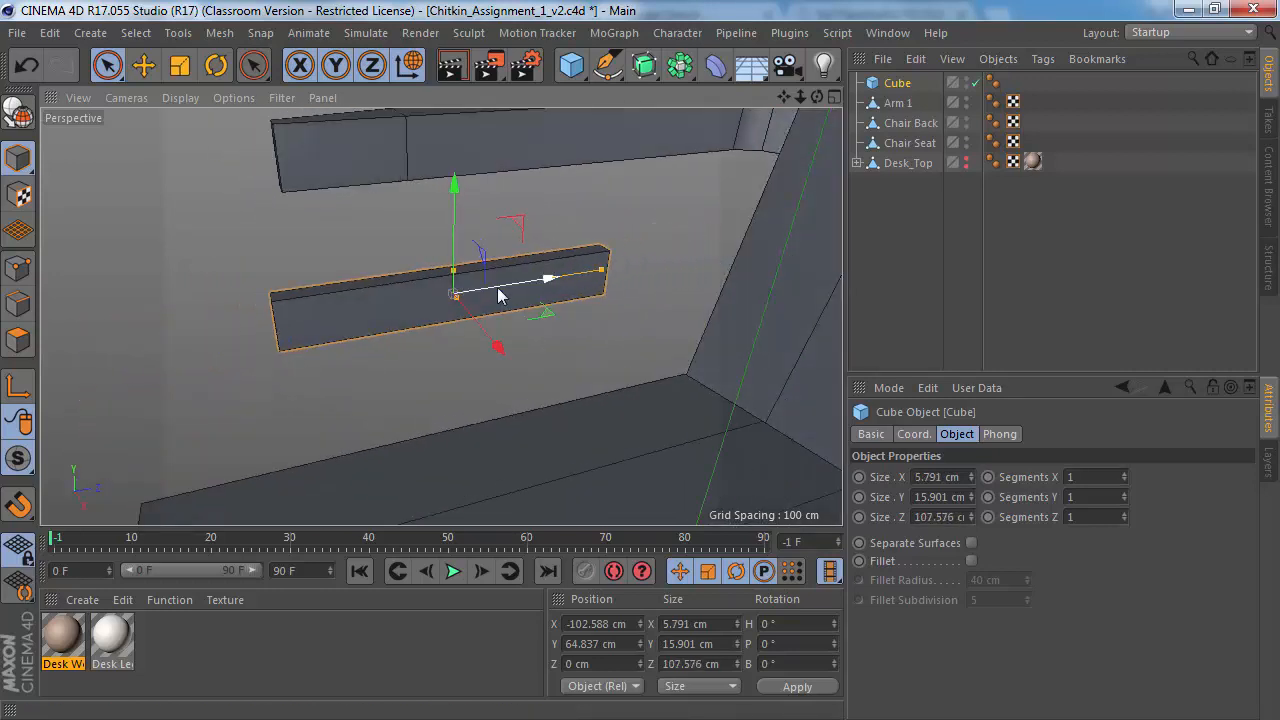
Step: Tilt the bar to a pitch of about -51.4° and move it outward under the armrest to about X -128.4 cm
{"action": "key", "text": "r"}
{"action": "left_click_drag", "start_coordinate": [420, 251], "coordinate": [477, 238]}
{"action": "left_click_drag", "start_coordinate": [434, 235], "coordinate": [612, 232], "text": "alt"}
{"action": "key", "text": "e"}
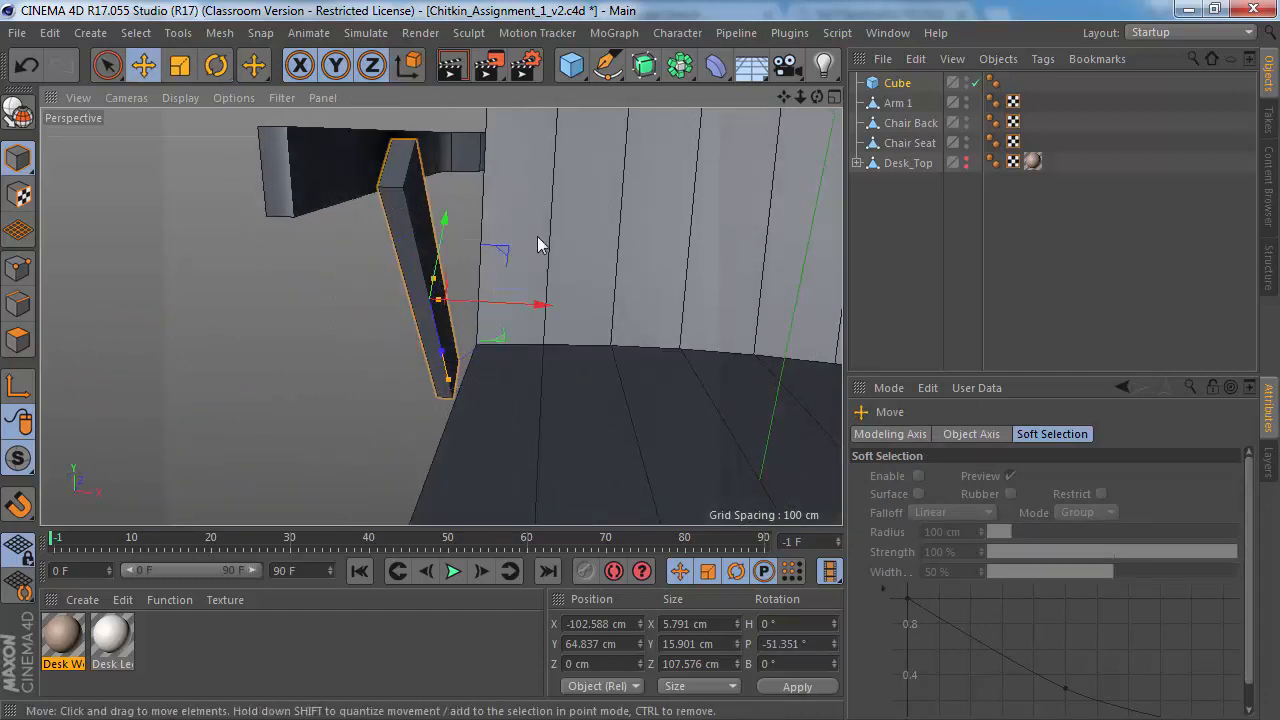
{"action": "left_click_drag", "start_coordinate": [527, 304], "coordinate": [446, 300]}
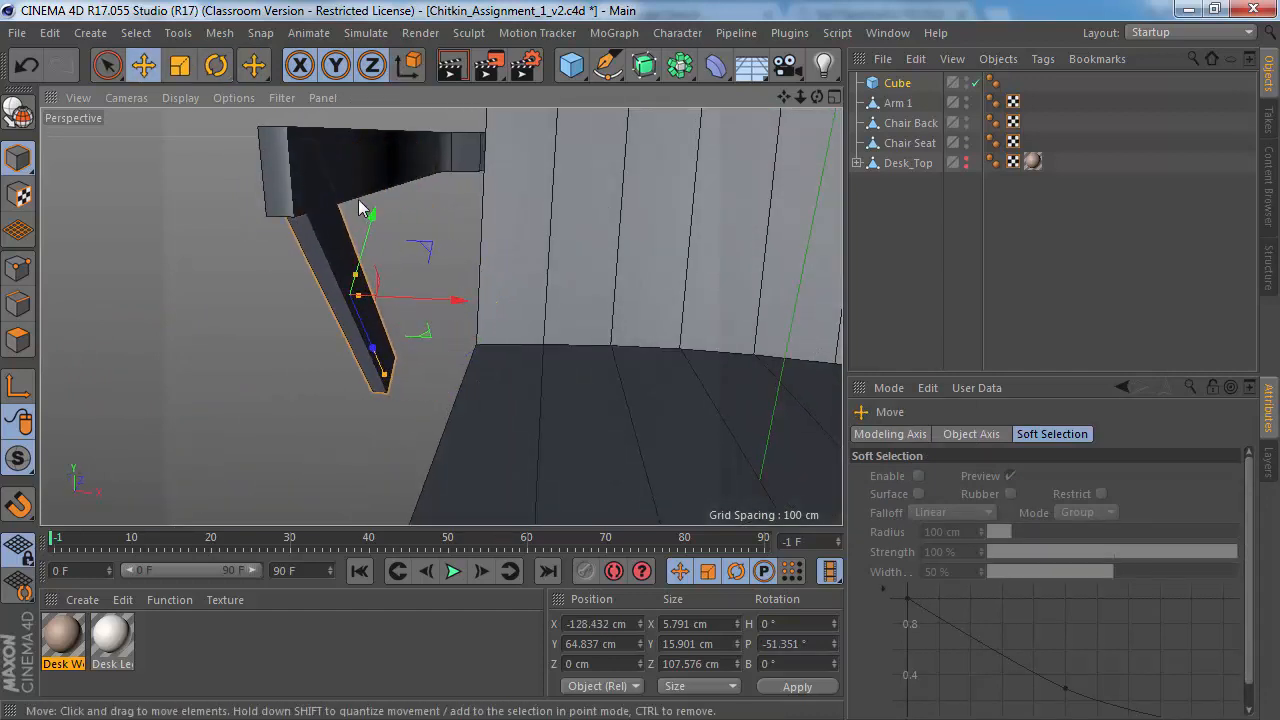
Step: Move the bar along the world axes beneath the armrest's front, to about Y 59 cm and Z 34.5 cm
{"action": "left_click_drag", "start_coordinate": [363, 208], "coordinate": [35, 262], "text": "alt"}
{"action": "middle_click_drag", "start_coordinate": [184, 220], "coordinate": [423, 178], "text": "alt"}
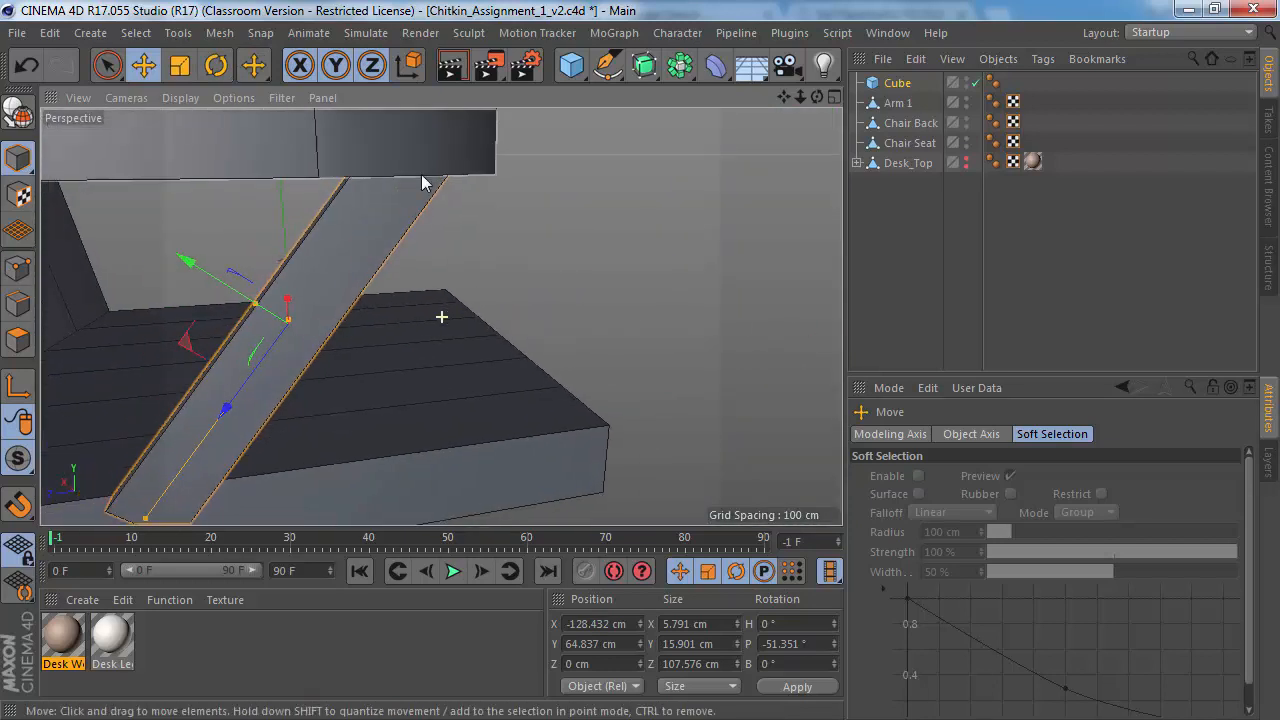
{"action": "right_click_drag", "start_coordinate": [423, 178], "coordinate": [381, 206], "text": "alt"}
{"action": "left_click_drag", "start_coordinate": [381, 206], "coordinate": [441, 315], "text": "alt"}
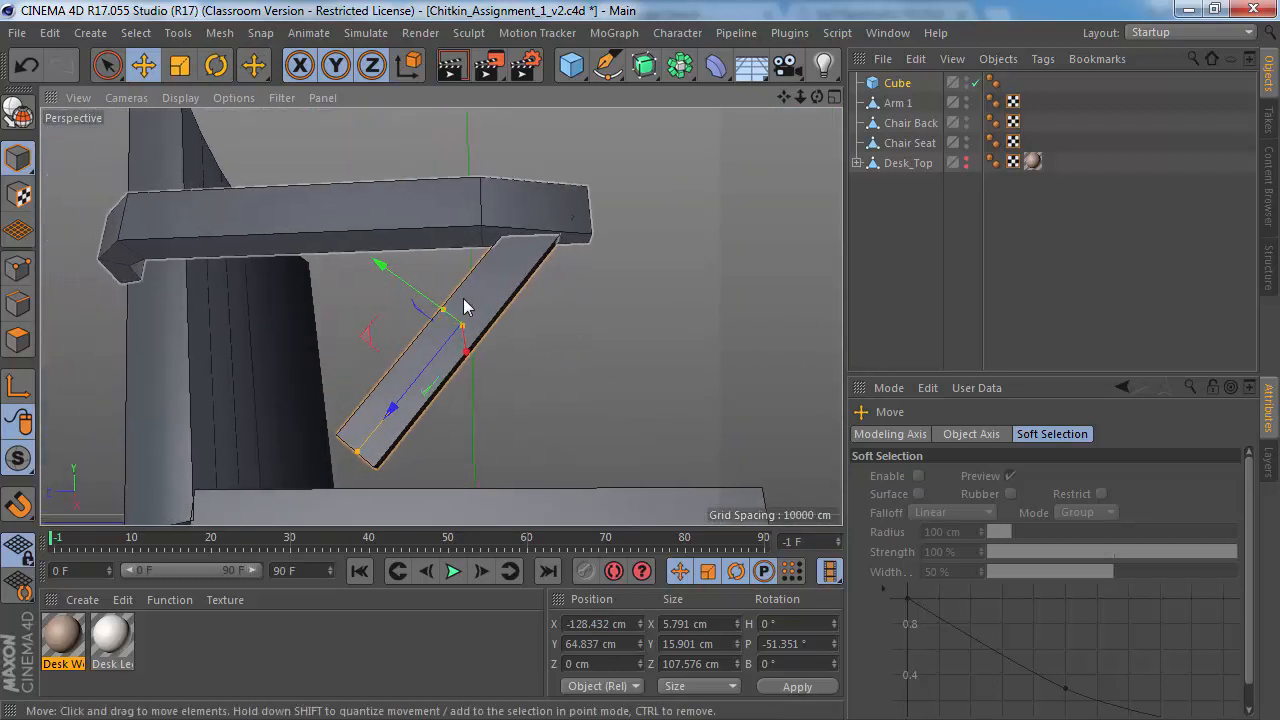
{"action": "key", "text": "w"}
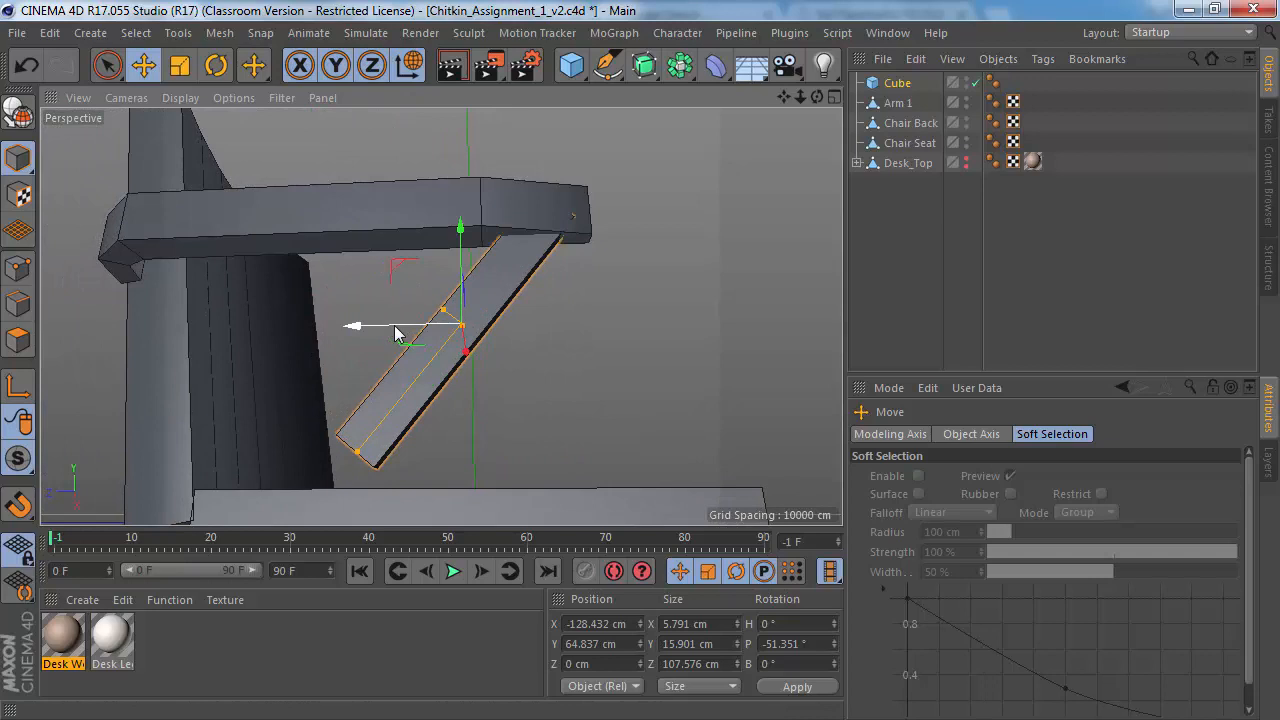
{"action": "left_click_drag", "start_coordinate": [390, 332], "coordinate": [383, 266]}
Step: Check the support's placement in the chair reference photo and shift the bar outward to about X -131.2 cm, Z 33.8 cm
{"action": "key", "text": "alt+Tab"}
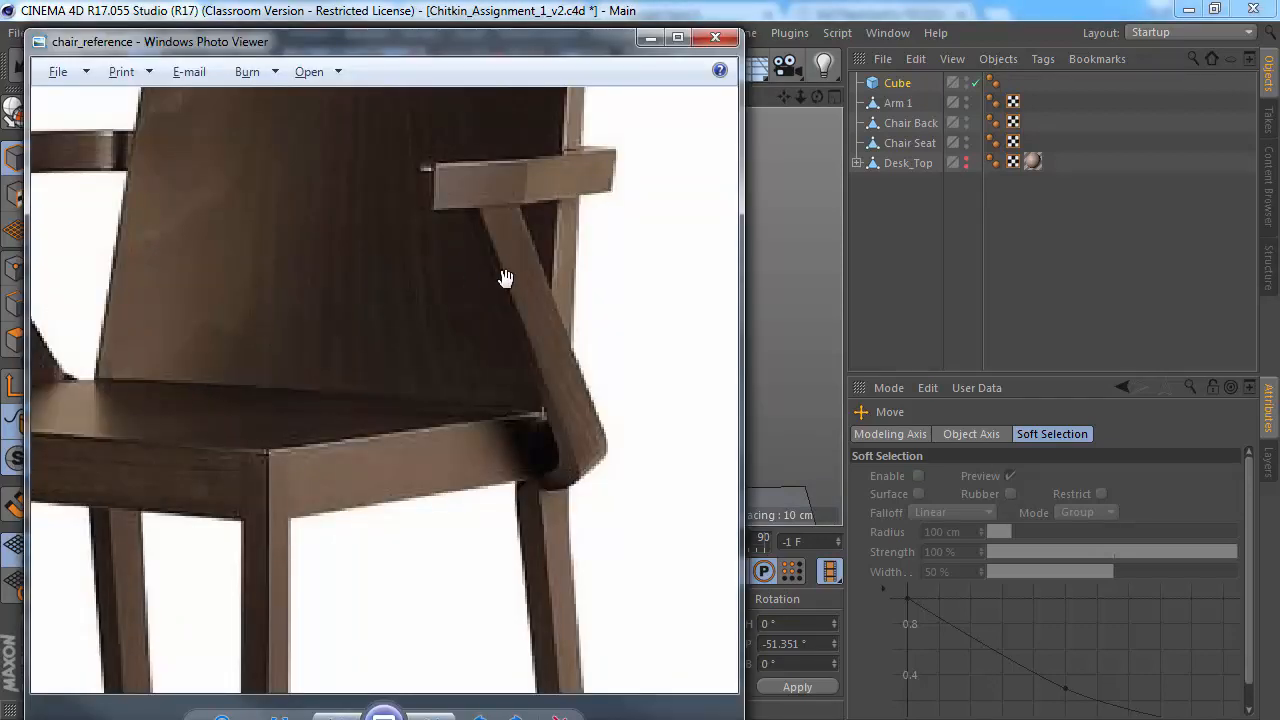
{"action": "left_click_drag", "start_coordinate": [546, 298], "coordinate": [512, 296]}
{"action": "key", "text": "alt+Tab"}
{"action": "left_click_drag", "start_coordinate": [449, 257], "coordinate": [435, 357], "text": "alt"}
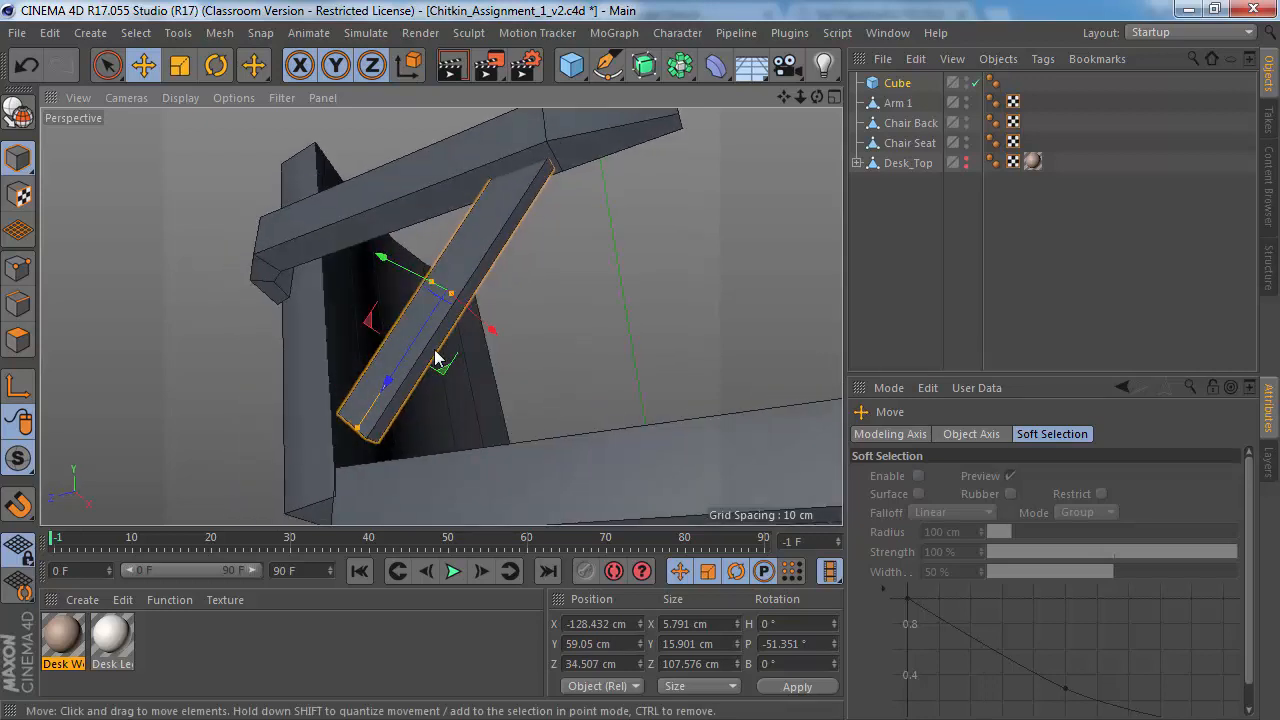
{"action": "left_click_drag", "start_coordinate": [435, 357], "coordinate": [590, 258], "text": "alt"}
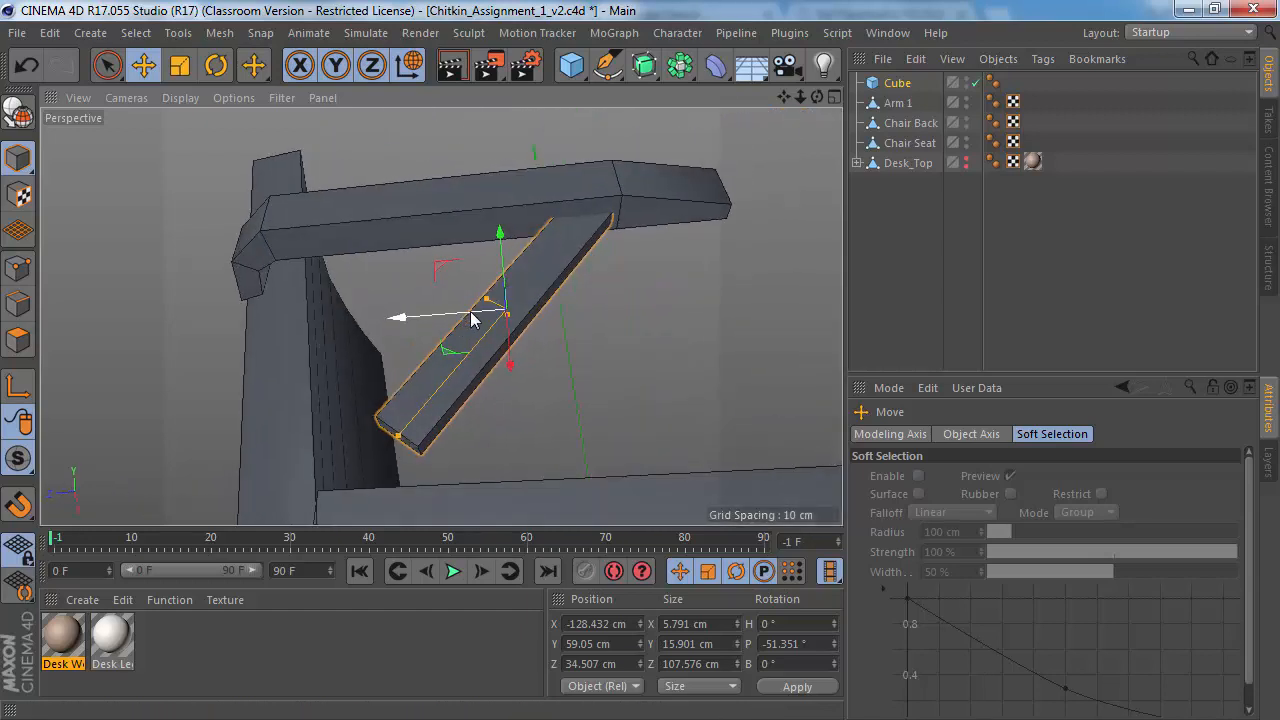
{"action": "left_click_drag", "start_coordinate": [473, 318], "coordinate": [480, 283], "text": "alt"}
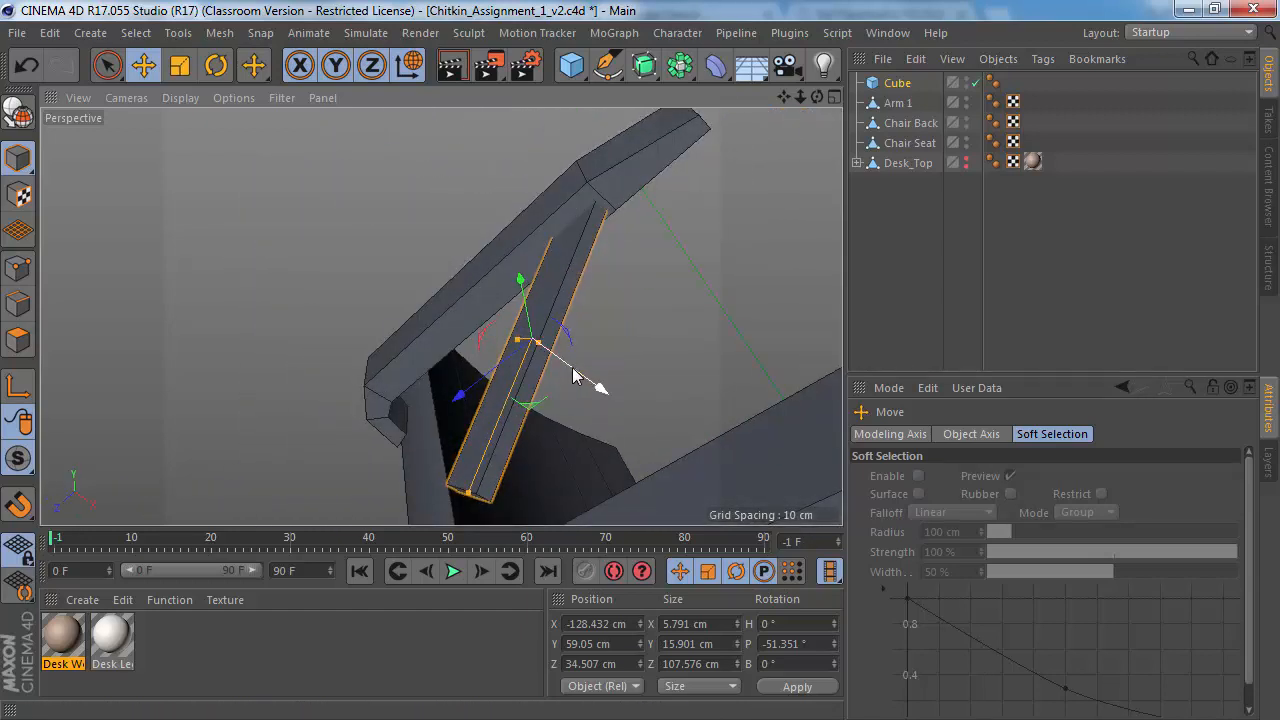
{"action": "left_click_drag", "start_coordinate": [575, 375], "coordinate": [568, 372]}
{"action": "left_click_drag", "start_coordinate": [587, 261], "coordinate": [445, 335], "text": "alt"}
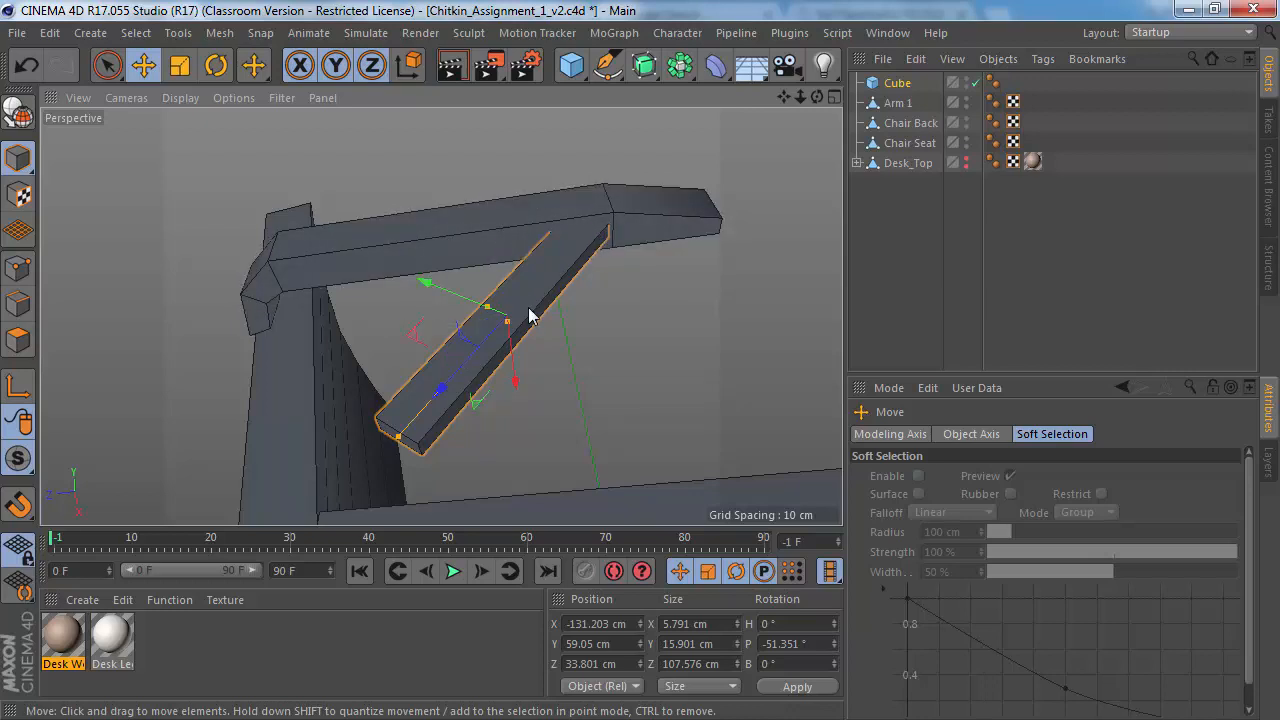
Step: Slide the bar along its length to about Y 51 cm, Z 40.2 cm and lengthen it to about 131.3 cm, matching the reference
{"action": "left_click_drag", "start_coordinate": [532, 298], "coordinate": [502, 362], "text": "alt"}
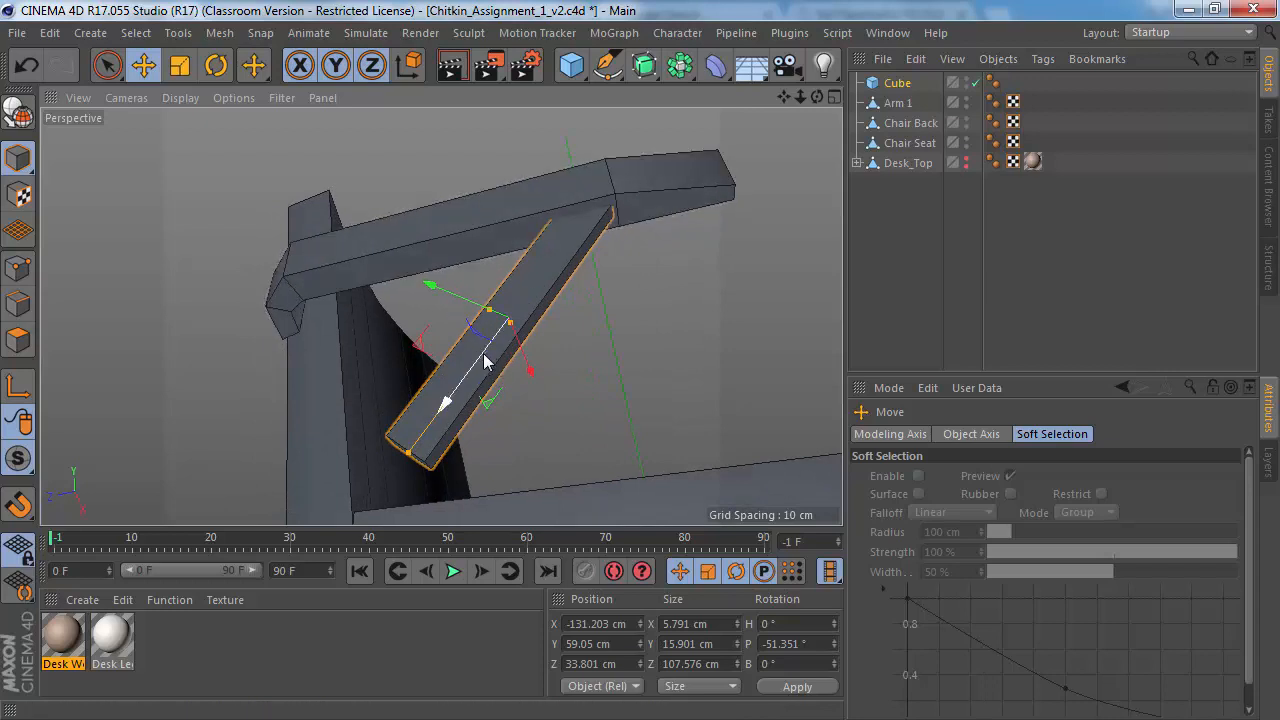
{"action": "mouse_move", "coordinate": [486, 360]}
{"action": "left_mouse_down"}
{"action": "mouse_move", "coordinate": [450, 383]}
{"action": "mouse_move", "coordinate": [489, 355]}
{"action": "mouse_move", "coordinate": [503, 367]}
{"action": "left_mouse_up"}
{"action": "key", "text": "alt+Tab"}
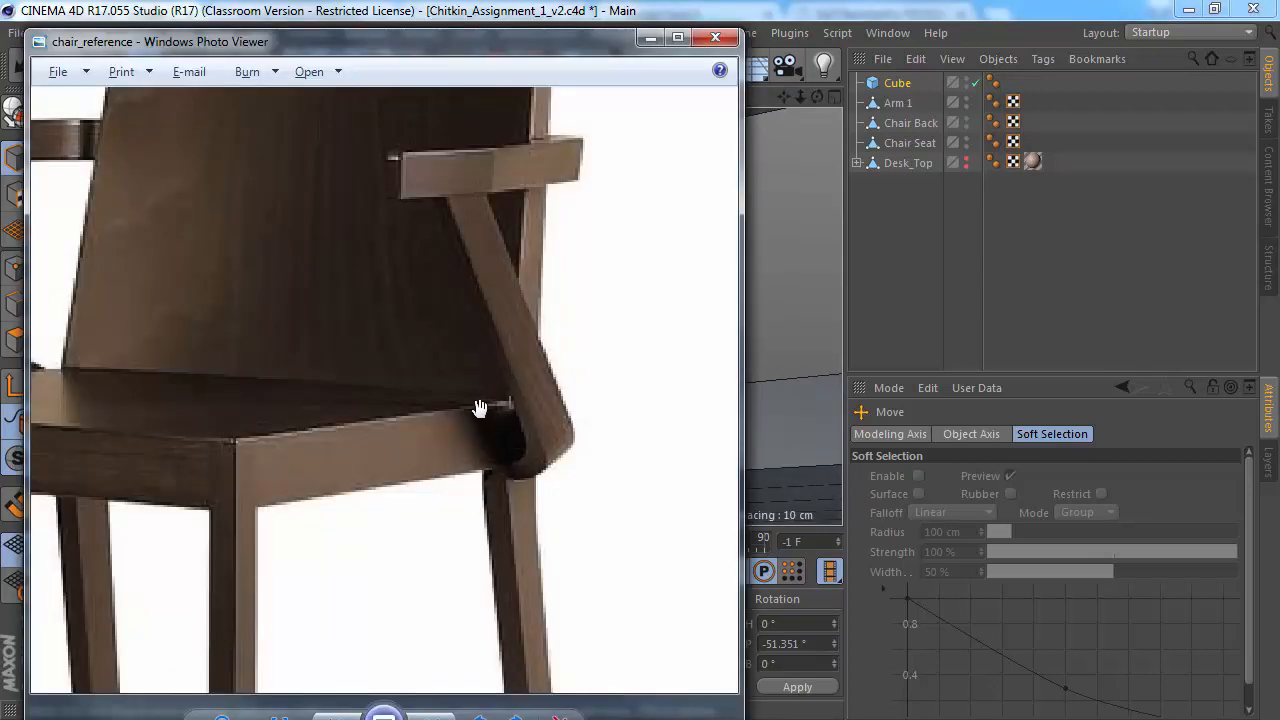
{"action": "scroll", "coordinate": [500, 458], "scroll_direction": "down", "scroll_amount": 1}
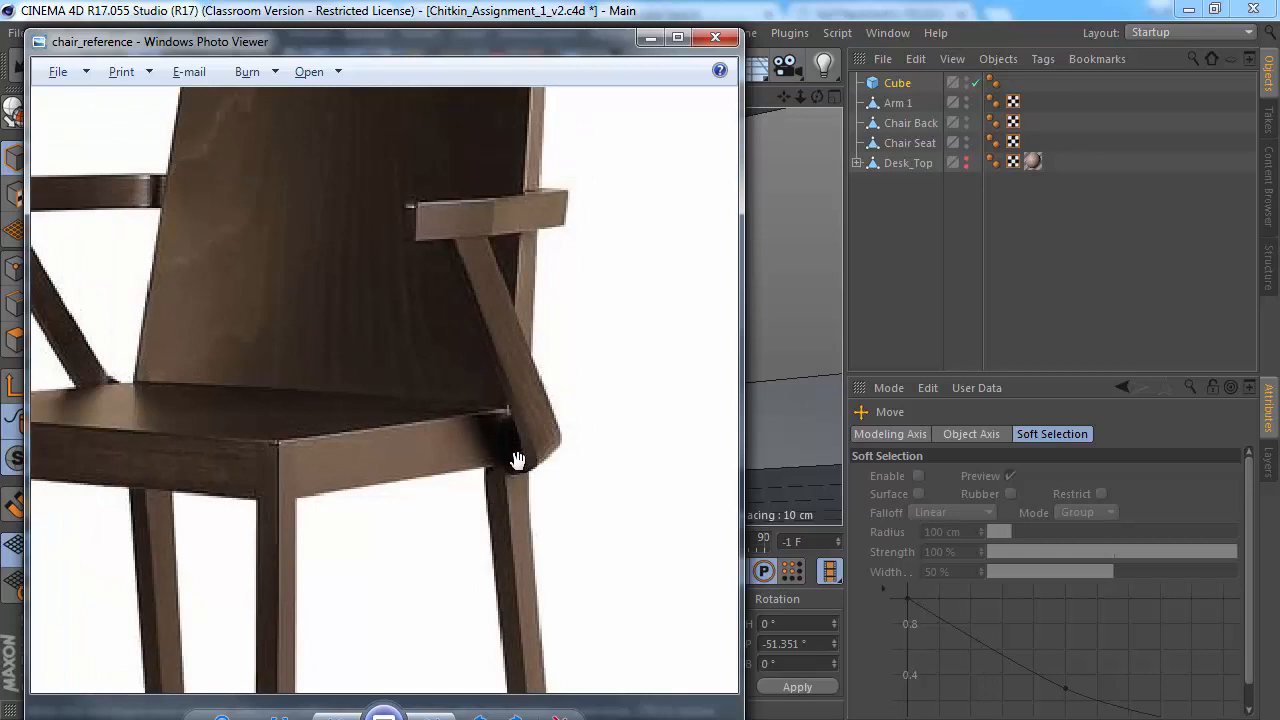
{"action": "key", "text": "alt+Tab"}
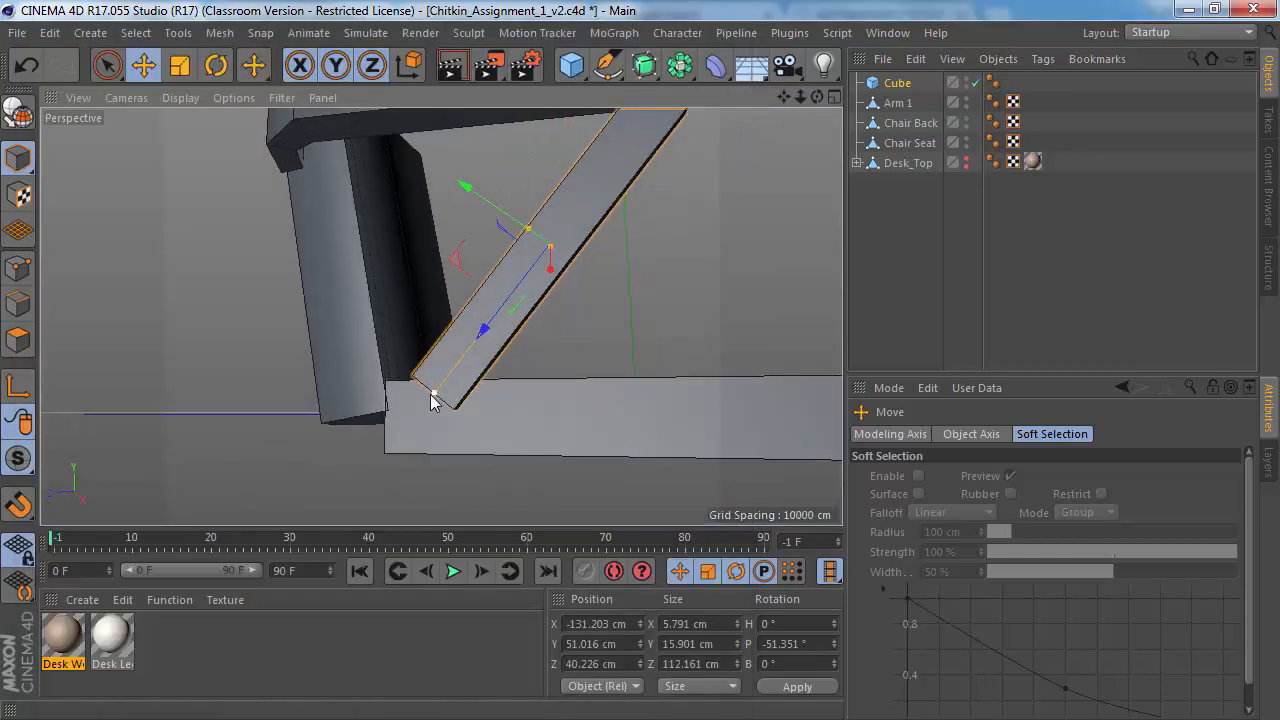
{"action": "scroll", "coordinate": [427, 386], "scroll_direction": "down", "scroll_amount": 3}
{"action": "left_click_drag", "start_coordinate": [491, 320], "coordinate": [483, 338], "text": "alt"}
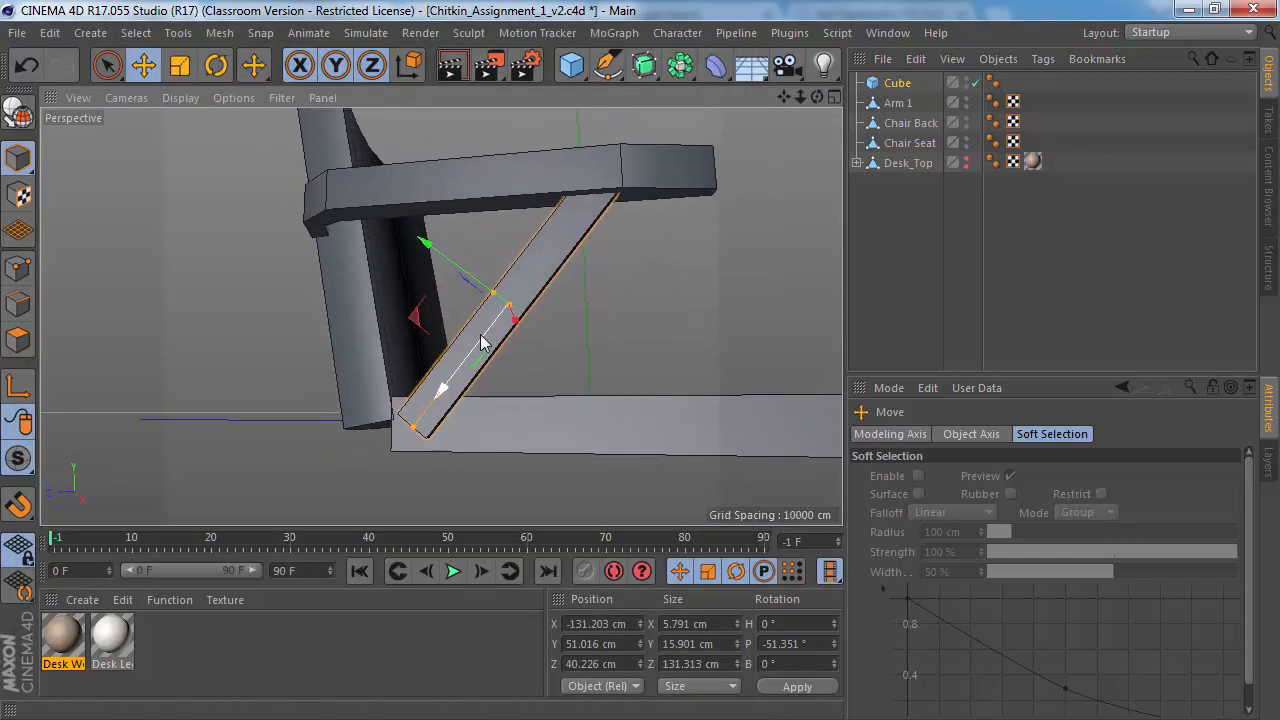
Step: Steepen the bar's pitch to about -53.7°, extend it to about 133.6 cm and reposition it at about Y 47.9 cm, Z 42.5 cm
{"action": "key", "text": "r"}
{"action": "key", "text": "w"}
{"action": "left_click_drag", "start_coordinate": [550, 371], "coordinate": [512, 255]}
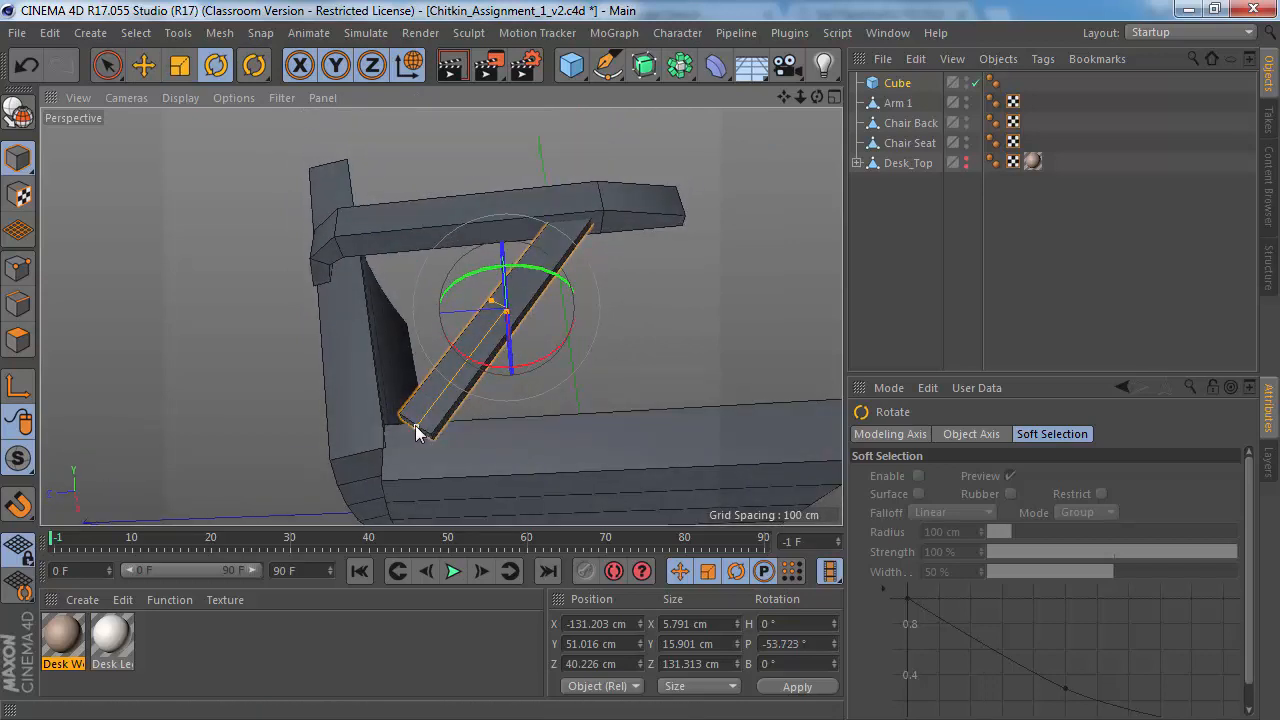
{"action": "left_click_drag", "start_coordinate": [417, 426], "coordinate": [413, 428]}
{"action": "left_click_drag", "start_coordinate": [521, 284], "coordinate": [572, 208], "text": "alt"}
{"action": "key", "text": "e"}
{"action": "key", "text": "w"}
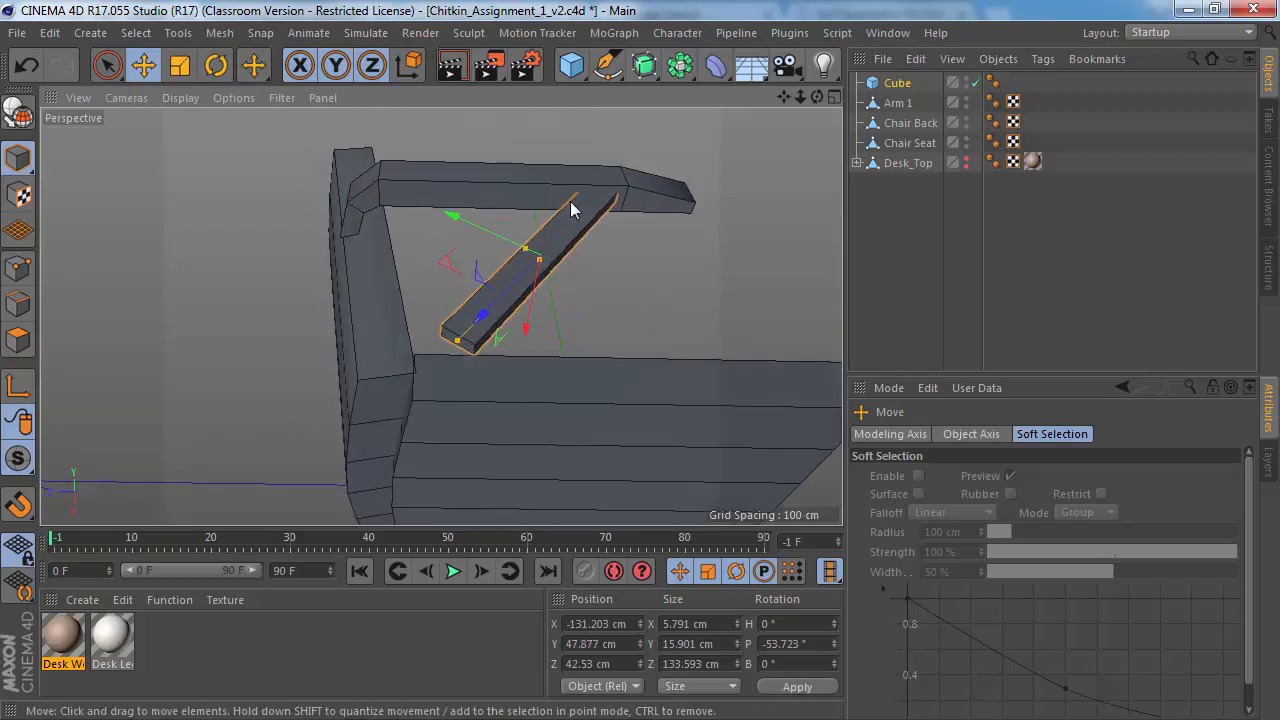
Step: Make the cube editable and rename it Arm 1 Support
{"action": "key", "text": "c"}
{"action": "double_click", "coordinate": [896, 83]}
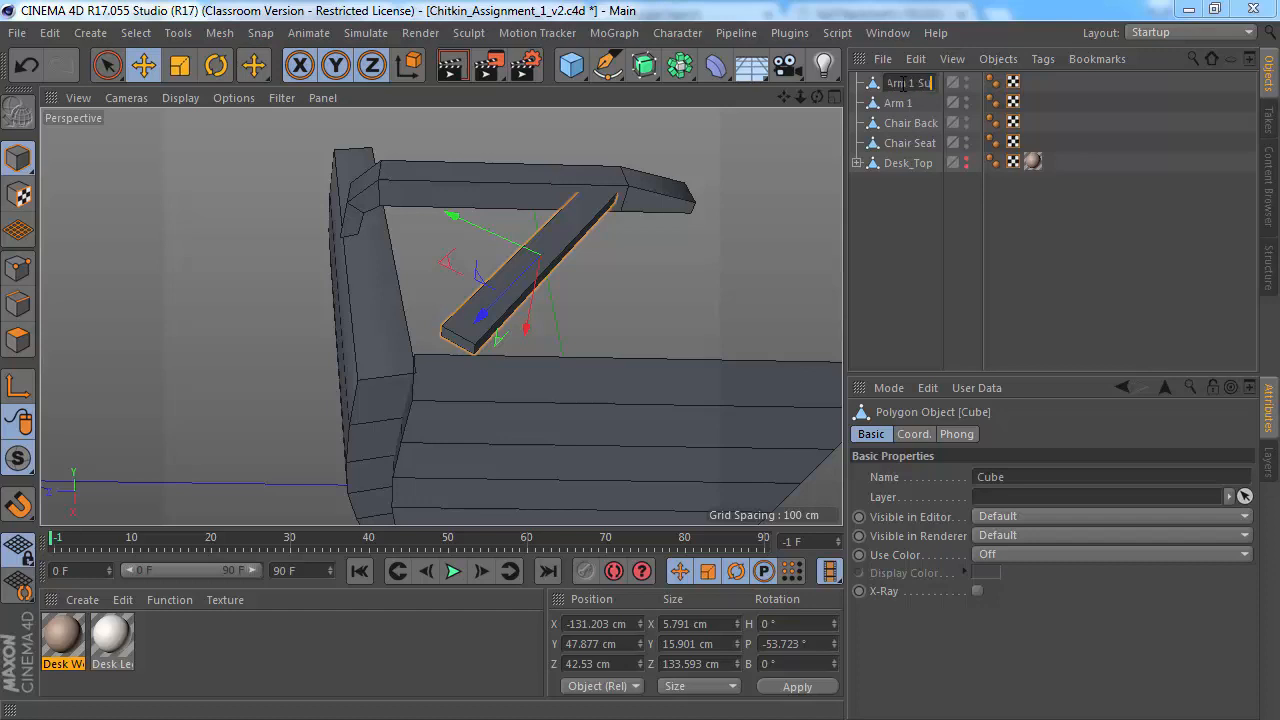
{"action": "type", "text": "Arm 1 Support"}
{"action": "key", "text": "Return"}
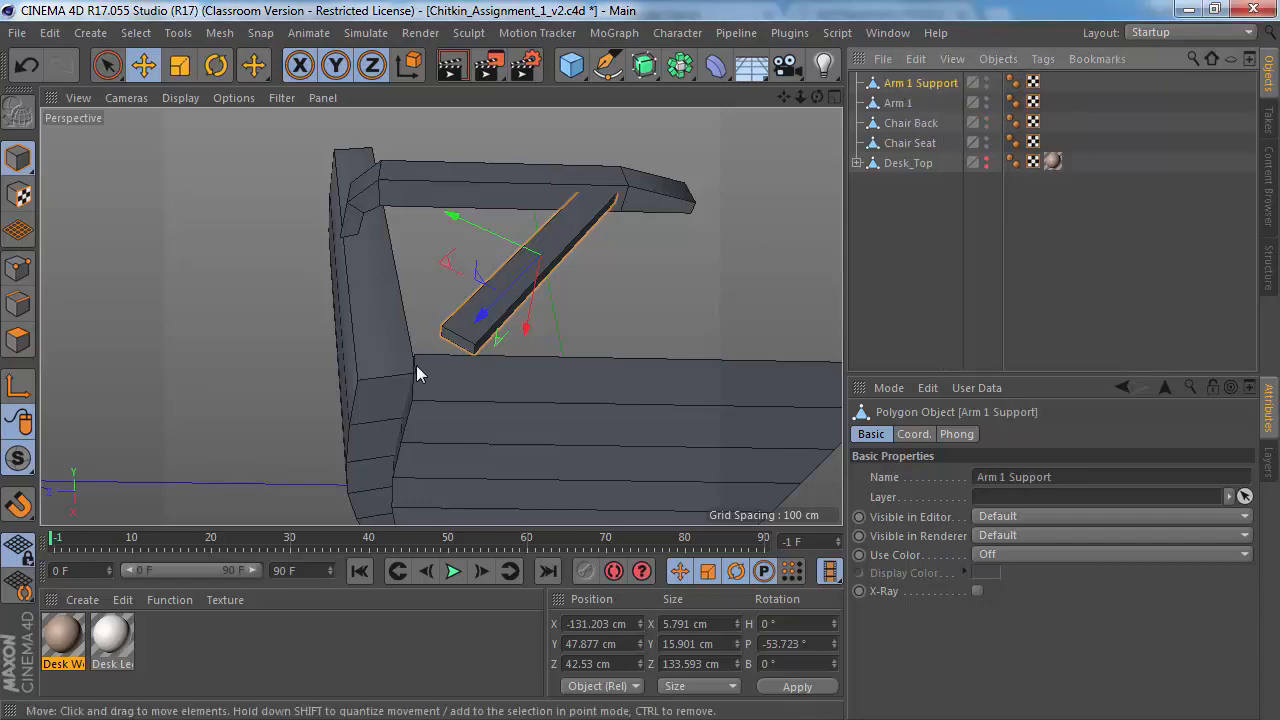
Step: Compare the arm support with the chair reference photo, examining its upper joint and the shape of its lower end
{"action": "left_click_drag", "start_coordinate": [450, 250], "coordinate": [480, 165], "text": "alt"}
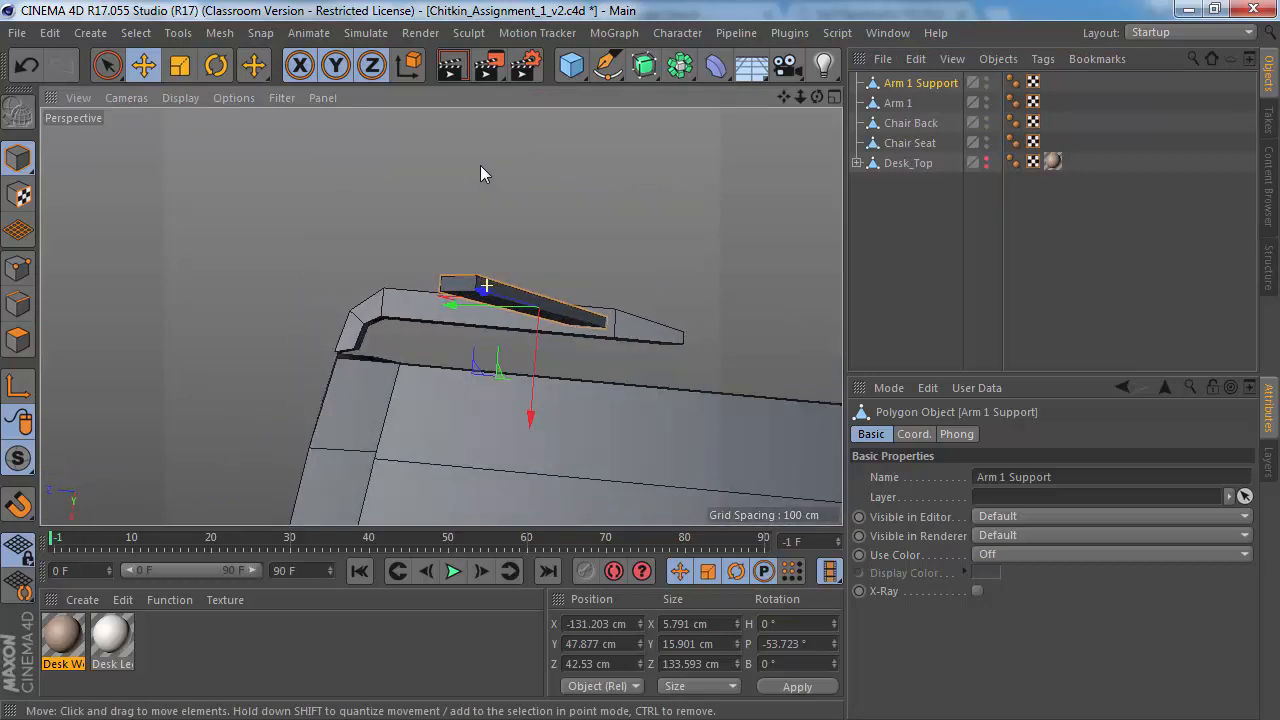
{"action": "key", "text": "alt+Tab"}
{"action": "scroll", "coordinate": [483, 240], "scroll_direction": "down", "scroll_amount": 2}
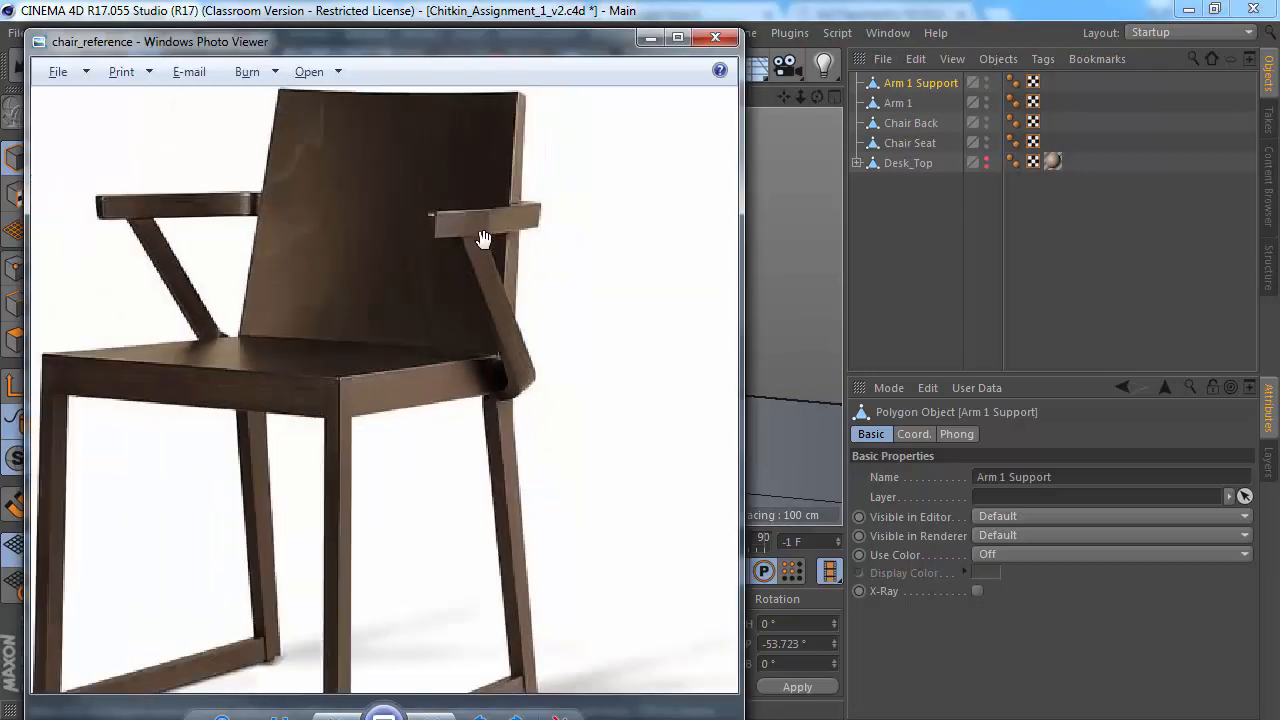
{"action": "scroll", "coordinate": [483, 240], "scroll_direction": "up", "scroll_amount": 2}
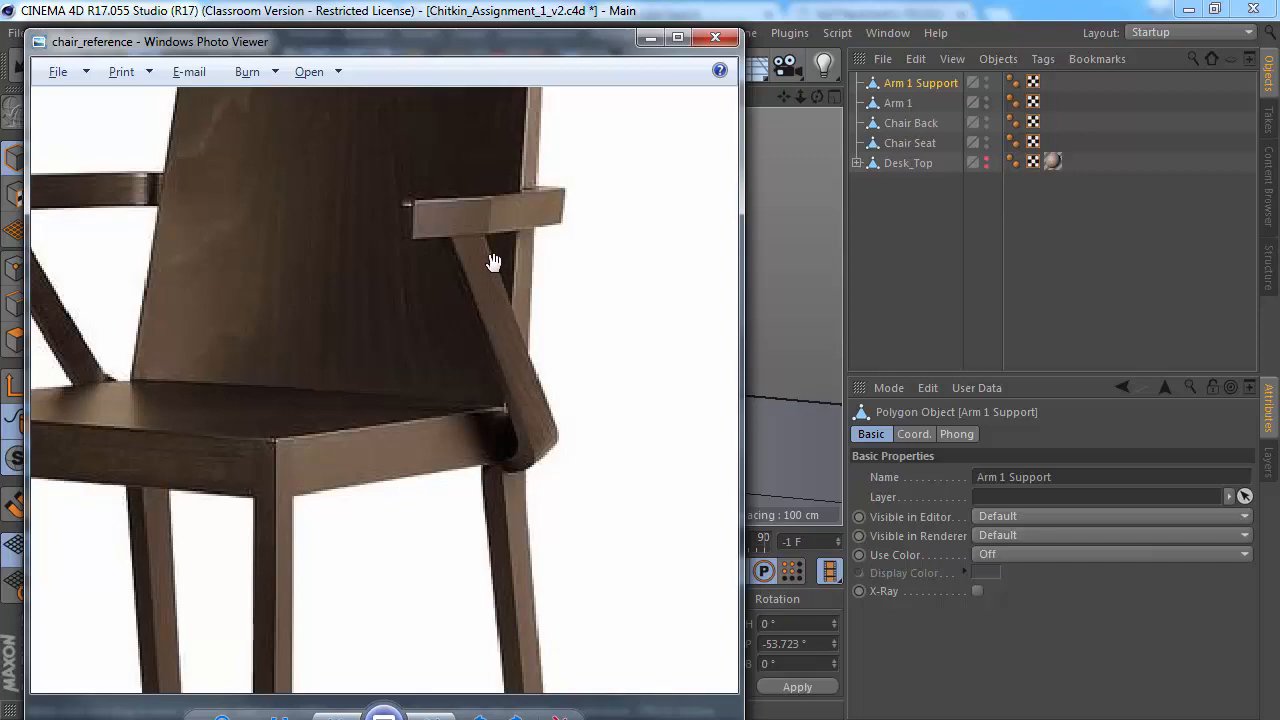
{"action": "key", "text": "alt+Tab"}
{"action": "left_click_drag", "start_coordinate": [525, 293], "coordinate": [549, 526], "text": "alt"}
{"action": "middle_click_drag", "start_coordinate": [524, 268], "coordinate": [500, 337], "text": "alt"}
{"action": "scroll", "coordinate": [500, 337], "scroll_direction": "down", "scroll_amount": 1}
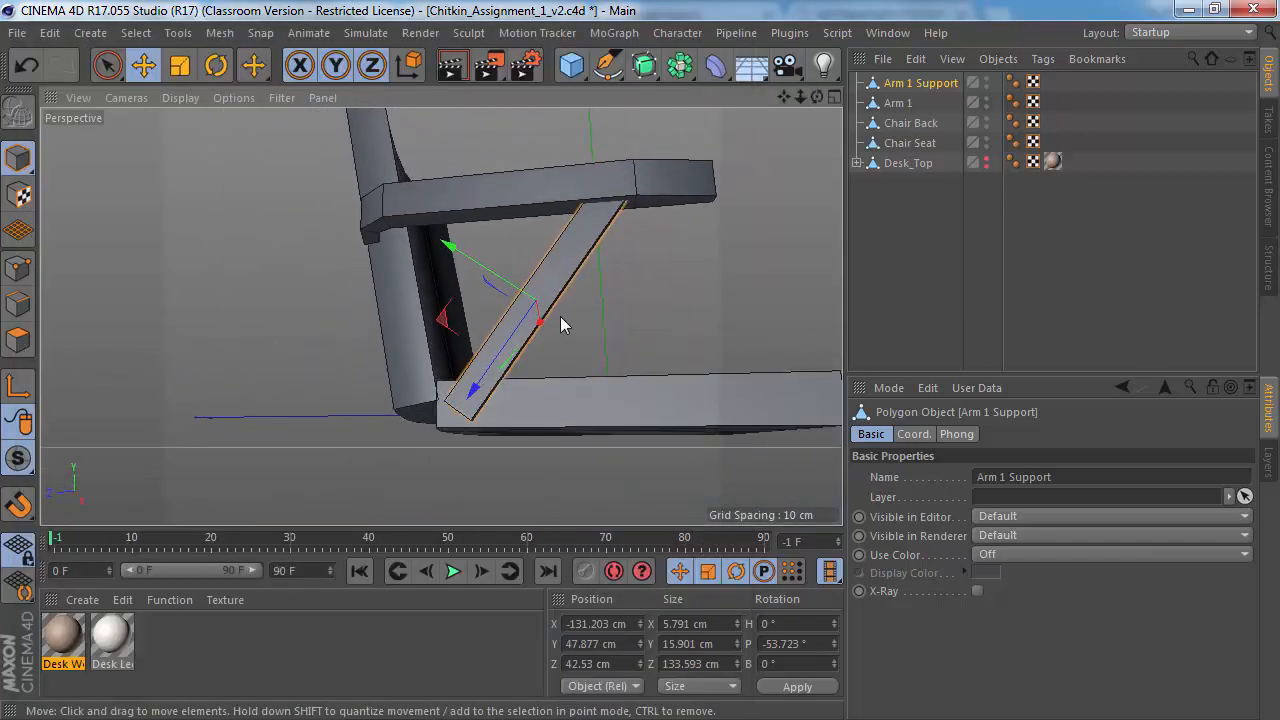
Step: Select the polygon at the lower end of Arm 1 Support and extrude it outward
{"action": "left_click_drag", "start_coordinate": [563, 252], "coordinate": [500, 334], "text": "alt"}
{"action": "left_click", "coordinate": [31, 341]}
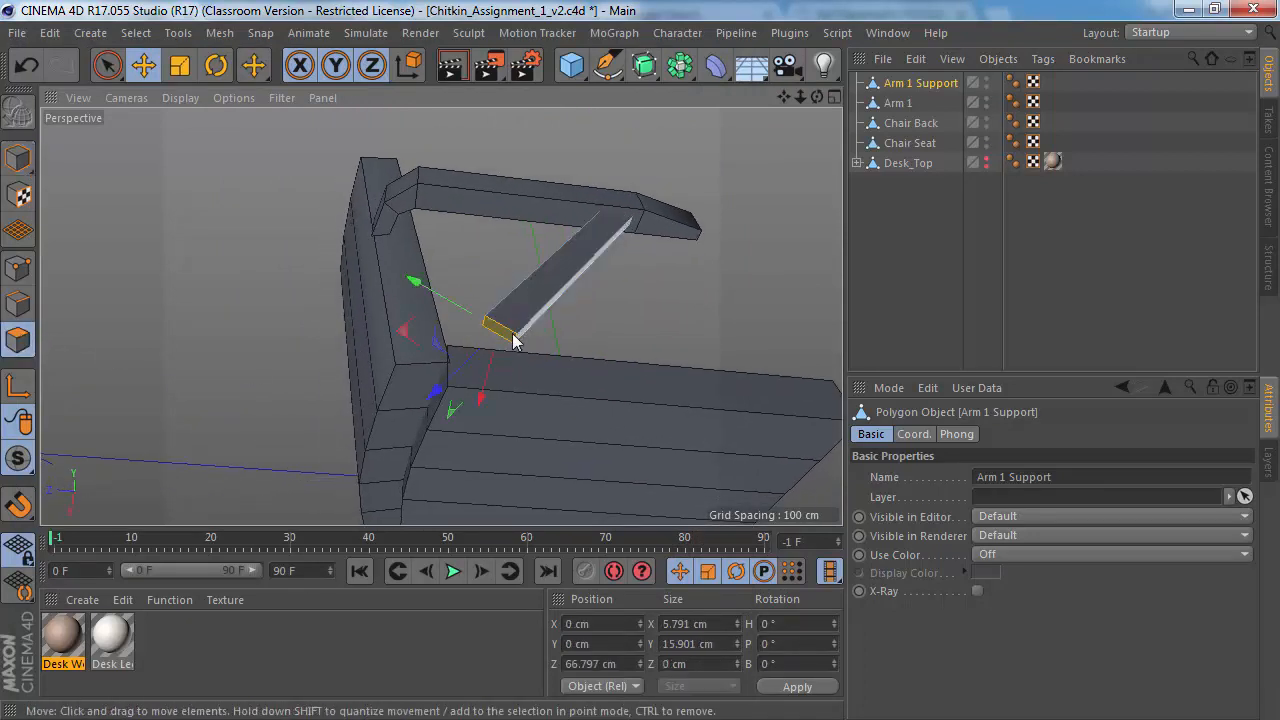
{"action": "scroll", "coordinate": [490, 338], "scroll_direction": "up", "scroll_amount": 3}
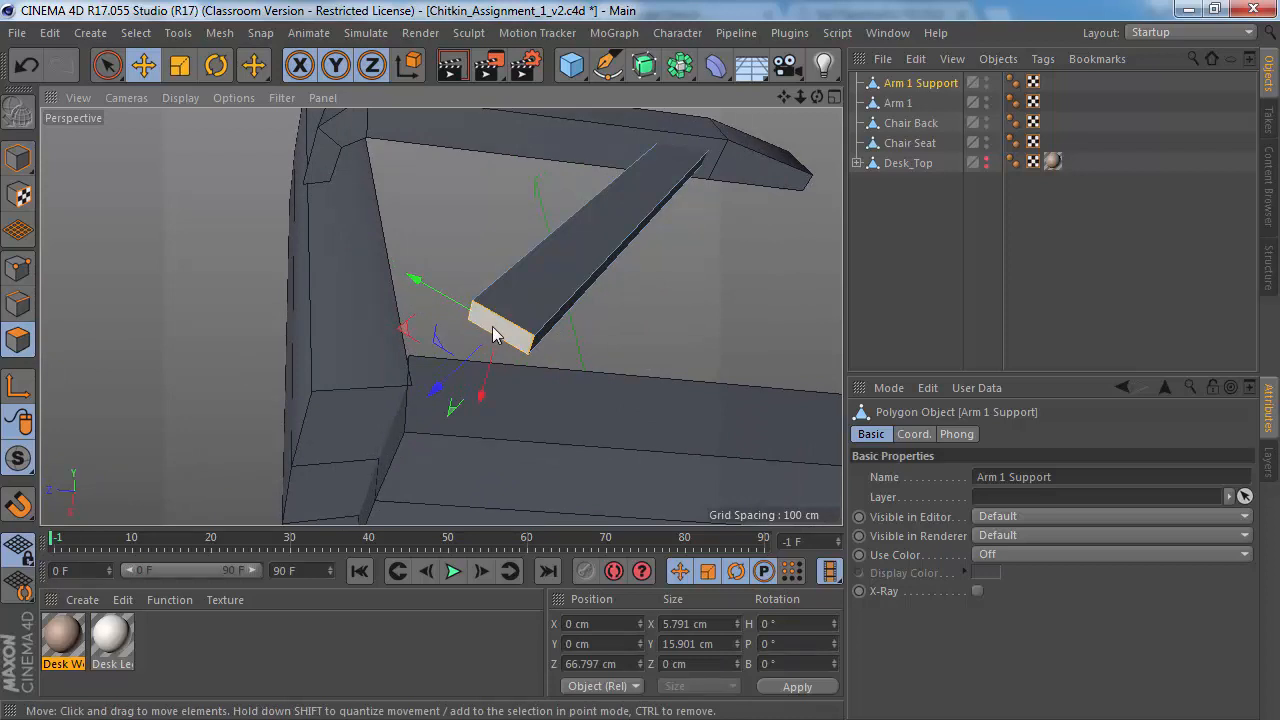
{"action": "left_click_drag", "start_coordinate": [492, 326], "coordinate": [480, 240], "text": "alt"}
{"action": "key", "text": "d"}
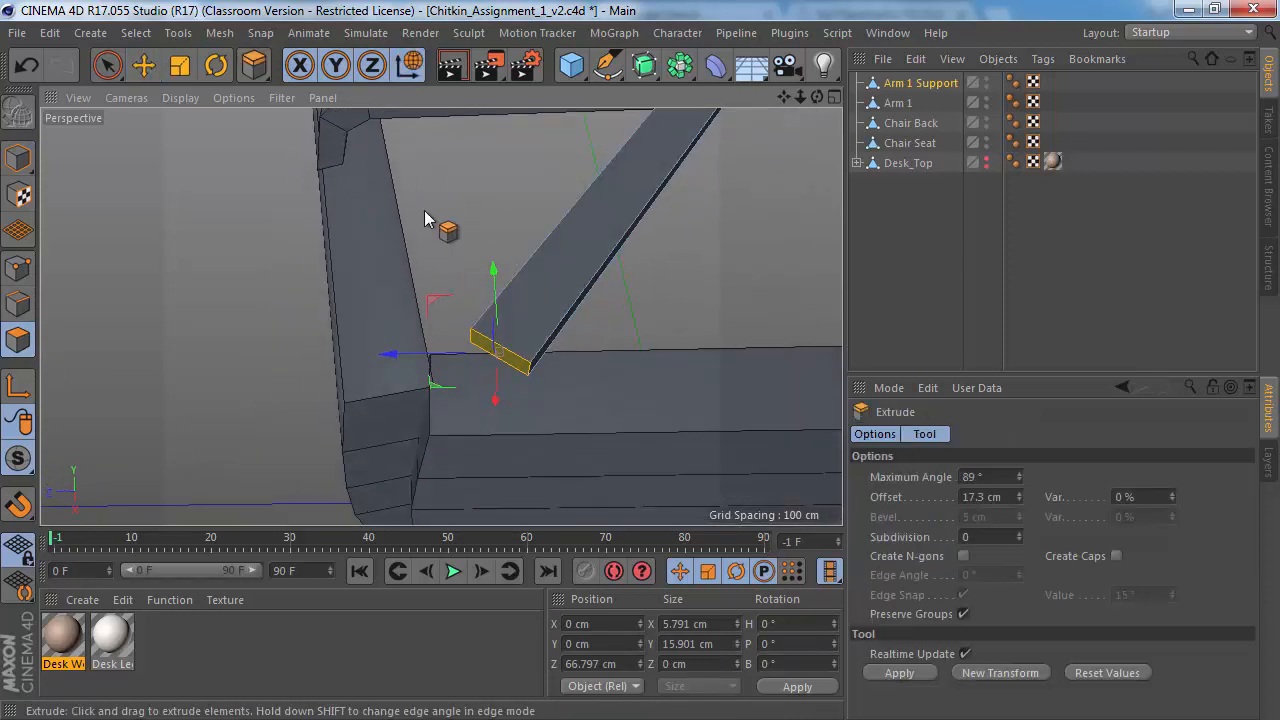
{"action": "right_click_drag", "start_coordinate": [425, 211], "coordinate": [374, 203], "text": "alt"}
{"action": "middle_click_drag", "start_coordinate": [363, 154], "coordinate": [363, 206], "text": "alt"}
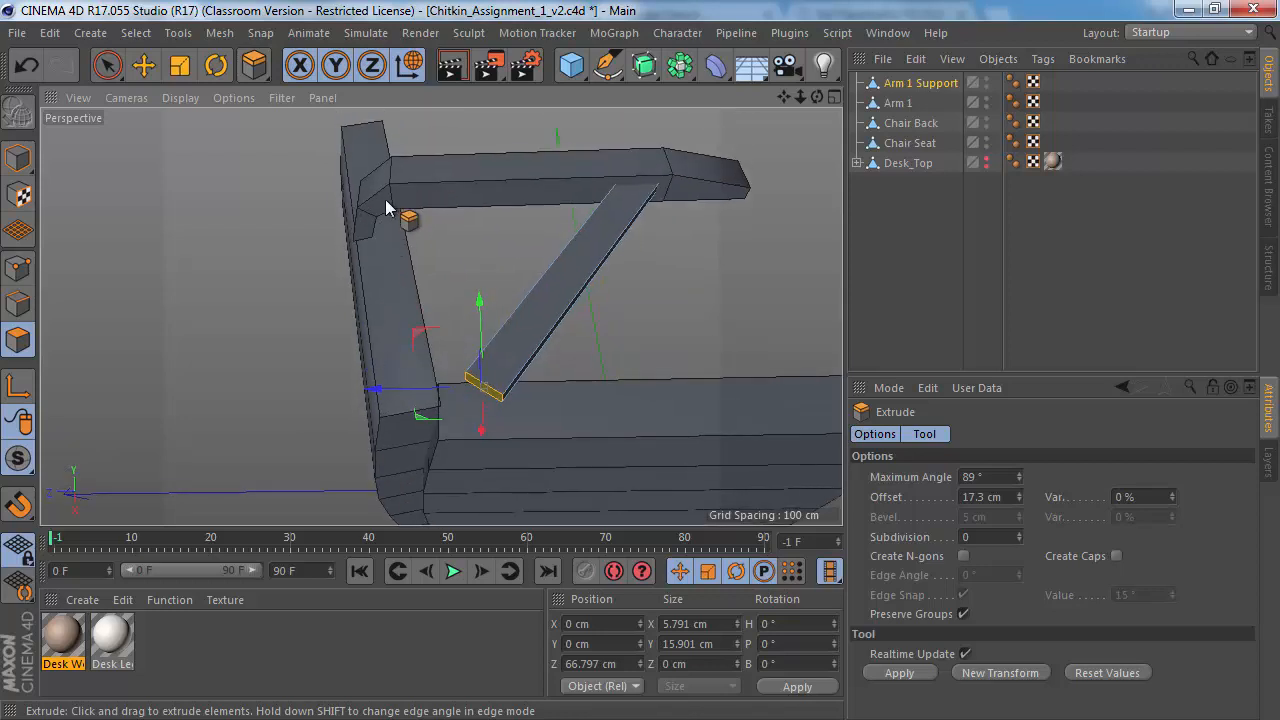
{"action": "middle_click_drag", "start_coordinate": [386, 309], "coordinate": [398, 181], "text": "alt"}
{"action": "left_click_drag", "start_coordinate": [414, 311], "coordinate": [483, 273], "text": "alt"}
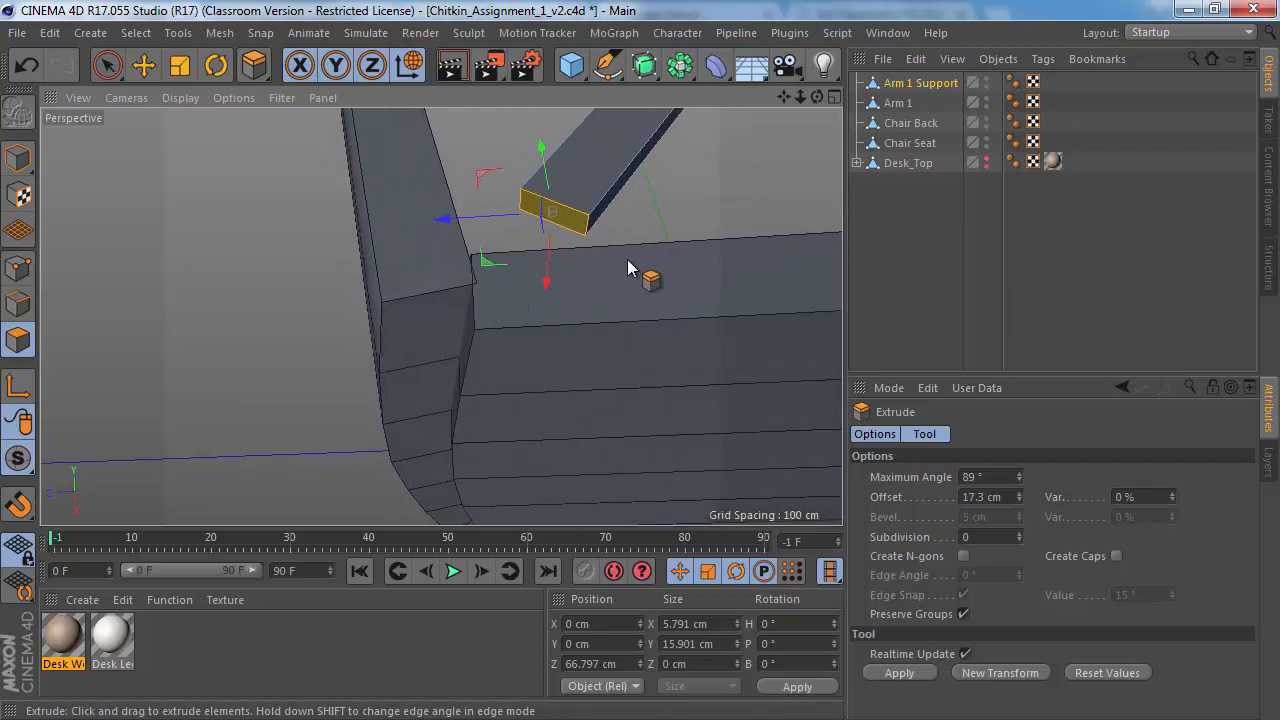
{"action": "left_click_drag", "start_coordinate": [625, 274], "coordinate": [779, 274]}
Step: Rotate the extruded end face and move it inward toward the seat, to about X 9.6 cm and Z 78.2 cm
{"action": "left_click_drag", "start_coordinate": [560, 191], "coordinate": [776, 360], "text": "alt"}
{"action": "left_click_drag", "start_coordinate": [497, 272], "coordinate": [469, 187]}
{"action": "key", "text": "r"}
{"action": "key", "text": "w"}
{"action": "left_click_drag", "start_coordinate": [556, 342], "coordinate": [522, 350]}
{"action": "left_click_drag", "start_coordinate": [536, 276], "coordinate": [572, 342], "text": "alt"}
{"action": "key", "text": "e"}
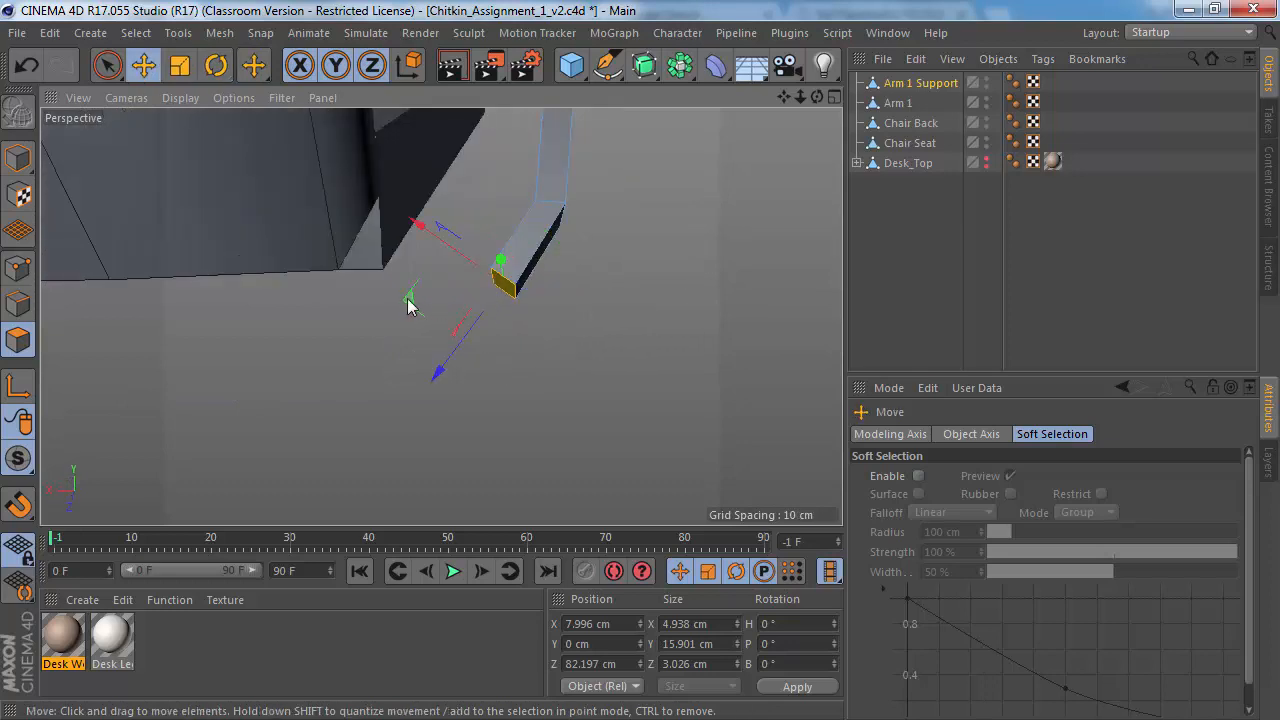
{"action": "left_click_drag", "start_coordinate": [416, 295], "coordinate": [400, 286]}
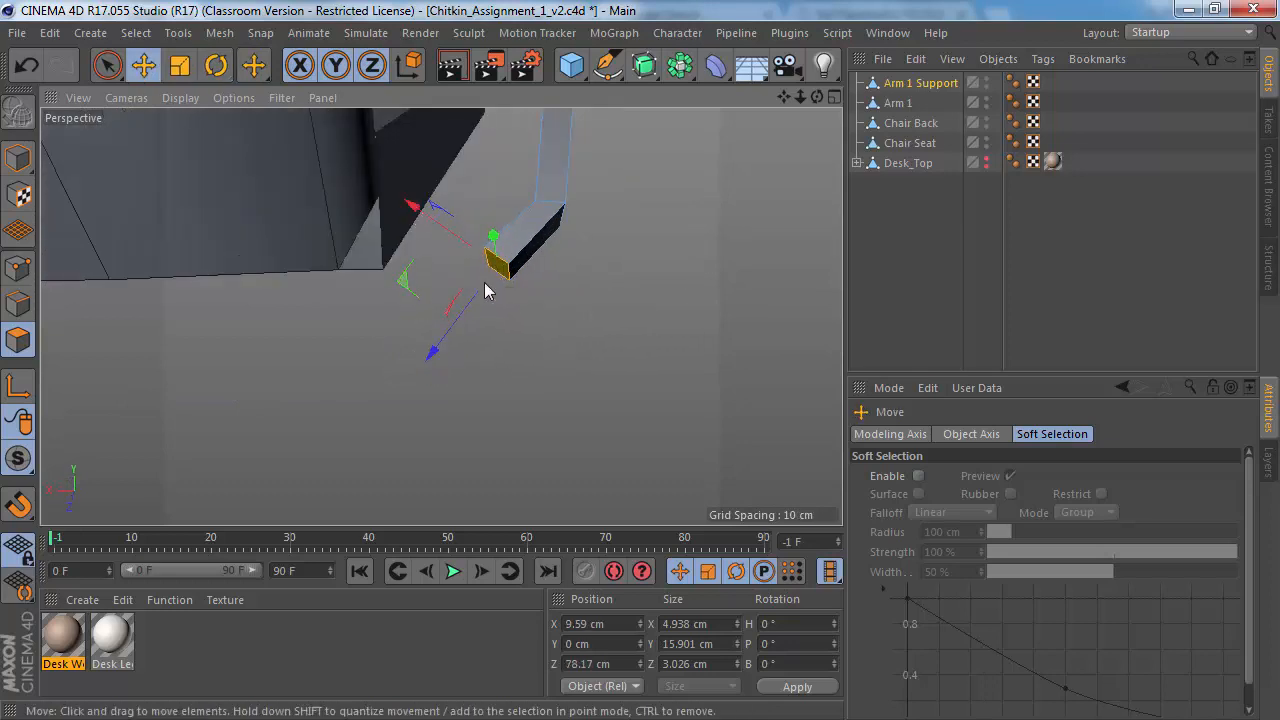
Step: Rotate the end face of Arm 1 Support toward the seat and extrude it by about 14.4 cm
{"action": "key", "text": "r"}
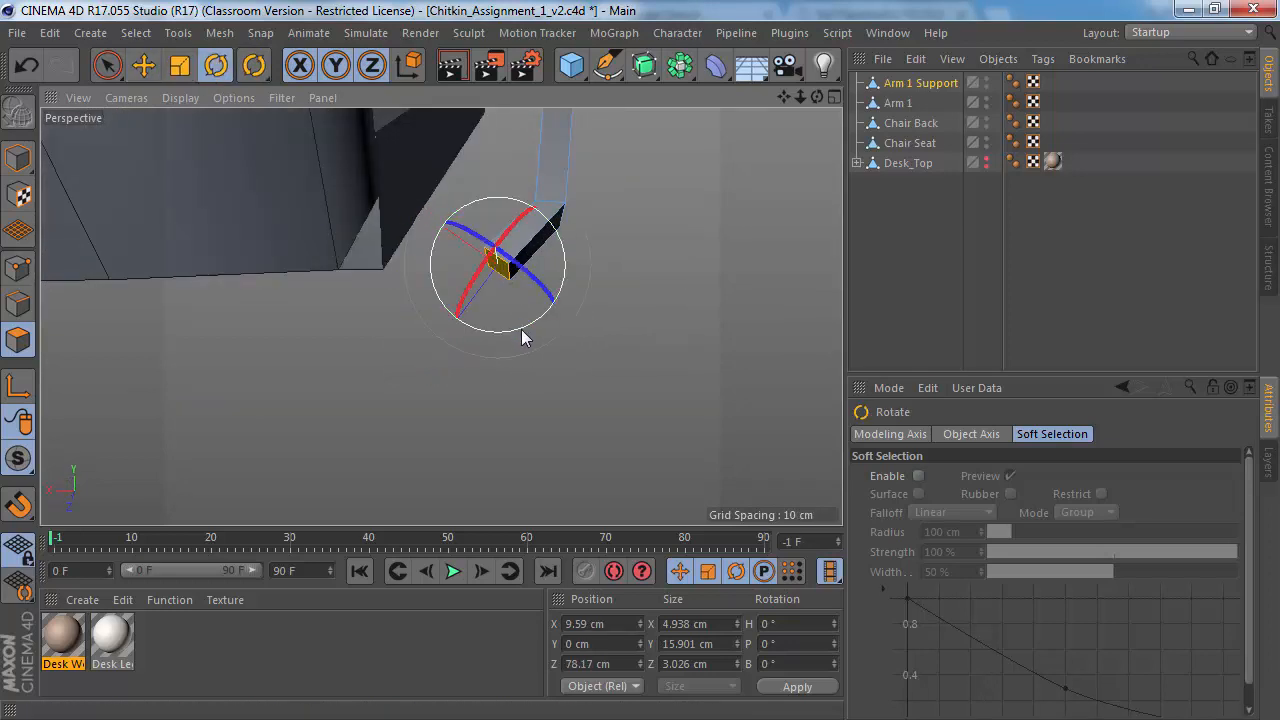
{"action": "left_click_drag", "start_coordinate": [522, 334], "coordinate": [495, 337]}
{"action": "key", "text": "d"}
{"action": "scroll", "coordinate": [516, 410], "scroll_direction": "up", "scroll_amount": 3}
{"action": "left_click_drag", "start_coordinate": [516, 410], "coordinate": [570, 410]}
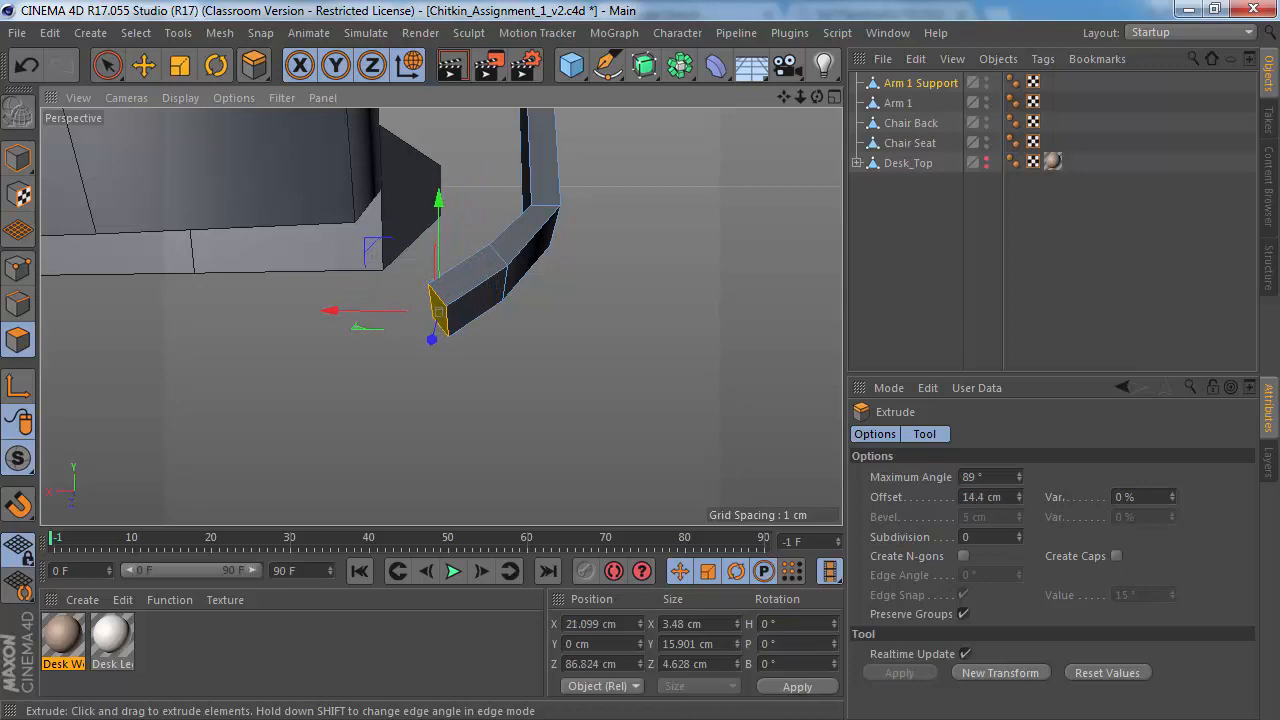
Step: Move the extruded end face toward the seat to about X 28.3 cm and Z 83.6 cm, and rotate it to face the seat
{"action": "key", "text": "e"}
{"action": "left_click_drag", "start_coordinate": [466, 365], "coordinate": [310, 280], "text": "alt"}
{"action": "key", "text": "r"}
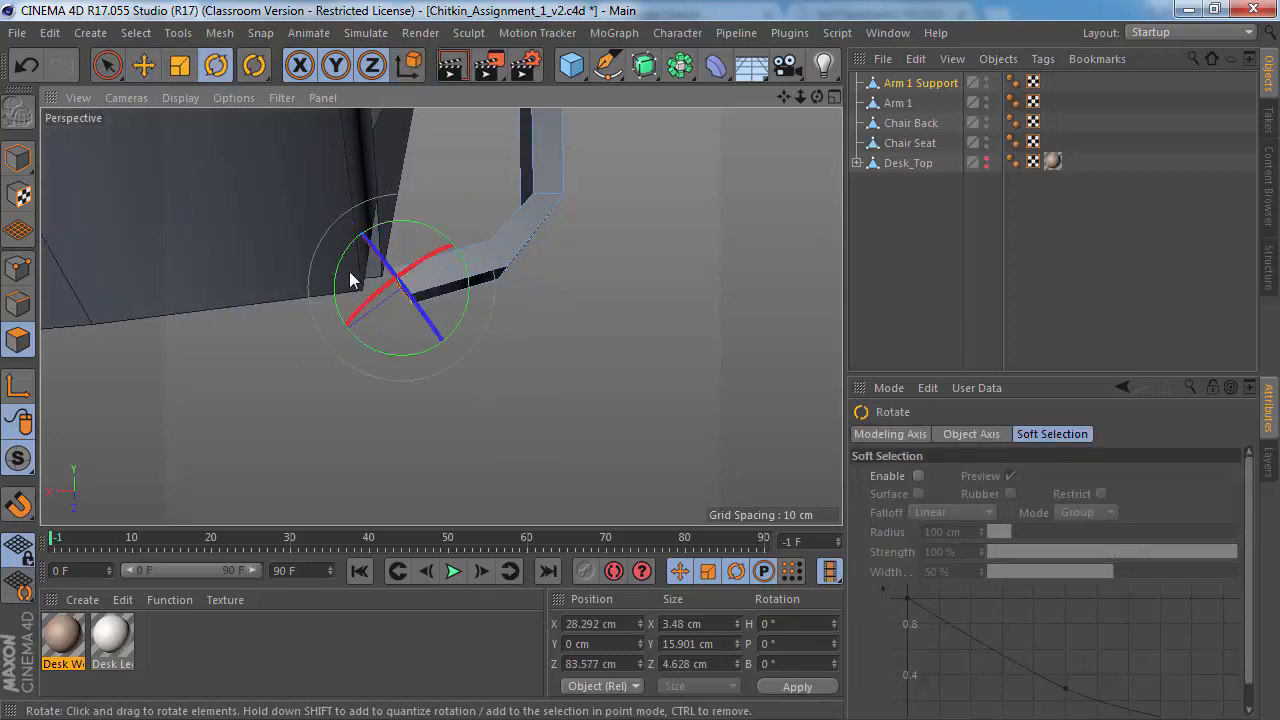
{"action": "left_click_drag", "start_coordinate": [428, 352], "coordinate": [392, 352]}
{"action": "left_click_drag", "start_coordinate": [434, 246], "coordinate": [314, 159], "text": "alt"}
Step: Compare the bent lower end of the arm support with the chair reference photo, examining how it meets the seat's side
{"action": "key", "text": "alt+Tab"}
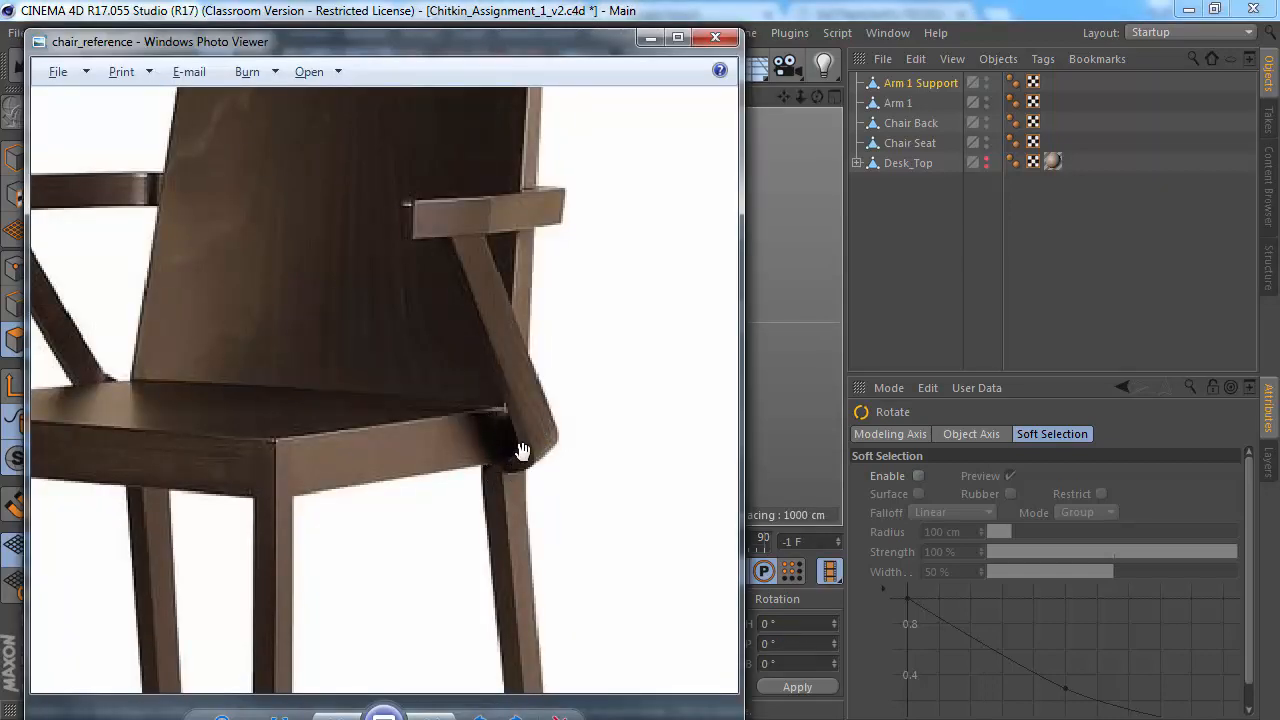
{"action": "scroll", "coordinate": [496, 481], "scroll_direction": "up", "scroll_amount": 3}
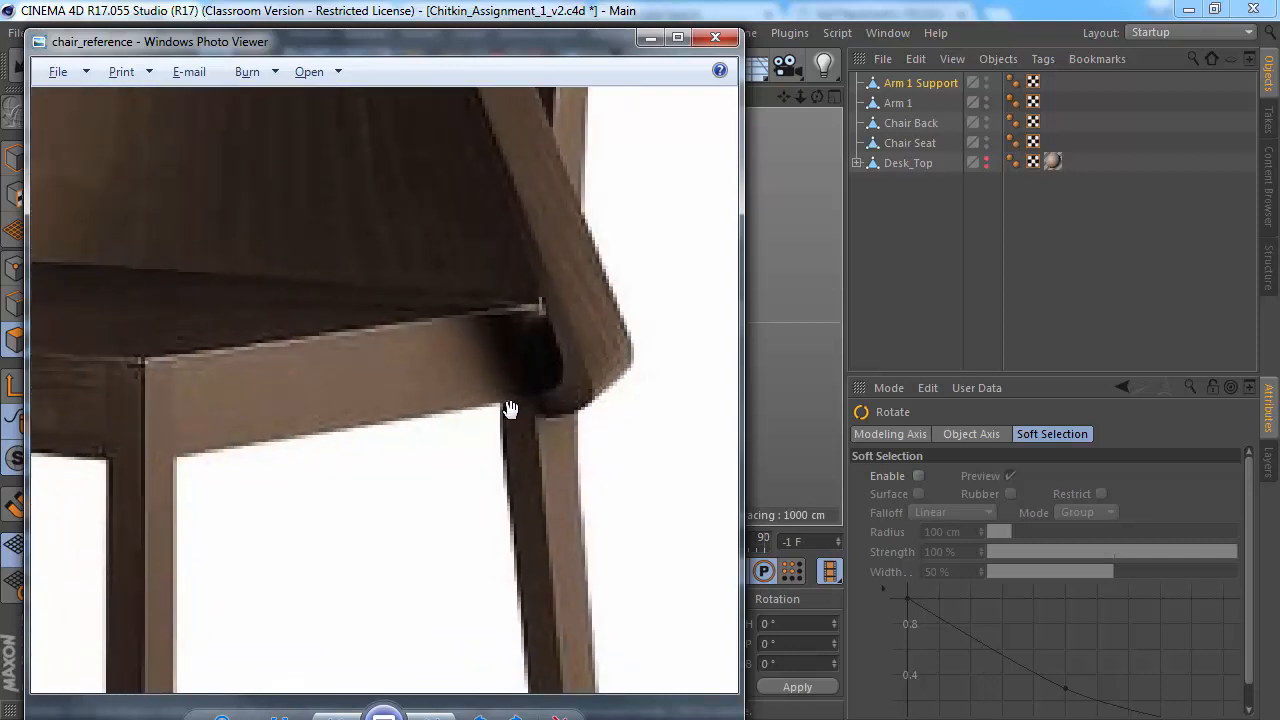
{"action": "key", "text": "alt+Tab"}
{"action": "left_click_drag", "start_coordinate": [506, 410], "coordinate": [76, 322], "text": "alt"}
{"action": "scroll", "coordinate": [599, 242], "scroll_direction": "down", "scroll_amount": 4}
{"action": "middle_click_drag", "start_coordinate": [577, 241], "coordinate": [462, 320], "text": "alt"}
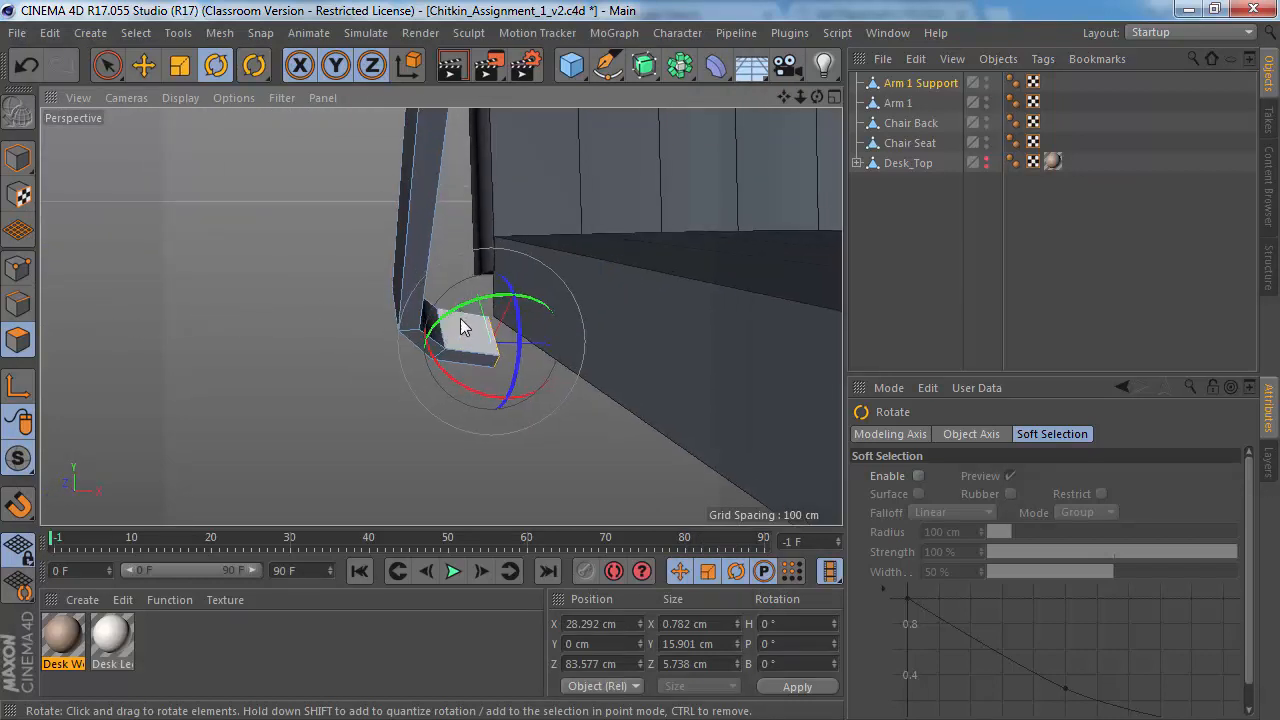
{"action": "left_click_drag", "start_coordinate": [449, 323], "coordinate": [237, 226], "text": "alt"}
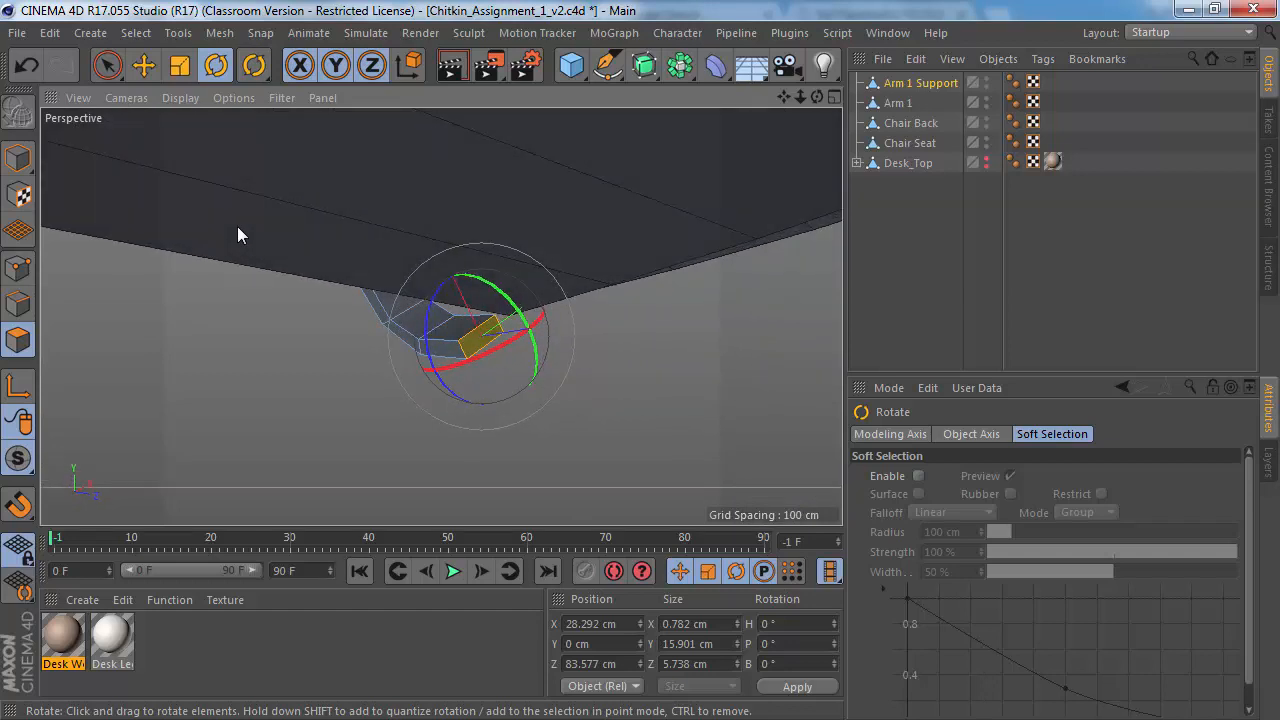
{"action": "left_click_drag", "start_coordinate": [457, 314], "coordinate": [418, 332], "text": "alt"}
Step: Select the polygons around the two bent segments at the lower end of Arm 1 Support, including the end face
{"action": "left_click", "coordinate": [540, 374]}
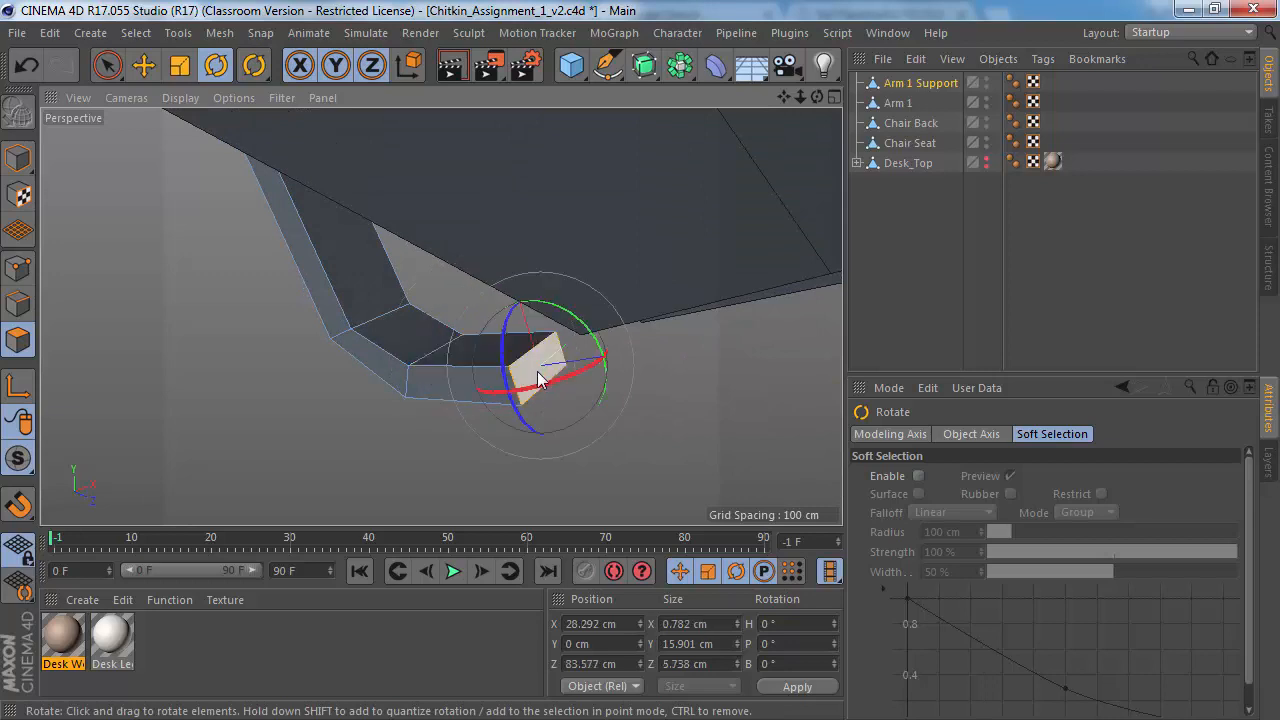
{"action": "left_click", "coordinate": [470, 349], "text": "shift"}
{"action": "left_click", "coordinate": [395, 342], "text": "shift"}
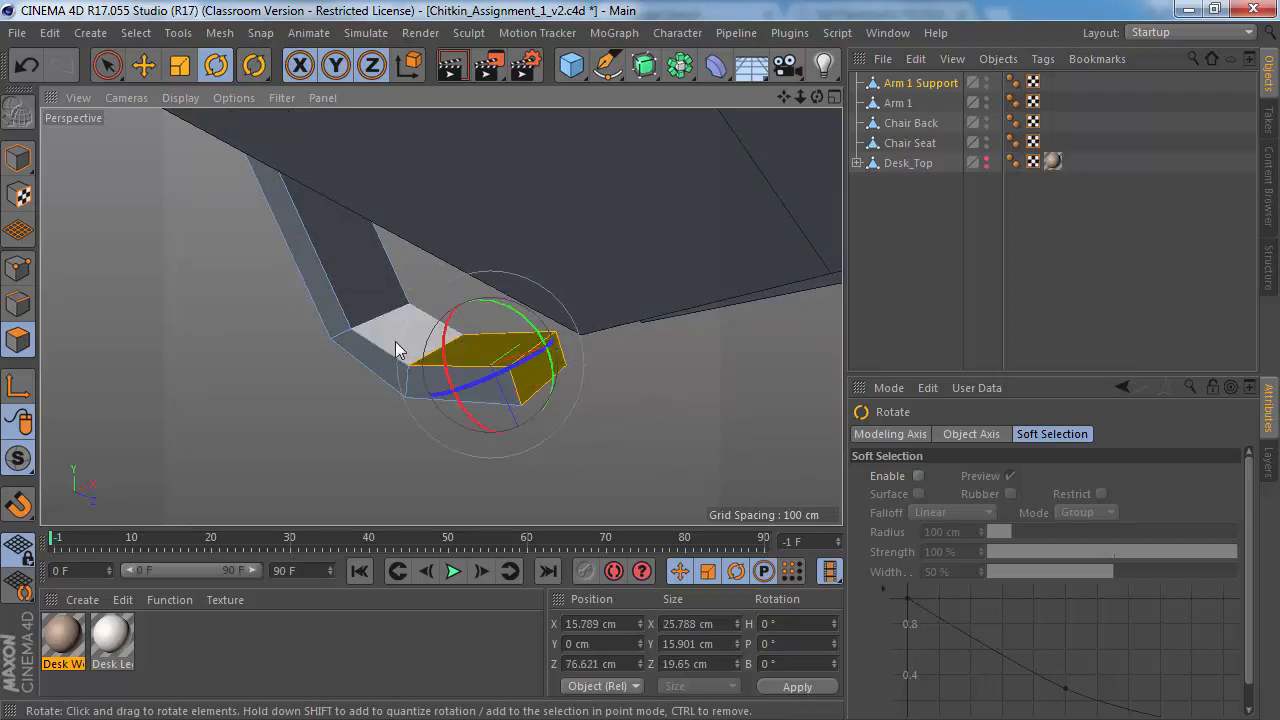
{"action": "left_click_drag", "start_coordinate": [480, 380], "coordinate": [727, 351], "text": "alt"}
{"action": "left_click", "coordinate": [513, 345], "text": "shift"}
{"action": "left_click", "coordinate": [543, 319], "text": "shift"}
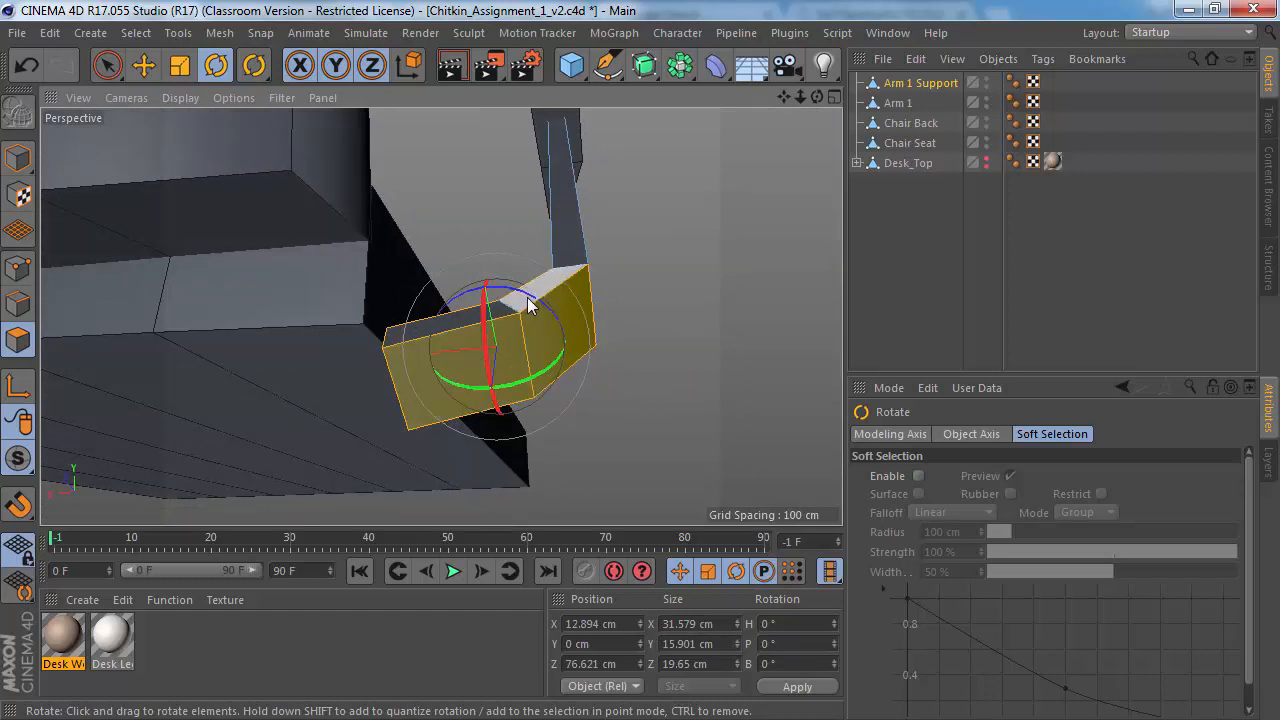
{"action": "left_click", "coordinate": [528, 298], "text": "shift"}
{"action": "left_click", "coordinate": [441, 324], "text": "shift"}
Step: Move the selected bent end against the seat's side, to about X 16.4 cm and Z 65.1 cm
{"action": "key", "text": "e"}
{"action": "left_click_drag", "start_coordinate": [512, 326], "coordinate": [506, 475], "text": "alt"}
{"action": "left_click_drag", "start_coordinate": [423, 363], "coordinate": [434, 294]}
{"action": "left_click_drag", "start_coordinate": [434, 294], "coordinate": [279, 312], "text": "alt"}
{"action": "left_click_drag", "start_coordinate": [403, 309], "coordinate": [410, 385], "text": "alt"}
{"action": "right_click_drag", "start_coordinate": [465, 452], "coordinate": [541, 442], "text": "alt"}
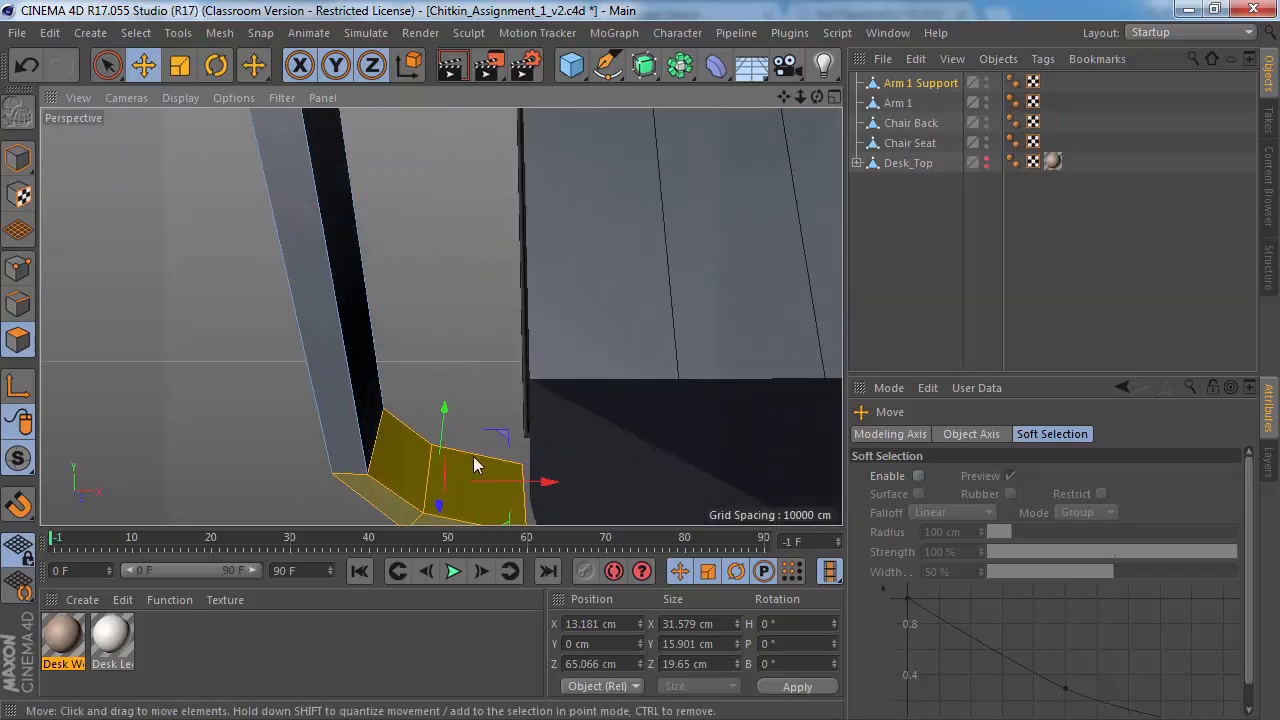
{"action": "middle_click_drag", "start_coordinate": [474, 457], "coordinate": [455, 365], "text": "alt"}
{"action": "left_click_drag", "start_coordinate": [470, 383], "coordinate": [543, 380]}
{"action": "right_click_drag", "start_coordinate": [484, 391], "coordinate": [363, 383], "text": "alt"}
{"action": "left_click_drag", "start_coordinate": [440, 317], "coordinate": [544, 383], "text": "alt"}
Step: Return to working on whole objects, make Arm 1 Support a child of Arm 1, and select Arm 1
{"action": "left_click", "coordinate": [18, 157]}
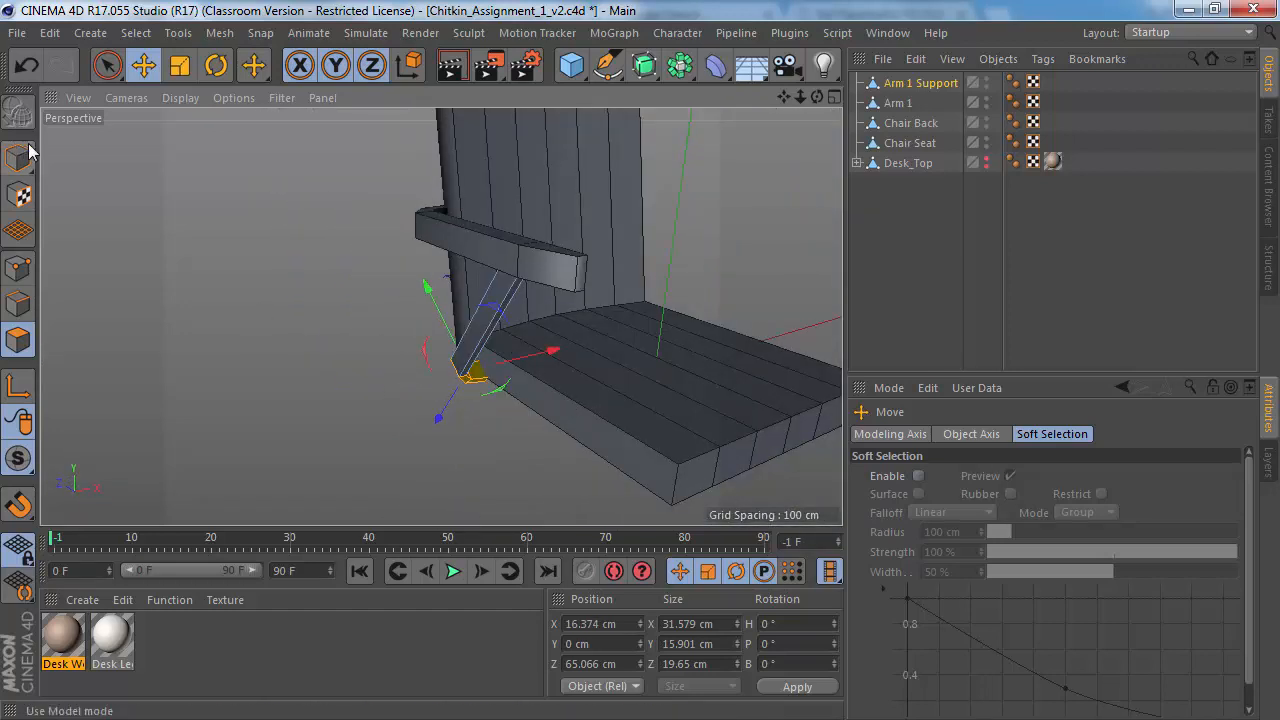
{"action": "left_click_drag", "start_coordinate": [323, 289], "coordinate": [345, 262], "text": "alt"}
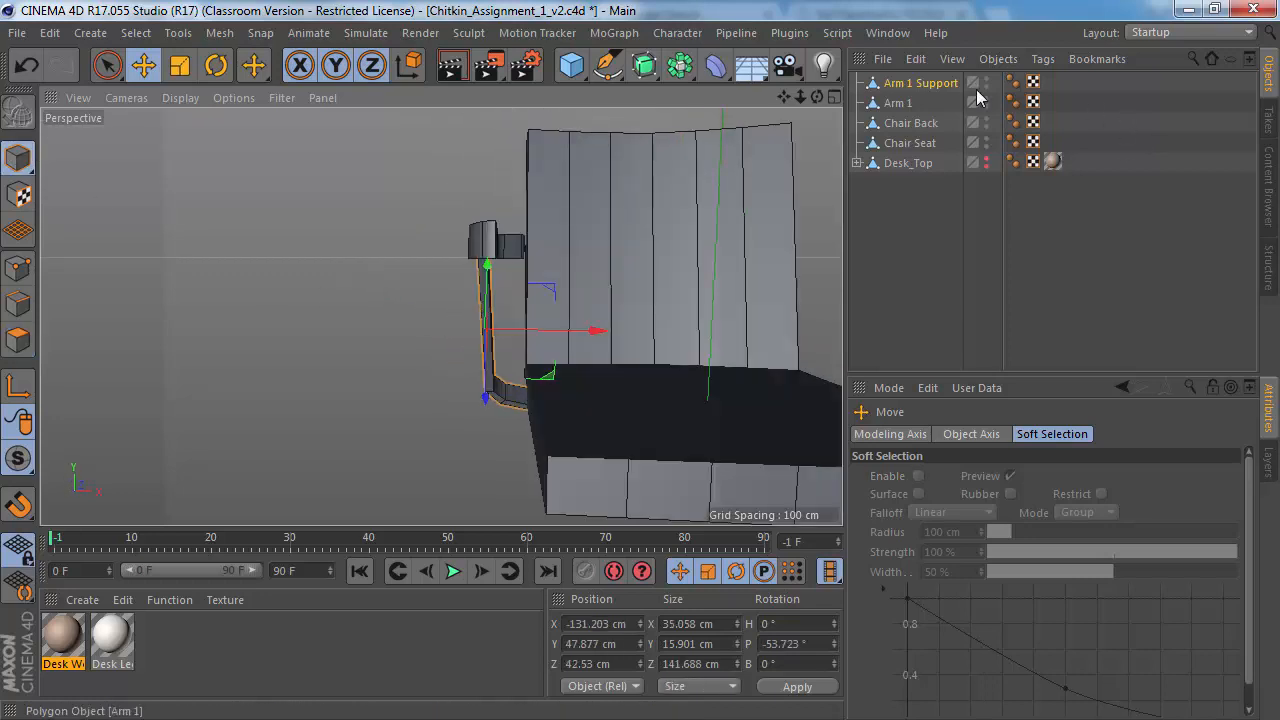
{"action": "left_click", "coordinate": [903, 85]}
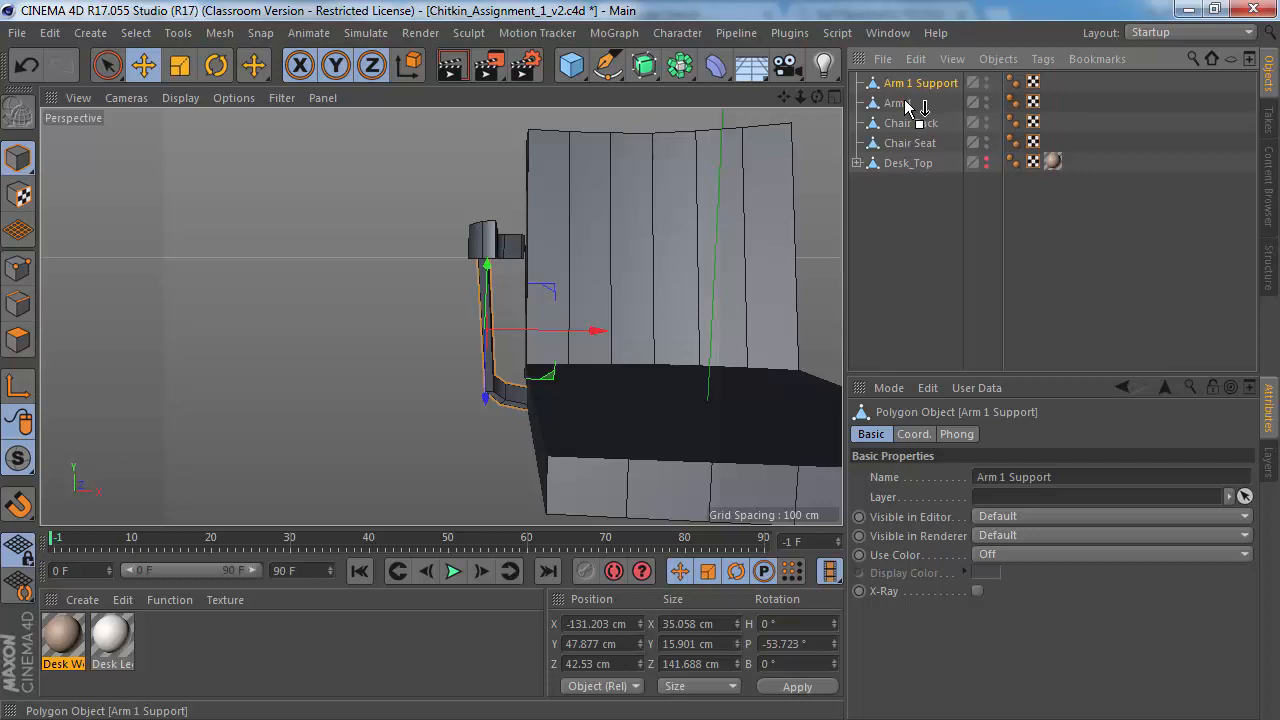
{"action": "left_click_drag", "start_coordinate": [905, 101], "coordinate": [906, 103]}
{"action": "left_click", "coordinate": [907, 88]}
{"action": "left_click_drag", "start_coordinate": [499, 232], "coordinate": [531, 281], "text": "alt"}
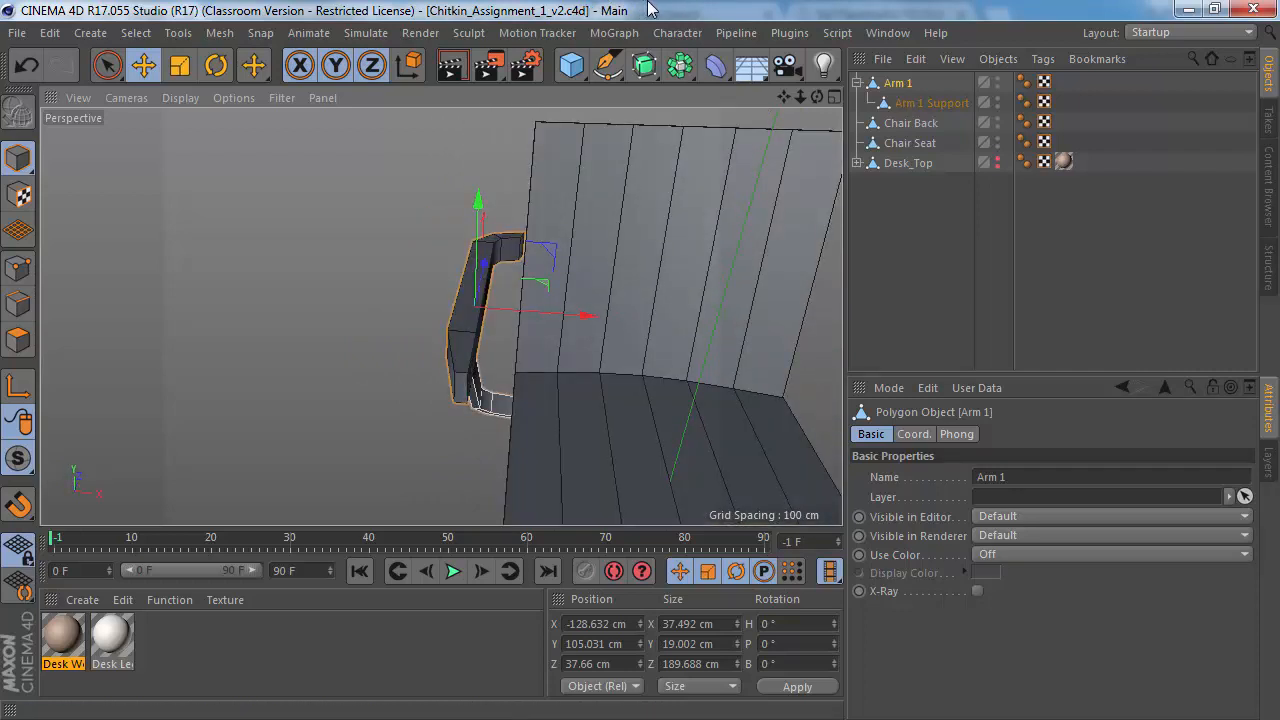
Step: Compare the finished armrest and its support with both armrests in the chair reference photo, examining the bend near the backrest
{"action": "left_click_drag", "start_coordinate": [560, 263], "coordinate": [420, 219], "text": "alt"}
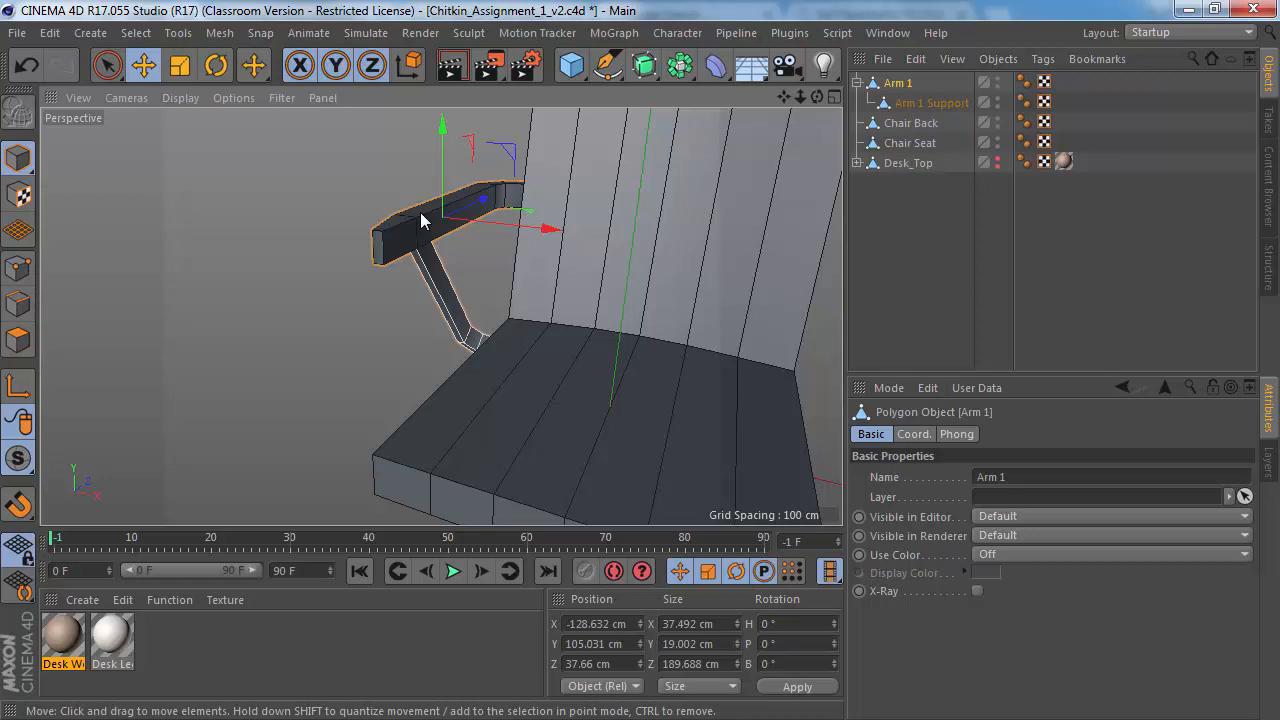
{"action": "left_click_drag", "start_coordinate": [437, 220], "coordinate": [449, 257], "text": "alt"}
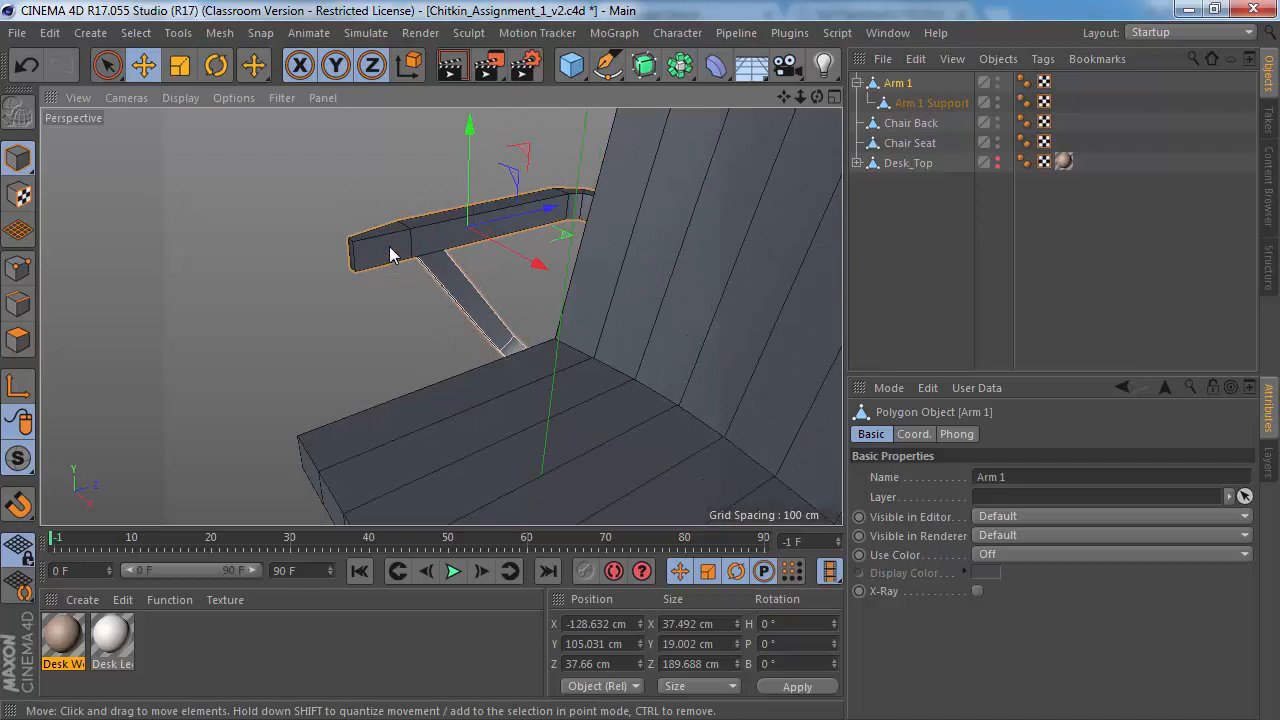
{"action": "key", "text": "alt+Tab"}
{"action": "left_click_drag", "start_coordinate": [394, 246], "coordinate": [466, 393]}
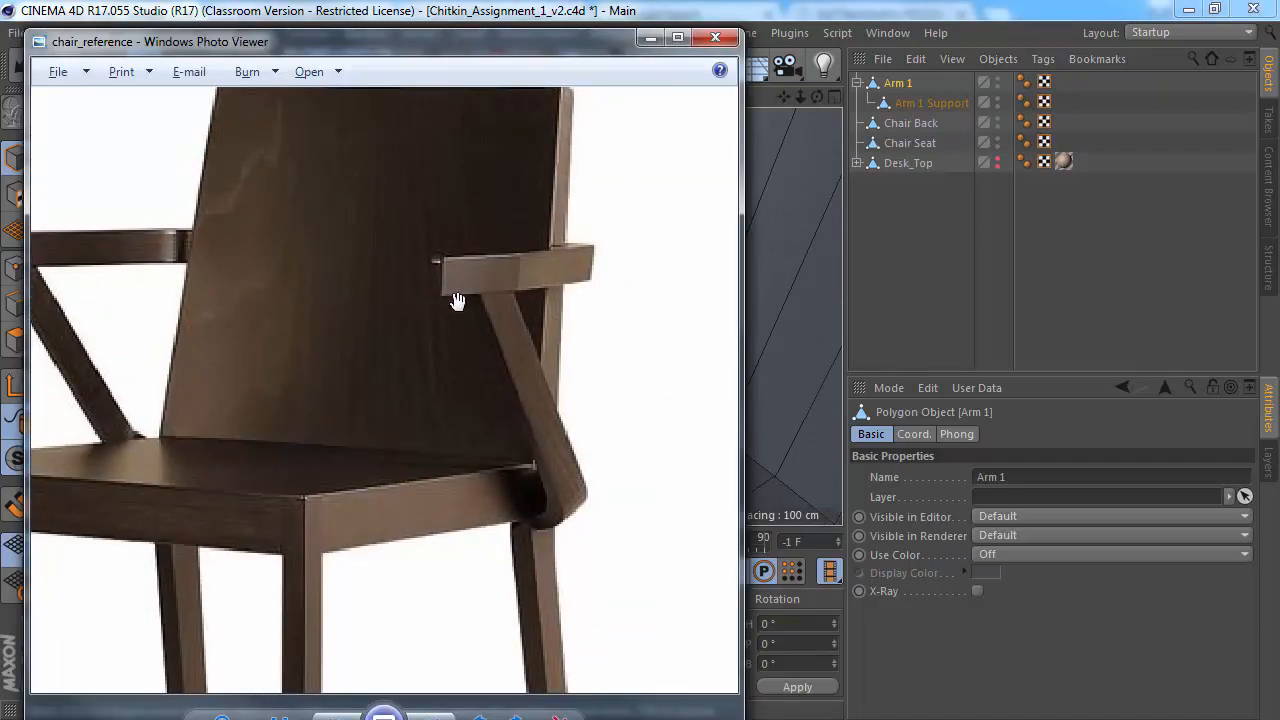
{"action": "left_click_drag", "start_coordinate": [463, 273], "coordinate": [589, 381]}
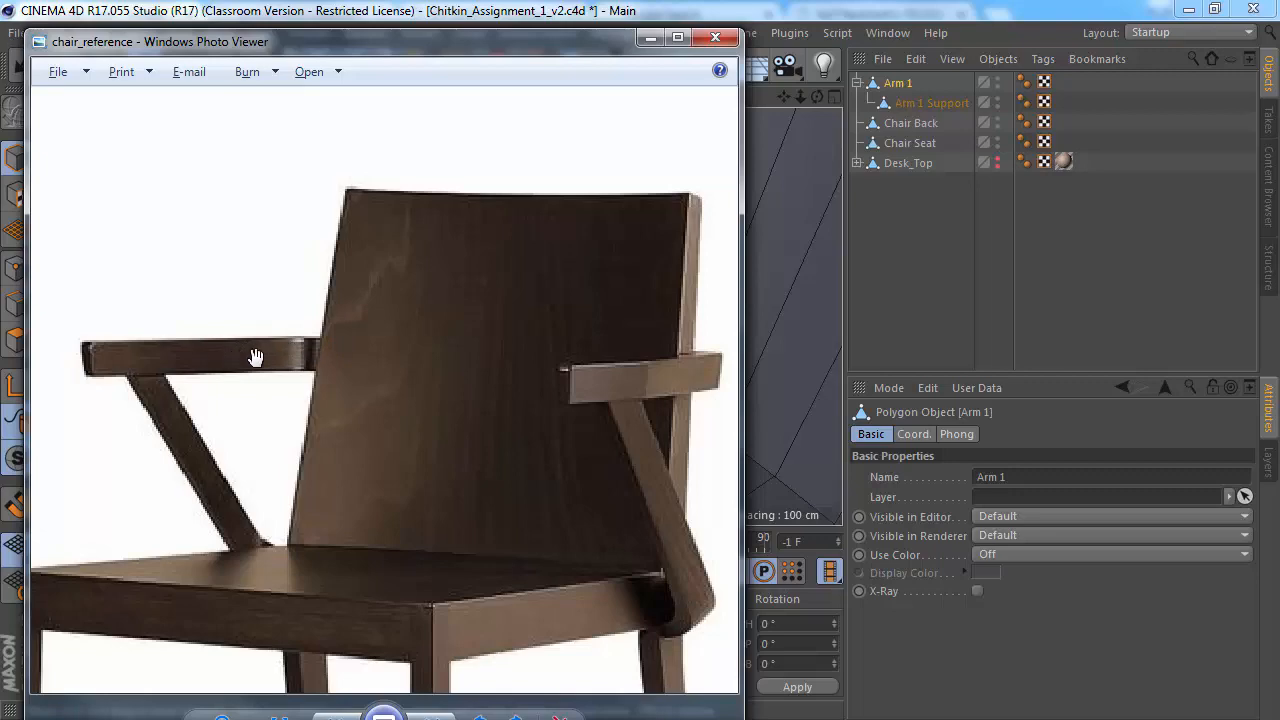
{"action": "key", "text": "alt+Tab"}
{"action": "mouse_move", "coordinate": [523, 225]}
{"action": "left_mouse_down", "text": "alt"}
{"action": "mouse_move", "coordinate": [563, 246]}
{"action": "mouse_move", "coordinate": [435, 267]}
{"action": "mouse_move", "coordinate": [522, 247]}
{"action": "left_mouse_up", "text": "alt"}
{"action": "scroll", "coordinate": [438, 263], "scroll_direction": "up", "scroll_amount": 3}
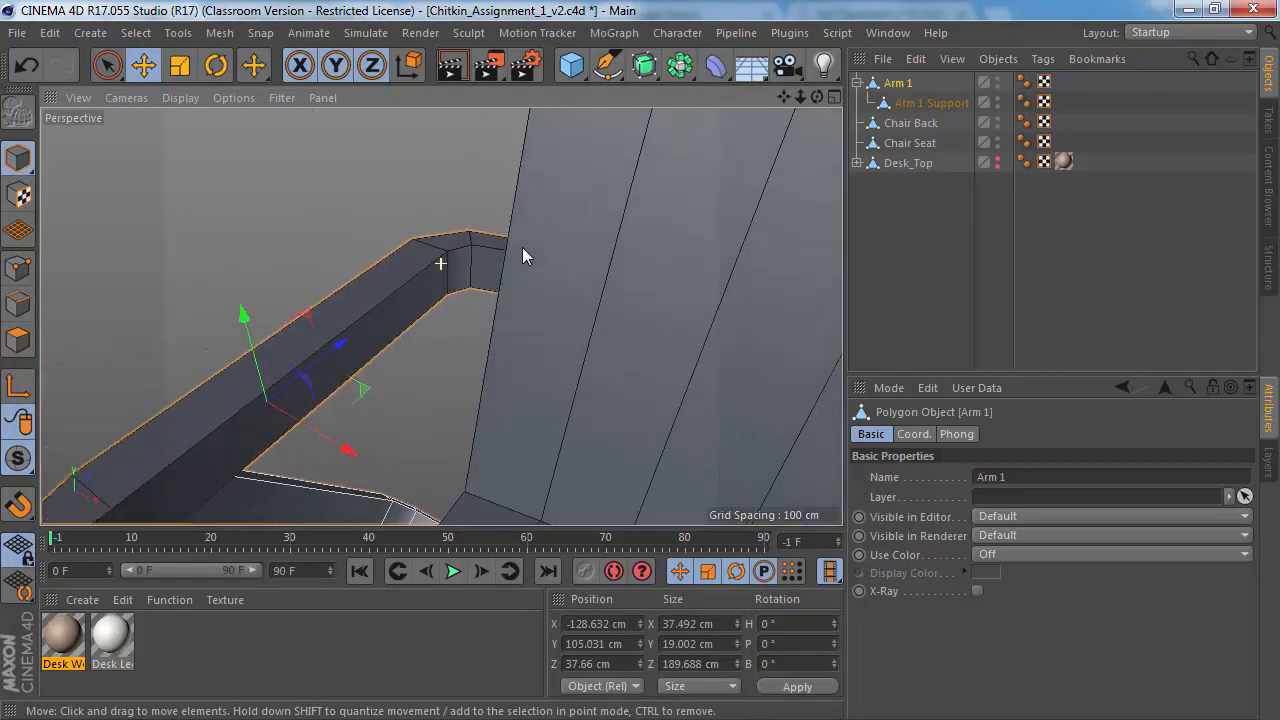
{"action": "right_click_drag", "start_coordinate": [466, 305], "coordinate": [408, 300], "text": "alt"}
{"action": "left_click_drag", "start_coordinate": [467, 273], "coordinate": [411, 279], "text": "alt"}
{"action": "right_click_drag", "start_coordinate": [457, 304], "coordinate": [402, 299], "text": "alt"}
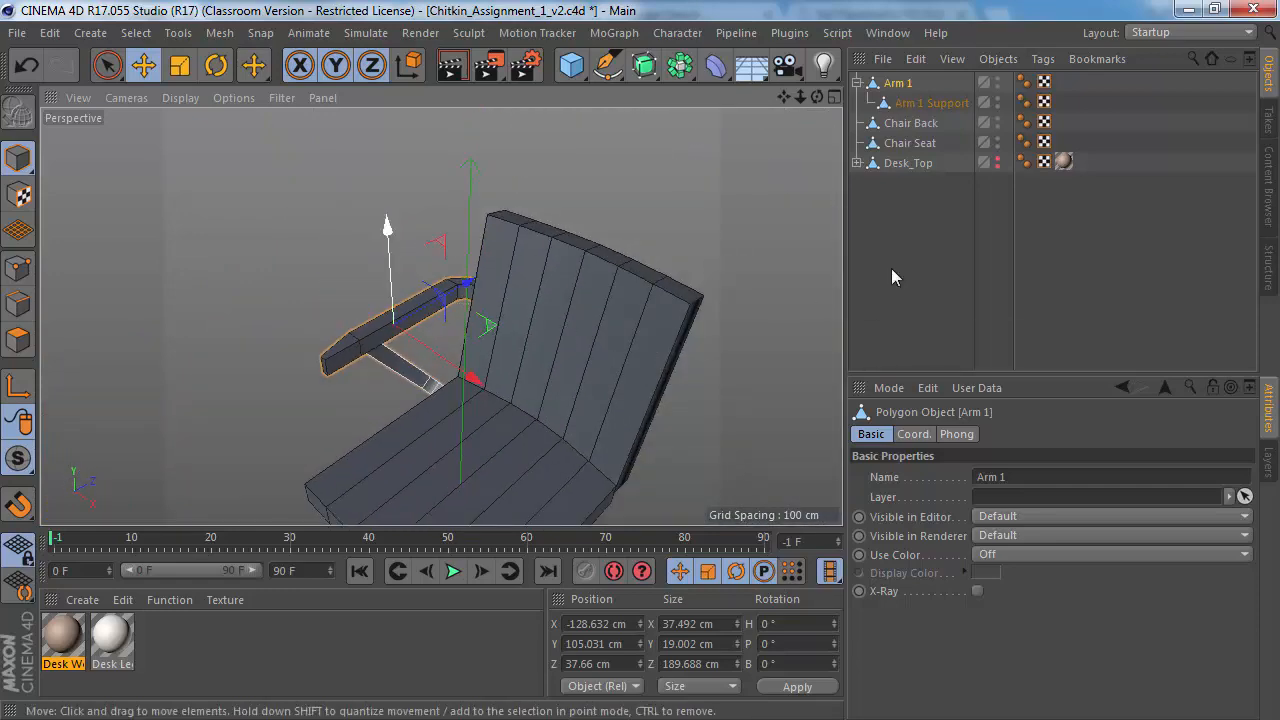
Step: Duplicate Arm 1 with its support and move the copy to the chair's opposite side, at about X 130.2 cm
{"action": "left_click", "coordinate": [857, 82]}
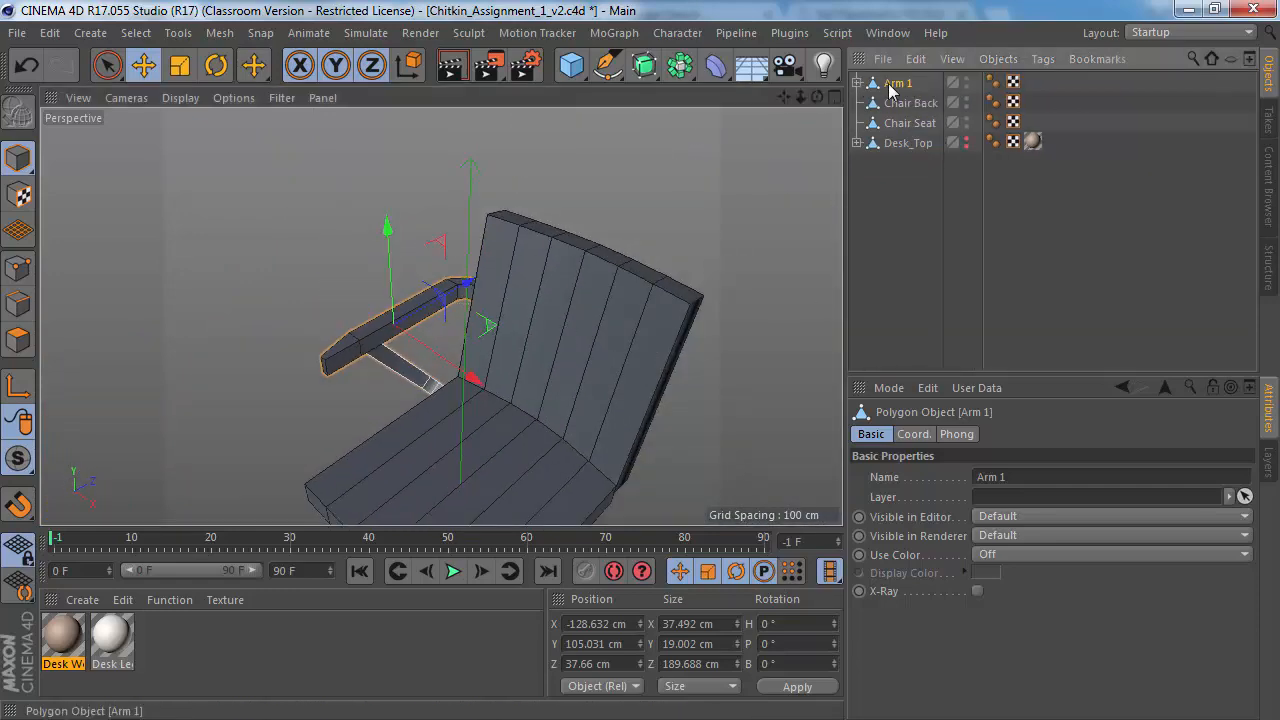
{"action": "key", "text": "ctrl+c"}
{"action": "key", "text": "ctrl+v"}
{"action": "left_click_drag", "start_coordinate": [289, 390], "coordinate": [795, 402], "text": "alt"}
{"action": "left_click_drag", "start_coordinate": [591, 380], "coordinate": [592, 272], "text": "alt"}
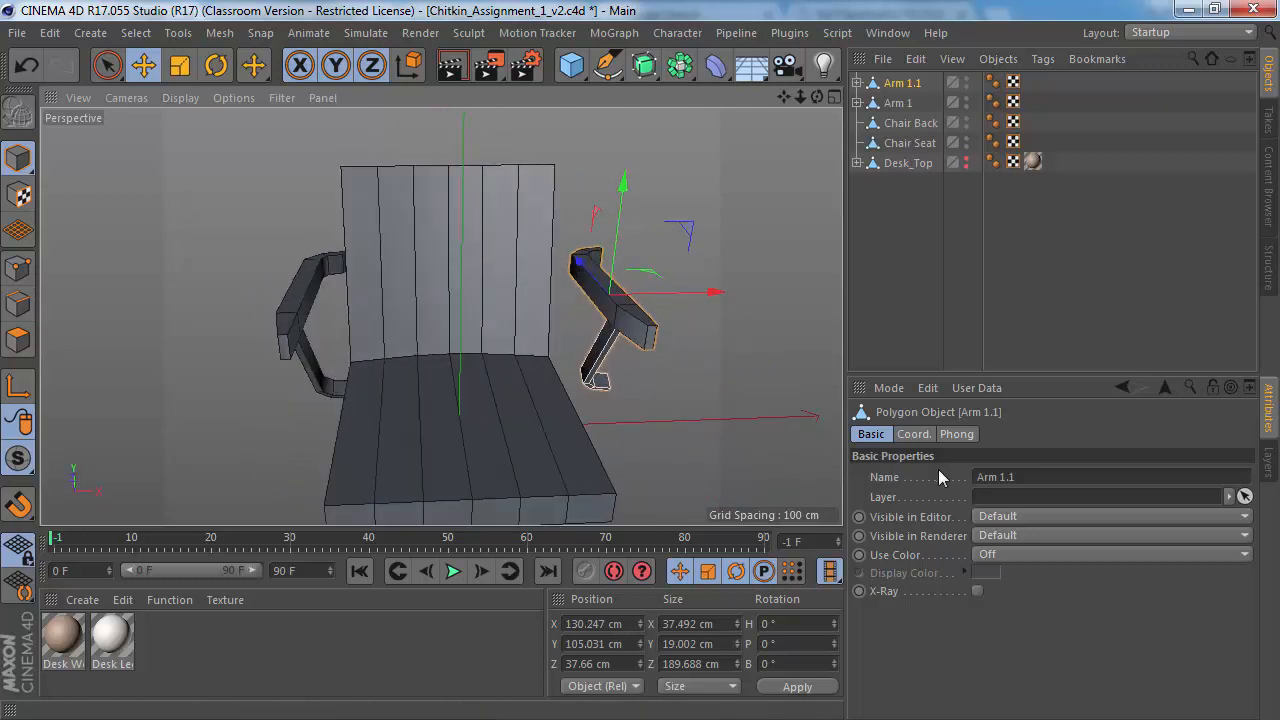
Step: Rename the duplicated armrest as Arm 2
{"action": "double_click", "coordinate": [928, 83]}
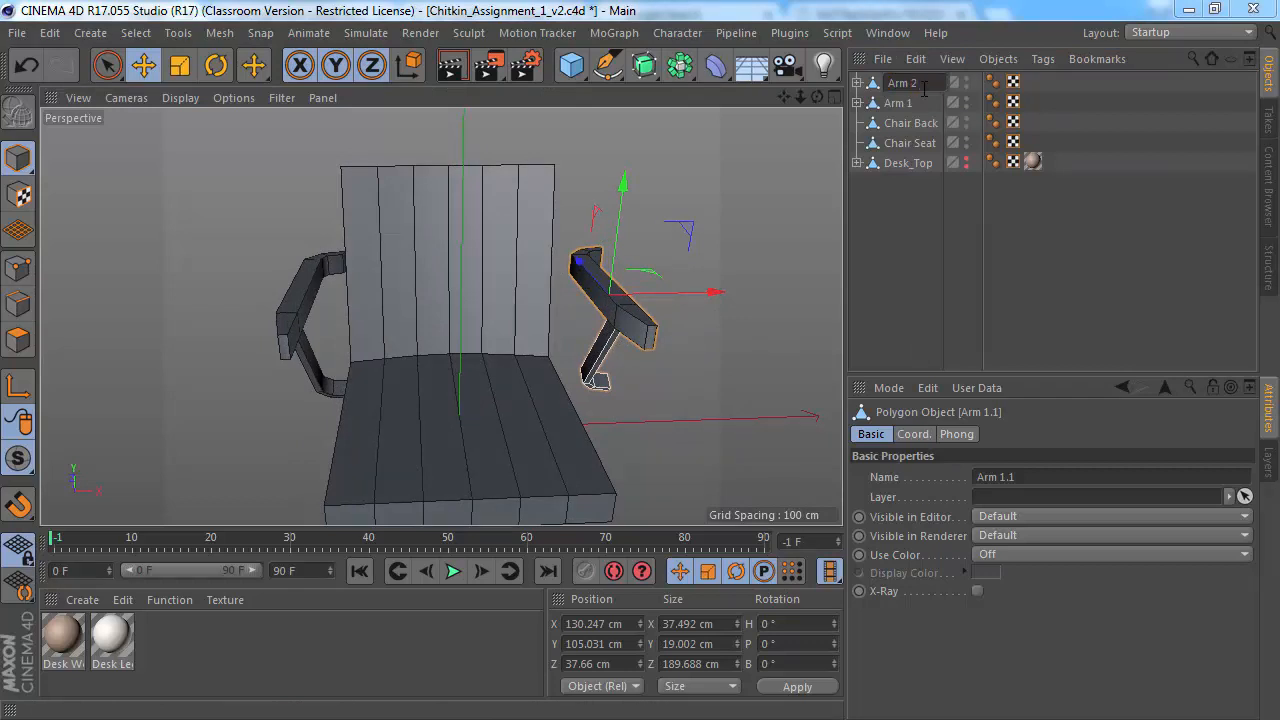
{"action": "type", "text": "2"}
{"action": "key", "text": "Return"}
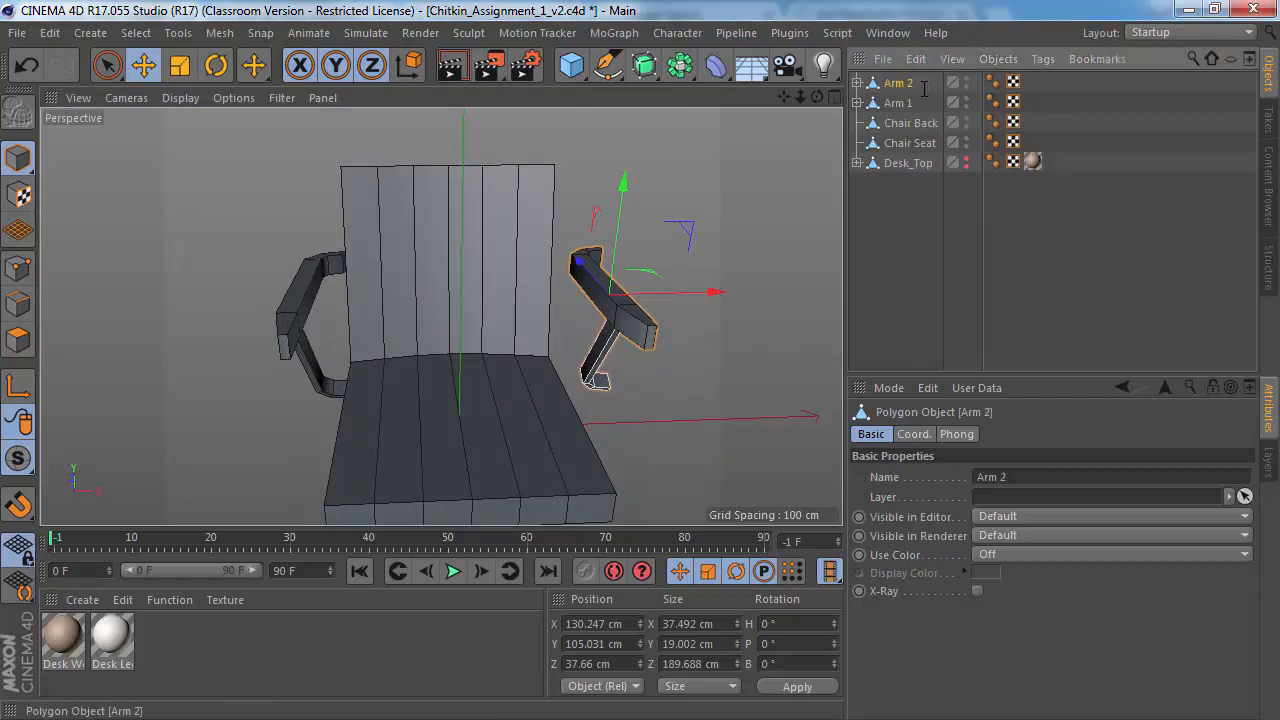
Step: Mirror Arm 2 along the X axis by making its X scale negative, so its bent ends face the chair
{"action": "left_click", "coordinate": [913, 434]}
{"action": "mouse_move", "coordinate": [592, 306]}
{"action": "left_mouse_down", "text": "alt"}
{"action": "mouse_move", "coordinate": [680, 267]}
{"action": "mouse_move", "coordinate": [595, 318]}
{"action": "mouse_move", "coordinate": [606, 290]}
{"action": "mouse_move", "coordinate": [606, 305]}
{"action": "left_mouse_up", "text": "alt"}
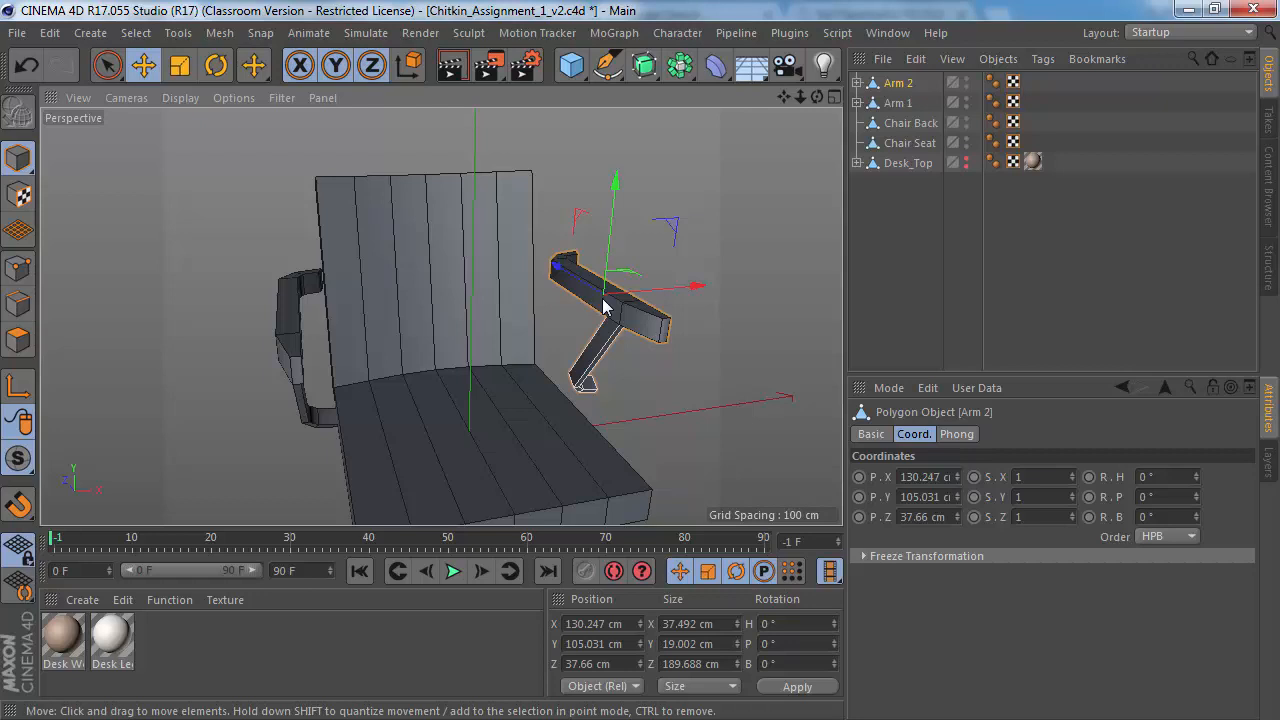
{"action": "left_click_drag", "start_coordinate": [606, 300], "coordinate": [651, 287], "text": "alt"}
{"action": "left_click_drag", "start_coordinate": [568, 350], "coordinate": [590, 286], "text": "alt"}
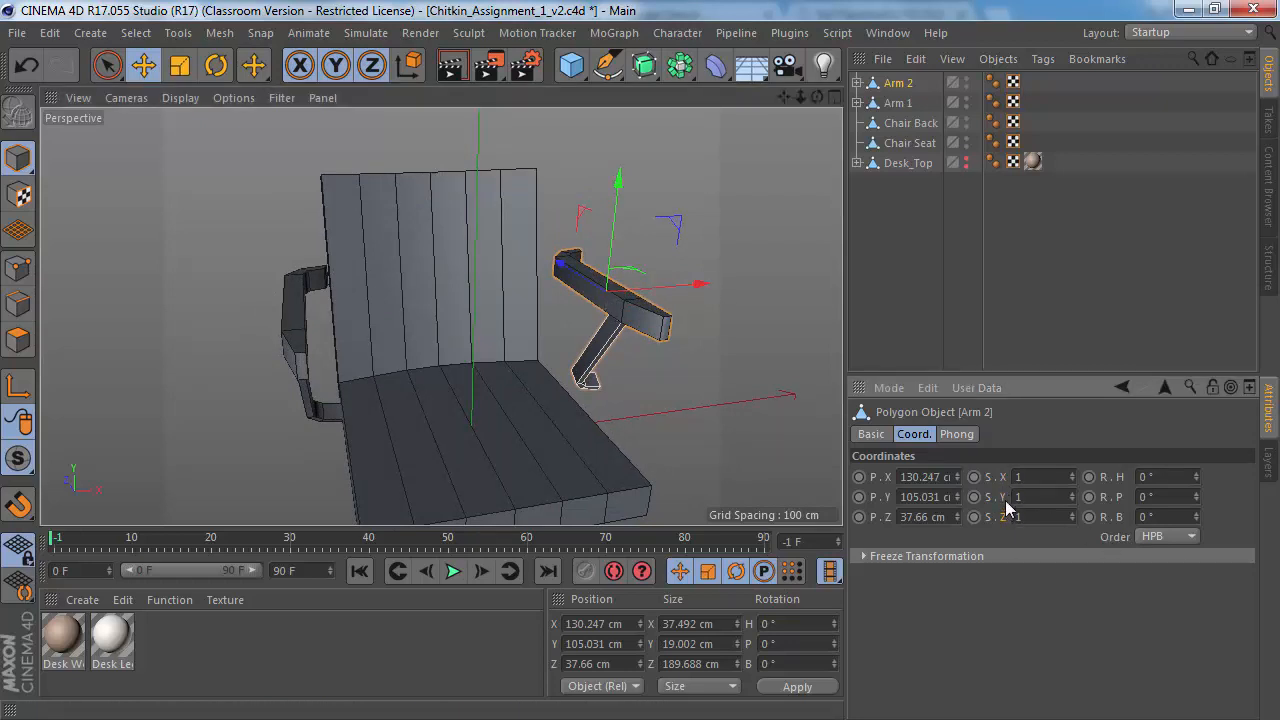
{"action": "left_click_drag", "start_coordinate": [605, 300], "coordinate": [720, 303], "text": "alt"}
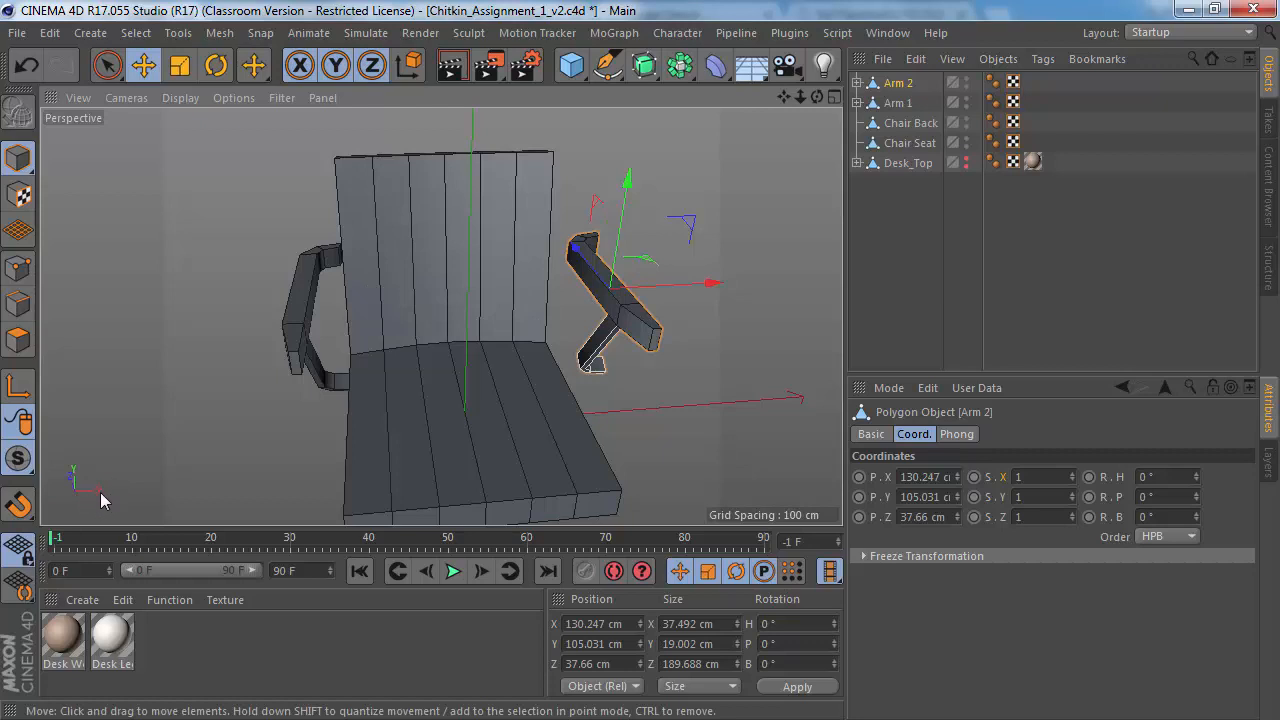
{"action": "double_click", "coordinate": [1031, 479]}
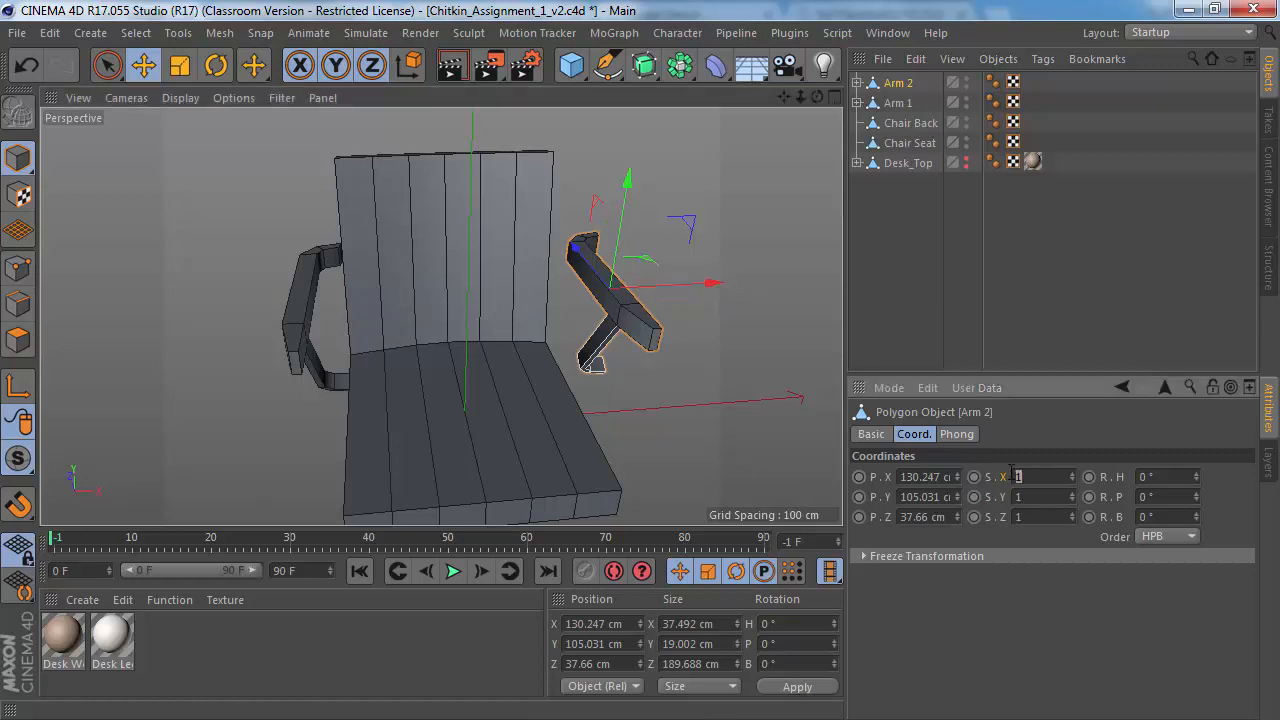
{"action": "type", "text": "-"}
{"action": "key", "text": "Return"}
{"action": "left_click_drag", "start_coordinate": [517, 288], "coordinate": [444, 240], "text": "alt"}
Step: Select the vertical edge on the inner side of Arm 1 where it bends toward the backrest
{"action": "left_click", "coordinate": [435, 213]}
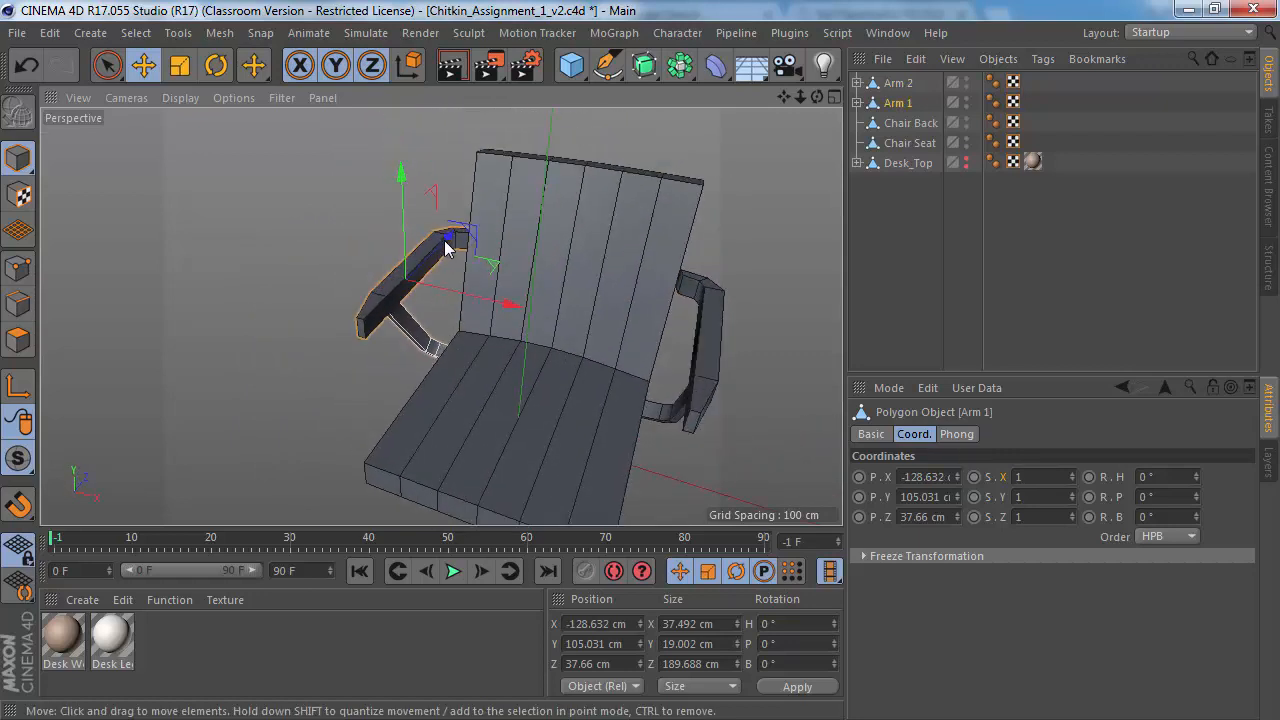
{"action": "scroll", "coordinate": [444, 240], "scroll_direction": "up", "scroll_amount": 5}
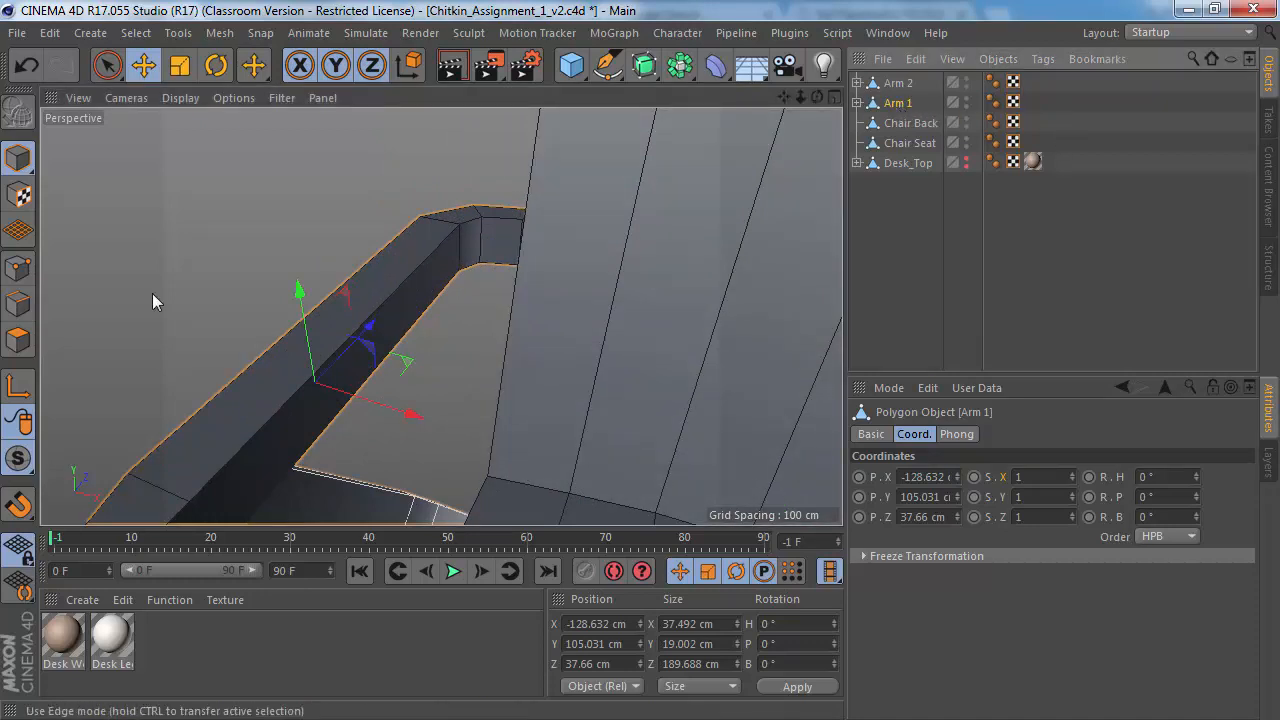
{"action": "left_click", "coordinate": [19, 301]}
{"action": "left_click_drag", "start_coordinate": [450, 264], "coordinate": [321, 277], "text": "alt"}
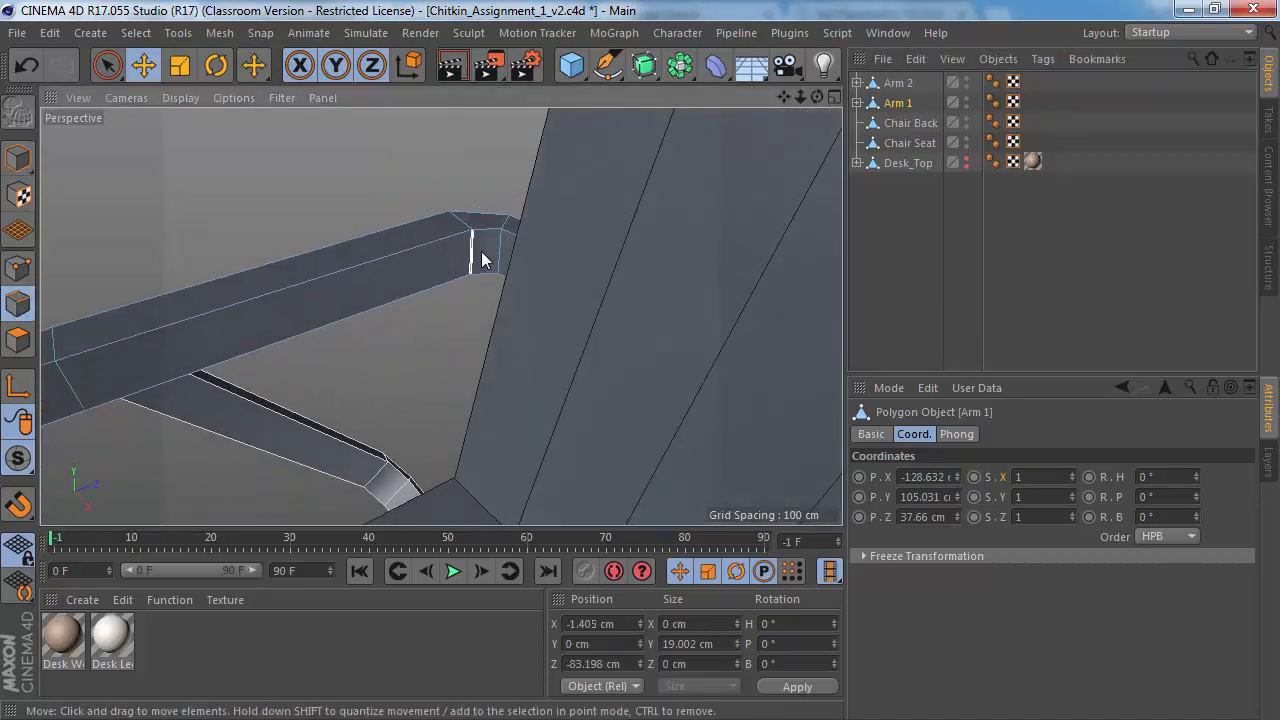
{"action": "left_click", "coordinate": [481, 259]}
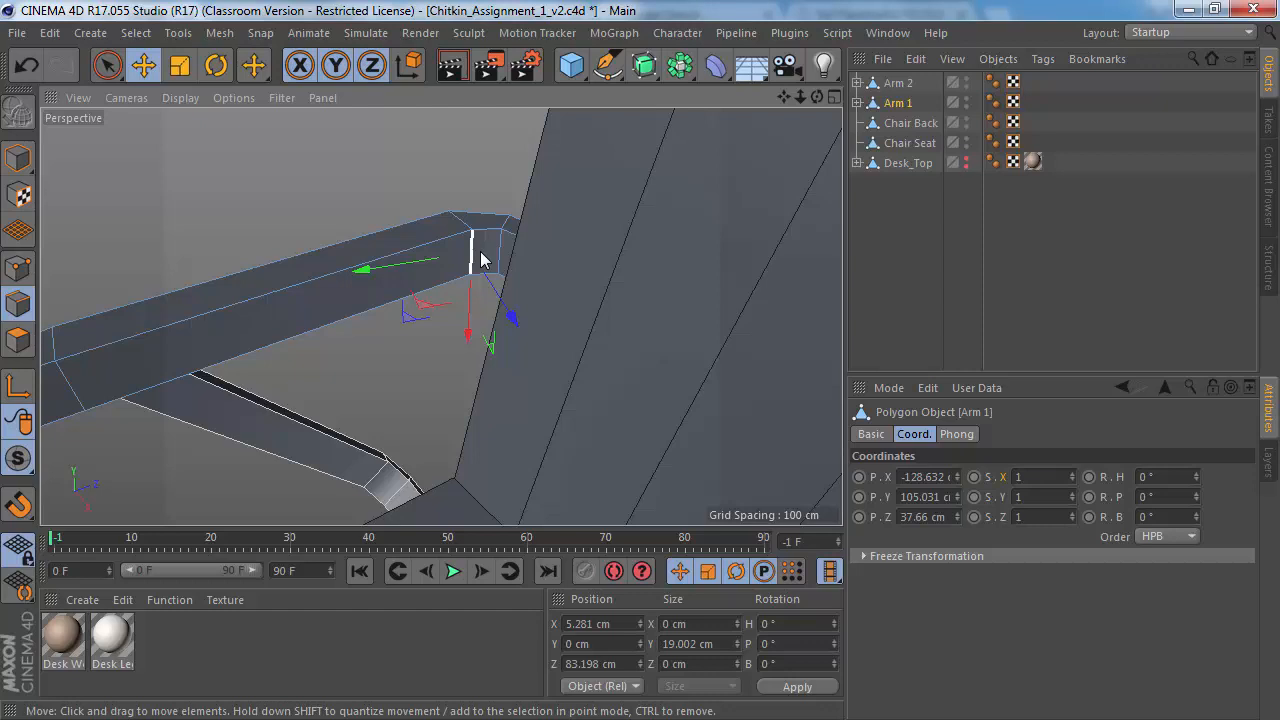
{"action": "mouse_move", "coordinate": [457, 251]}
{"action": "left_mouse_down", "text": "alt"}
{"action": "mouse_move", "coordinate": [360, 323]}
{"action": "mouse_move", "coordinate": [380, 277]}
{"action": "mouse_move", "coordinate": [463, 244]}
{"action": "left_mouse_up", "text": "alt"}
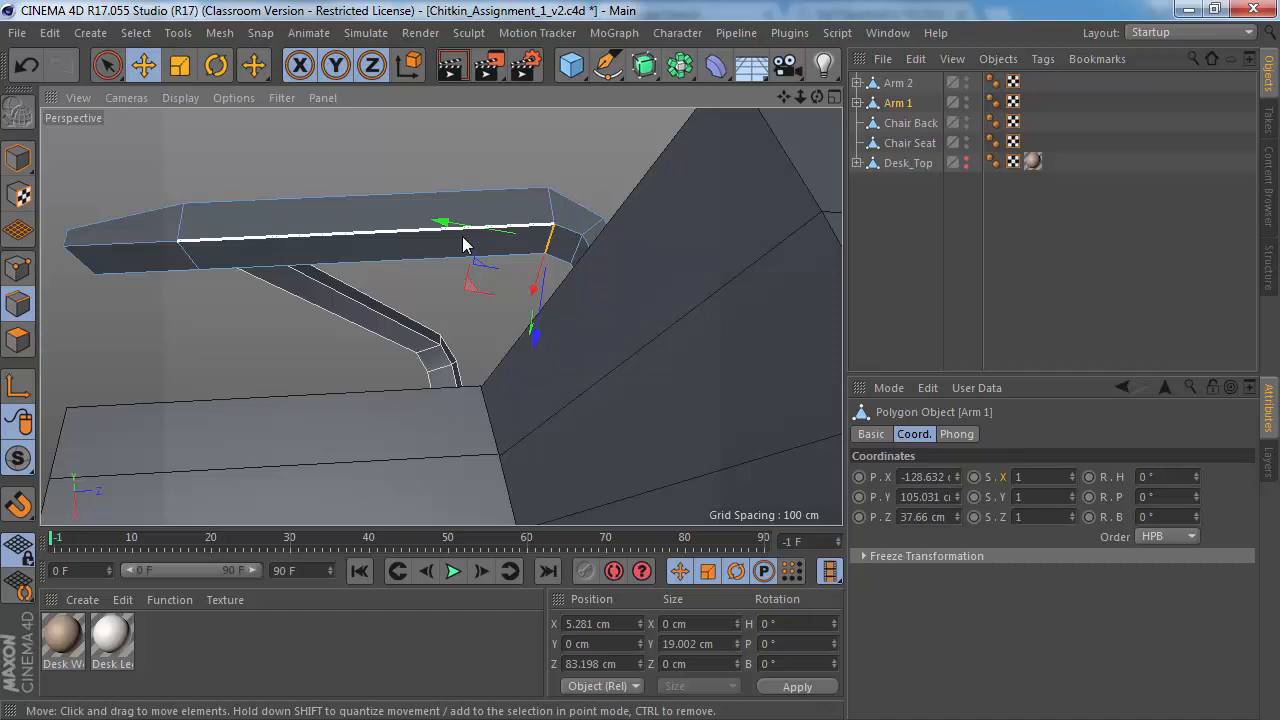
{"action": "mouse_move", "coordinate": [464, 226]}
{"action": "left_mouse_down", "text": "alt"}
{"action": "mouse_move", "coordinate": [542, 178]}
{"action": "mouse_move", "coordinate": [529, 223]}
{"action": "mouse_move", "coordinate": [487, 232]}
{"action": "left_mouse_up", "text": "alt"}
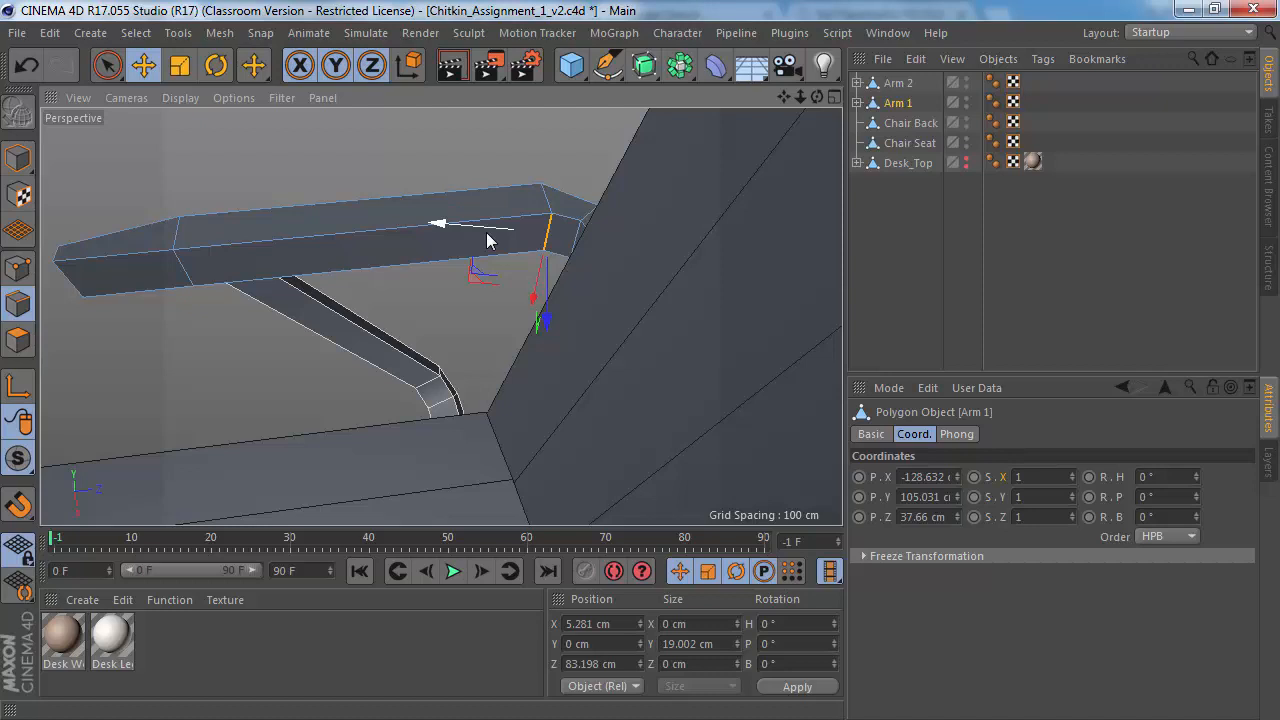
Step: Slide the selected inner bend edge of Arm 1 away from the backrest to about X 4.2 cm, Z 70.2 cm
{"action": "left_click_drag", "start_coordinate": [486, 240], "coordinate": [624, 240], "text": "alt"}
{"action": "left_click_drag", "start_coordinate": [562, 208], "coordinate": [500, 272]}
{"action": "mouse_move", "coordinate": [506, 222]}
{"action": "left_mouse_down", "text": "alt"}
{"action": "mouse_move", "coordinate": [502, 239]}
{"action": "mouse_move", "coordinate": [521, 224]}
{"action": "left_mouse_up", "text": "alt"}
{"action": "left_click", "coordinate": [517, 228]}
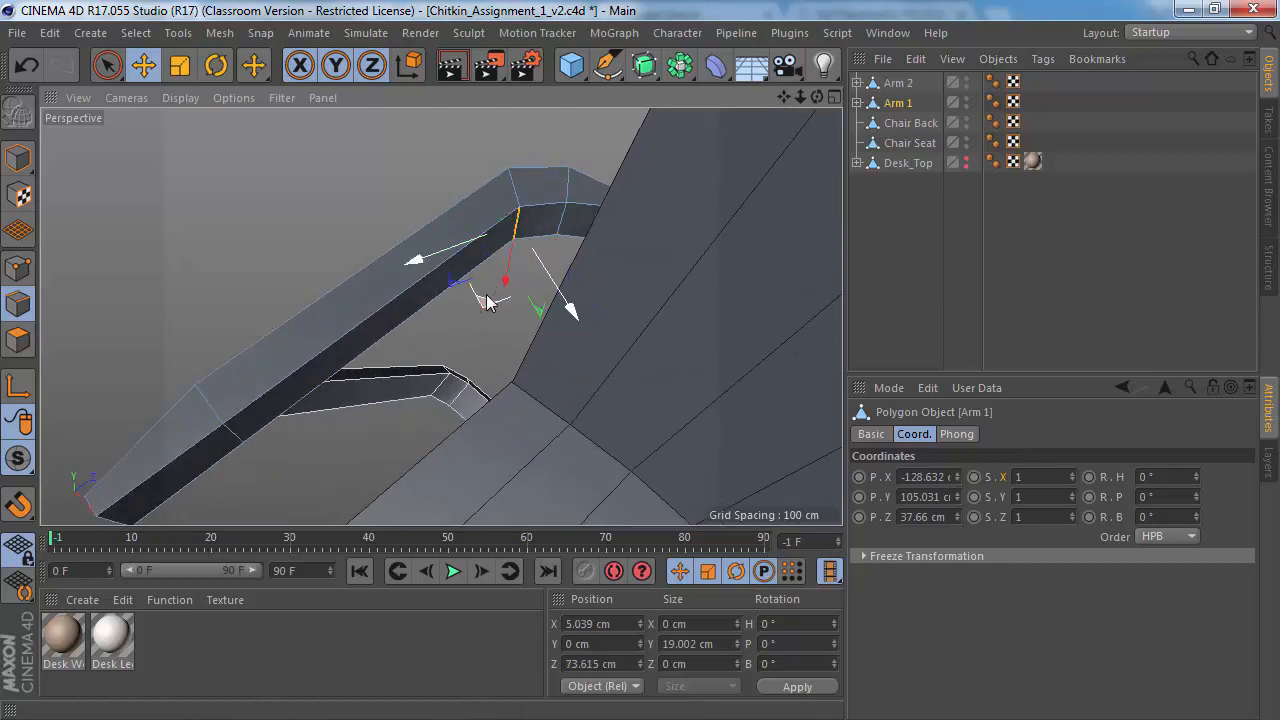
{"action": "left_click_drag", "start_coordinate": [485, 296], "coordinate": [474, 301]}
{"action": "left_click_drag", "start_coordinate": [560, 208], "coordinate": [594, 203], "text": "alt"}
{"action": "scroll", "coordinate": [540, 203], "scroll_direction": "down", "scroll_amount": 5}
{"action": "left_click_drag", "start_coordinate": [473, 197], "coordinate": [477, 163], "text": "alt"}
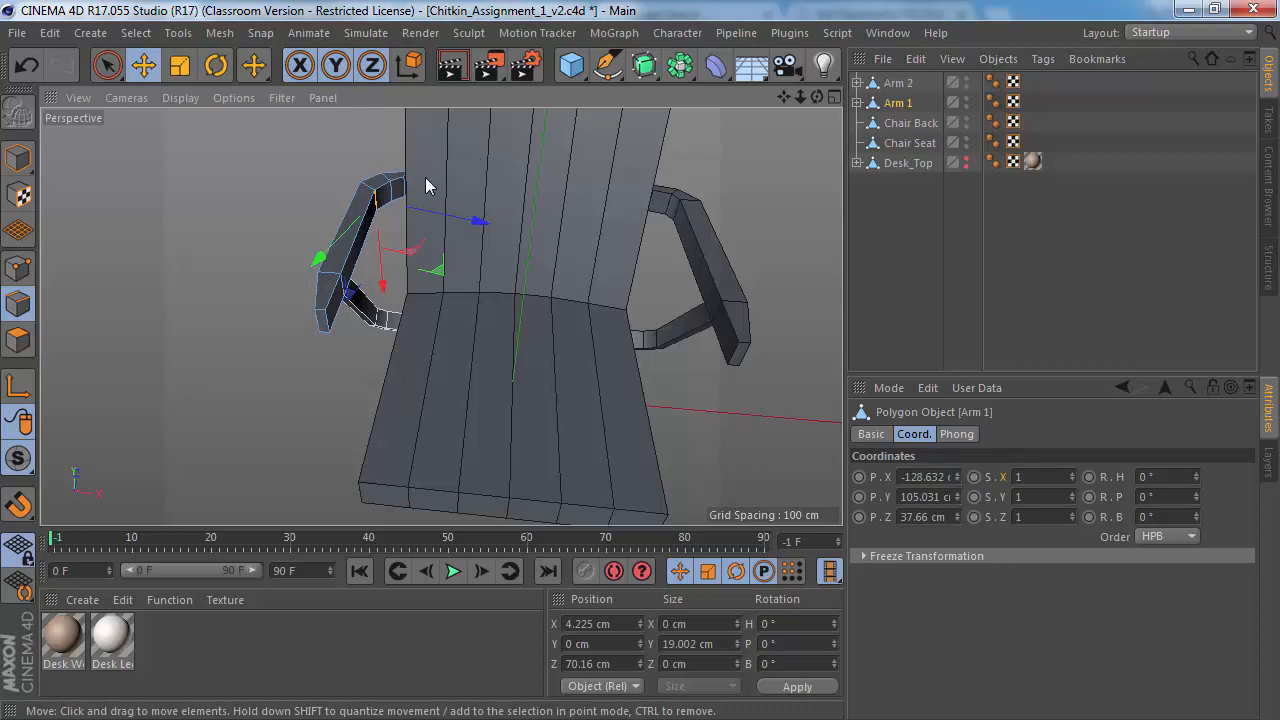
{"action": "left_click_drag", "start_coordinate": [426, 178], "coordinate": [451, 194], "text": "alt"}
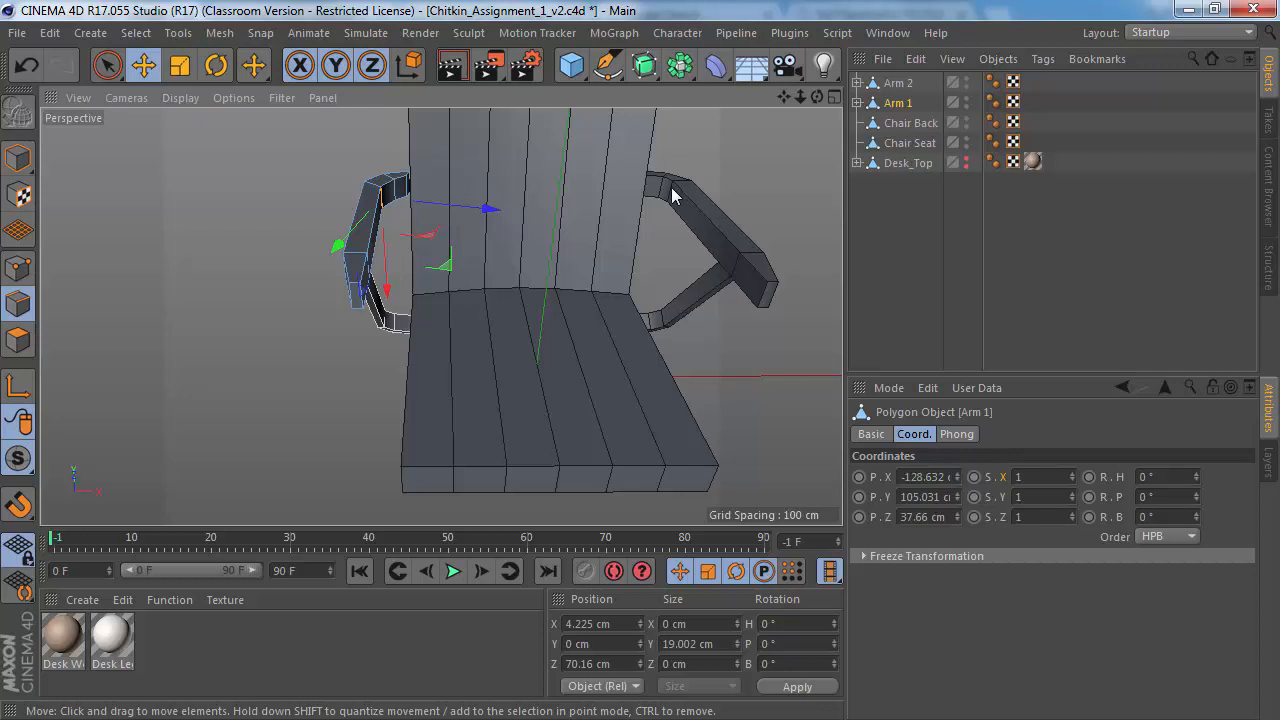
Step: Delete the mirrored Arm 2 copy together with its support
{"action": "left_click", "coordinate": [897, 84]}
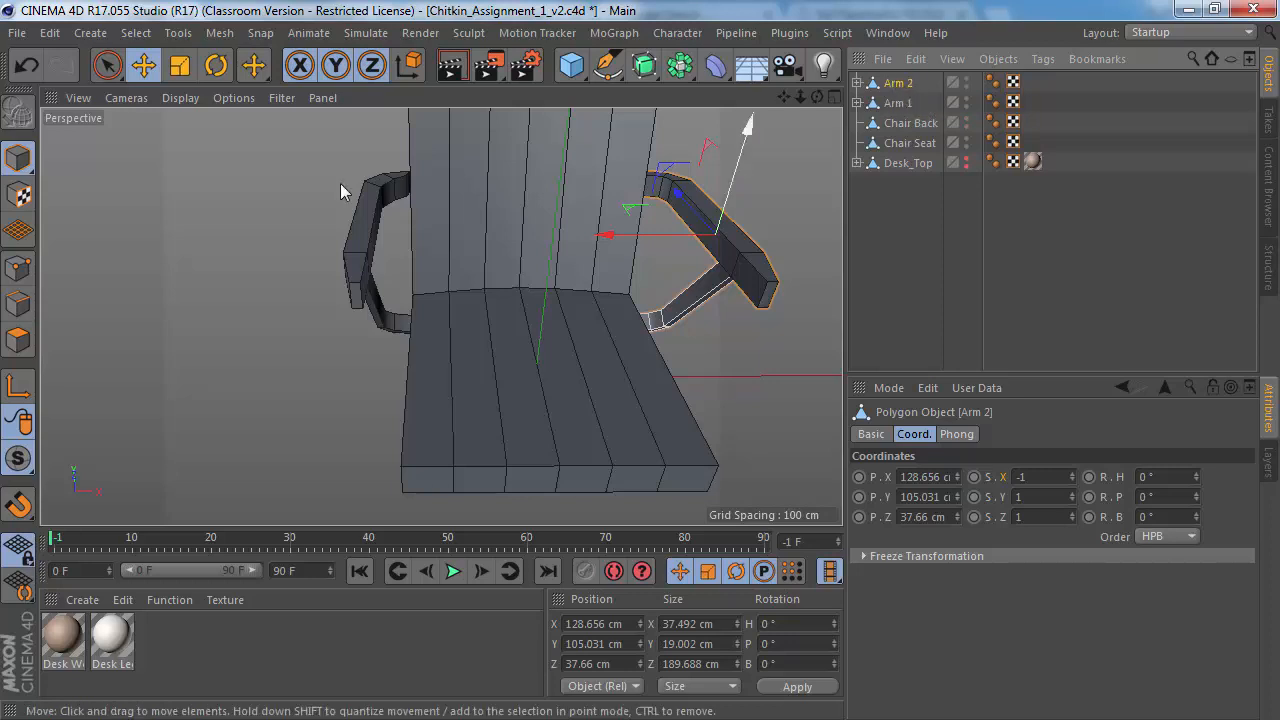
{"action": "left_click_drag", "start_coordinate": [341, 186], "coordinate": [477, 212], "text": "alt"}
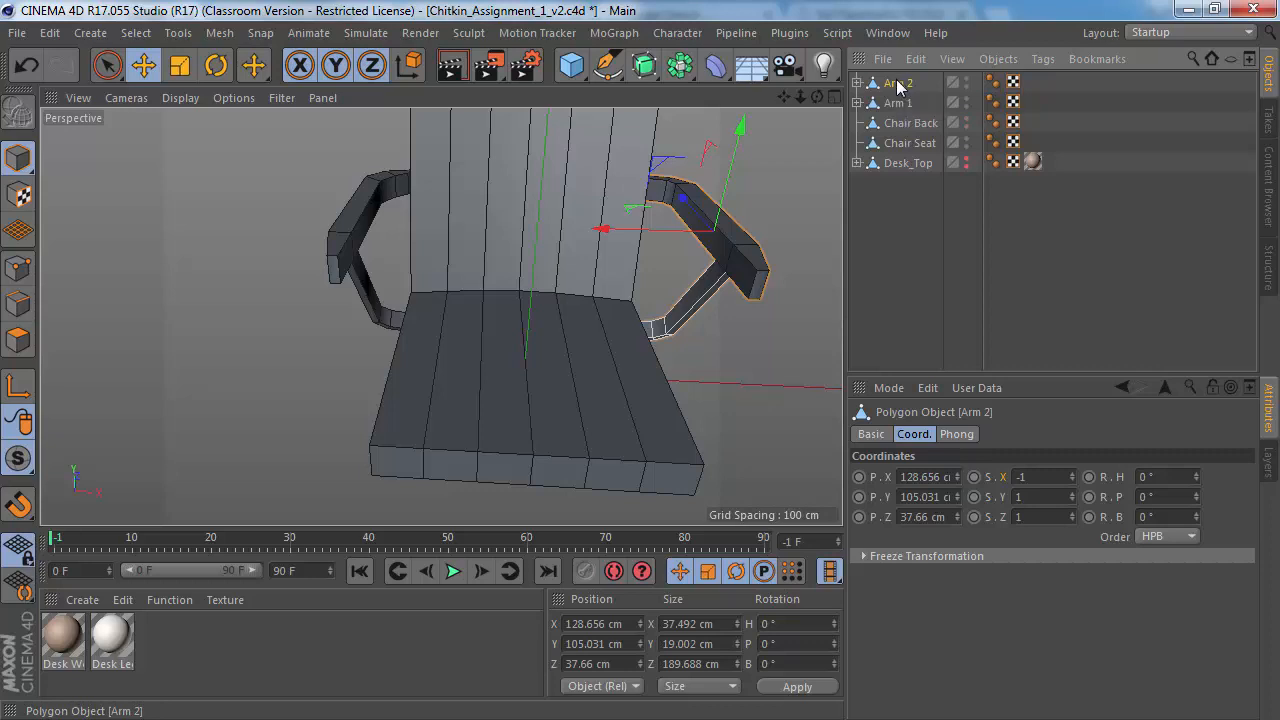
{"action": "key", "text": "Delete"}
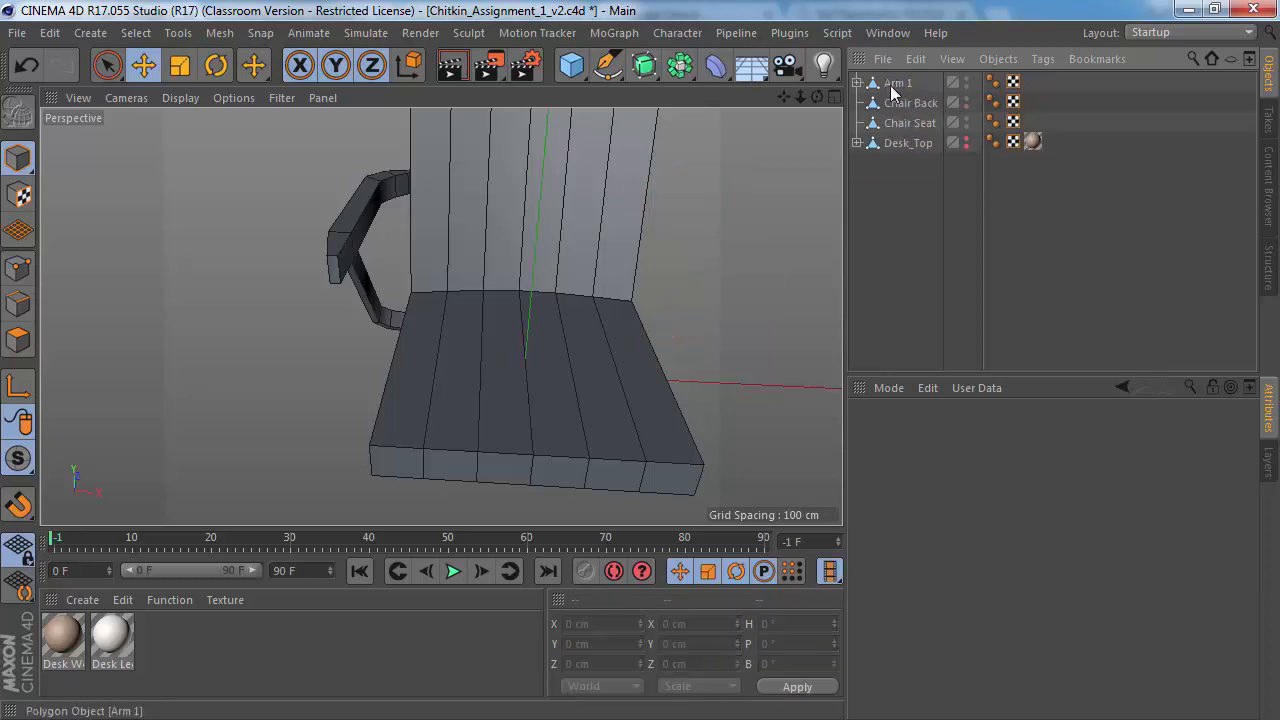
Step: Create an instance of Arm 1 and display the instance's object properties
{"action": "left_click", "coordinate": [897, 84]}
{"action": "left_click_drag", "start_coordinate": [482, 254], "coordinate": [367, 222], "text": "alt"}
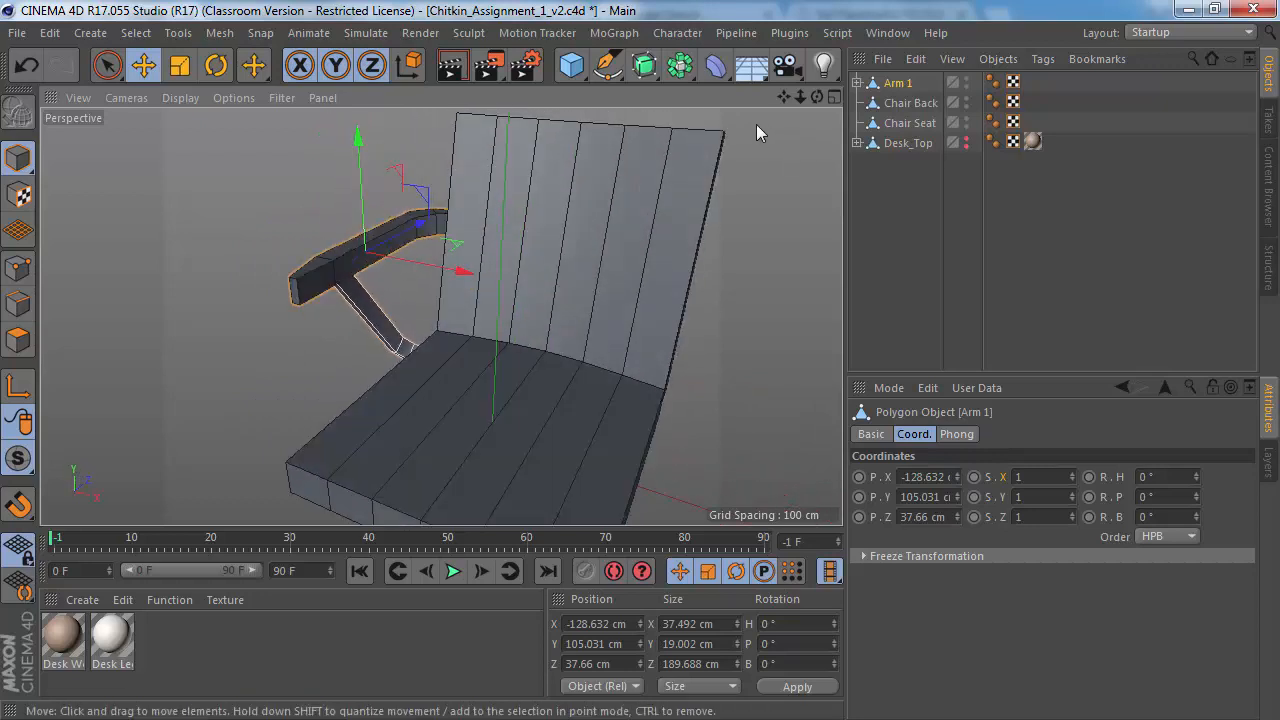
{"action": "left_click", "coordinate": [681, 70]}
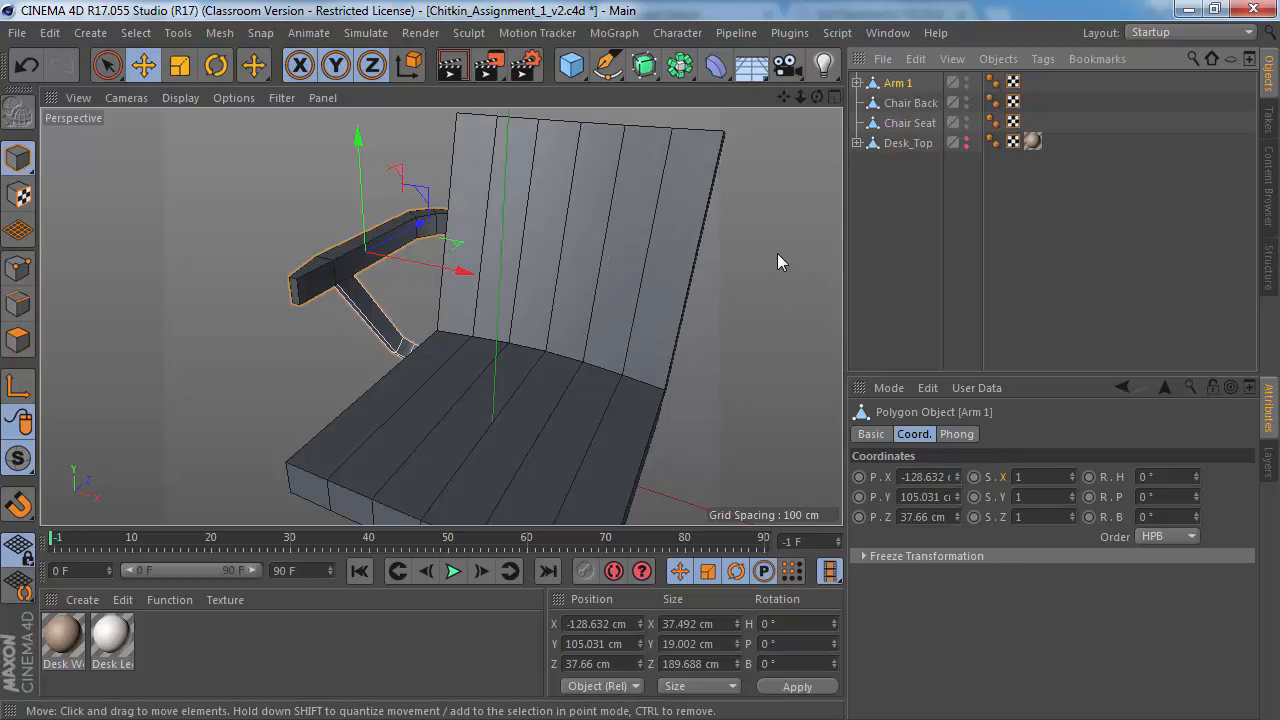
{"action": "left_click", "coordinate": [680, 68]}
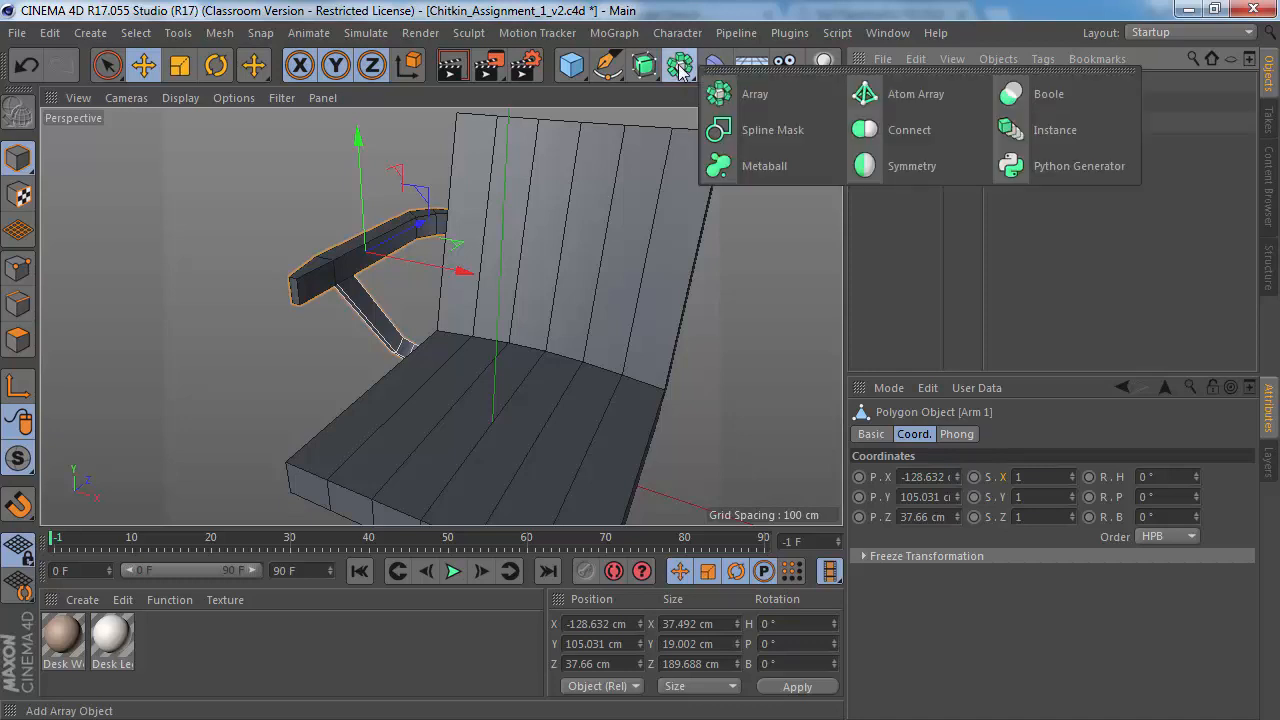
{"action": "left_click", "coordinate": [1060, 129]}
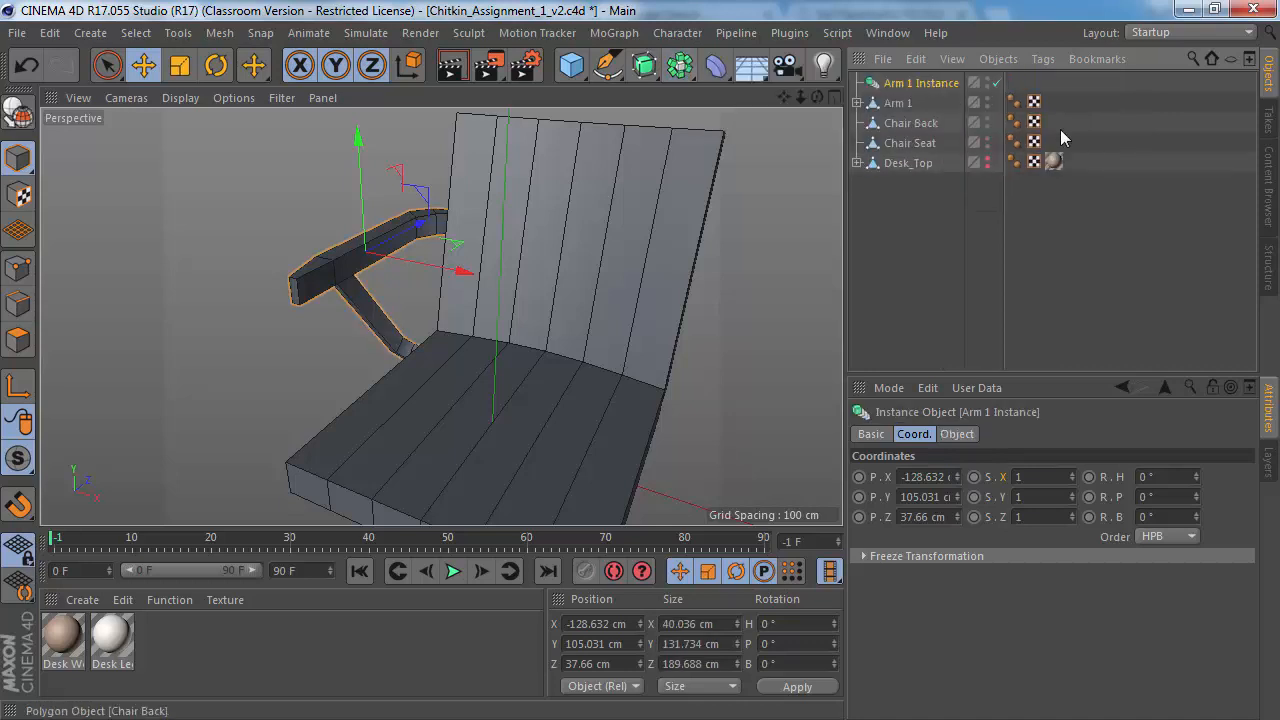
{"action": "left_click", "coordinate": [960, 434]}
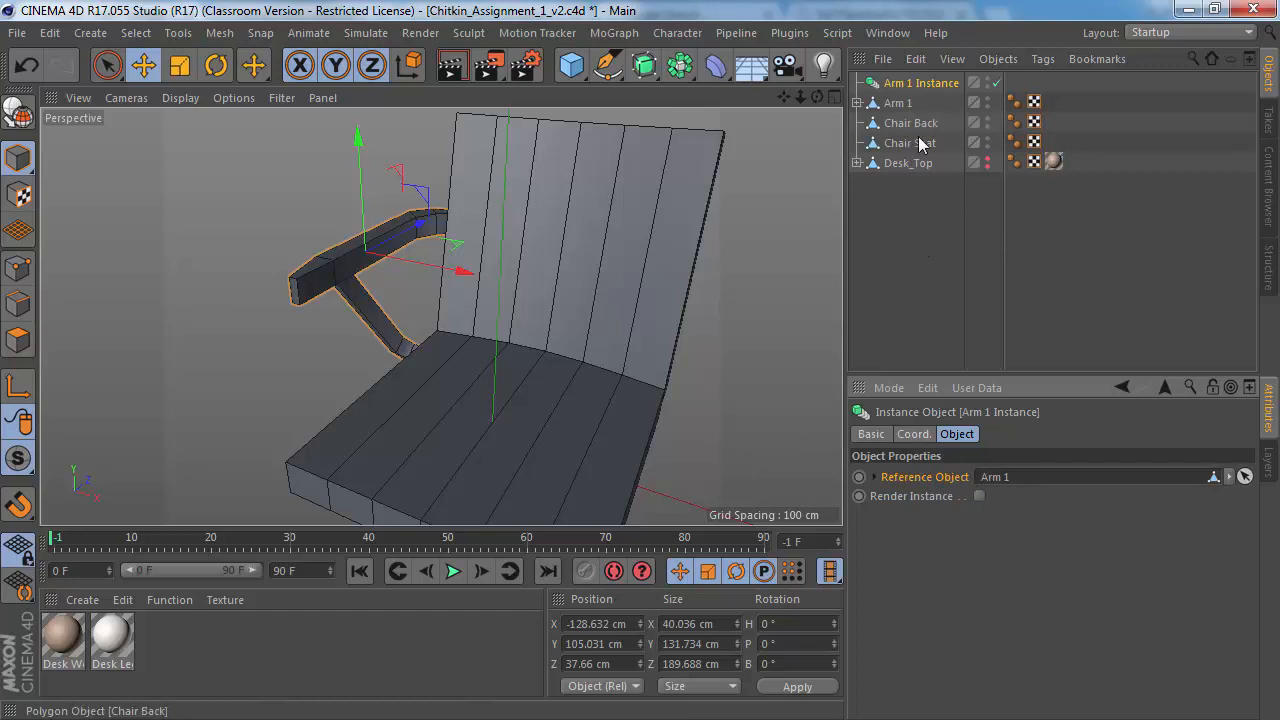
Step: Rename the Arm 1 instance as Arm 2
{"action": "left_click", "coordinate": [905, 86]}
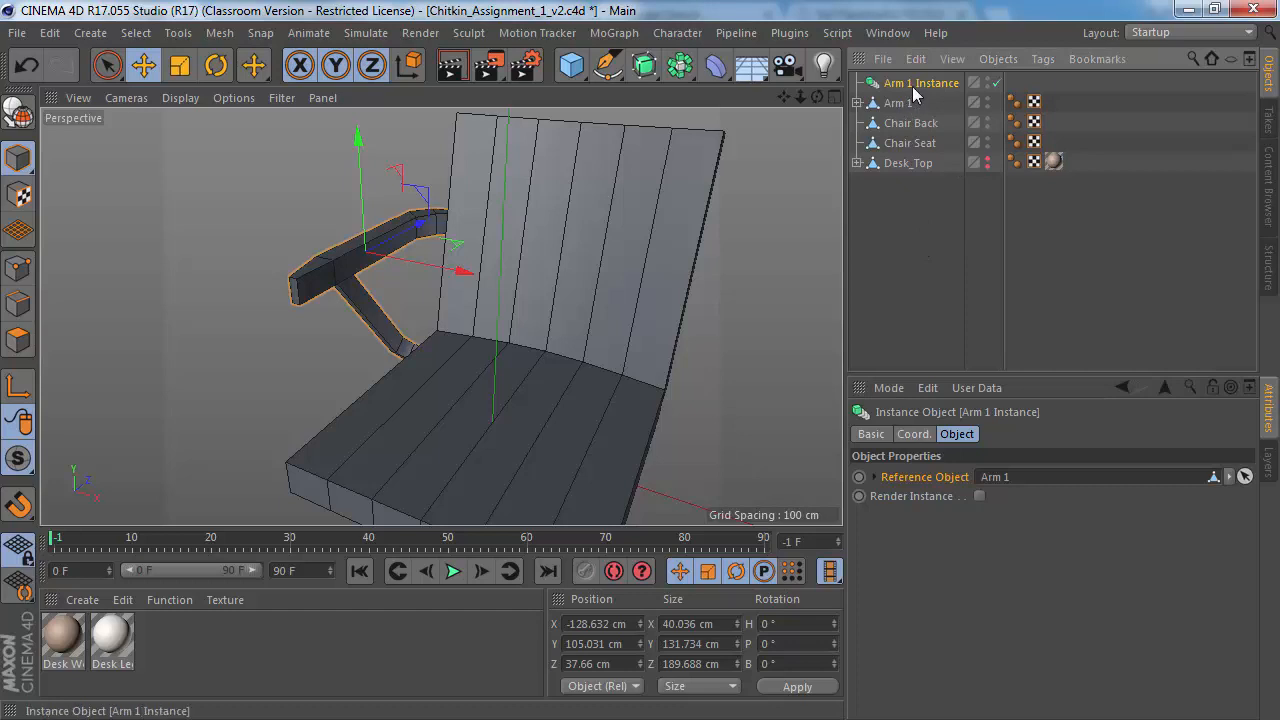
{"action": "left_click", "coordinate": [914, 104]}
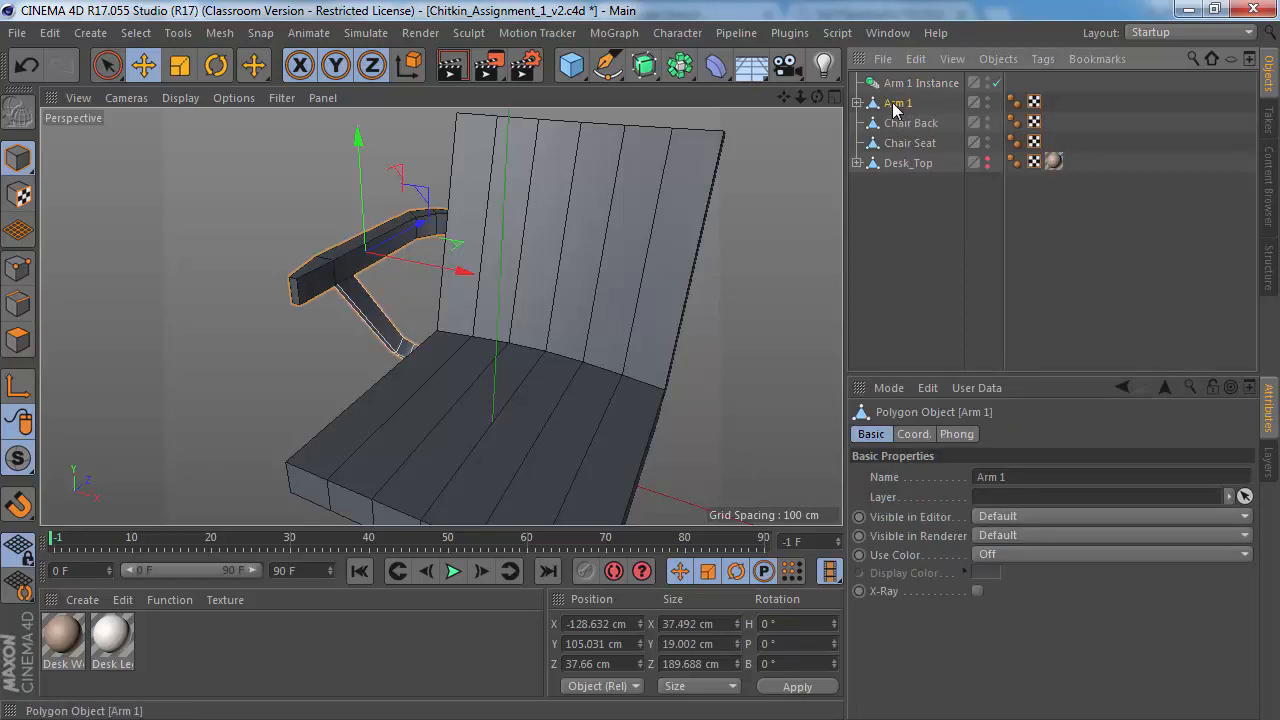
{"action": "left_click", "coordinate": [905, 86]}
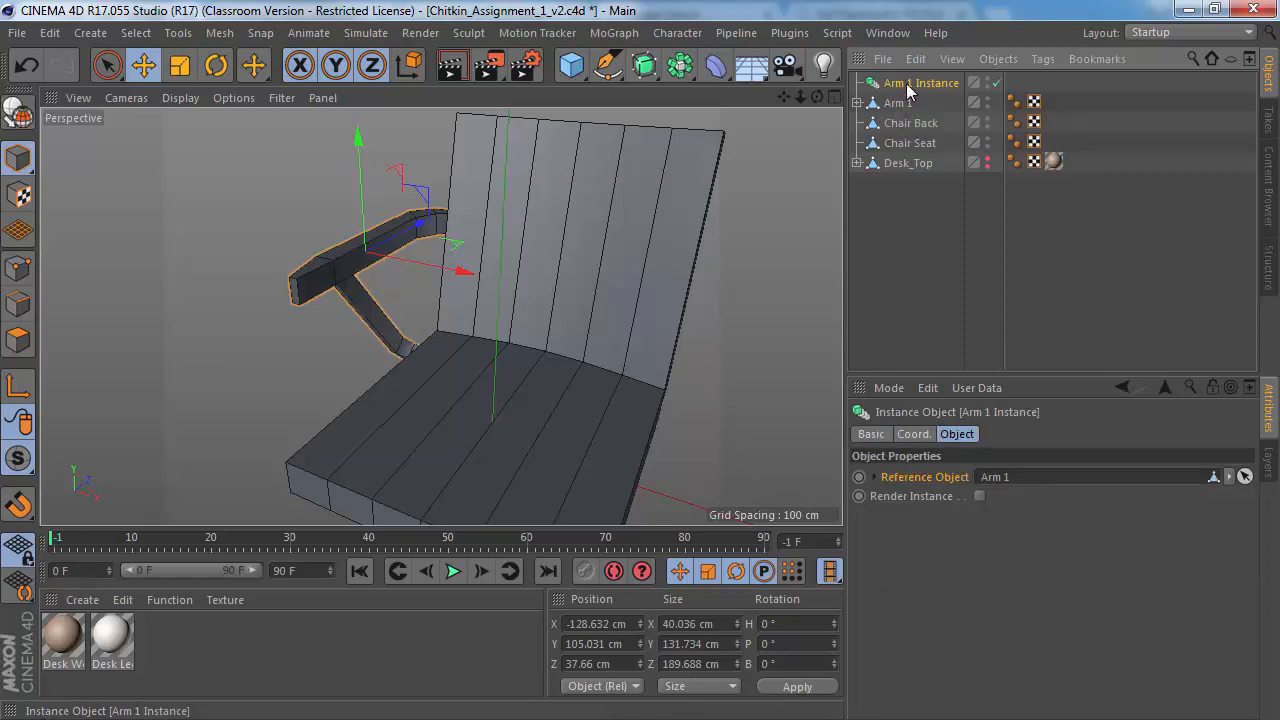
{"action": "double_click", "coordinate": [908, 86]}
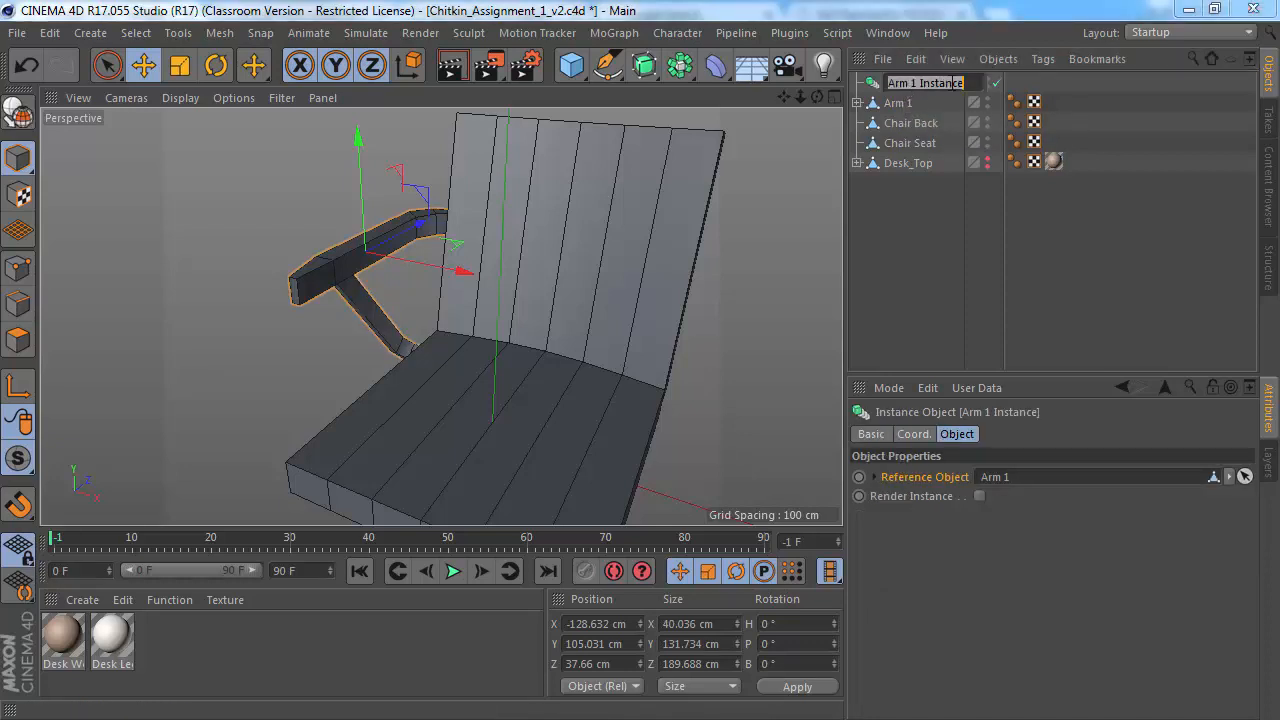
{"action": "type", "text": "Arm 2"}
{"action": "key", "text": "Return"}
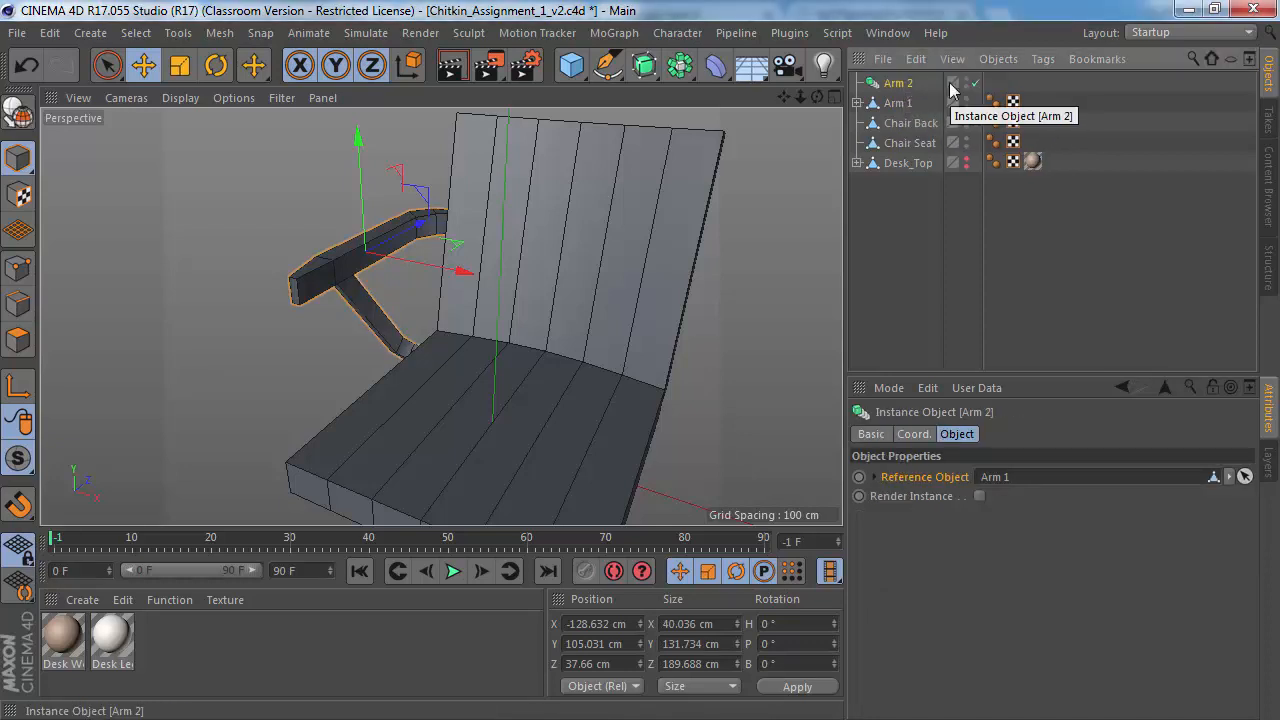
Step: Move the Arm 2 instance across to the chair's opposite side, at about X 111.6 cm
{"action": "left_click", "coordinate": [930, 434]}
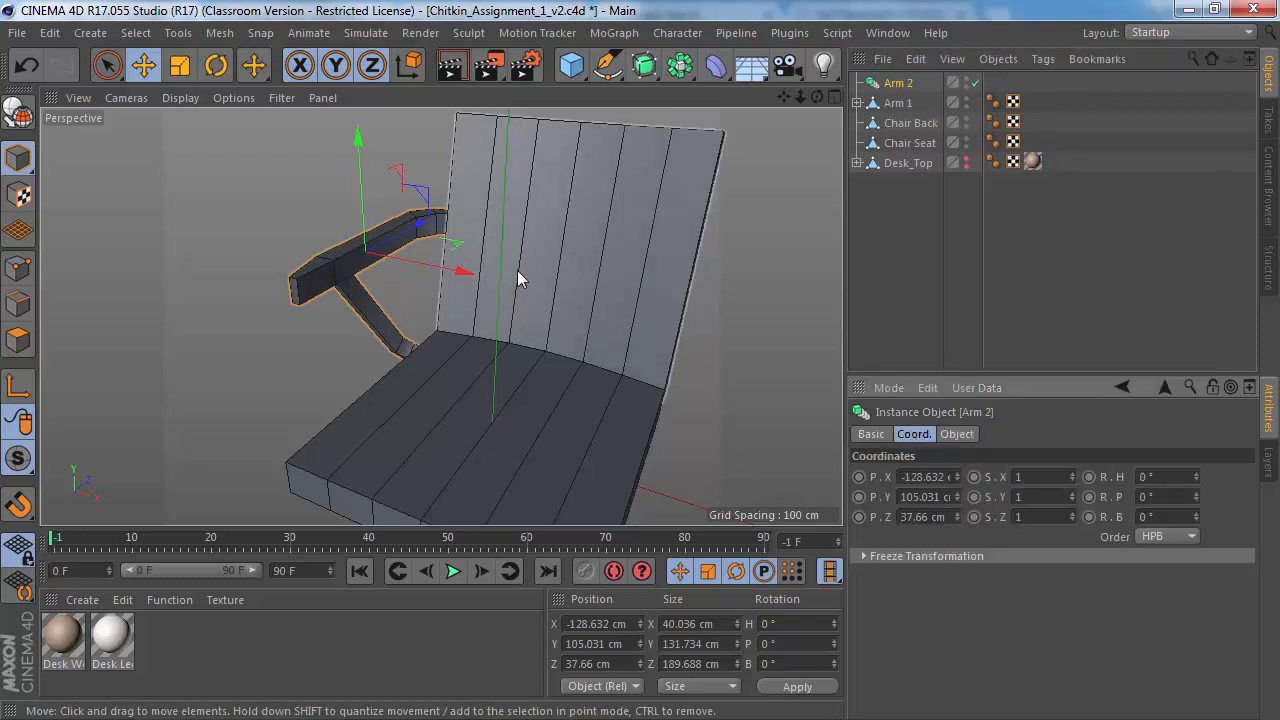
{"action": "scroll", "coordinate": [517, 277], "scroll_direction": "down", "scroll_amount": 3}
{"action": "left_click_drag", "start_coordinate": [545, 265], "coordinate": [752, 321], "text": "alt"}
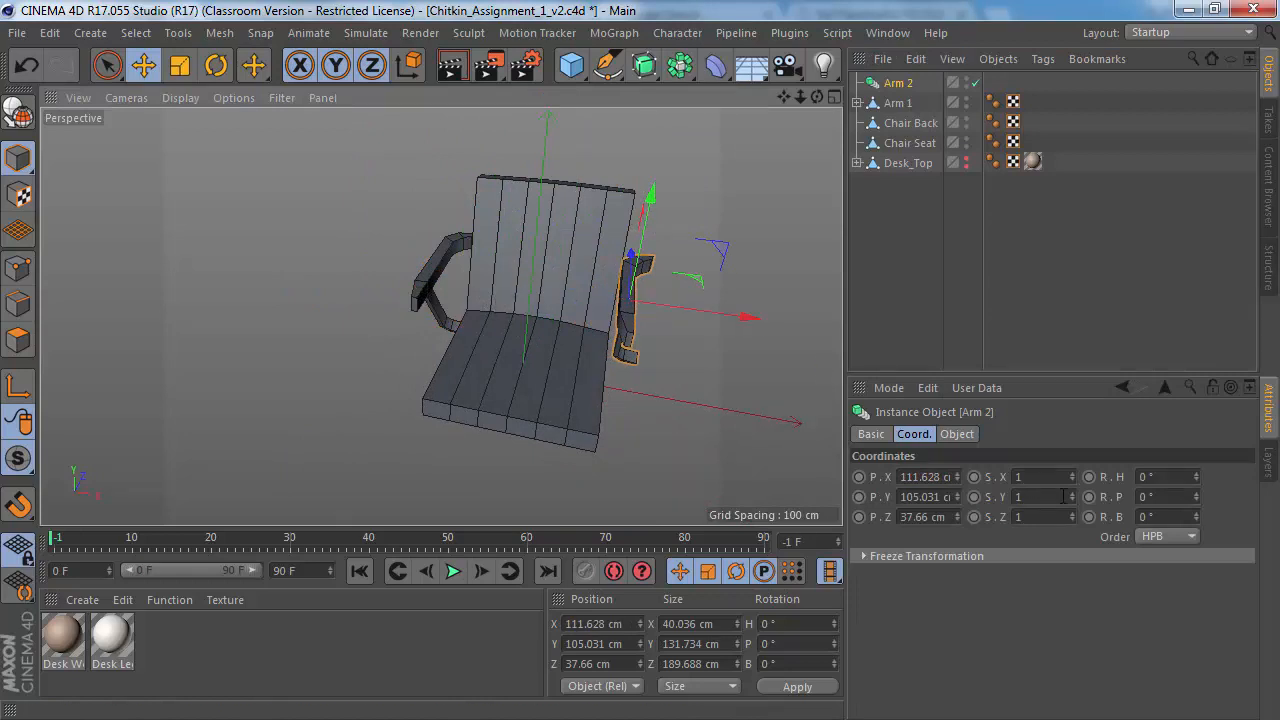
Step: Set Arm 2's X scale to -1 to mirror it, and shift it outward to about X 126.8 cm
{"action": "left_click", "coordinate": [1042, 480]}
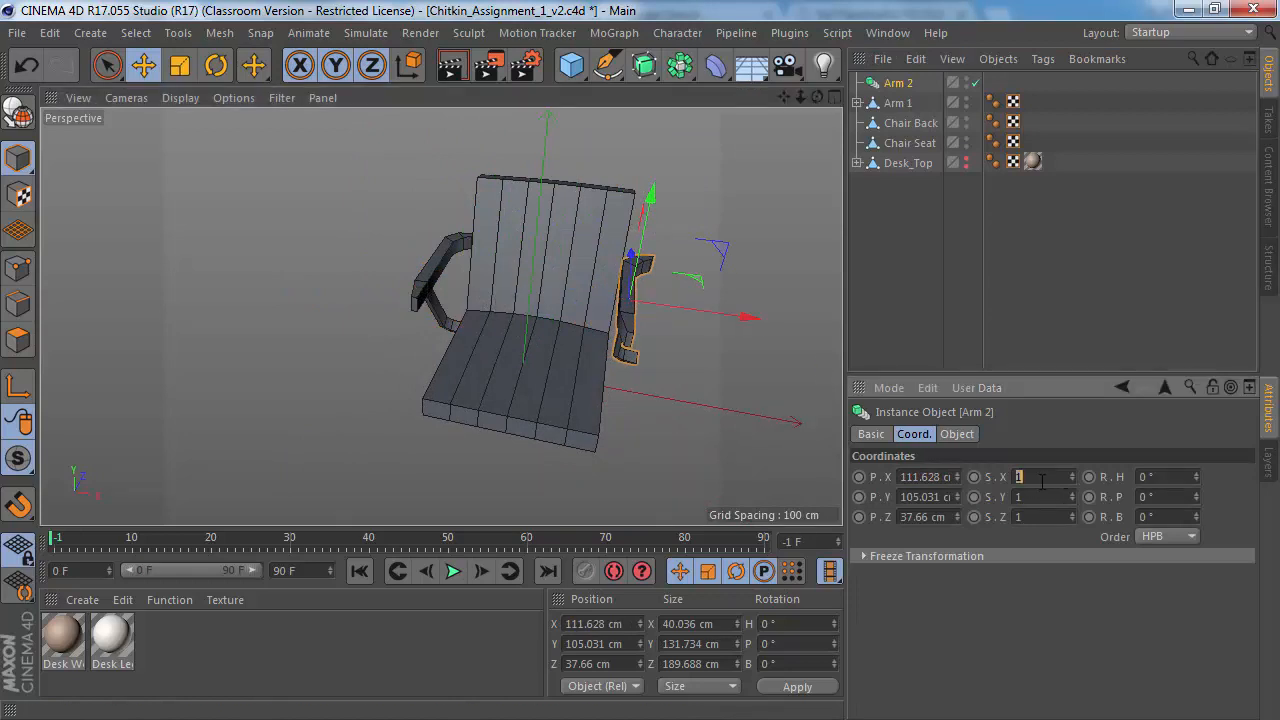
{"action": "key", "text": "Return"}
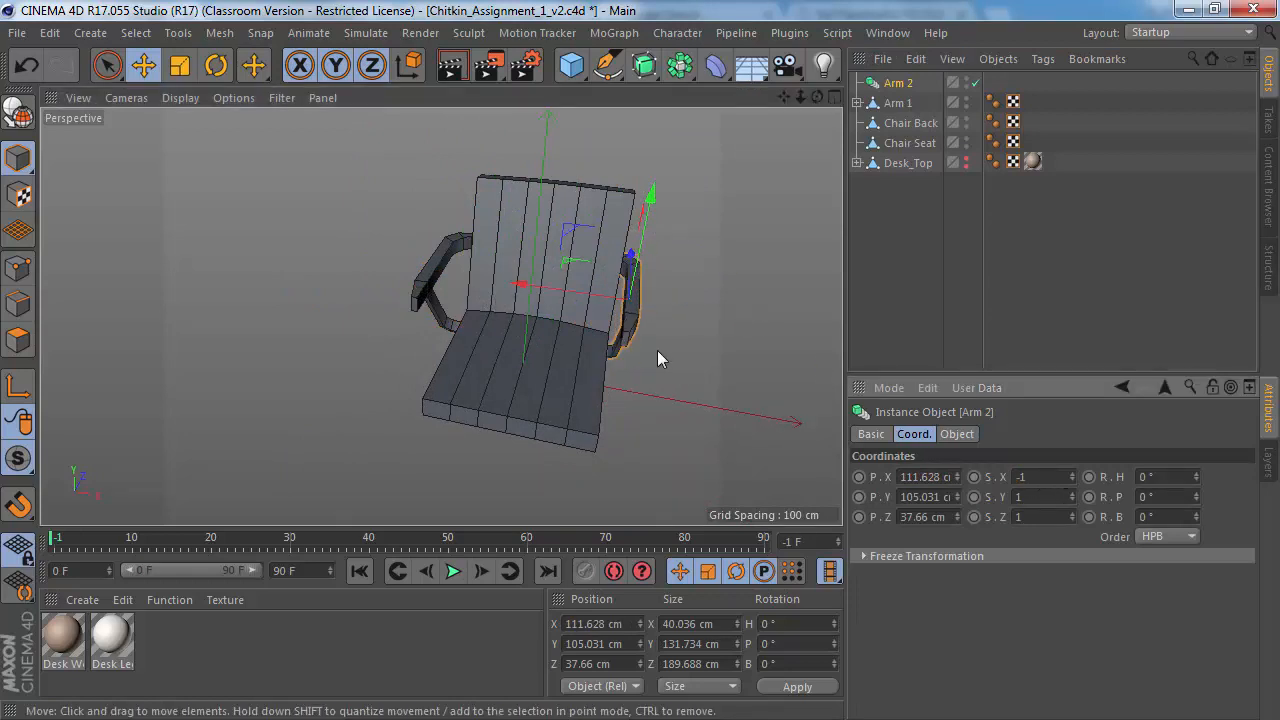
{"action": "scroll", "coordinate": [648, 304], "scroll_direction": "up", "scroll_amount": 3}
{"action": "left_click_drag", "start_coordinate": [588, 290], "coordinate": [786, 201]}
Step: Expand Arm 1 in the hierarchy and select the vertical edge at its inner bend near the backrest
{"action": "left_click", "coordinate": [885, 103]}
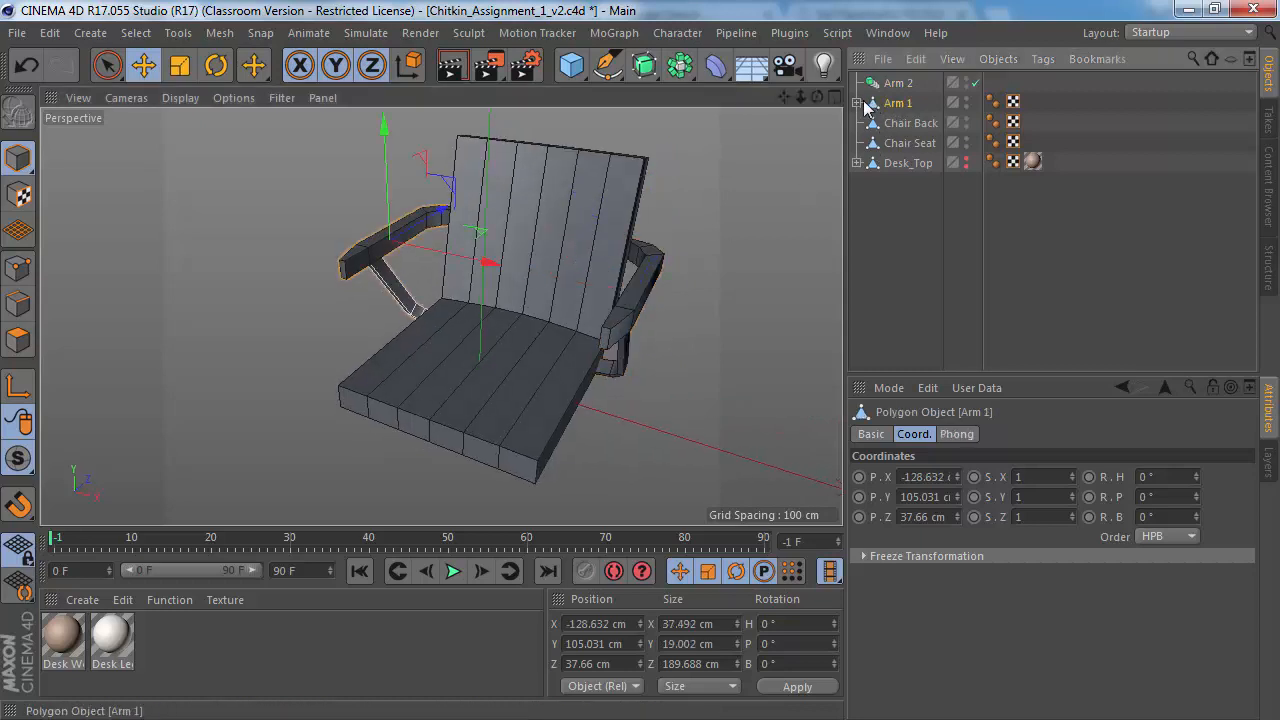
{"action": "left_click", "coordinate": [857, 103]}
{"action": "middle_click_drag", "start_coordinate": [449, 270], "coordinate": [497, 338], "text": "alt"}
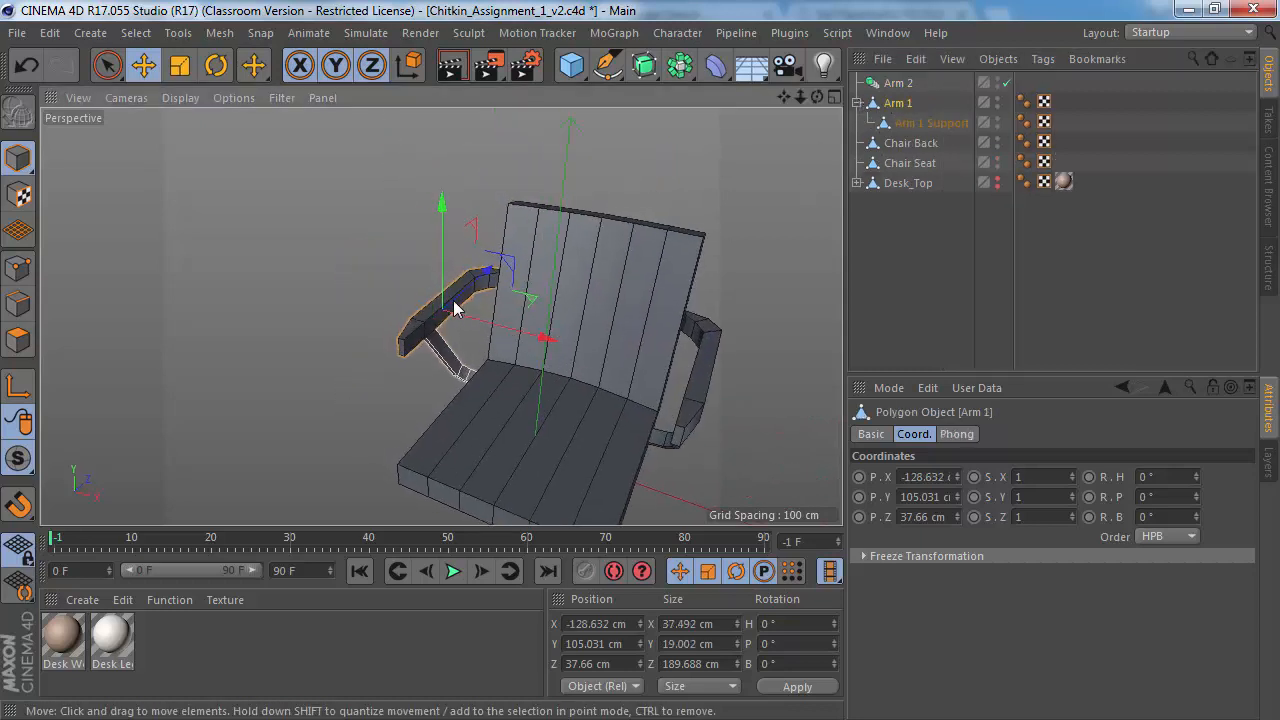
{"action": "mouse_move", "coordinate": [452, 300]}
{"action": "right_mouse_down", "text": "alt"}
{"action": "mouse_move", "coordinate": [517, 286]}
{"action": "mouse_move", "coordinate": [551, 257]}
{"action": "mouse_move", "coordinate": [327, 262]}
{"action": "right_mouse_up", "text": "alt"}
{"action": "left_click", "coordinate": [17, 305]}
{"action": "left_click", "coordinate": [497, 268]}
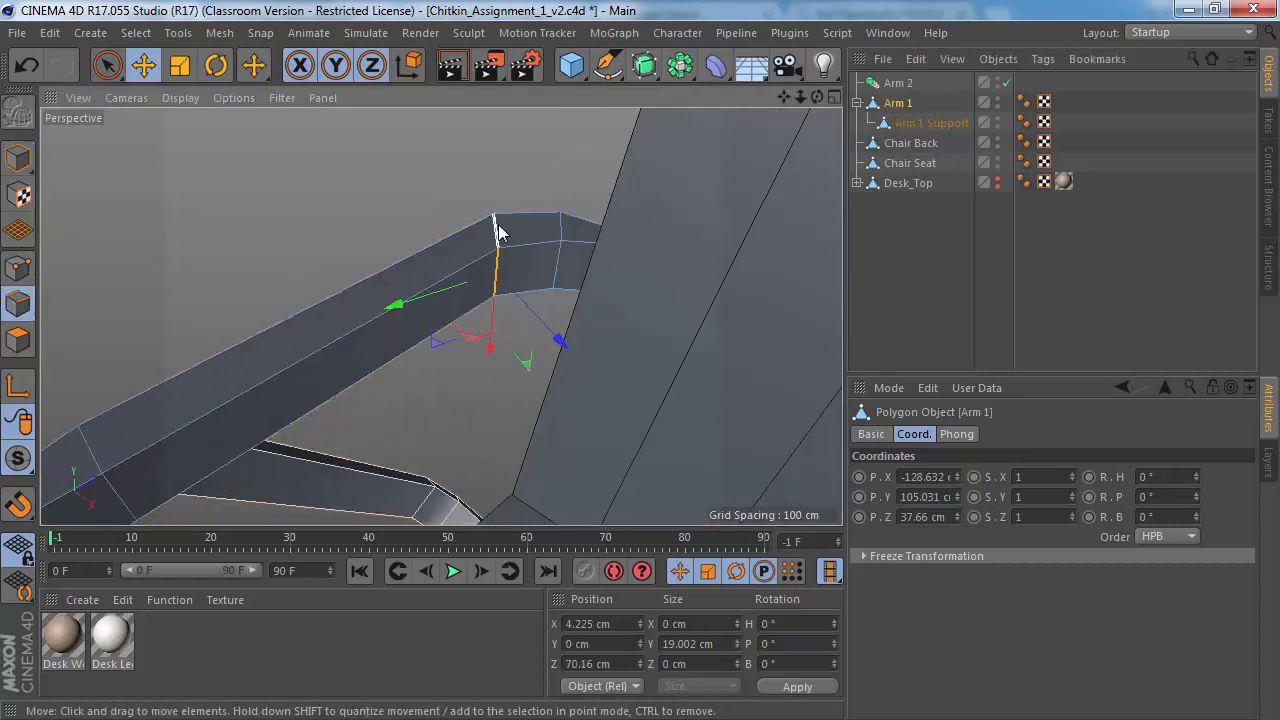
{"action": "left_click_drag", "start_coordinate": [523, 266], "coordinate": [462, 334], "text": "alt"}
{"action": "right_click_drag", "start_coordinate": [507, 314], "coordinate": [359, 286], "text": "alt"}
{"action": "left_click_drag", "start_coordinate": [359, 285], "coordinate": [443, 292], "text": "alt"}
Step: Raise Arm 1's long top polygon about 60 cm to test the linked instance, and undo the move
{"action": "left_click", "coordinate": [17, 340]}
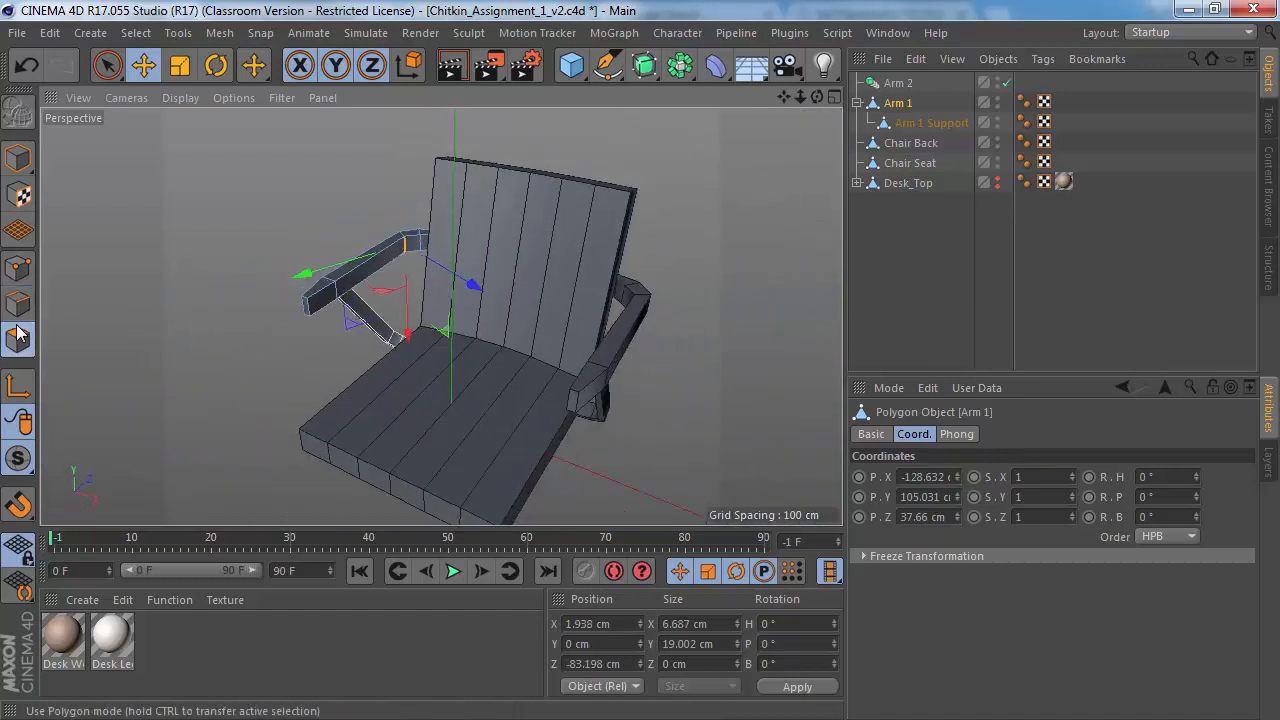
{"action": "left_click", "coordinate": [350, 268]}
{"action": "left_click_drag", "start_coordinate": [370, 226], "coordinate": [374, 131], "text": "alt"}
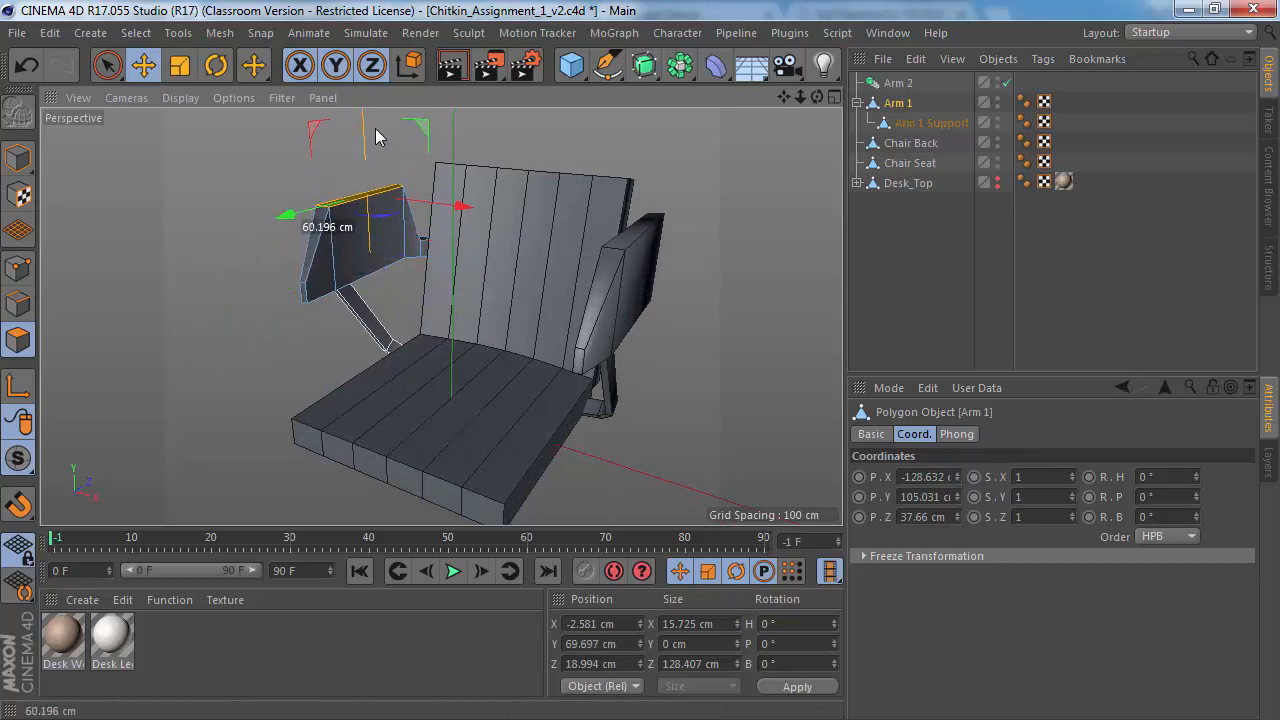
{"action": "left_click_drag", "start_coordinate": [511, 236], "coordinate": [604, 279], "text": "alt"}
{"action": "key", "text": "ctrl+z"}
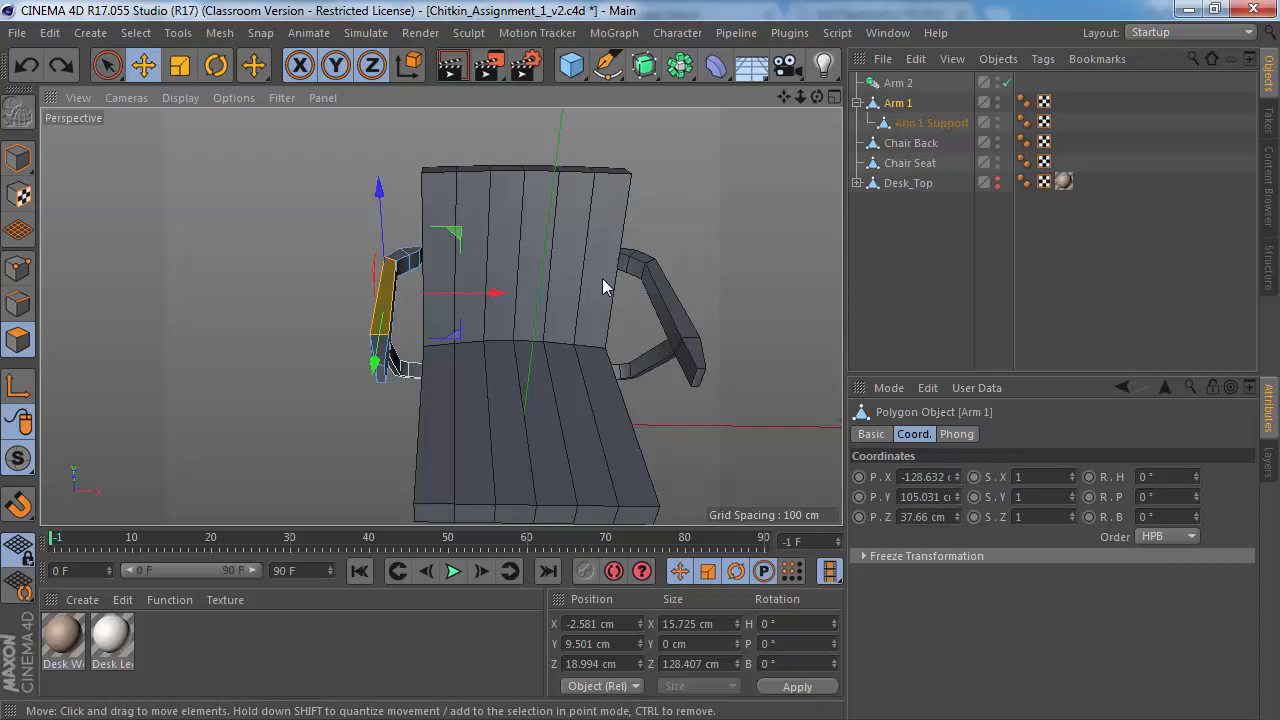
Step: Compare the modelled armrests and supports with the chair reference photo
{"action": "left_click_drag", "start_coordinate": [534, 257], "coordinate": [414, 228], "text": "alt"}
{"action": "key", "text": "alt+Tab"}
{"action": "scroll", "coordinate": [420, 449], "scroll_direction": "down", "scroll_amount": 3}
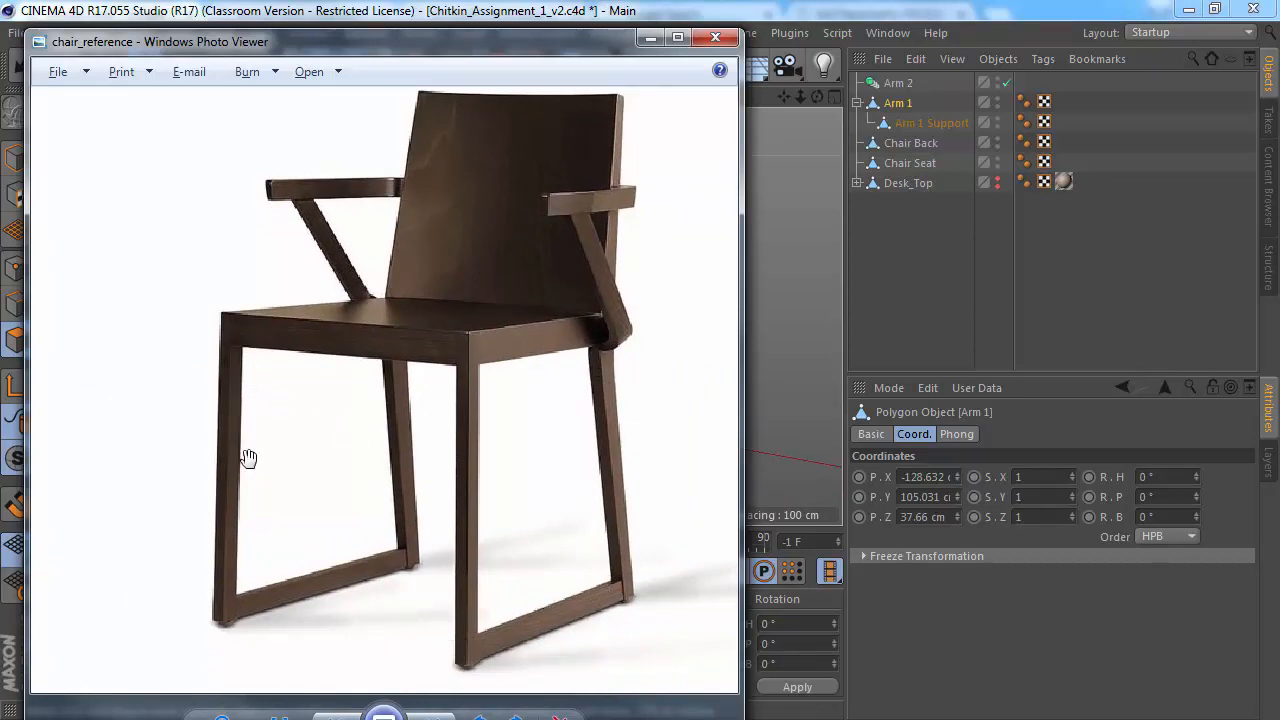
{"action": "key", "text": "alt+Tab"}
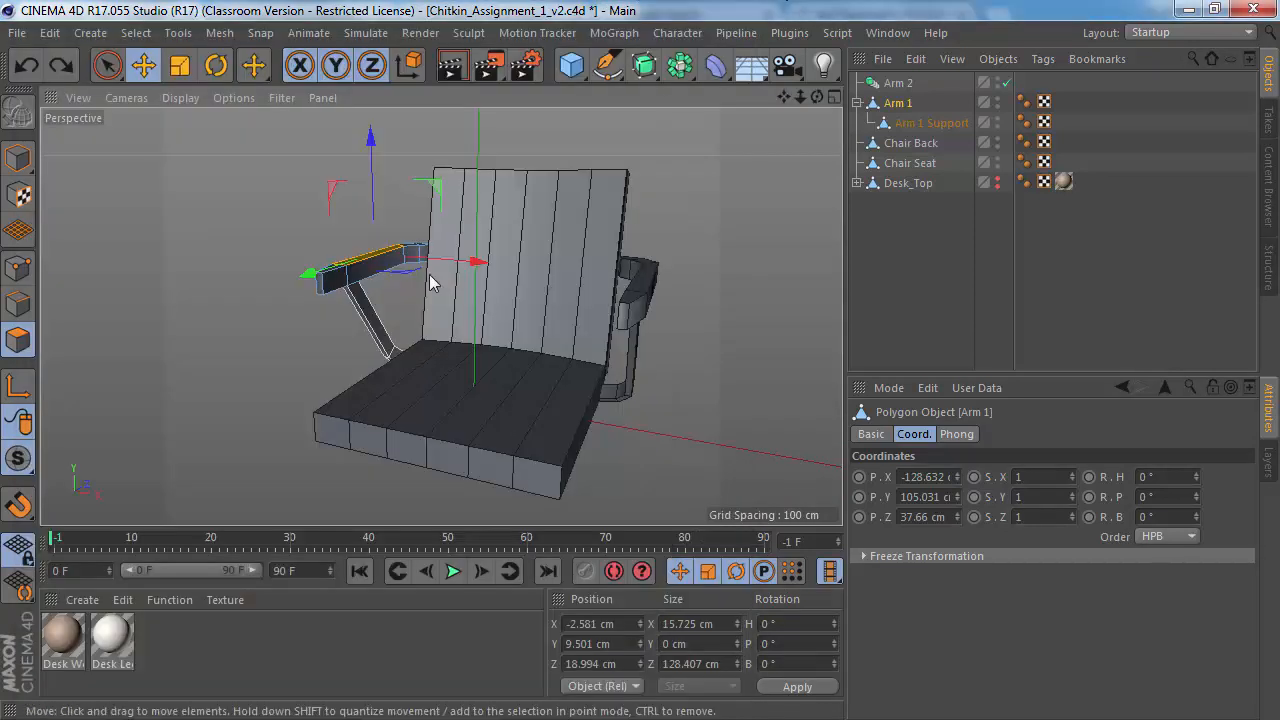
{"action": "left_click_drag", "start_coordinate": [428, 277], "coordinate": [561, 345], "text": "alt"}
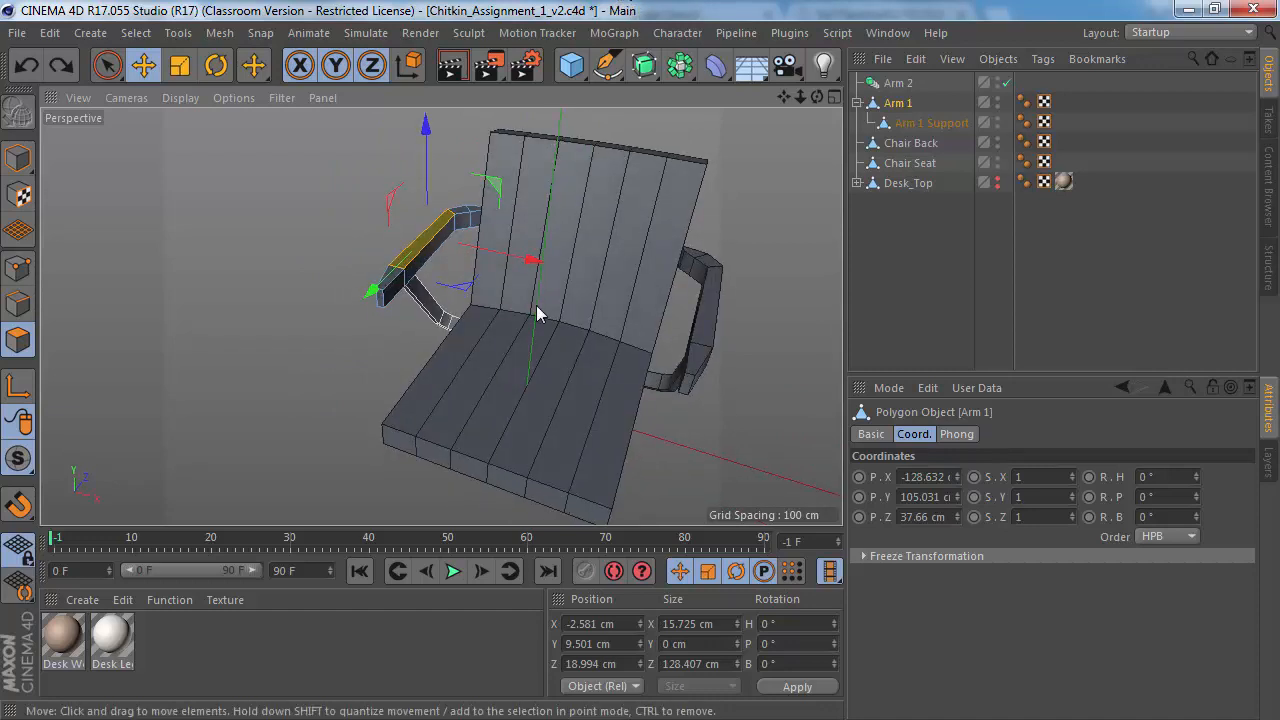
{"action": "left_click_drag", "start_coordinate": [535, 309], "coordinate": [416, 336], "text": "alt"}
Step: Nest Arm 1 and Arm 2 under Chair Back, and nest Chair Back under Chair Seat
{"action": "left_click", "coordinate": [20, 160]}
{"action": "left_click", "coordinate": [857, 103]}
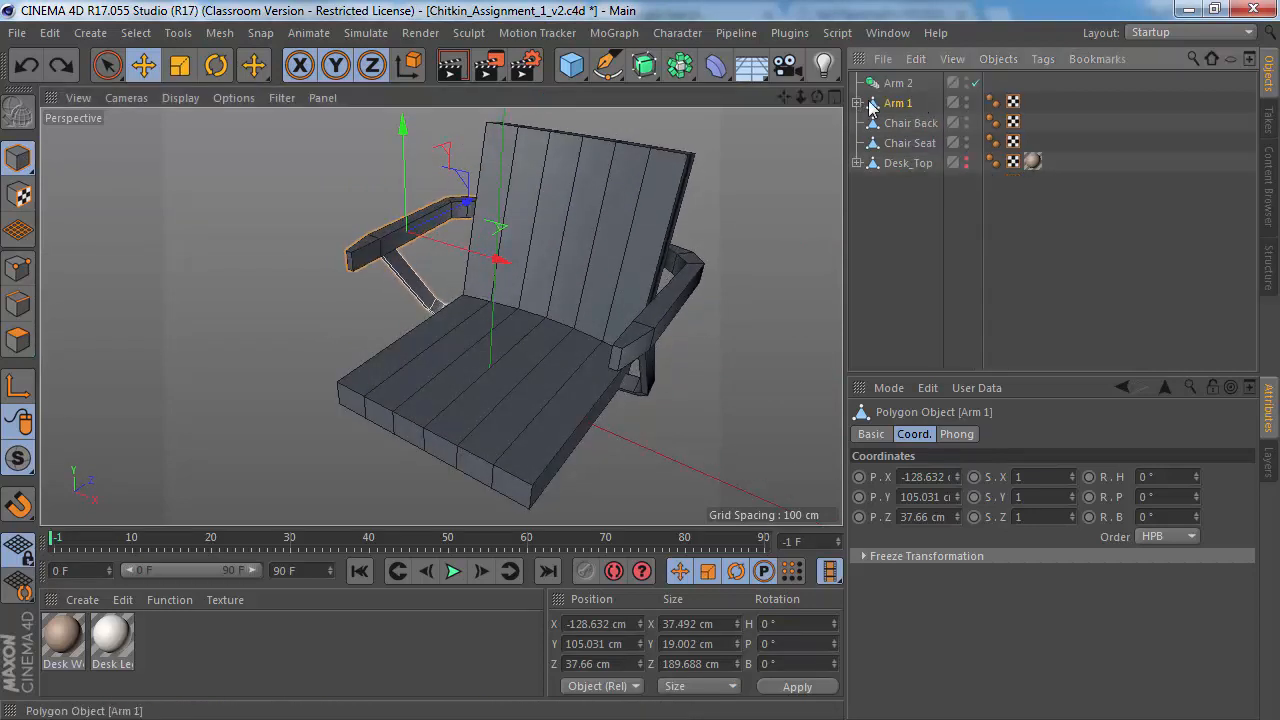
{"action": "left_click", "coordinate": [898, 84]}
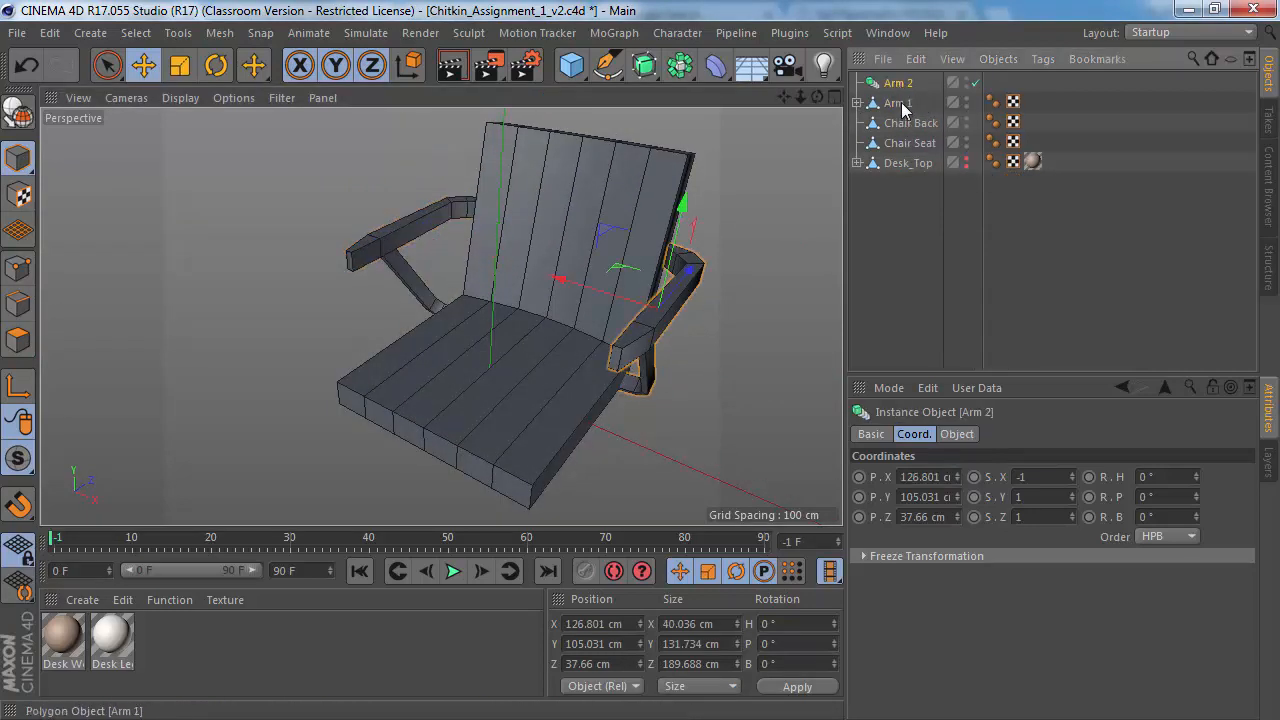
{"action": "left_click", "coordinate": [902, 106], "text": "ctrl"}
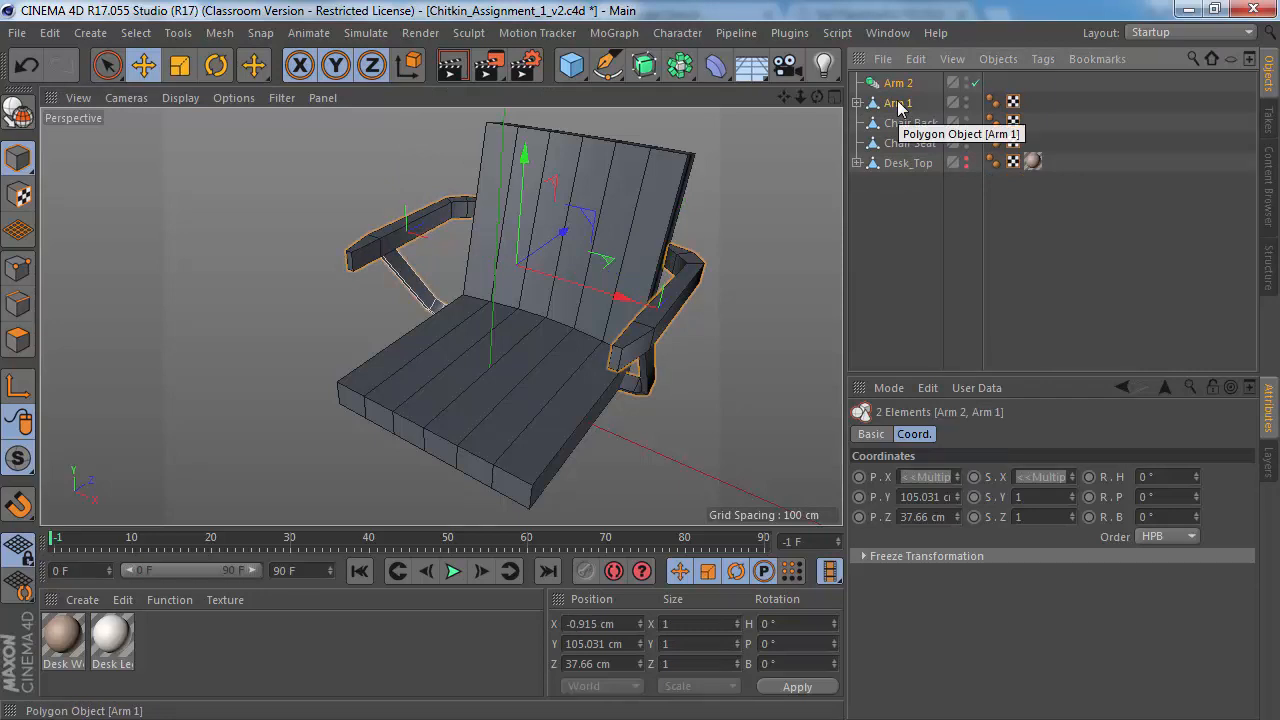
{"action": "left_click_drag", "start_coordinate": [898, 106], "coordinate": [916, 145]}
{"action": "left_click", "coordinate": [908, 84]}
{"action": "left_click", "coordinate": [906, 86]}
Step: Raise the whole Chair Seat hierarchy above the ground to about Y 169.3 cm
{"action": "left_click_drag", "start_coordinate": [596, 261], "coordinate": [569, 235], "text": "alt"}
{"action": "scroll", "coordinate": [555, 285], "scroll_direction": "down", "scroll_amount": 1}
{"action": "left_click_drag", "start_coordinate": [492, 232], "coordinate": [492, 115]}
{"action": "scroll", "coordinate": [520, 255], "scroll_direction": "down", "scroll_amount": 3}
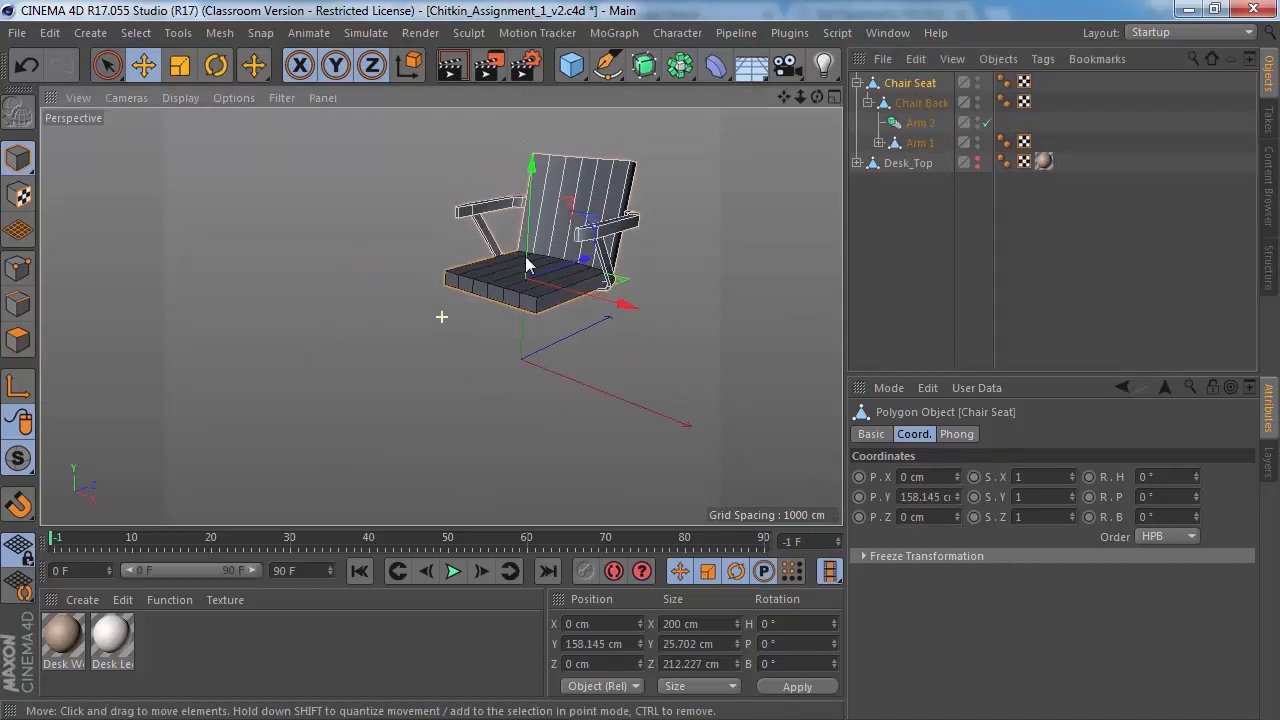
{"action": "left_click_drag", "start_coordinate": [531, 177], "coordinate": [535, 172]}
{"action": "left_click_drag", "start_coordinate": [539, 289], "coordinate": [556, 268], "text": "alt"}
Step: Check the legs in the chair reference photo, and add a cube below the chair seat
{"action": "key", "text": "alt+Tab"}
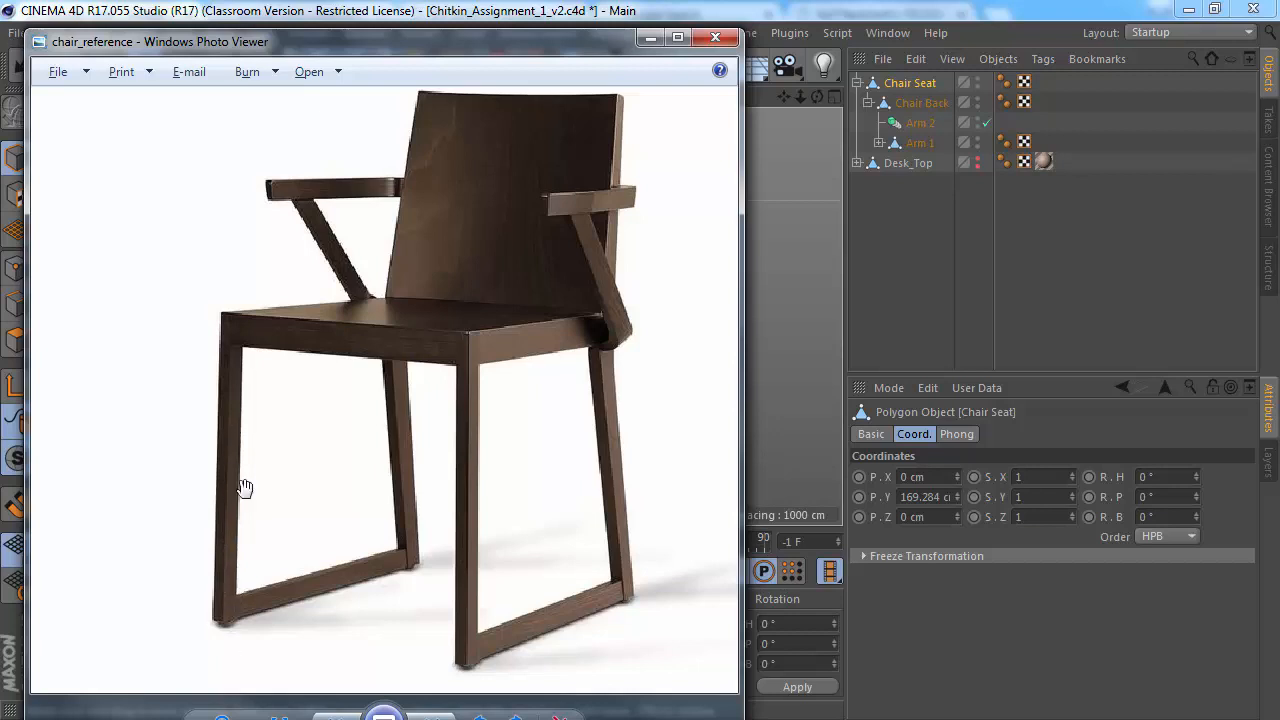
{"action": "key", "text": "alt+Tab"}
{"action": "left_click", "coordinate": [571, 65]}
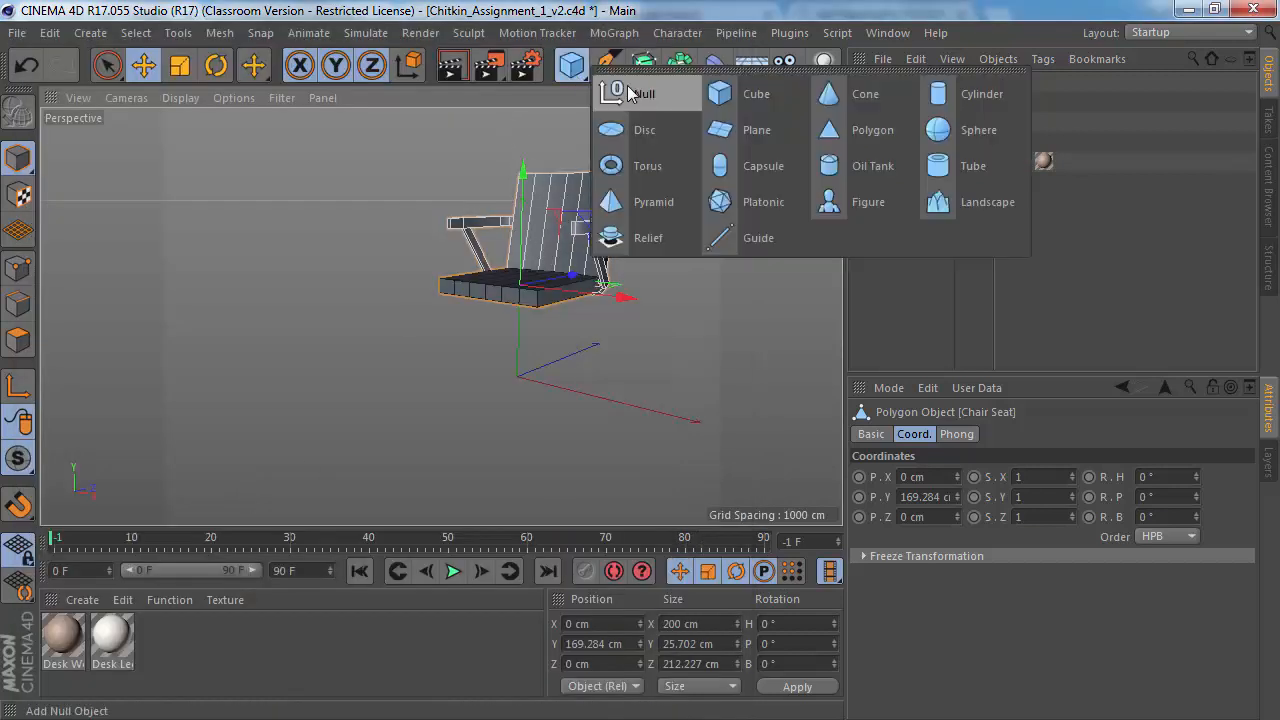
{"action": "left_click", "coordinate": [766, 89]}
{"action": "left_click_drag", "start_coordinate": [503, 289], "coordinate": [520, 371], "text": "alt"}
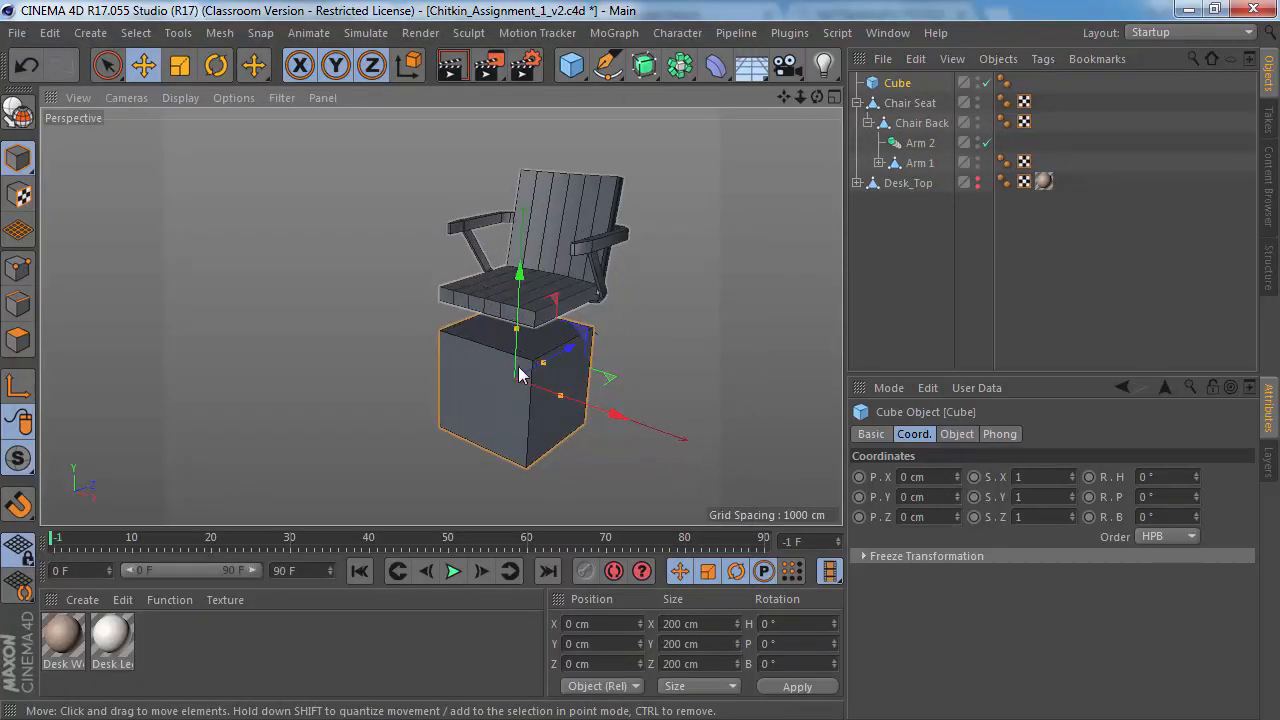
{"action": "right_click_drag", "start_coordinate": [520, 371], "coordinate": [566, 377], "text": "alt"}
{"action": "middle_click_drag", "start_coordinate": [566, 377], "coordinate": [521, 345], "text": "alt"}
Step: Resize the cube into a slim leg about 12.9 cm wide, 224.2 cm tall and 14.6 cm deep
{"action": "left_click_drag", "start_coordinate": [522, 332], "coordinate": [477, 354]}
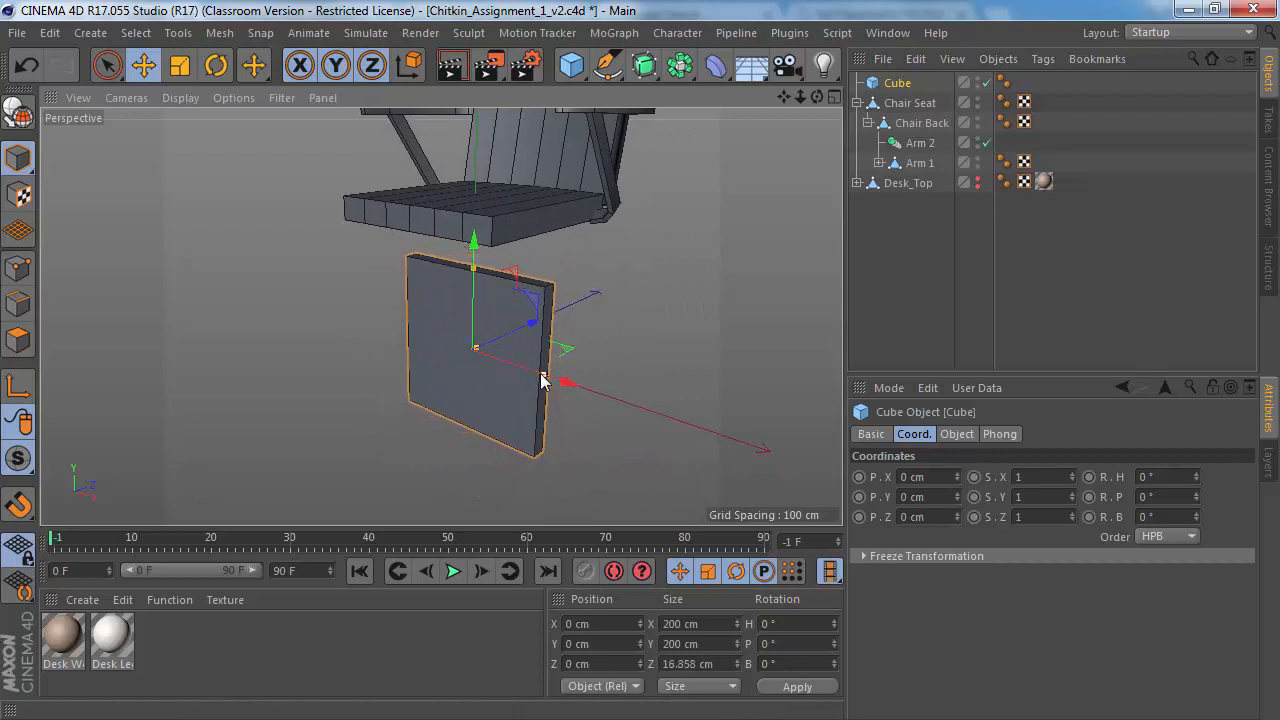
{"action": "left_click_drag", "start_coordinate": [543, 380], "coordinate": [477, 362]}
{"action": "right_click_drag", "start_coordinate": [472, 371], "coordinate": [680, 376], "text": "alt"}
{"action": "left_click_drag", "start_coordinate": [447, 294], "coordinate": [268, 299], "text": "alt"}
{"action": "left_click_drag", "start_coordinate": [490, 343], "coordinate": [552, 258]}
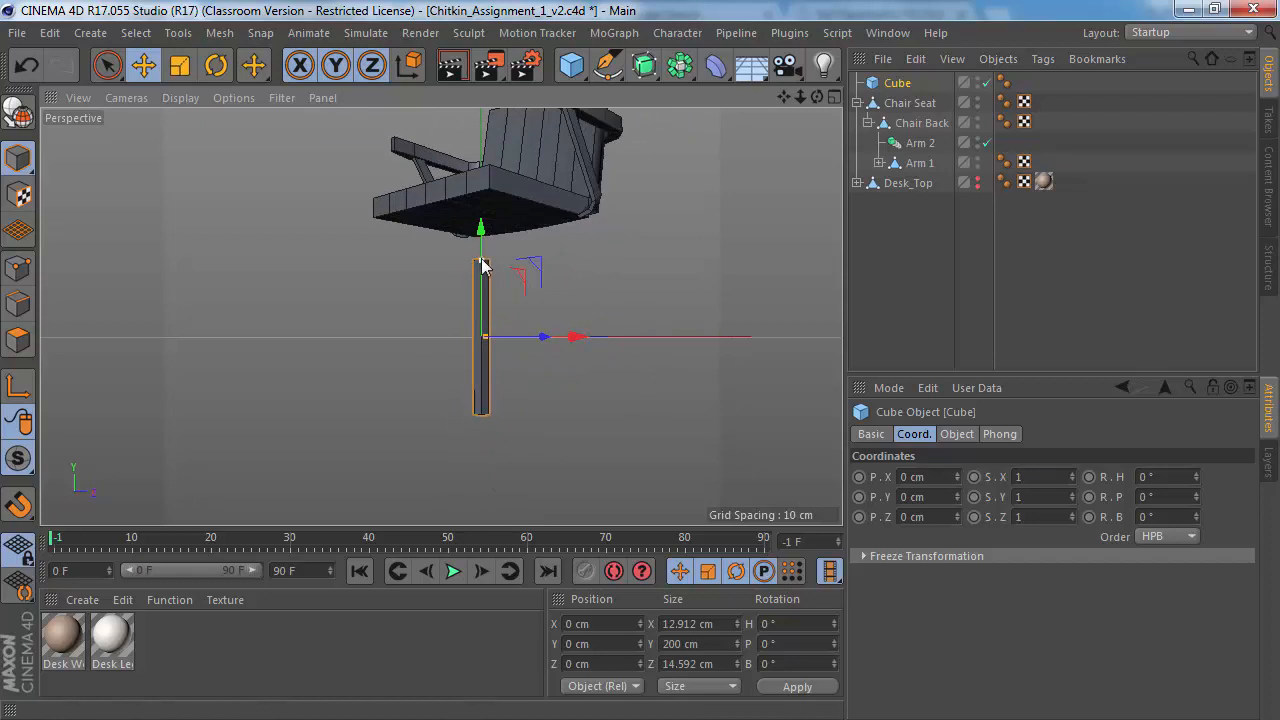
{"action": "key", "text": "alt+Tab"}
{"action": "key", "text": "alt+Tab"}
{"action": "left_click_drag", "start_coordinate": [484, 257], "coordinate": [487, 251]}
{"action": "left_click_drag", "start_coordinate": [424, 300], "coordinate": [450, 338], "text": "alt"}
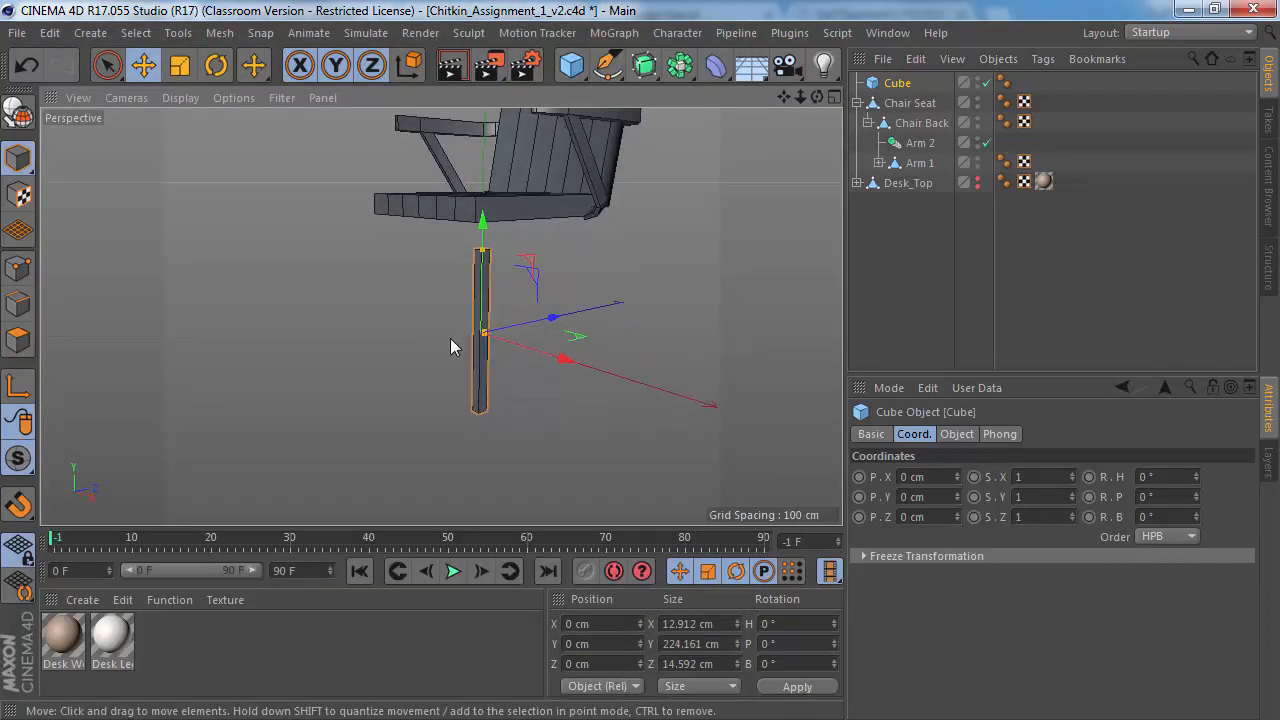
Step: Move the leg beneath the seat's front corner, to about X -94.1, Y 50.1, Z -76.6 cm
{"action": "key", "text": "e"}
{"action": "right_click_drag", "start_coordinate": [463, 311], "coordinate": [553, 343], "text": "alt"}
{"action": "left_click_drag", "start_coordinate": [484, 305], "coordinate": [641, 287], "text": "alt"}
{"action": "left_click_drag", "start_coordinate": [594, 349], "coordinate": [506, 346]}
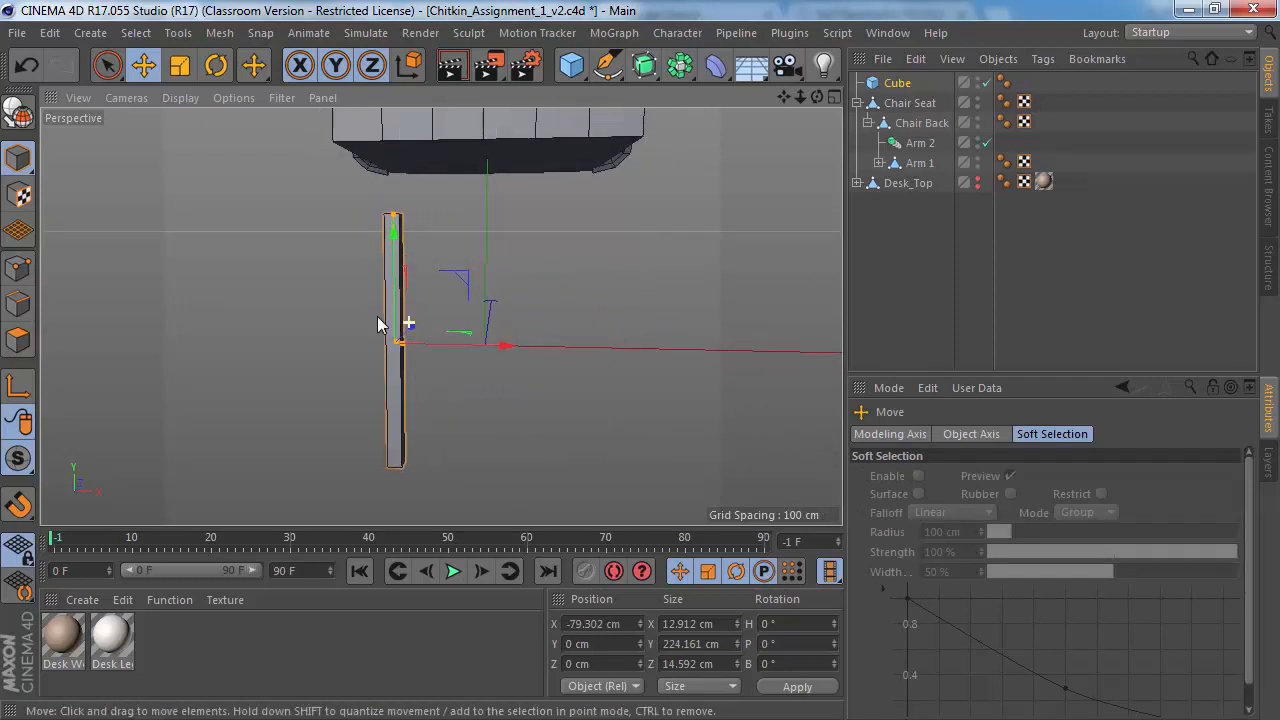
{"action": "left_click_drag", "start_coordinate": [380, 320], "coordinate": [426, 346], "text": "alt"}
{"action": "left_click_drag", "start_coordinate": [331, 242], "coordinate": [521, 119]}
Step: Check the seat-to-leg joint in the reference photo, and shift the leg outward to about X -97.0 and Z -98.4 cm
{"action": "key", "text": "alt+Tab"}
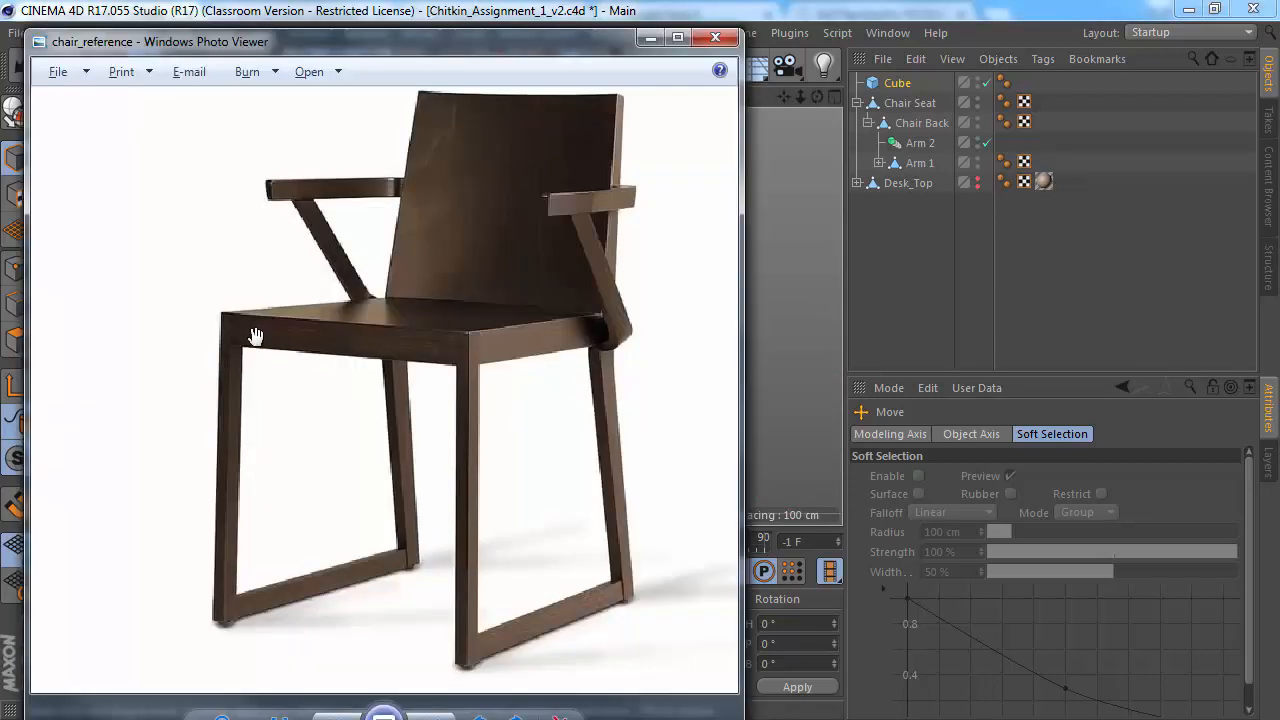
{"action": "scroll", "coordinate": [256, 336], "scroll_direction": "up", "scroll_amount": 4}
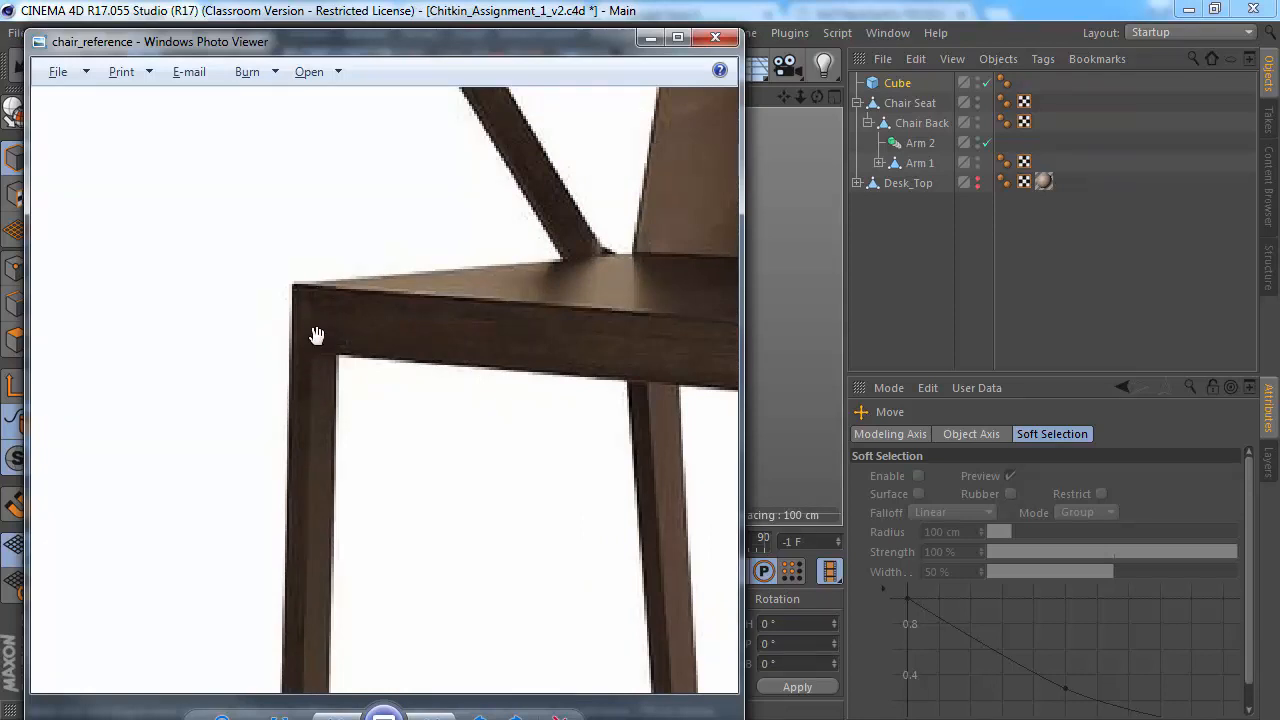
{"action": "left_click_drag", "start_coordinate": [446, 331], "coordinate": [203, 289]}
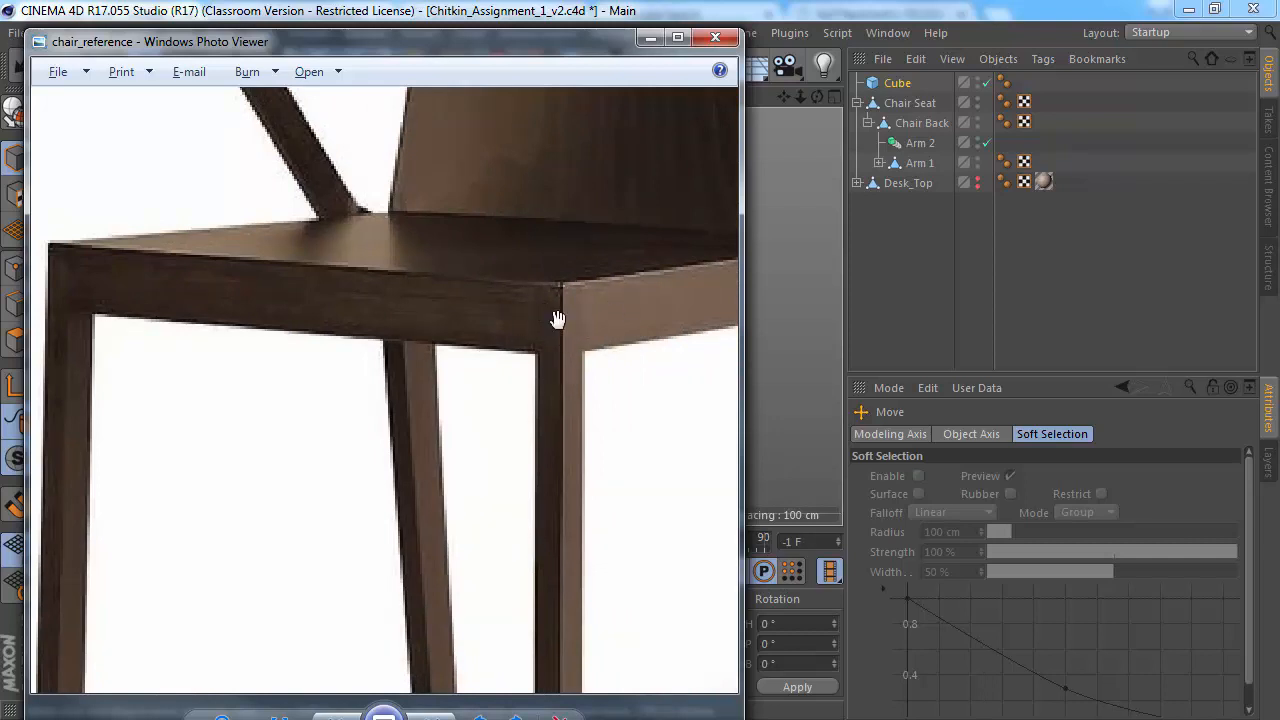
{"action": "key", "text": "alt+Tab"}
{"action": "left_click_drag", "start_coordinate": [417, 268], "coordinate": [488, 304], "text": "alt"}
{"action": "right_click_drag", "start_coordinate": [488, 304], "coordinate": [468, 221], "text": "alt"}
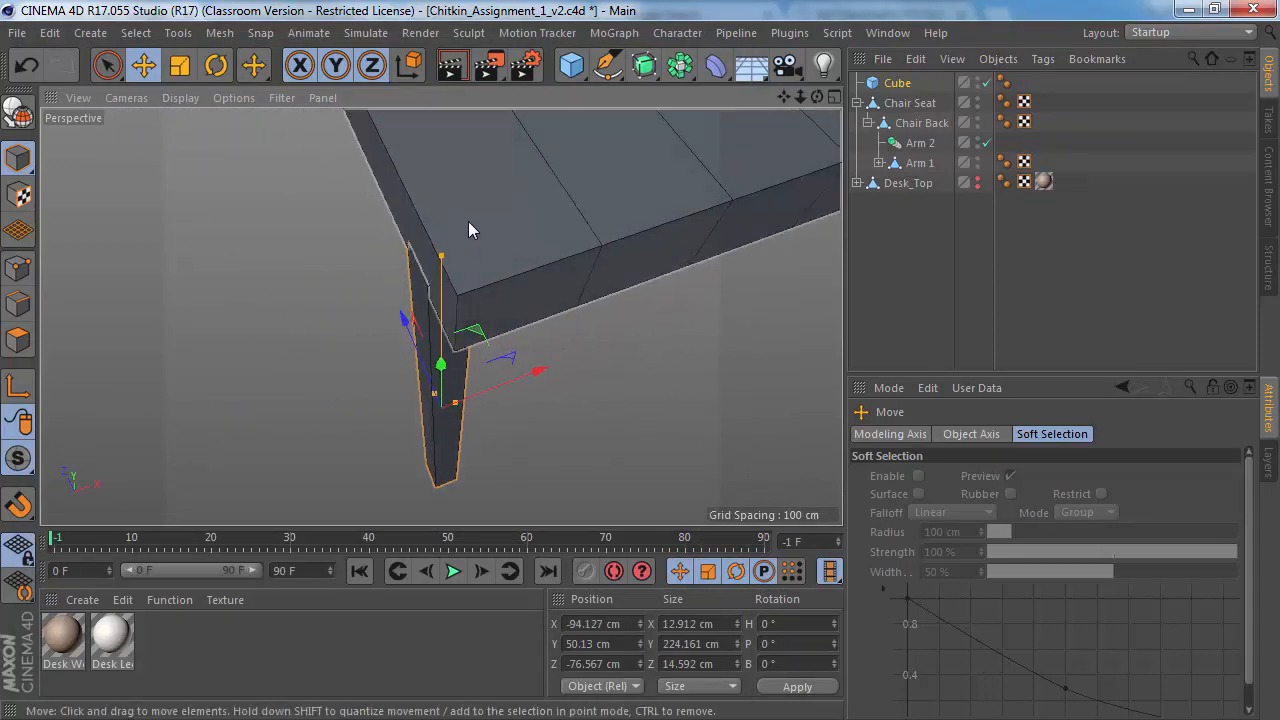
{"action": "left_click_drag", "start_coordinate": [468, 221], "coordinate": [431, 363], "text": "alt"}
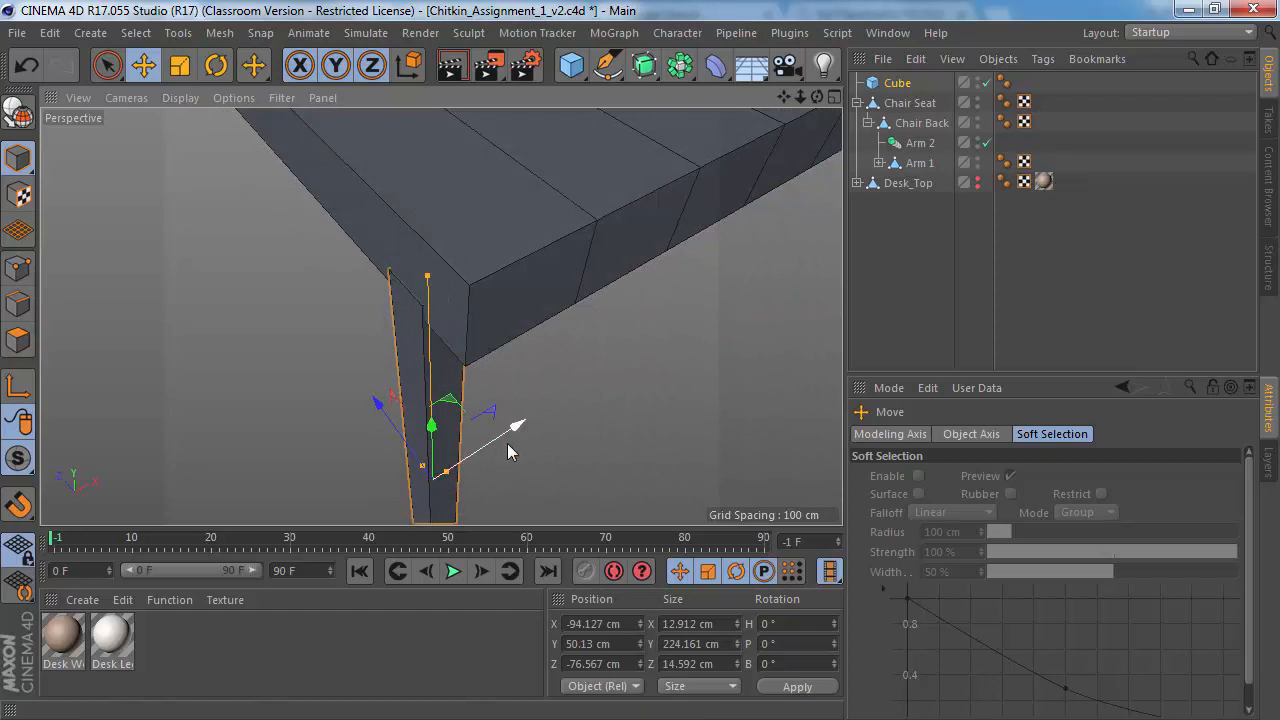
{"action": "left_click_drag", "start_coordinate": [504, 447], "coordinate": [504, 447]}
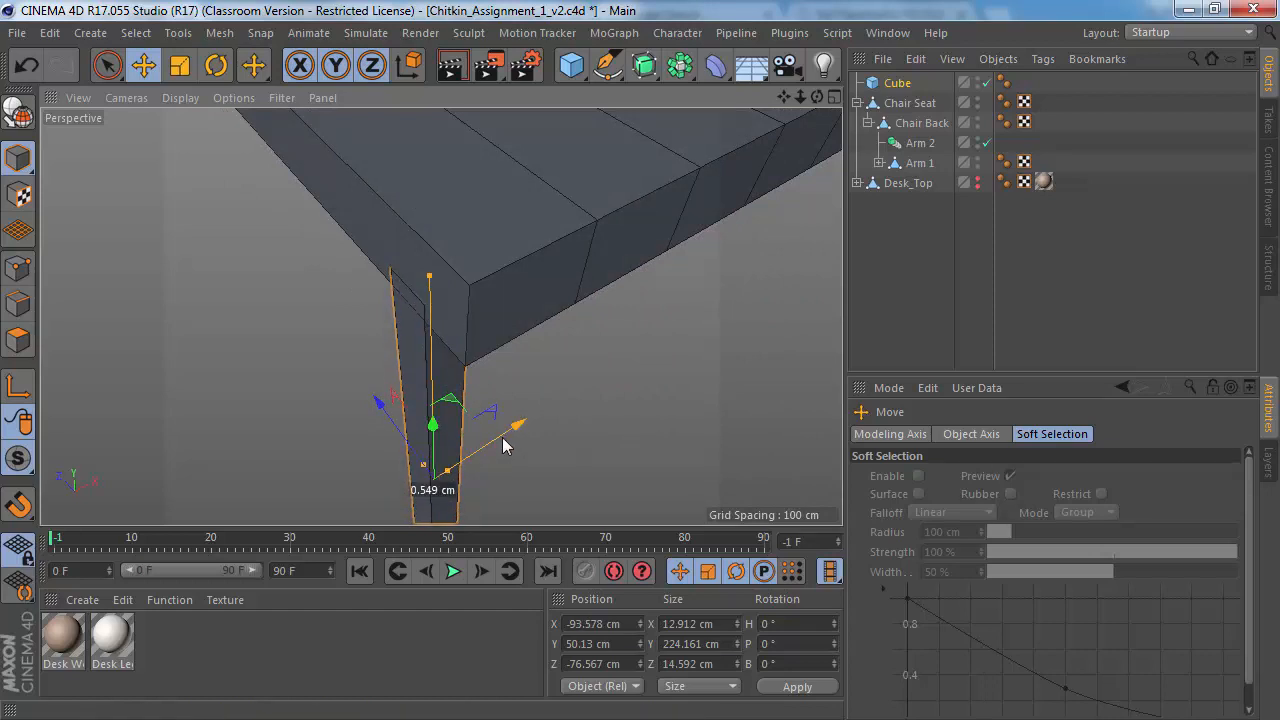
{"action": "left_click_drag", "start_coordinate": [423, 322], "coordinate": [372, 304], "text": "alt"}
{"action": "left_click_drag", "start_coordinate": [518, 456], "coordinate": [509, 458]}
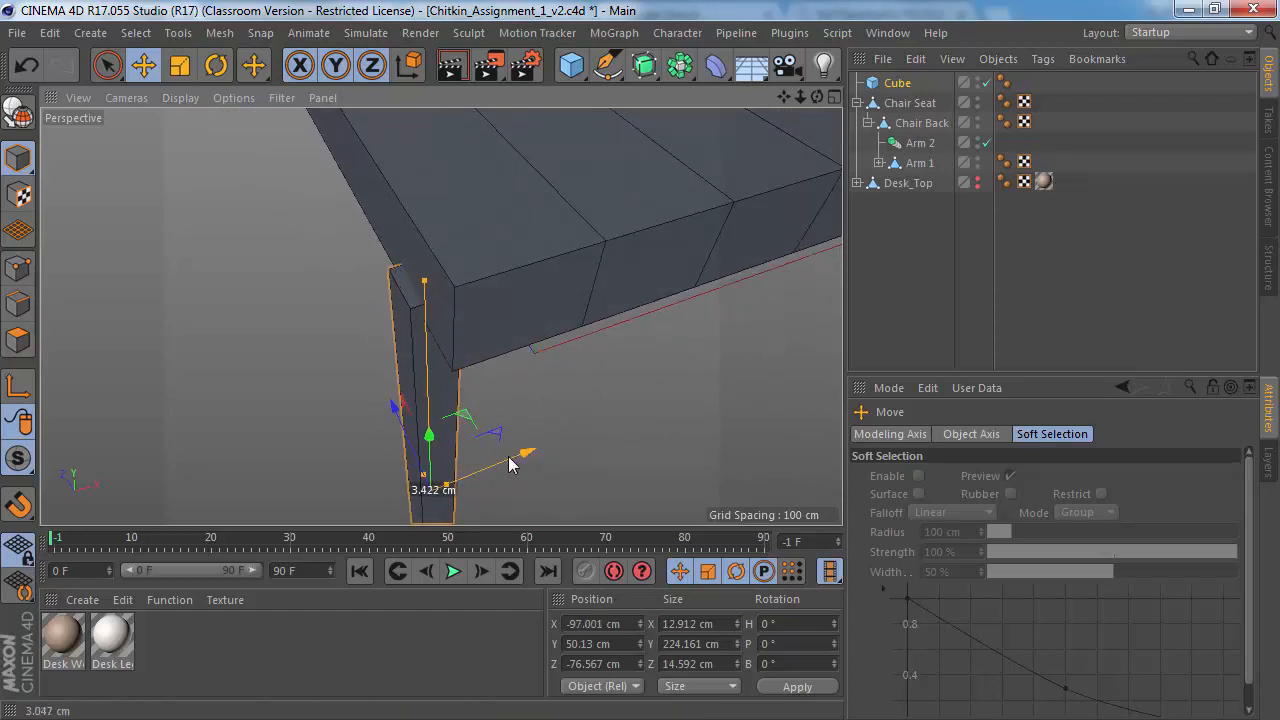
{"action": "left_click_drag", "start_coordinate": [395, 405], "coordinate": [476, 380]}
Step: Compare the corner with the reference photo, and pull the leg in under the seat to about X -94.0 and Z -92.8 cm
{"action": "key", "text": "alt+Tab"}
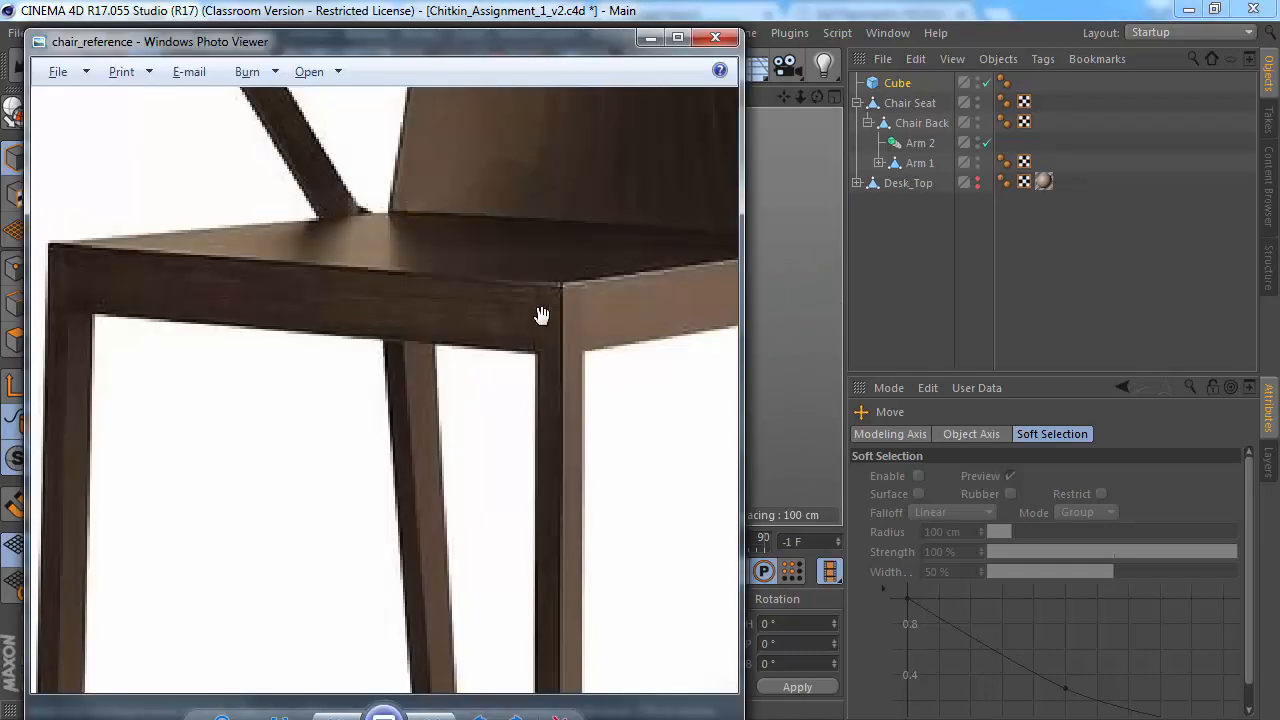
{"action": "key", "text": "alt+Tab"}
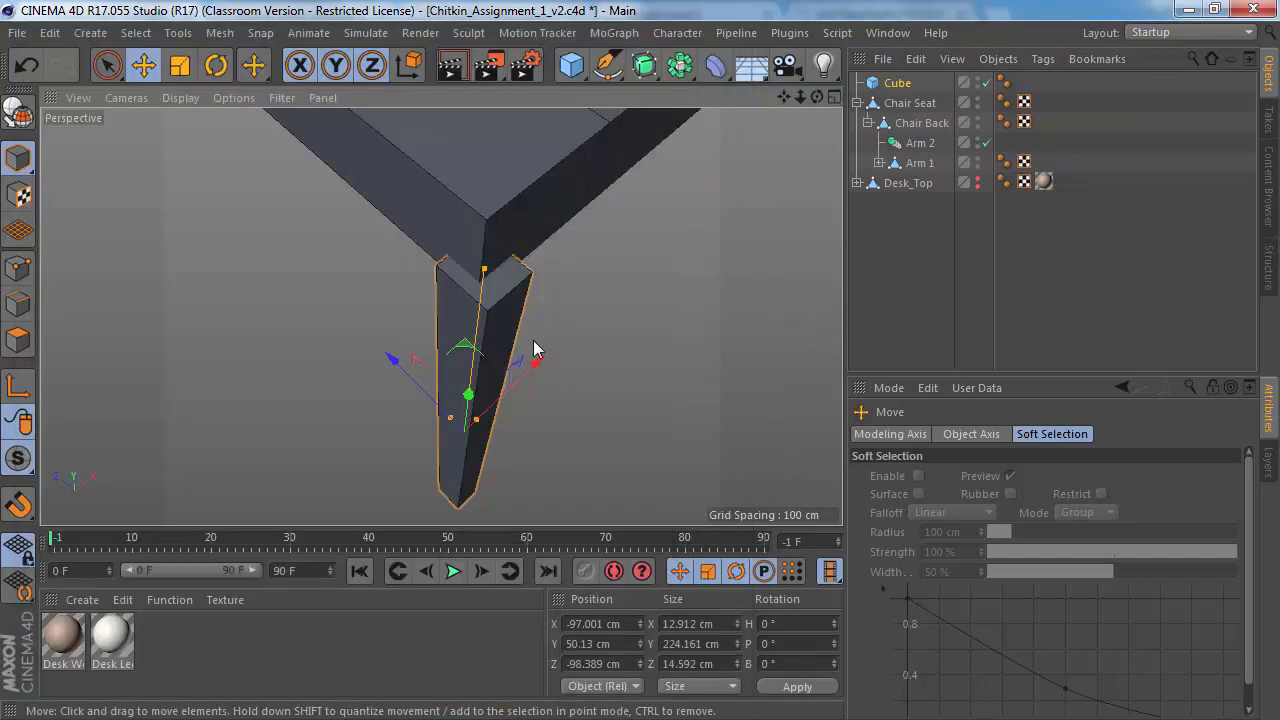
{"action": "left_click_drag", "start_coordinate": [445, 330], "coordinate": [479, 333], "text": "alt"}
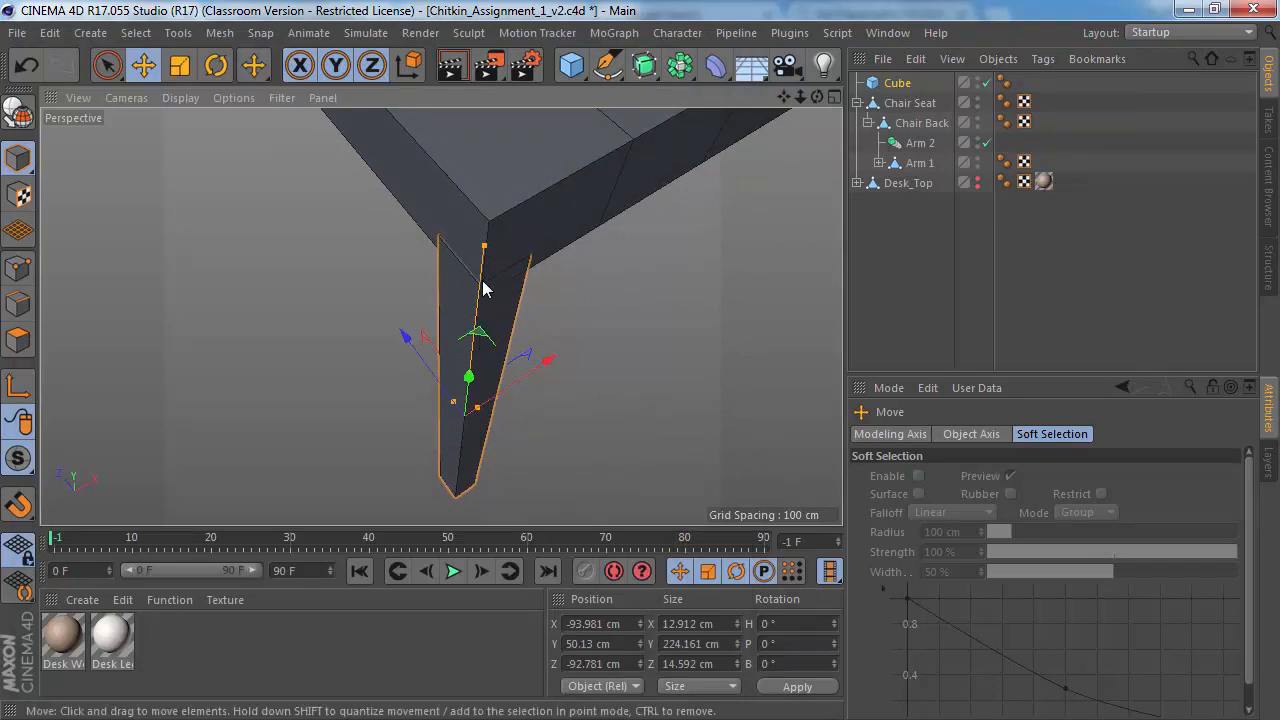
{"action": "left_click_drag", "start_coordinate": [482, 281], "coordinate": [668, 241], "text": "alt"}
Step: Study the leg frame in the reference photo, and tilt the leg to a pitch of about -3.0°
{"action": "key", "text": "alt+Tab"}
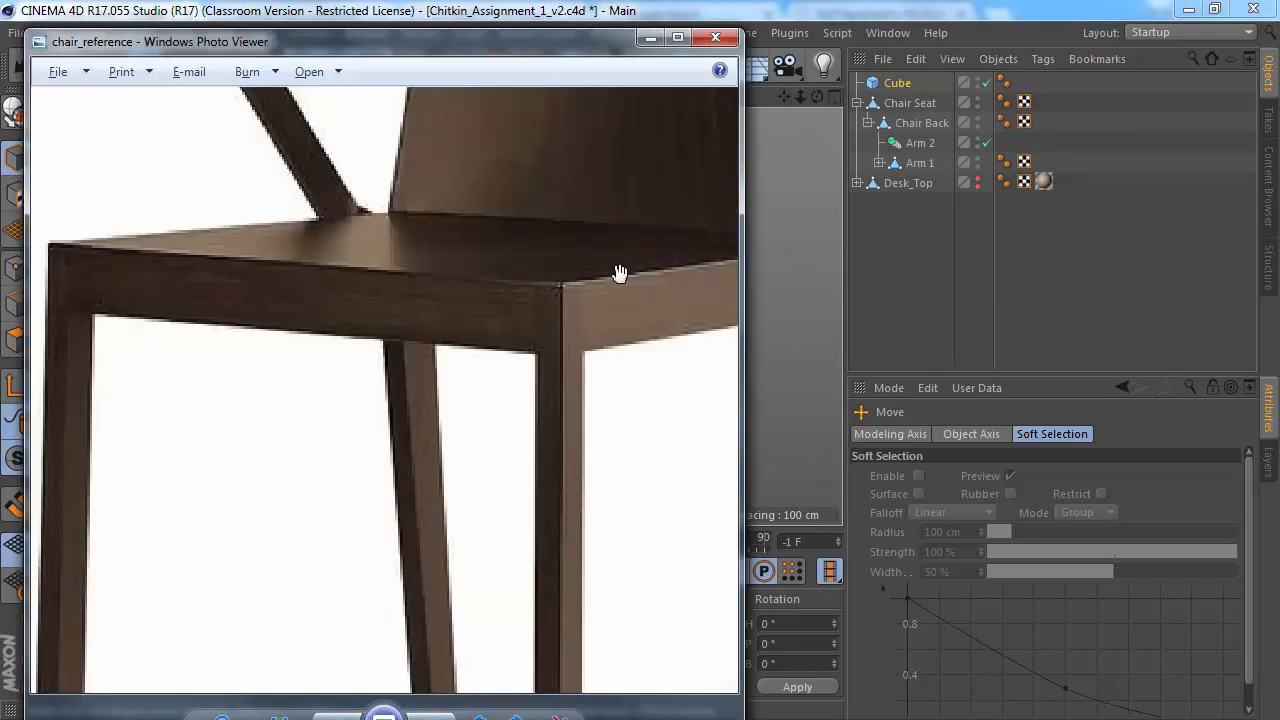
{"action": "scroll", "coordinate": [389, 447], "scroll_direction": "down", "scroll_amount": 3}
{"action": "left_click_drag", "start_coordinate": [389, 447], "coordinate": [388, 302]}
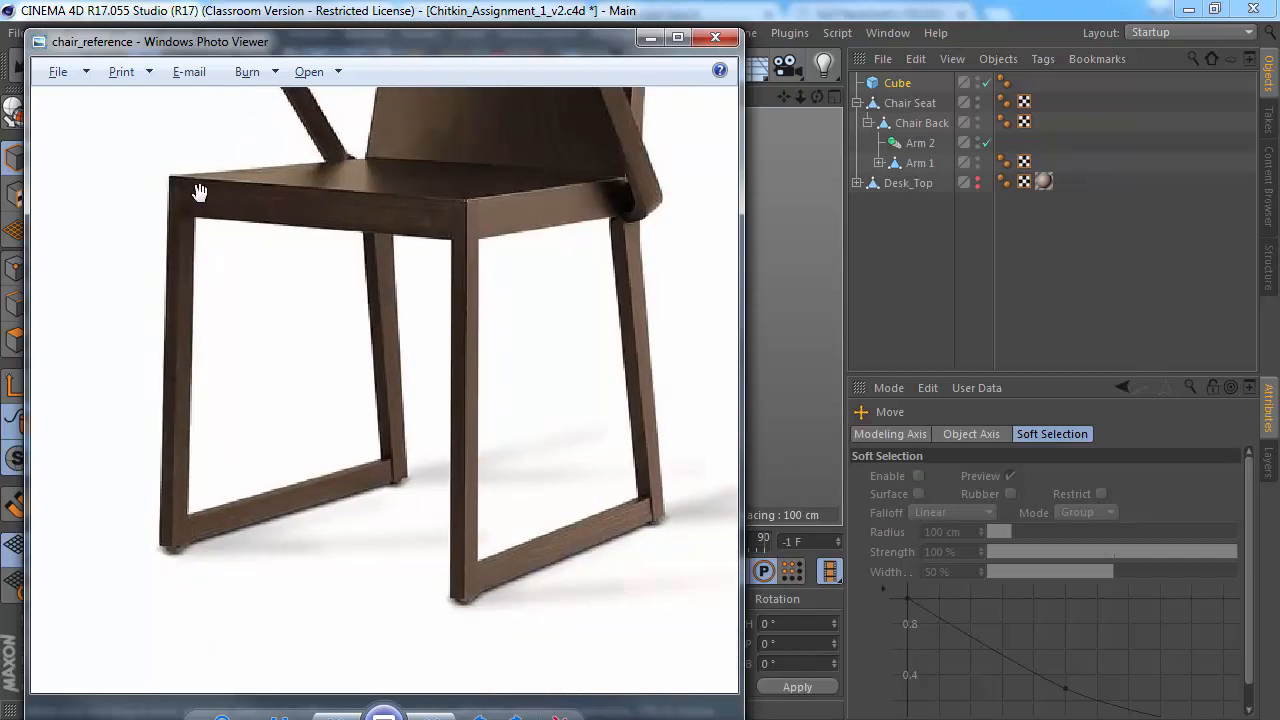
{"action": "key", "text": "alt+Tab"}
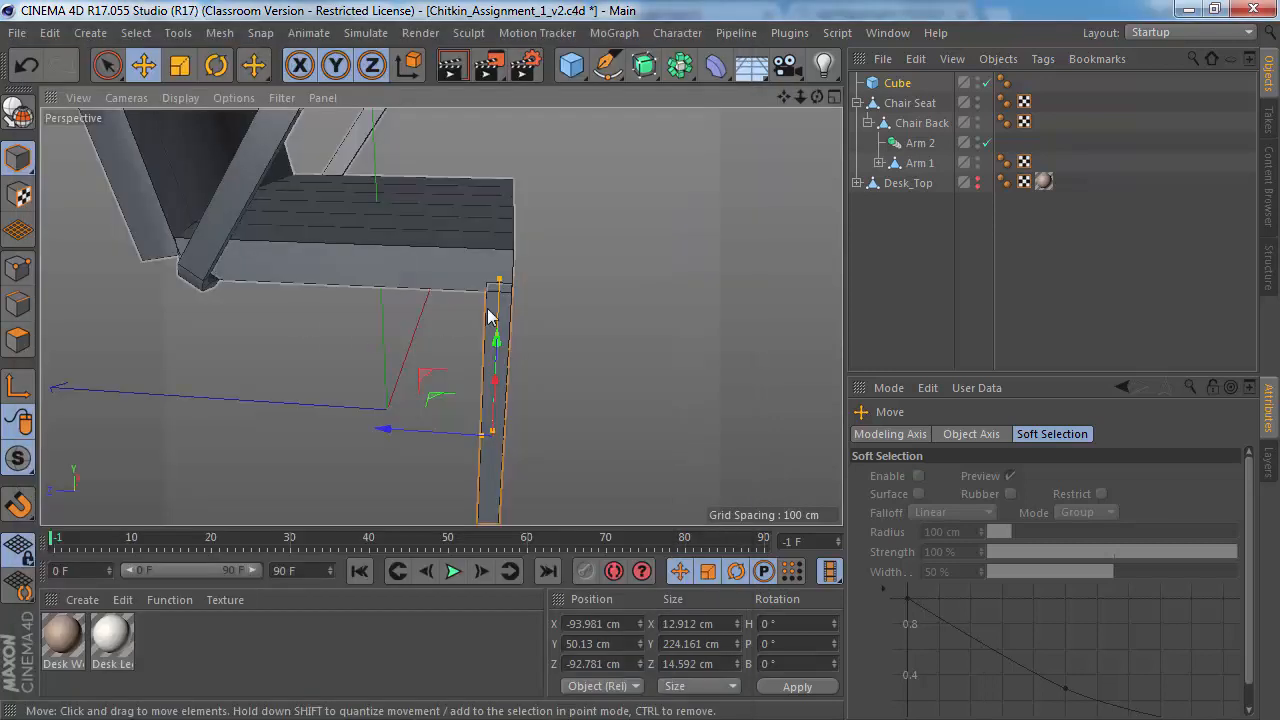
{"action": "key", "text": "r"}
{"action": "left_click_drag", "start_coordinate": [440, 314], "coordinate": [425, 235], "text": "alt"}
{"action": "right_click_drag", "start_coordinate": [449, 297], "coordinate": [480, 335], "text": "alt"}
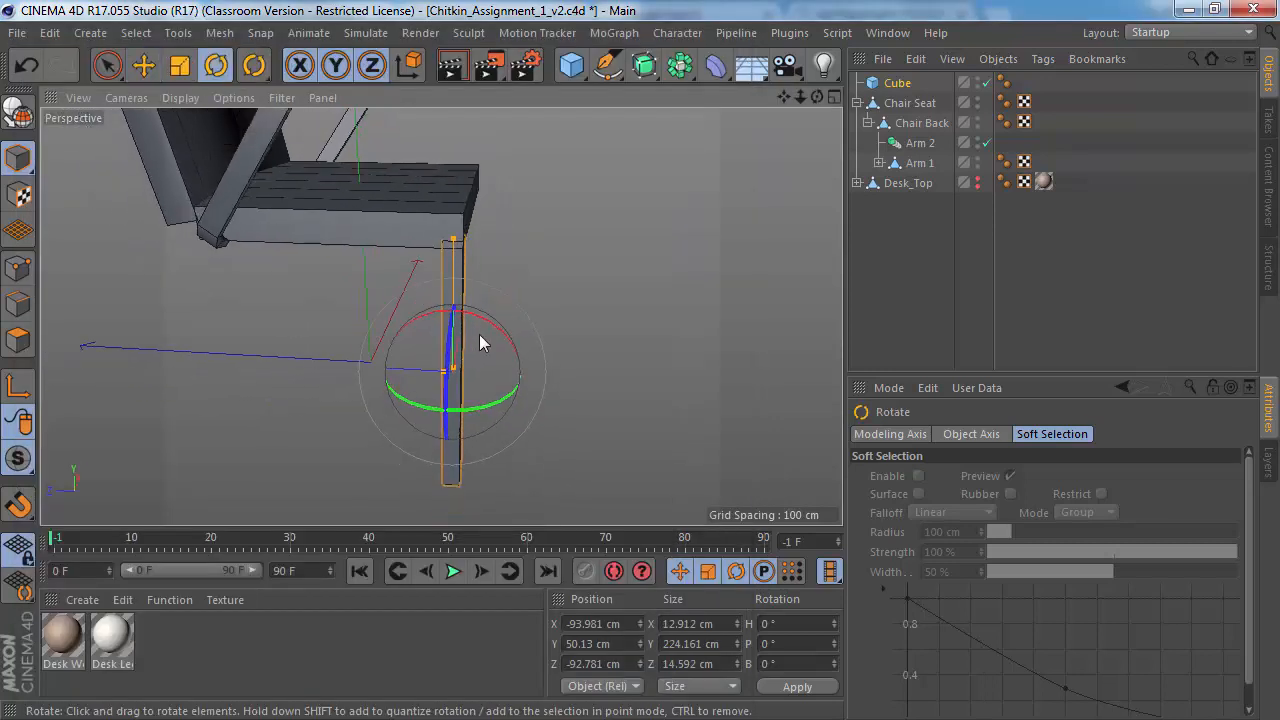
{"action": "left_click_drag", "start_coordinate": [483, 322], "coordinate": [476, 319]}
Step: Move the tilted leg along the world Z axis to about -97.9 cm, at the seat's front edge
{"action": "key", "text": "e"}
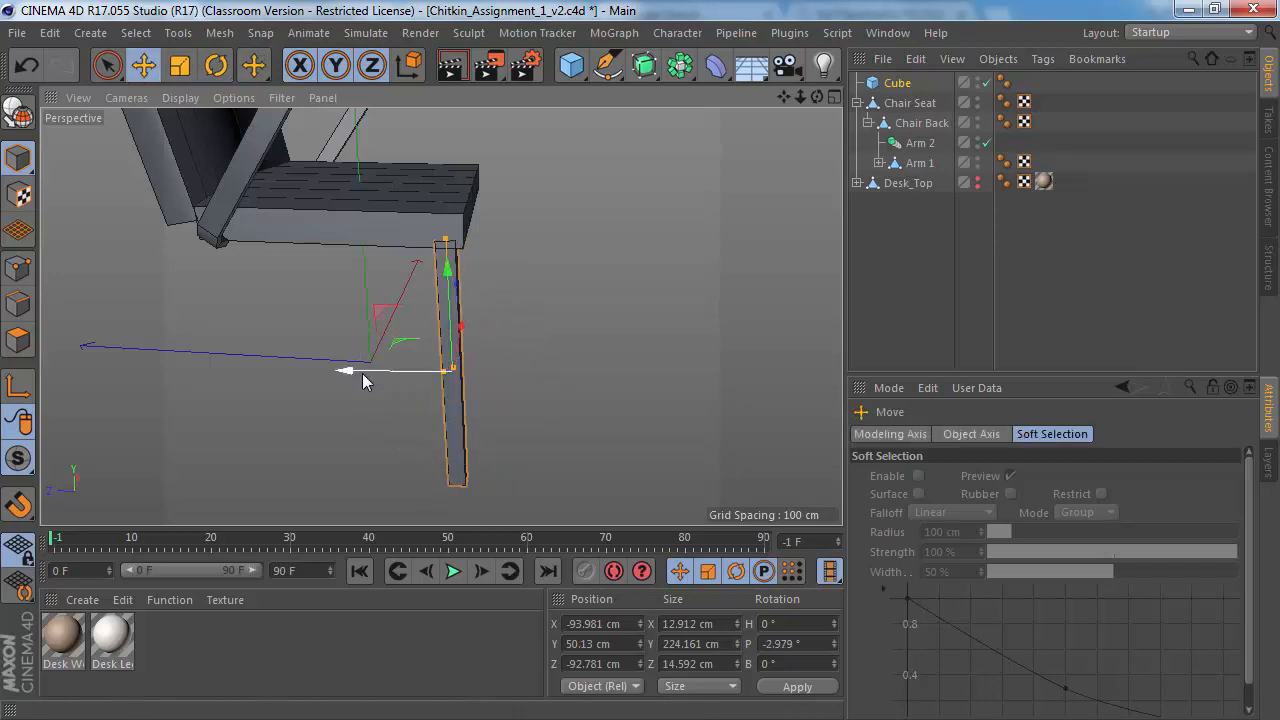
{"action": "left_click_drag", "start_coordinate": [345, 368], "coordinate": [351, 364]}
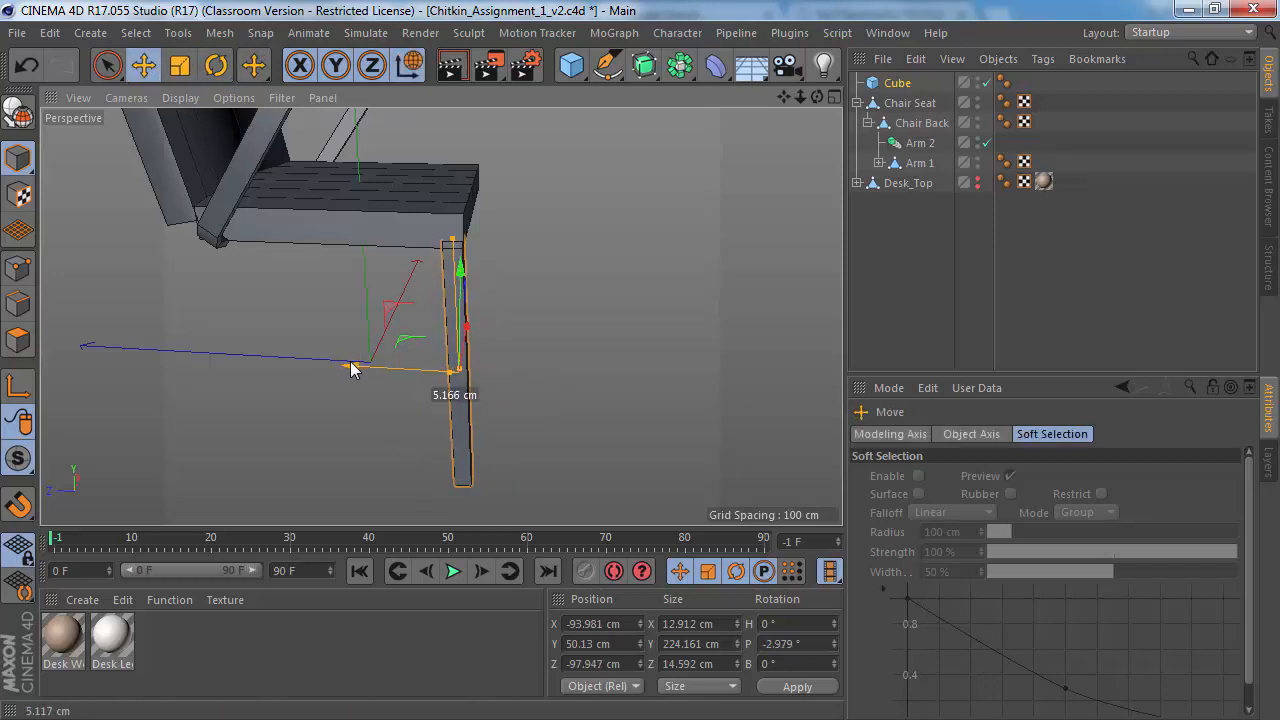
{"action": "left_click_drag", "start_coordinate": [416, 250], "coordinate": [450, 255], "text": "alt"}
{"action": "left_click_drag", "start_coordinate": [470, 317], "coordinate": [390, 220], "text": "alt"}
{"action": "middle_click_drag", "start_coordinate": [407, 196], "coordinate": [417, 234], "text": "alt"}
Step: Rename the cube as Leg 1
{"action": "double_click", "coordinate": [904, 84]}
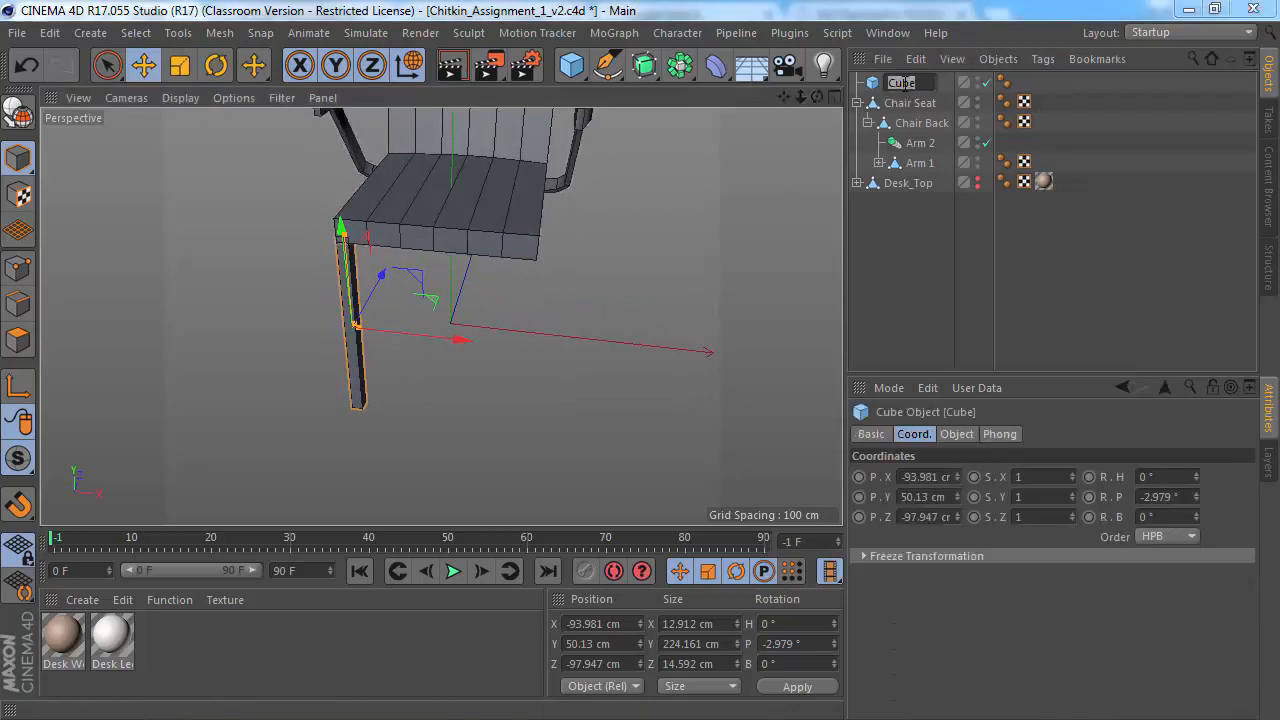
{"action": "type", "text": "Leg 1"}
{"action": "key", "text": "Return"}
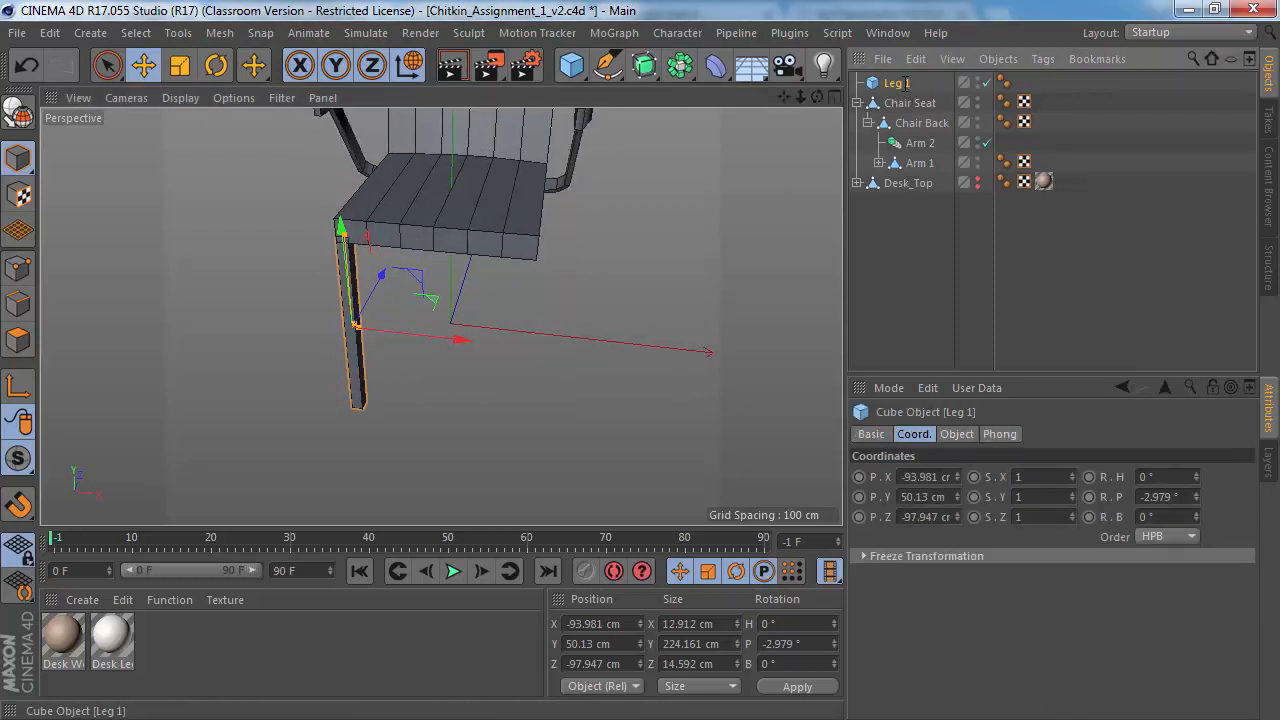
Step: Create an instance of Leg 1 and rename it Leg 2
{"action": "mouse_move", "coordinate": [393, 220]}
{"action": "left_mouse_down", "text": "alt"}
{"action": "mouse_move", "coordinate": [356, 223]}
{"action": "mouse_move", "coordinate": [430, 358]}
{"action": "left_mouse_up", "text": "alt"}
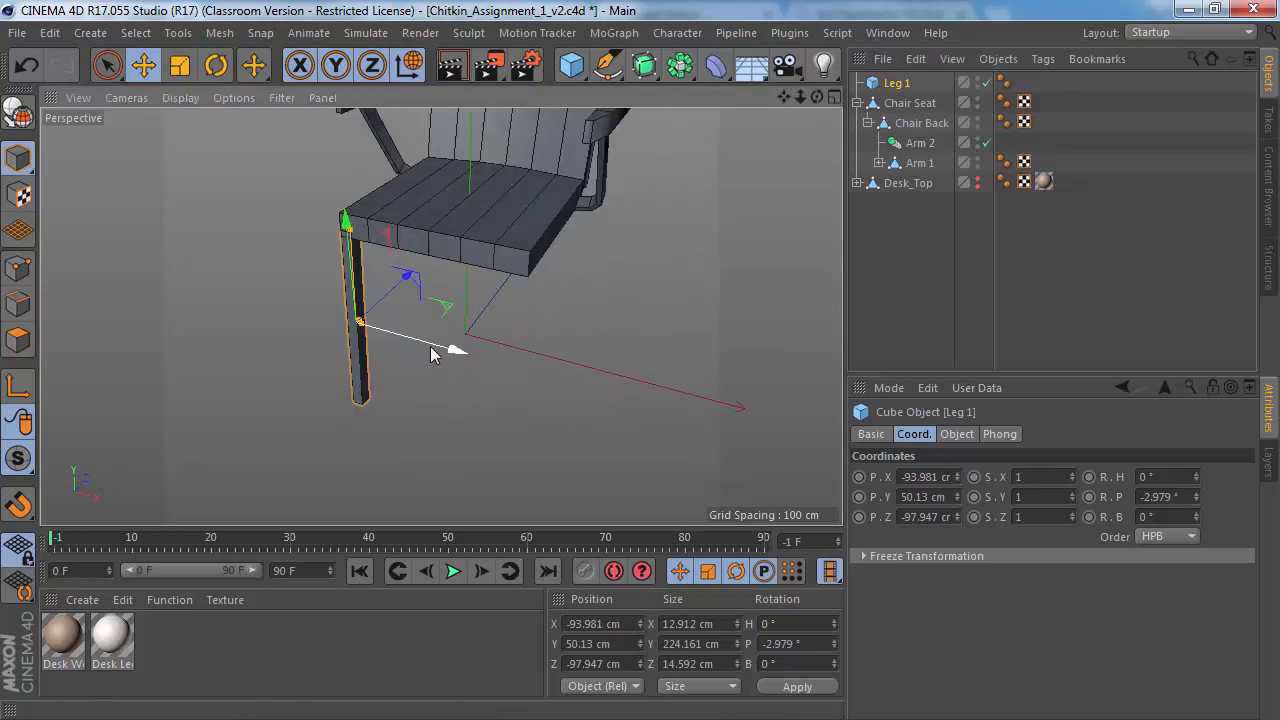
{"action": "left_click", "coordinate": [683, 72]}
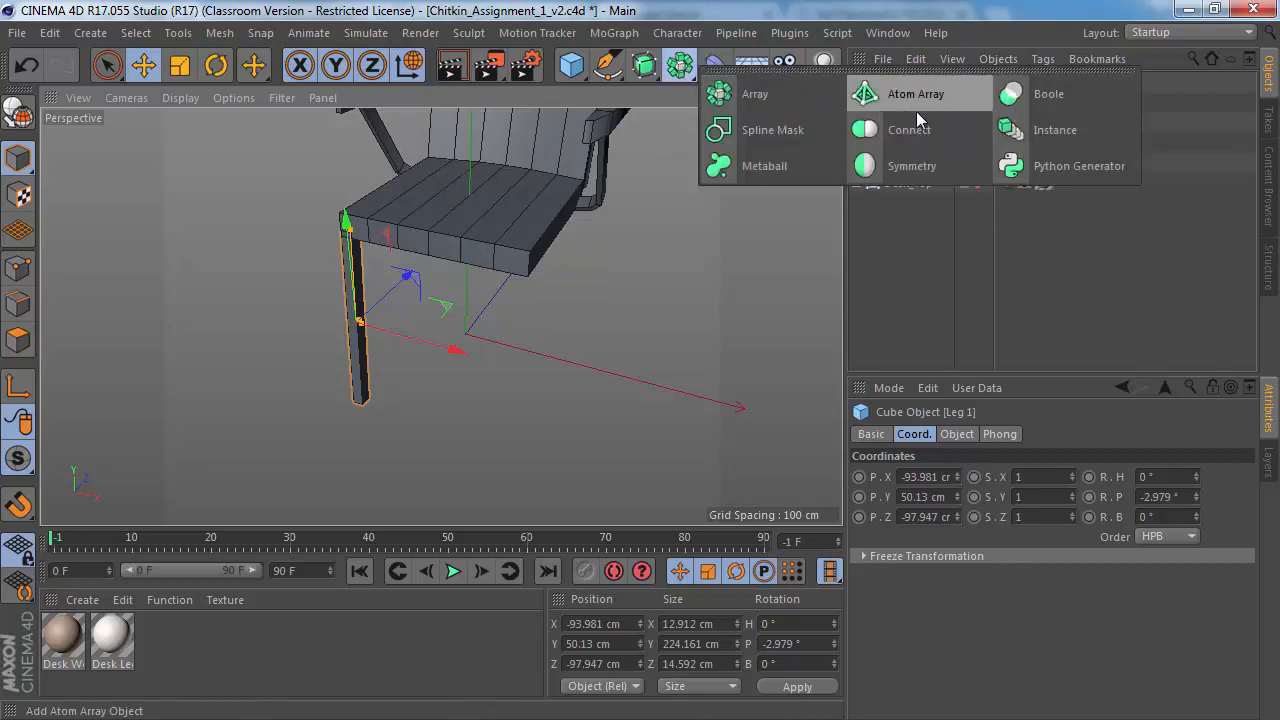
{"action": "left_click", "coordinate": [1055, 133]}
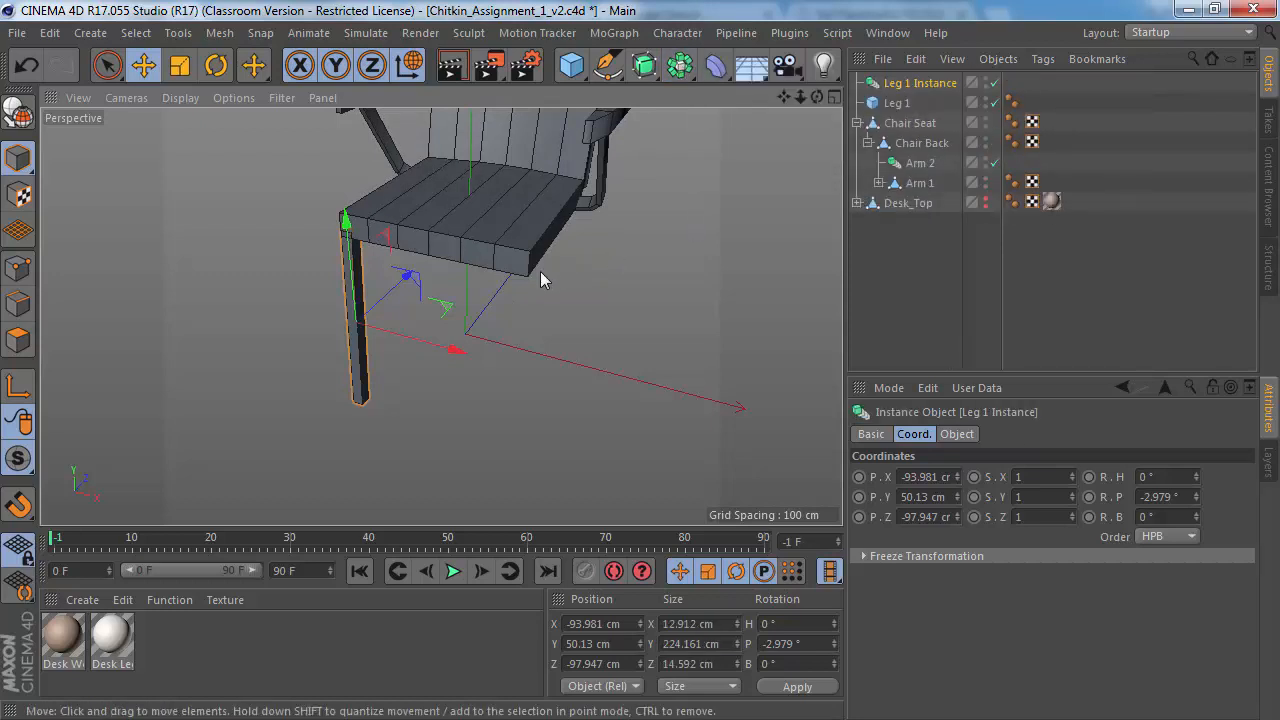
{"action": "double_click", "coordinate": [925, 83]}
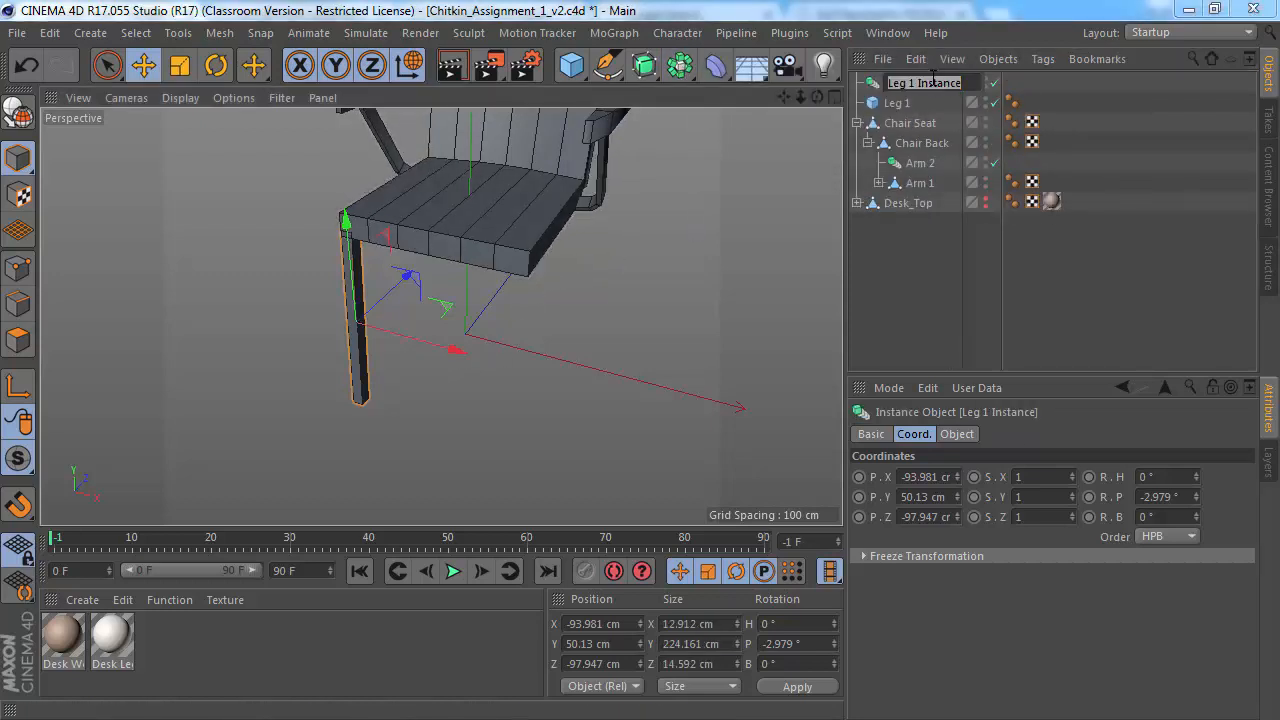
{"action": "type", "text": "Leg 2"}
{"action": "key", "text": "Return"}
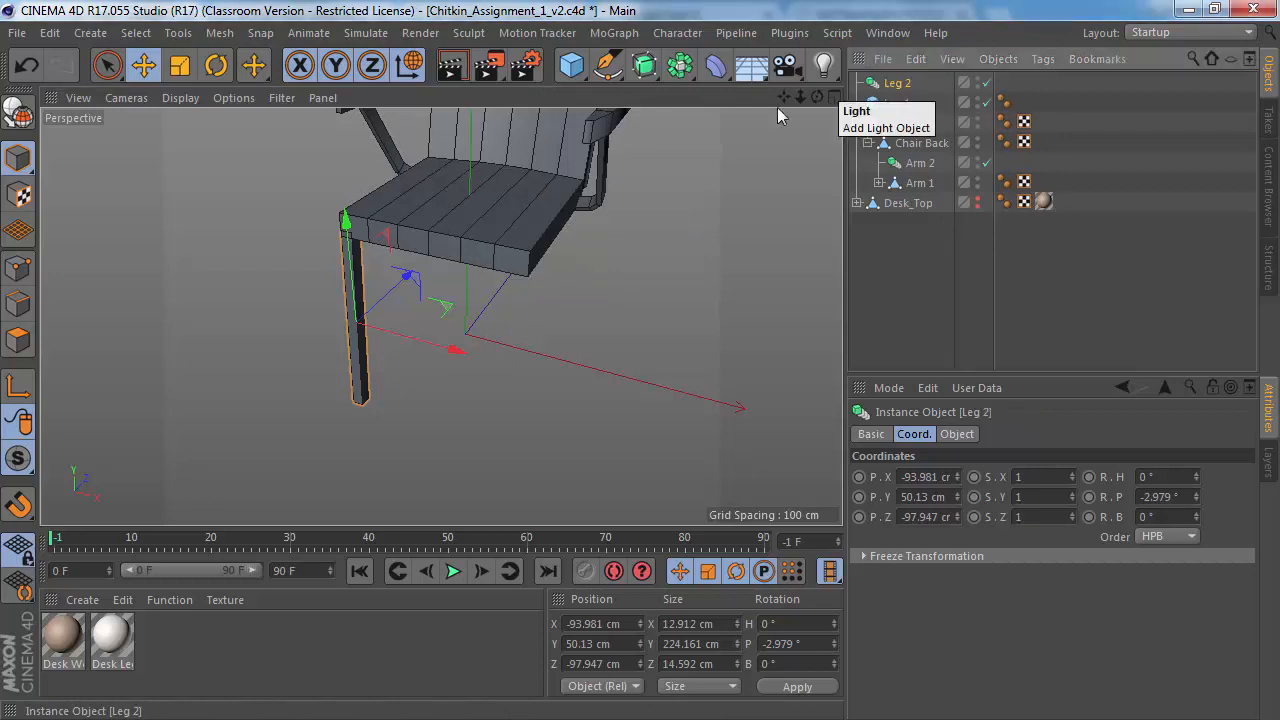
Step: Move Leg 2 along X to about 93.4 cm, beneath the seat's opposite front corner
{"action": "left_click_drag", "start_coordinate": [455, 357], "coordinate": [628, 381]}
{"action": "right_click_drag", "start_coordinate": [517, 268], "coordinate": [664, 248], "text": "alt"}
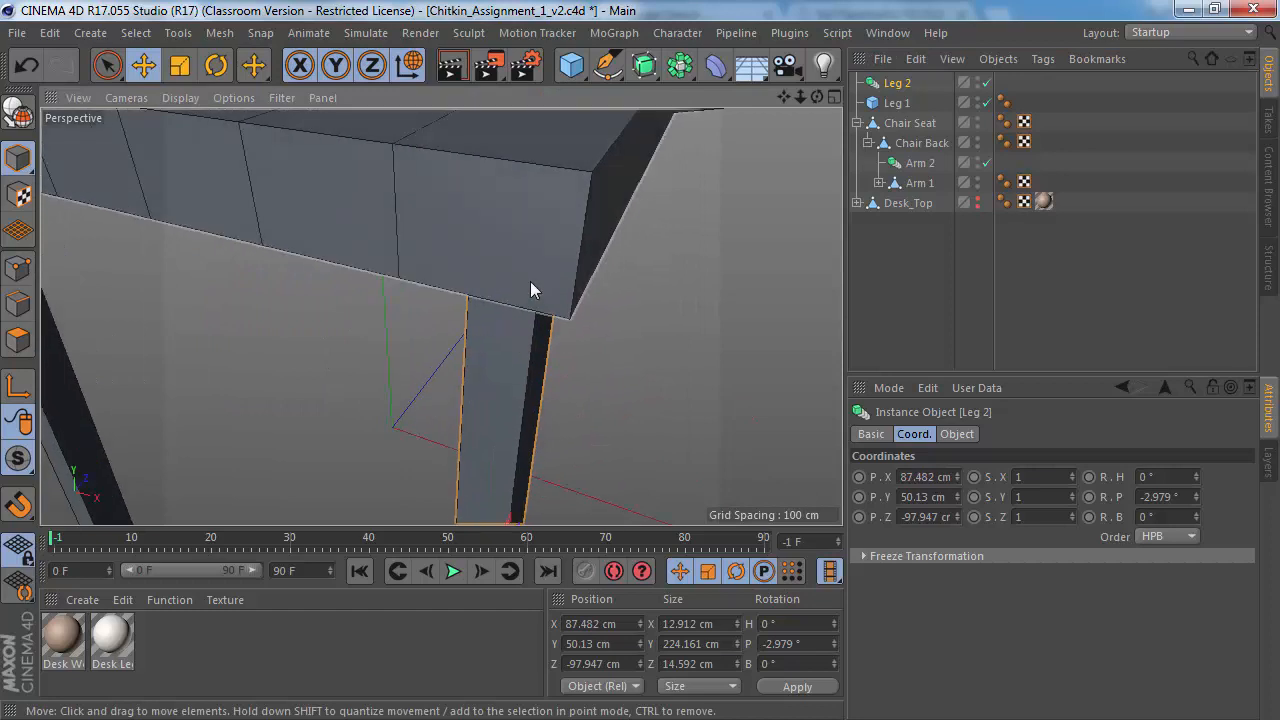
{"action": "middle_click_drag", "start_coordinate": [532, 315], "coordinate": [426, 214], "text": "alt"}
{"action": "left_click_drag", "start_coordinate": [425, 228], "coordinate": [404, 326], "text": "alt"}
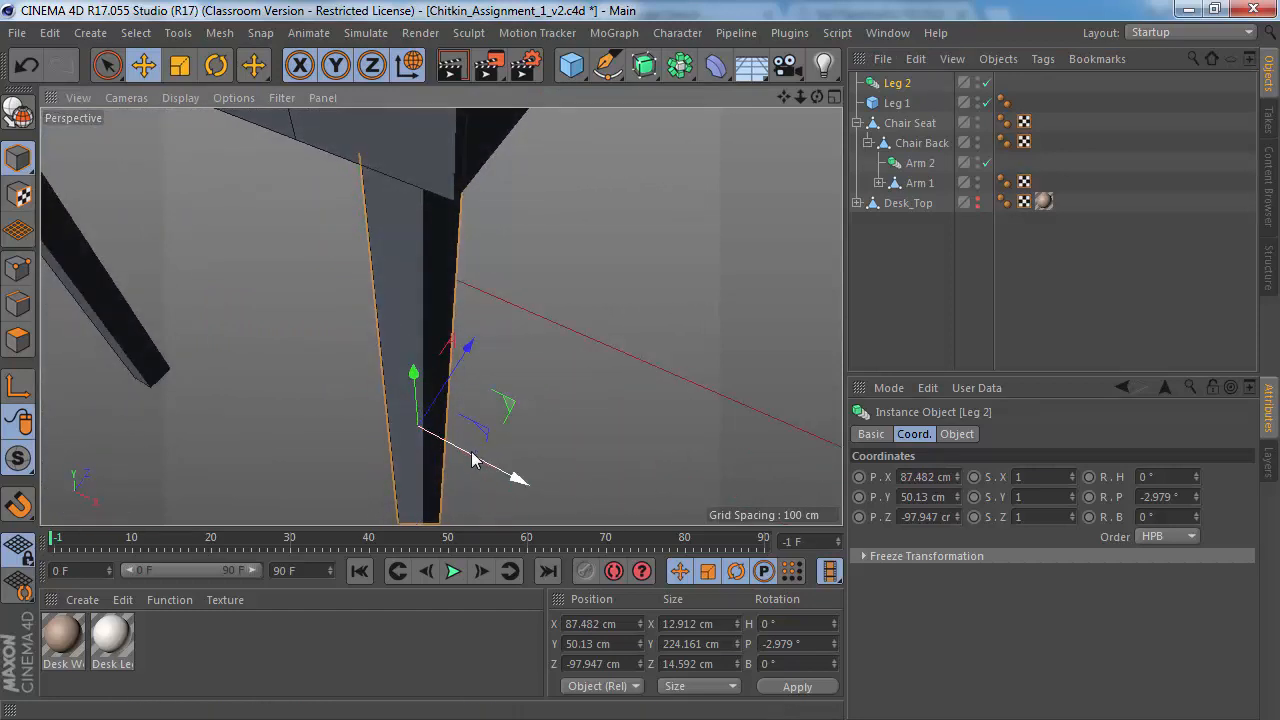
{"action": "left_click_drag", "start_coordinate": [475, 449], "coordinate": [491, 459]}
{"action": "left_click_drag", "start_coordinate": [433, 182], "coordinate": [403, 243], "text": "alt"}
{"action": "right_click_drag", "start_coordinate": [403, 243], "coordinate": [284, 234], "text": "alt"}
Step: Check the legs in the chair reference photo, and duplicate Leg 1 along Z to about 101.4 cm, under the seat's rear corner
{"action": "key", "text": "alt+Tab"}
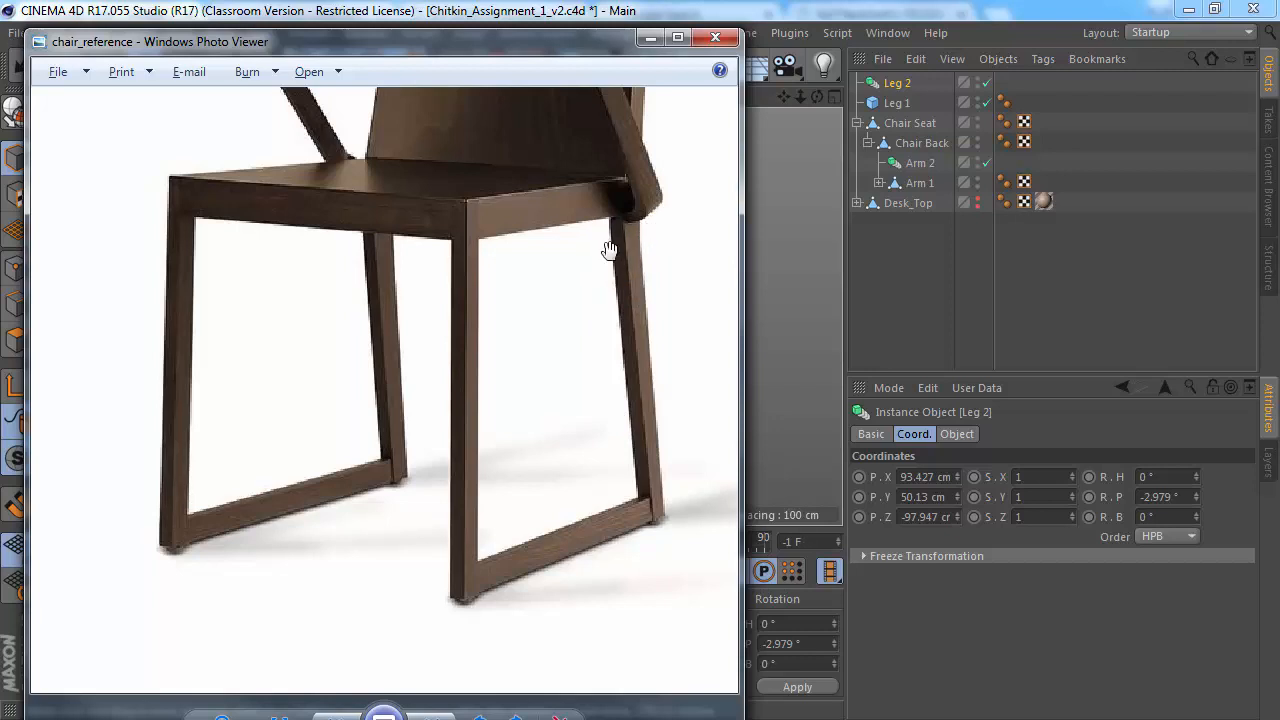
{"action": "scroll", "coordinate": [480, 409], "scroll_direction": "down", "scroll_amount": 2}
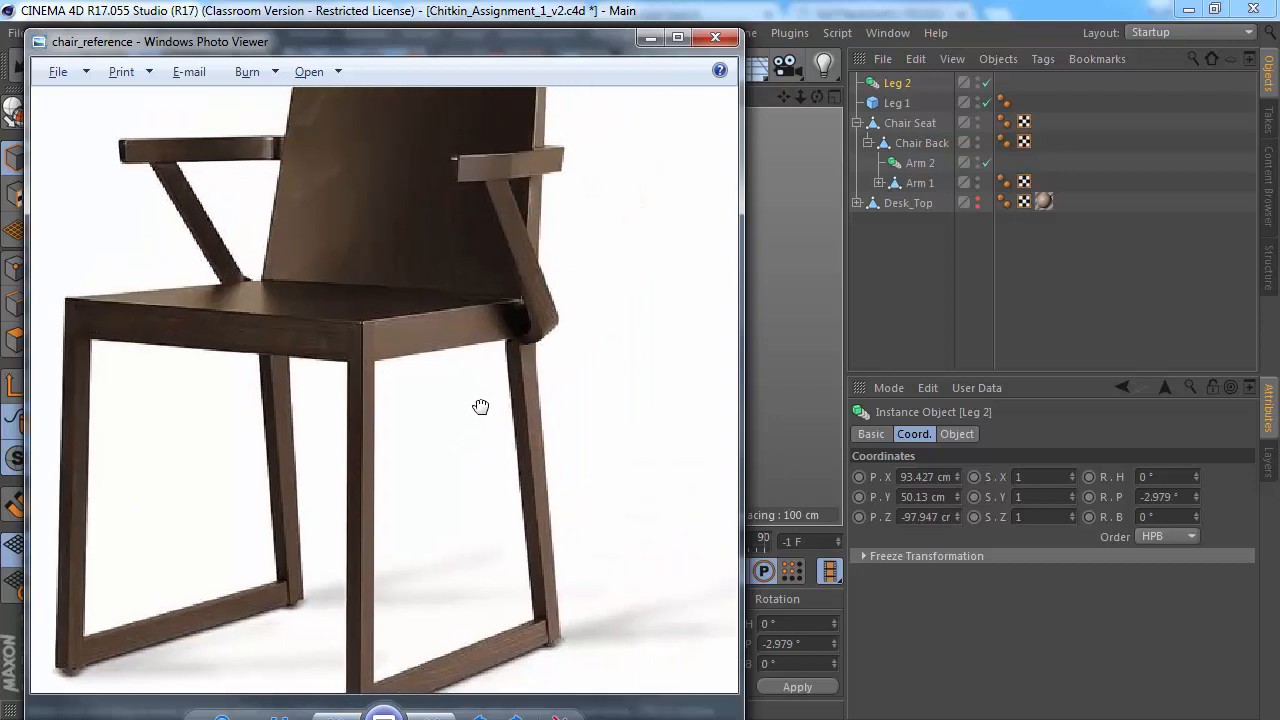
{"action": "scroll", "coordinate": [543, 323], "scroll_direction": "up", "scroll_amount": 2}
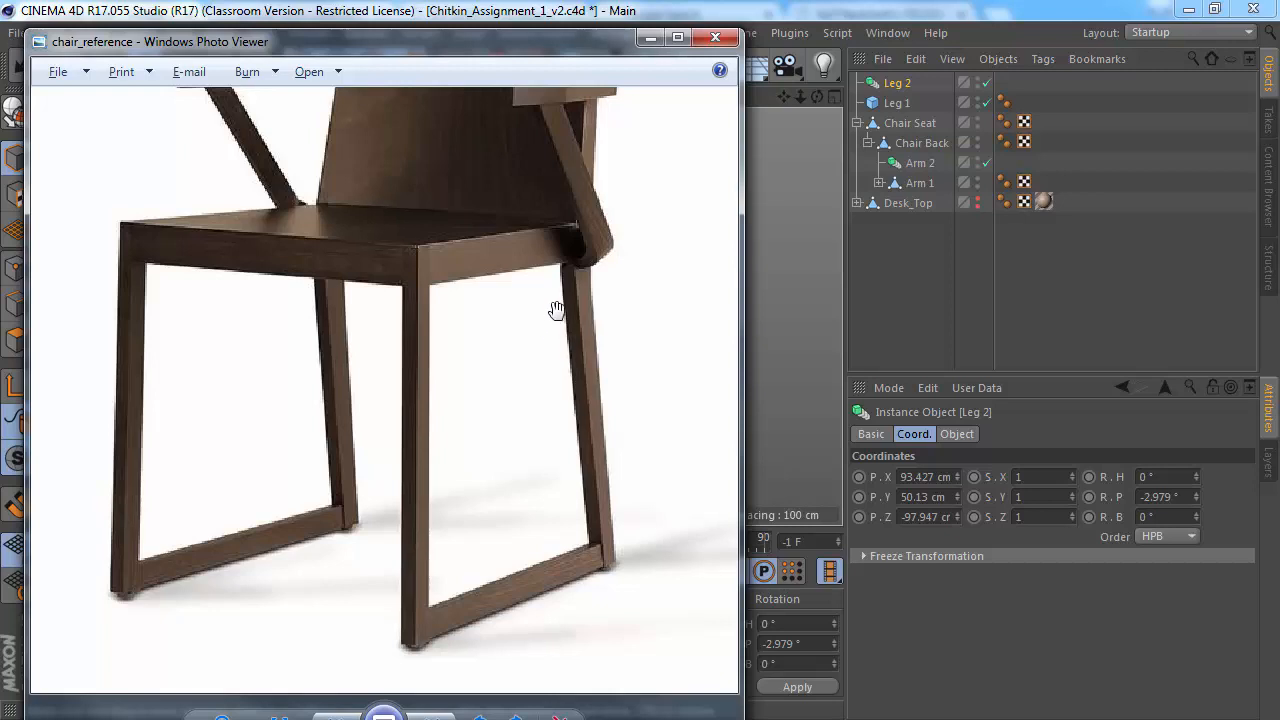
{"action": "key", "text": "alt+Tab"}
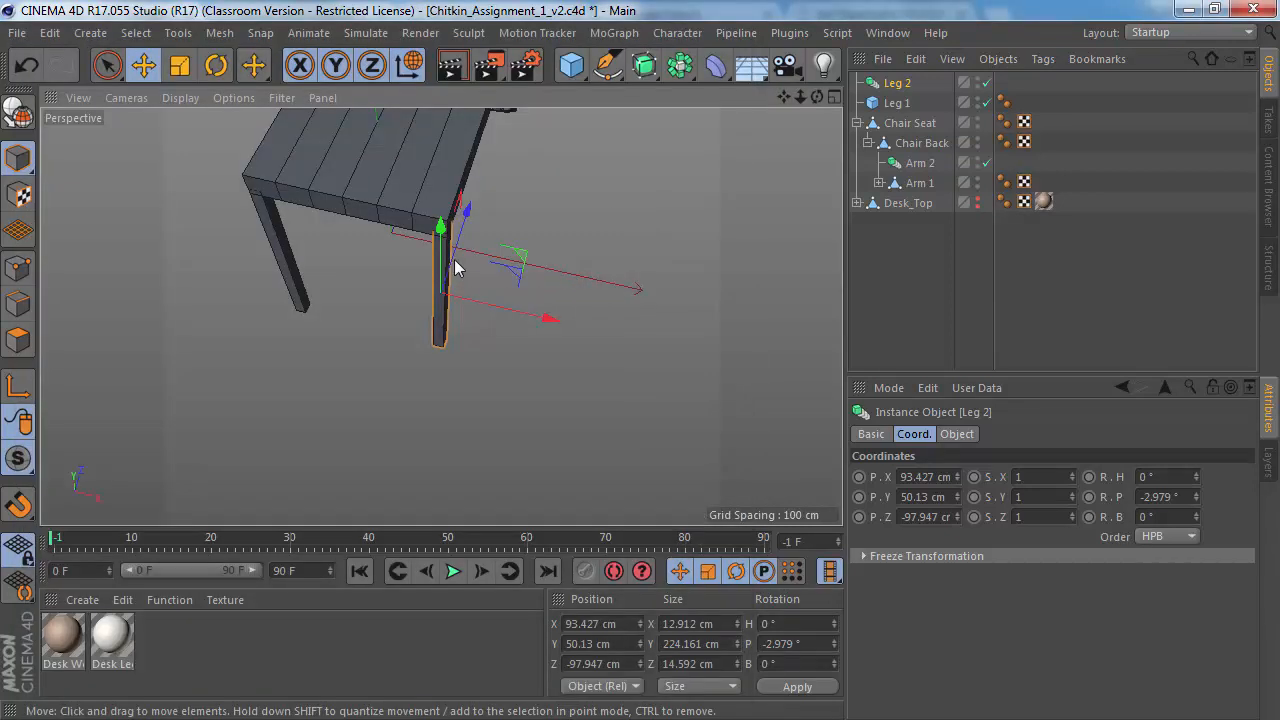
{"action": "left_click_drag", "start_coordinate": [455, 268], "coordinate": [284, 267], "text": "alt"}
{"action": "left_click", "coordinate": [478, 433]}
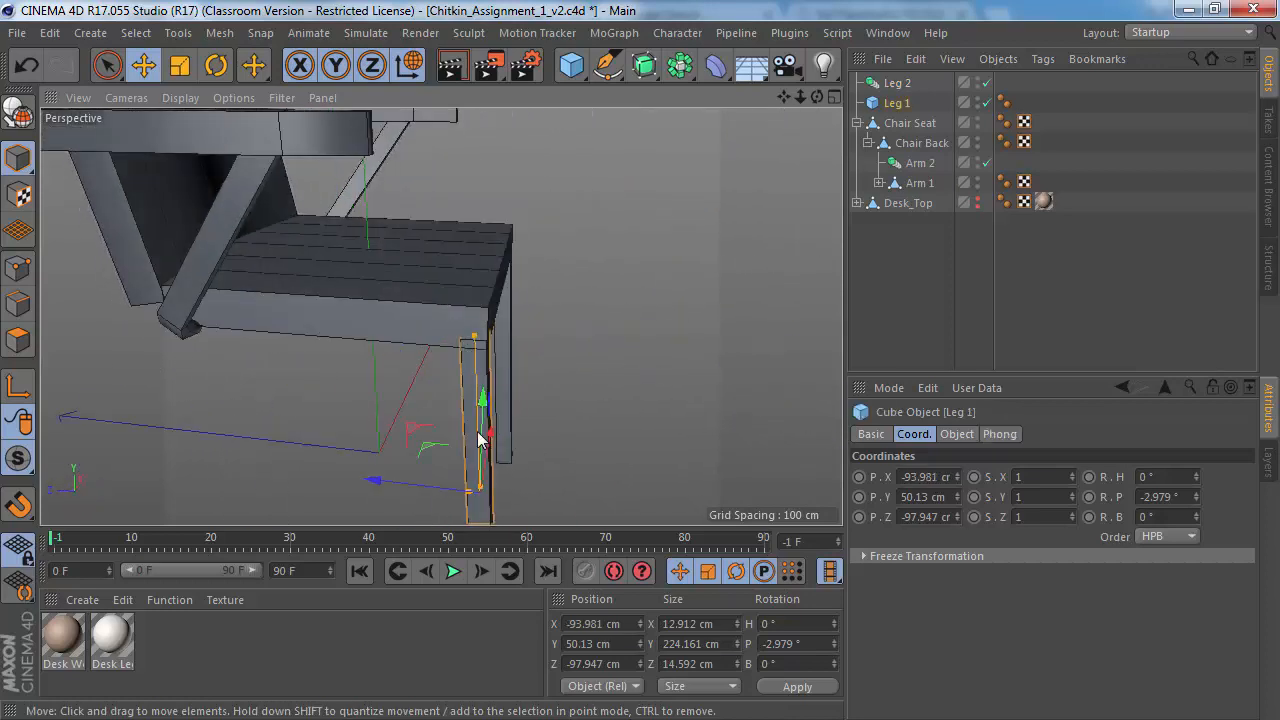
{"action": "left_click_drag", "start_coordinate": [478, 433], "coordinate": [228, 368], "text": "alt"}
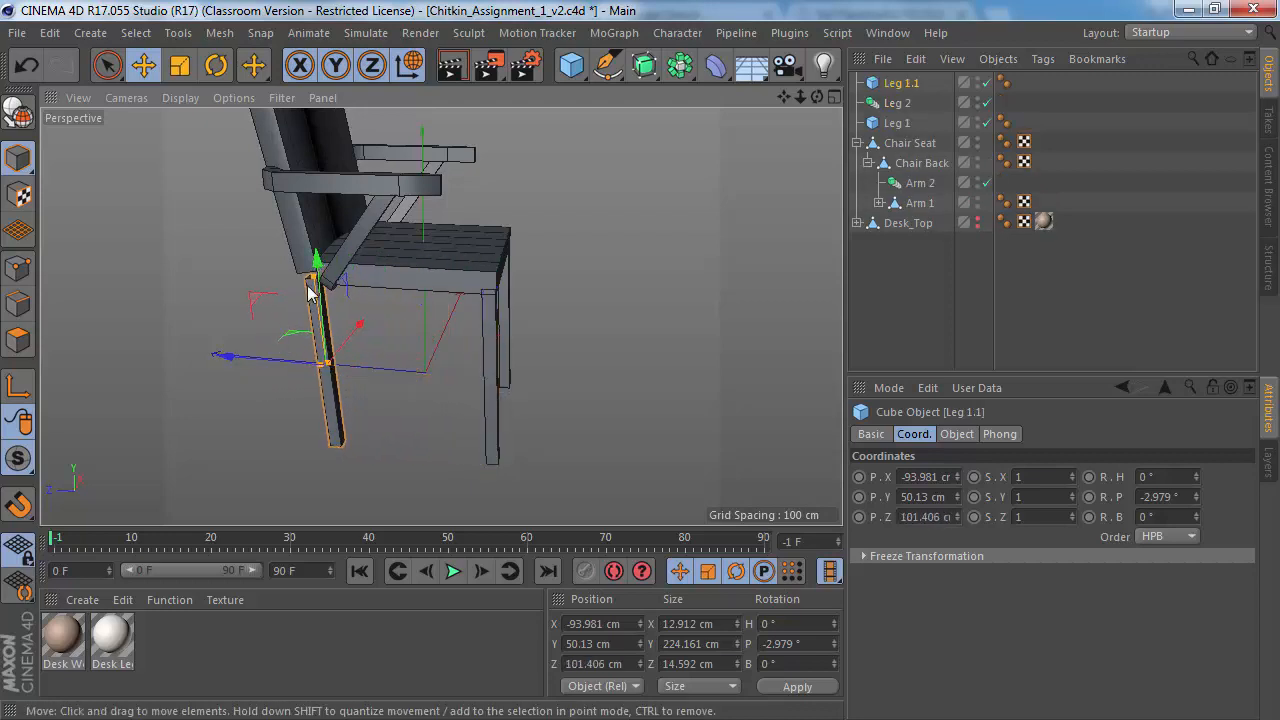
Step: Rotate the duplicated rear leg to a pitch of about 9.2° so it slants backward as in the reference photo
{"action": "right_click_drag", "start_coordinate": [312, 277], "coordinate": [367, 272], "text": "alt"}
{"action": "left_click_drag", "start_coordinate": [337, 274], "coordinate": [388, 168], "text": "alt"}
{"action": "middle_click_drag", "start_coordinate": [259, 383], "coordinate": [337, 260], "text": "alt"}
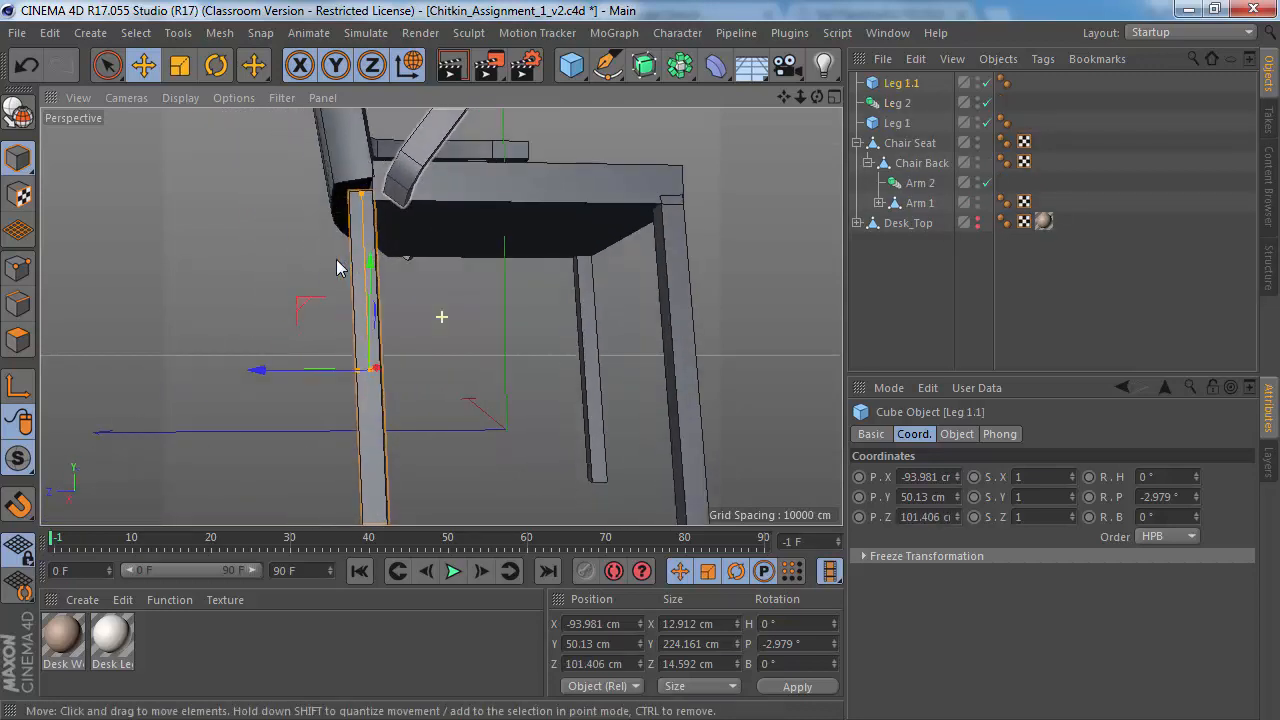
{"action": "key", "text": "r"}
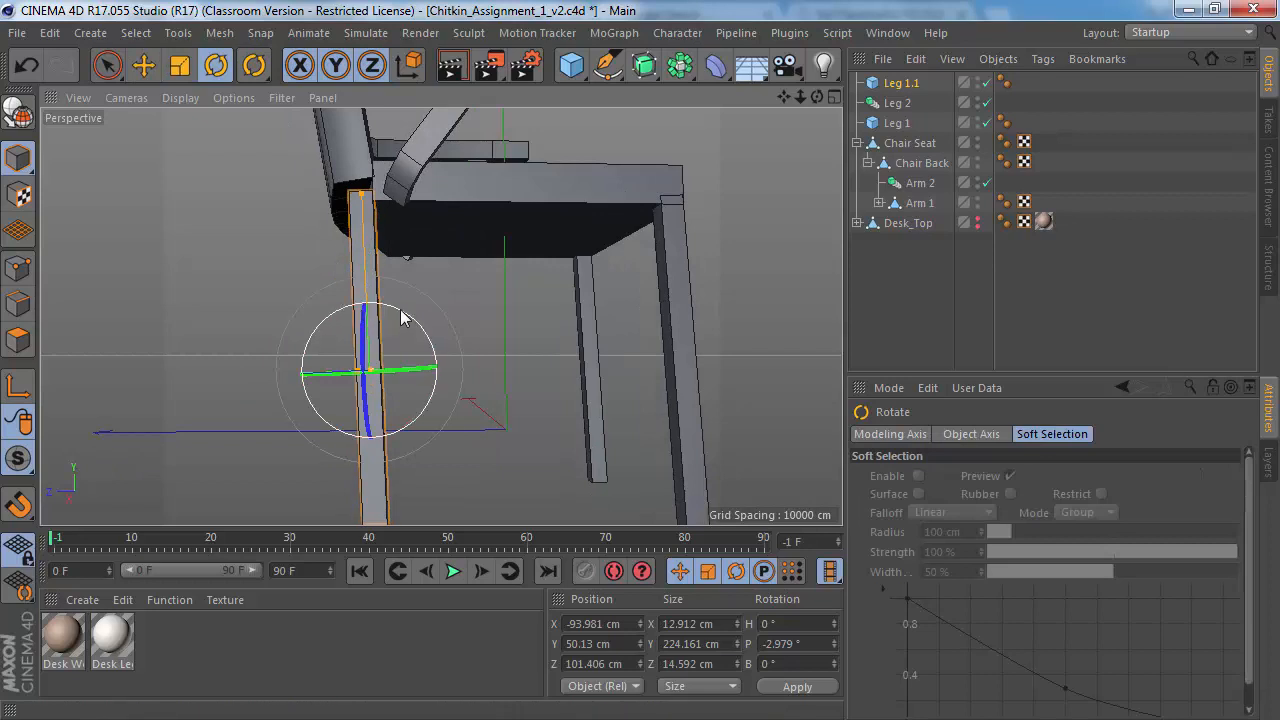
{"action": "left_click_drag", "start_coordinate": [401, 318], "coordinate": [415, 322]}
{"action": "key", "text": "alt+Tab"}
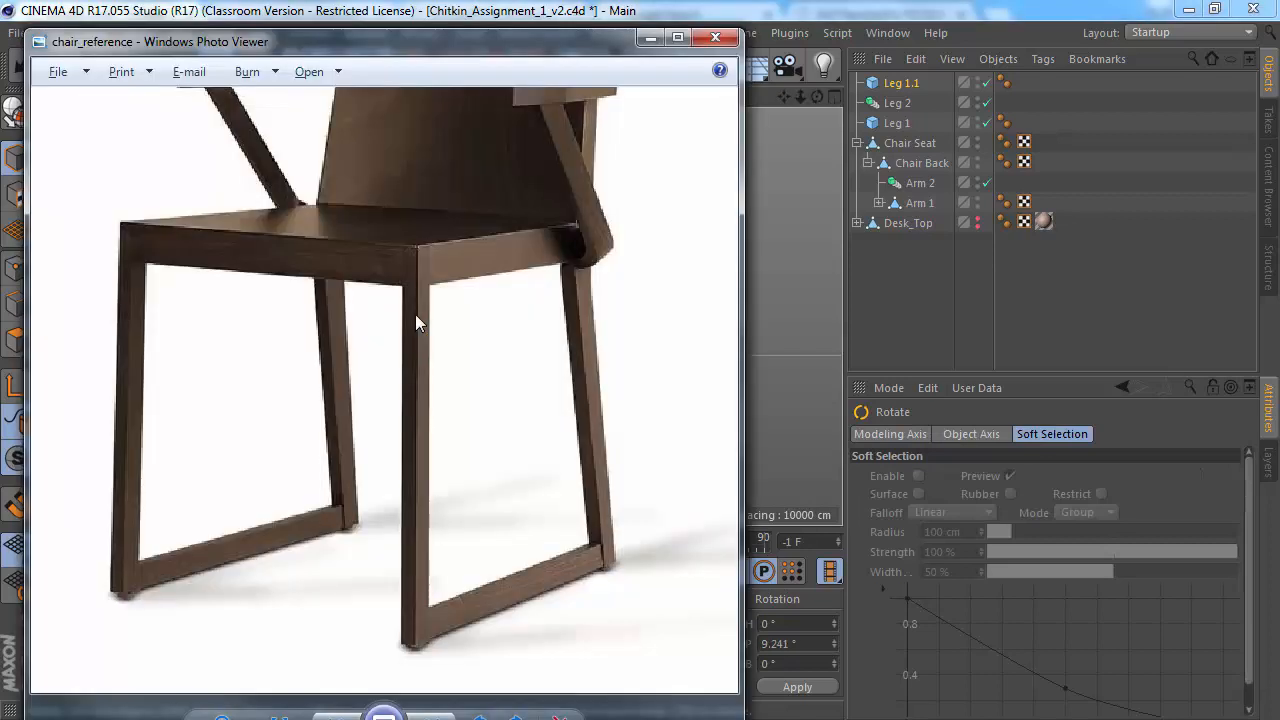
{"action": "key", "text": "alt+Tab"}
Step: Move the tilted rear leg back along Z to about 110 cm, beneath the seat's rear corner
{"action": "key", "text": "e"}
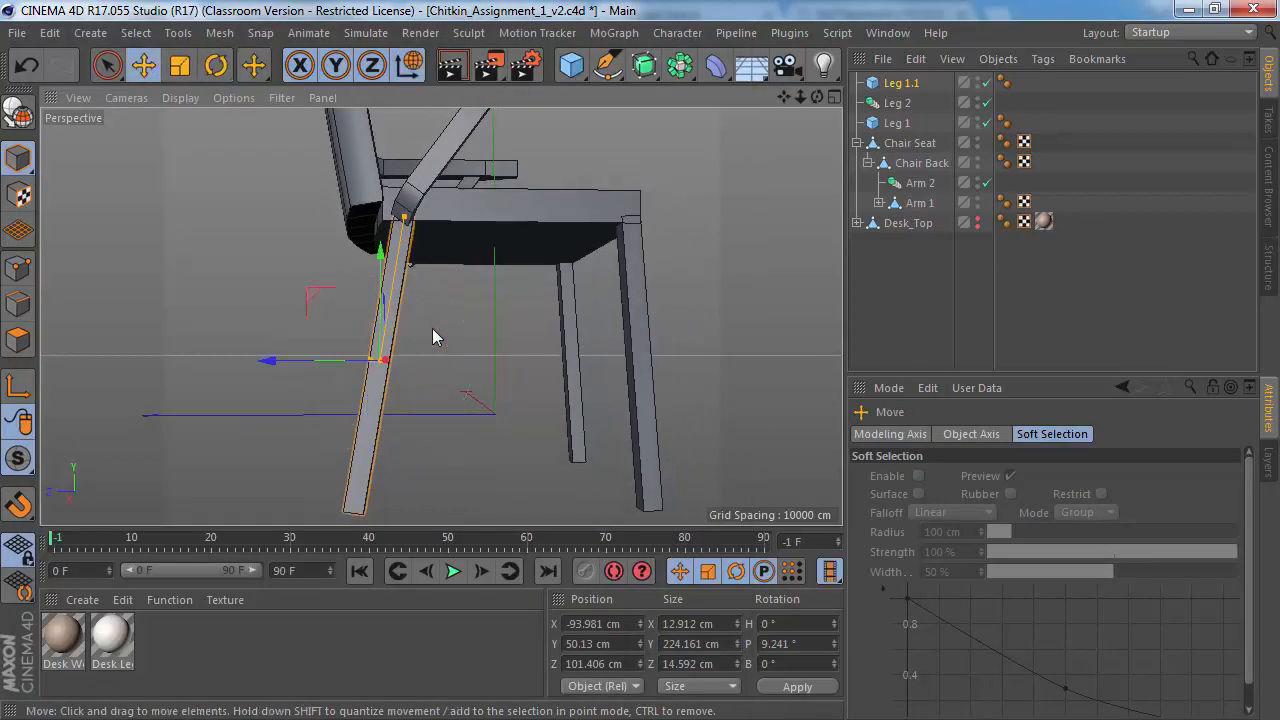
{"action": "left_click_drag", "start_coordinate": [266, 366], "coordinate": [257, 362]}
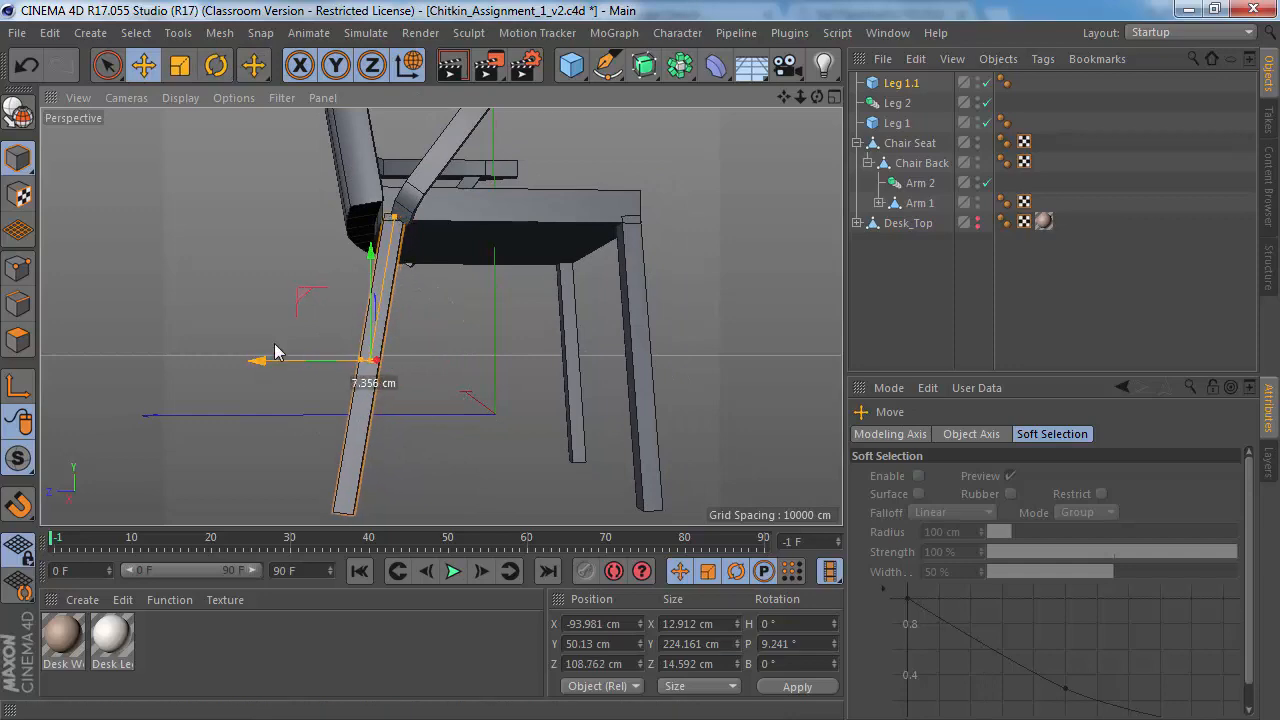
{"action": "left_click_drag", "start_coordinate": [354, 240], "coordinate": [336, 262], "text": "alt"}
{"action": "right_click_drag", "start_coordinate": [336, 256], "coordinate": [389, 244], "text": "alt"}
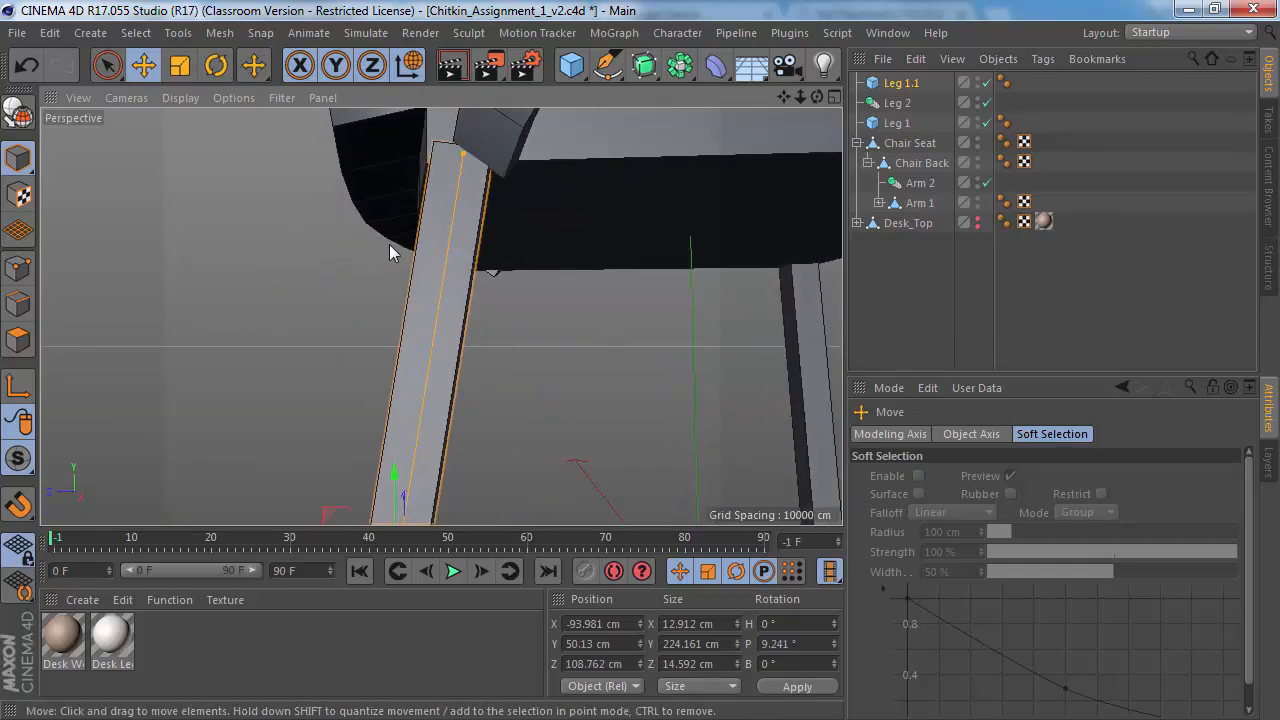
{"action": "left_click_drag", "start_coordinate": [440, 204], "coordinate": [394, 400], "text": "alt"}
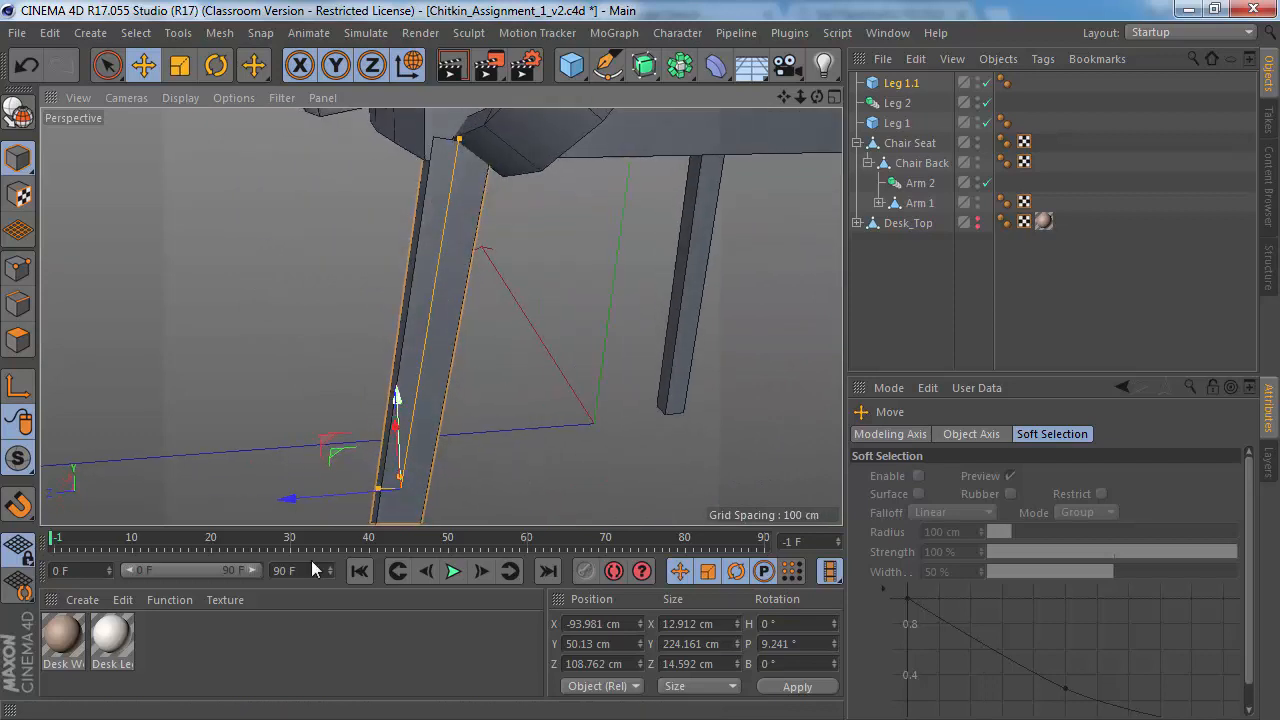
{"action": "mouse_move", "coordinate": [306, 506]}
{"action": "left_mouse_down"}
{"action": "mouse_move", "coordinate": [286, 503]}
{"action": "mouse_move", "coordinate": [296, 508]}
{"action": "left_mouse_up"}
Step: Rename the duplicated rear leg as Leg 3 and make it an editable polygon object
{"action": "double_click", "coordinate": [897, 83]}
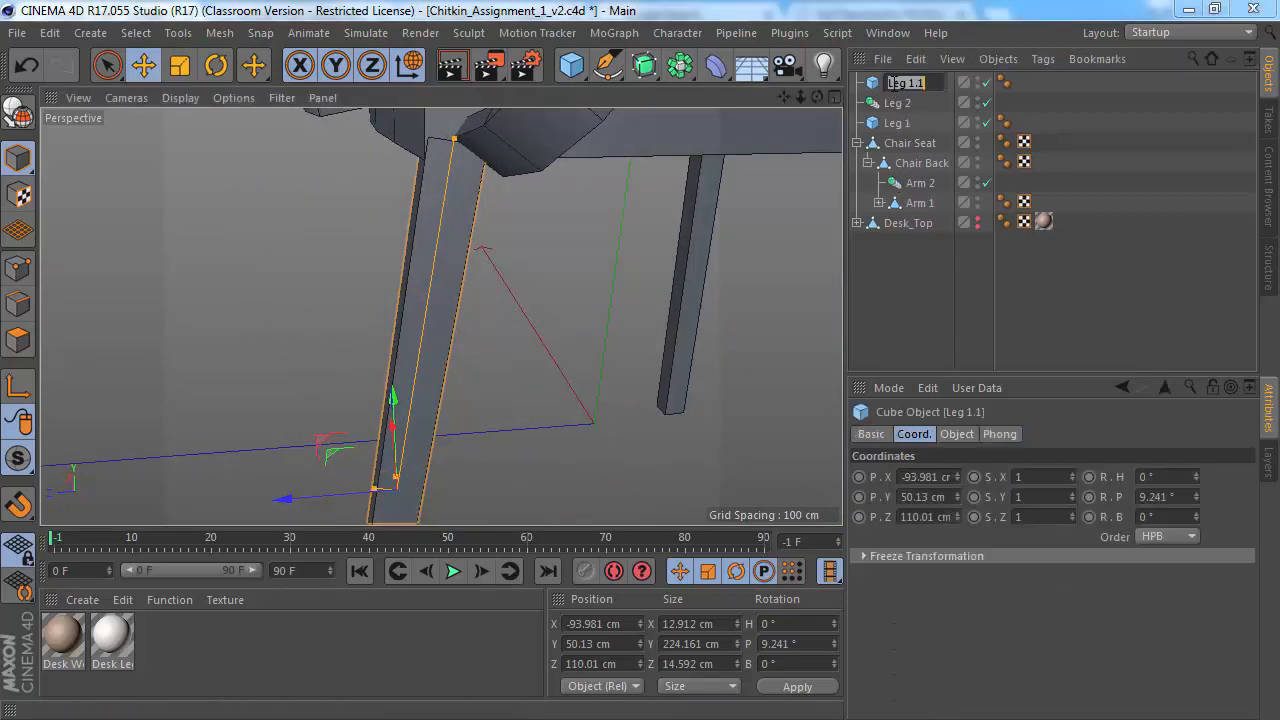
{"action": "key", "text": "Return"}
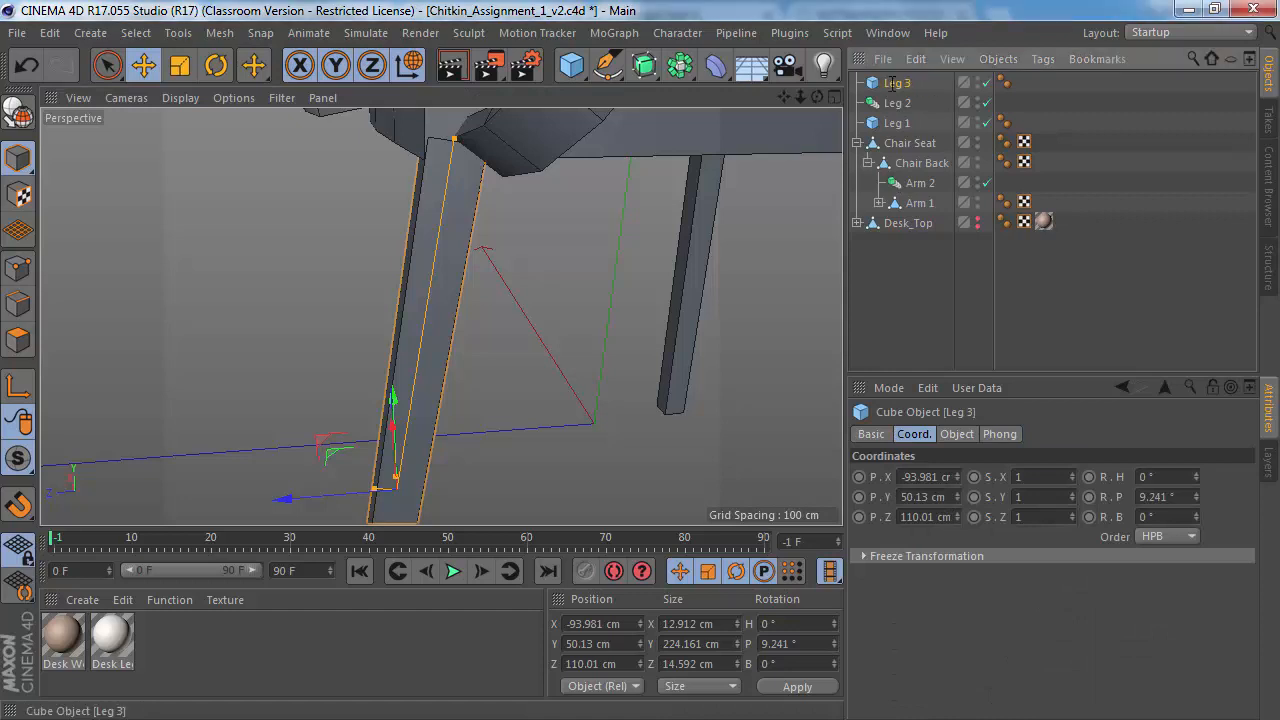
{"action": "key", "text": "c"}
Step: Isolate Leg 3 with Viewport Solo Single and select the front edge of its top face
{"action": "left_click_drag", "start_coordinate": [440, 204], "coordinate": [390, 307], "text": "alt"}
{"action": "left_click", "coordinate": [18, 303]}
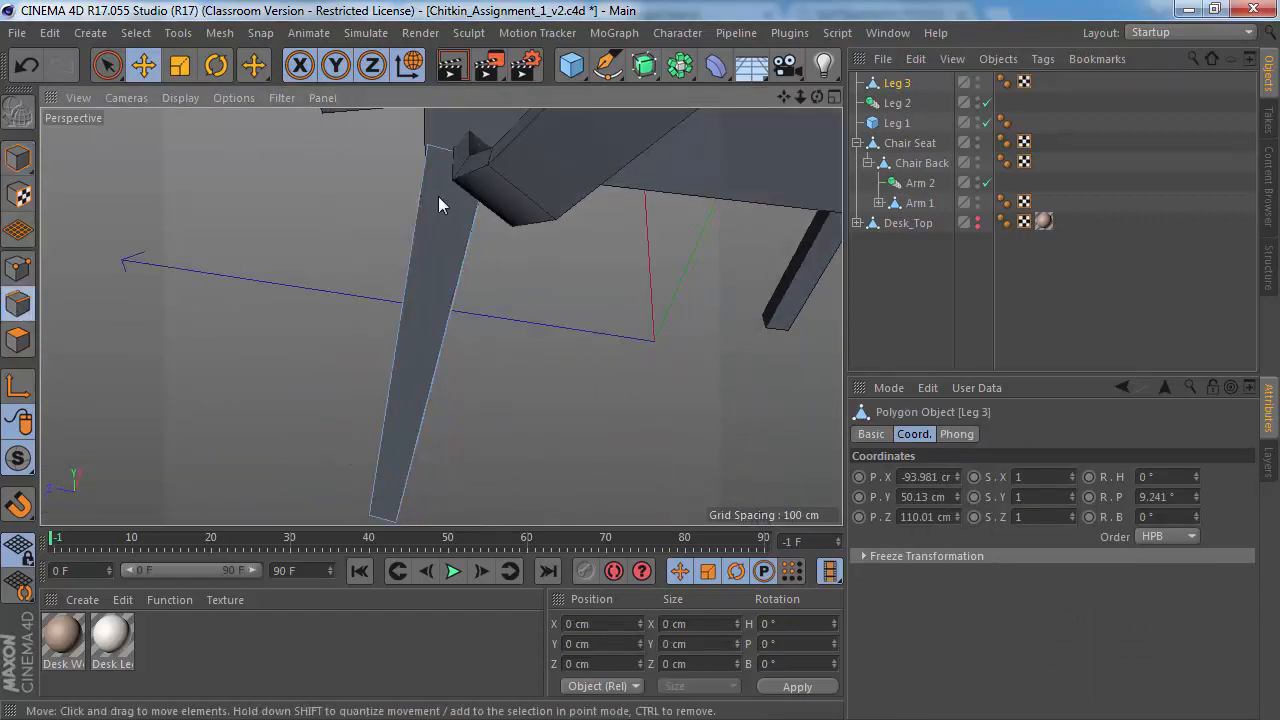
{"action": "left_click_drag", "start_coordinate": [429, 149], "coordinate": [509, 189], "text": "alt"}
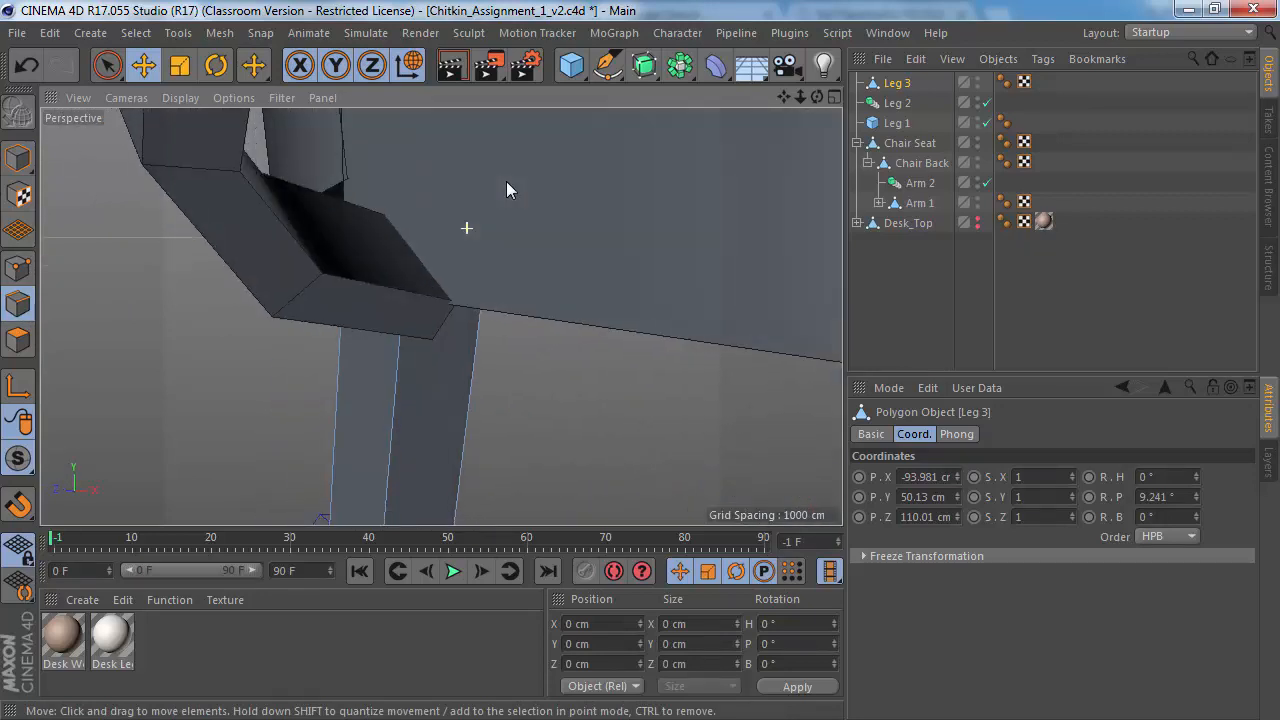
{"action": "left_click_drag", "start_coordinate": [438, 258], "coordinate": [439, 307], "text": "alt"}
{"action": "left_click_drag", "start_coordinate": [463, 253], "coordinate": [421, 250], "text": "alt"}
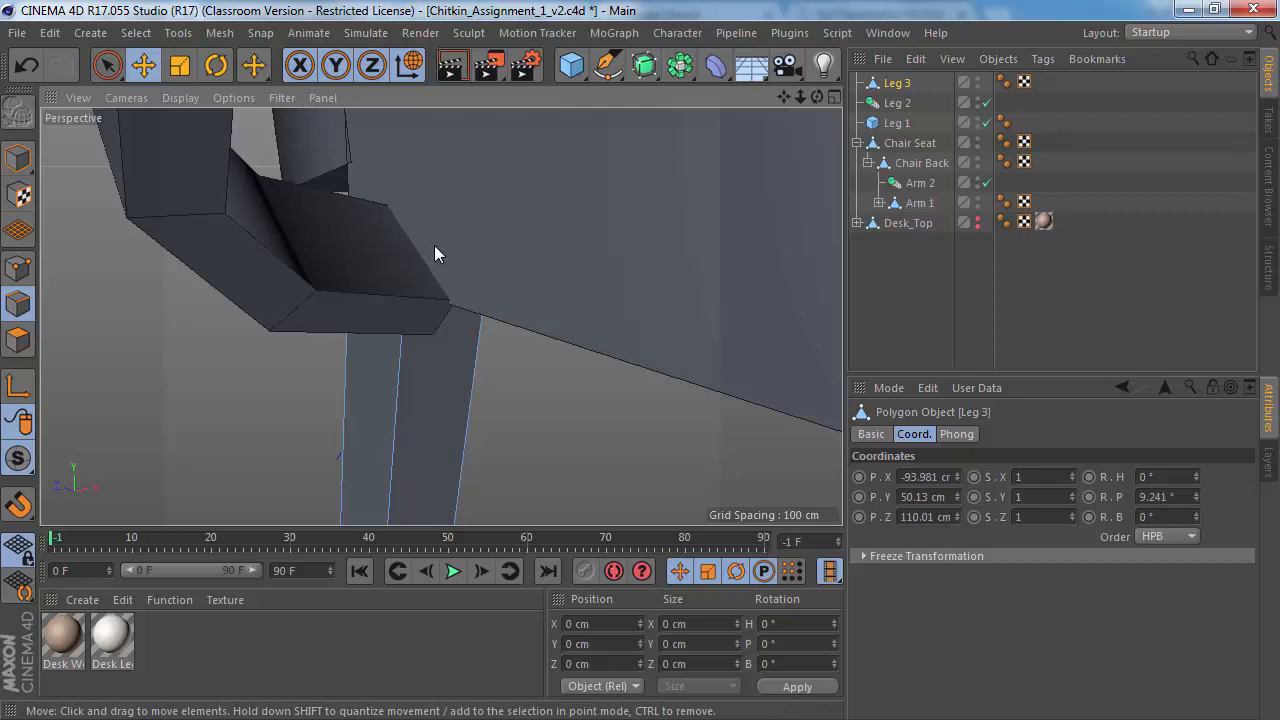
{"action": "left_click", "coordinate": [18, 460]}
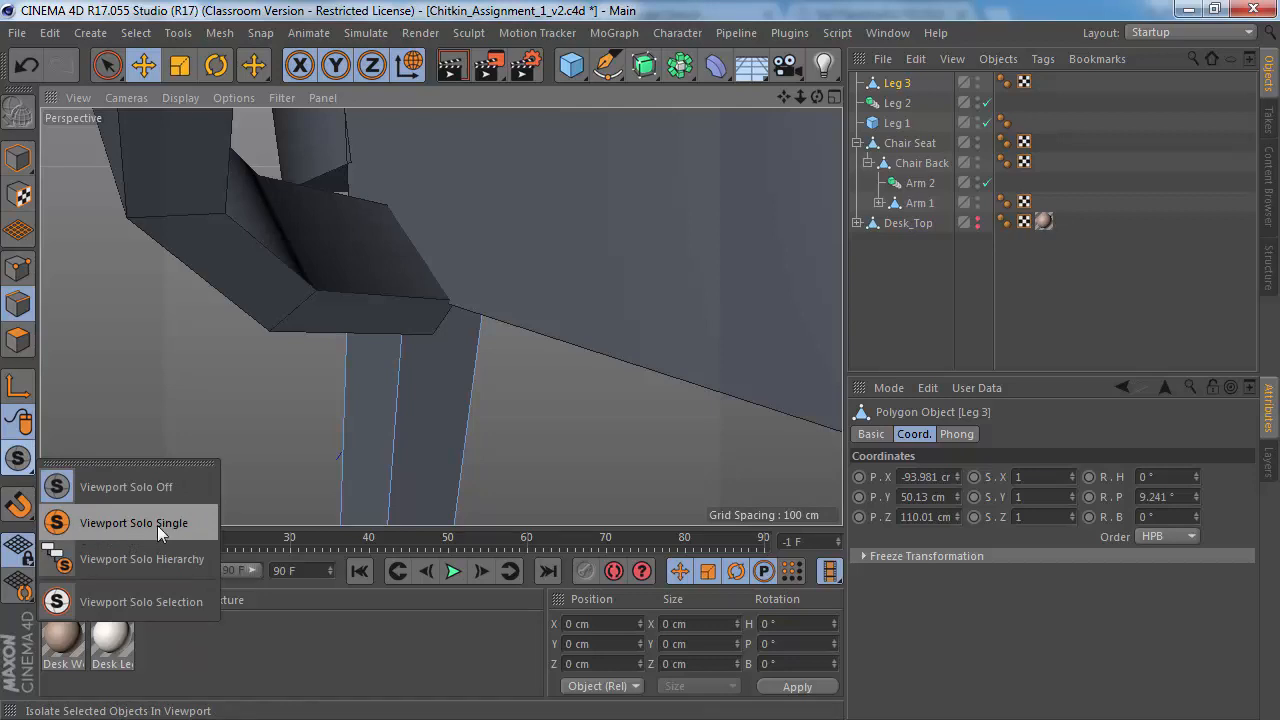
{"action": "left_click", "coordinate": [112, 524]}
{"action": "scroll", "coordinate": [351, 348], "scroll_direction": "down", "scroll_amount": 8}
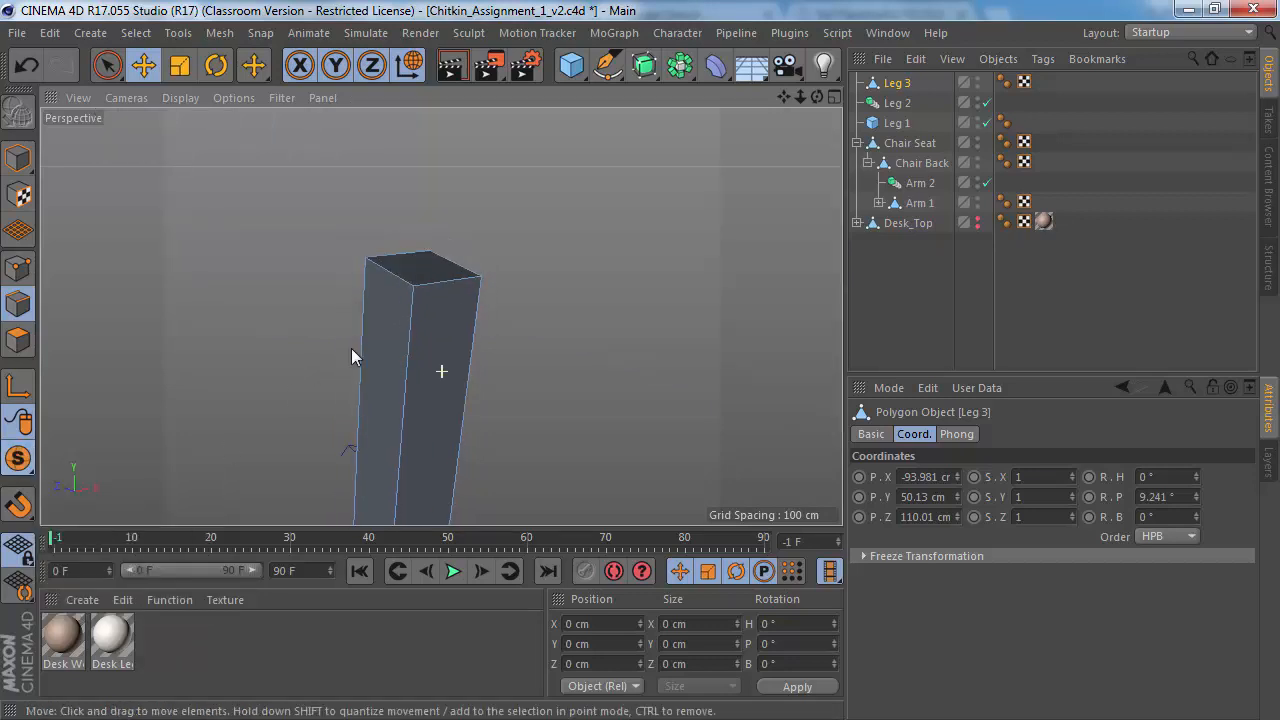
{"action": "scroll", "coordinate": [370, 330], "scroll_direction": "up", "scroll_amount": 6}
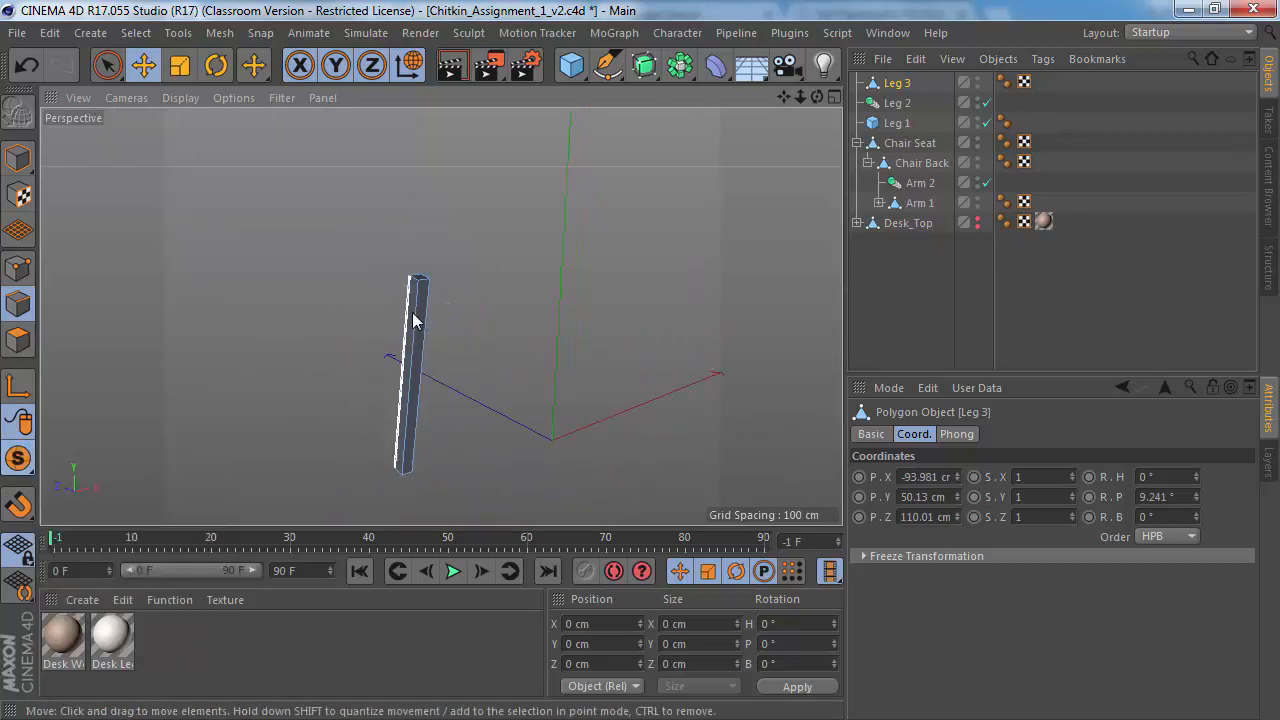
{"action": "right_click_drag", "start_coordinate": [469, 306], "coordinate": [480, 305], "text": "alt"}
{"action": "left_click", "coordinate": [431, 253]}
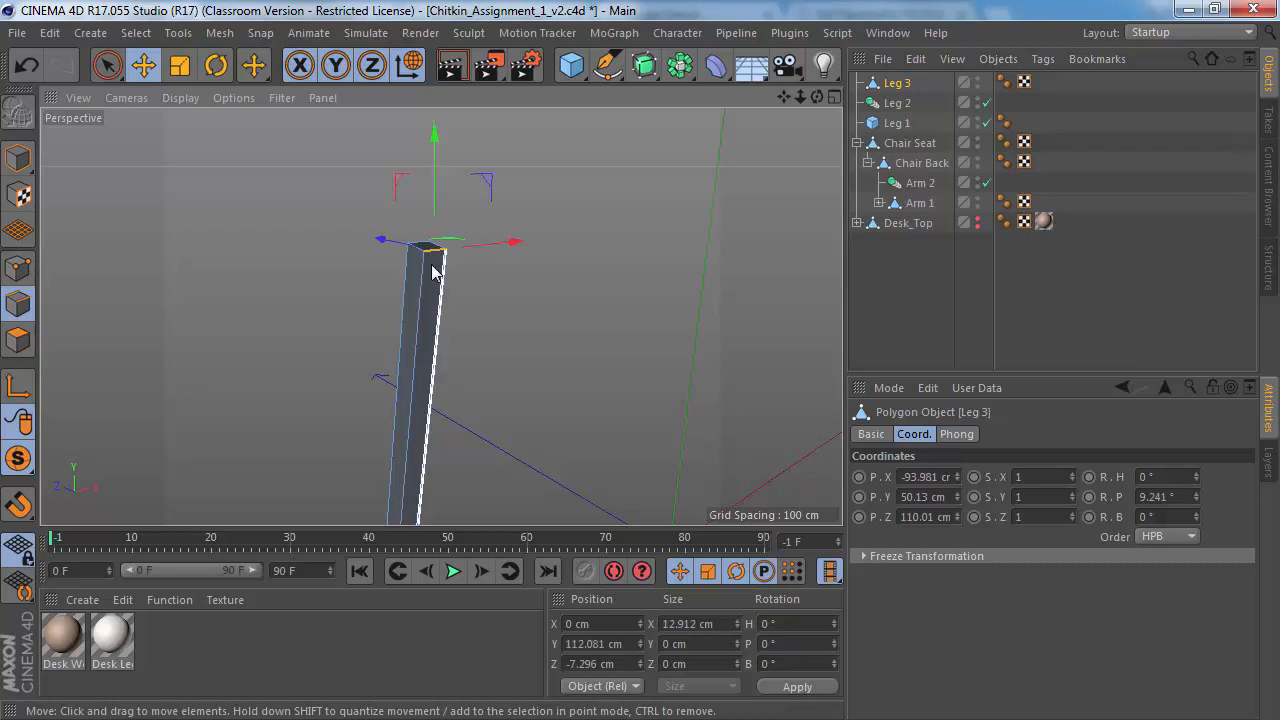
{"action": "left_click_drag", "start_coordinate": [431, 267], "coordinate": [474, 267], "text": "alt"}
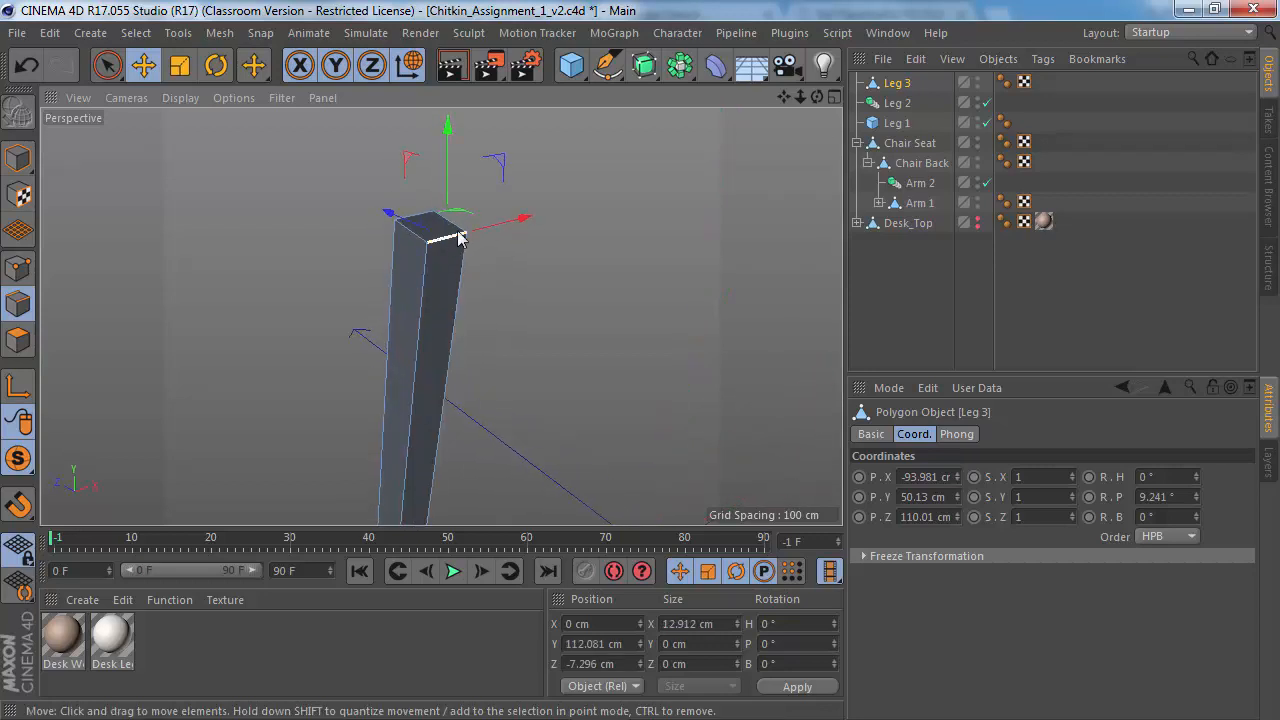
Step: Turn Viewport Solo off and move Leg 3's top front edge toward the seat's front, to about -15.7 cm in Z
{"action": "left_click", "coordinate": [19, 459]}
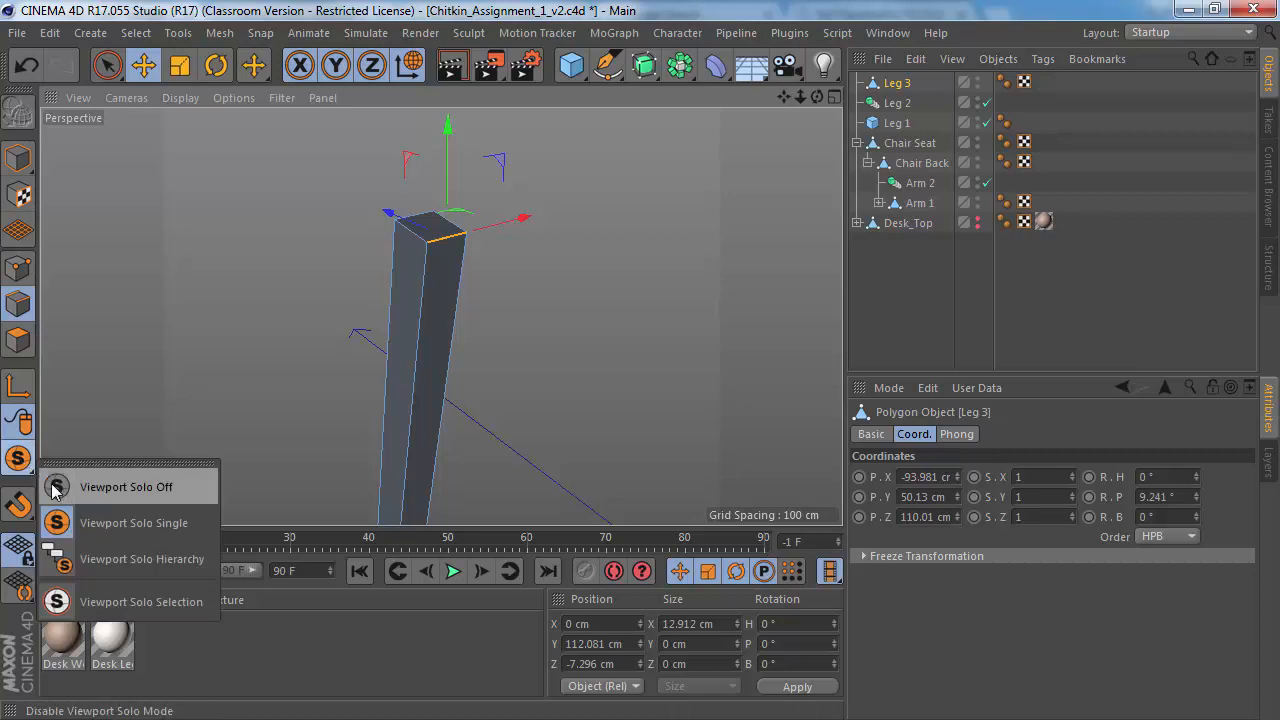
{"action": "left_click", "coordinate": [95, 490]}
{"action": "left_click_drag", "start_coordinate": [429, 285], "coordinate": [312, 258], "text": "alt"}
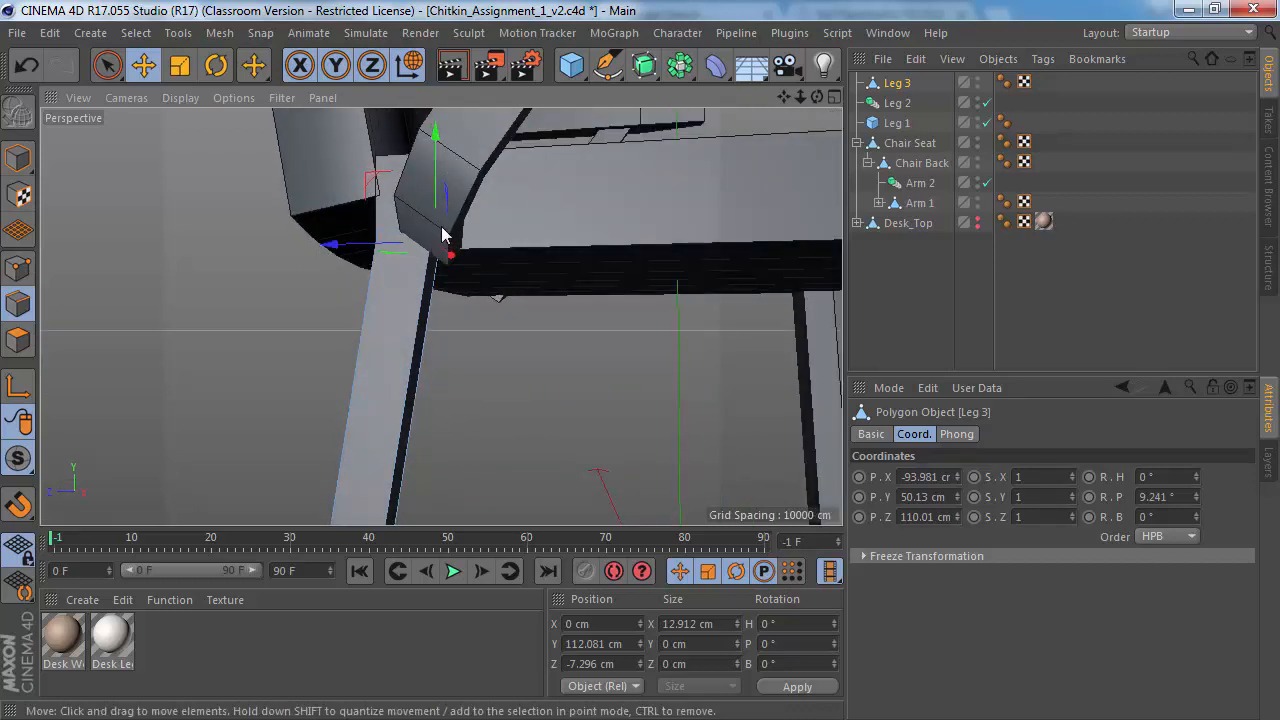
{"action": "left_click_drag", "start_coordinate": [340, 250], "coordinate": [367, 245]}
{"action": "right_click_drag", "start_coordinate": [422, 289], "coordinate": [278, 297], "text": "alt"}
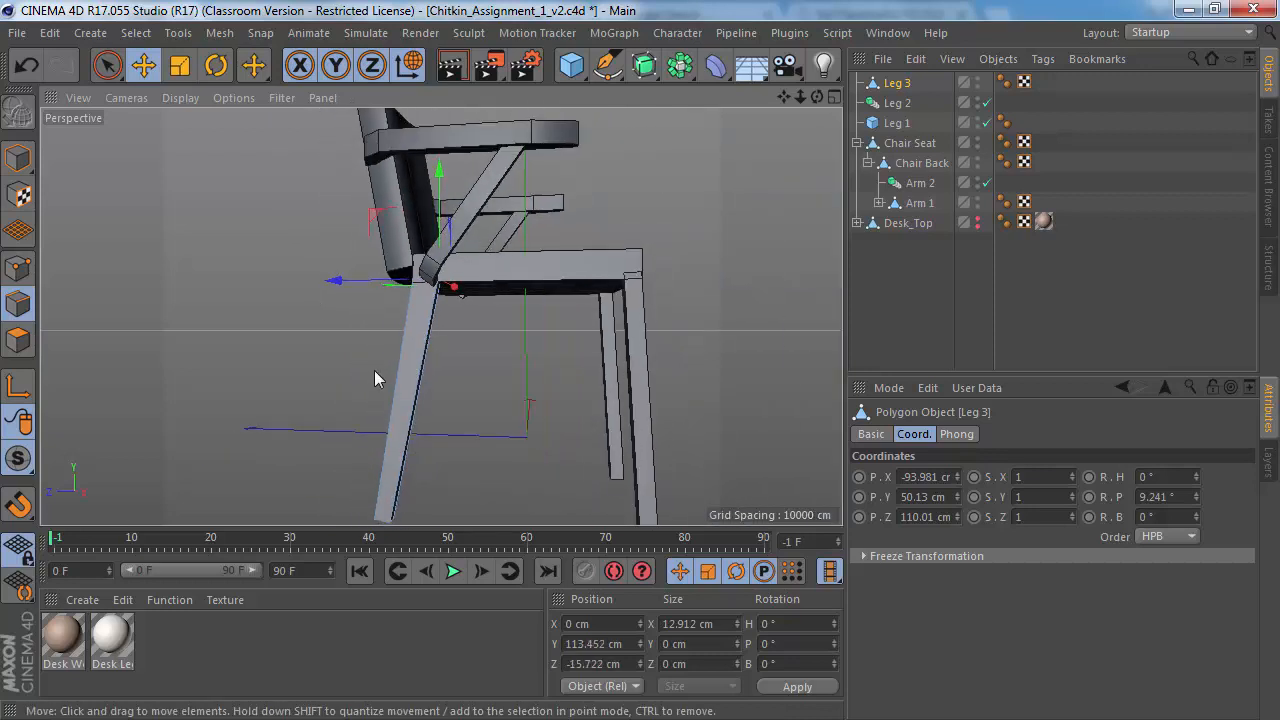
{"action": "middle_click_drag", "start_coordinate": [374, 370], "coordinate": [394, 275], "text": "alt"}
{"action": "right_click_drag", "start_coordinate": [445, 170], "coordinate": [456, 184], "text": "alt"}
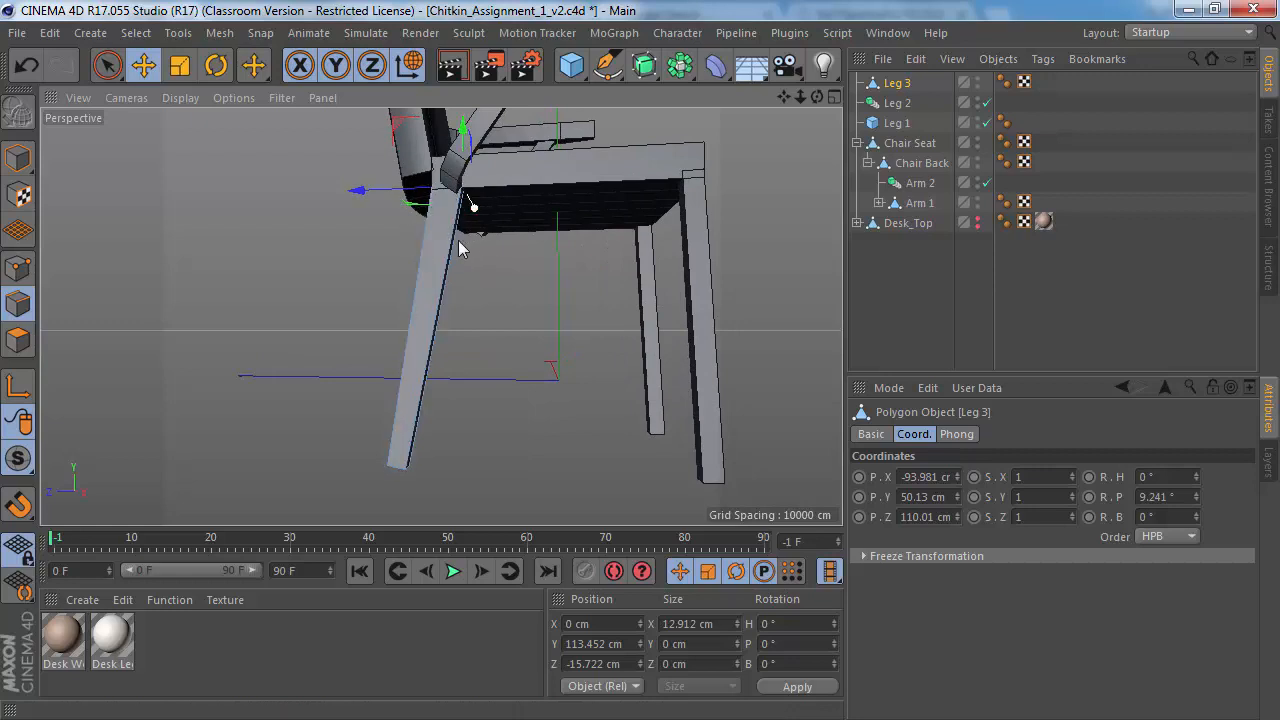
Step: Compare the top and foot of the slanted rear leg with the chair_reference photo in Windows Photo Viewer
{"action": "key", "text": "alt+Tab"}
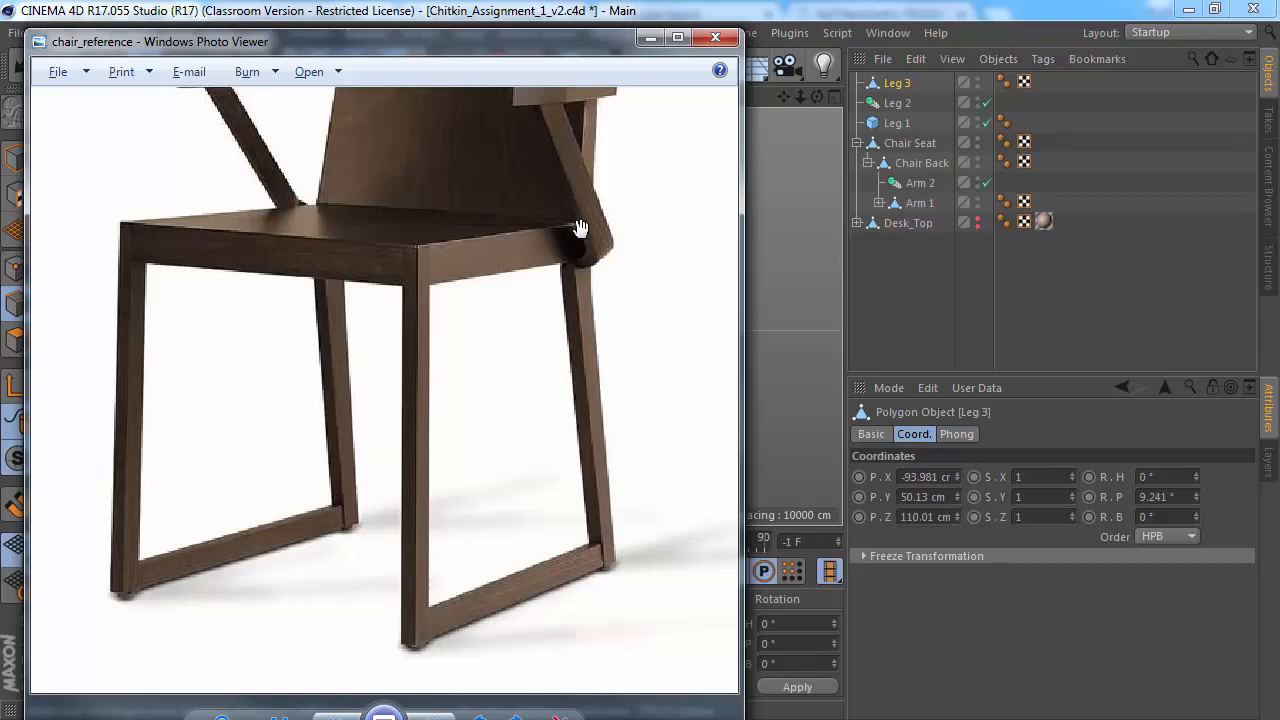
{"action": "key", "text": "alt+Tab"}
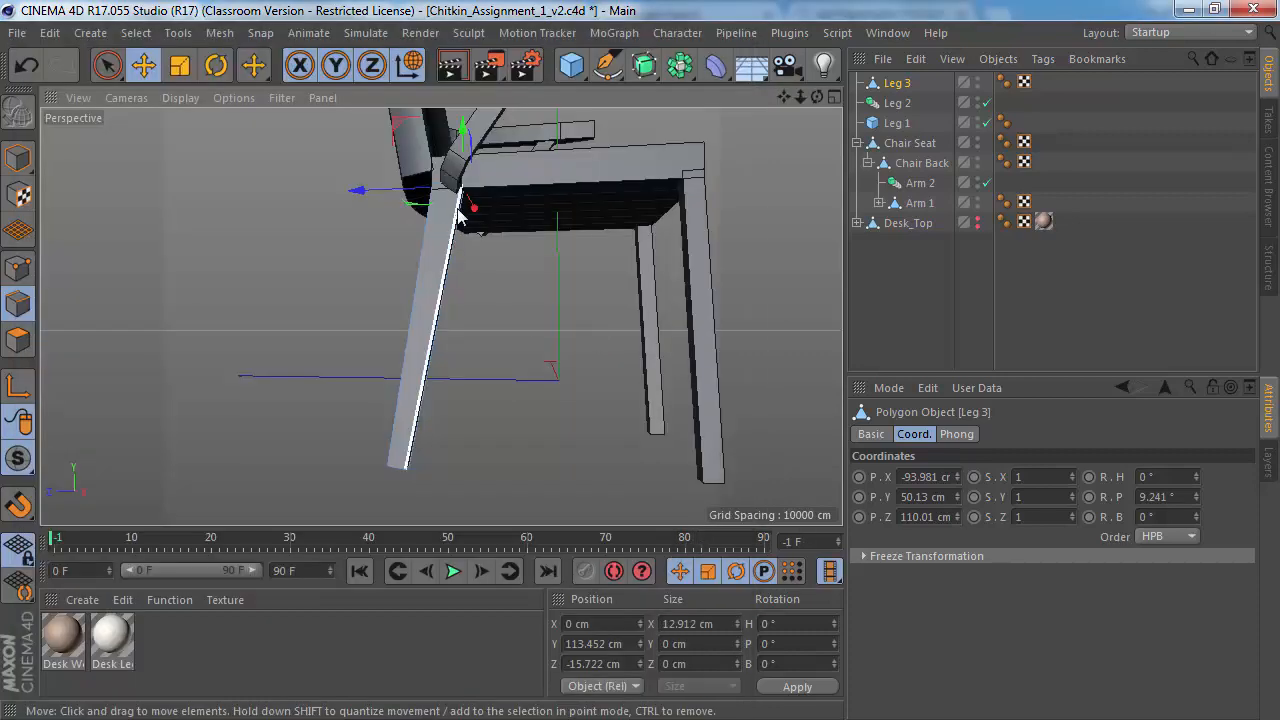
{"action": "left_click_drag", "start_coordinate": [498, 130], "coordinate": [475, 188], "text": "alt"}
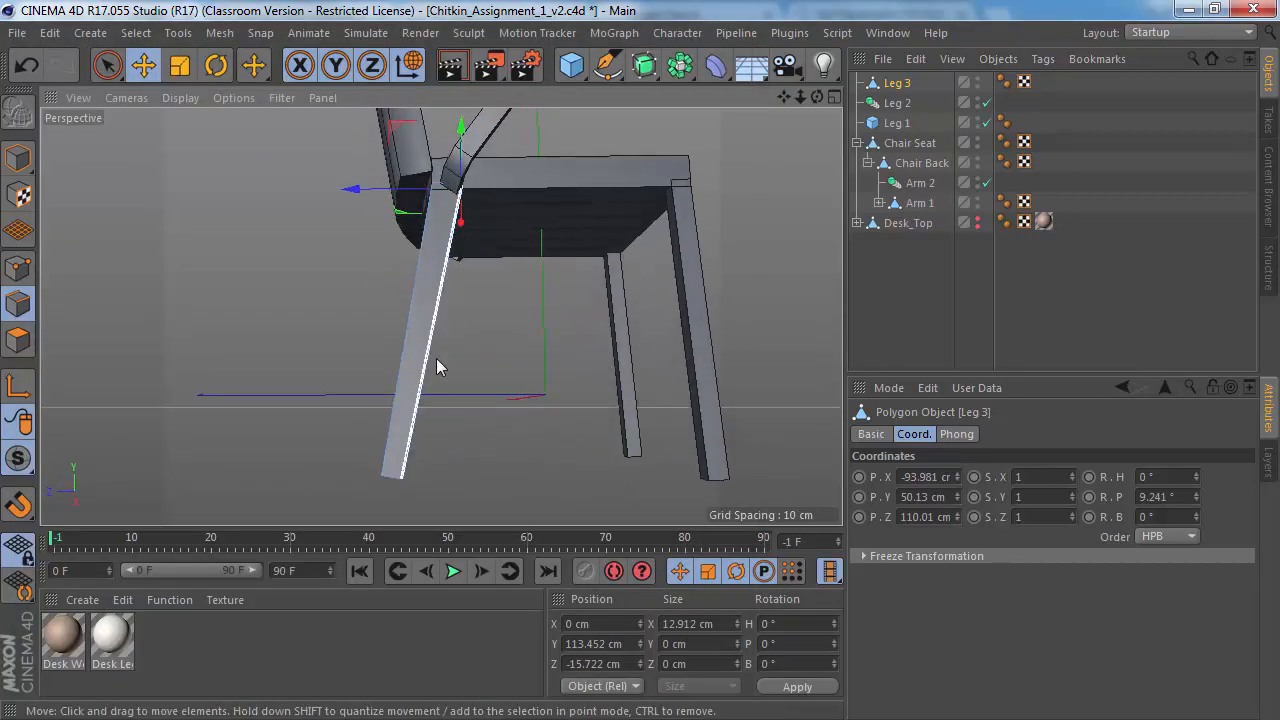
{"action": "key", "text": "alt+Tab"}
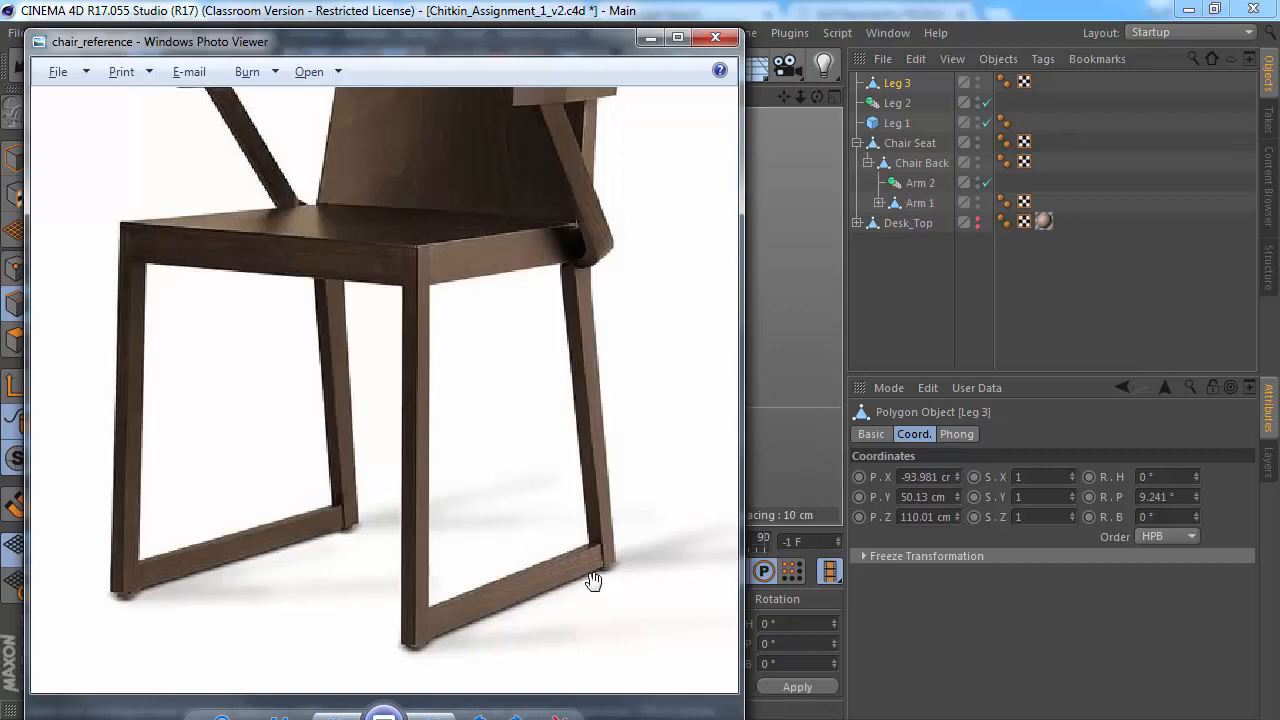
{"action": "key", "text": "alt+Tab"}
Step: Raise the front edge of Leg 3's bottom face to about -109.7 cm in Y so the foot sits level
{"action": "scroll", "coordinate": [416, 369], "scroll_direction": "up", "scroll_amount": 8}
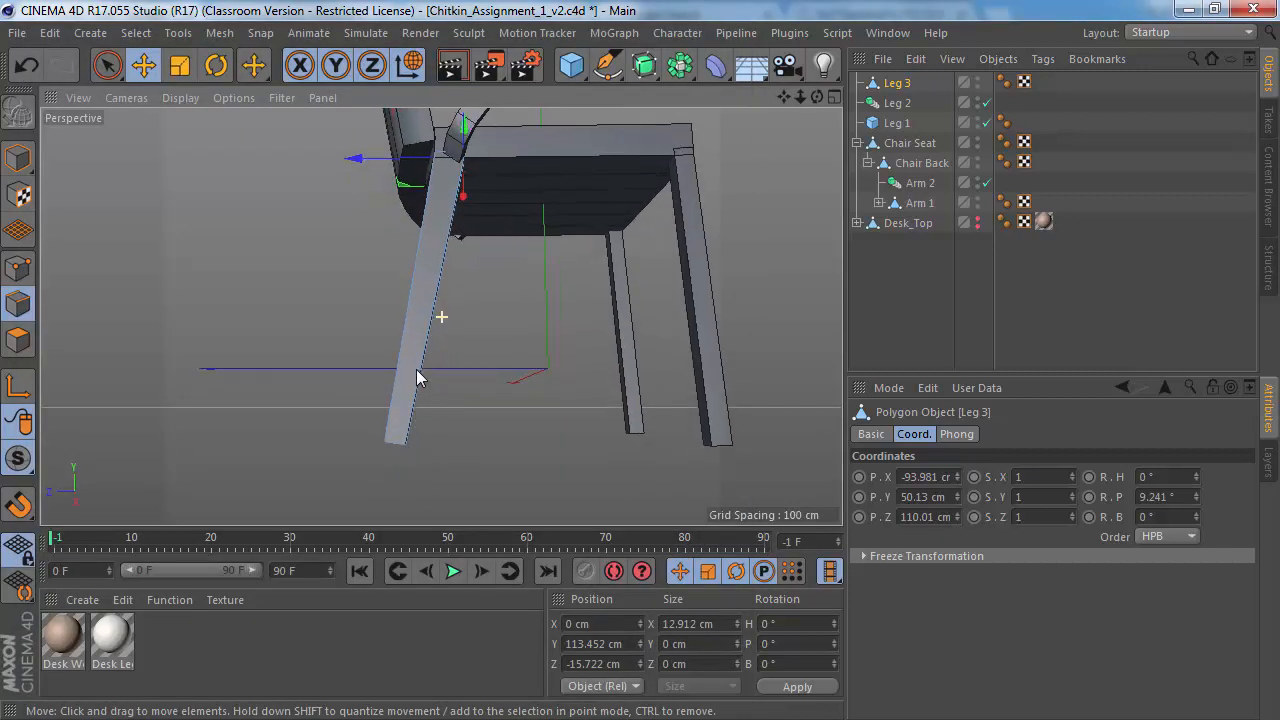
{"action": "left_click_drag", "start_coordinate": [366, 370], "coordinate": [417, 377], "text": "alt"}
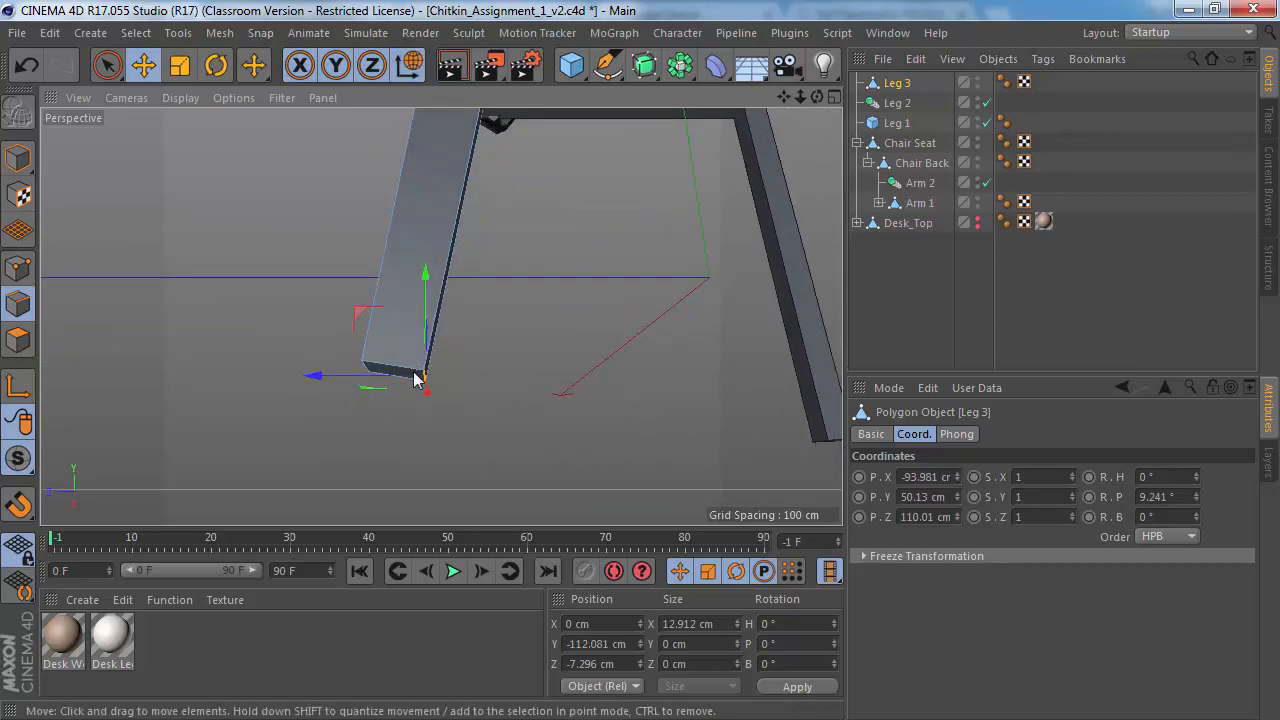
{"action": "middle_click", "coordinate": [417, 400]}
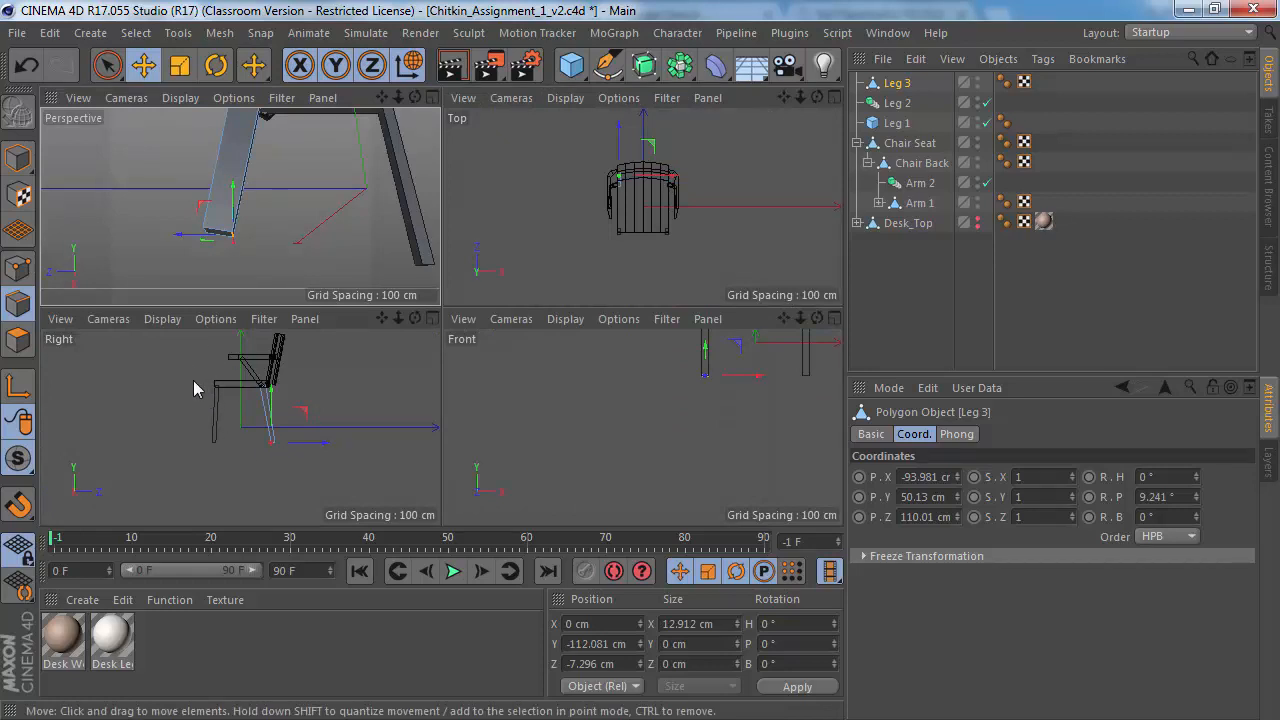
{"action": "middle_click", "coordinate": [232, 403]}
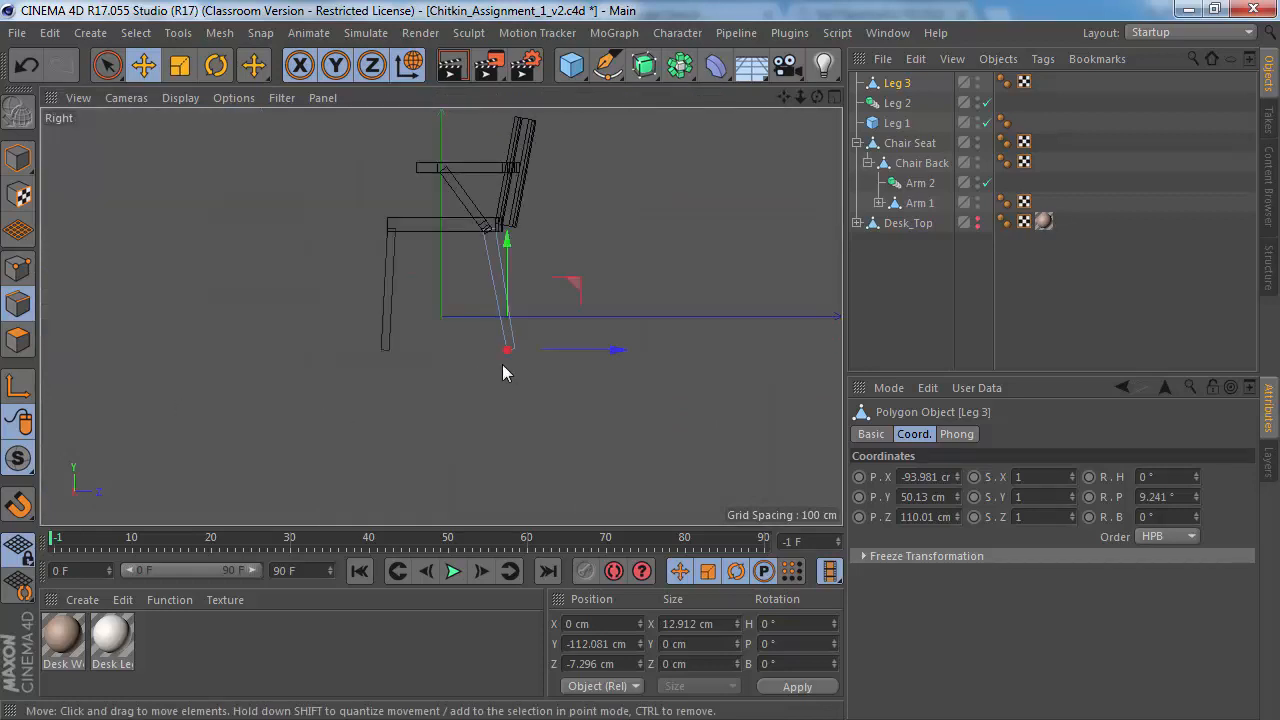
{"action": "scroll", "coordinate": [503, 373], "scroll_direction": "up", "scroll_amount": 10}
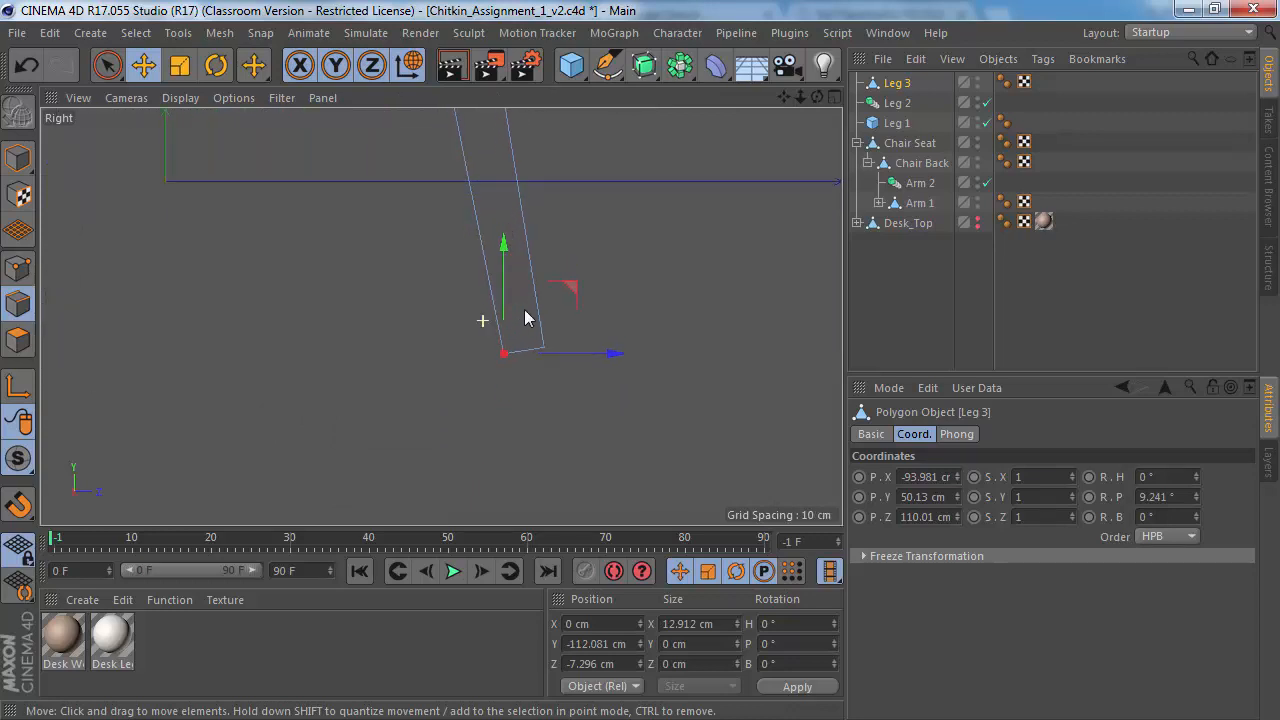
{"action": "scroll", "coordinate": [527, 318], "scroll_direction": "up", "scroll_amount": 3}
{"action": "left_click_drag", "start_coordinate": [517, 292], "coordinate": [517, 279]}
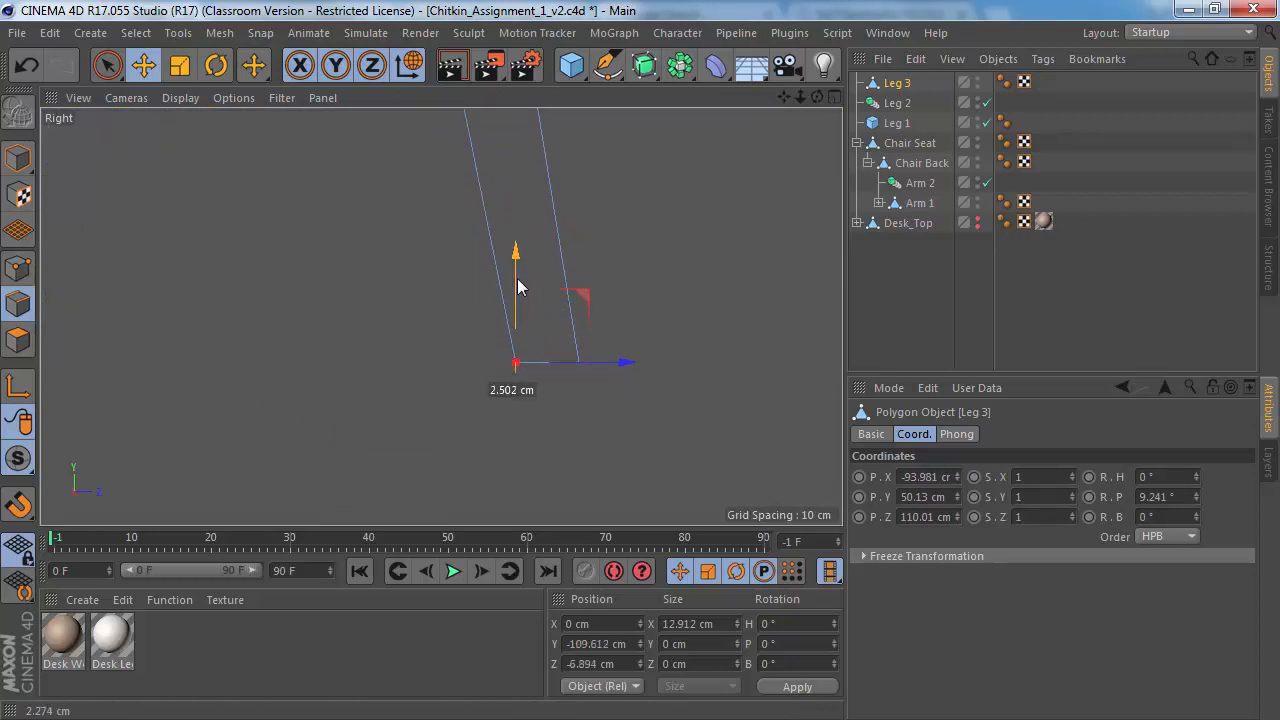
{"action": "scroll", "coordinate": [546, 308], "scroll_direction": "up", "scroll_amount": 5}
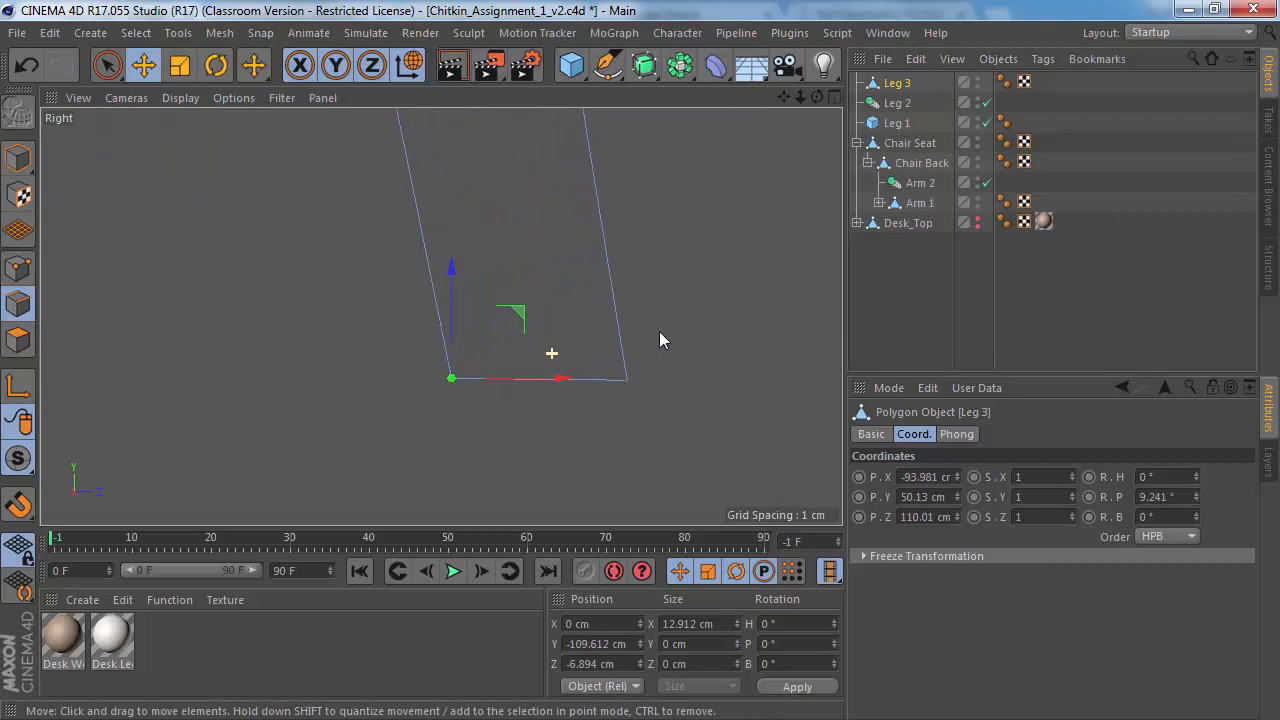
{"action": "scroll", "coordinate": [650, 335], "scroll_direction": "down", "scroll_amount": 1}
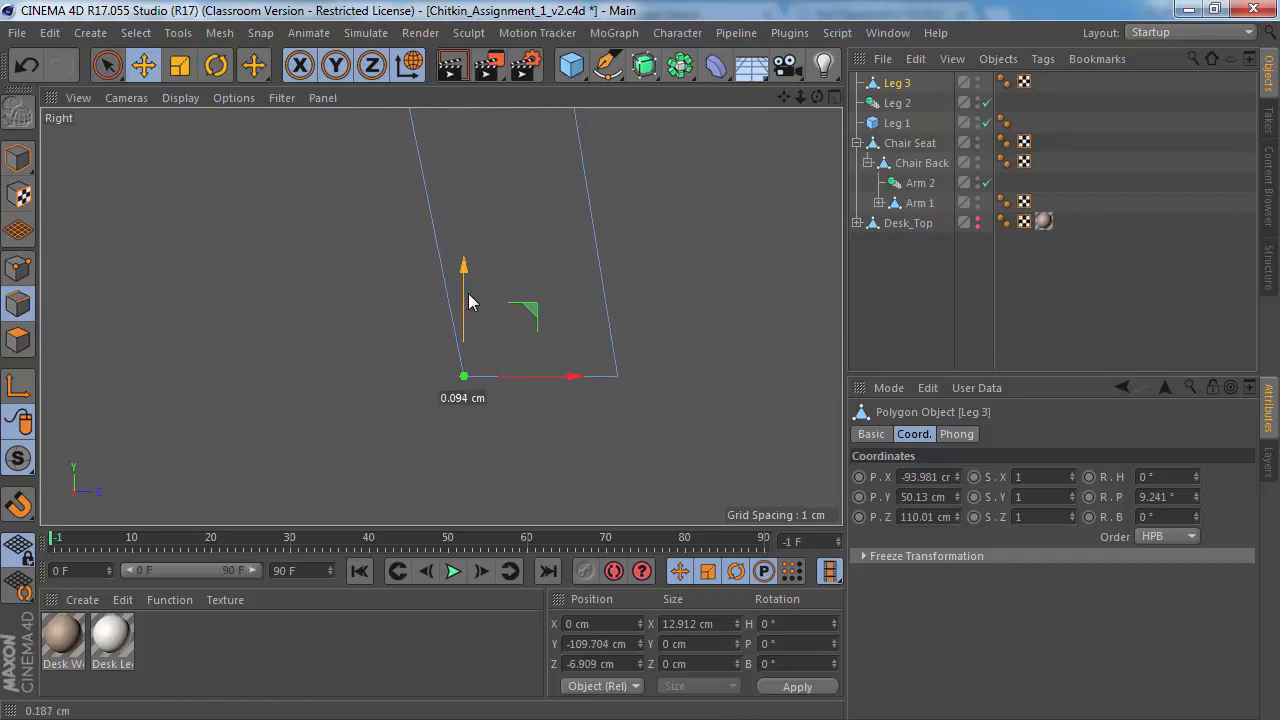
{"action": "left_click_drag", "start_coordinate": [472, 302], "coordinate": [472, 302]}
{"action": "scroll", "coordinate": [386, 335], "scroll_direction": "down", "scroll_amount": 5}
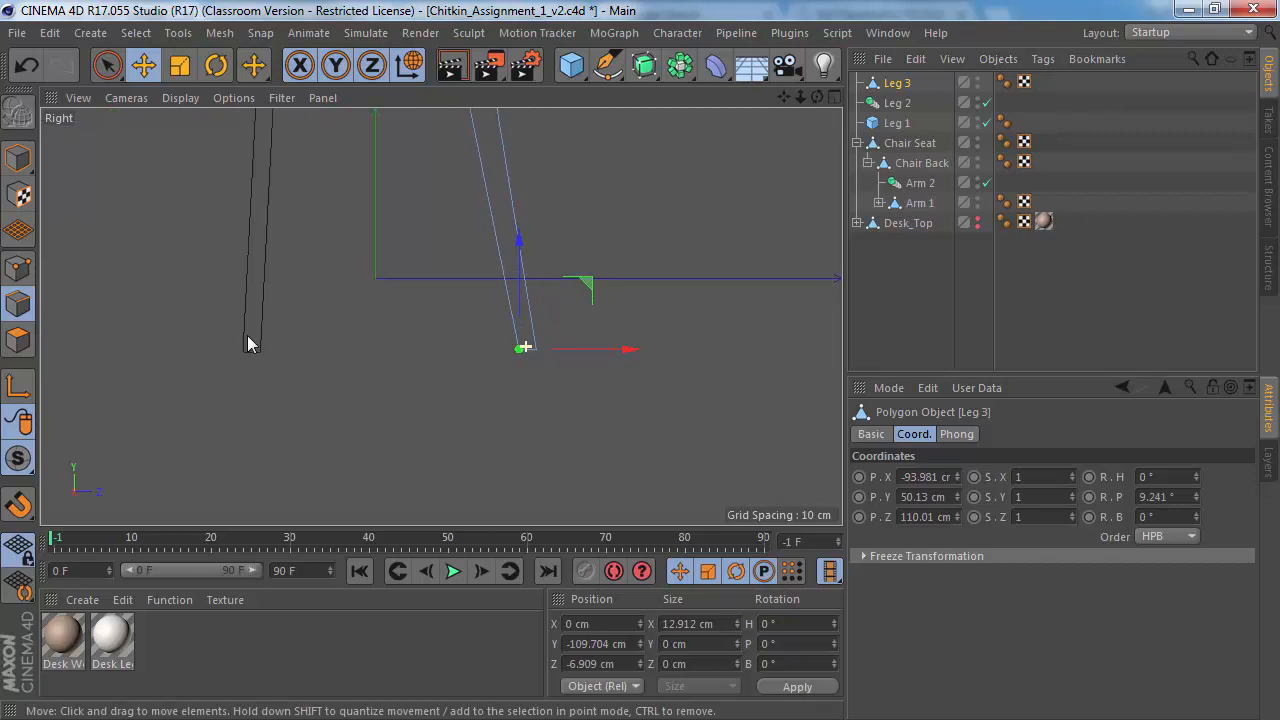
{"action": "middle_click", "coordinate": [350, 330]}
{"action": "middle_click", "coordinate": [297, 229]}
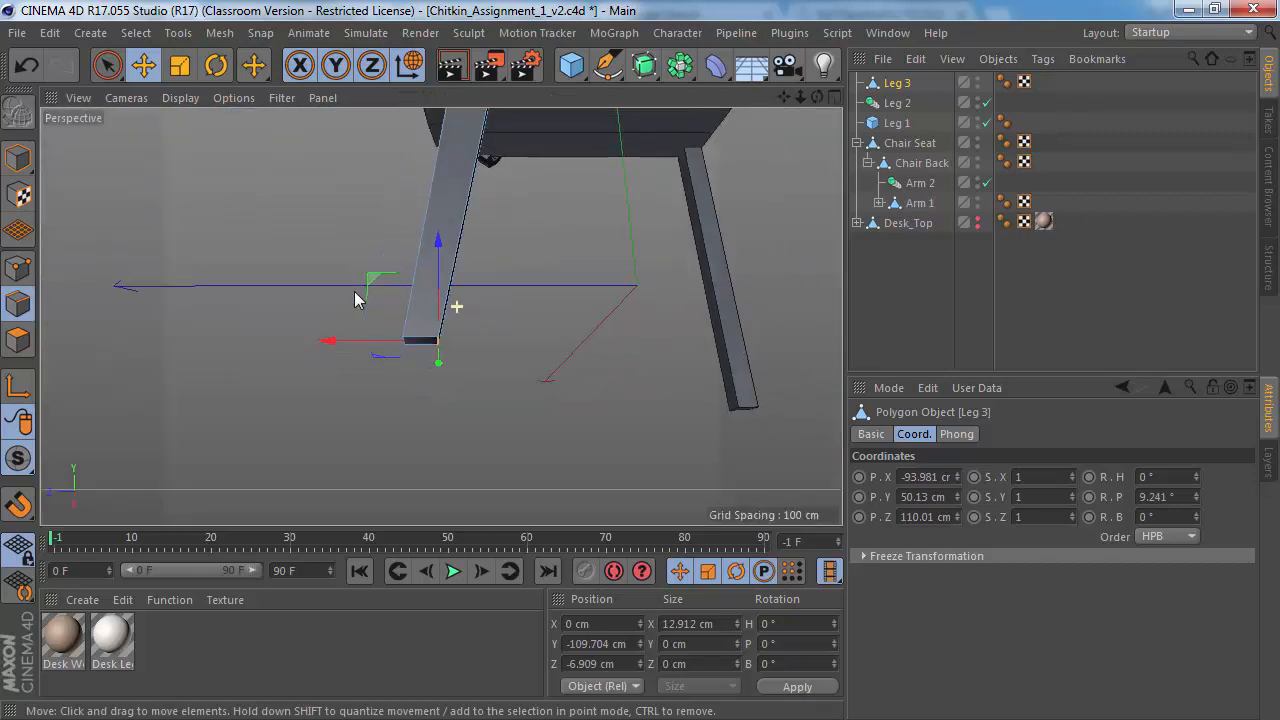
Step: Create an instance of Leg 3 and rename it Leg 4
{"action": "right_click_drag", "start_coordinate": [354, 291], "coordinate": [338, 288], "text": "alt"}
{"action": "mouse_move", "coordinate": [439, 209]}
{"action": "left_mouse_down", "text": "alt"}
{"action": "mouse_move", "coordinate": [356, 134]}
{"action": "mouse_move", "coordinate": [450, 211]}
{"action": "left_mouse_up", "text": "alt"}
{"action": "middle_click_drag", "start_coordinate": [450, 211], "coordinate": [474, 341], "text": "alt"}
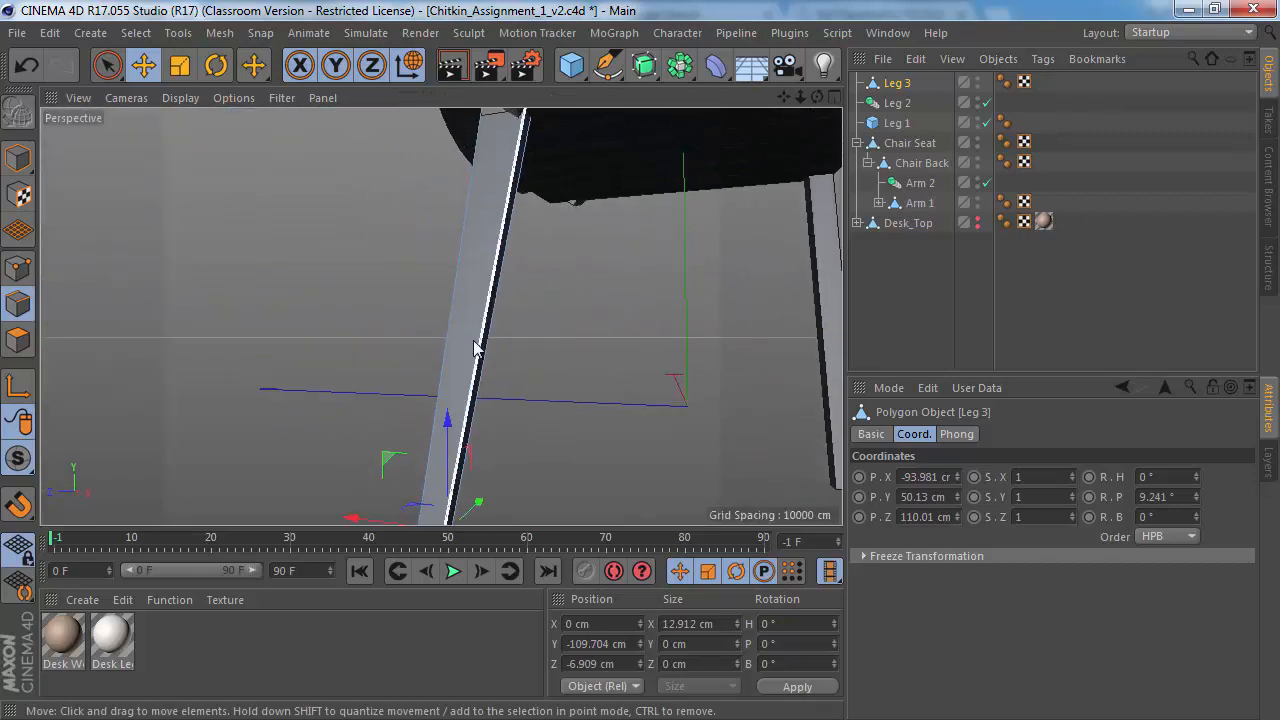
{"action": "left_click_drag", "start_coordinate": [482, 313], "coordinate": [509, 242], "text": "alt"}
{"action": "scroll", "coordinate": [509, 242], "scroll_direction": "down", "scroll_amount": 3}
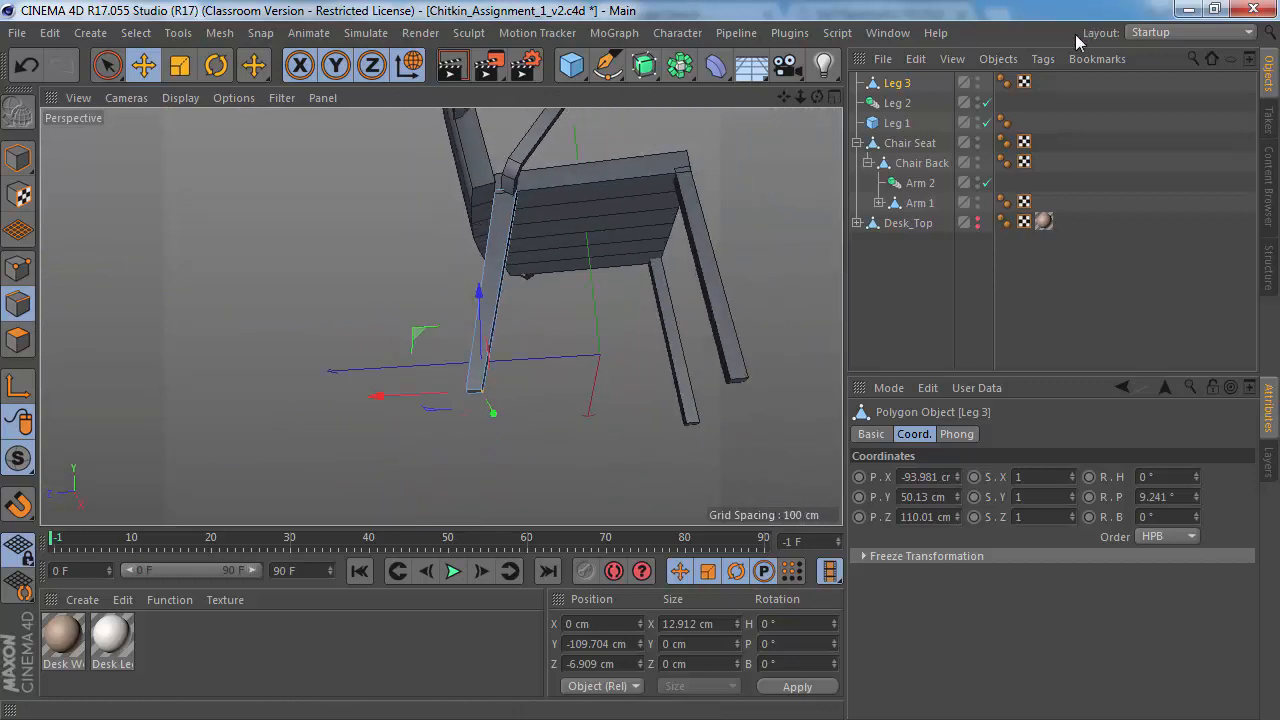
{"action": "left_click", "coordinate": [894, 82]}
{"action": "left_click_drag", "start_coordinate": [503, 223], "coordinate": [564, 213], "text": "alt"}
{"action": "left_click_drag", "start_coordinate": [501, 250], "coordinate": [501, 280], "text": "alt"}
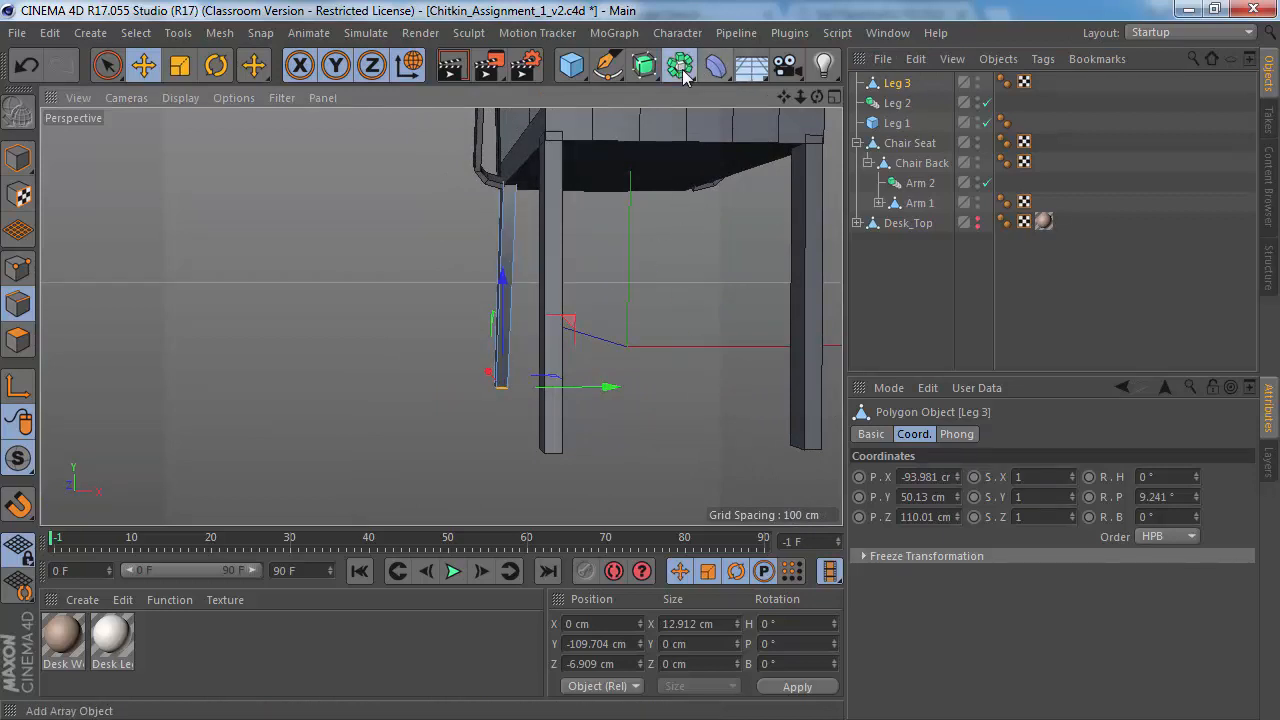
{"action": "left_click_drag", "start_coordinate": [684, 77], "coordinate": [1066, 130]}
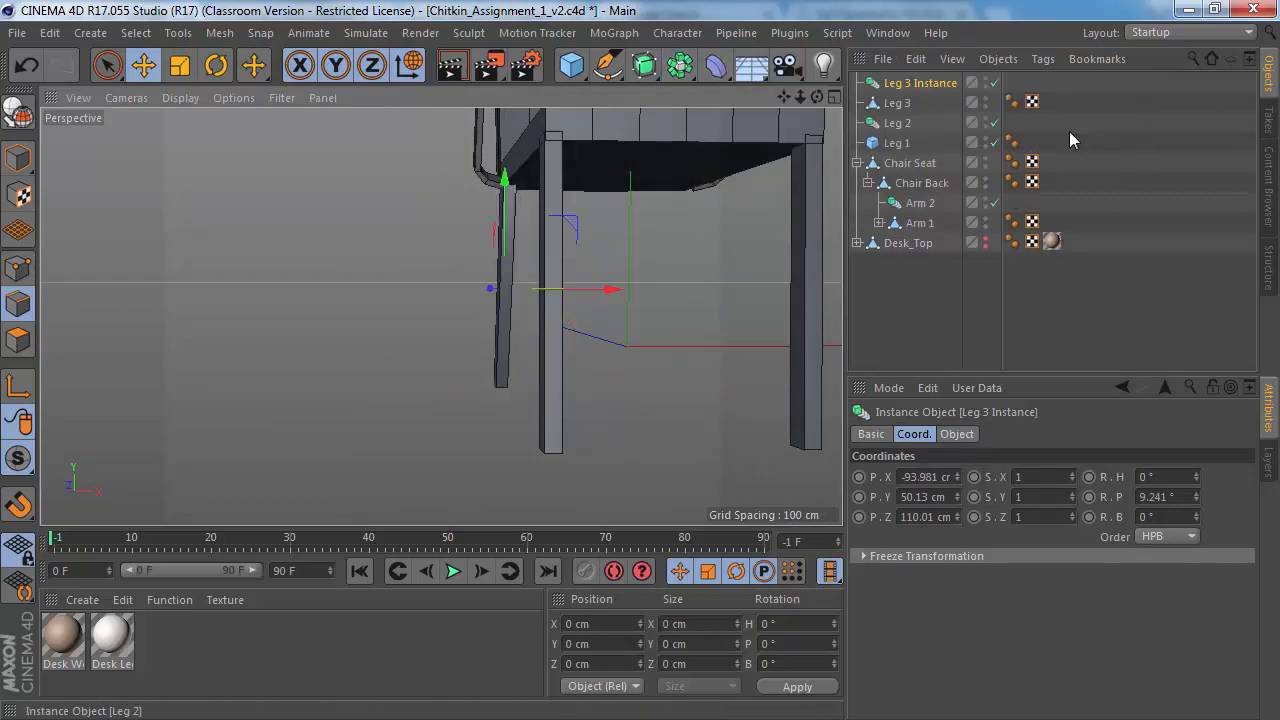
{"action": "double_click", "coordinate": [905, 84]}
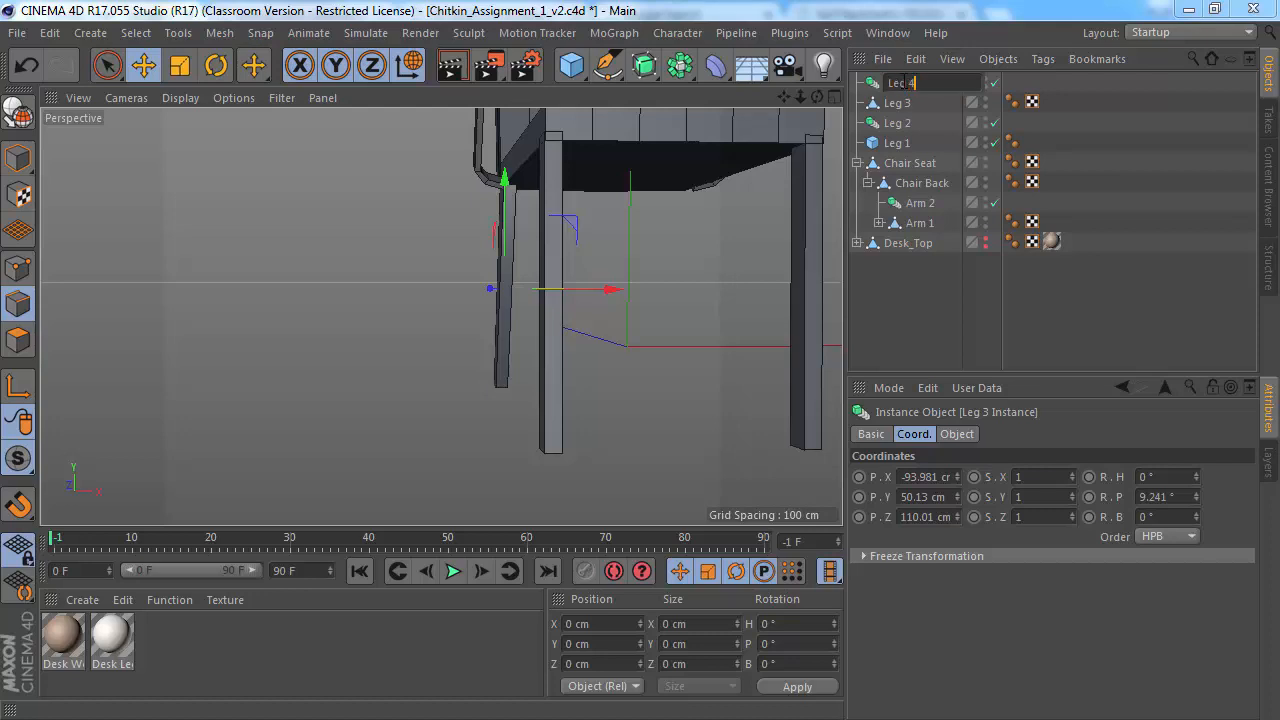
{"action": "type", "text": "Leg 4"}
{"action": "key", "text": "Return"}
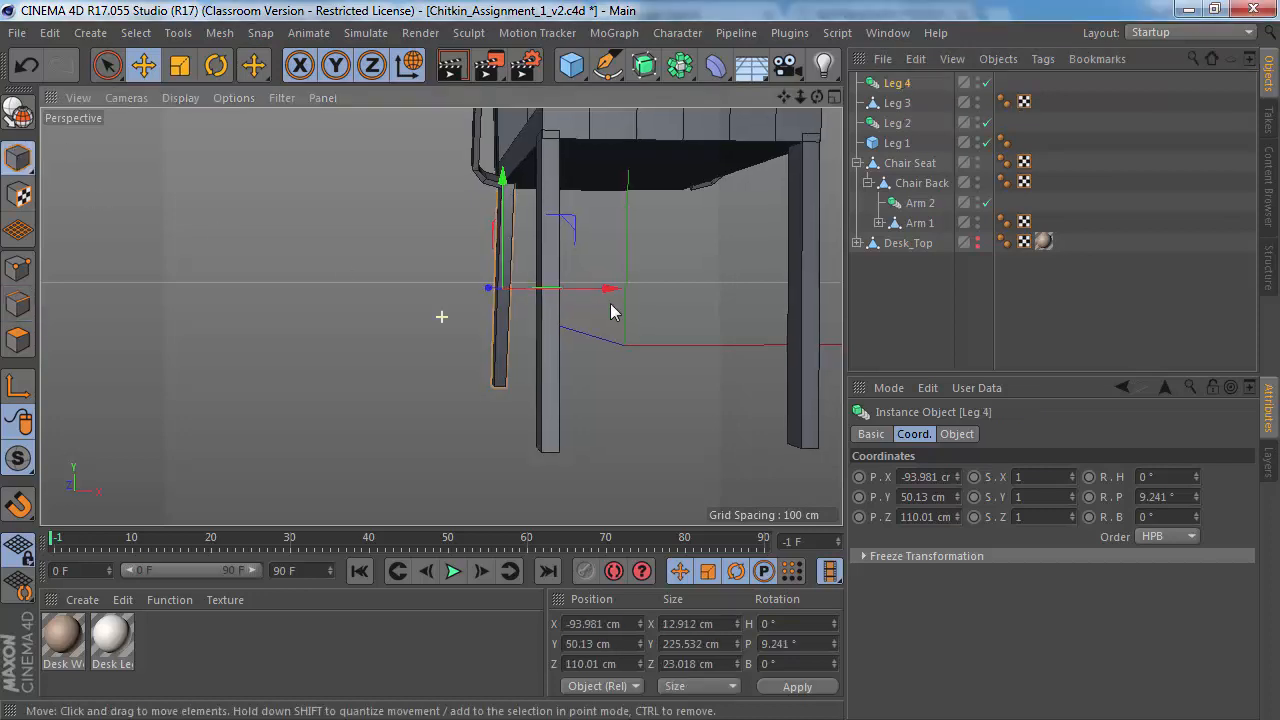
Step: Move Leg 4 along X to about 93.7 cm, beneath the seat's opposite rear corner
{"action": "middle_click_drag", "start_coordinate": [612, 306], "coordinate": [378, 268], "text": "alt"}
{"action": "left_click_drag", "start_coordinate": [378, 268], "coordinate": [366, 212], "text": "alt"}
{"action": "left_click_drag", "start_coordinate": [460, 306], "coordinate": [620, 302]}
{"action": "scroll", "coordinate": [572, 203], "scroll_direction": "up", "scroll_amount": 5}
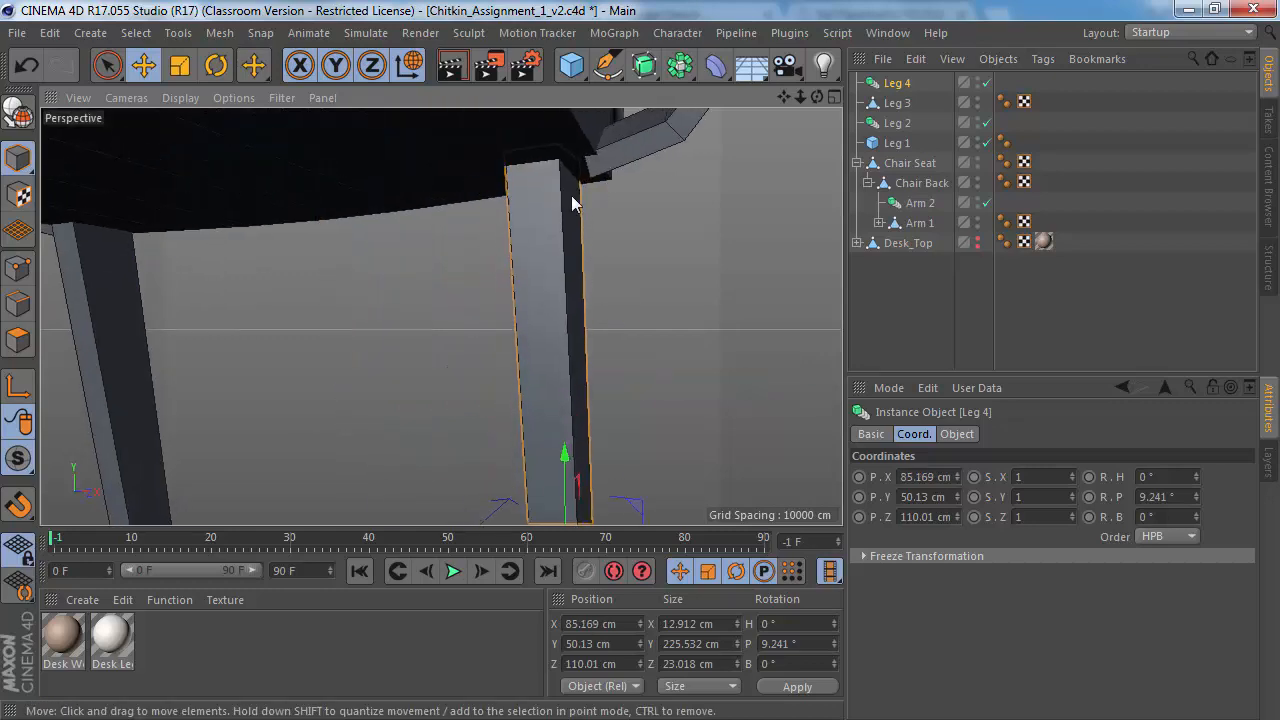
{"action": "left_click_drag", "start_coordinate": [572, 196], "coordinate": [318, 150], "text": "alt"}
{"action": "scroll", "coordinate": [537, 242], "scroll_direction": "down", "scroll_amount": 6}
{"action": "middle_click_drag", "start_coordinate": [562, 280], "coordinate": [472, 232], "text": "alt"}
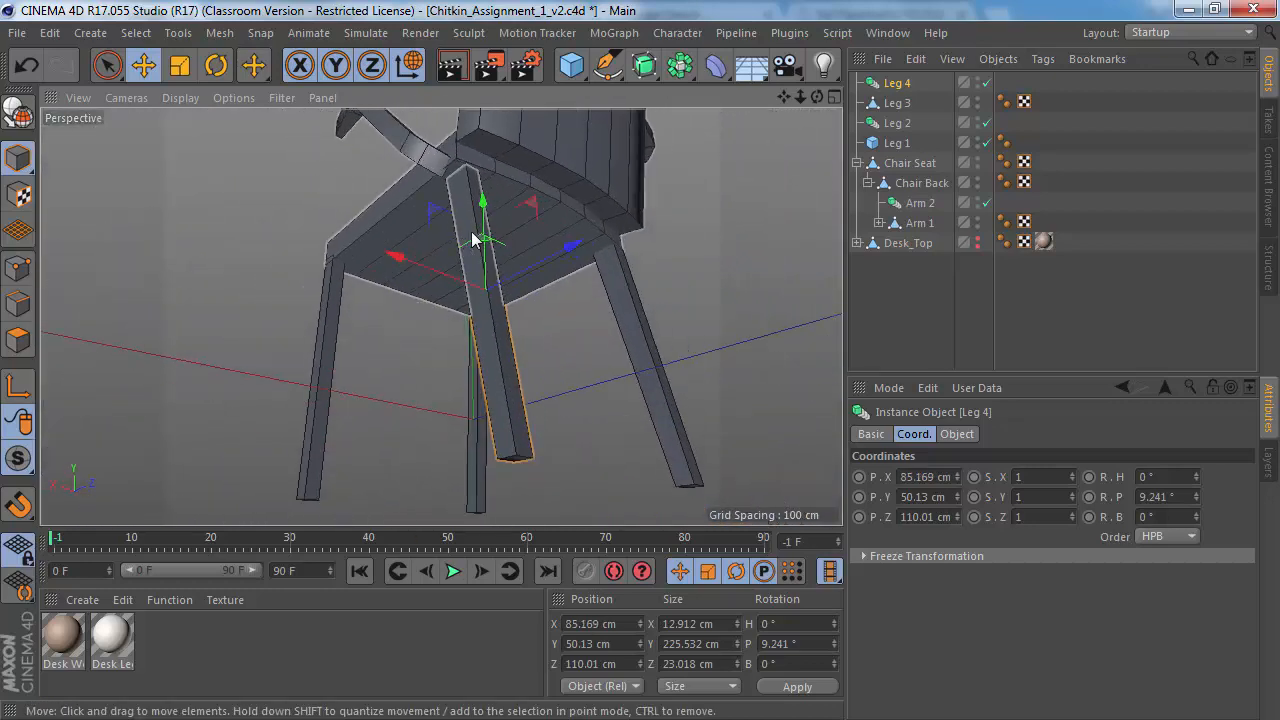
{"action": "scroll", "coordinate": [460, 330], "scroll_direction": "up", "scroll_amount": 4}
{"action": "left_click_drag", "start_coordinate": [425, 365], "coordinate": [429, 295]}
{"action": "left_click_drag", "start_coordinate": [425, 160], "coordinate": [434, 225], "text": "alt"}
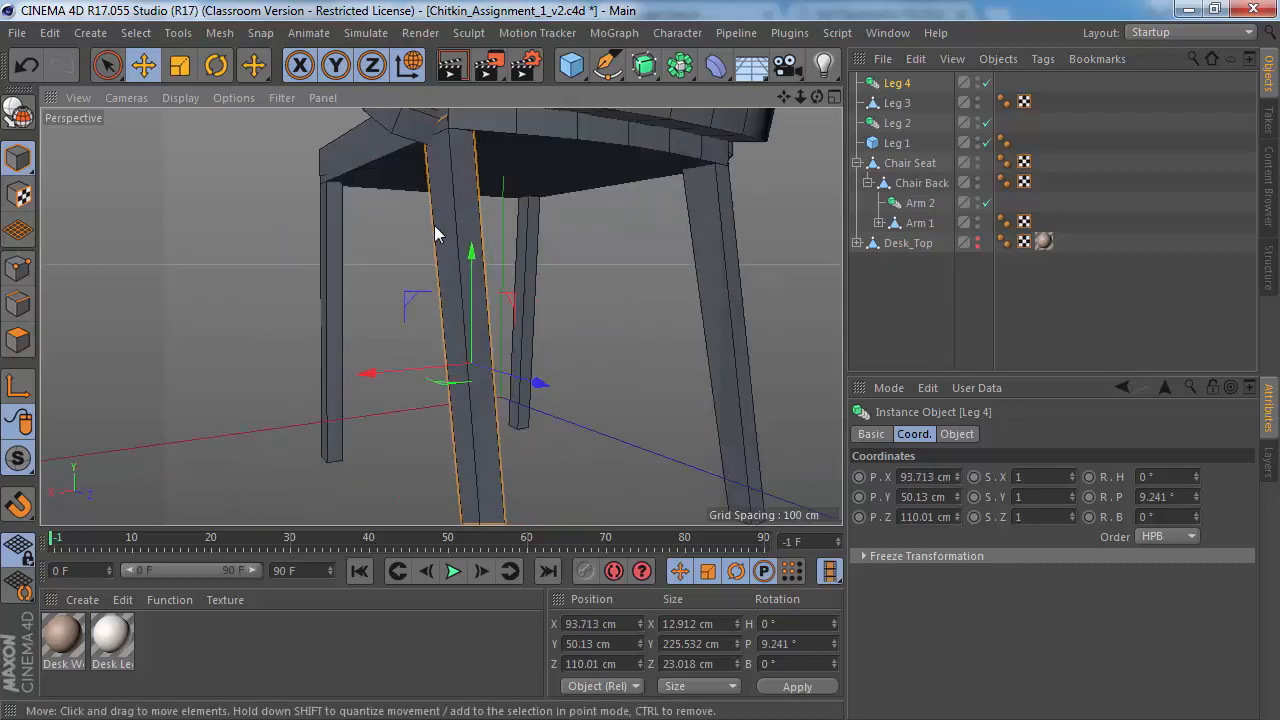
Step: Fine-tune Leg 4's X position to about 93.5 cm so it lines up with the seat and armrest joint
{"action": "middle_click_drag", "start_coordinate": [434, 225], "coordinate": [445, 281], "text": "alt"}
{"action": "right_click_drag", "start_coordinate": [445, 281], "coordinate": [562, 142], "text": "alt"}
{"action": "left_click_drag", "start_coordinate": [562, 142], "coordinate": [445, 338], "text": "alt"}
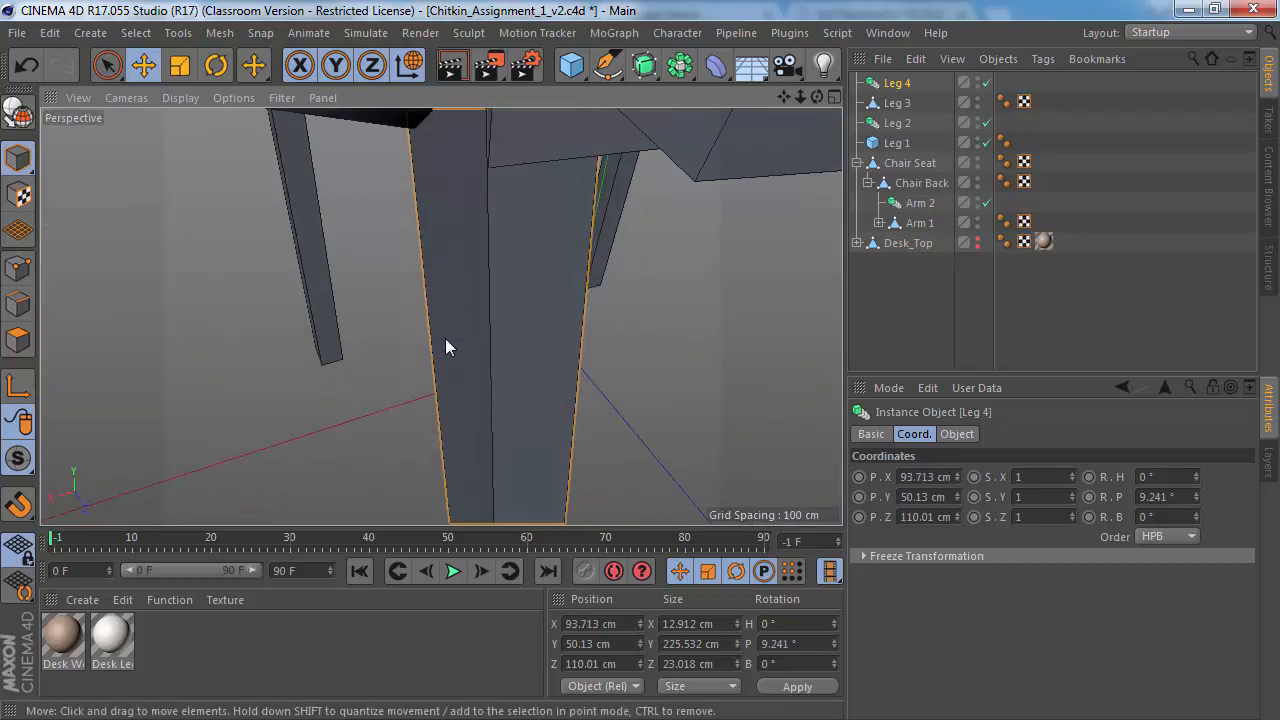
{"action": "right_click_drag", "start_coordinate": [445, 338], "coordinate": [418, 331], "text": "alt"}
{"action": "middle_click_drag", "start_coordinate": [440, 314], "coordinate": [474, 275], "text": "alt"}
{"action": "right_click_drag", "start_coordinate": [474, 306], "coordinate": [405, 320], "text": "alt"}
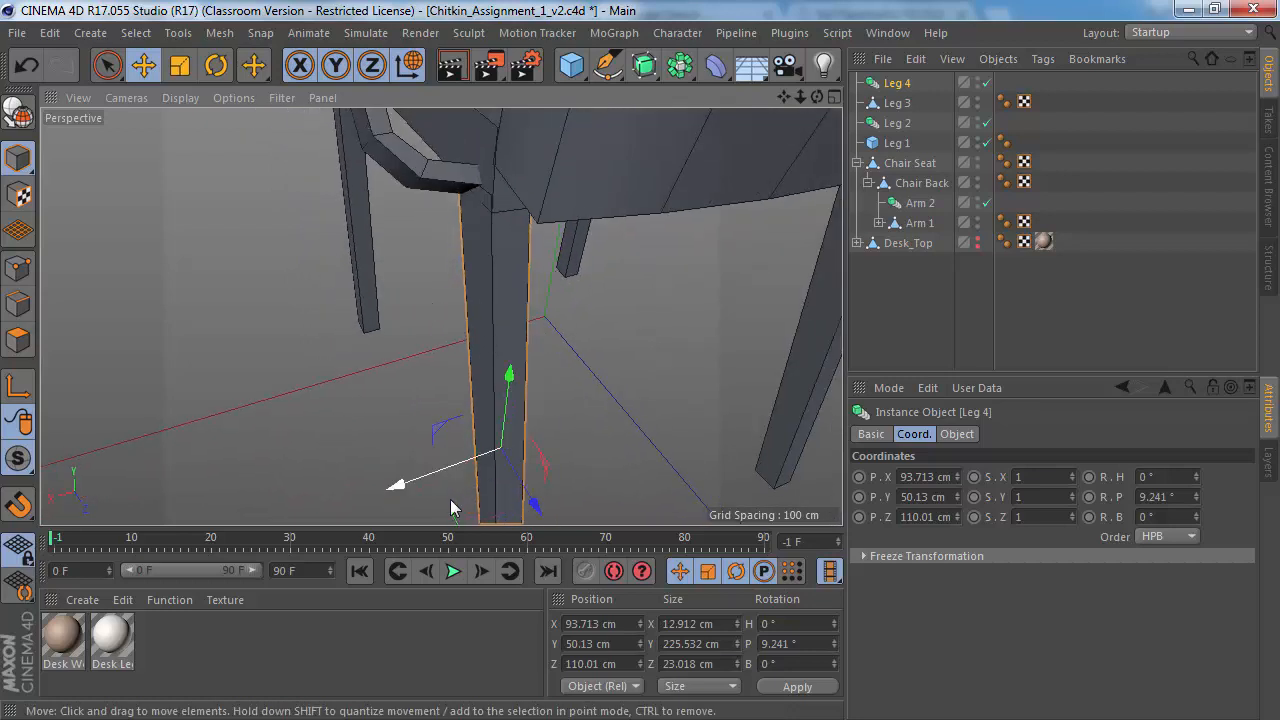
{"action": "left_click_drag", "start_coordinate": [431, 482], "coordinate": [431, 474]}
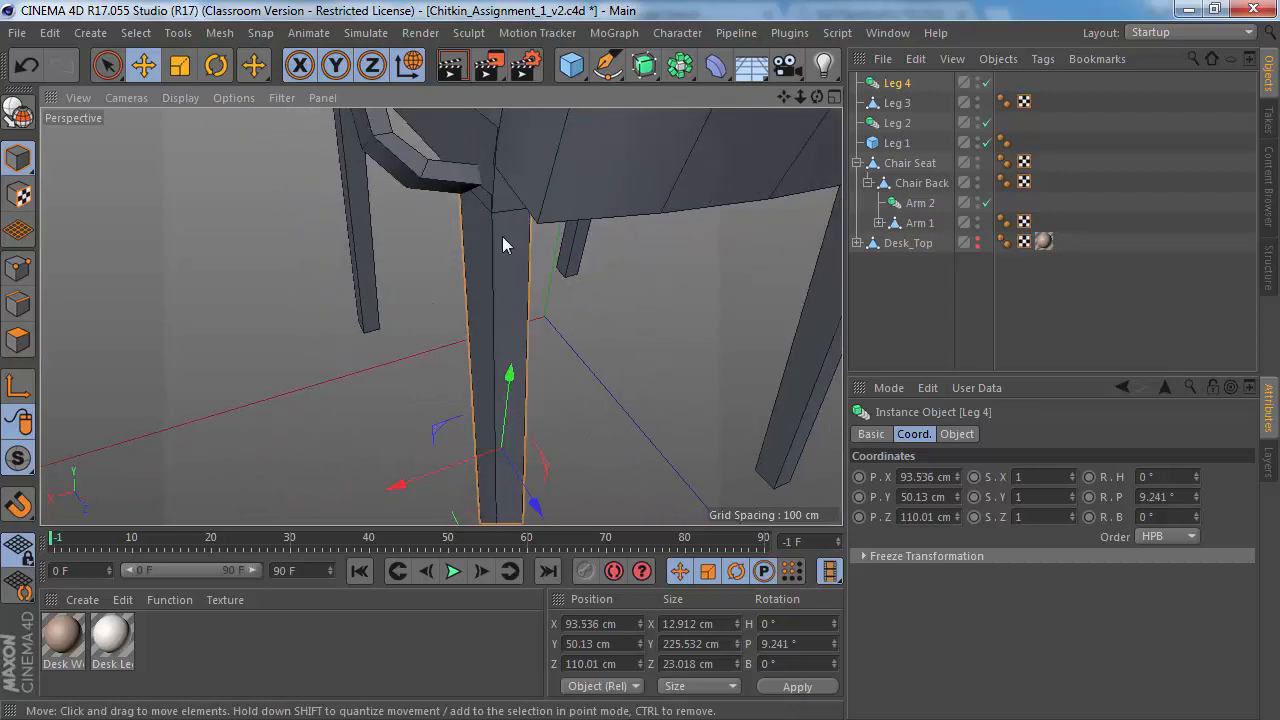
{"action": "left_click_drag", "start_coordinate": [502, 236], "coordinate": [471, 371], "text": "alt"}
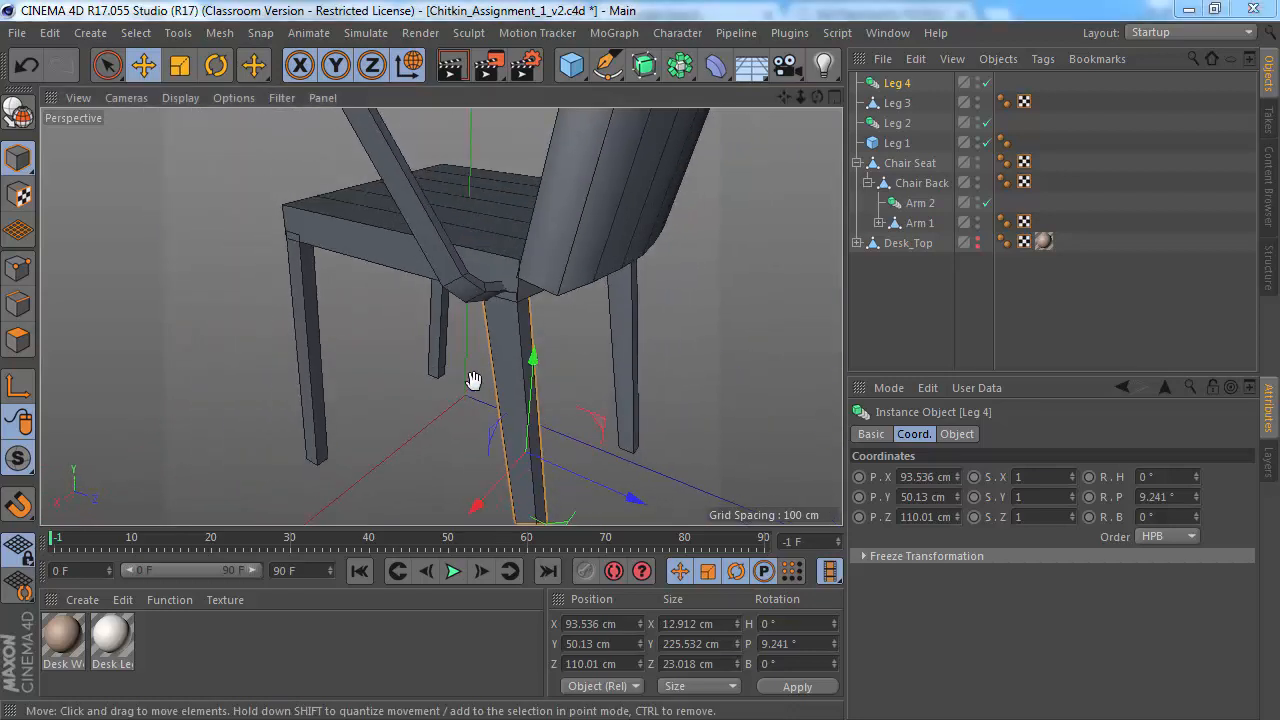
Step: Compare the four legs with the chair_reference photo, examining the crossbars that join the front and rear feet
{"action": "key", "text": "alt+Tab"}
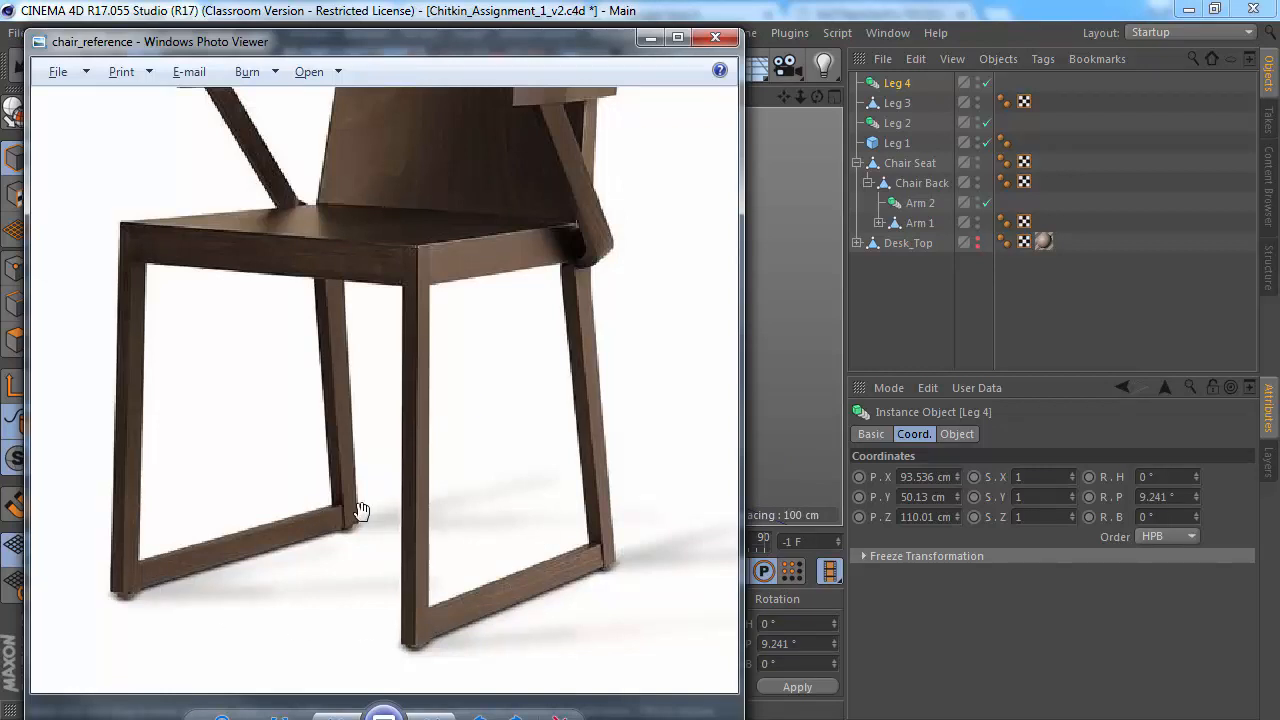
{"action": "scroll", "coordinate": [361, 511], "scroll_direction": "down", "scroll_amount": 1}
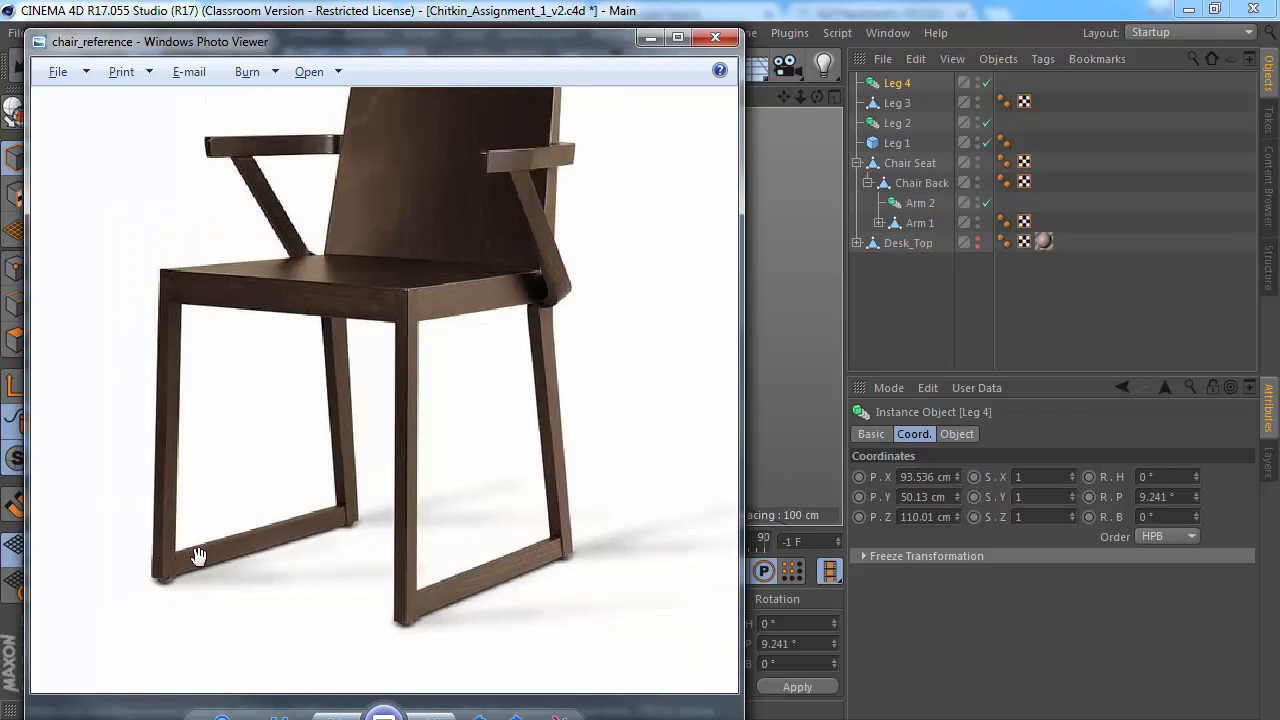
{"action": "key", "text": "alt+Tab"}
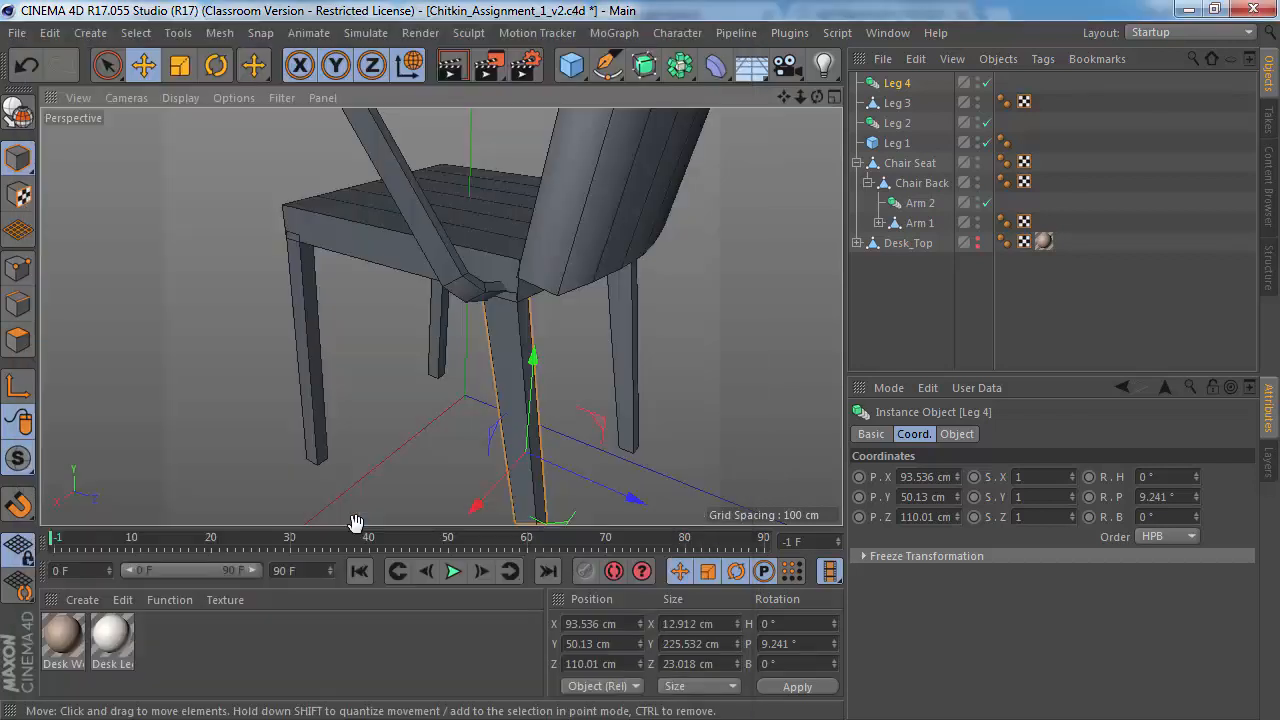
{"action": "left_click_drag", "start_coordinate": [489, 358], "coordinate": [418, 349], "text": "alt"}
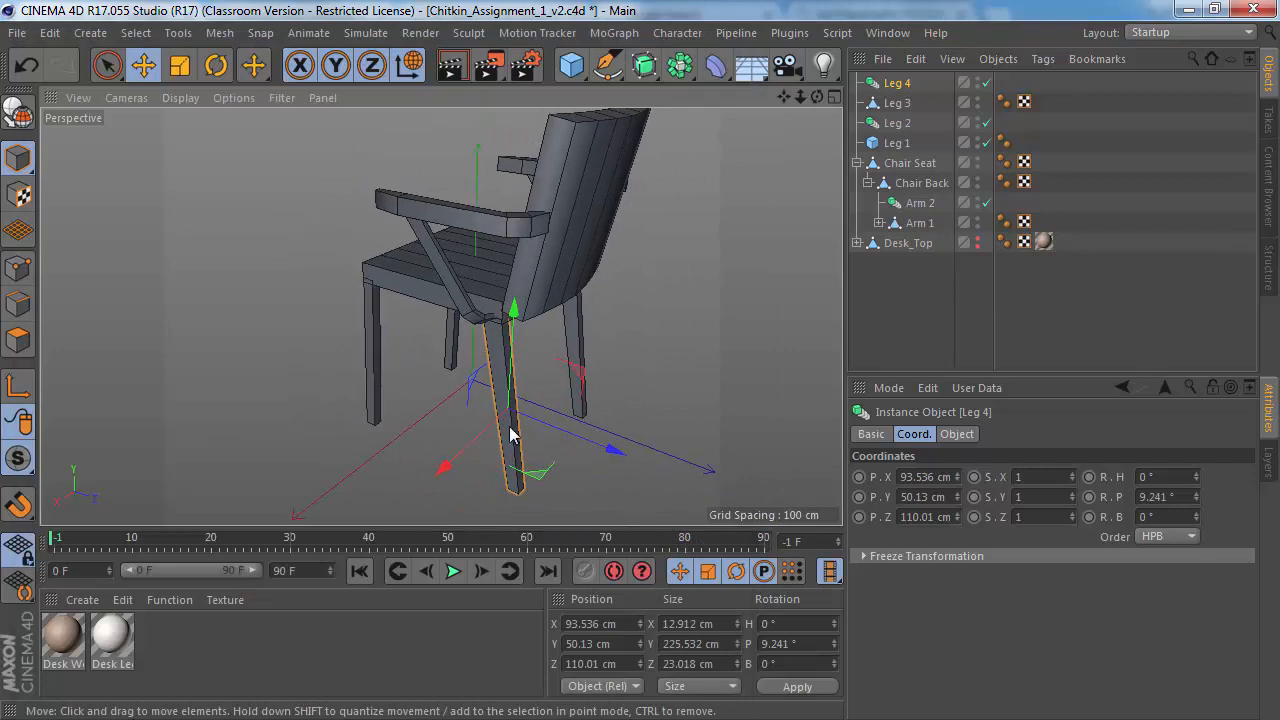
{"action": "middle_click_drag", "start_coordinate": [443, 363], "coordinate": [316, 253], "text": "alt"}
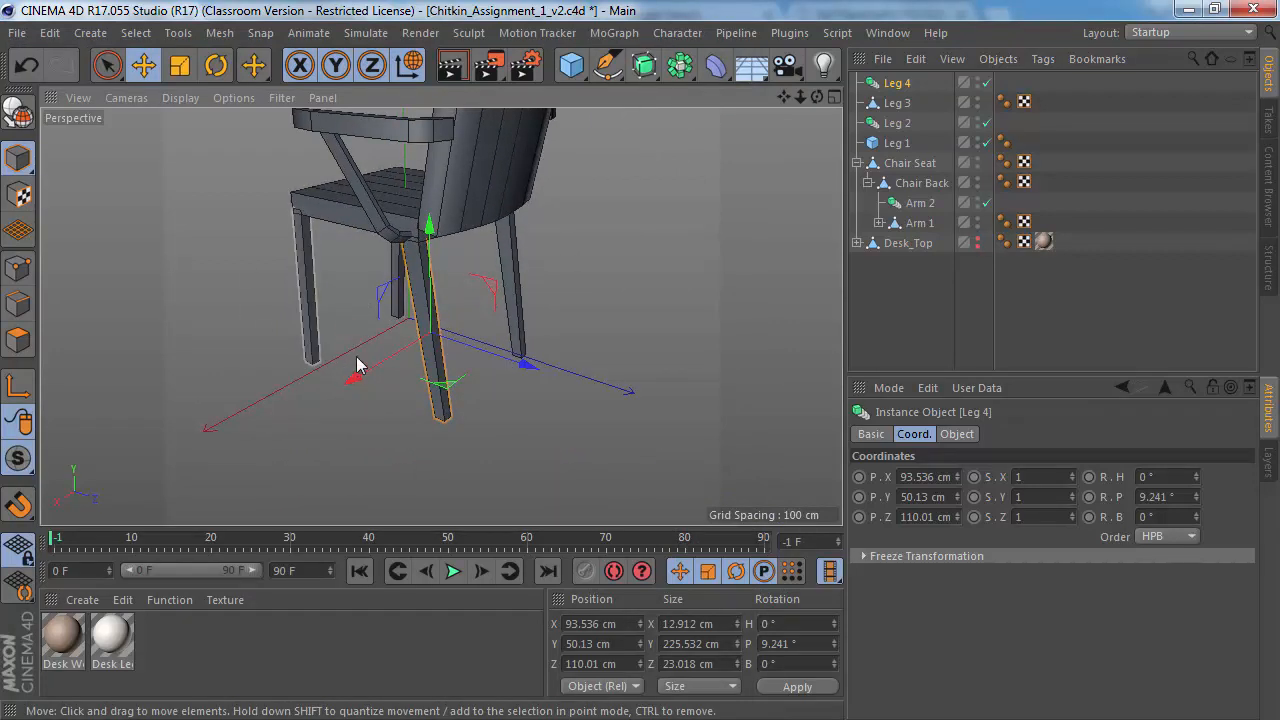
{"action": "left_click_drag", "start_coordinate": [357, 366], "coordinate": [386, 341], "text": "alt"}
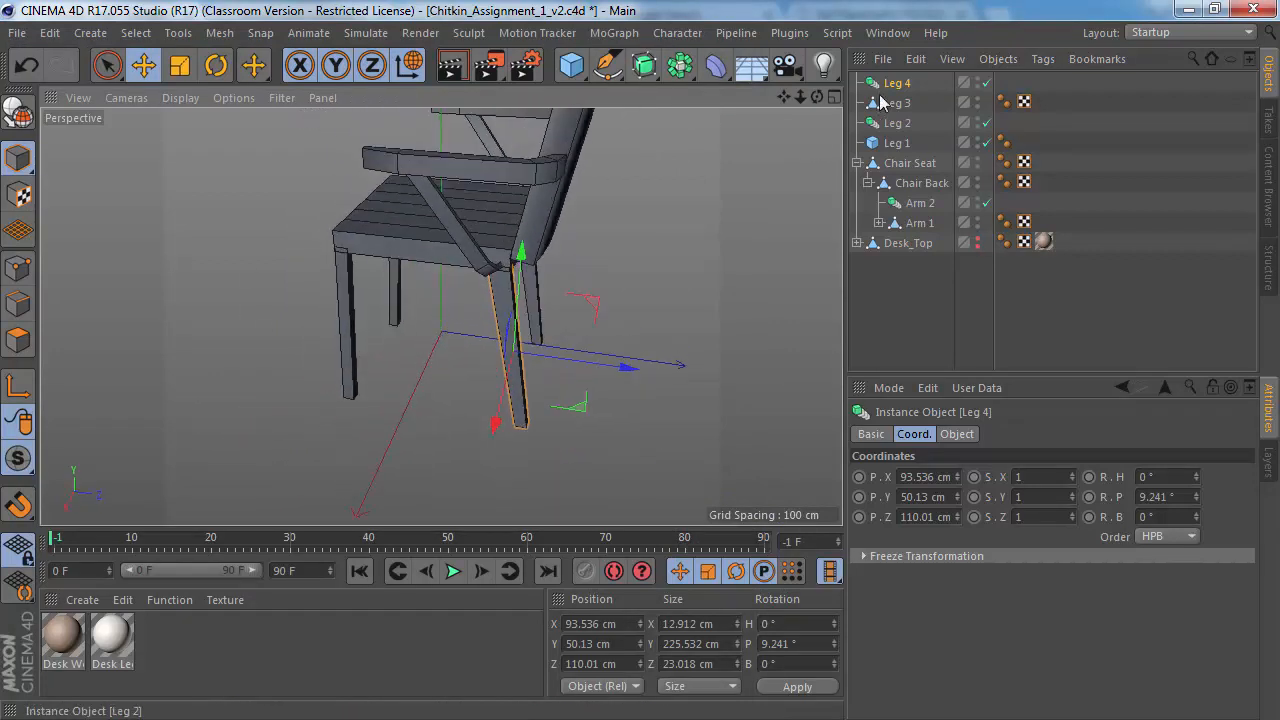
Step: Duplicate Leg 1, set the copy's pitch to 90°, and place it between the feet of Leg 1 and Leg 3 at about Y -64.7, Z 9 cm
{"action": "left_click", "coordinate": [900, 146]}
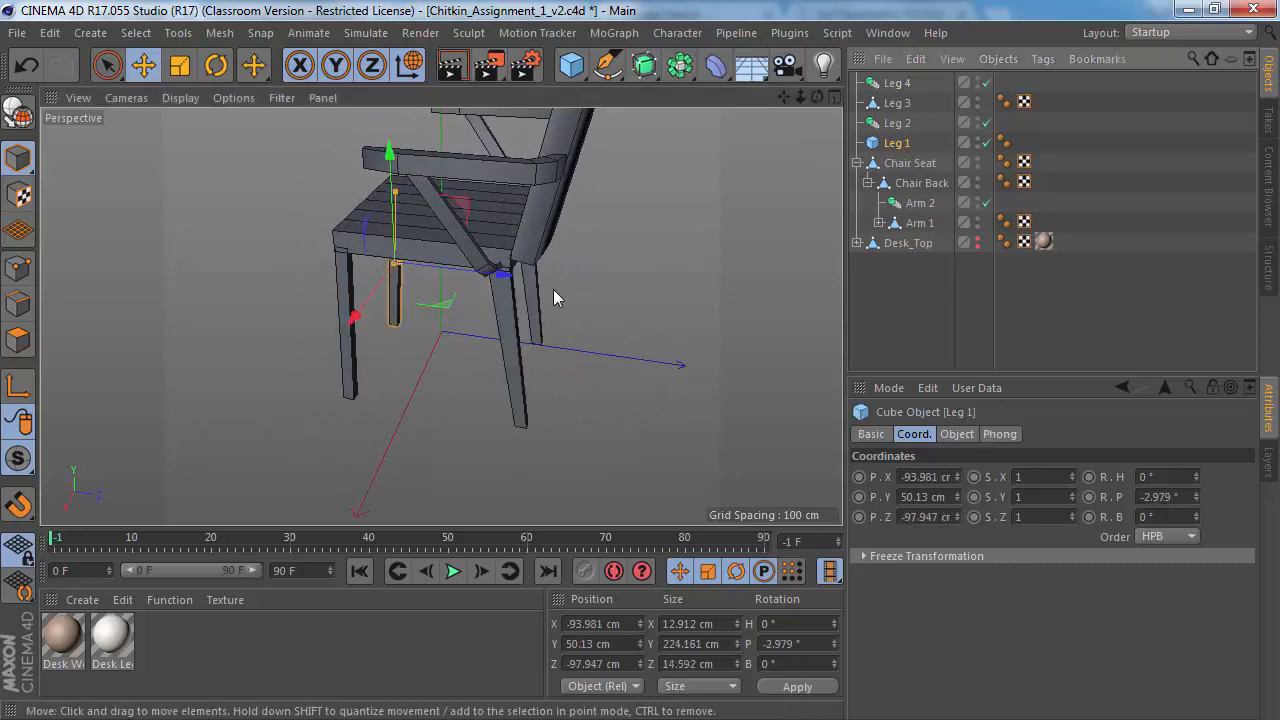
{"action": "left_click_drag", "start_coordinate": [559, 206], "coordinate": [749, 203], "text": "alt"}
{"action": "left_click_drag", "start_coordinate": [430, 240], "coordinate": [543, 176], "text": "alt"}
{"action": "right_click_drag", "start_coordinate": [543, 271], "coordinate": [509, 269], "text": "alt"}
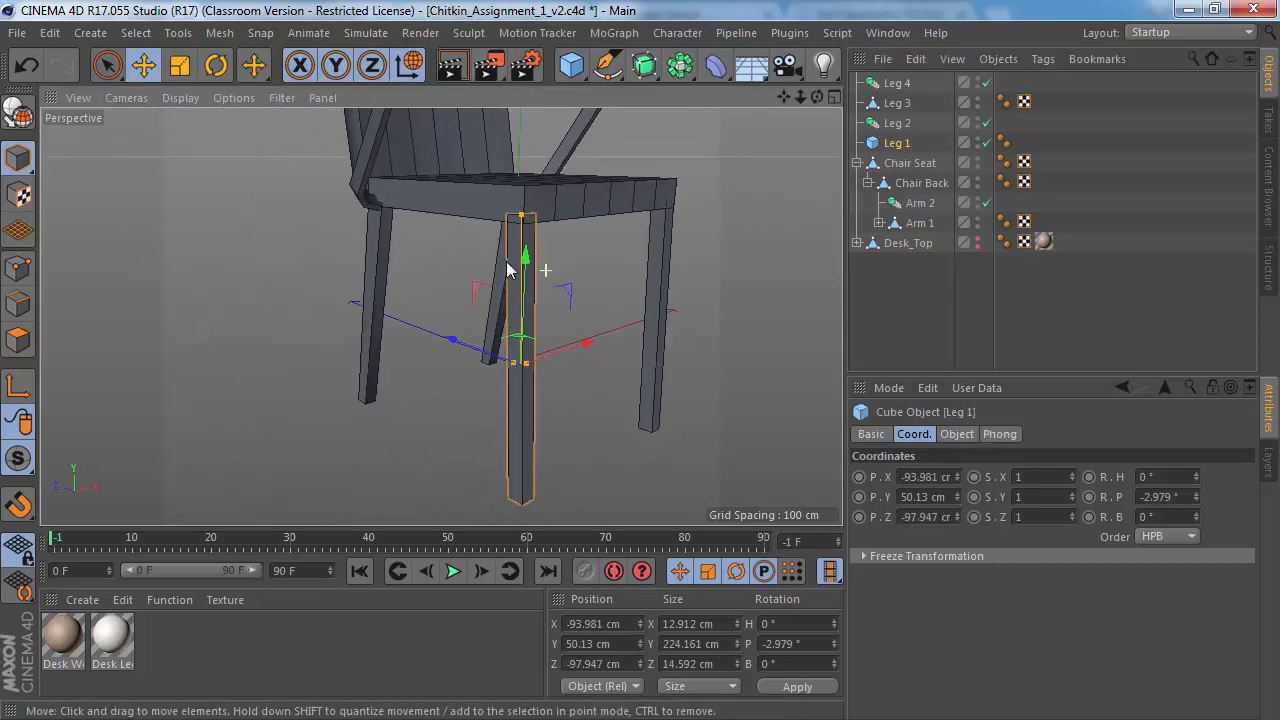
{"action": "left_click_drag", "start_coordinate": [491, 269], "coordinate": [570, 300], "text": "alt"}
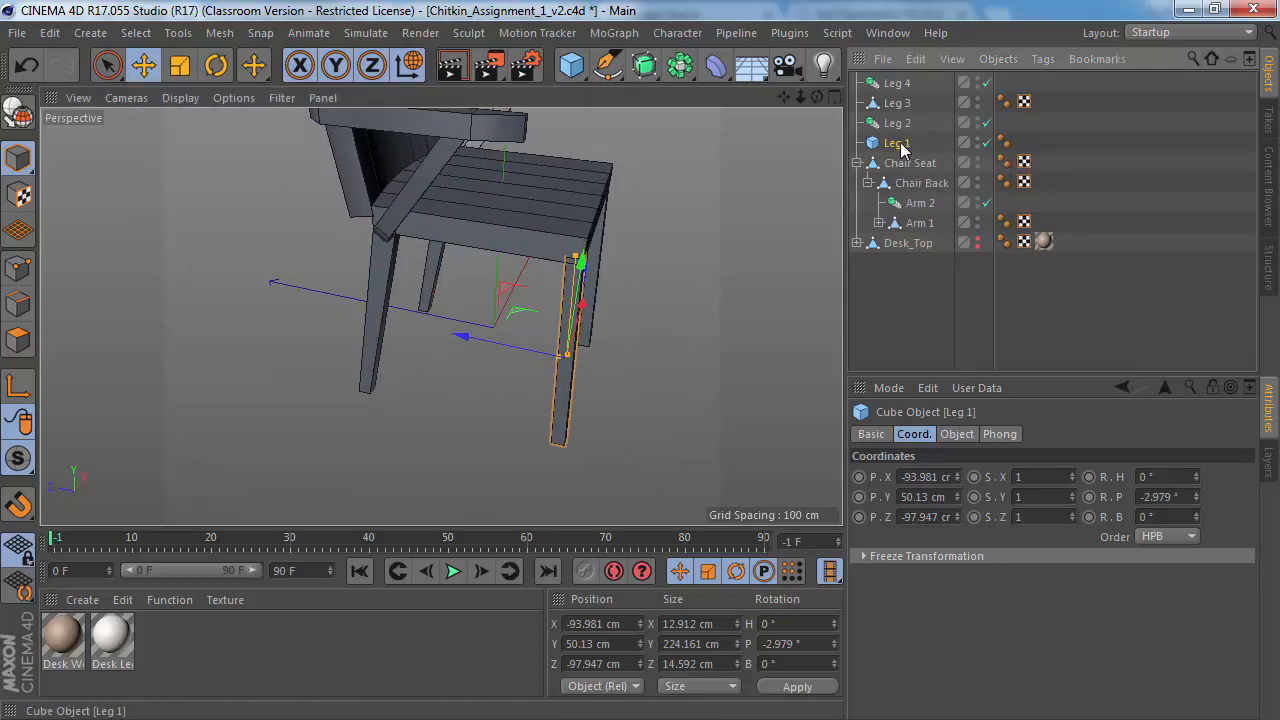
{"action": "left_click_drag", "start_coordinate": [534, 320], "coordinate": [576, 522], "text": "alt"}
{"action": "key", "text": "r"}
{"action": "left_click_drag", "start_coordinate": [440, 317], "coordinate": [537, 320], "text": "alt"}
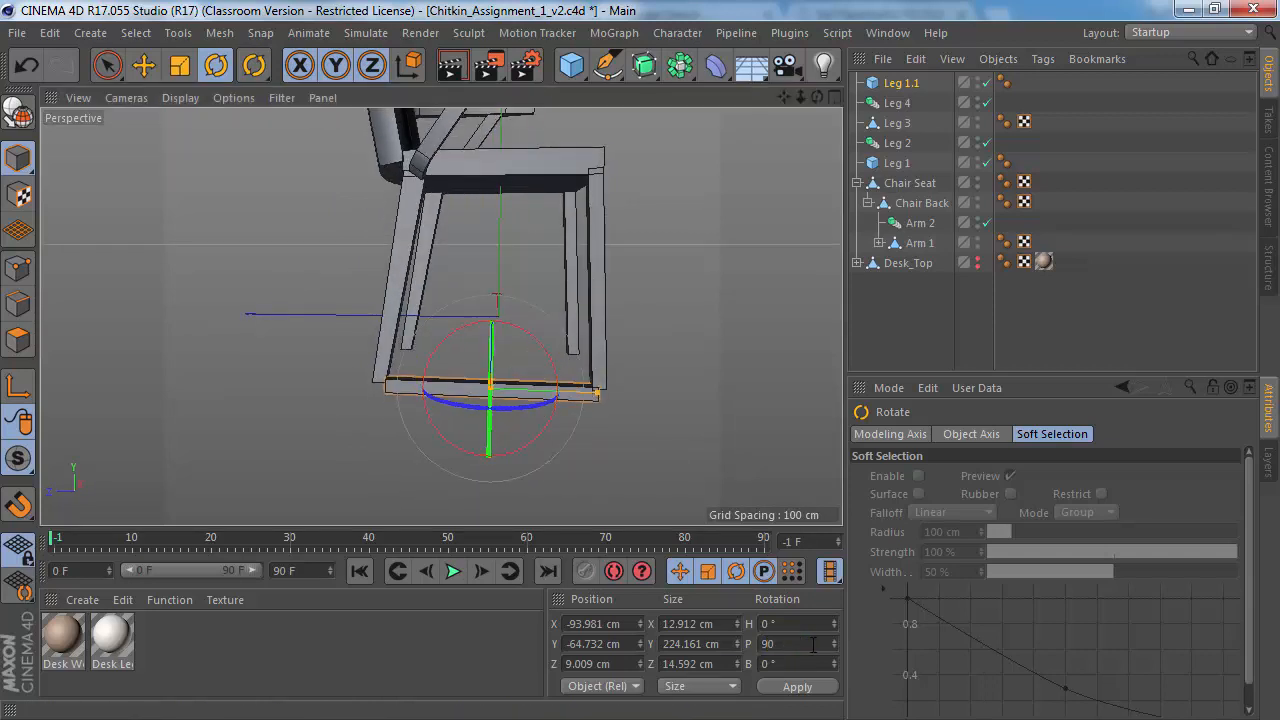
{"action": "left_click", "coordinate": [784, 689]}
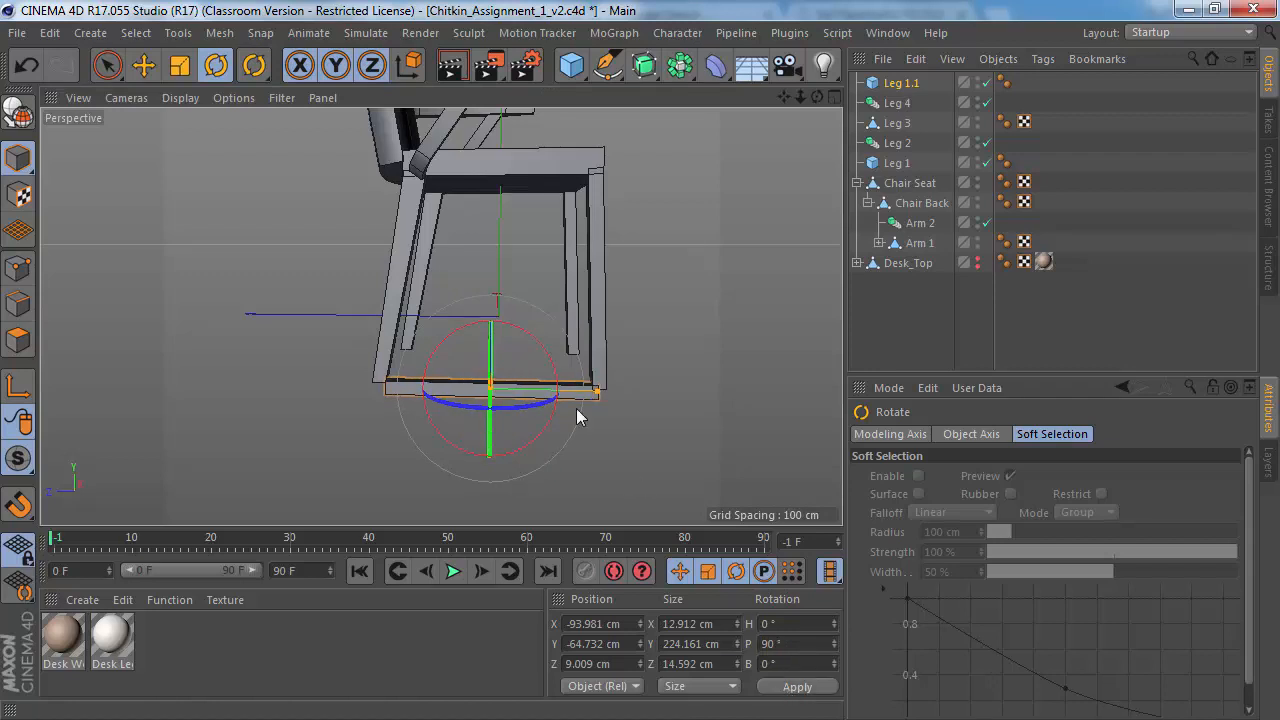
Step: Raise the horizontal crossbar to about Y -51.4 cm, lining it up with the bottoms of the front and rear legs
{"action": "right_click_drag", "start_coordinate": [406, 263], "coordinate": [536, 352], "text": "alt"}
{"action": "key", "text": "e"}
{"action": "middle_click_drag", "start_coordinate": [536, 358], "coordinate": [529, 343], "text": "alt"}
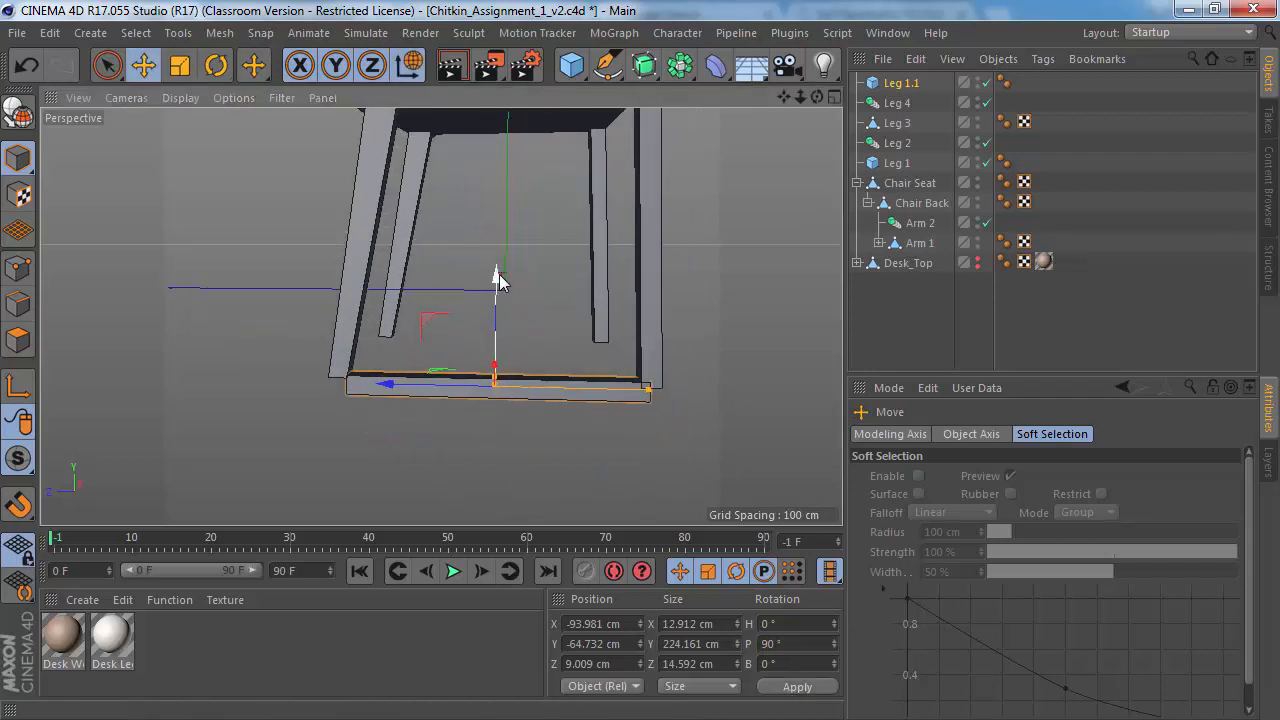
{"action": "left_click_drag", "start_coordinate": [495, 278], "coordinate": [498, 254]}
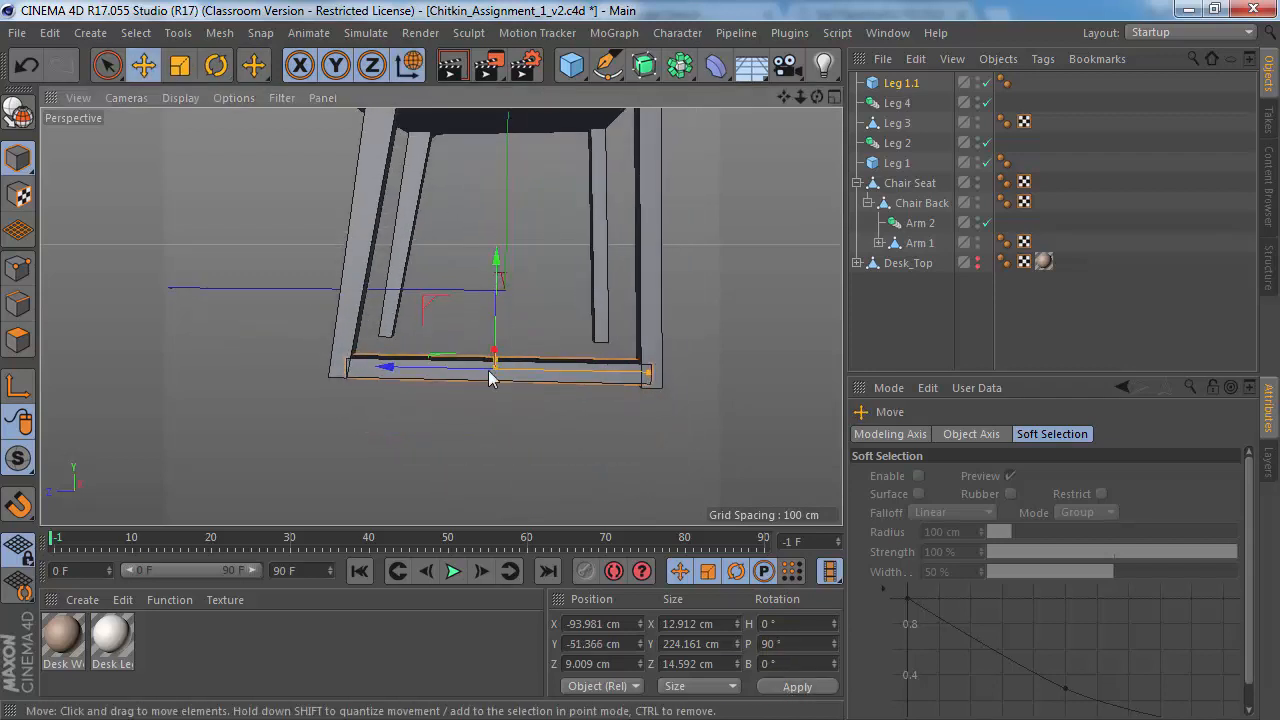
{"action": "right_click_drag", "start_coordinate": [487, 371], "coordinate": [516, 371], "text": "alt"}
{"action": "left_click_drag", "start_coordinate": [516, 371], "coordinate": [499, 338], "text": "alt"}
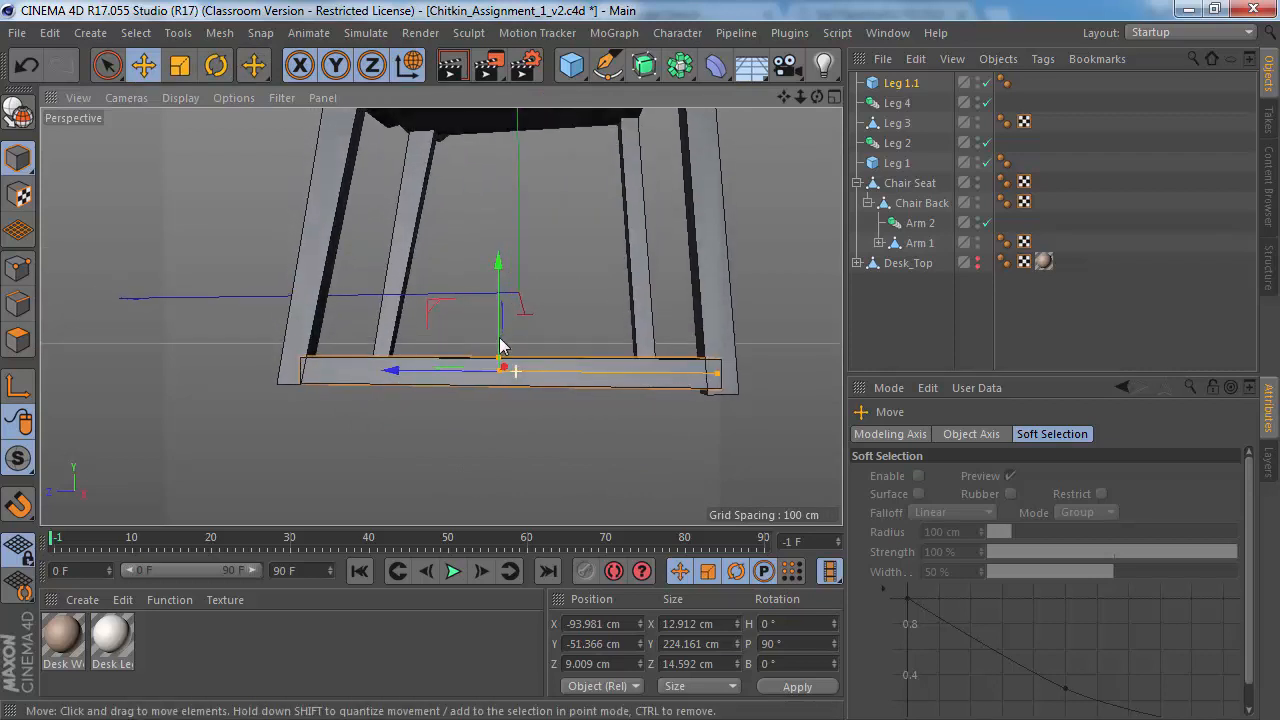
{"action": "middle_click", "coordinate": [374, 410]}
{"action": "middle_click", "coordinate": [237, 398]}
{"action": "middle_click_drag", "start_coordinate": [237, 396], "coordinate": [312, 374], "text": "alt"}
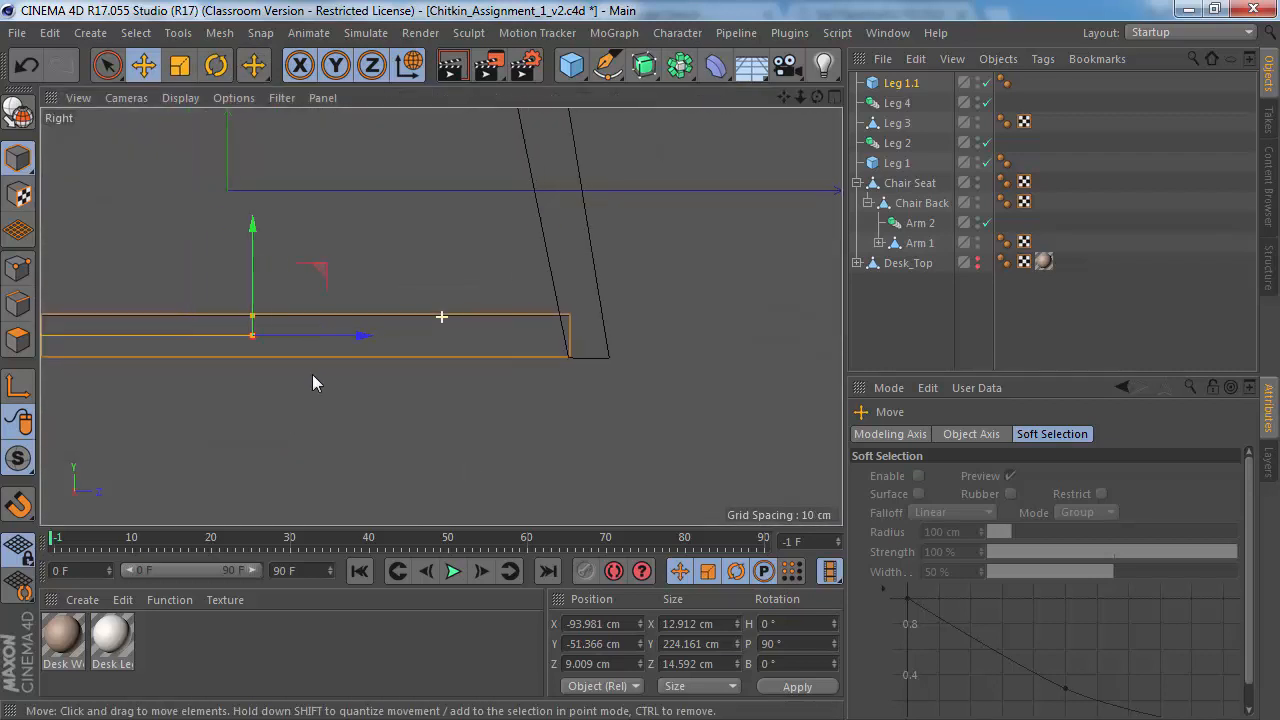
{"action": "left_click_drag", "start_coordinate": [266, 232], "coordinate": [266, 240]}
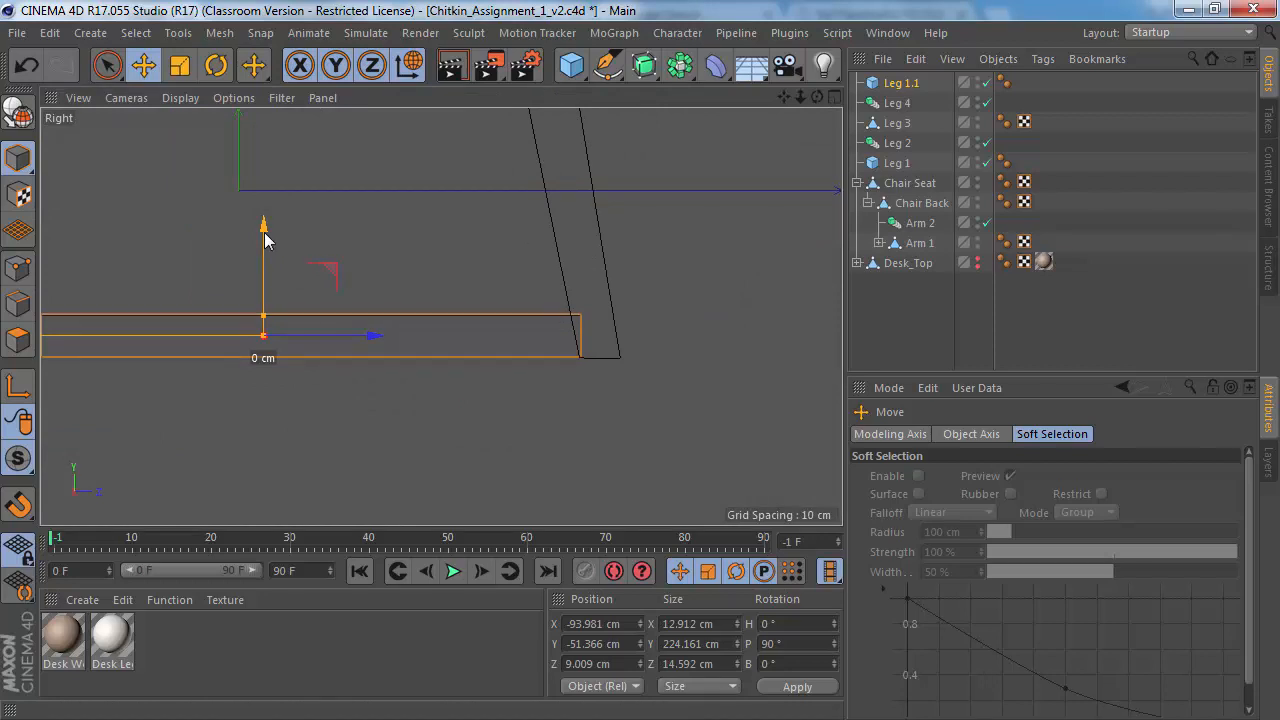
{"action": "middle_click_drag", "start_coordinate": [226, 317], "coordinate": [349, 379], "text": "alt"}
{"action": "scroll", "coordinate": [350, 391], "scroll_direction": "down", "scroll_amount": 5}
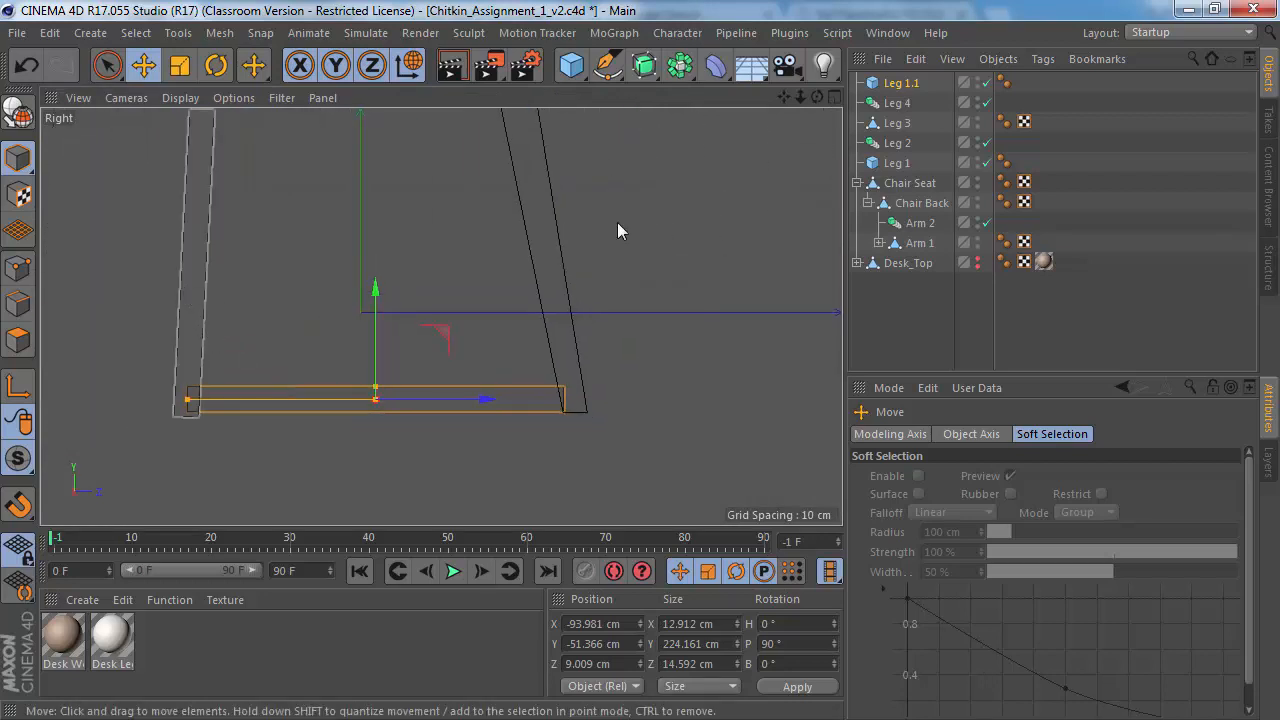
Step: Convert the Leg 1 cube into an editable polygon object
{"action": "left_click", "coordinate": [896, 163]}
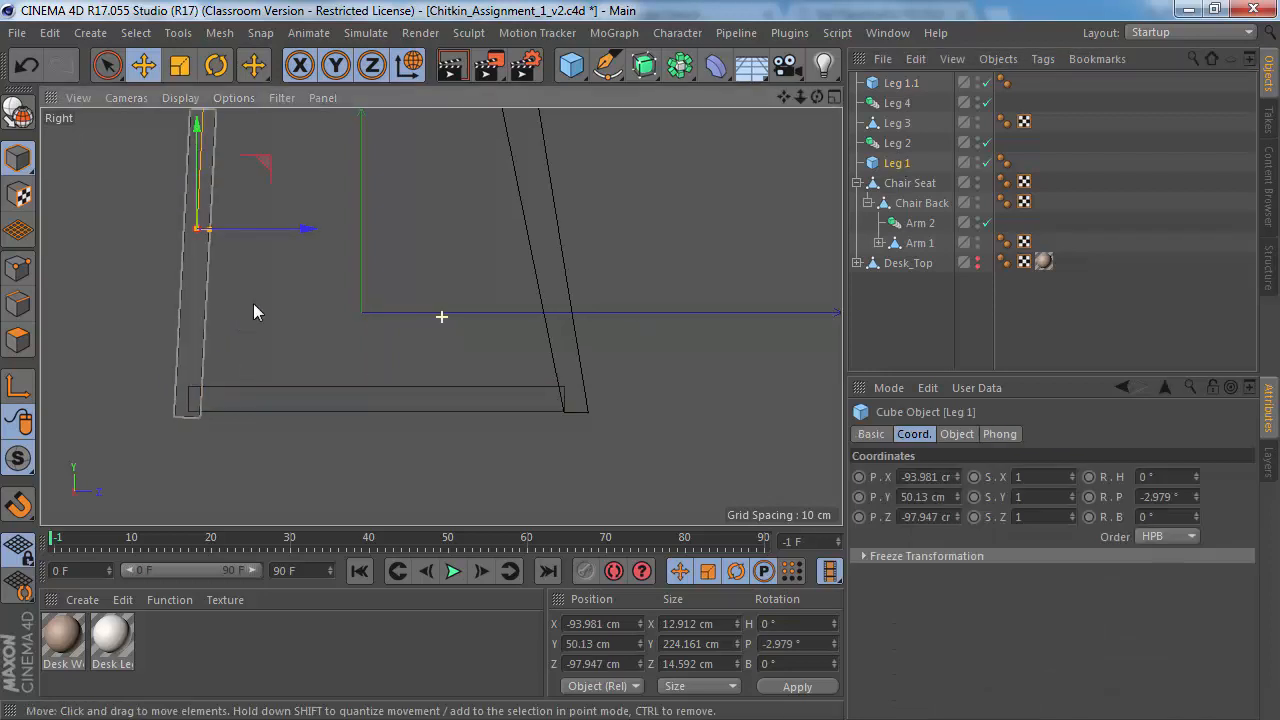
{"action": "middle_click_drag", "start_coordinate": [253, 303], "coordinate": [328, 244], "text": "alt"}
{"action": "scroll", "coordinate": [271, 318], "scroll_direction": "up", "scroll_amount": 5}
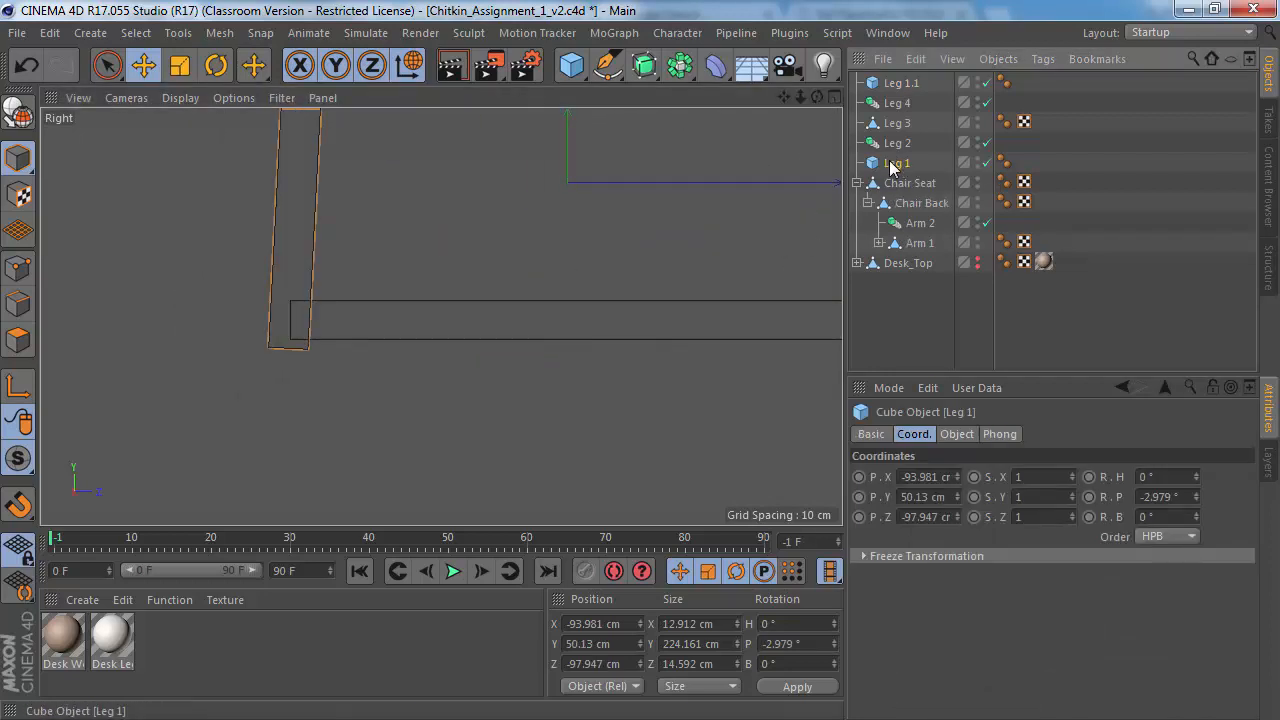
{"action": "key", "text": "c"}
{"action": "middle_click", "coordinate": [207, 391]}
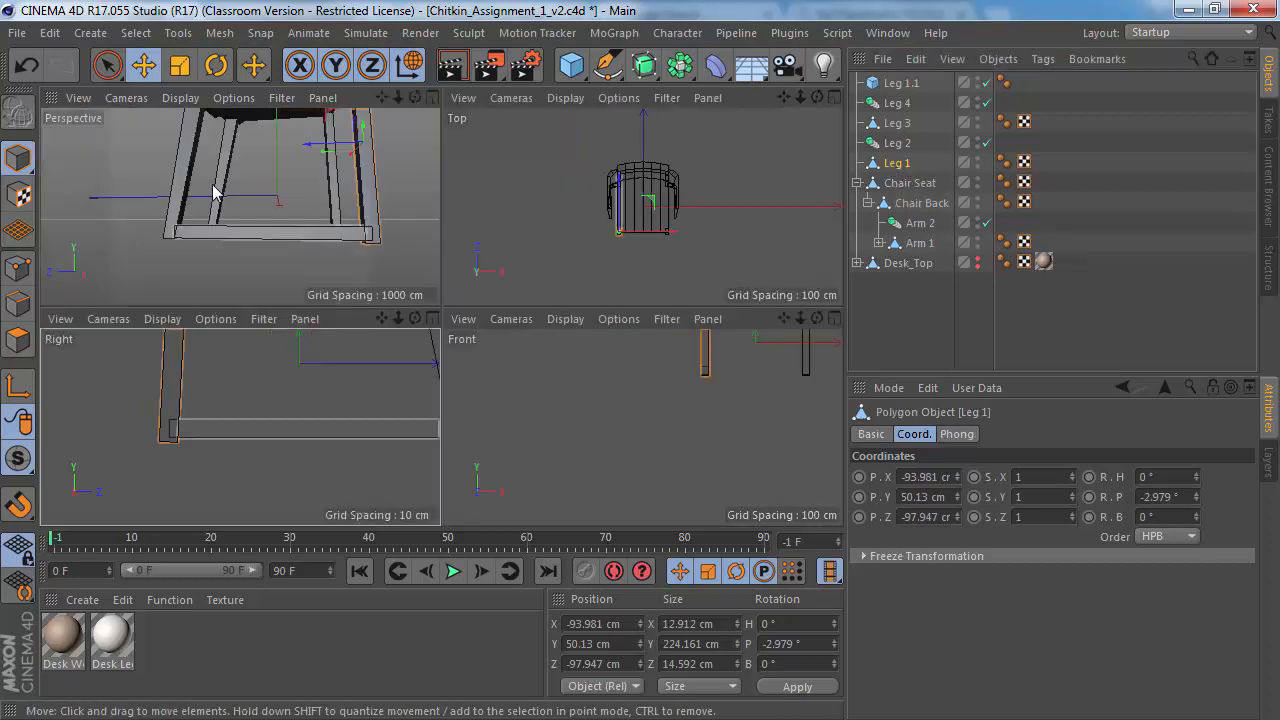
Step: Raise Leg 1's rear bottom edge by about 3.6 cm so it meets the crossbar's underside
{"action": "middle_click", "coordinate": [213, 189]}
{"action": "left_click_drag", "start_coordinate": [506, 312], "coordinate": [391, 282], "text": "alt"}
{"action": "left_click_drag", "start_coordinate": [471, 286], "coordinate": [468, 232], "text": "alt"}
{"action": "right_click_drag", "start_coordinate": [519, 277], "coordinate": [592, 267], "text": "alt"}
{"action": "left_click", "coordinate": [18, 304]}
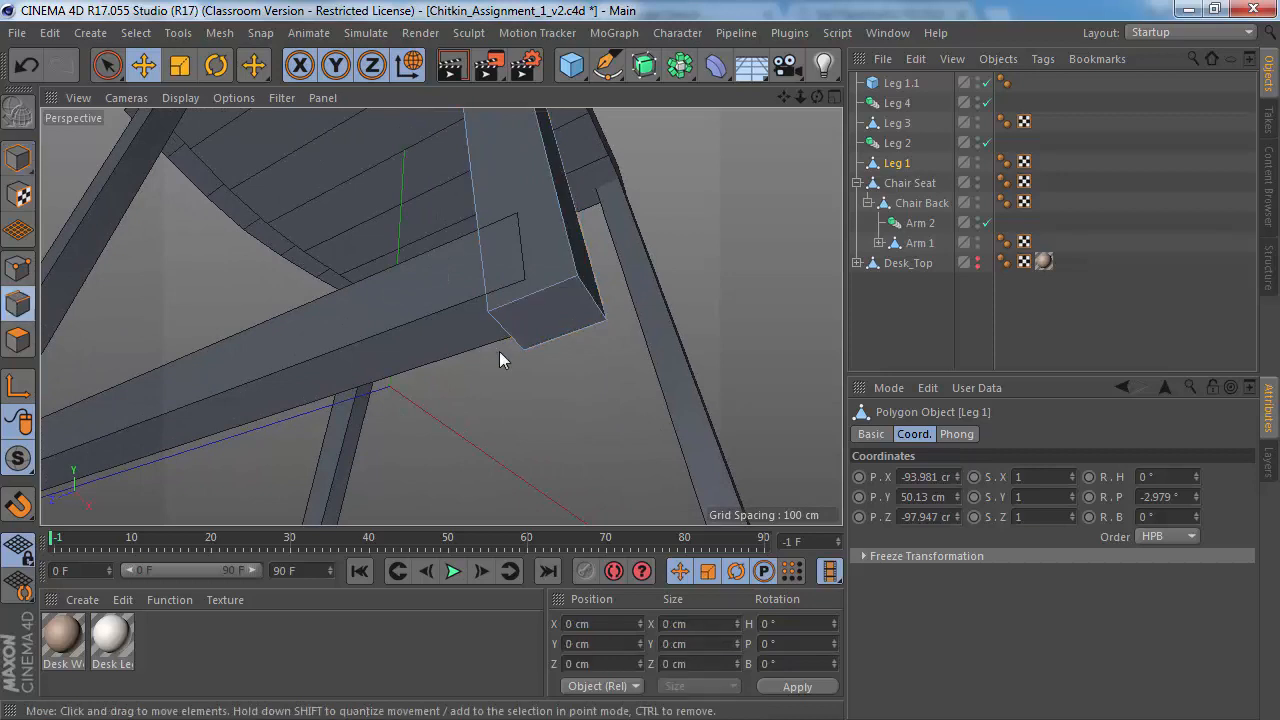
{"action": "left_click_drag", "start_coordinate": [499, 351], "coordinate": [491, 313], "text": "alt"}
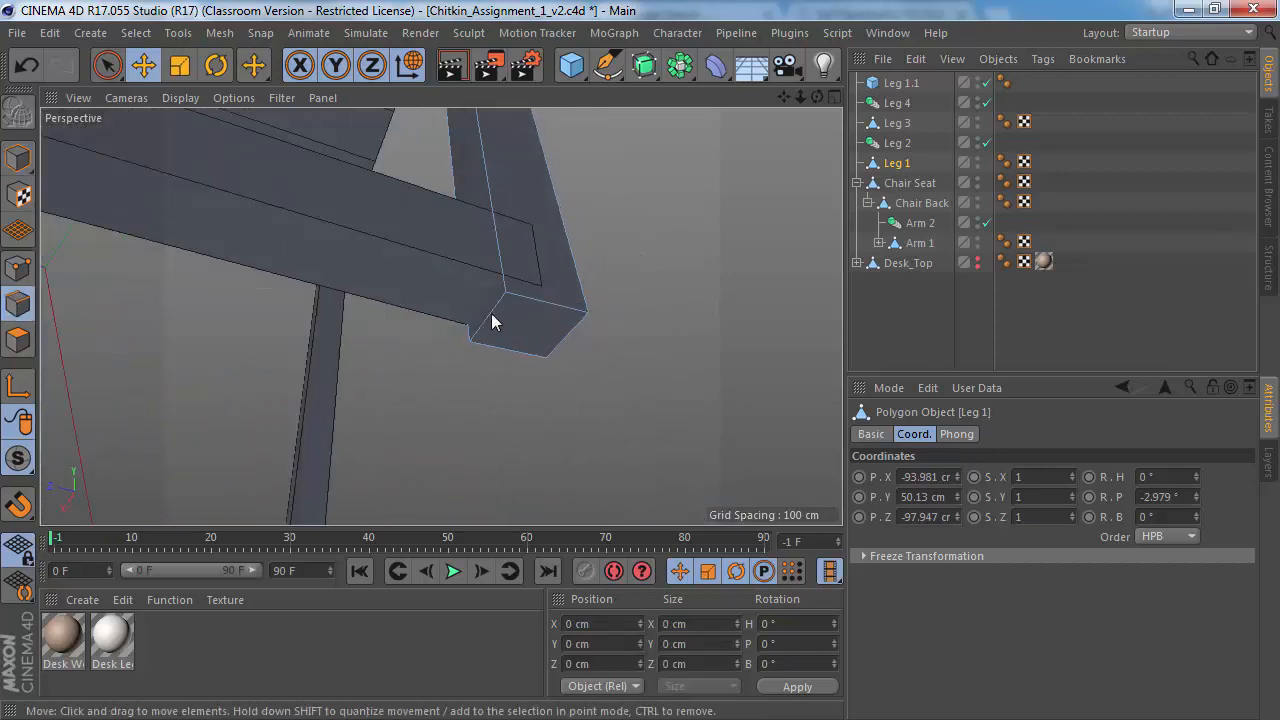
{"action": "left_click_drag", "start_coordinate": [507, 358], "coordinate": [487, 231], "text": "alt"}
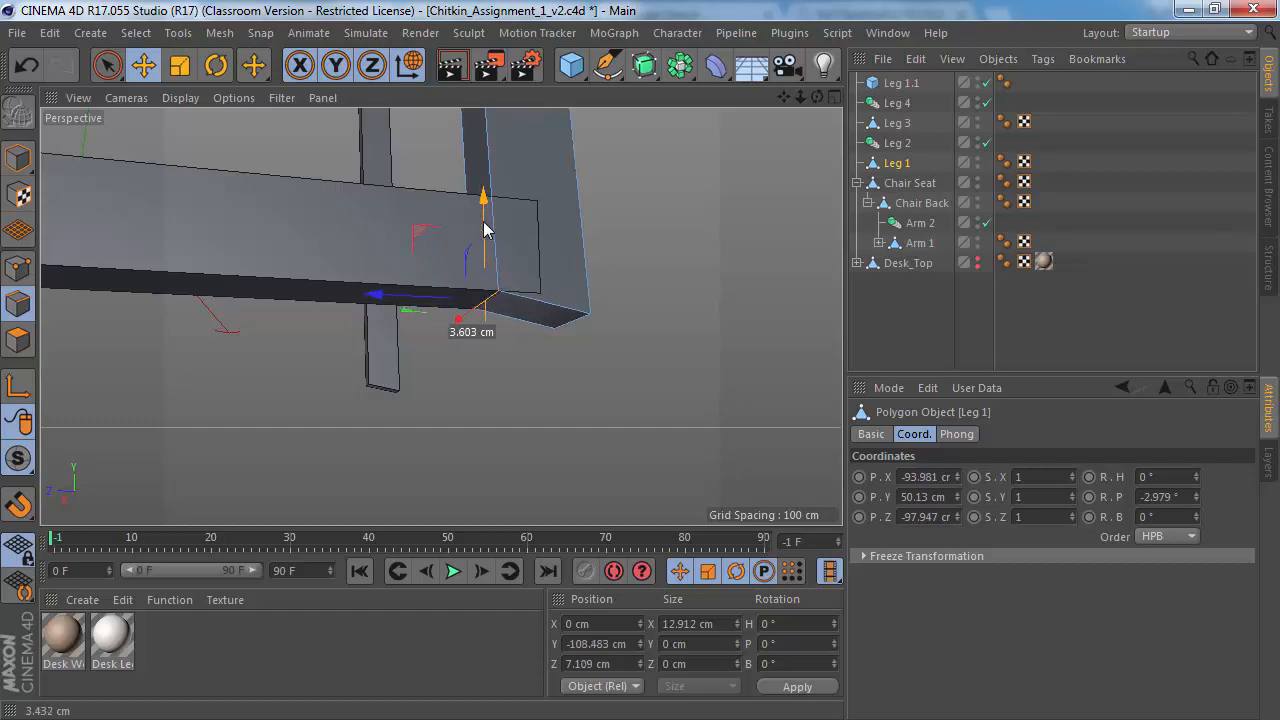
Step: Check the foot joint in the chair_reference photo and move Leg 1's front bottom edge to about Y -109.6 cm
{"action": "key", "text": "alt+Tab"}
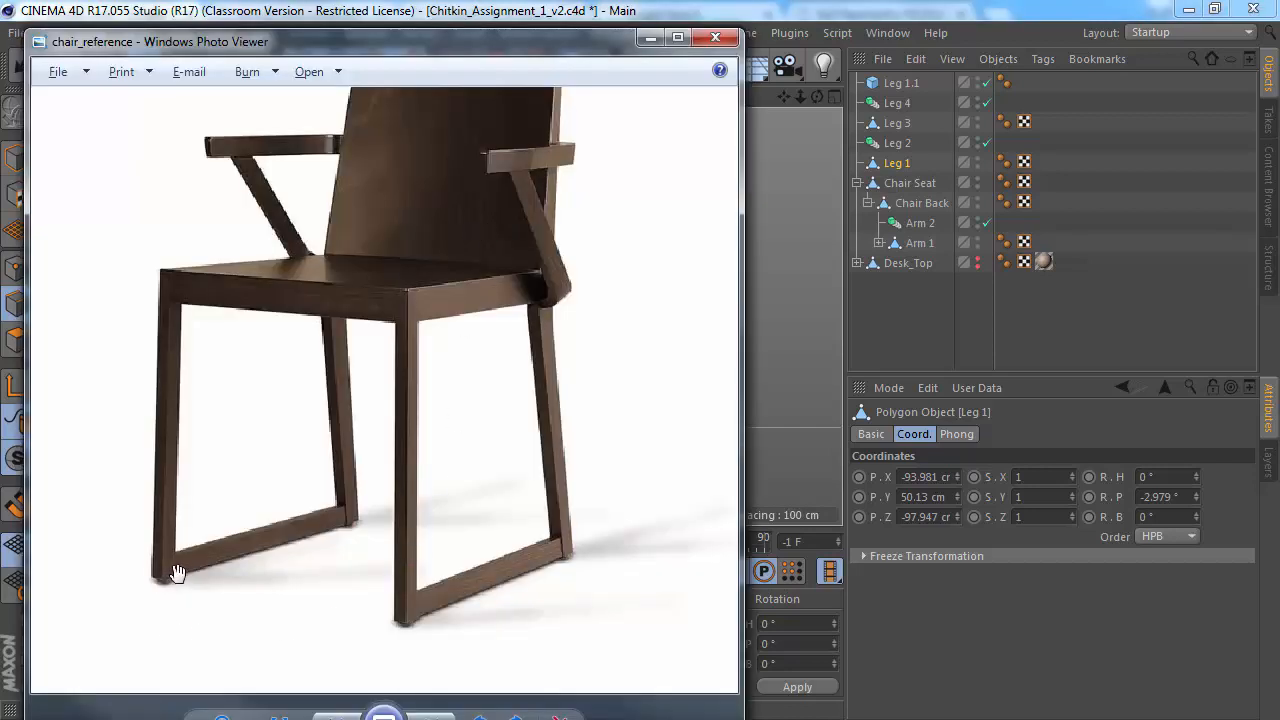
{"action": "scroll", "coordinate": [188, 601], "scroll_direction": "up", "scroll_amount": 4}
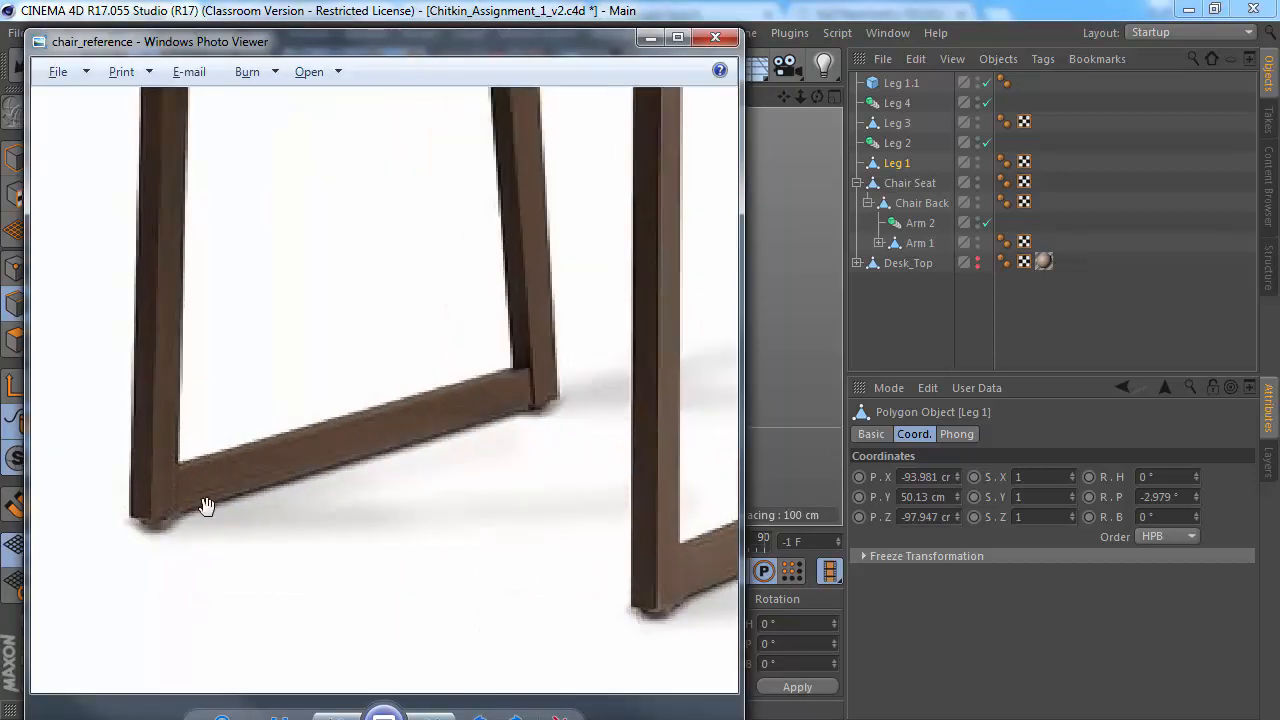
{"action": "key", "text": "alt+Tab"}
{"action": "left_click_drag", "start_coordinate": [354, 284], "coordinate": [611, 223], "text": "alt"}
{"action": "left_click", "coordinate": [603, 301]}
{"action": "left_click_drag", "start_coordinate": [611, 223], "coordinate": [570, 337], "text": "alt"}
{"action": "middle_click", "coordinate": [570, 345]}
{"action": "middle_click", "coordinate": [284, 407]}
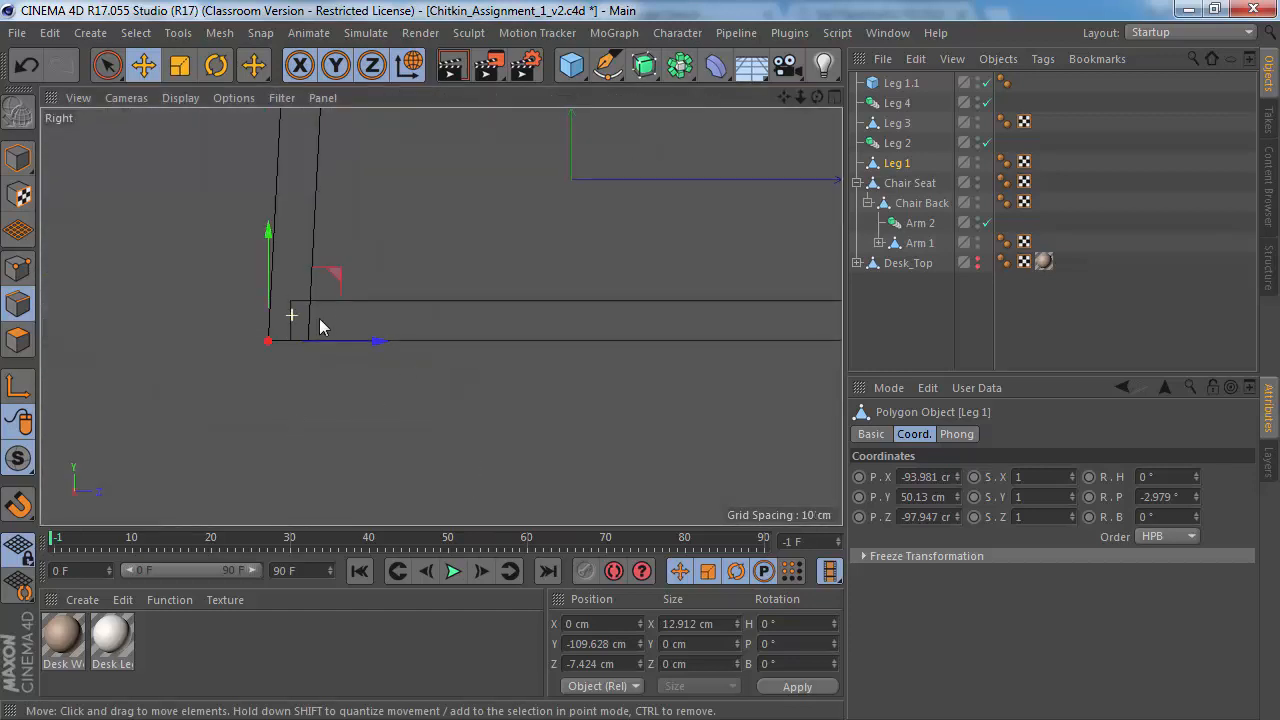
Step: Fine-tune Leg 1's front bottom edge to about Y -109.3 cm, level with the crossbar's underside
{"action": "right_click_drag", "start_coordinate": [413, 303], "coordinate": [409, 305], "text": "alt"}
{"action": "middle_click_drag", "start_coordinate": [269, 332], "coordinate": [317, 320], "text": "alt"}
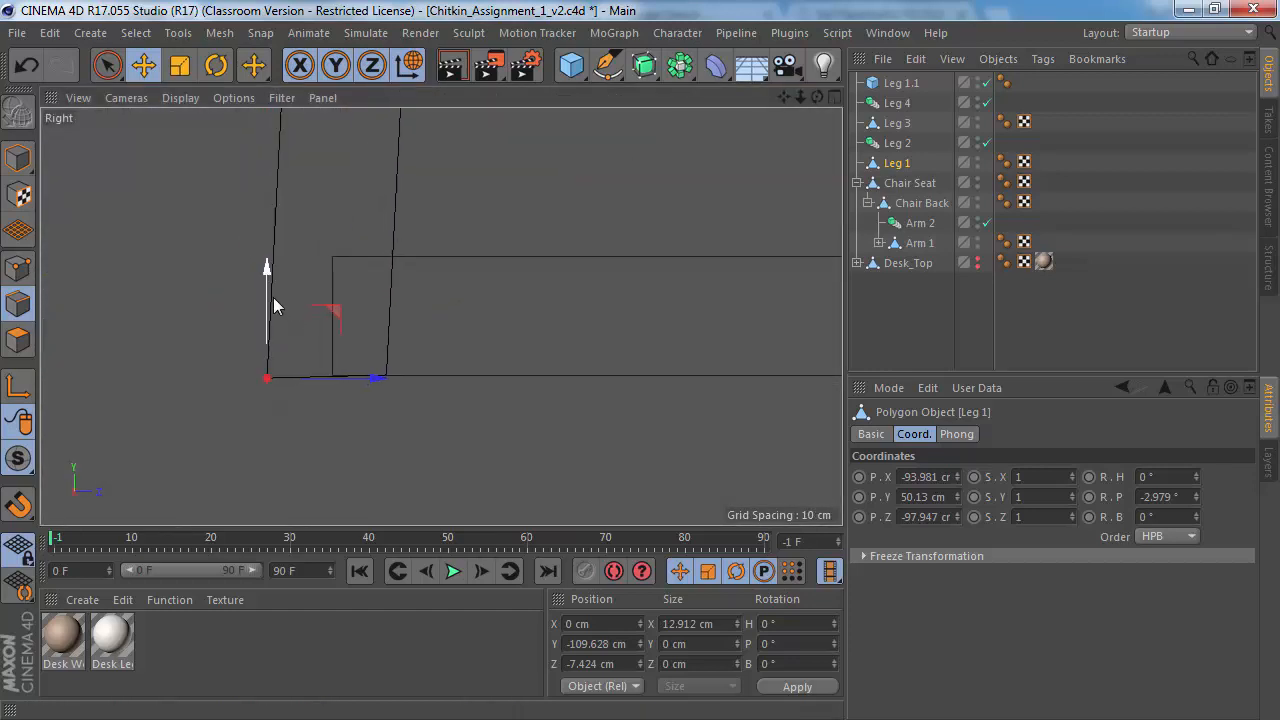
{"action": "left_click_drag", "start_coordinate": [267, 297], "coordinate": [267, 294]}
{"action": "middle_click", "coordinate": [288, 325]}
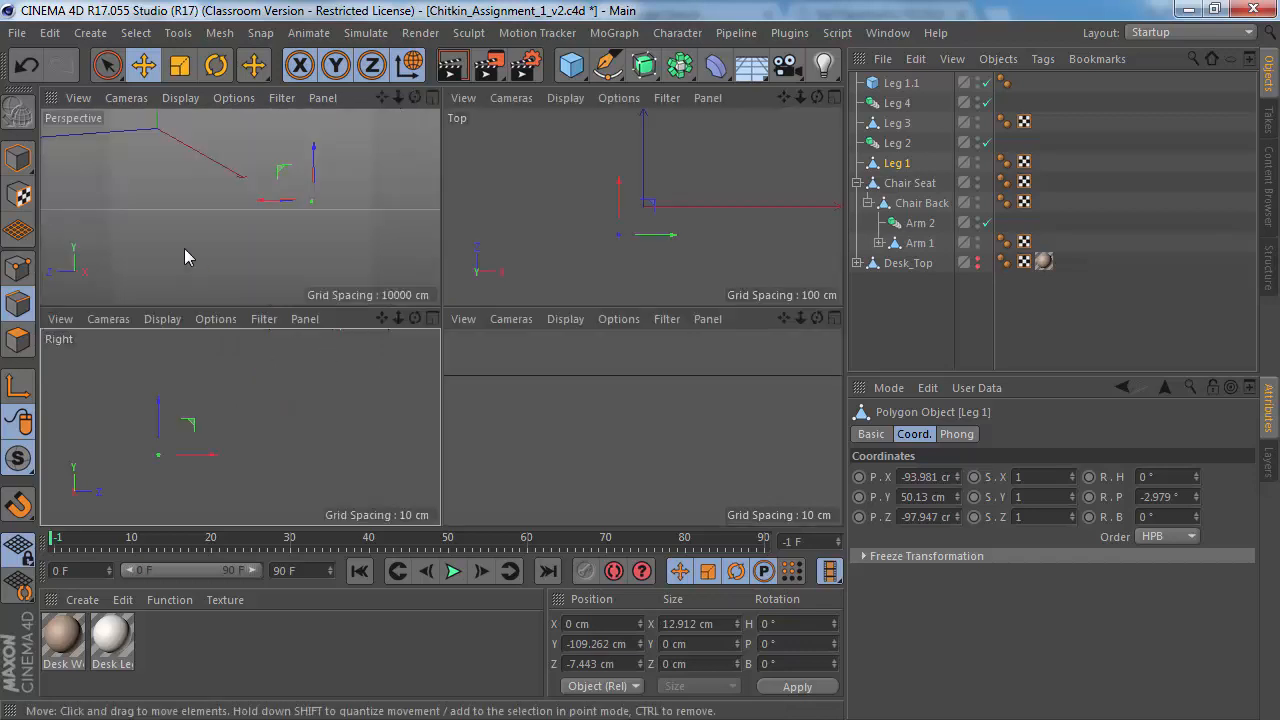
Step: Rename the crossbar object Leg 1.1 as Leg Left Beam
{"action": "middle_click", "coordinate": [170, 220]}
{"action": "right_click_drag", "start_coordinate": [305, 254], "coordinate": [182, 242], "text": "alt"}
{"action": "mouse_move", "coordinate": [260, 234]}
{"action": "left_mouse_down", "text": "alt"}
{"action": "mouse_move", "coordinate": [137, 180]}
{"action": "mouse_move", "coordinate": [256, 269]}
{"action": "mouse_move", "coordinate": [283, 237]}
{"action": "left_mouse_up", "text": "alt"}
{"action": "middle_click_drag", "start_coordinate": [283, 238], "coordinate": [394, 402], "text": "alt"}
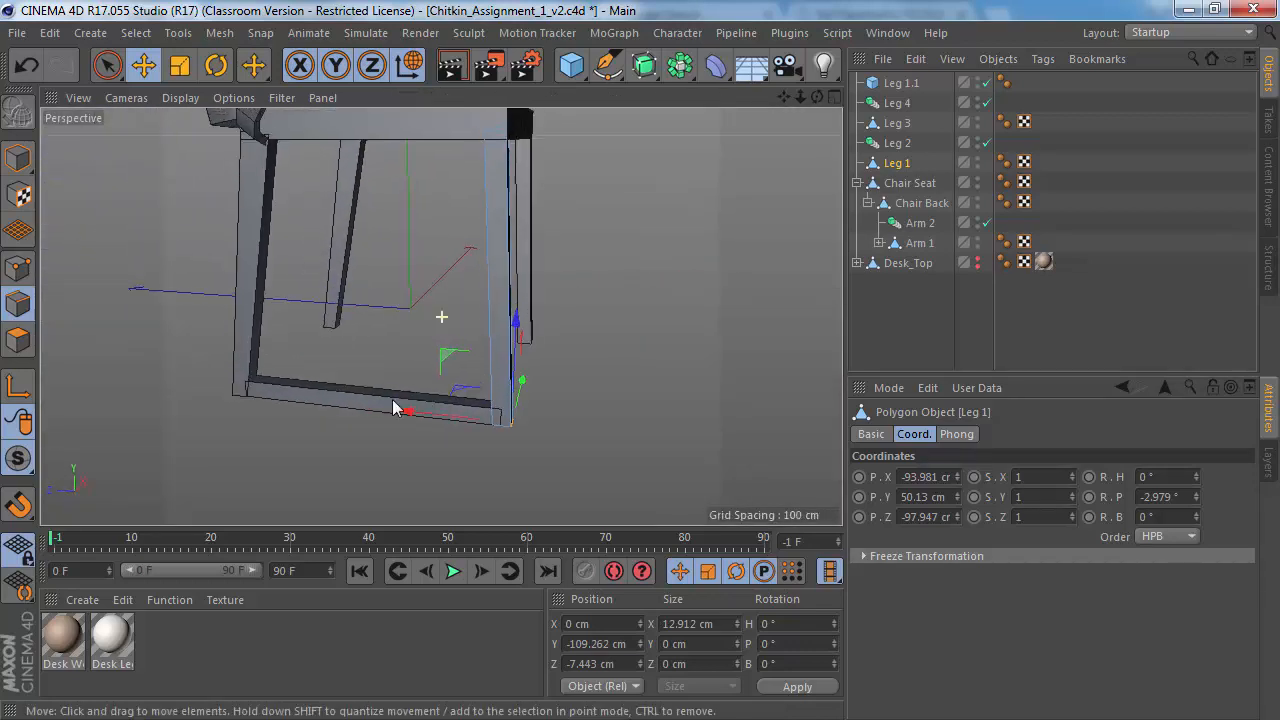
{"action": "left_click", "coordinate": [299, 390]}
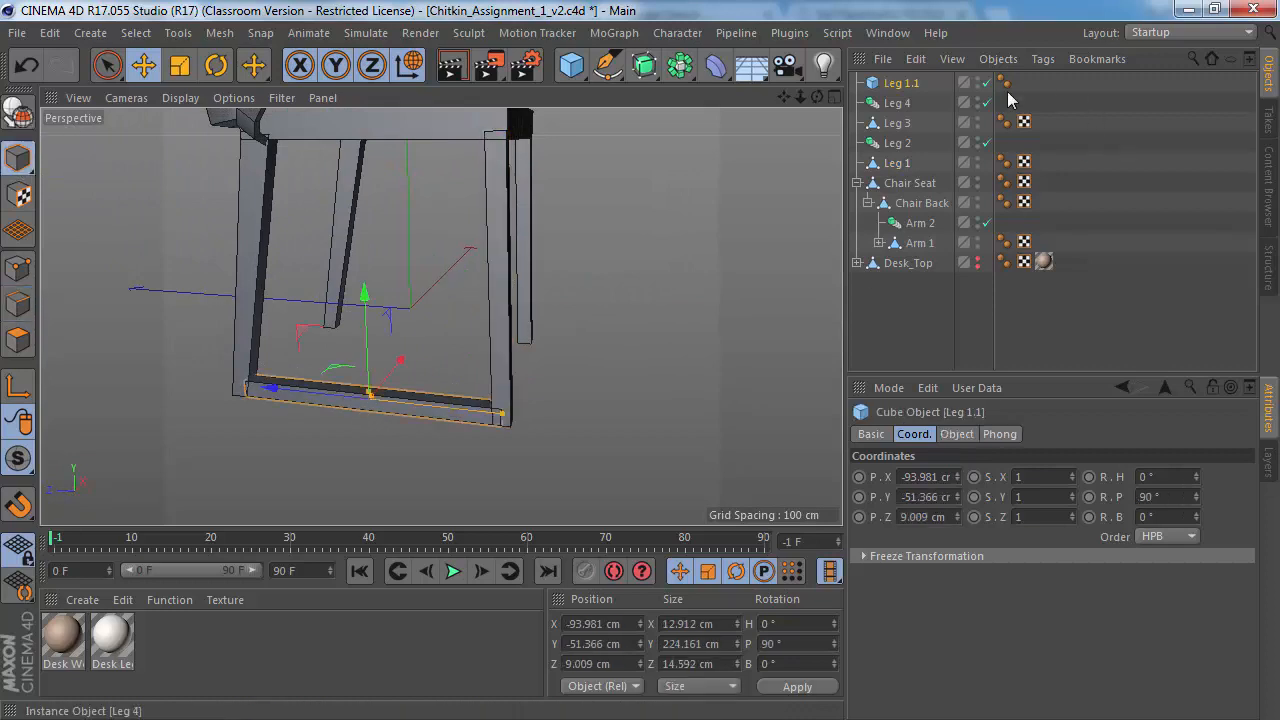
{"action": "double_click", "coordinate": [896, 84]}
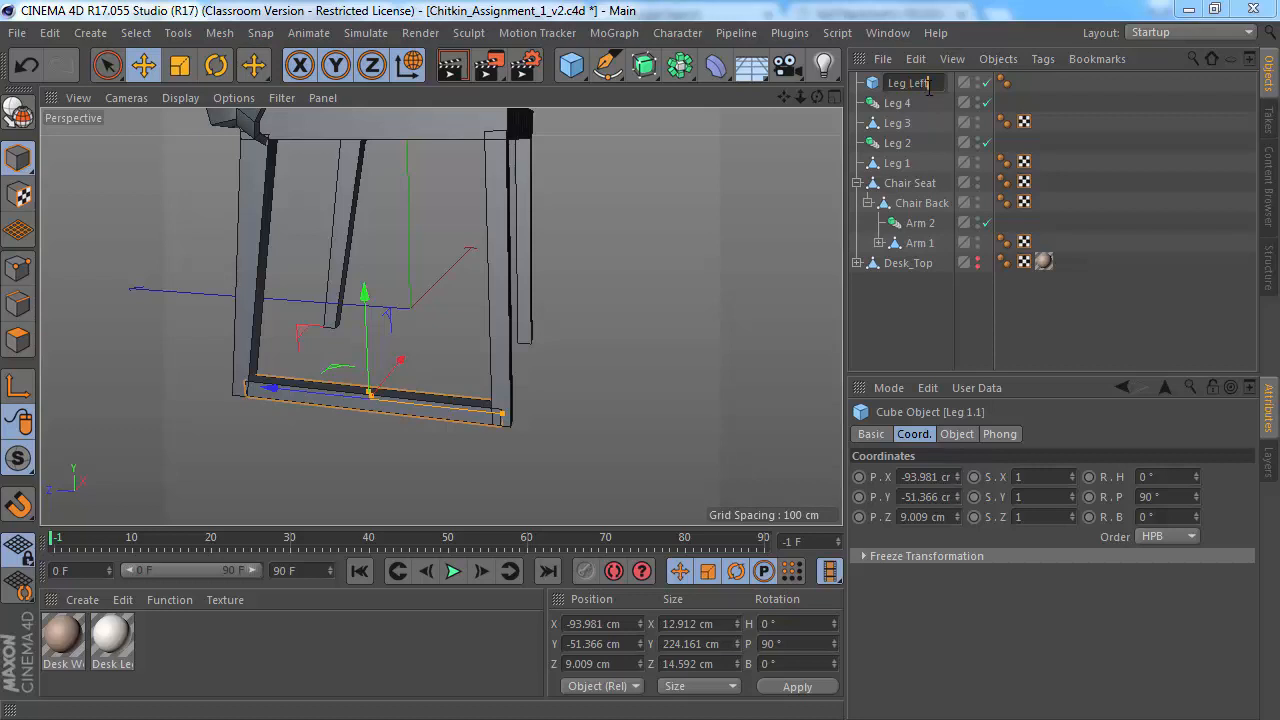
{"action": "type", "text": "Leg Left Beam"}
{"action": "key", "text": "Return"}
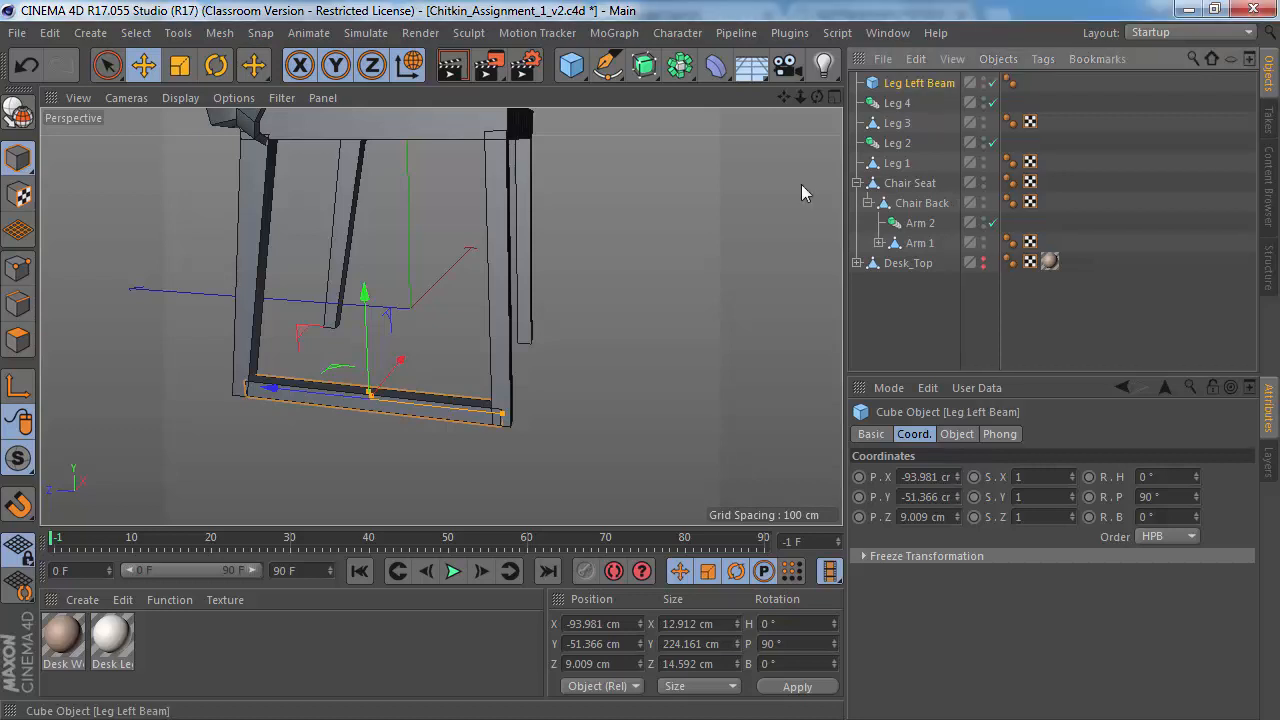
Step: Create an instance of Leg Left Beam and rename it Leg Right Beam
{"action": "left_click_drag", "start_coordinate": [340, 385], "coordinate": [345, 318], "text": "alt"}
{"action": "left_click", "coordinate": [679, 65]}
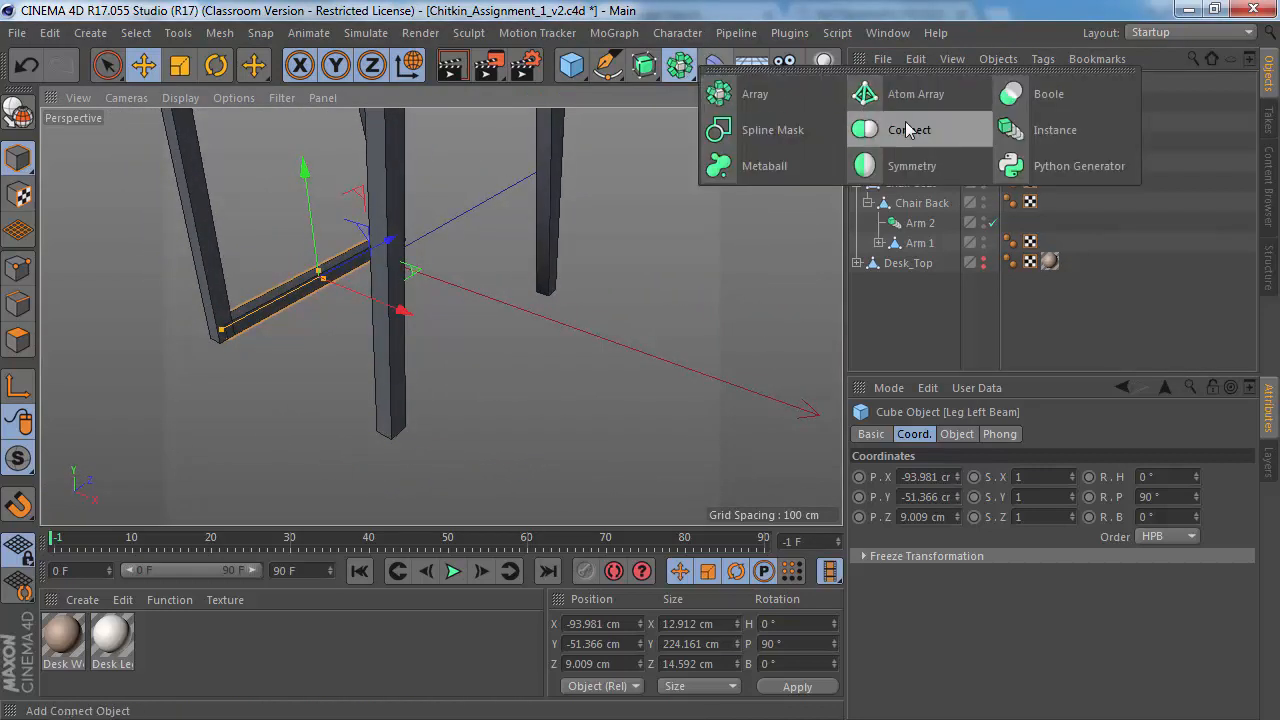
{"action": "left_click", "coordinate": [1070, 142]}
{"action": "double_click", "coordinate": [945, 83]}
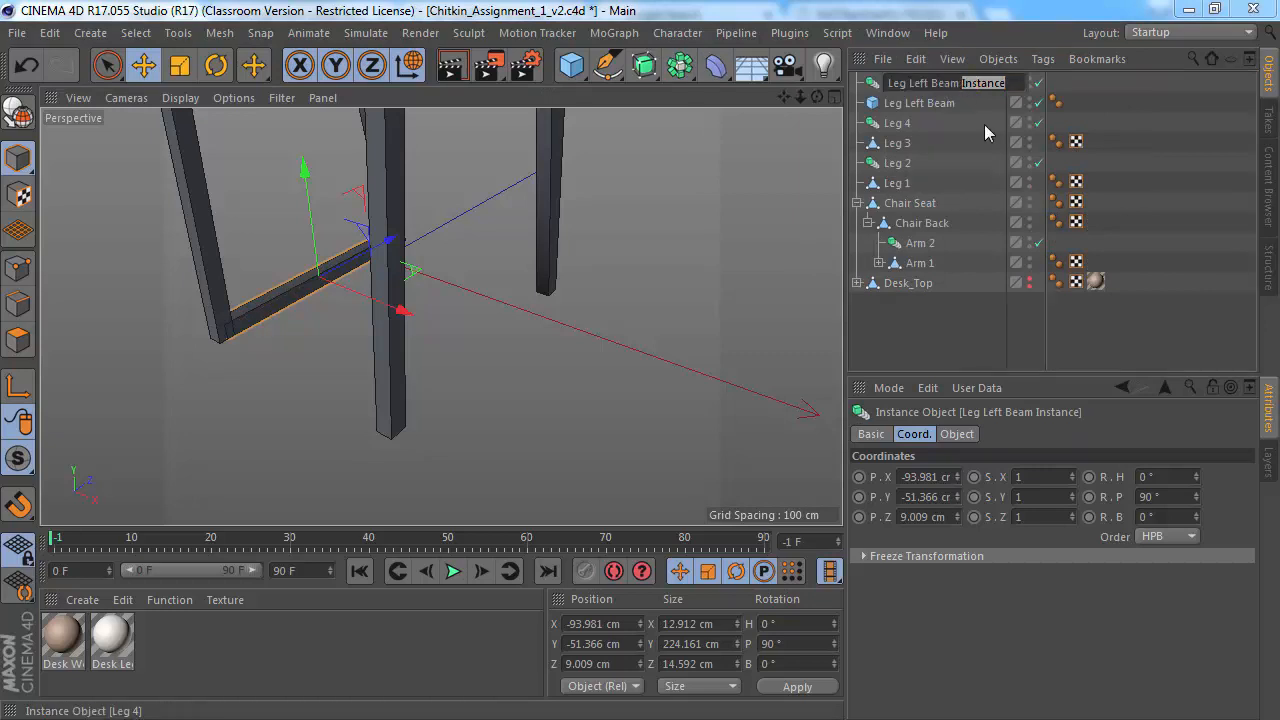
{"action": "key", "text": "BackSpace"}
{"action": "key", "text": "BackSpace"}
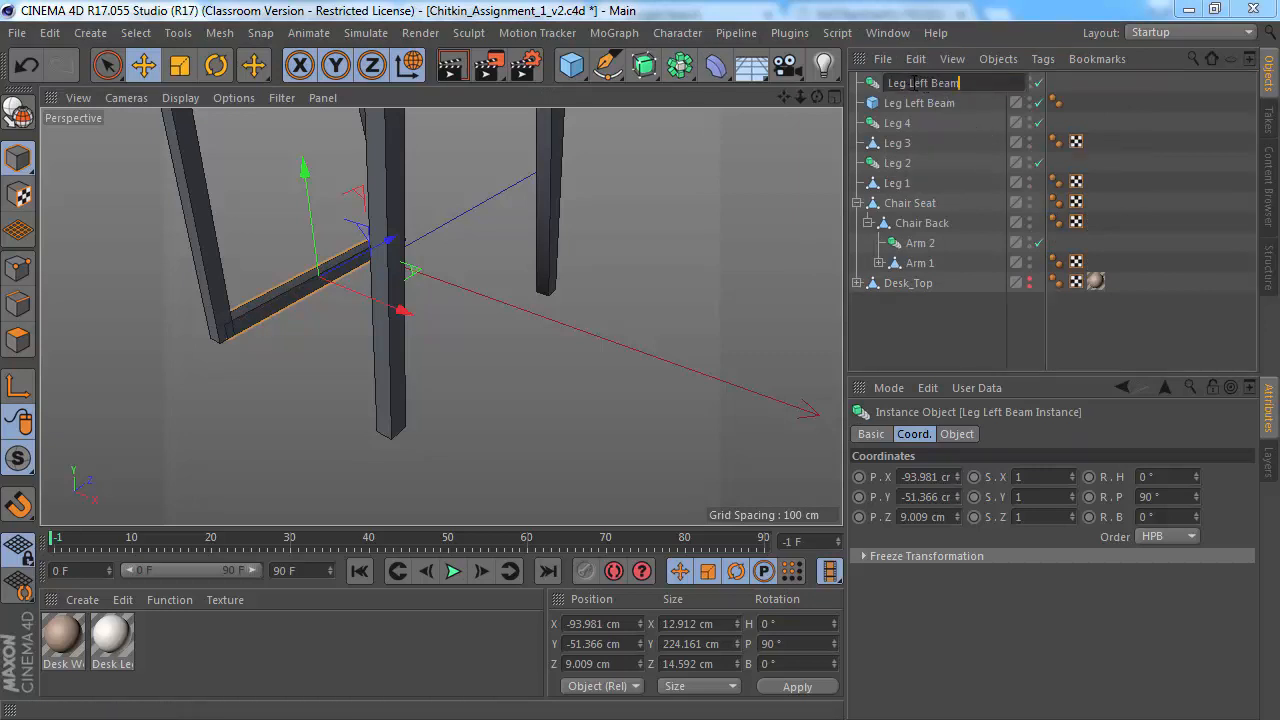
{"action": "type", "text": "R"}
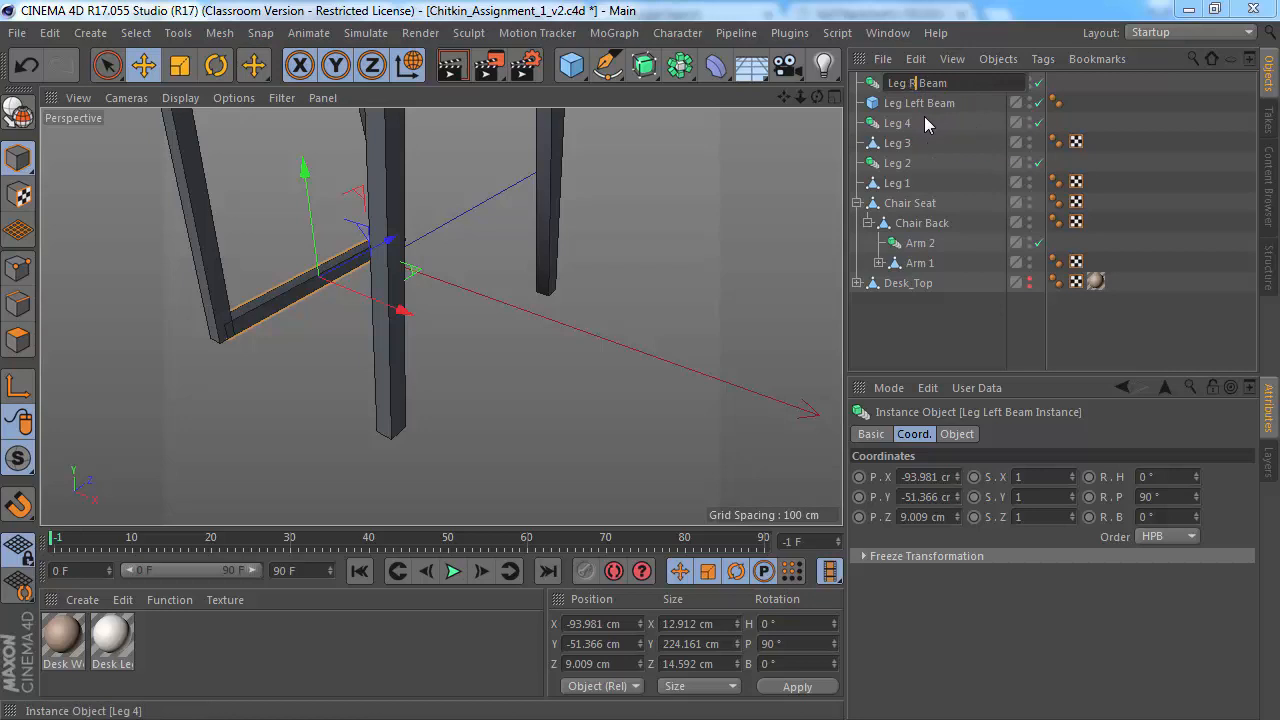
{"action": "type", "text": "ight"}
{"action": "key", "text": "Return"}
Step: Move Leg Right Beam along X to about 93.5 cm, aligned between the feet of the two right legs
{"action": "left_click_drag", "start_coordinate": [393, 309], "coordinate": [595, 350]}
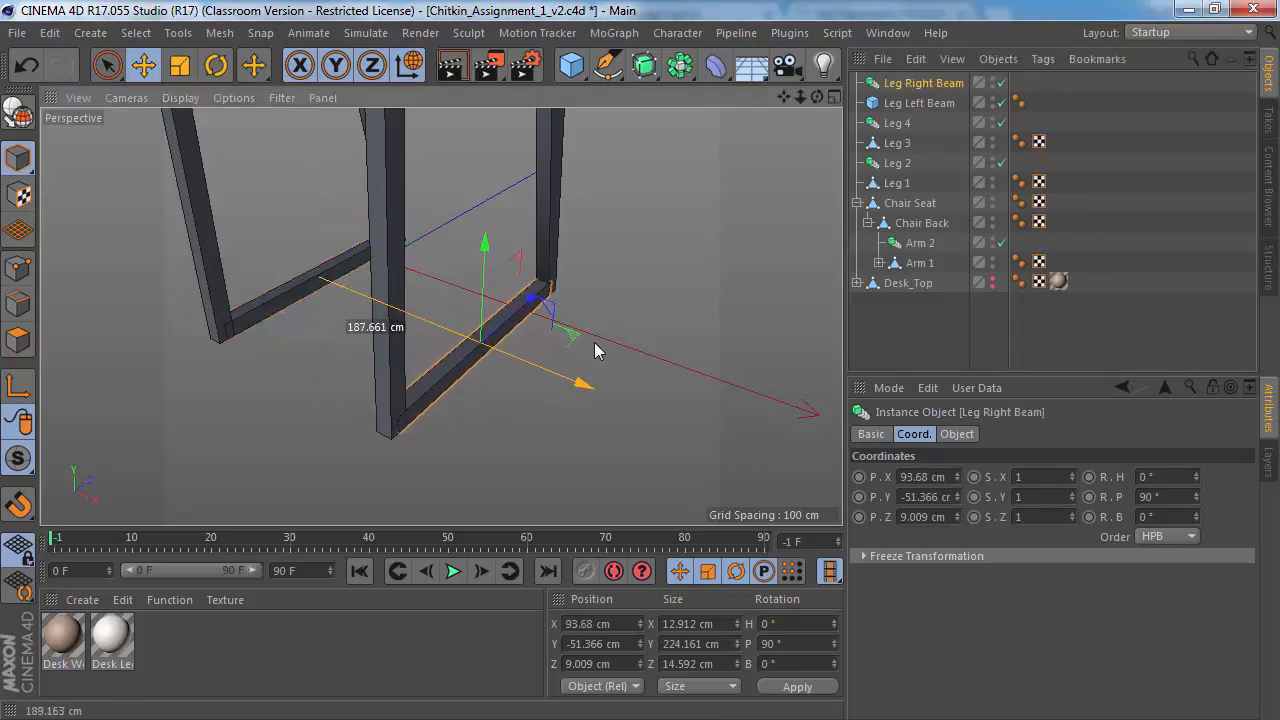
{"action": "left_click_drag", "start_coordinate": [470, 368], "coordinate": [329, 309], "text": "alt"}
{"action": "middle_click", "coordinate": [417, 405]}
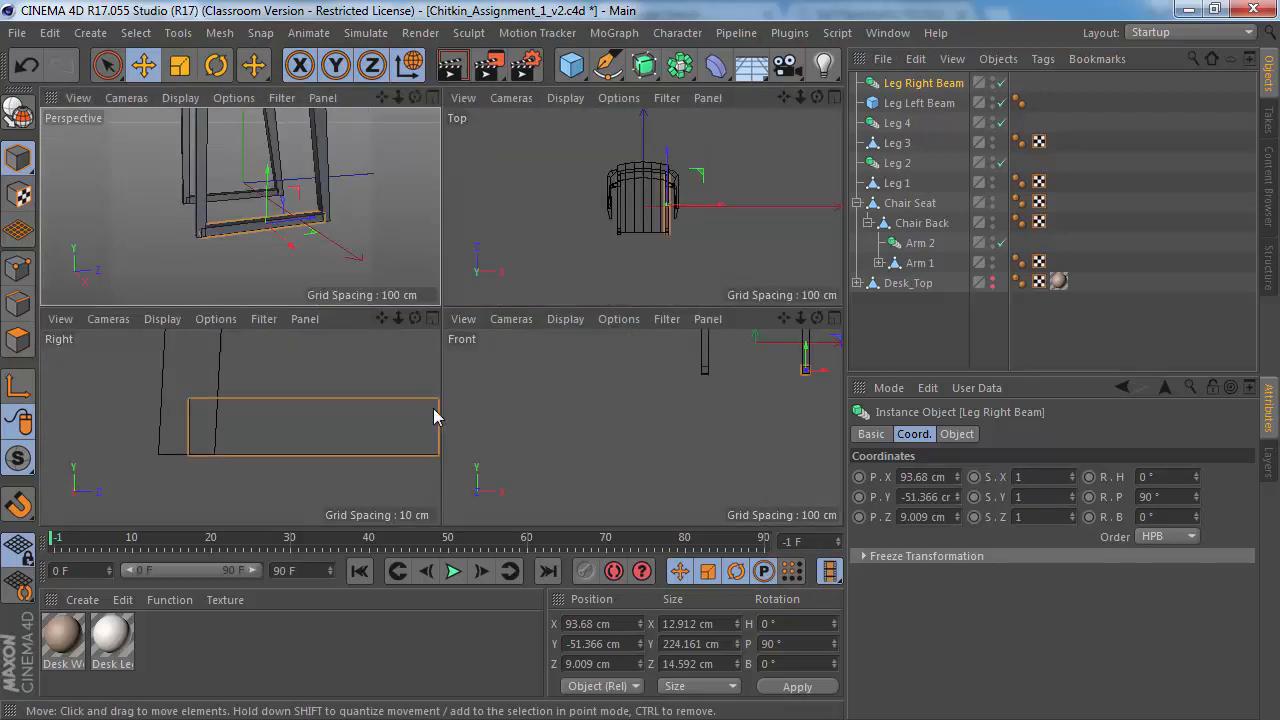
{"action": "middle_click", "coordinate": [703, 368]}
{"action": "scroll", "coordinate": [380, 311], "scroll_direction": "up", "scroll_amount": 5}
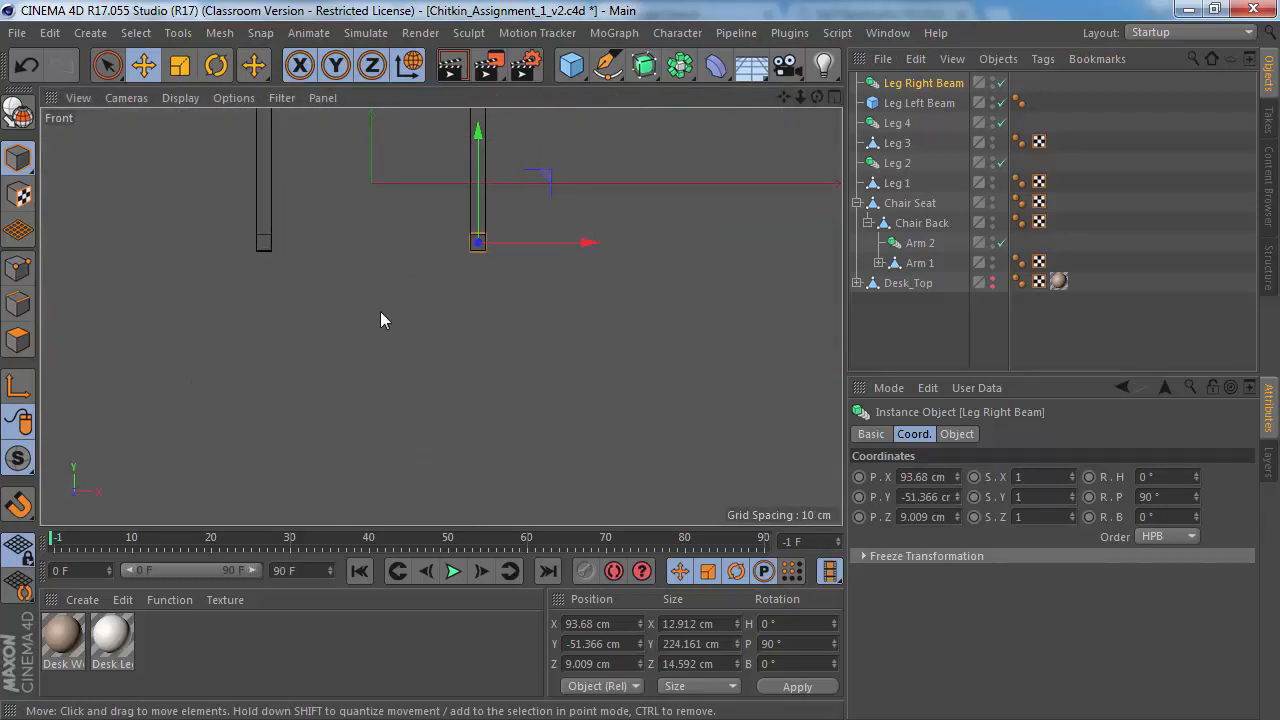
{"action": "mouse_move", "coordinate": [362, 213]}
{"action": "right_mouse_down", "text": "alt"}
{"action": "mouse_move", "coordinate": [428, 202]}
{"action": "mouse_move", "coordinate": [347, 200]}
{"action": "right_mouse_up", "text": "alt"}
{"action": "middle_click_drag", "start_coordinate": [586, 292], "coordinate": [440, 317], "text": "alt"}
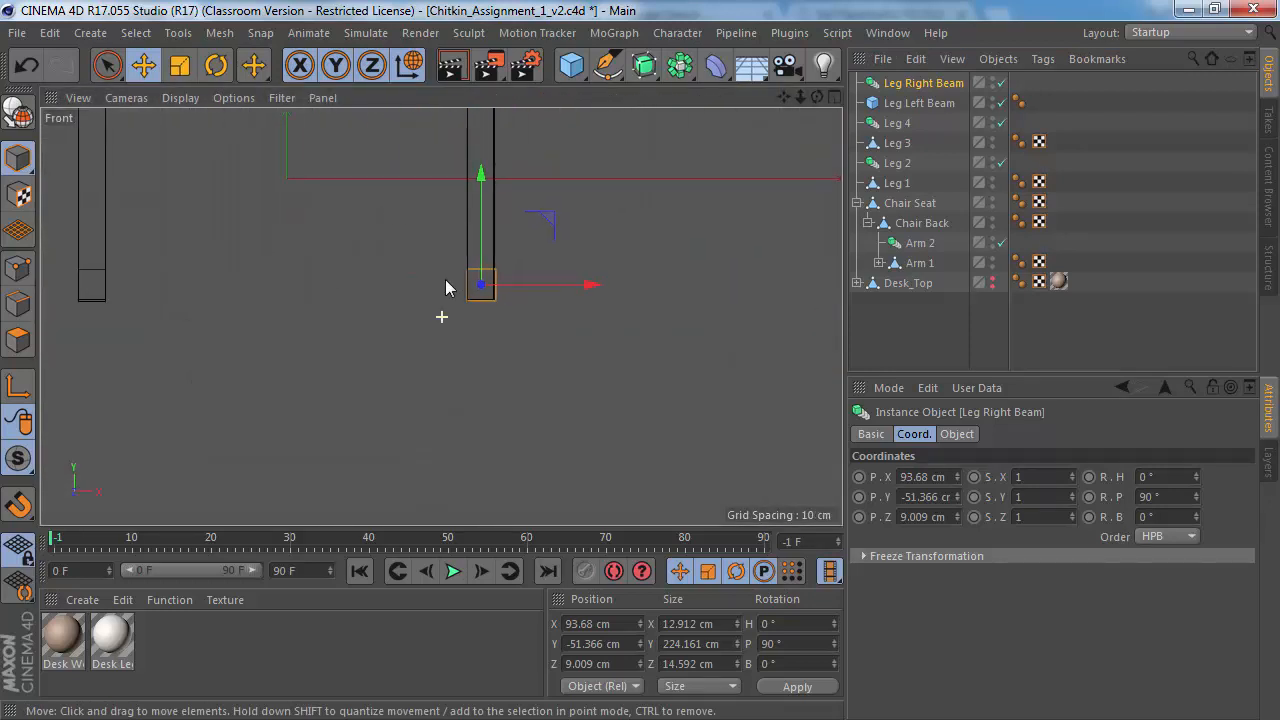
{"action": "right_click_drag", "start_coordinate": [445, 280], "coordinate": [583, 259], "text": "alt"}
{"action": "middle_click_drag", "start_coordinate": [583, 259], "coordinate": [426, 283], "text": "alt"}
{"action": "right_click_drag", "start_coordinate": [426, 283], "coordinate": [543, 314], "text": "alt"}
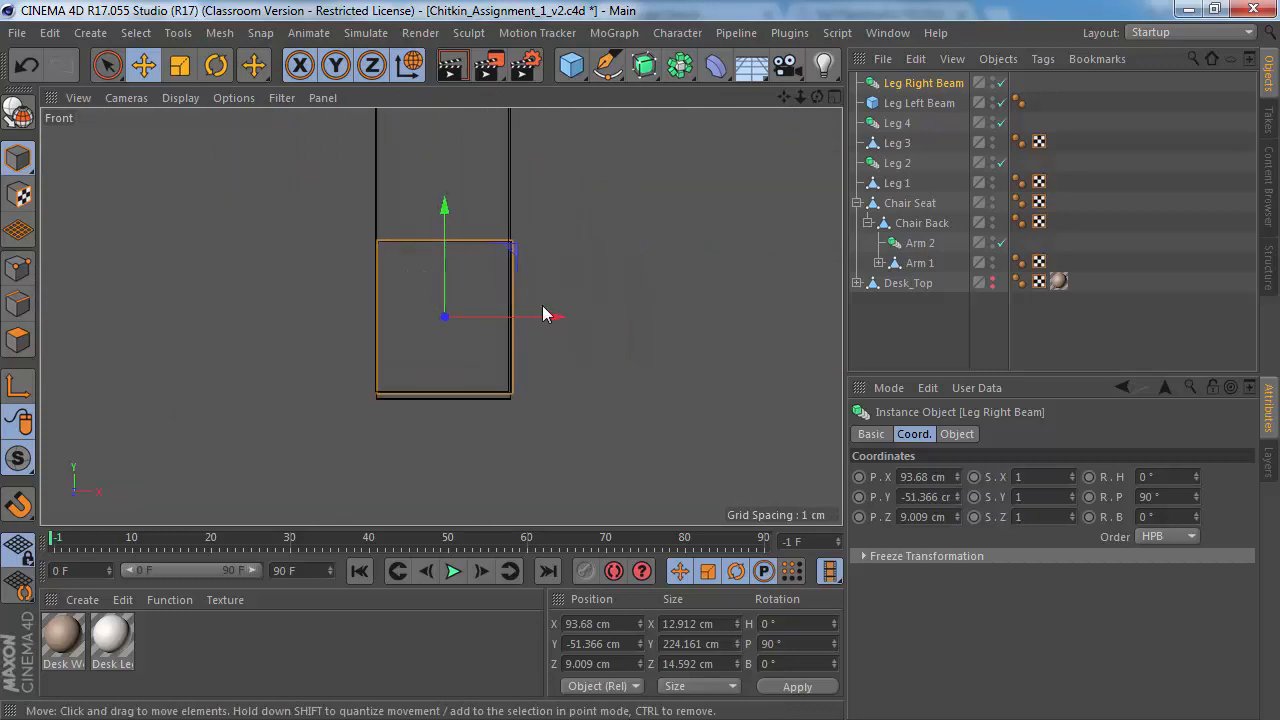
{"action": "left_click_drag", "start_coordinate": [551, 320], "coordinate": [546, 315]}
{"action": "middle_click", "coordinate": [457, 394]}
{"action": "middle_click", "coordinate": [189, 139]}
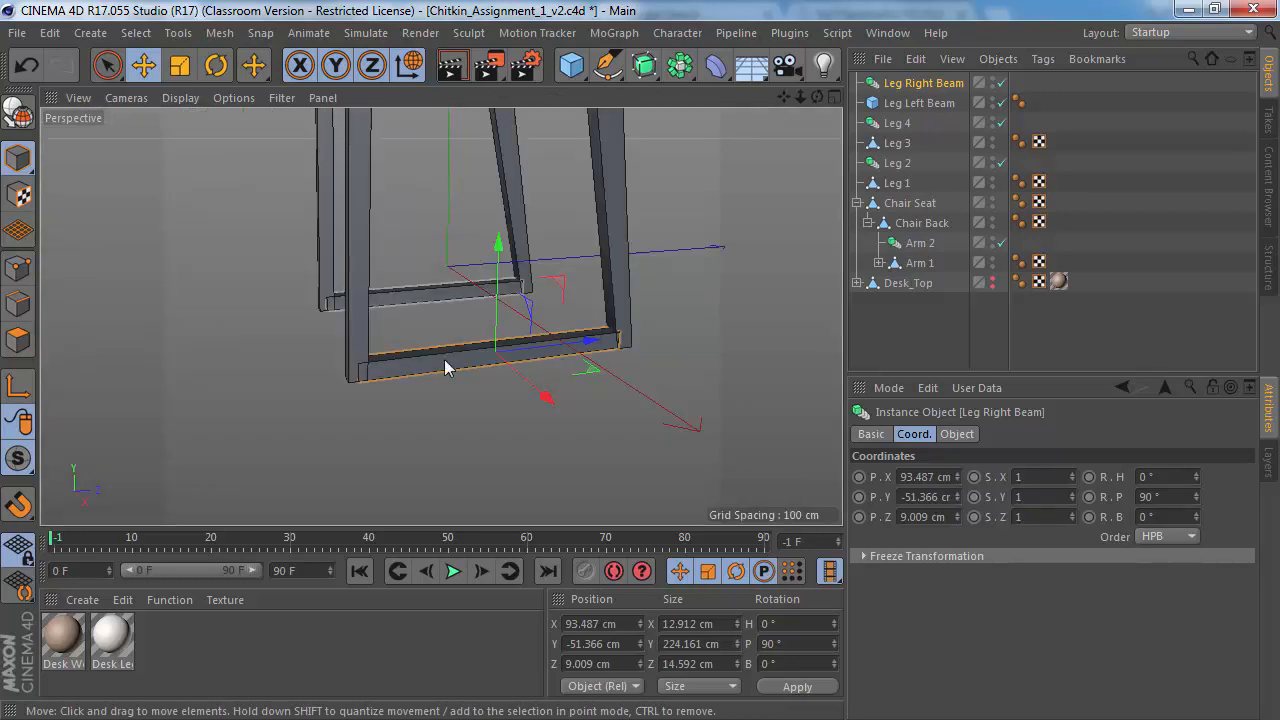
Step: Inspect the beam-to-leg joints and examine the undersides of the legs in the chair_reference photo
{"action": "left_click_drag", "start_coordinate": [445, 361], "coordinate": [384, 364], "text": "alt"}
{"action": "right_click_drag", "start_coordinate": [384, 364], "coordinate": [425, 348], "text": "alt"}
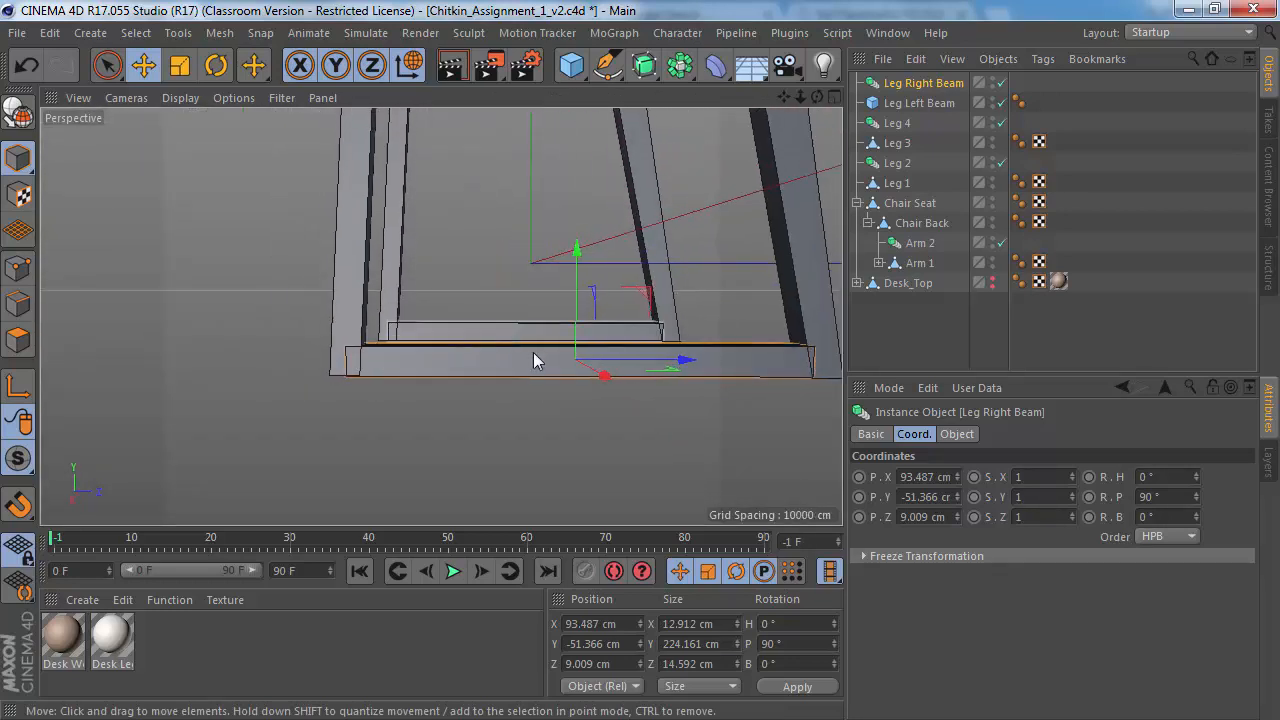
{"action": "middle_click_drag", "start_coordinate": [533, 353], "coordinate": [442, 370], "text": "alt"}
{"action": "left_click_drag", "start_coordinate": [364, 364], "coordinate": [446, 425], "text": "alt"}
{"action": "right_click_drag", "start_coordinate": [428, 404], "coordinate": [350, 397], "text": "alt"}
{"action": "key", "text": "alt+Tab"}
{"action": "scroll", "coordinate": [351, 444], "scroll_direction": "down", "scroll_amount": 2}
{"action": "left_click_drag", "start_coordinate": [524, 456], "coordinate": [296, 350]}
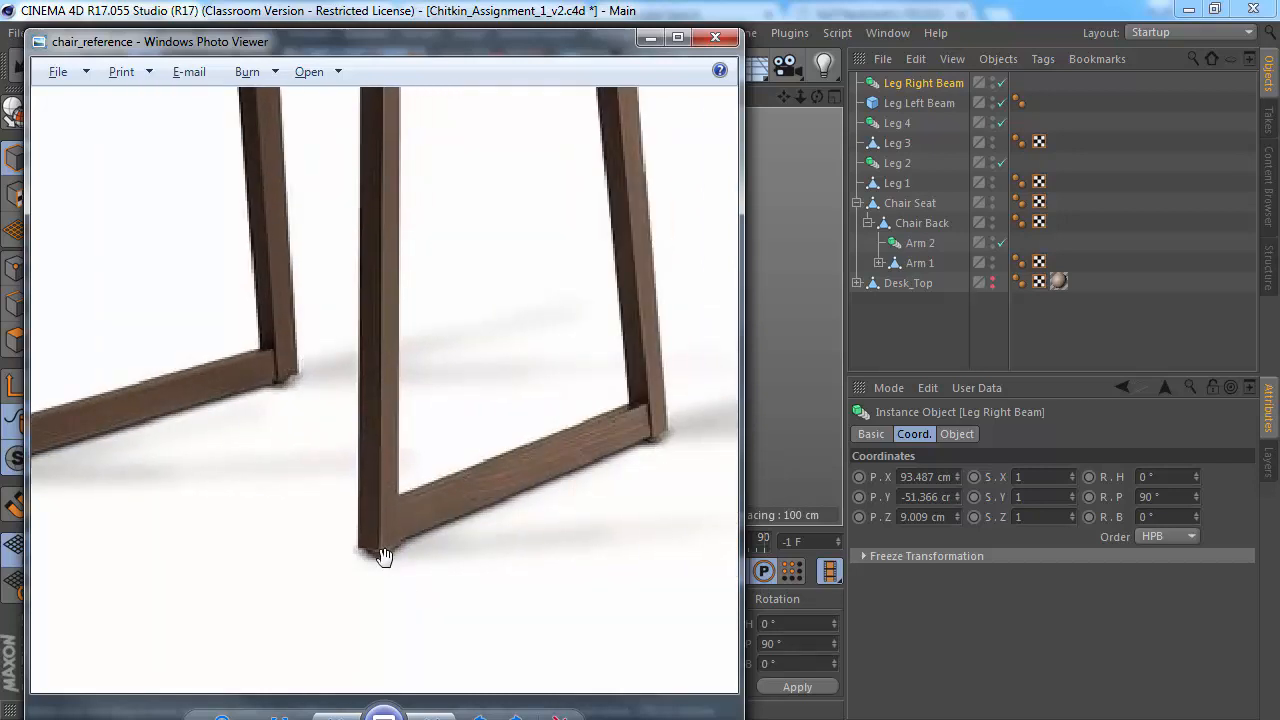
{"action": "left_click_drag", "start_coordinate": [413, 541], "coordinate": [428, 419]}
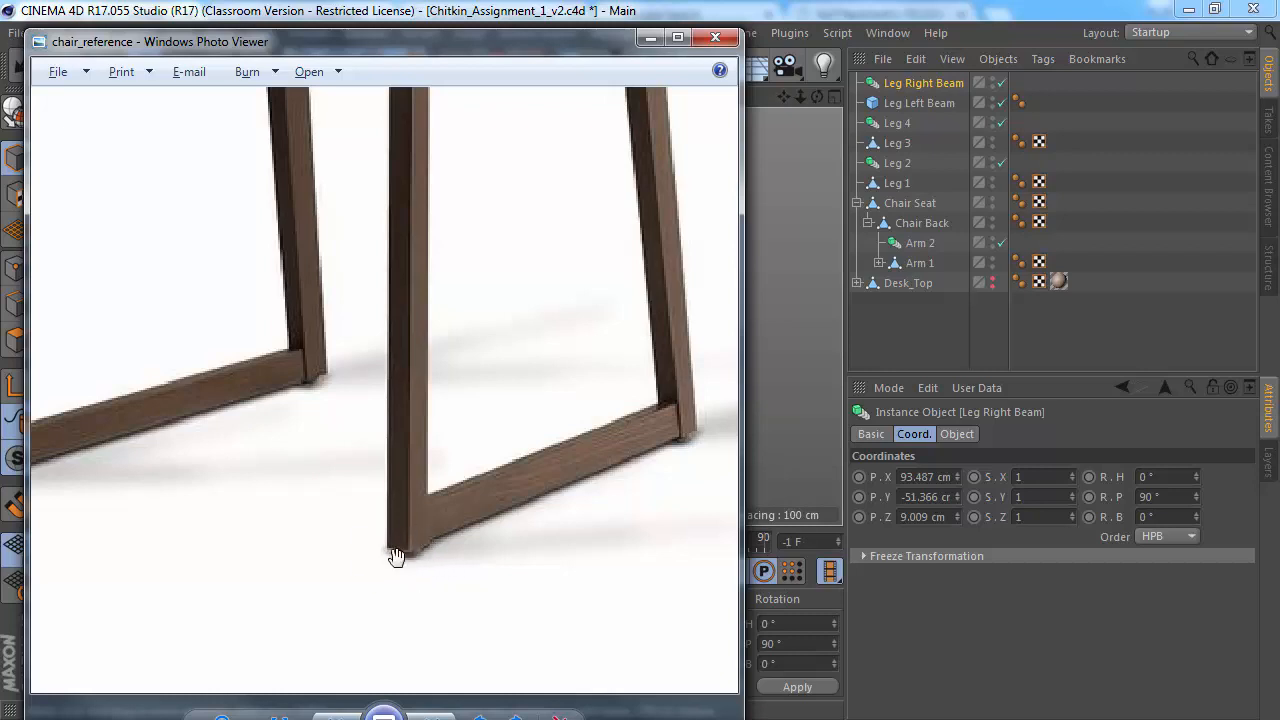
{"action": "scroll", "coordinate": [396, 557], "scroll_direction": "down", "scroll_amount": 2}
{"action": "left_click_drag", "start_coordinate": [177, 544], "coordinate": [318, 541]}
{"action": "key", "text": "alt+Tab"}
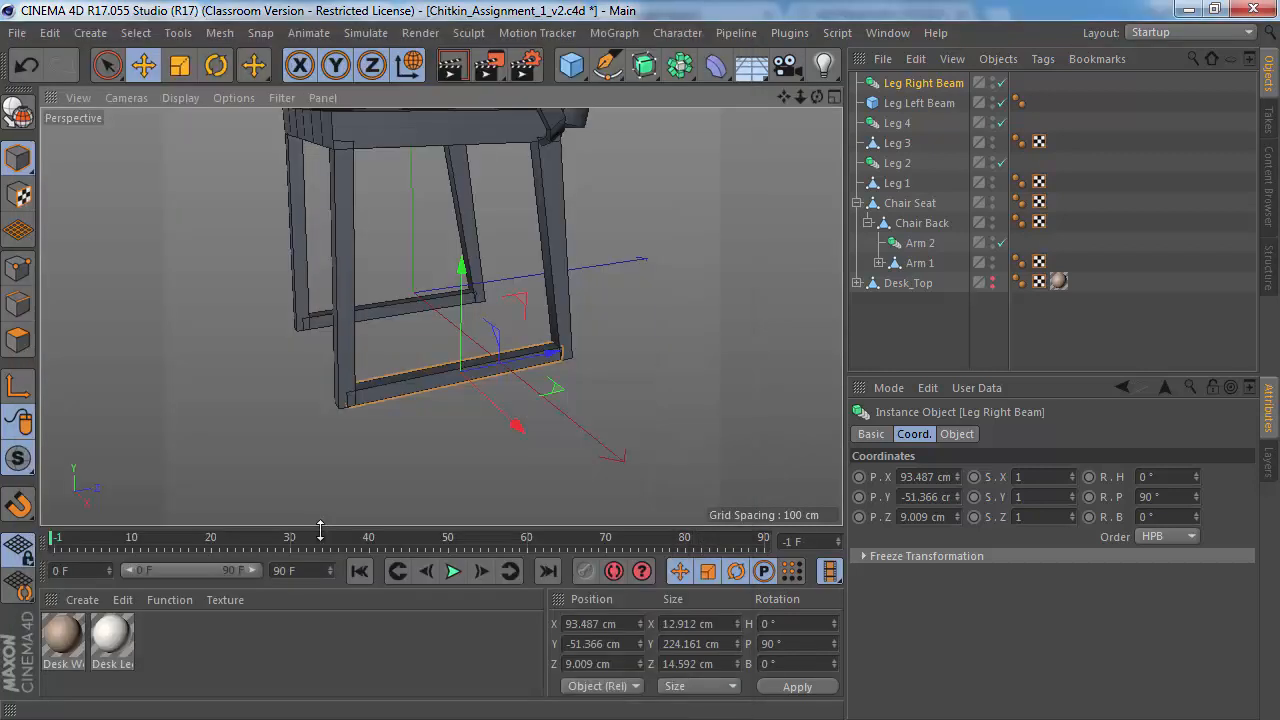
Step: Add a cylinder and move it near the left front leg, at about X -124, Y -59.4, Z -80.3 cm
{"action": "left_click_drag", "start_coordinate": [440, 314], "coordinate": [490, 207], "text": "alt"}
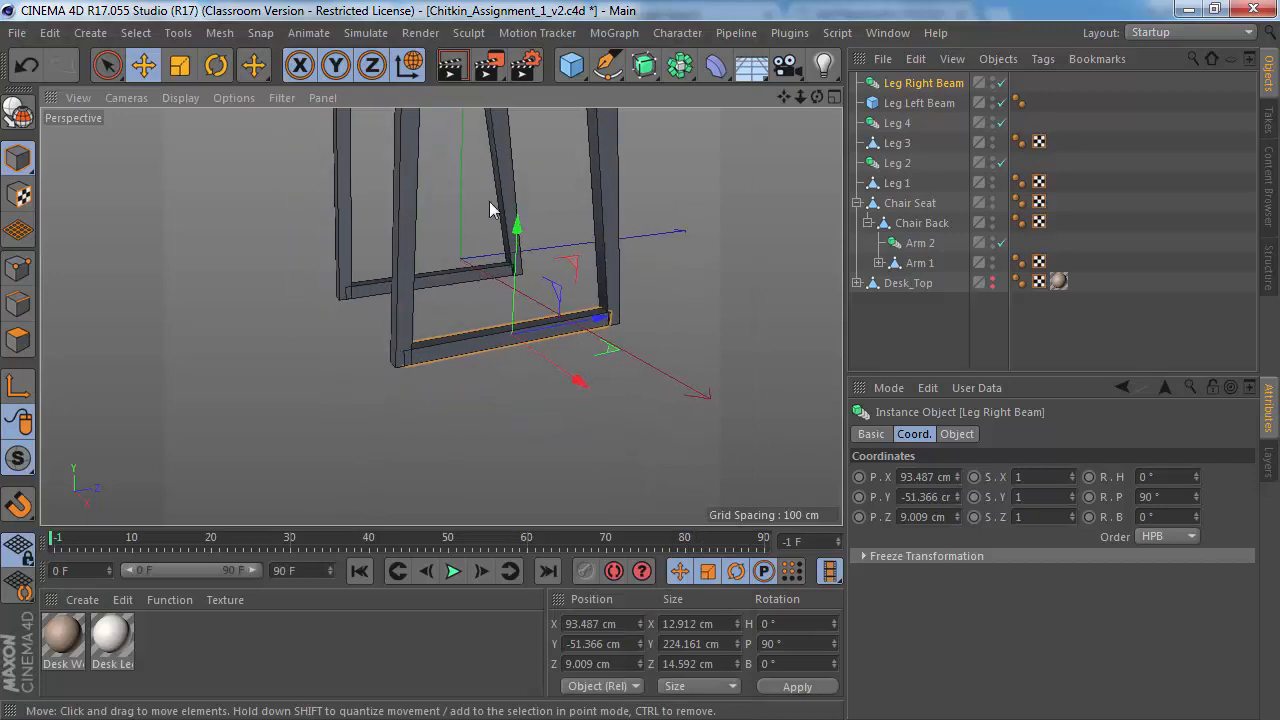
{"action": "left_click", "coordinate": [568, 67]}
{"action": "left_click", "coordinate": [979, 100]}
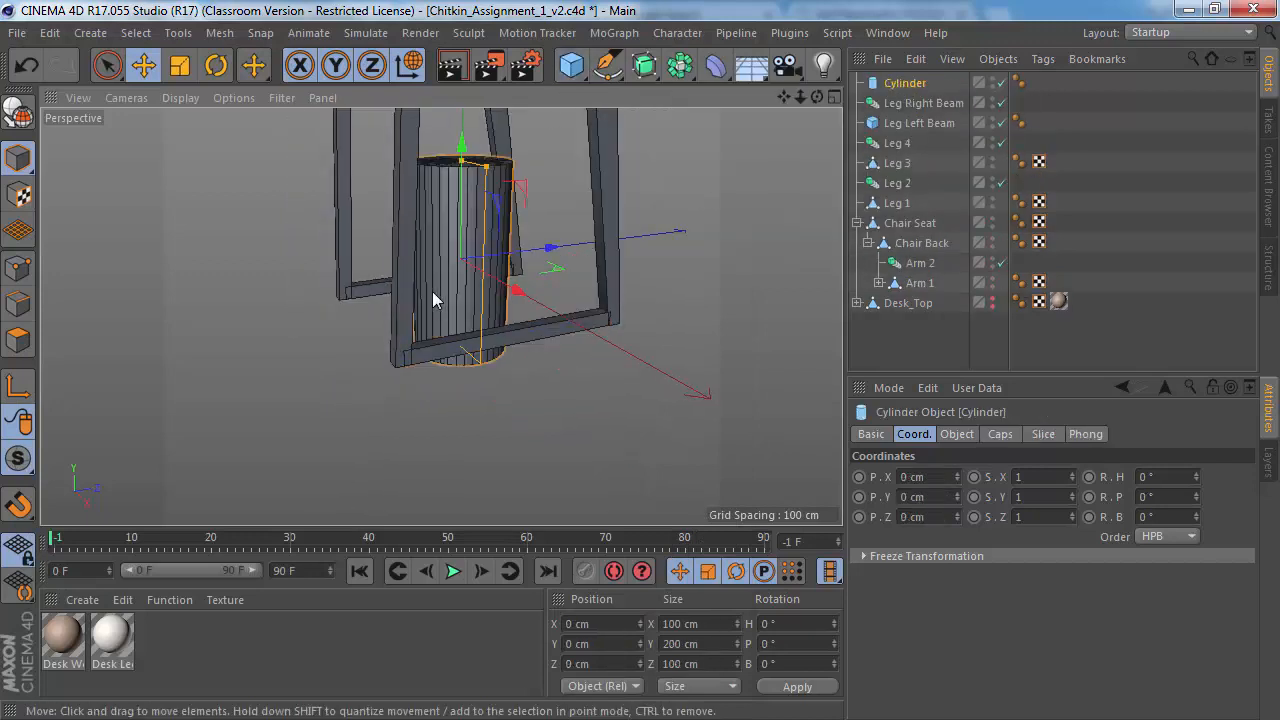
{"action": "left_click_drag", "start_coordinate": [432, 291], "coordinate": [386, 318], "text": "alt"}
{"action": "left_click_drag", "start_coordinate": [311, 224], "coordinate": [300, 266]}
{"action": "left_click_drag", "start_coordinate": [271, 314], "coordinate": [366, 452], "text": "alt"}
{"action": "middle_click_drag", "start_coordinate": [297, 280], "coordinate": [382, 350], "text": "alt"}
{"action": "left_click_drag", "start_coordinate": [353, 326], "coordinate": [329, 466], "text": "alt"}
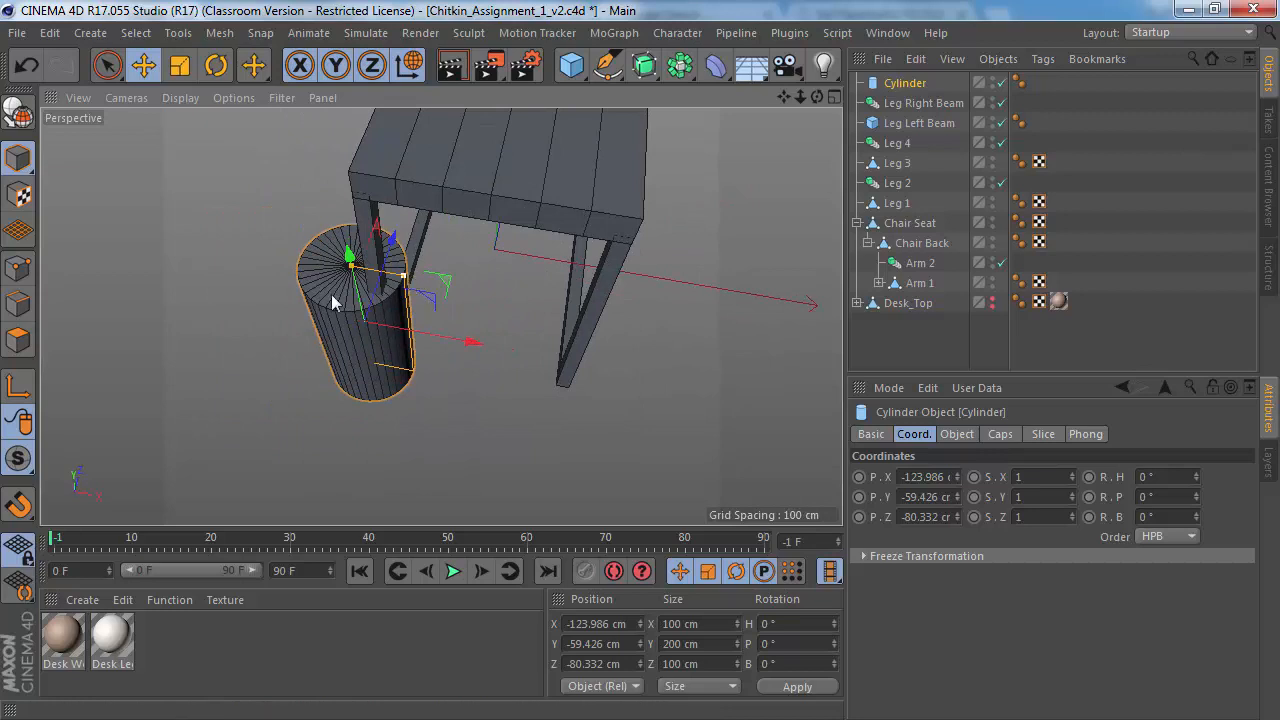
Step: Shrink the cylinder to about 7.3 cm in diameter and 5.5 cm high, and move it to about X -94.2, Y -67.5 cm
{"action": "right_click_drag", "start_coordinate": [334, 299], "coordinate": [470, 278], "text": "alt"}
{"action": "left_click_drag", "start_coordinate": [499, 259], "coordinate": [404, 207]}
{"action": "right_click_drag", "start_coordinate": [389, 340], "coordinate": [467, 335], "text": "alt"}
{"action": "left_click_drag", "start_coordinate": [487, 308], "coordinate": [623, 357]}
{"action": "middle_click_drag", "start_coordinate": [592, 384], "coordinate": [443, 264], "text": "alt"}
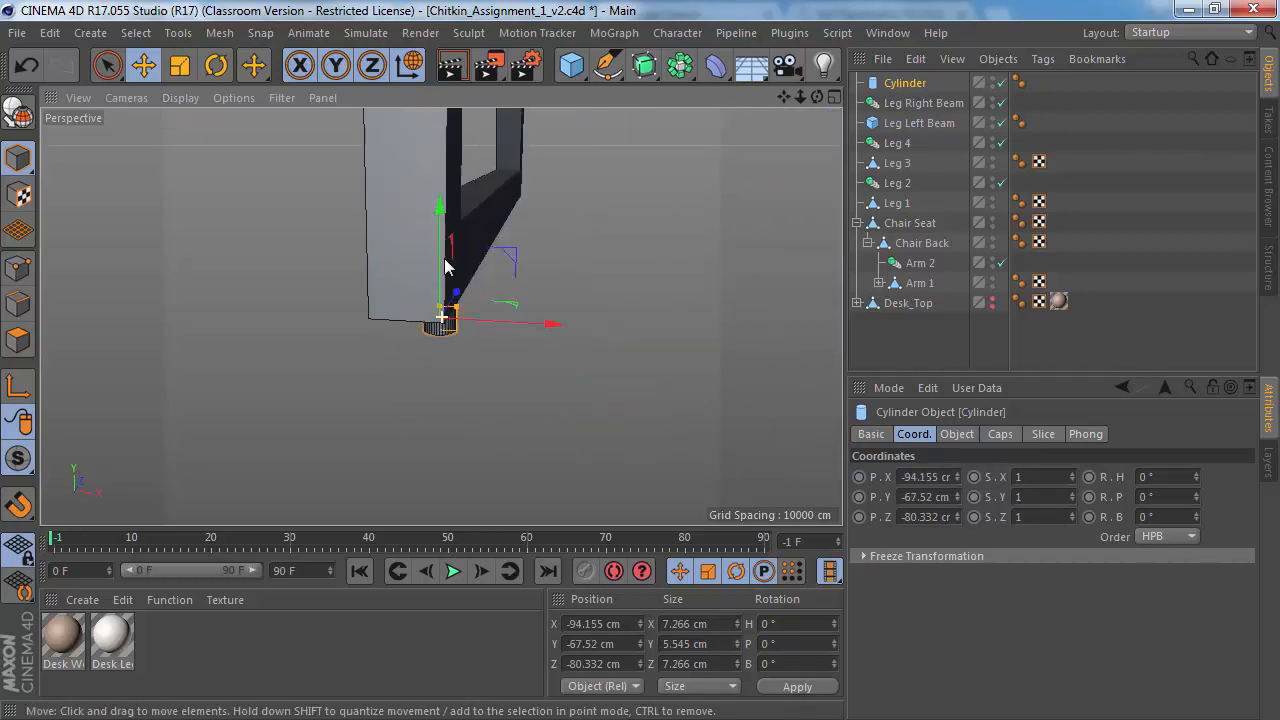
Step: Move the cylinder under the left front leg, to about Y -58.5, Z -103.3 cm, protruding slightly below it
{"action": "left_click_drag", "start_coordinate": [423, 286], "coordinate": [190, 158], "text": "alt"}
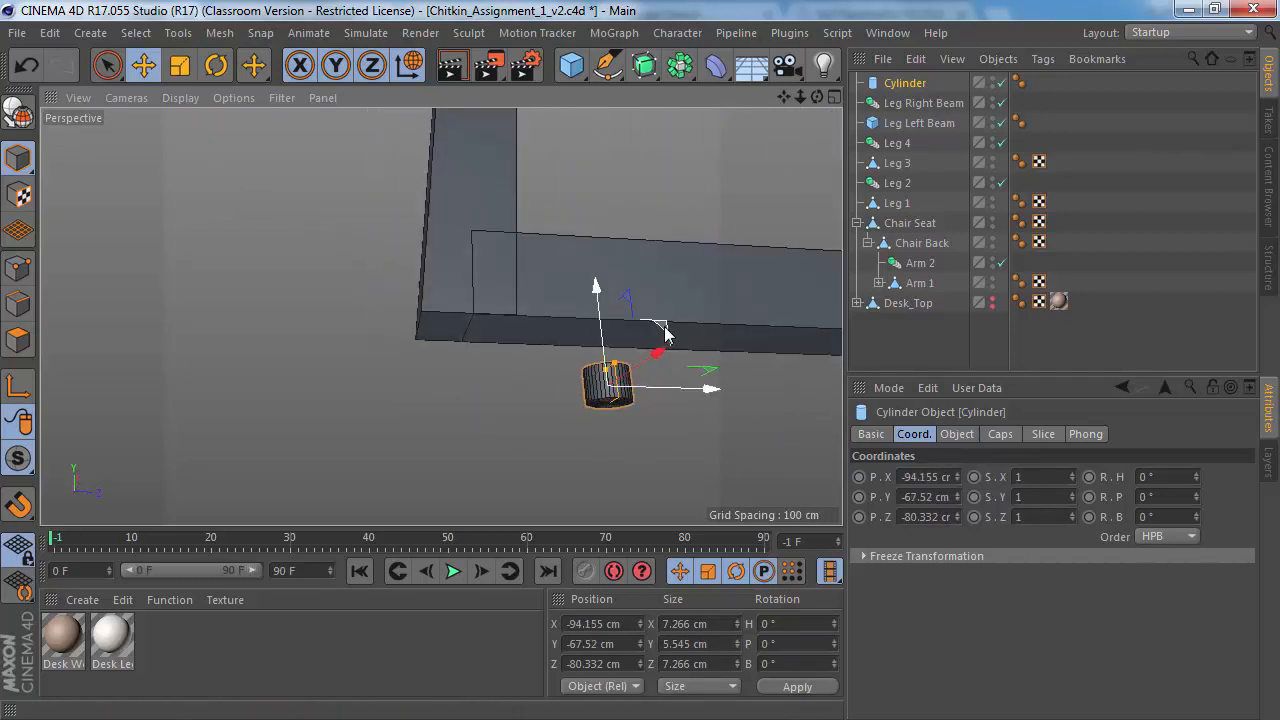
{"action": "left_click_drag", "start_coordinate": [660, 330], "coordinate": [444, 230]}
{"action": "left_click_drag", "start_coordinate": [372, 284], "coordinate": [489, 387], "text": "alt"}
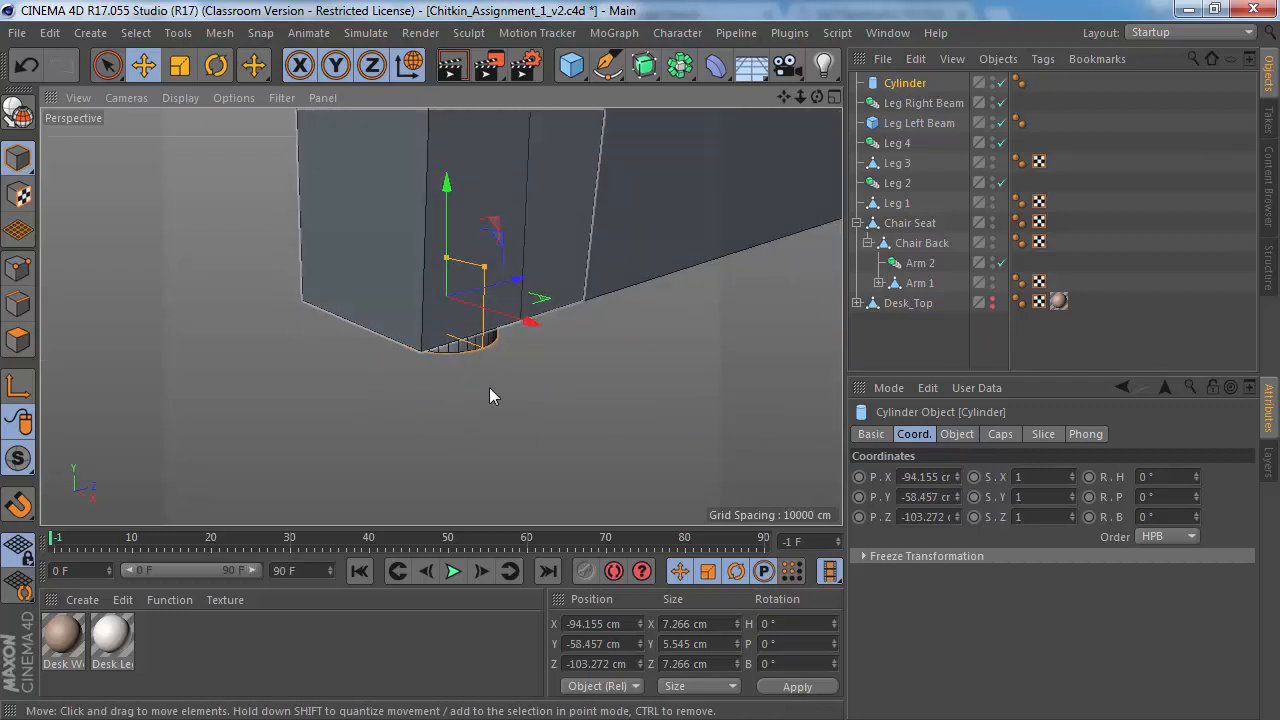
{"action": "right_click_drag", "start_coordinate": [489, 387], "coordinate": [258, 372], "text": "alt"}
{"action": "left_click_drag", "start_coordinate": [475, 381], "coordinate": [398, 228], "text": "alt"}
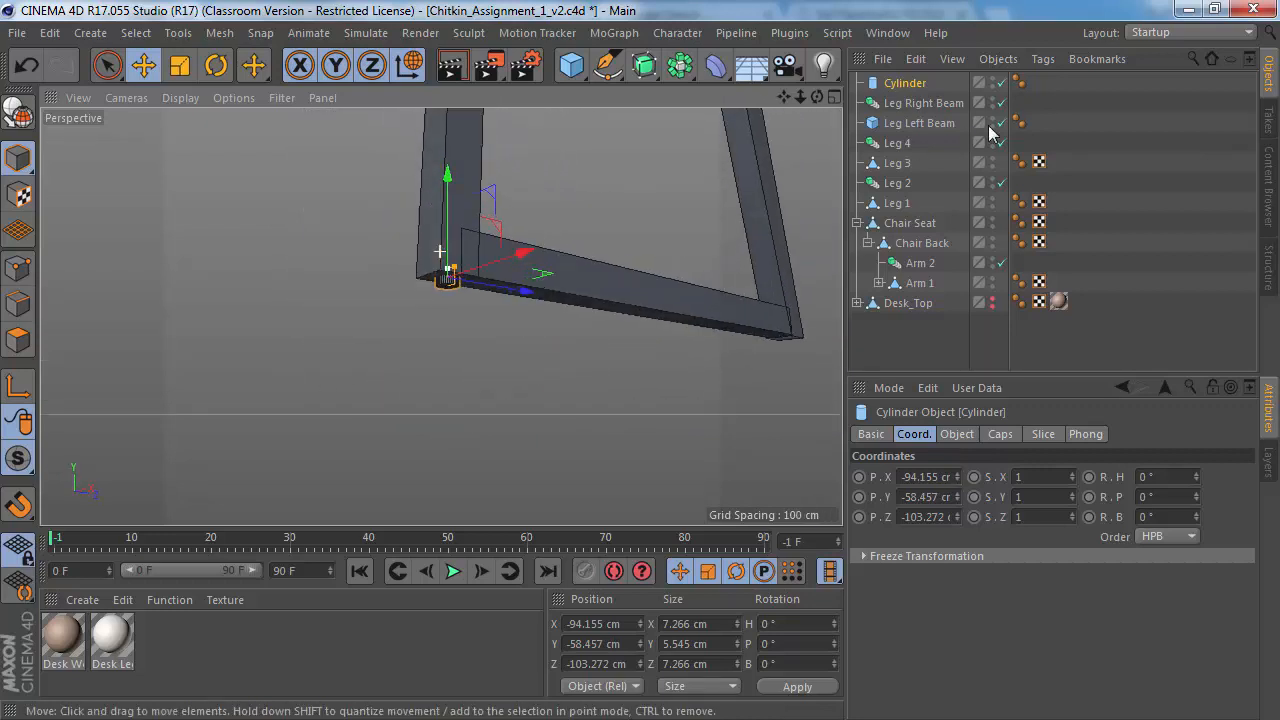
Step: Rename the cylinder as Foot 1
{"action": "double_click", "coordinate": [904, 83]}
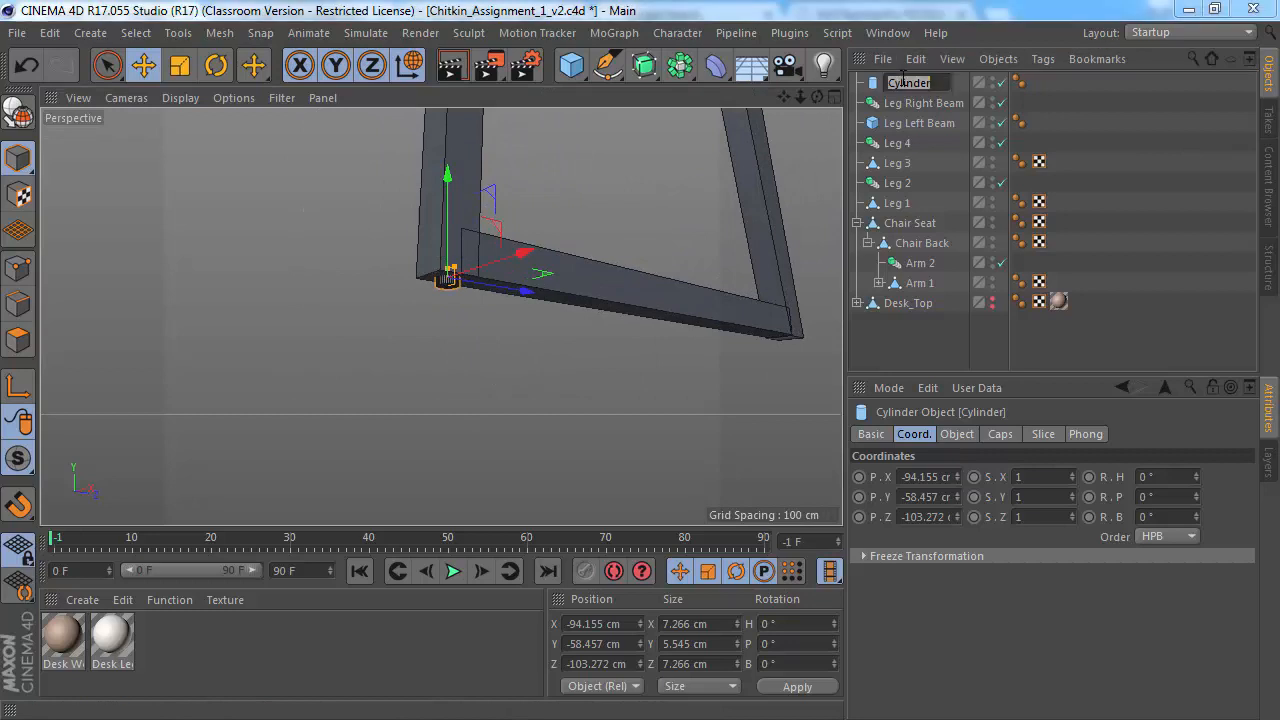
{"action": "type", "text": "Foot 1"}
{"action": "key", "text": "Return"}
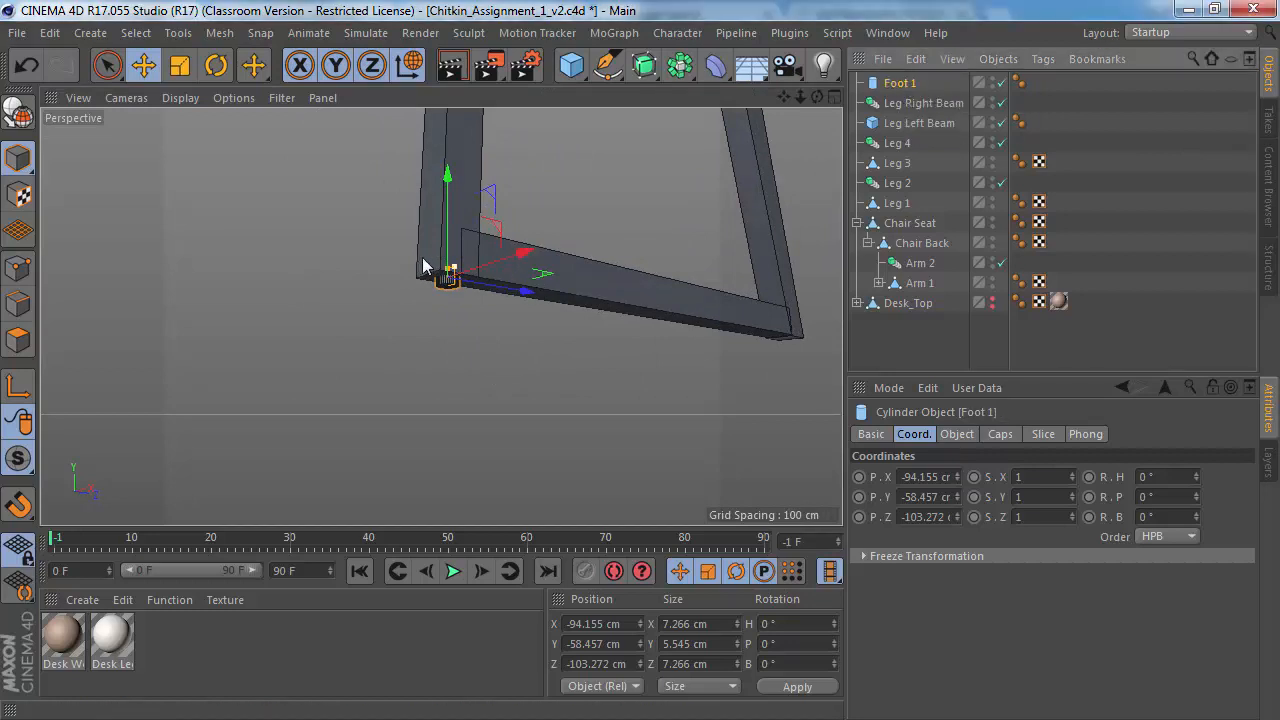
Step: Widen Foot 1 to about 8.2 cm in diameter
{"action": "left_click_drag", "start_coordinate": [423, 260], "coordinate": [464, 274], "text": "alt"}
{"action": "right_click_drag", "start_coordinate": [464, 274], "coordinate": [548, 258], "text": "alt"}
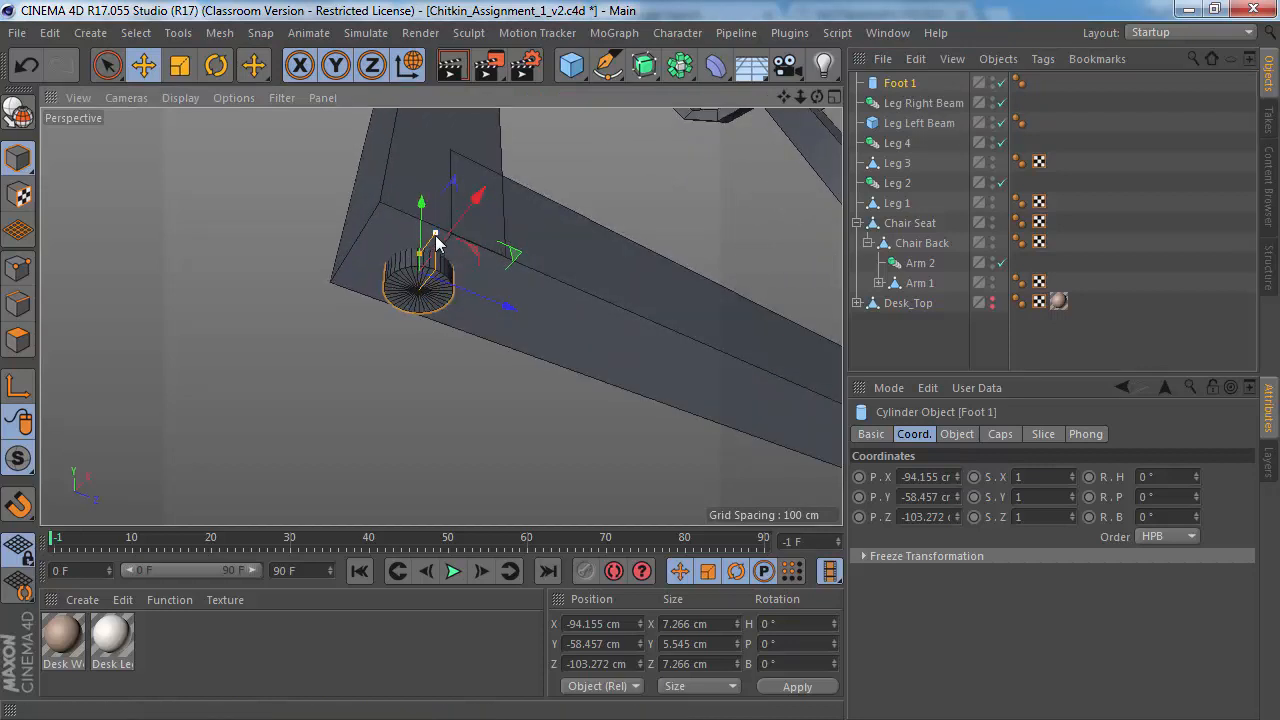
{"action": "left_click_drag", "start_coordinate": [433, 234], "coordinate": [438, 230]}
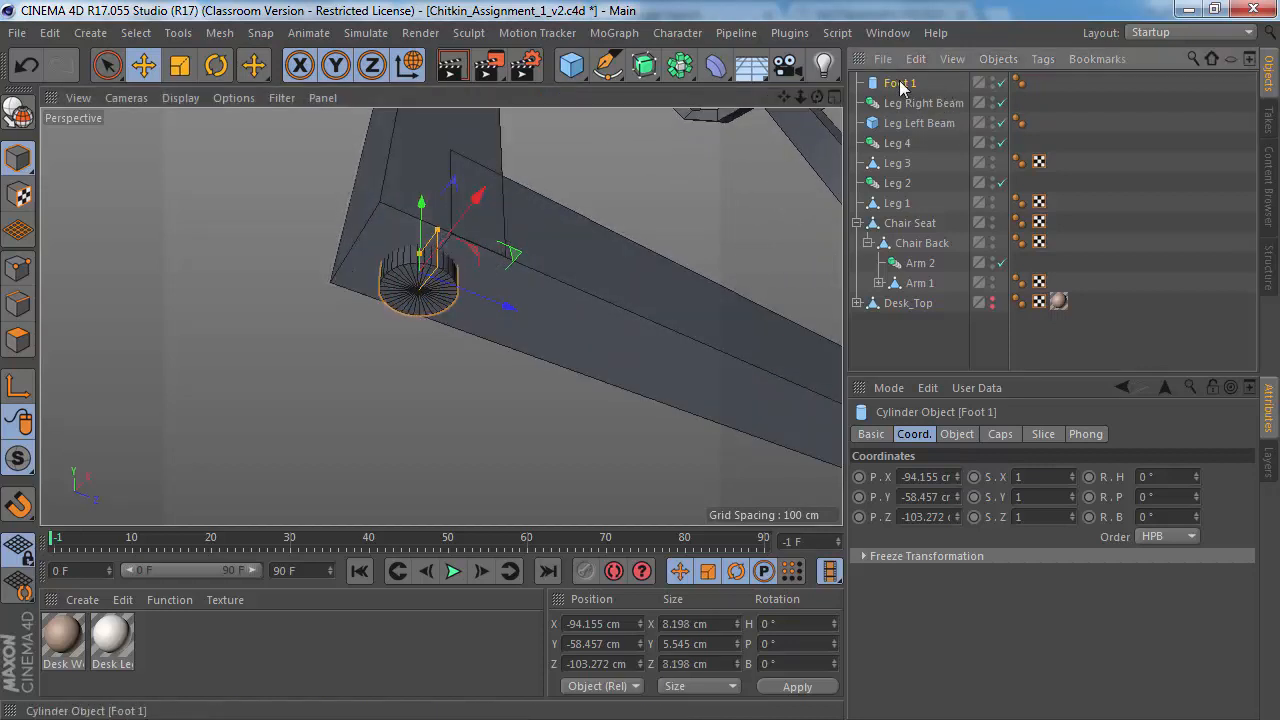
Step: Make Foot 1 a child of Leg 1 and check the undersides of the front legs
{"action": "left_click_drag", "start_coordinate": [901, 86], "coordinate": [898, 204]}
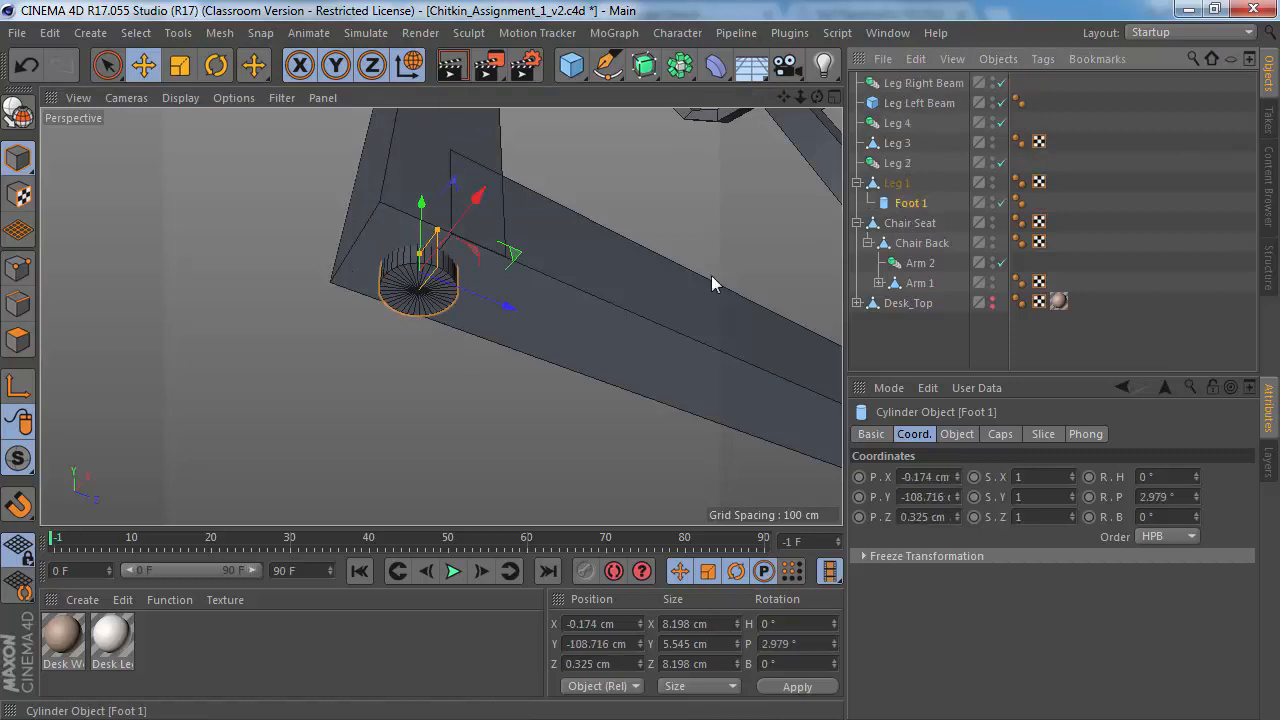
{"action": "right_click_drag", "start_coordinate": [548, 322], "coordinate": [400, 336], "text": "alt"}
{"action": "right_click_drag", "start_coordinate": [689, 345], "coordinate": [579, 341], "text": "alt"}
{"action": "middle_click_drag", "start_coordinate": [668, 338], "coordinate": [578, 348], "text": "alt"}
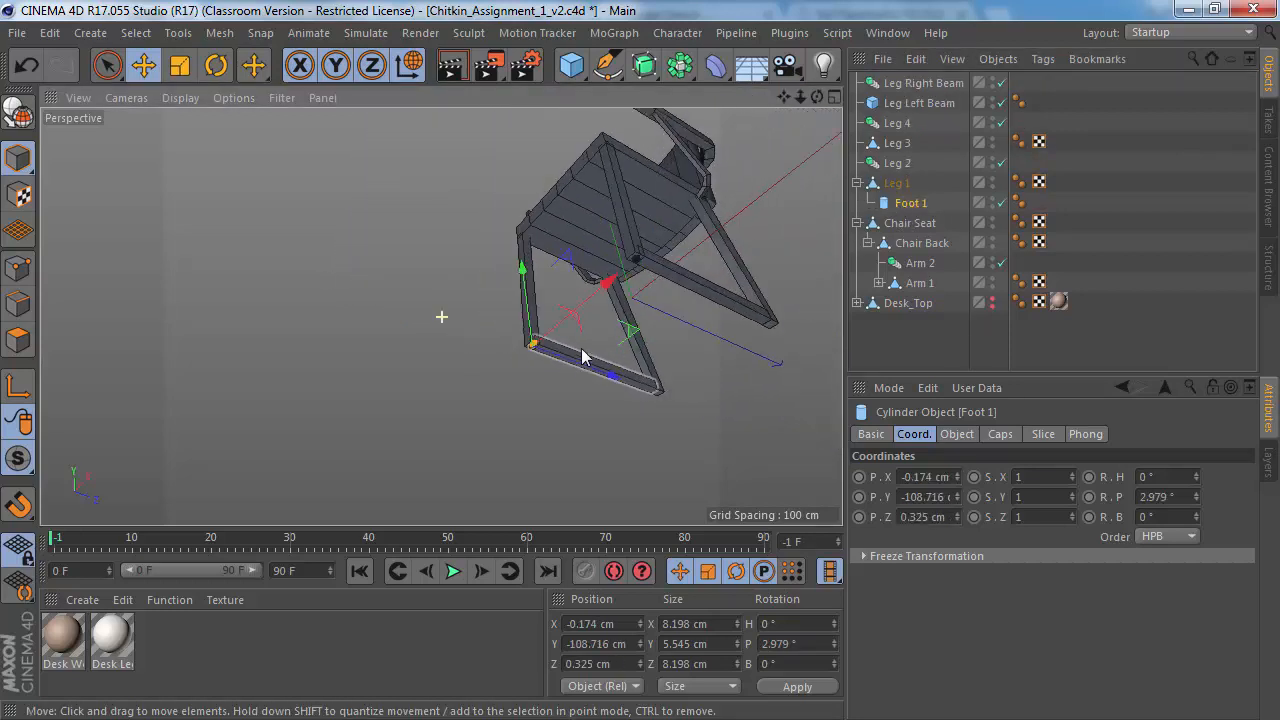
{"action": "right_click_drag", "start_coordinate": [654, 277], "coordinate": [765, 262], "text": "alt"}
{"action": "left_click_drag", "start_coordinate": [621, 233], "coordinate": [490, 222], "text": "alt"}
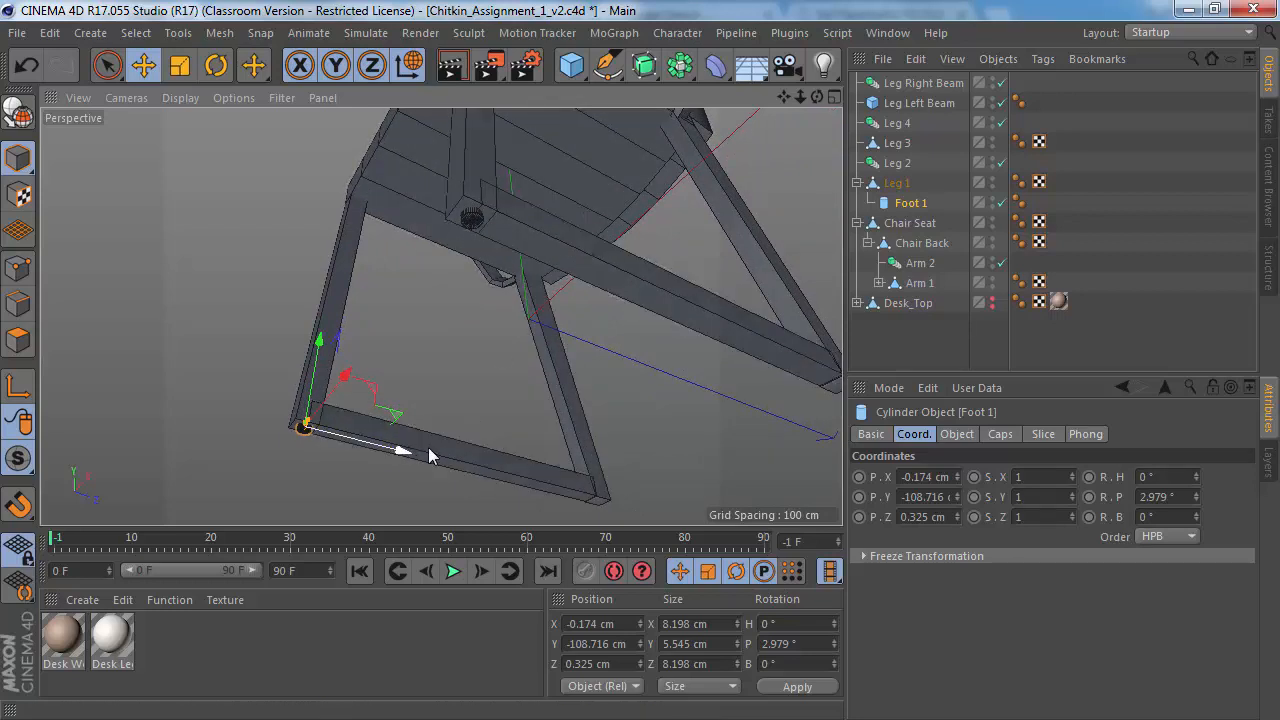
Step: Copy Foot 1 from Leg 1 and nest the copy under Leg 3
{"action": "left_click", "coordinate": [914, 206]}
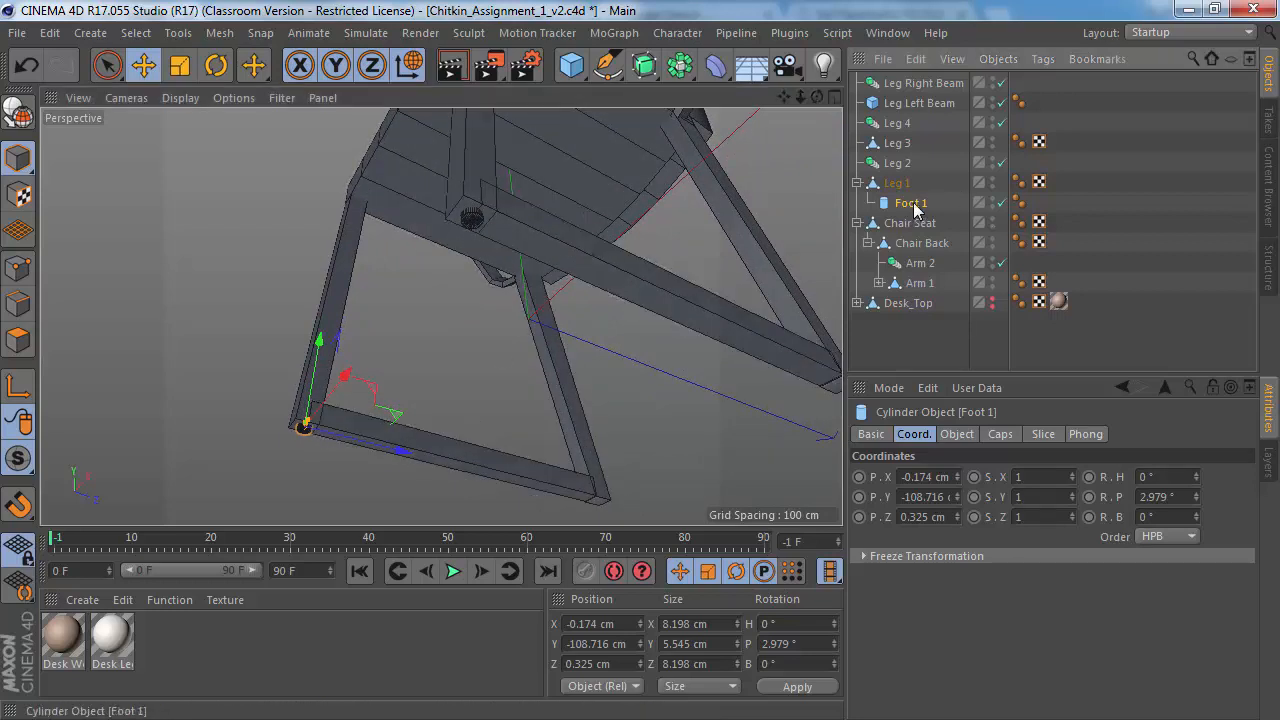
{"action": "left_click", "coordinate": [577, 437]}
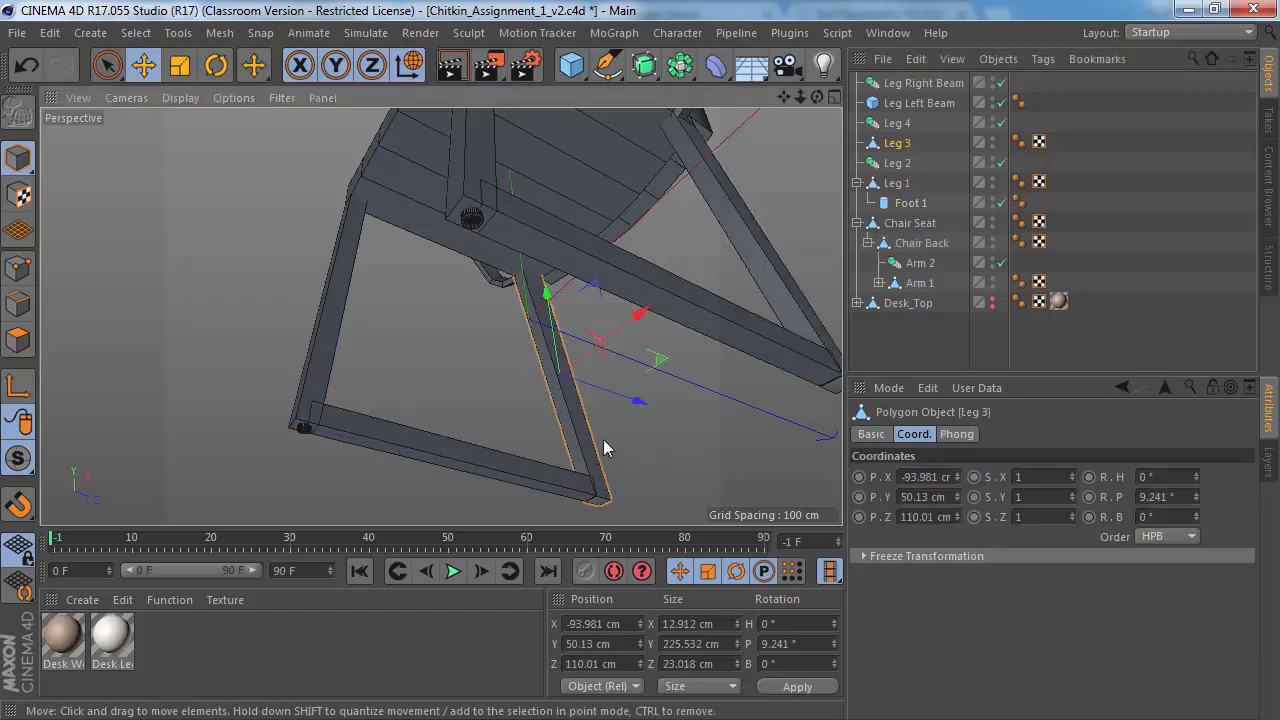
{"action": "left_click", "coordinate": [902, 207]}
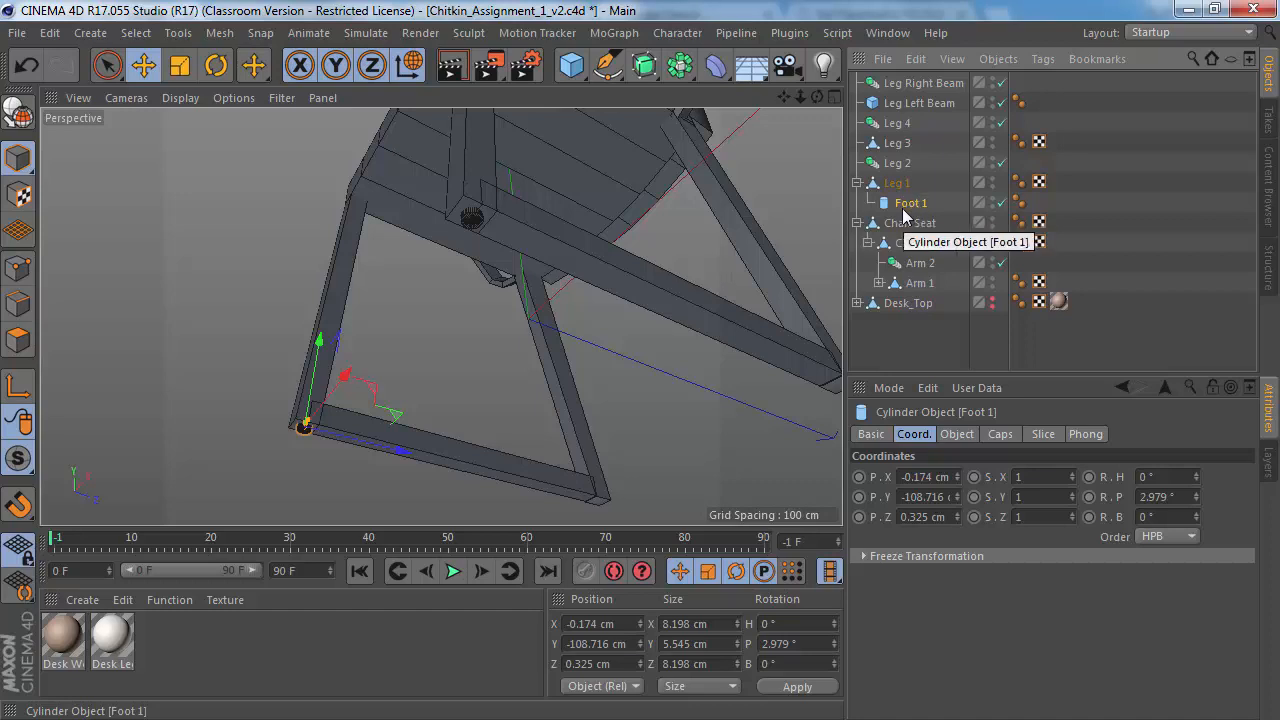
{"action": "left_click_drag", "start_coordinate": [917, 208], "coordinate": [900, 145]}
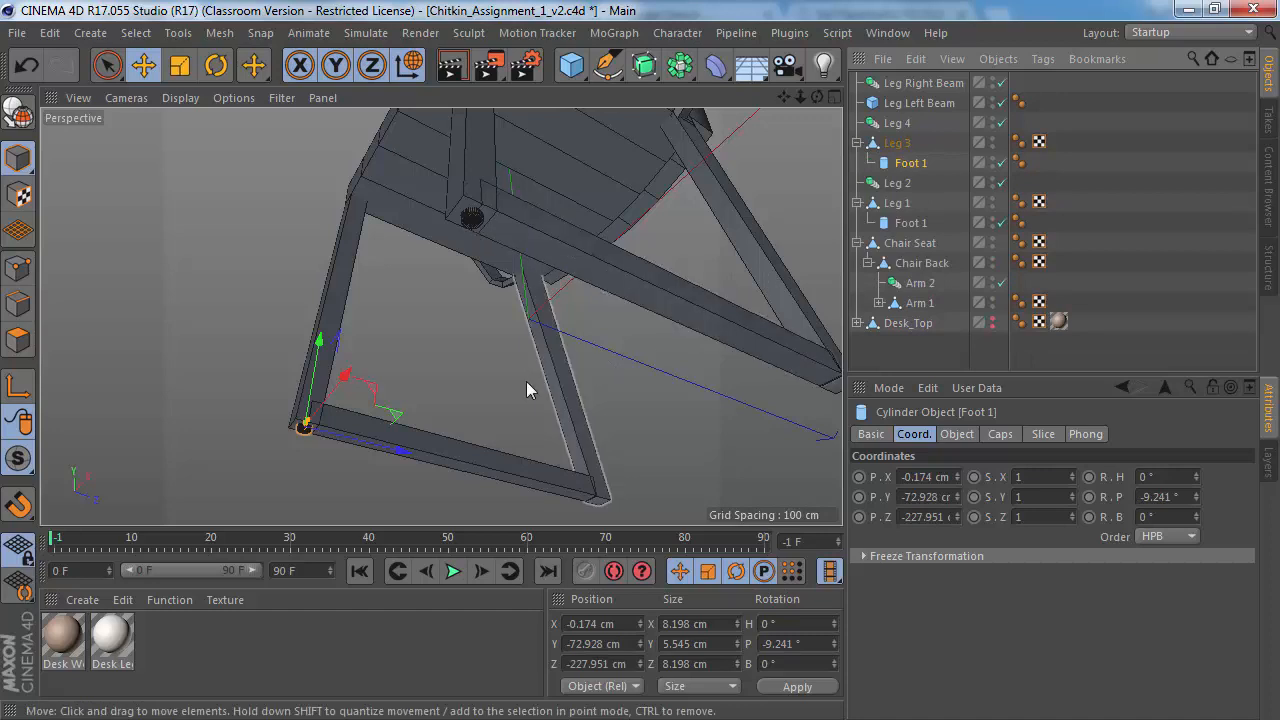
Step: Rename the copied foot under Leg 3 as Foot 3
{"action": "left_click_drag", "start_coordinate": [529, 383], "coordinate": [443, 437], "text": "alt"}
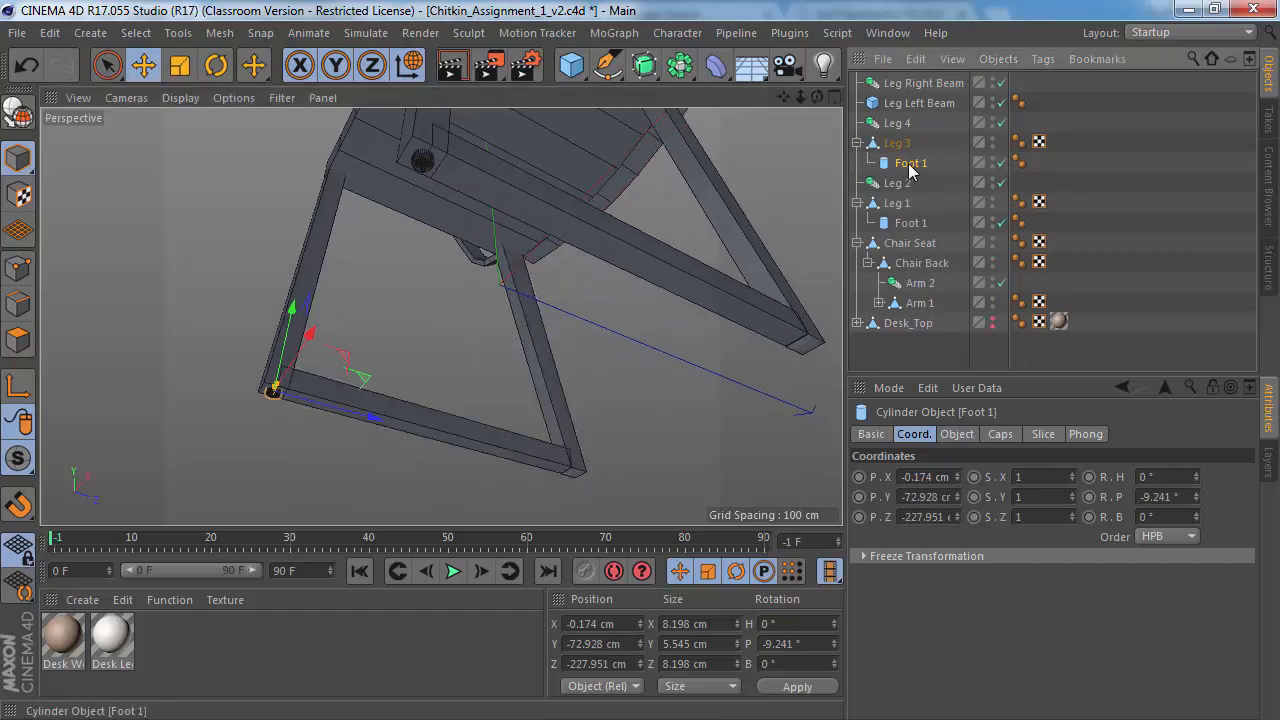
{"action": "double_click", "coordinate": [946, 162]}
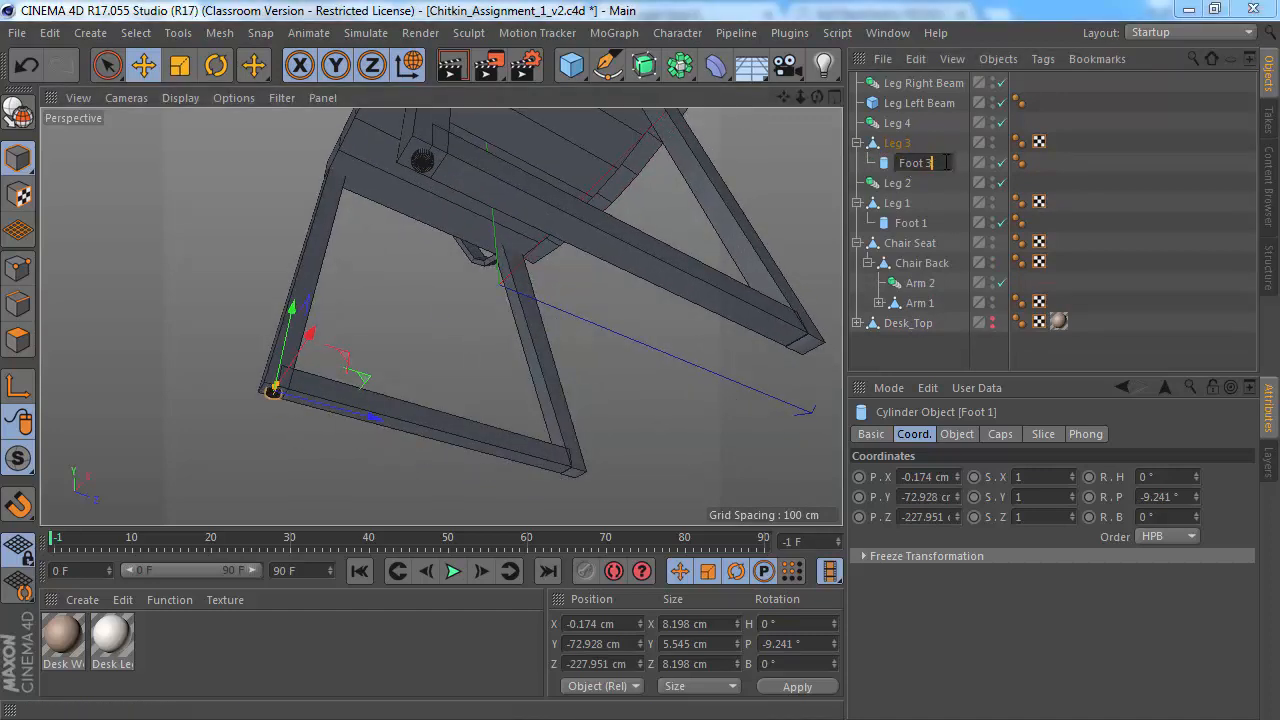
{"action": "key", "text": "Return"}
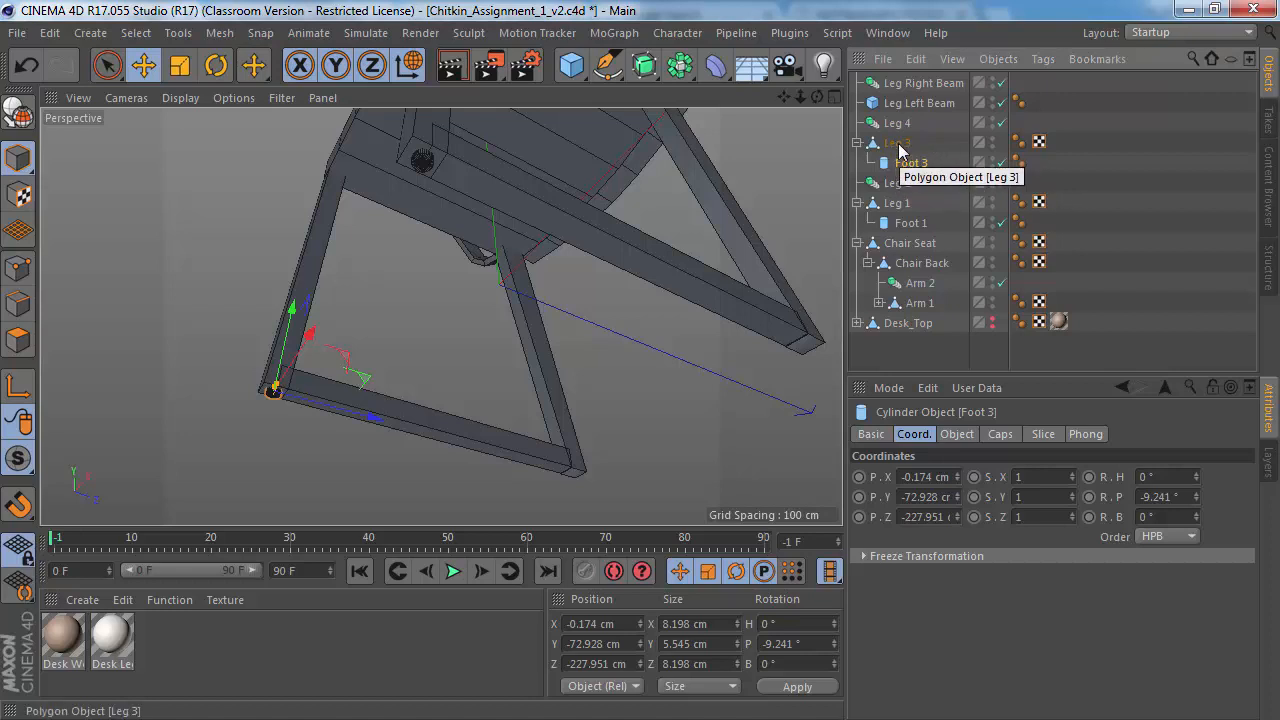
Step: Move Foot 3 to the underside of Leg 3, at about Y -110.1 cm and Z 0.5 cm, and check the rear feet
{"action": "left_click_drag", "start_coordinate": [355, 415], "coordinate": [643, 490]}
{"action": "scroll", "coordinate": [465, 395], "scroll_direction": "up", "scroll_amount": 6}
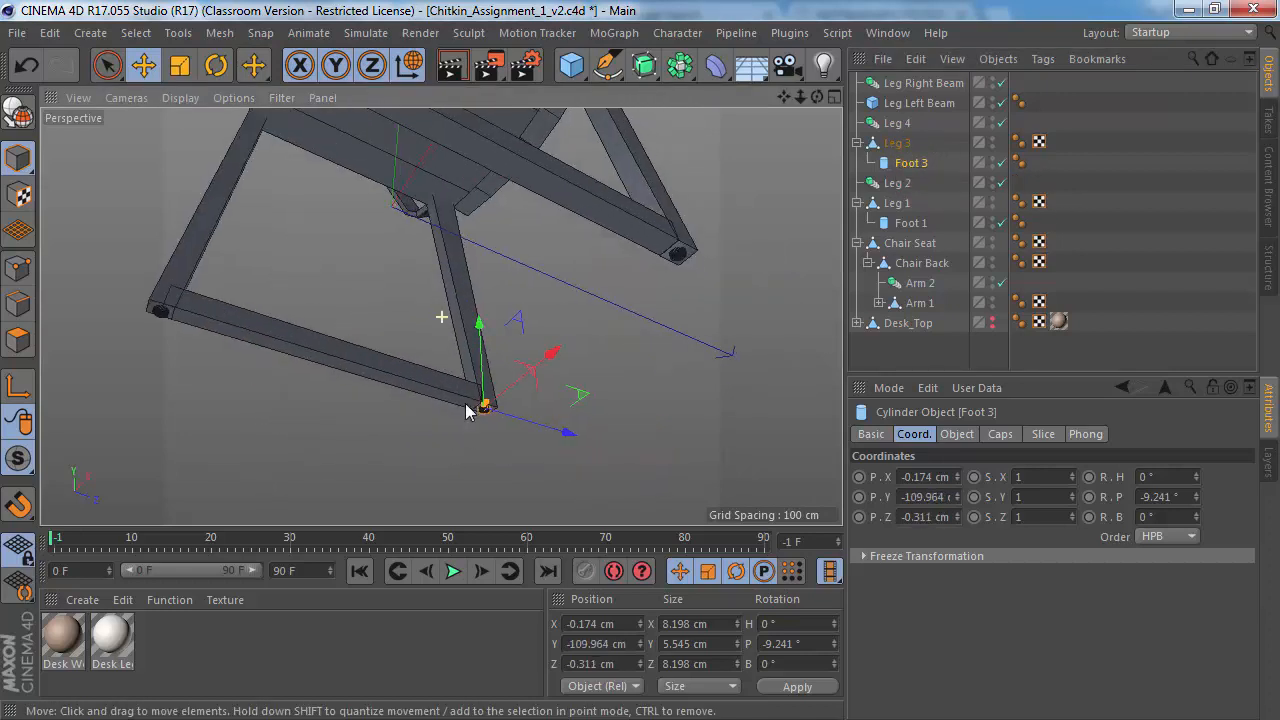
{"action": "left_click_drag", "start_coordinate": [462, 370], "coordinate": [429, 346], "text": "alt"}
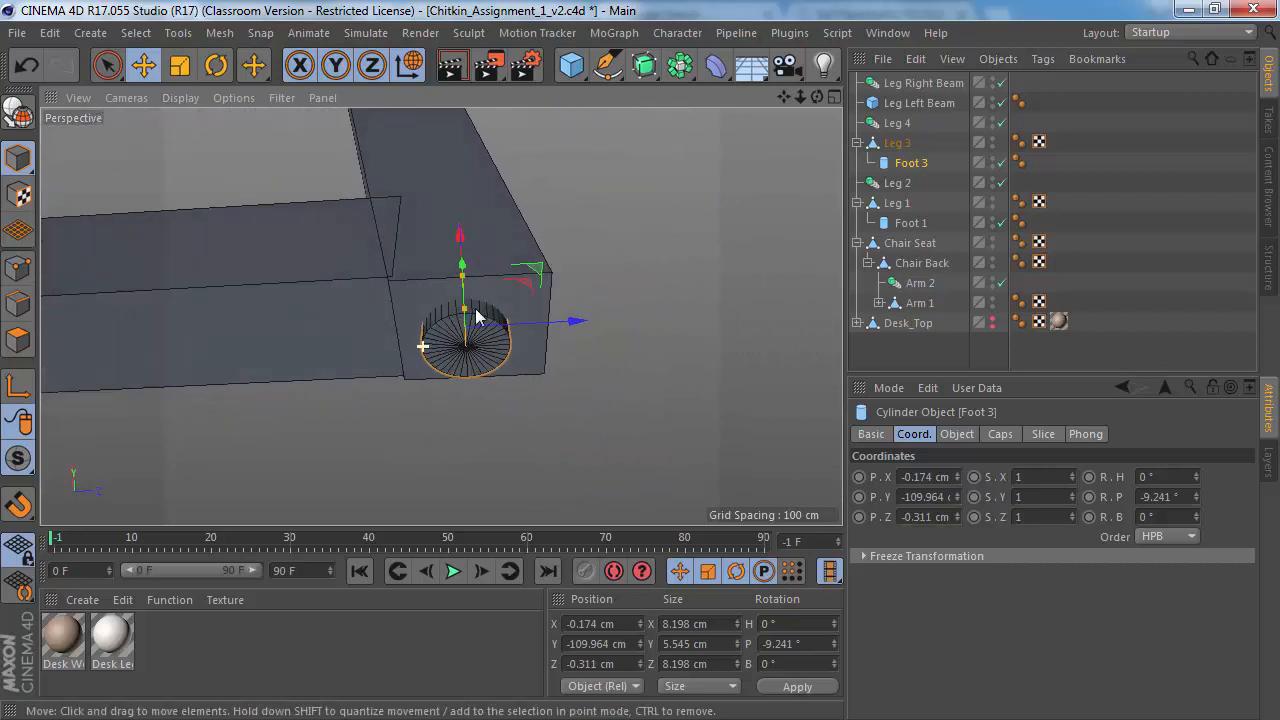
{"action": "left_click_drag", "start_coordinate": [563, 320], "coordinate": [558, 330]}
{"action": "right_click_drag", "start_coordinate": [490, 338], "coordinate": [245, 345], "text": "alt"}
{"action": "middle_click_drag", "start_coordinate": [454, 217], "coordinate": [447, 267], "text": "alt"}
{"action": "scroll", "coordinate": [460, 285], "scroll_direction": "up", "scroll_amount": 4}
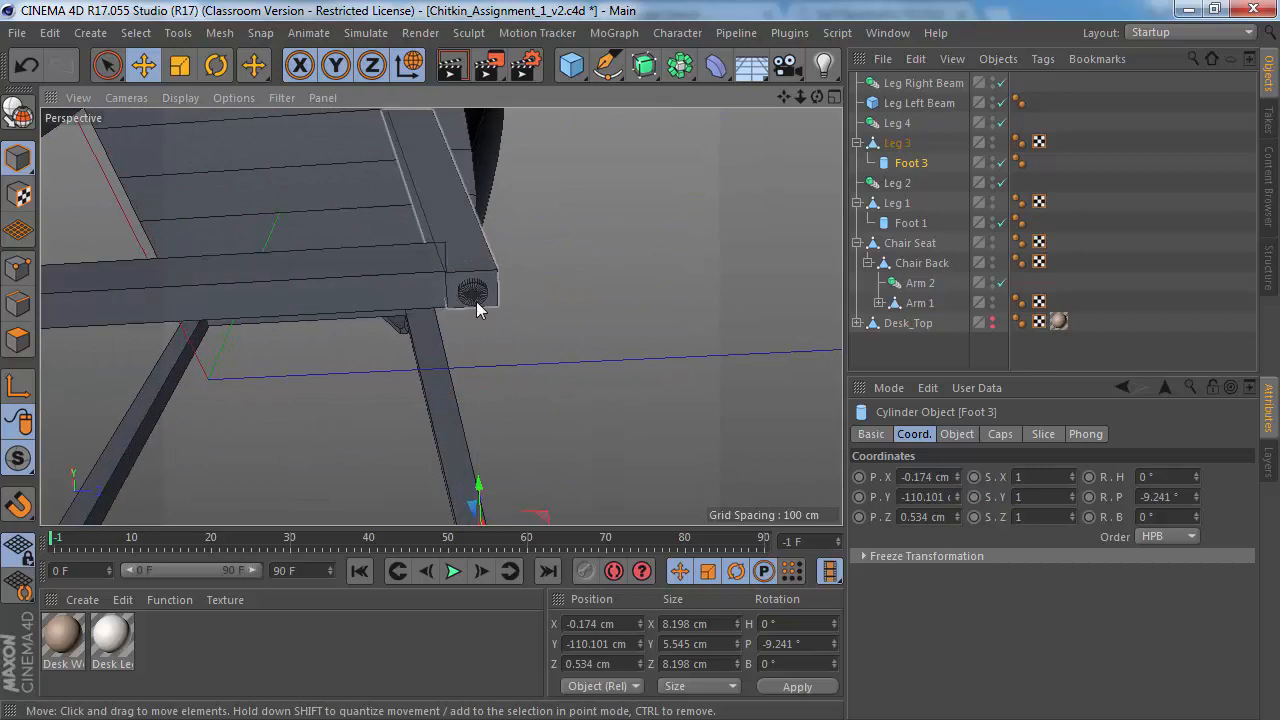
{"action": "left_click_drag", "start_coordinate": [452, 286], "coordinate": [471, 396], "text": "alt"}
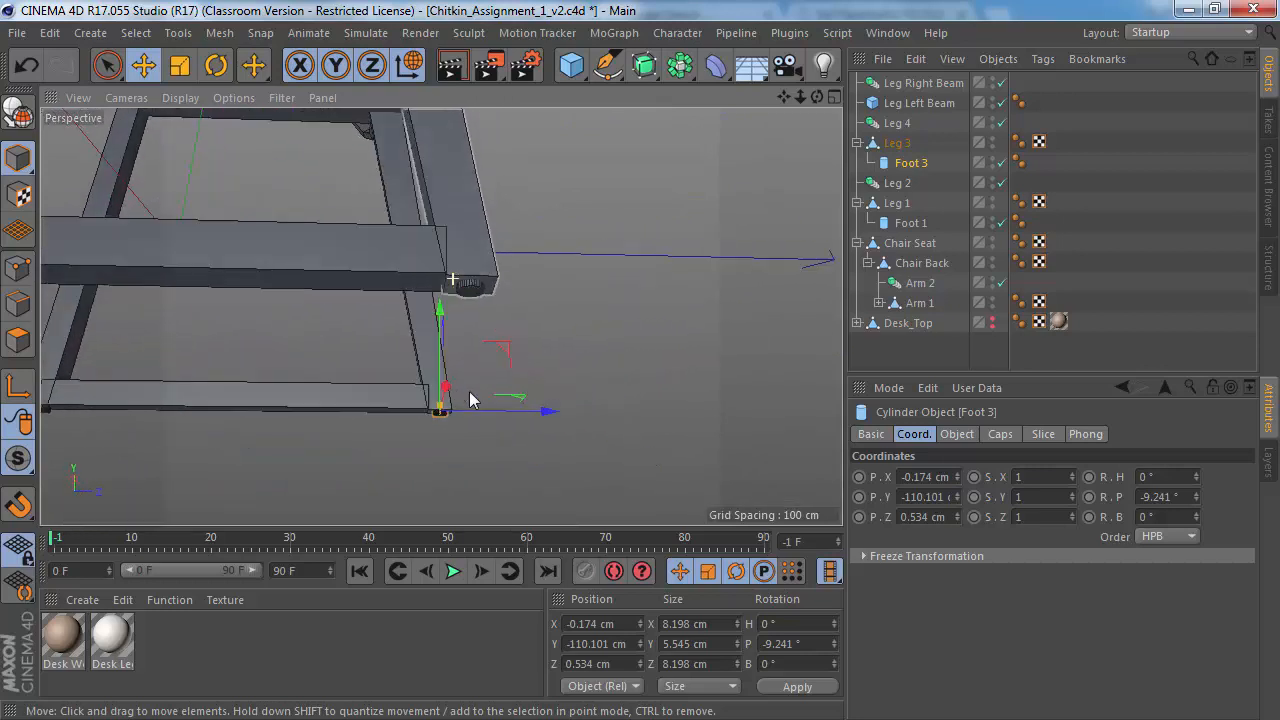
Step: Collapse the Leg 3 and Leg 1 hierarchies, select Leg 1 and inspect the chair's leg frames from the front
{"action": "right_click_drag", "start_coordinate": [534, 397], "coordinate": [305, 376], "text": "alt"}
{"action": "left_click", "coordinate": [857, 143]}
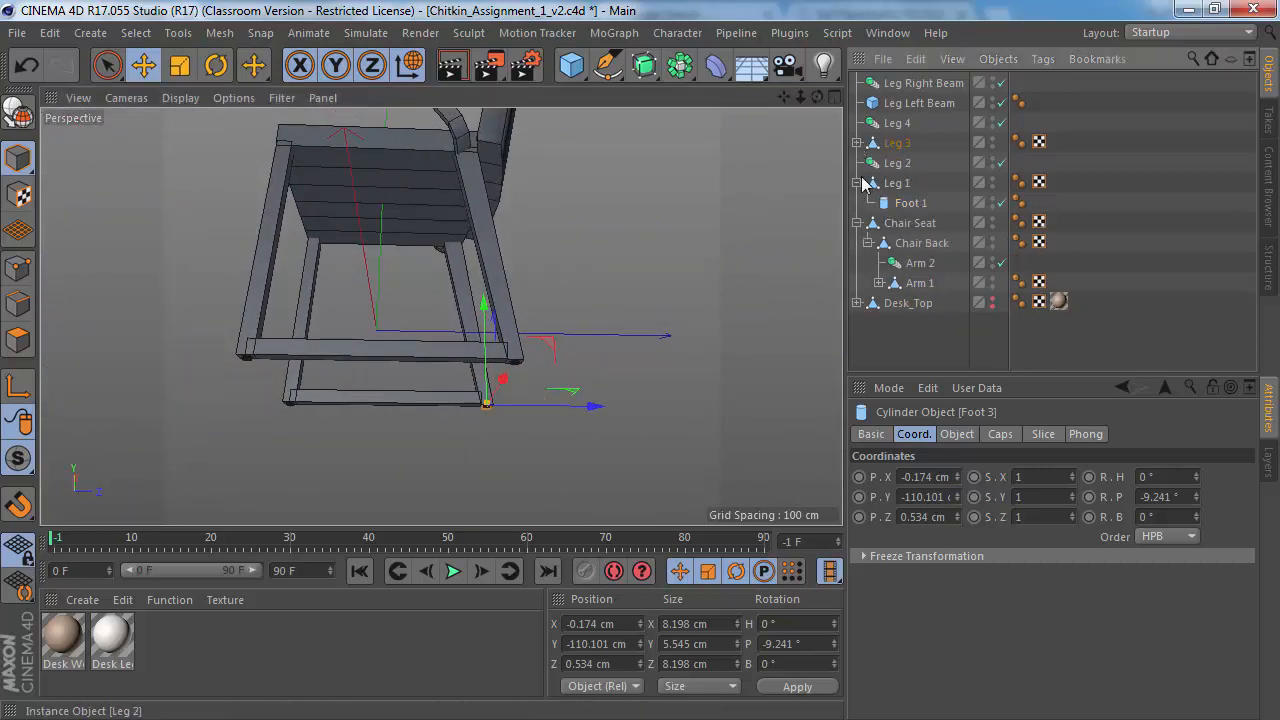
{"action": "left_click", "coordinate": [857, 183]}
{"action": "left_click", "coordinate": [897, 183]}
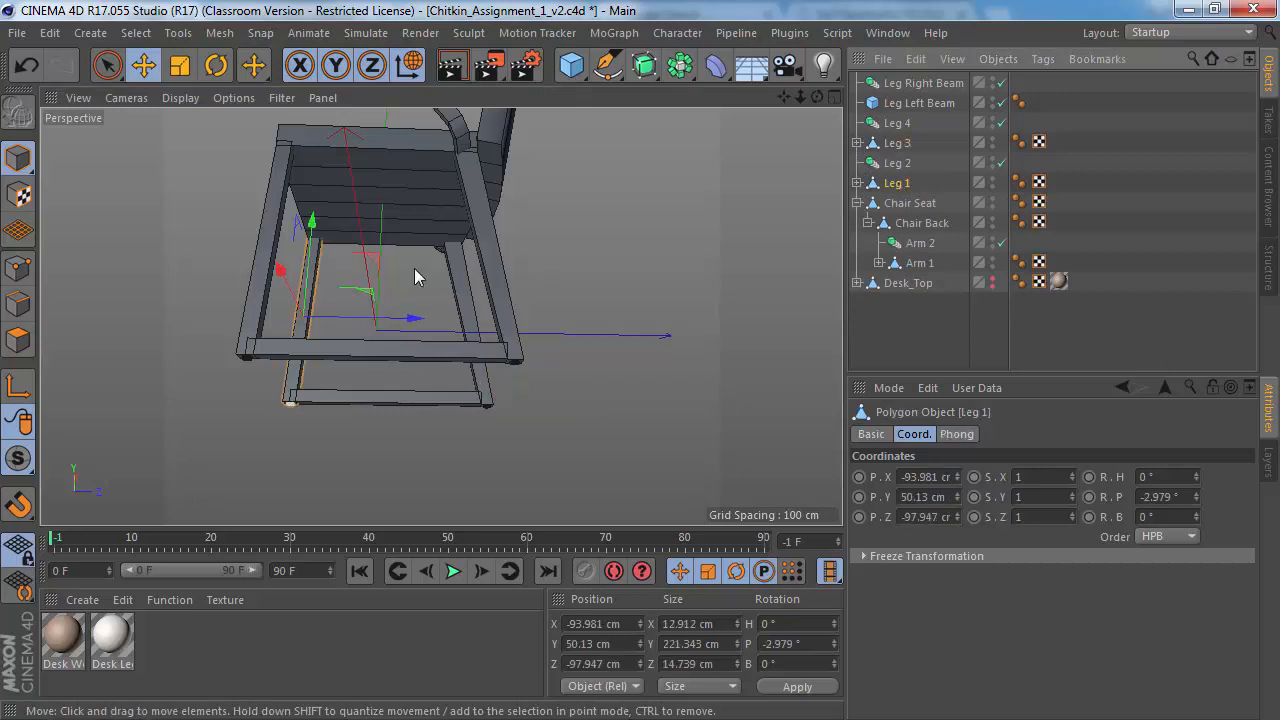
{"action": "left_click_drag", "start_coordinate": [423, 274], "coordinate": [333, 260], "text": "alt"}
{"action": "middle_click_drag", "start_coordinate": [333, 253], "coordinate": [552, 371], "text": "alt"}
{"action": "left_click_drag", "start_coordinate": [420, 215], "coordinate": [485, 305], "text": "alt"}
{"action": "middle_click_drag", "start_coordinate": [427, 183], "coordinate": [461, 340], "text": "alt"}
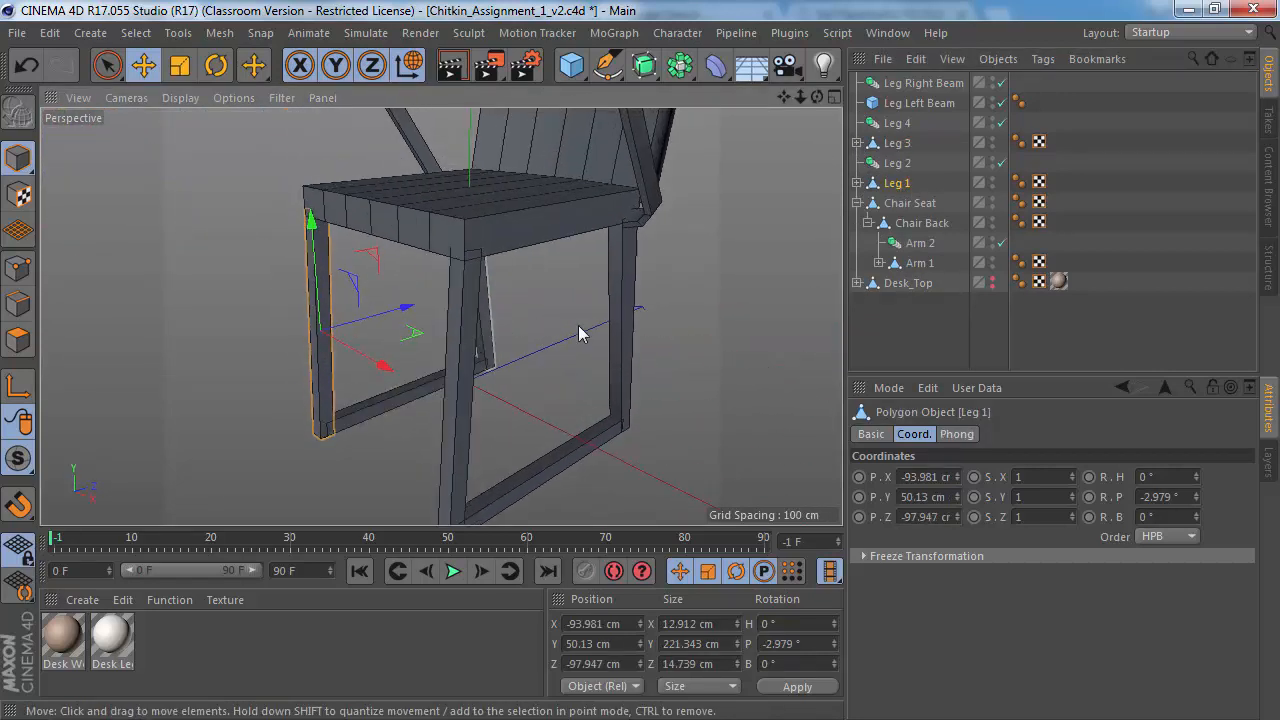
{"action": "left_click", "coordinate": [897, 165], "text": "ctrl"}
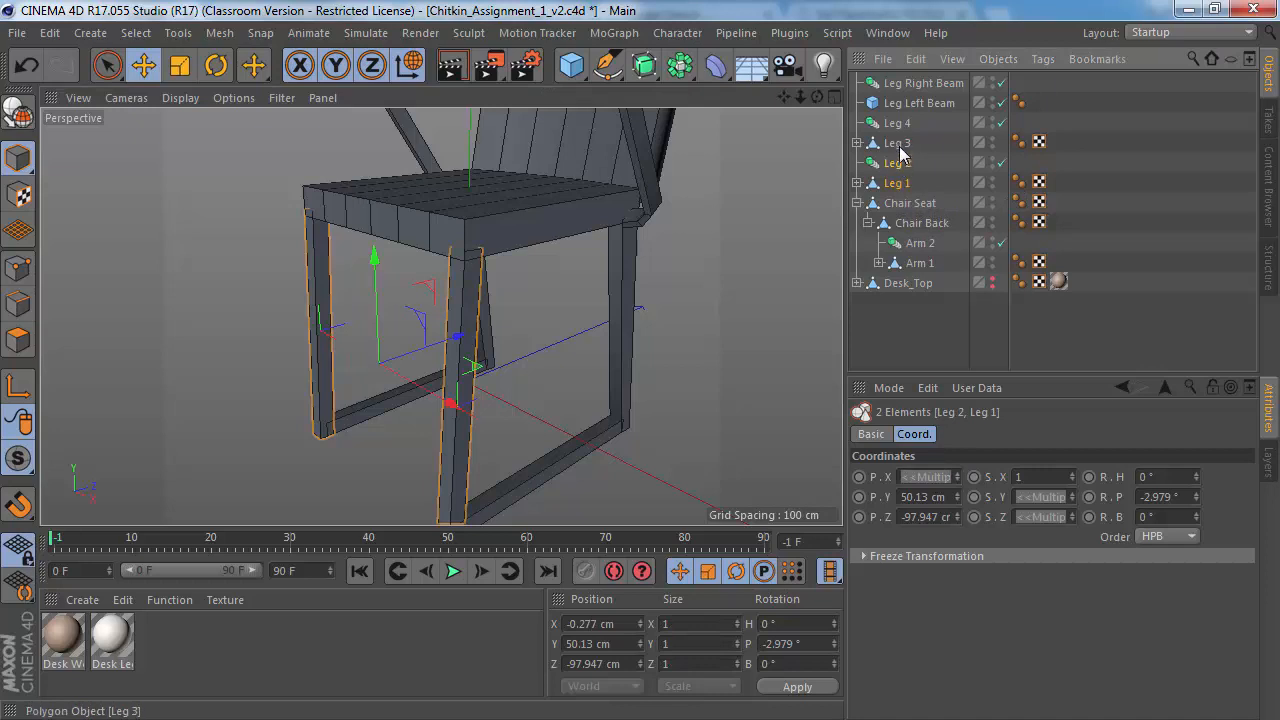
{"action": "left_click", "coordinate": [902, 149], "text": "ctrl"}
{"action": "left_click", "coordinate": [897, 123], "text": "ctrl"}
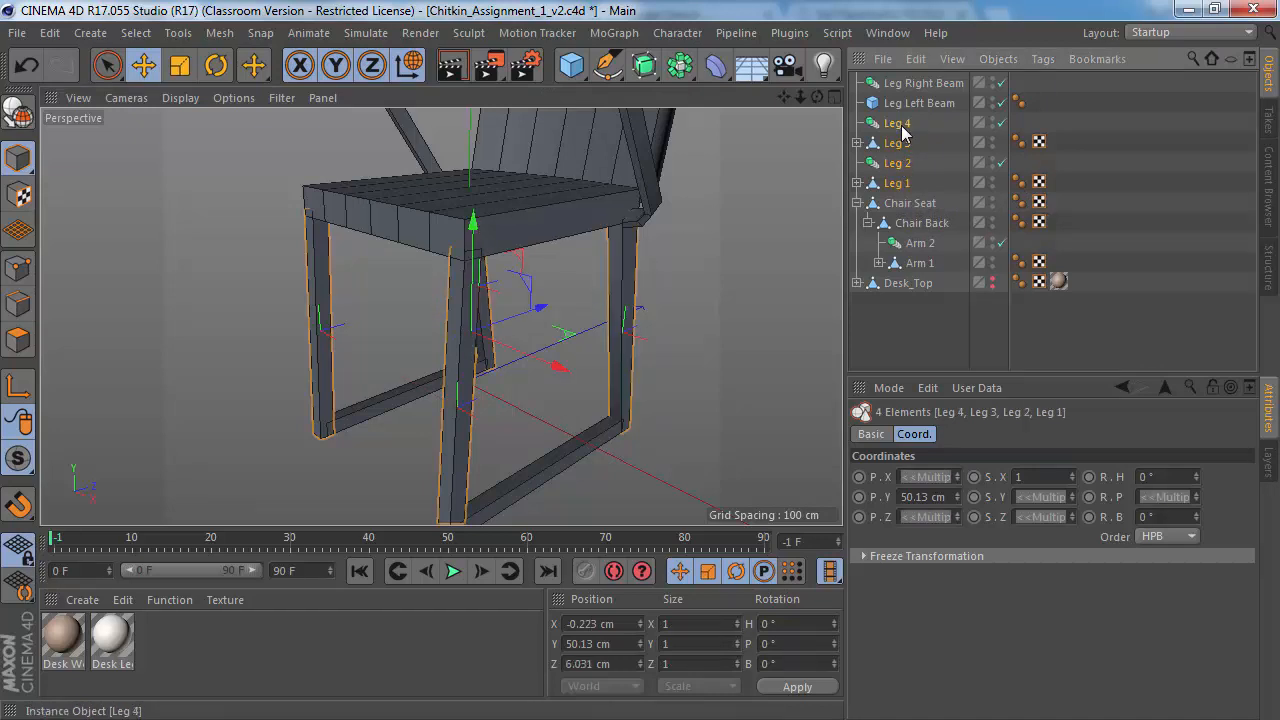
{"action": "left_click", "coordinate": [897, 172]}
Step: Group Leg 1, Leg 3 and Leg Left Beam under a null named Left Legs
{"action": "left_click", "coordinate": [898, 183]}
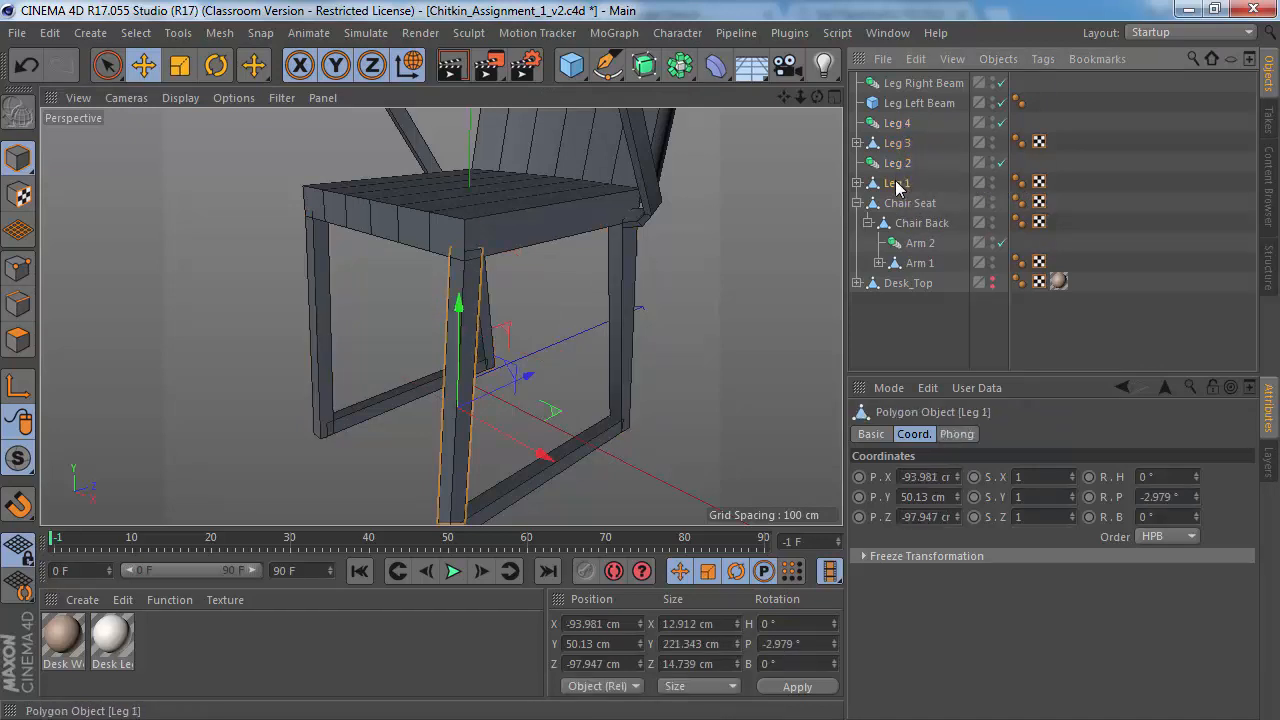
{"action": "left_click", "coordinate": [902, 146], "text": "ctrl"}
{"action": "left_click", "coordinate": [909, 104], "text": "ctrl"}
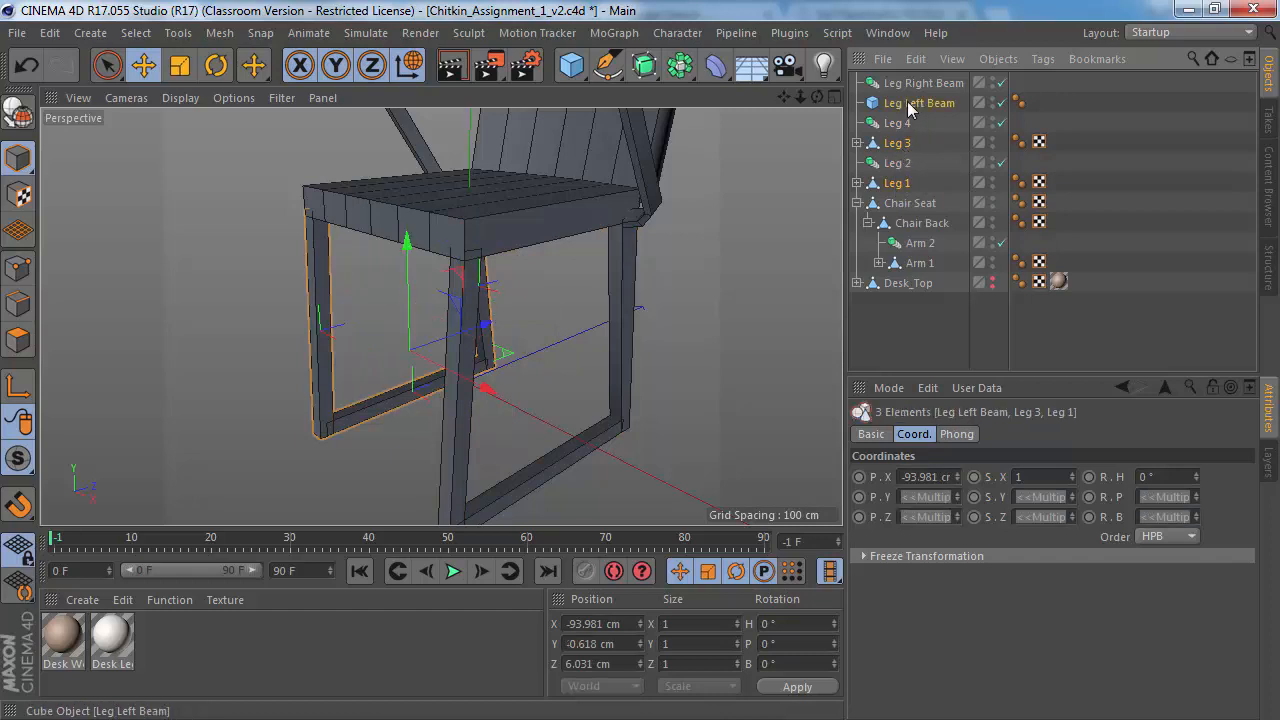
{"action": "key", "text": "alt+g"}
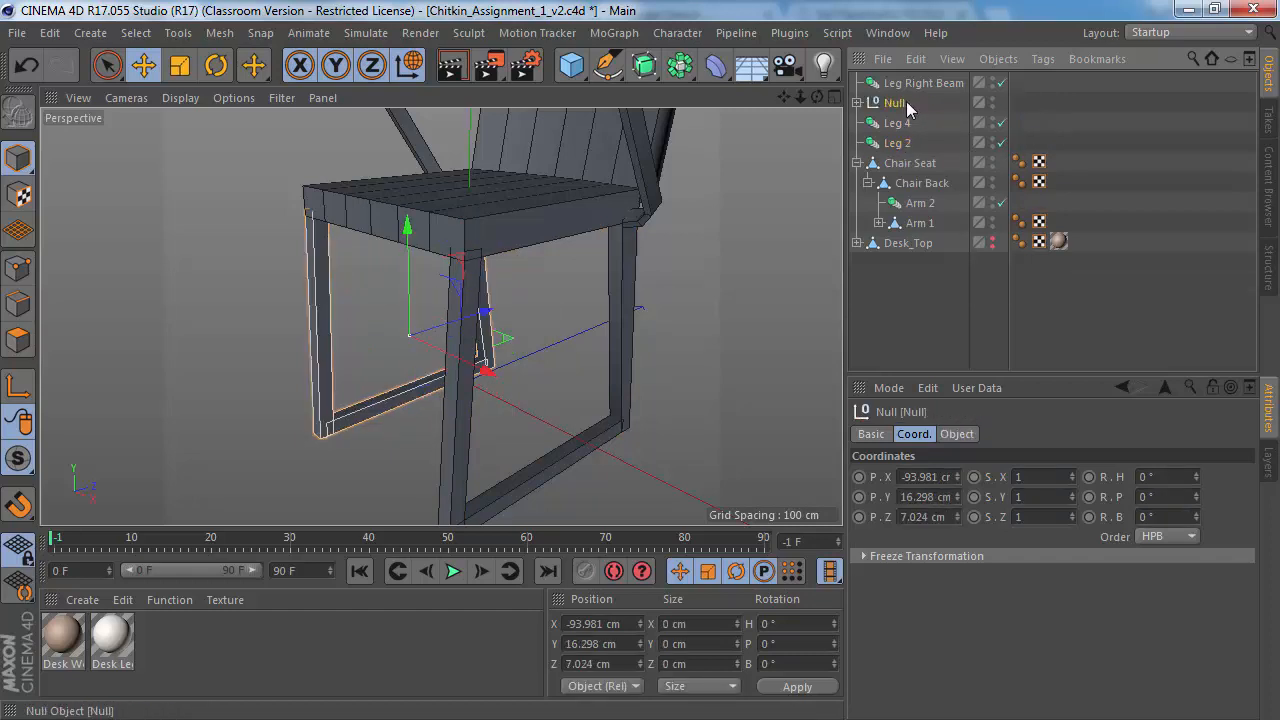
{"action": "double_click", "coordinate": [906, 104]}
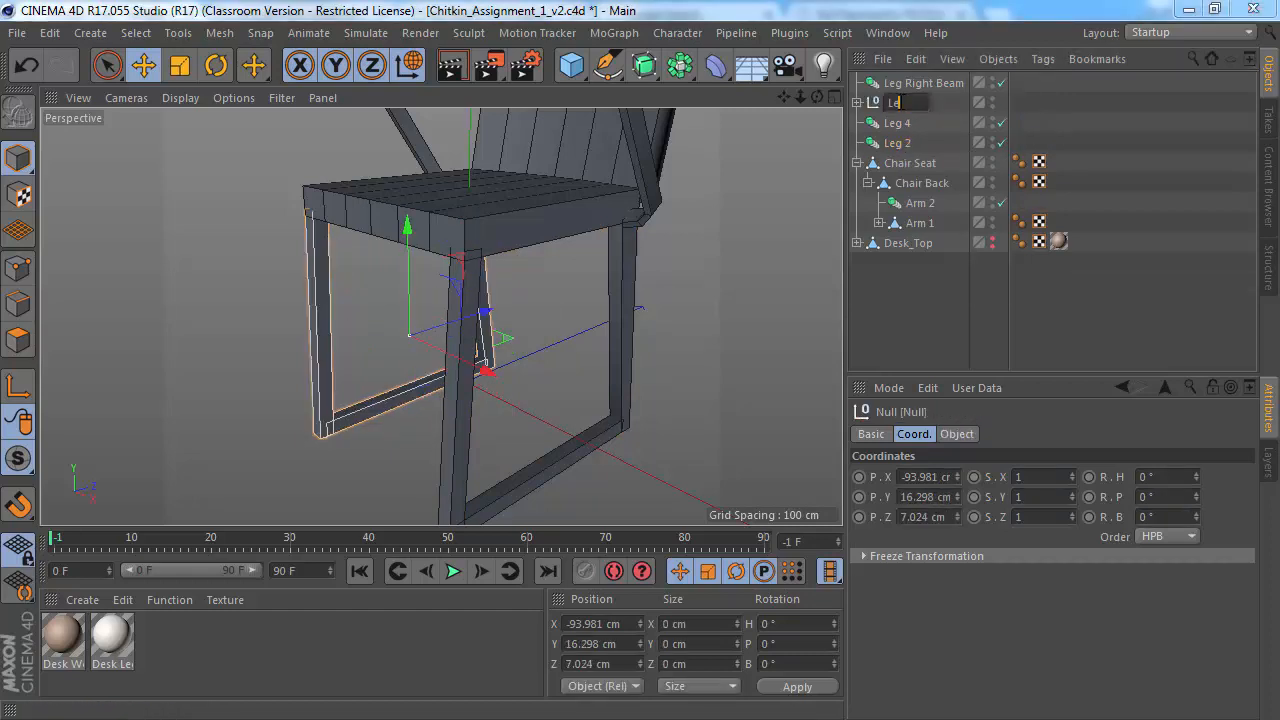
{"action": "type", "text": "Left Legs"}
{"action": "key", "text": "Return"}
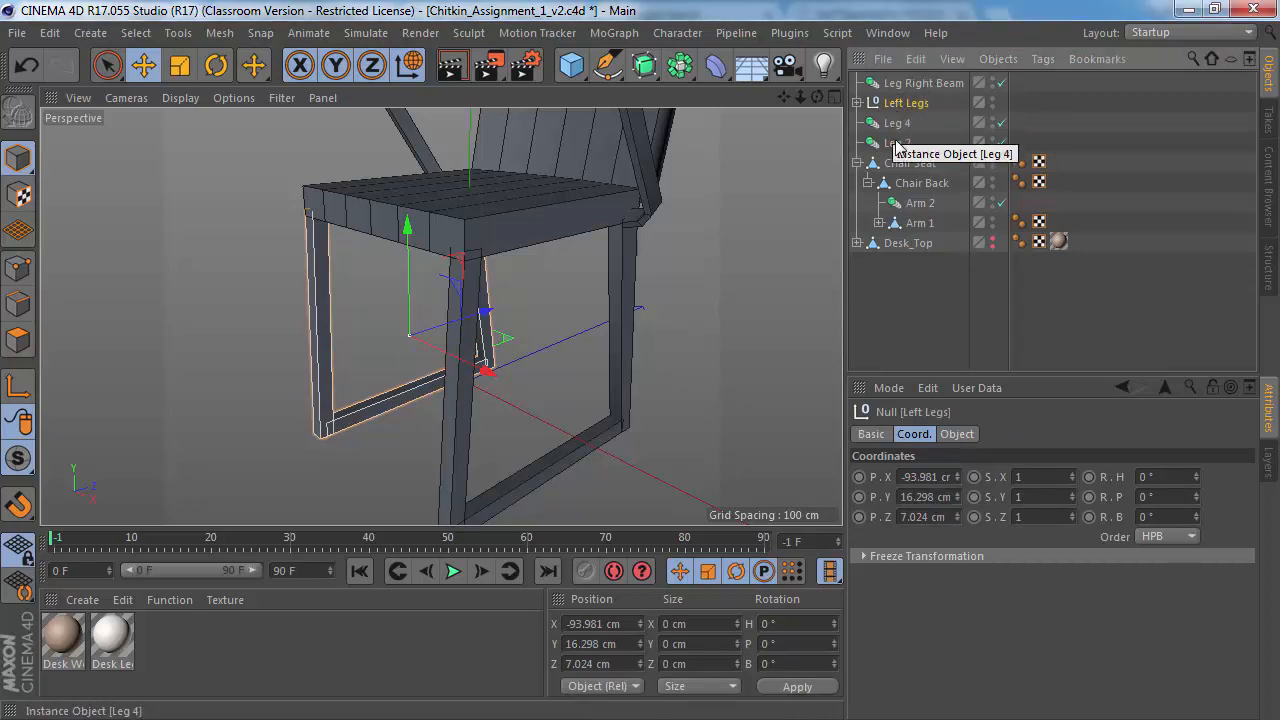
Step: Group Leg 2, Leg 4 and Leg Right Beam under a null named Right Legs
{"action": "left_click", "coordinate": [897, 143]}
{"action": "left_click", "coordinate": [897, 123], "text": "ctrl"}
{"action": "left_click", "coordinate": [912, 84], "text": "ctrl"}
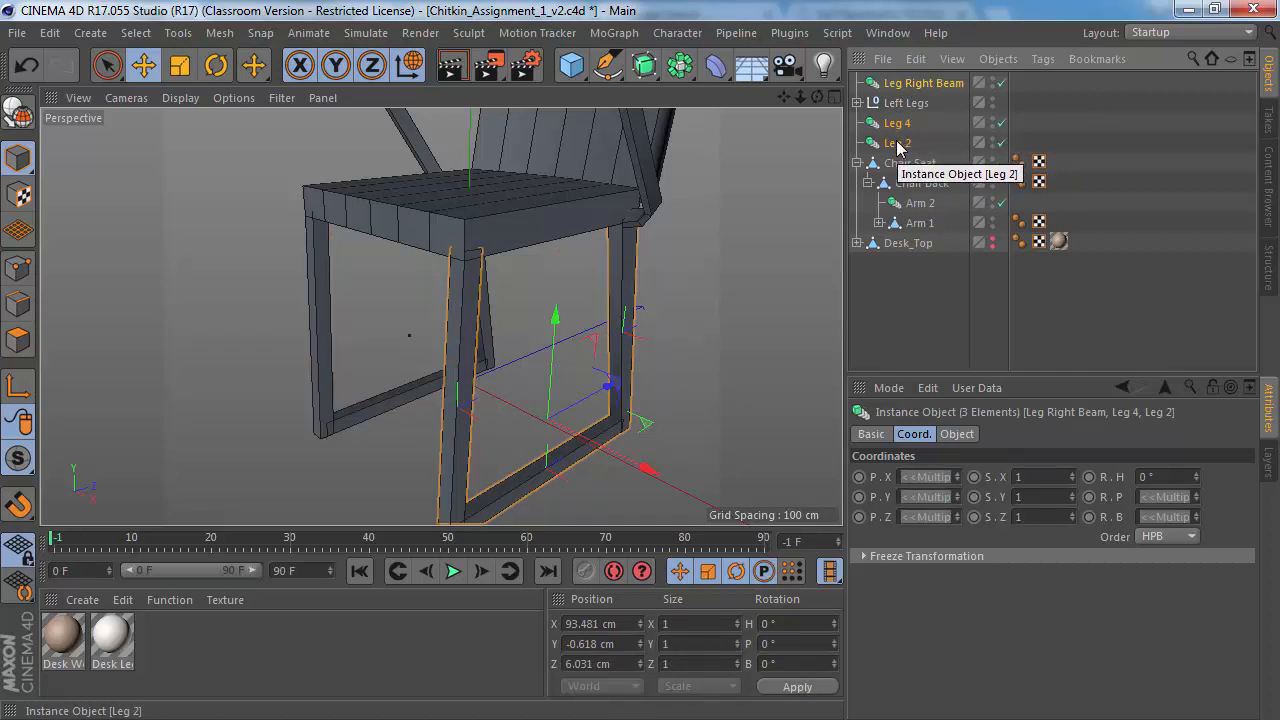
{"action": "key", "text": "alt+g"}
{"action": "double_click", "coordinate": [898, 83]}
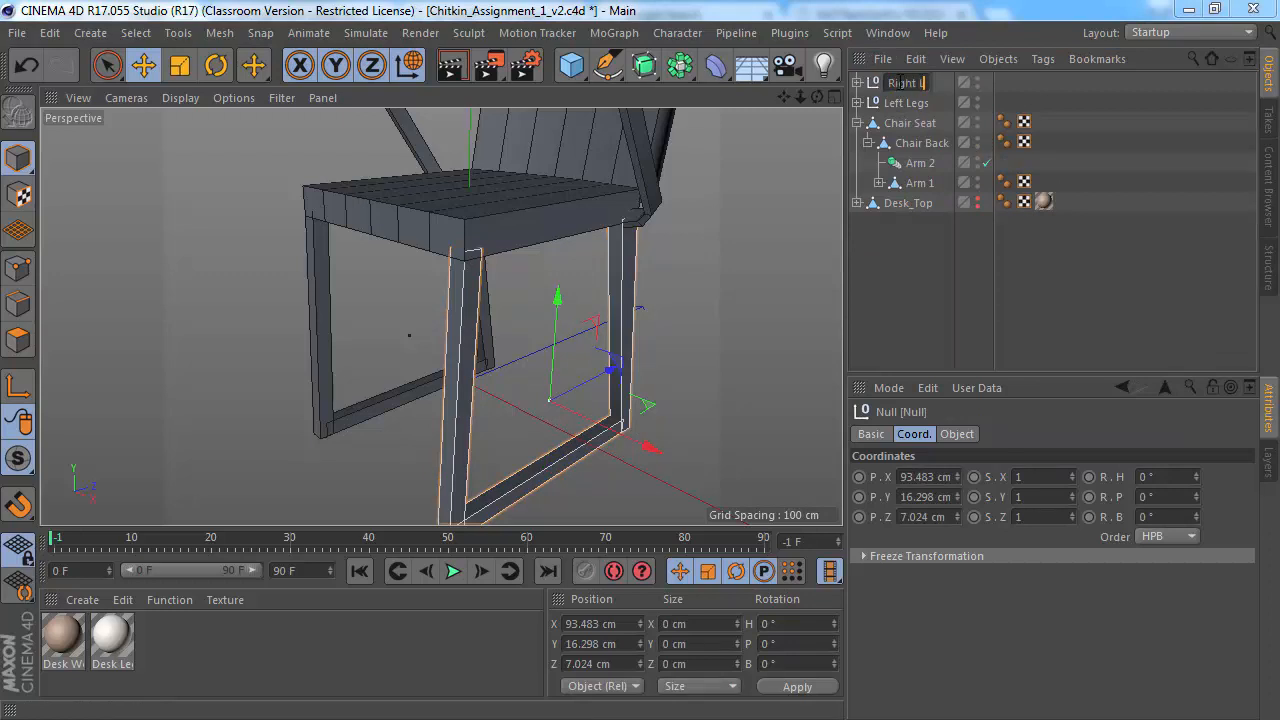
{"action": "type", "text": "Right Legs"}
{"action": "key", "text": "Return"}
Step: Make the Right Legs and Left Legs groups children of Chair Seat, collapsing the Chair Back hierarchy
{"action": "left_click_drag", "start_coordinate": [720, 143], "coordinate": [555, 370], "text": "alt"}
{"action": "right_click_drag", "start_coordinate": [540, 357], "coordinate": [479, 357], "text": "alt"}
{"action": "left_click", "coordinate": [908, 106]}
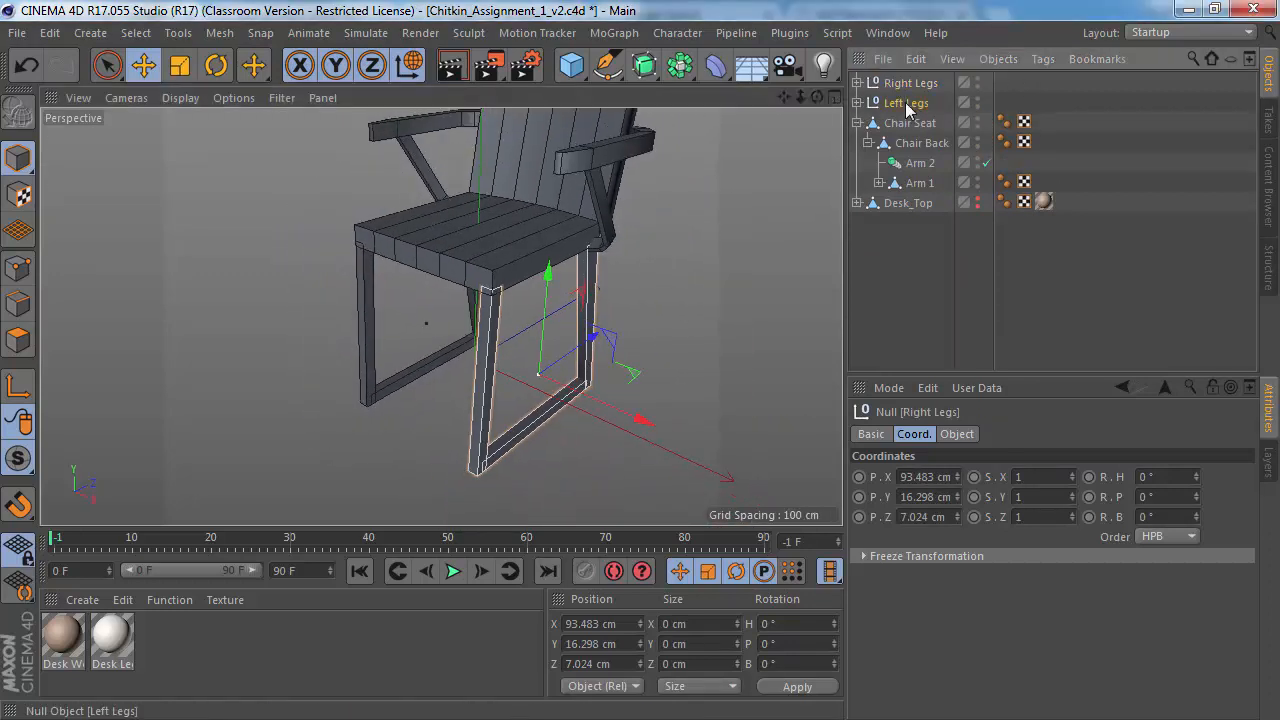
{"action": "left_click", "coordinate": [898, 87]}
{"action": "left_click", "coordinate": [900, 103], "text": "ctrl"}
{"action": "left_click", "coordinate": [868, 143]}
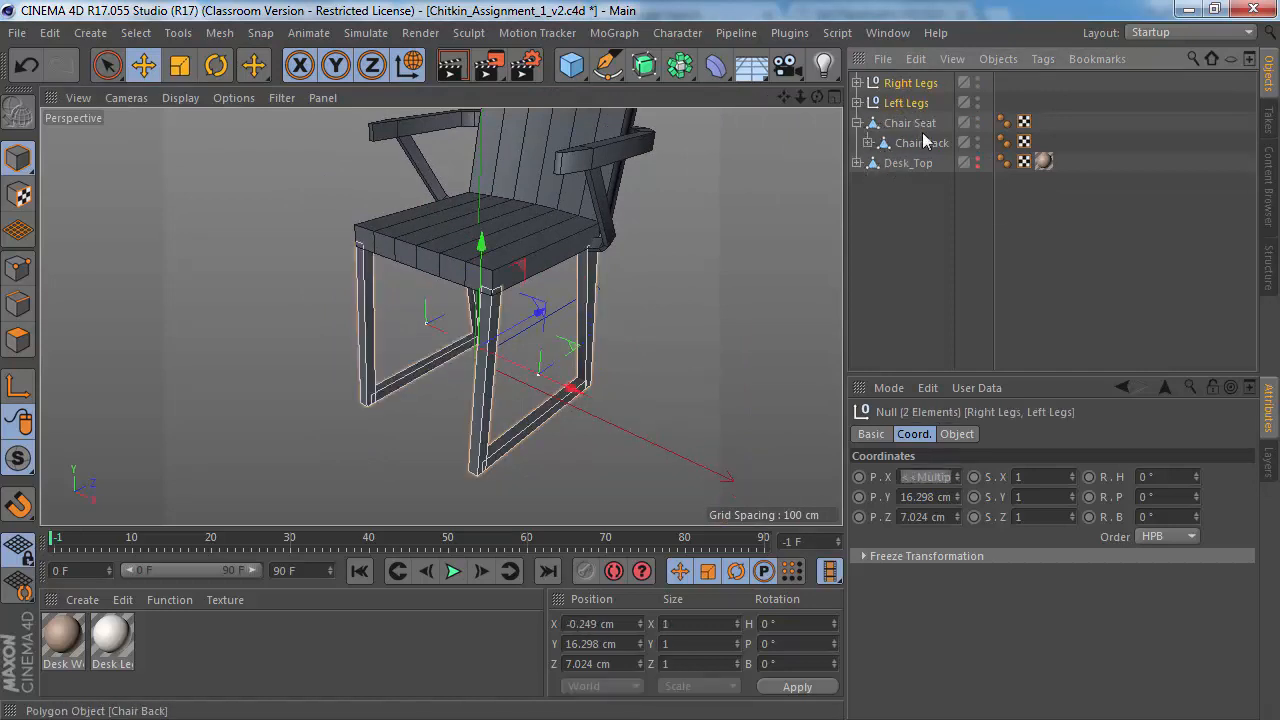
{"action": "left_click_drag", "start_coordinate": [900, 105], "coordinate": [910, 133]}
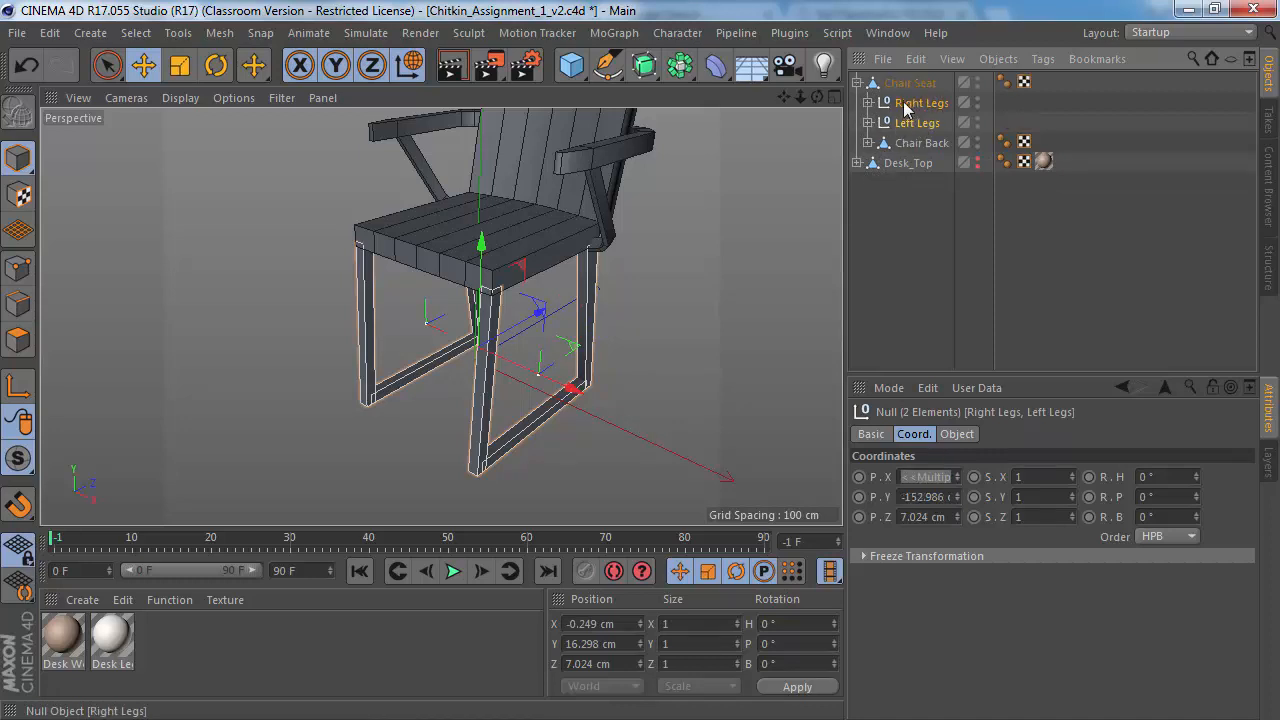
Step: Try moving the whole chair by its Chair Seat parent and undo the move
{"action": "left_click", "coordinate": [907, 83]}
{"action": "scroll", "coordinate": [495, 322], "scroll_direction": "down", "scroll_amount": 5}
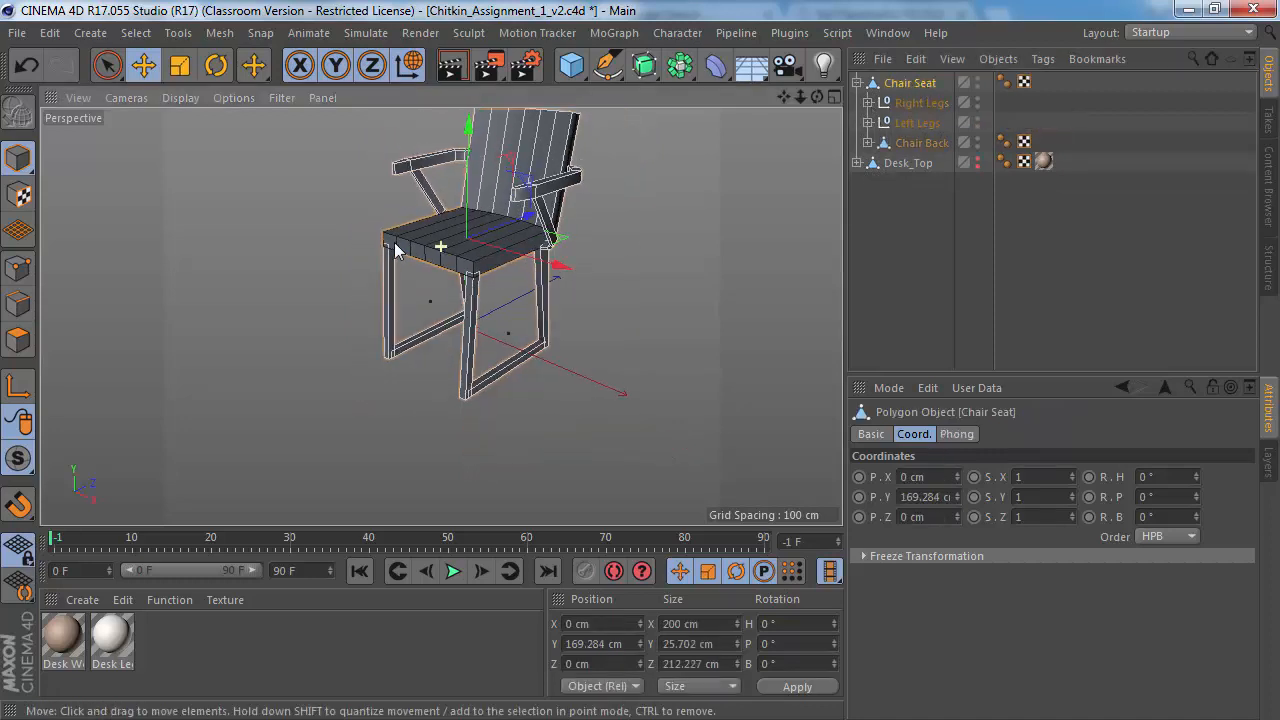
{"action": "mouse_move", "coordinate": [495, 316]}
{"action": "left_mouse_down", "text": "alt"}
{"action": "mouse_move", "coordinate": [612, 290]}
{"action": "mouse_move", "coordinate": [504, 330]}
{"action": "left_mouse_up", "text": "alt"}
{"action": "left_click_drag", "start_coordinate": [619, 347], "coordinate": [606, 312]}
{"action": "key", "text": "ctrl+z"}
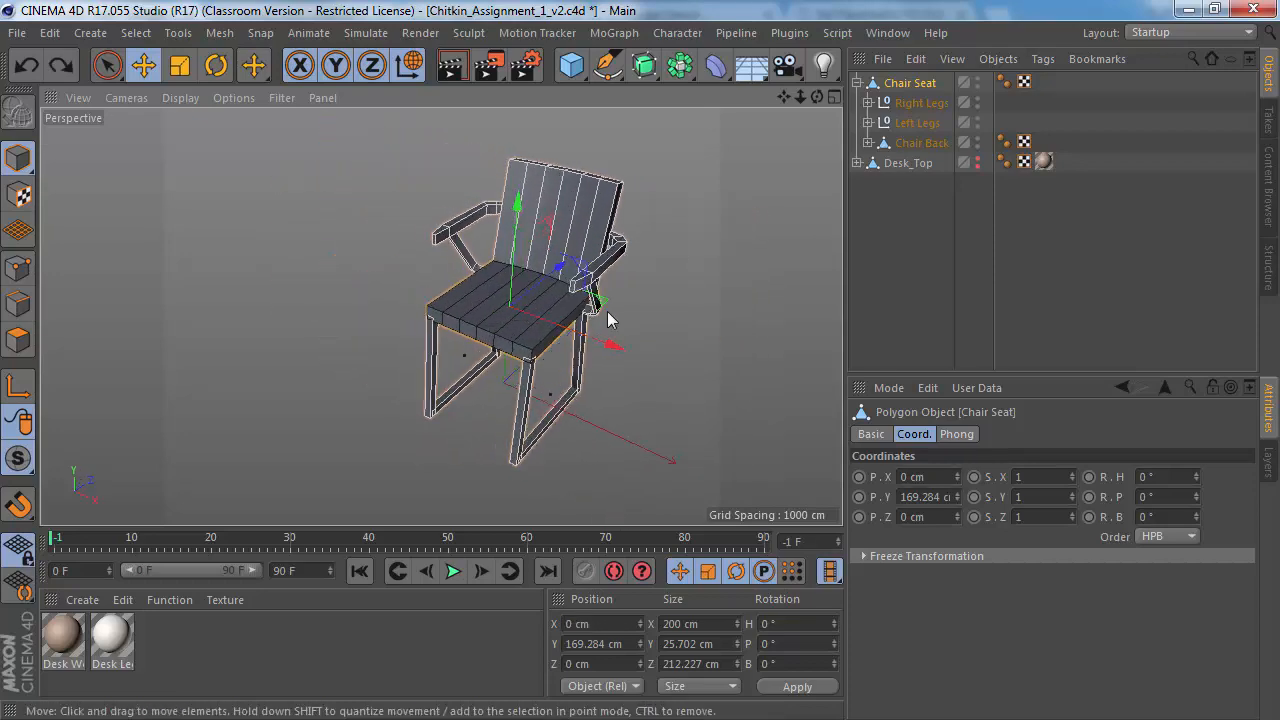
Step: View the assembled chair from farther away and save the project
{"action": "mouse_move", "coordinate": [537, 343]}
{"action": "left_mouse_down", "text": "alt"}
{"action": "mouse_move", "coordinate": [461, 262]}
{"action": "mouse_move", "coordinate": [534, 340]}
{"action": "left_mouse_up", "text": "alt"}
{"action": "left_click_drag", "start_coordinate": [440, 317], "coordinate": [580, 303], "text": "alt"}
{"action": "right_click_drag", "start_coordinate": [580, 303], "coordinate": [510, 302], "text": "alt"}
{"action": "middle_click_drag", "start_coordinate": [511, 296], "coordinate": [455, 275], "text": "alt"}
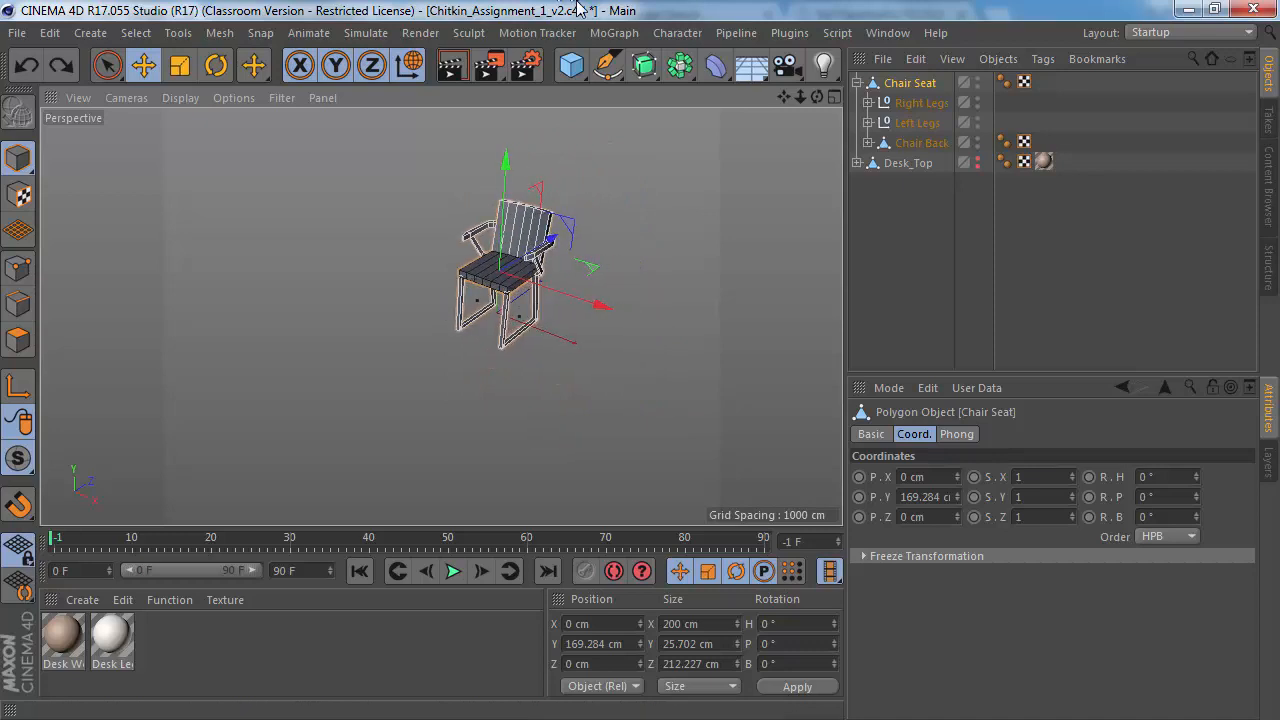
{"action": "key", "text": "ctrl+s"}
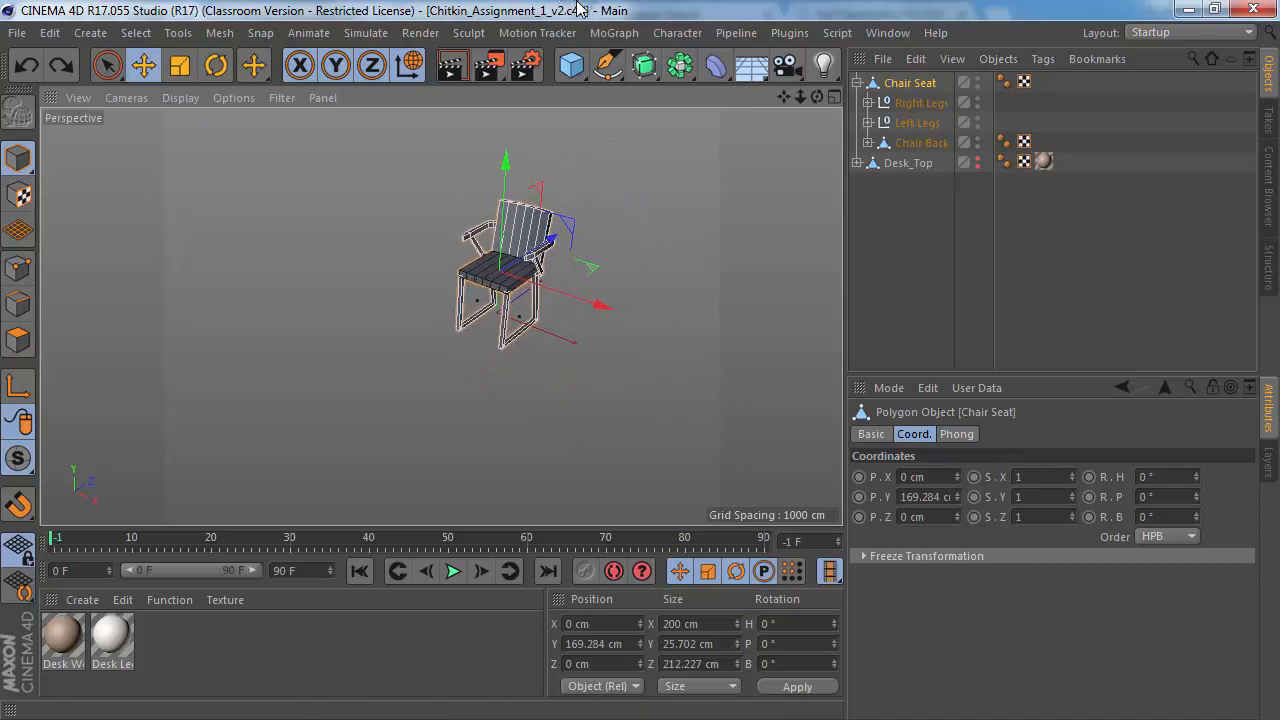
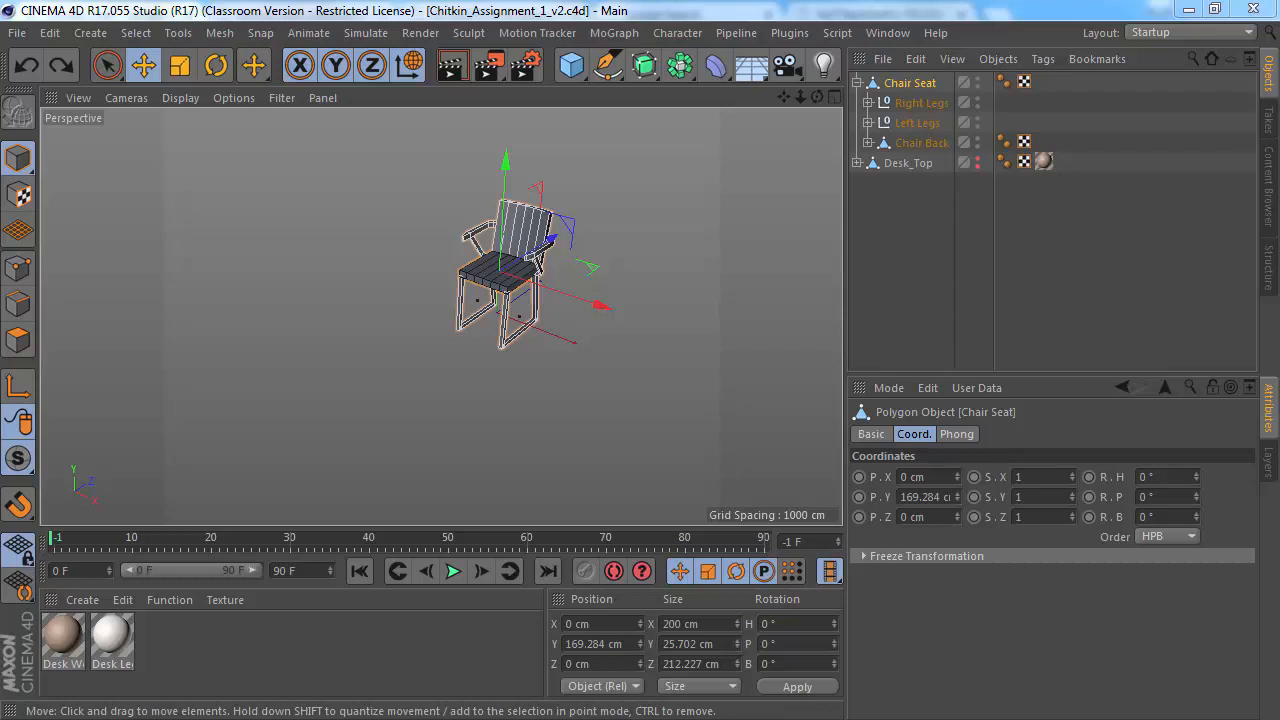
Step: Review the chair reference photo, switch to Chrome and search Google Images for "wood texture"
{"action": "key", "text": "alt+Tab"}
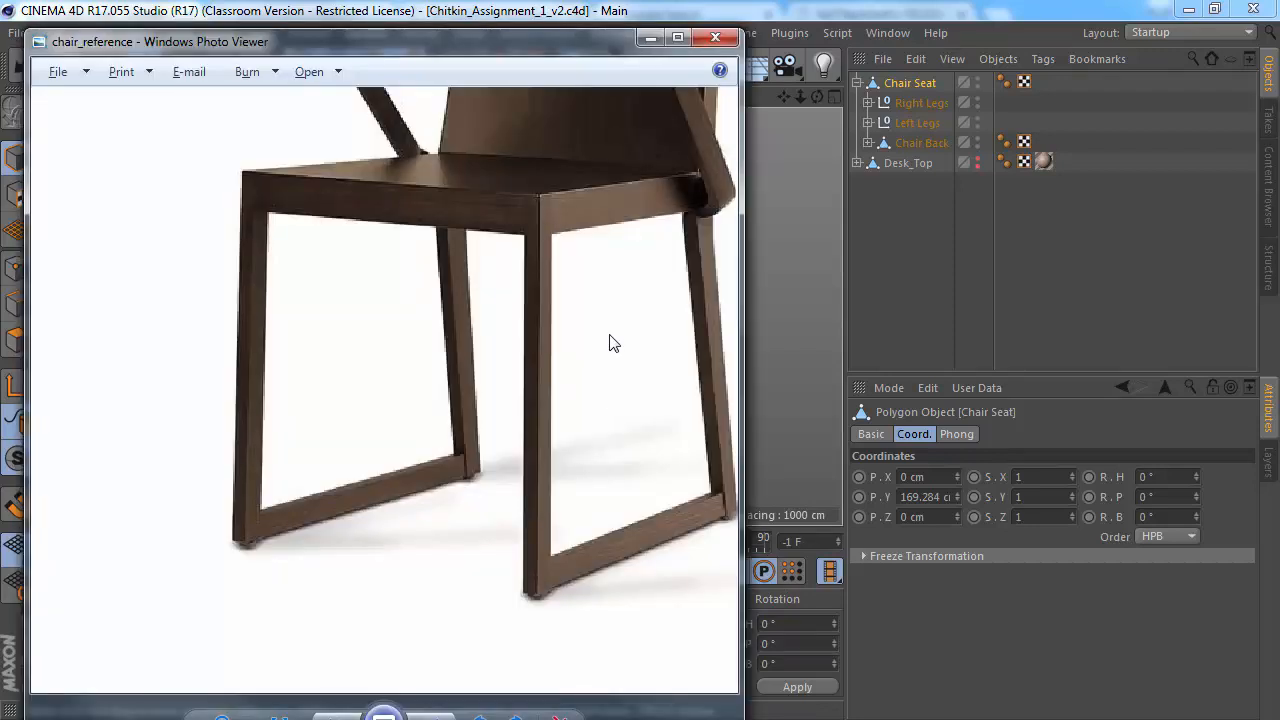
{"action": "scroll", "coordinate": [548, 225], "scroll_direction": "down", "scroll_amount": 3}
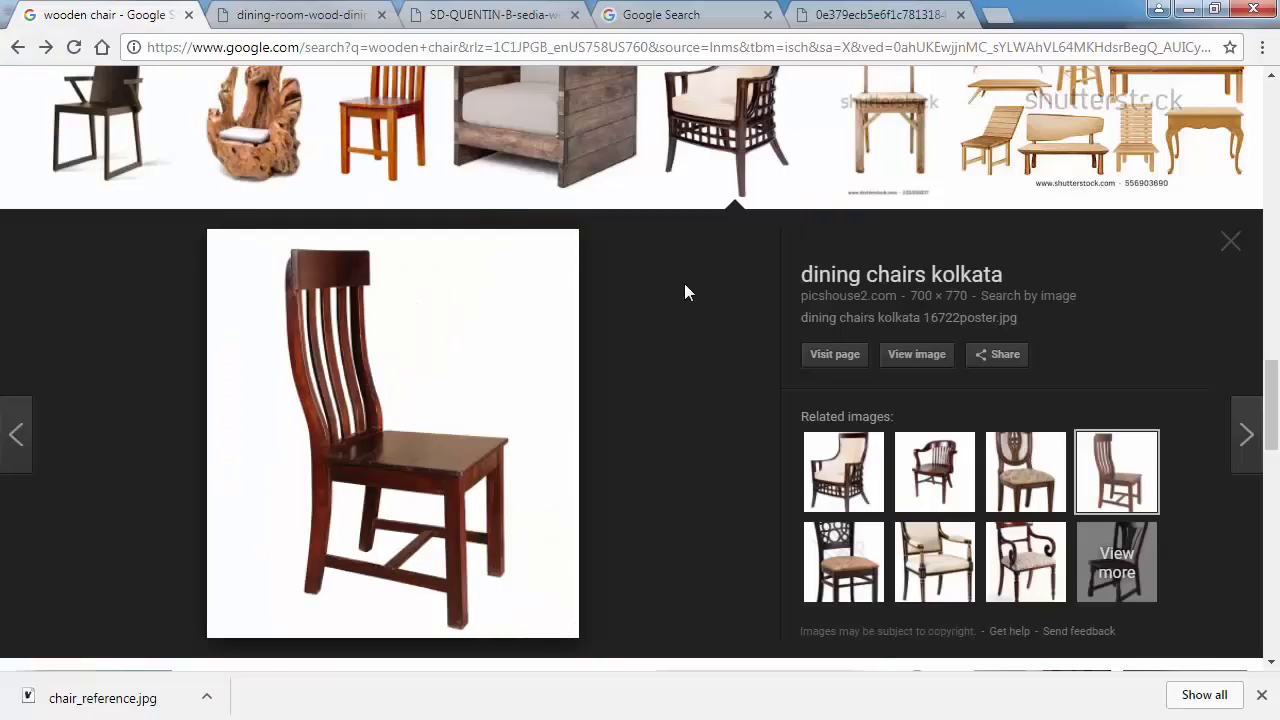
{"action": "scroll", "coordinate": [531, 249], "scroll_direction": "up", "scroll_amount": 10}
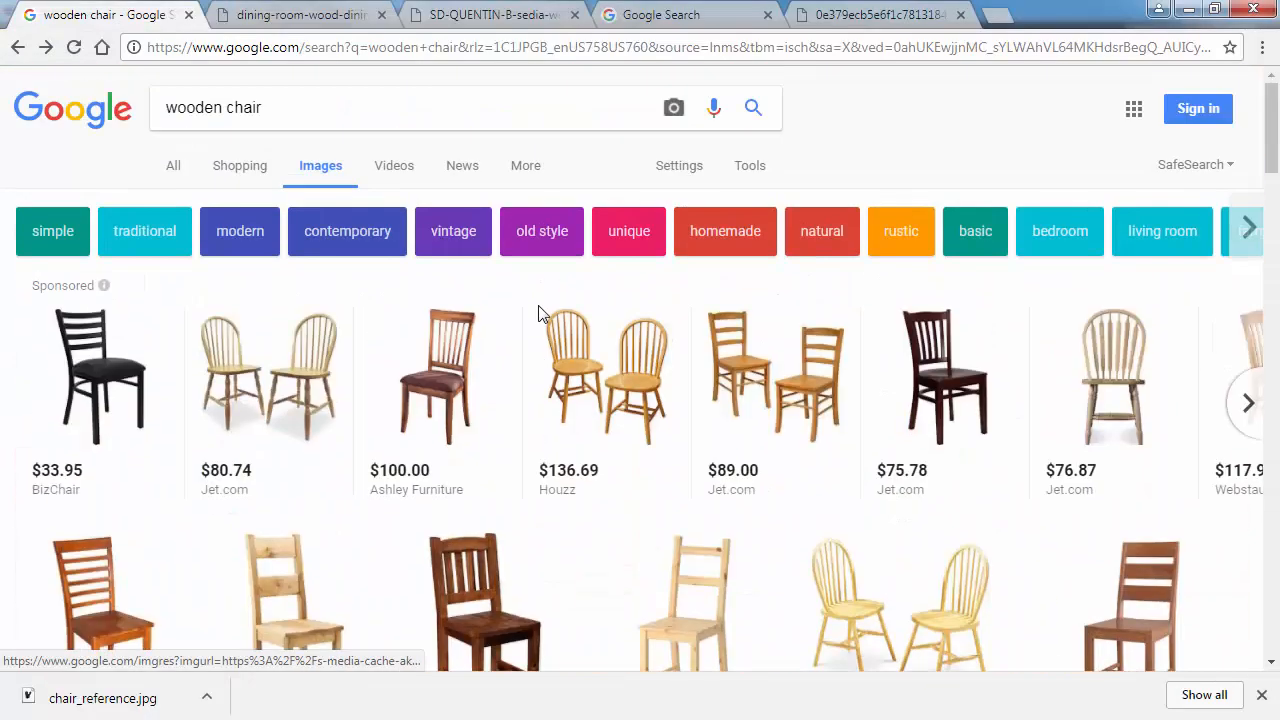
{"action": "double_click", "coordinate": [243, 107]}
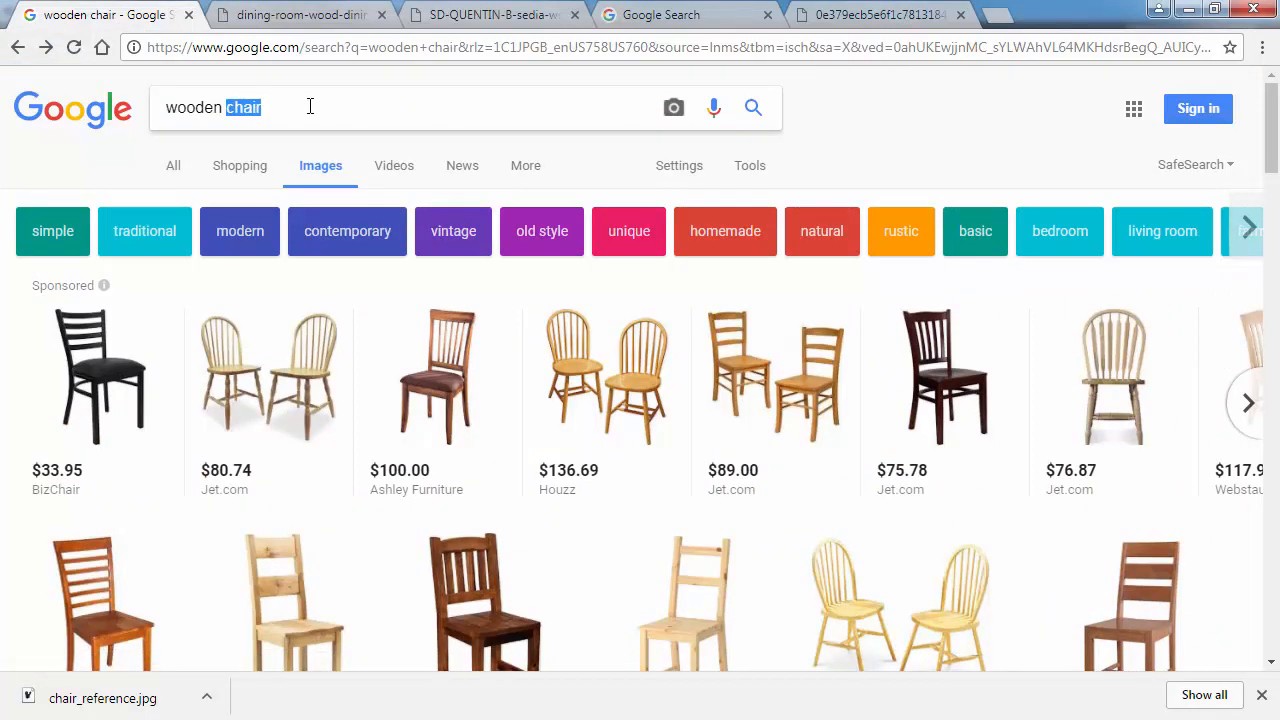
{"action": "key", "text": "BackSpace"}
{"action": "key", "text": "BackSpace"}
{"action": "key", "text": "BackSpace"}
{"action": "key", "text": "BackSpace"}
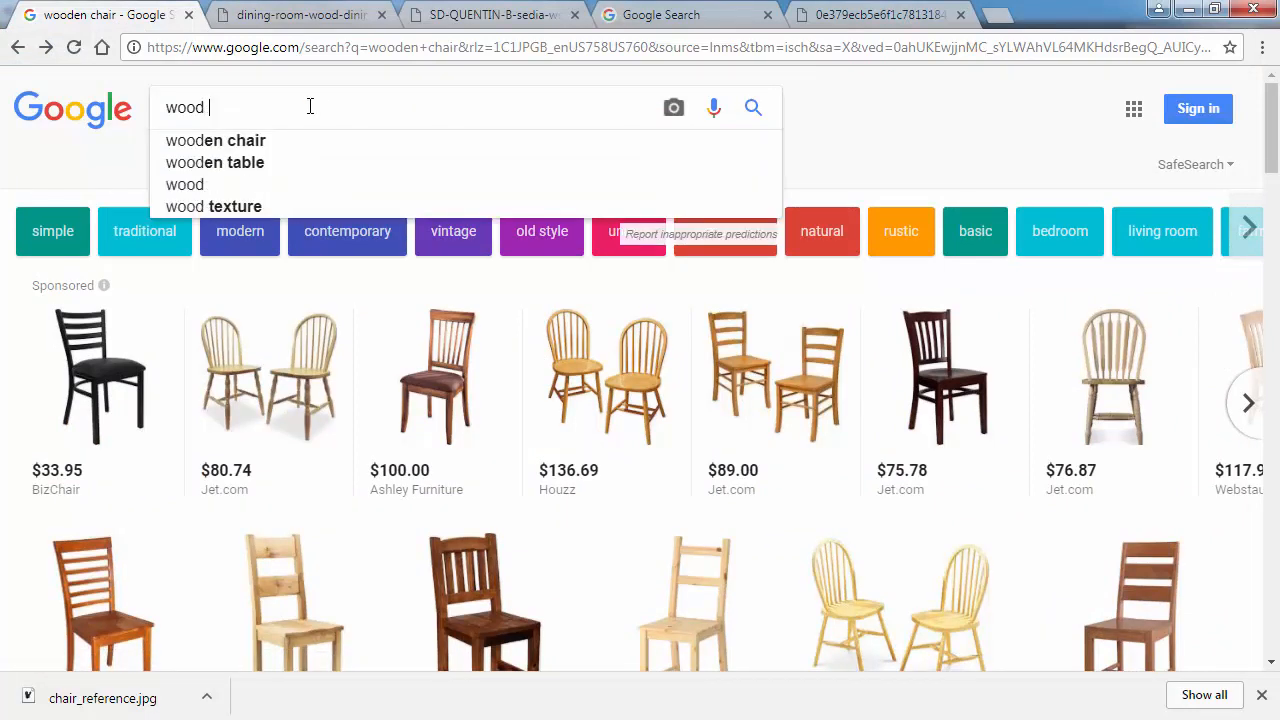
{"action": "type", "text": "texture"}
{"action": "key", "text": "Return"}
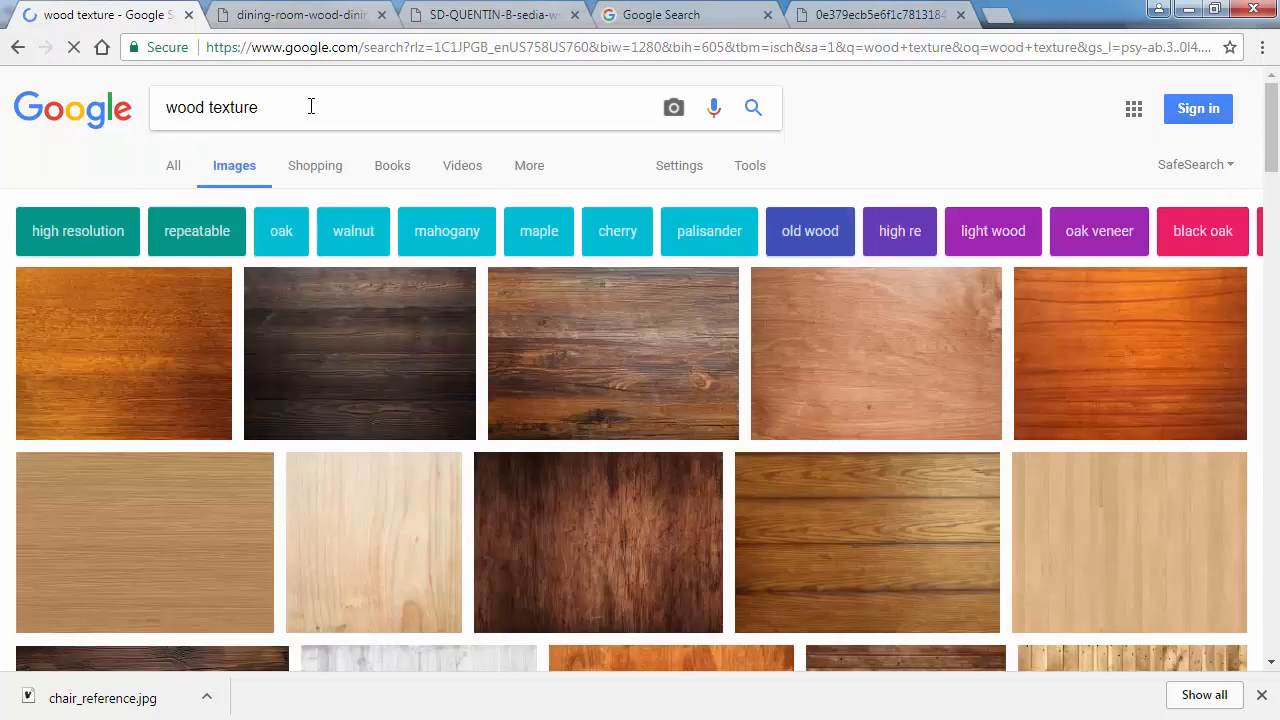
Step: Browse the wood texture results and open the 3390 × 1507 dark brown horizontal-grain image from pinterest.com in a new tab
{"action": "scroll", "coordinate": [578, 336], "scroll_direction": "down", "scroll_amount": 3}
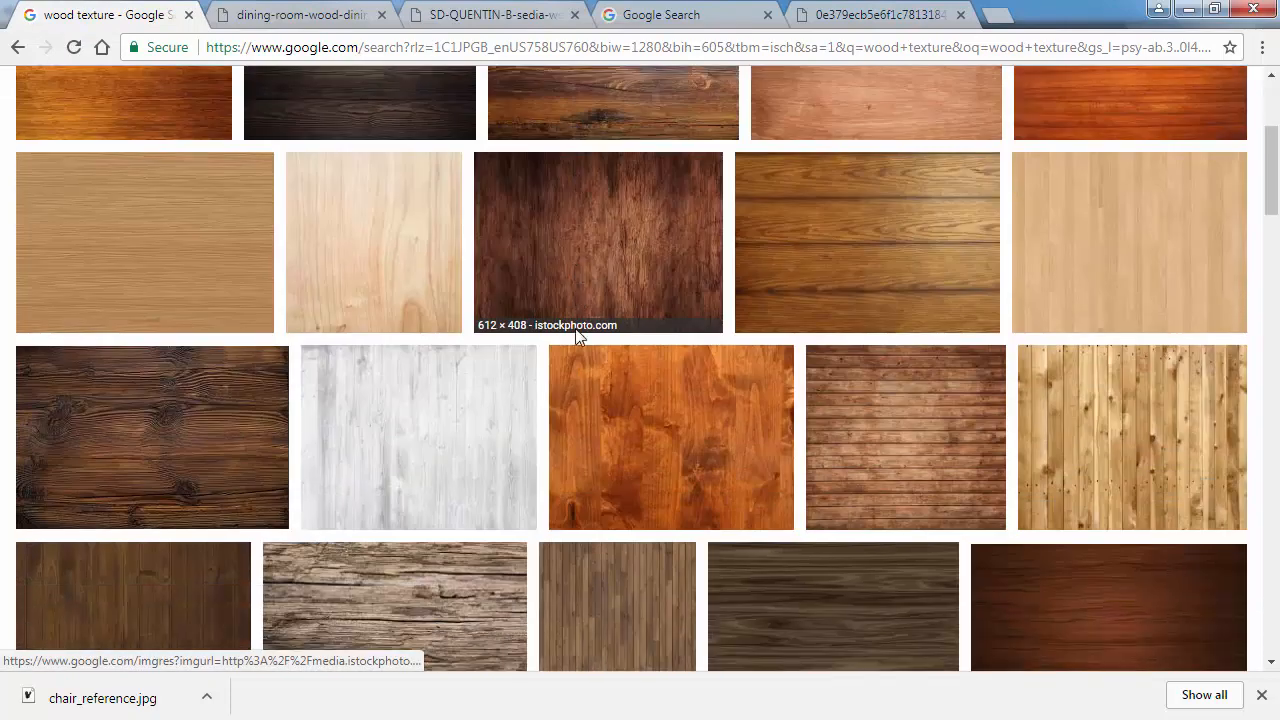
{"action": "scroll", "coordinate": [576, 336], "scroll_direction": "down", "scroll_amount": 3}
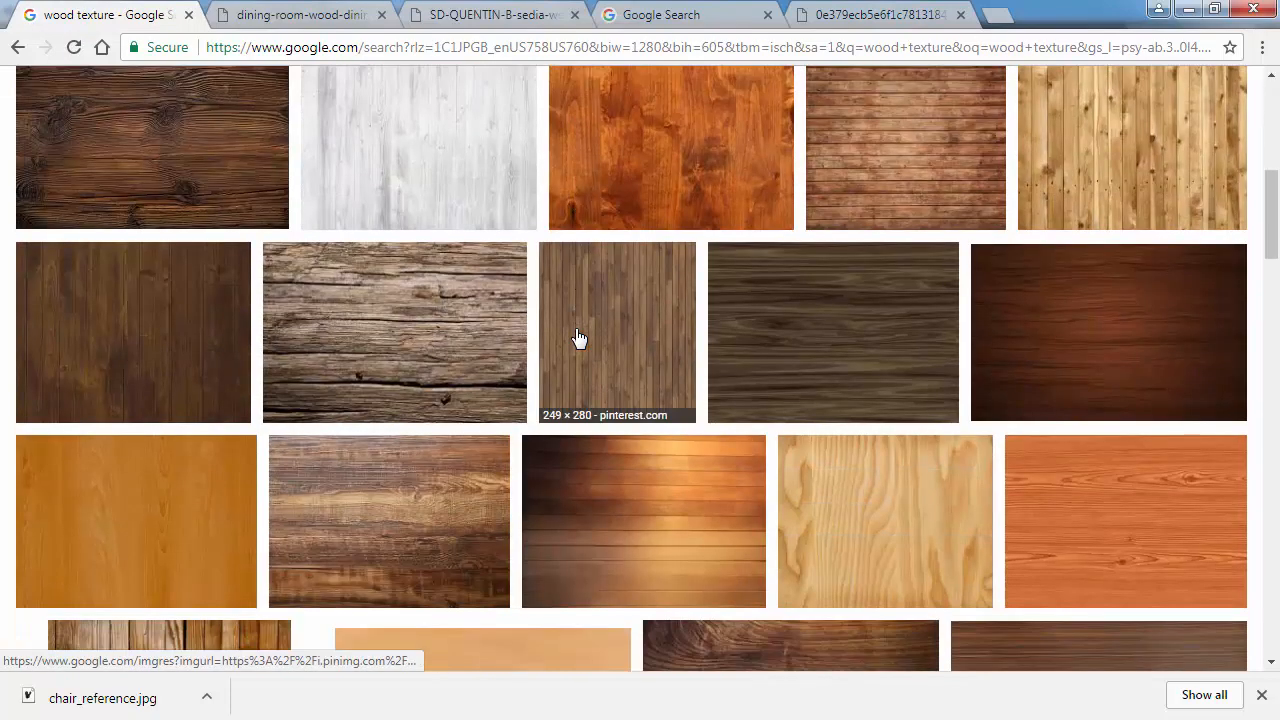
{"action": "scroll", "coordinate": [578, 338], "scroll_direction": "down", "scroll_amount": 4}
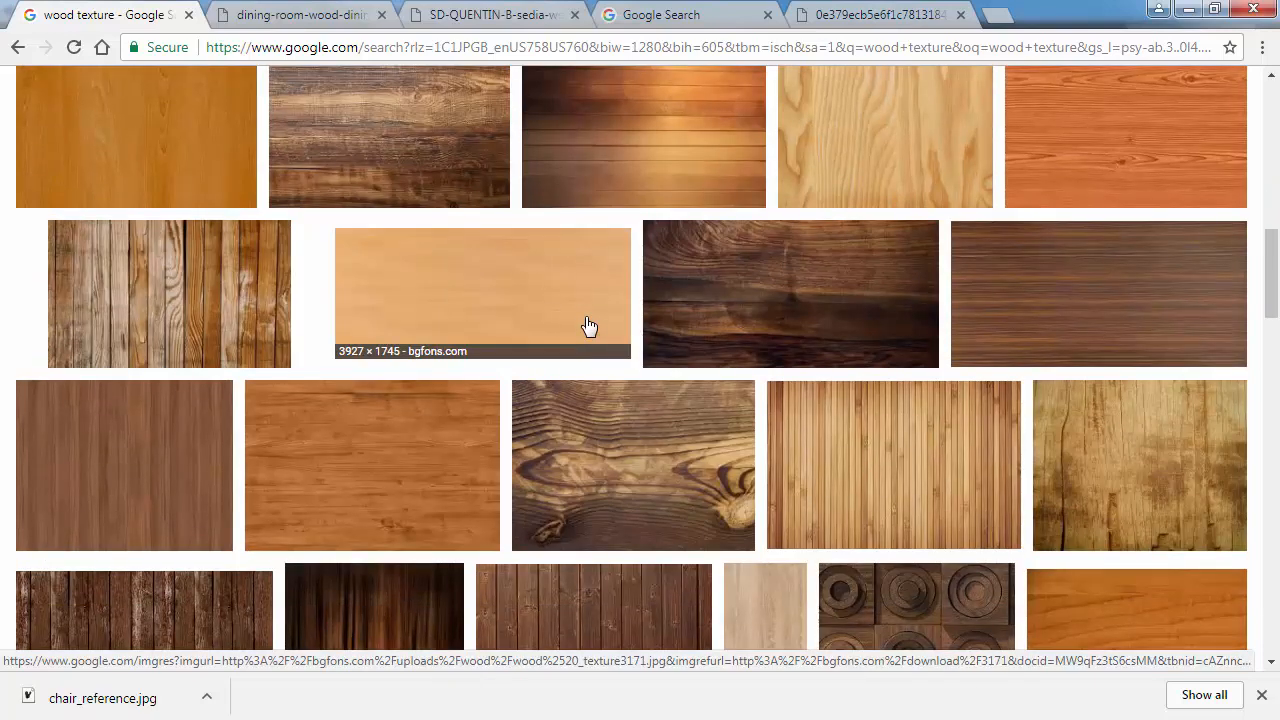
{"action": "middle_click", "coordinate": [1055, 295]}
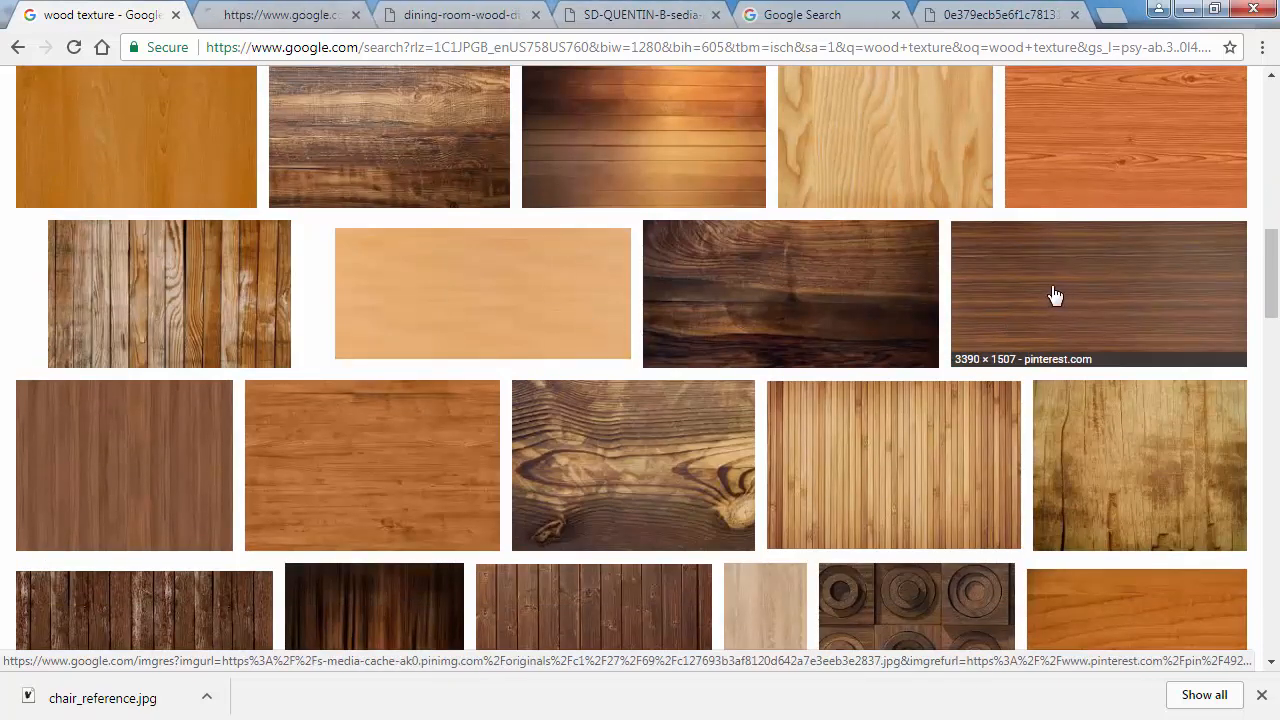
Step: Close the four old browser tabs, keeping the wood texture search and the newly opened image result
{"action": "middle_click", "coordinate": [472, 13]}
{"action": "middle_click", "coordinate": [472, 13]}
{"action": "middle_click", "coordinate": [473, 12]}
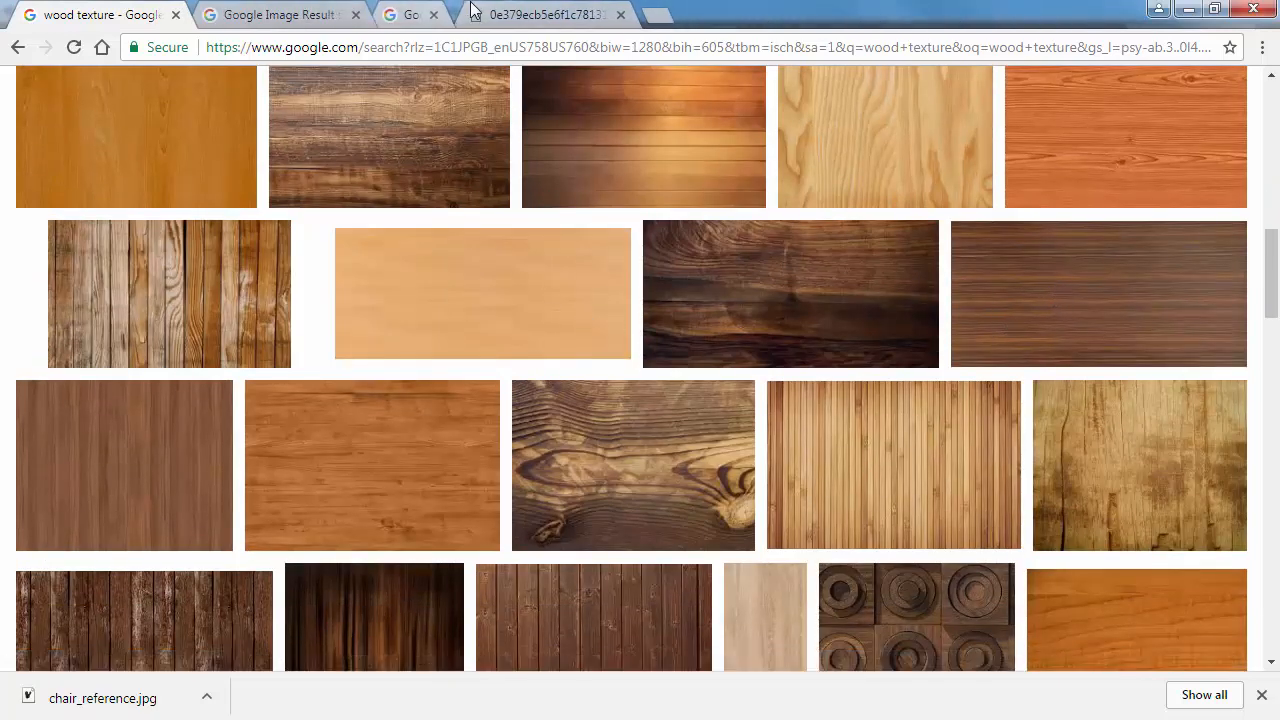
{"action": "middle_click", "coordinate": [474, 12]}
Step: Browse further down and open the 850 × 850 dark reddish-brown wood texture from allroundnews.com in a new tab
{"action": "scroll", "coordinate": [735, 420], "scroll_direction": "down", "scroll_amount": 5}
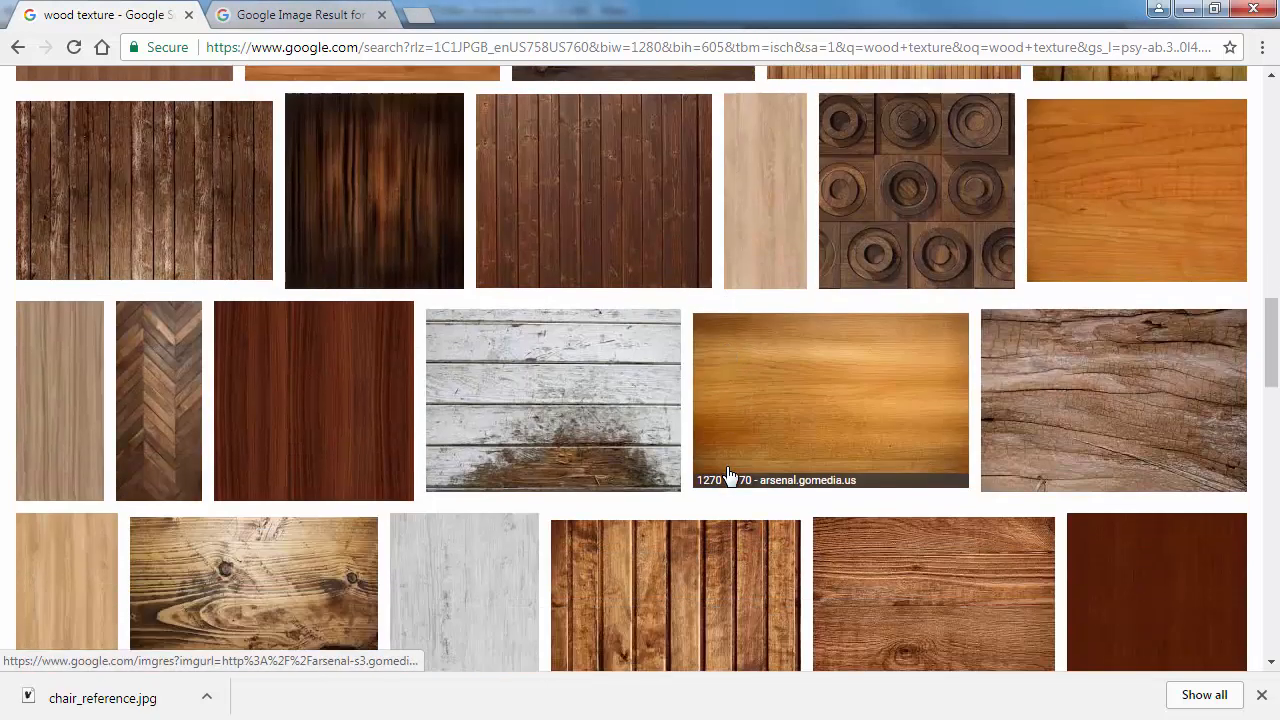
{"action": "scroll", "coordinate": [729, 476], "scroll_direction": "down", "scroll_amount": 3}
{"action": "scroll", "coordinate": [551, 400], "scroll_direction": "up", "scroll_amount": 1}
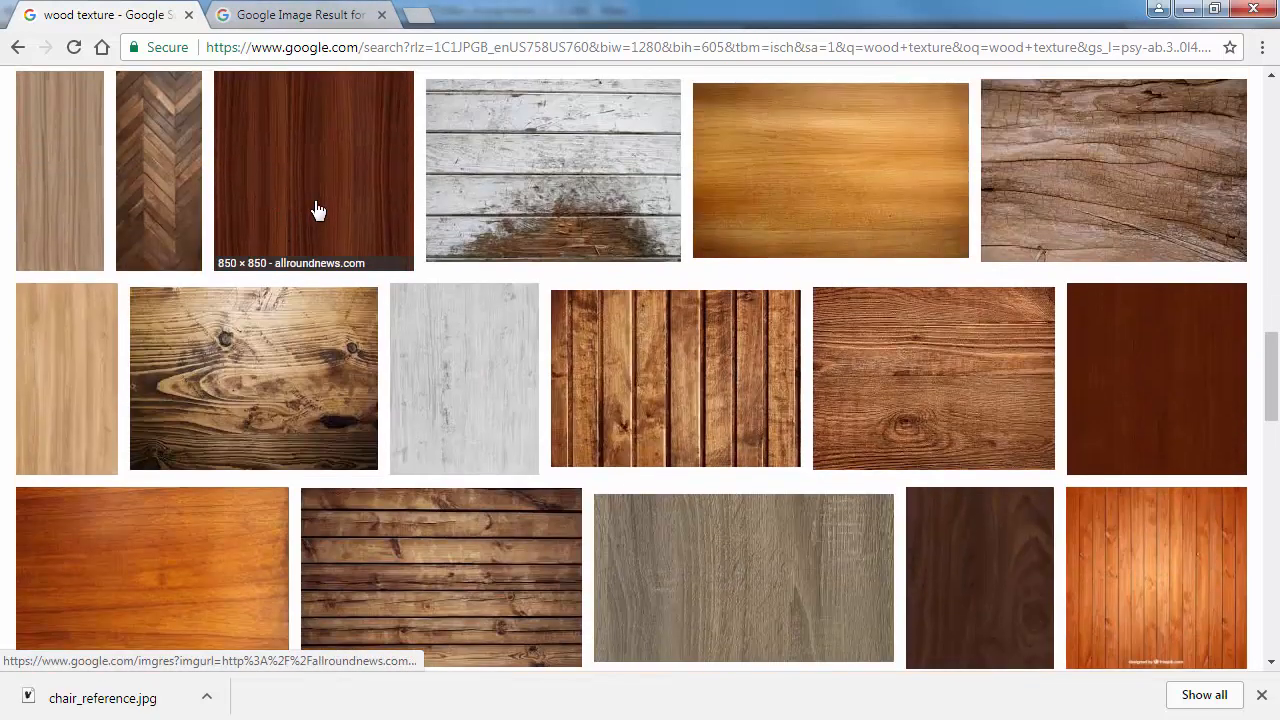
{"action": "middle_click", "coordinate": [302, 184]}
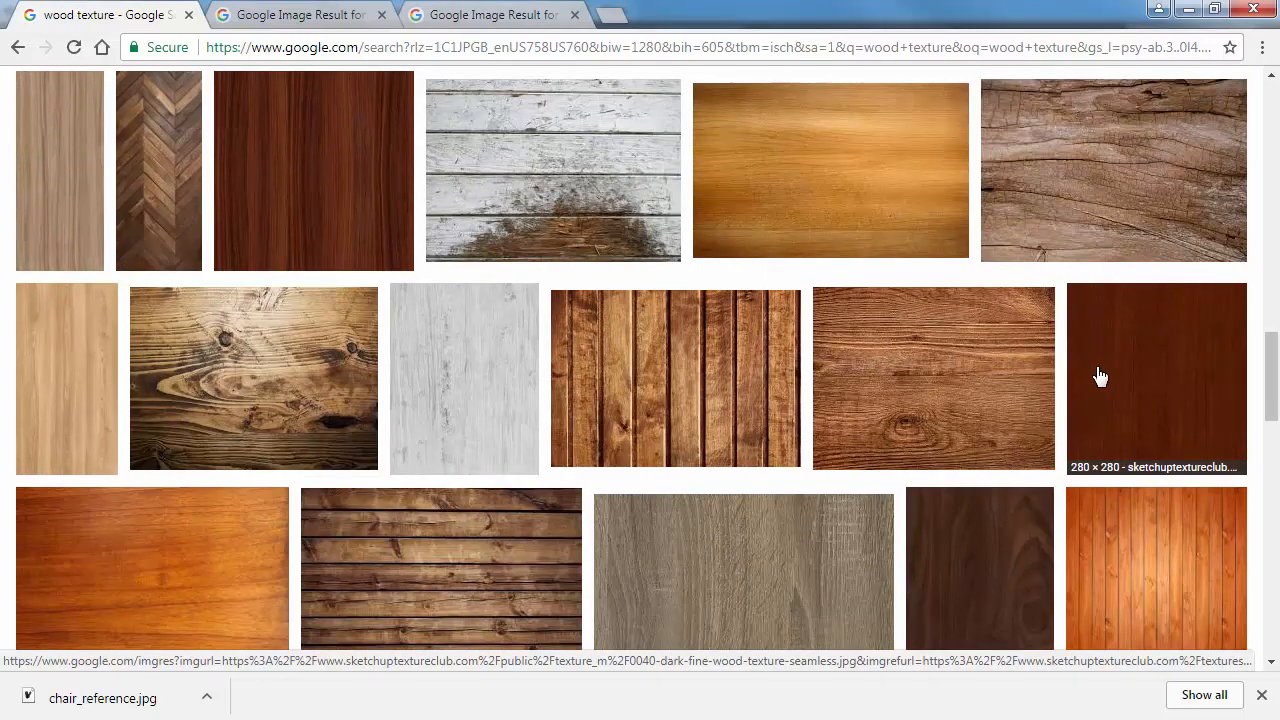
Step: Show the image sizes in the wood texture results and filter them to large images
{"action": "scroll", "coordinate": [1098, 375], "scroll_direction": "down", "scroll_amount": 2}
{"action": "scroll", "coordinate": [1097, 374], "scroll_direction": "up", "scroll_amount": 10}
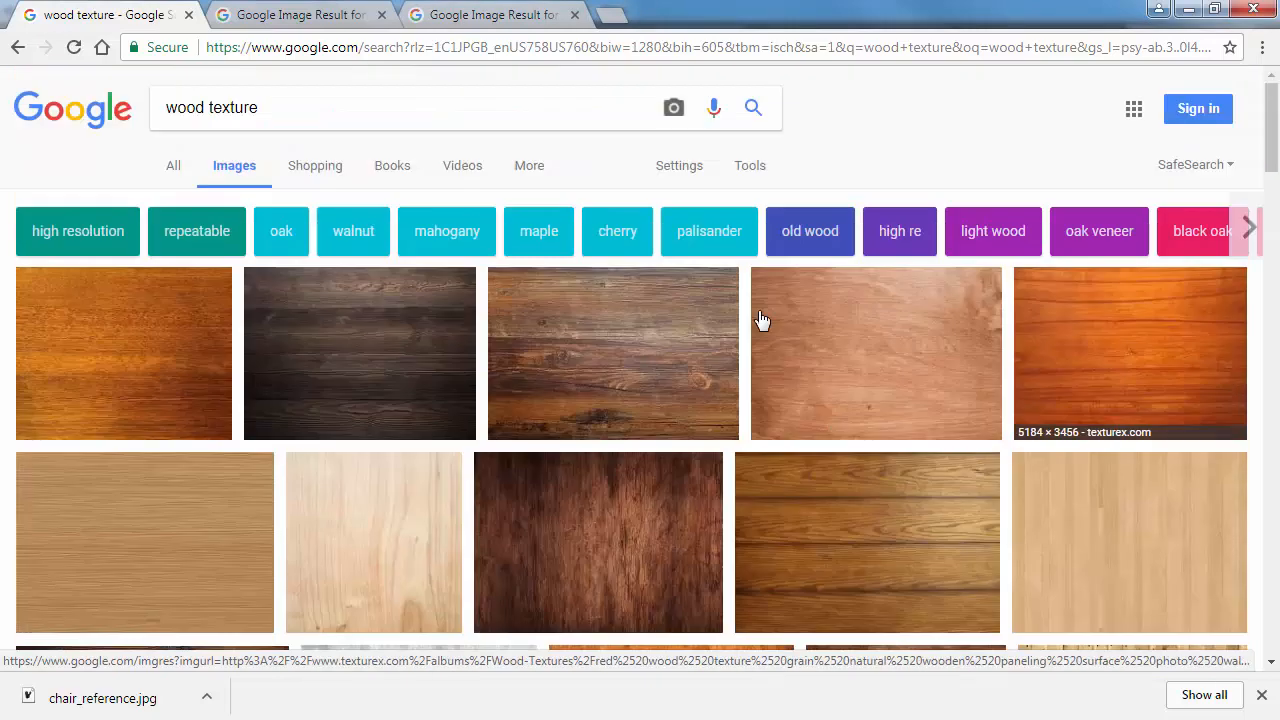
{"action": "left_click", "coordinate": [758, 170]}
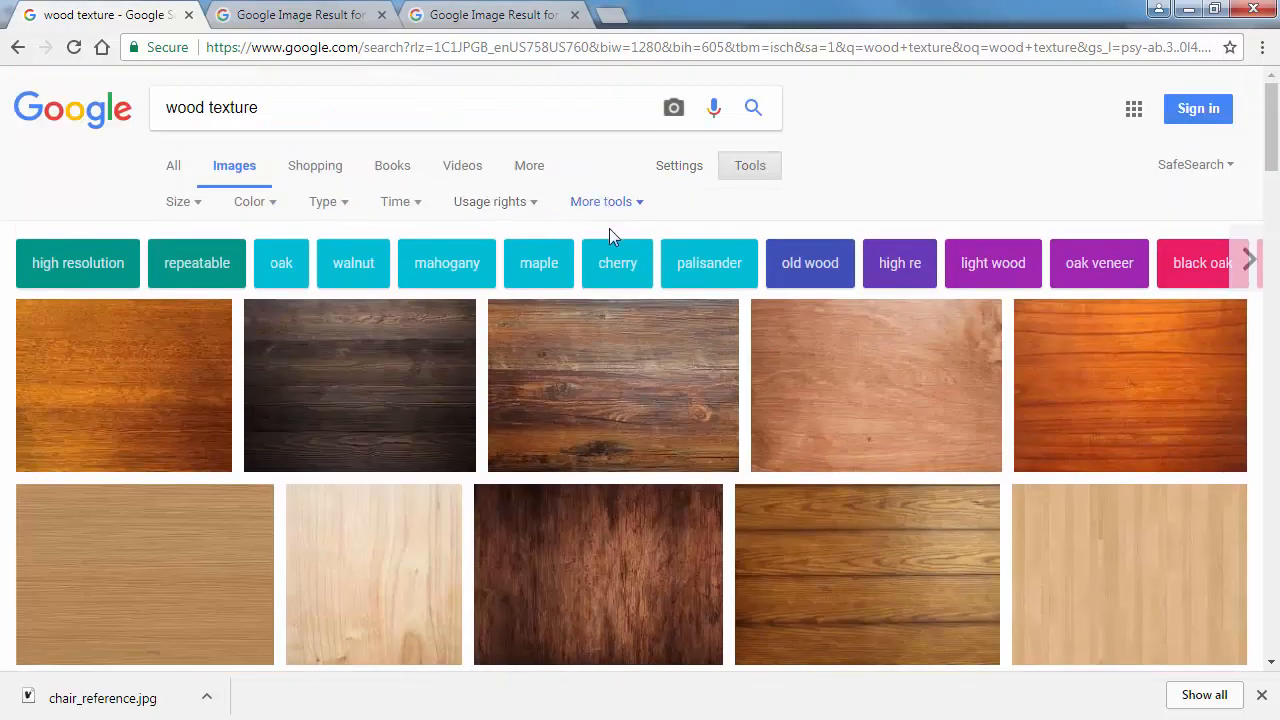
{"action": "left_click", "coordinate": [606, 201]}
{"action": "left_click", "coordinate": [603, 260]}
{"action": "left_click", "coordinate": [178, 201]}
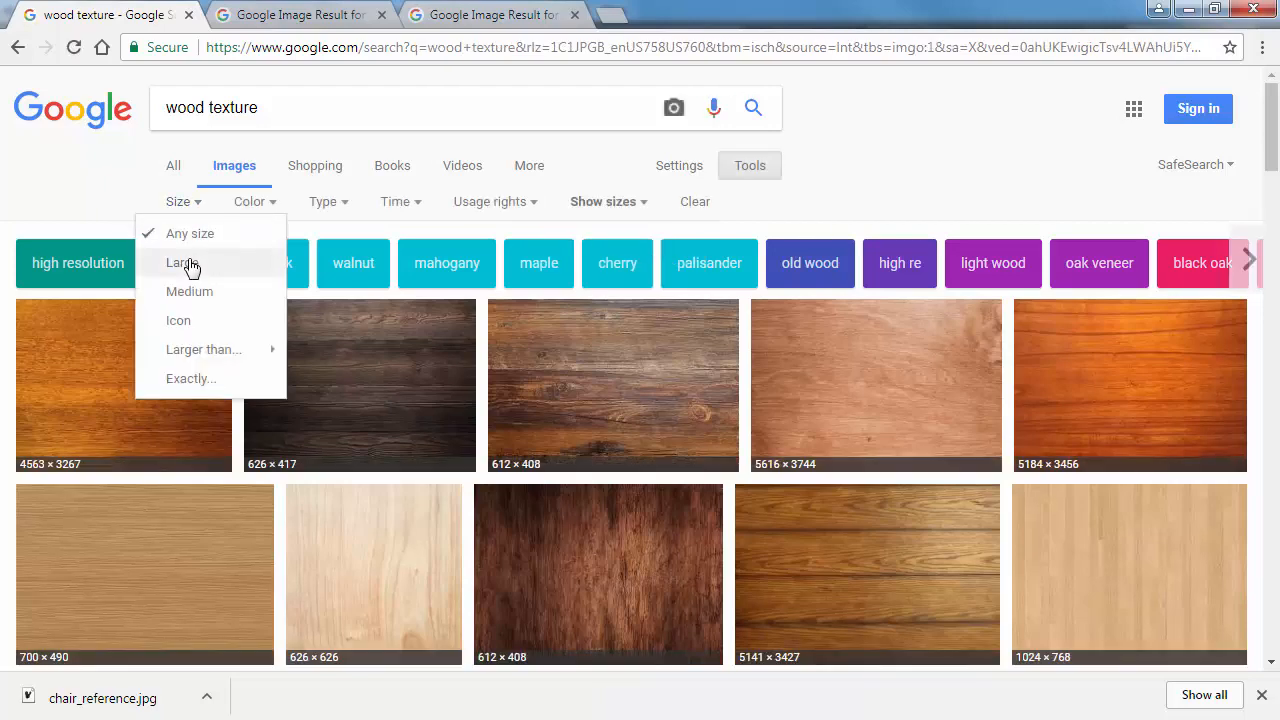
{"action": "left_click", "coordinate": [186, 263]}
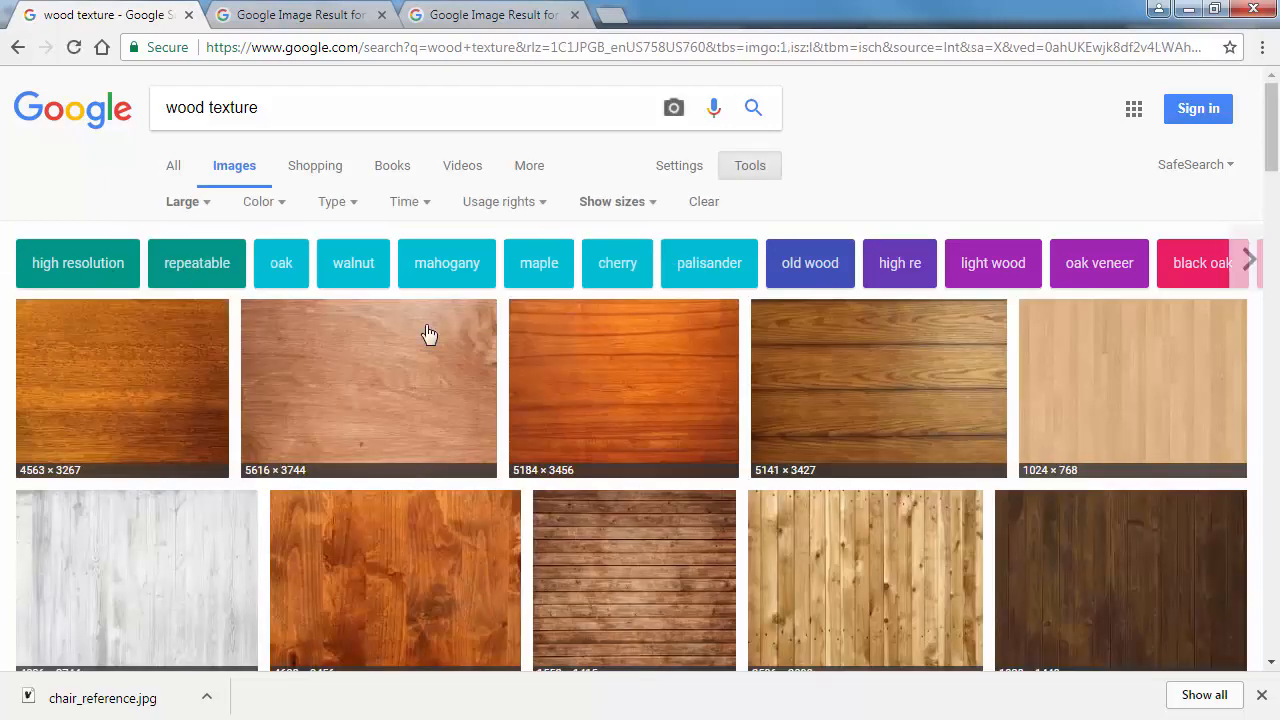
Step: Open the 5046 × 3765 walnut wood texture from discovertextures.com at full size in its own tab
{"action": "scroll", "coordinate": [714, 397], "scroll_direction": "down", "scroll_amount": 4}
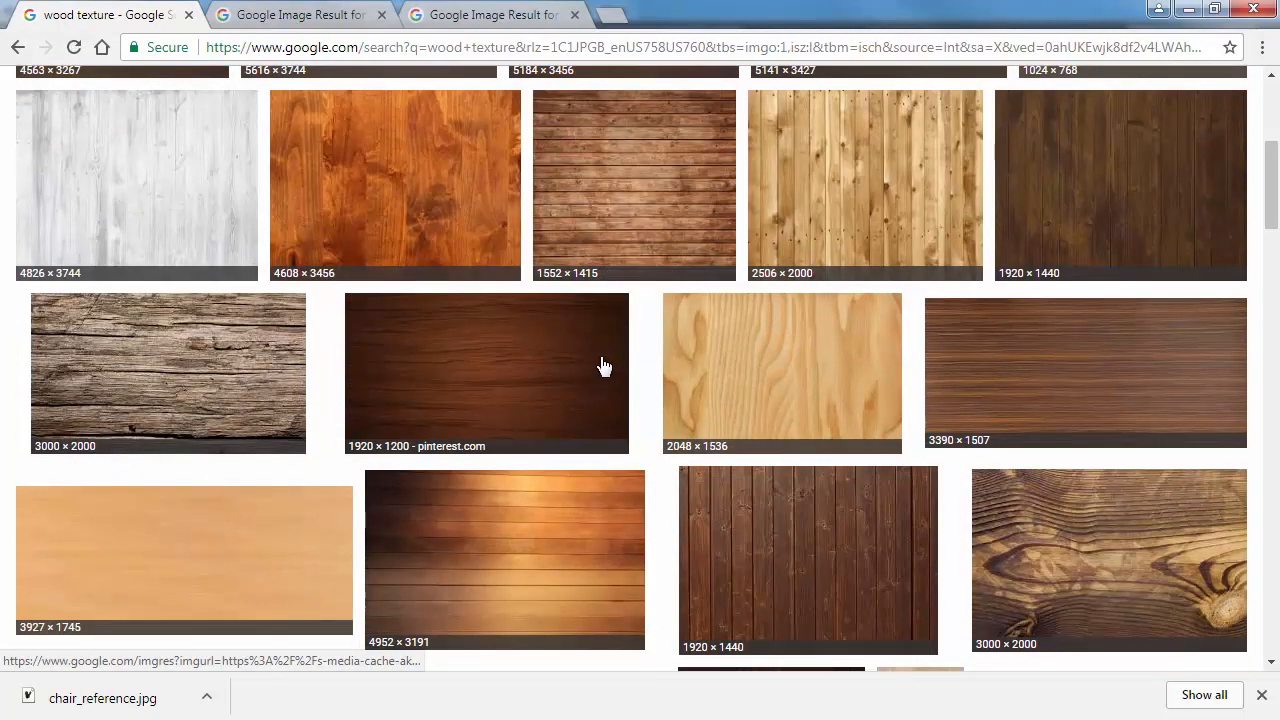
{"action": "scroll", "coordinate": [603, 367], "scroll_direction": "down", "scroll_amount": 3}
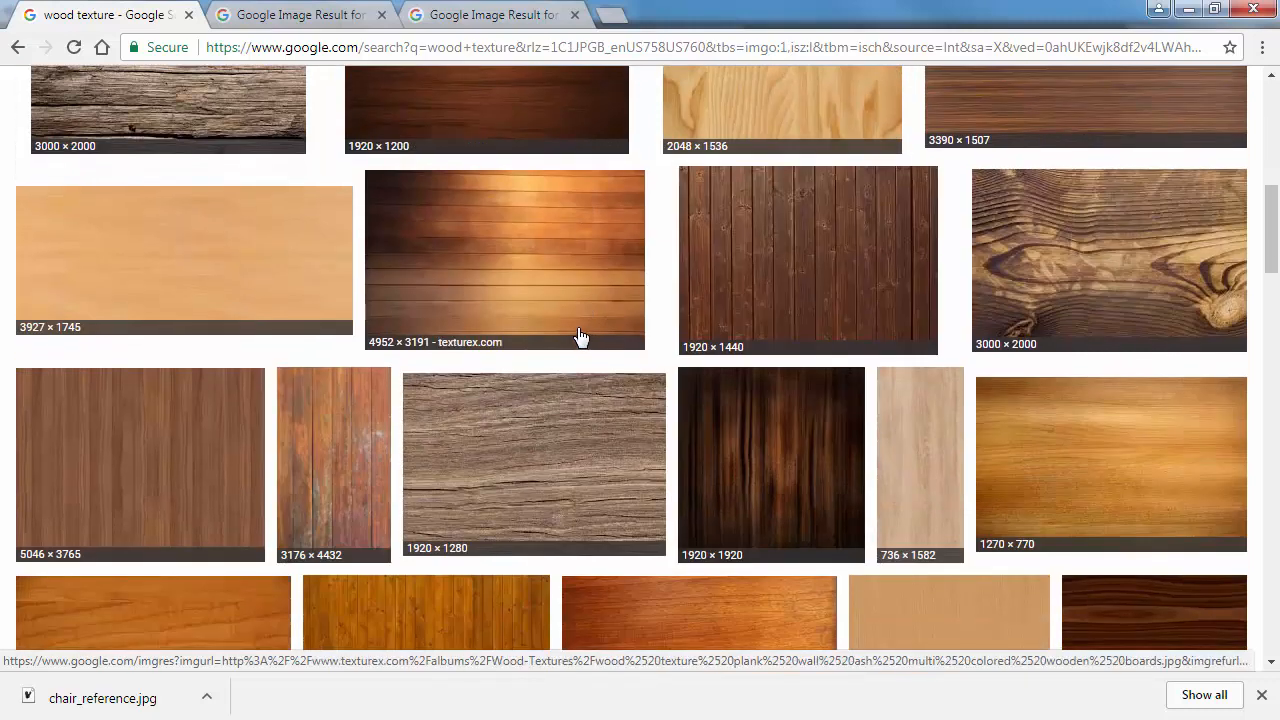
{"action": "scroll", "coordinate": [580, 336], "scroll_direction": "down", "scroll_amount": 3}
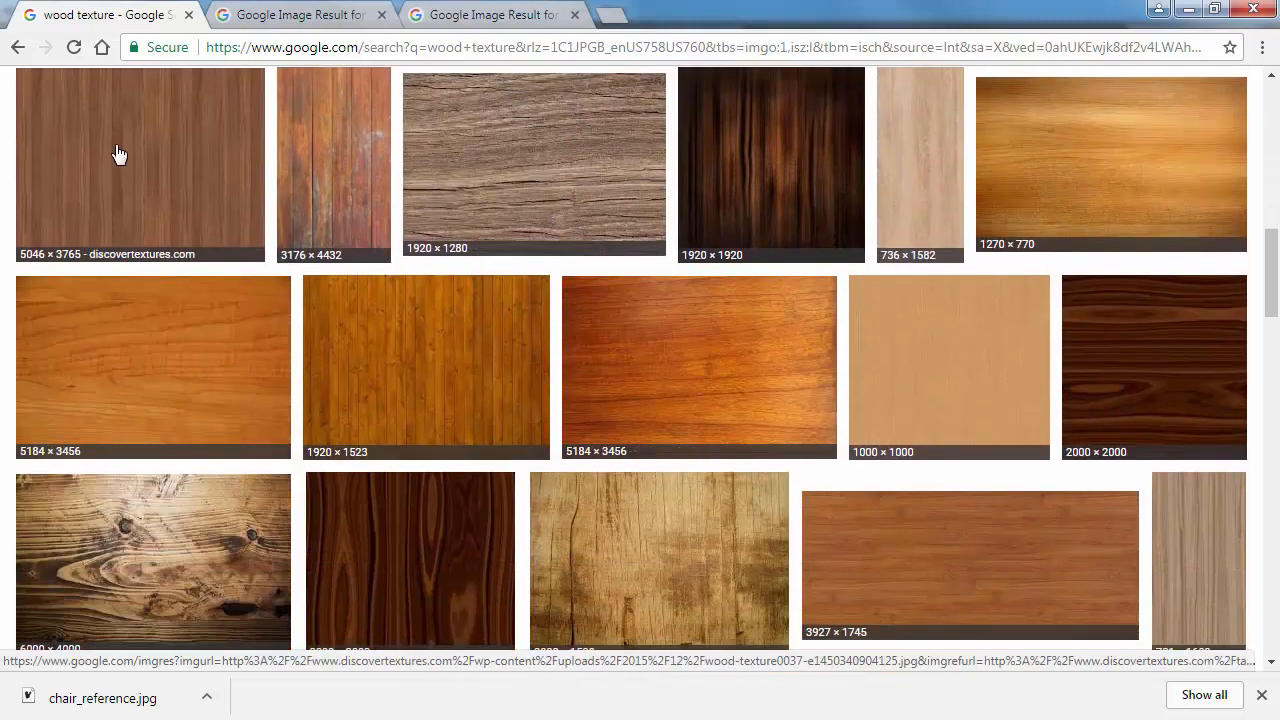
{"action": "middle_click", "coordinate": [117, 153]}
{"action": "left_click", "coordinate": [690, 14]}
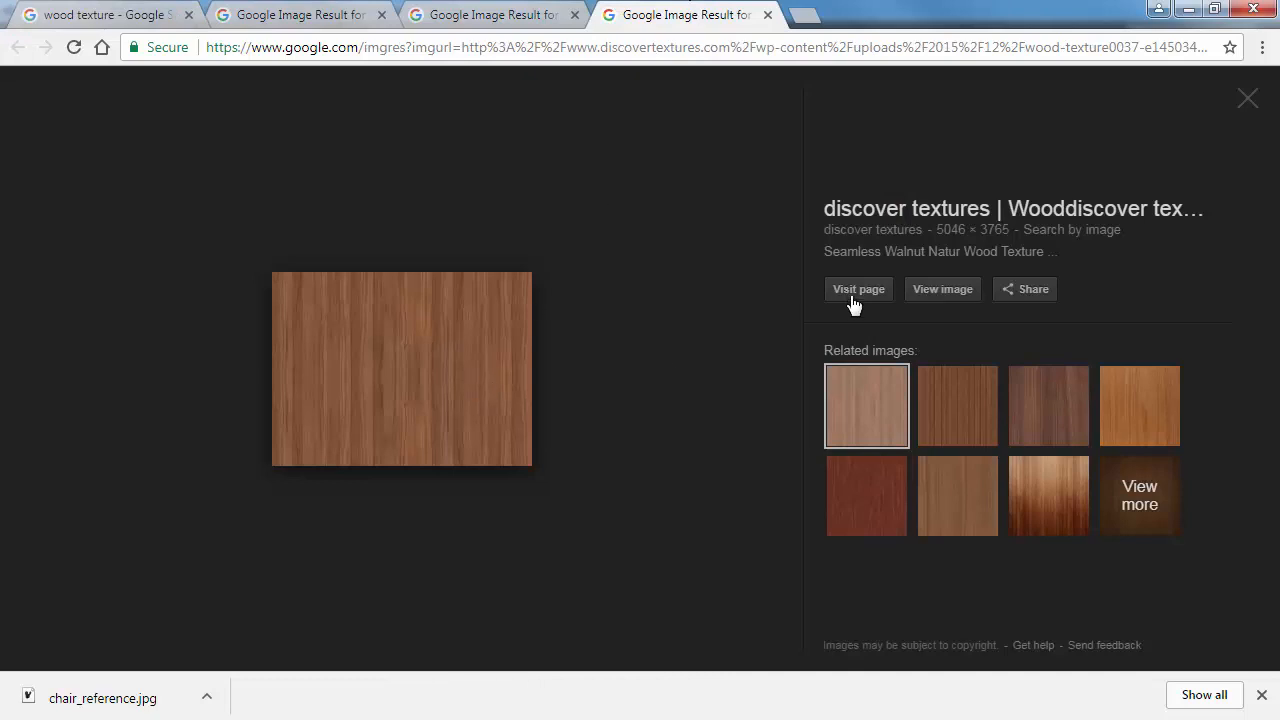
{"action": "left_click", "coordinate": [959, 297]}
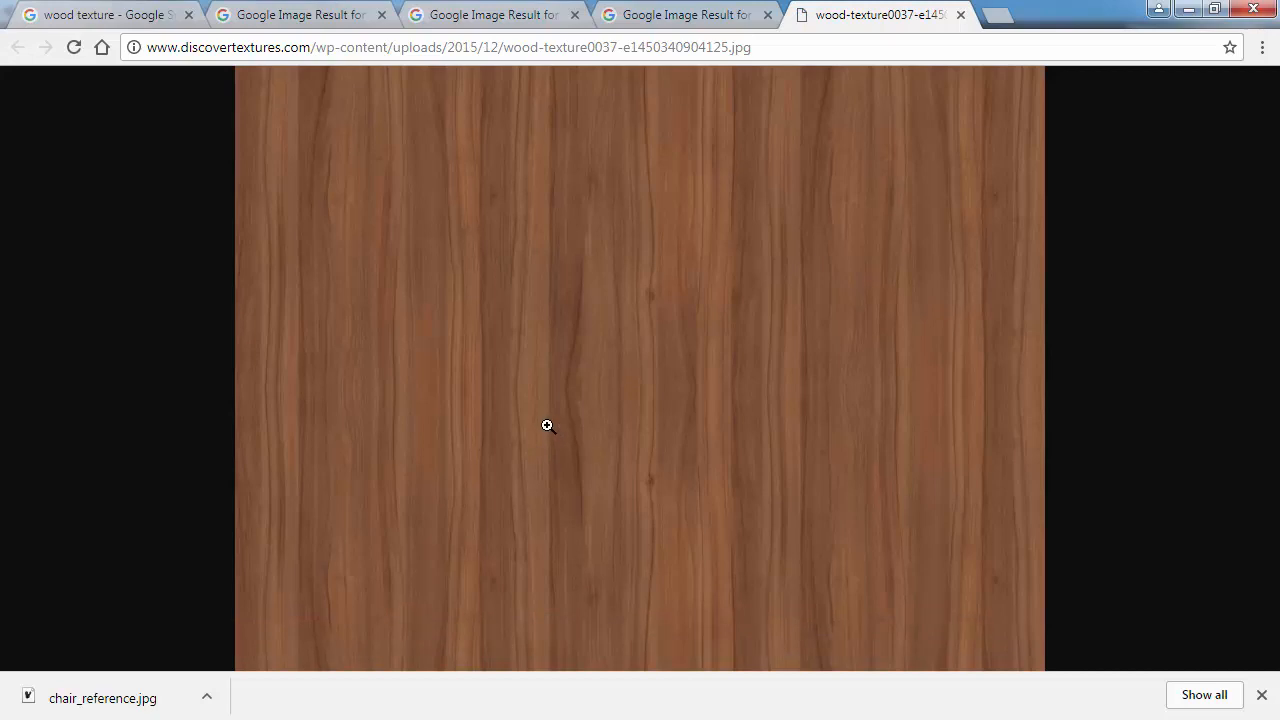
Step: Save the wood texture image into the tex folder of Assignment_1 under its original file name
{"action": "right_click", "coordinate": [529, 269]}
{"action": "left_click", "coordinate": [588, 310]}
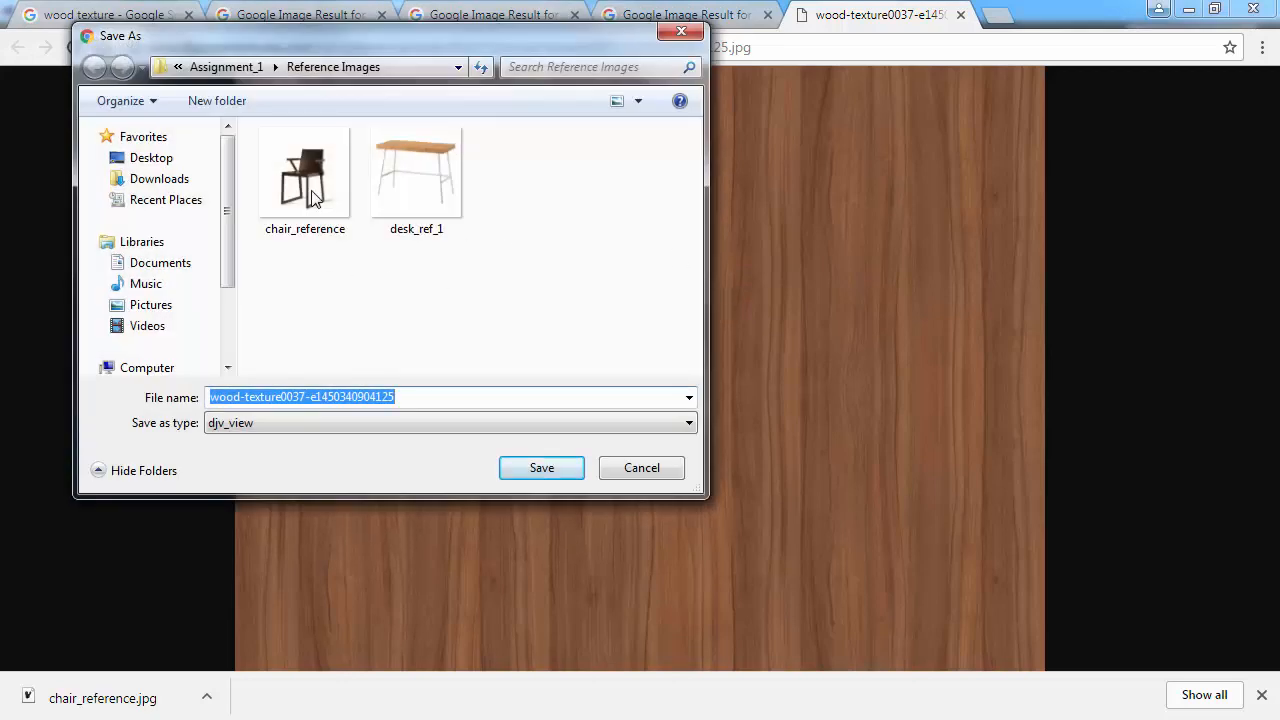
{"action": "left_click", "coordinate": [218, 68]}
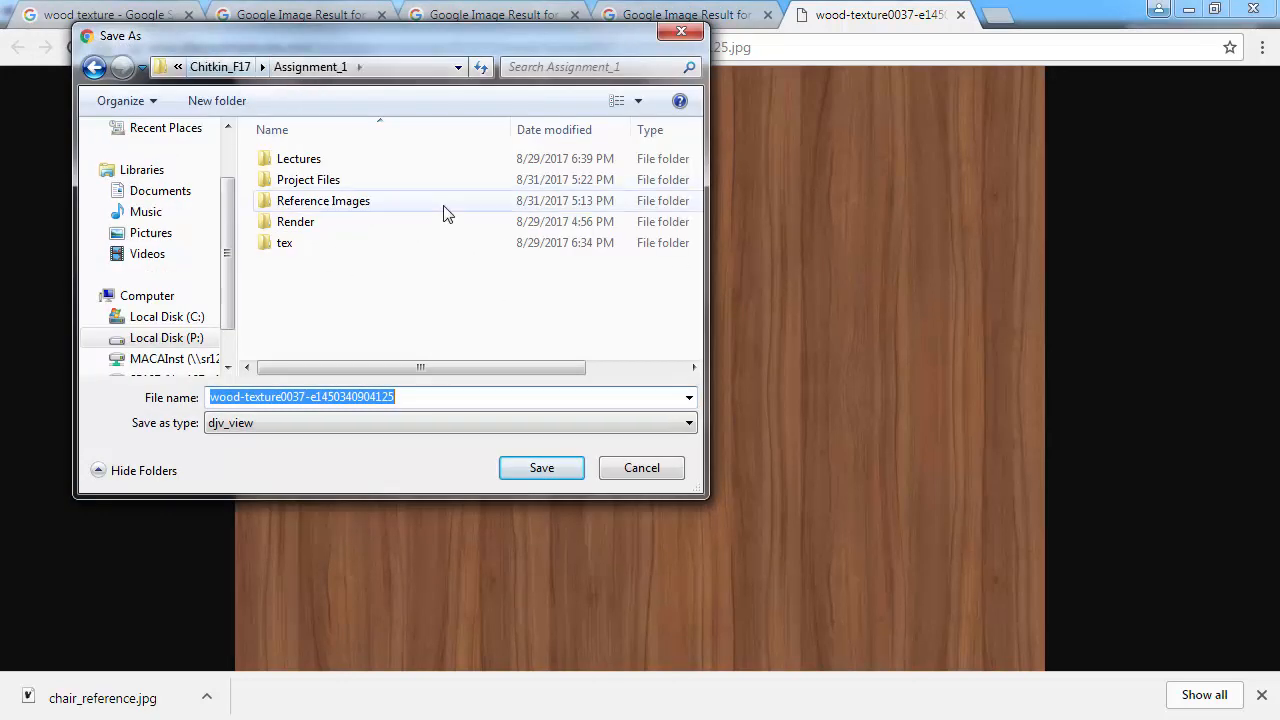
{"action": "left_click", "coordinate": [310, 245]}
{"action": "double_click", "coordinate": [310, 245]}
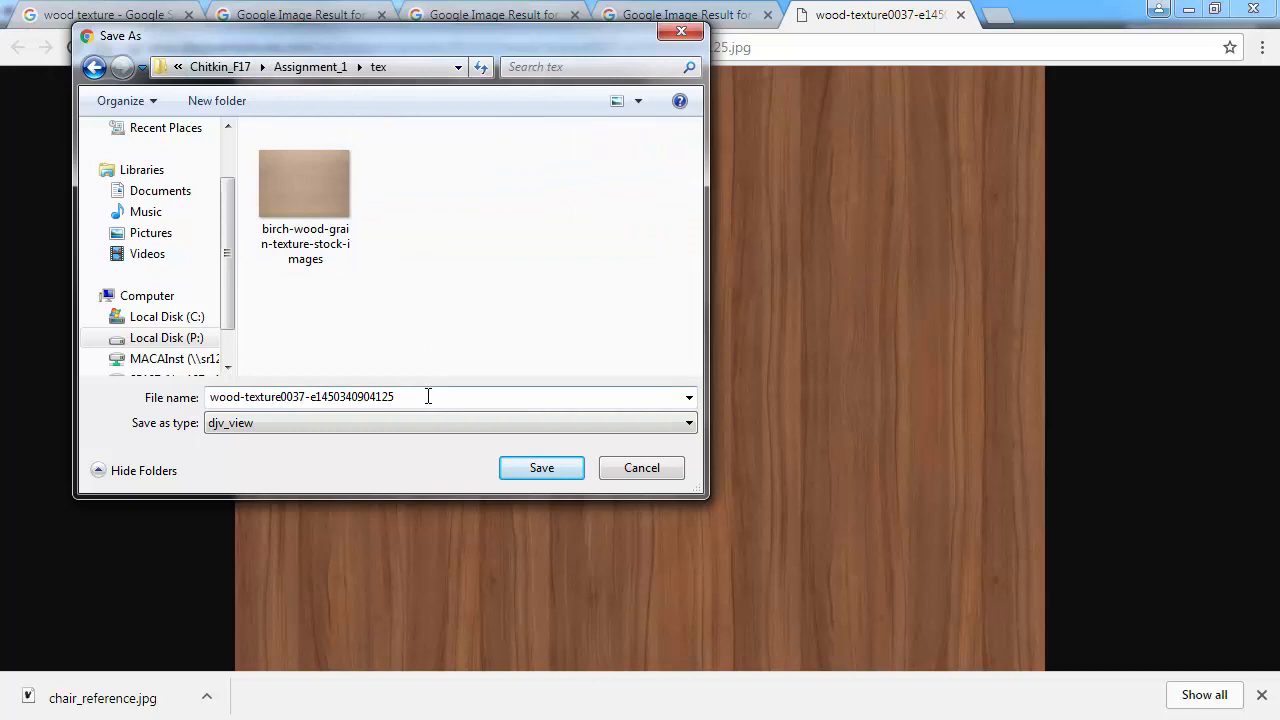
{"action": "left_click", "coordinate": [558, 470]}
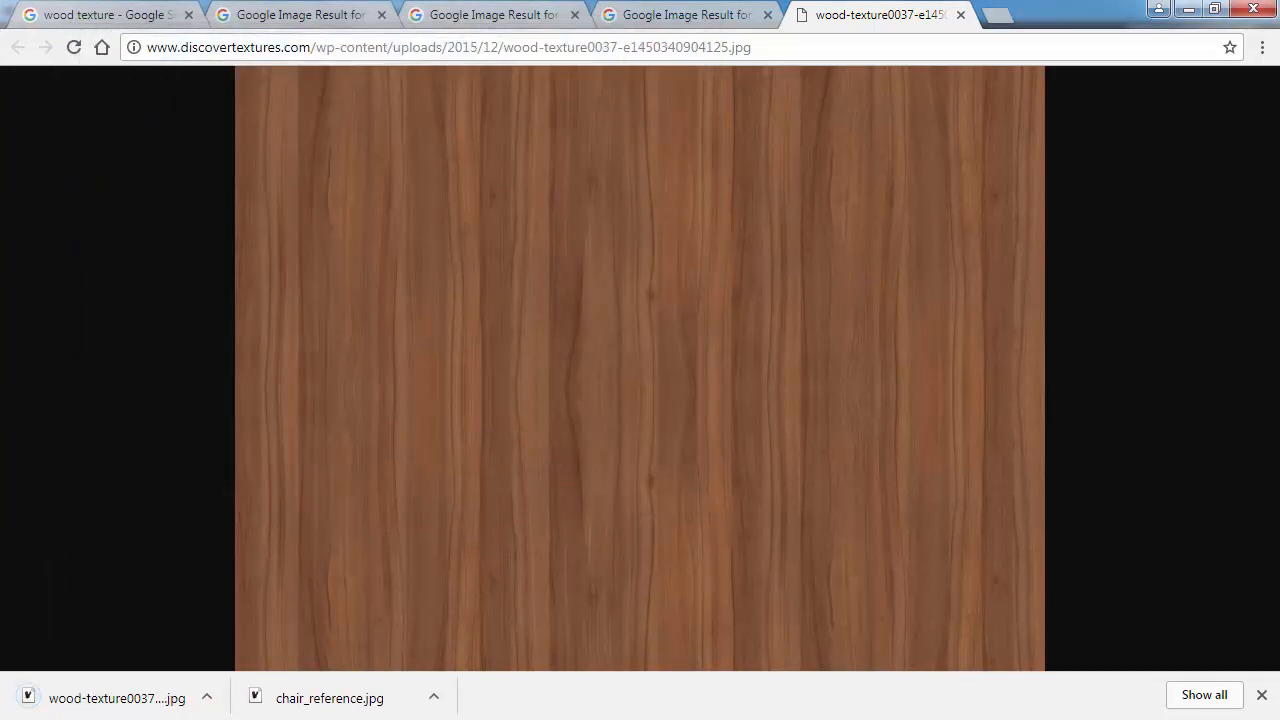
Step: Switch to Cinema 4D and create a new material named "Chair Wood Material"
{"action": "key", "text": "alt+Tab"}
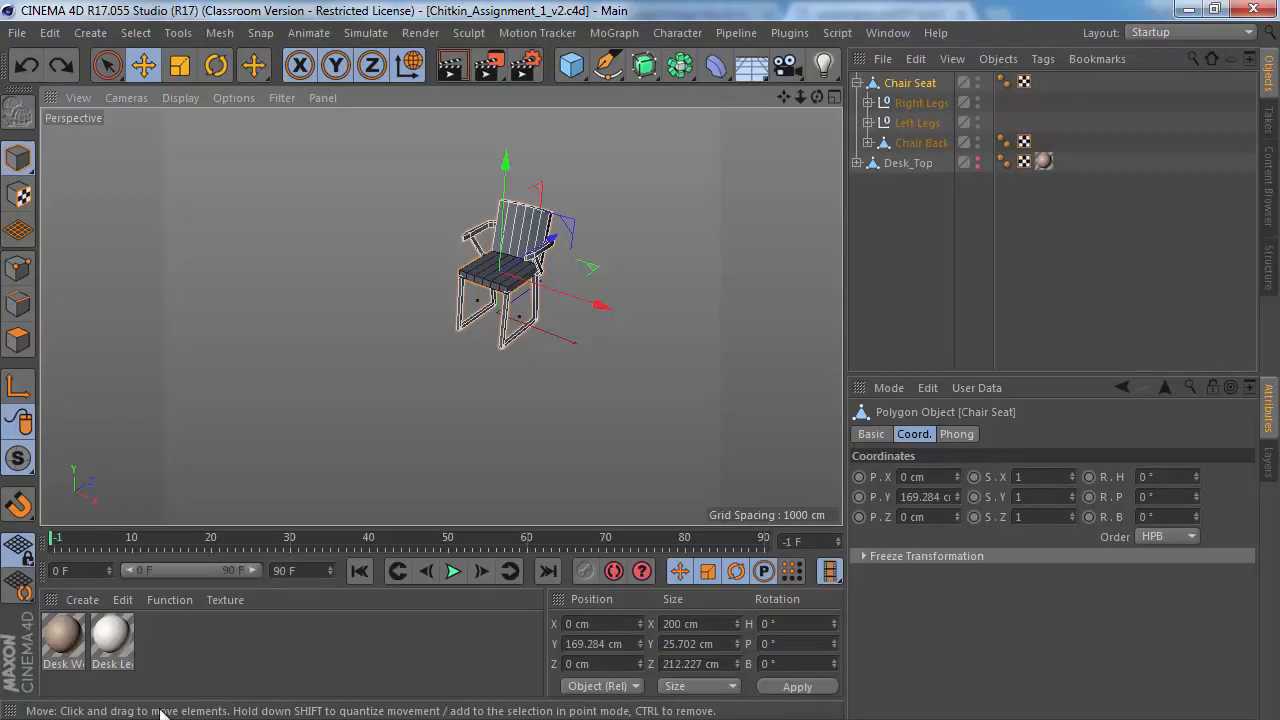
{"action": "double_click", "coordinate": [185, 627]}
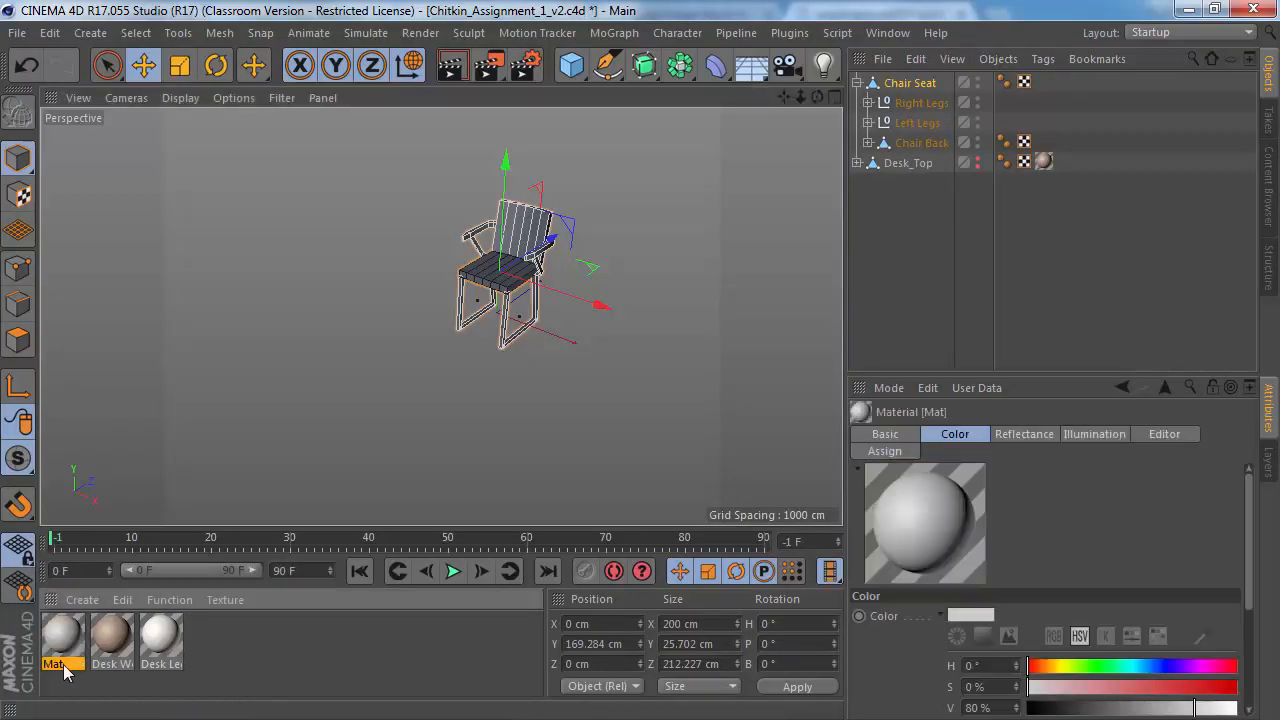
{"action": "double_click", "coordinate": [55, 664]}
{"action": "type", "text": "C"}
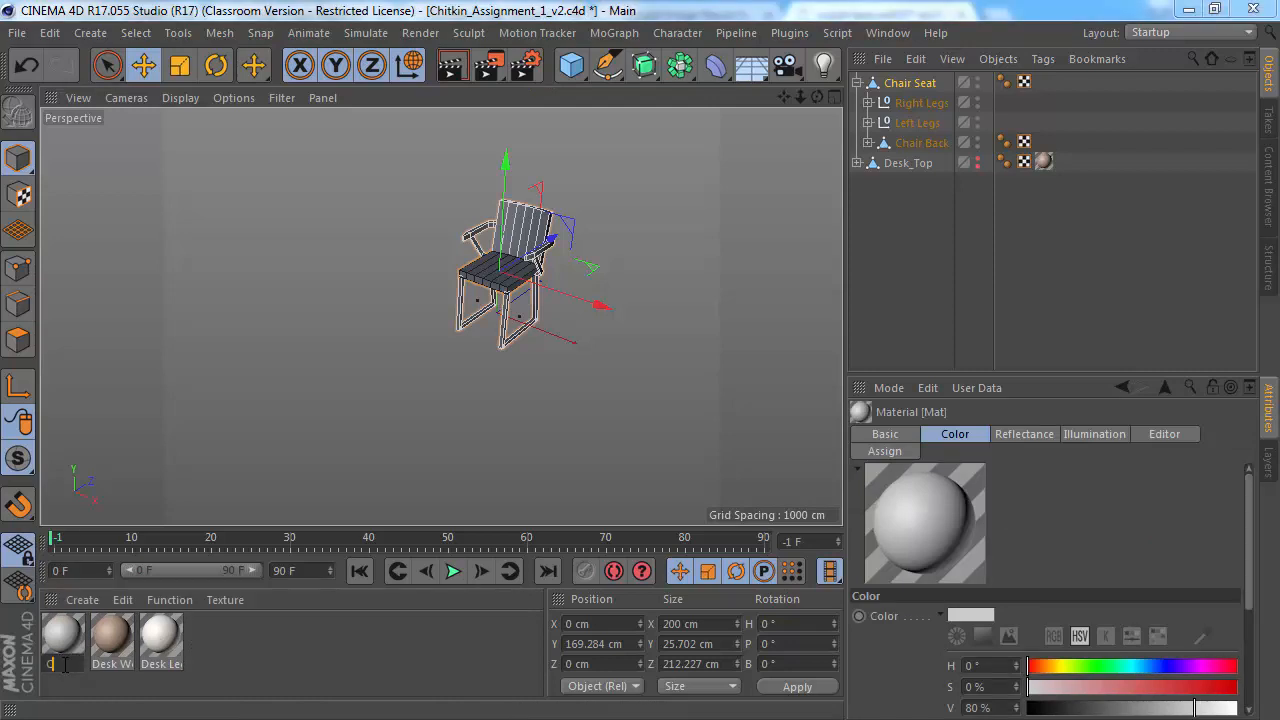
{"action": "type", "text": "hair Wood Material"}
{"action": "key", "text": "BackSpace"}
{"action": "key", "text": "BackSpace"}
{"action": "key", "text": "BackSpace"}
{"action": "type", "text": "ial"}
{"action": "key", "text": "Return"}
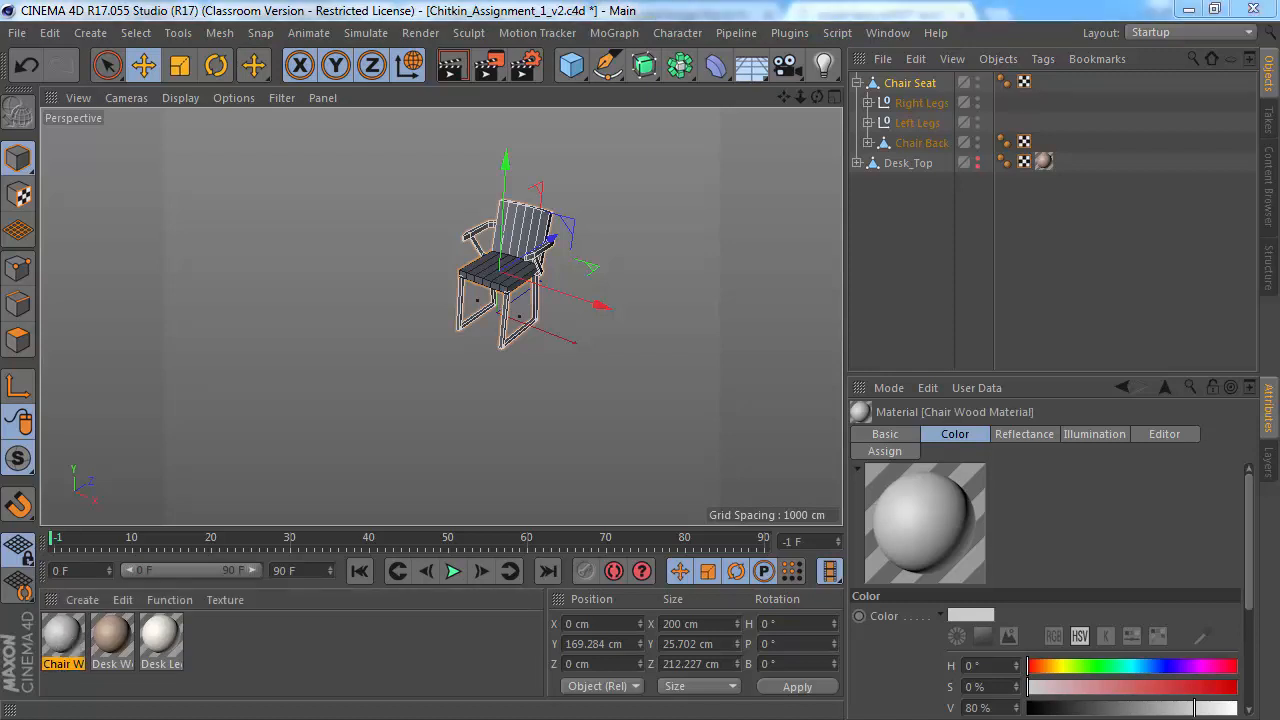
{"action": "left_click_drag", "start_coordinate": [0, 300], "coordinate": [370, 131]}
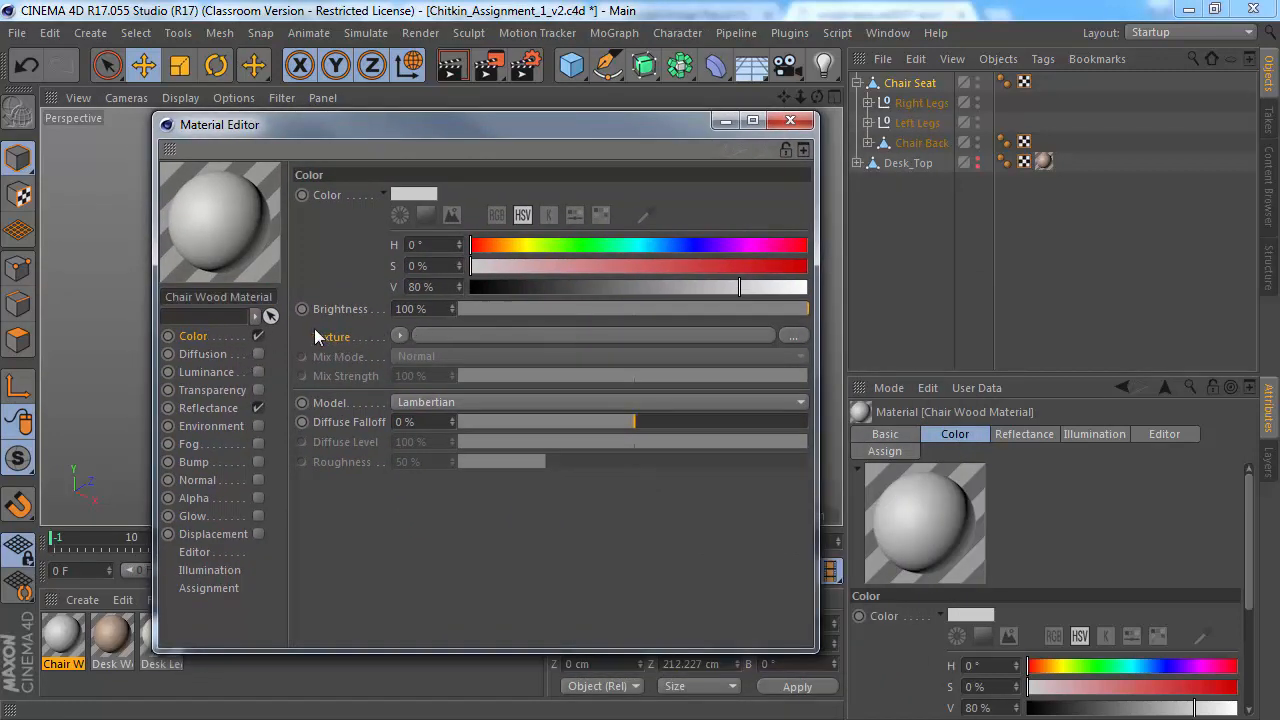
{"action": "left_click", "coordinate": [793, 336]}
{"action": "scroll", "coordinate": [320, 302], "scroll_direction": "down", "scroll_amount": 2}
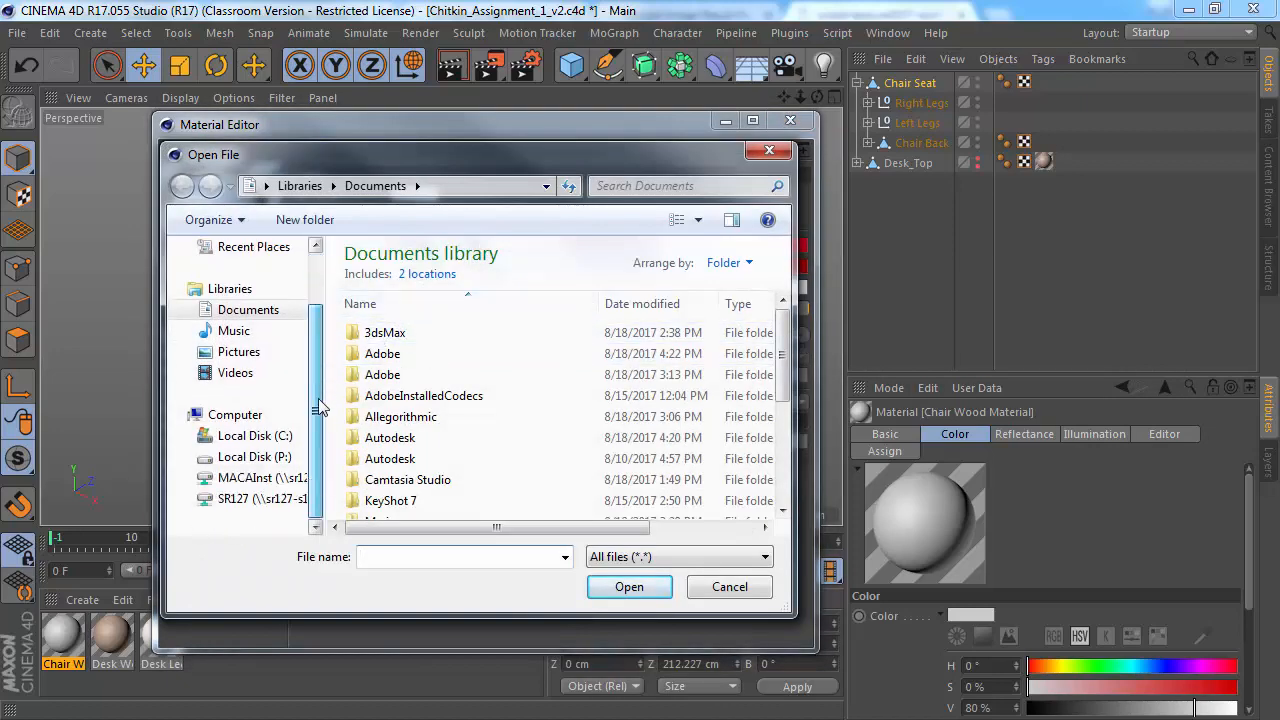
{"action": "left_click", "coordinate": [263, 457]}
{"action": "double_click", "coordinate": [395, 278]}
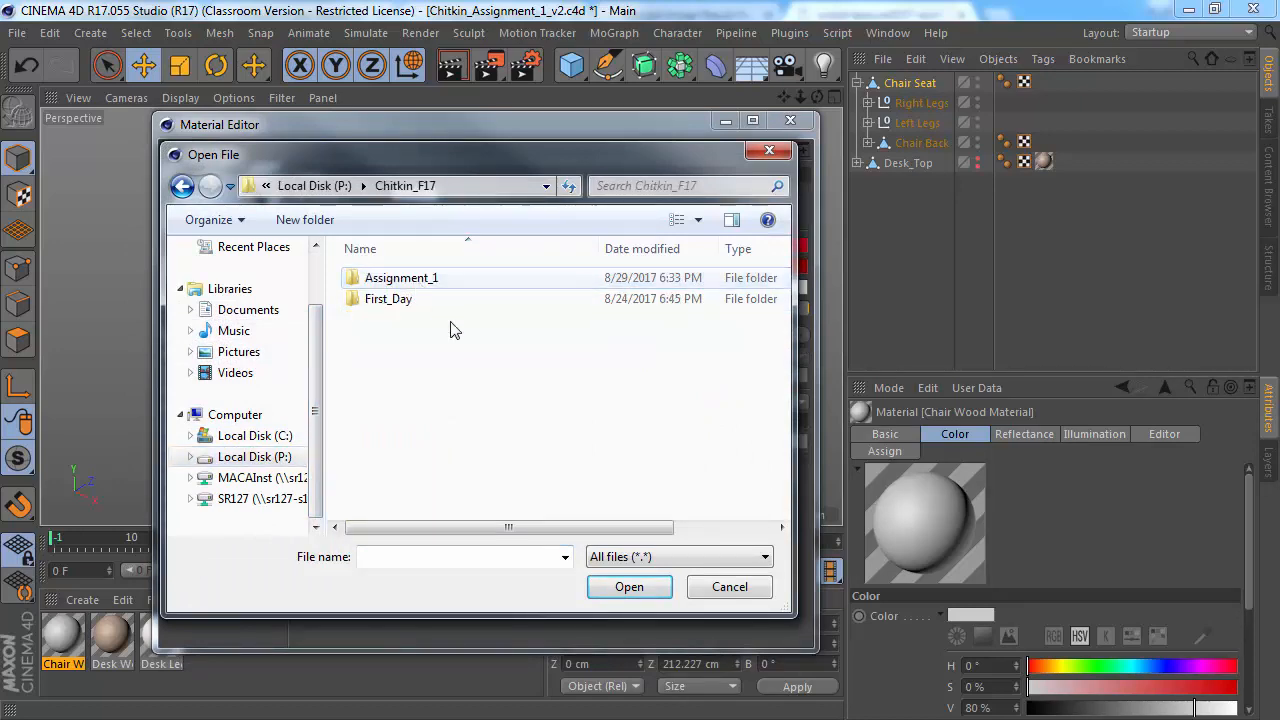
{"action": "double_click", "coordinate": [395, 278]}
{"action": "double_click", "coordinate": [395, 362]}
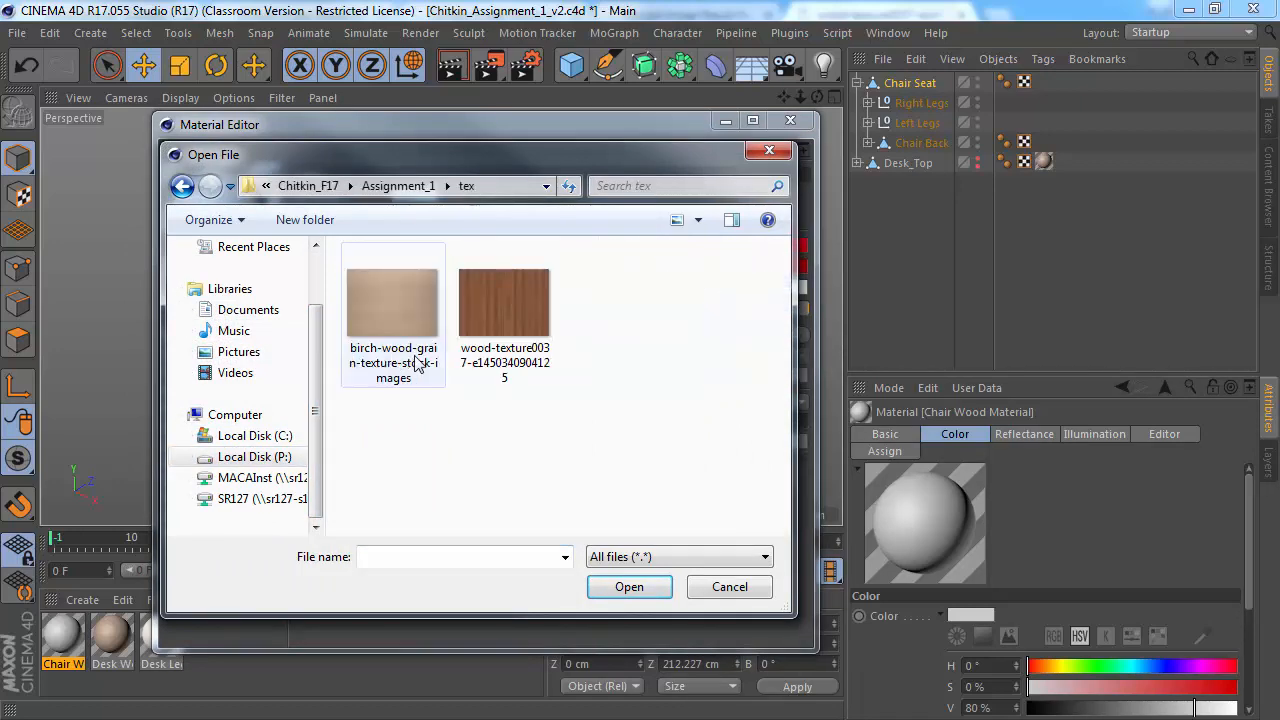
{"action": "left_click", "coordinate": [517, 306]}
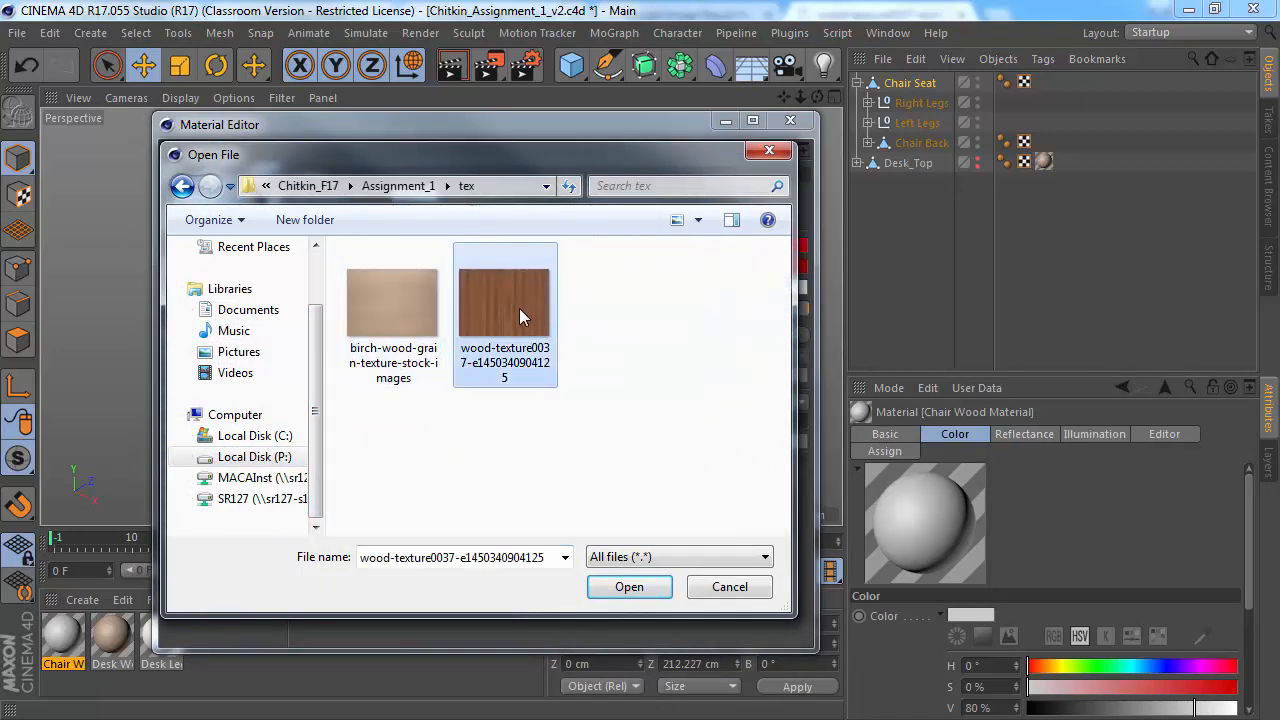
{"action": "left_click", "coordinate": [633, 589]}
{"action": "left_click", "coordinate": [652, 449]}
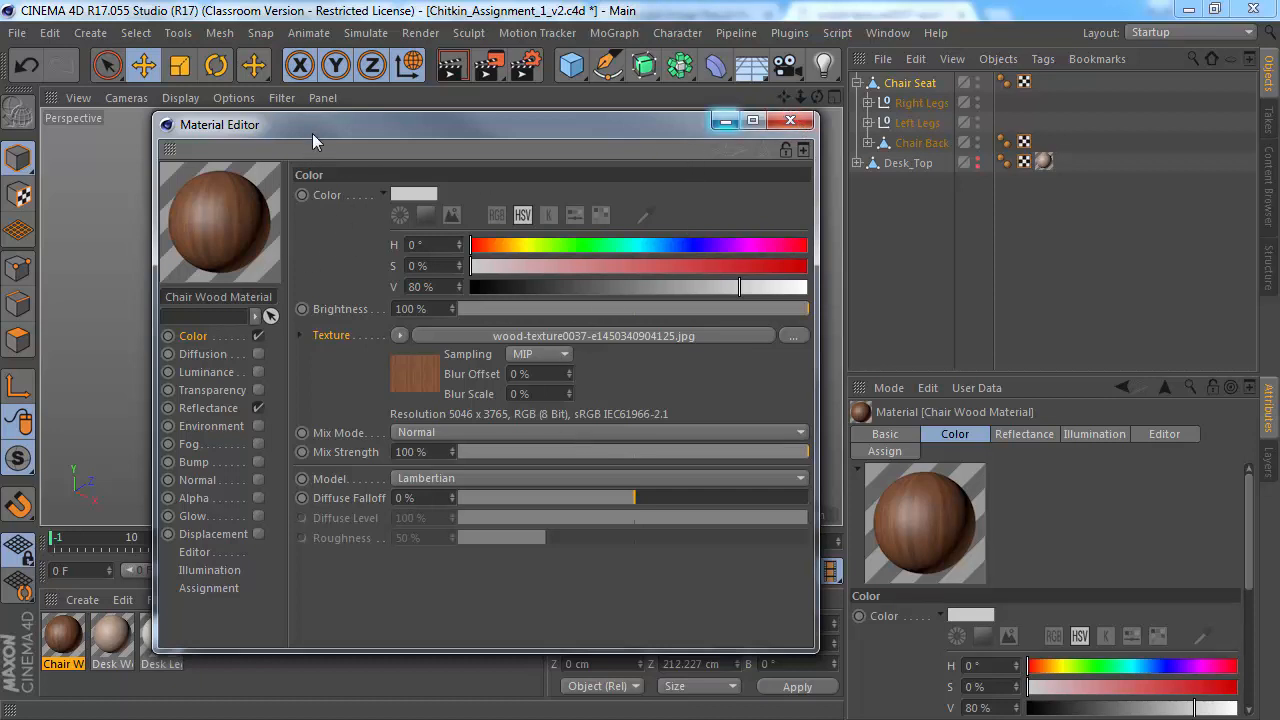
Step: Close the Material Editor and apply Chair Wood Material to the Chair Seat object
{"action": "left_click_drag", "start_coordinate": [312, 131], "coordinate": [362, 122]}
{"action": "left_click", "coordinate": [840, 111]}
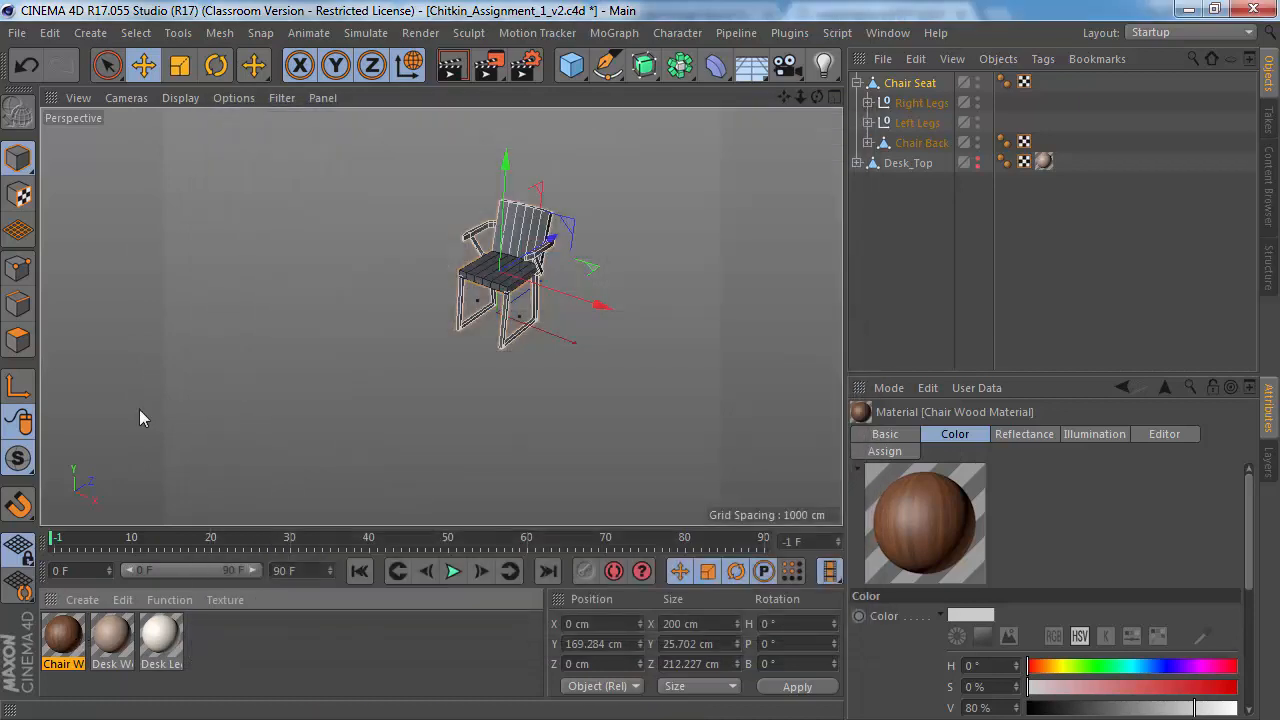
{"action": "left_click", "coordinate": [922, 86]}
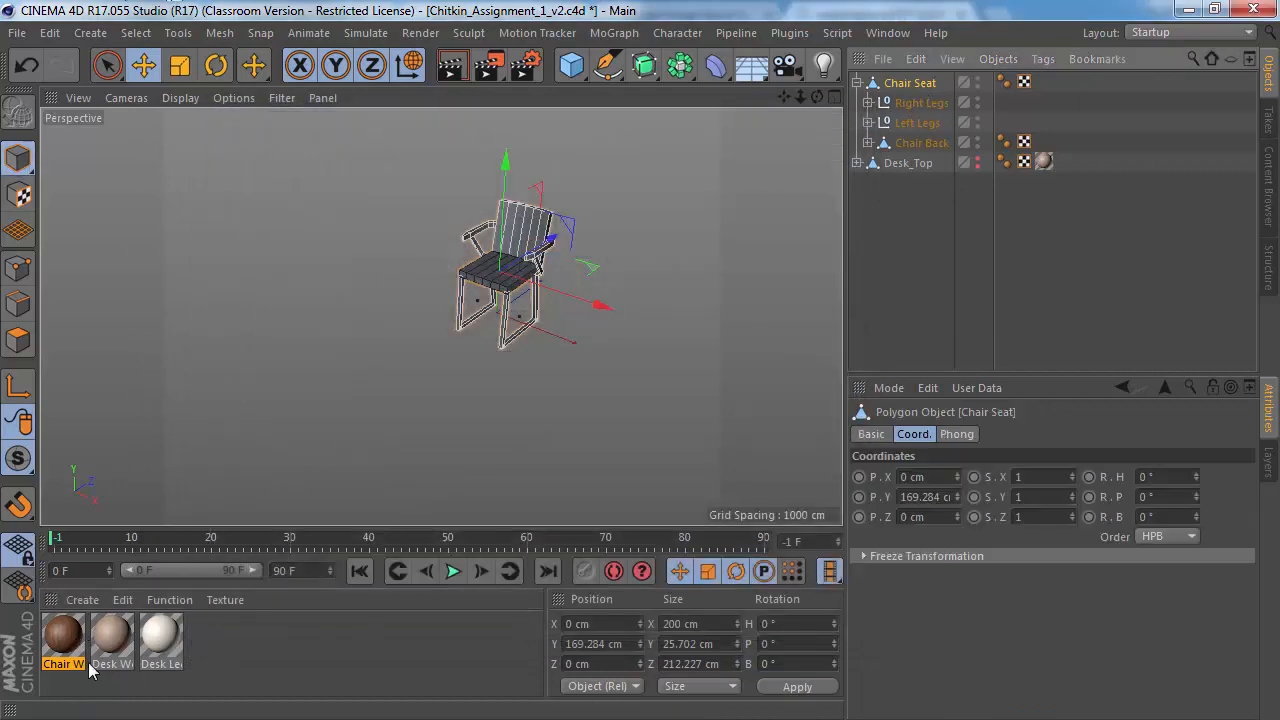
{"action": "left_click", "coordinate": [76, 642]}
{"action": "left_click_drag", "start_coordinate": [73, 642], "coordinate": [921, 84]}
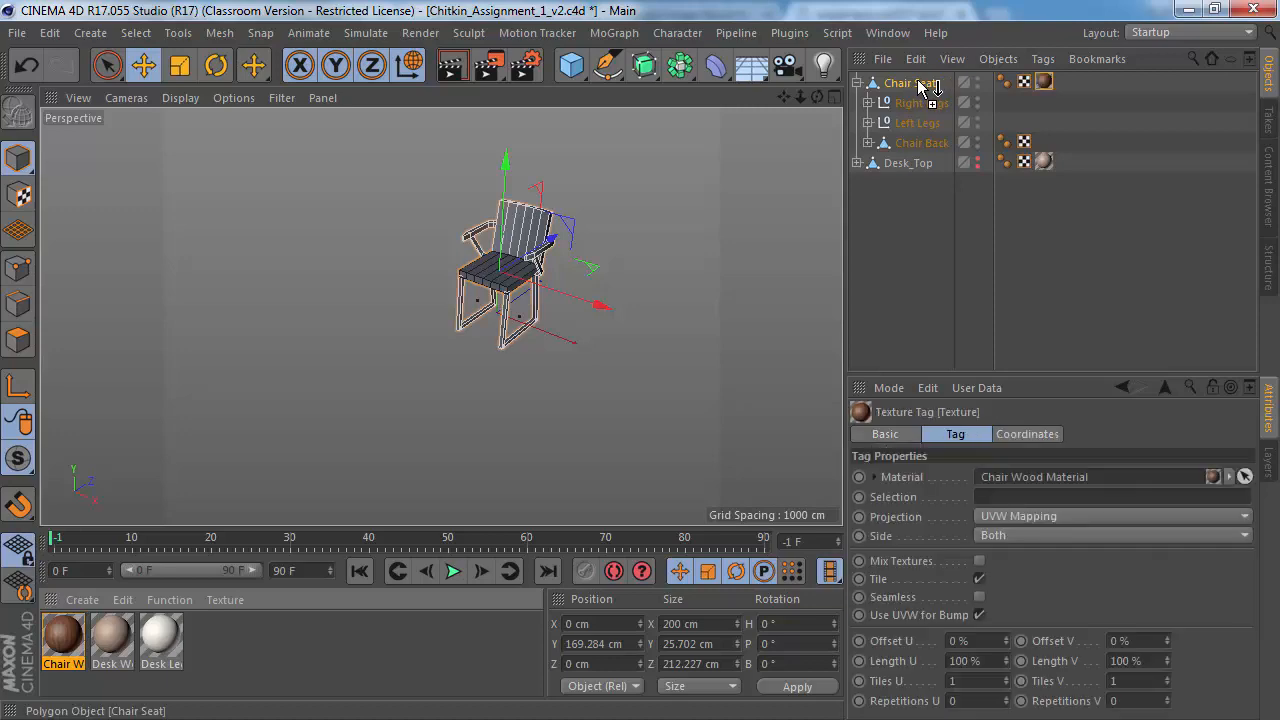
{"action": "right_click_drag", "start_coordinate": [503, 270], "coordinate": [660, 240], "text": "alt"}
{"action": "left_click_drag", "start_coordinate": [486, 256], "coordinate": [528, 303], "text": "alt"}
{"action": "right_click_drag", "start_coordinate": [528, 303], "coordinate": [484, 318], "text": "alt"}
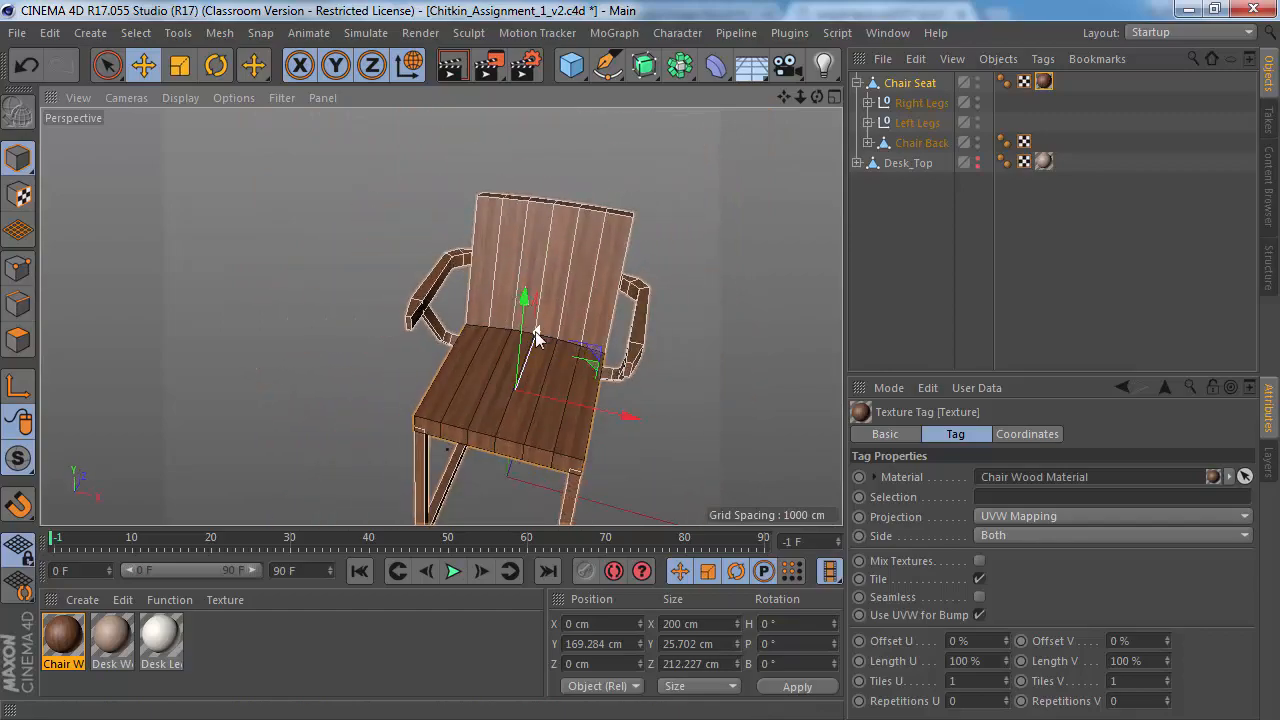
{"action": "middle_click_drag", "start_coordinate": [534, 334], "coordinate": [511, 272], "text": "alt"}
Step: Reopen Chair Wood Material for editing and wrap its color texture in a Layer shader
{"action": "key", "text": "alt+Tab"}
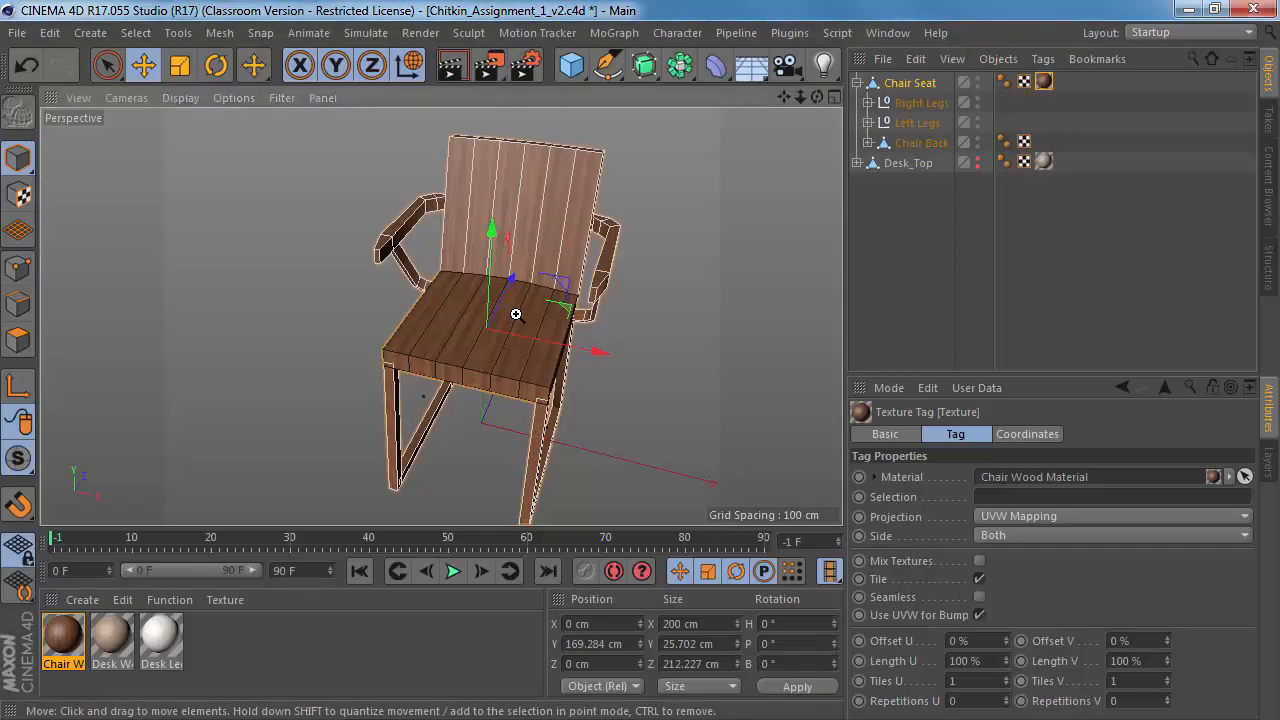
{"action": "left_click_drag", "start_coordinate": [434, 342], "coordinate": [440, 300], "text": "alt"}
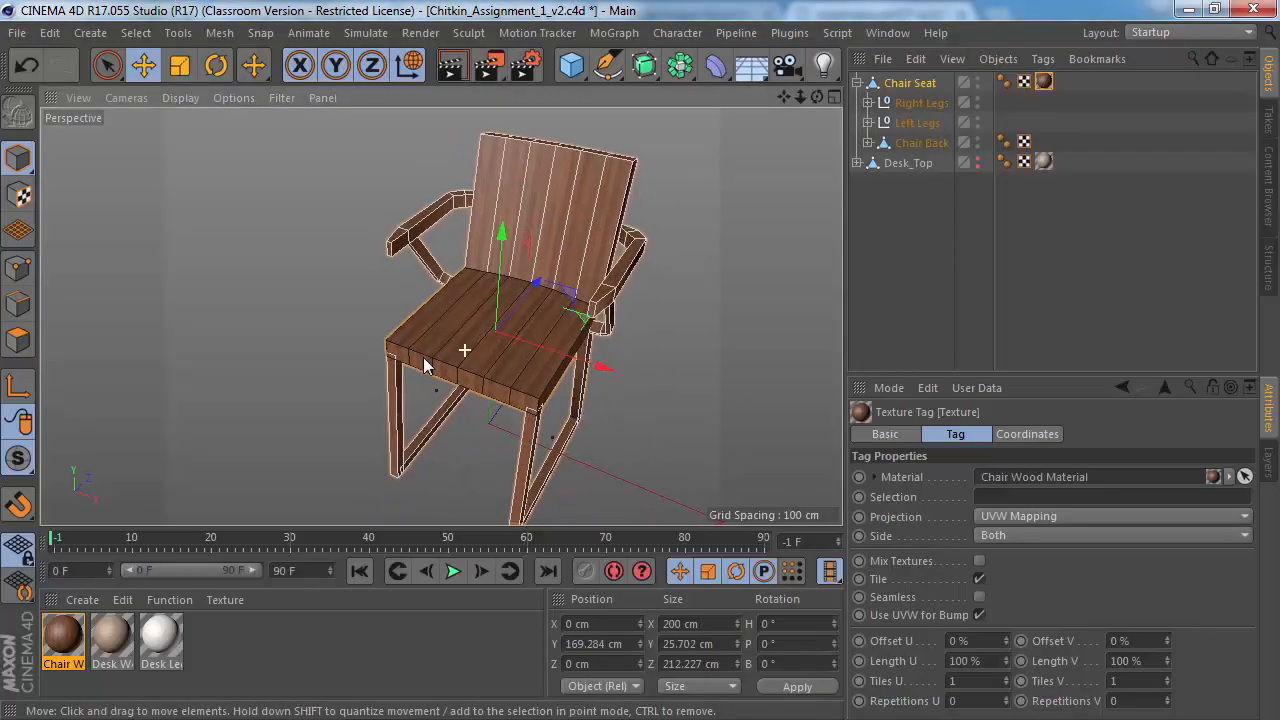
{"action": "left_click", "coordinate": [48, 638]}
{"action": "double_click", "coordinate": [63, 635]}
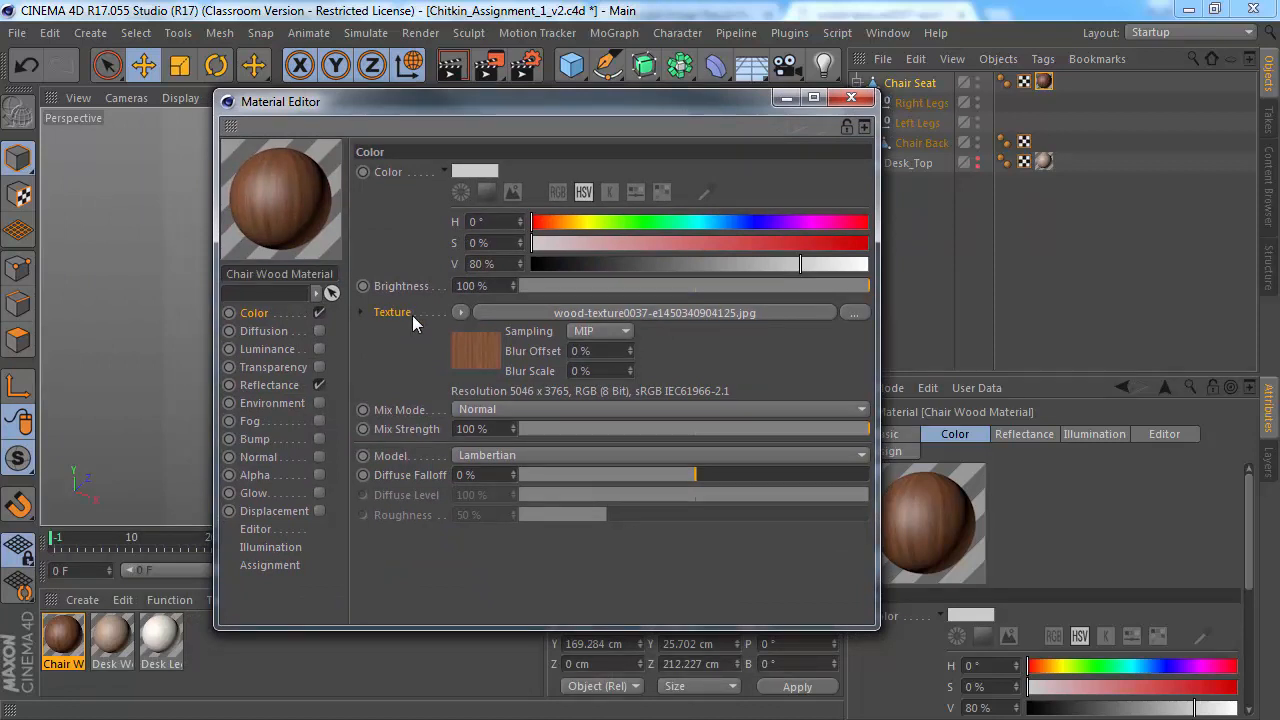
{"action": "left_click", "coordinate": [462, 313]}
{"action": "left_click", "coordinate": [408, 311]}
{"action": "left_click", "coordinate": [460, 314]}
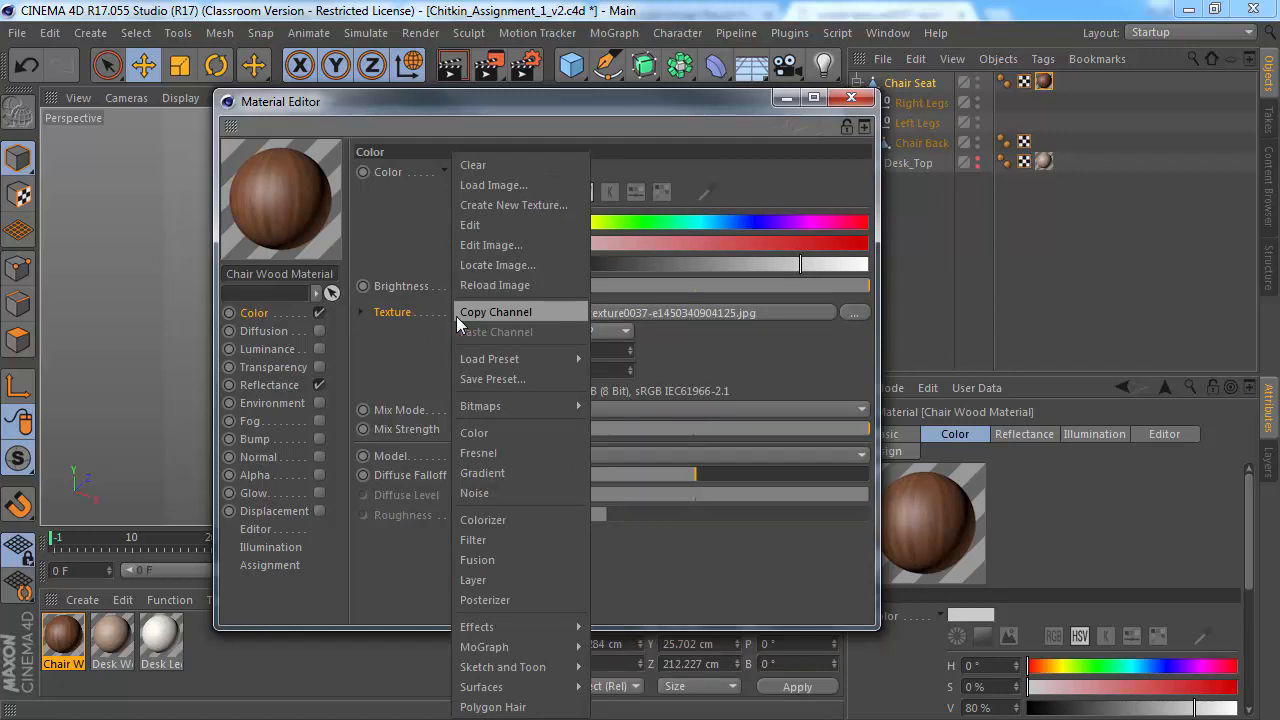
{"action": "left_click", "coordinate": [480, 579]}
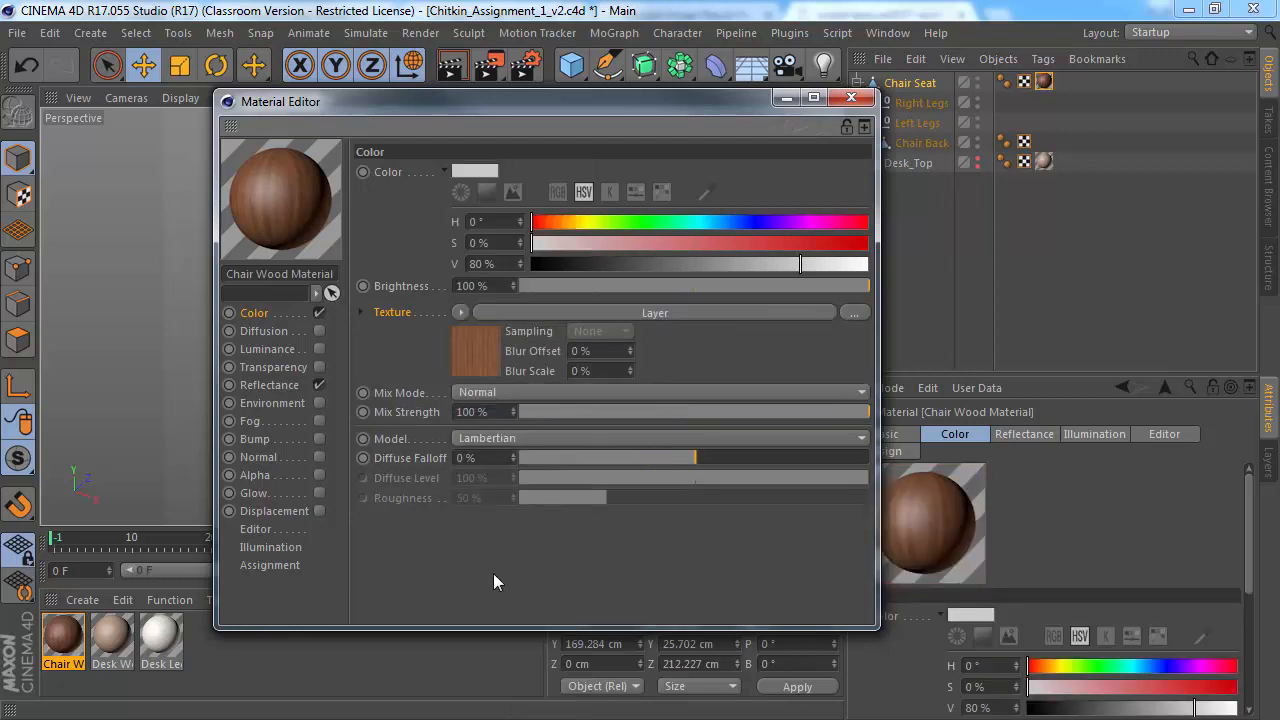
Step: Open the Layer shader and add a Color shader layer above the wood bitmap
{"action": "left_click", "coordinate": [482, 346]}
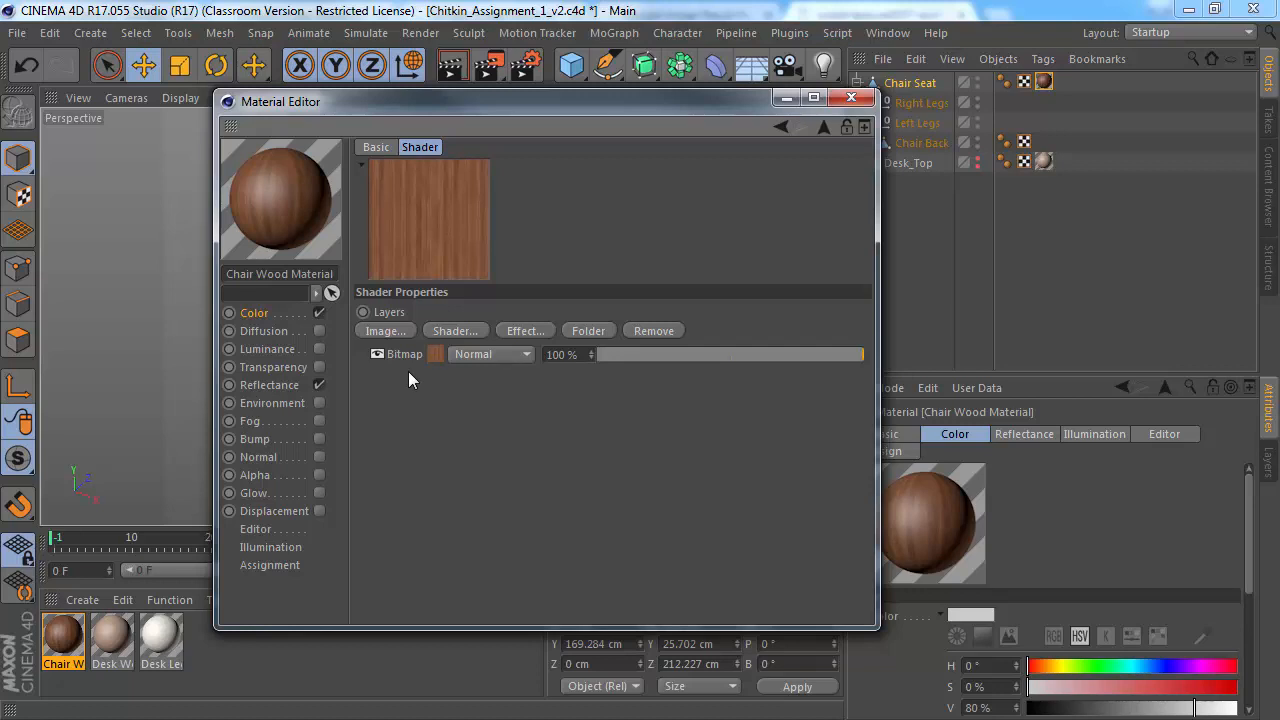
{"action": "left_click", "coordinate": [527, 331]}
{"action": "left_click", "coordinate": [469, 331]}
{"action": "left_click", "coordinate": [452, 331]}
{"action": "left_click", "coordinate": [452, 331]}
{"action": "left_click", "coordinate": [455, 328]}
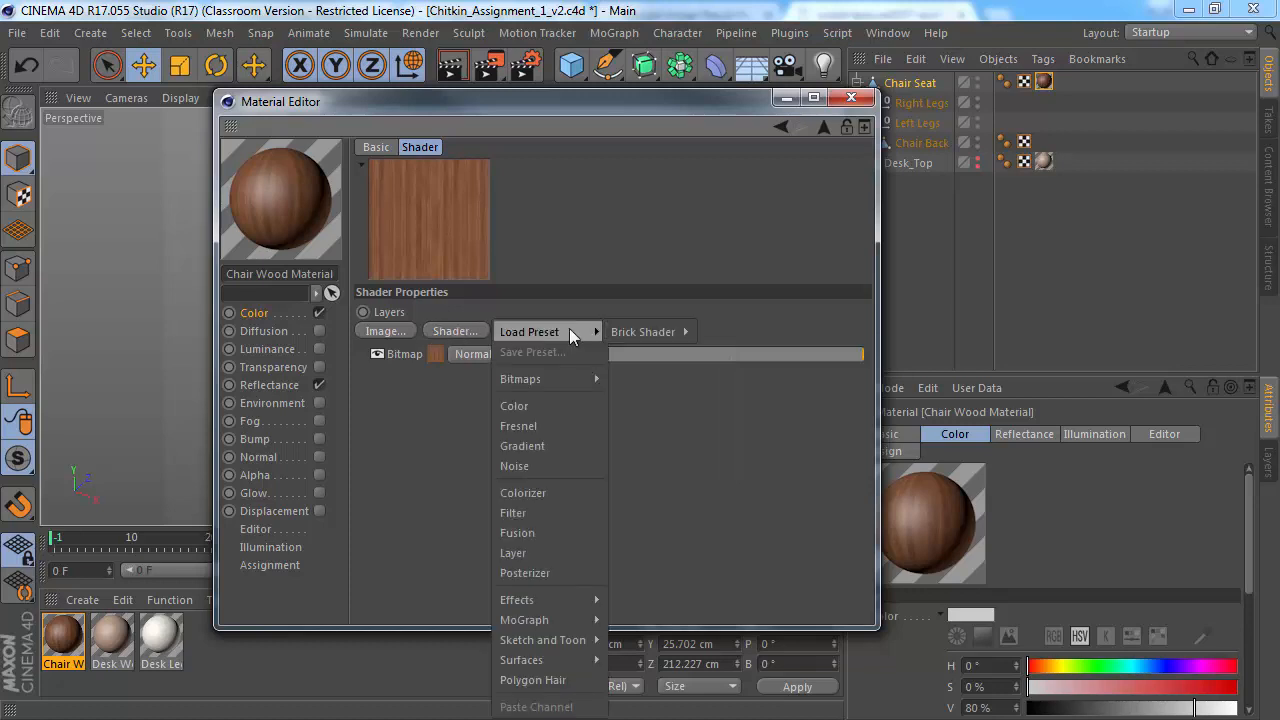
{"action": "left_click", "coordinate": [522, 404]}
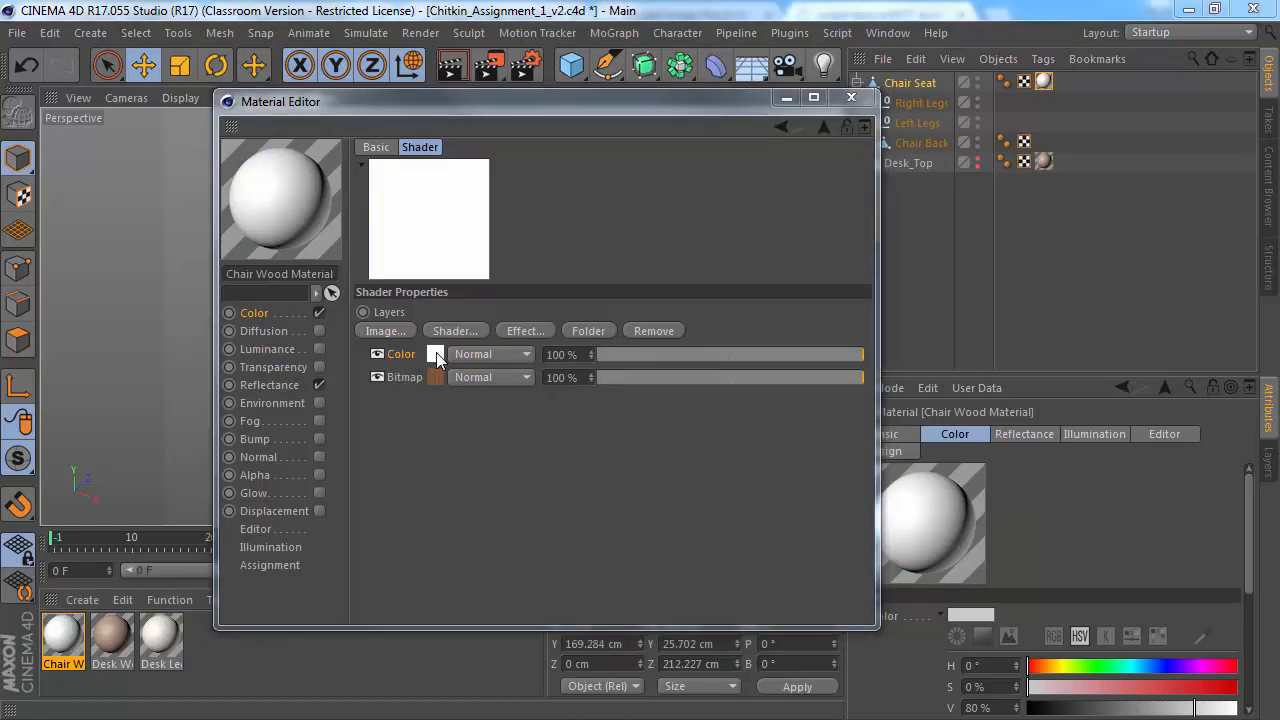
Step: Open the Color shader layer, sample a dark brown from the screen as its color, and return to the layer list
{"action": "key", "text": "alt+Tab"}
{"action": "left_click_drag", "start_coordinate": [479, 41], "coordinate": [0, 58]}
{"action": "left_click", "coordinate": [432, 392]}
{"action": "left_click", "coordinate": [435, 354]}
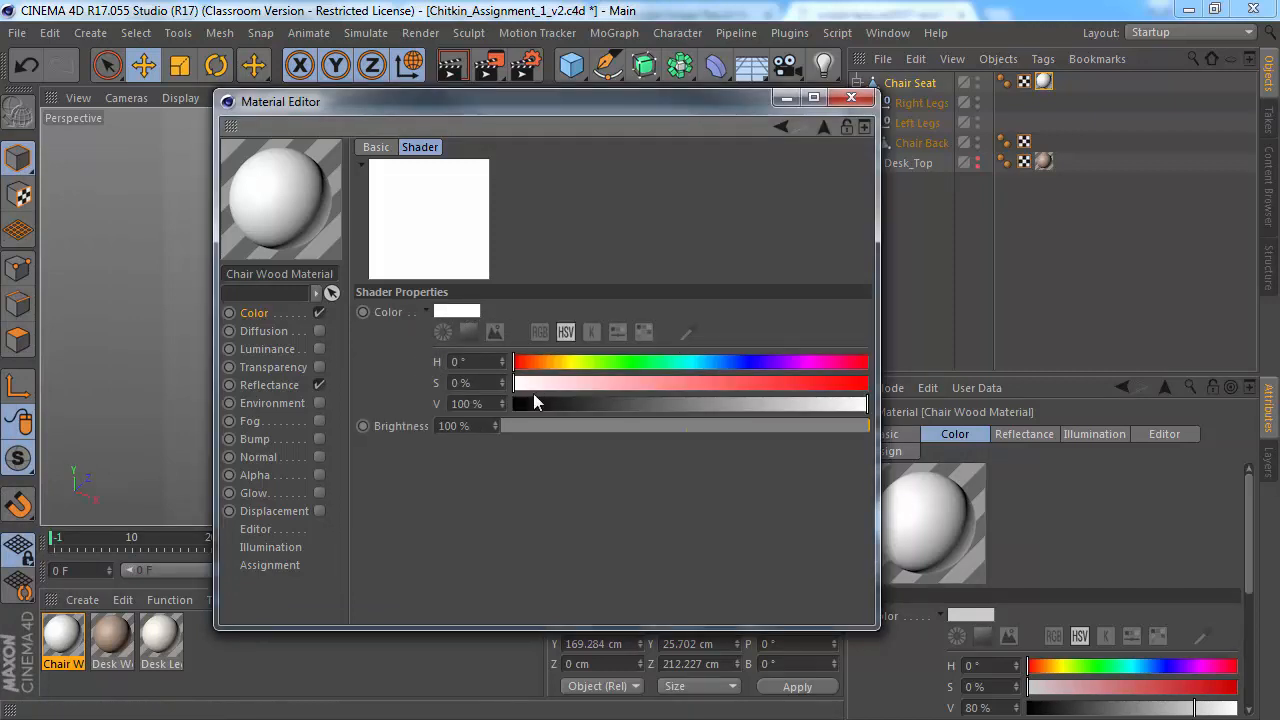
{"action": "left_click_drag", "start_coordinate": [538, 383], "coordinate": [503, 382]}
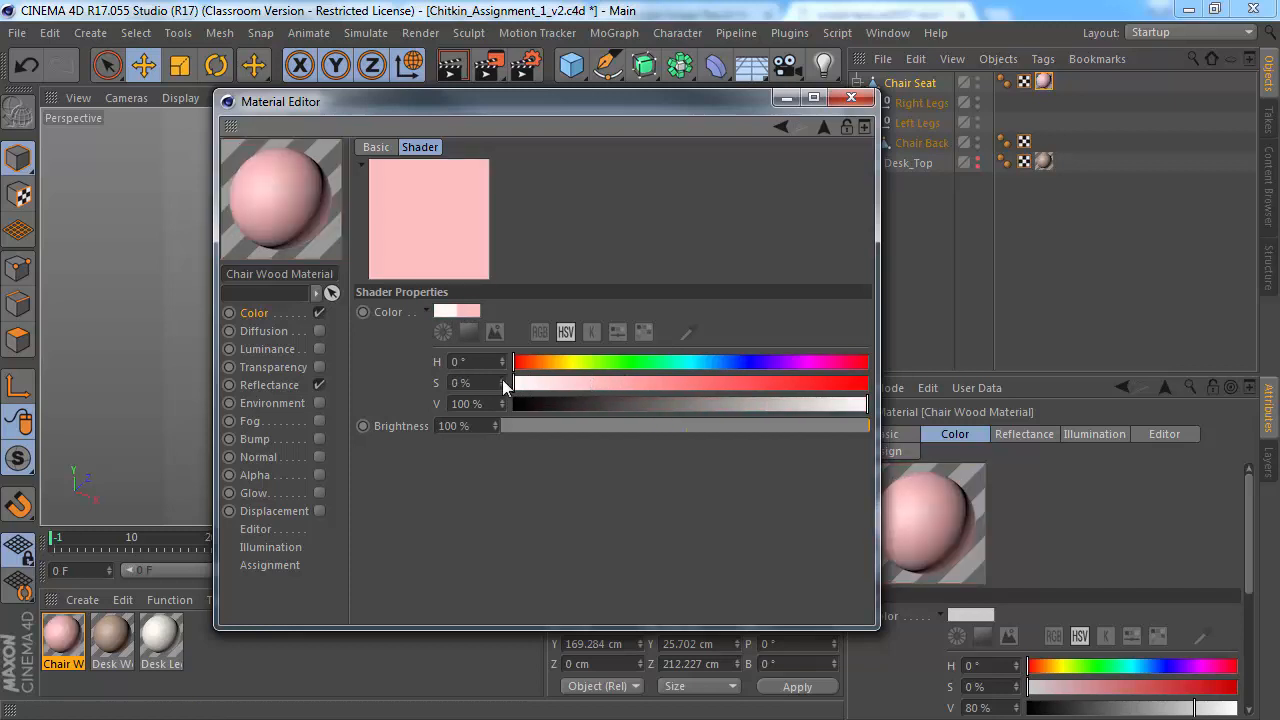
{"action": "left_click", "coordinate": [690, 334]}
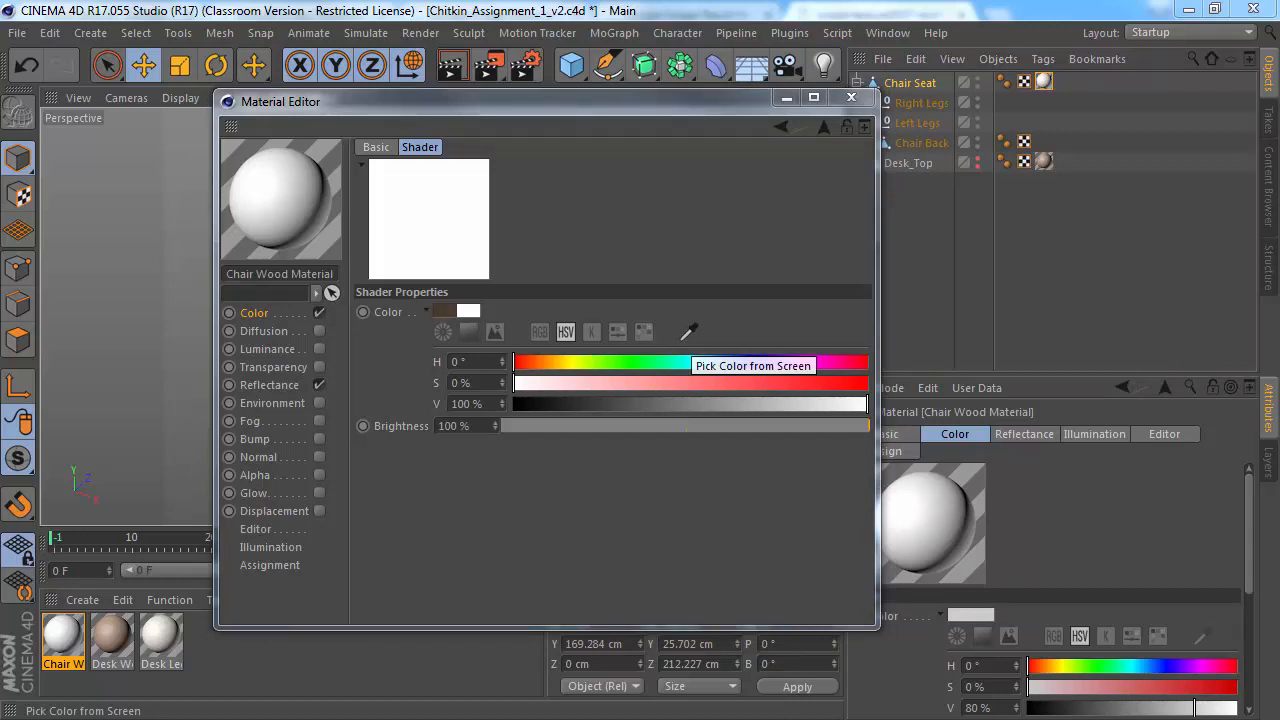
{"action": "left_click", "coordinate": [683, 338]}
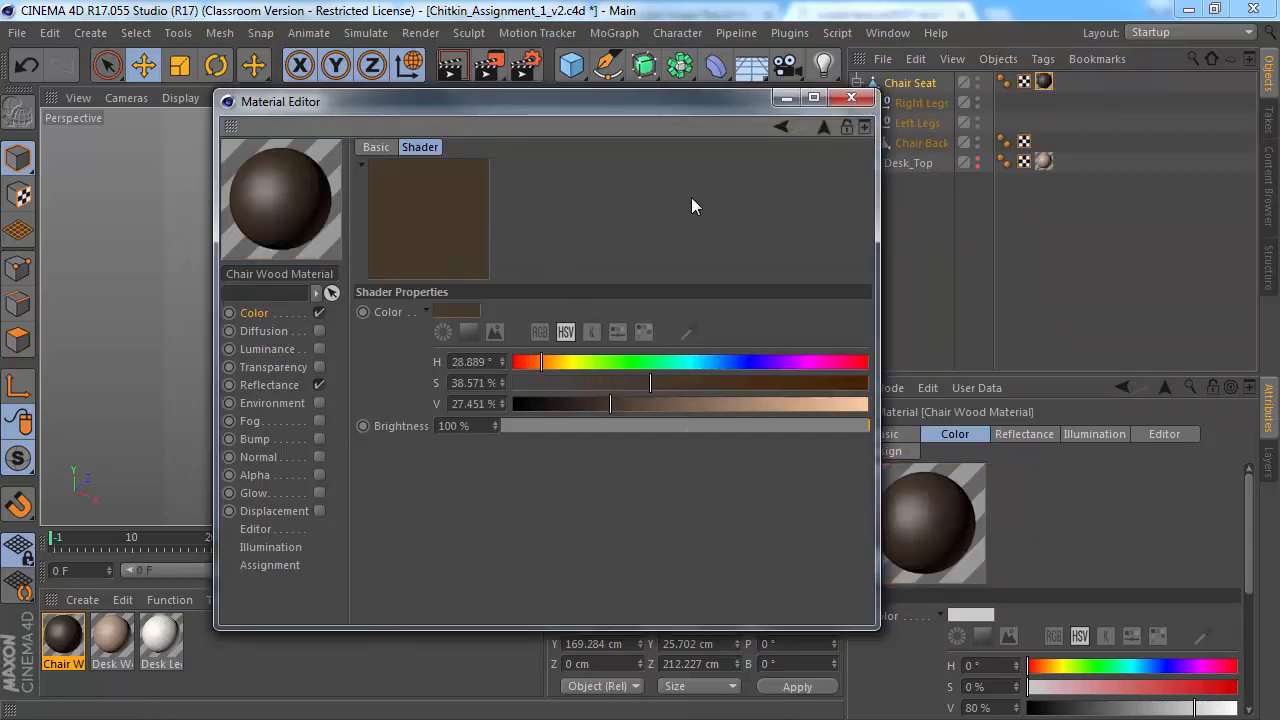
{"action": "left_click", "coordinate": [779, 125]}
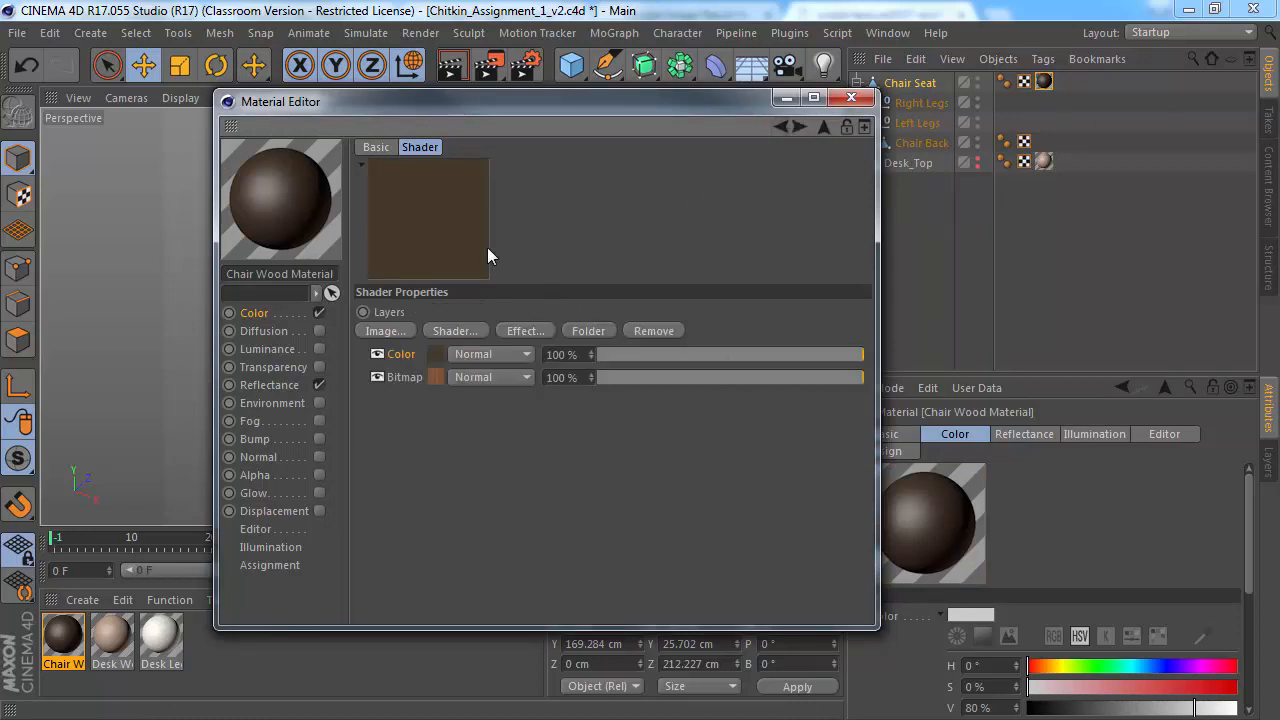
Step: Rename the Color layer to Brown and set its blend mode to Multiply
{"action": "double_click", "coordinate": [401, 356]}
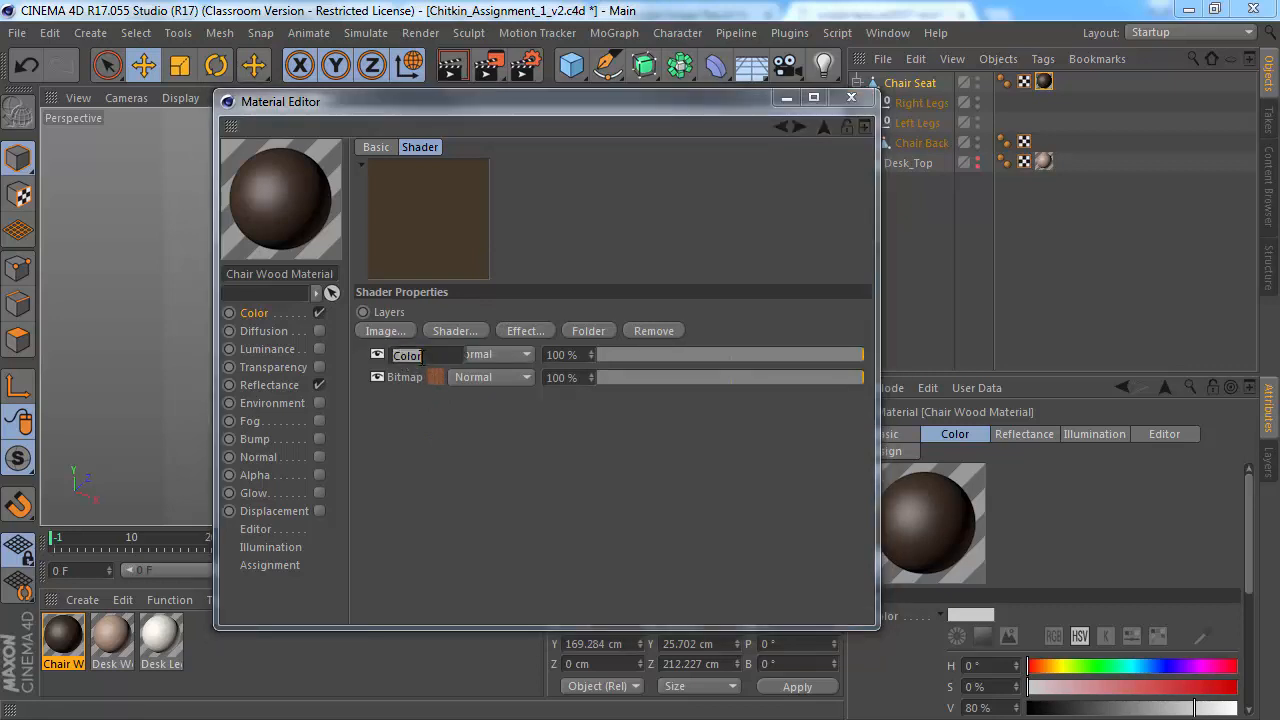
{"action": "type", "text": "Brown"}
{"action": "key", "text": "Return"}
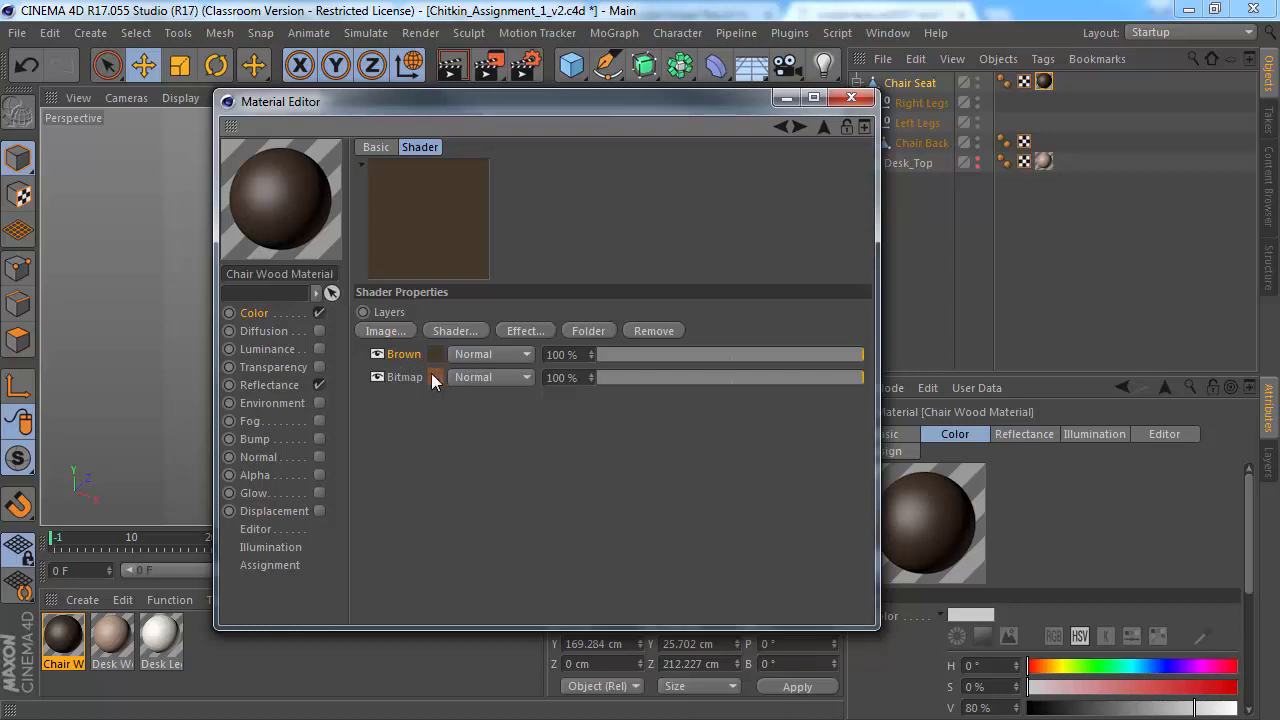
{"action": "left_click", "coordinate": [477, 352]}
{"action": "left_click", "coordinate": [480, 317]}
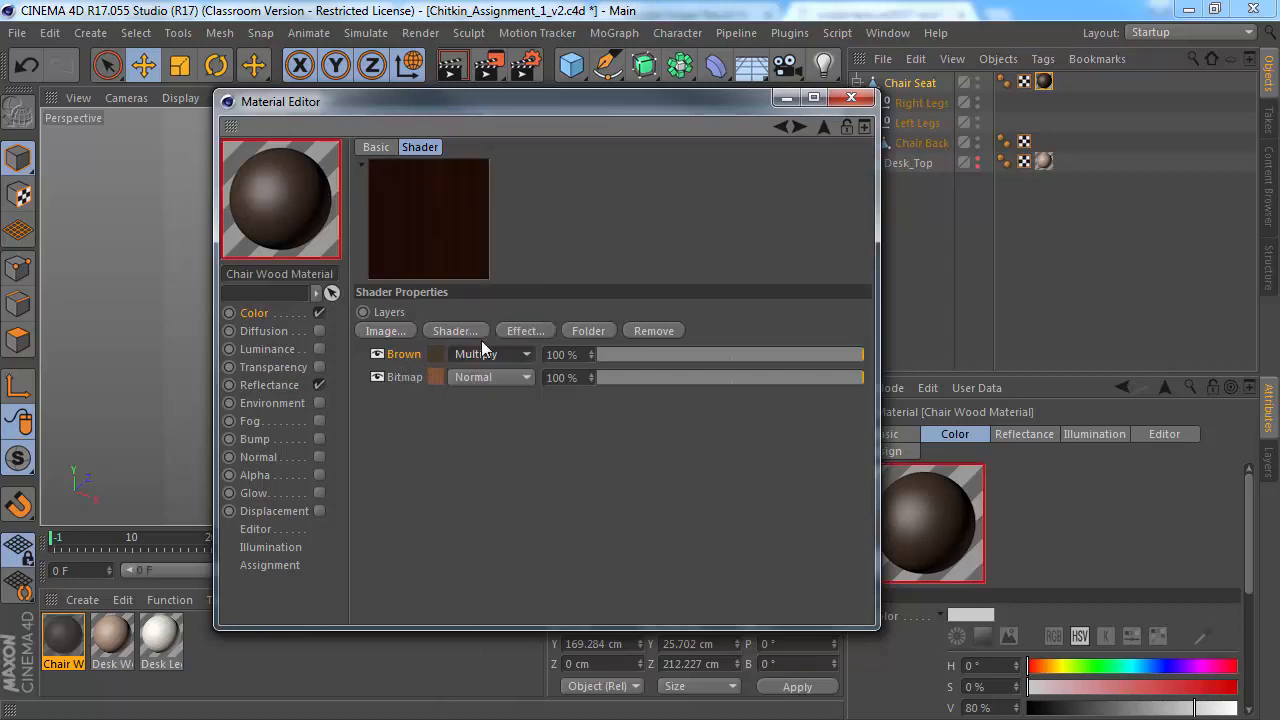
Step: Try other blend modes on the Brown layer, such as Overlay, Soft Light, Burn, Add and Luminance, and return it to Multiply
{"action": "scroll", "coordinate": [481, 346], "scroll_direction": "down", "scroll_amount": 2}
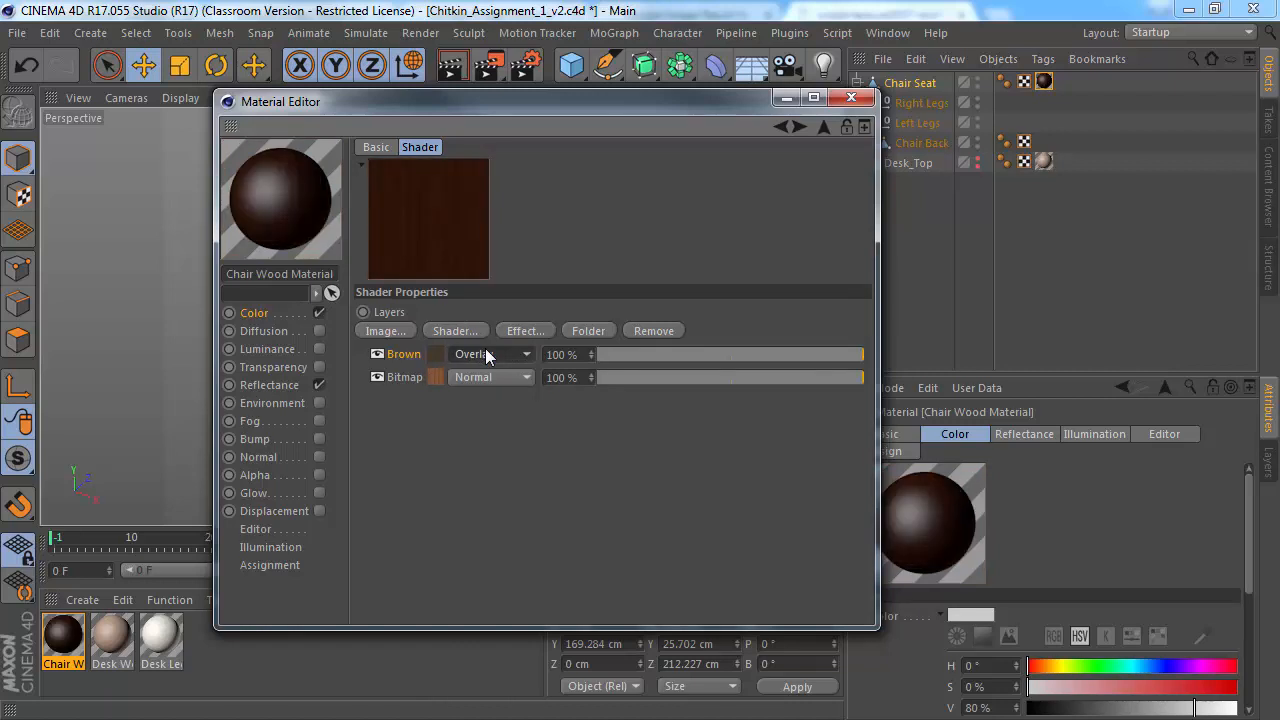
{"action": "scroll", "coordinate": [486, 352], "scroll_direction": "down", "scroll_amount": 2}
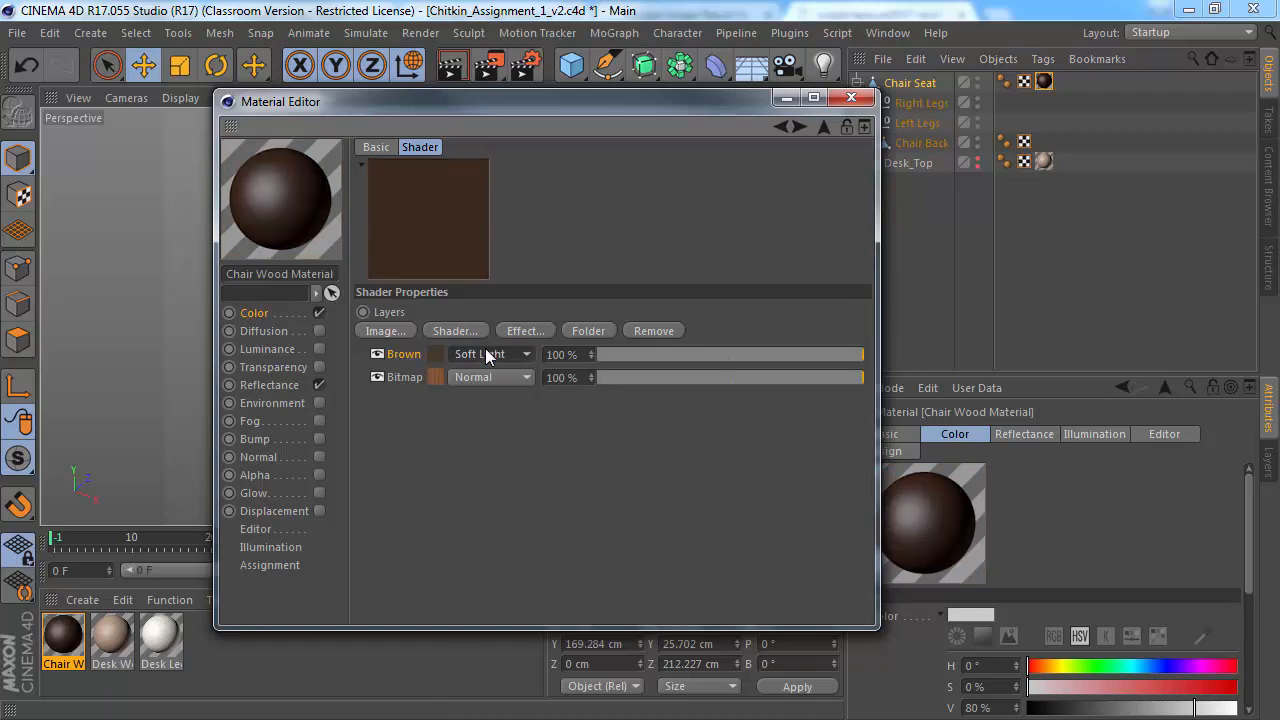
{"action": "scroll", "coordinate": [485, 352], "scroll_direction": "down", "scroll_amount": 2}
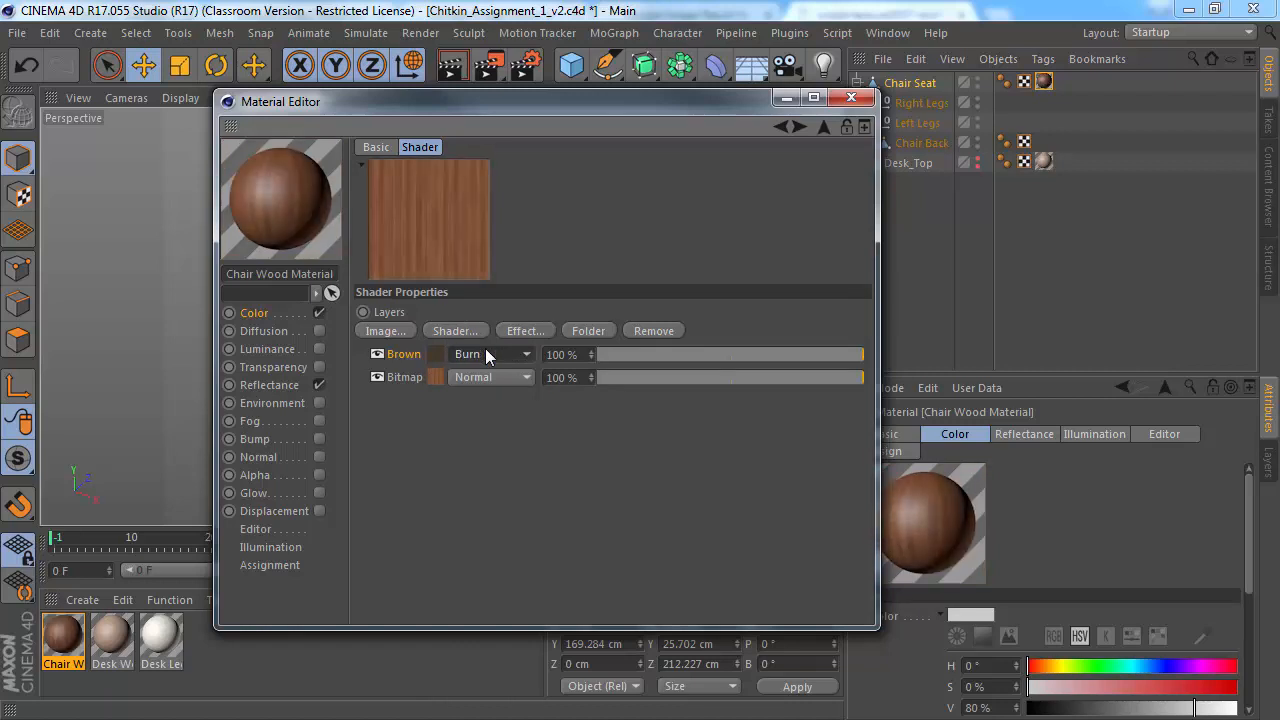
{"action": "scroll", "coordinate": [485, 352], "scroll_direction": "down", "scroll_amount": 3}
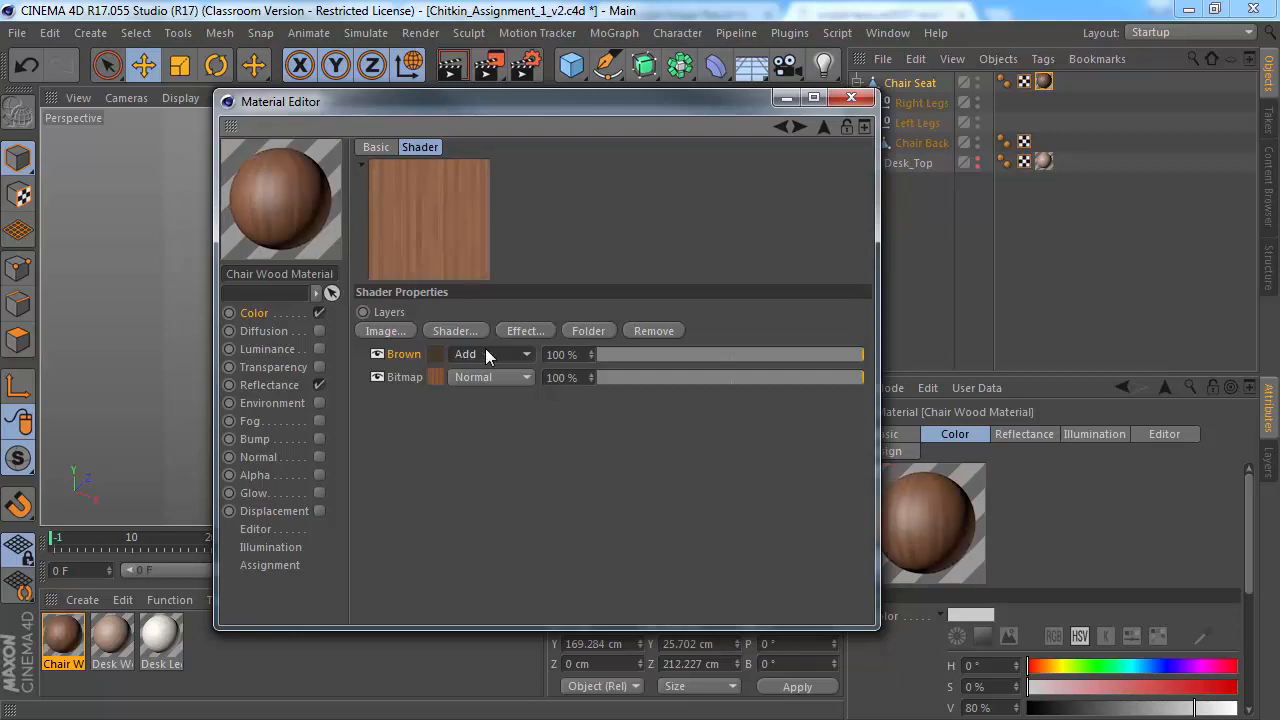
{"action": "scroll", "coordinate": [485, 352], "scroll_direction": "down", "scroll_amount": 3}
{"action": "scroll", "coordinate": [485, 356], "scroll_direction": "down", "scroll_amount": 4}
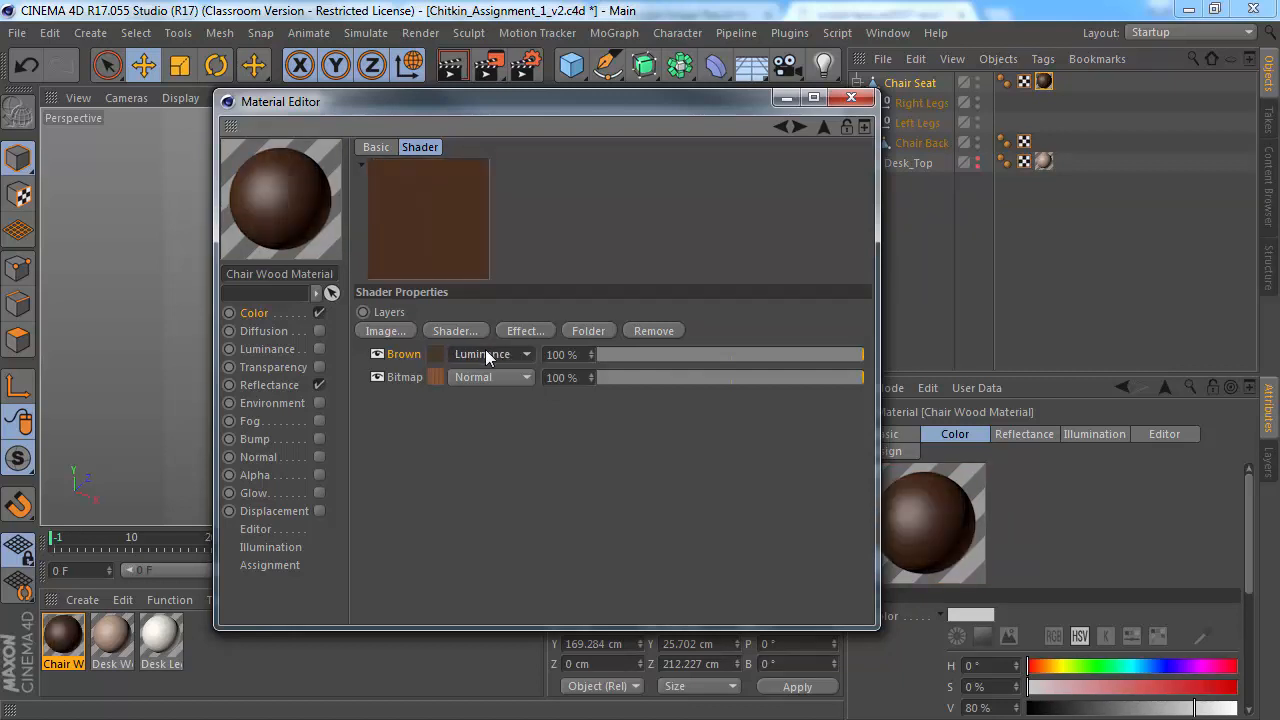
{"action": "scroll", "coordinate": [486, 356], "scroll_direction": "down", "scroll_amount": 3}
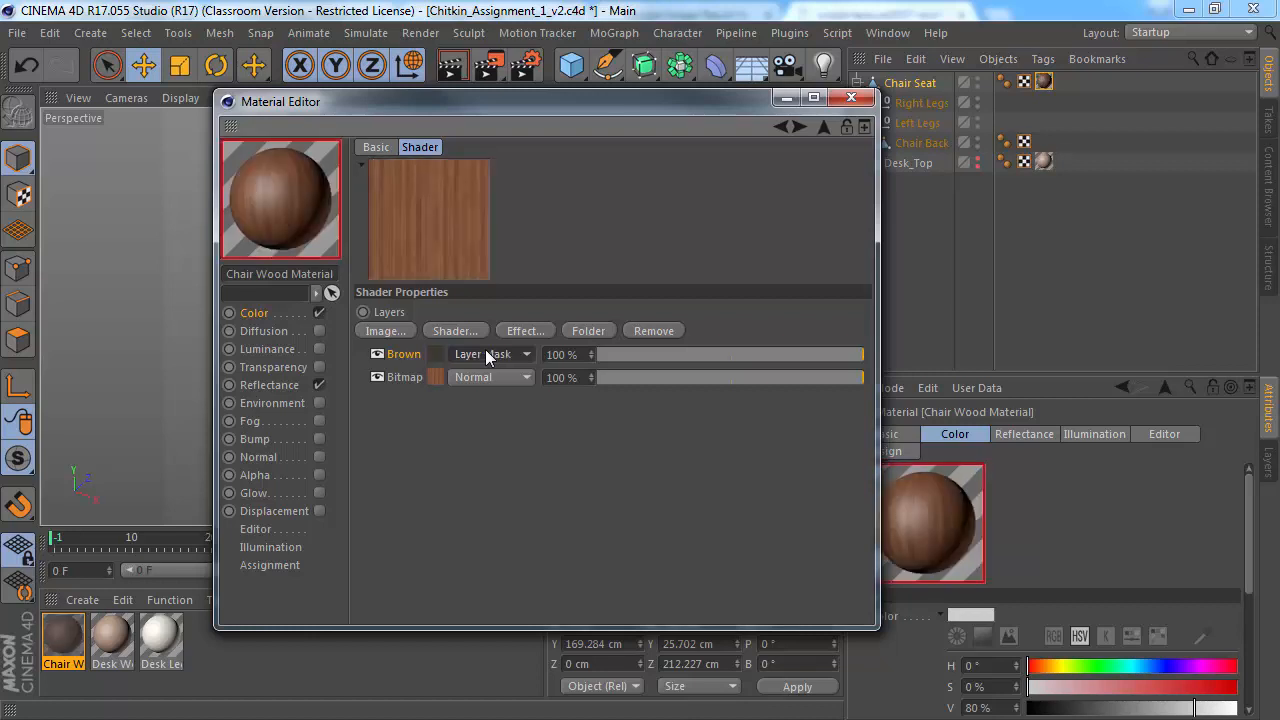
{"action": "left_click", "coordinate": [485, 354]}
{"action": "left_click", "coordinate": [496, 313]}
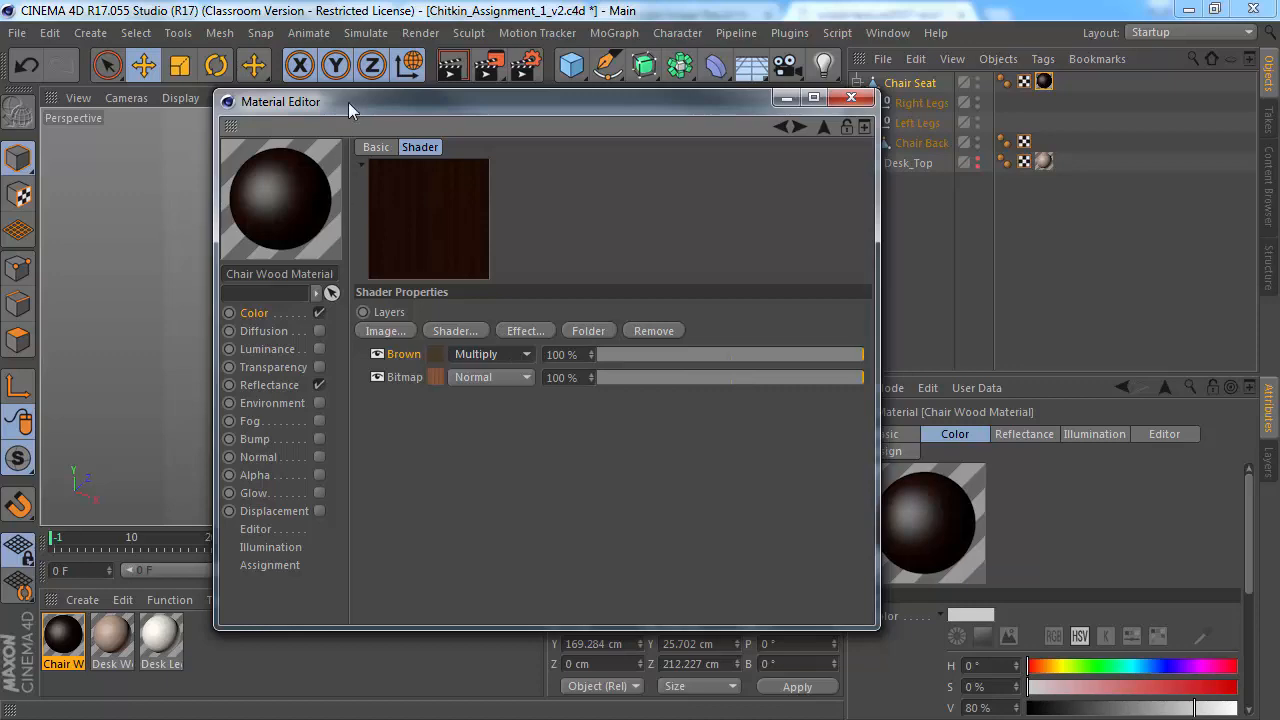
Step: Uncover the chair in the viewport and lower the Brown layer's Multiply strength to 54%
{"action": "left_click_drag", "start_coordinate": [348, 102], "coordinate": [742, 175]}
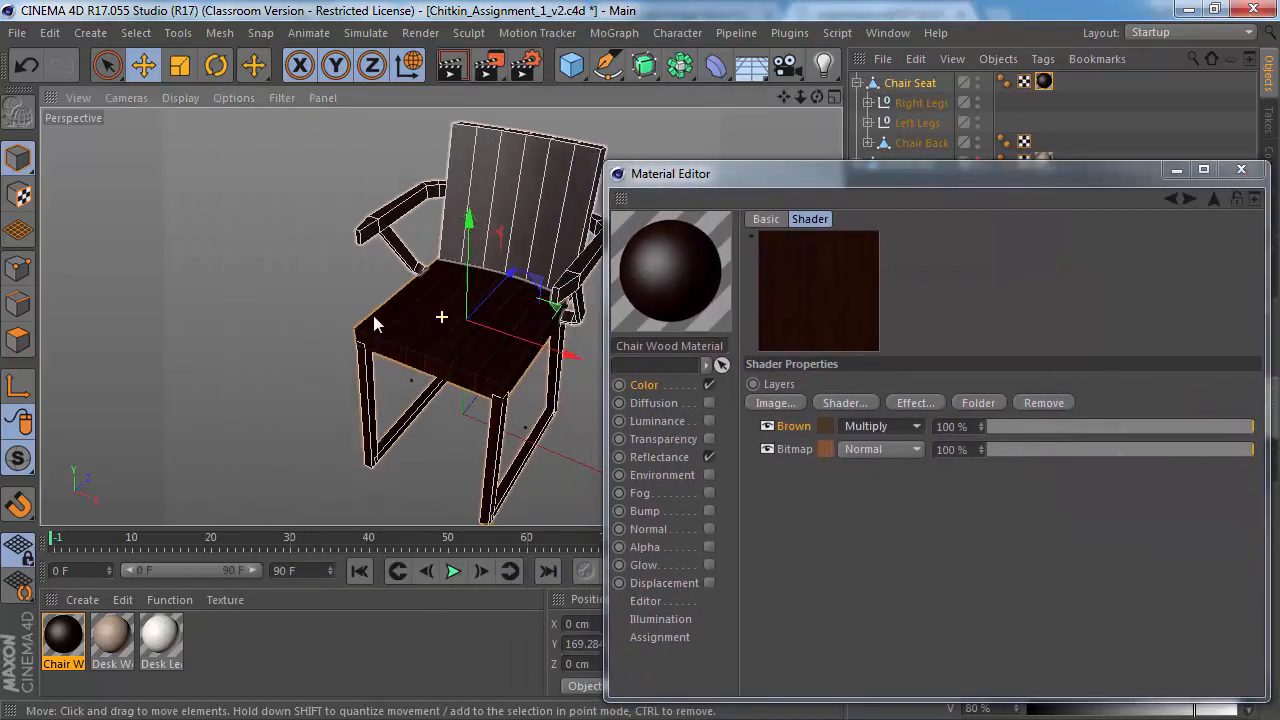
{"action": "middle_click_drag", "start_coordinate": [373, 316], "coordinate": [345, 315], "text": "alt"}
{"action": "right_click_drag", "start_coordinate": [343, 317], "coordinate": [309, 280], "text": "alt"}
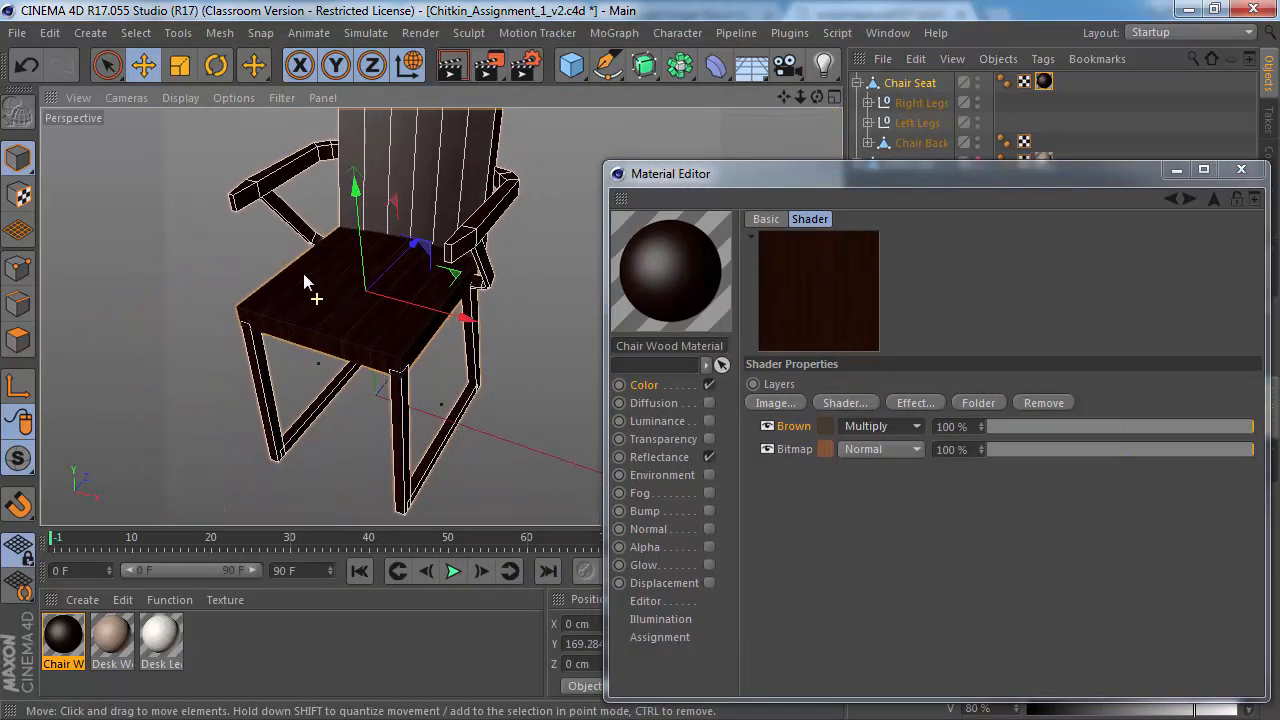
{"action": "left_click_drag", "start_coordinate": [309, 280], "coordinate": [374, 323], "text": "alt"}
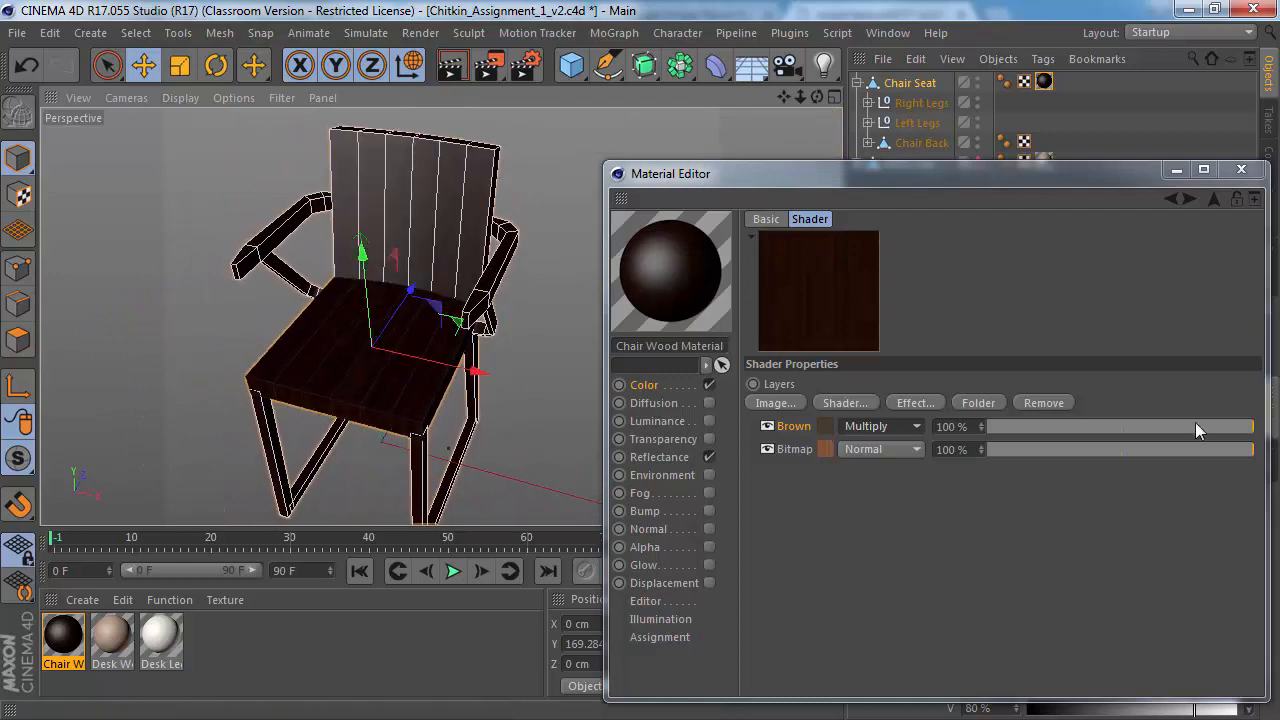
{"action": "left_click_drag", "start_coordinate": [1240, 426], "coordinate": [1133, 426]}
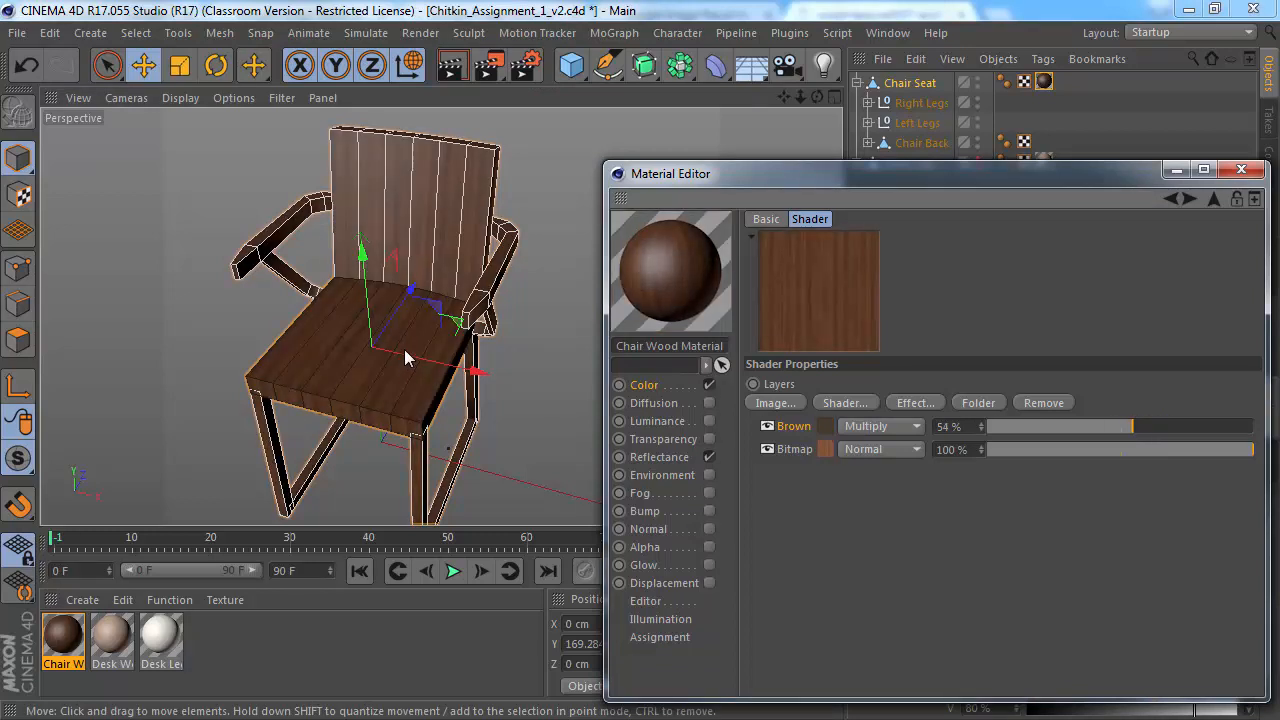
{"action": "left_click_drag", "start_coordinate": [406, 355], "coordinate": [440, 353], "text": "alt"}
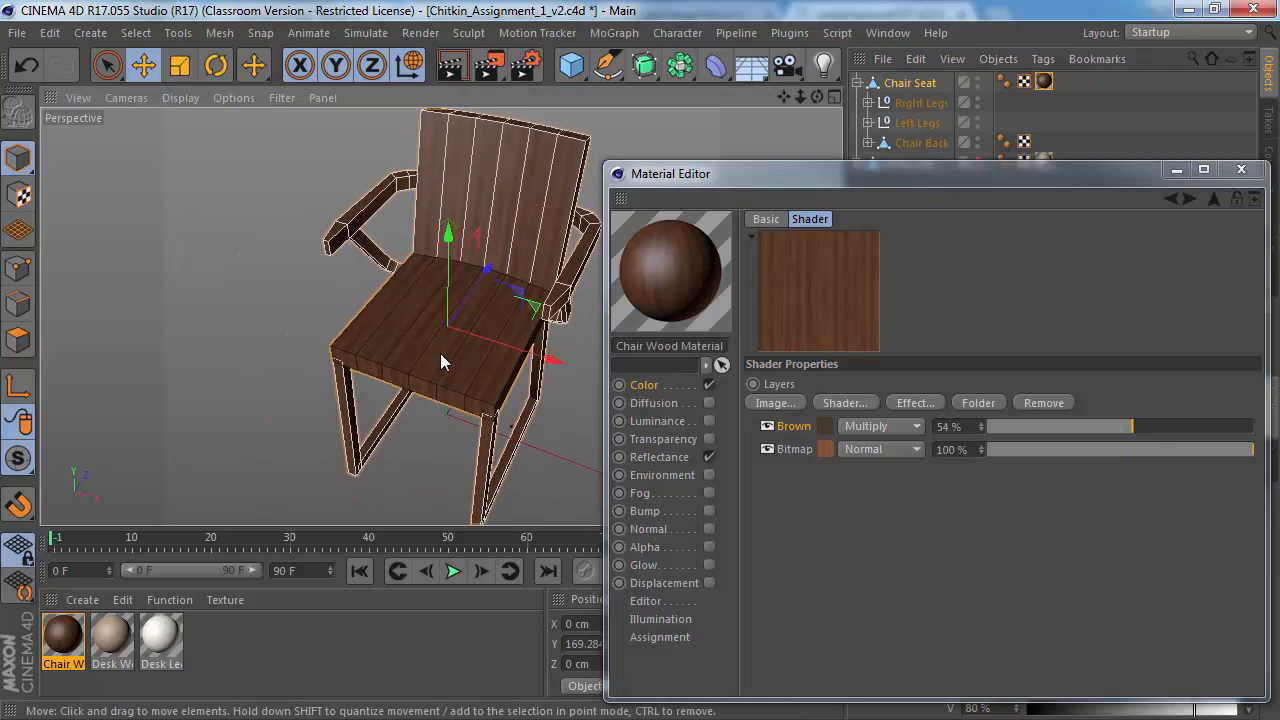
Step: Close the Material Editor and render the active view to check the wood on the chair
{"action": "left_click_drag", "start_coordinate": [1081, 178], "coordinate": [917, 165]}
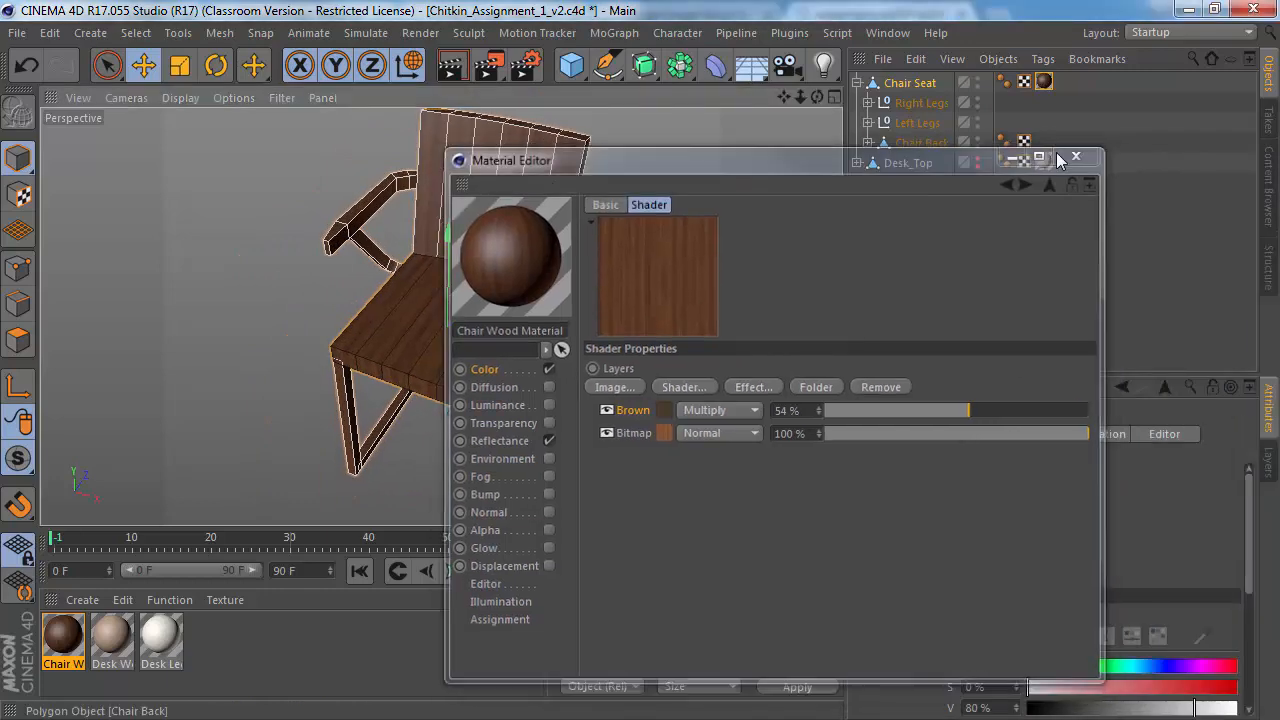
{"action": "left_click", "coordinate": [1078, 158]}
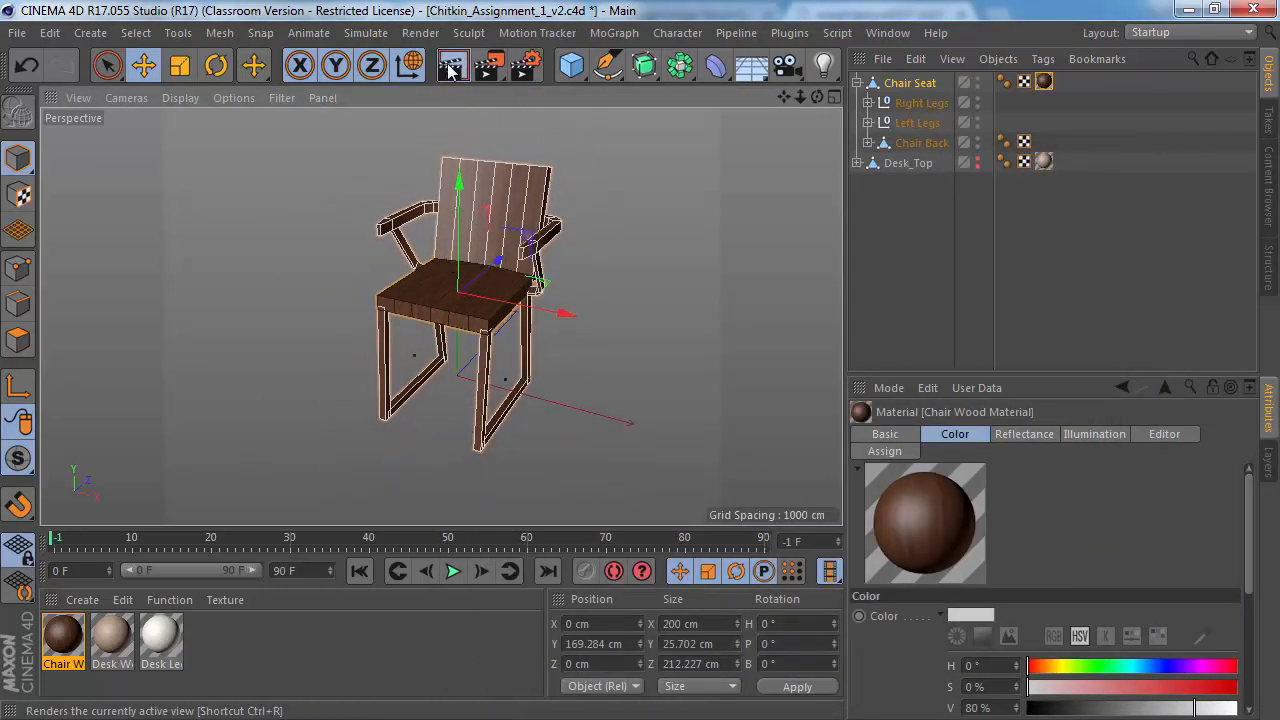
{"action": "left_click", "coordinate": [450, 67]}
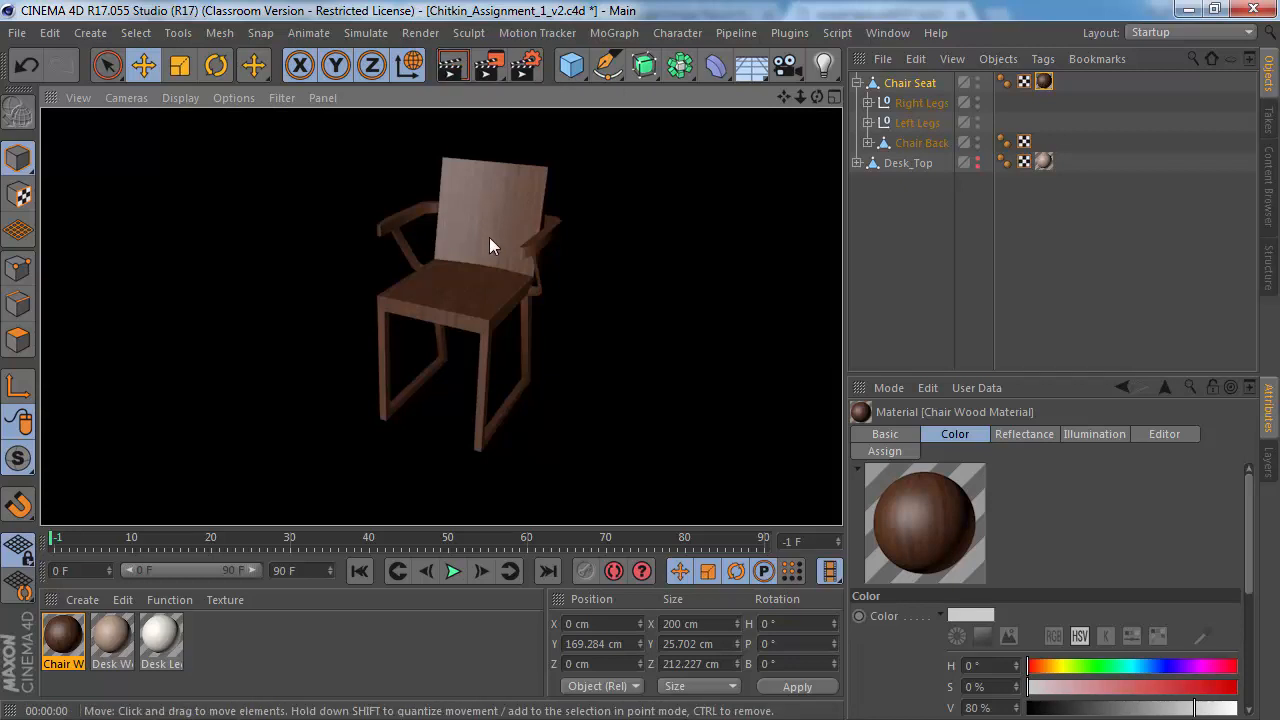
{"action": "mouse_move", "coordinate": [488, 246]}
{"action": "left_mouse_down", "text": "alt"}
{"action": "mouse_move", "coordinate": [438, 271]}
{"action": "mouse_move", "coordinate": [477, 239]}
{"action": "mouse_move", "coordinate": [444, 148]}
{"action": "mouse_move", "coordinate": [480, 264]}
{"action": "left_mouse_up", "text": "alt"}
Step: Collapse the Chair Seat hierarchy and make Desk_Top visible in the viewport
{"action": "left_click", "coordinate": [904, 87]}
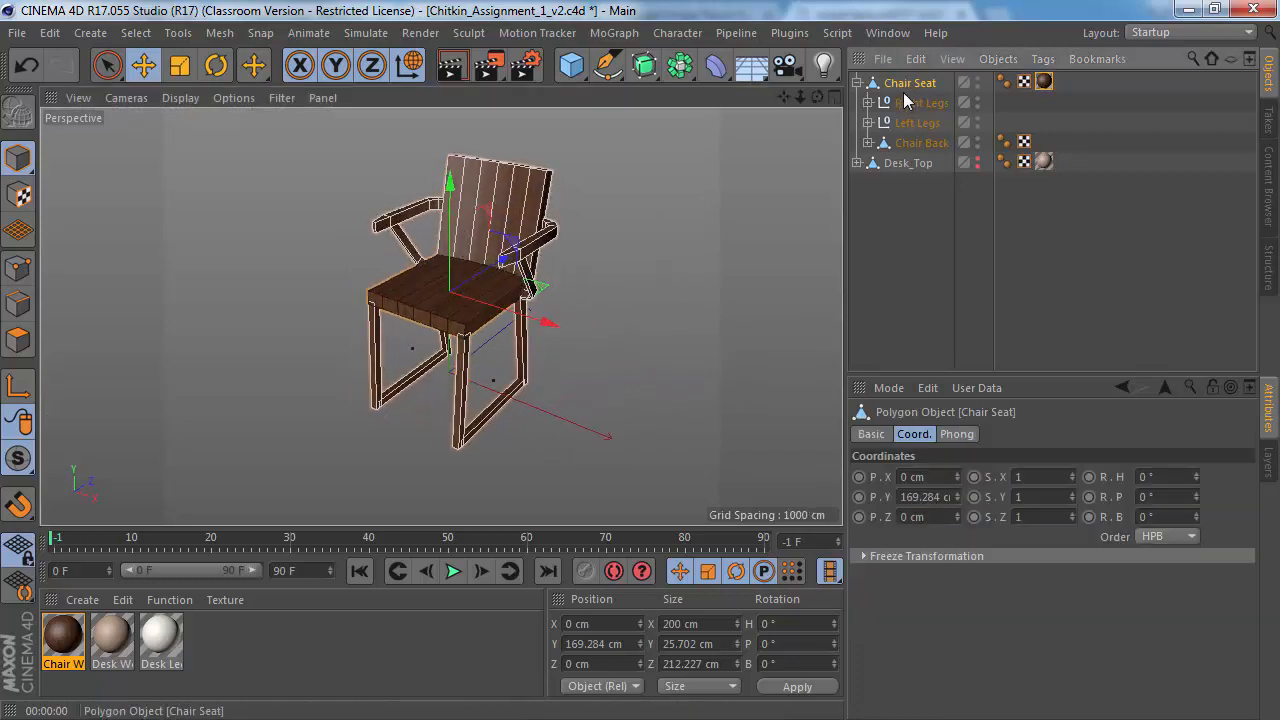
{"action": "left_click", "coordinate": [857, 83]}
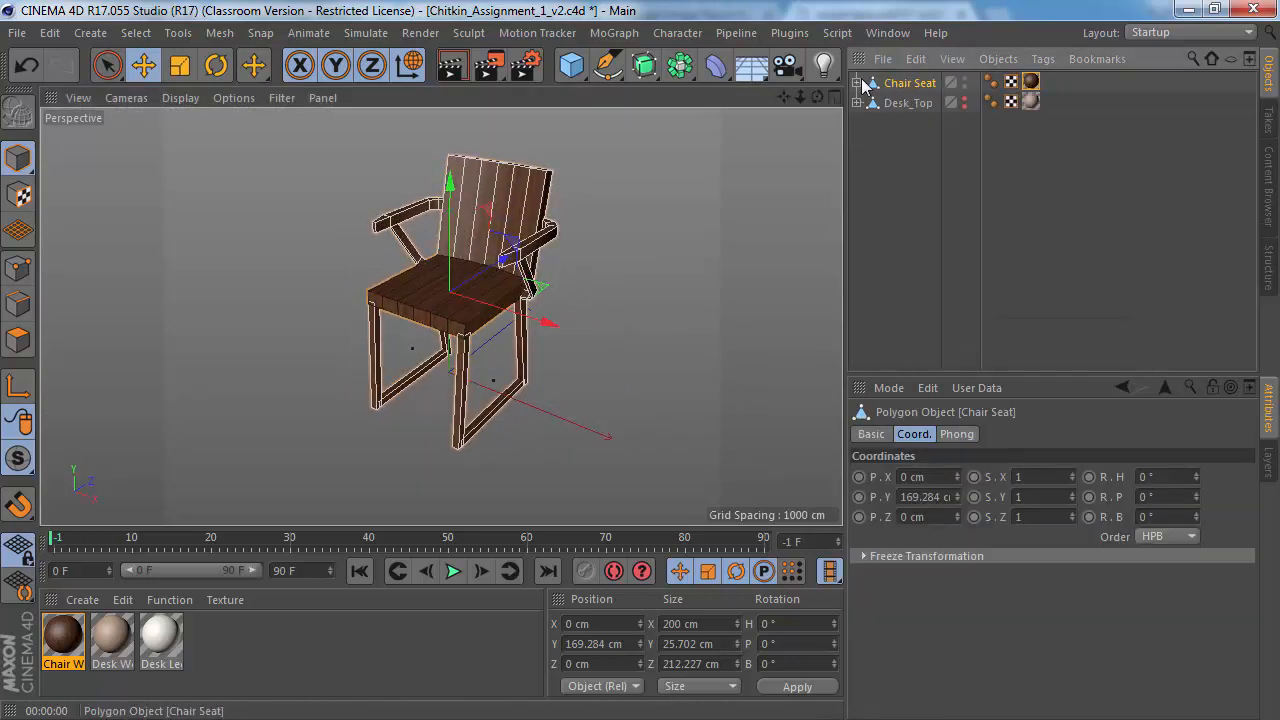
{"action": "left_click", "coordinate": [962, 102]}
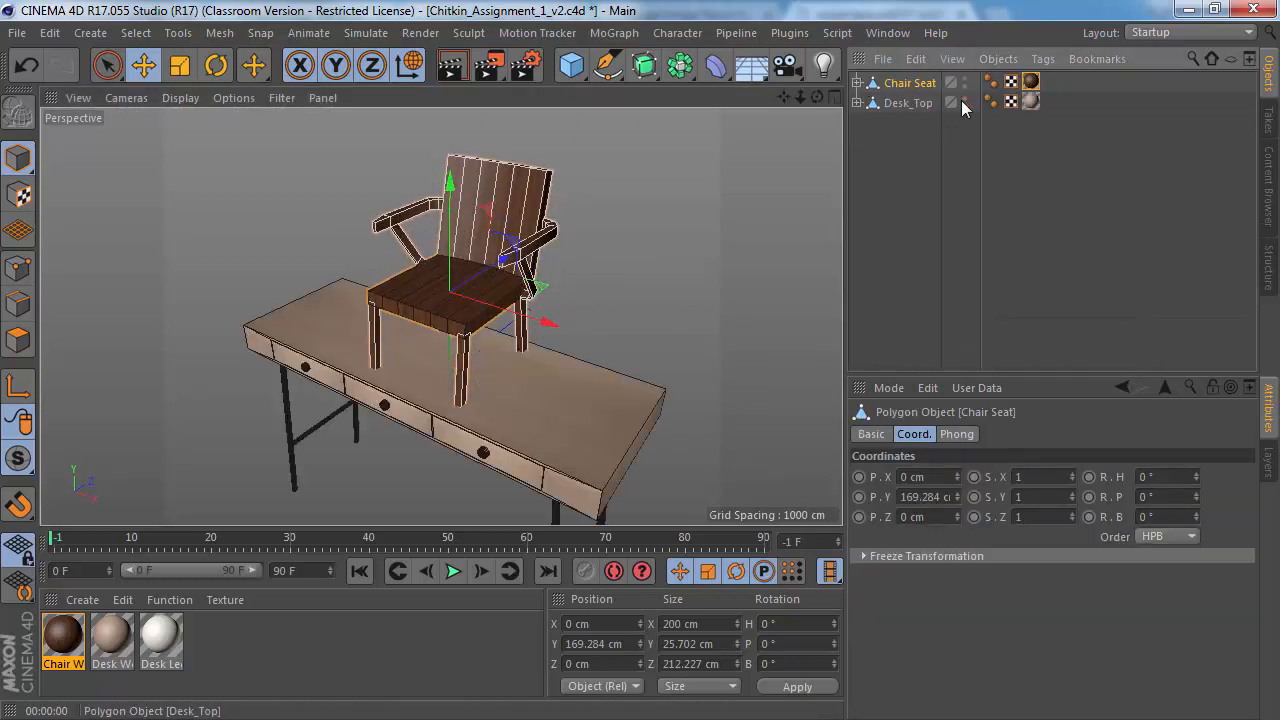
Step: Move Desk_Top up and in front of the chair, to about Y 336 cm and Z -258 cm
{"action": "left_click", "coordinate": [906, 103]}
{"action": "left_click_drag", "start_coordinate": [404, 408], "coordinate": [426, 394], "text": "alt"}
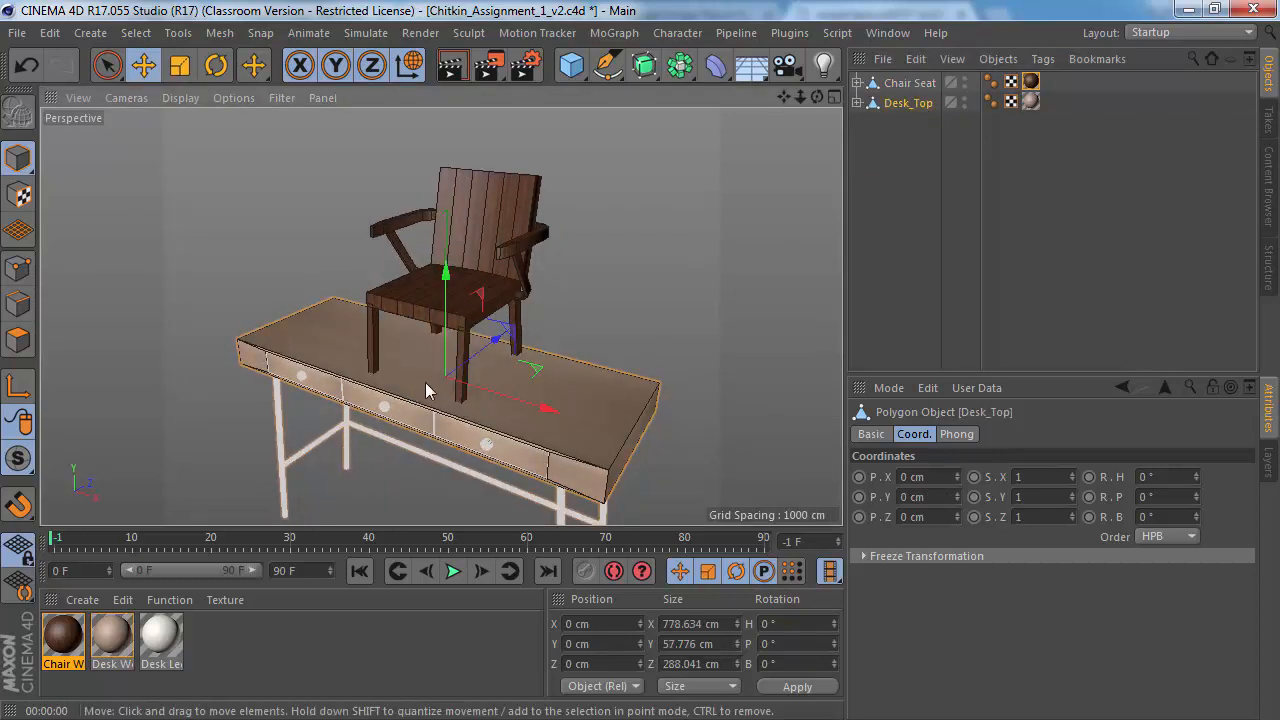
{"action": "right_click_drag", "start_coordinate": [426, 394], "coordinate": [320, 370], "text": "alt"}
{"action": "left_click_drag", "start_coordinate": [320, 372], "coordinate": [440, 240], "text": "alt"}
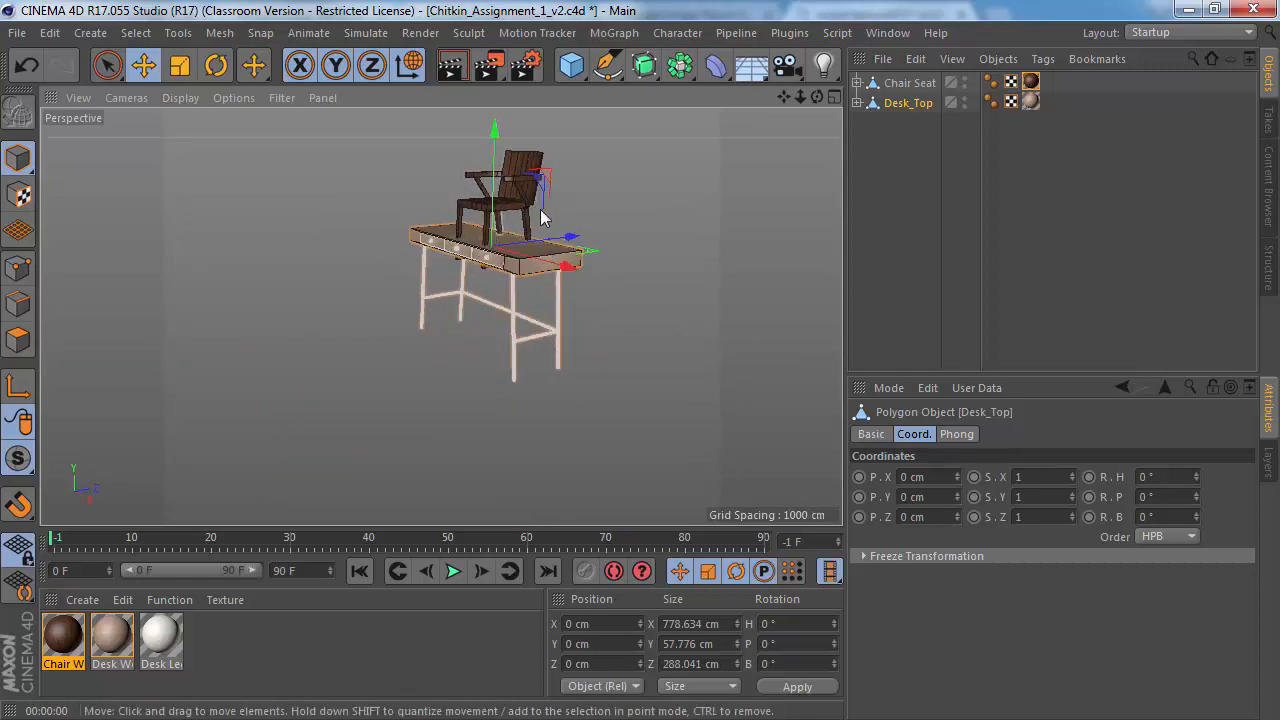
{"action": "left_click_drag", "start_coordinate": [537, 187], "coordinate": [477, 116]}
{"action": "key", "text": "ctrl+z"}
{"action": "left_click_drag", "start_coordinate": [505, 240], "coordinate": [525, 330], "text": "alt"}
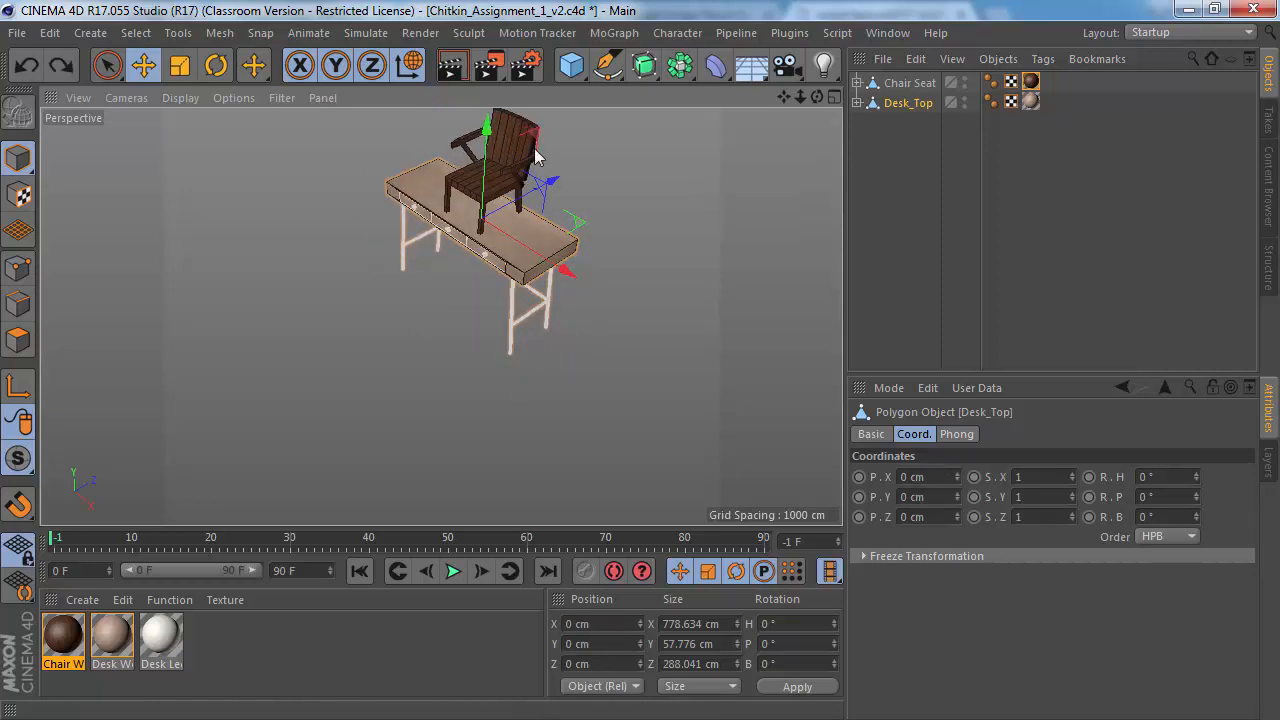
{"action": "left_click_drag", "start_coordinate": [528, 108], "coordinate": [476, 55]}
{"action": "left_click_drag", "start_coordinate": [440, 316], "coordinate": [393, 201], "text": "alt"}
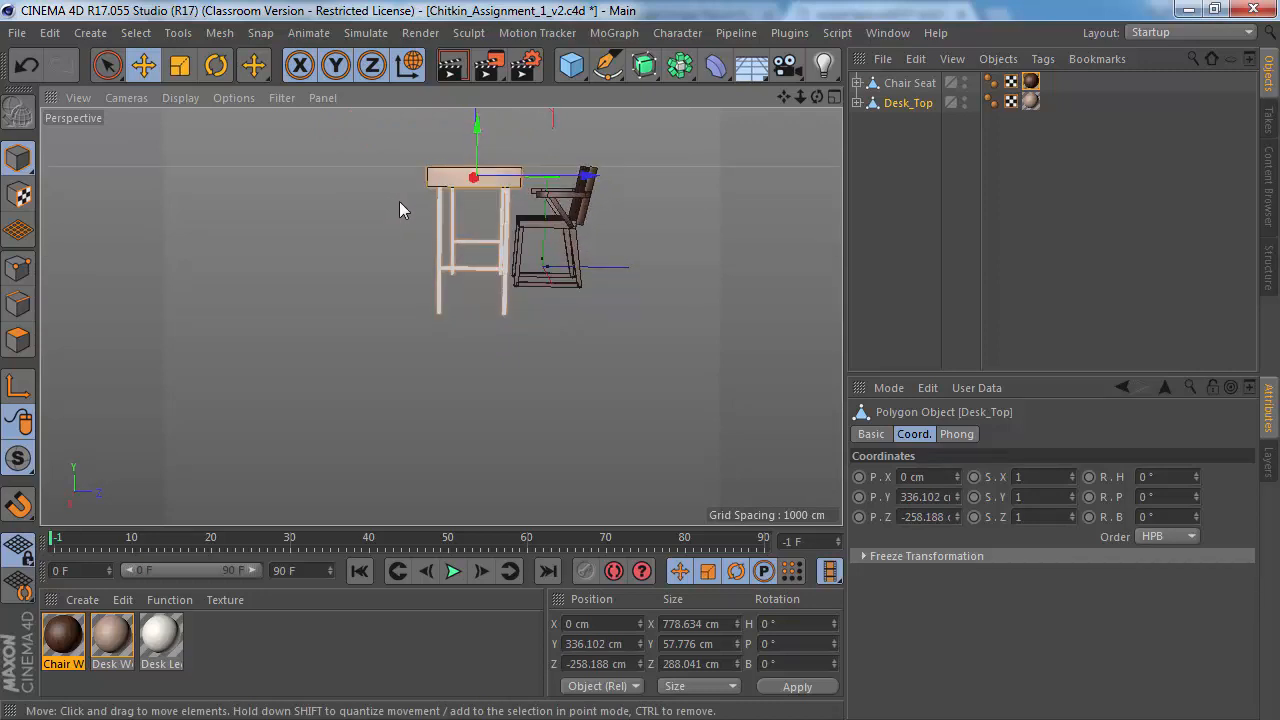
{"action": "left_click_drag", "start_coordinate": [491, 223], "coordinate": [487, 295], "text": "alt"}
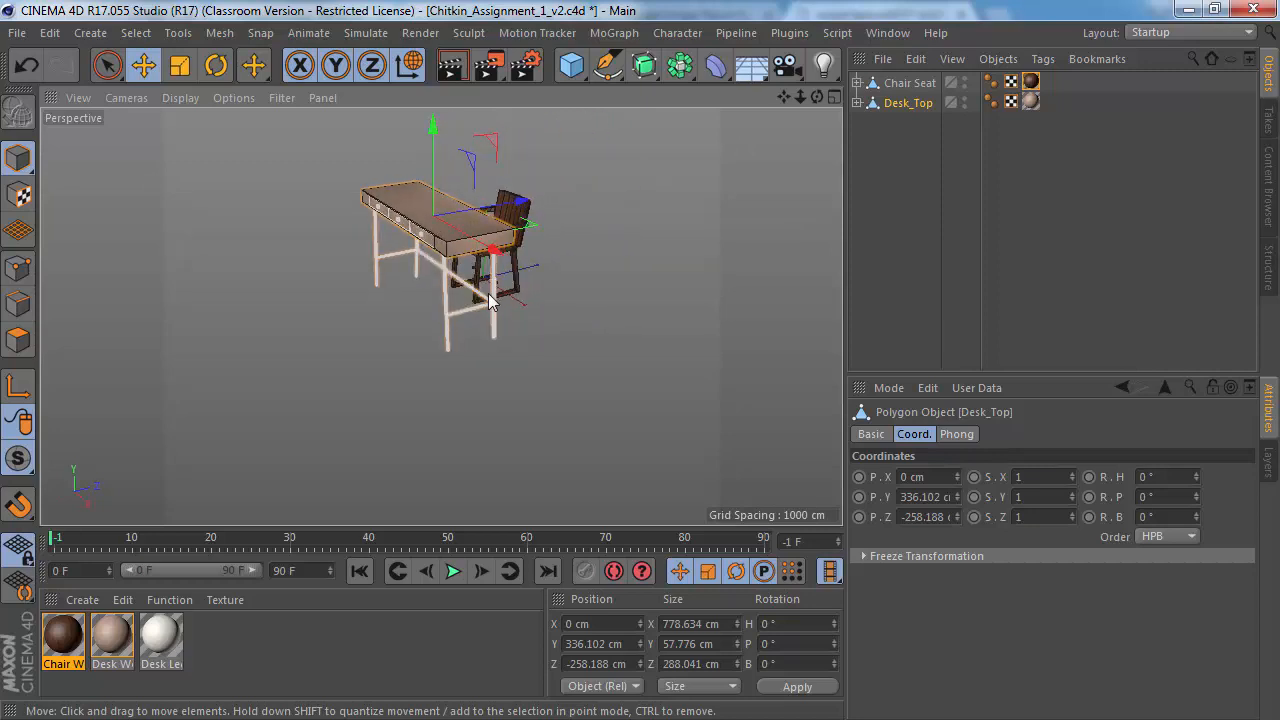
Step: Add a Plane primitive to the scene and rename it Floor
{"action": "left_click_drag", "start_coordinate": [586, 137], "coordinate": [550, 186], "text": "alt"}
{"action": "left_click", "coordinate": [572, 66]}
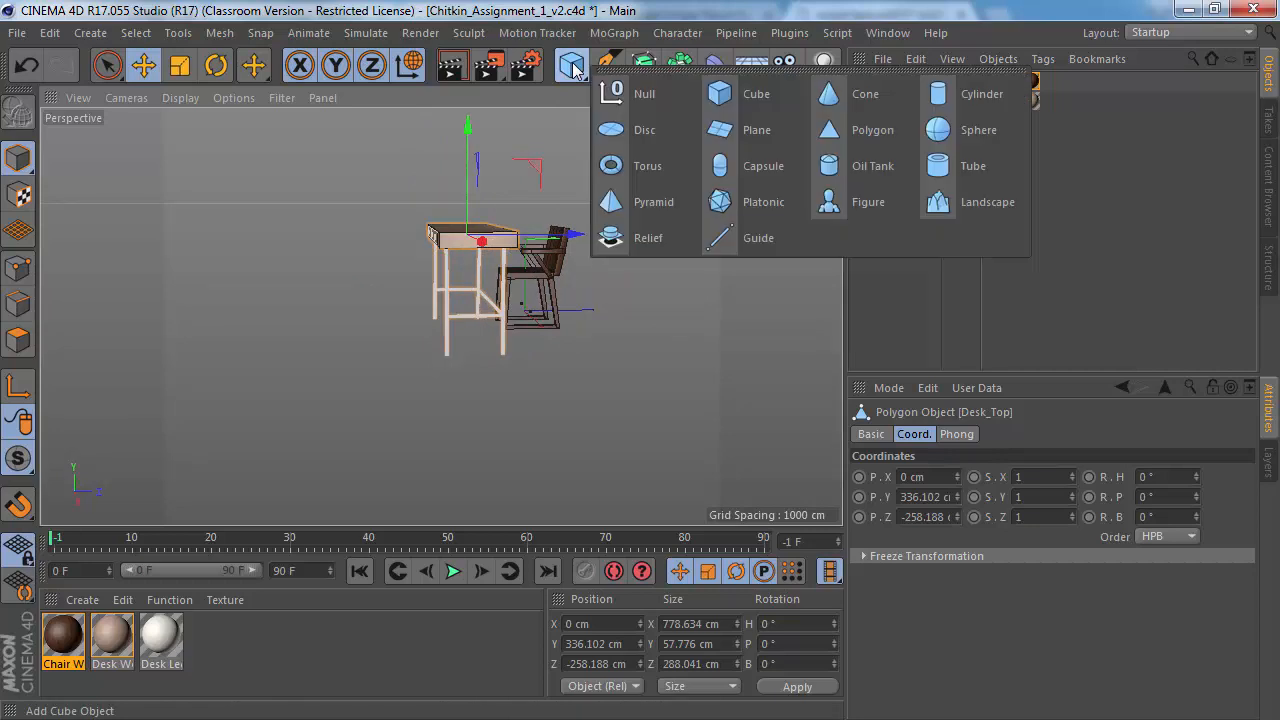
{"action": "left_click", "coordinate": [757, 133]}
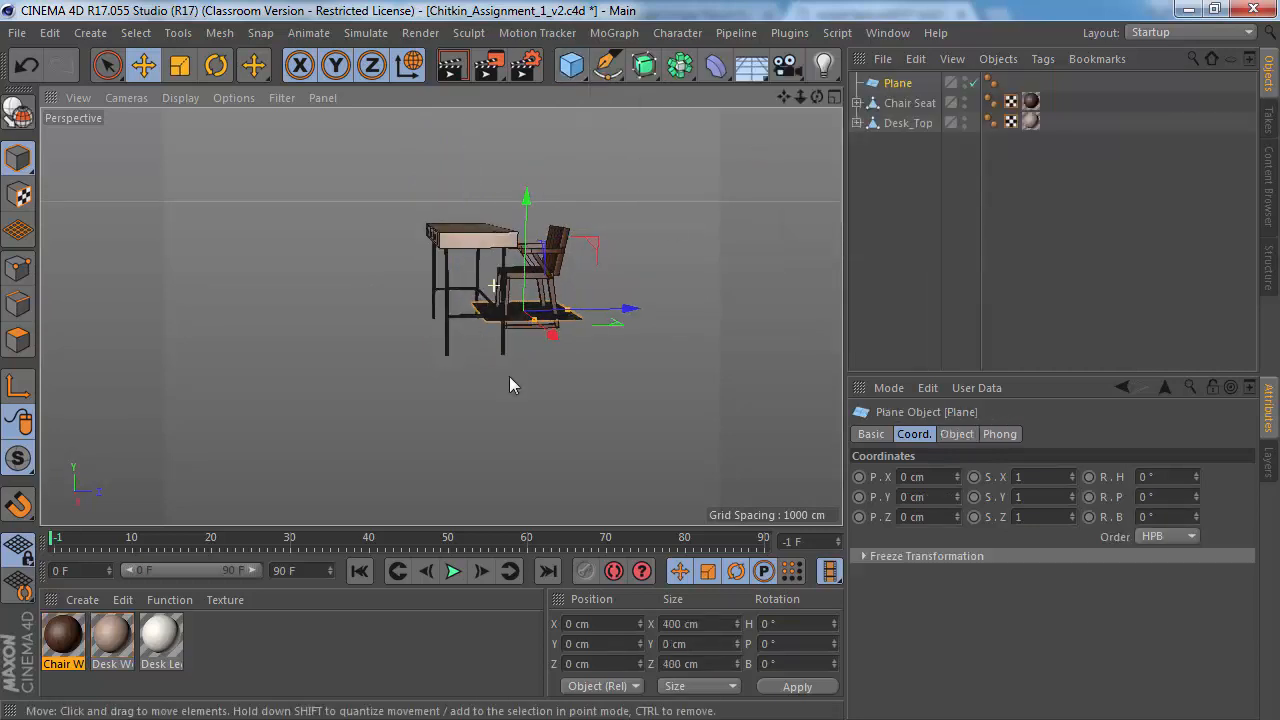
{"action": "left_click_drag", "start_coordinate": [509, 376], "coordinate": [513, 438], "text": "alt"}
{"action": "middle_click_drag", "start_coordinate": [505, 300], "coordinate": [455, 341], "text": "alt"}
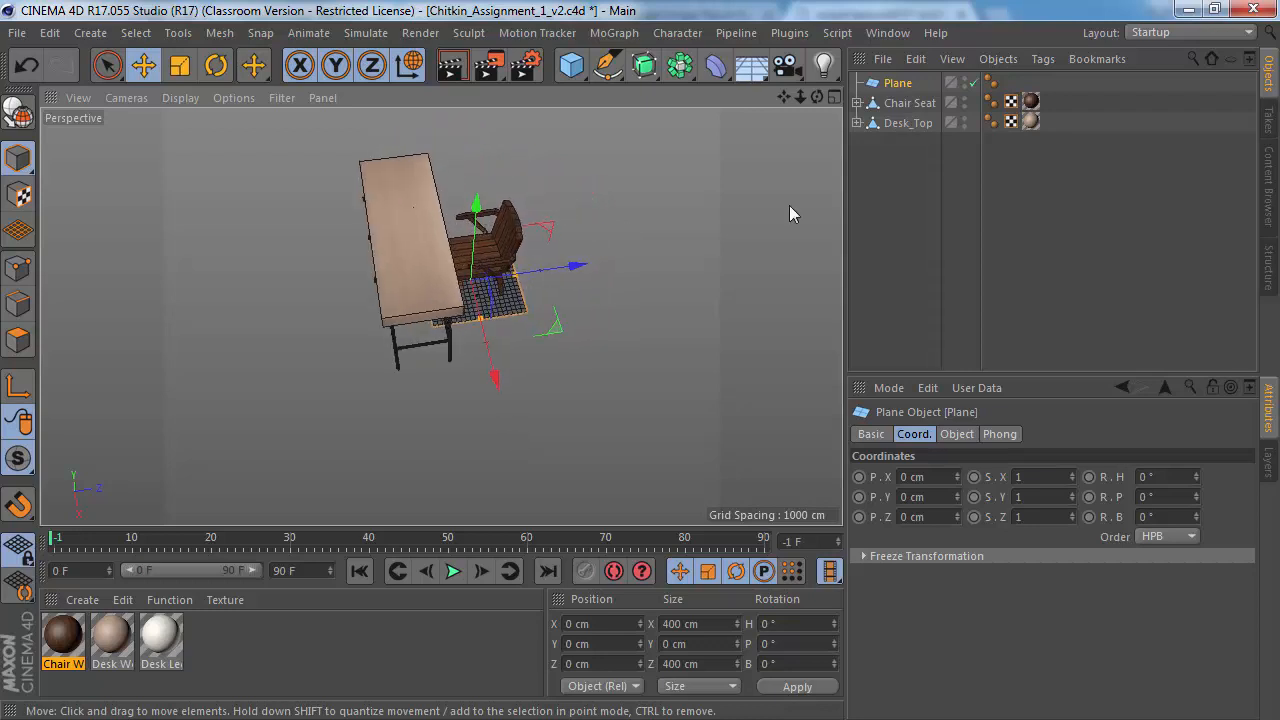
{"action": "left_click", "coordinate": [894, 84]}
{"action": "double_click", "coordinate": [894, 84]}
{"action": "type", "text": "Floor"}
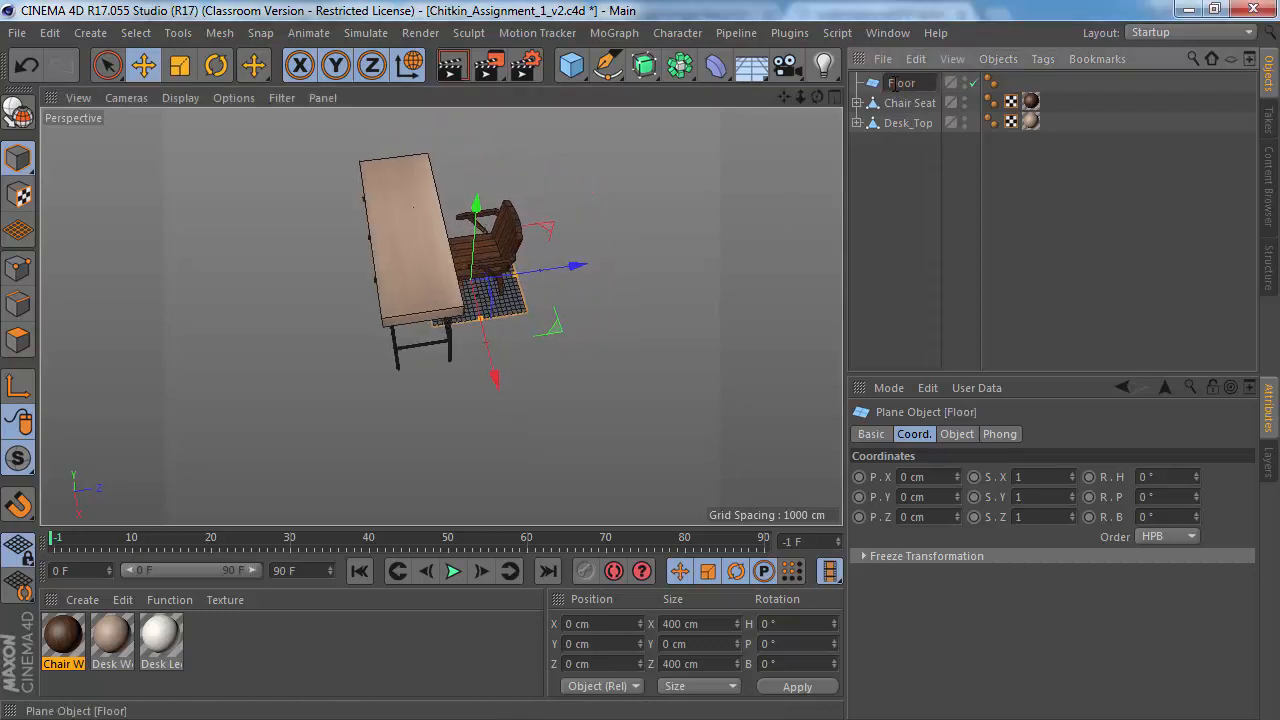
Step: Scale the Floor plane up to about 1537 cm in X and 1931 cm in Z beneath the desk and chair
{"action": "key", "text": "Return"}
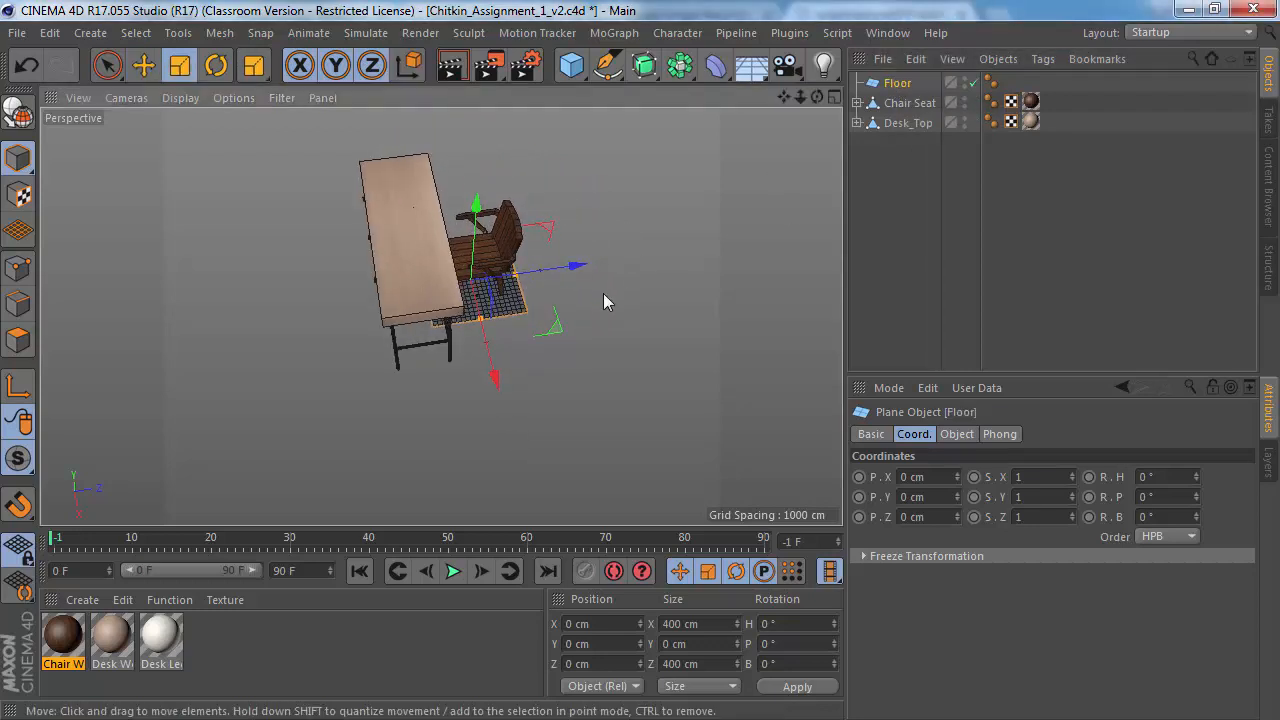
{"action": "key", "text": "t"}
{"action": "left_click_drag", "start_coordinate": [363, 418], "coordinate": [1279, 400]}
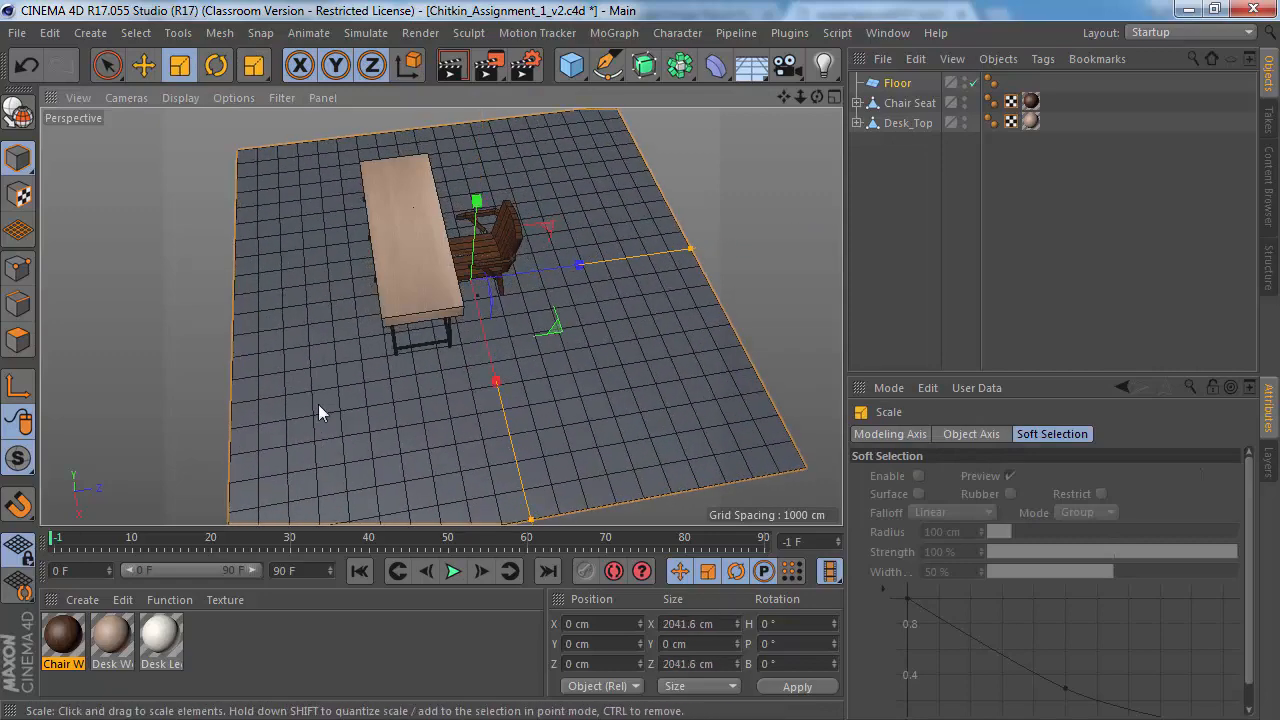
{"action": "left_click_drag", "start_coordinate": [477, 307], "coordinate": [533, 344], "text": "alt"}
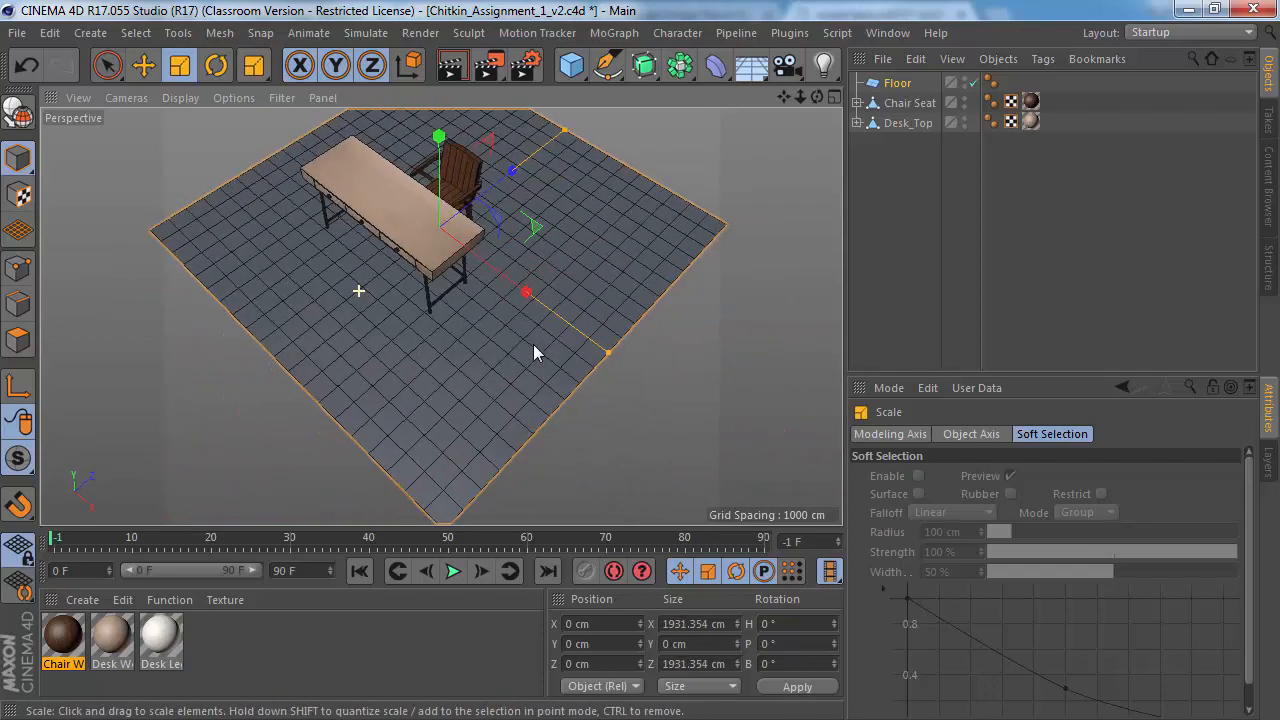
{"action": "left_click_drag", "start_coordinate": [610, 351], "coordinate": [310, 192]}
{"action": "left_click_drag", "start_coordinate": [376, 346], "coordinate": [368, 356], "text": "alt"}
Step: Raise Chair Seat in the Right view to about Y 229.5 cm, bringing its base up to the floor line
{"action": "middle_click", "coordinate": [370, 357]}
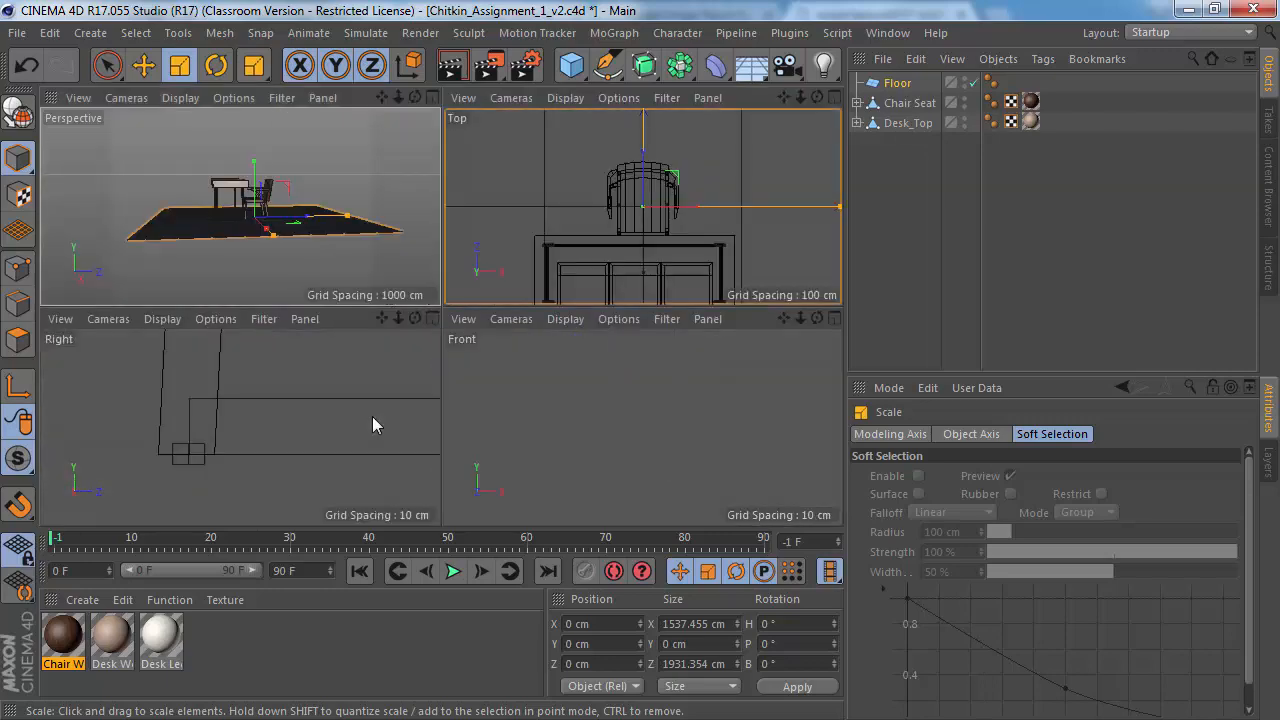
{"action": "middle_click", "coordinate": [298, 408]}
{"action": "right_click_drag", "start_coordinate": [329, 382], "coordinate": [1, 358], "text": "alt"}
{"action": "middle_click_drag", "start_coordinate": [379, 426], "coordinate": [472, 423], "text": "alt"}
{"action": "left_click", "coordinate": [472, 423]}
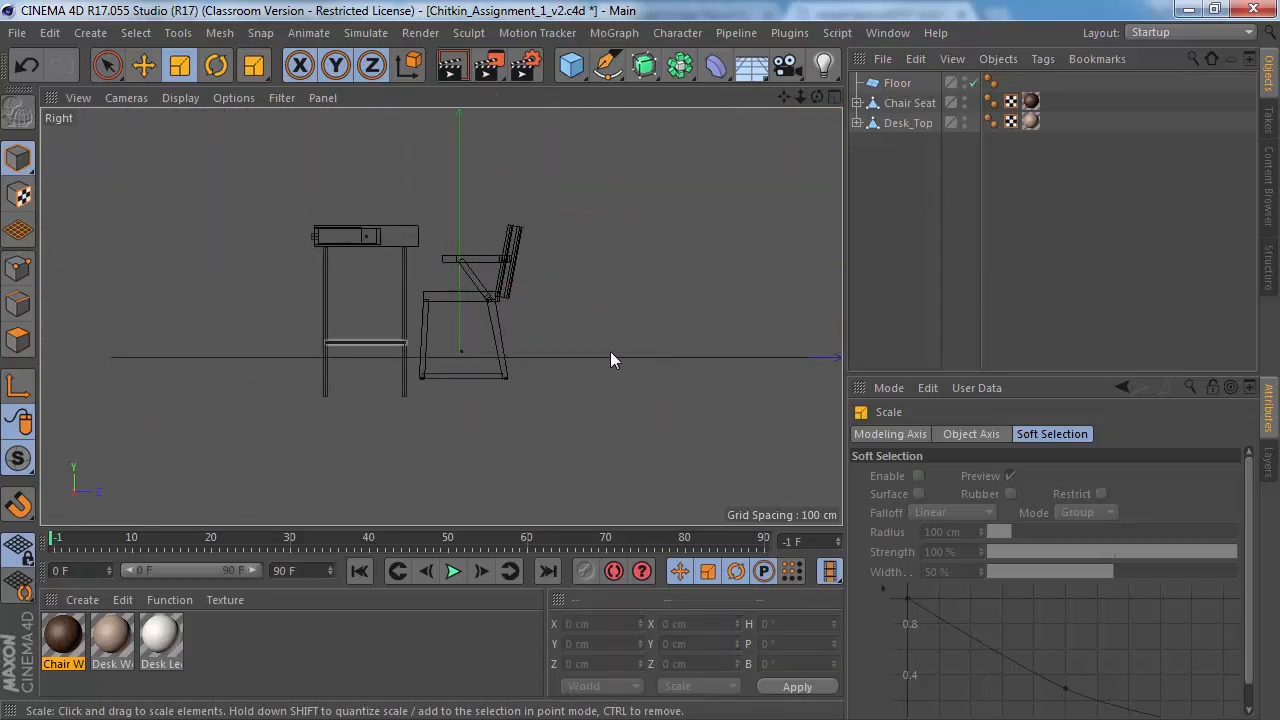
{"action": "left_click", "coordinate": [910, 103]}
{"action": "scroll", "coordinate": [499, 314], "scroll_direction": "up", "scroll_amount": 2}
{"action": "key", "text": "e"}
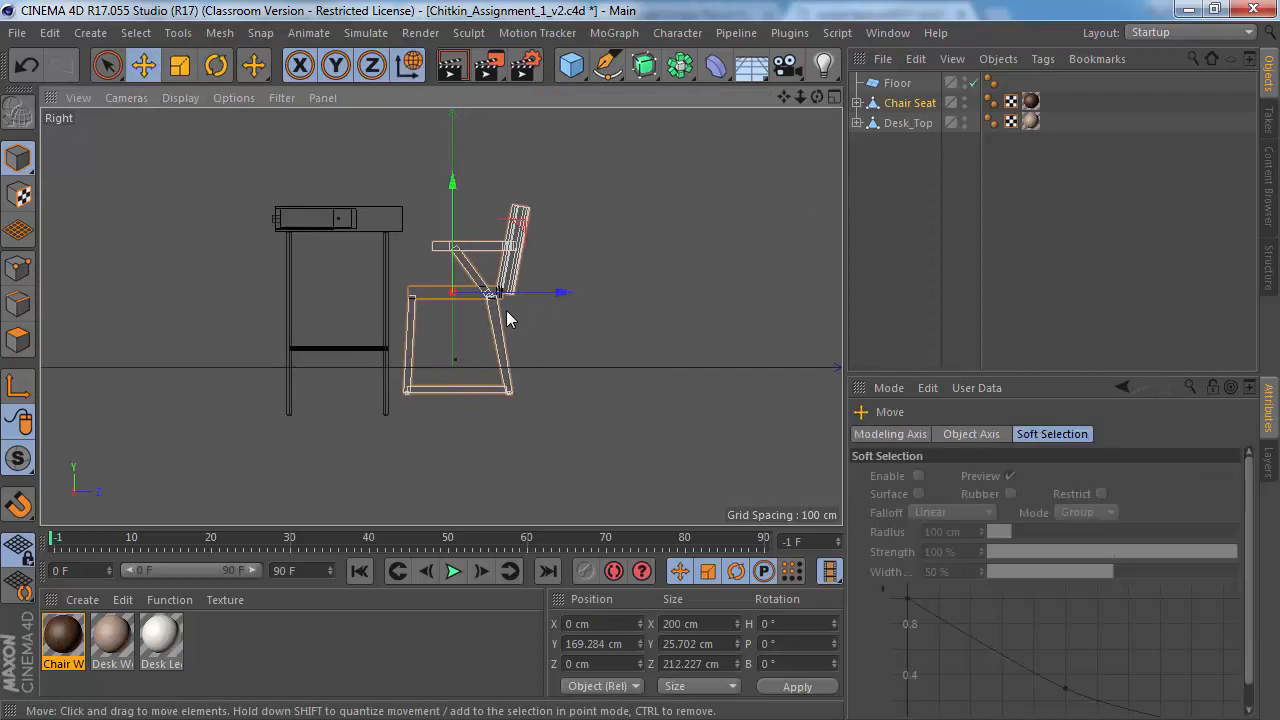
{"action": "right_click_drag", "start_coordinate": [408, 325], "coordinate": [560, 298], "text": "alt"}
{"action": "left_click_drag", "start_coordinate": [486, 167], "coordinate": [492, 125]}
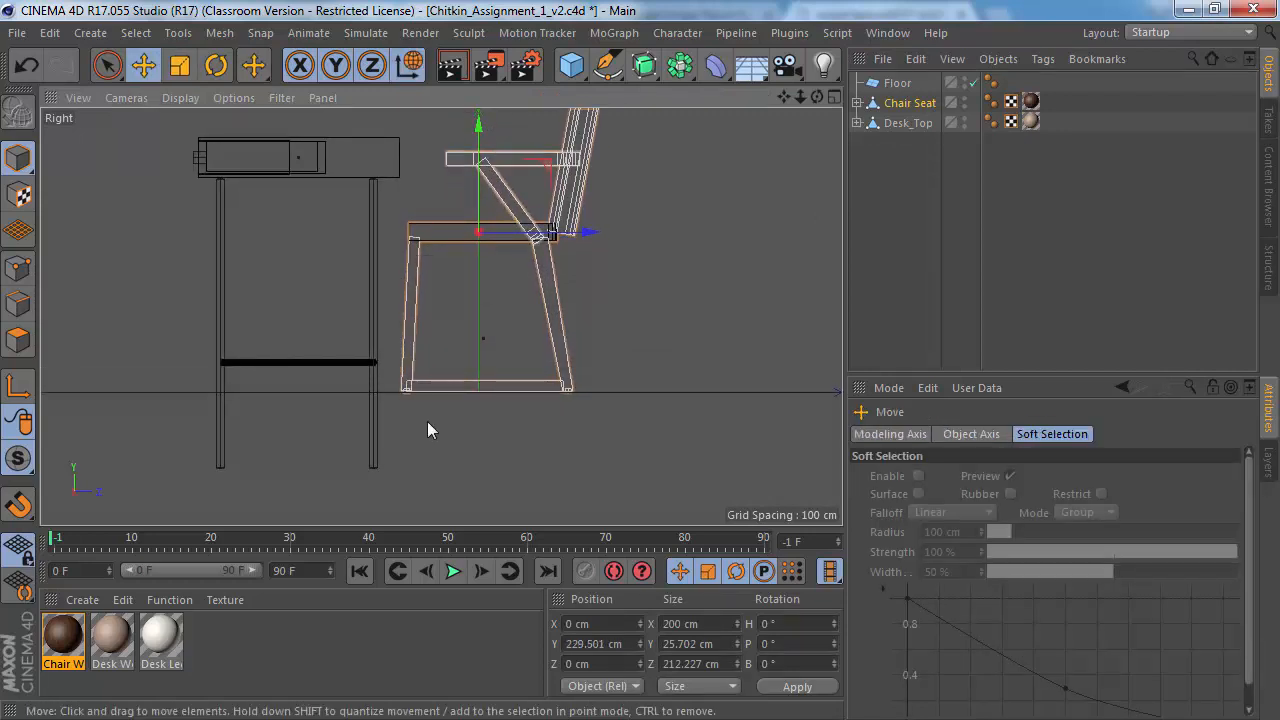
Step: Check the chair's feet against the floor line up close and nudge Chair Seat slightly upward
{"action": "right_click_drag", "start_coordinate": [427, 430], "coordinate": [551, 364], "text": "alt"}
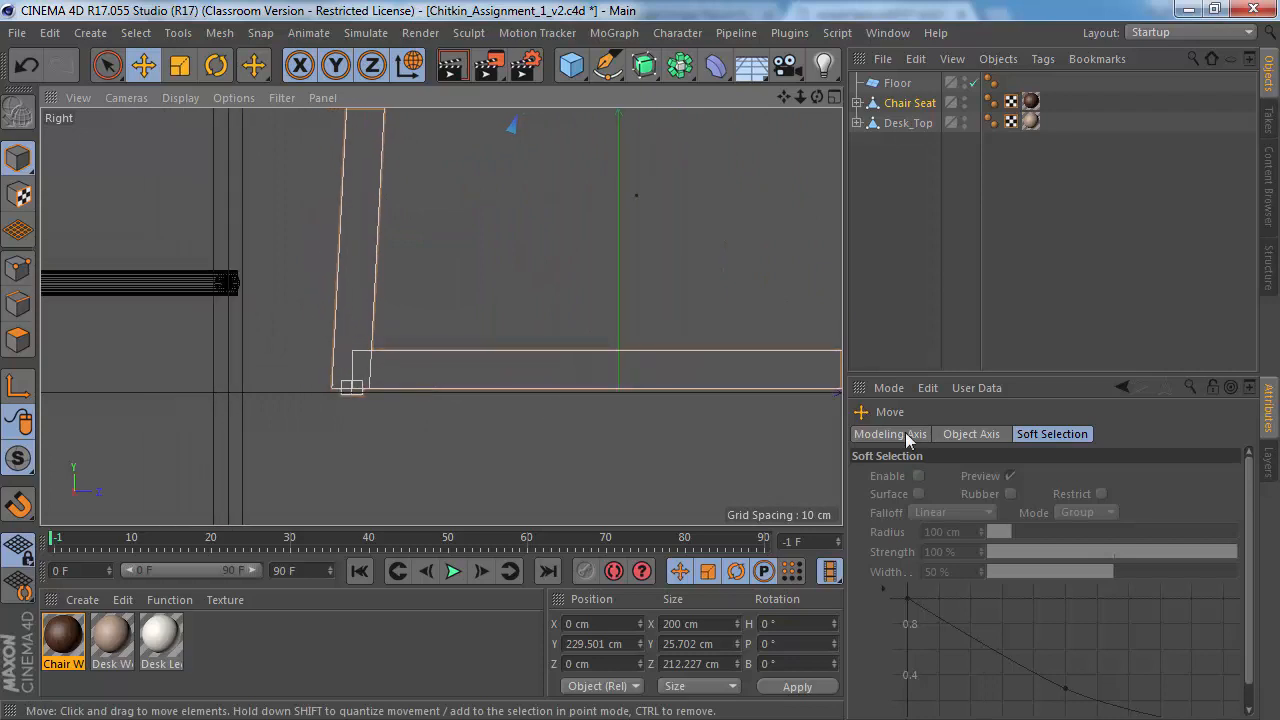
{"action": "left_click", "coordinate": [905, 103]}
{"action": "middle_click_drag", "start_coordinate": [488, 239], "coordinate": [467, 268], "text": "alt"}
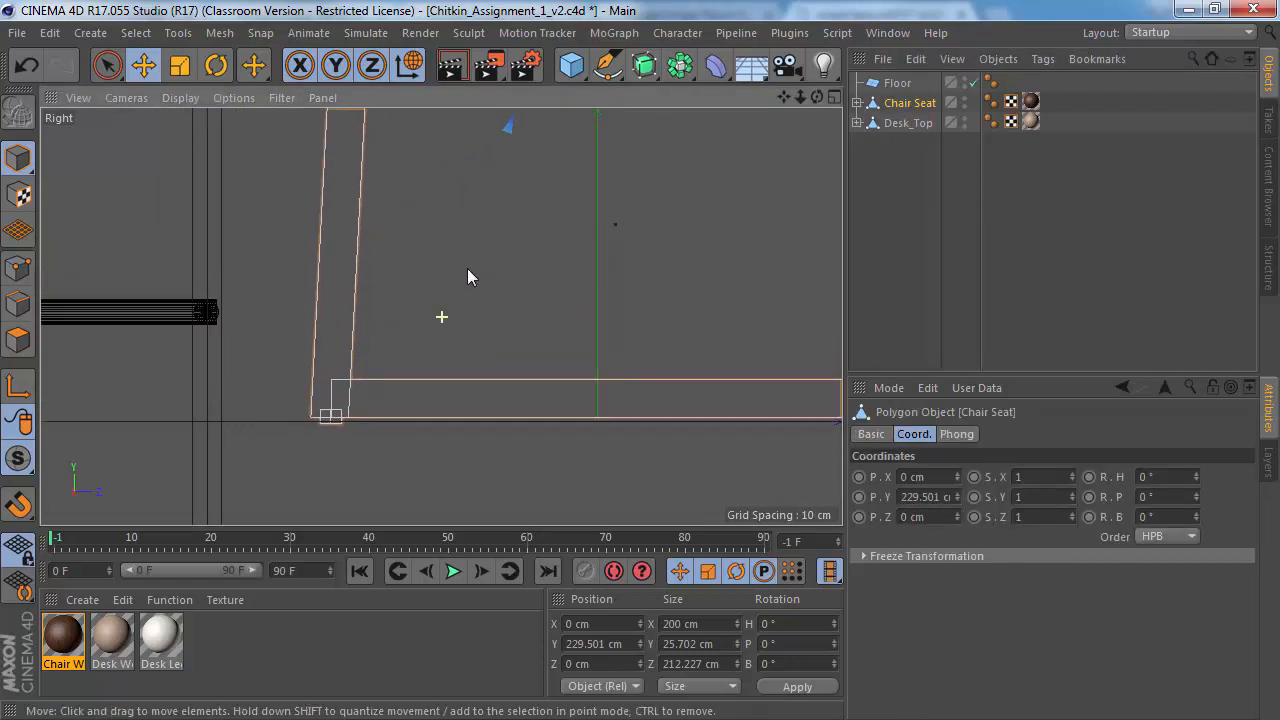
{"action": "mouse_move", "coordinate": [506, 286]}
{"action": "right_mouse_down", "text": "alt"}
{"action": "mouse_move", "coordinate": [462, 271]}
{"action": "mouse_move", "coordinate": [468, 252]}
{"action": "right_mouse_up", "text": "alt"}
{"action": "middle_click_drag", "start_coordinate": [468, 252], "coordinate": [446, 351], "text": "alt"}
{"action": "mouse_move", "coordinate": [440, 314]}
{"action": "right_mouse_down", "text": "alt"}
{"action": "mouse_move", "coordinate": [475, 326]}
{"action": "mouse_move", "coordinate": [487, 308]}
{"action": "right_mouse_up", "text": "alt"}
{"action": "scroll", "coordinate": [559, 237], "scroll_direction": "down", "scroll_amount": 2}
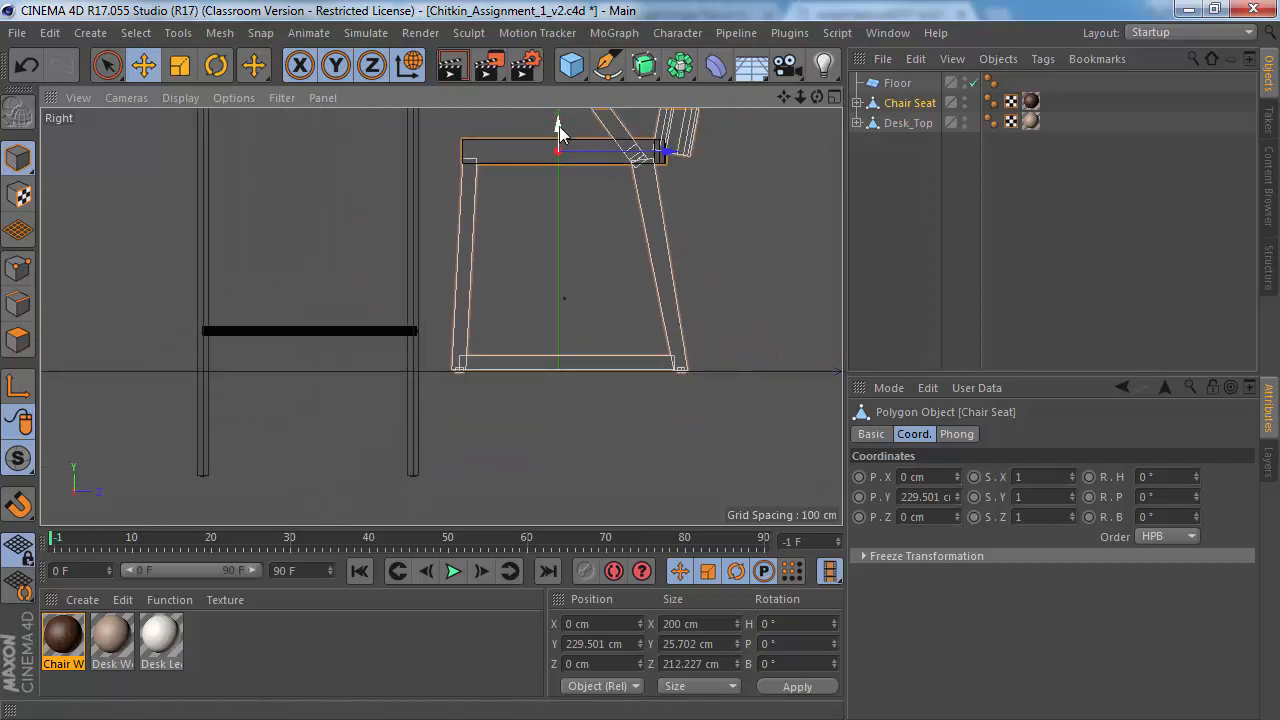
{"action": "left_click_drag", "start_coordinate": [559, 126], "coordinate": [559, 125]}
Step: Move Desk_Top up to about Y 445 cm so its legs stand on the floor line
{"action": "left_click", "coordinate": [897, 123]}
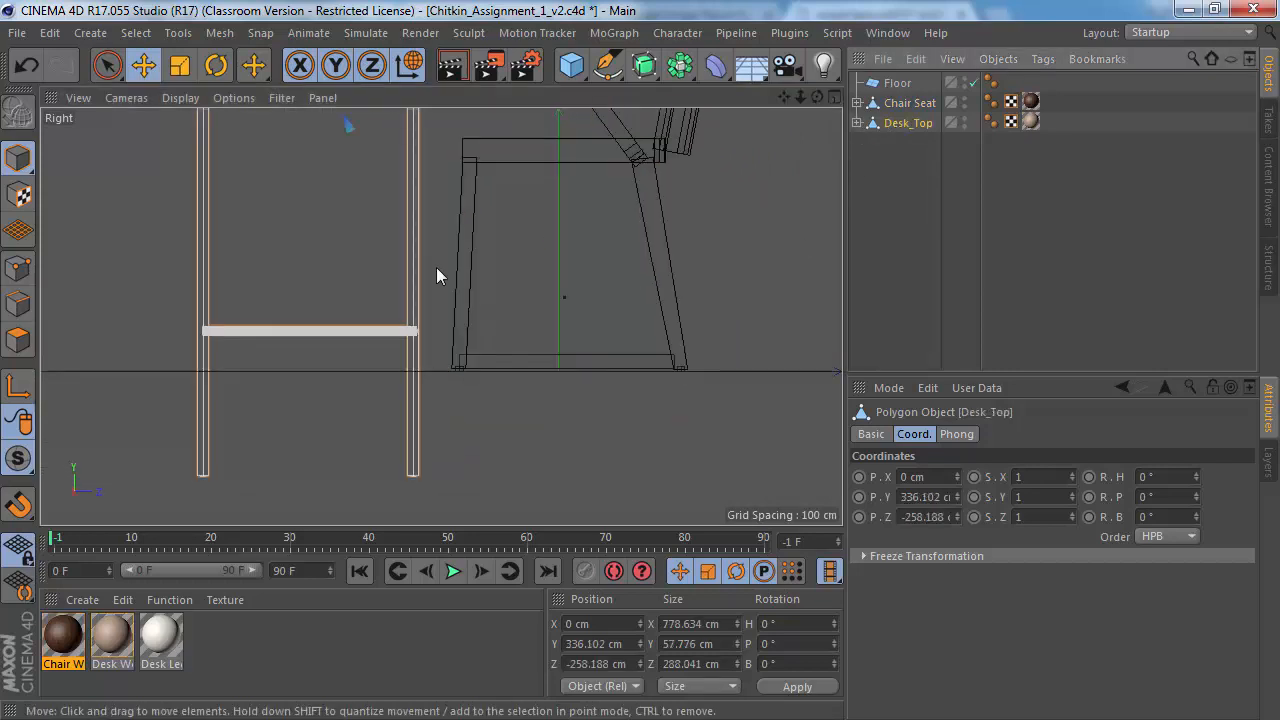
{"action": "middle_click_drag", "start_coordinate": [436, 267], "coordinate": [470, 318], "text": "alt"}
{"action": "right_click_drag", "start_coordinate": [470, 318], "coordinate": [416, 316], "text": "alt"}
{"action": "left_click_drag", "start_coordinate": [383, 138], "coordinate": [383, 69]}
Step: Rotate Desk_Top to a heading of -180° in the Perspective view so its drawers face the chair
{"action": "middle_click", "coordinate": [368, 296]}
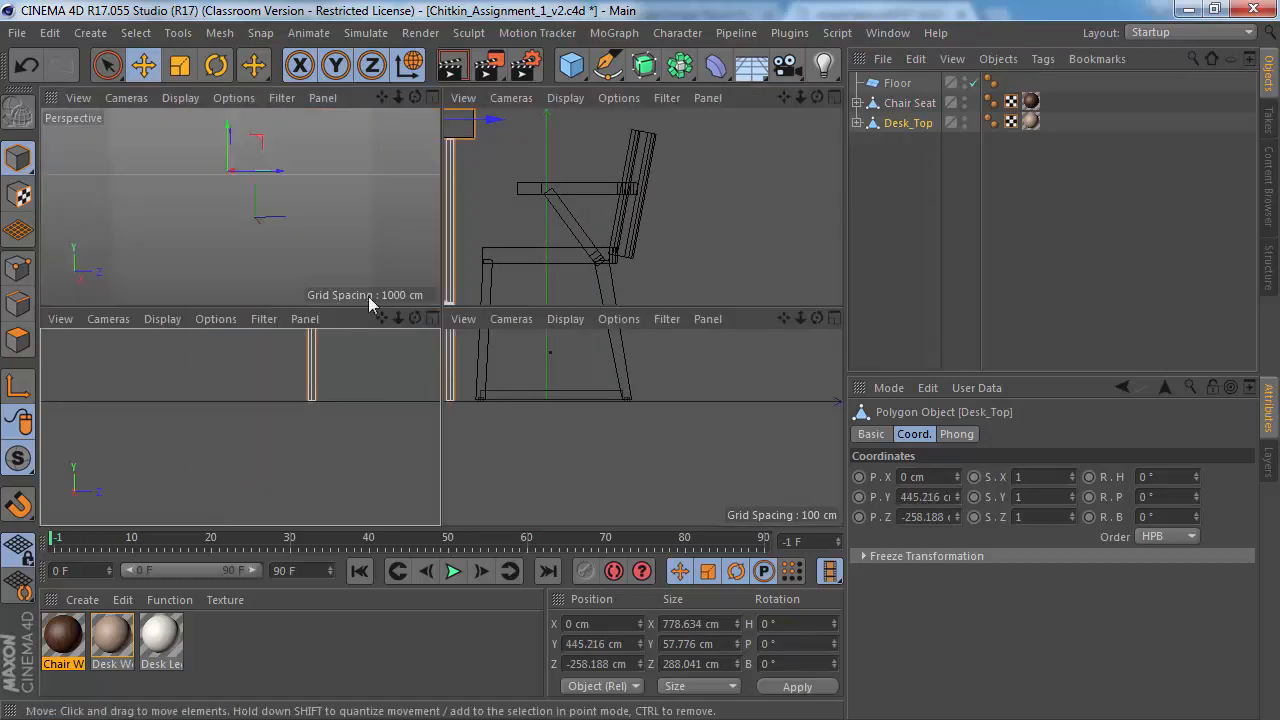
{"action": "middle_click", "coordinate": [134, 193]}
{"action": "left_click_drag", "start_coordinate": [470, 340], "coordinate": [470, 340], "text": "alt"}
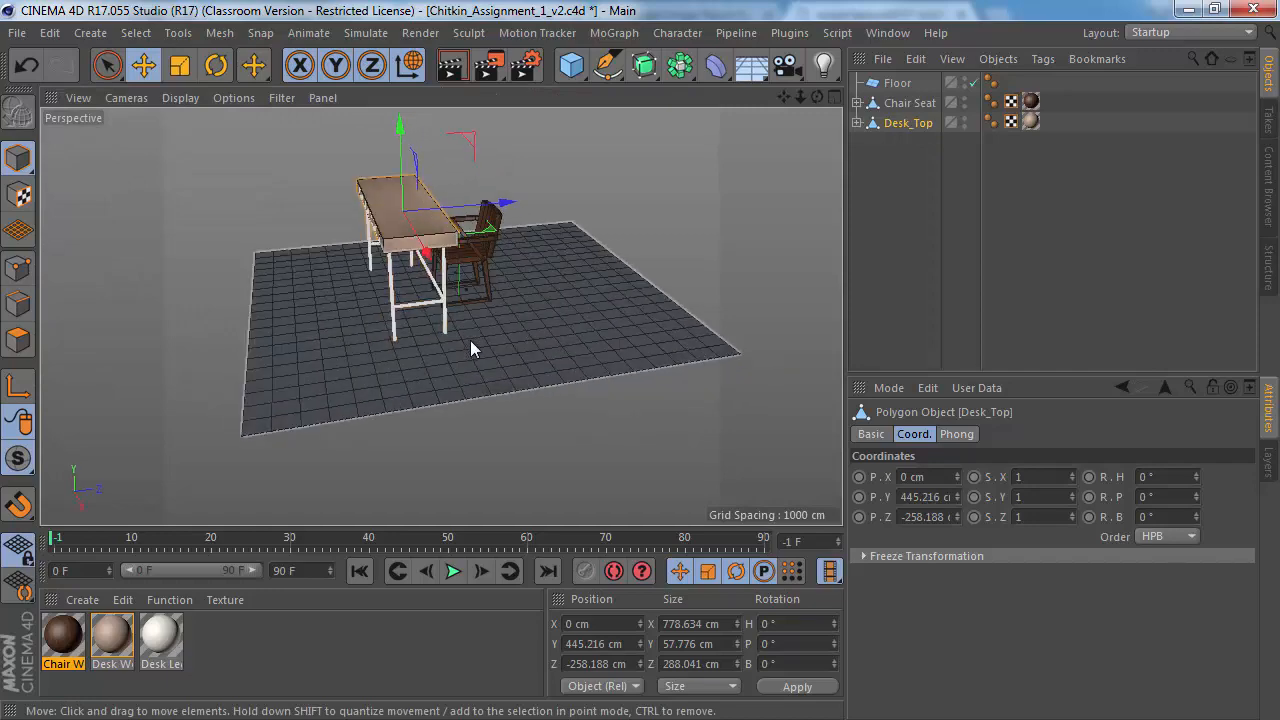
{"action": "key", "text": "r"}
{"action": "left_click_drag", "start_coordinate": [420, 300], "coordinate": [342, 408], "text": "alt"}
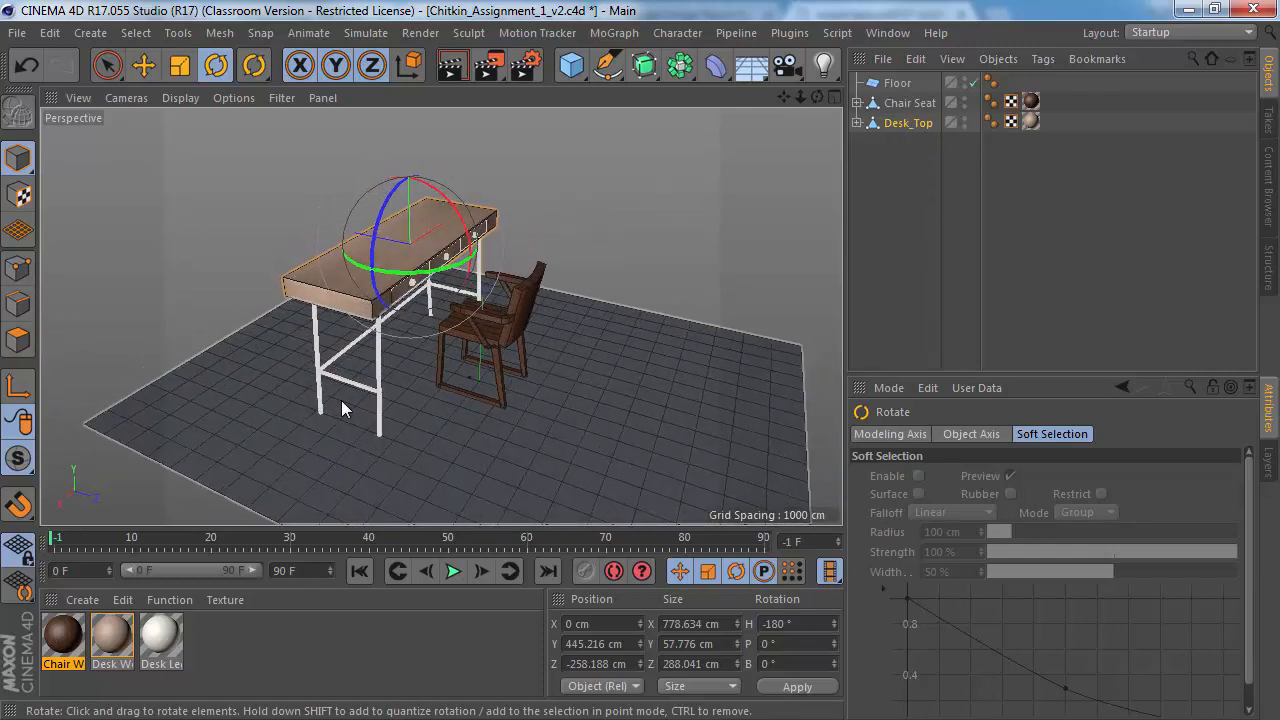
{"action": "left_click_drag", "start_coordinate": [385, 345], "coordinate": [348, 384], "text": "alt"}
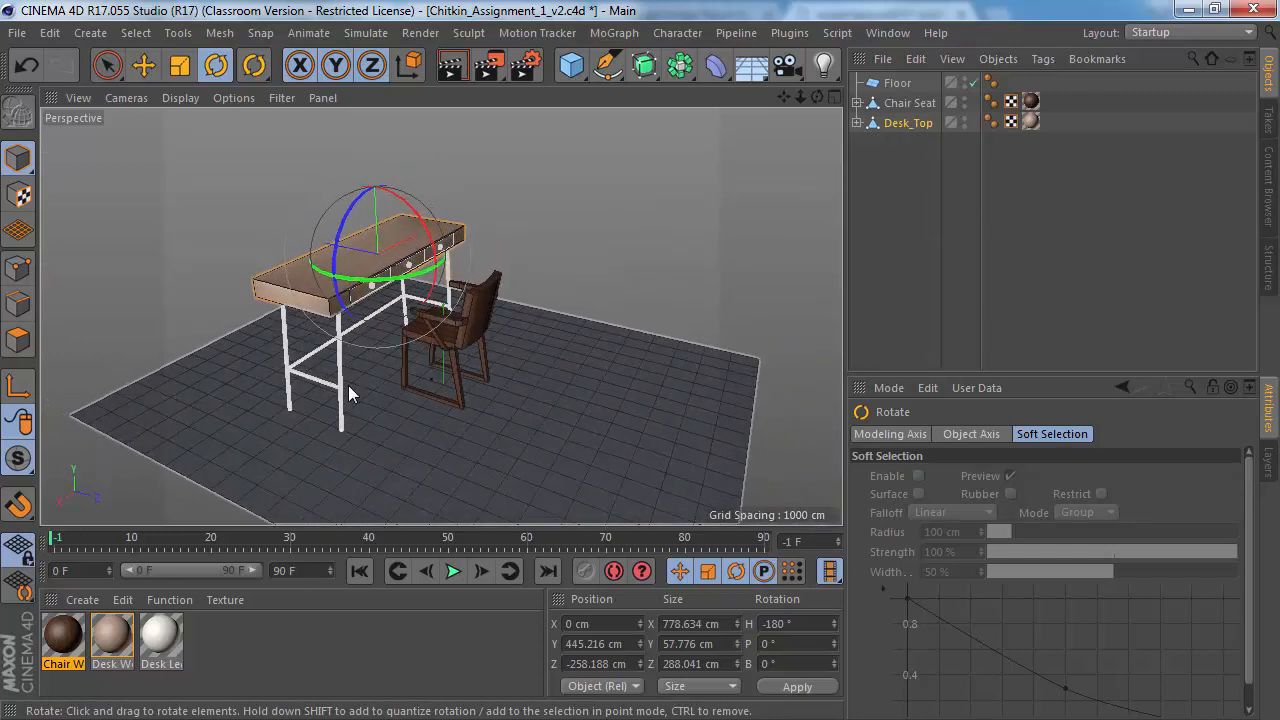
Step: Expand Desk_Top and its Cross Bars group, select Leg 1 through Leg 4, and show their shared object properties
{"action": "key", "text": "e"}
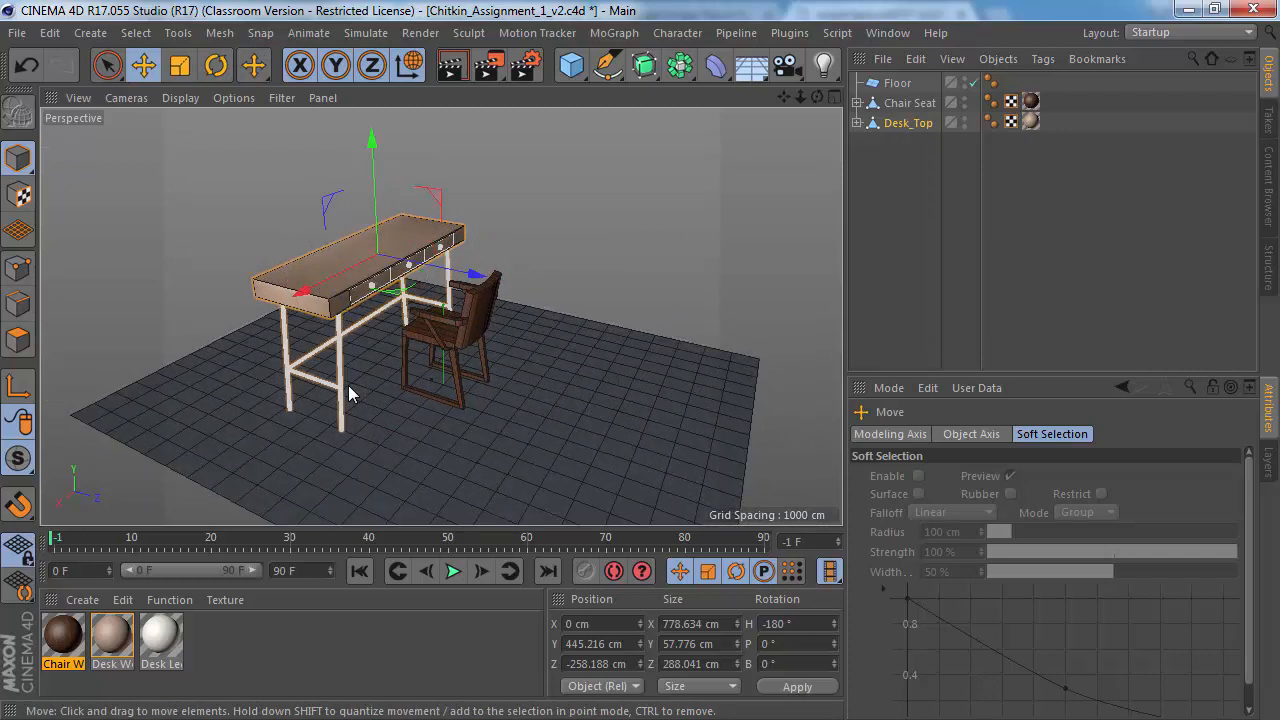
{"action": "left_click_drag", "start_coordinate": [348, 385], "coordinate": [495, 287], "text": "alt"}
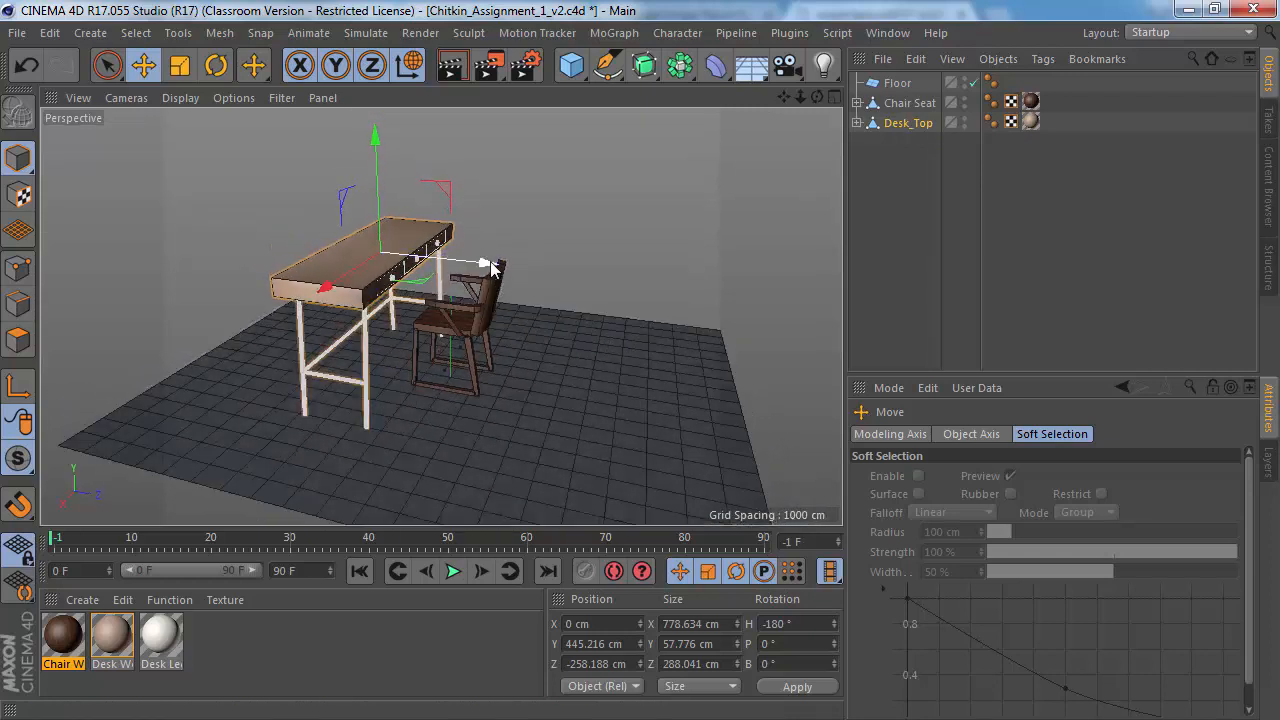
{"action": "scroll", "coordinate": [335, 376], "scroll_direction": "up", "scroll_amount": 3}
{"action": "left_click", "coordinate": [856, 123]}
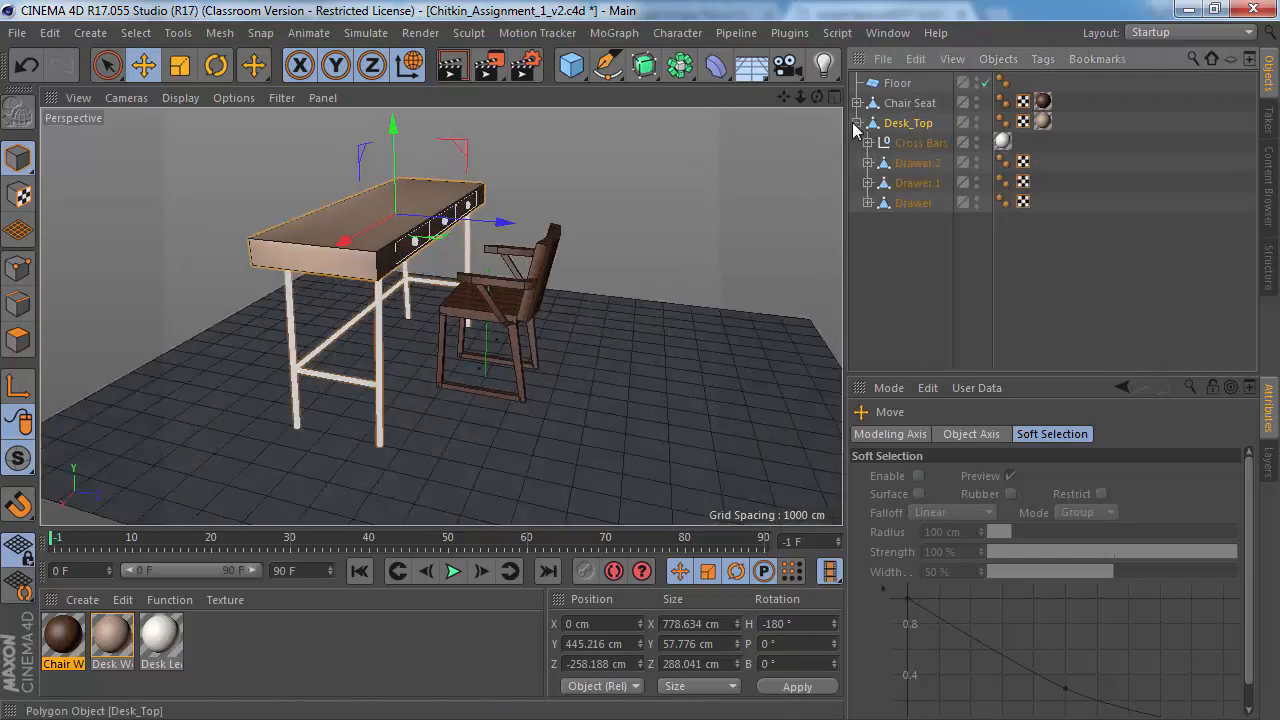
{"action": "left_click", "coordinate": [912, 143]}
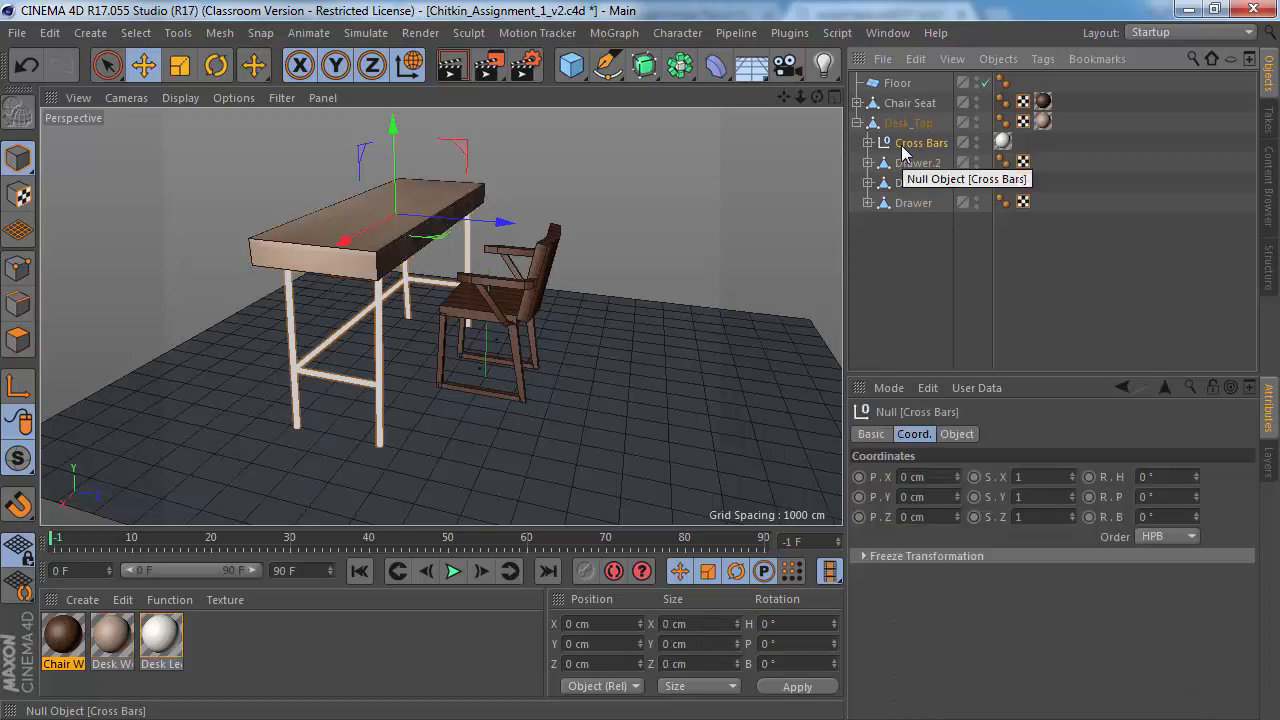
{"action": "left_click_drag", "start_coordinate": [303, 318], "coordinate": [318, 252], "text": "alt"}
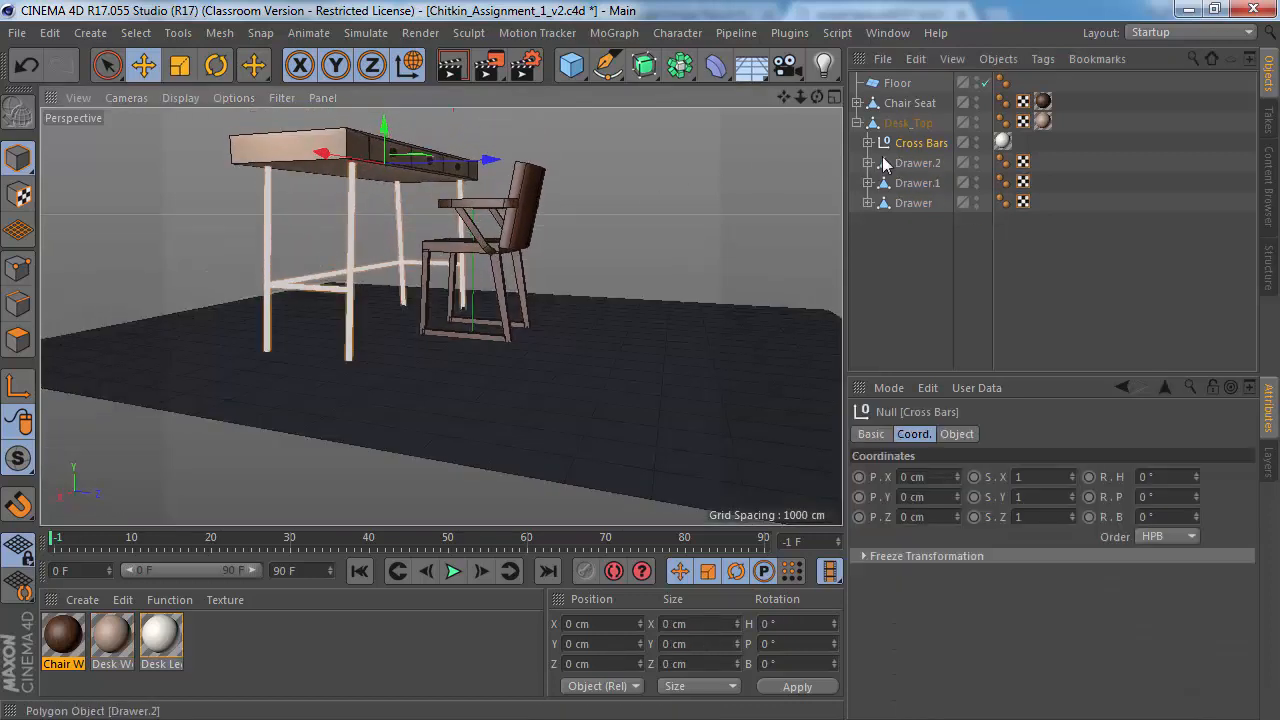
{"action": "left_click", "coordinate": [867, 143]}
{"action": "left_click", "coordinate": [918, 223]}
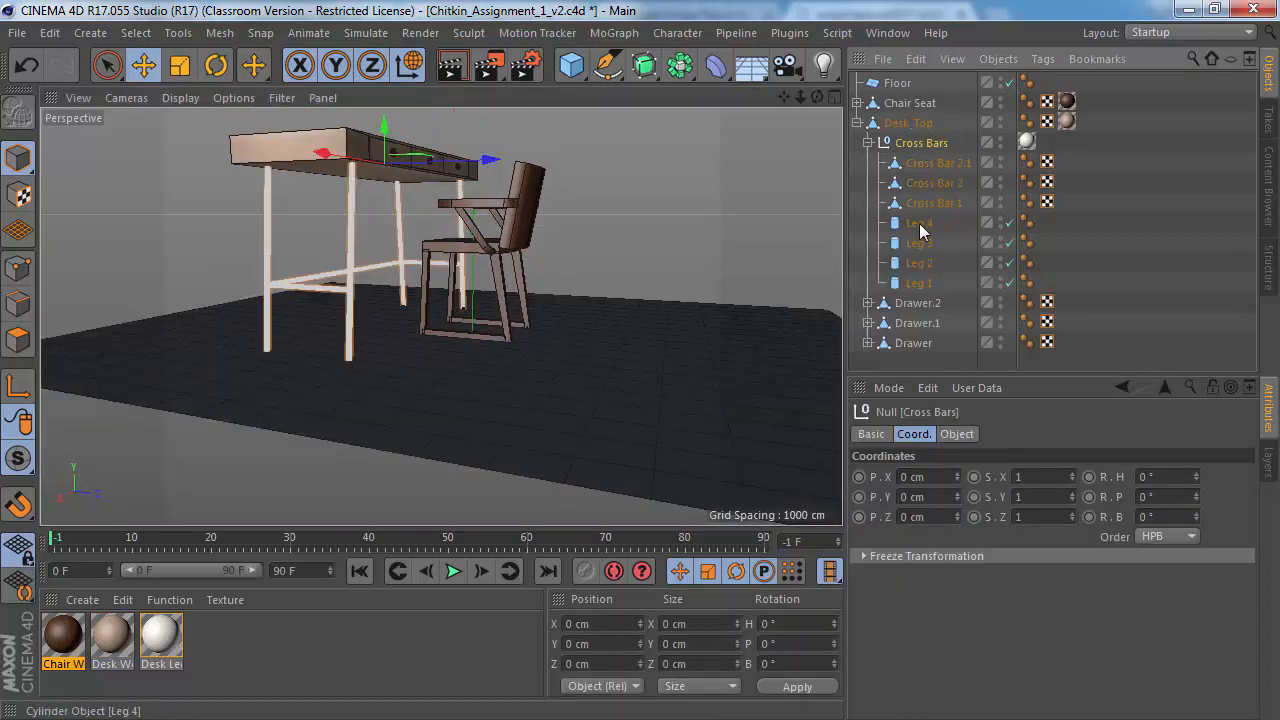
{"action": "left_click", "coordinate": [914, 283], "text": "shift"}
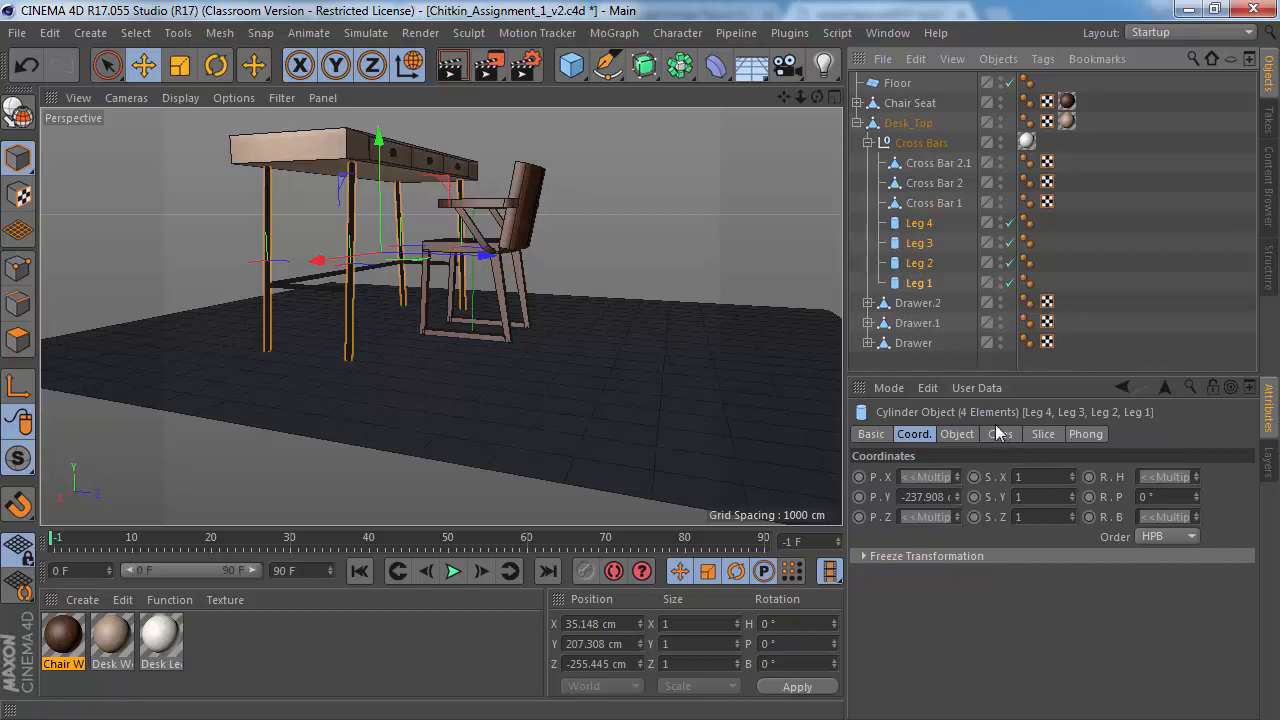
{"action": "left_click", "coordinate": [958, 436]}
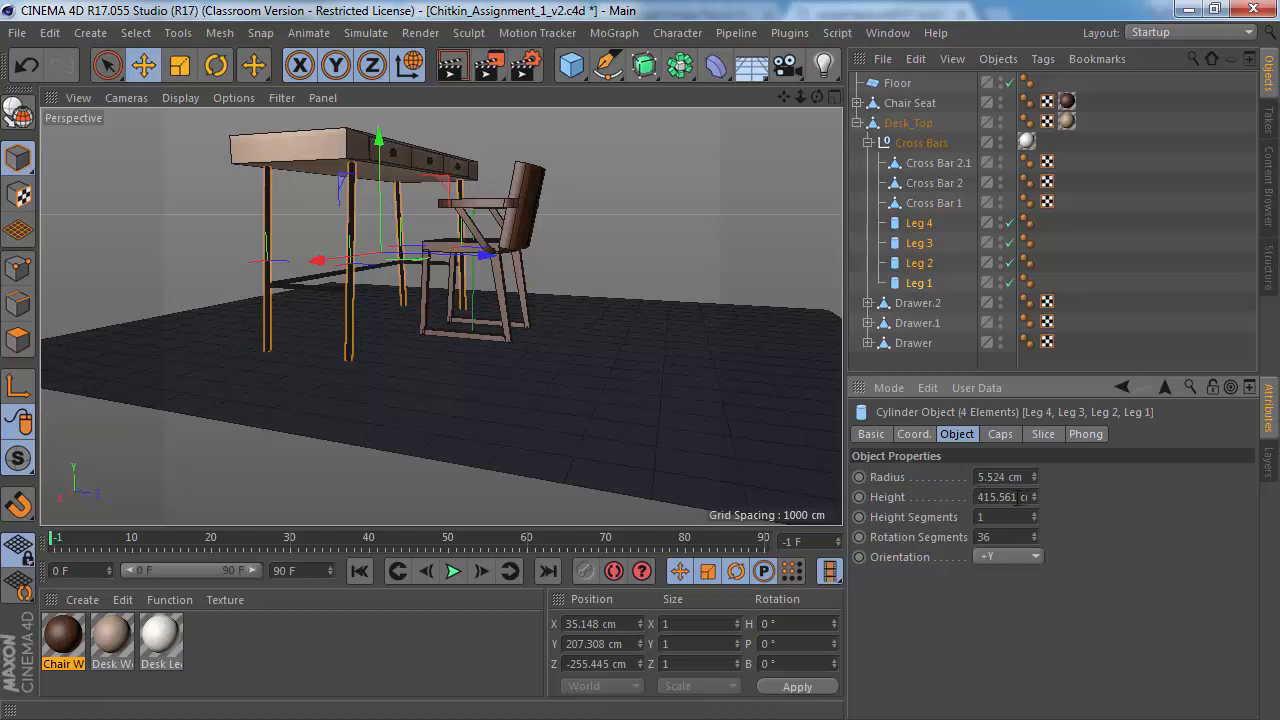
Step: Switch to Chrome, convert 415 cm to inches and feet with a Google search, and return to Cinema 4D
{"action": "key", "text": "alt+Tab"}
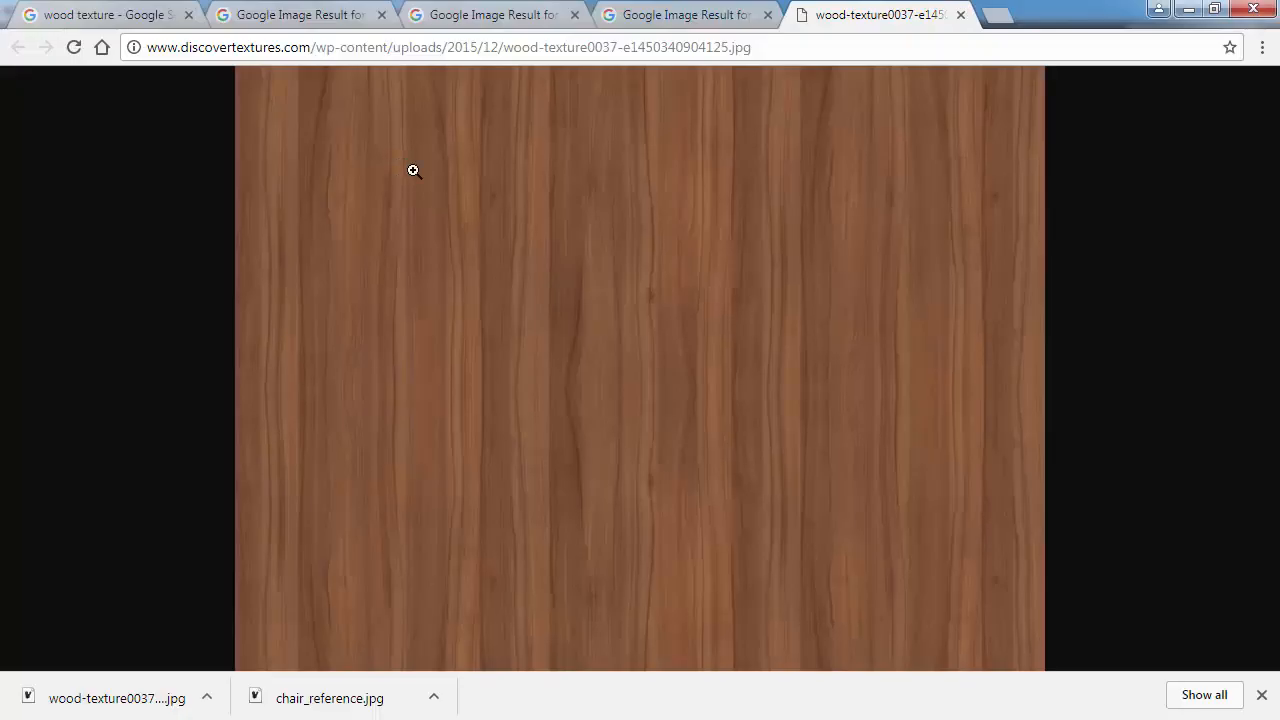
{"action": "left_click", "coordinate": [1003, 18]}
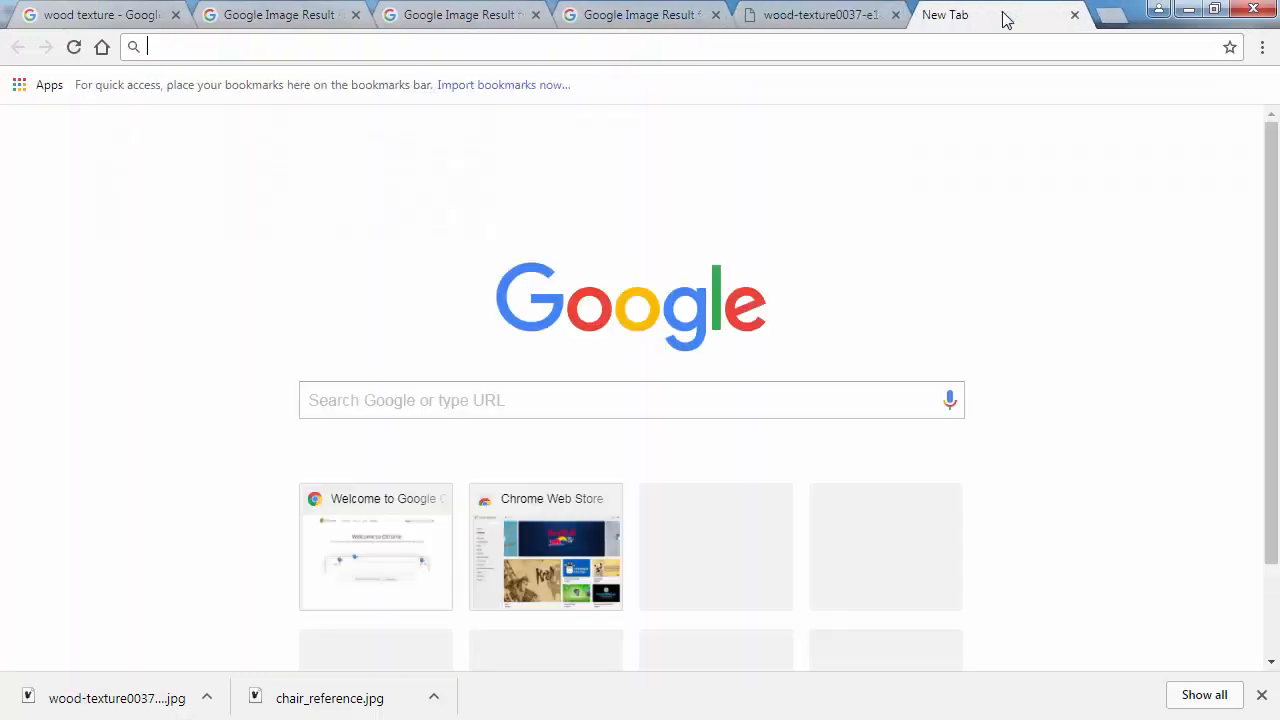
{"action": "type", "text": "415cm"}
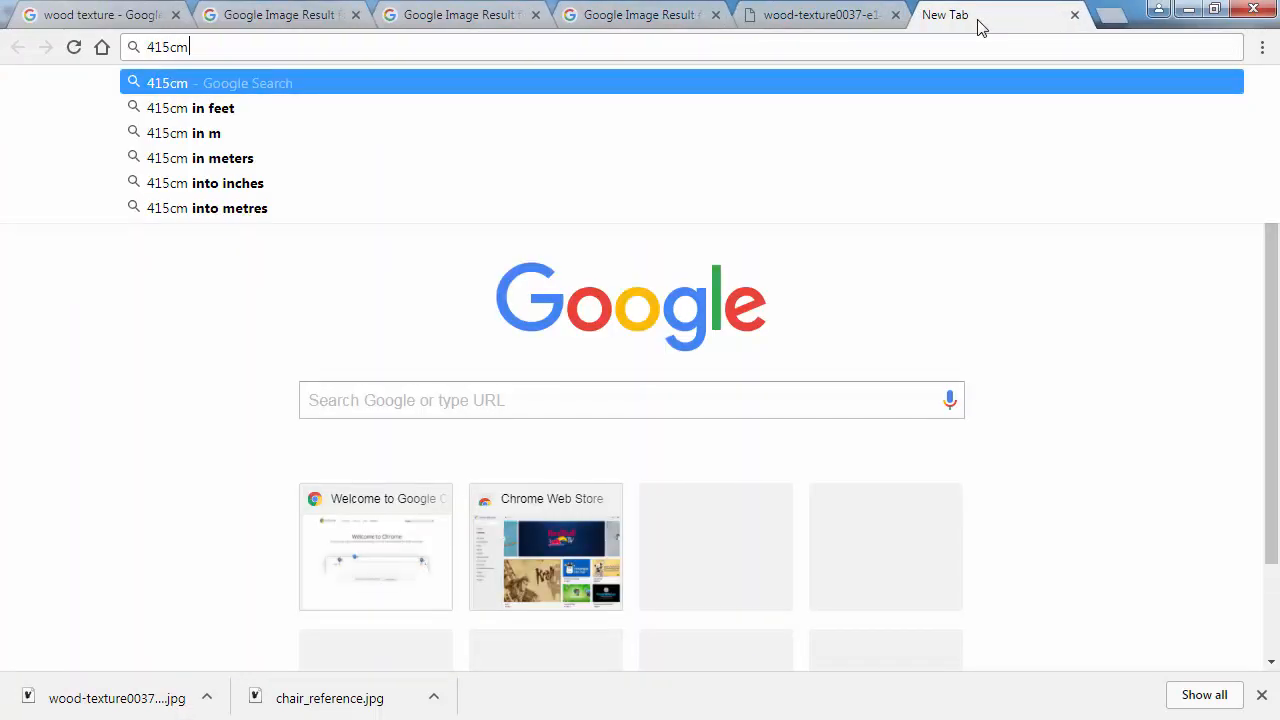
{"action": "key", "text": "Return"}
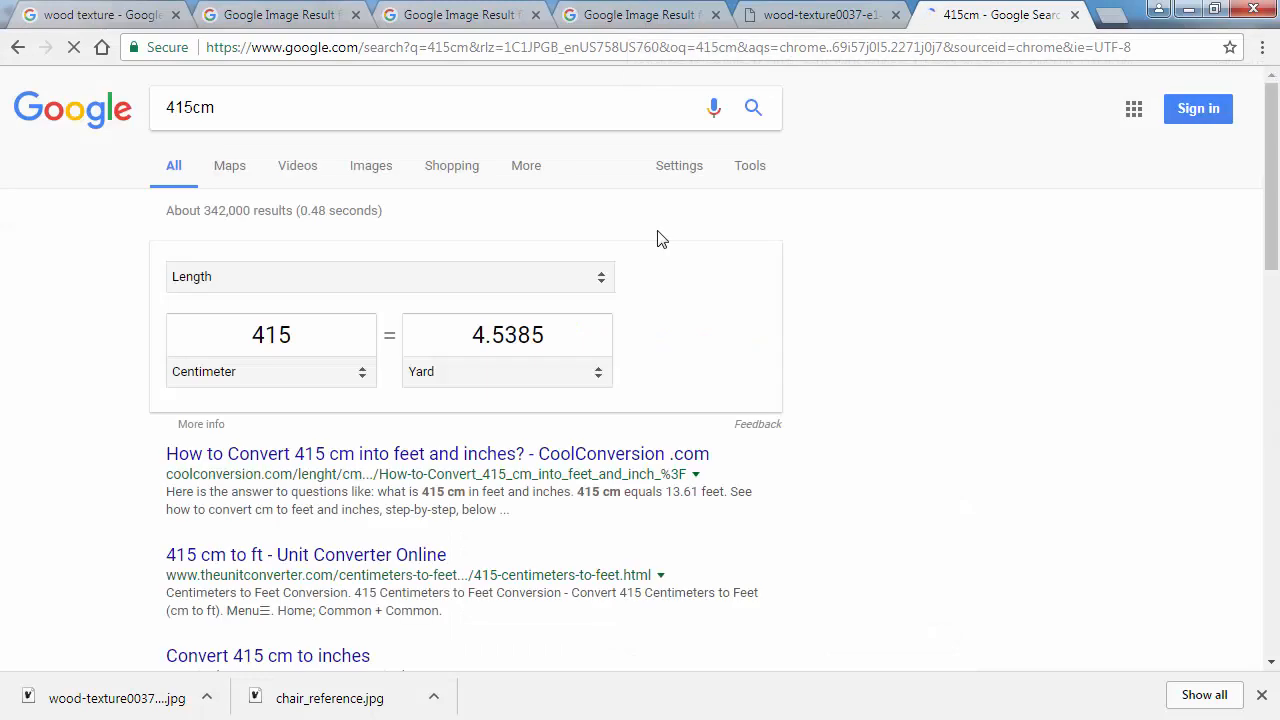
{"action": "left_click", "coordinate": [565, 378]}
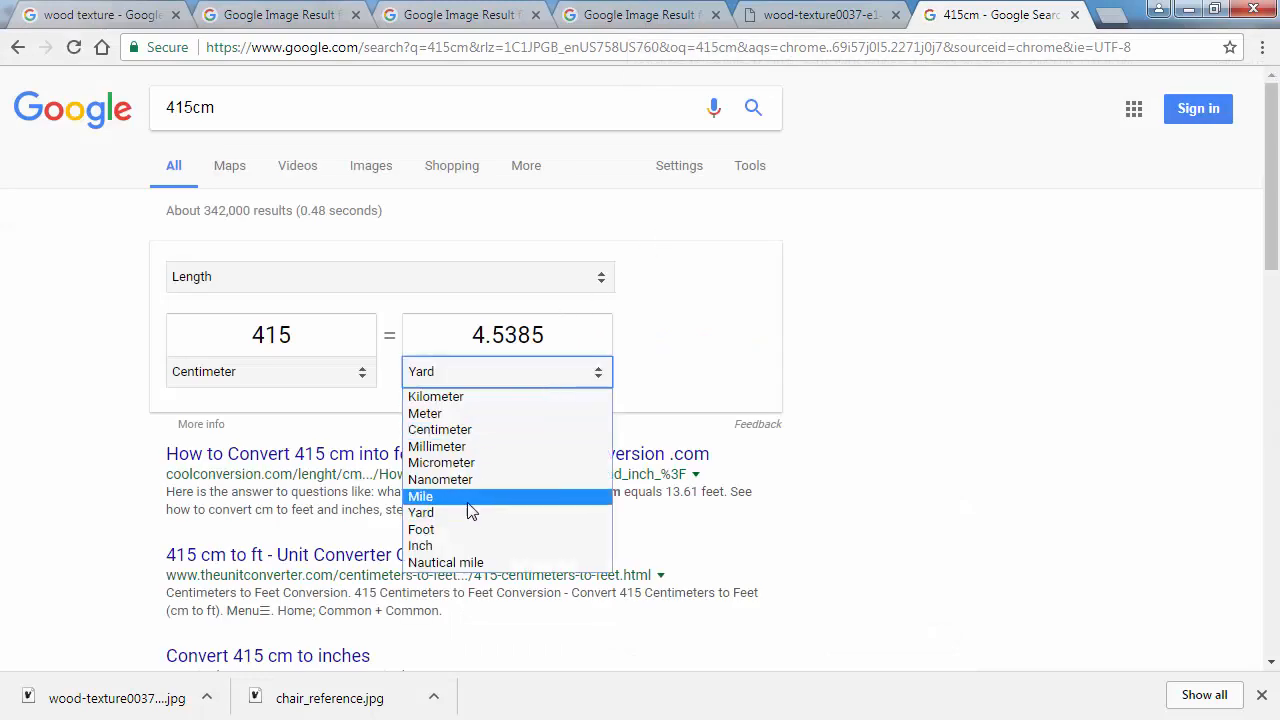
{"action": "left_click", "coordinate": [420, 545]}
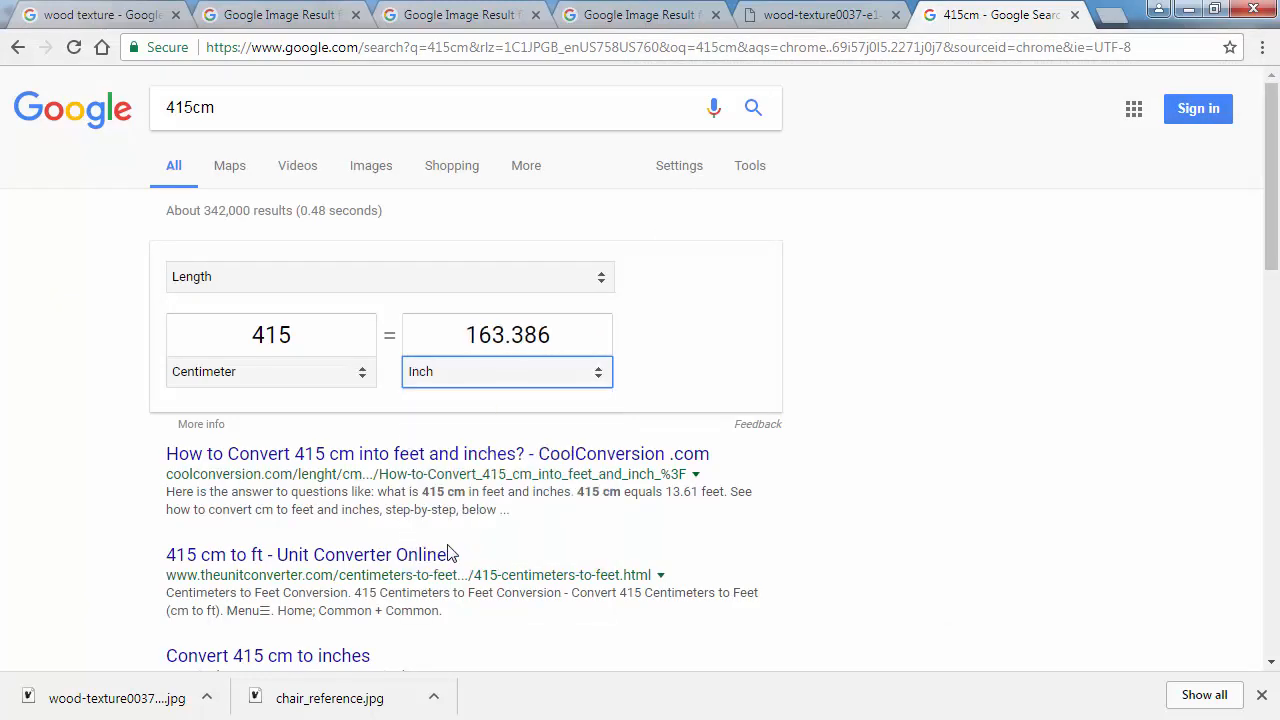
{"action": "left_click", "coordinate": [491, 375]}
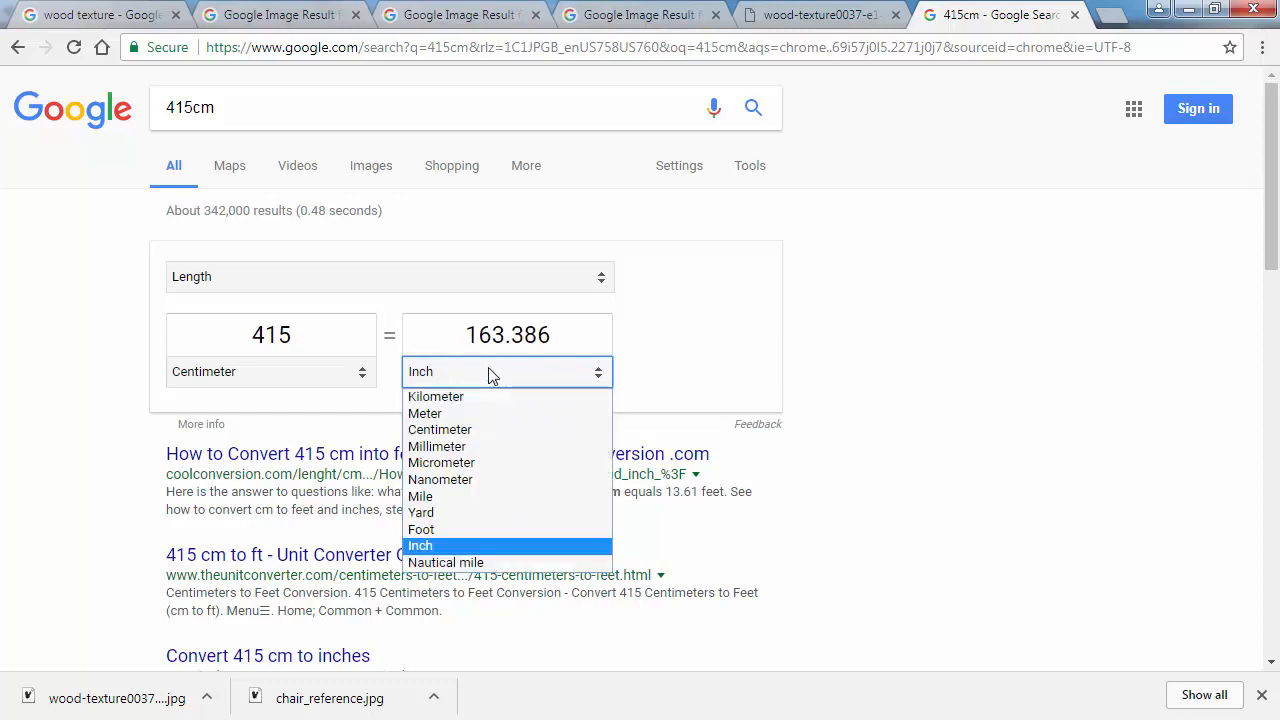
{"action": "left_click", "coordinate": [453, 530]}
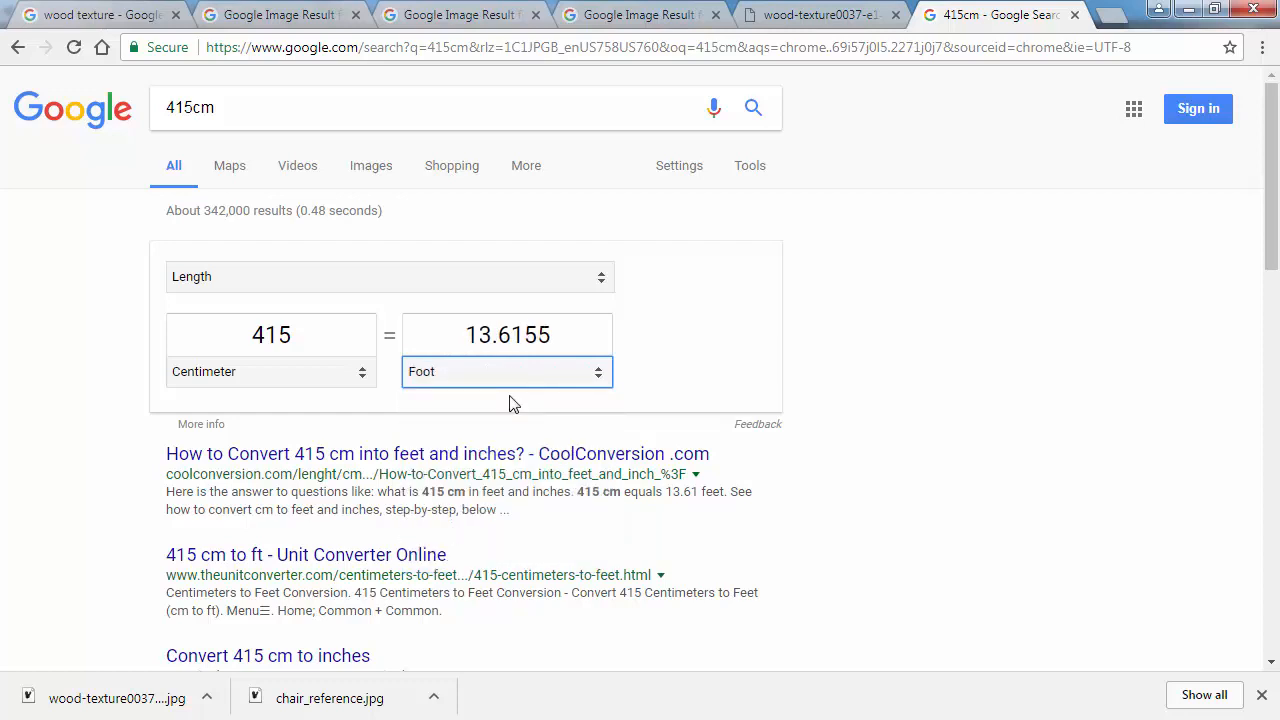
{"action": "left_click", "coordinate": [919, 278]}
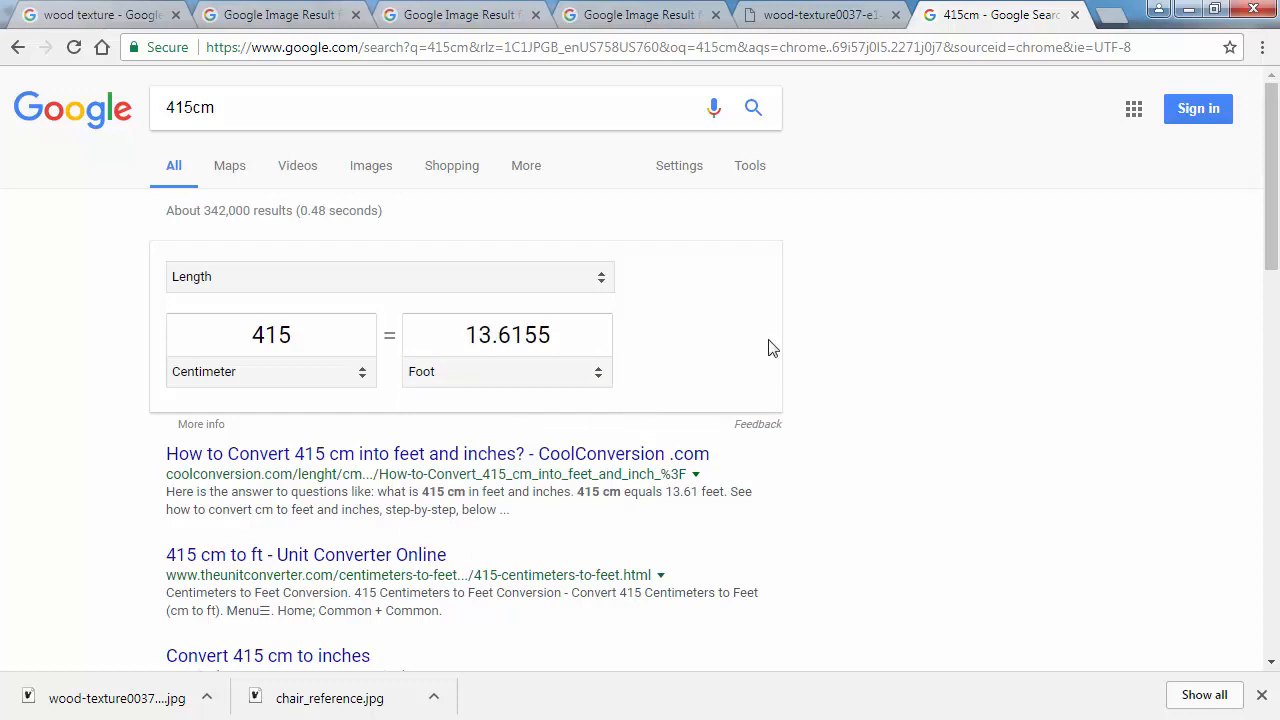
{"action": "key", "text": "alt+Tab"}
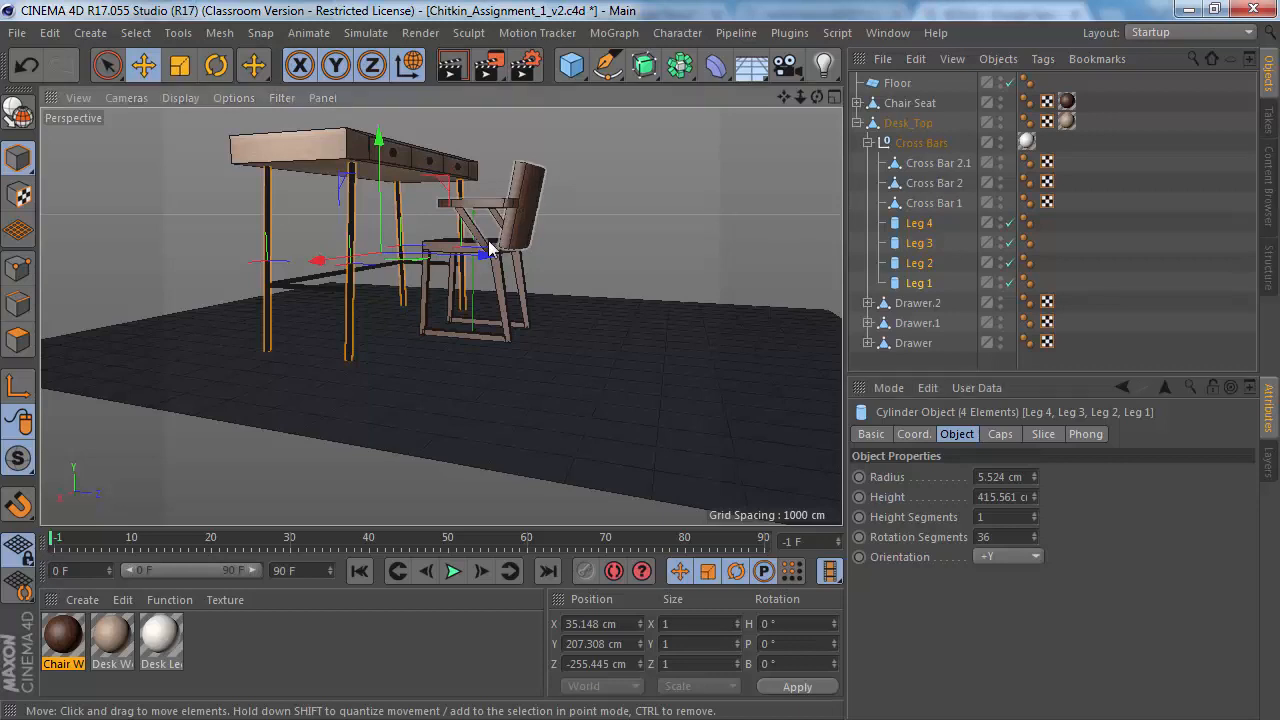
Step: Reduce the height of the four selected desk legs to 337.561 cm
{"action": "left_click_drag", "start_coordinate": [486, 251], "coordinate": [393, 276], "text": "alt"}
{"action": "scroll", "coordinate": [388, 311], "scroll_direction": "up", "scroll_amount": 3}
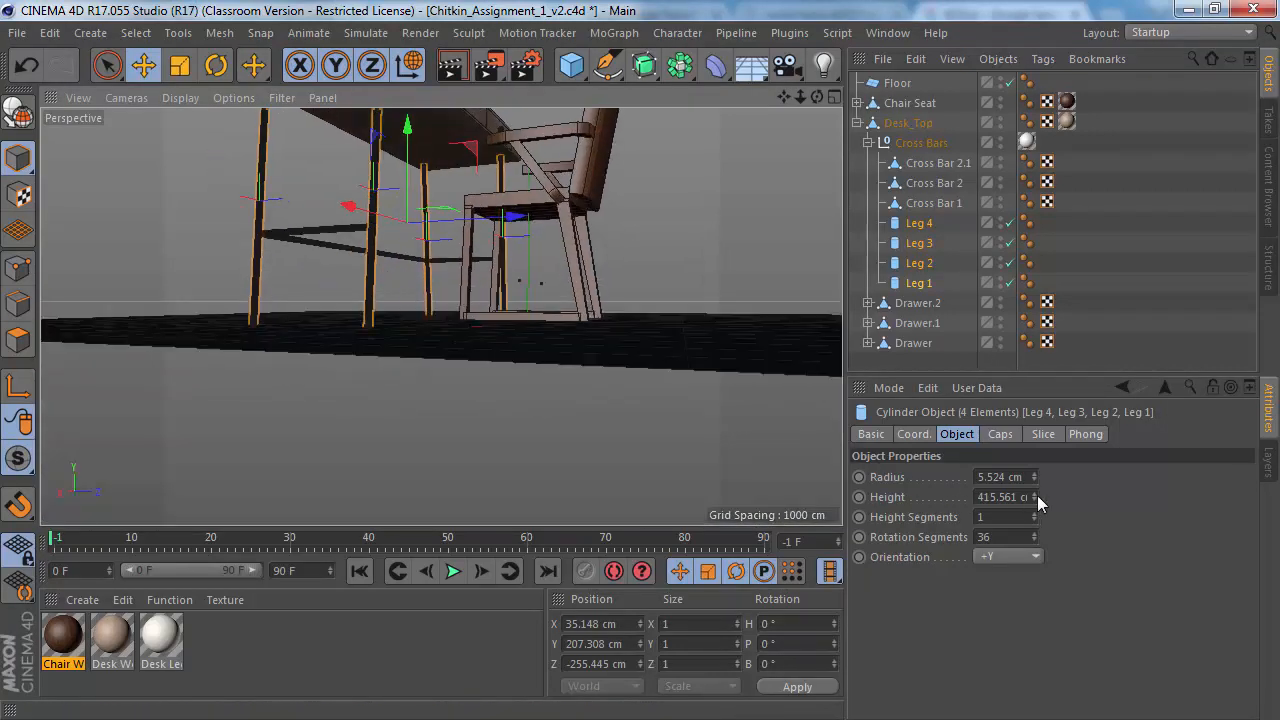
{"action": "left_click_drag", "start_coordinate": [1036, 496], "coordinate": [1036, 505]}
{"action": "left_click_drag", "start_coordinate": [440, 317], "coordinate": [484, 336], "text": "alt"}
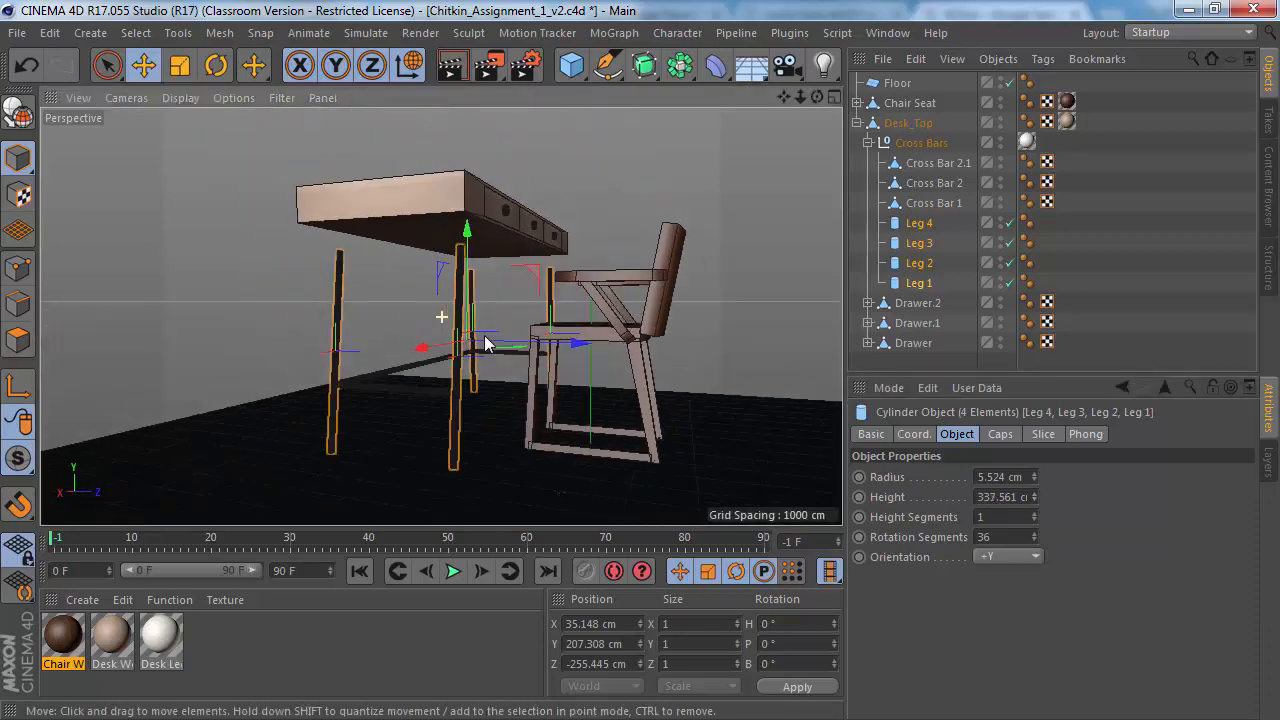
Step: Raise the four selected desk legs in the Right view until their tops meet the underside of the desktop
{"action": "mouse_move", "coordinate": [463, 284]}
{"action": "left_mouse_down", "text": "alt"}
{"action": "mouse_move", "coordinate": [478, 319]}
{"action": "mouse_move", "coordinate": [464, 262]}
{"action": "left_mouse_up", "text": "alt"}
{"action": "mouse_move", "coordinate": [531, 384]}
{"action": "left_mouse_down", "text": "alt"}
{"action": "mouse_move", "coordinate": [547, 350]}
{"action": "mouse_move", "coordinate": [527, 377]}
{"action": "left_mouse_up", "text": "alt"}
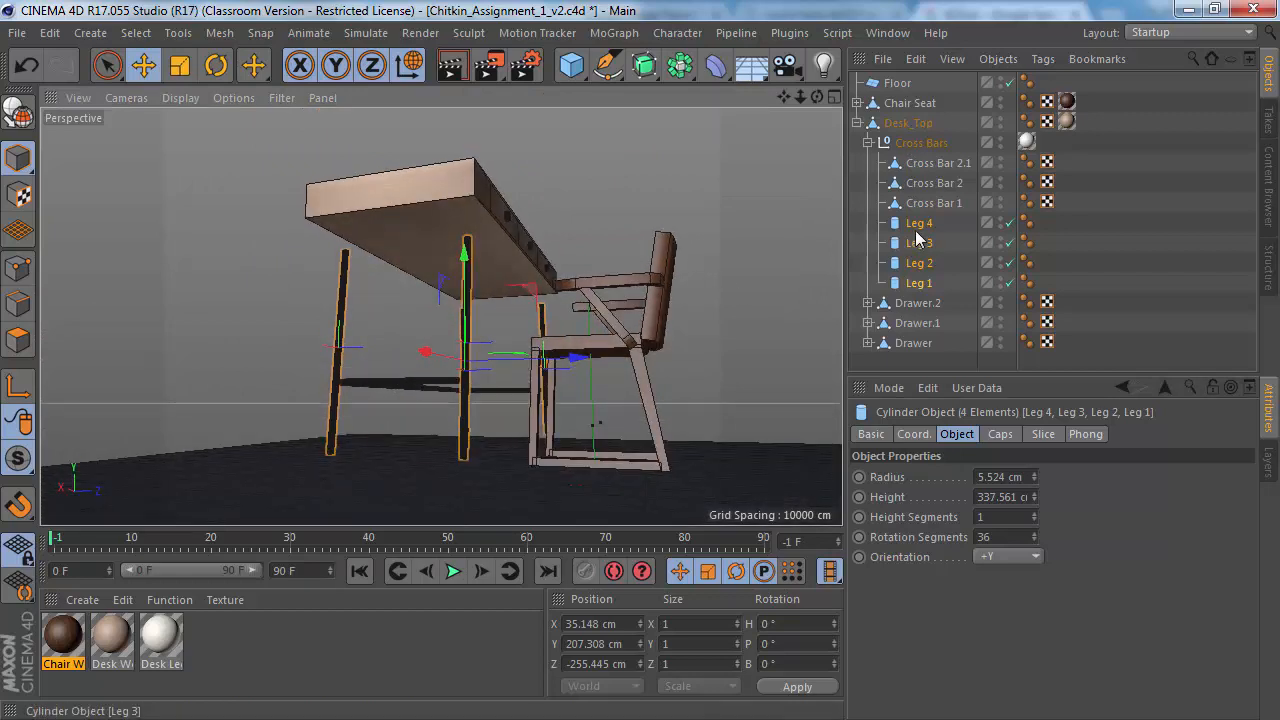
{"action": "middle_click", "coordinate": [588, 352]}
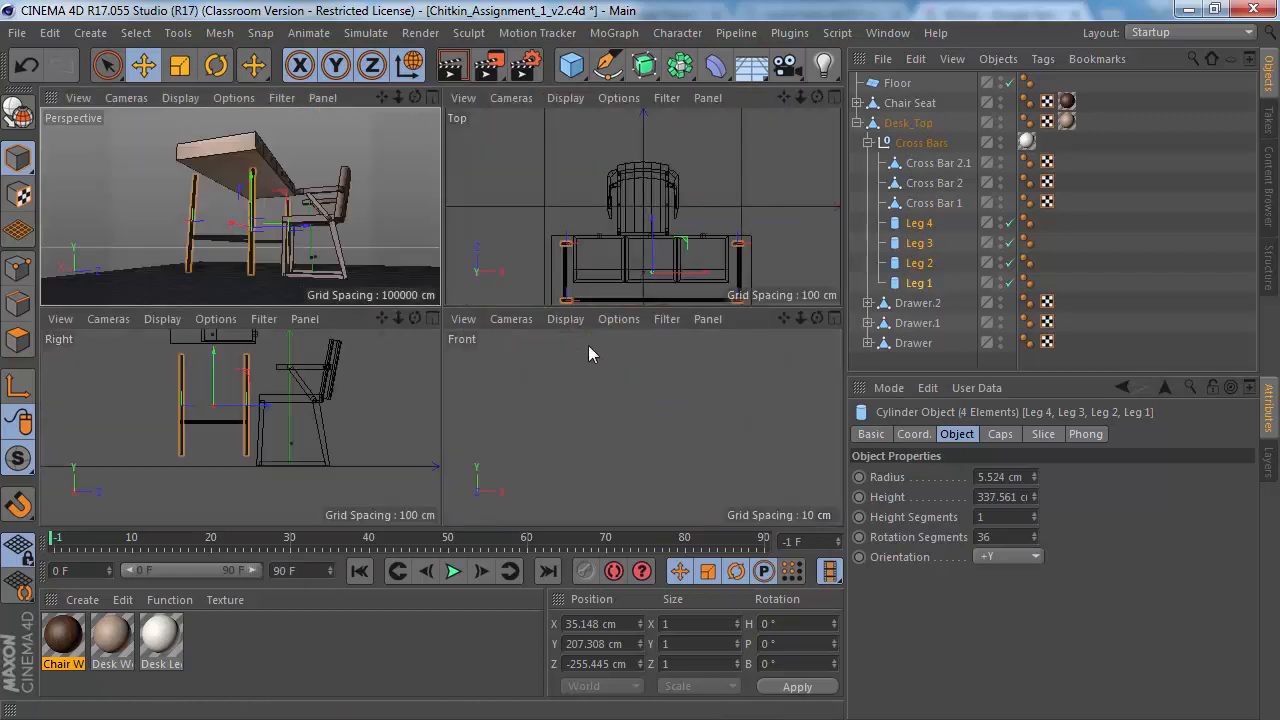
{"action": "middle_click", "coordinate": [255, 388]}
{"action": "scroll", "coordinate": [315, 278], "scroll_direction": "up", "scroll_amount": 2}
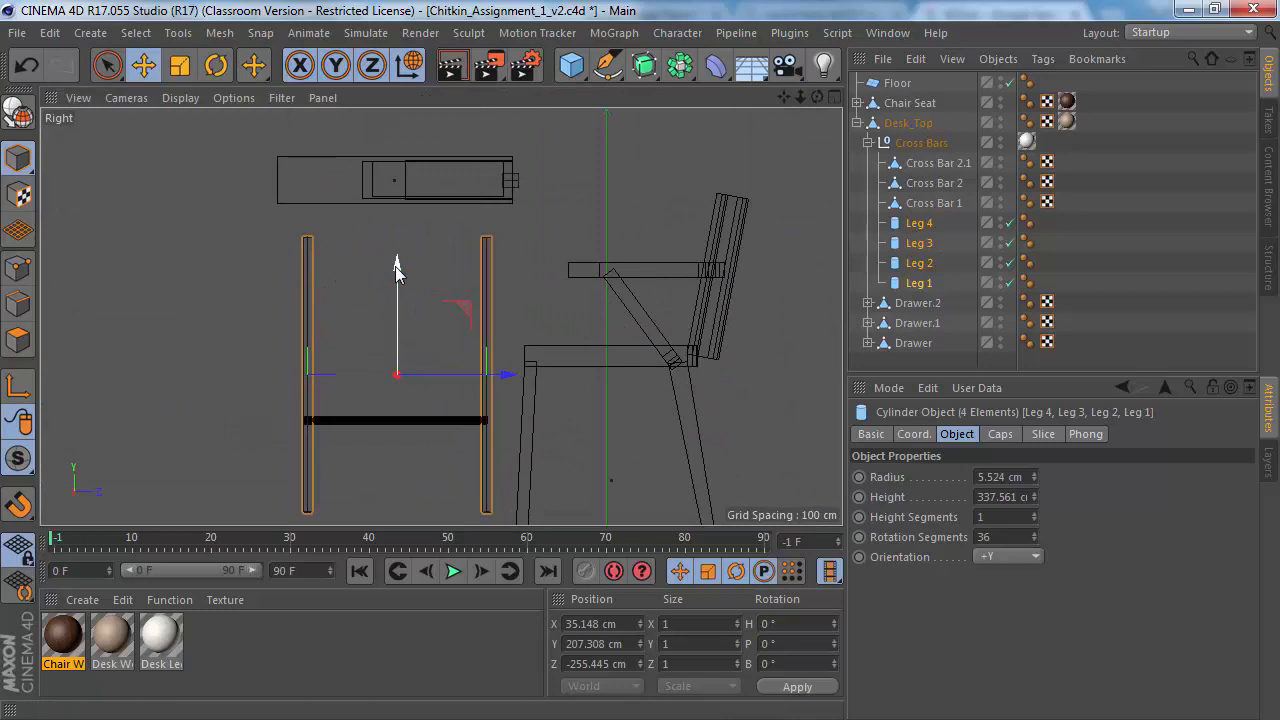
{"action": "left_click_drag", "start_coordinate": [395, 266], "coordinate": [409, 236]}
Step: Select Desk_Top with its children and lower the whole desk to a Y position of about 366.5 cm in the Right view
{"action": "left_click", "coordinate": [924, 125]}
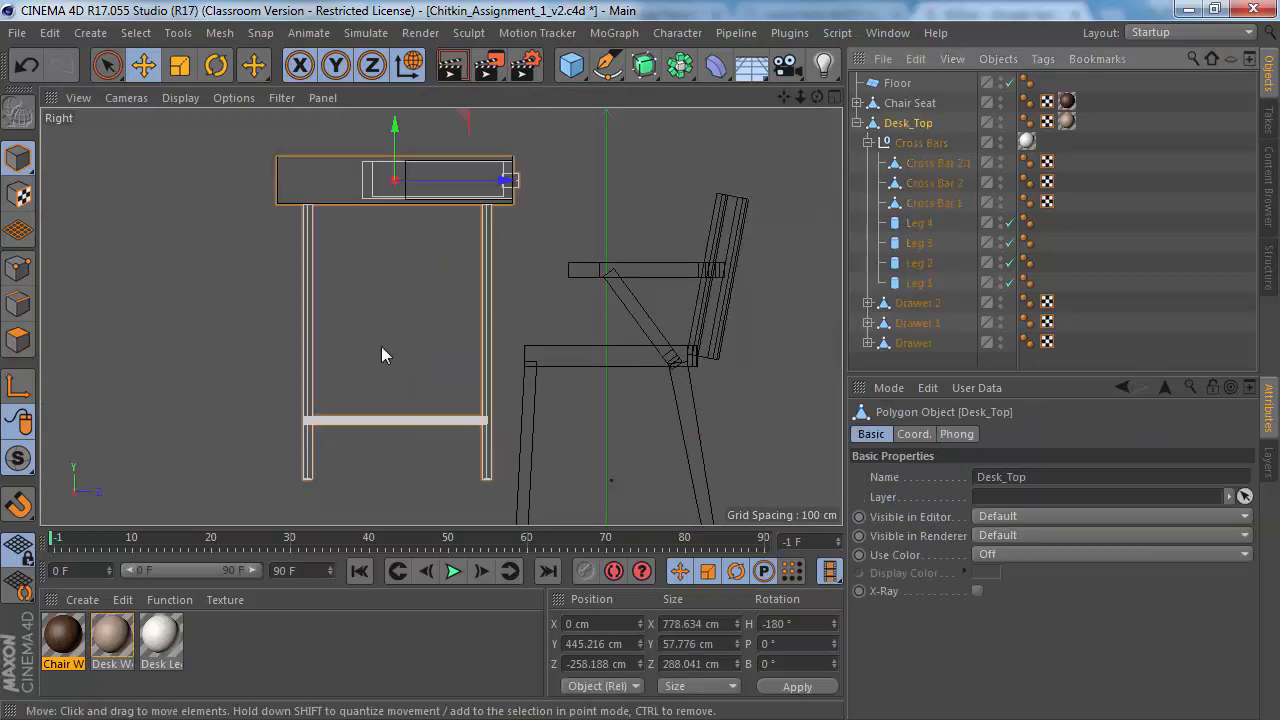
{"action": "scroll", "coordinate": [386, 357], "scroll_direction": "down", "scroll_amount": 2}
{"action": "left_click_drag", "start_coordinate": [391, 129], "coordinate": [385, 169]}
{"action": "right_click_drag", "start_coordinate": [397, 372], "coordinate": [427, 374], "text": "alt"}
{"action": "middle_click", "coordinate": [427, 374]}
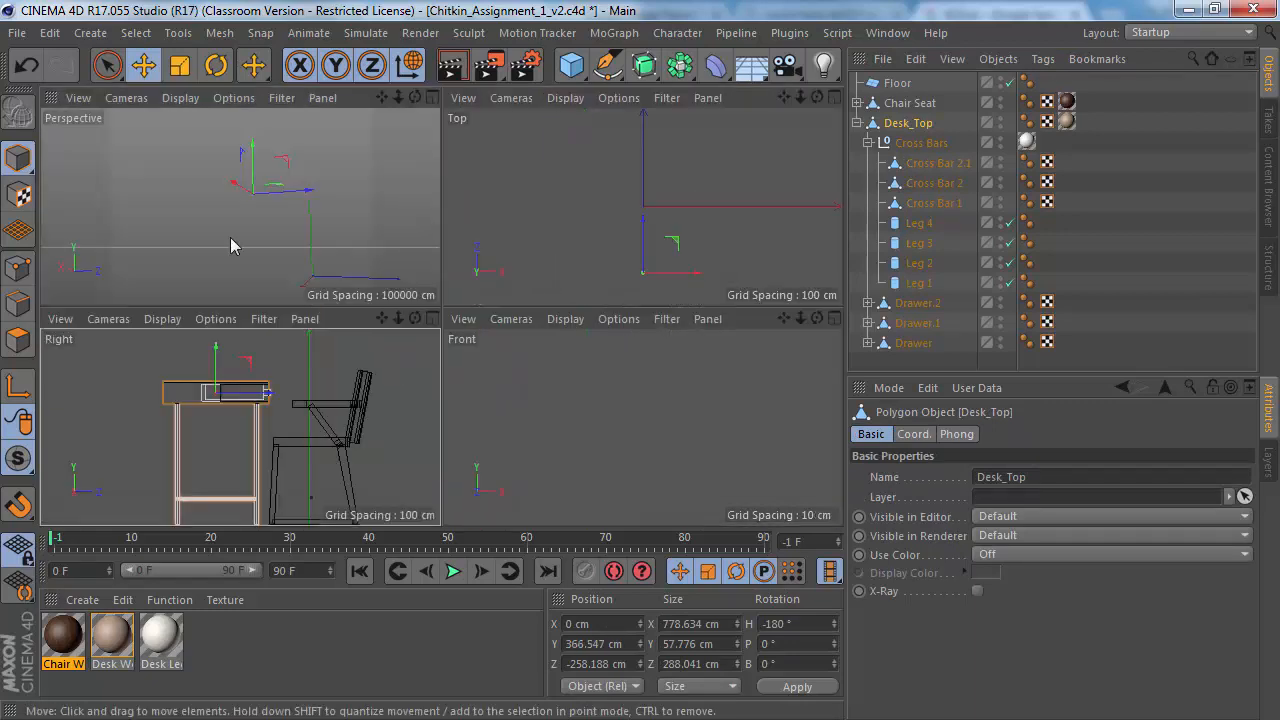
Step: Reposition Desk_Top in front of the chair in the Perspective view, at about X -48.3 cm and Z -270.2 cm
{"action": "middle_click", "coordinate": [230, 245]}
{"action": "left_click_drag", "start_coordinate": [366, 234], "coordinate": [421, 207], "text": "alt"}
{"action": "scroll", "coordinate": [444, 252], "scroll_direction": "down", "scroll_amount": 5}
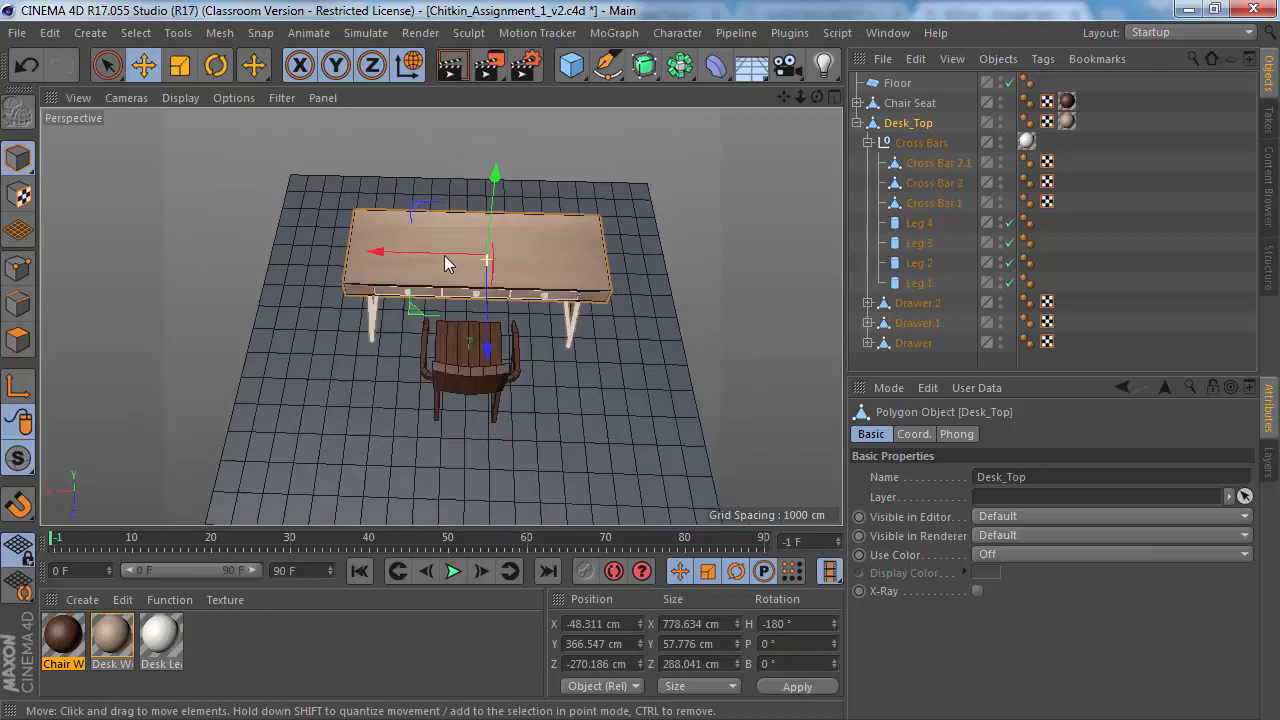
{"action": "left_click_drag", "start_coordinate": [444, 271], "coordinate": [562, 223], "text": "alt"}
{"action": "middle_click_drag", "start_coordinate": [441, 260], "coordinate": [494, 178], "text": "alt"}
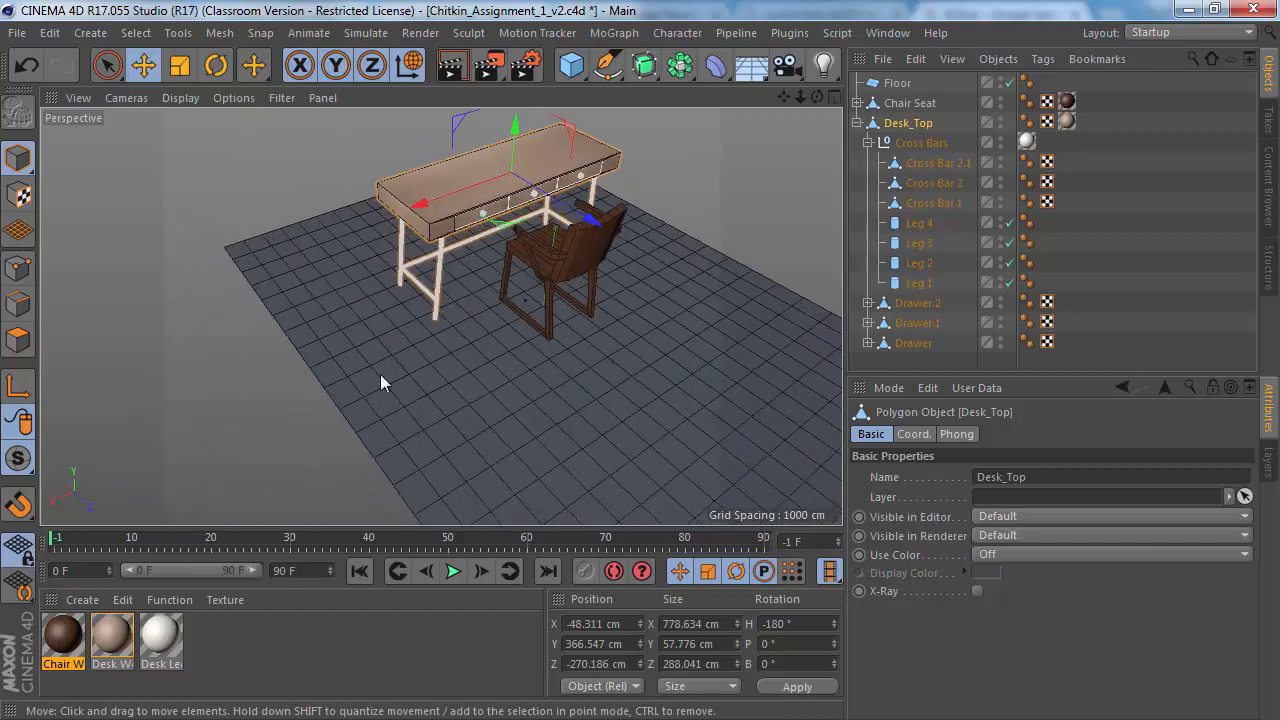
Step: Select the Floor plane and move it along Z to about 473.4 cm so the furniture sits near its back edge
{"action": "left_click", "coordinate": [380, 374]}
{"action": "right_click_drag", "start_coordinate": [481, 352], "coordinate": [425, 342], "text": "alt"}
{"action": "left_click_drag", "start_coordinate": [409, 316], "coordinate": [501, 320], "text": "alt"}
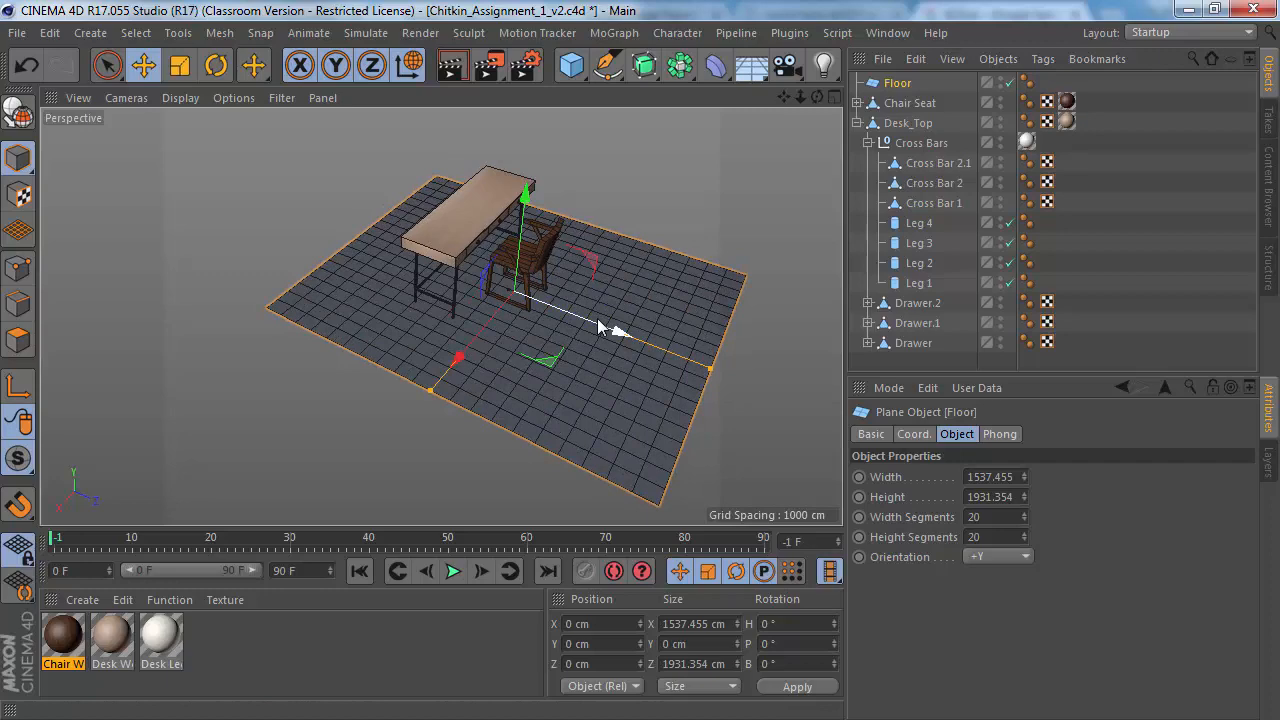
{"action": "left_click_drag", "start_coordinate": [597, 318], "coordinate": [622, 262]}
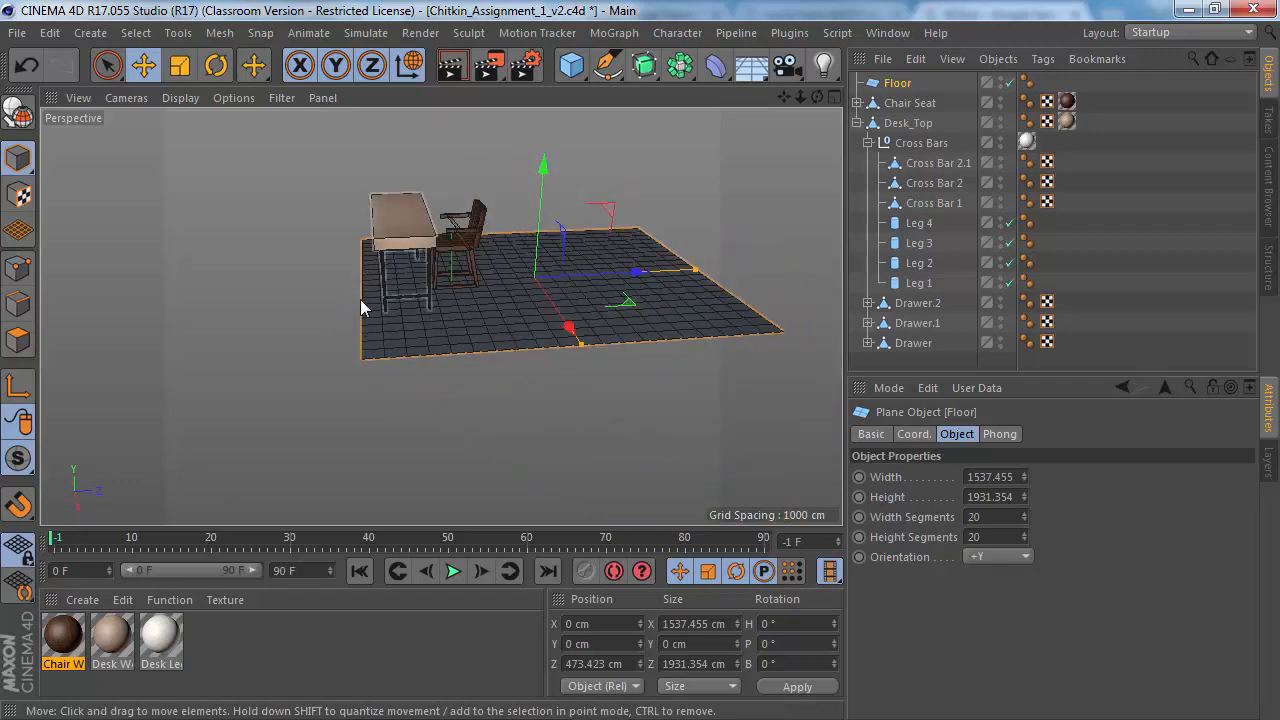
{"action": "mouse_move", "coordinate": [360, 299]}
{"action": "left_mouse_down", "text": "alt"}
{"action": "mouse_move", "coordinate": [299, 245]}
{"action": "mouse_move", "coordinate": [260, 317]}
{"action": "mouse_move", "coordinate": [375, 300]}
{"action": "left_mouse_up", "text": "alt"}
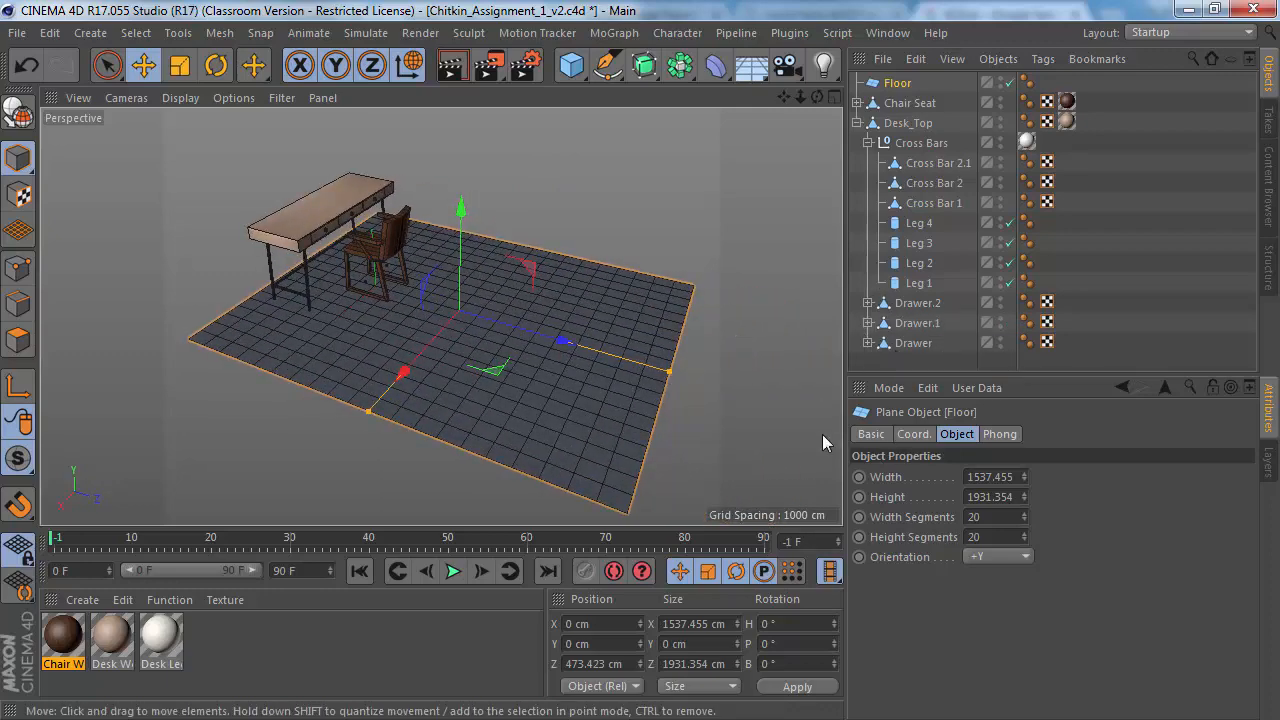
Step: Set the Floor plane's width segments and height segments to 1
{"action": "left_click_drag", "start_coordinate": [493, 324], "coordinate": [420, 360], "text": "alt"}
{"action": "left_click", "coordinate": [996, 517]}
{"action": "type", "text": "1"}
{"action": "key", "text": "Tab"}
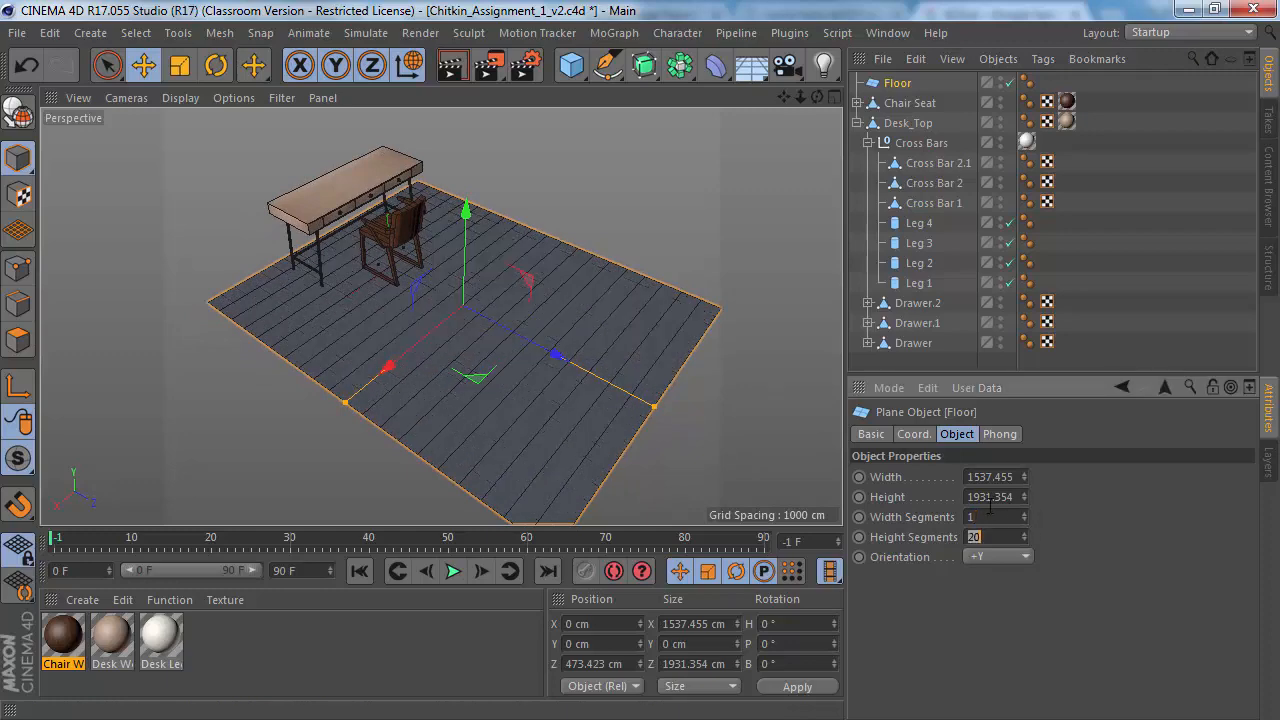
{"action": "key", "text": "Return"}
{"action": "left_click_drag", "start_coordinate": [423, 332], "coordinate": [388, 384], "text": "alt"}
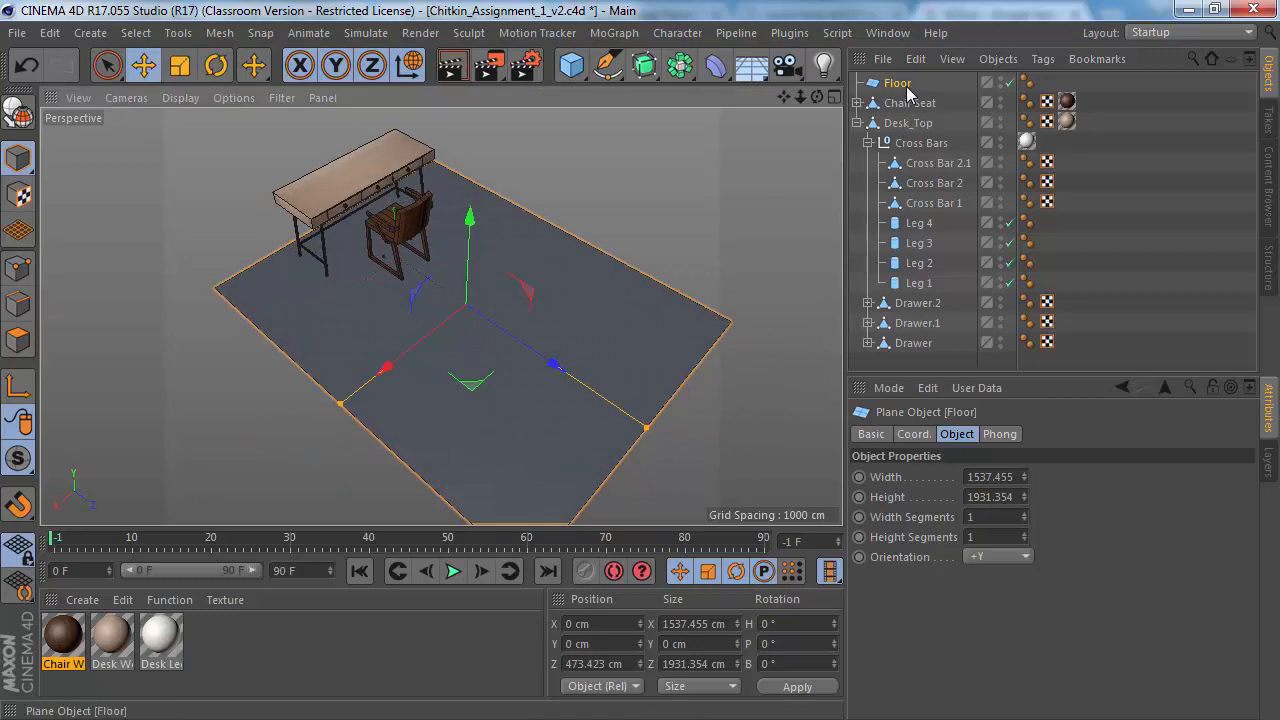
Step: Collapse the Desk_Top hierarchy and make the Floor plane an editable polygon object
{"action": "left_click", "coordinate": [906, 87]}
{"action": "left_click", "coordinate": [856, 122]}
{"action": "middle_click_drag", "start_coordinate": [445, 298], "coordinate": [478, 272], "text": "alt"}
{"action": "left_click_drag", "start_coordinate": [480, 330], "coordinate": [473, 230], "text": "alt"}
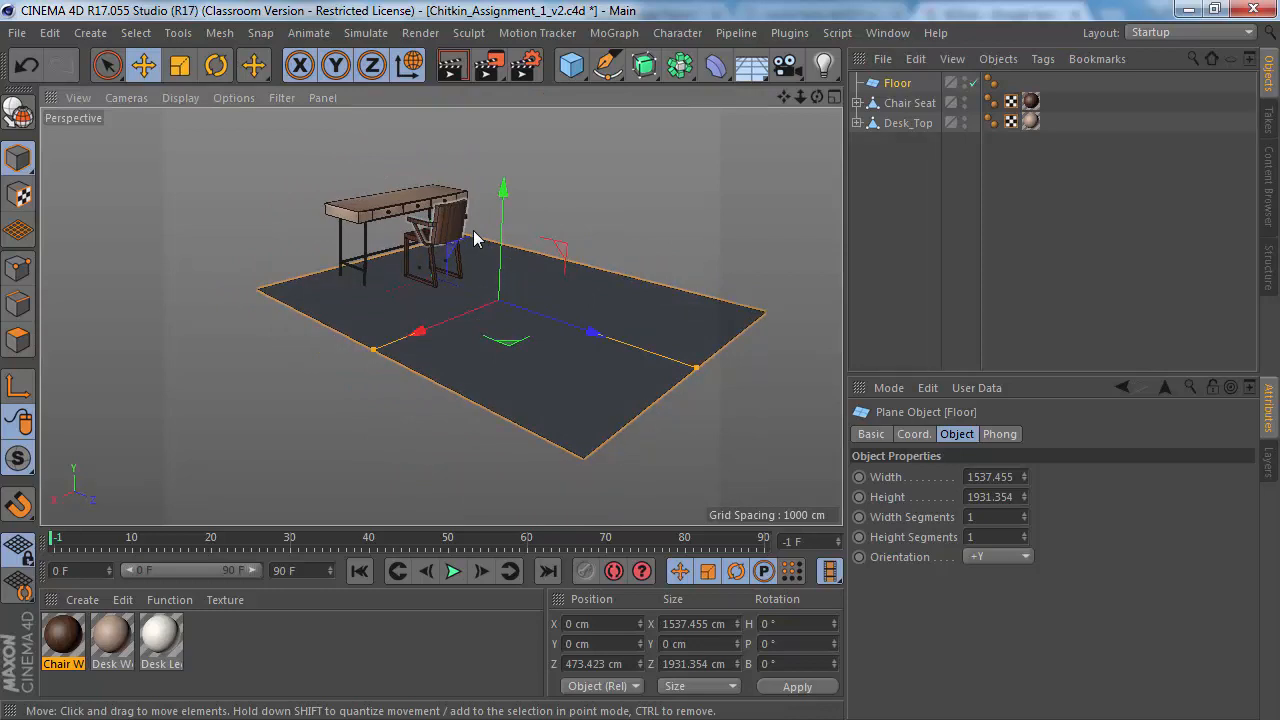
{"action": "left_click", "coordinate": [896, 86]}
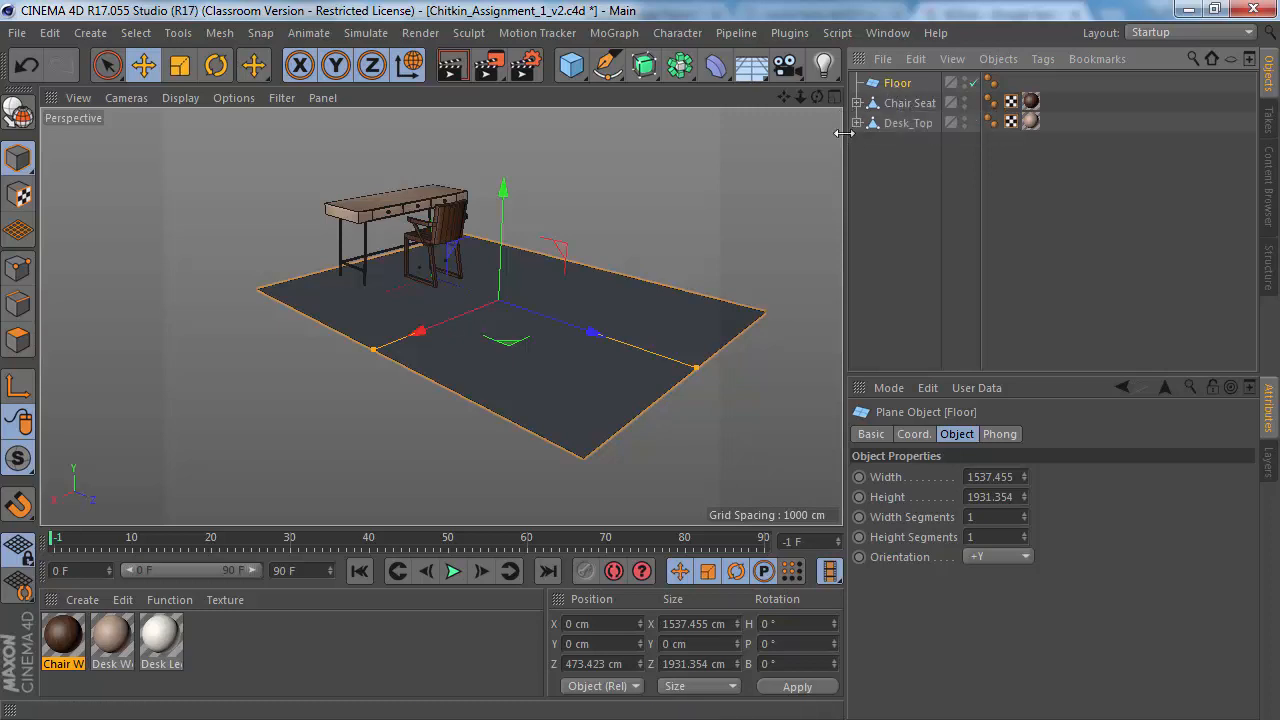
{"action": "key", "text": "c"}
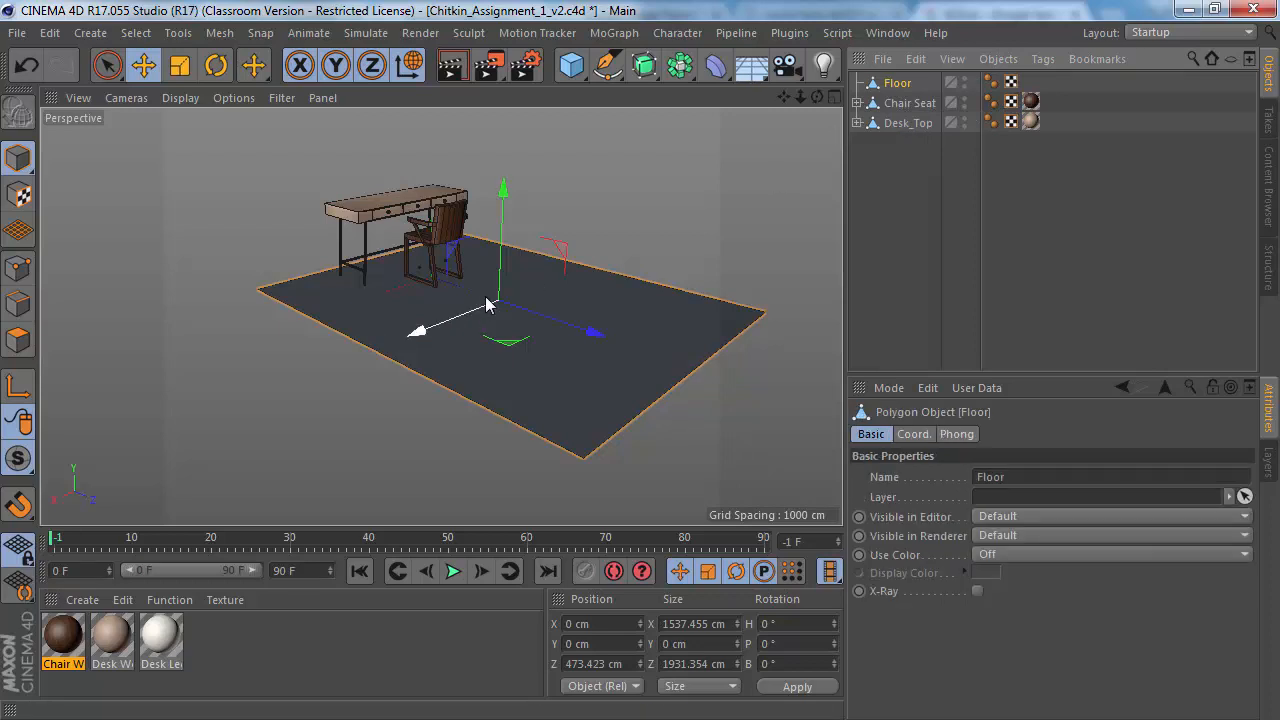
{"action": "left_click_drag", "start_coordinate": [486, 337], "coordinate": [619, 258], "text": "alt"}
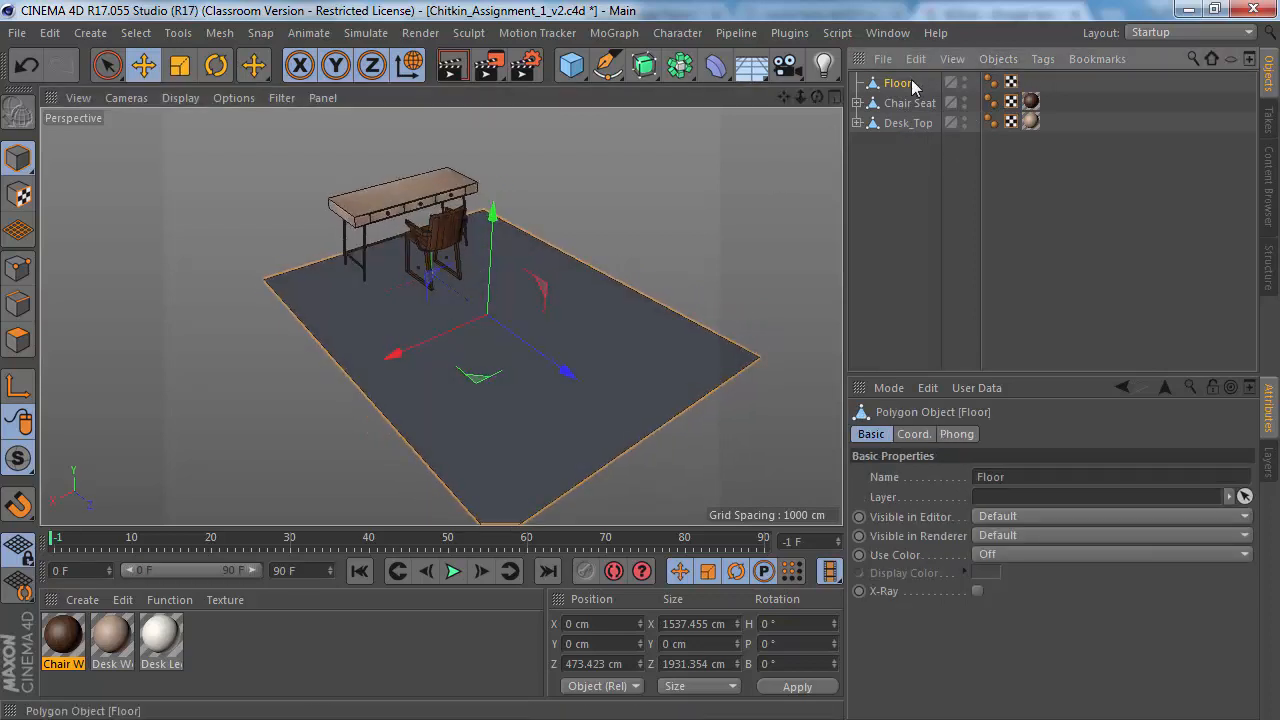
Step: Switch to Edge mode and select all four outer edges of the Floor
{"action": "left_click", "coordinate": [18, 341]}
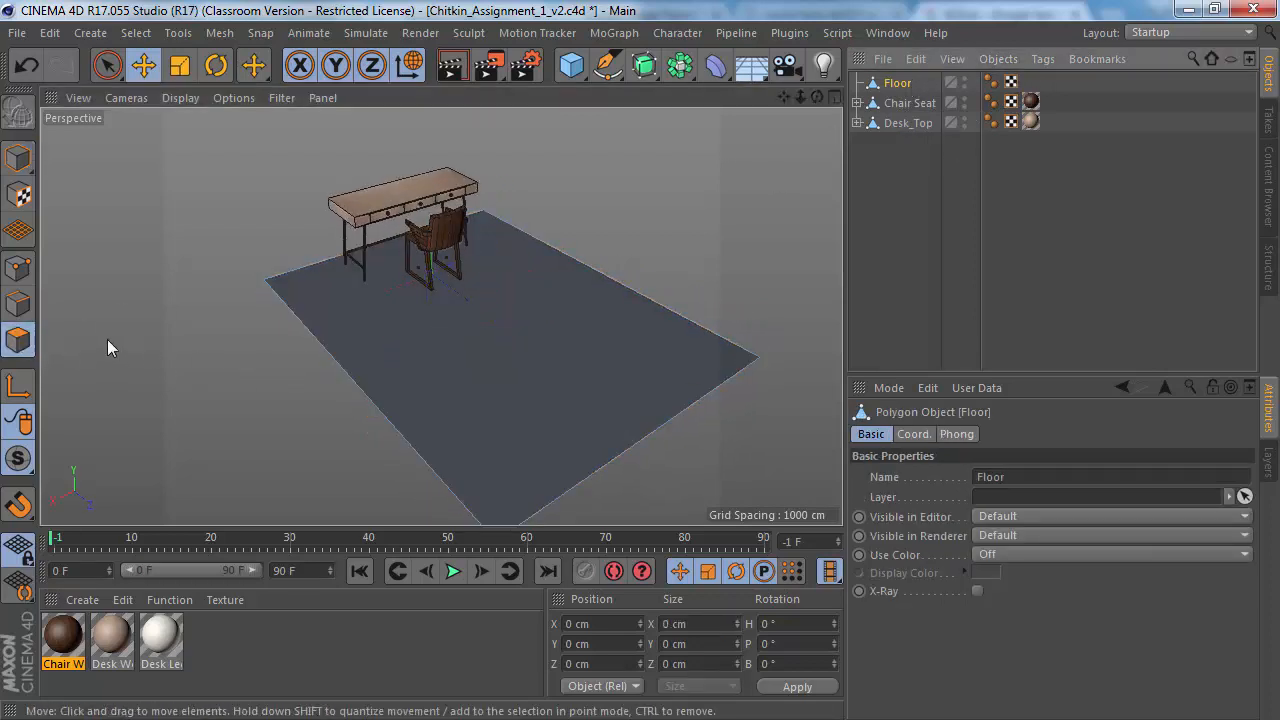
{"action": "left_click", "coordinate": [18, 305]}
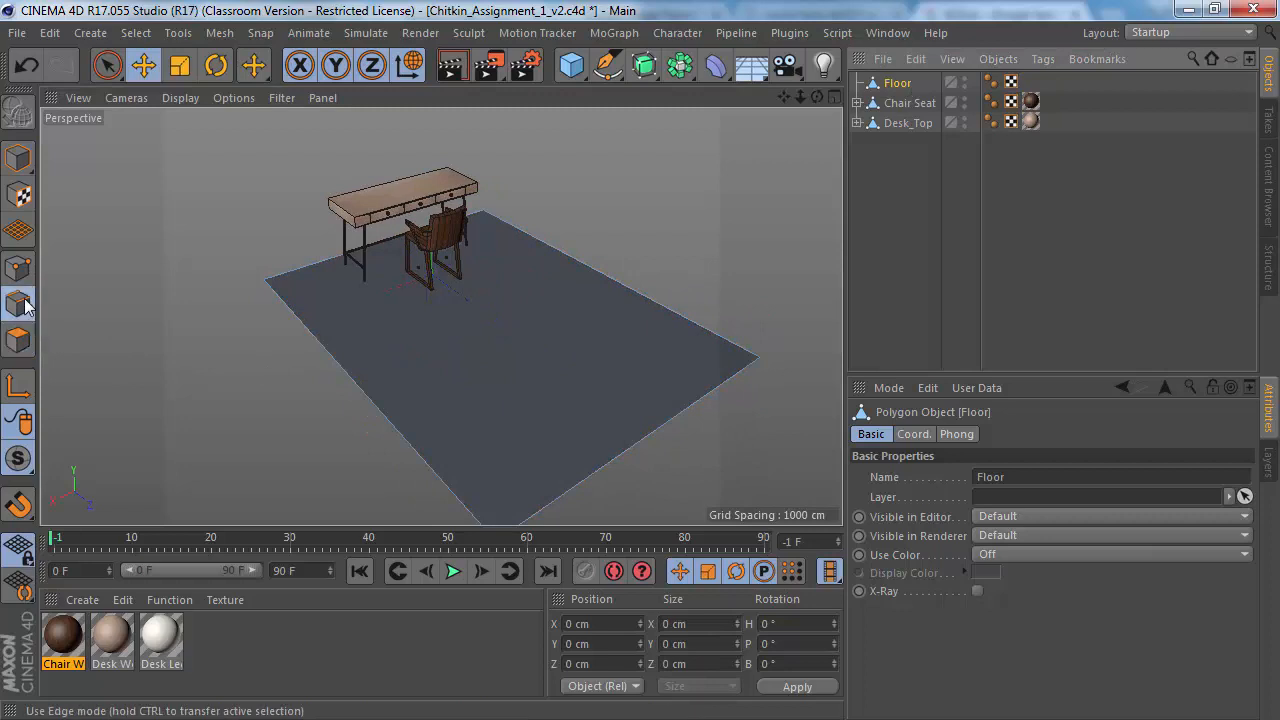
{"action": "left_click", "coordinate": [317, 268]}
{"action": "left_click", "coordinate": [323, 340], "text": "shift"}
{"action": "left_click", "coordinate": [631, 452], "text": "shift"}
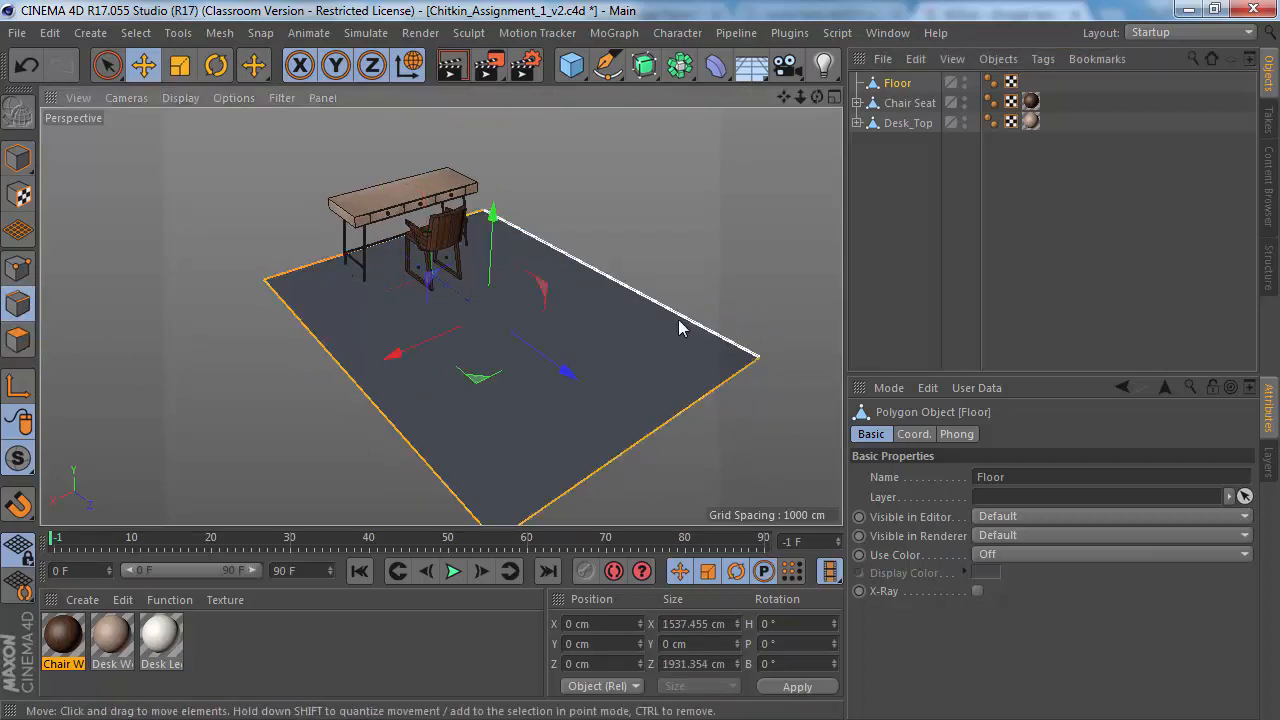
{"action": "left_click", "coordinate": [681, 320], "text": "shift"}
Step: Extrude the four selected Floor edges with an offset of about 1076 cm, undoing the first attempt
{"action": "left_click_drag", "start_coordinate": [480, 346], "coordinate": [468, 378], "text": "alt"}
{"action": "key", "text": "d"}
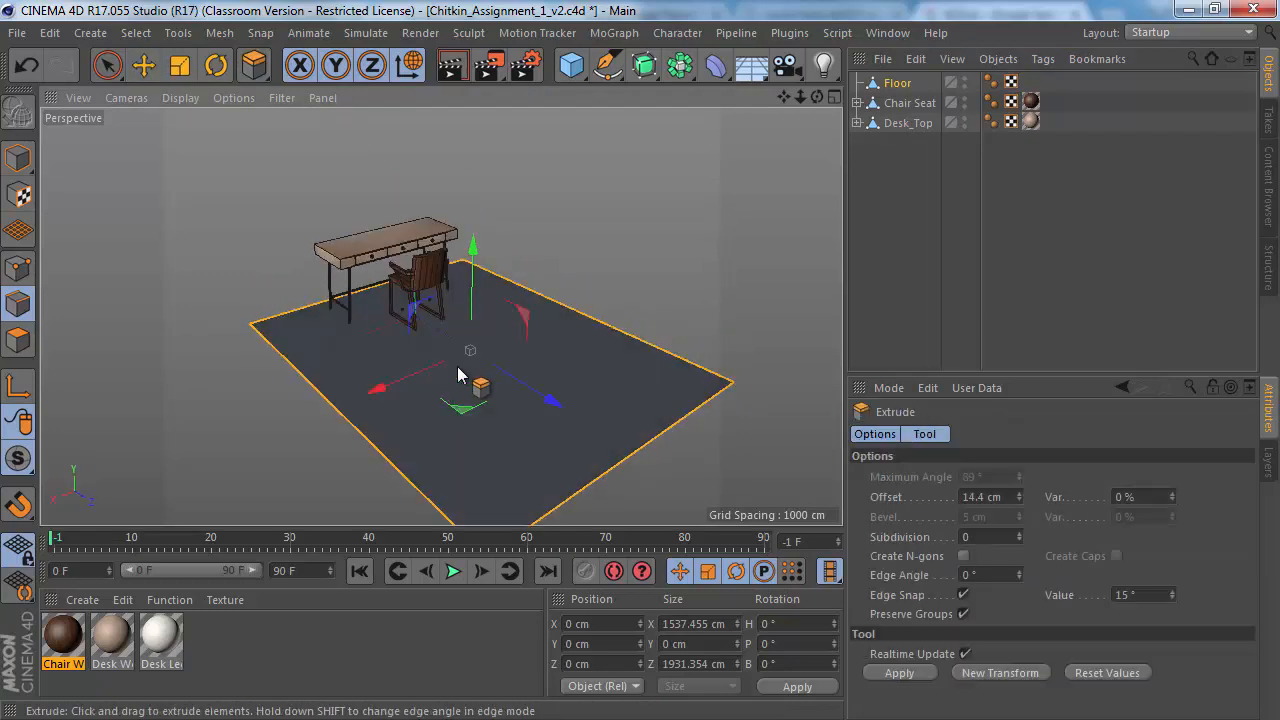
{"action": "left_click_drag", "start_coordinate": [540, 226], "coordinate": [650, 230]}
{"action": "key", "text": "ctrl+z"}
{"action": "left_click_drag", "start_coordinate": [534, 345], "coordinate": [518, 322], "text": "alt"}
{"action": "left_click_drag", "start_coordinate": [590, 350], "coordinate": [800, 350]}
{"action": "left_click_drag", "start_coordinate": [450, 400], "coordinate": [559, 219]}
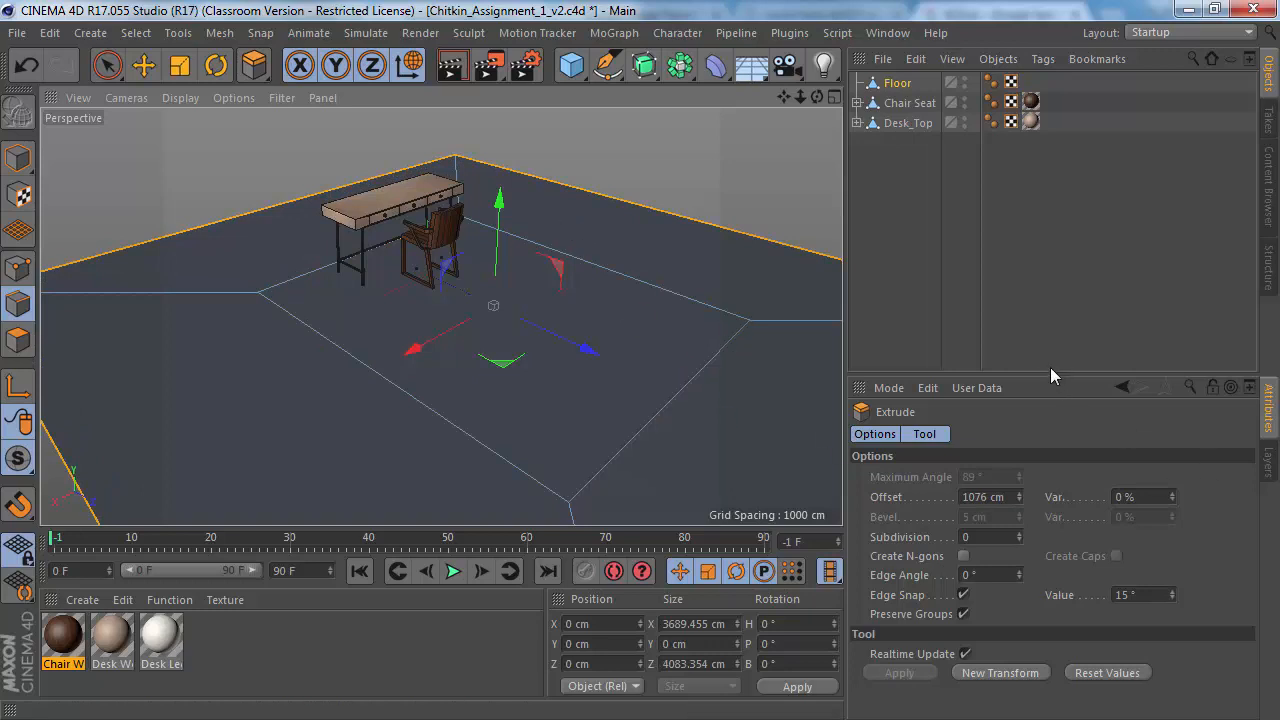
Step: Enlarge the Extrude settings area and set the Edge Angle to 90° so the extruded edges form vertical room walls
{"action": "left_click_drag", "start_coordinate": [1032, 380], "coordinate": [1013, 266]}
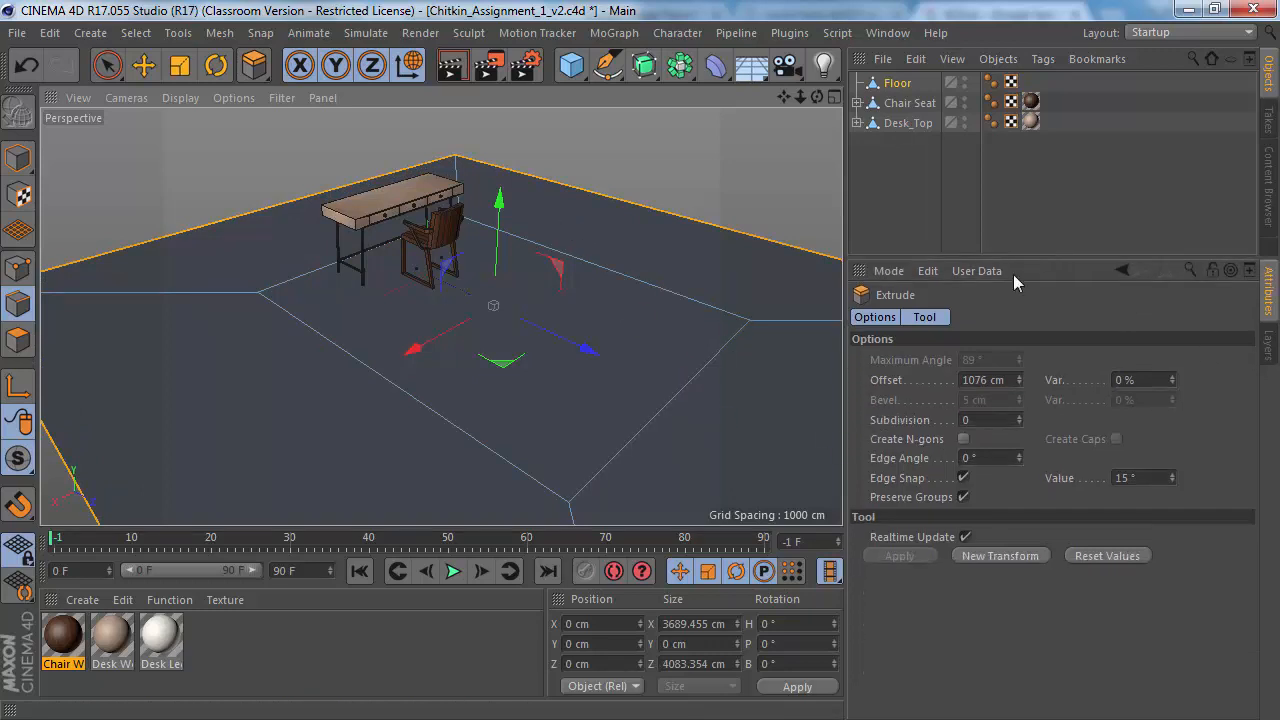
{"action": "left_click", "coordinate": [901, 460]}
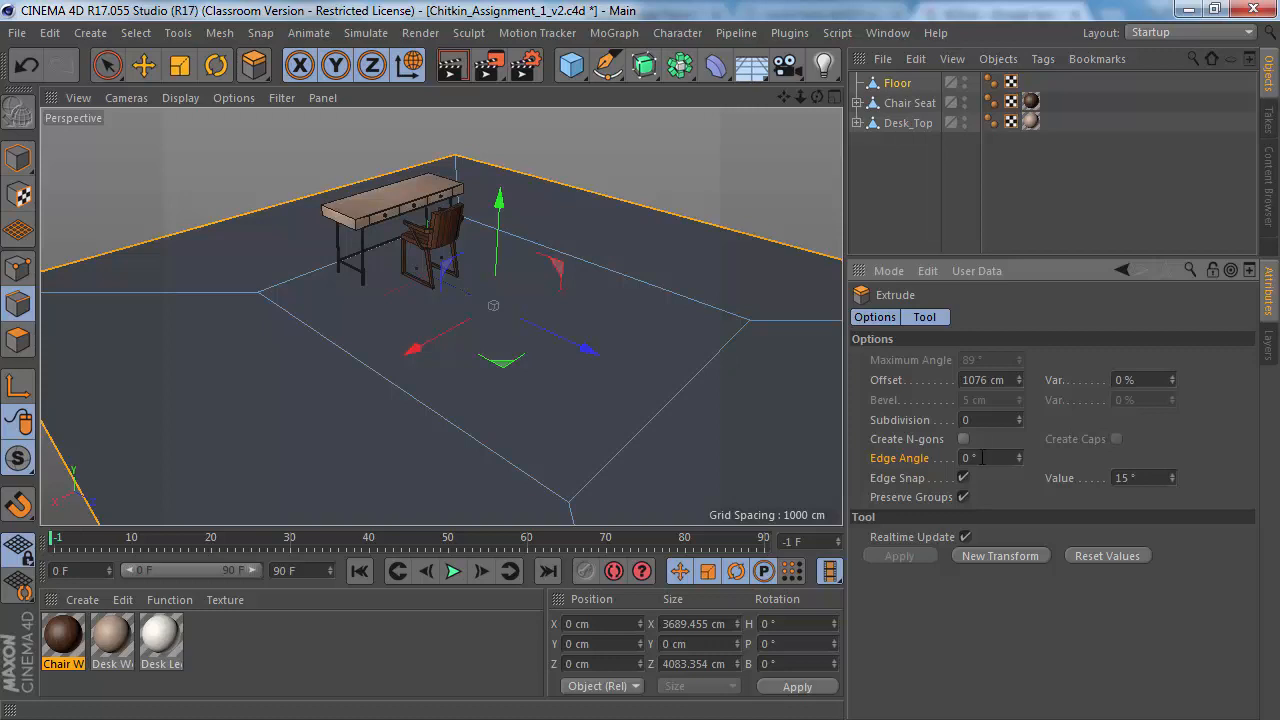
{"action": "double_click", "coordinate": [982, 456]}
{"action": "type", "text": "90"}
{"action": "key", "text": "Return"}
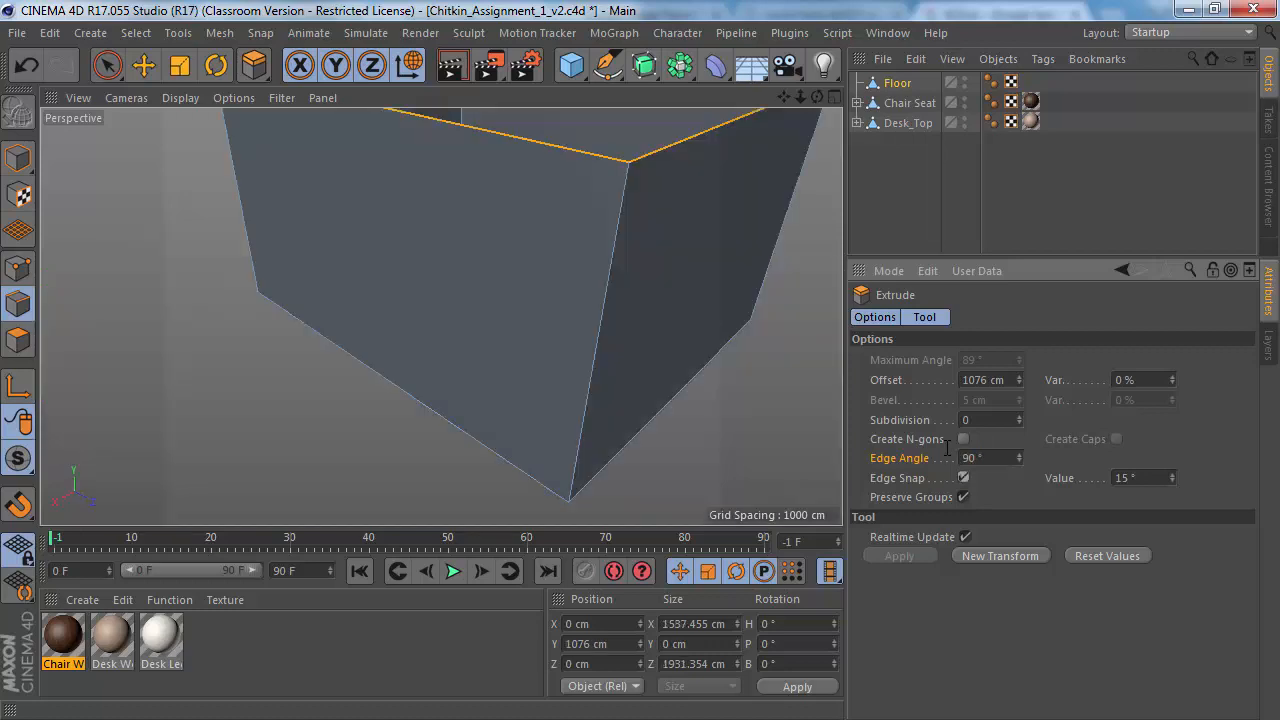
{"action": "scroll", "coordinate": [490, 372], "scroll_direction": "down", "scroll_amount": 6}
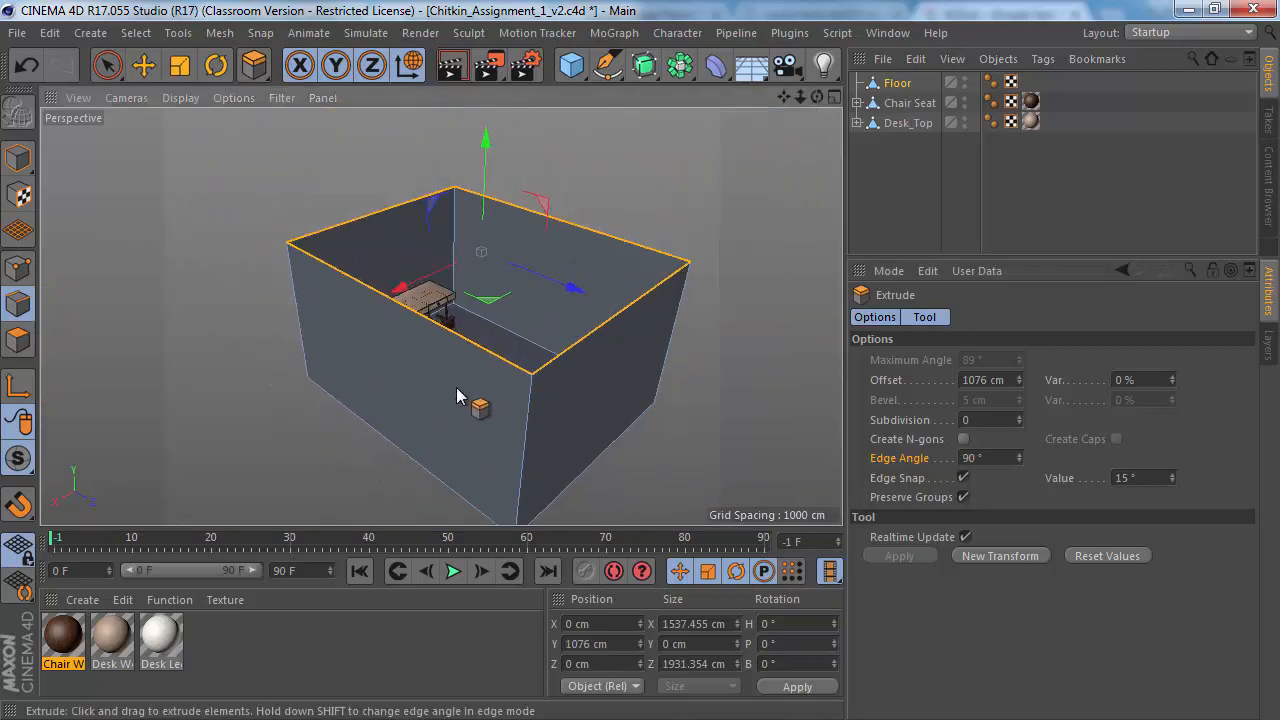
{"action": "left_click_drag", "start_coordinate": [456, 387], "coordinate": [418, 428], "text": "alt"}
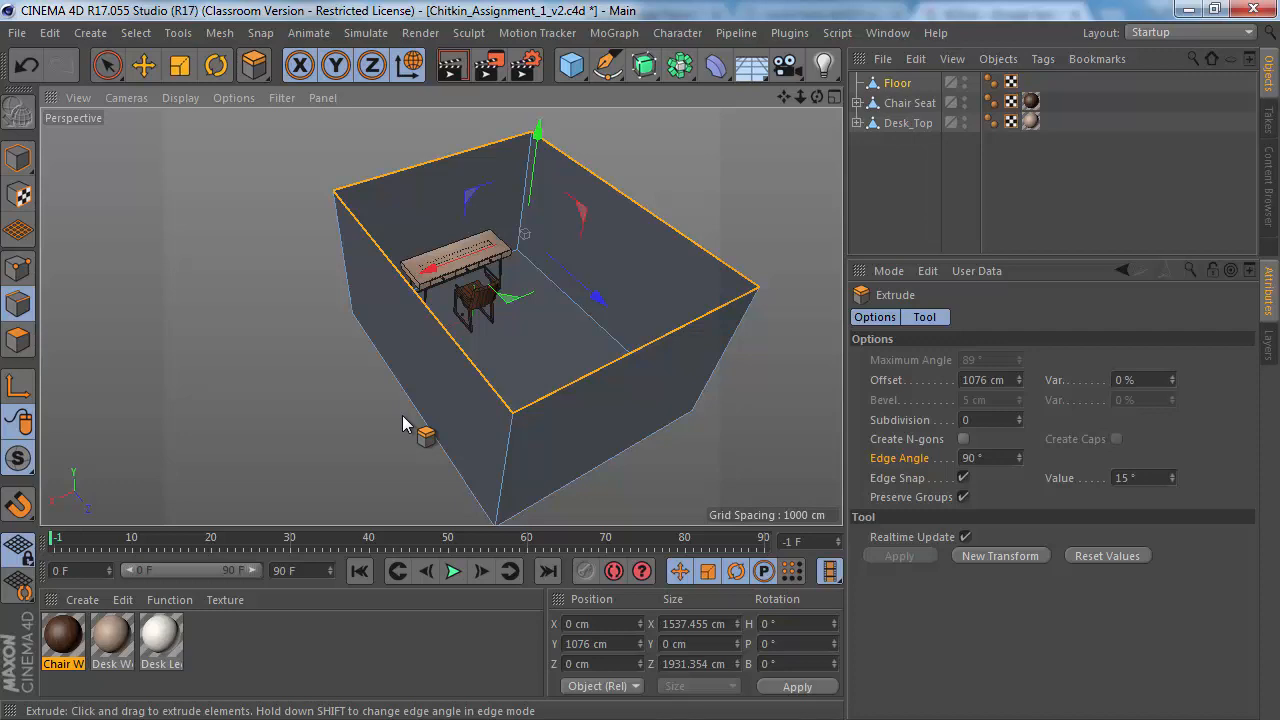
Step: Select the Floor object and switch it from edge editing to Polygon mode
{"action": "left_click_drag", "start_coordinate": [512, 458], "coordinate": [447, 328], "text": "alt"}
{"action": "scroll", "coordinate": [452, 328], "scroll_direction": "up", "scroll_amount": 3}
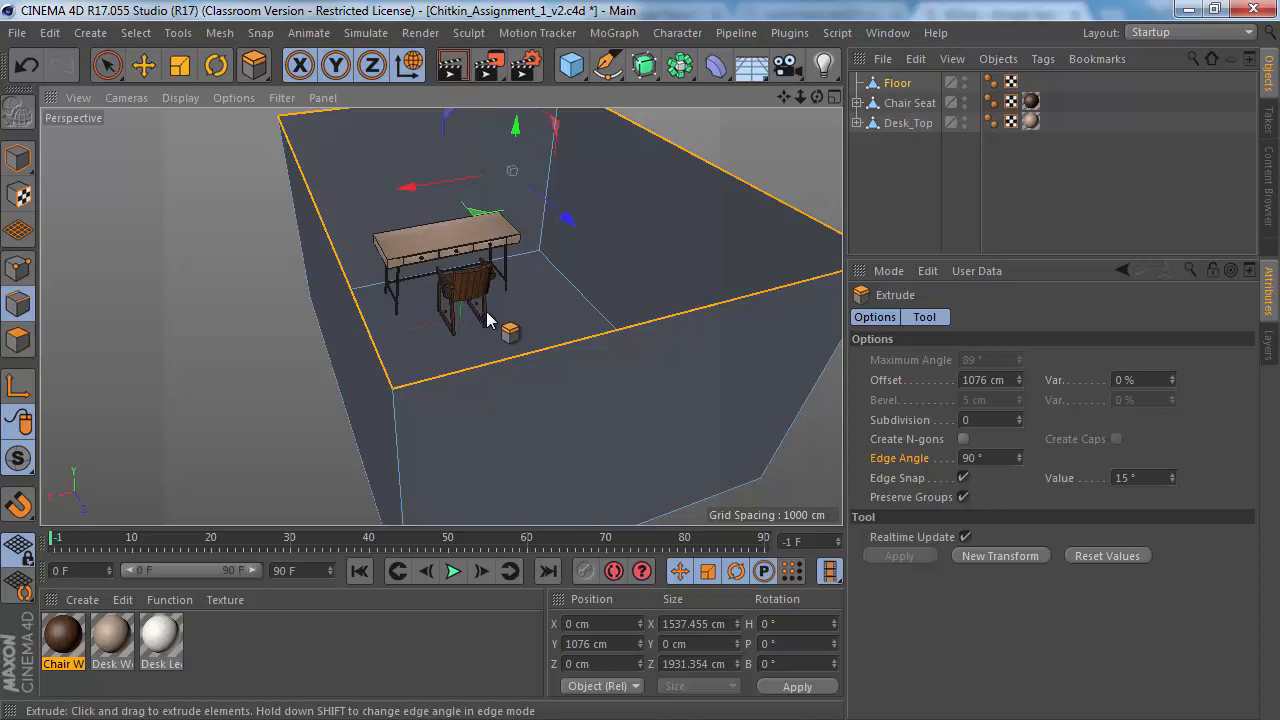
{"action": "scroll", "coordinate": [475, 325], "scroll_direction": "down", "scroll_amount": 5}
{"action": "mouse_move", "coordinate": [461, 332]}
{"action": "left_mouse_down", "text": "alt"}
{"action": "mouse_move", "coordinate": [505, 285]}
{"action": "mouse_move", "coordinate": [508, 325]}
{"action": "mouse_move", "coordinate": [483, 378]}
{"action": "mouse_move", "coordinate": [454, 315]}
{"action": "mouse_move", "coordinate": [466, 329]}
{"action": "left_mouse_up", "text": "alt"}
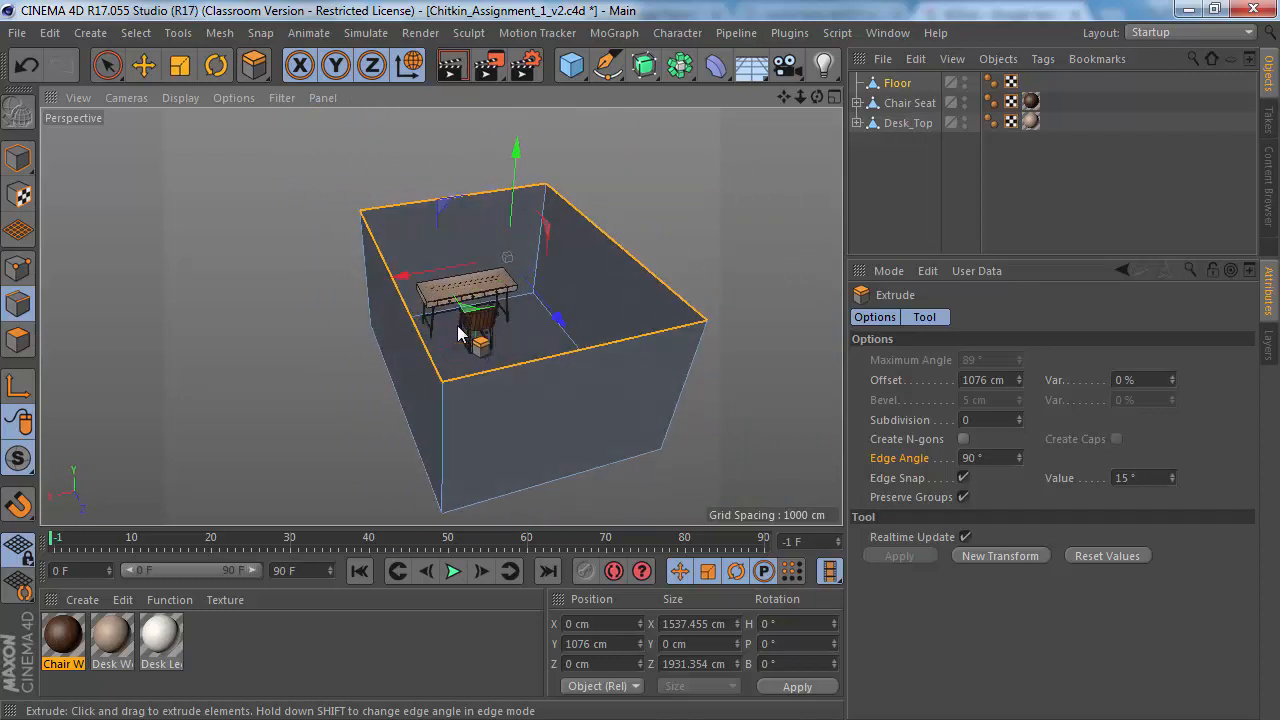
{"action": "left_click", "coordinate": [897, 83]}
{"action": "left_click", "coordinate": [18, 340]}
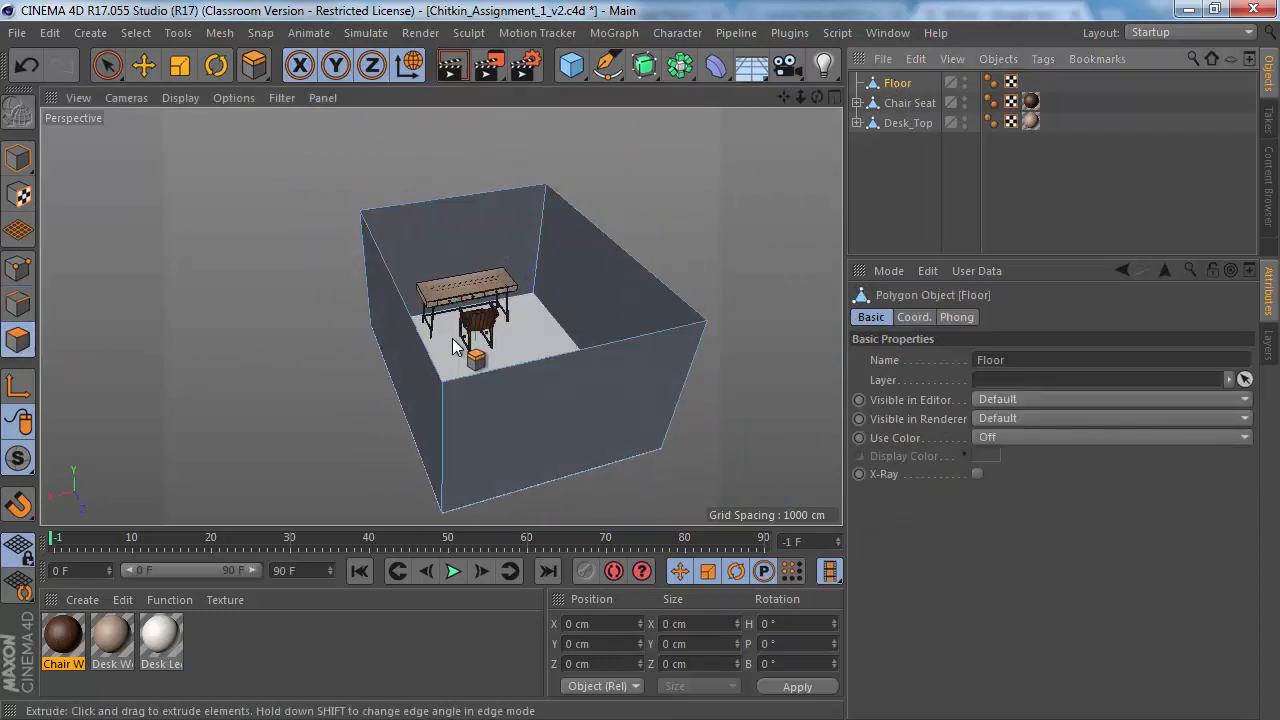
Step: Close the open top of the room with the Close Polygon Hole tool to form a ceiling
{"action": "left_click_drag", "start_coordinate": [455, 355], "coordinate": [476, 320], "text": "alt"}
{"action": "left_click", "coordinate": [906, 84]}
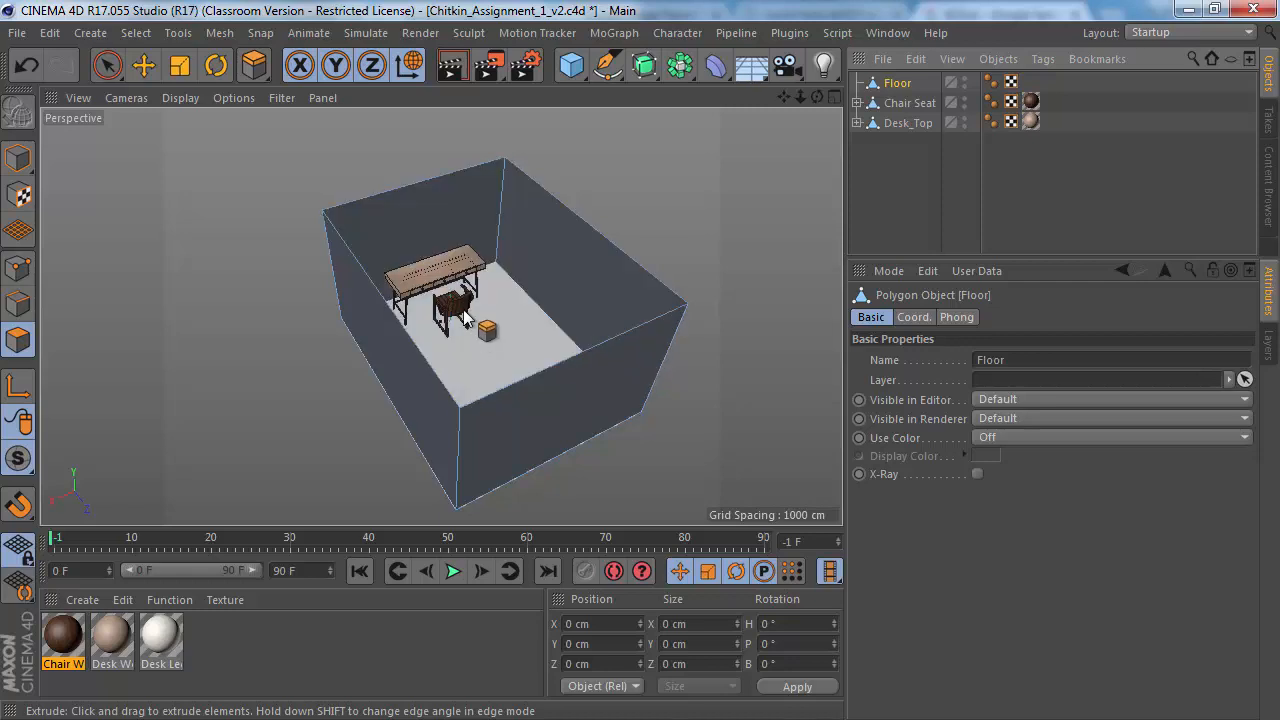
{"action": "left_click_drag", "start_coordinate": [465, 318], "coordinate": [465, 298], "text": "alt"}
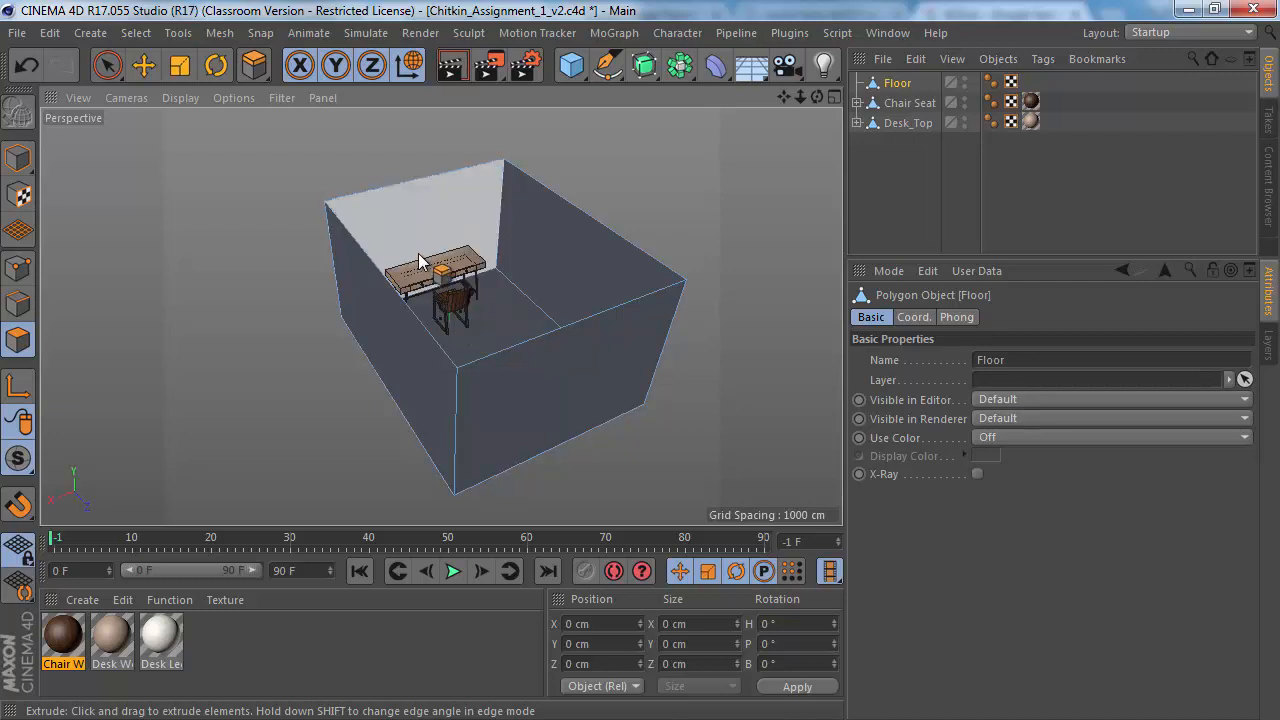
{"action": "key", "text": "m"}
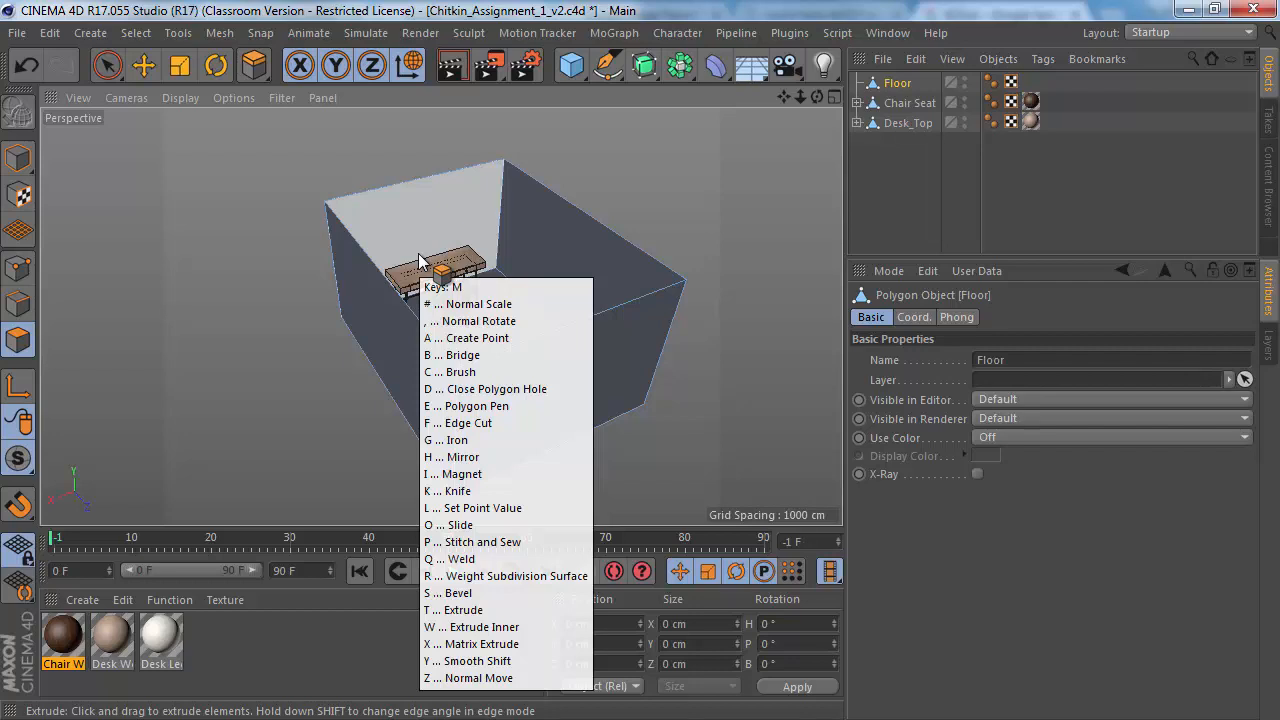
{"action": "key", "text": "d"}
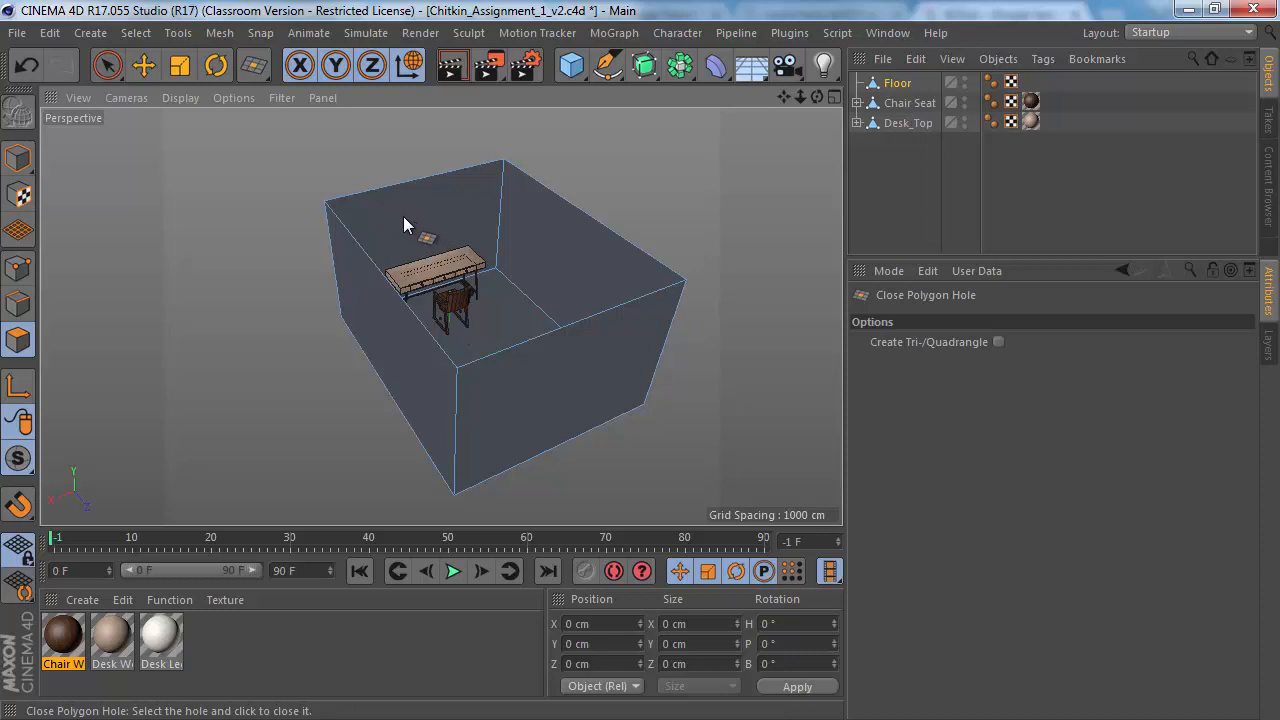
{"action": "left_click", "coordinate": [341, 199]}
{"action": "left_click_drag", "start_coordinate": [537, 406], "coordinate": [460, 321], "text": "alt"}
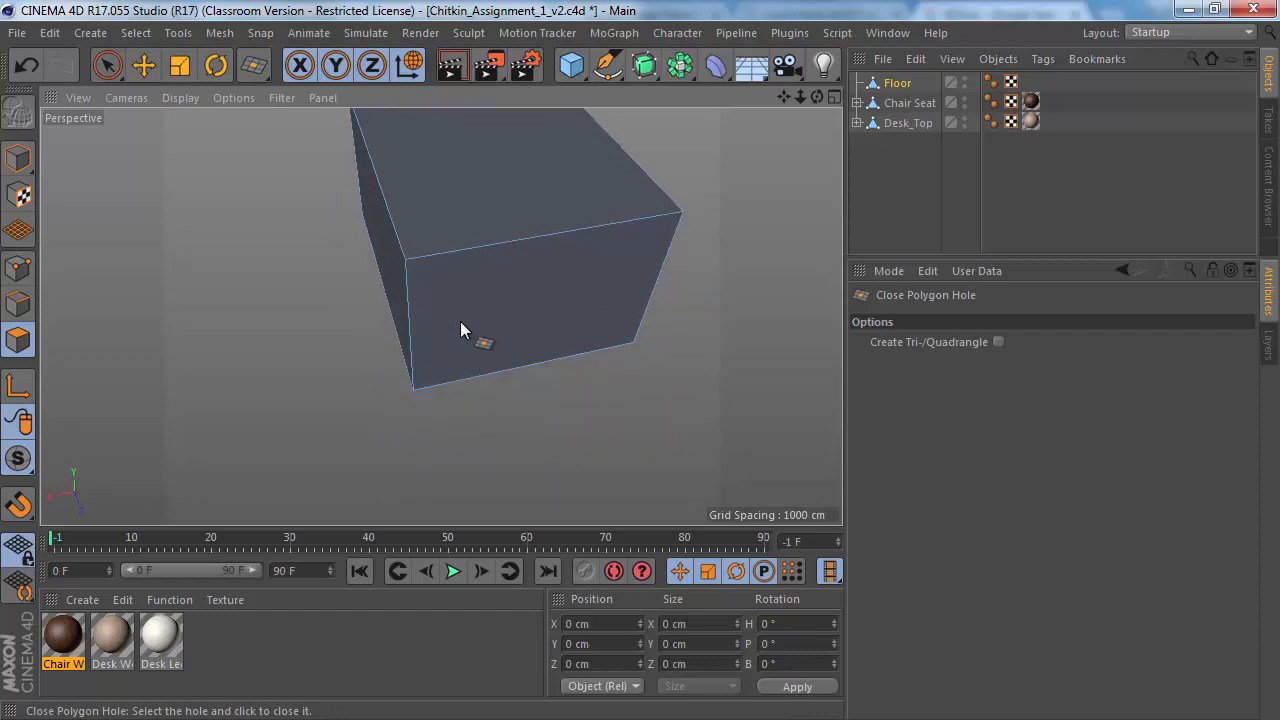
{"action": "left_click_drag", "start_coordinate": [462, 321], "coordinate": [353, 314], "text": "alt"}
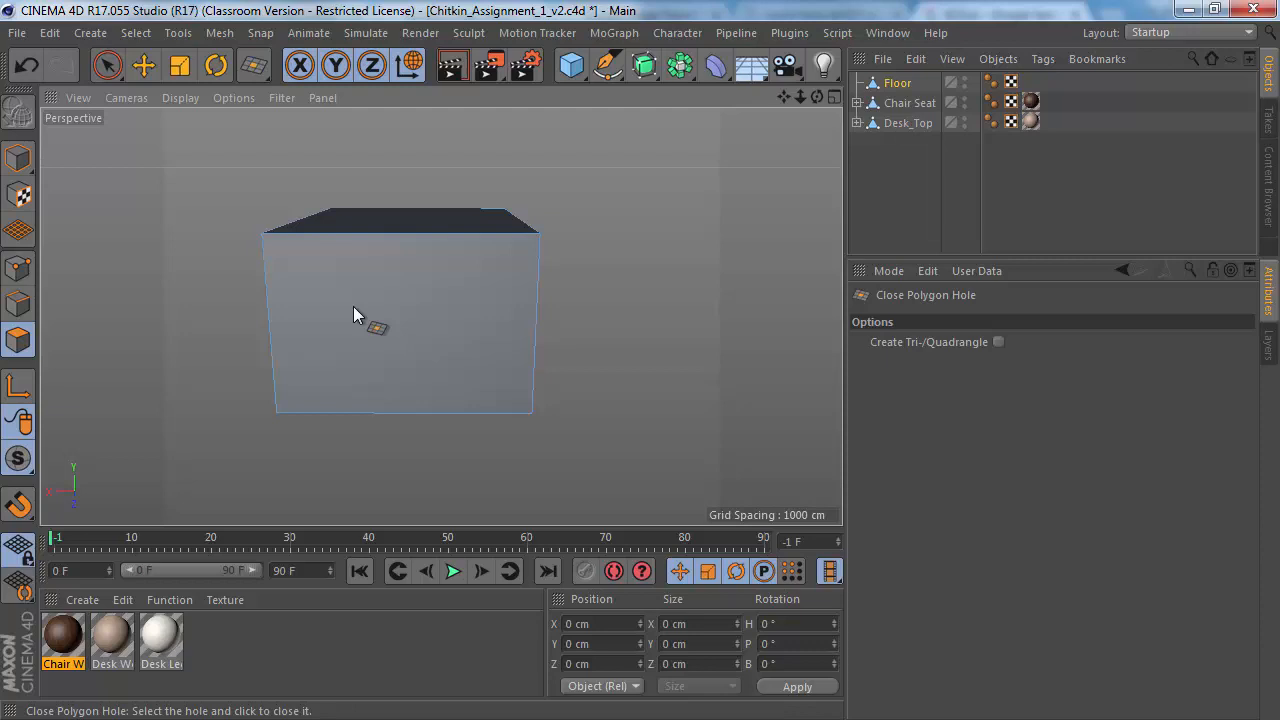
Step: Select the room's front wall polygon on the Floor object and delete it to open that side
{"action": "left_click_drag", "start_coordinate": [388, 291], "coordinate": [451, 357], "text": "alt"}
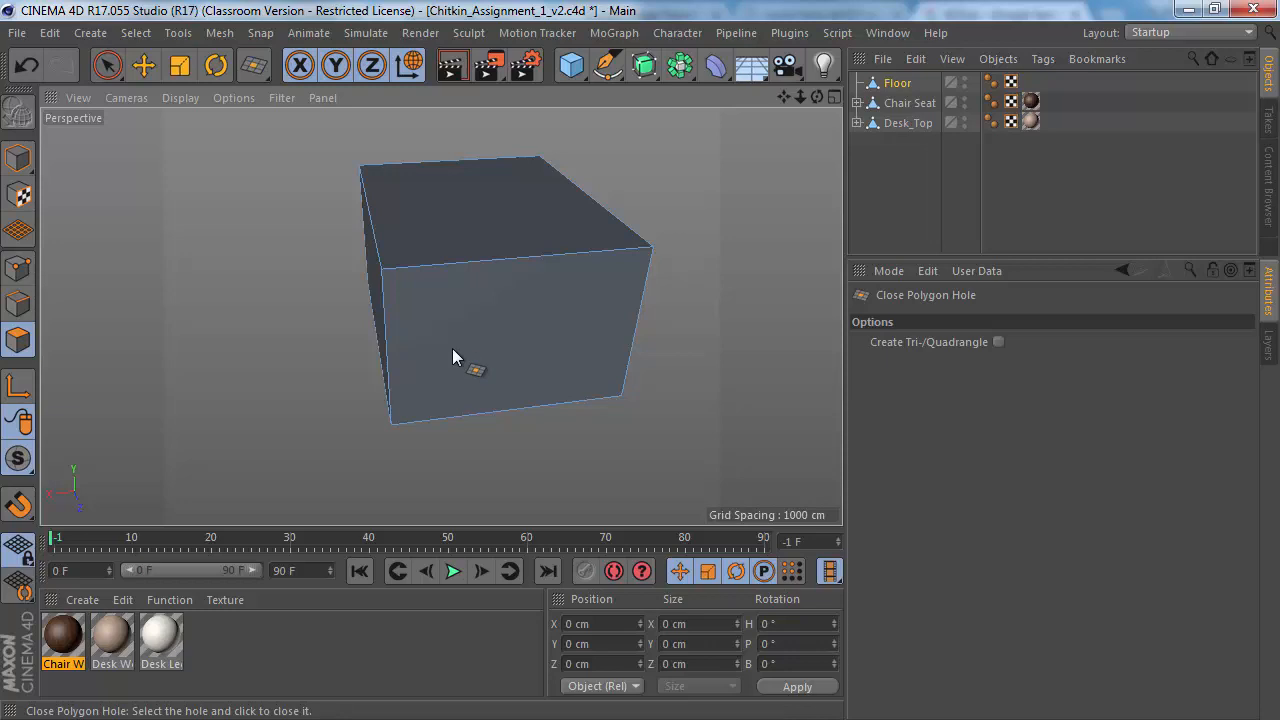
{"action": "left_click", "coordinate": [898, 85]}
{"action": "left_click", "coordinate": [25, 345]}
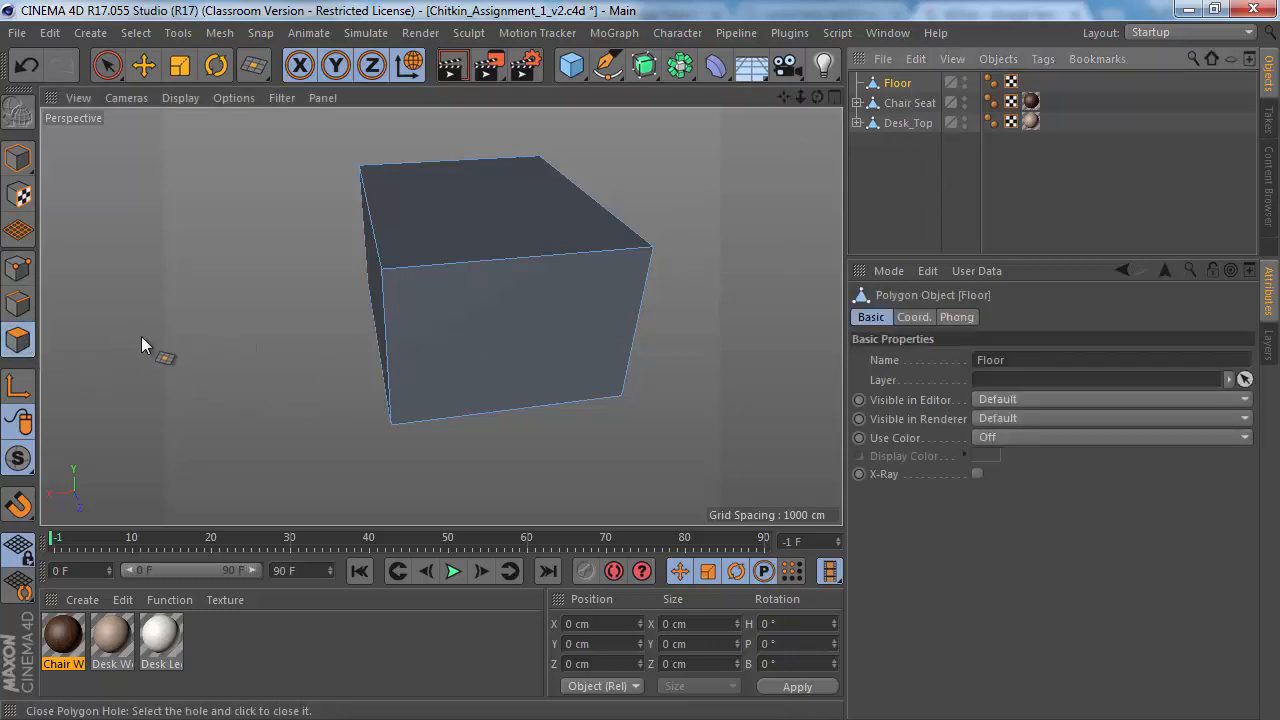
{"action": "key", "text": "space"}
{"action": "left_click", "coordinate": [505, 337]}
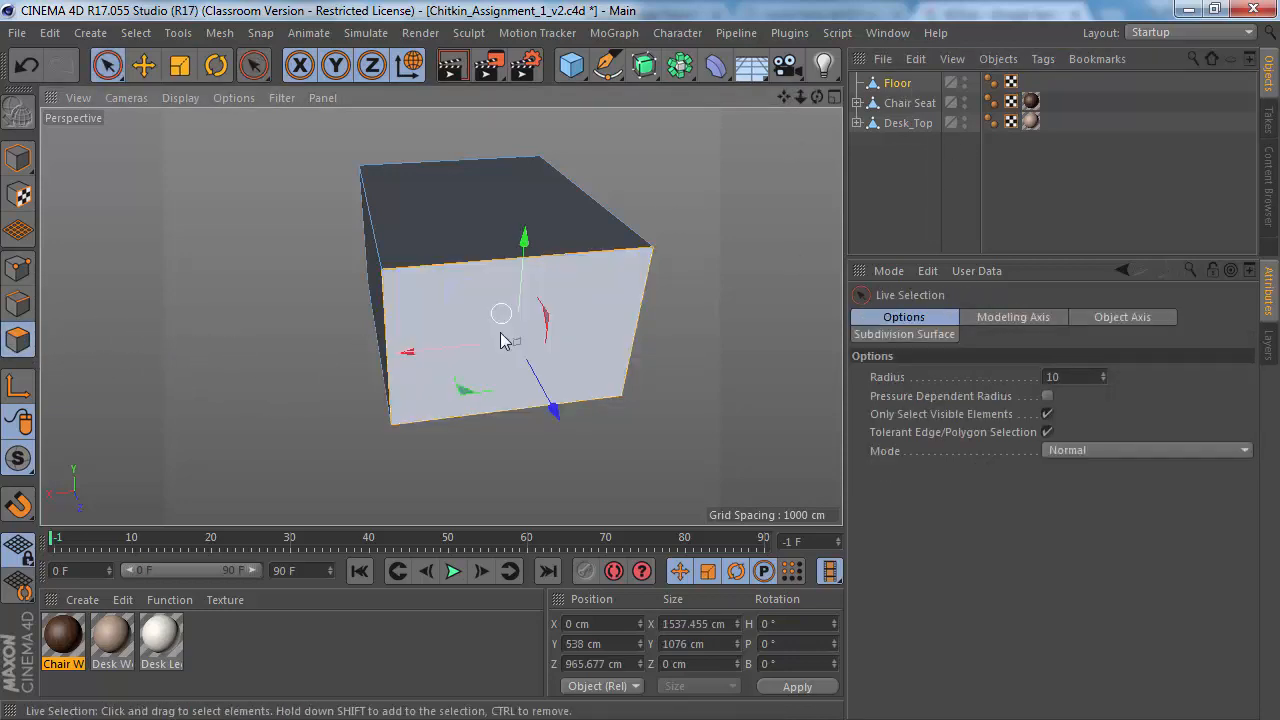
{"action": "left_click_drag", "start_coordinate": [597, 292], "coordinate": [527, 366], "text": "alt"}
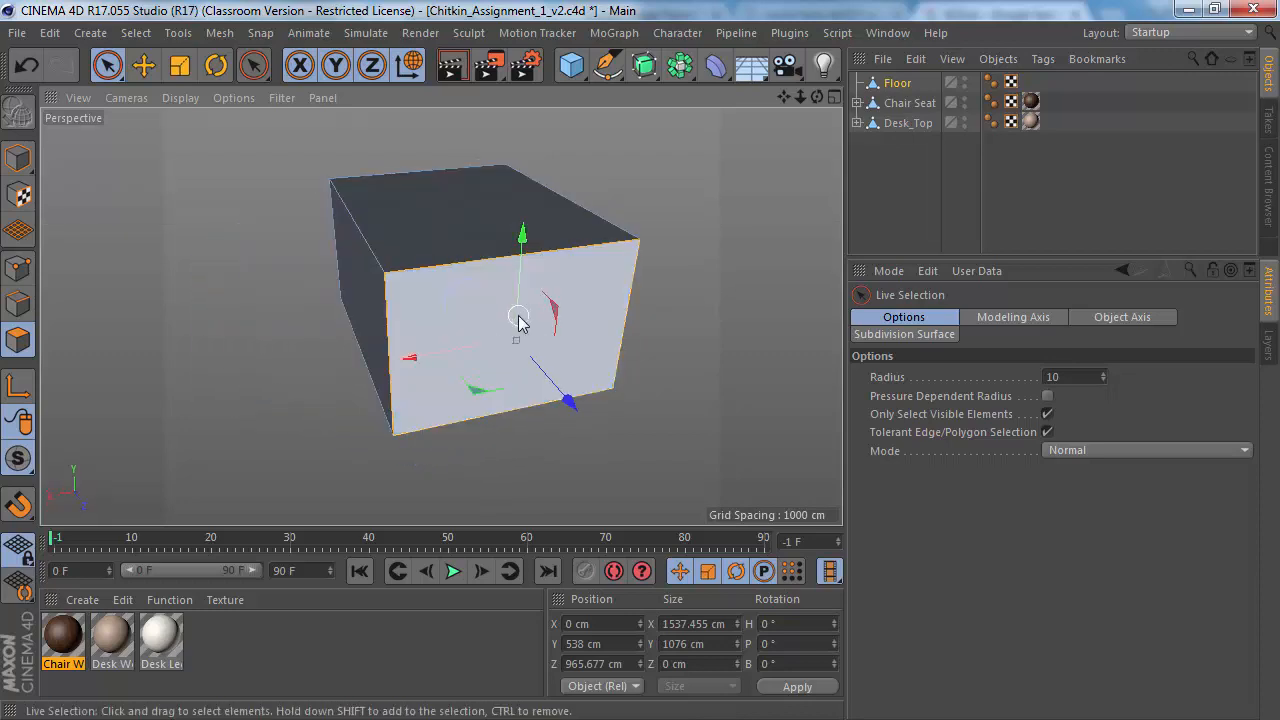
{"action": "key", "text": "Delete"}
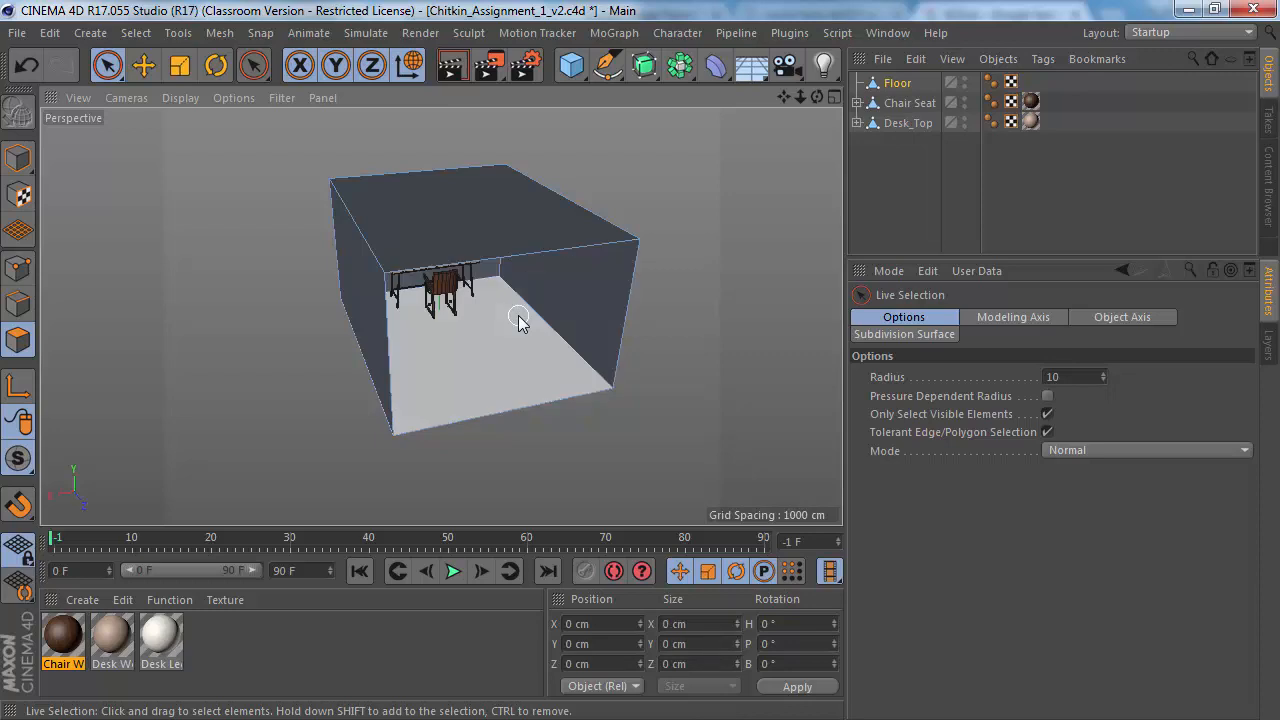
Step: Examine the room's interior, walls, floor and ceiling around the desk and chair through the open front
{"action": "left_click_drag", "start_coordinate": [518, 320], "coordinate": [439, 308], "text": "alt"}
{"action": "right_click_drag", "start_coordinate": [439, 300], "coordinate": [469, 311], "text": "alt"}
{"action": "mouse_move", "coordinate": [469, 311]}
{"action": "left_mouse_down", "text": "alt"}
{"action": "mouse_move", "coordinate": [470, 300]}
{"action": "mouse_move", "coordinate": [456, 322]}
{"action": "left_mouse_up", "text": "alt"}
{"action": "middle_click_drag", "start_coordinate": [440, 335], "coordinate": [427, 354], "text": "alt"}
{"action": "right_click_drag", "start_coordinate": [424, 352], "coordinate": [447, 357], "text": "alt"}
{"action": "left_click_drag", "start_coordinate": [447, 357], "coordinate": [450, 343], "text": "alt"}
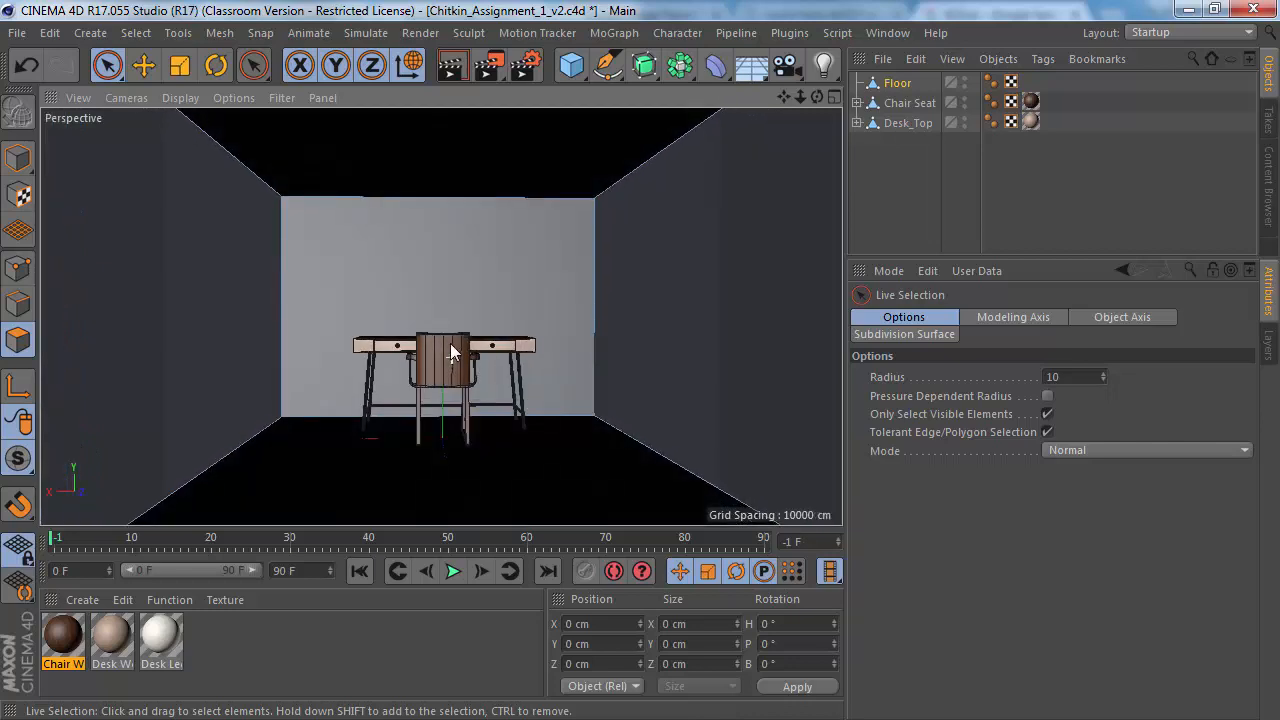
{"action": "middle_click_drag", "start_coordinate": [450, 343], "coordinate": [441, 362], "text": "alt"}
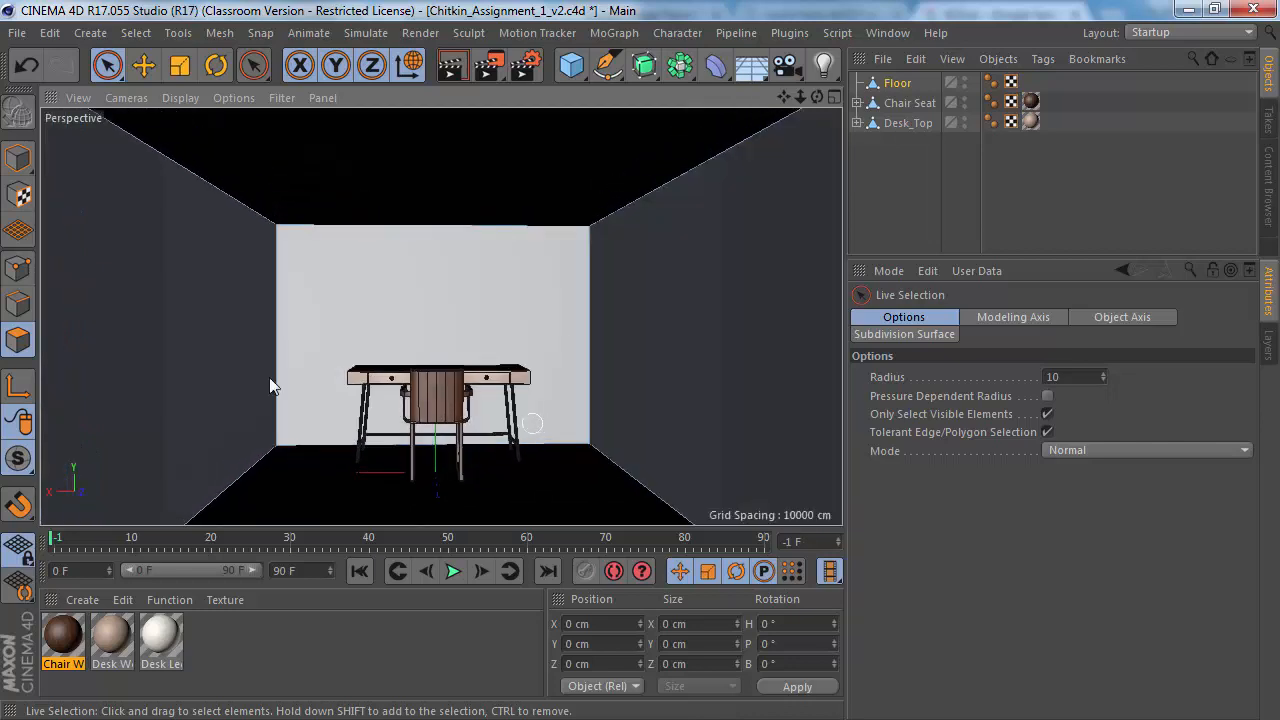
{"action": "left_click_drag", "start_coordinate": [240, 460], "coordinate": [560, 431], "text": "alt"}
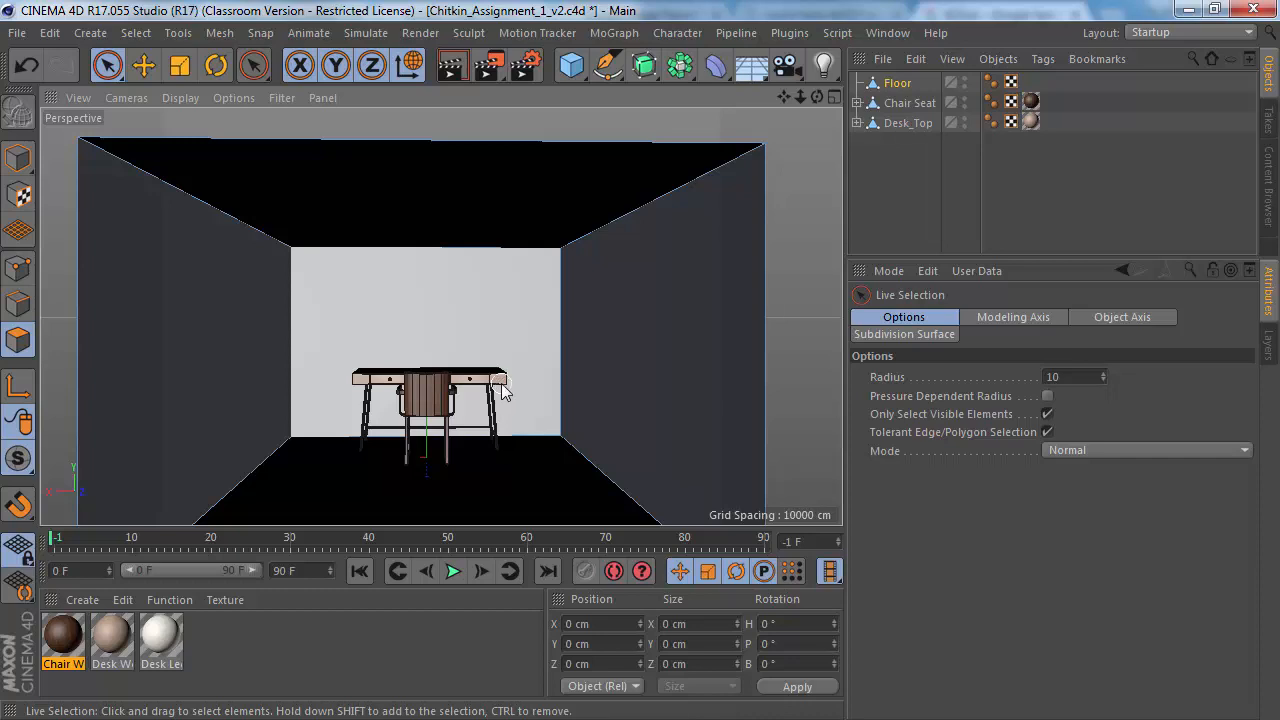
{"action": "middle_click_drag", "start_coordinate": [460, 338], "coordinate": [459, 312], "text": "alt"}
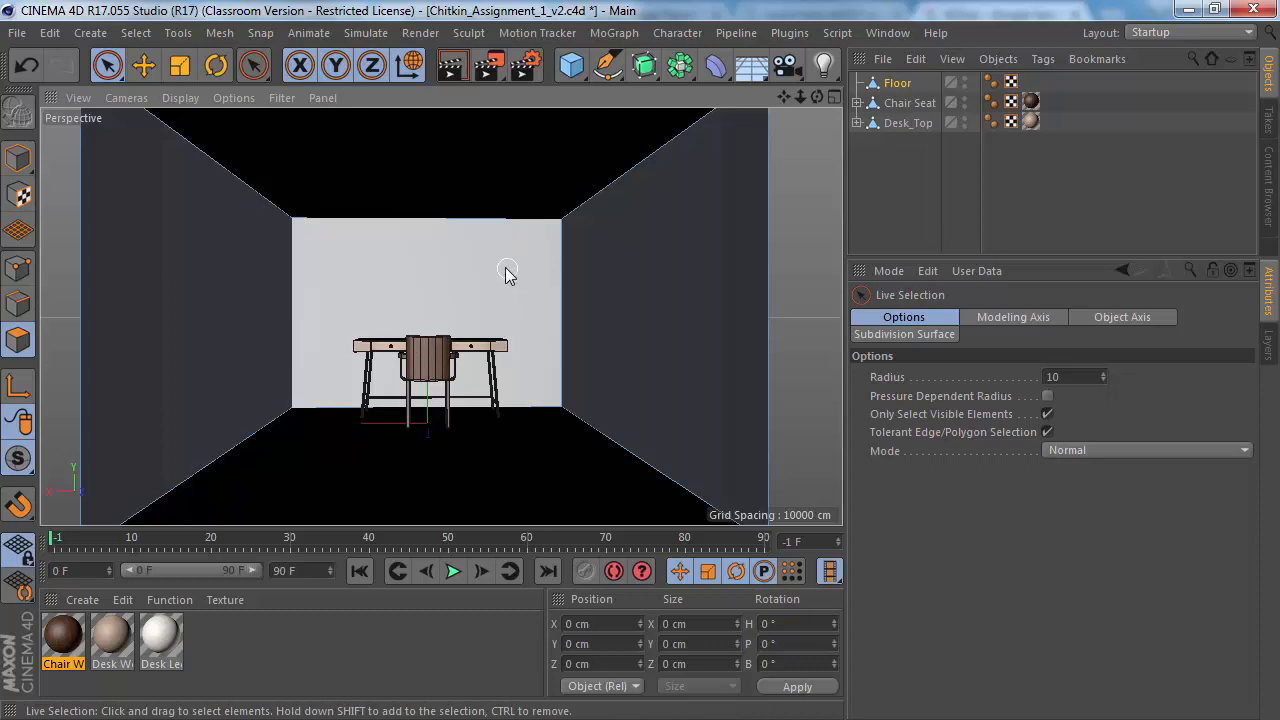
{"action": "scroll", "coordinate": [491, 286], "scroll_direction": "down", "scroll_amount": 3}
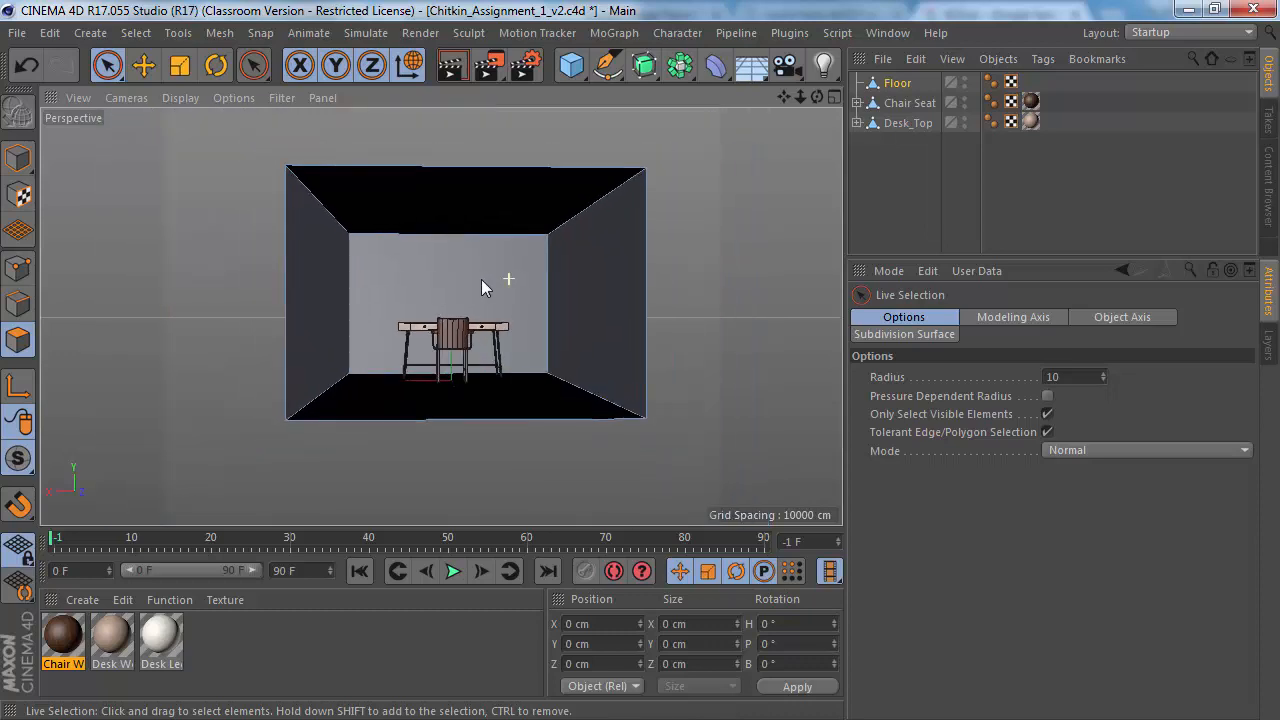
{"action": "right_click_drag", "start_coordinate": [481, 280], "coordinate": [500, 281], "text": "alt"}
{"action": "left_click_drag", "start_coordinate": [443, 320], "coordinate": [430, 344], "text": "alt"}
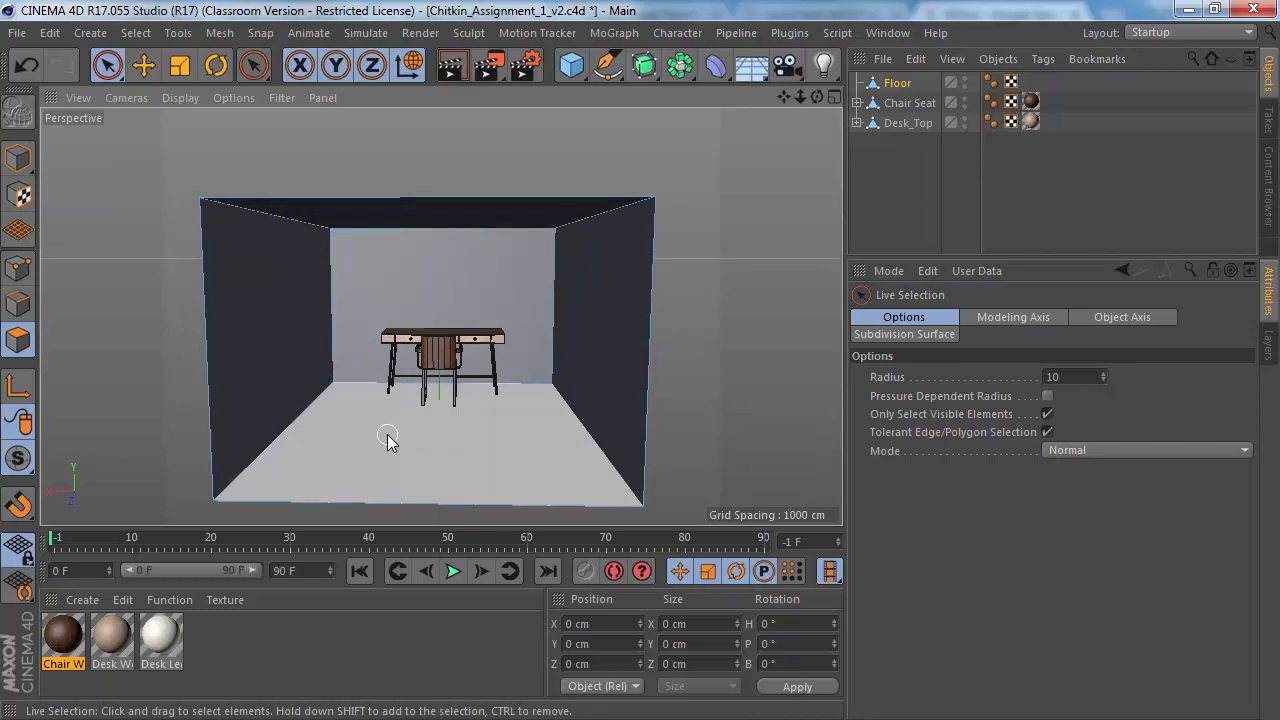
{"action": "left_click_drag", "start_coordinate": [388, 440], "coordinate": [365, 404], "text": "alt"}
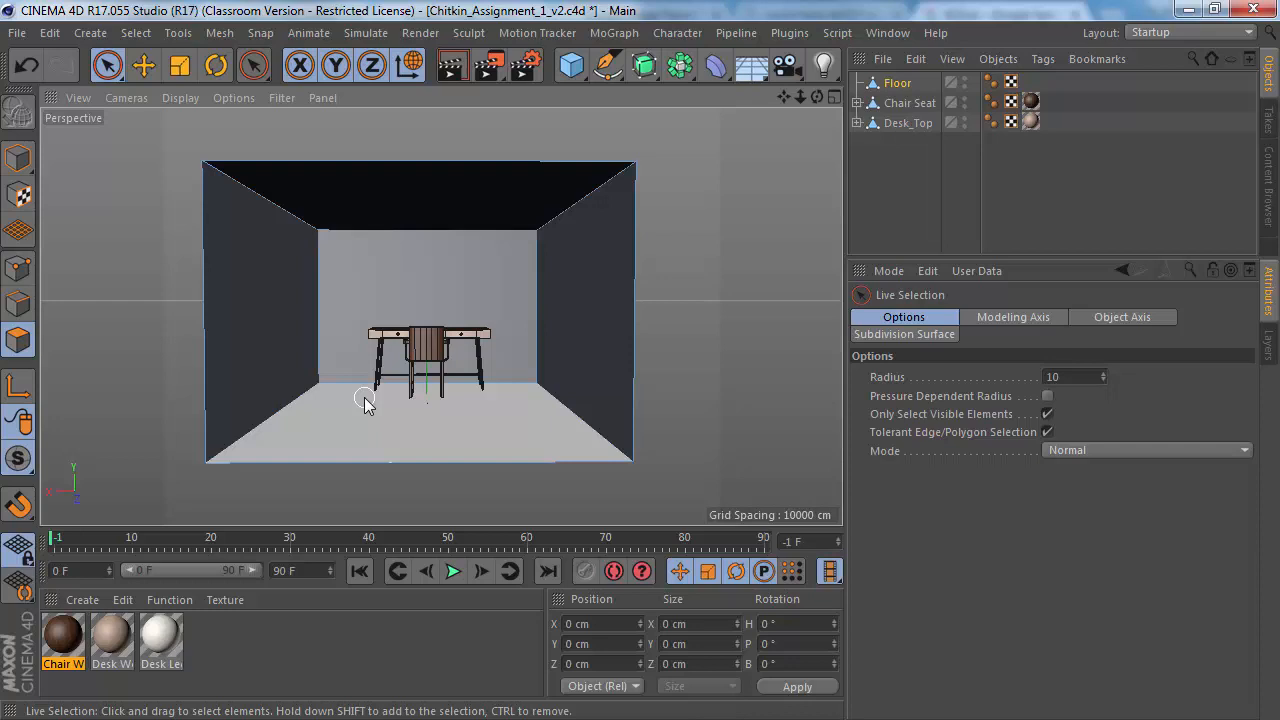
Step: Select the room's two side wall polygons and the back wall polygon together
{"action": "left_click", "coordinate": [280, 337]}
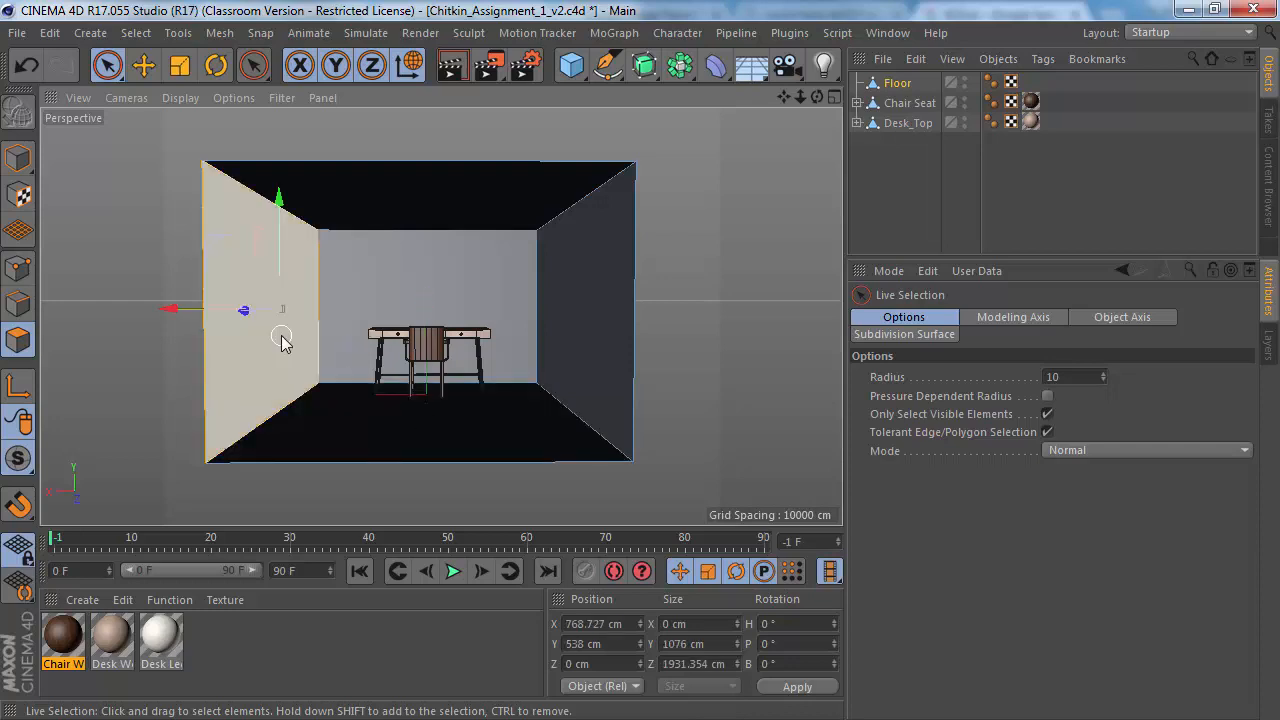
{"action": "left_click", "coordinate": [388, 303], "text": "shift"}
{"action": "left_click", "coordinate": [557, 294], "text": "shift"}
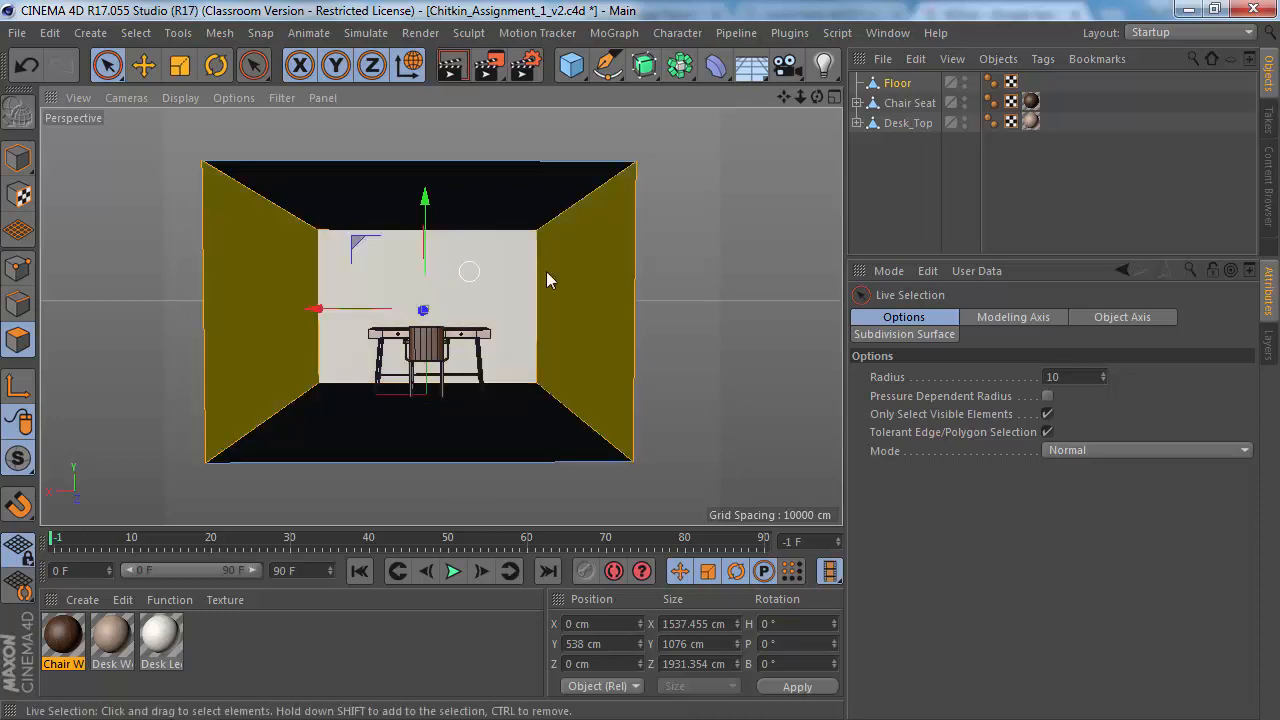
Step: Create a new material named Walls
{"action": "left_click", "coordinate": [70, 600]}
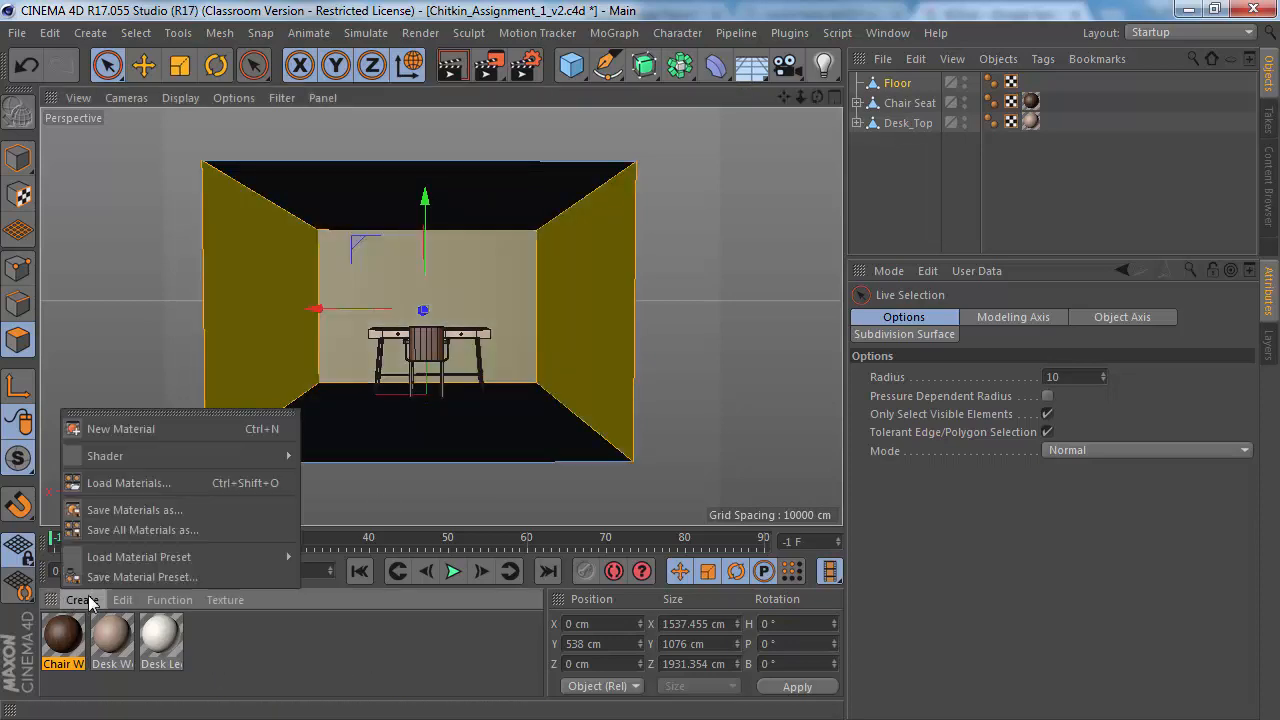
{"action": "left_click", "coordinate": [150, 430]}
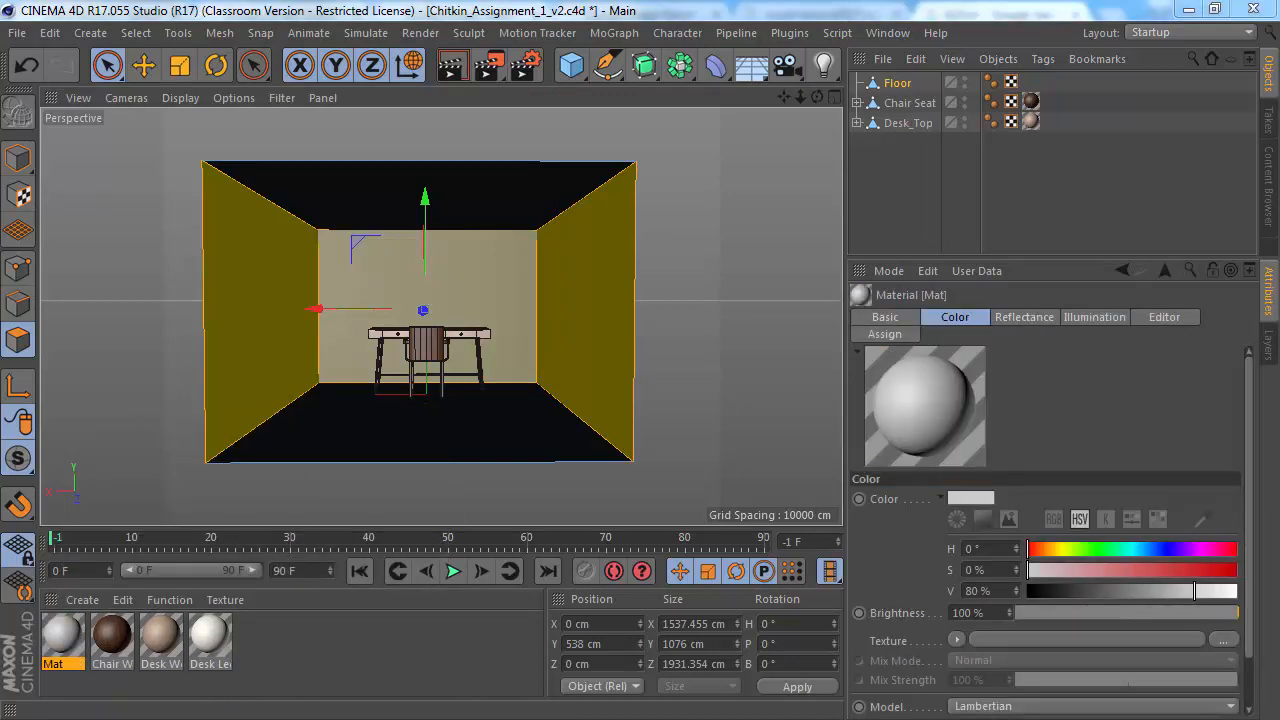
{"action": "type", "text": "Walls"}
{"action": "key", "text": "Return"}
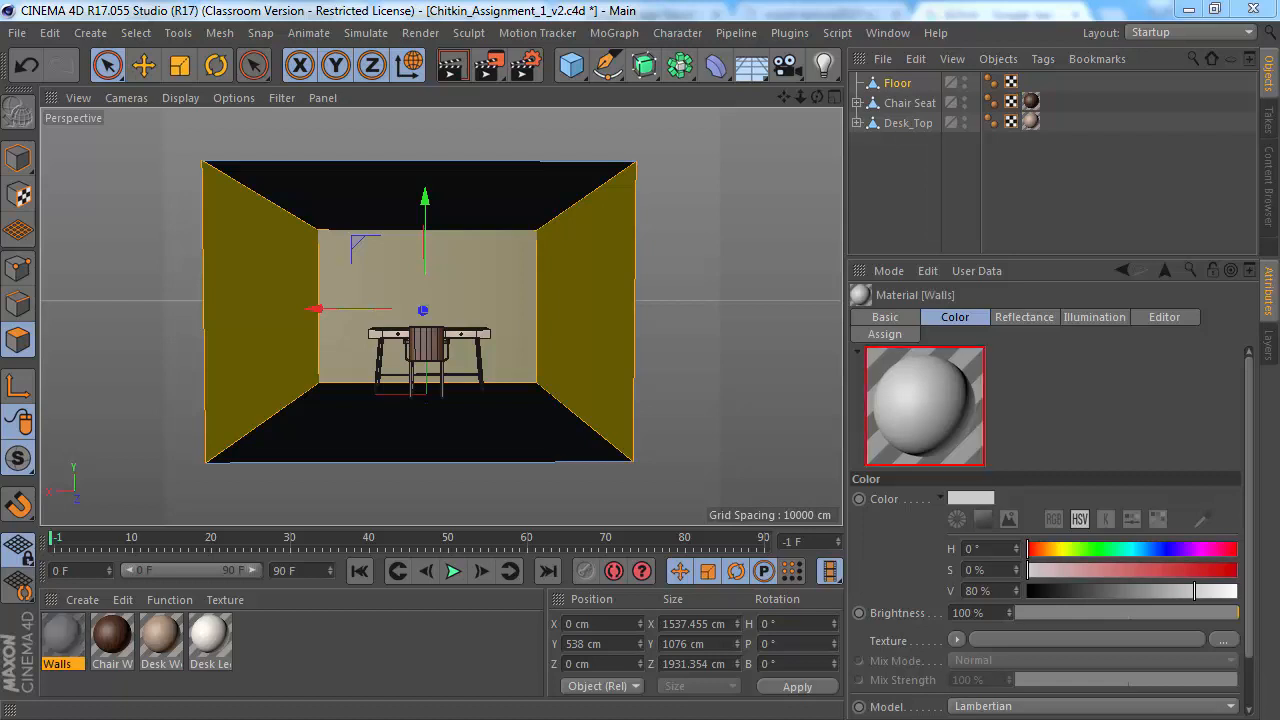
Step: Give the Walls material a warm off-white color with hue 49°, saturation 8% and value 80%
{"action": "left_click_drag", "start_coordinate": [1279, 292], "coordinate": [433, 149]}
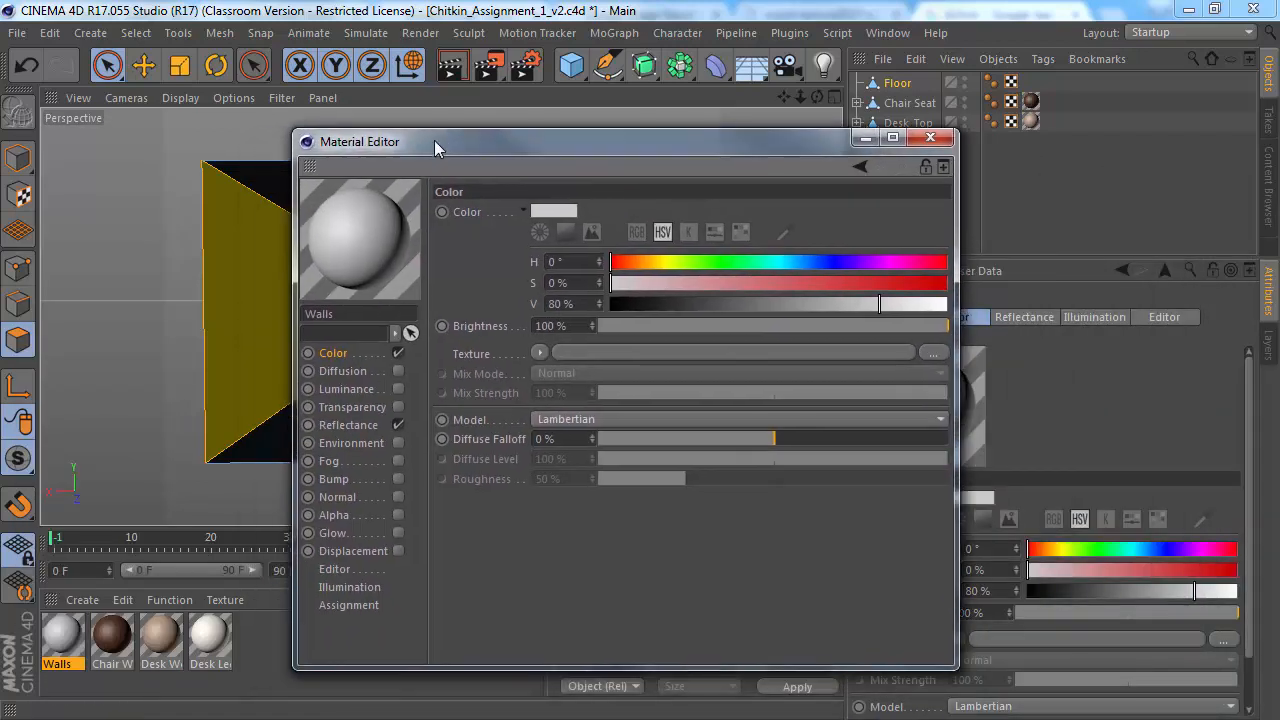
{"action": "left_click", "coordinate": [553, 213]}
{"action": "left_click", "coordinate": [503, 235]}
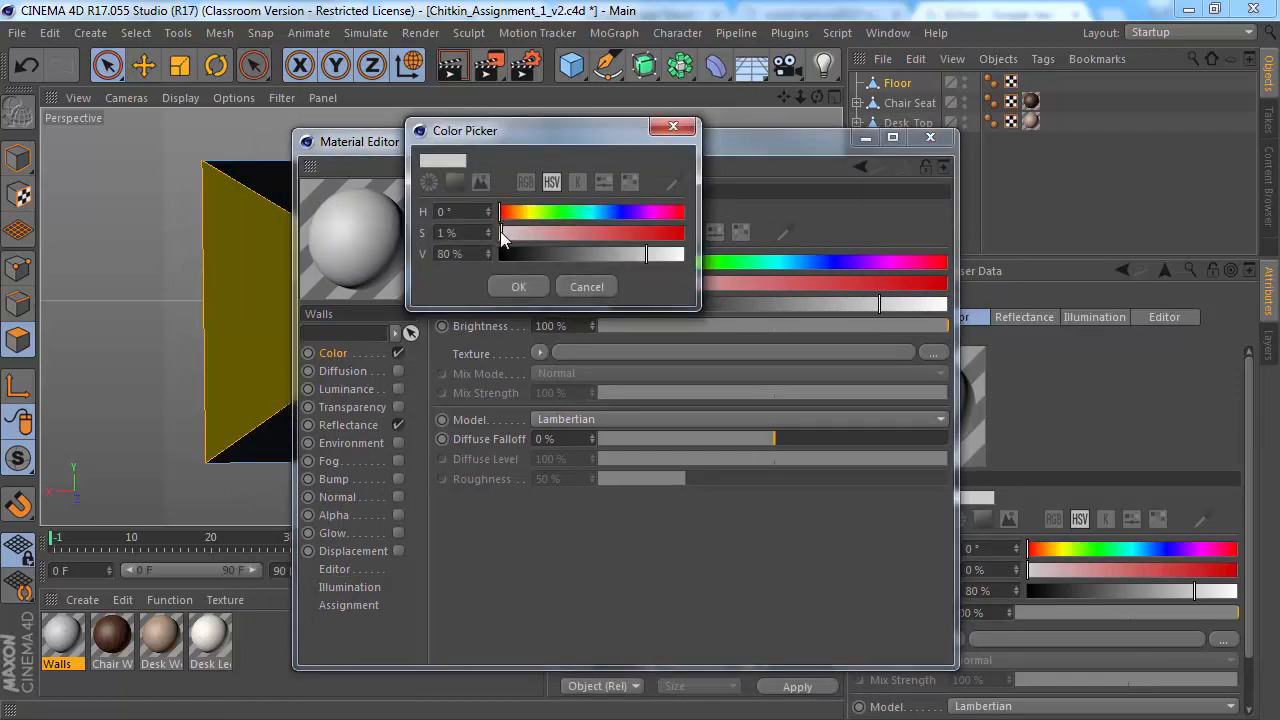
{"action": "left_click_drag", "start_coordinate": [501, 212], "coordinate": [515, 238]}
{"action": "left_click", "coordinate": [519, 286]}
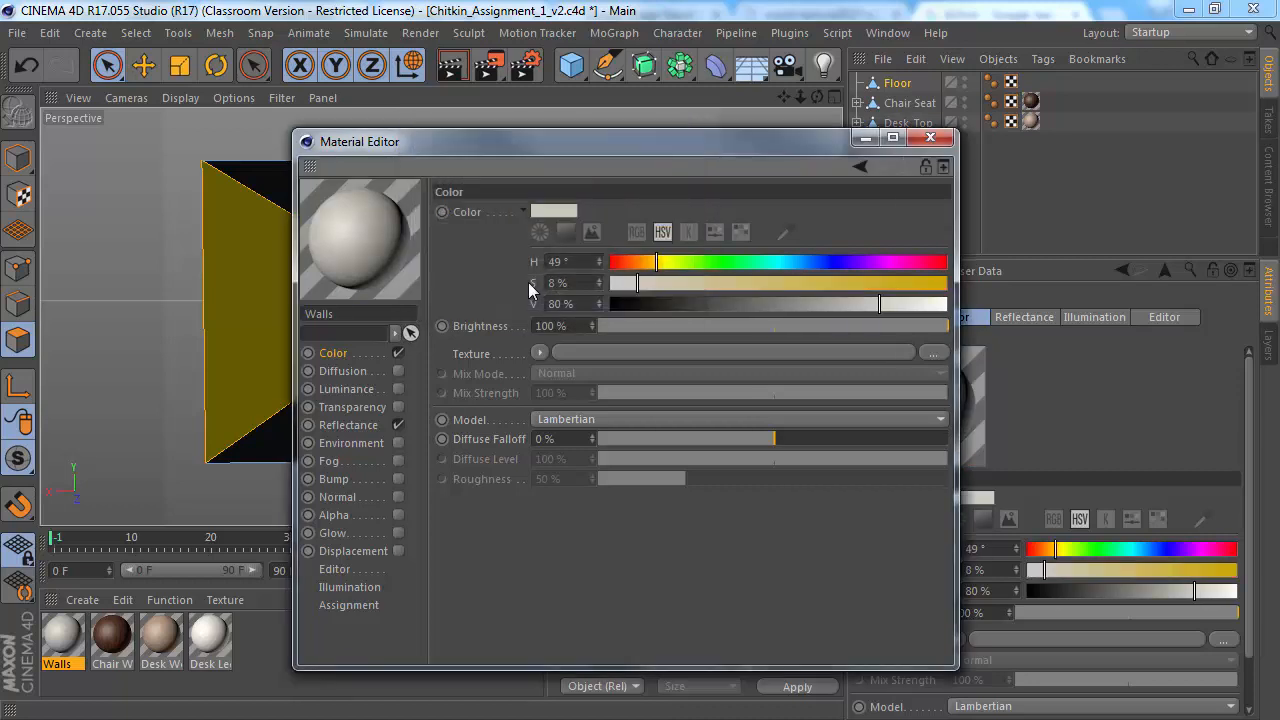
{"action": "left_click", "coordinate": [930, 137]}
Step: Apply the Walls material to the three selected wall polygons
{"action": "mouse_move", "coordinate": [73, 640]}
{"action": "left_mouse_down"}
{"action": "mouse_move", "coordinate": [249, 366]}
{"action": "mouse_move", "coordinate": [226, 283]}
{"action": "mouse_move", "coordinate": [336, 330]}
{"action": "mouse_move", "coordinate": [293, 293]}
{"action": "mouse_move", "coordinate": [297, 357]}
{"action": "mouse_move", "coordinate": [285, 280]}
{"action": "left_mouse_up"}
{"action": "middle_click_drag", "start_coordinate": [319, 272], "coordinate": [302, 328], "text": "alt"}
{"action": "left_click_drag", "start_coordinate": [306, 305], "coordinate": [290, 284], "text": "alt"}
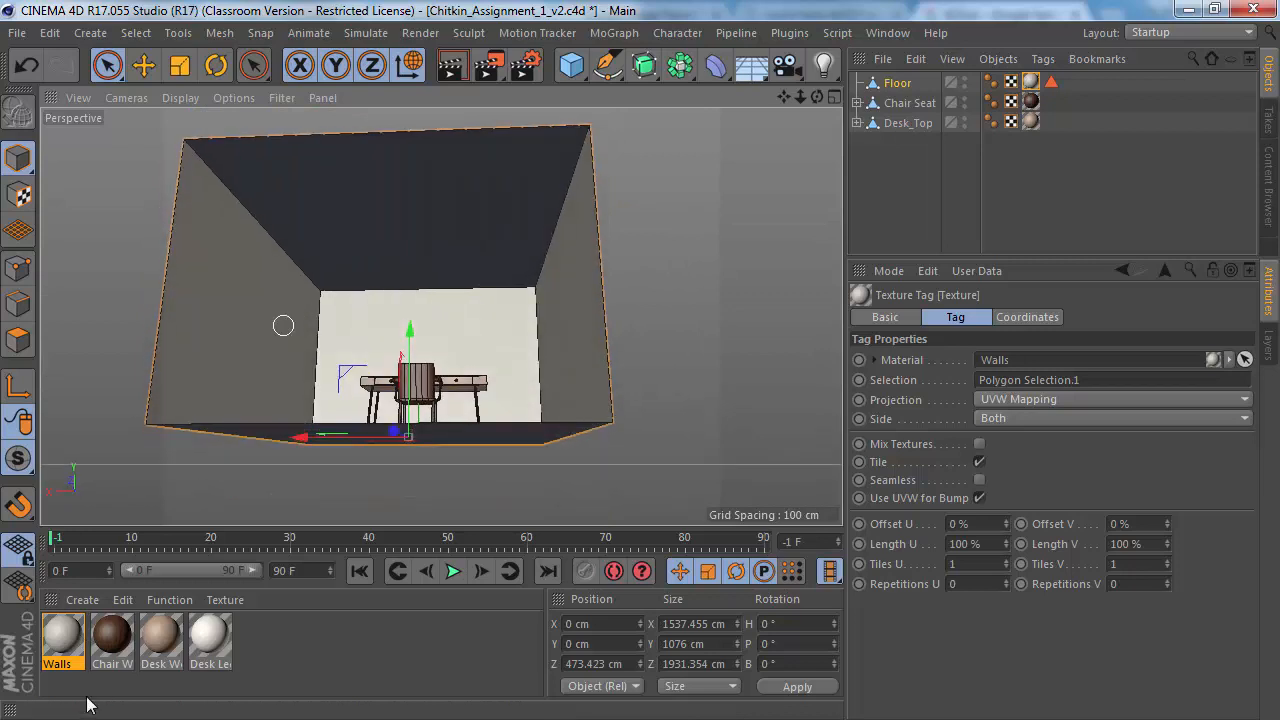
Step: Duplicate the Walls material and rename the copy Ceiling
{"action": "left_click", "coordinate": [72, 643]}
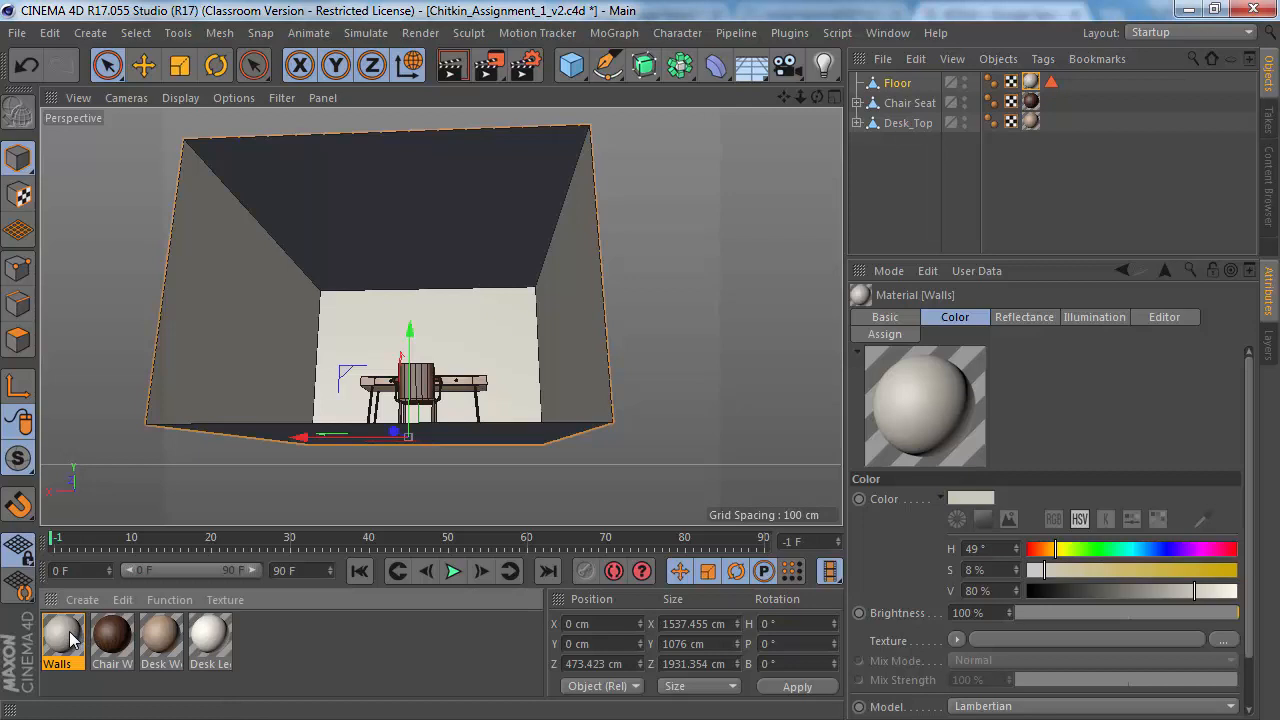
{"action": "key", "text": "ctrl+c"}
{"action": "key", "text": "ctrl+v"}
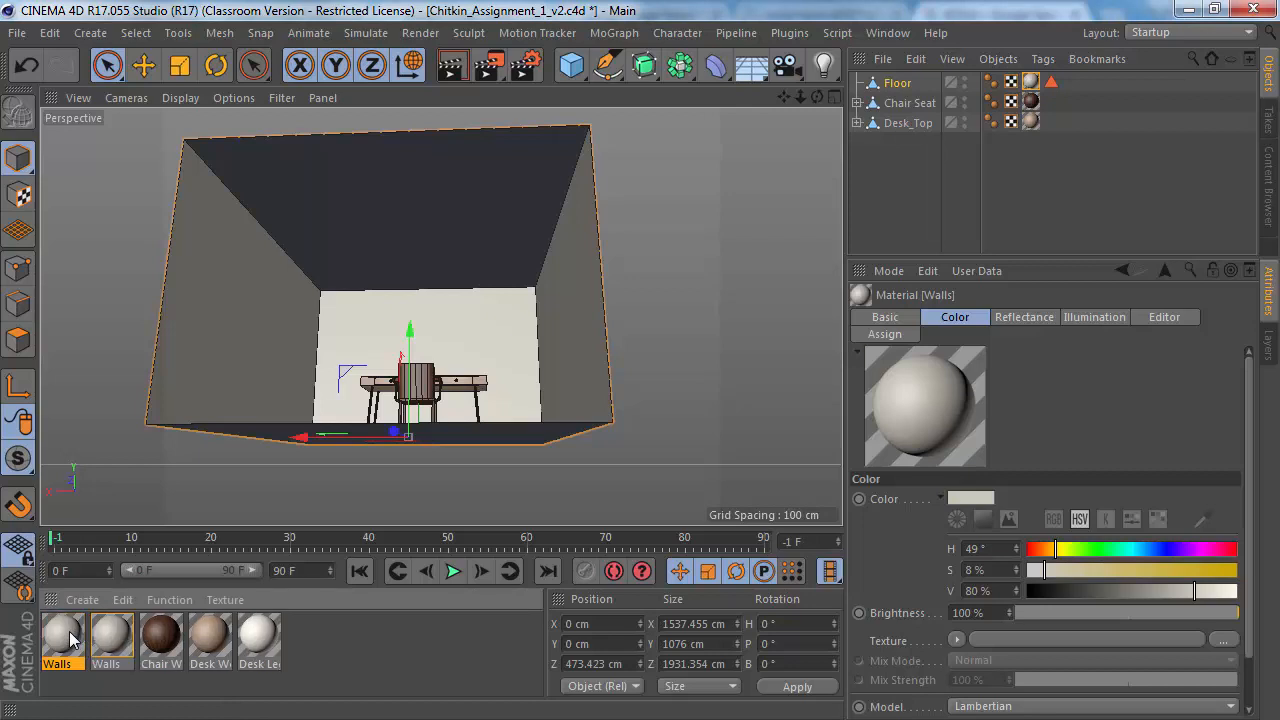
{"action": "double_click", "coordinate": [58, 664]}
{"action": "type", "text": "c"}
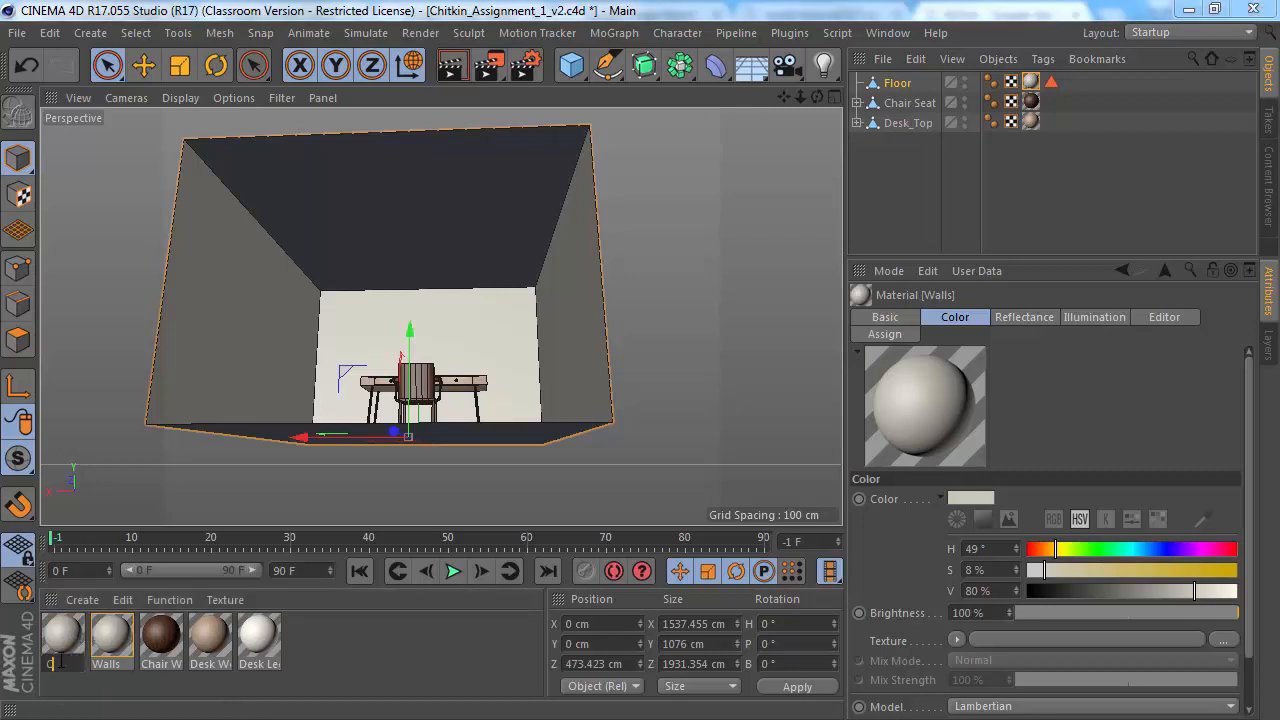
{"action": "key", "text": "Return"}
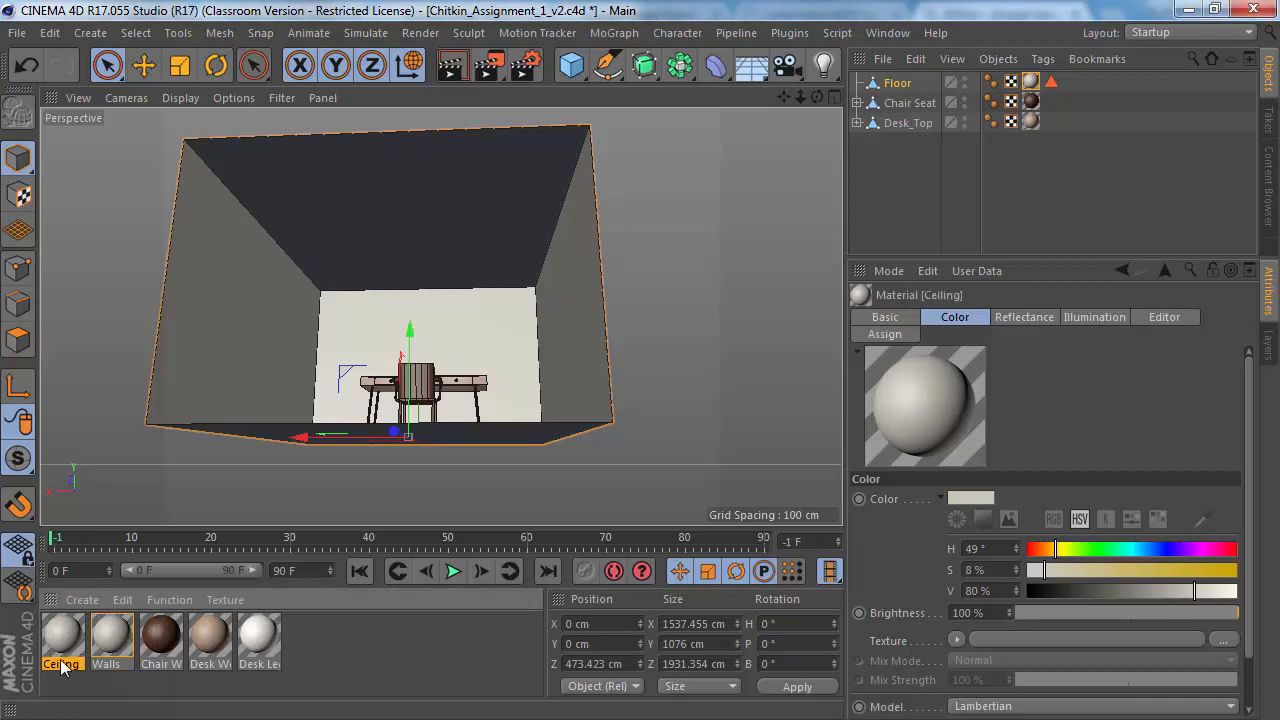
Step: Darken the Ceiling material by setting its color value to 65%
{"action": "double_click", "coordinate": [62, 632]}
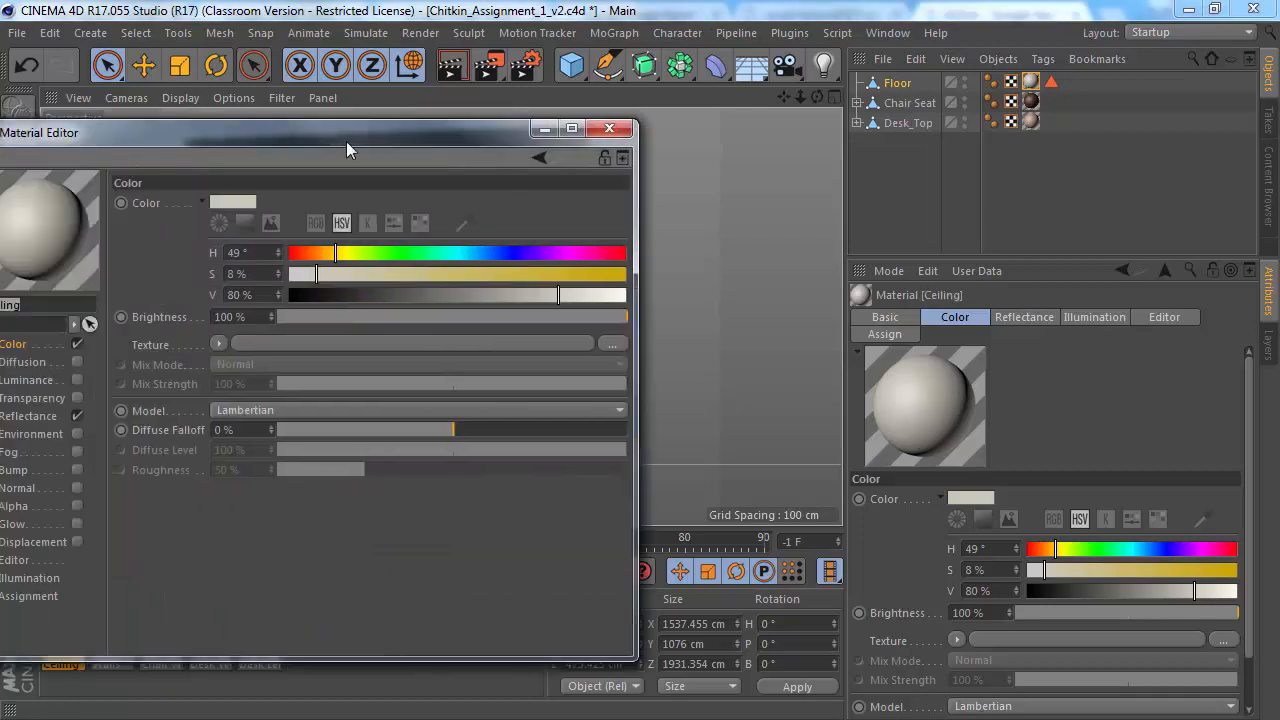
{"action": "left_click_drag", "start_coordinate": [704, 313], "coordinate": [657, 316]}
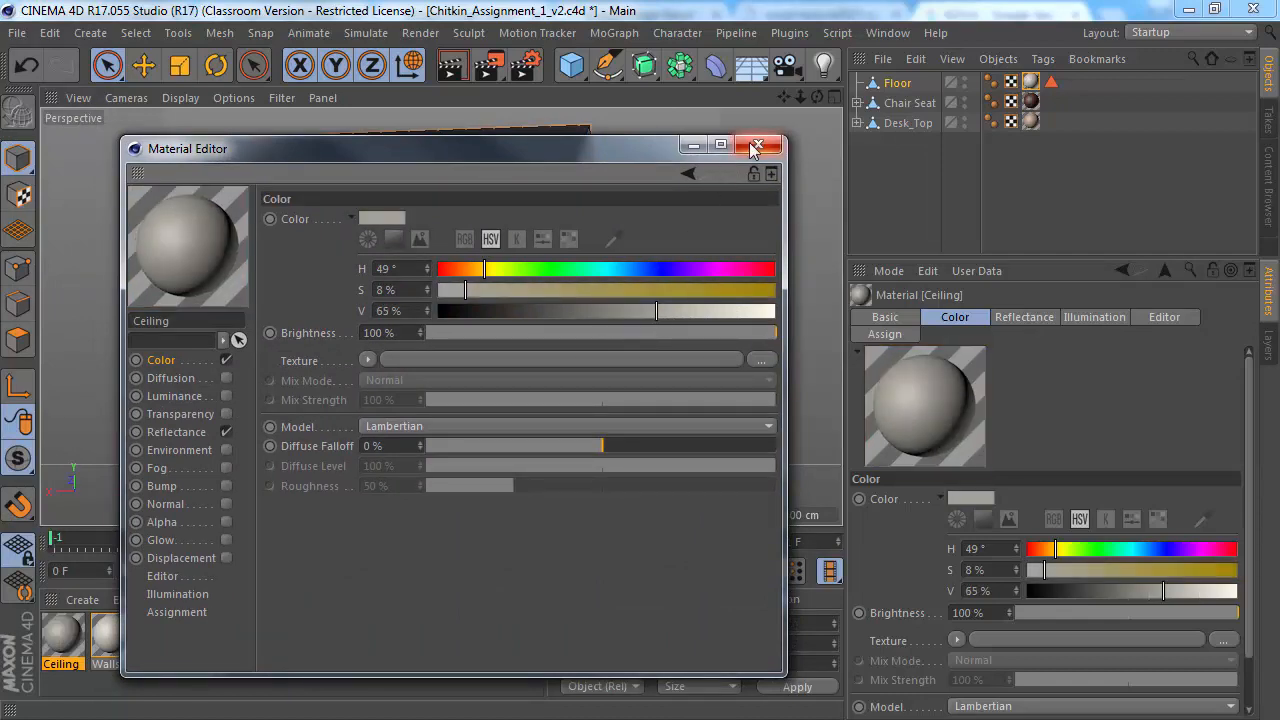
{"action": "left_click", "coordinate": [758, 144]}
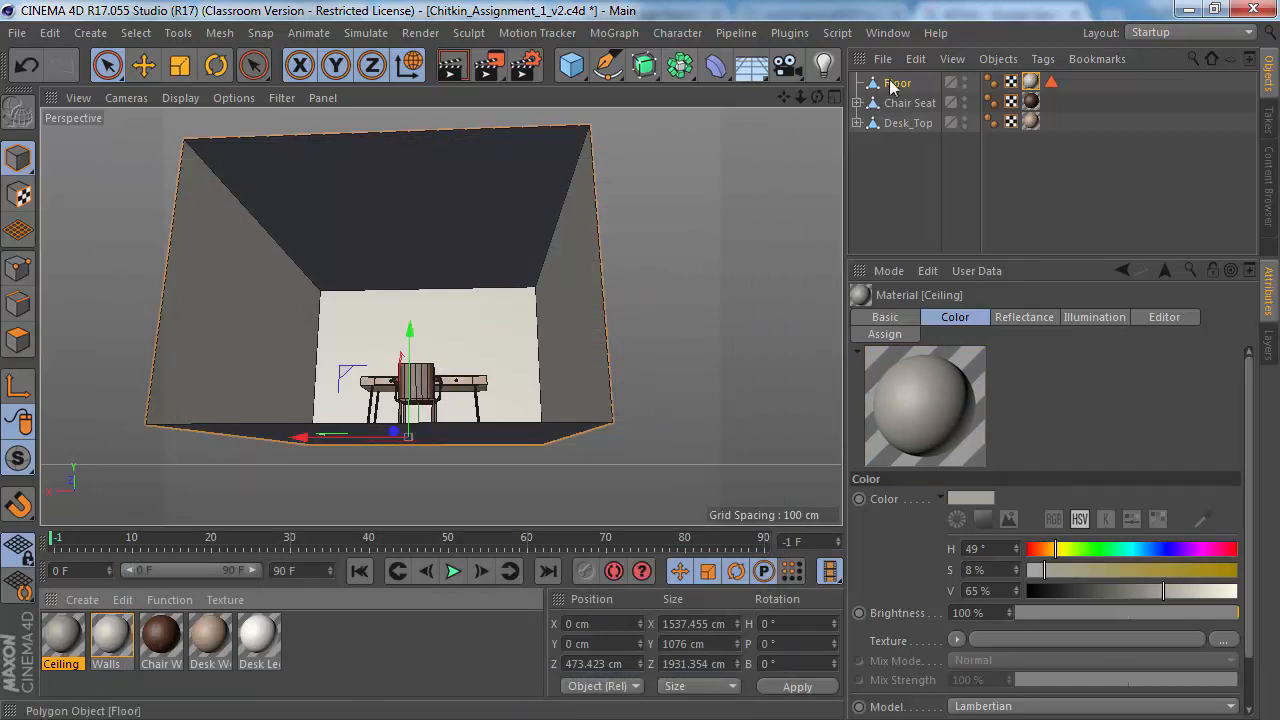
Step: Select the room's ceiling polygon in Polygon mode and apply the Ceiling material to it
{"action": "left_click", "coordinate": [430, 150]}
{"action": "left_click", "coordinate": [18, 340]}
{"action": "left_click", "coordinate": [391, 234]}
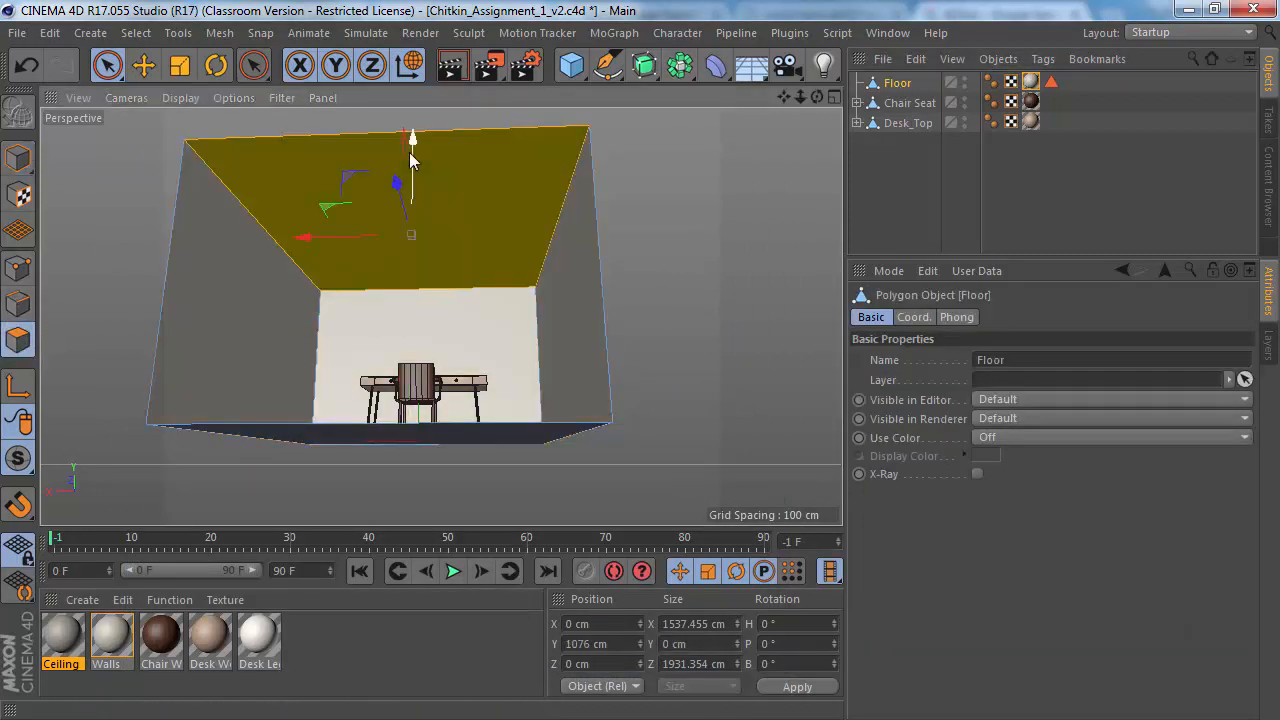
{"action": "middle_click_drag", "start_coordinate": [432, 246], "coordinate": [422, 271], "text": "alt"}
{"action": "left_click", "coordinate": [70, 661]}
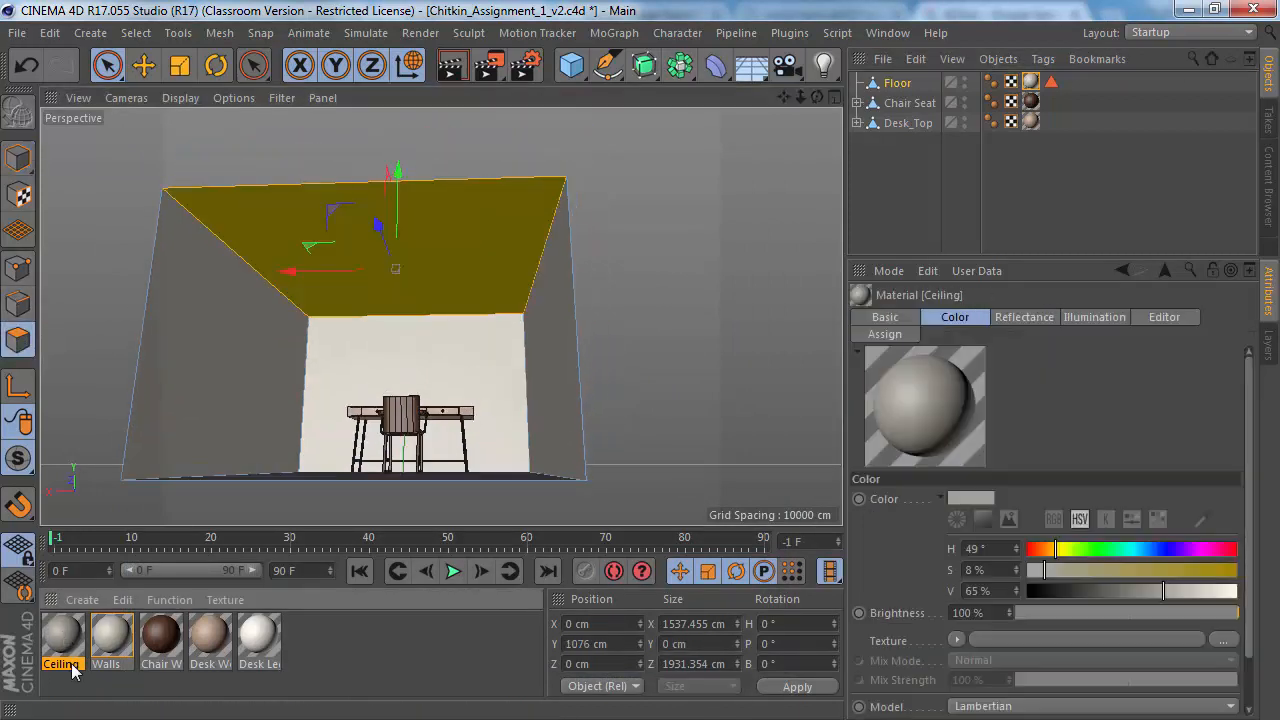
{"action": "left_click_drag", "start_coordinate": [58, 635], "coordinate": [402, 435]}
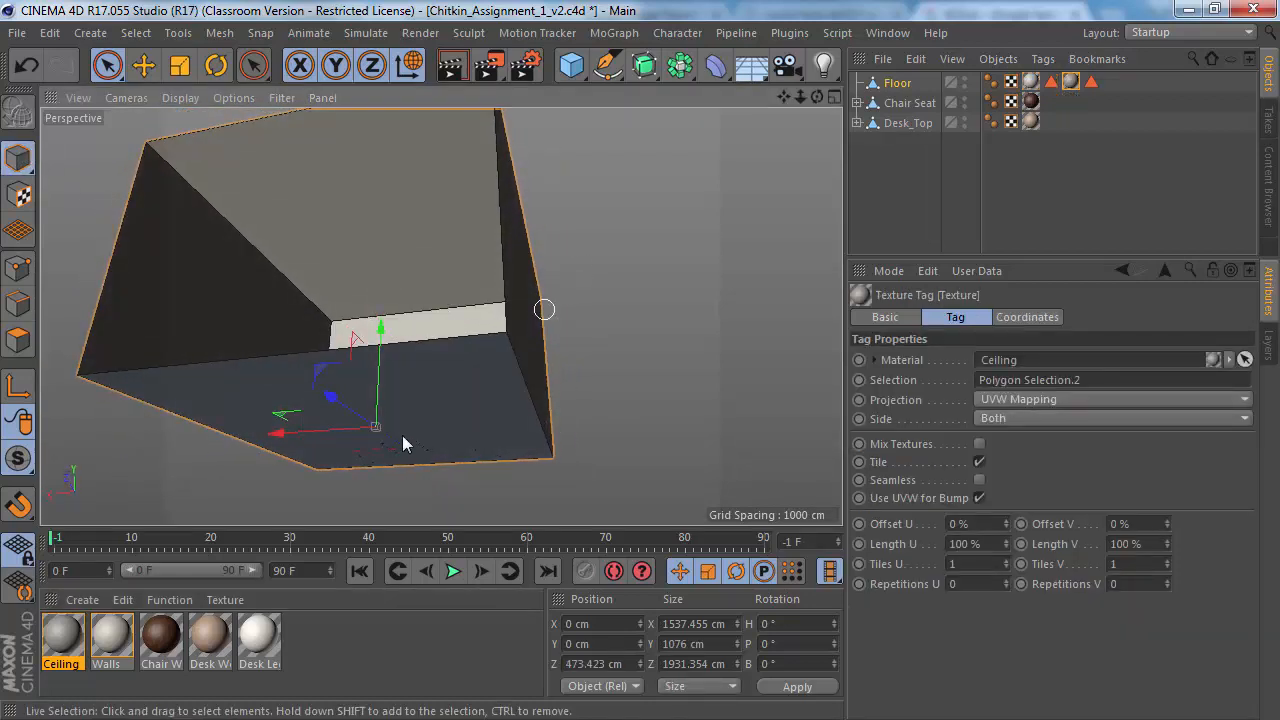
Step: Darken the Ceiling material's color to a value of 49%
{"action": "left_click", "coordinate": [72, 640]}
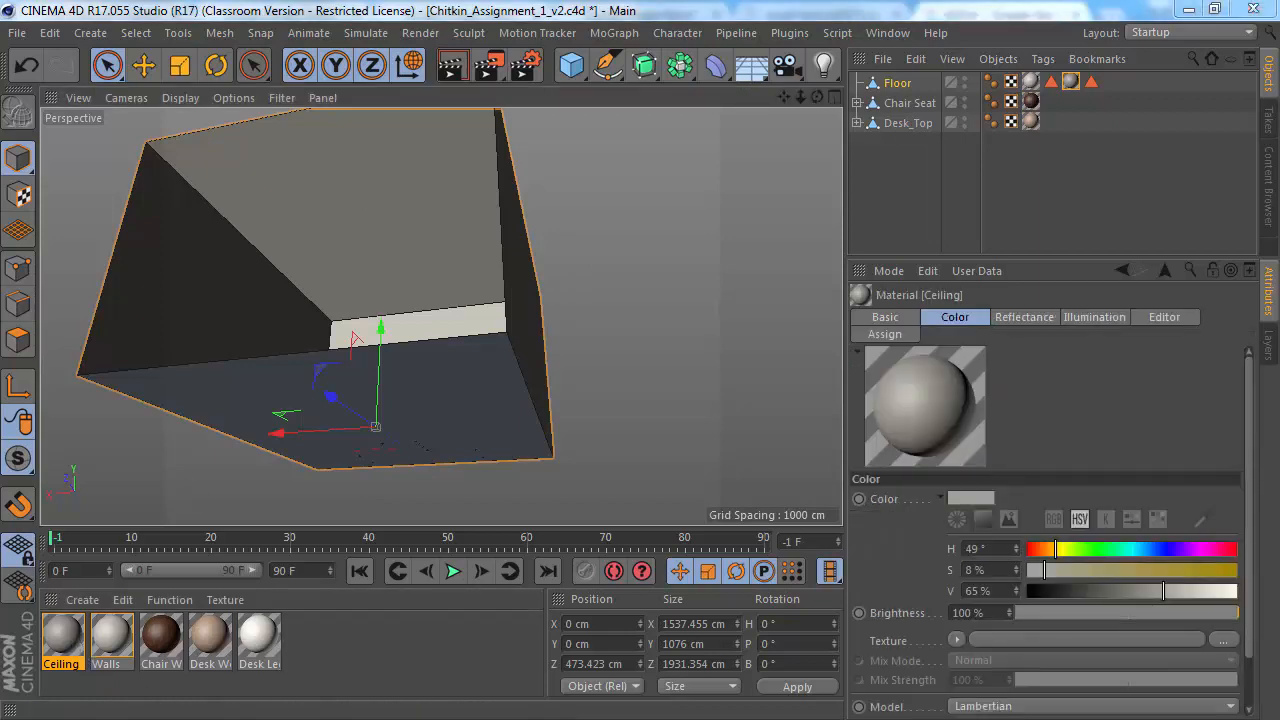
{"action": "left_click_drag", "start_coordinate": [148, 195], "coordinate": [597, 183]}
{"action": "left_click_drag", "start_coordinate": [832, 338], "coordinate": [779, 338]}
{"action": "left_click", "coordinate": [939, 171]}
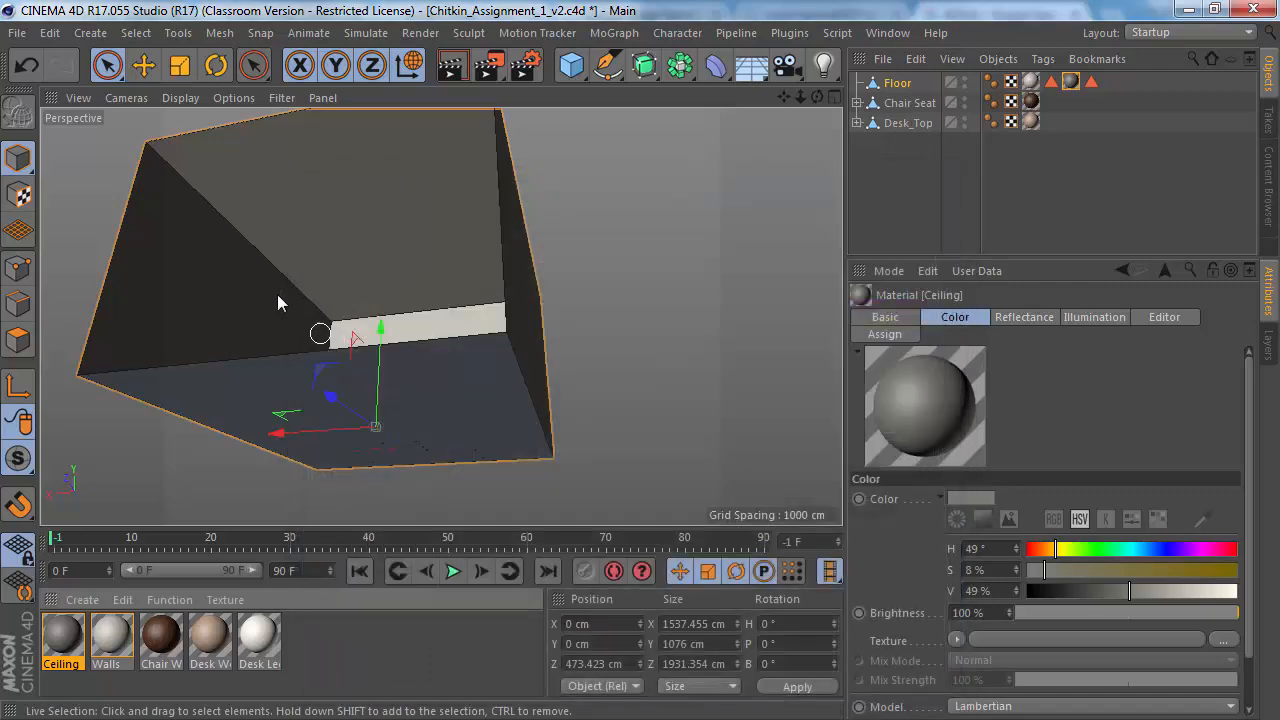
{"action": "left_click_drag", "start_coordinate": [240, 277], "coordinate": [495, 445], "text": "alt"}
{"action": "middle_click_drag", "start_coordinate": [495, 445], "coordinate": [447, 362], "text": "alt"}
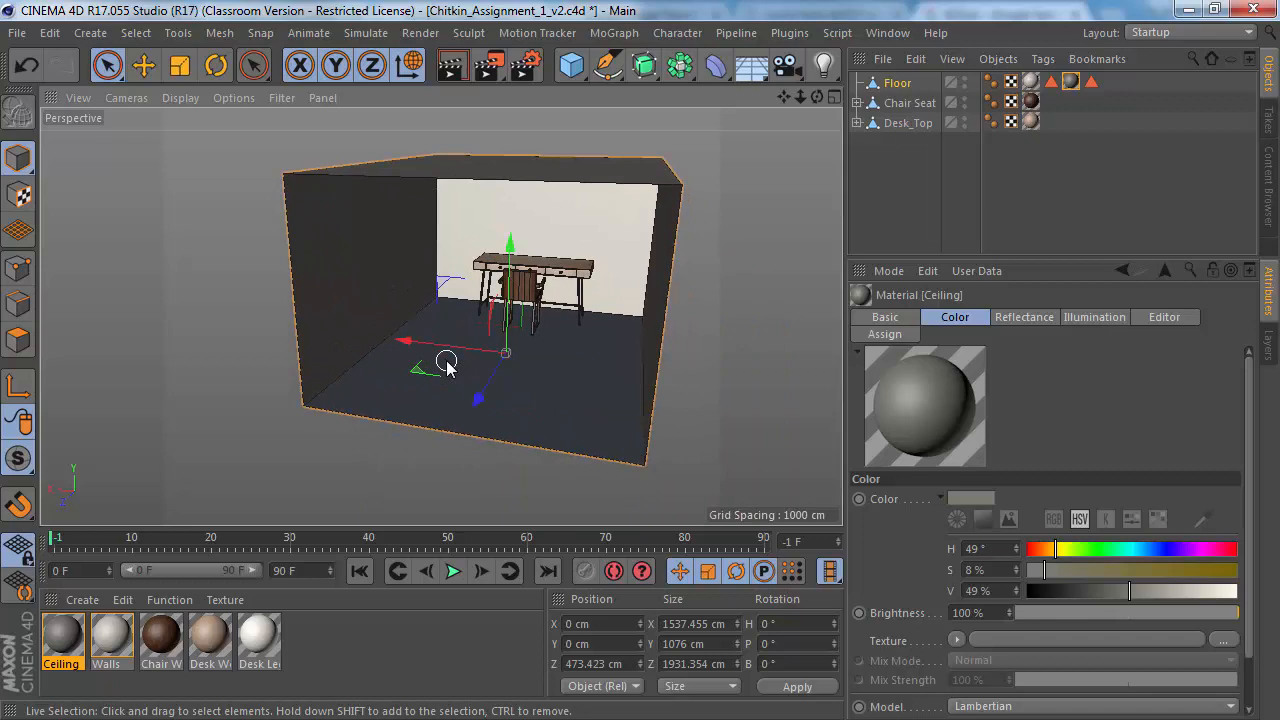
{"action": "left_click_drag", "start_coordinate": [462, 382], "coordinate": [497, 417], "text": "alt"}
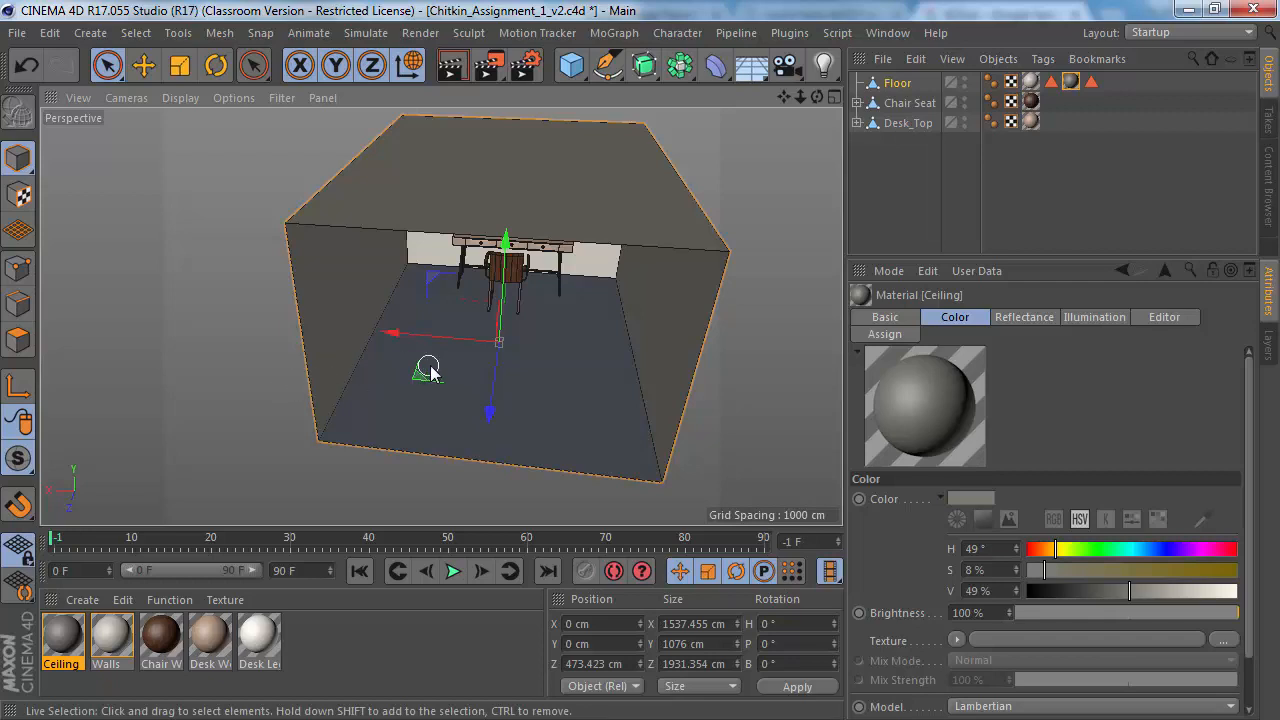
Step: Switch to the web browser, search Google Images for carpet texture, and preview the 3888 × 2592 reddish carpet image
{"action": "mouse_move", "coordinate": [445, 357]}
{"action": "left_mouse_down", "text": "alt"}
{"action": "mouse_move", "coordinate": [456, 333]}
{"action": "mouse_move", "coordinate": [454, 375]}
{"action": "left_mouse_up", "text": "alt"}
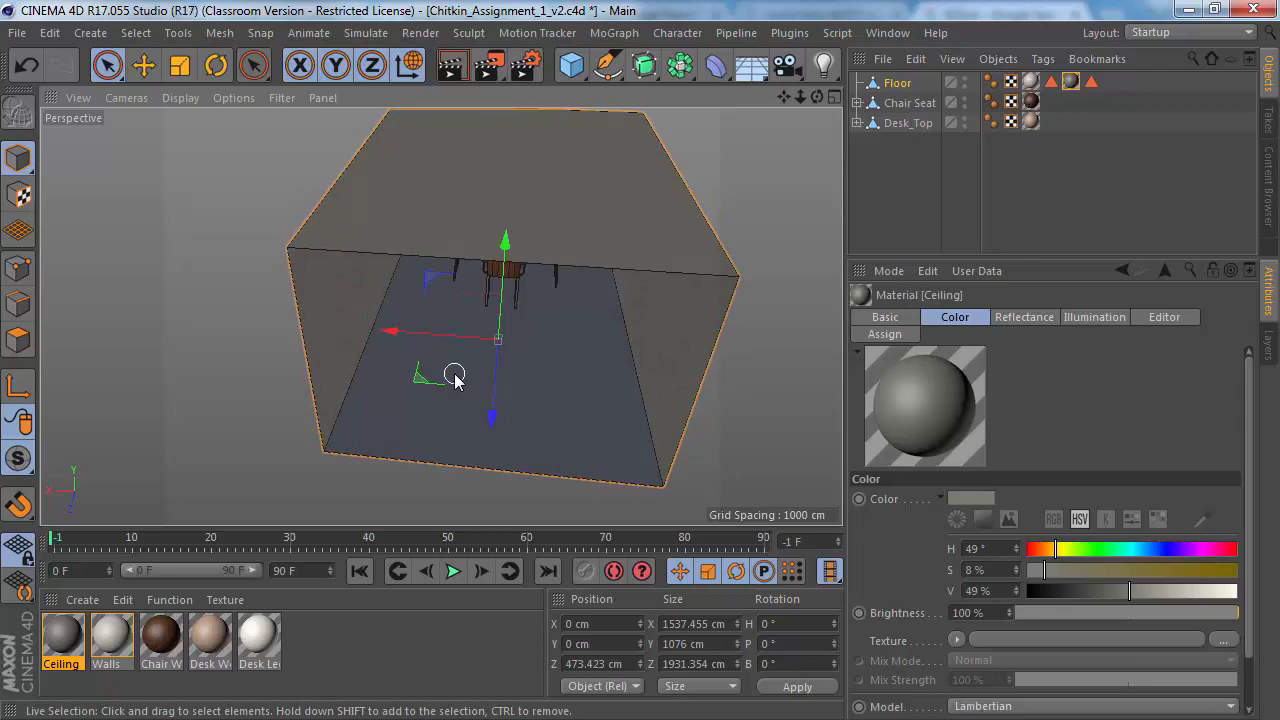
{"action": "key", "text": "alt+Tab"}
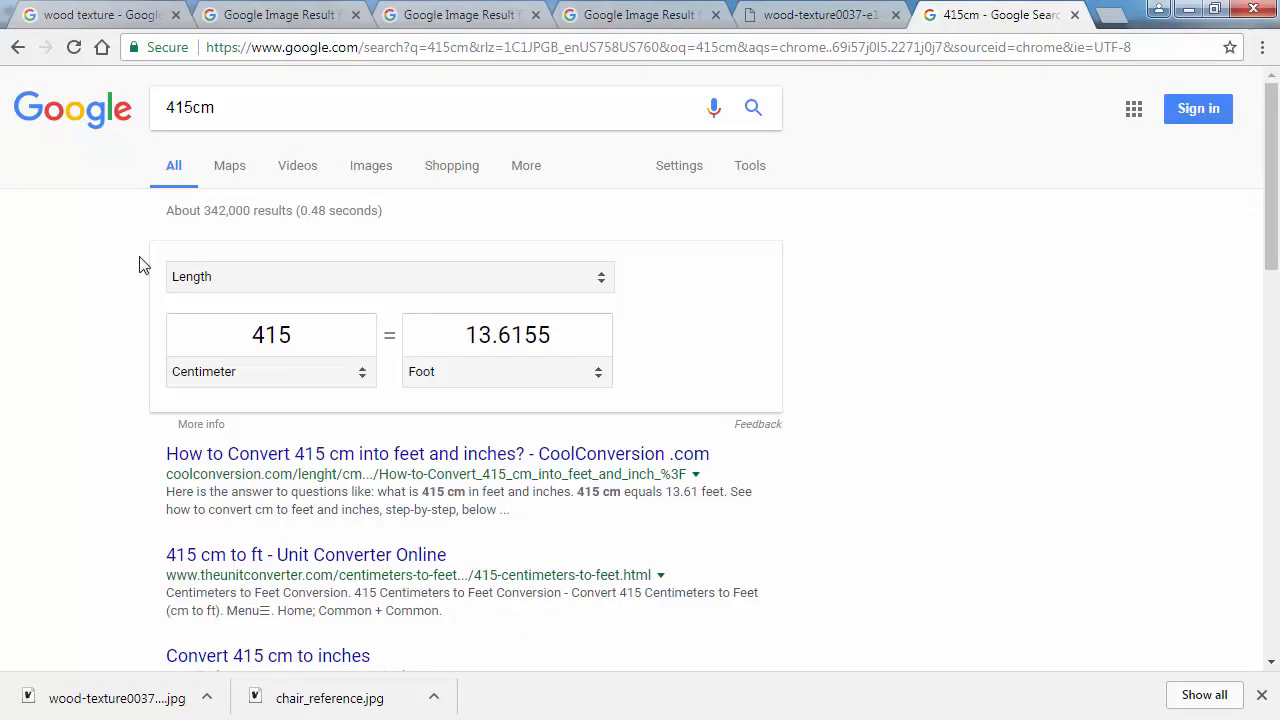
{"action": "left_click", "coordinate": [103, 14]}
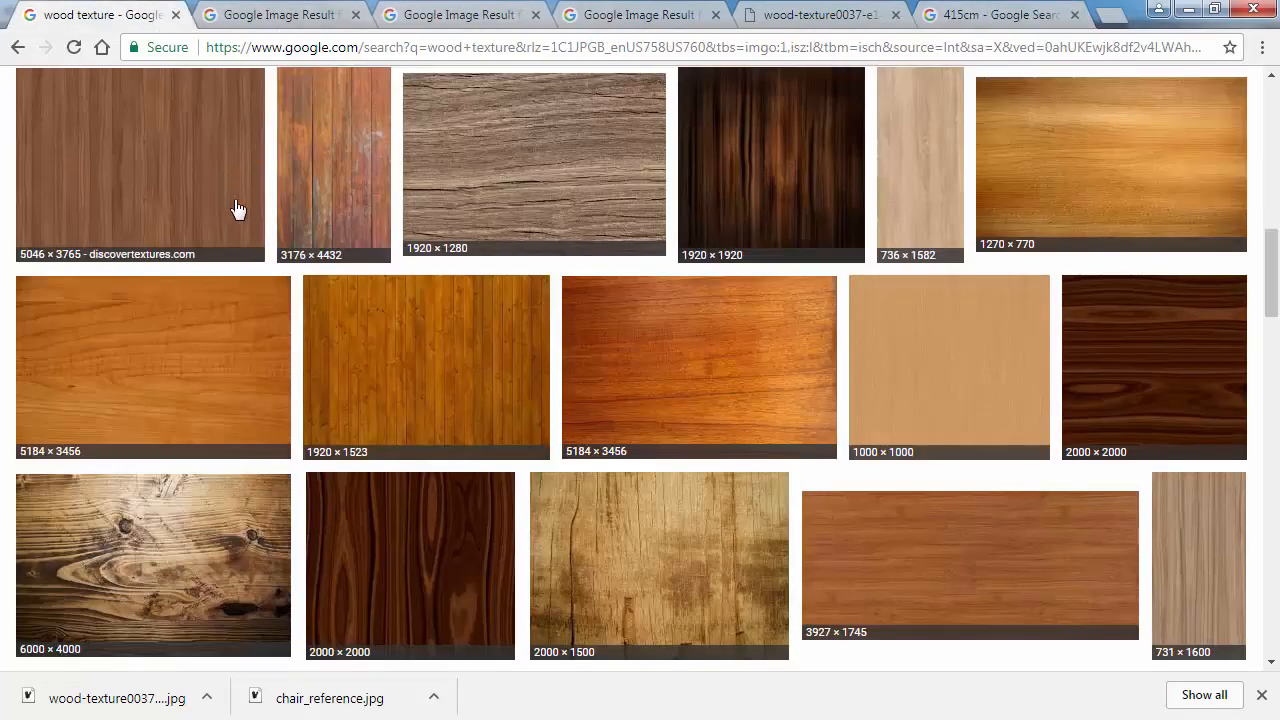
{"action": "scroll", "coordinate": [240, 220], "scroll_direction": "up", "scroll_amount": 8}
{"action": "left_click_drag", "start_coordinate": [201, 107], "coordinate": [124, 110]}
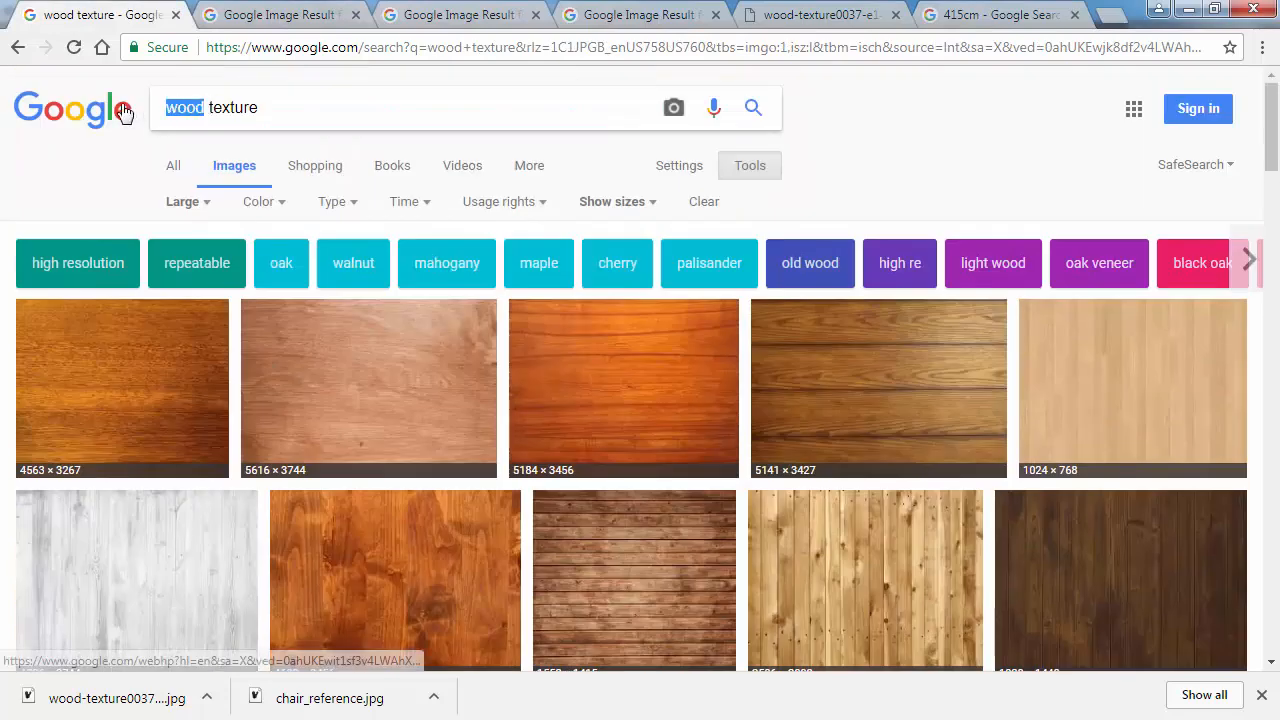
{"action": "type", "text": "carpet"}
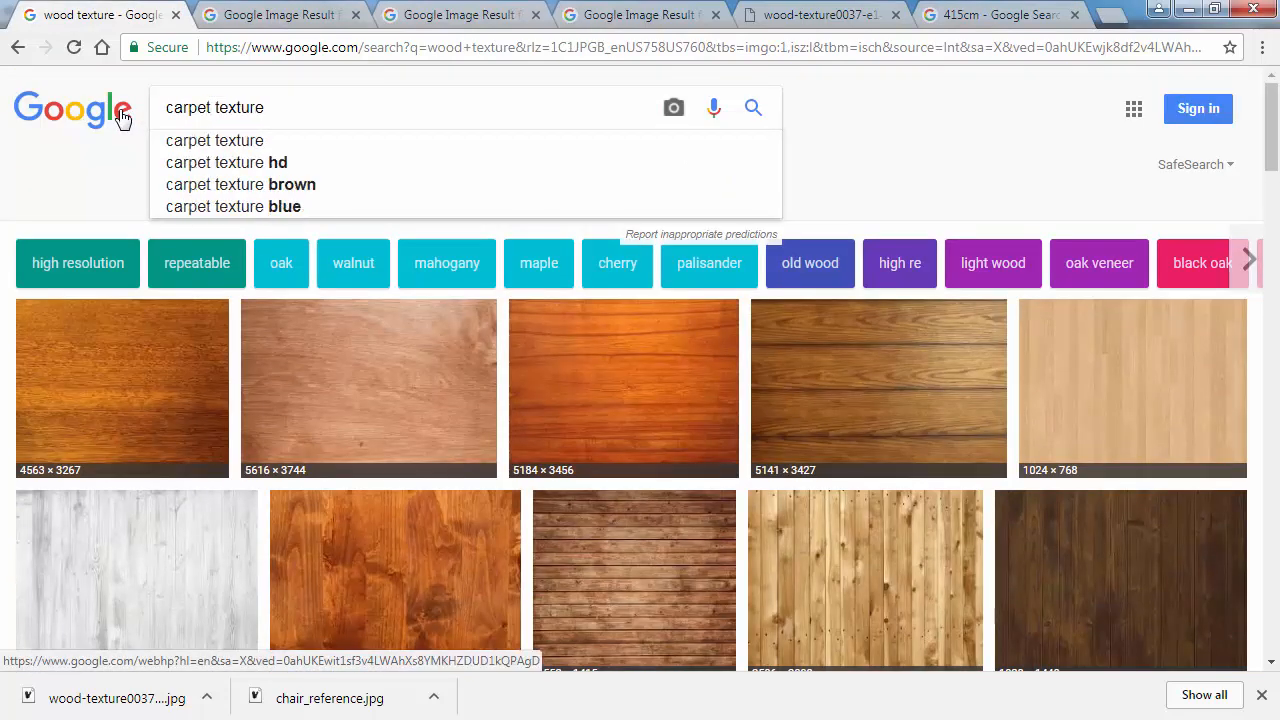
{"action": "key", "text": "Return"}
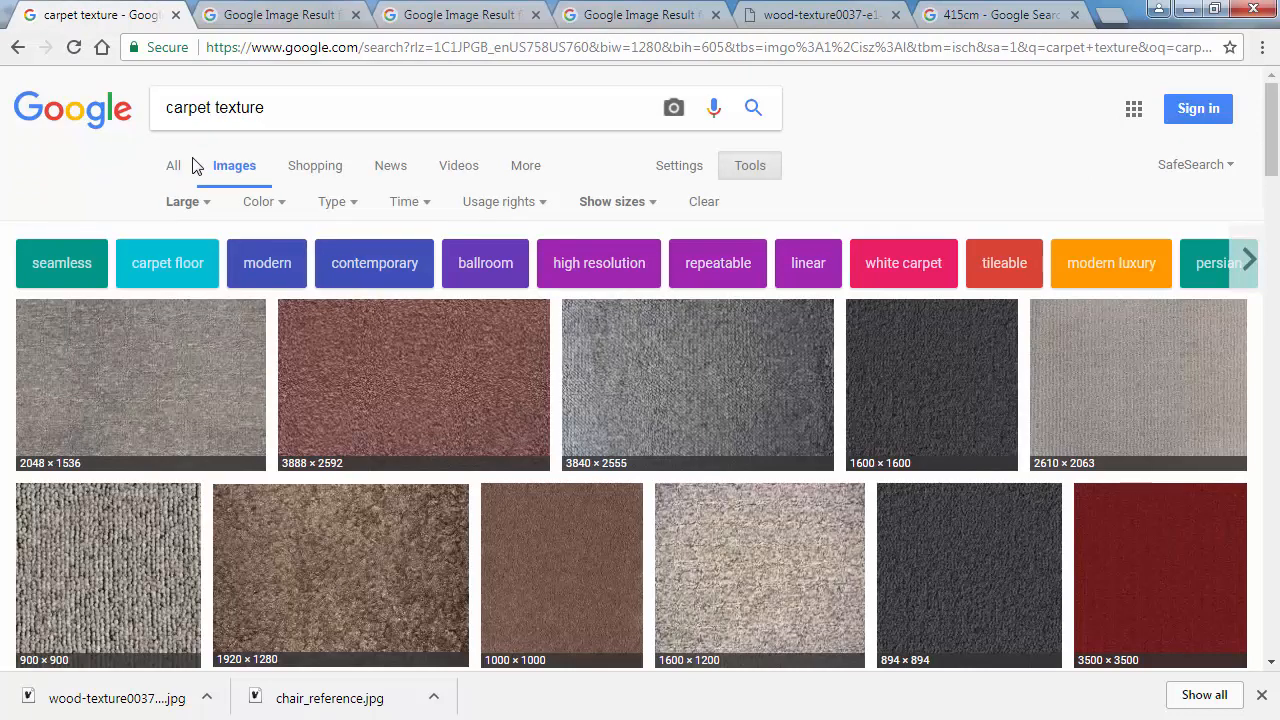
{"action": "left_click", "coordinate": [417, 375]}
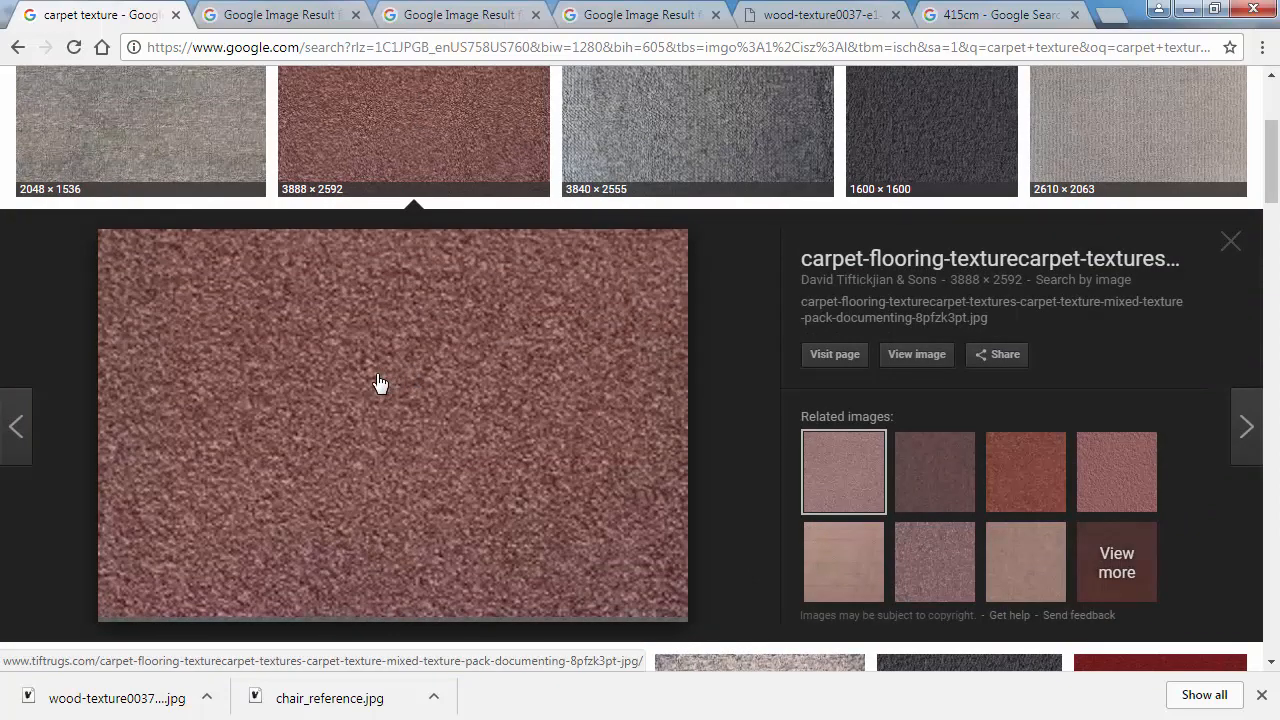
{"action": "scroll", "coordinate": [390, 350], "scroll_direction": "up", "scroll_amount": 2}
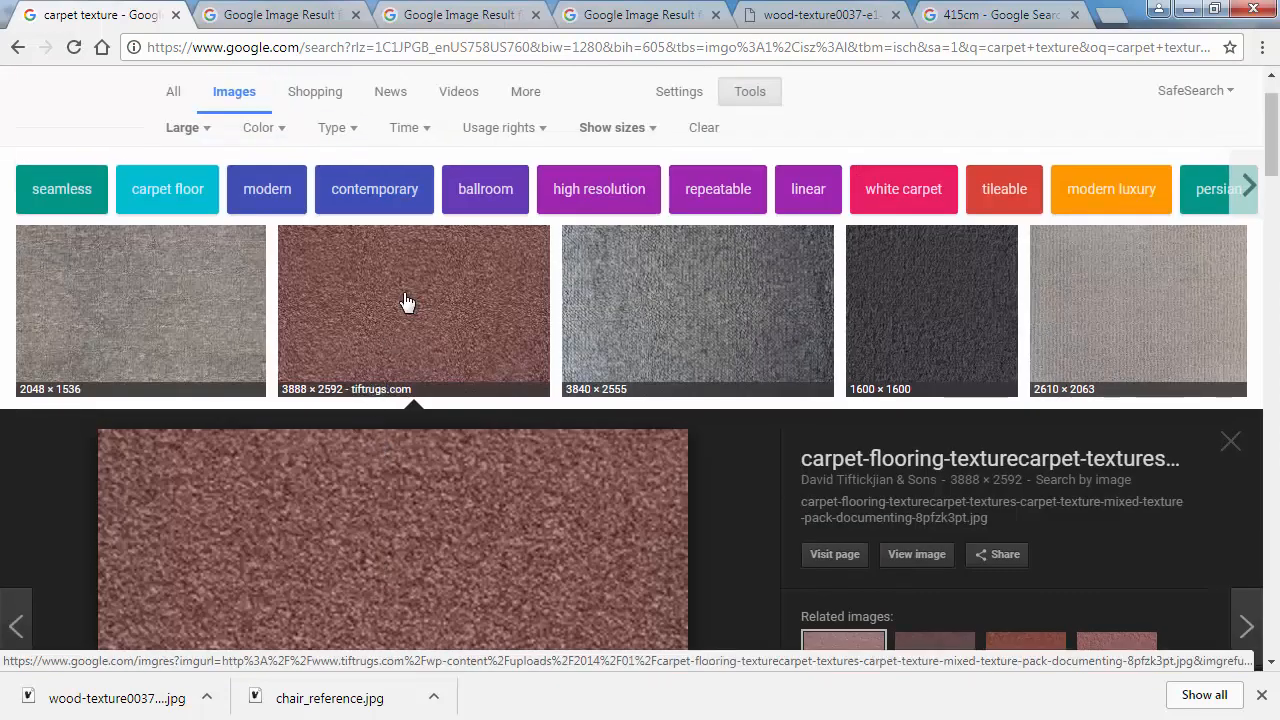
{"action": "scroll", "coordinate": [371, 280], "scroll_direction": "up", "scroll_amount": 1}
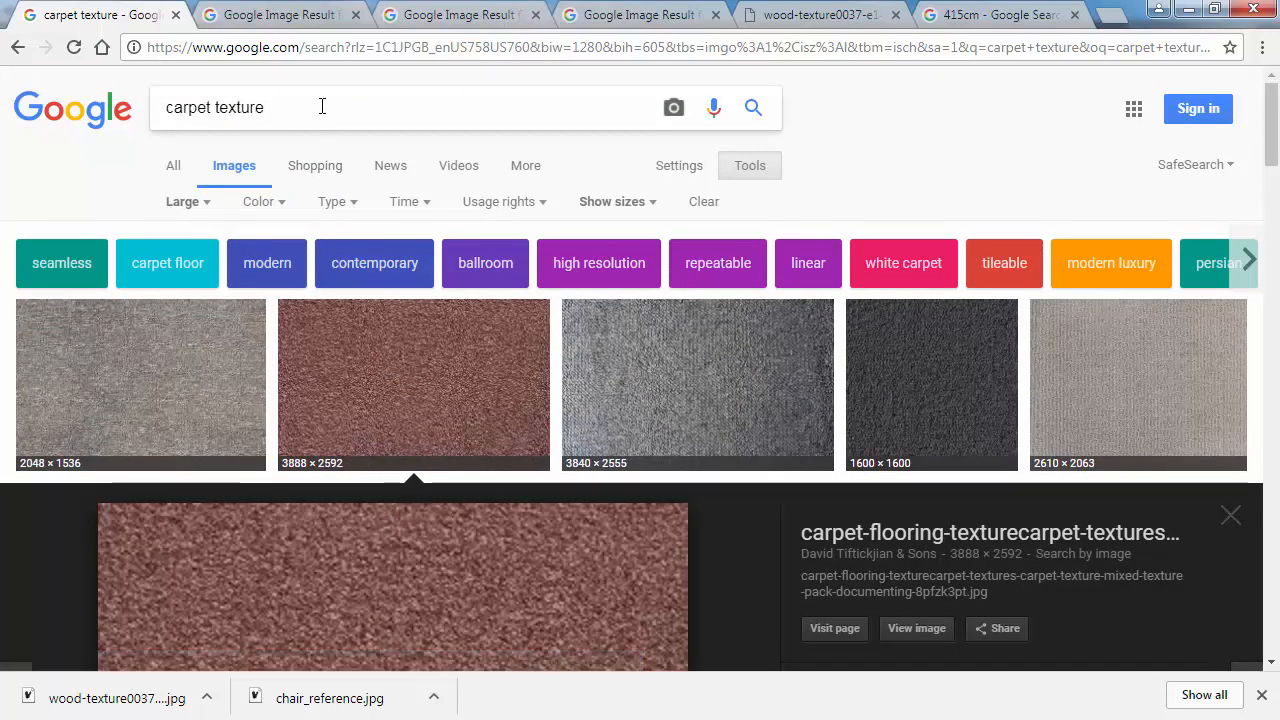
Step: Try an image search for carpet texture tileable, open the seamless coloured carpet image in full, and return to the earlier results
{"action": "left_click", "coordinate": [322, 106]}
{"action": "type", "text": "t"}
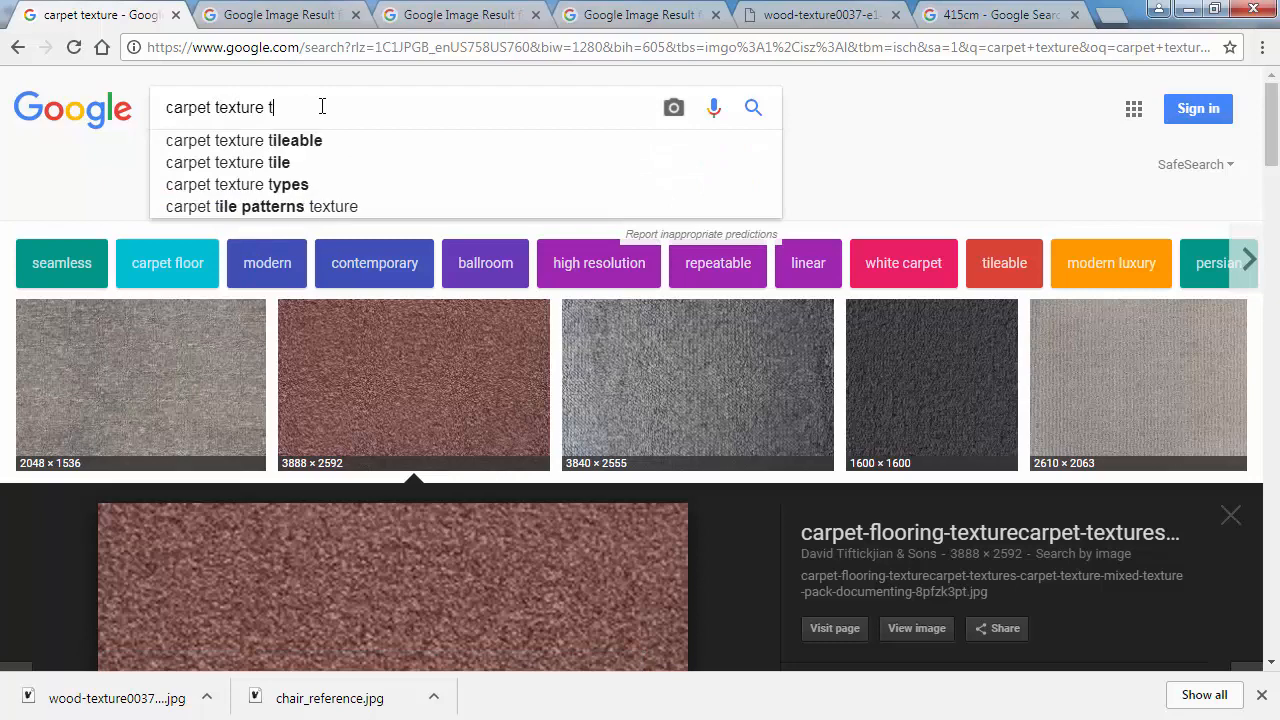
{"action": "key", "text": "Down"}
{"action": "key", "text": "Return"}
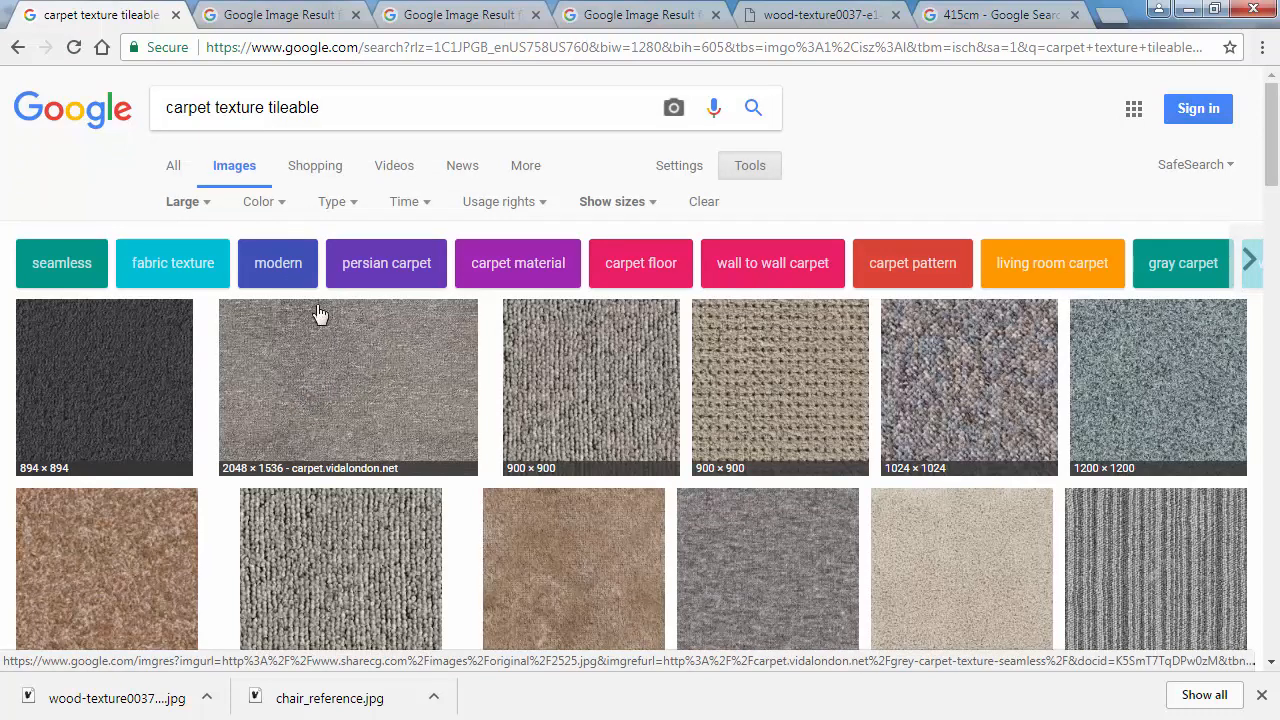
{"action": "left_click", "coordinate": [997, 353]}
{"action": "left_click", "coordinate": [945, 155]}
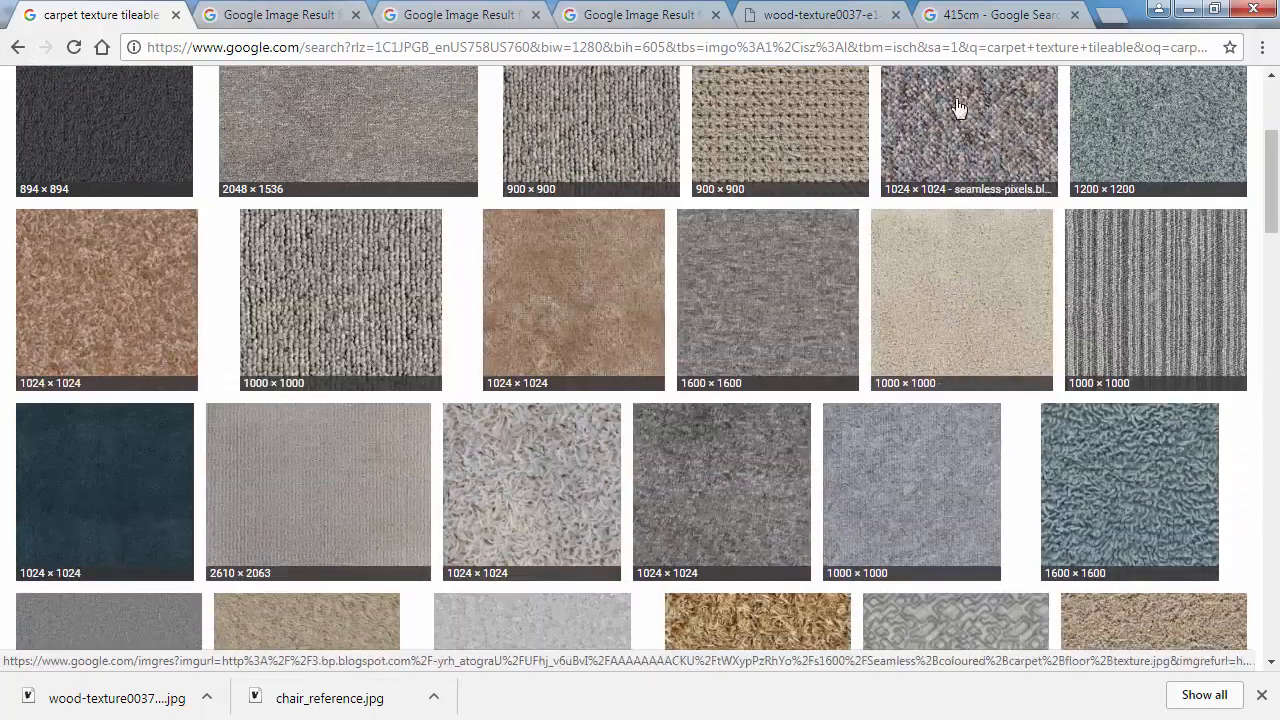
{"action": "left_click", "coordinate": [960, 114]}
{"action": "left_click", "coordinate": [916, 346]}
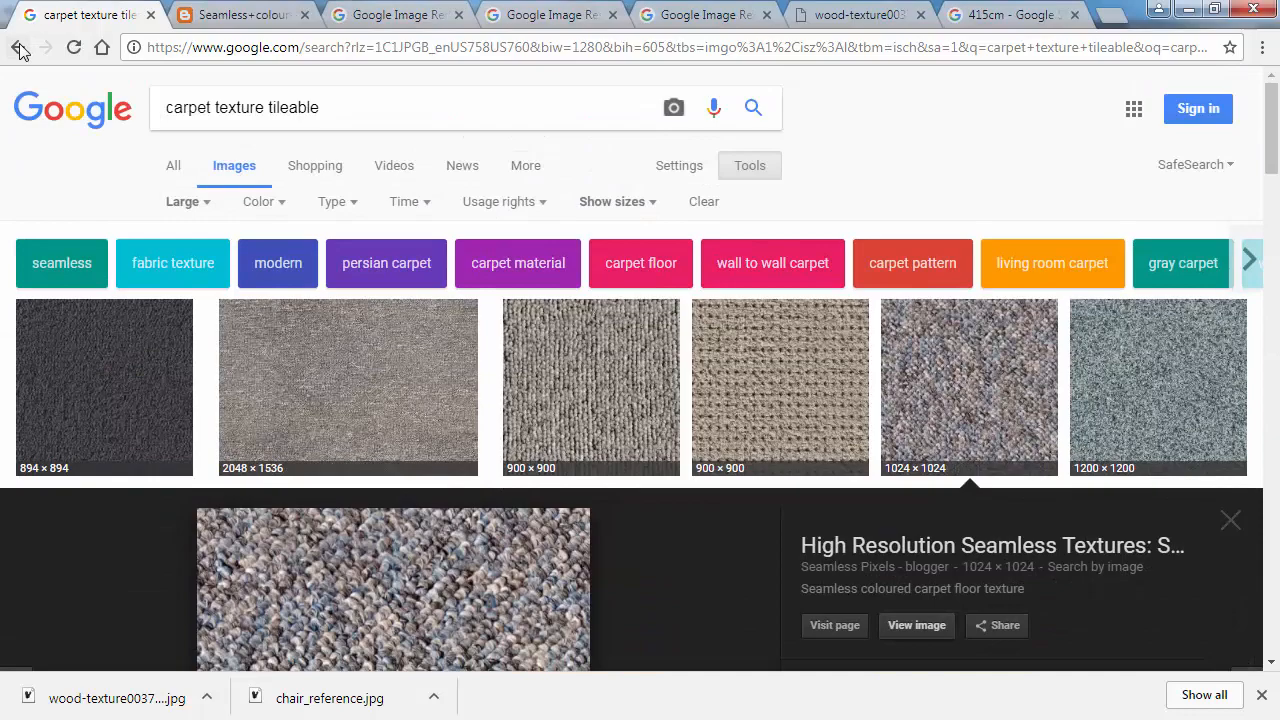
{"action": "left_click", "coordinate": [20, 48]}
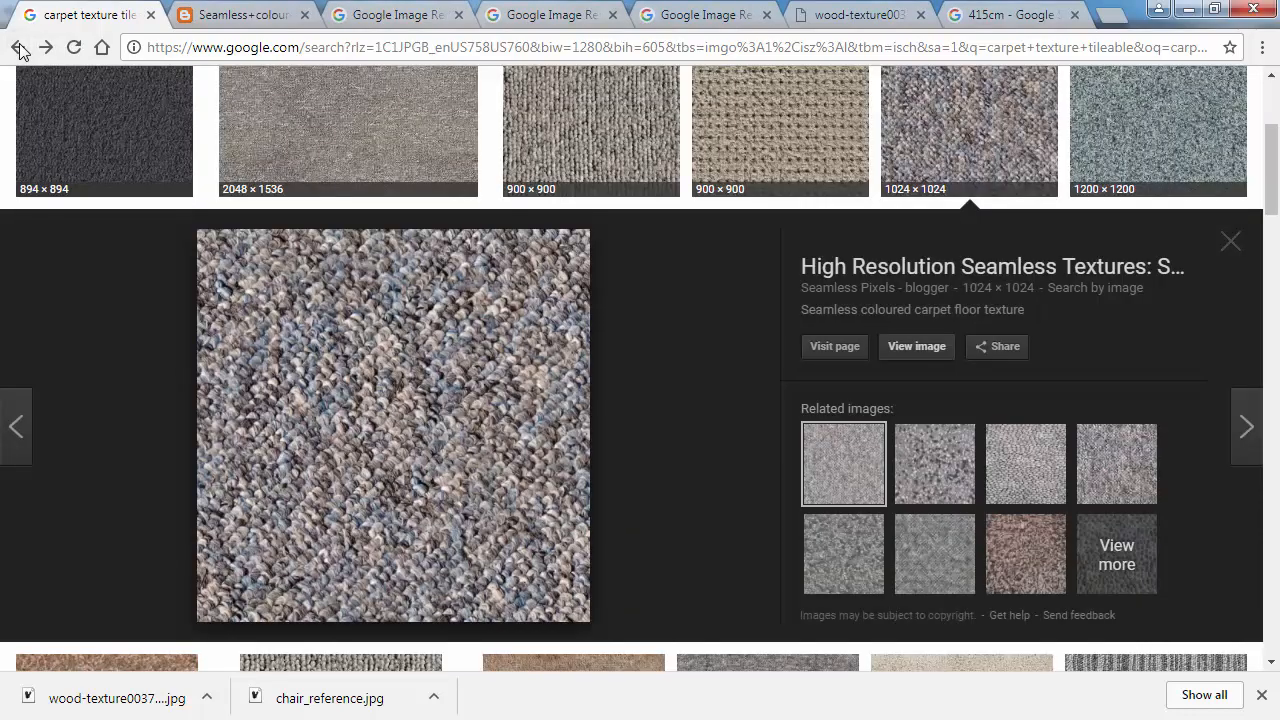
{"action": "left_click", "coordinate": [20, 48]}
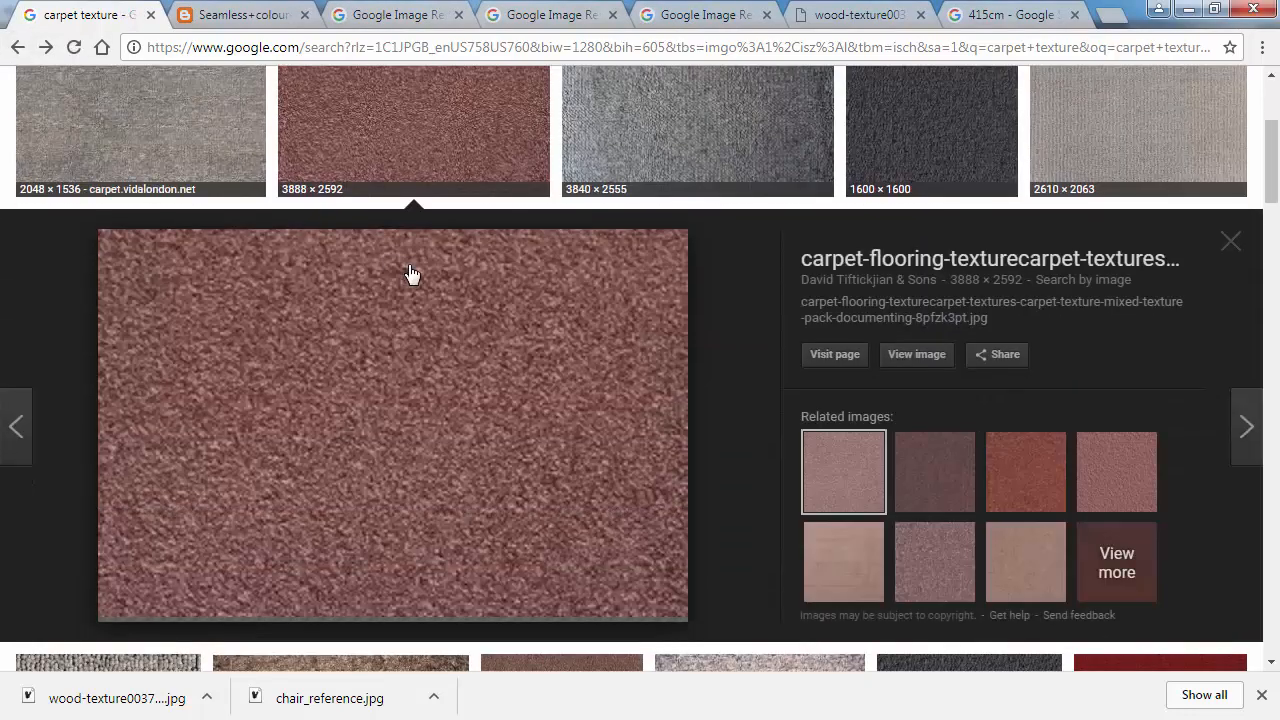
Step: Open the reddish carpet image at full size and save it in the Assignment_1 project's tex folder
{"action": "left_click", "coordinate": [915, 358]}
{"action": "left_click", "coordinate": [363, 12]}
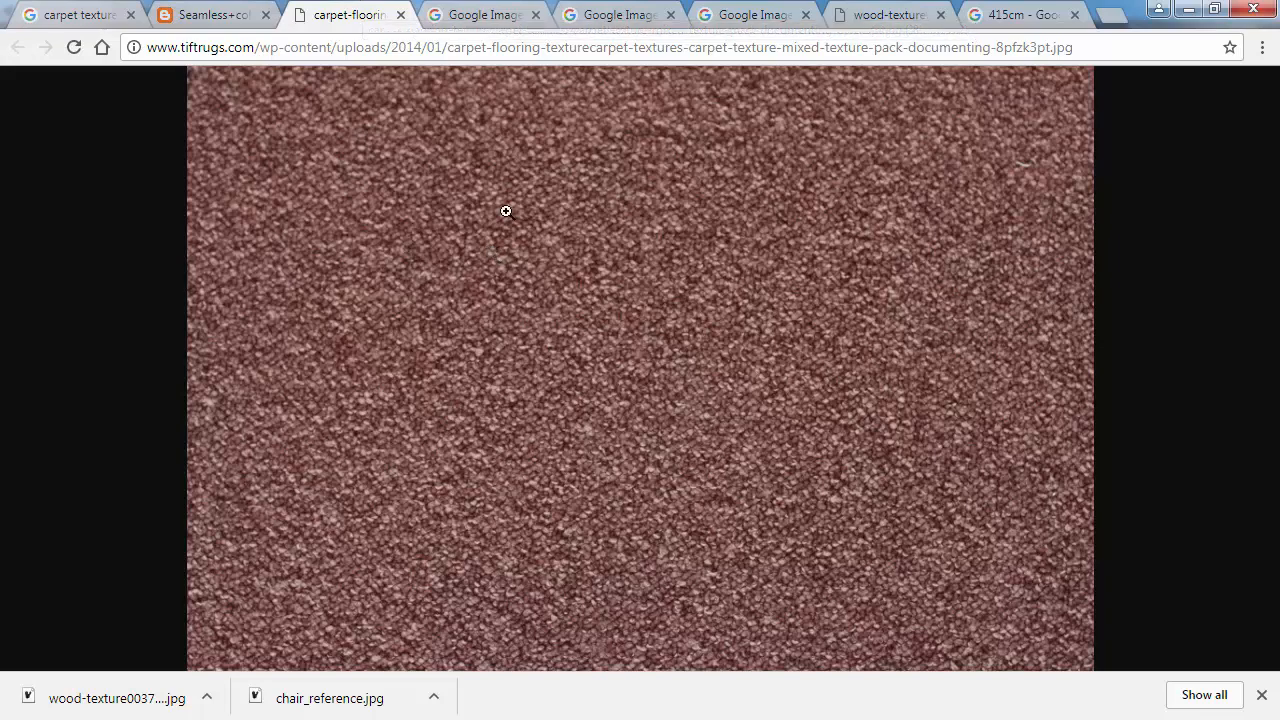
{"action": "left_click", "coordinate": [501, 287]}
{"action": "left_click", "coordinate": [444, 269]}
{"action": "right_click", "coordinate": [492, 257]}
{"action": "left_click", "coordinate": [538, 294]}
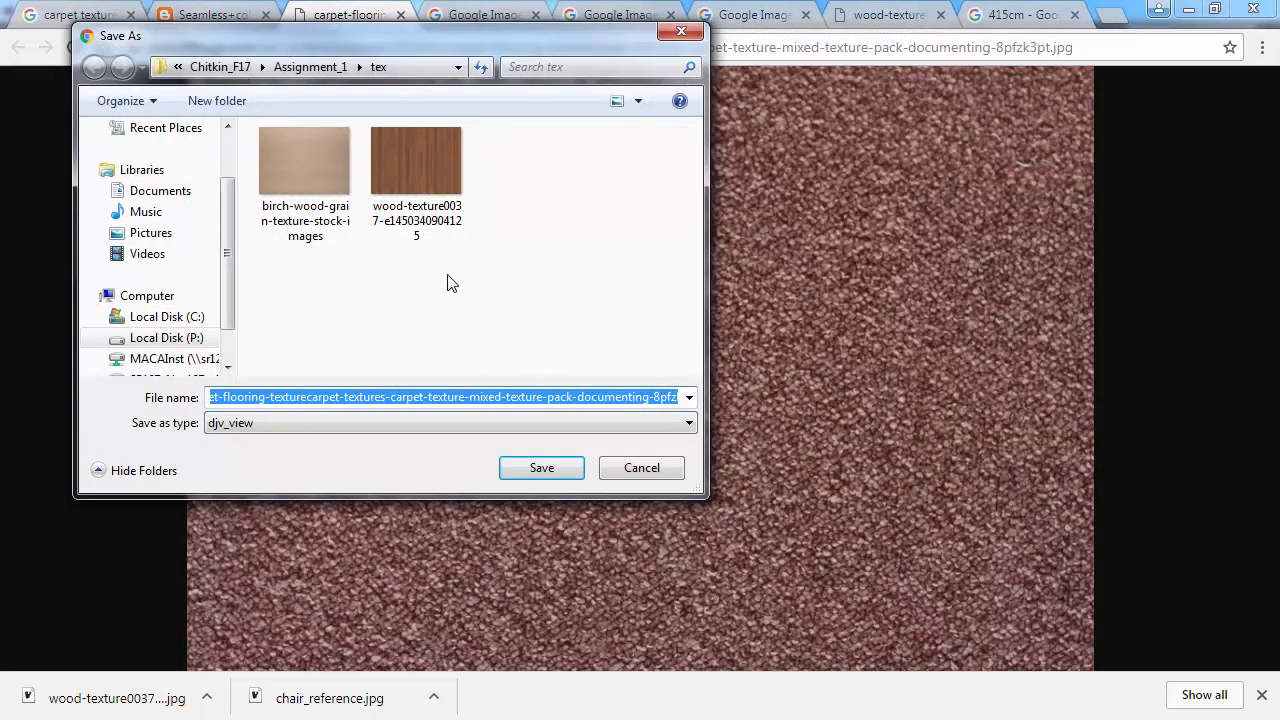
{"action": "left_click", "coordinate": [543, 470]}
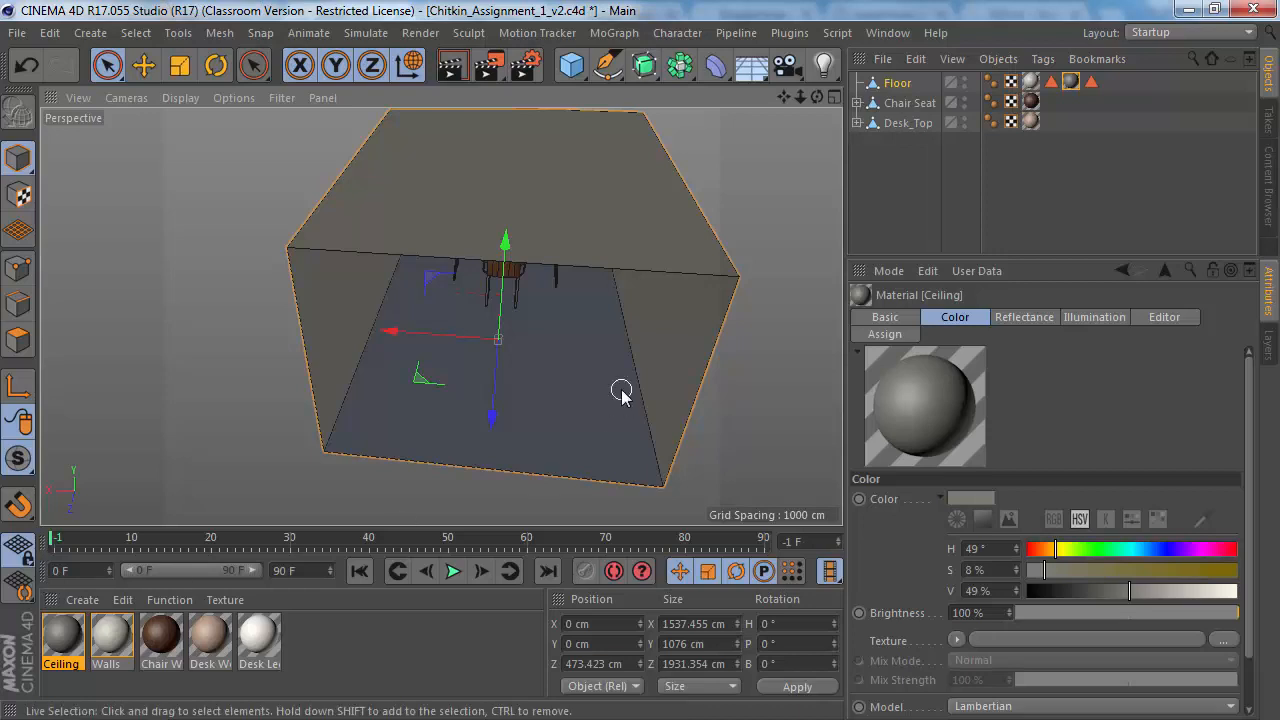
Step: Return to Cinema 4D, create a new material and name it Carpet
{"action": "double_click", "coordinate": [333, 637]}
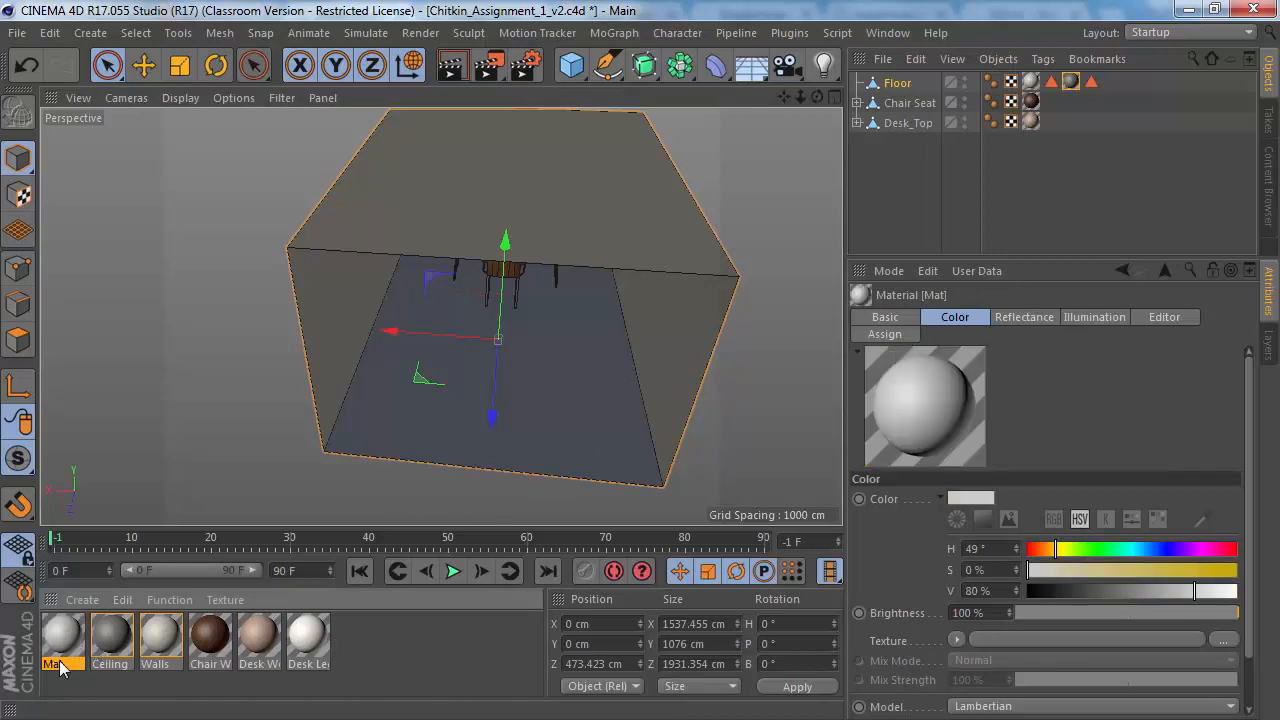
{"action": "double_click", "coordinate": [57, 664]}
{"action": "type", "text": "Carpe"}
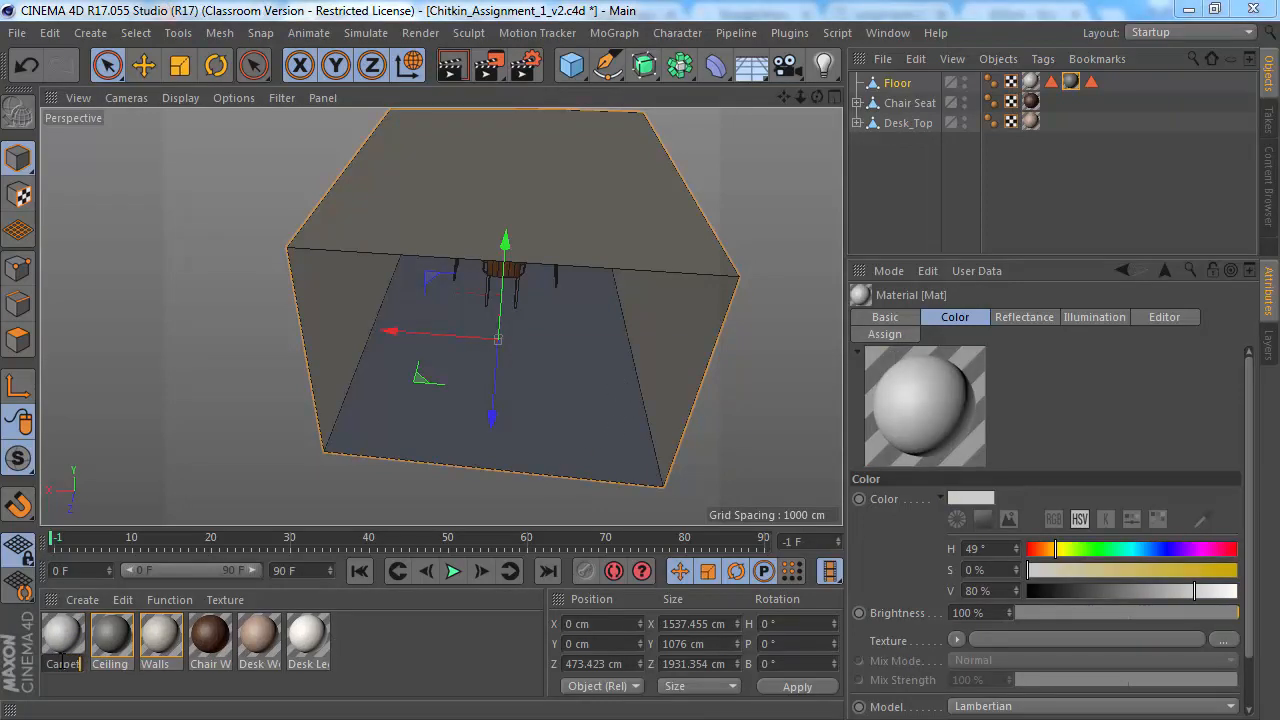
{"action": "type", "text": "tl"}
{"action": "key", "text": "Return"}
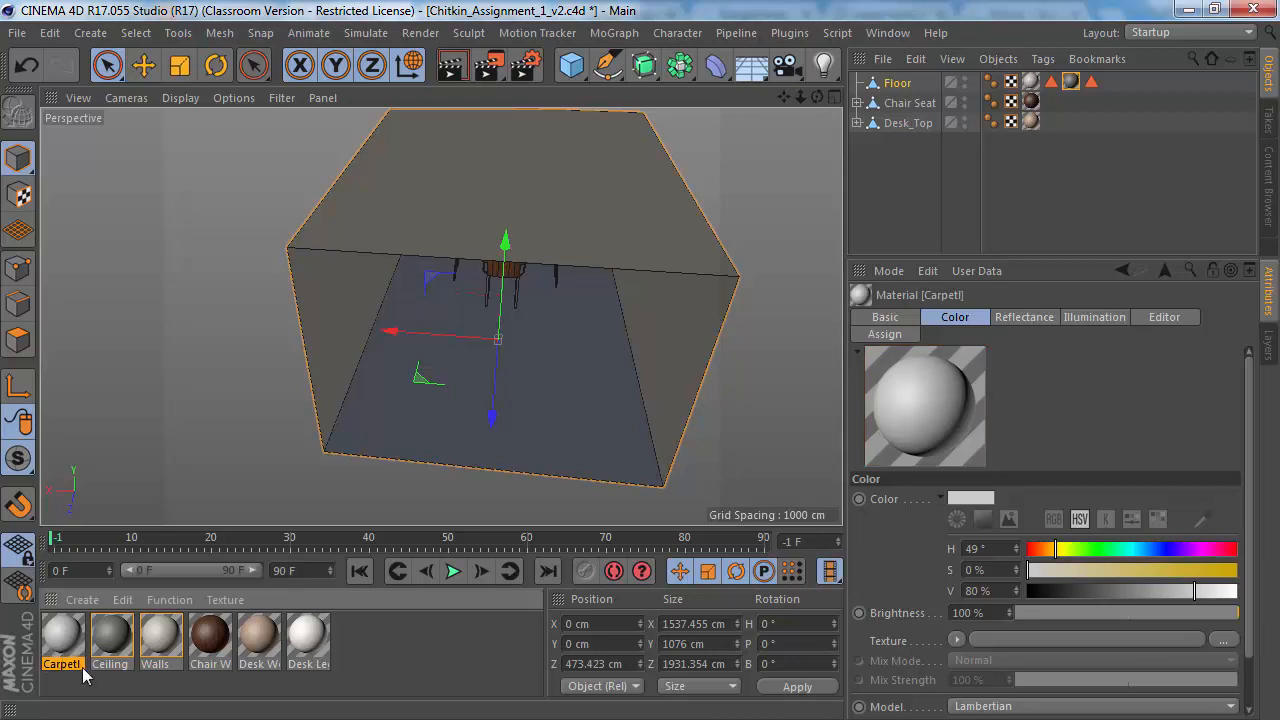
{"action": "double_click", "coordinate": [72, 664]}
{"action": "key", "text": "BackSpace"}
{"action": "key", "text": "Return"}
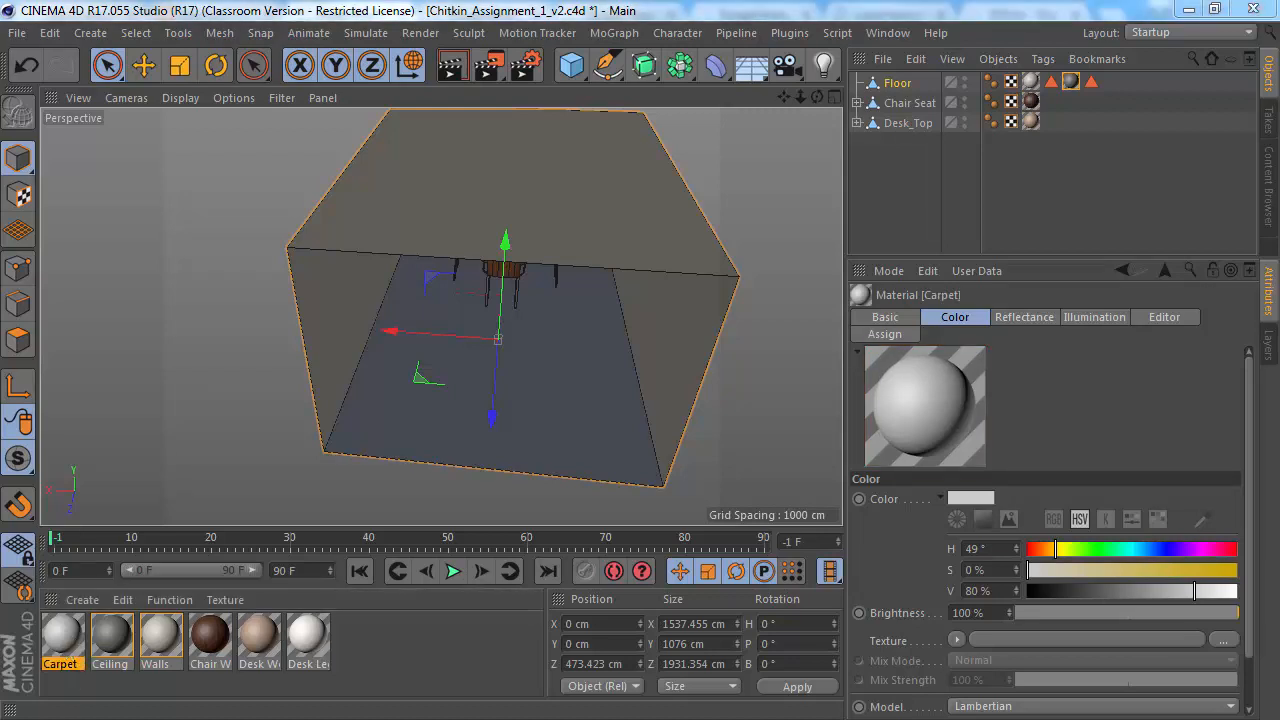
Step: Load the saved carpet-flooring image as the Carpet material's color texture, accepting a copy at the project location
{"action": "double_click", "coordinate": [62, 636]}
{"action": "left_click_drag", "start_coordinate": [306, 138], "coordinate": [439, 92]}
{"action": "left_click", "coordinate": [242, 313]}
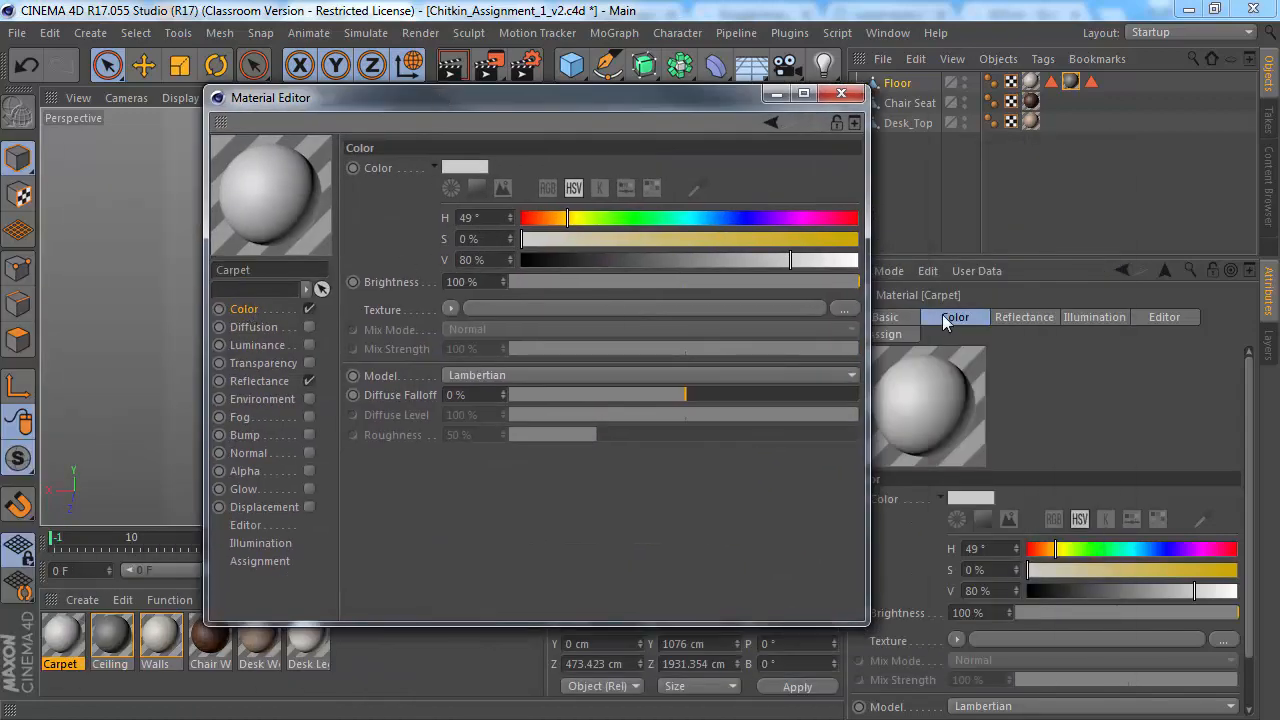
{"action": "left_click", "coordinate": [838, 310]}
{"action": "left_click", "coordinate": [552, 265]}
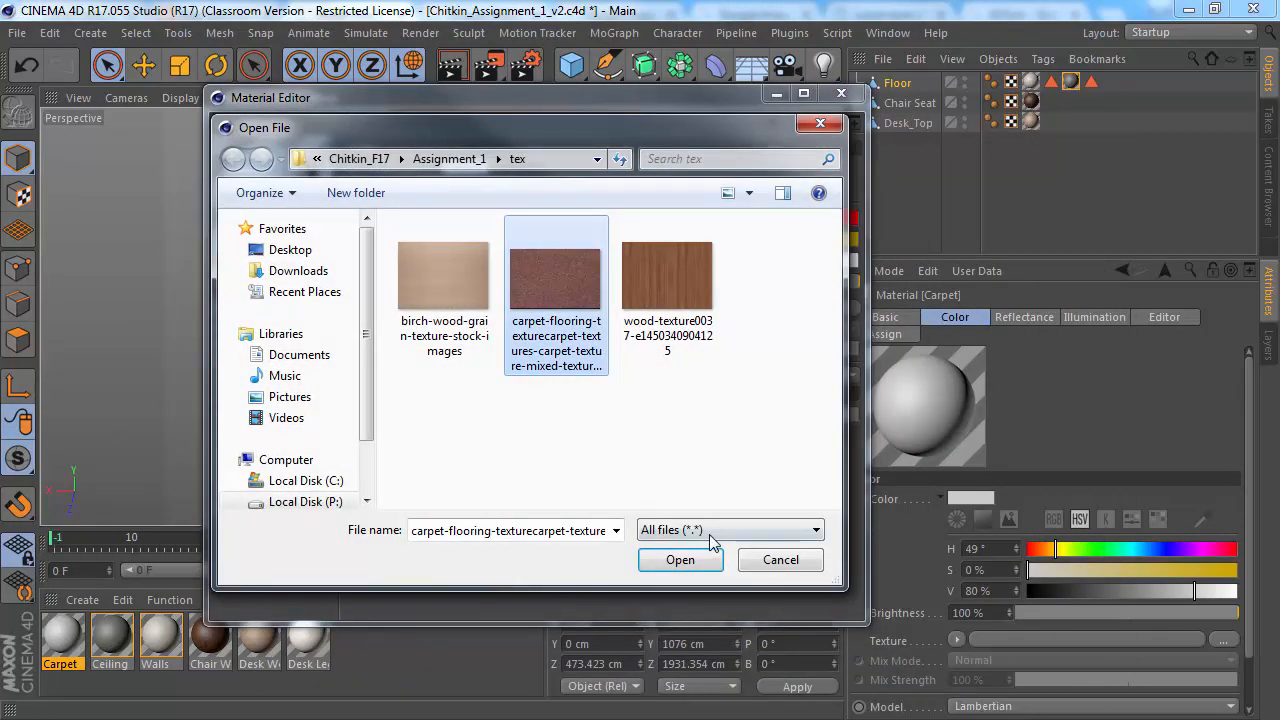
{"action": "left_click", "coordinate": [680, 560]}
{"action": "left_click", "coordinate": [662, 442]}
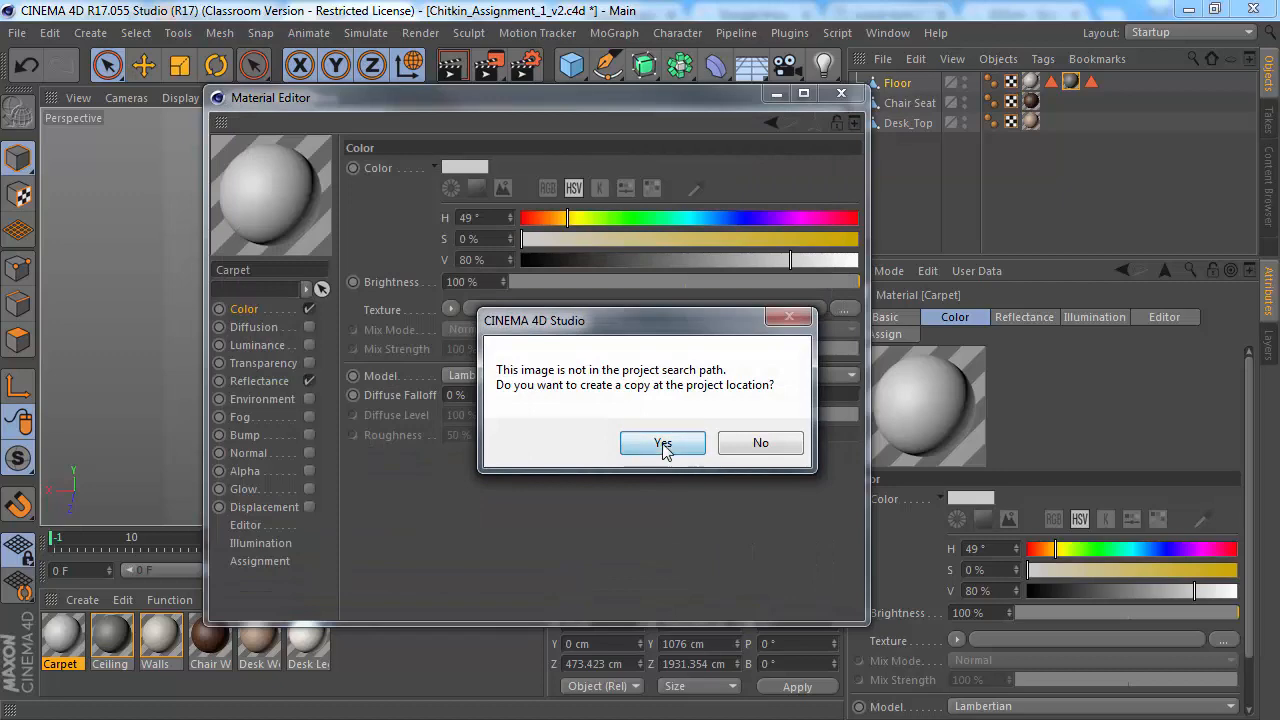
{"action": "left_click", "coordinate": [845, 92]}
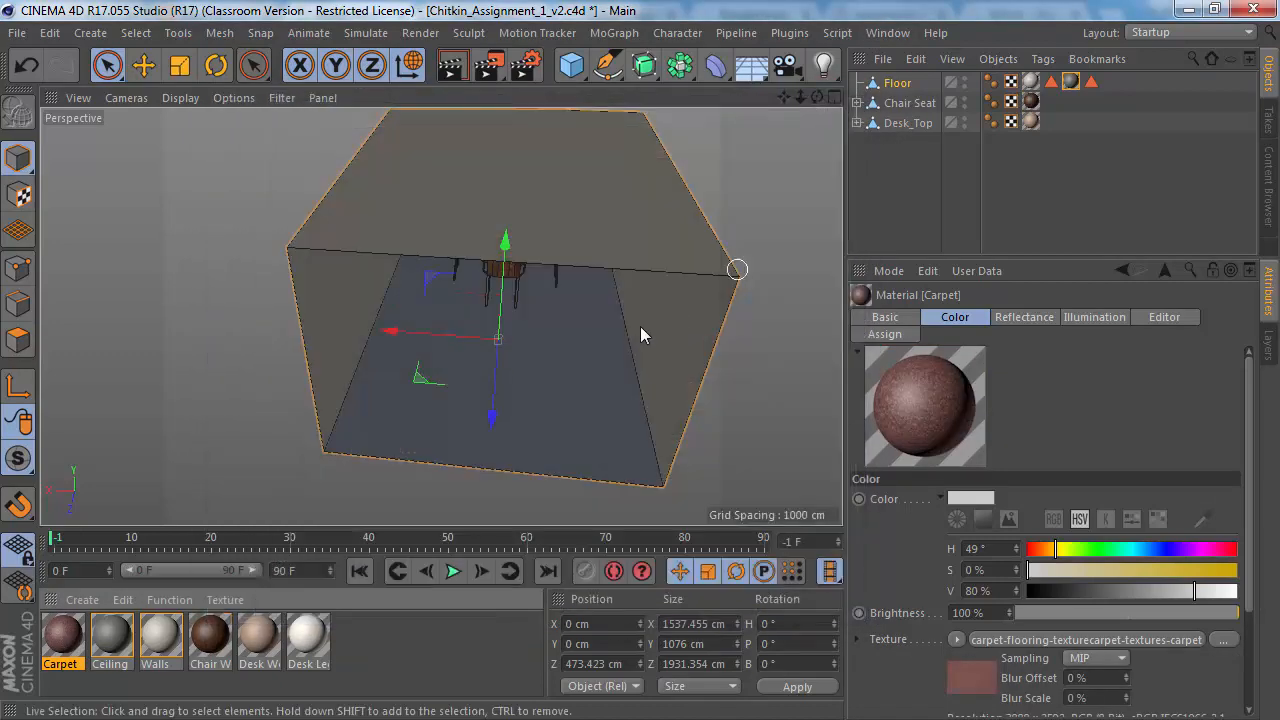
Step: Select the room's floor polygon in Polygon mode and apply the Carpet material to it
{"action": "left_click", "coordinate": [18, 340]}
{"action": "left_click", "coordinate": [380, 420]}
{"action": "left_click_drag", "start_coordinate": [460, 362], "coordinate": [447, 348]}
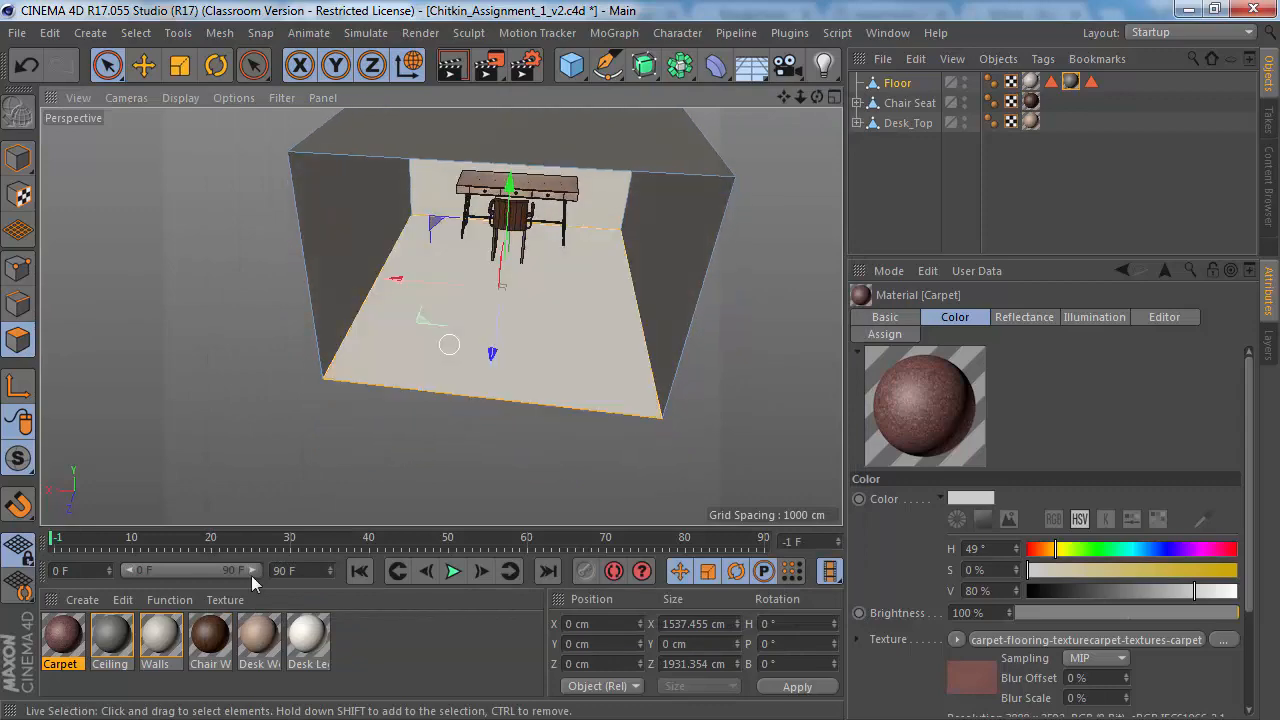
{"action": "left_click_drag", "start_coordinate": [562, 355], "coordinate": [560, 356]}
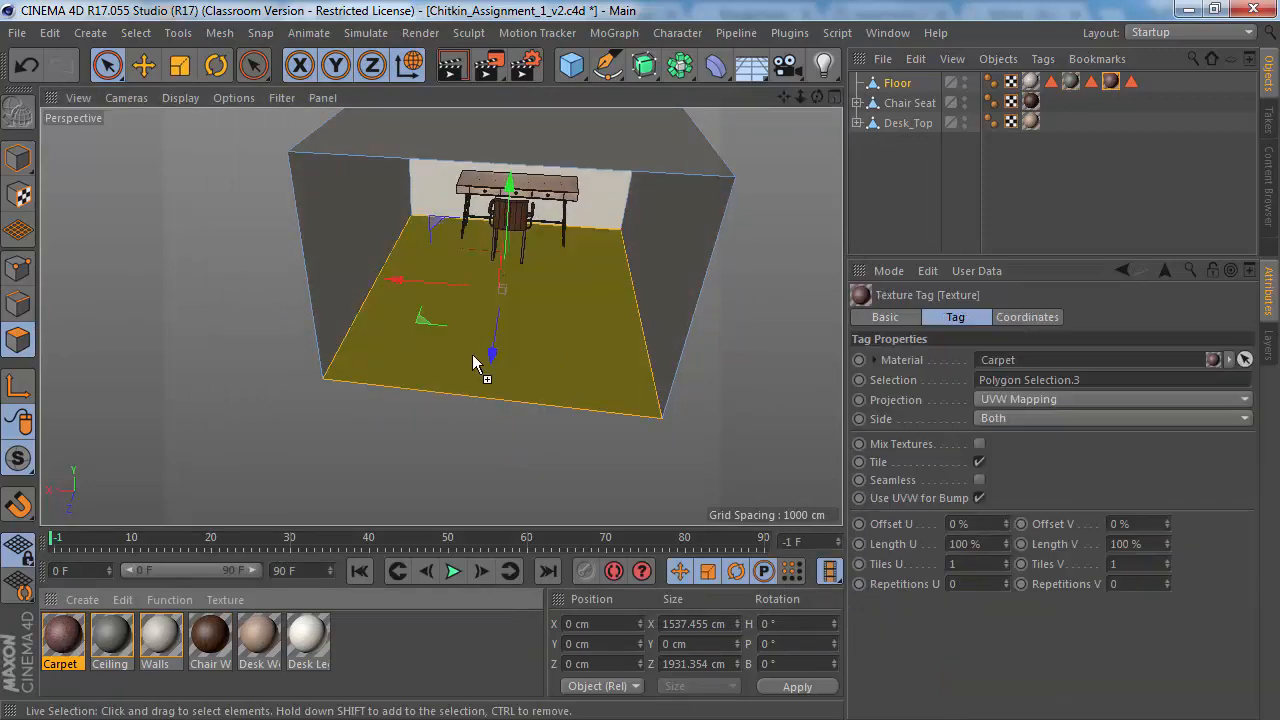
Step: Switch back to Model mode and render the perspective view to check the carpet on the floor
{"action": "scroll", "coordinate": [608, 305], "scroll_direction": "up", "scroll_amount": 5}
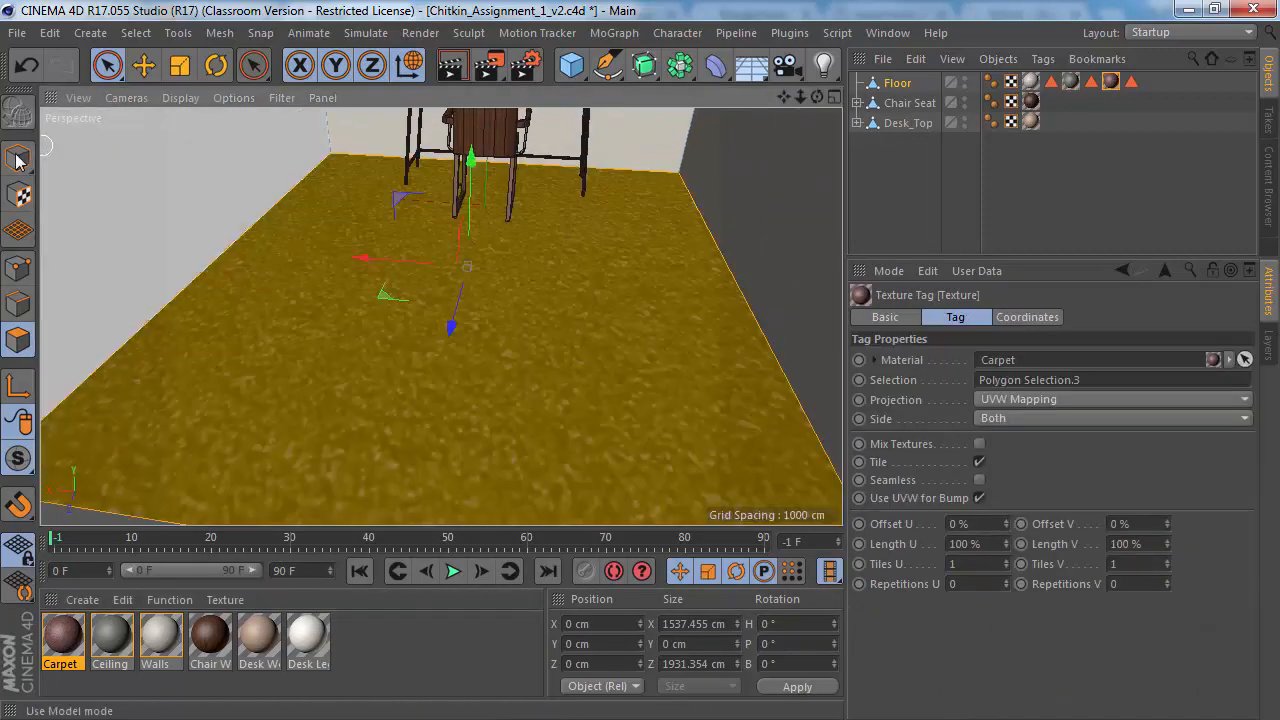
{"action": "left_click", "coordinate": [19, 159]}
{"action": "middle_click_drag", "start_coordinate": [440, 277], "coordinate": [440, 306], "text": "alt"}
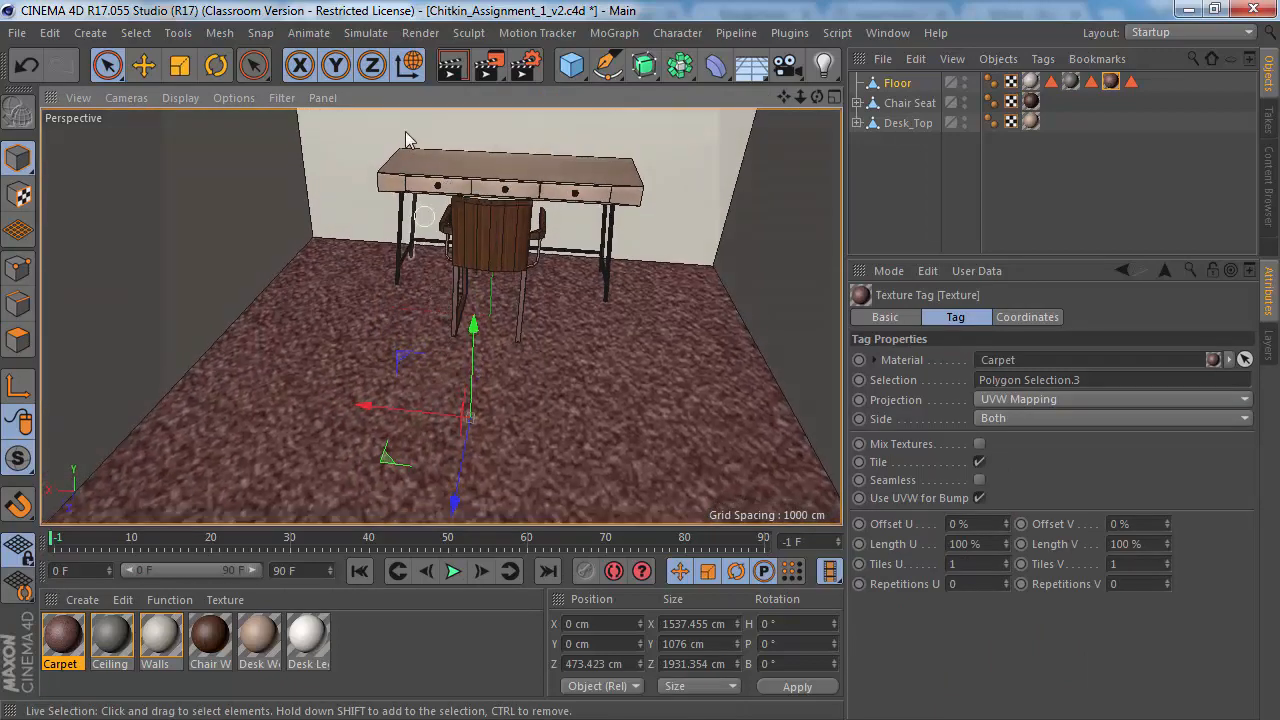
{"action": "left_click", "coordinate": [451, 66]}
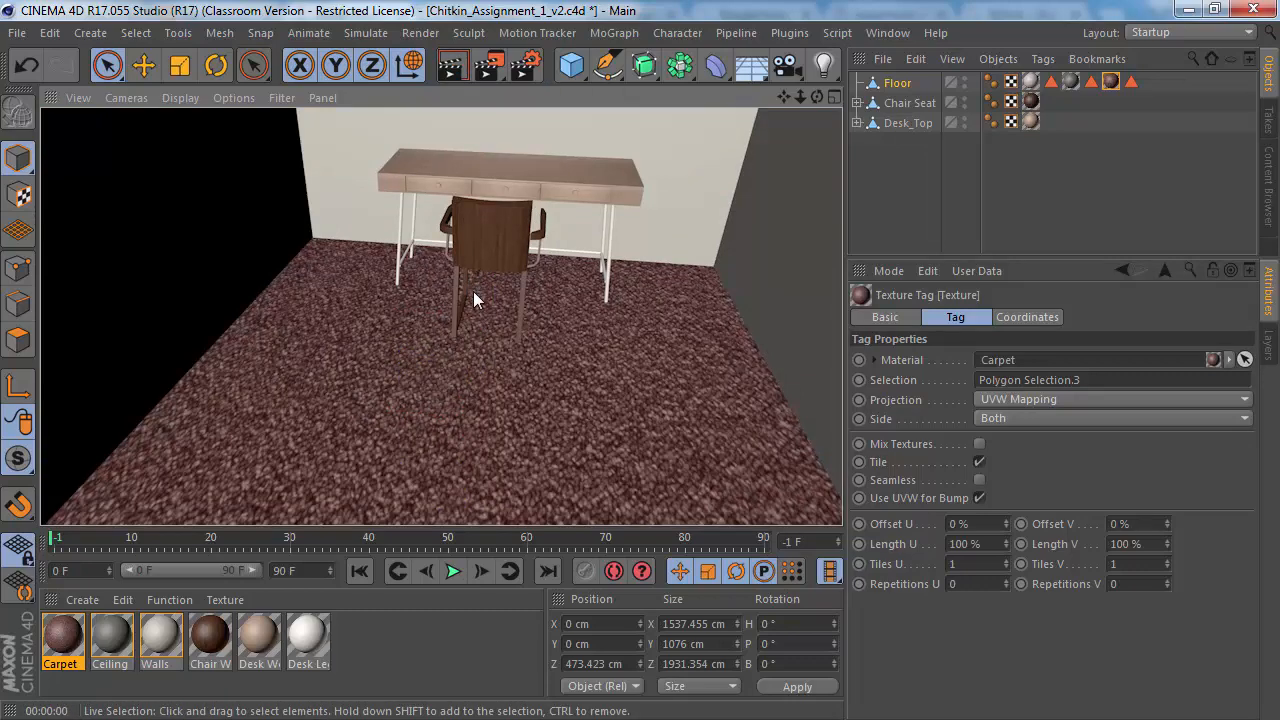
Step: Add an Area light to the scene and frame the room interior around it
{"action": "scroll", "coordinate": [540, 300], "scroll_direction": "down", "scroll_amount": 2}
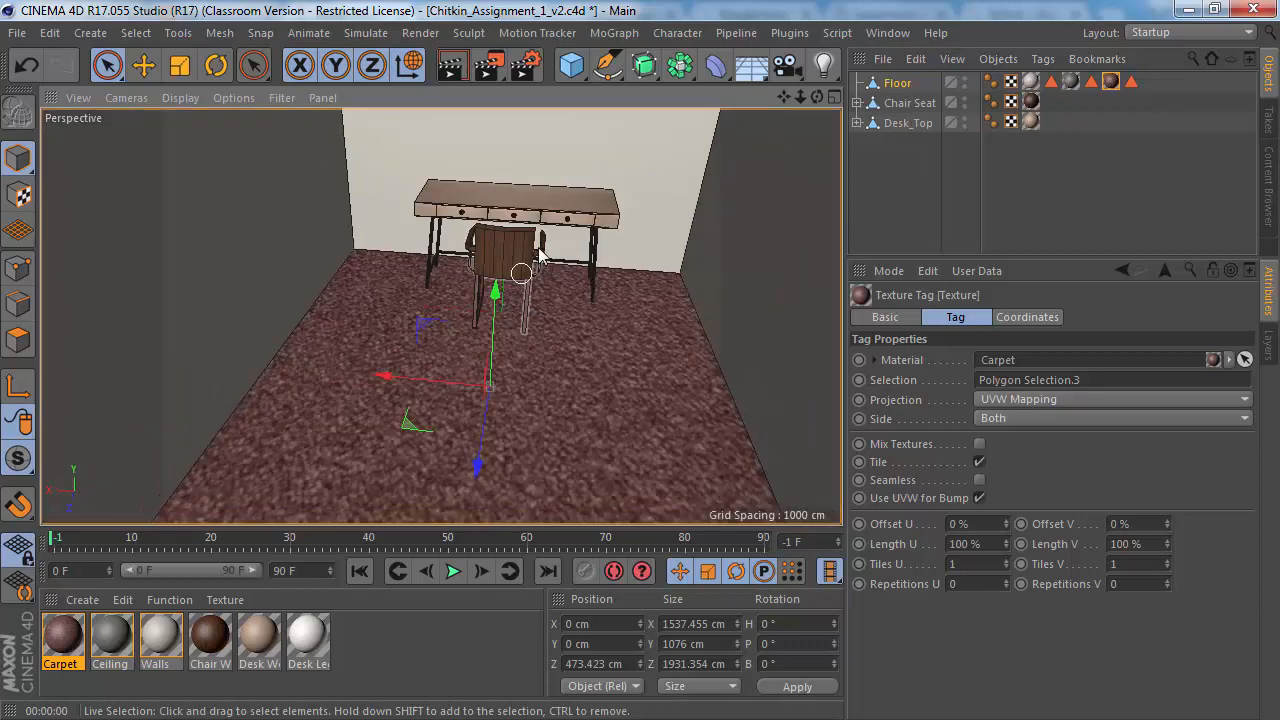
{"action": "middle_click_drag", "start_coordinate": [502, 290], "coordinate": [456, 360], "text": "alt"}
{"action": "left_click_drag", "start_coordinate": [456, 361], "coordinate": [463, 332], "text": "alt"}
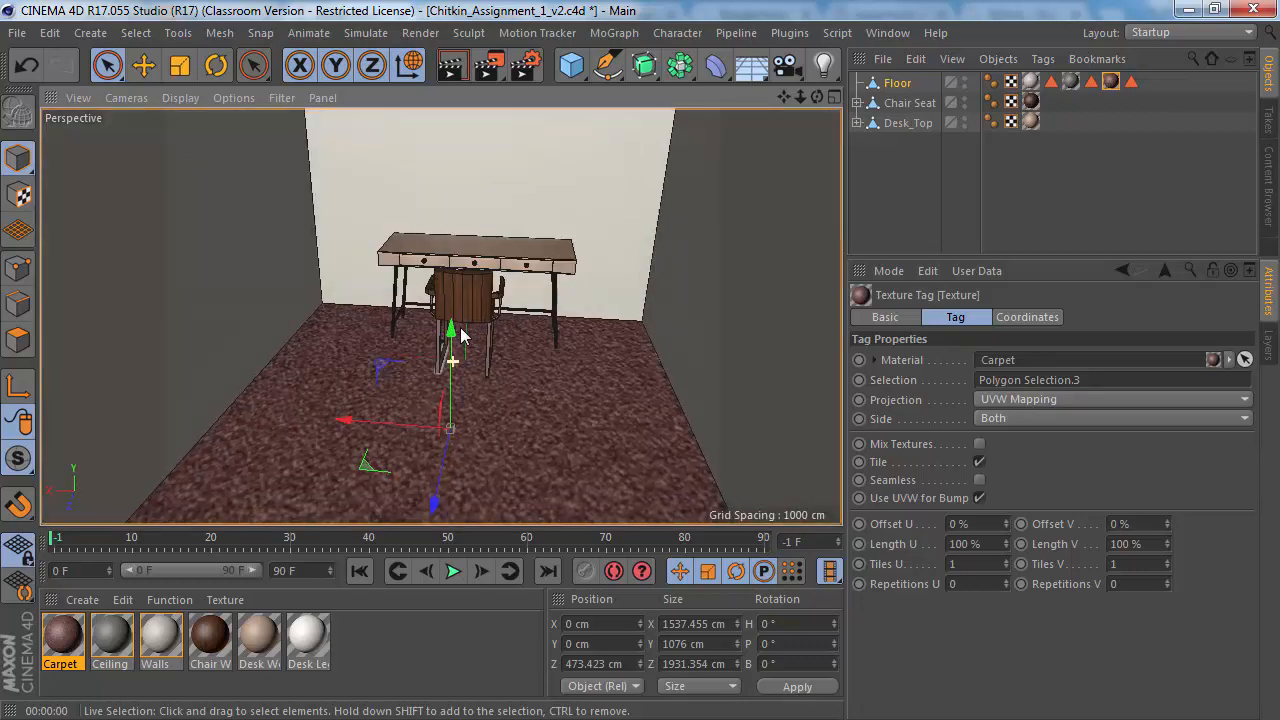
{"action": "left_click", "coordinate": [819, 76]}
{"action": "left_click", "coordinate": [1004, 128]}
{"action": "scroll", "coordinate": [428, 310], "scroll_direction": "down", "scroll_amount": 3}
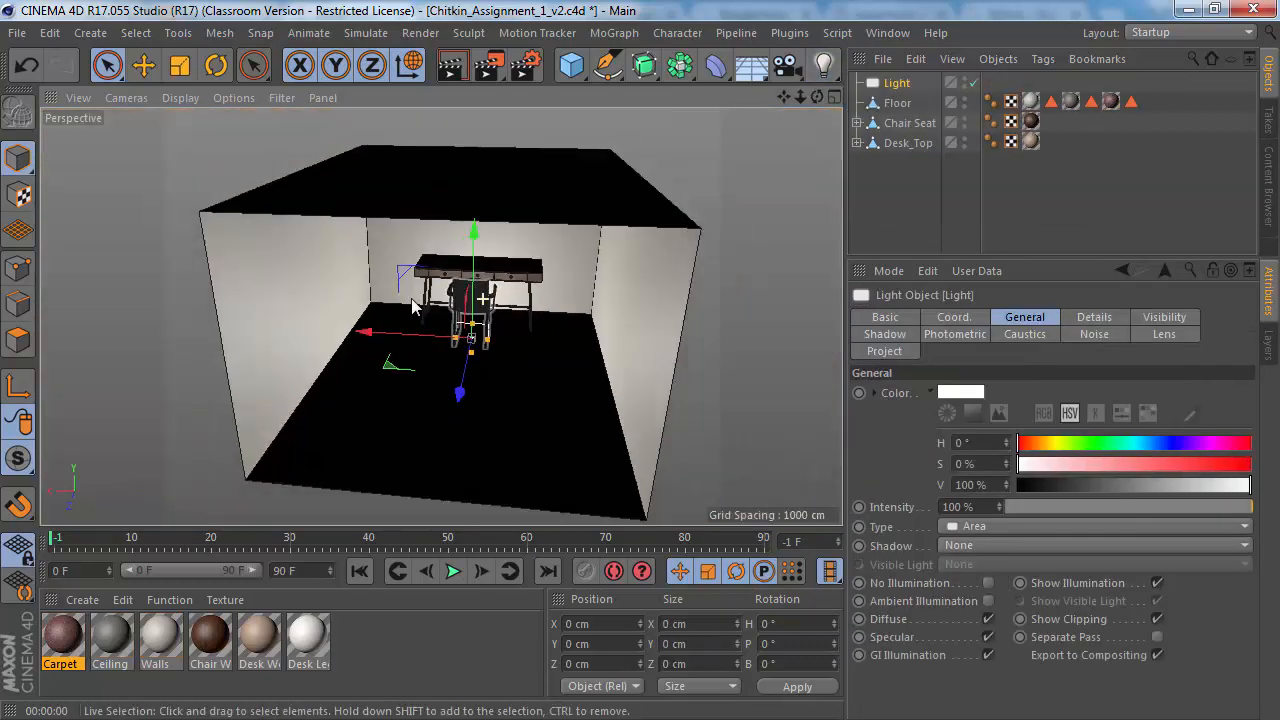
{"action": "left_click_drag", "start_coordinate": [429, 338], "coordinate": [411, 314], "text": "alt"}
{"action": "scroll", "coordinate": [464, 370], "scroll_direction": "up", "scroll_amount": 3}
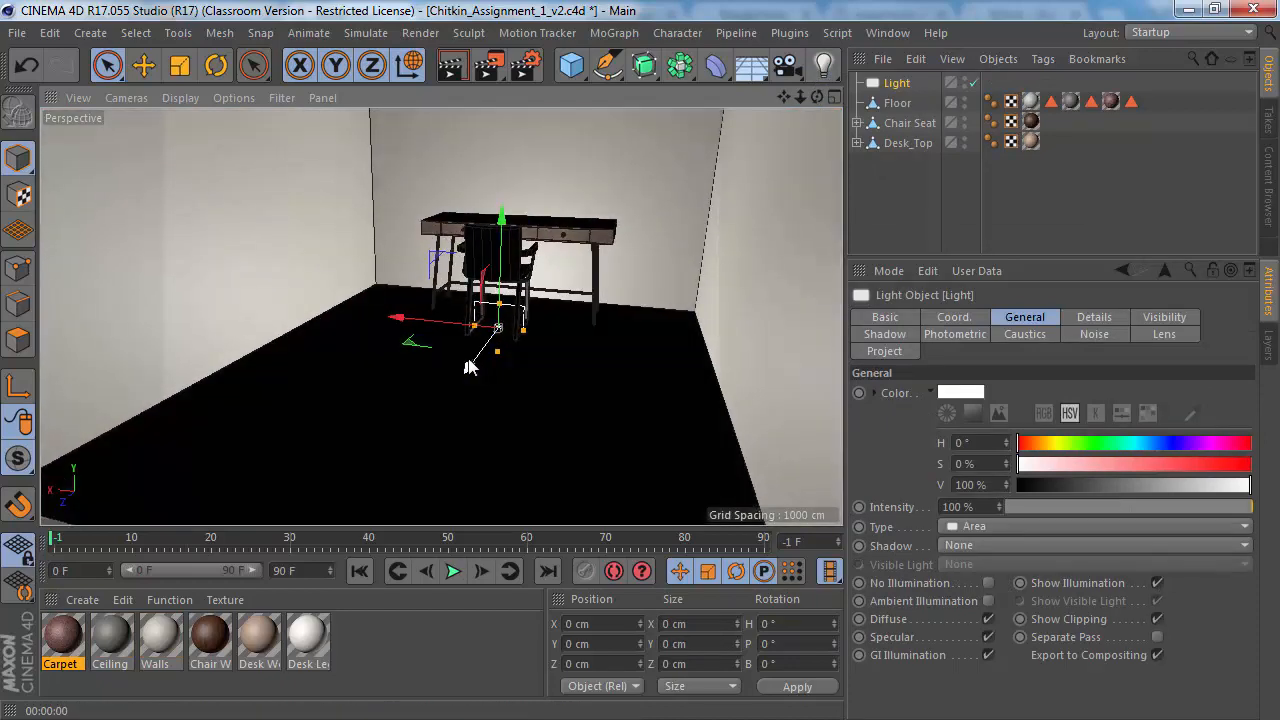
Step: Move the Area light to about 577 cm in Z and raise it to about 1024 cm in Y, near the ceiling
{"action": "left_click_drag", "start_coordinate": [470, 350], "coordinate": [462, 376]}
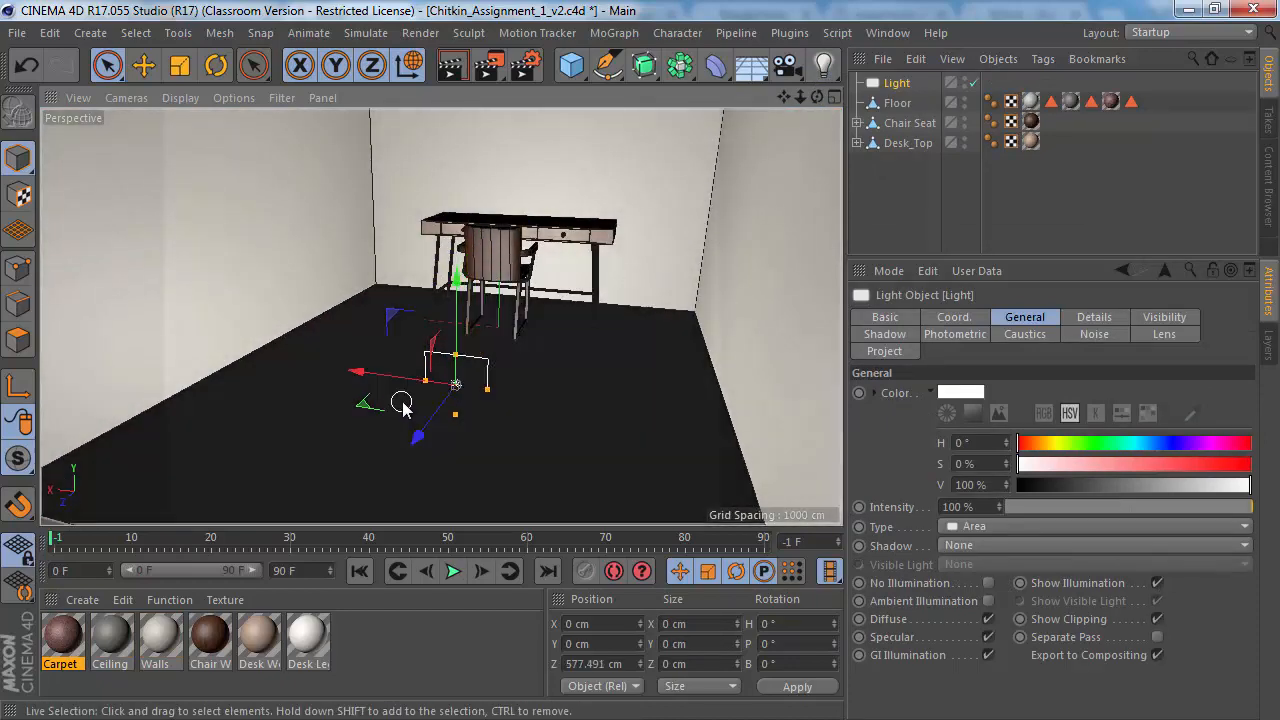
{"action": "left_click_drag", "start_coordinate": [458, 281], "coordinate": [477, 140]}
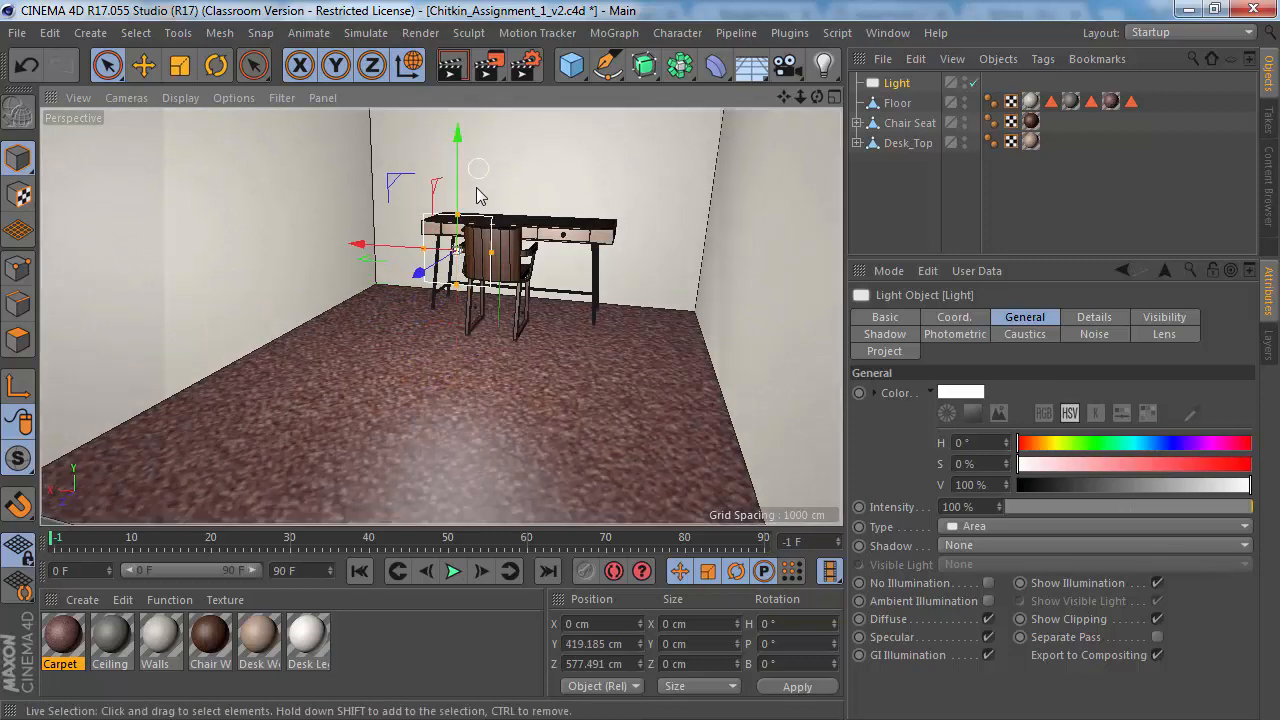
{"action": "middle_click_drag", "start_coordinate": [474, 194], "coordinate": [455, 352], "text": "alt"}
{"action": "left_click_drag", "start_coordinate": [455, 358], "coordinate": [457, 82], "text": "alt"}
{"action": "middle_click_drag", "start_coordinate": [449, 298], "coordinate": [403, 346], "text": "alt"}
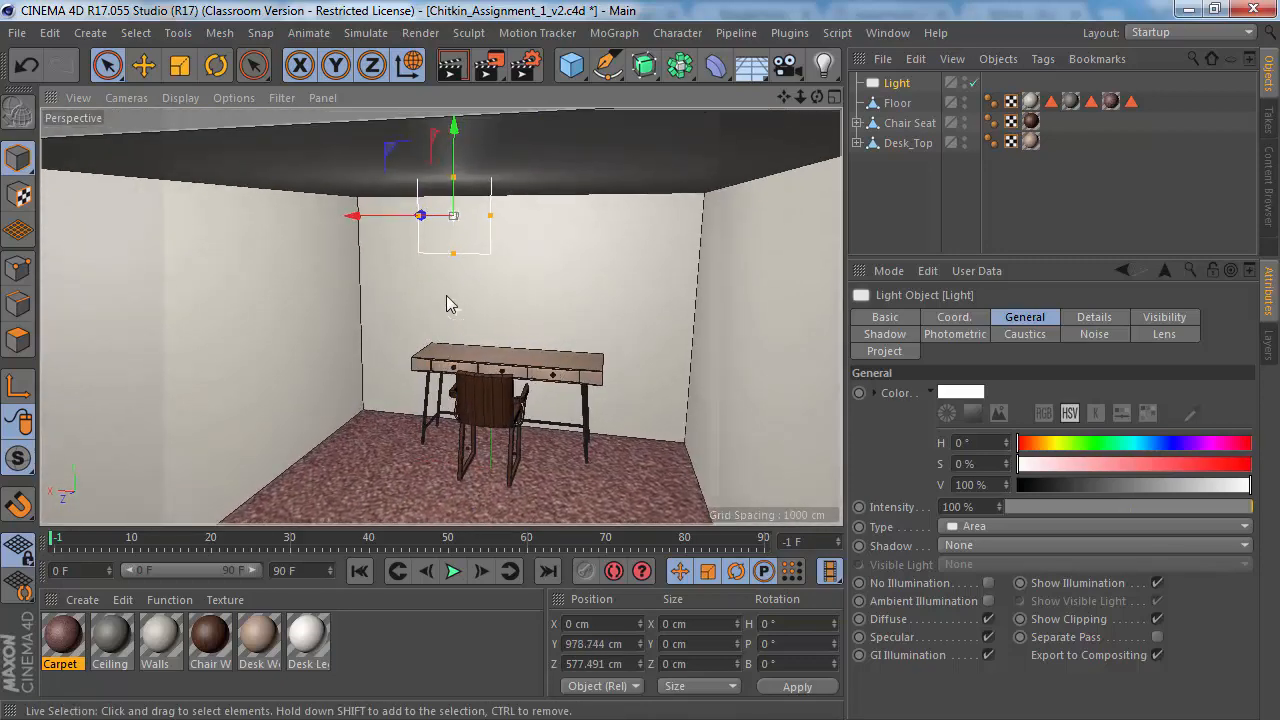
{"action": "left_click_drag", "start_coordinate": [455, 310], "coordinate": [425, 287], "text": "alt"}
{"action": "middle_click_drag", "start_coordinate": [425, 287], "coordinate": [437, 320], "text": "alt"}
{"action": "mouse_move", "coordinate": [406, 200]}
{"action": "left_mouse_down"}
{"action": "mouse_move", "coordinate": [409, 186]}
{"action": "mouse_move", "coordinate": [413, 196]}
{"action": "left_mouse_up"}
Step: Rotate the Area light to a pitch of -90° so that it lies parallel to the ceiling
{"action": "left_click_drag", "start_coordinate": [413, 338], "coordinate": [403, 282], "text": "alt"}
{"action": "middle_click_drag", "start_coordinate": [400, 271], "coordinate": [392, 311], "text": "alt"}
{"action": "left_click_drag", "start_coordinate": [313, 315], "coordinate": [321, 315], "text": "alt"}
{"action": "key", "text": "r"}
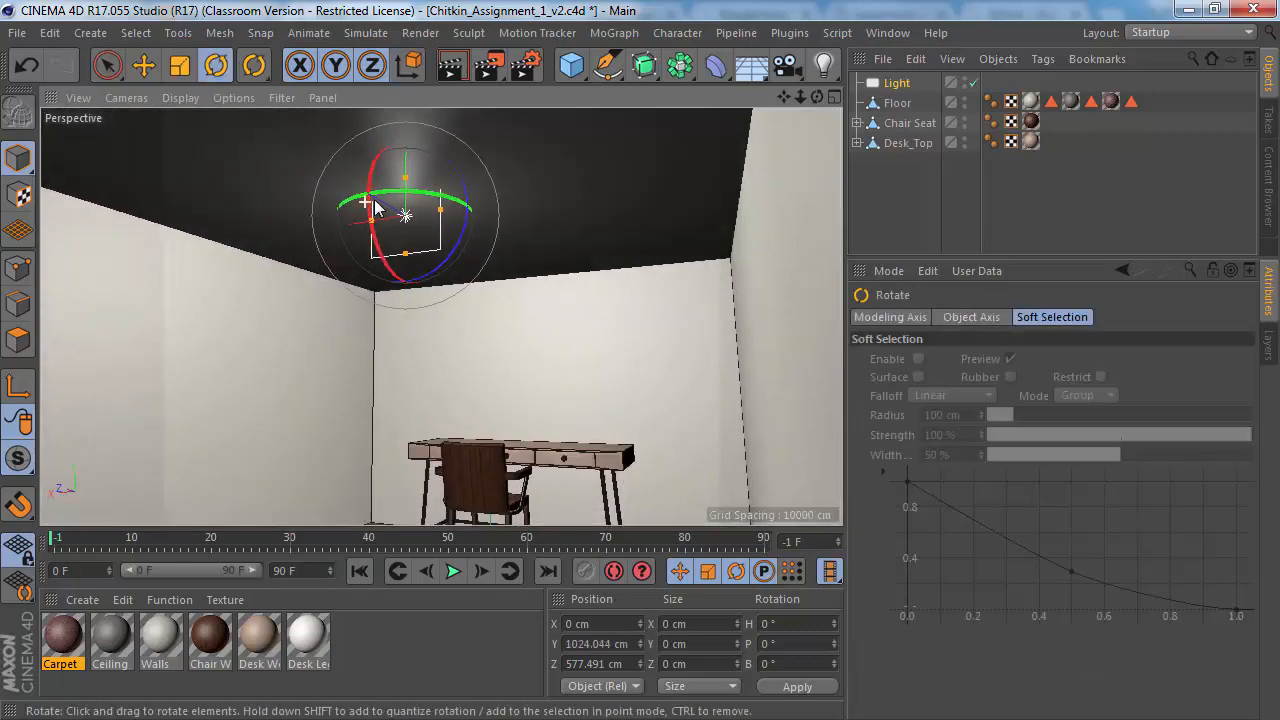
{"action": "right_click_drag", "start_coordinate": [414, 317], "coordinate": [415, 255], "text": "alt"}
{"action": "left_click_drag", "start_coordinate": [413, 254], "coordinate": [426, 222], "text": "alt"}
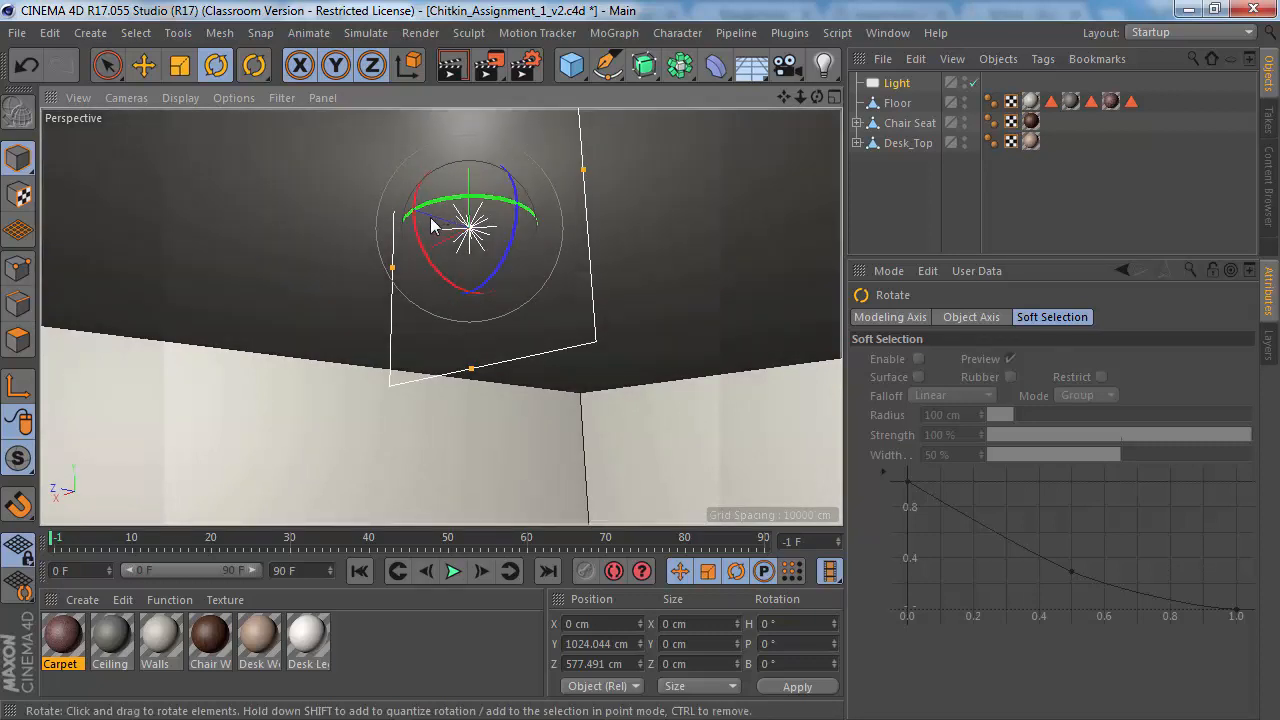
{"action": "left_click_drag", "start_coordinate": [428, 230], "coordinate": [477, 283]}
{"action": "key", "text": "ctrl+shift+z"}
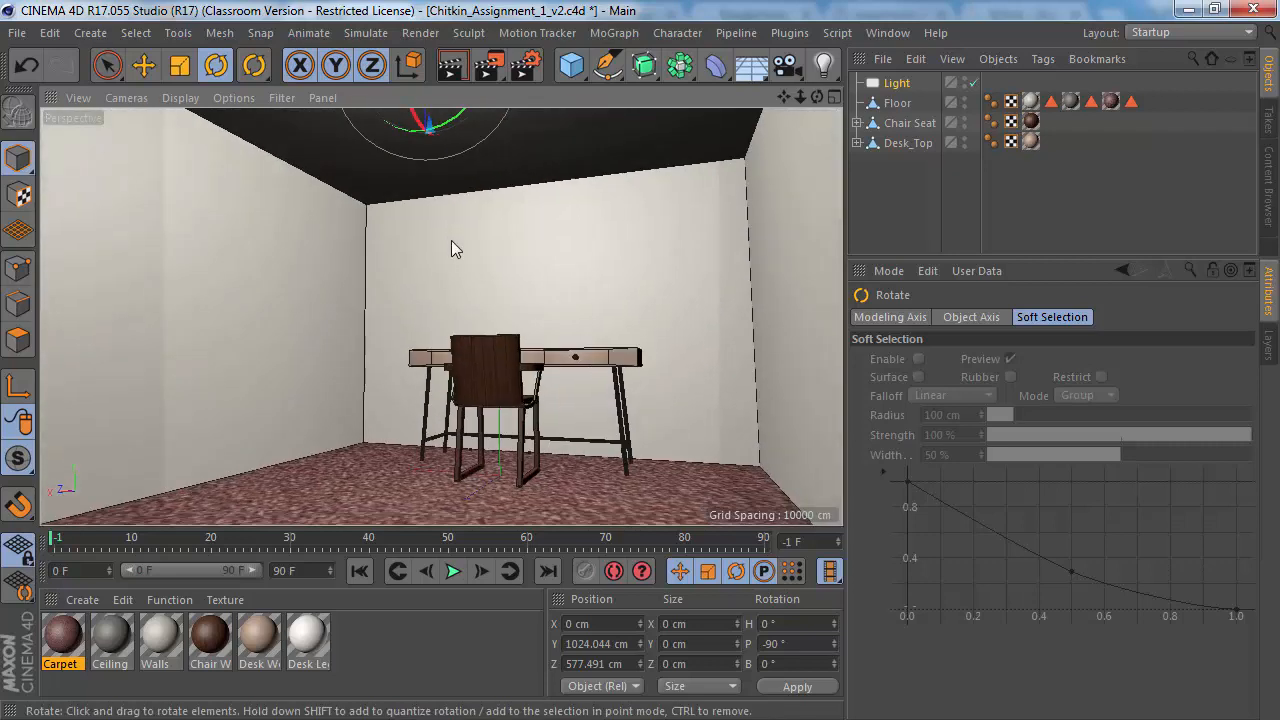
Step: Set the Area light's shadow type to Area and render the perspective view of the room
{"action": "left_click", "coordinate": [895, 84]}
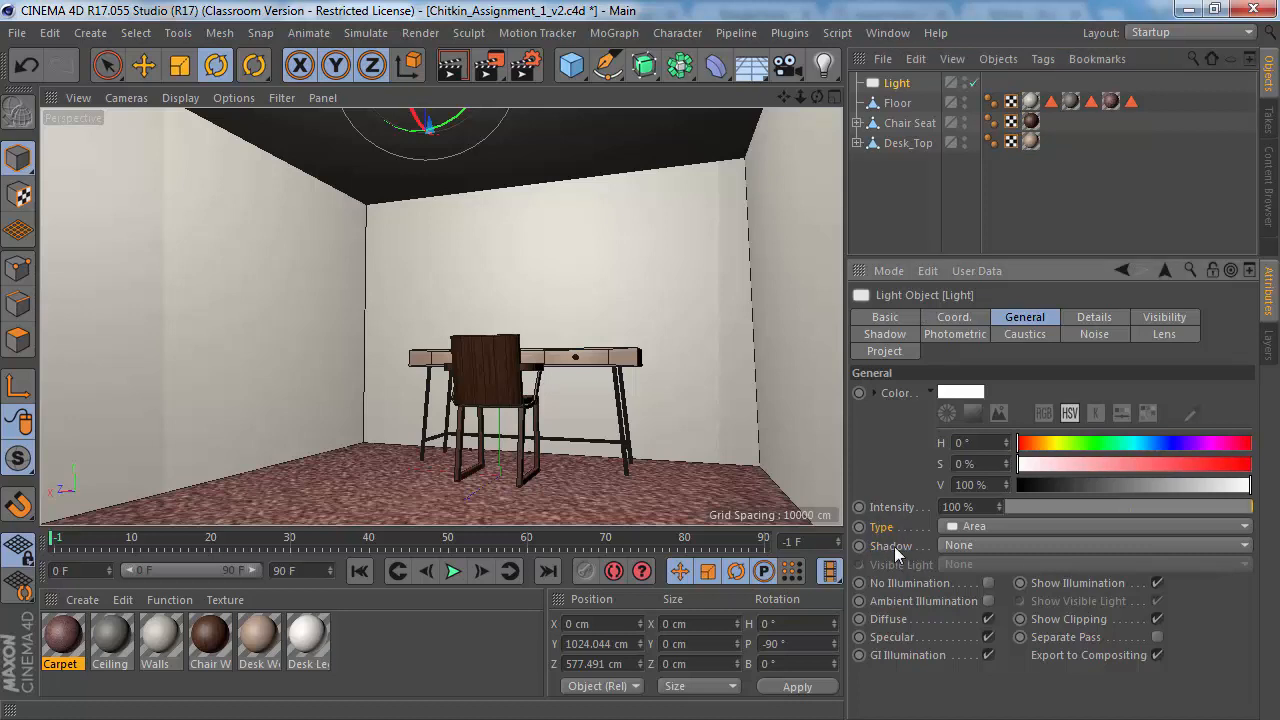
{"action": "left_click", "coordinate": [966, 545]}
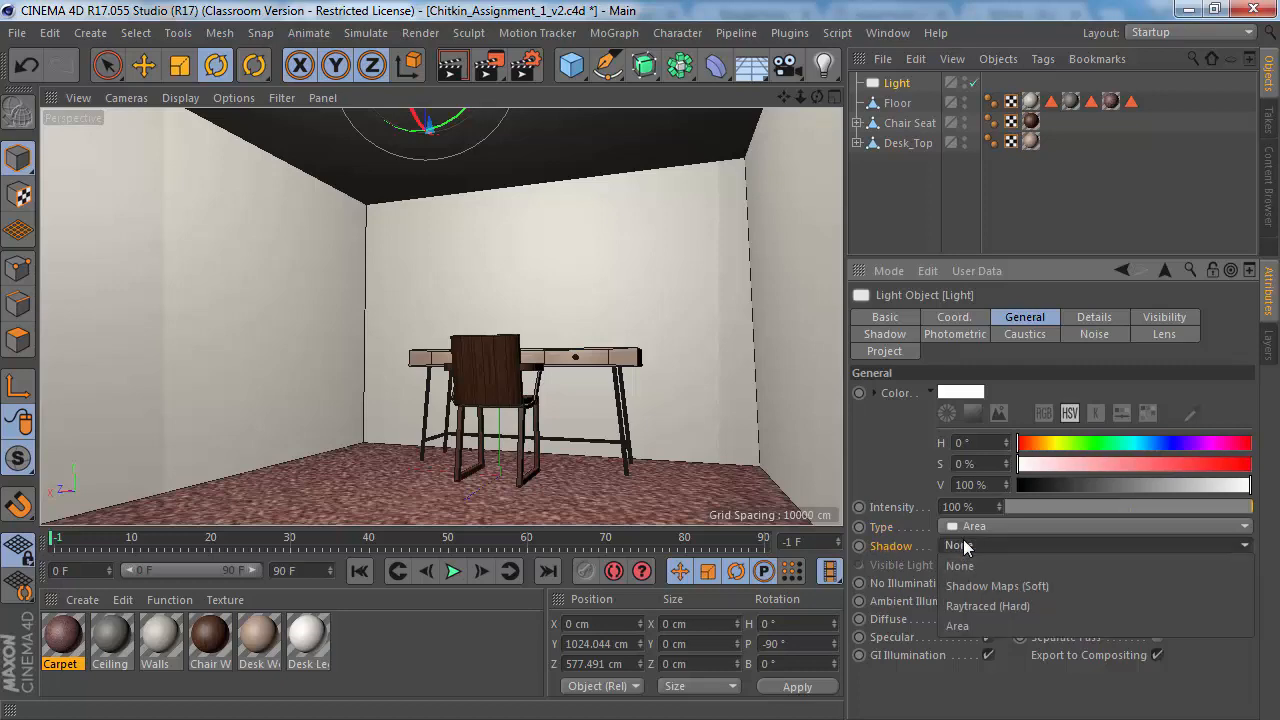
{"action": "left_click", "coordinate": [958, 626]}
{"action": "right_click_drag", "start_coordinate": [503, 363], "coordinate": [477, 366], "text": "alt"}
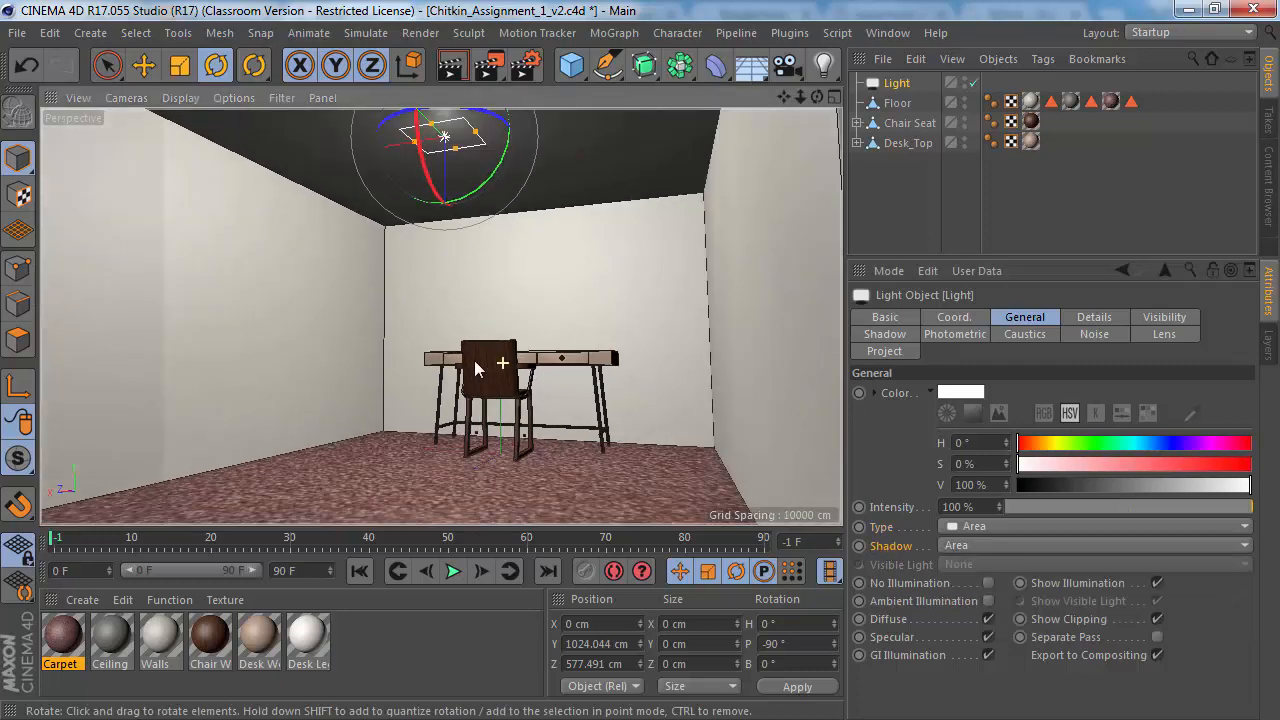
{"action": "middle_click_drag", "start_coordinate": [503, 318], "coordinate": [510, 355], "text": "alt"}
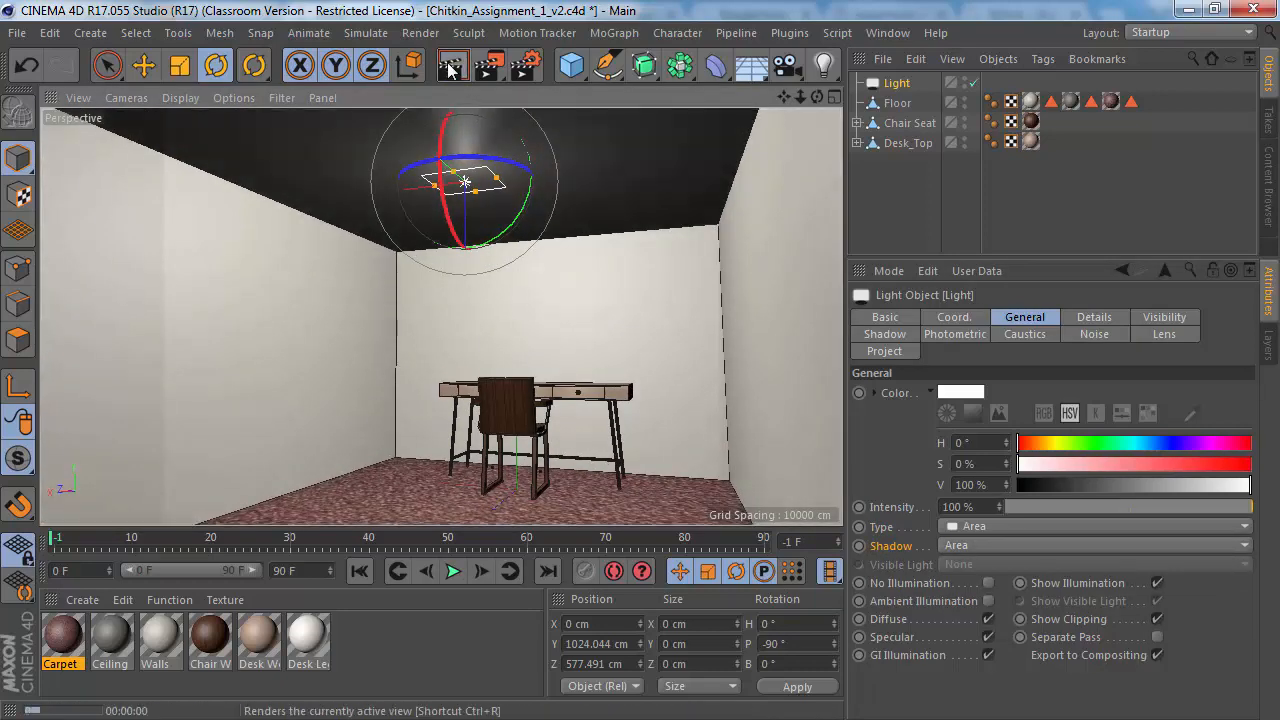
{"action": "left_click", "coordinate": [451, 66]}
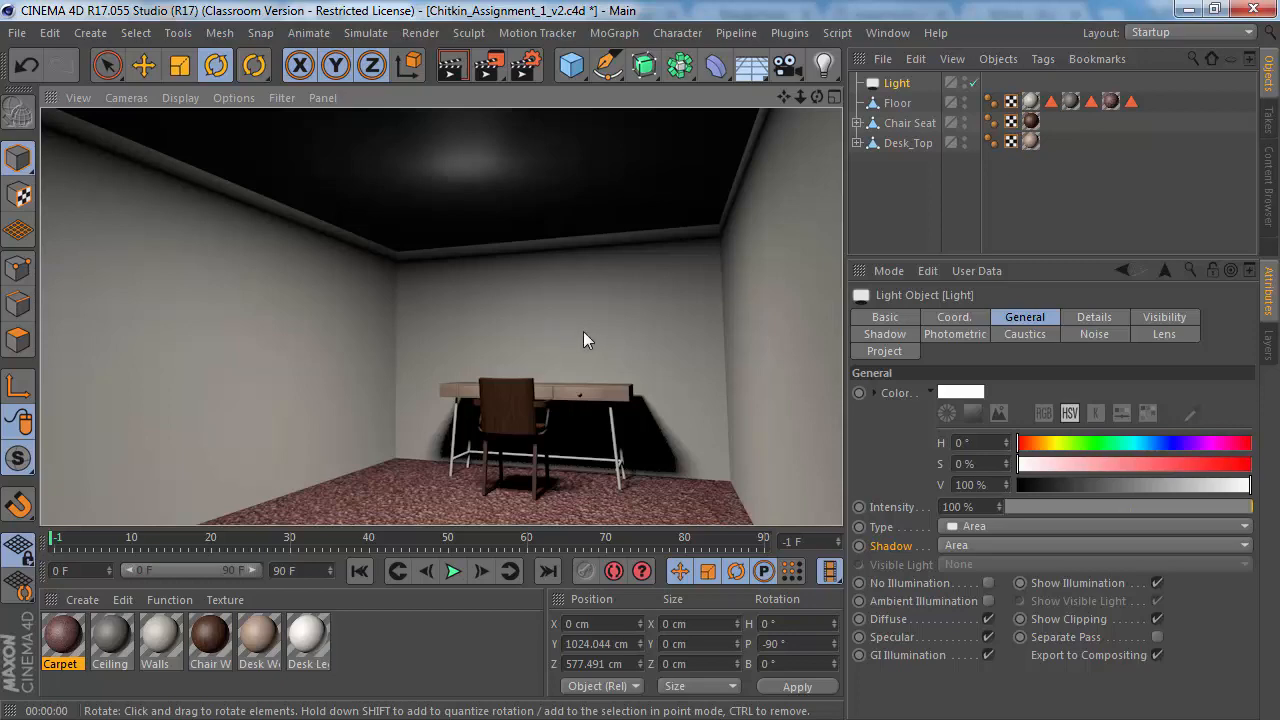
Step: Render the room from a higher angle that shows the whole carpeted floor, desk and chair
{"action": "right_click_drag", "start_coordinate": [546, 326], "coordinate": [524, 321], "text": "alt"}
{"action": "left_click_drag", "start_coordinate": [528, 430], "coordinate": [533, 473], "text": "alt"}
{"action": "middle_click_drag", "start_coordinate": [517, 458], "coordinate": [493, 373], "text": "alt"}
{"action": "mouse_move", "coordinate": [493, 373]}
{"action": "left_mouse_down", "text": "alt"}
{"action": "mouse_move", "coordinate": [482, 449]}
{"action": "mouse_move", "coordinate": [463, 351]}
{"action": "mouse_move", "coordinate": [481, 355]}
{"action": "left_mouse_up", "text": "alt"}
{"action": "scroll", "coordinate": [481, 355], "scroll_direction": "down", "scroll_amount": 1}
{"action": "left_click", "coordinate": [461, 62]}
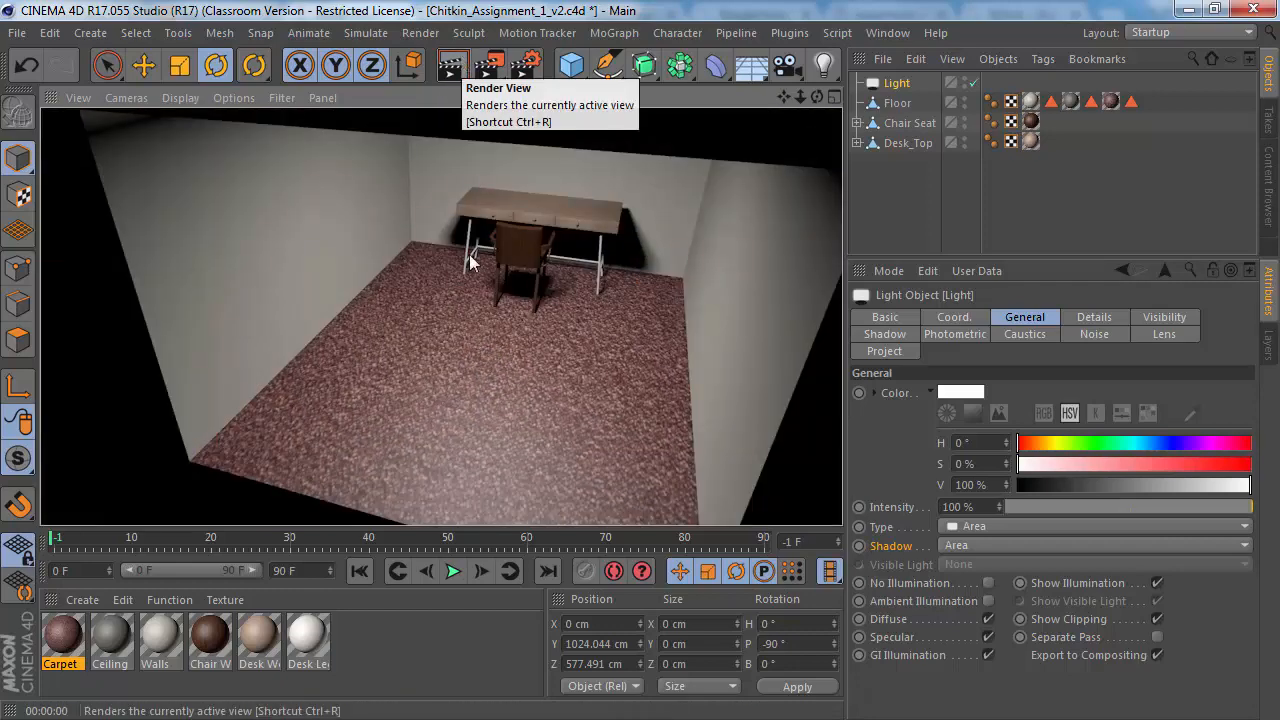
Step: Inspect the Floor's Carpet texture tag and render a close-up of the desk, chair and carpet
{"action": "mouse_move", "coordinate": [473, 411]}
{"action": "left_mouse_down", "text": "alt"}
{"action": "mouse_move", "coordinate": [474, 371]}
{"action": "mouse_move", "coordinate": [508, 380]}
{"action": "mouse_move", "coordinate": [471, 391]}
{"action": "mouse_move", "coordinate": [445, 352]}
{"action": "left_mouse_up", "text": "alt"}
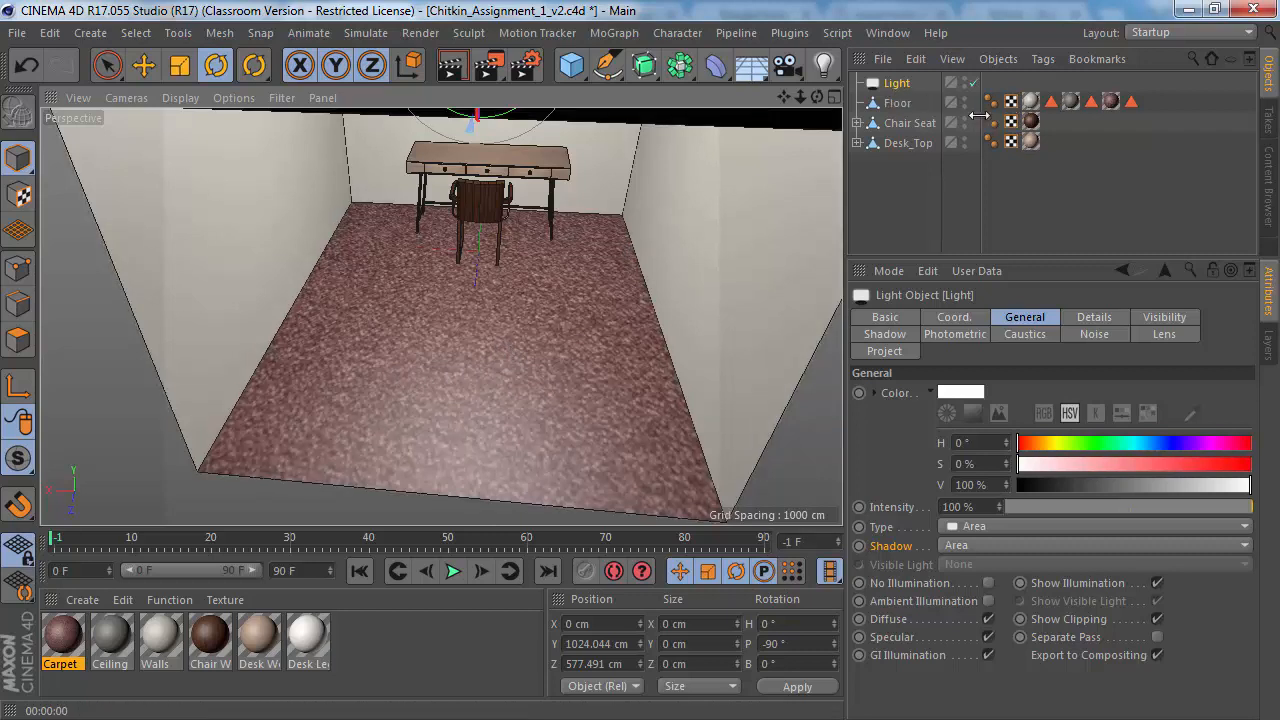
{"action": "left_click", "coordinate": [1111, 102]}
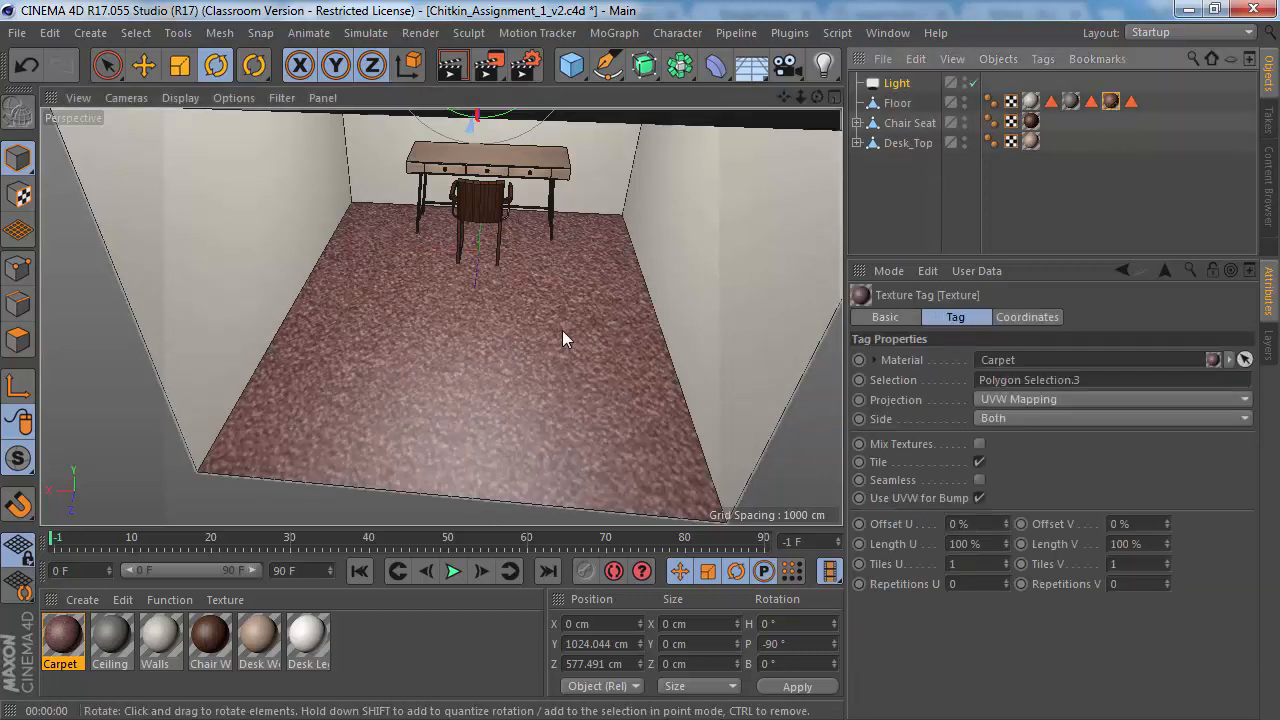
{"action": "left_click", "coordinate": [451, 66]}
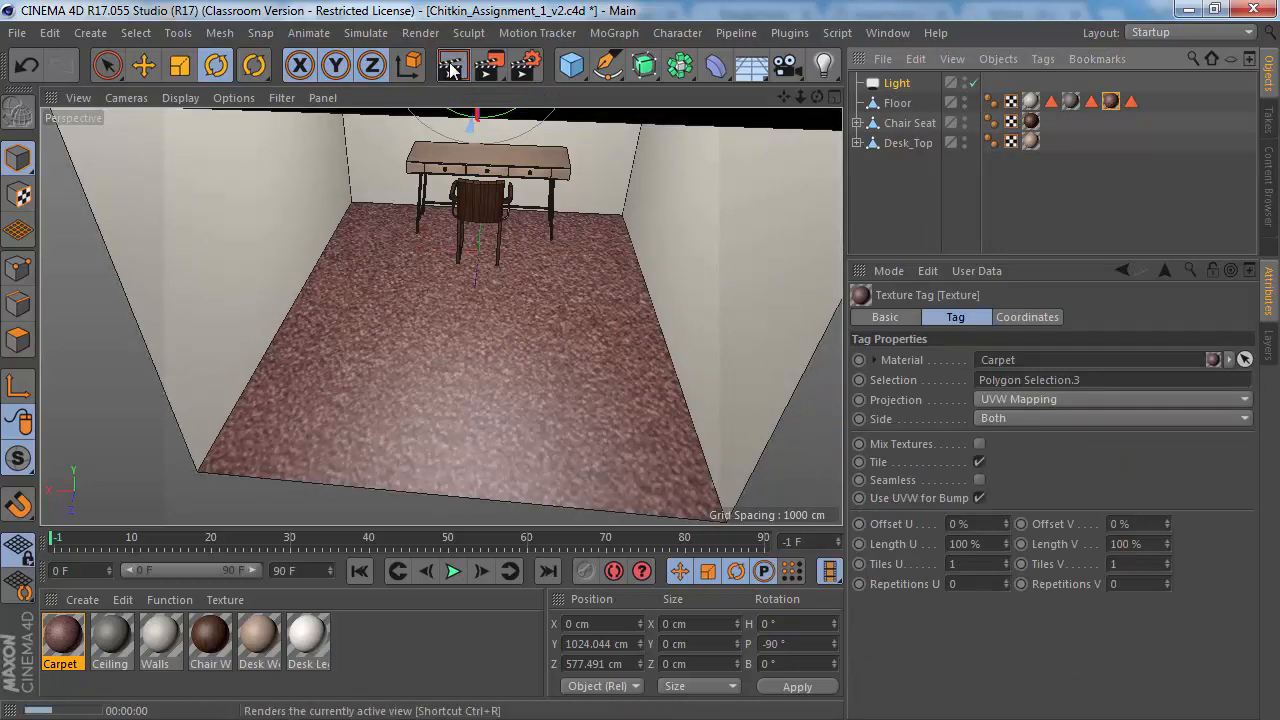
{"action": "right_click_drag", "start_coordinate": [481, 133], "coordinate": [586, 109], "text": "alt"}
{"action": "middle_click_drag", "start_coordinate": [524, 214], "coordinate": [490, 216], "text": "alt"}
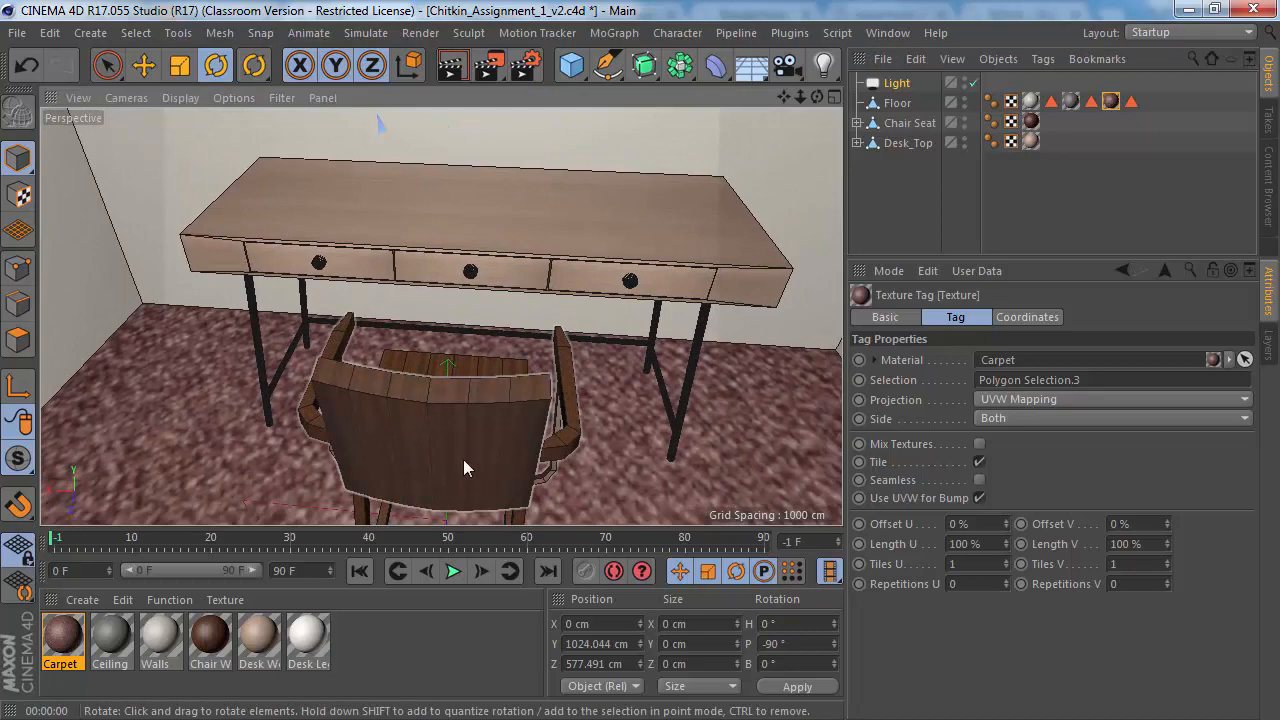
{"action": "left_click", "coordinate": [455, 66]}
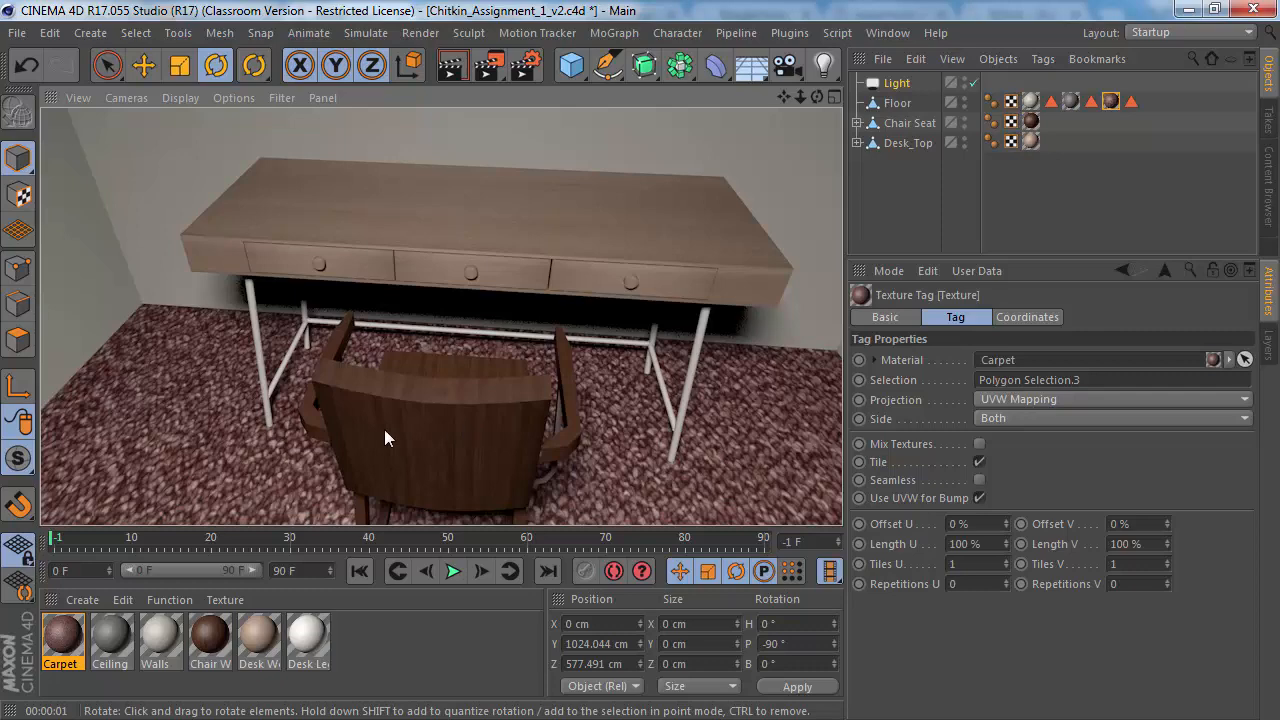
Step: Try tiling the Floor's Carpet texture 2 times in both U and V and render the floor
{"action": "scroll", "coordinate": [220, 430], "scroll_direction": "down", "scroll_amount": 5}
{"action": "left_click_drag", "start_coordinate": [280, 332], "coordinate": [357, 306], "text": "alt"}
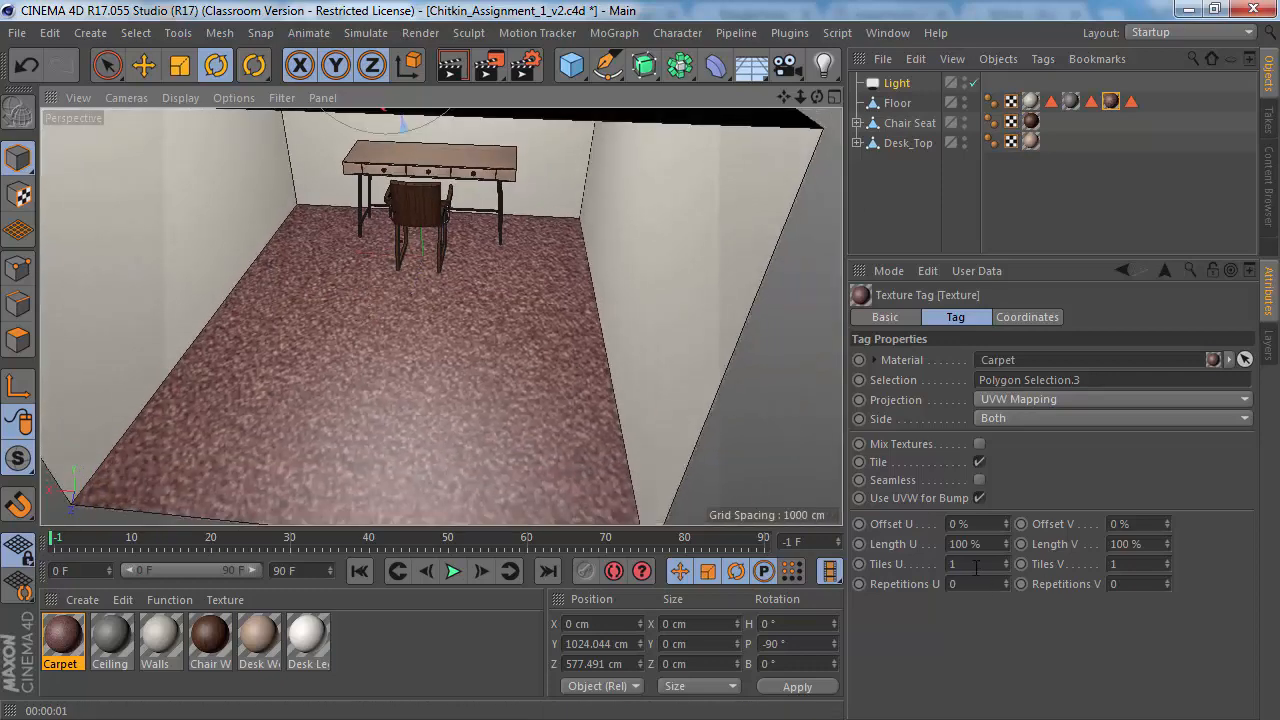
{"action": "left_click", "coordinate": [890, 564]}
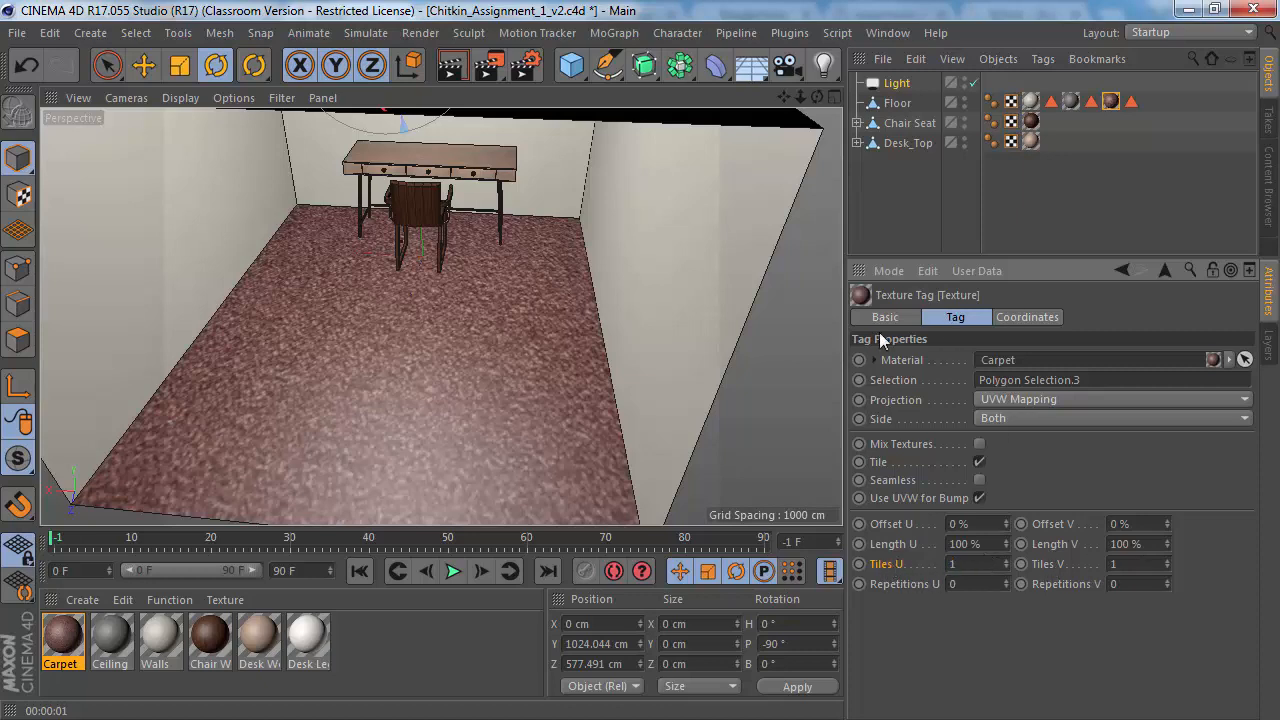
{"action": "left_click", "coordinate": [934, 110]}
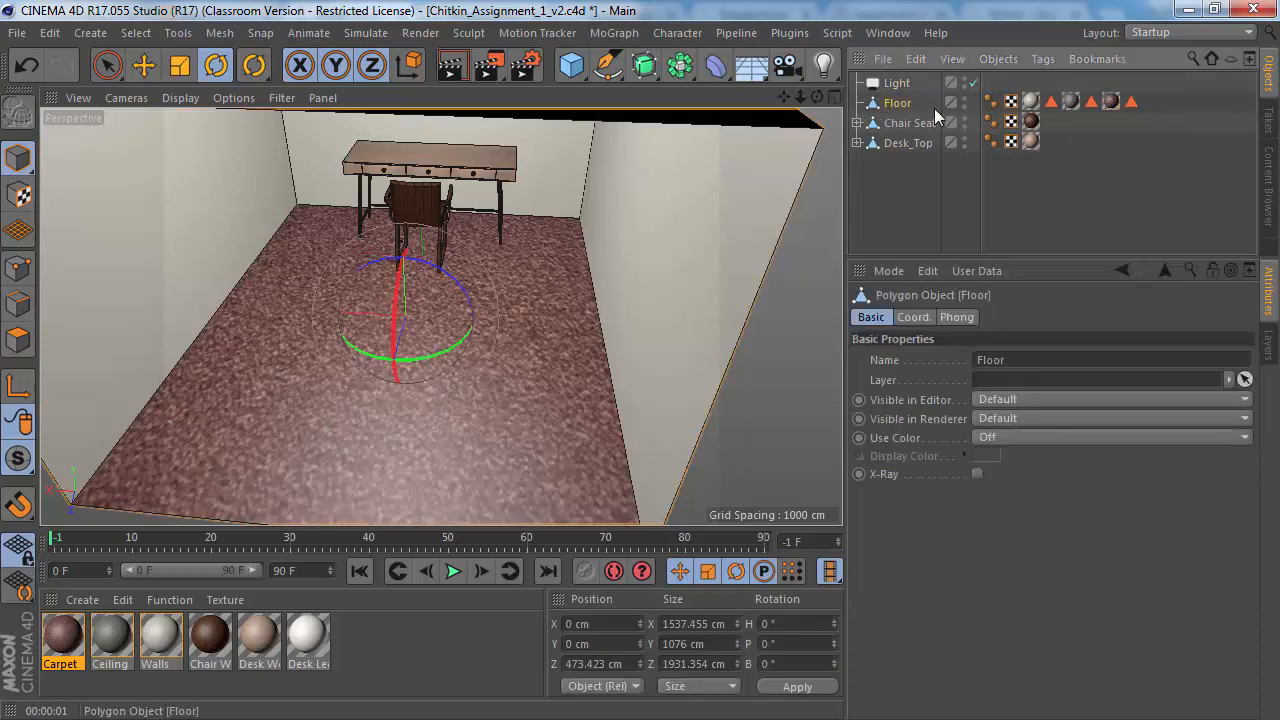
{"action": "left_click", "coordinate": [1112, 104]}
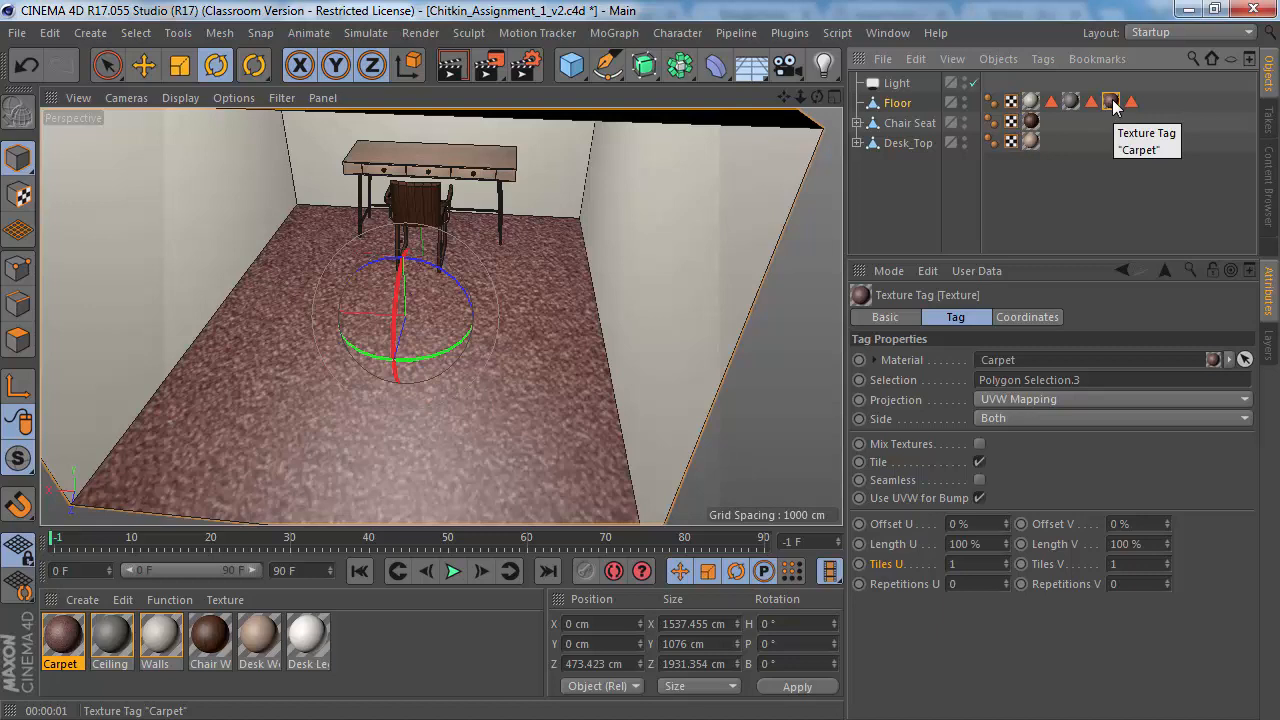
{"action": "left_click", "coordinate": [974, 565]}
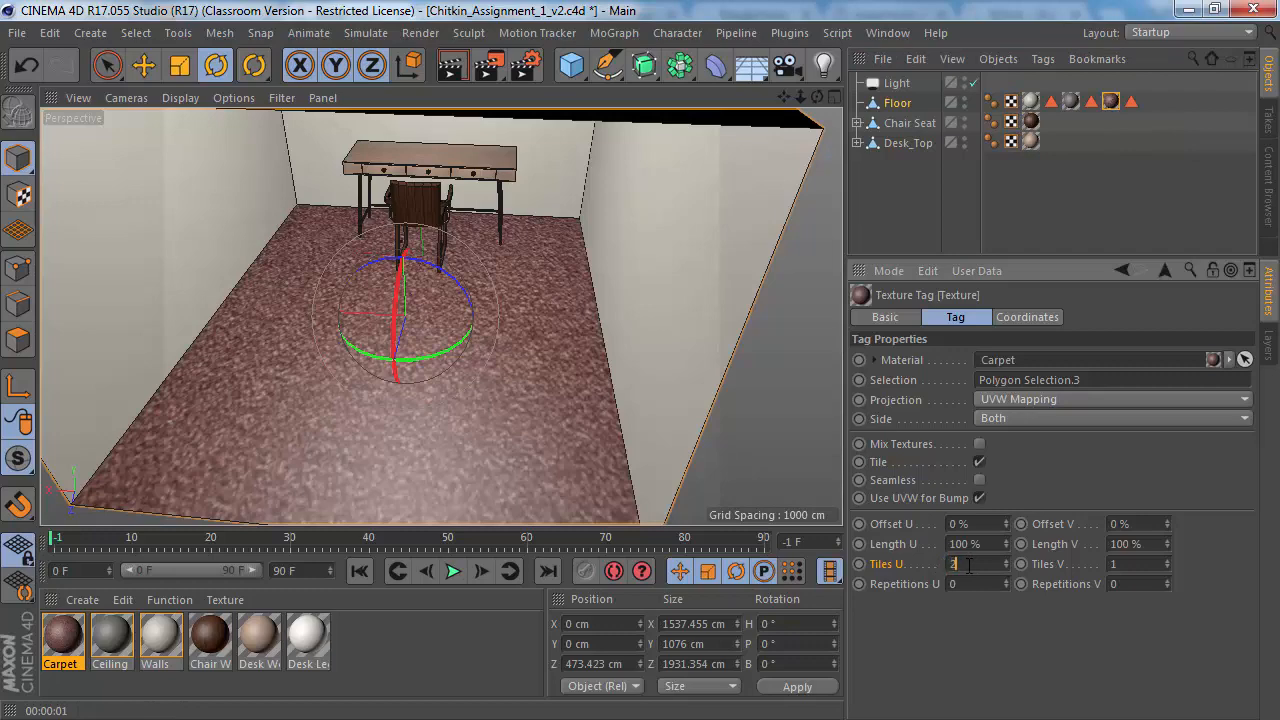
{"action": "key", "text": "Tab"}
{"action": "type", "text": "2"}
{"action": "key", "text": "Return"}
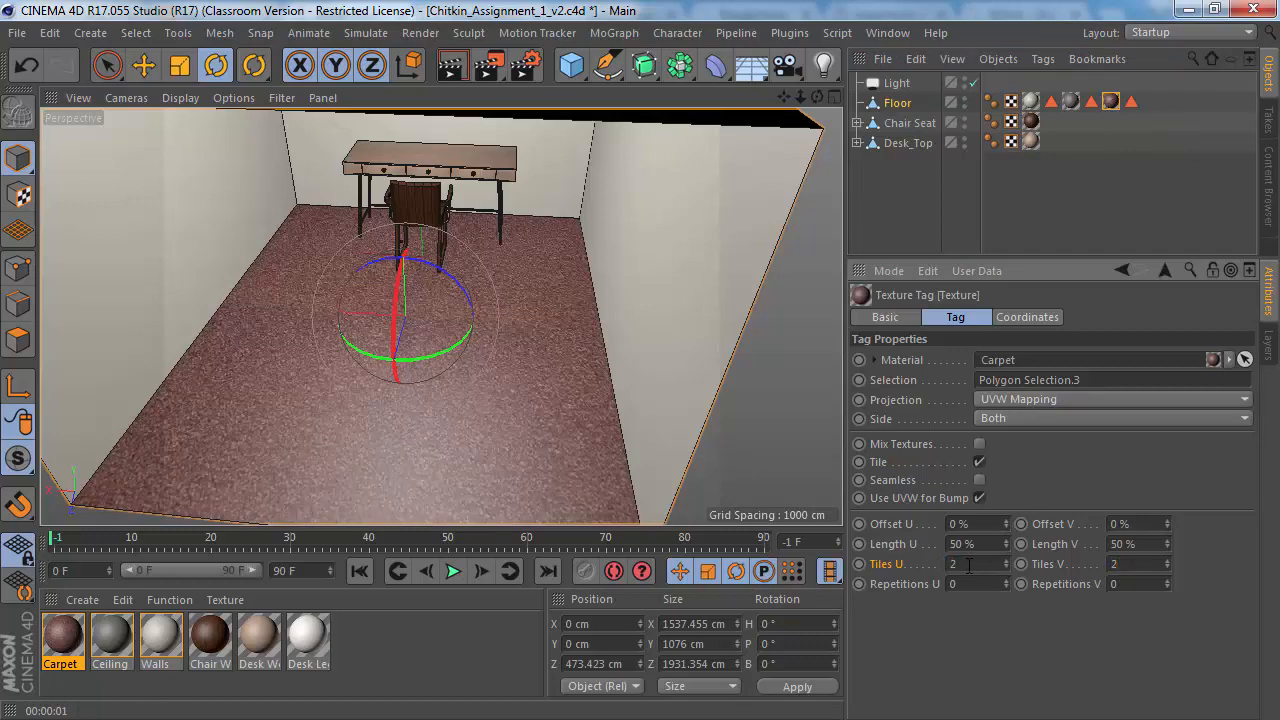
{"action": "mouse_move", "coordinate": [374, 372]}
{"action": "right_mouse_down", "text": "alt"}
{"action": "mouse_move", "coordinate": [436, 373]}
{"action": "mouse_move", "coordinate": [398, 371]}
{"action": "right_mouse_up", "text": "alt"}
{"action": "middle_click_drag", "start_coordinate": [398, 371], "coordinate": [400, 336], "text": "alt"}
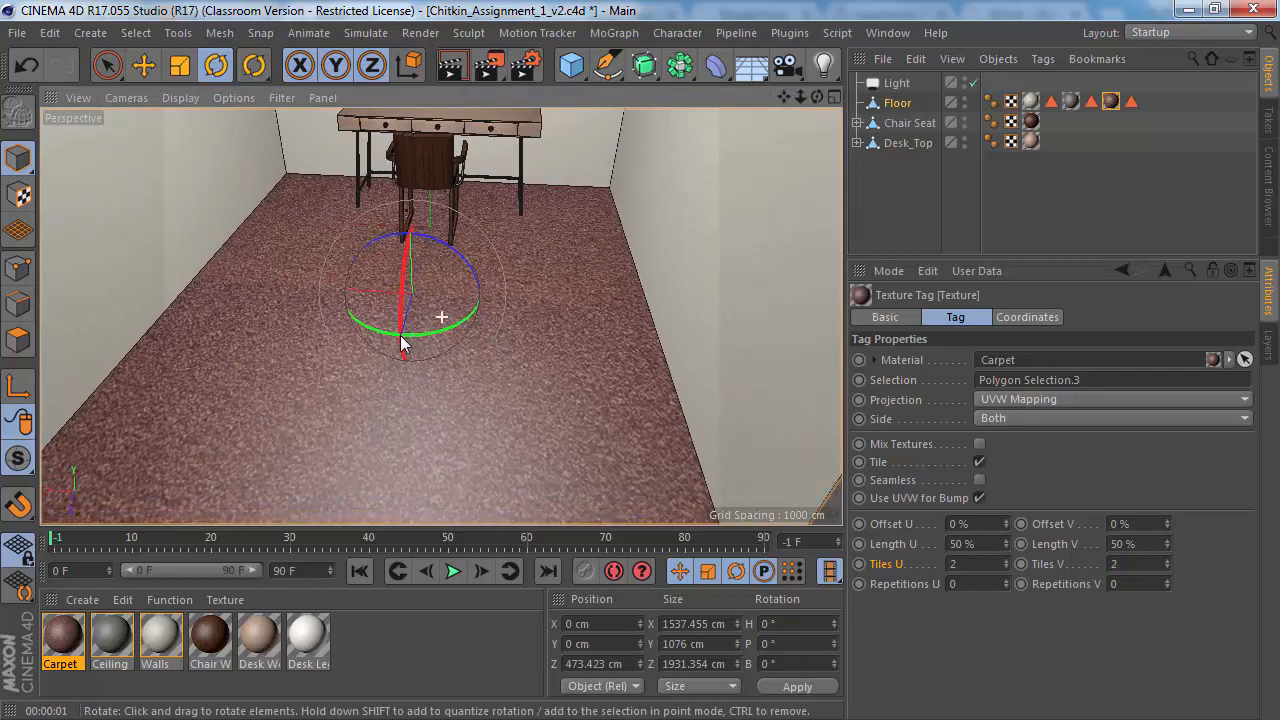
{"action": "left_click", "coordinate": [451, 66]}
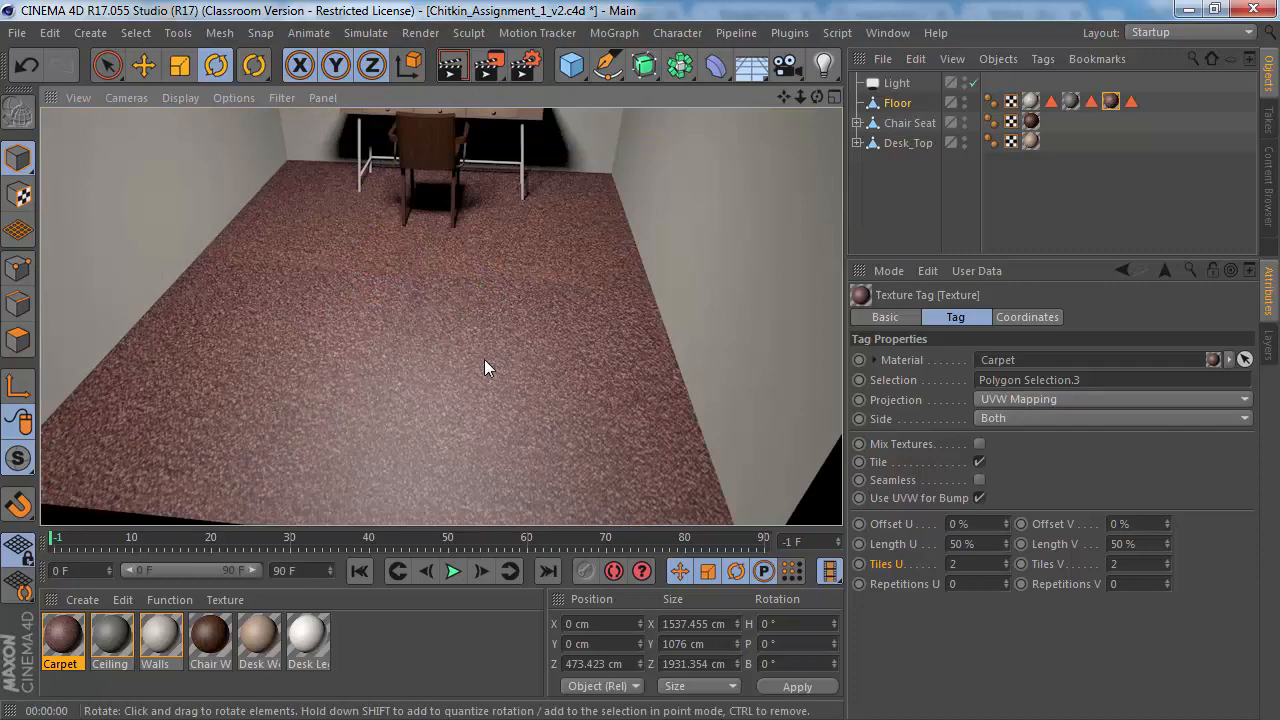
Step: Set the Carpet texture tag's Tiles U and Tiles V to 3 and render the floor, including a closer view
{"action": "left_click", "coordinate": [970, 566]}
{"action": "type", "text": "3"}
{"action": "key", "text": "Tab"}
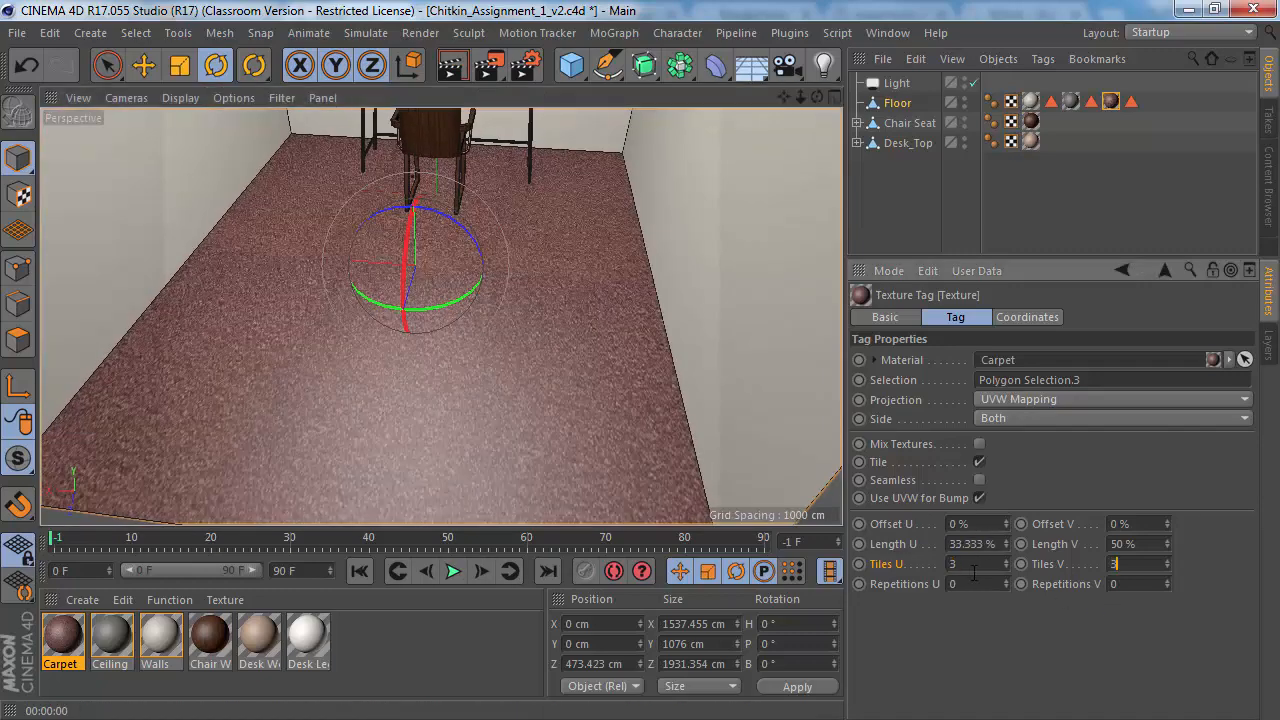
{"action": "type", "text": "3"}
{"action": "key", "text": "Return"}
{"action": "right_click_drag", "start_coordinate": [414, 194], "coordinate": [485, 123], "text": "alt"}
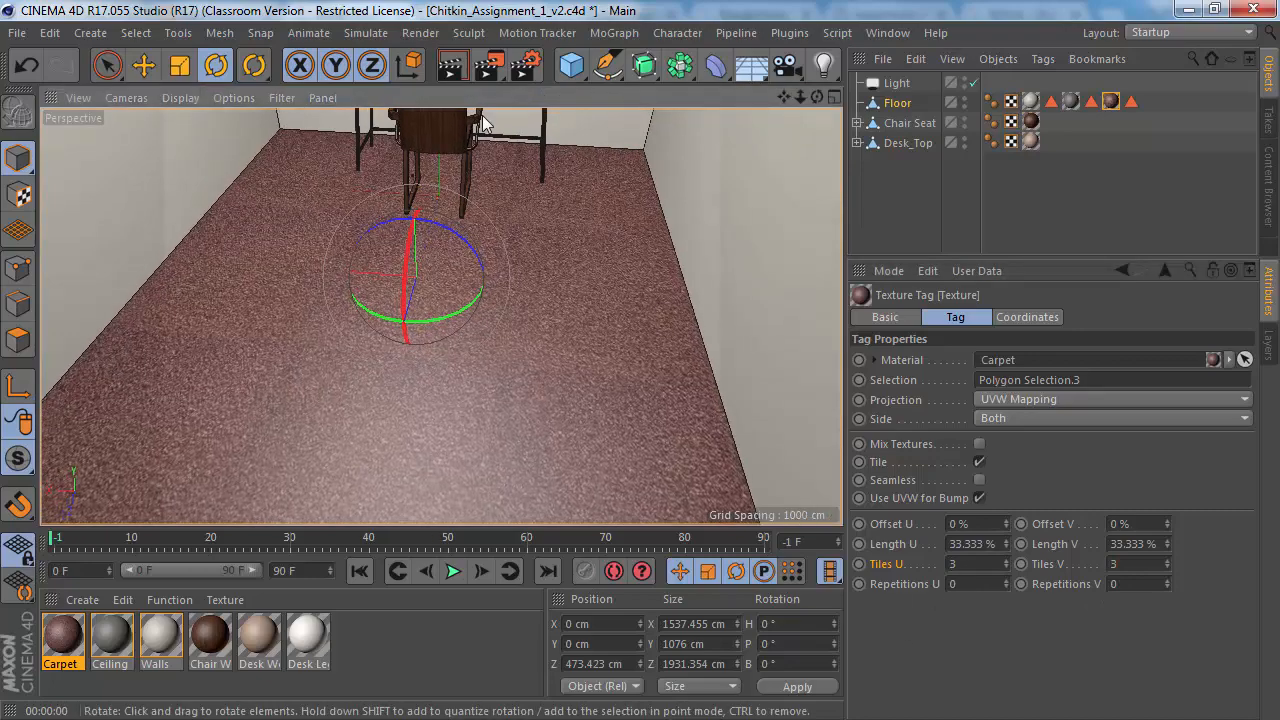
{"action": "left_click", "coordinate": [447, 67]}
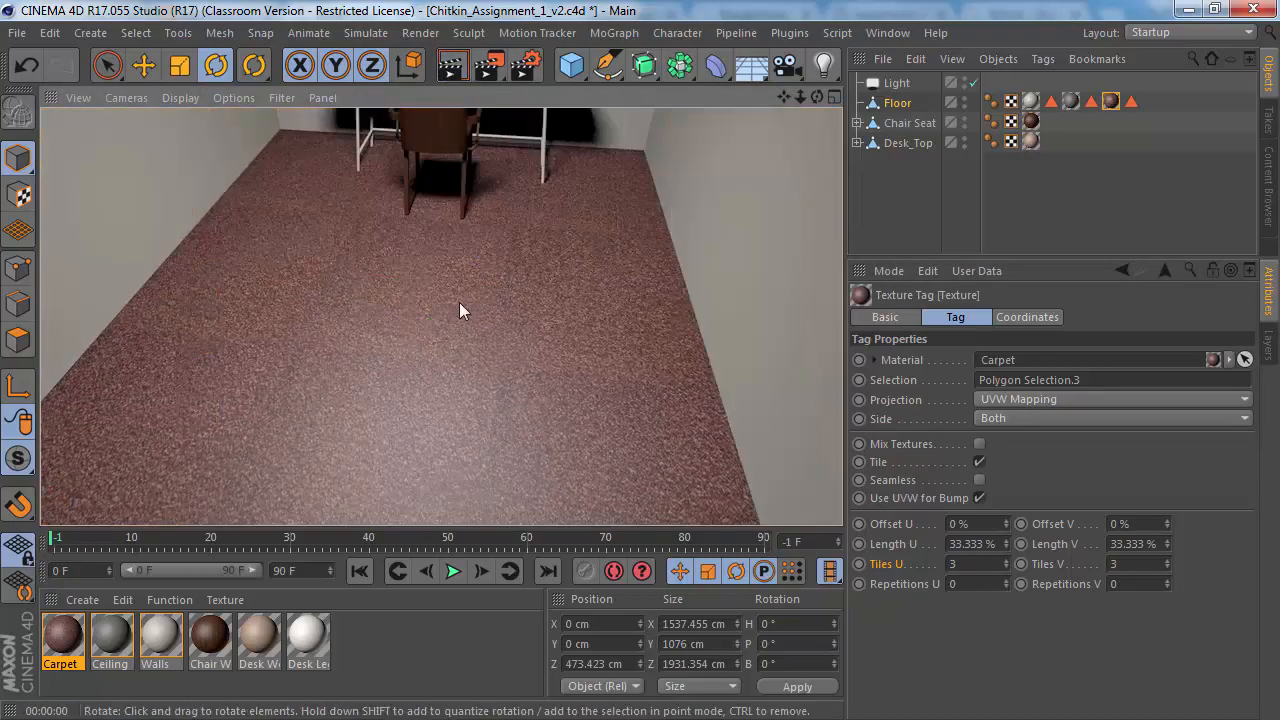
{"action": "left_click_drag", "start_coordinate": [459, 302], "coordinate": [381, 318], "text": "alt"}
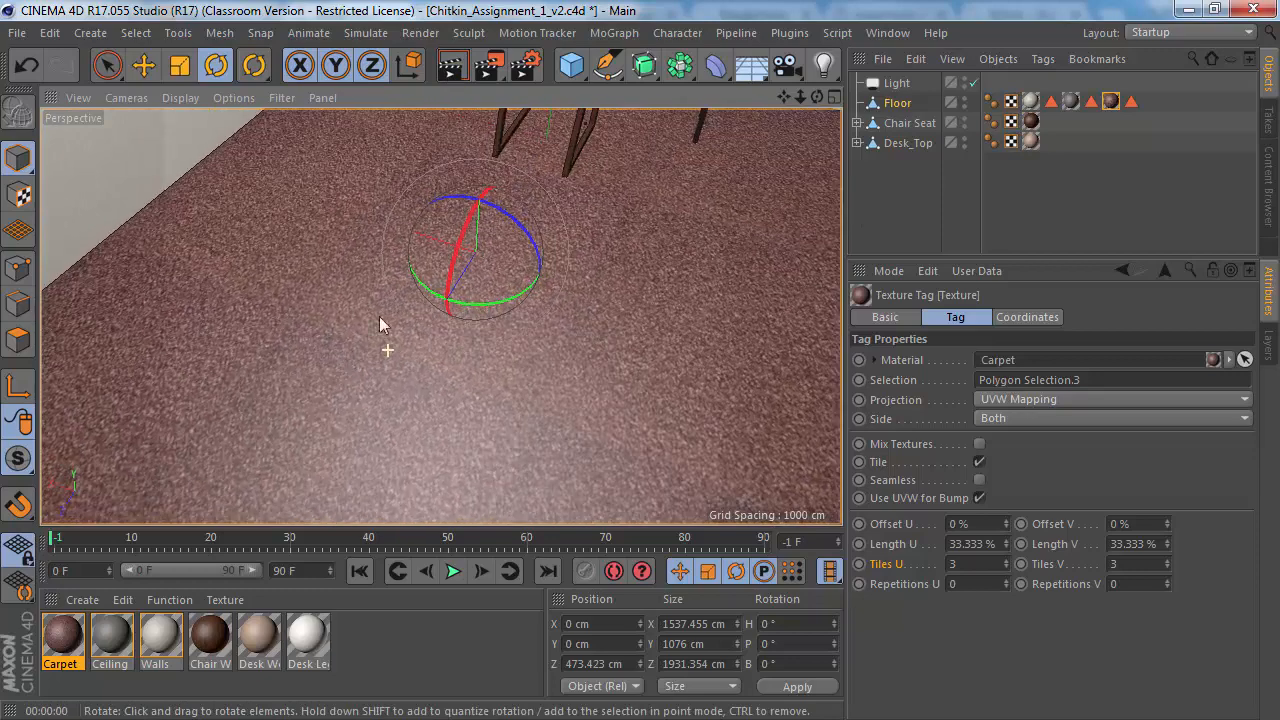
{"action": "left_click", "coordinate": [453, 67]}
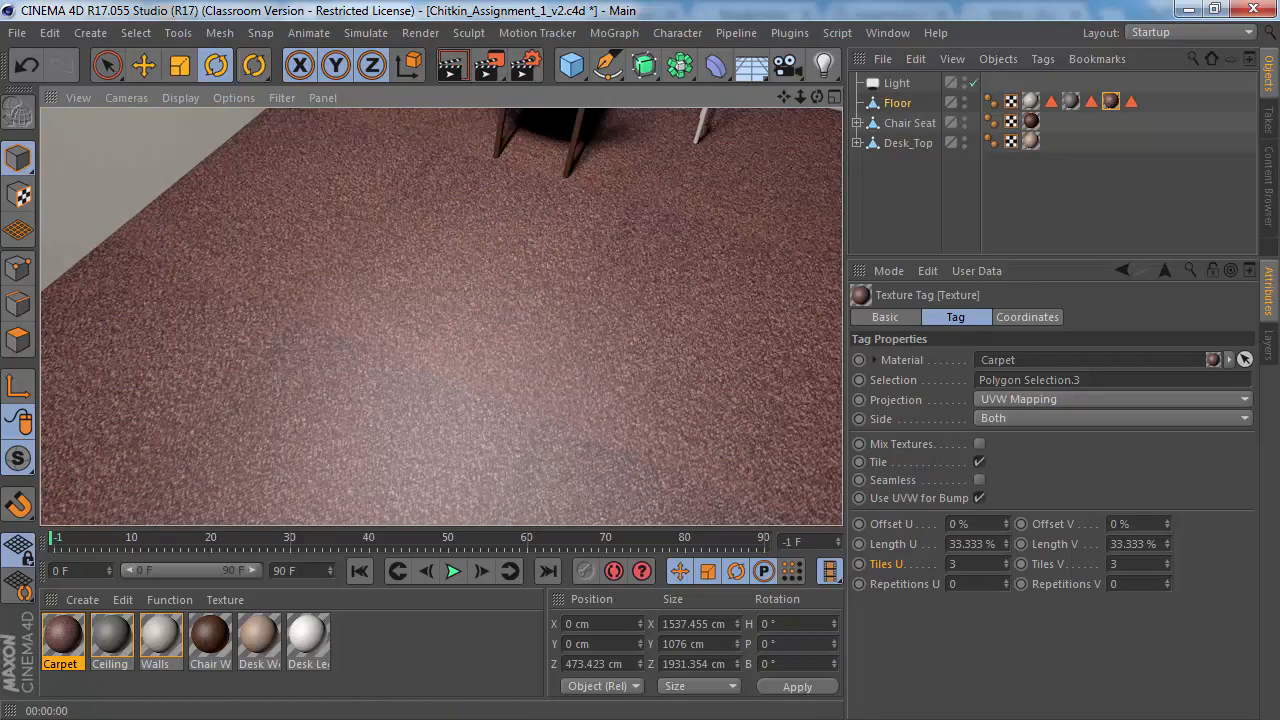
Step: Select the Carpet material and render the close floor view to check its redder texture image
{"action": "left_click", "coordinate": [78, 638]}
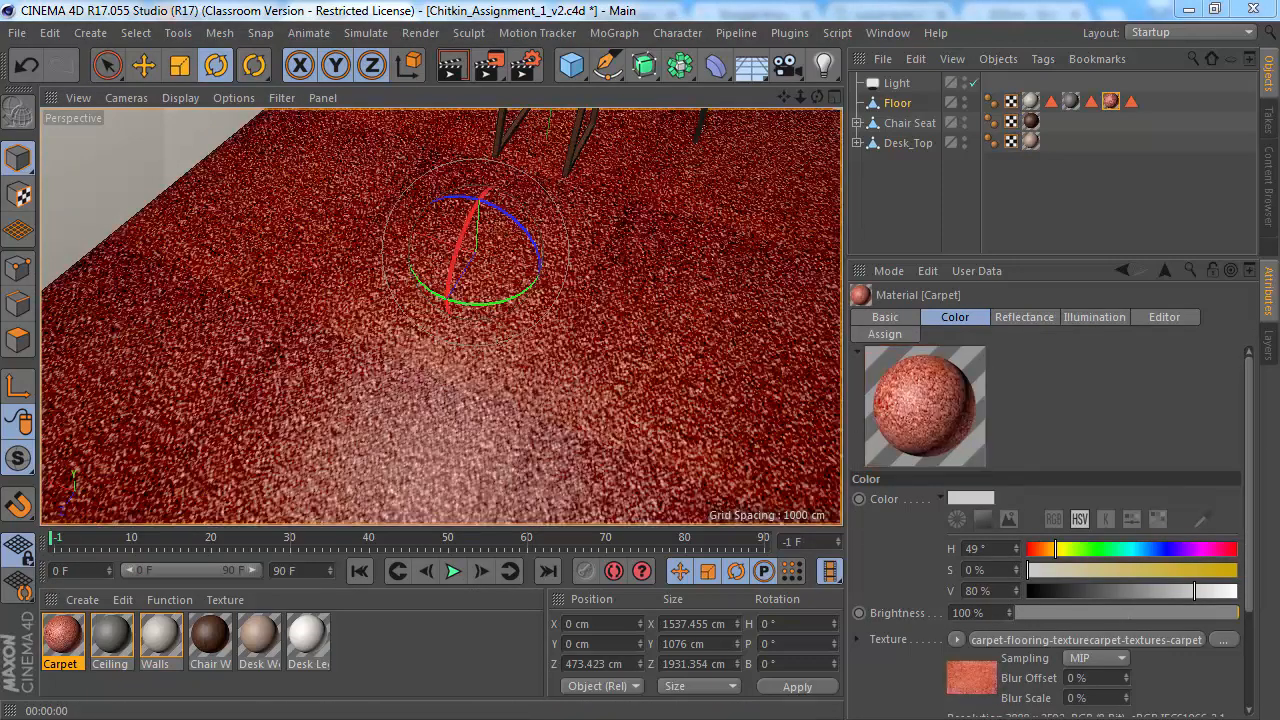
{"action": "left_click", "coordinate": [449, 68]}
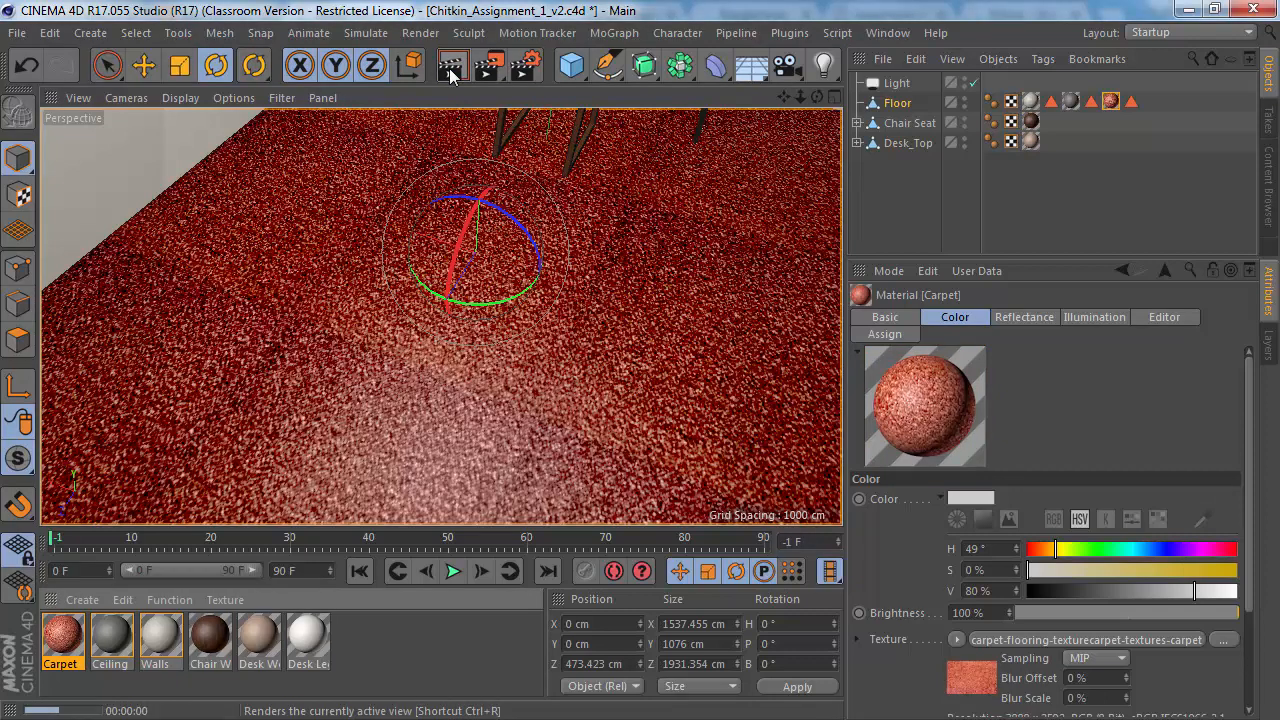
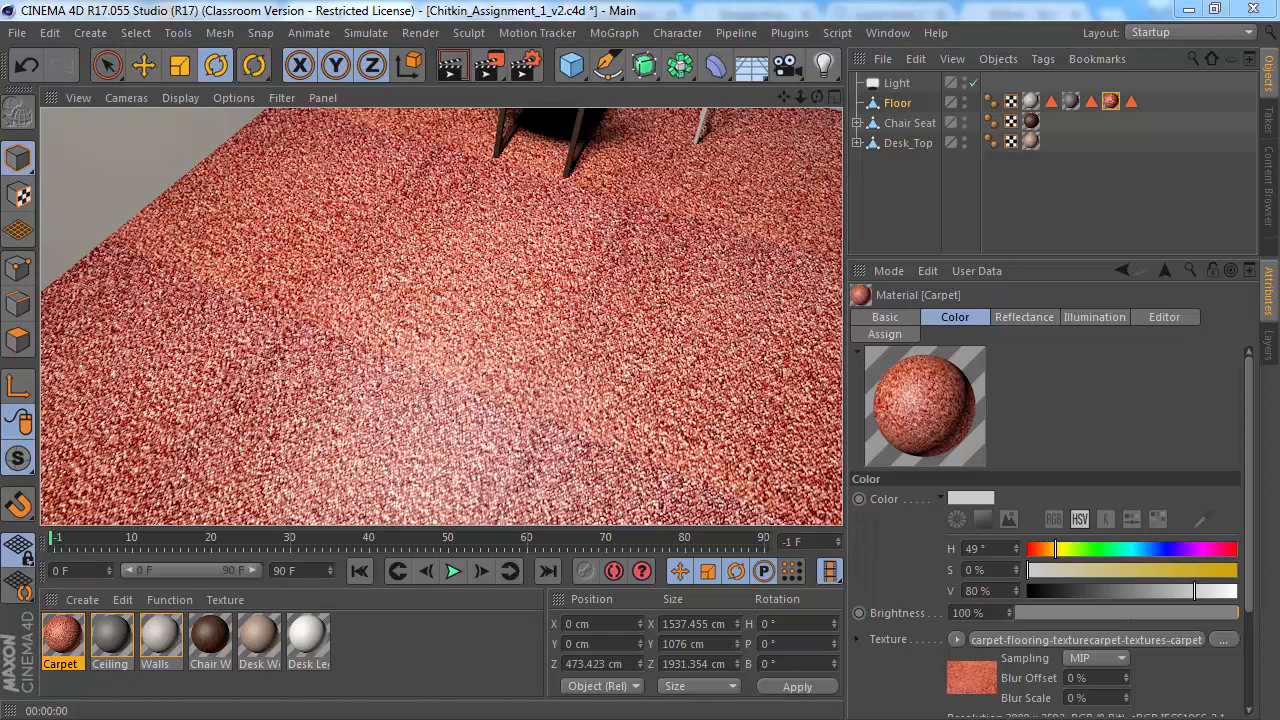
Step: Switch to the web browser and return to the carpet texture image search results to browse other carpets
{"action": "key", "text": "alt+Tab"}
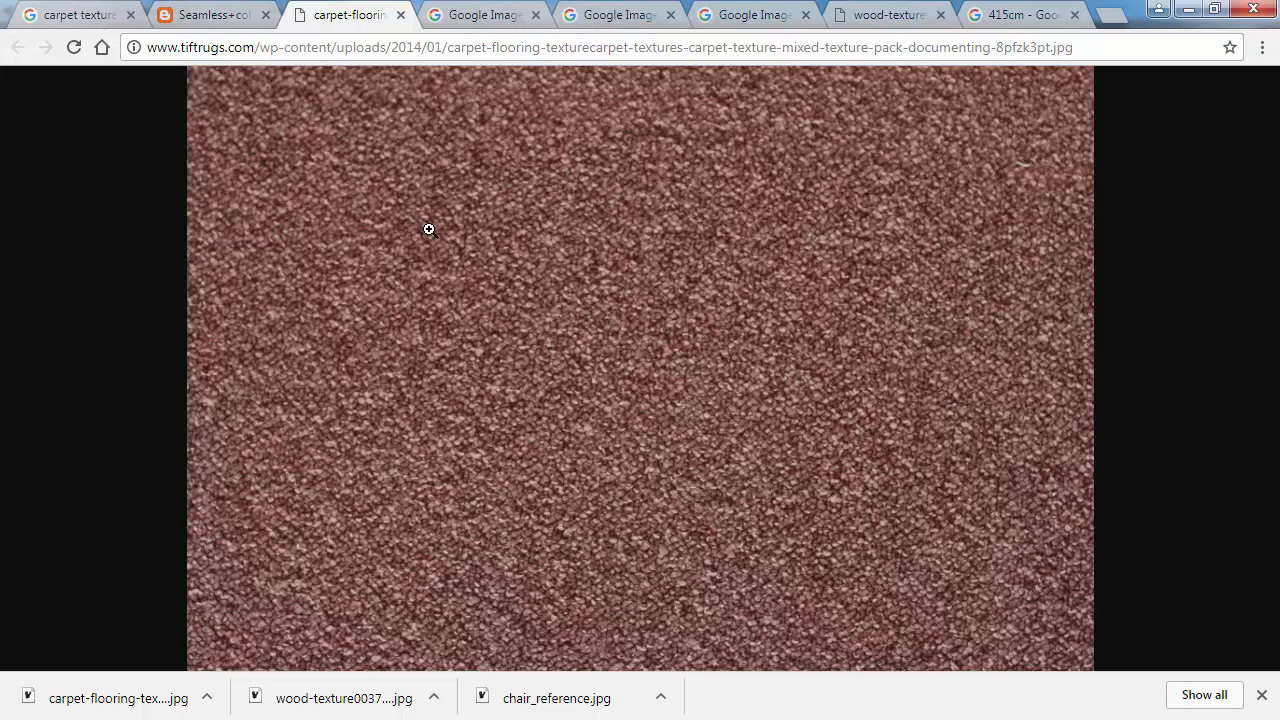
{"action": "left_click", "coordinate": [217, 13]}
{"action": "left_click", "coordinate": [86, 14]}
{"action": "scroll", "coordinate": [420, 280], "scroll_direction": "up", "scroll_amount": 3}
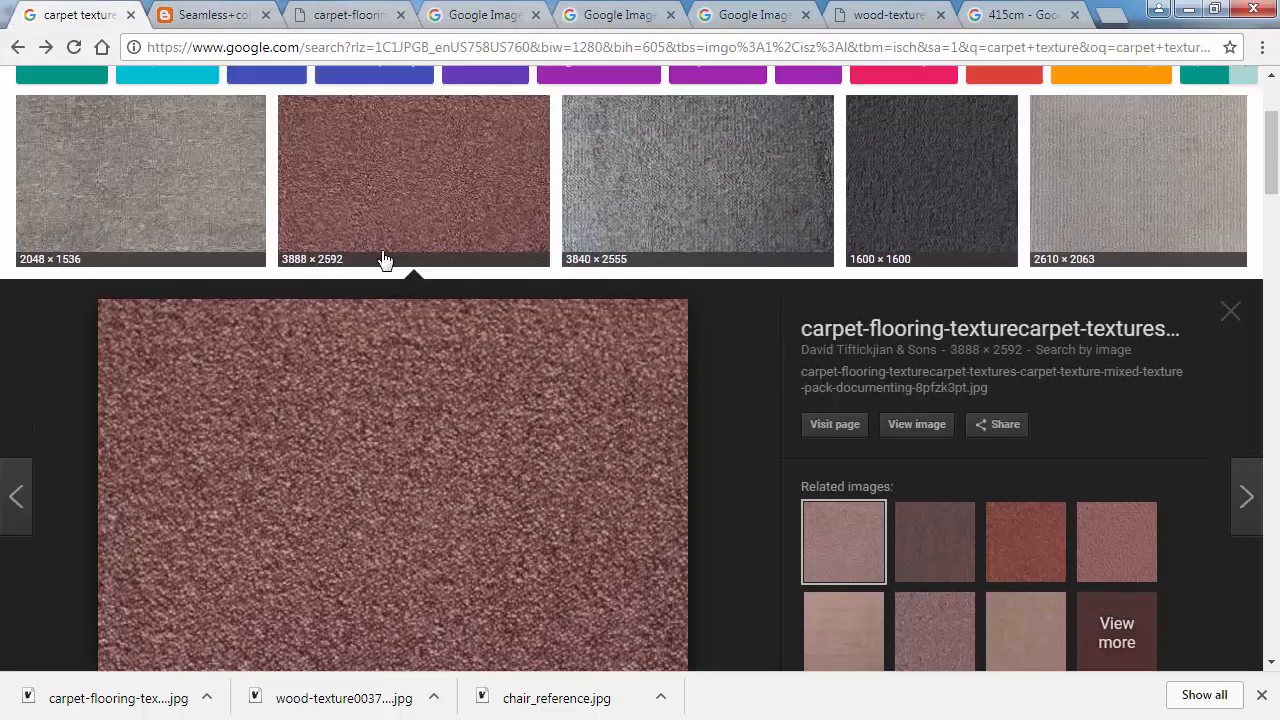
Step: Refine the image search to "carpet texture tileable"
{"action": "left_click", "coordinate": [301, 104]}
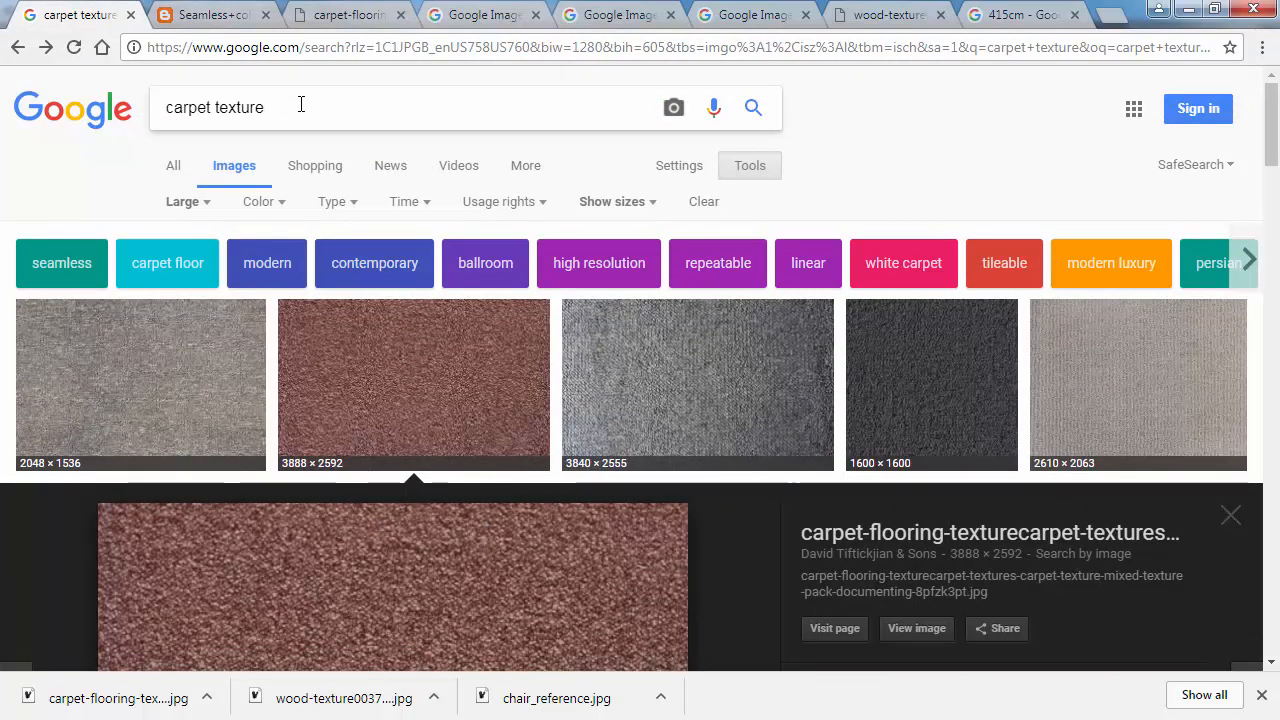
{"action": "type", "text": "tileb"}
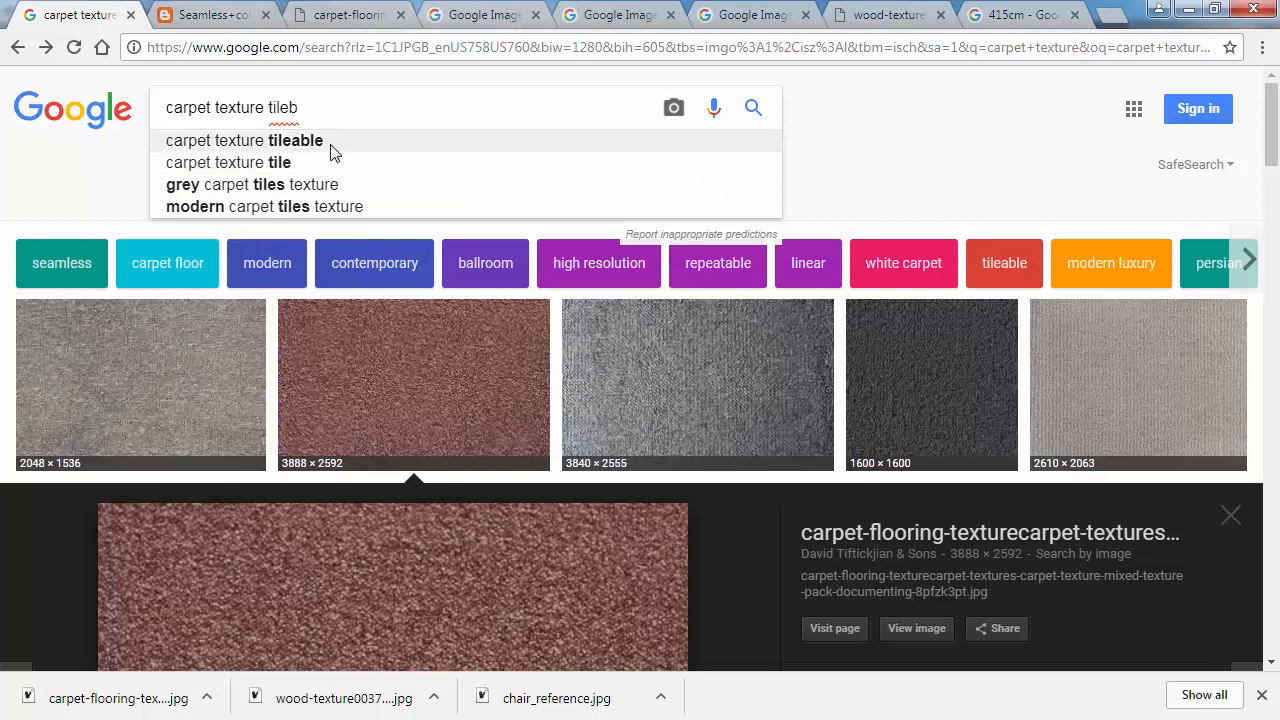
{"action": "left_click", "coordinate": [331, 144]}
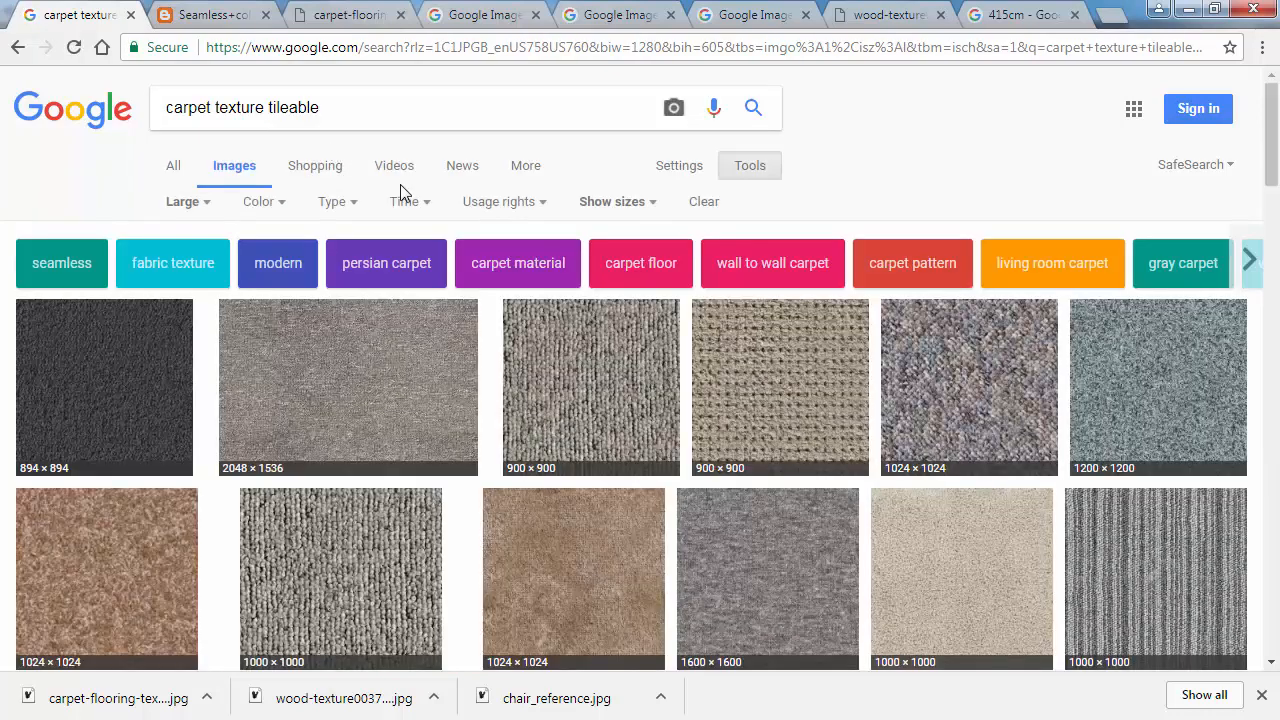
Step: View the seamless coloured carpet floor texture at full size and save it as a JPG in the project's tex folder
{"action": "left_click", "coordinate": [230, 12]}
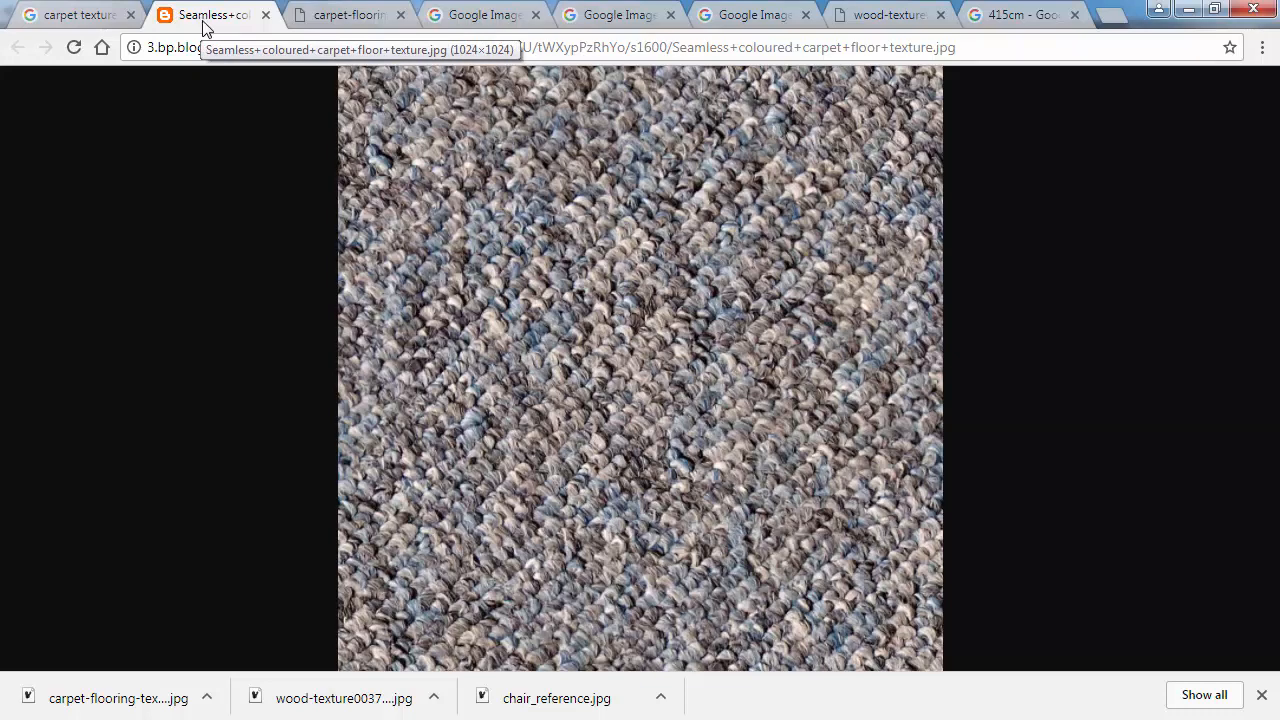
{"action": "left_click", "coordinate": [535, 285]}
{"action": "right_click", "coordinate": [502, 262]}
{"action": "left_click", "coordinate": [601, 302]}
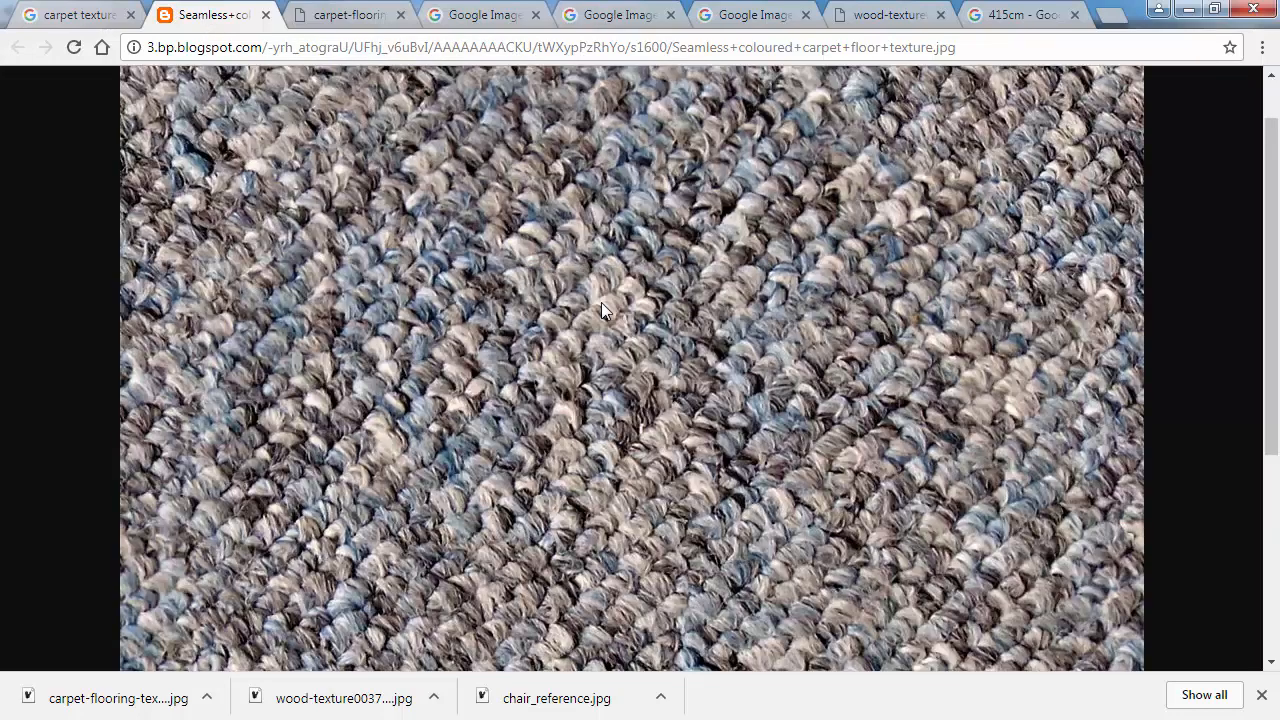
{"action": "left_click", "coordinate": [542, 467]}
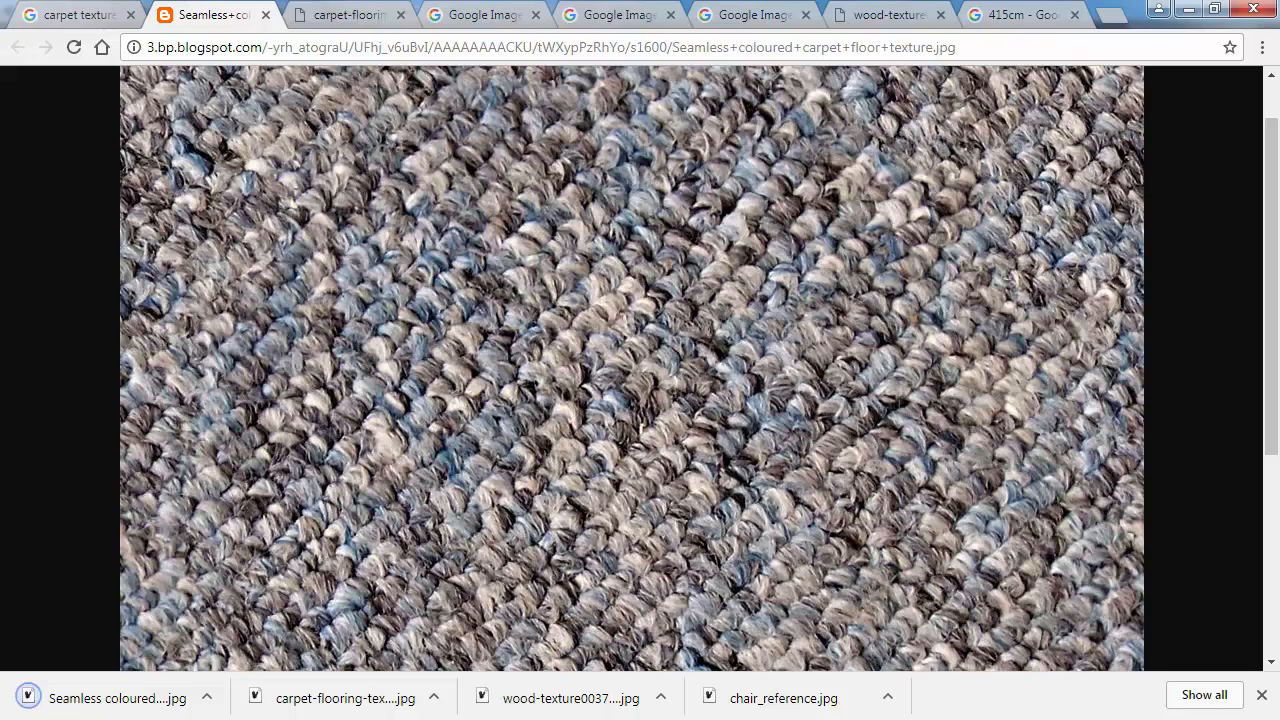
Step: Switch to Cinema 4D and set the Carpet material's color image Exposure and Black Point to 0
{"action": "key", "text": "alt+Tab"}
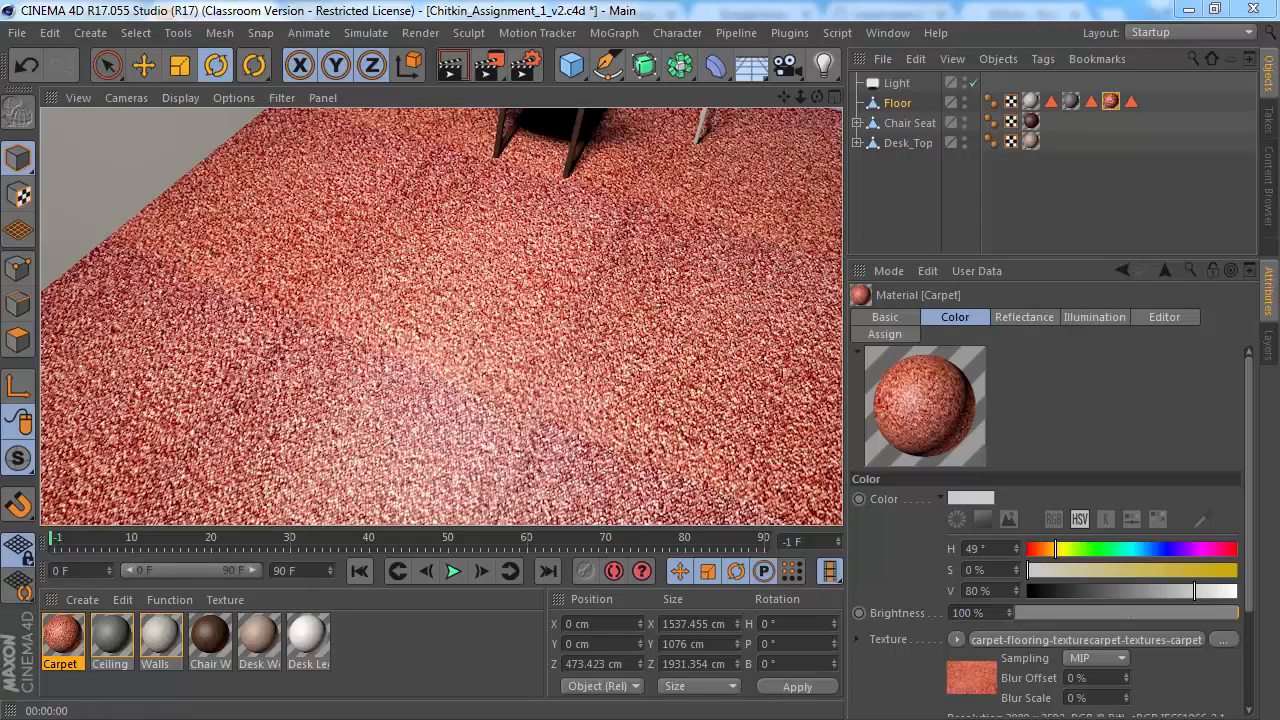
{"action": "left_click_drag", "start_coordinate": [0, 205], "coordinate": [546, 154]}
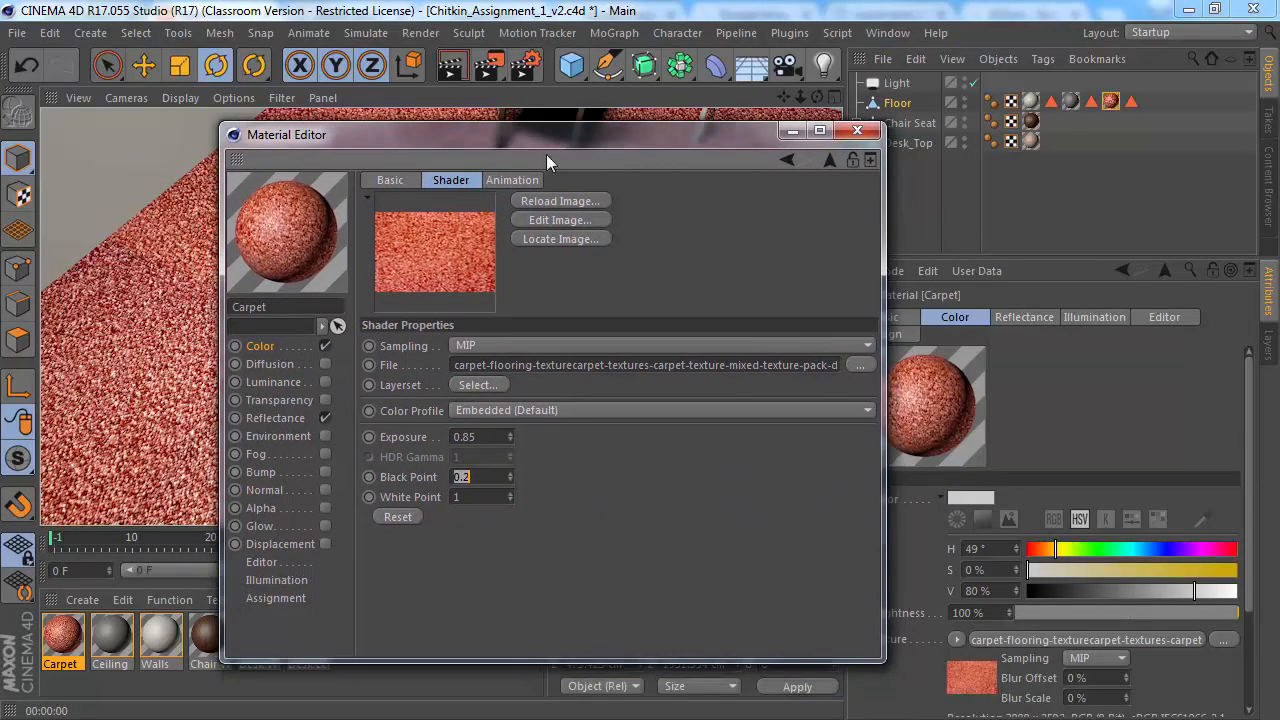
{"action": "left_click", "coordinate": [485, 436]}
{"action": "type", "text": "0"}
{"action": "key", "text": "Return"}
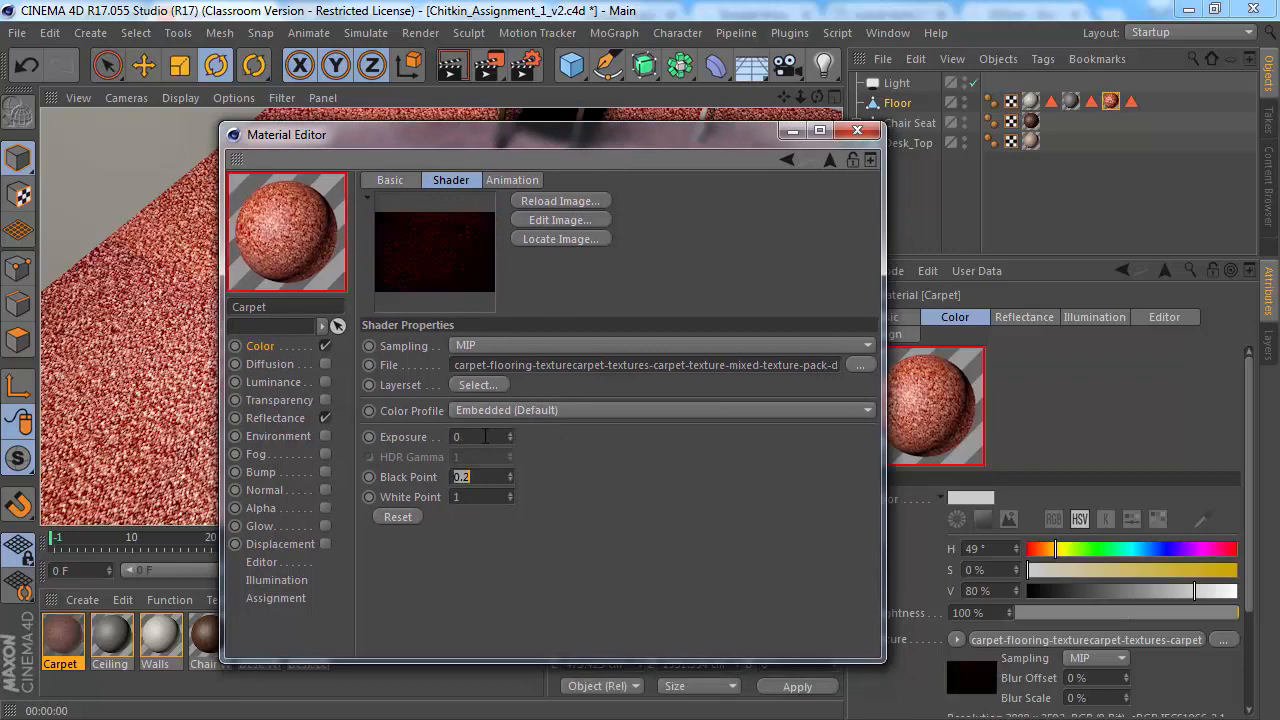
{"action": "key", "text": "Tab"}
{"action": "type", "text": "0"}
{"action": "key", "text": "Return"}
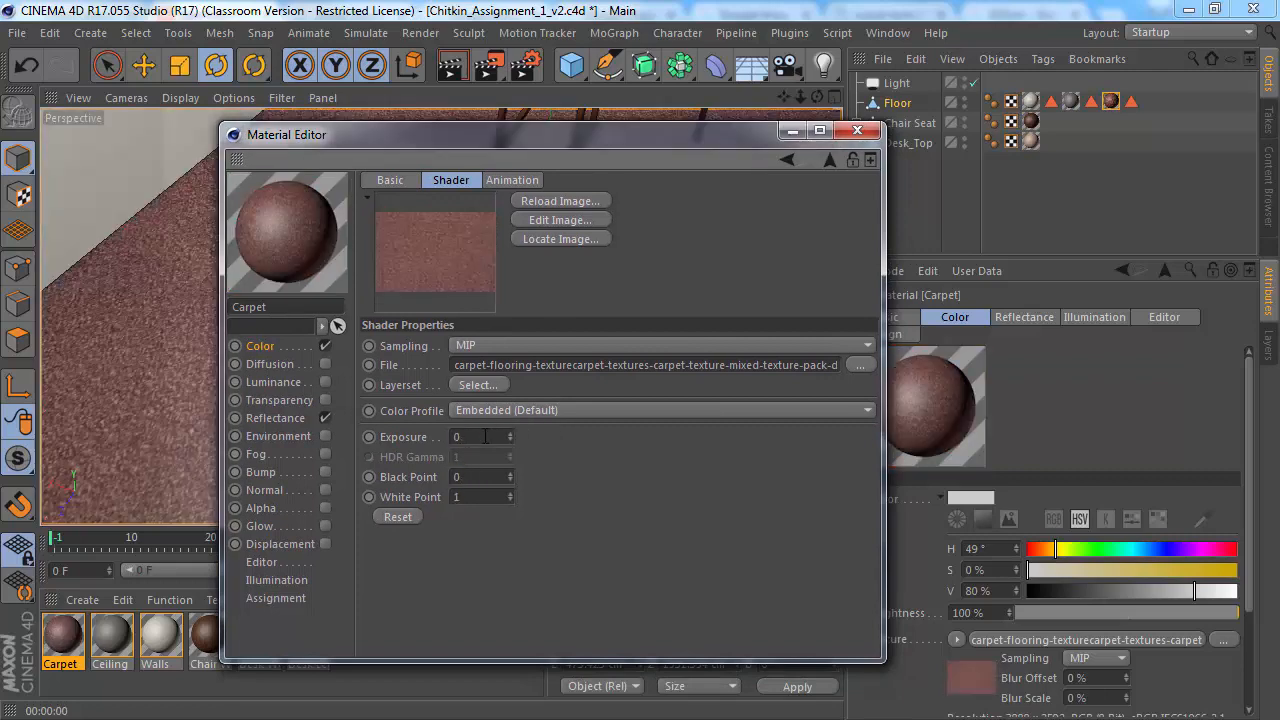
Step: Replace the Carpet material's color image with Seamless coloured carpet floor texture.jpg from the Assignment_1 tex folder
{"action": "left_click", "coordinate": [860, 363]}
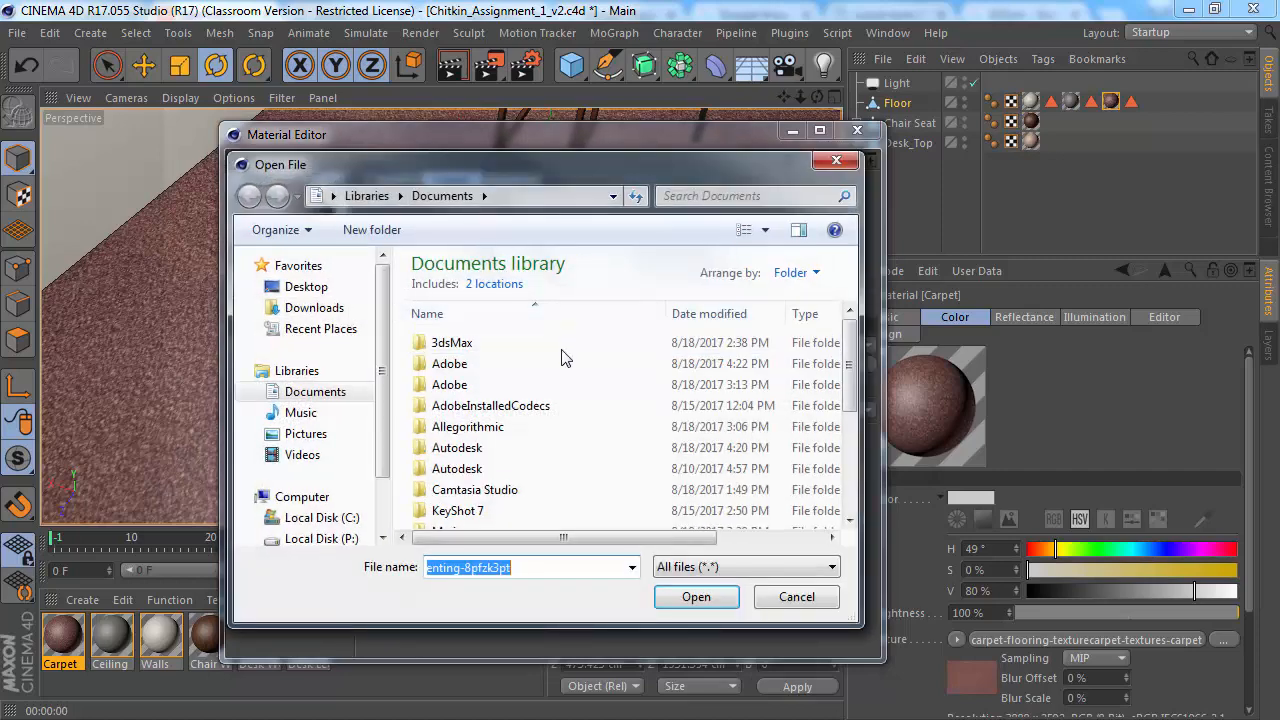
{"action": "left_click", "coordinate": [321, 466]}
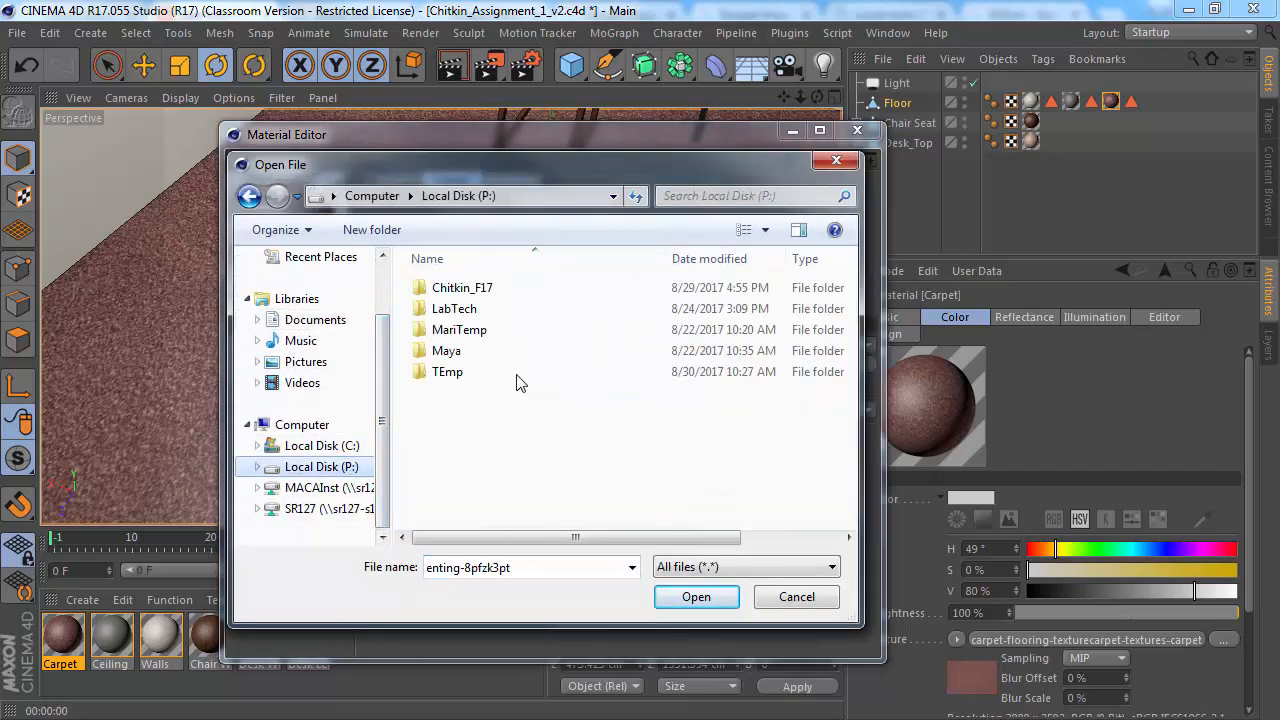
{"action": "double_click", "coordinate": [495, 290]}
{"action": "double_click", "coordinate": [505, 292]}
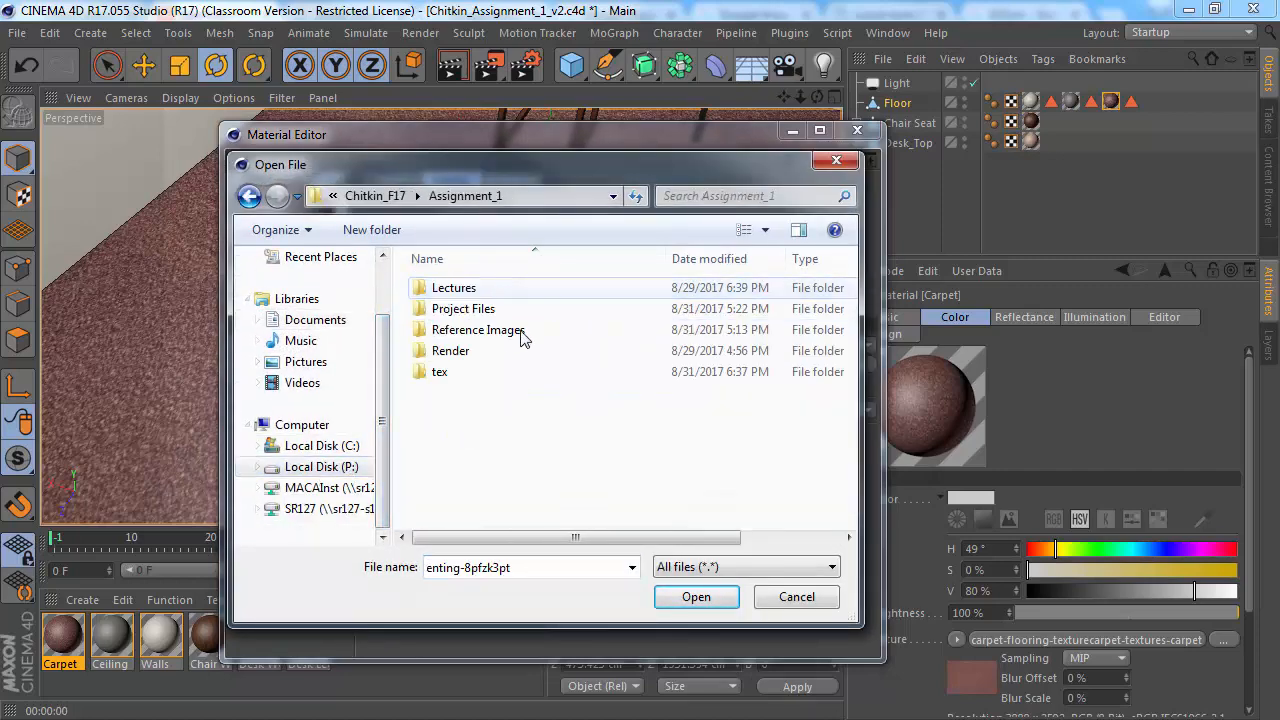
{"action": "double_click", "coordinate": [471, 373]}
{"action": "left_click", "coordinate": [672, 303]}
{"action": "left_click", "coordinate": [696, 597]}
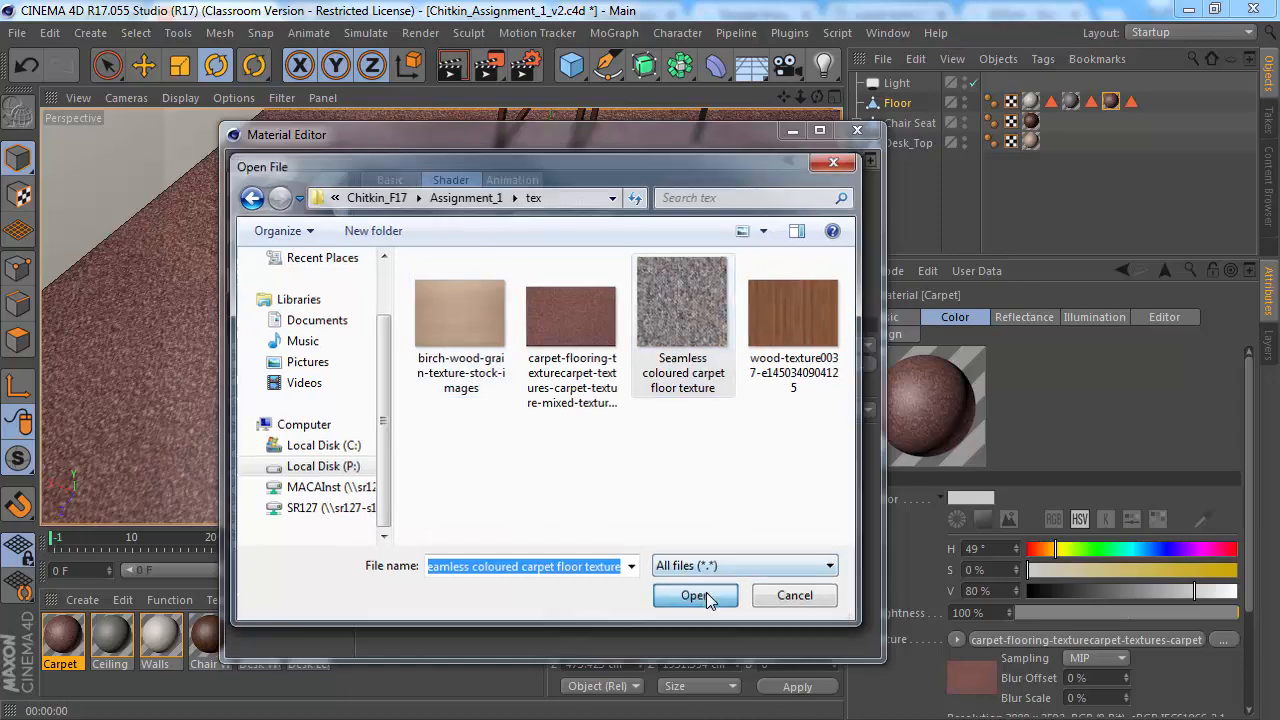
{"action": "left_click", "coordinate": [663, 443]}
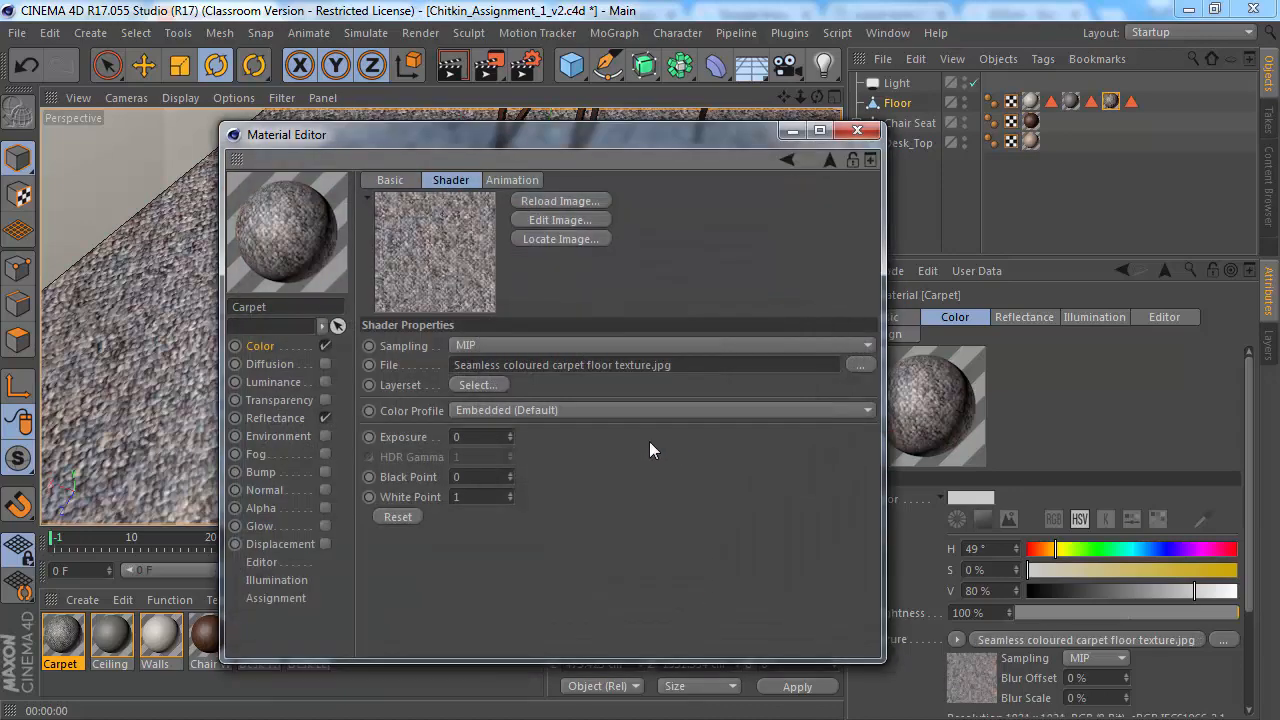
{"action": "left_click", "coordinate": [857, 130]}
Step: Render the floor around the desk and chair to check the seamless carpet texture
{"action": "scroll", "coordinate": [393, 382], "scroll_direction": "down", "scroll_amount": 5}
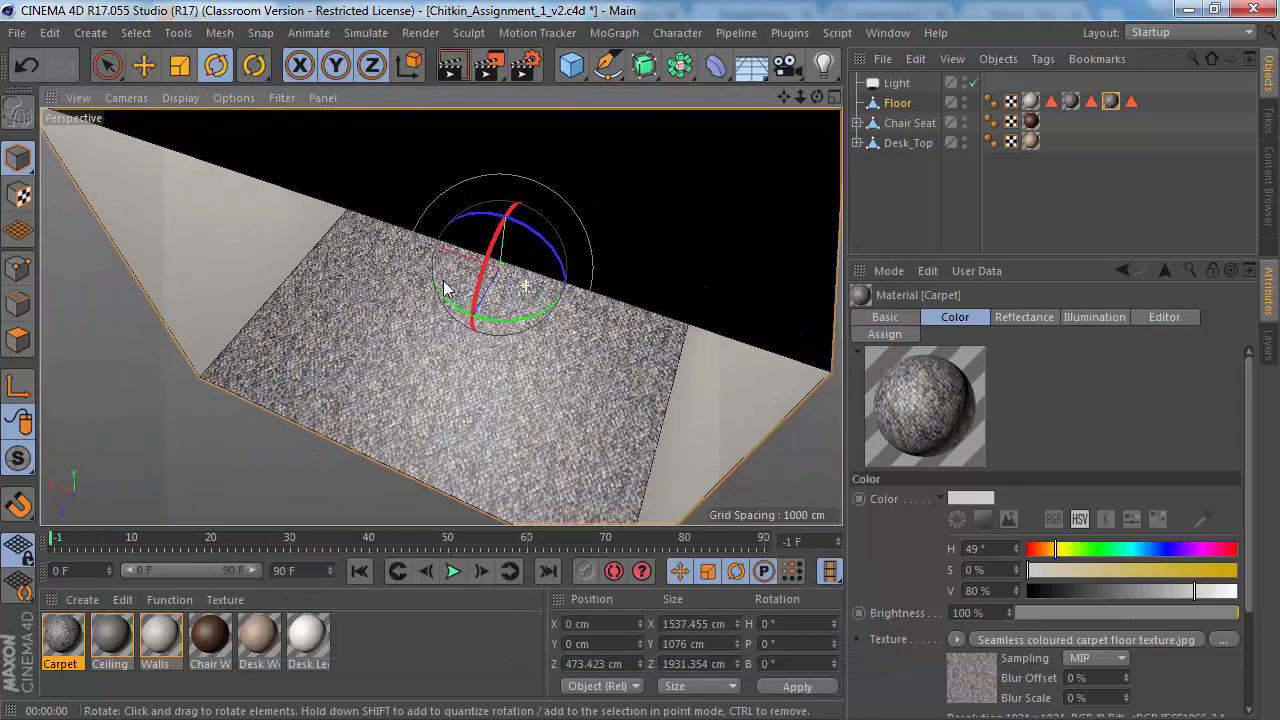
{"action": "left_click_drag", "start_coordinate": [393, 376], "coordinate": [455, 335], "text": "alt"}
{"action": "scroll", "coordinate": [466, 321], "scroll_direction": "up", "scroll_amount": 3}
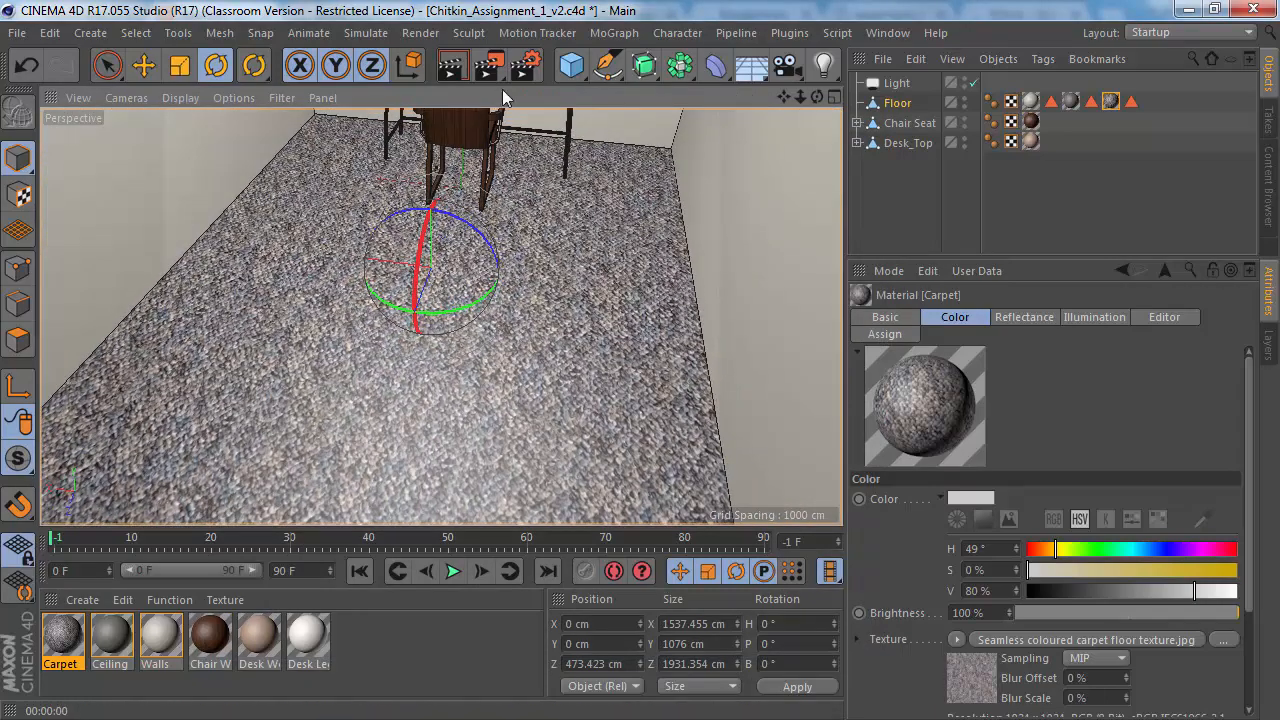
{"action": "left_click", "coordinate": [451, 67]}
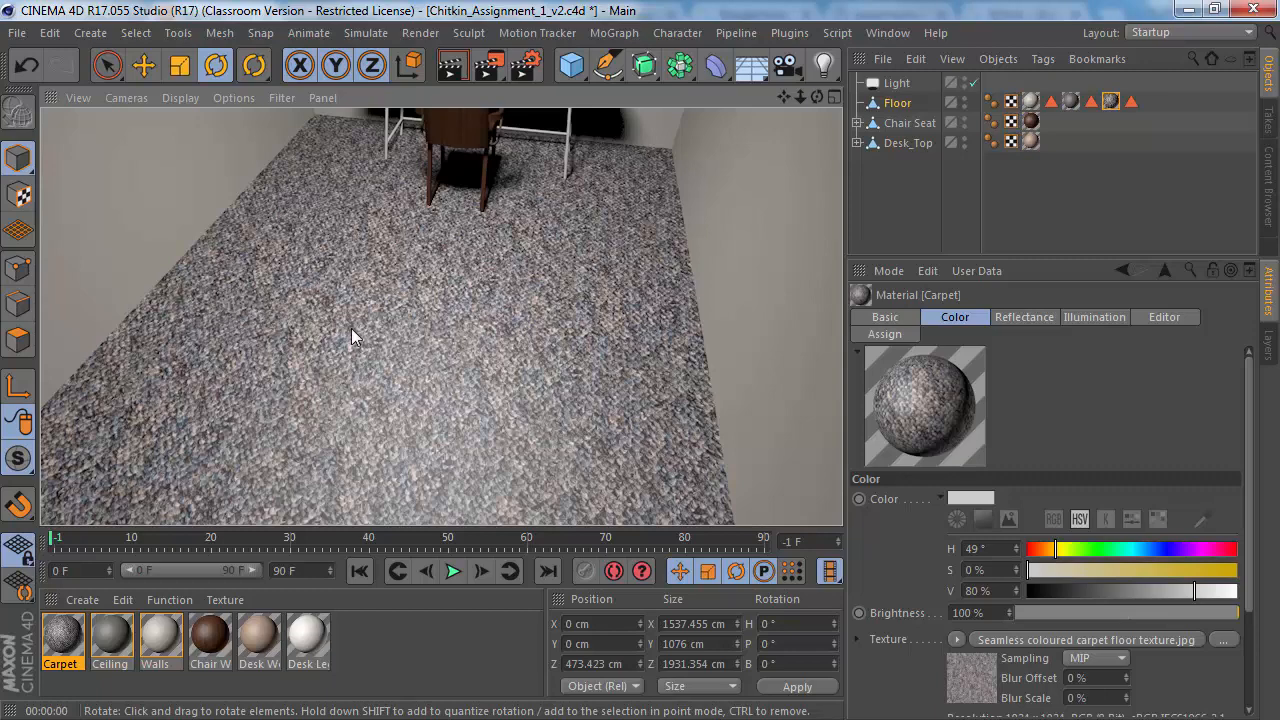
{"action": "mouse_move", "coordinate": [365, 322]}
{"action": "left_mouse_down", "text": "alt"}
{"action": "mouse_move", "coordinate": [356, 360]}
{"action": "mouse_move", "coordinate": [368, 346]}
{"action": "left_mouse_up", "text": "alt"}
{"action": "mouse_move", "coordinate": [320, 321]}
{"action": "right_mouse_down", "text": "alt"}
{"action": "mouse_move", "coordinate": [419, 307]}
{"action": "mouse_move", "coordinate": [304, 308]}
{"action": "mouse_move", "coordinate": [302, 331]}
{"action": "right_mouse_up", "text": "alt"}
{"action": "left_click_drag", "start_coordinate": [300, 331], "coordinate": [343, 277], "text": "alt"}
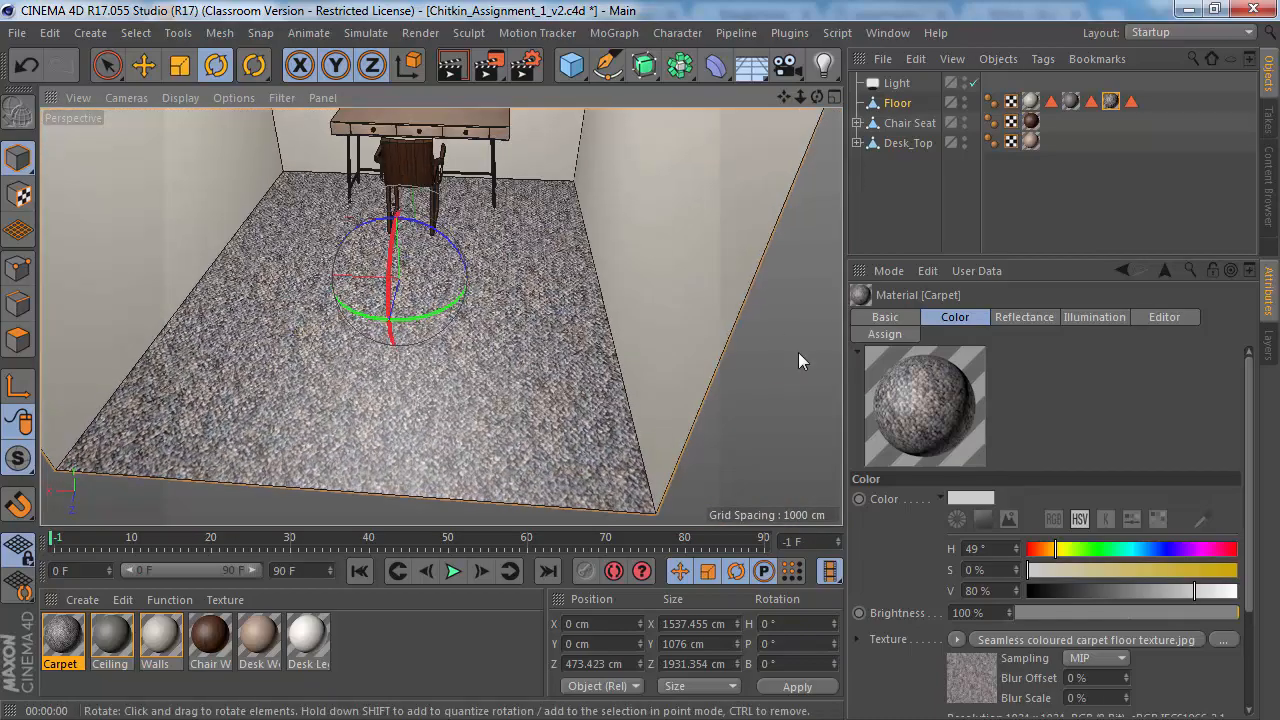
Step: Set the Floor's Carpet texture tag to Tiles U 5 and Tiles V 5, rendering the floor before and after the change
{"action": "left_click", "coordinate": [1110, 101]}
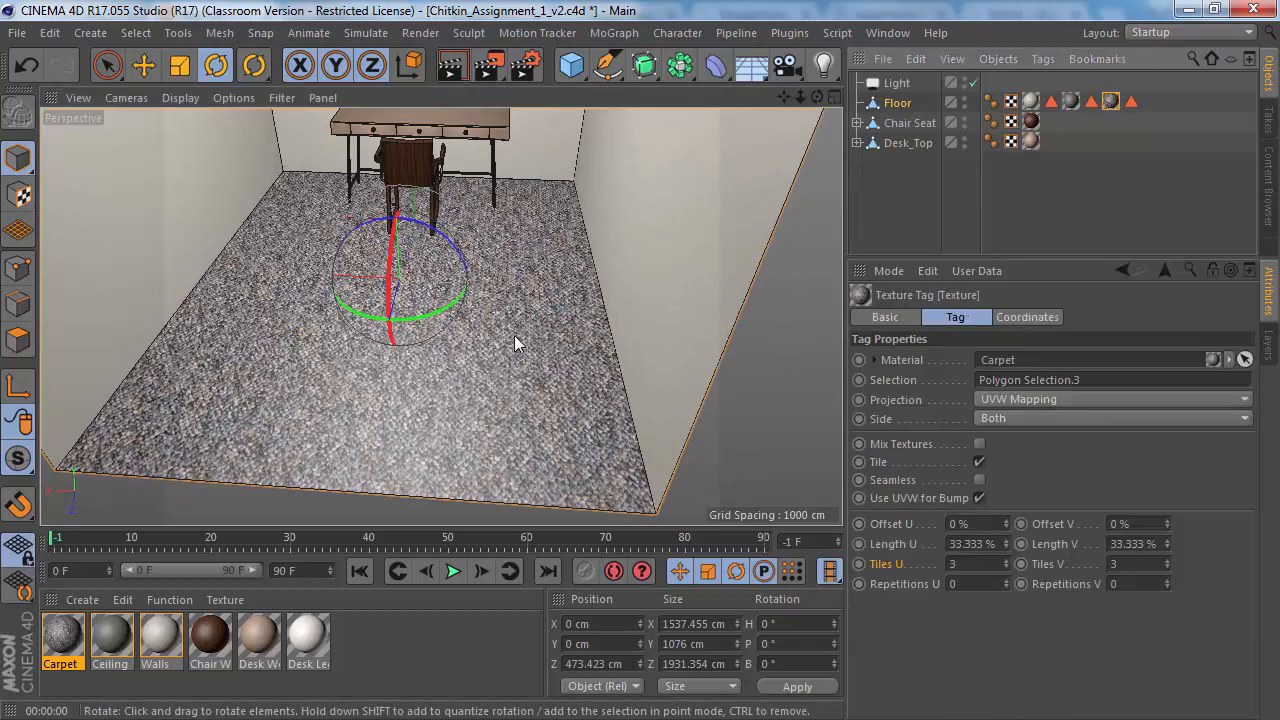
{"action": "left_click_drag", "start_coordinate": [517, 343], "coordinate": [432, 322], "text": "alt"}
{"action": "left_click", "coordinate": [453, 66]}
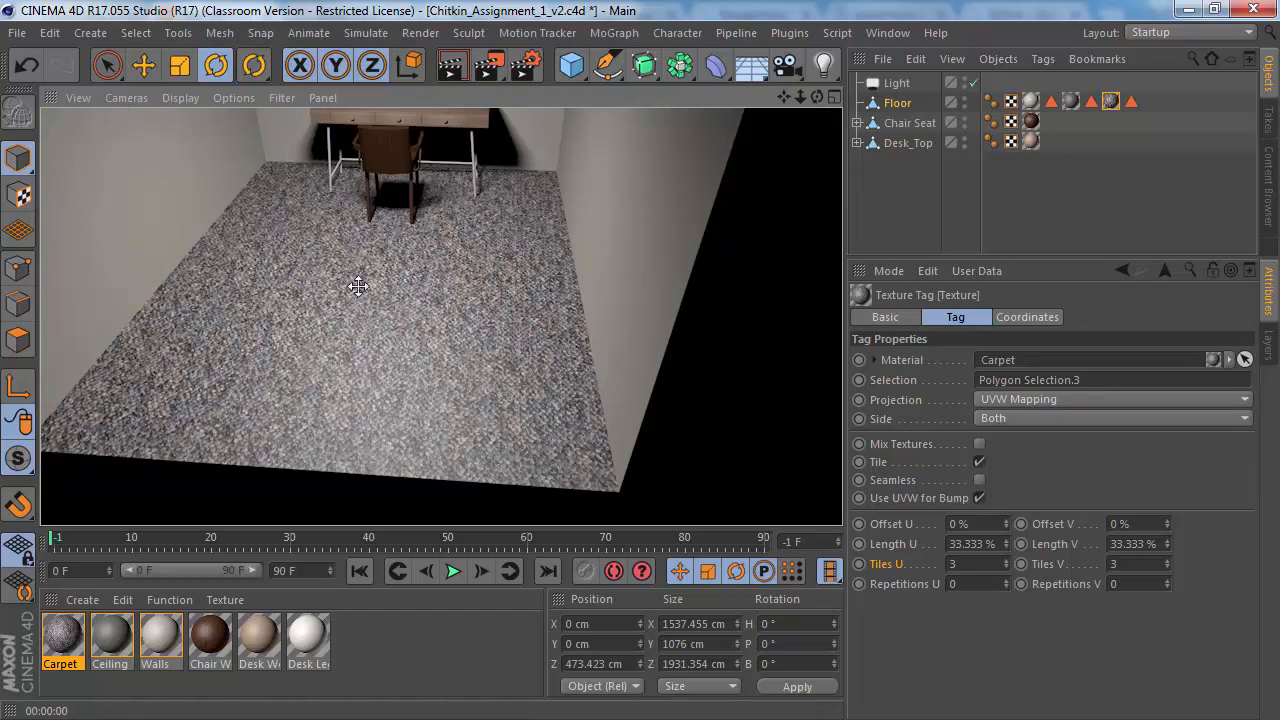
{"action": "left_click", "coordinate": [978, 564]}
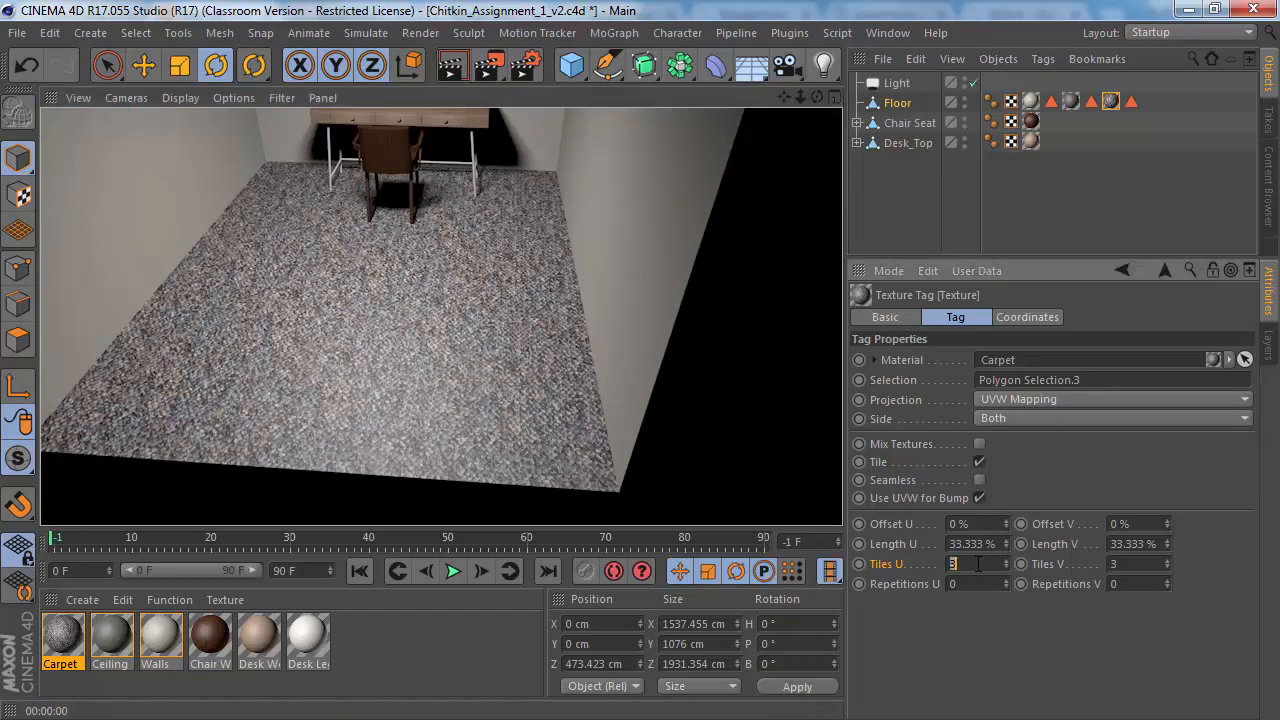
{"action": "type", "text": "5"}
{"action": "key", "text": "Tab"}
{"action": "type", "text": "5"}
{"action": "key", "text": "Return"}
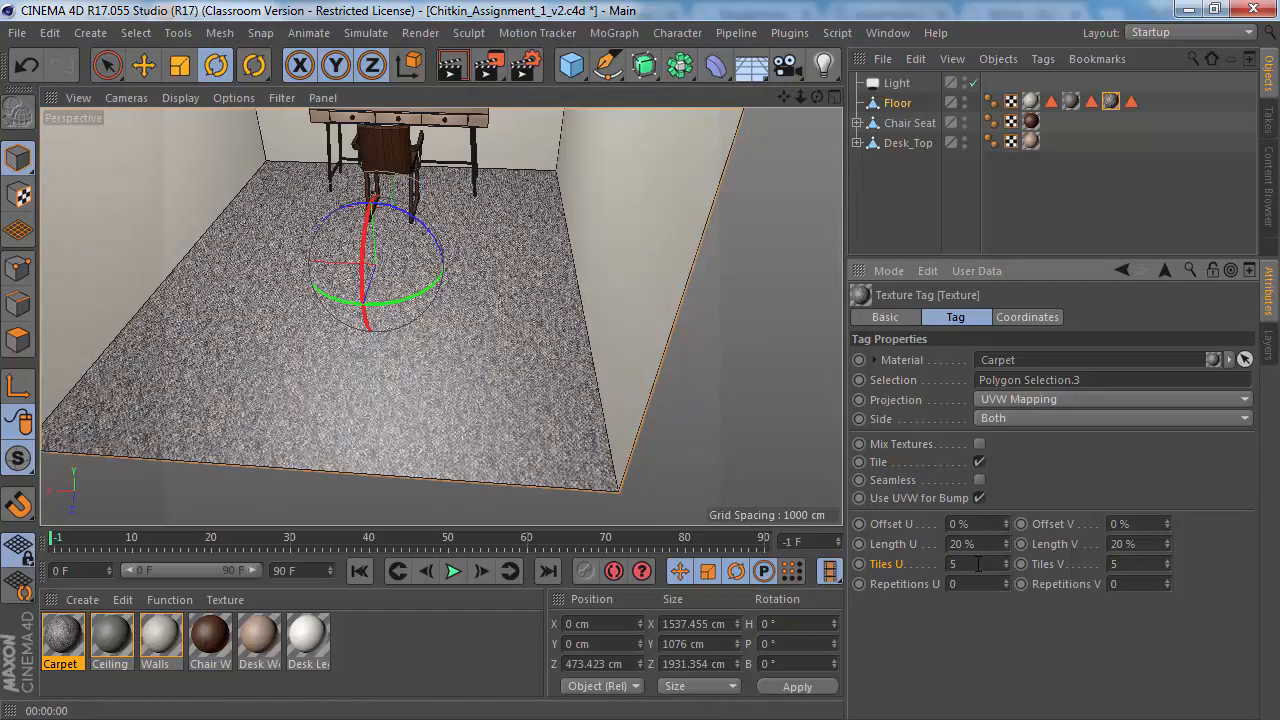
{"action": "left_click", "coordinate": [455, 70]}
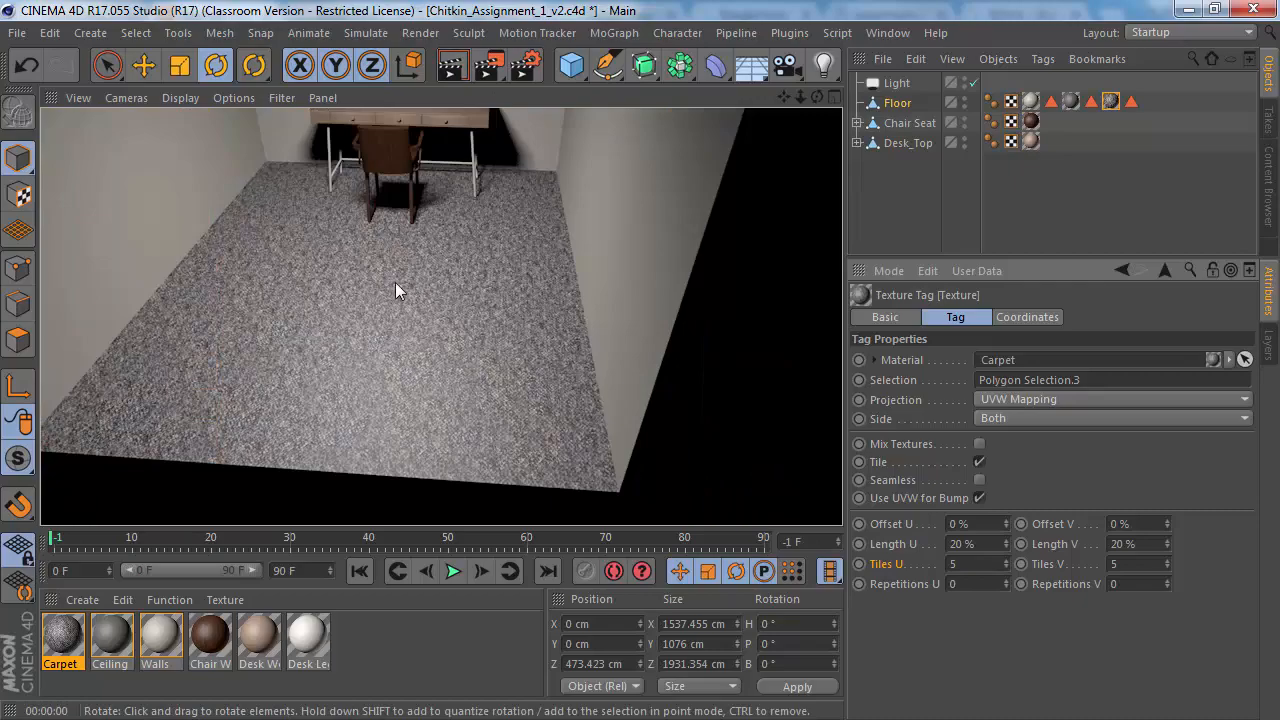
{"action": "left_click_drag", "start_coordinate": [392, 256], "coordinate": [403, 296], "text": "alt"}
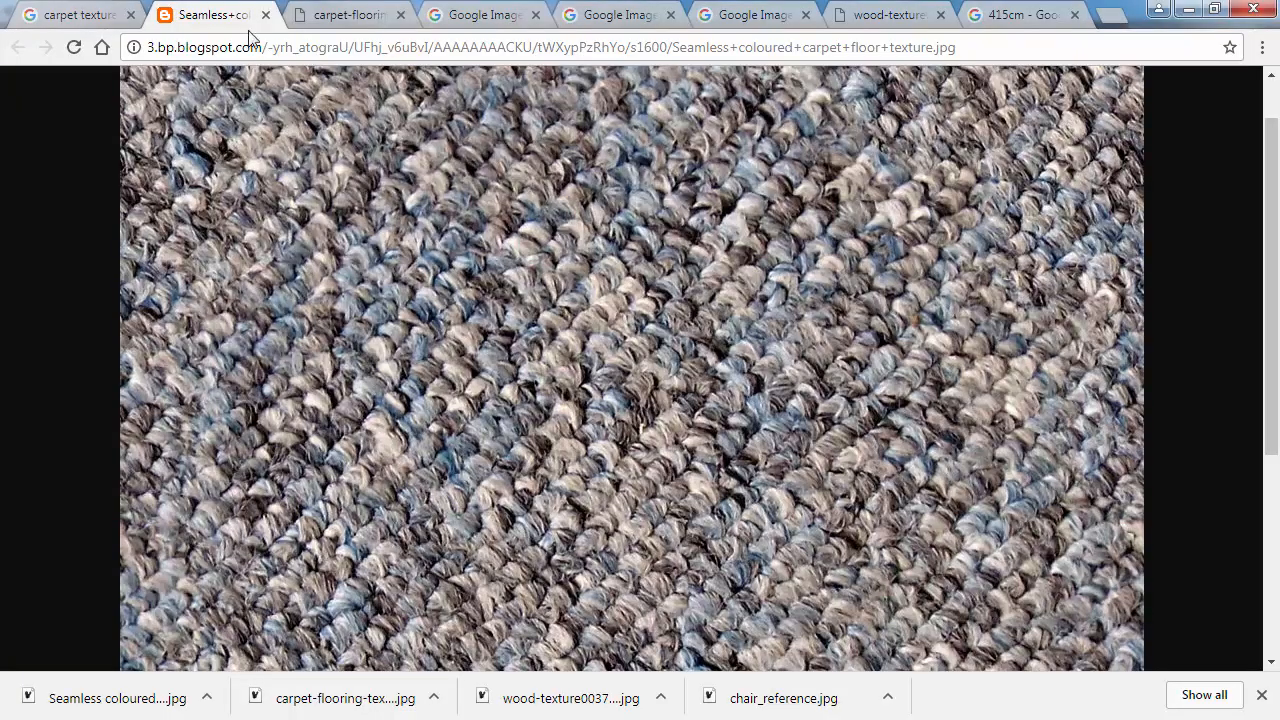
Step: Switch to the web browser and open textures.com in a new tab
{"action": "left_click", "coordinate": [95, 15]}
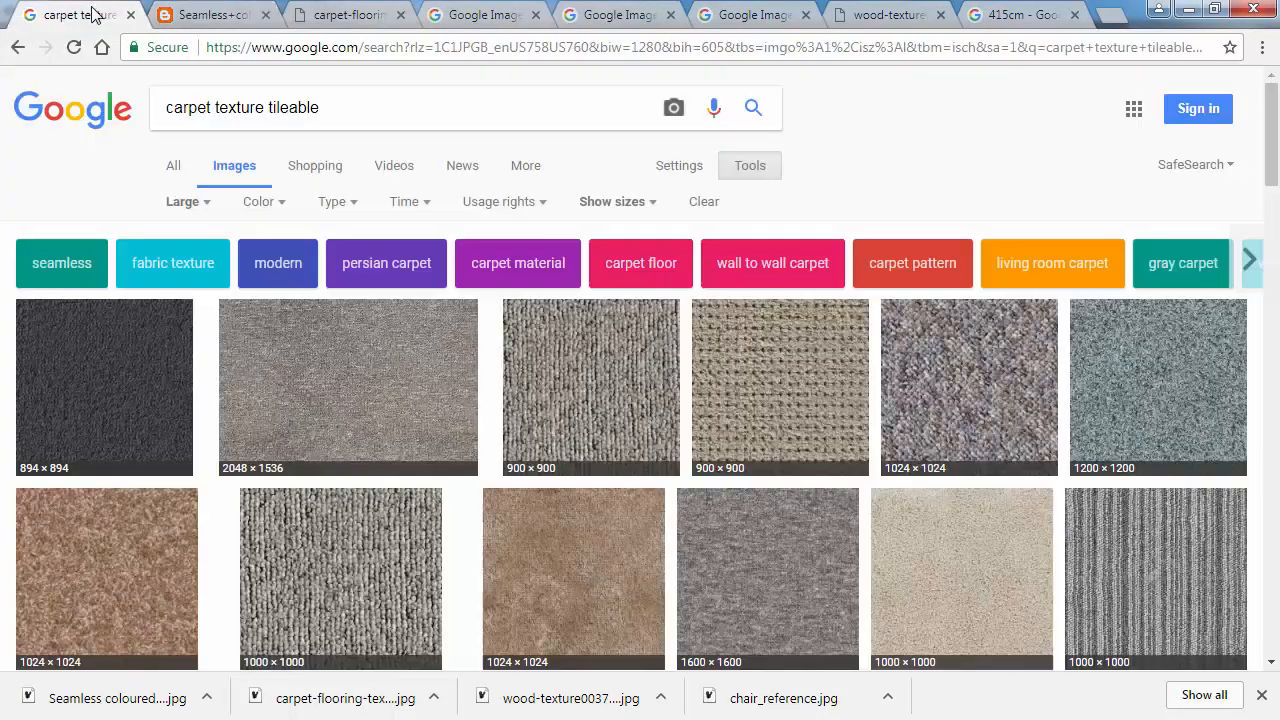
{"action": "left_click", "coordinate": [1113, 17]}
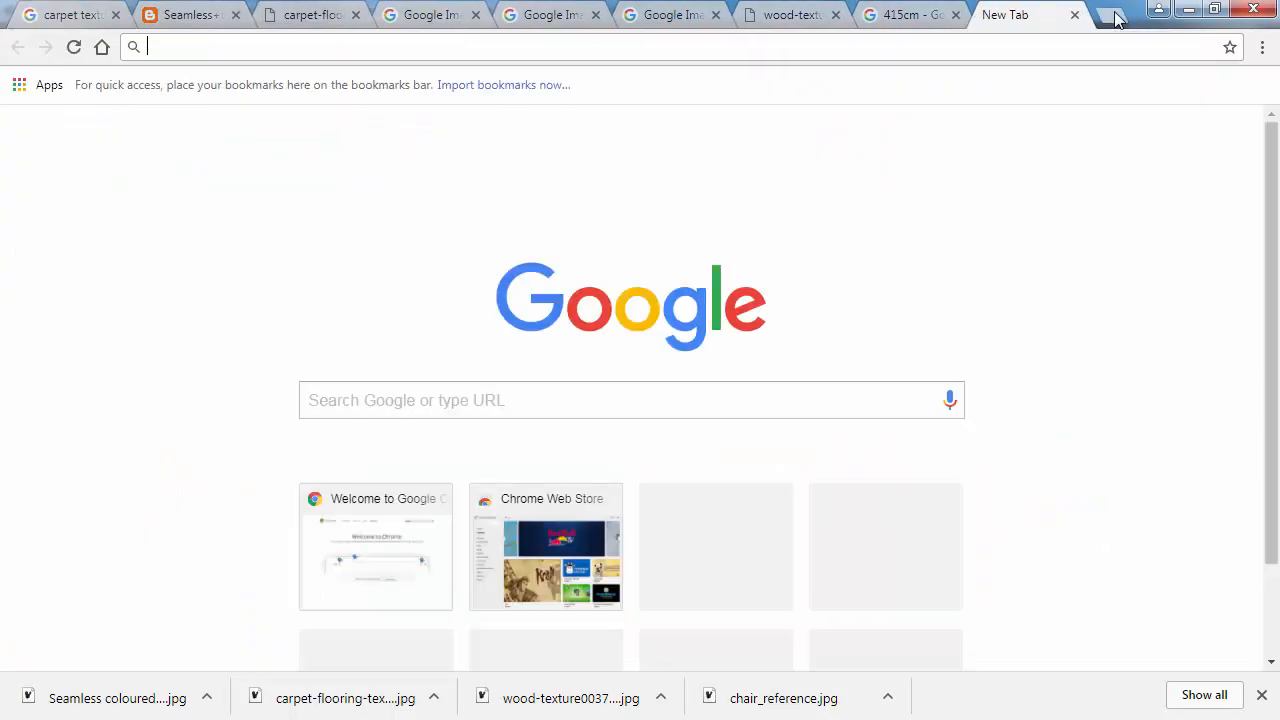
{"action": "type", "text": "textures"}
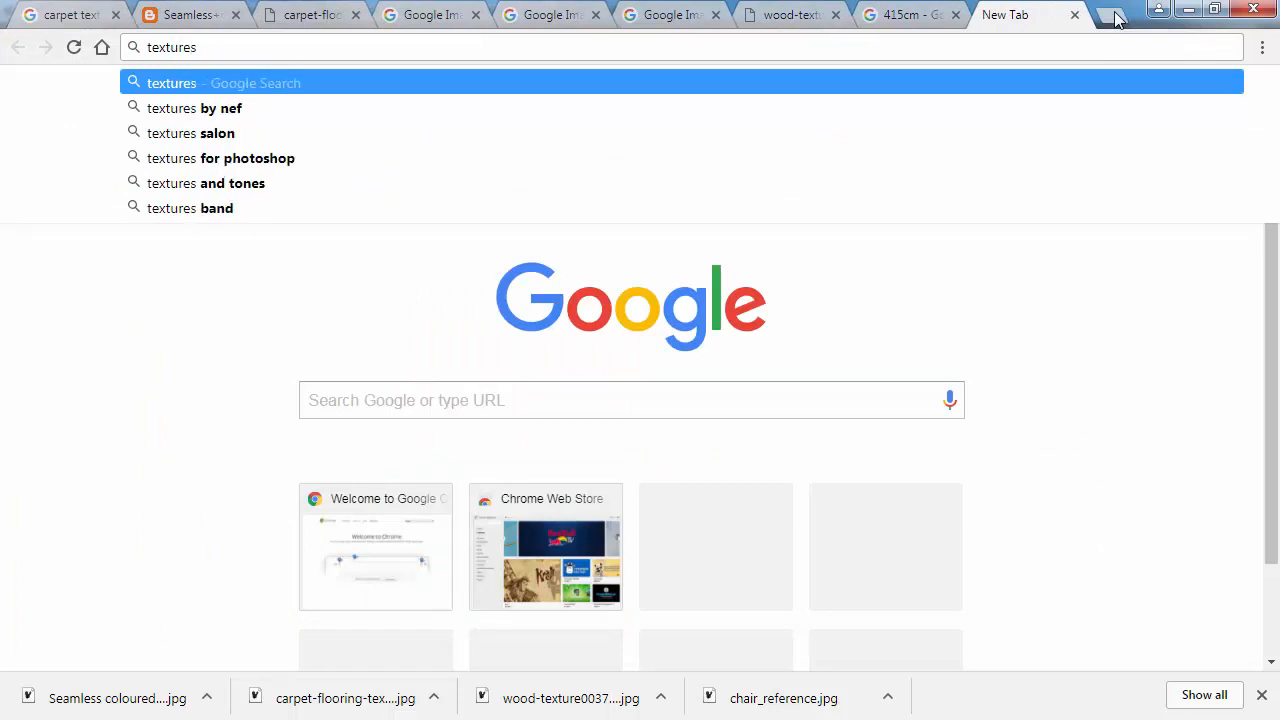
{"action": "key", "text": "ctrl+Return"}
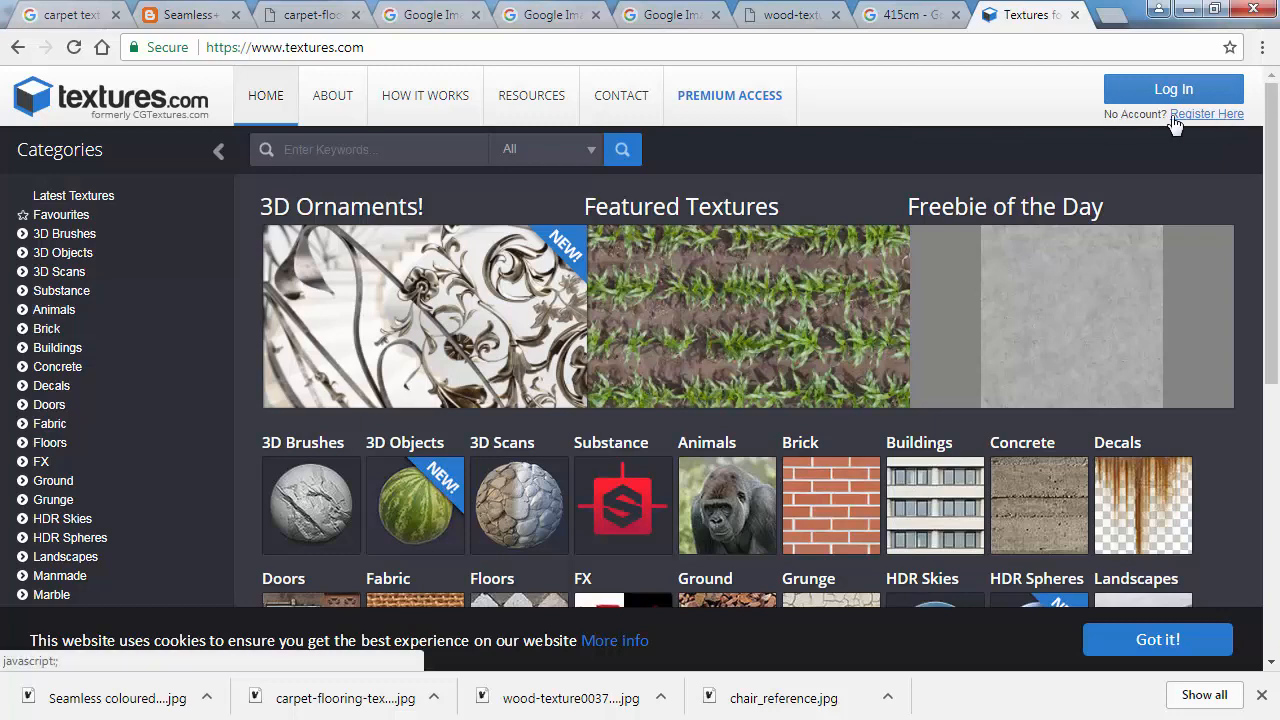
Step: Browse the texture categories on textures.com, looking through Floors and its Marble subcategory
{"action": "scroll", "coordinate": [911, 141], "scroll_direction": "down", "scroll_amount": 1}
{"action": "scroll", "coordinate": [911, 141], "scroll_direction": "down", "scroll_amount": 3}
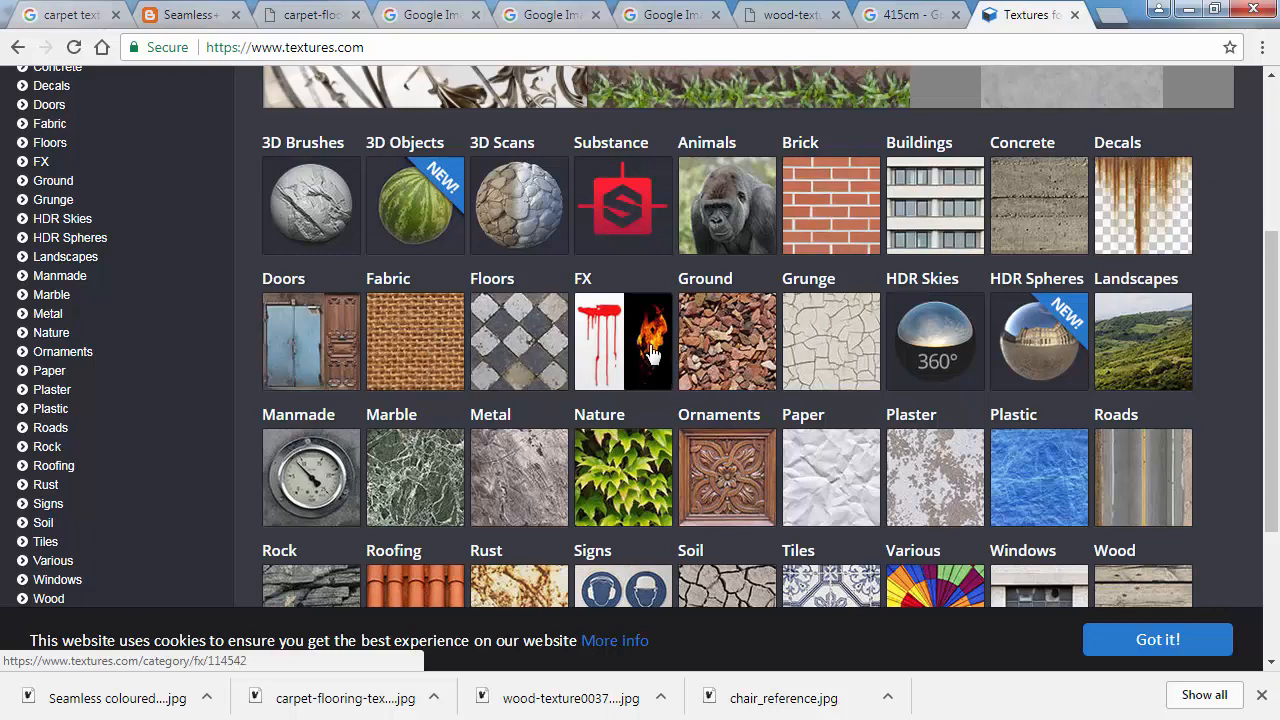
{"action": "left_click", "coordinate": [505, 330]}
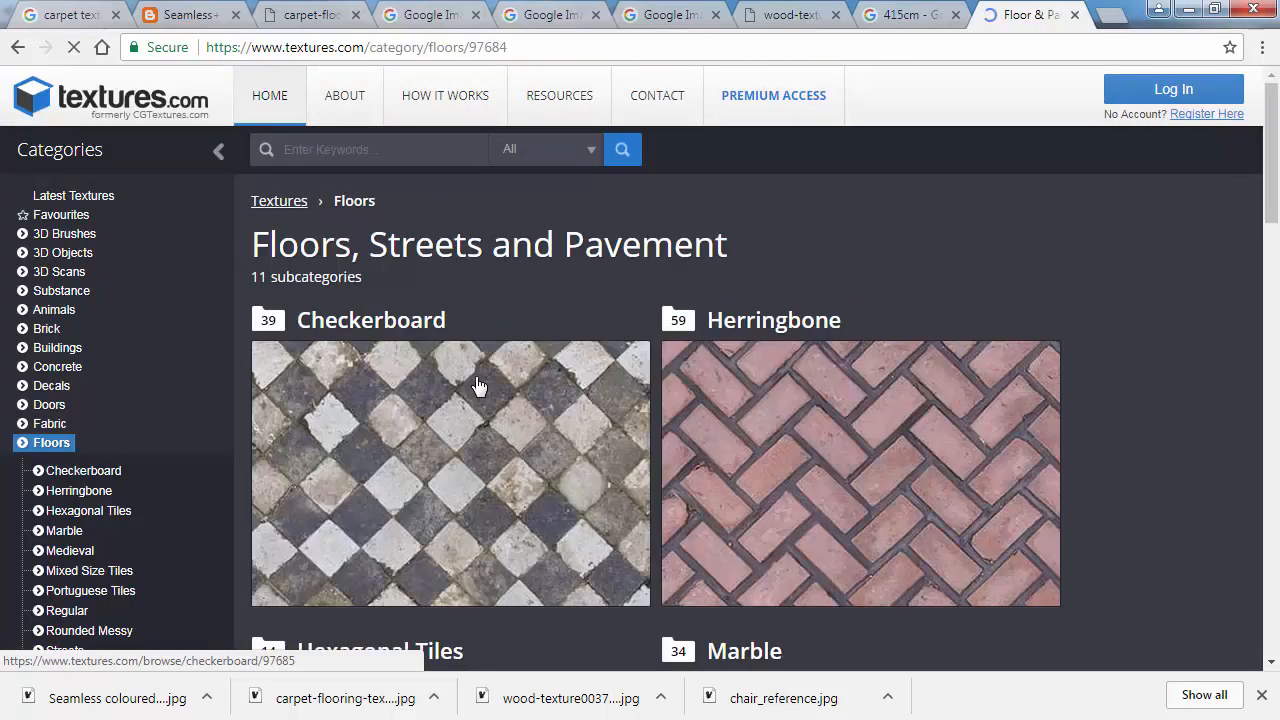
{"action": "scroll", "coordinate": [478, 395], "scroll_direction": "down", "scroll_amount": 1}
{"action": "scroll", "coordinate": [474, 405], "scroll_direction": "down", "scroll_amount": 5}
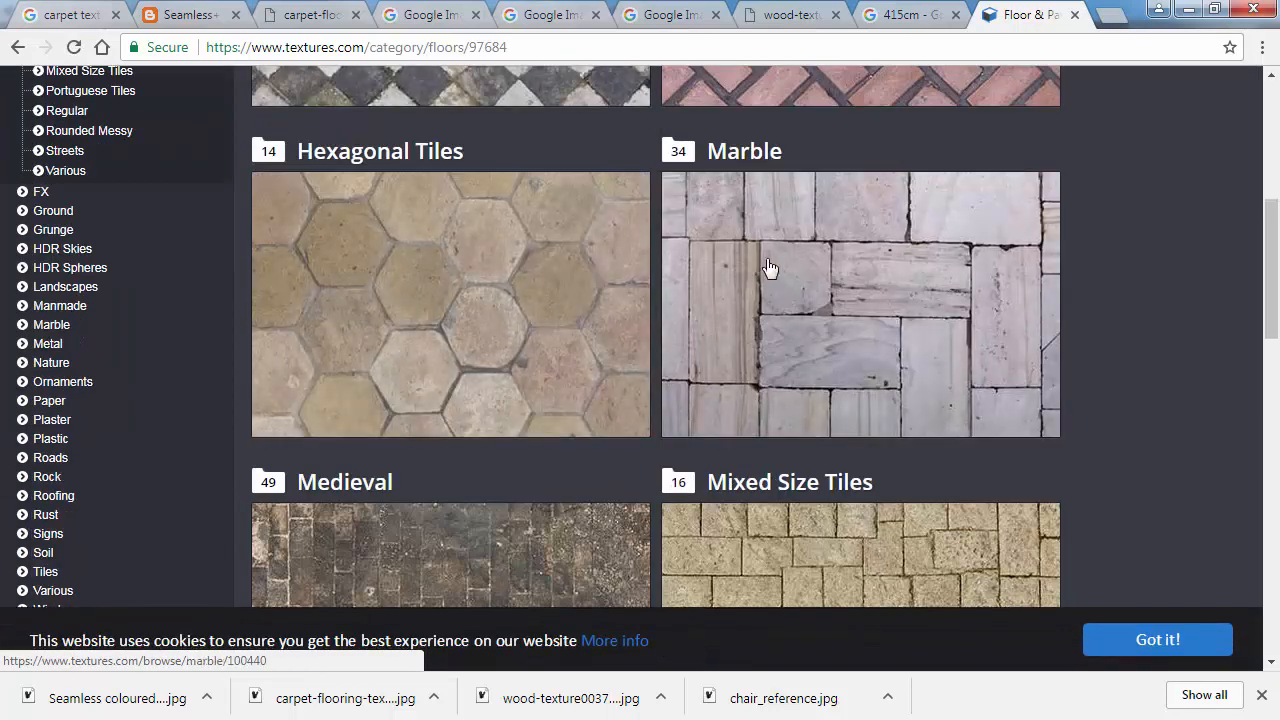
{"action": "scroll", "coordinate": [760, 272], "scroll_direction": "down", "scroll_amount": 1}
{"action": "scroll", "coordinate": [752, 272], "scroll_direction": "down", "scroll_amount": 10}
{"action": "scroll", "coordinate": [752, 262], "scroll_direction": "up", "scroll_amount": 9}
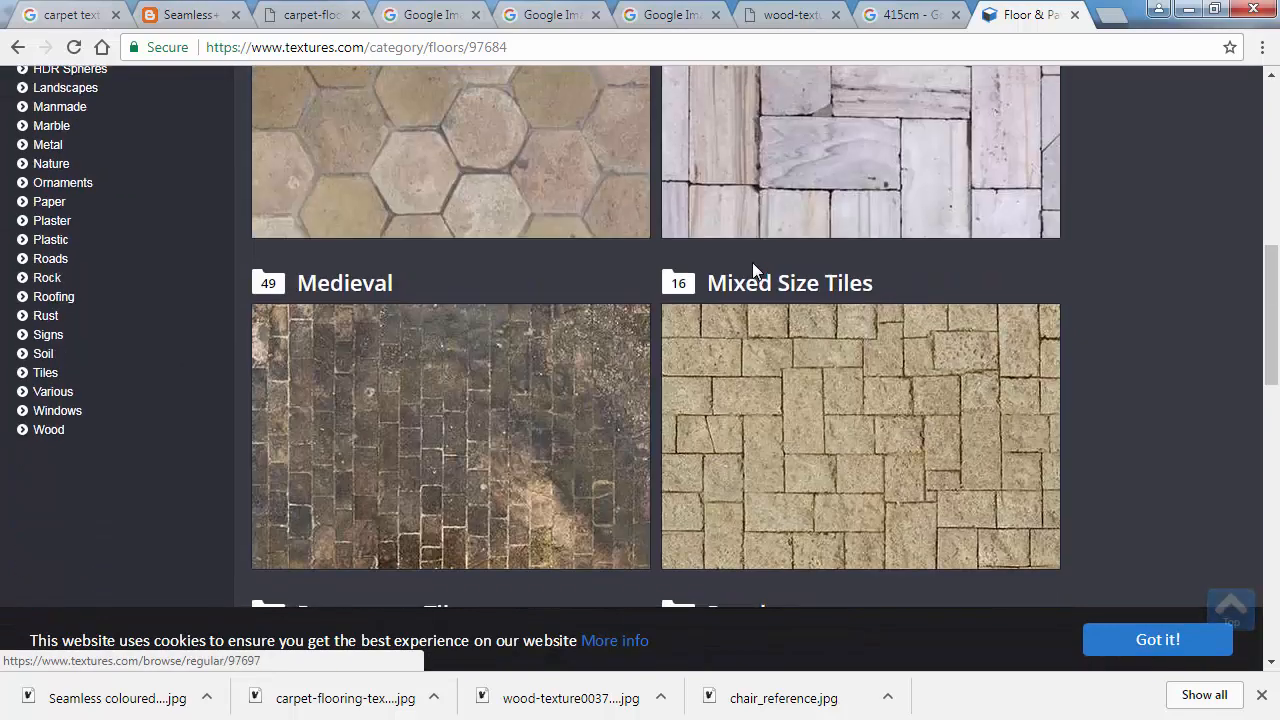
{"action": "left_click", "coordinate": [767, 241]}
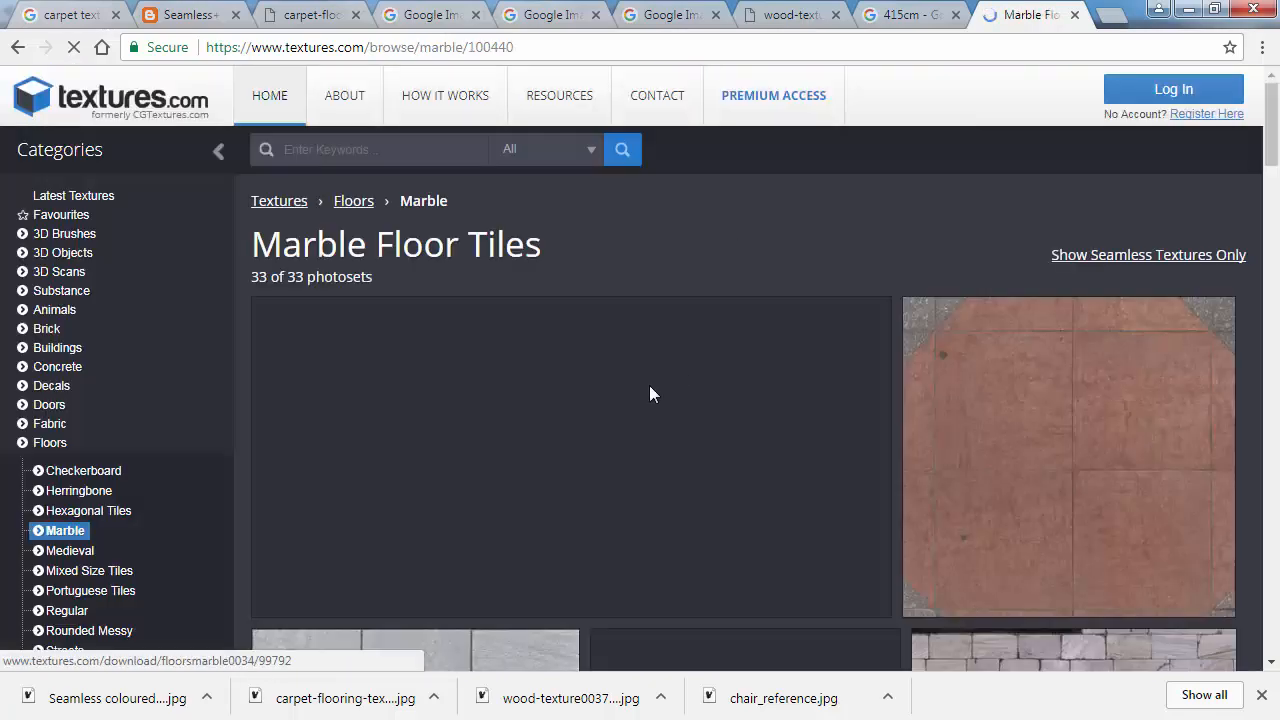
{"action": "scroll", "coordinate": [650, 390], "scroll_direction": "down", "scroll_amount": 4}
{"action": "scroll", "coordinate": [650, 391], "scroll_direction": "down", "scroll_amount": 9}
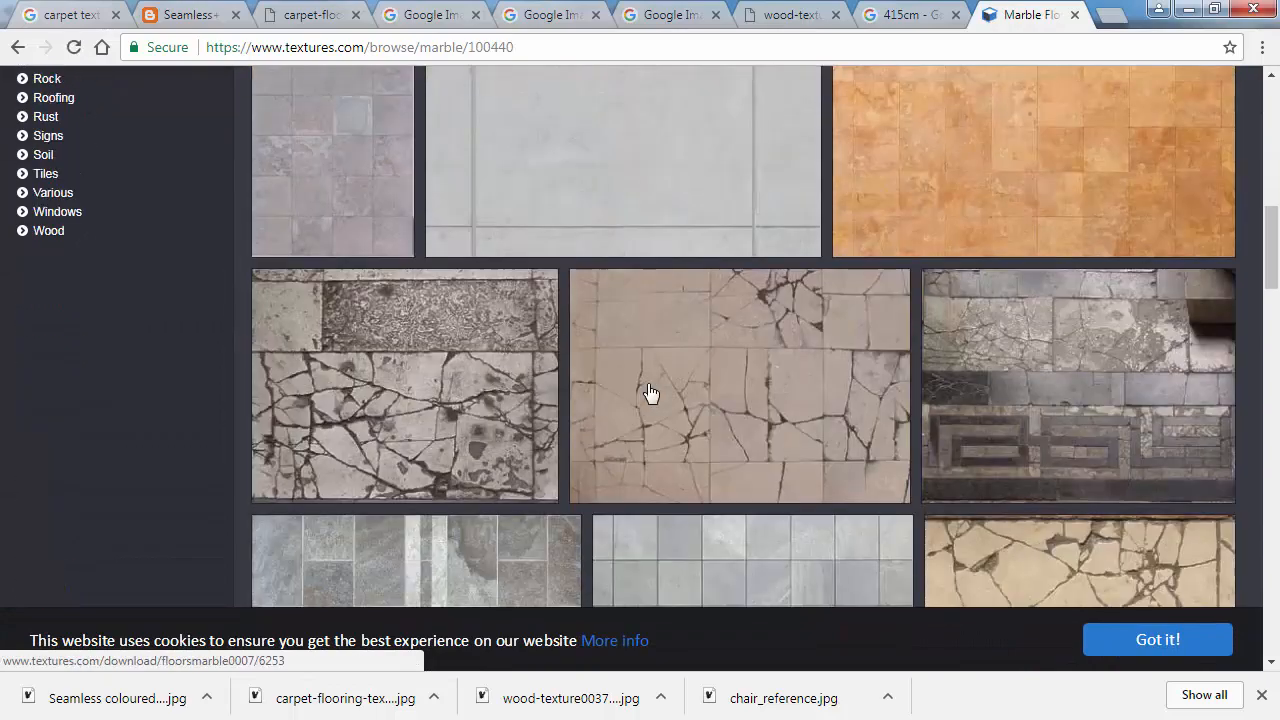
Step: Examine the download sizes of the grey marble tile texture with white stripes on its own page, and browse further marble floor textures
{"action": "scroll", "coordinate": [457, 211], "scroll_direction": "down", "scroll_amount": 2}
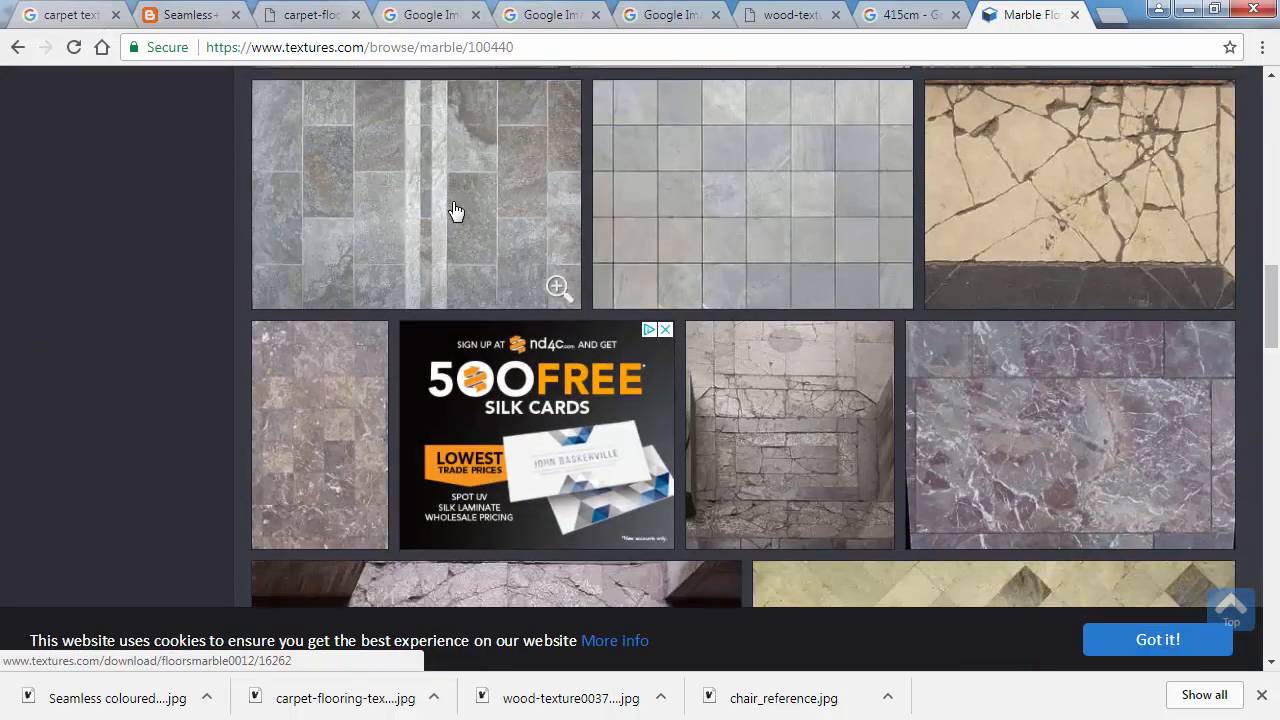
{"action": "scroll", "coordinate": [394, 349], "scroll_direction": "up", "scroll_amount": 3}
{"action": "left_click", "coordinate": [394, 331]}
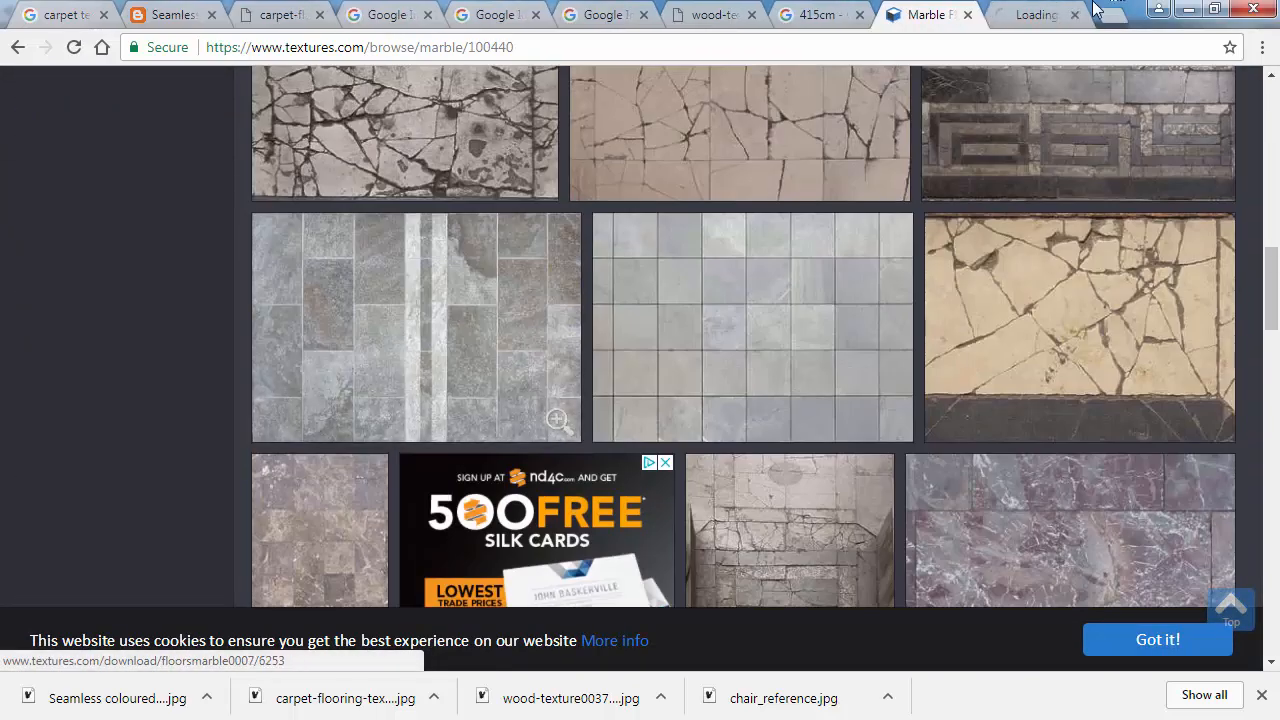
{"action": "scroll", "coordinate": [857, 330], "scroll_direction": "down", "scroll_amount": 3}
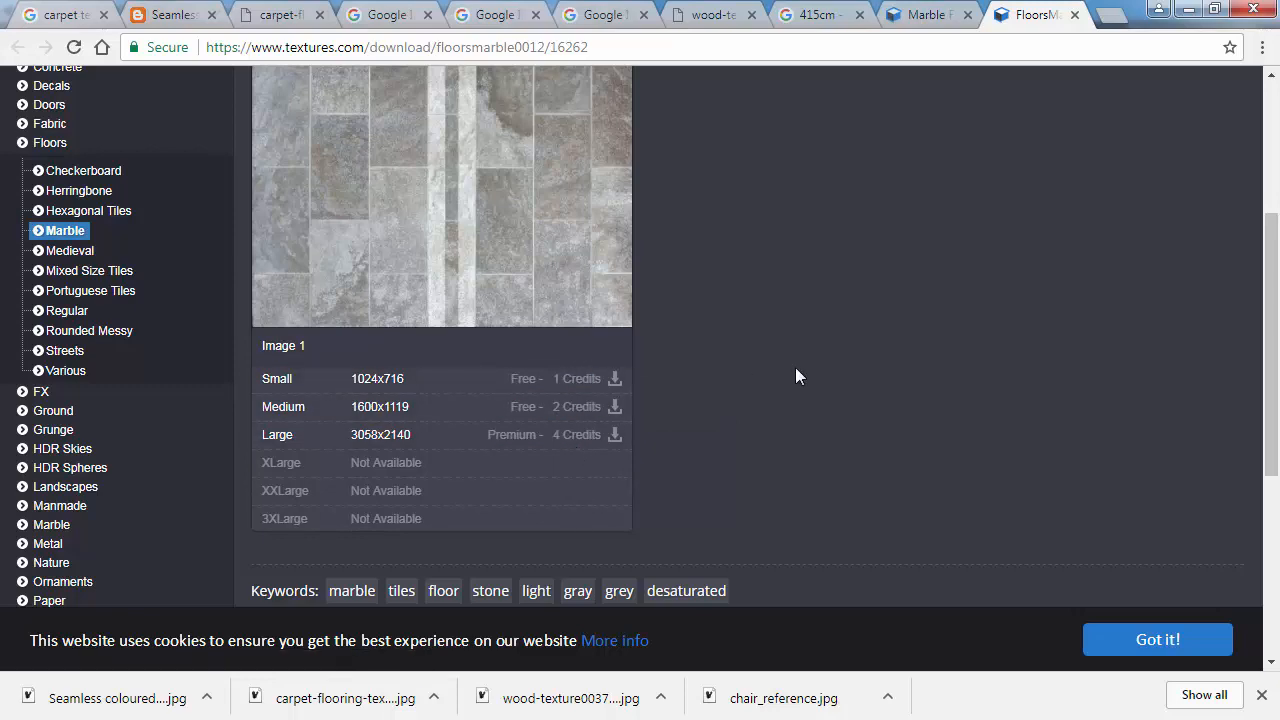
{"action": "scroll", "coordinate": [795, 376], "scroll_direction": "up", "scroll_amount": 4}
{"action": "scroll", "coordinate": [800, 370], "scroll_direction": "down", "scroll_amount": 2}
{"action": "key", "text": "ctrl+w"}
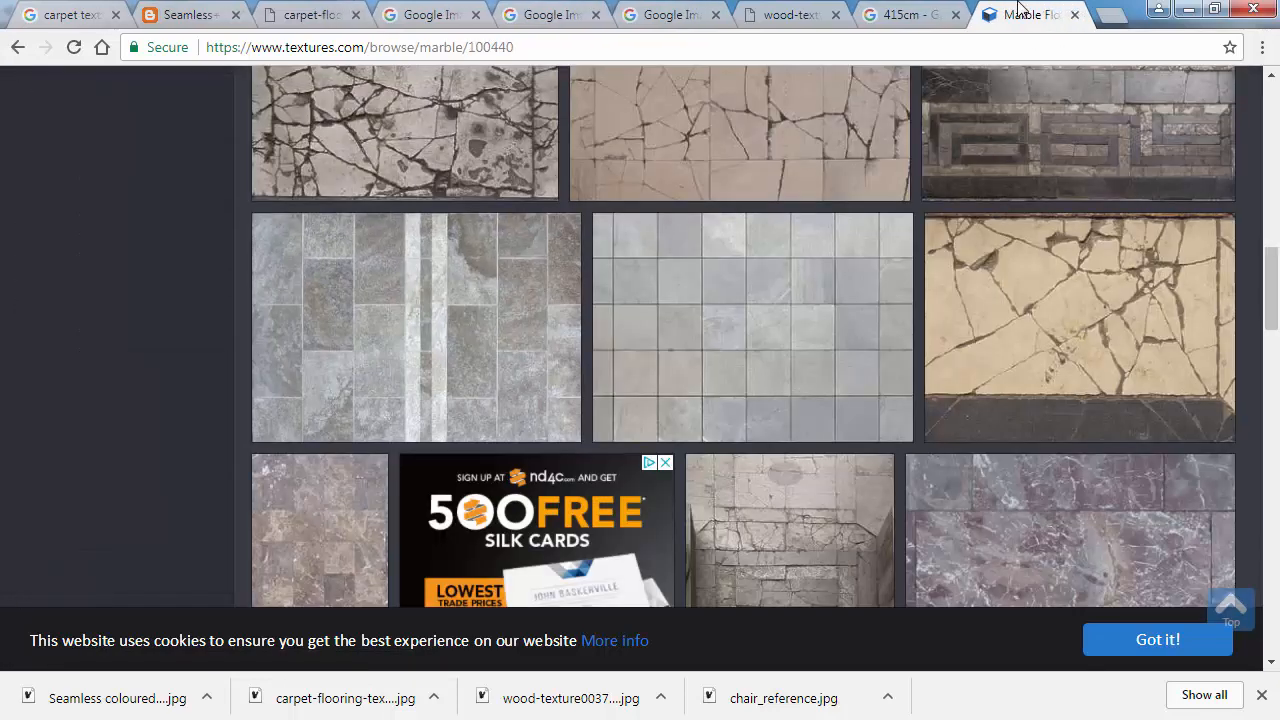
{"action": "scroll", "coordinate": [463, 300], "scroll_direction": "down", "scroll_amount": 2}
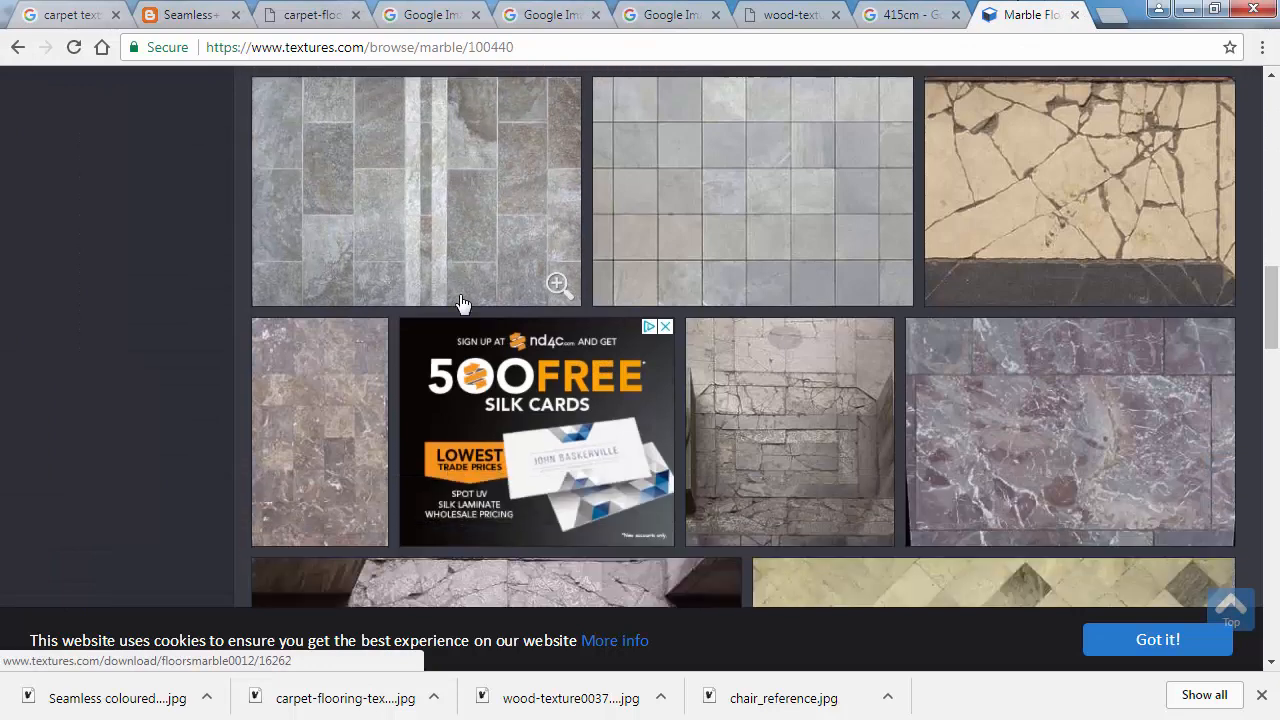
{"action": "scroll", "coordinate": [305, 330], "scroll_direction": "down", "scroll_amount": 3}
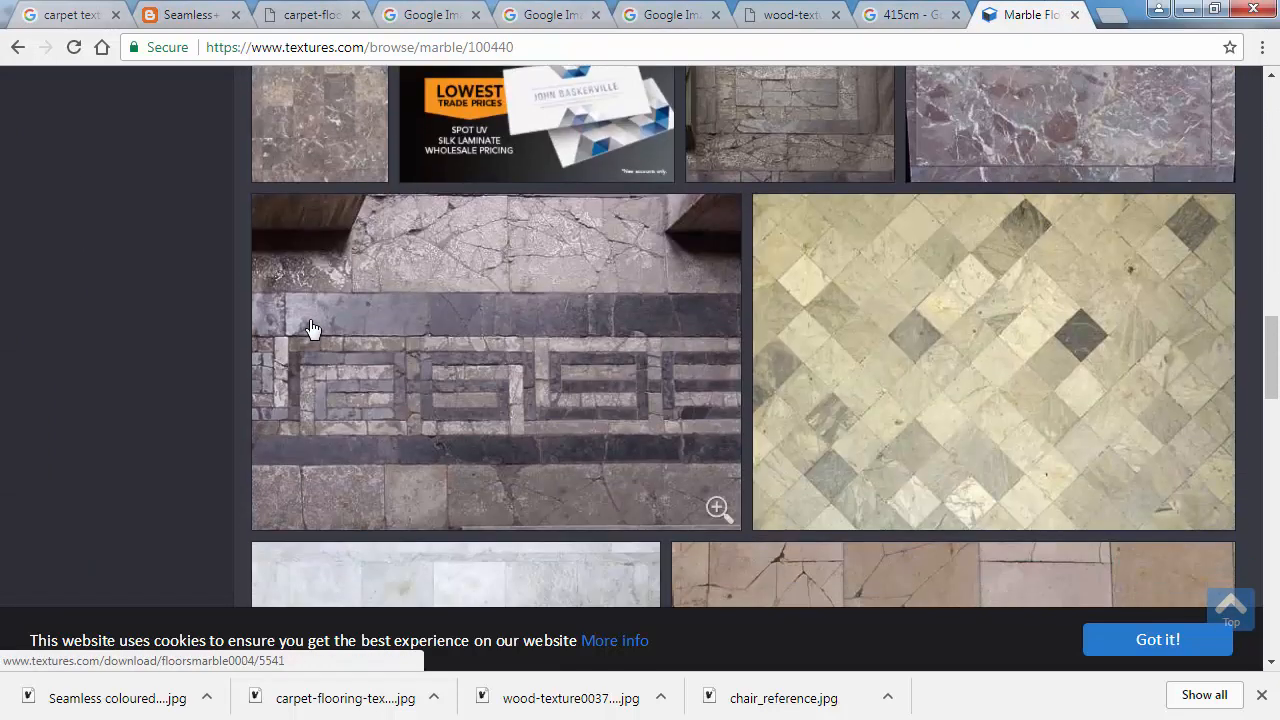
Step: Look through the Google image results for tileable carpet textures and return to the Marble Floor Tiles page on textures.com
{"action": "left_click", "coordinate": [95, 13]}
{"action": "scroll", "coordinate": [655, 430], "scroll_direction": "down", "scroll_amount": 4}
{"action": "scroll", "coordinate": [655, 430], "scroll_direction": "down", "scroll_amount": 13}
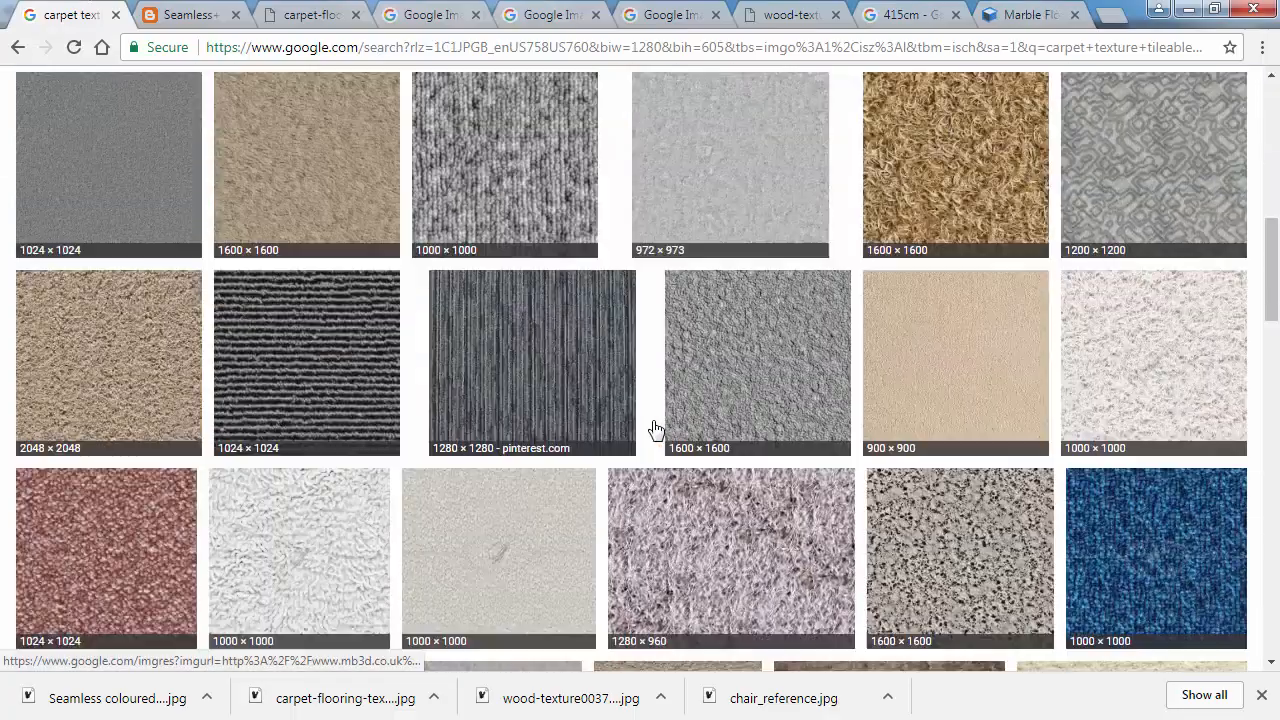
{"action": "scroll", "coordinate": [605, 420], "scroll_direction": "down", "scroll_amount": 3}
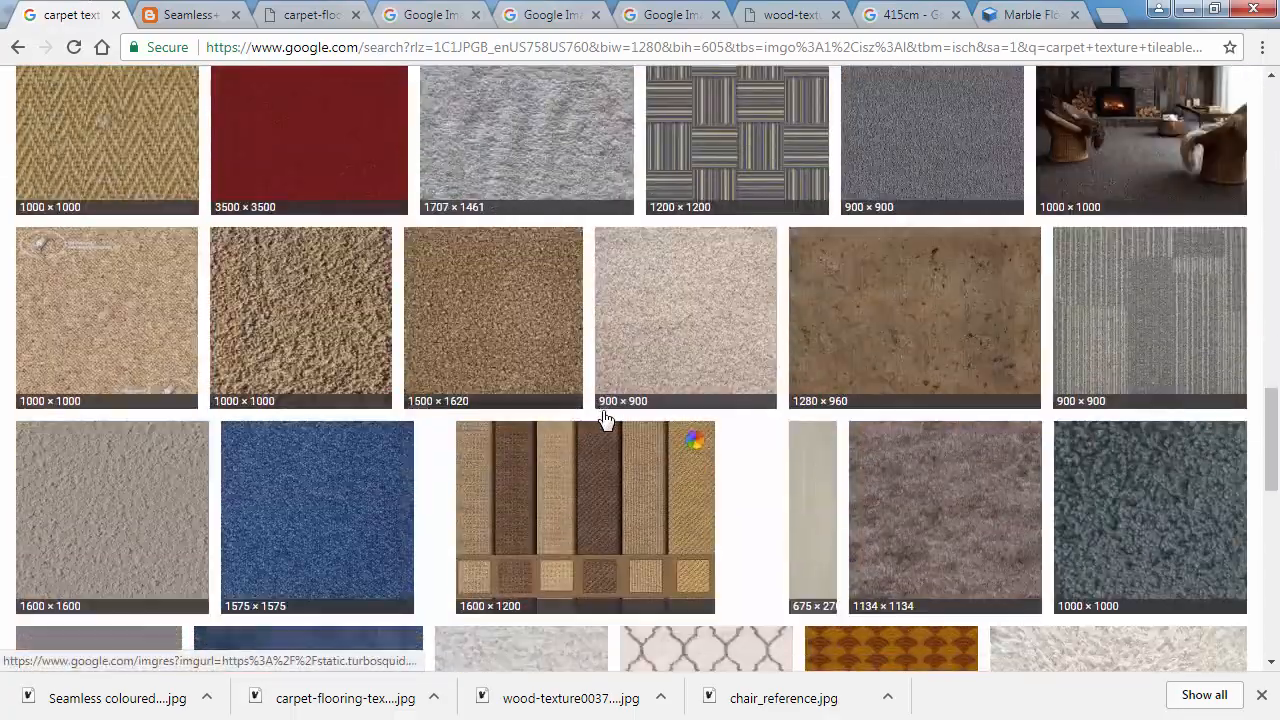
{"action": "scroll", "coordinate": [602, 418], "scroll_direction": "up", "scroll_amount": 3}
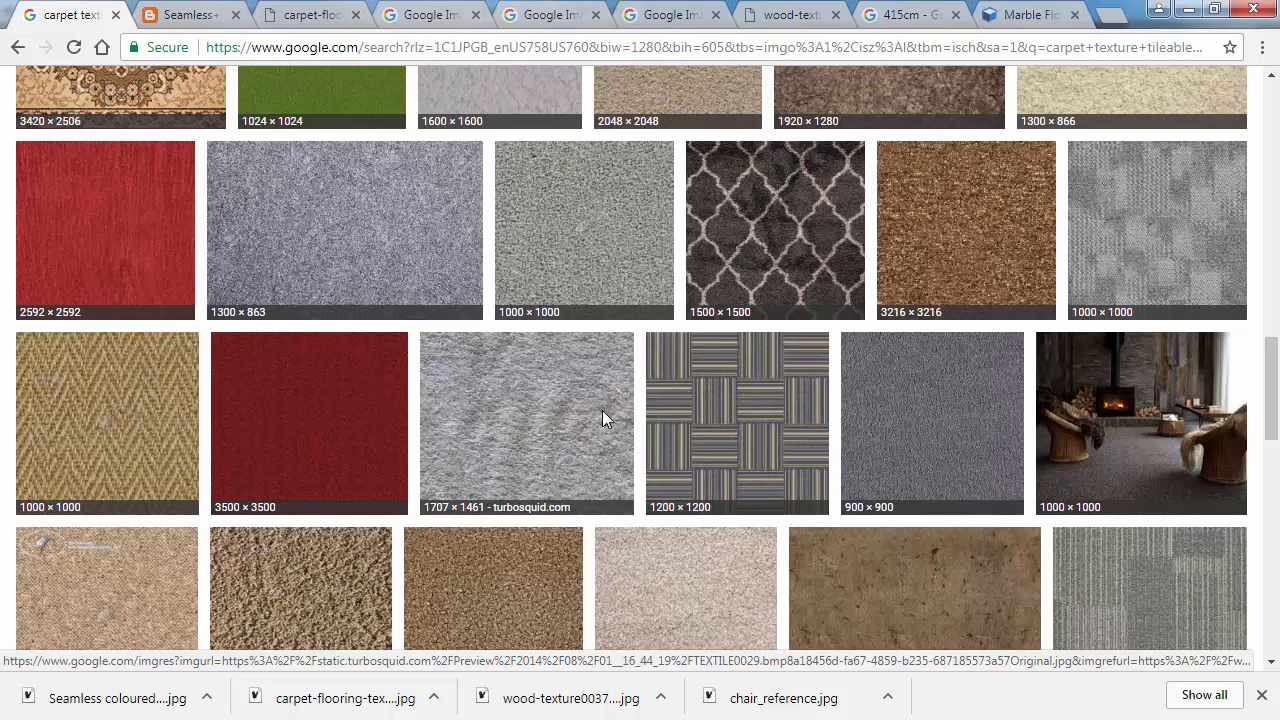
{"action": "left_click", "coordinate": [1017, 14]}
{"action": "scroll", "coordinate": [533, 353], "scroll_direction": "up", "scroll_amount": 10}
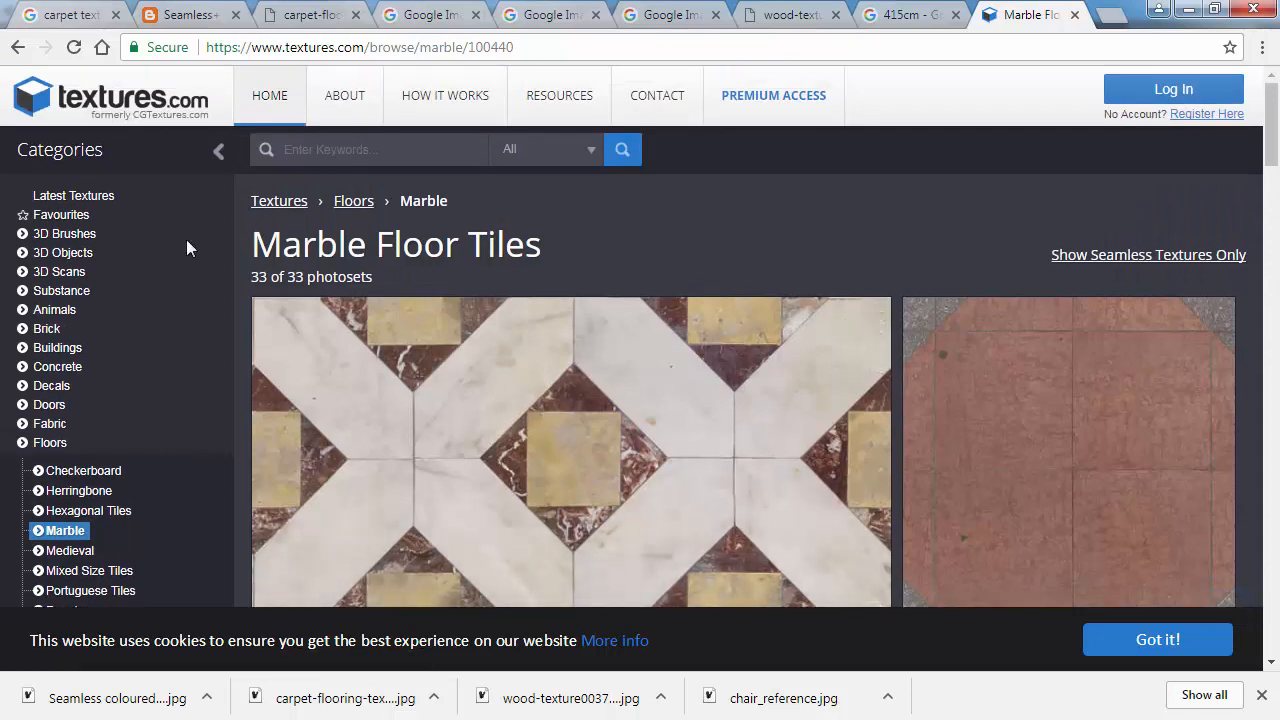
Step: Switch to Cinema 4D and render the Perspective view with the whole open-fronted room in frame
{"action": "key", "text": "alt+Tab"}
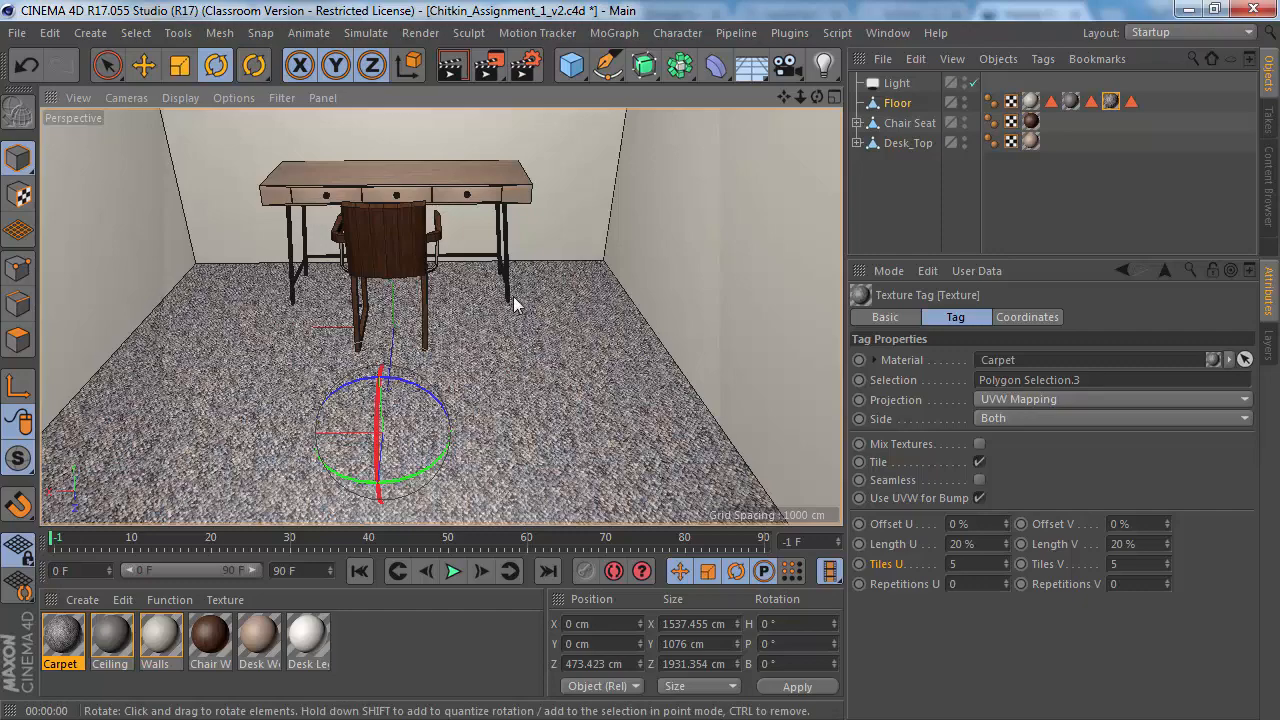
{"action": "scroll", "coordinate": [513, 296], "scroll_direction": "down", "scroll_amount": 6}
{"action": "middle_click_drag", "start_coordinate": [458, 236], "coordinate": [458, 288], "text": "alt"}
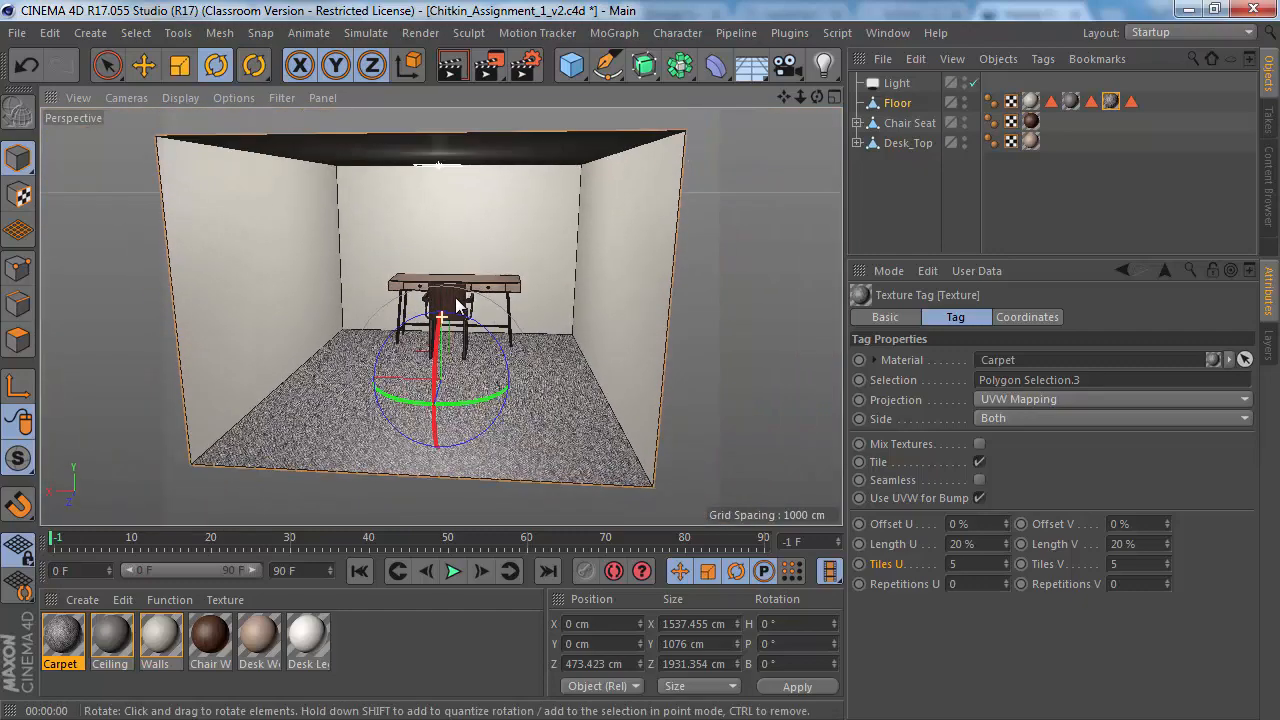
{"action": "left_click_drag", "start_coordinate": [458, 290], "coordinate": [457, 265], "text": "alt"}
{"action": "middle_click_drag", "start_coordinate": [457, 265], "coordinate": [458, 309], "text": "alt"}
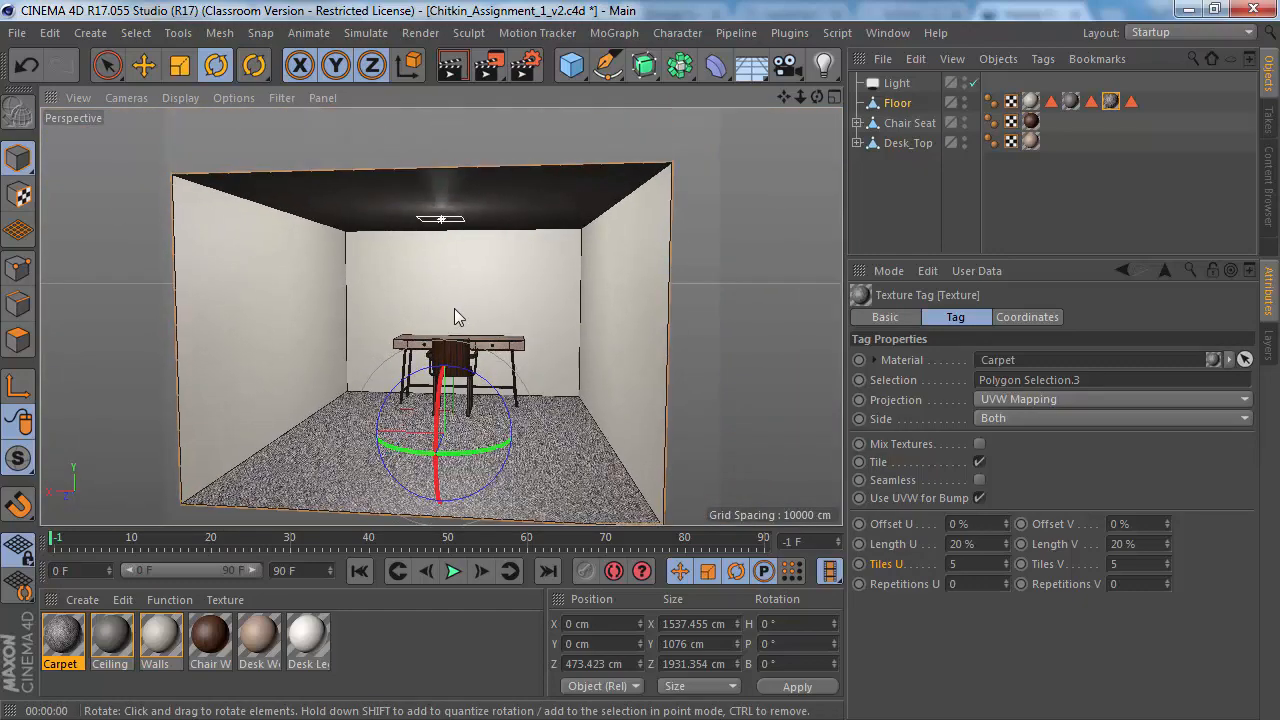
{"action": "left_click", "coordinate": [452, 68]}
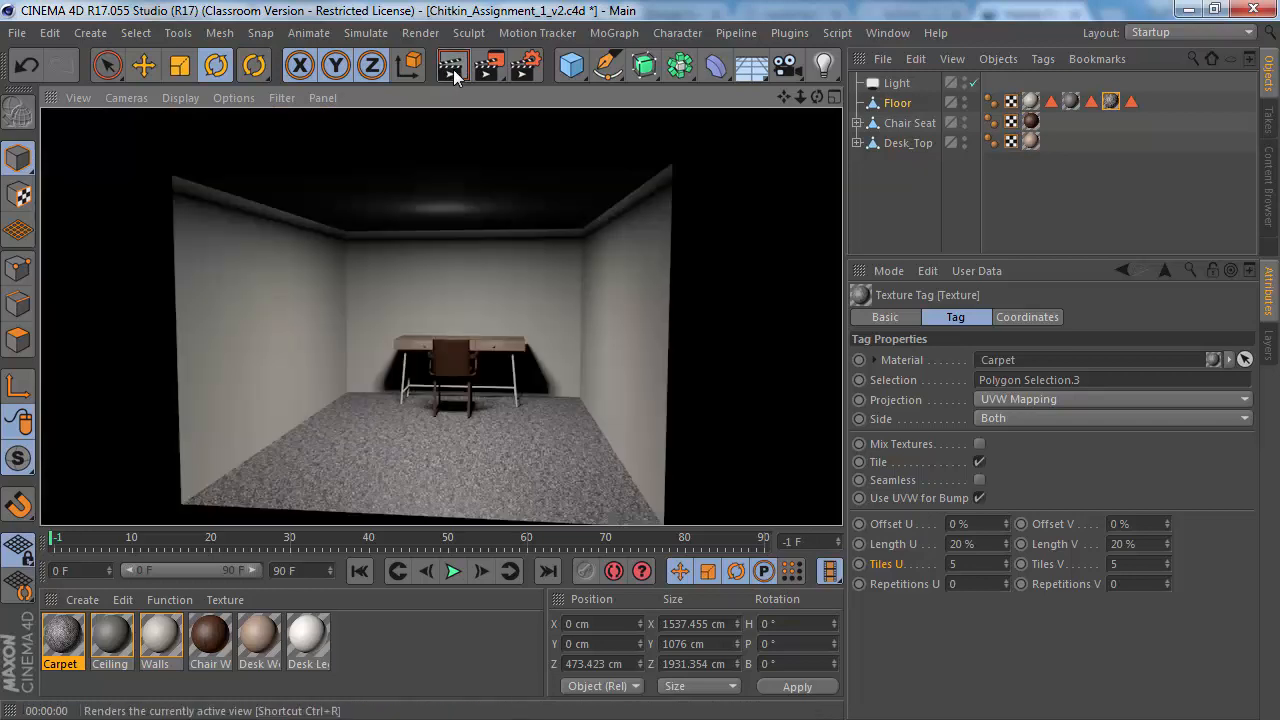